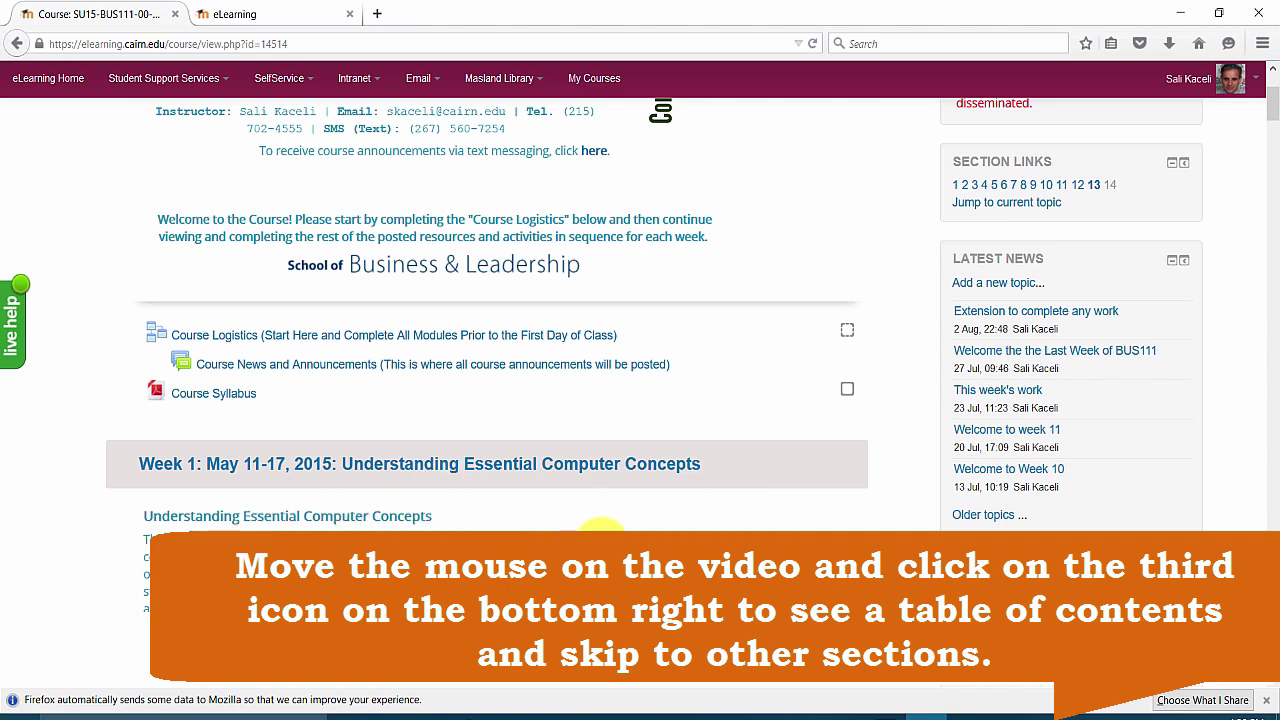
Examine the course logistics items and the Week 1 introduction, highlighting the "Reading for this Week: Concepts Unit A" line
{"action": "scroll", "coordinate": [660, 110], "scroll_direction": "down", "scroll_amount": 5}
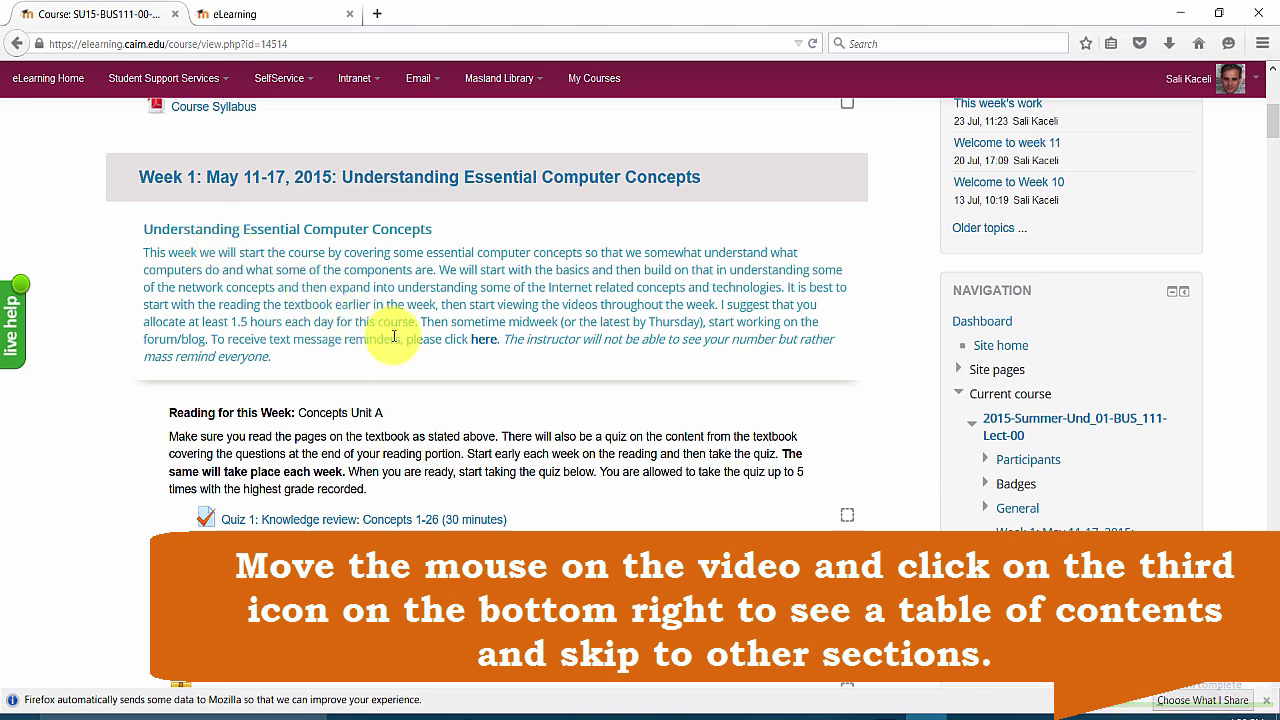
{"action": "scroll", "coordinate": [450, 375], "scroll_direction": "up", "scroll_amount": 3}
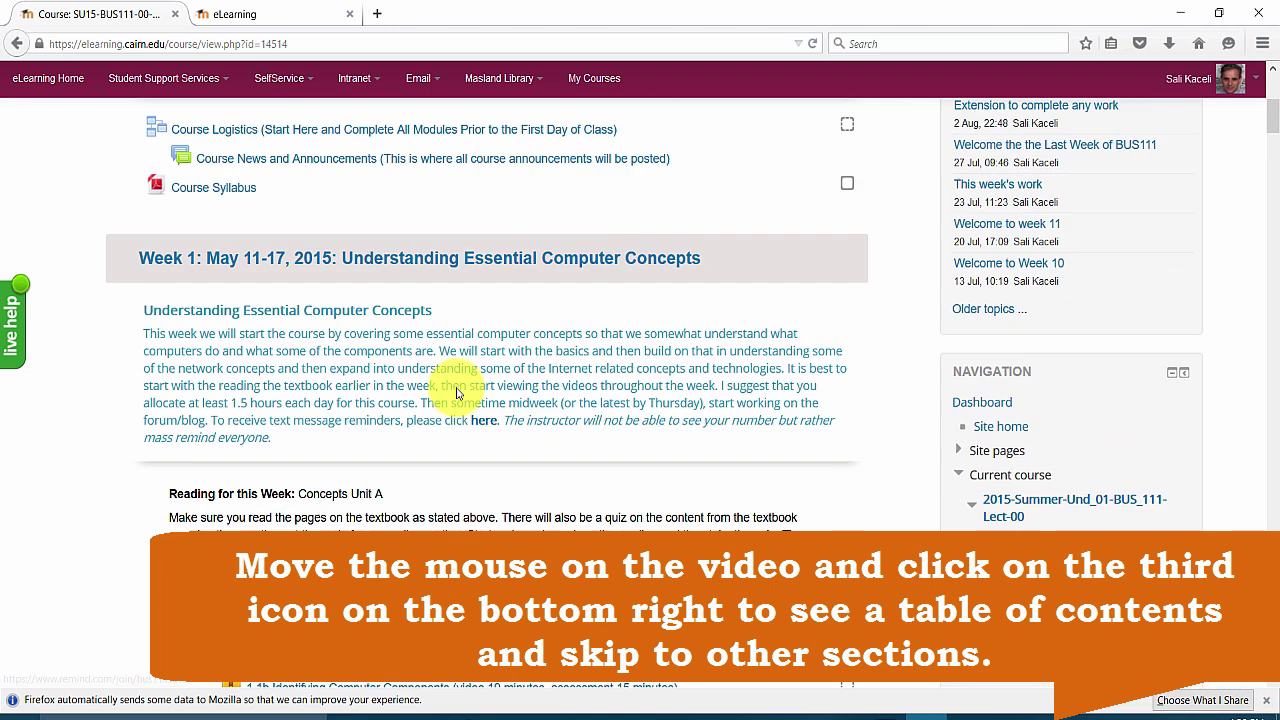
{"action": "scroll", "coordinate": [484, 452], "scroll_direction": "down", "scroll_amount": 2}
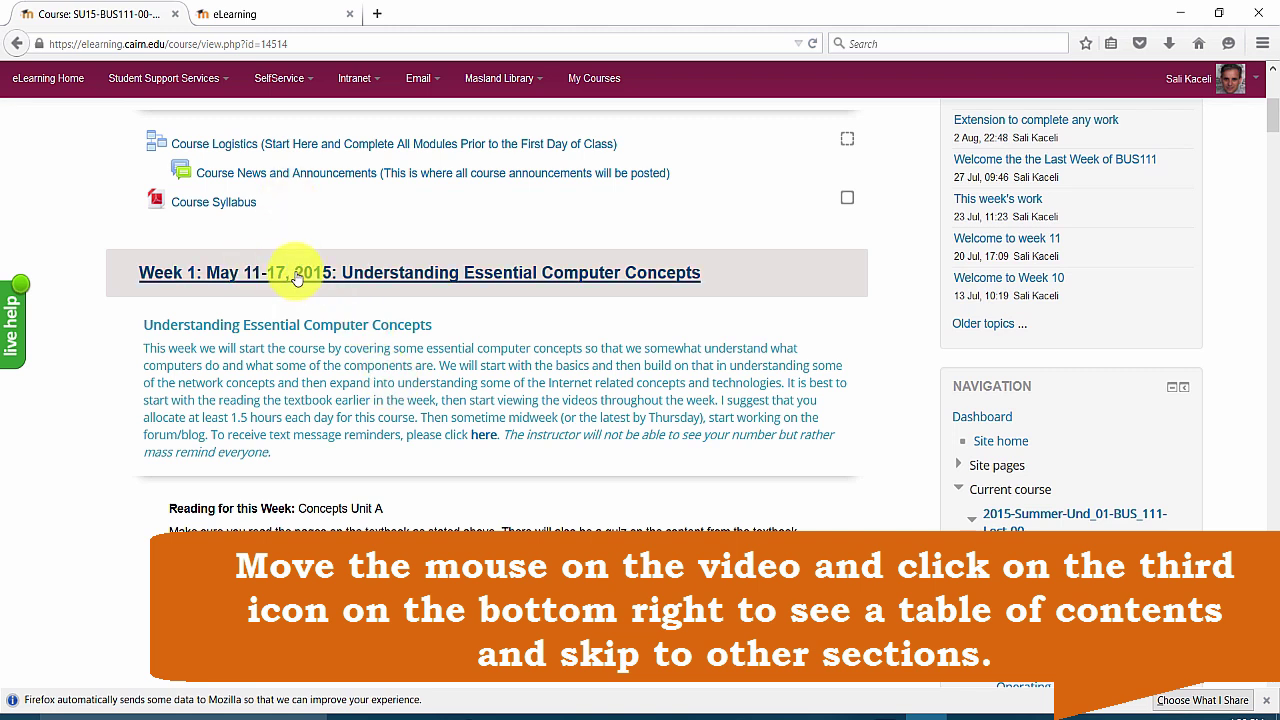
{"action": "scroll", "coordinate": [300, 268], "scroll_direction": "up", "scroll_amount": 3}
{"action": "scroll", "coordinate": [309, 390], "scroll_direction": "down", "scroll_amount": 1}
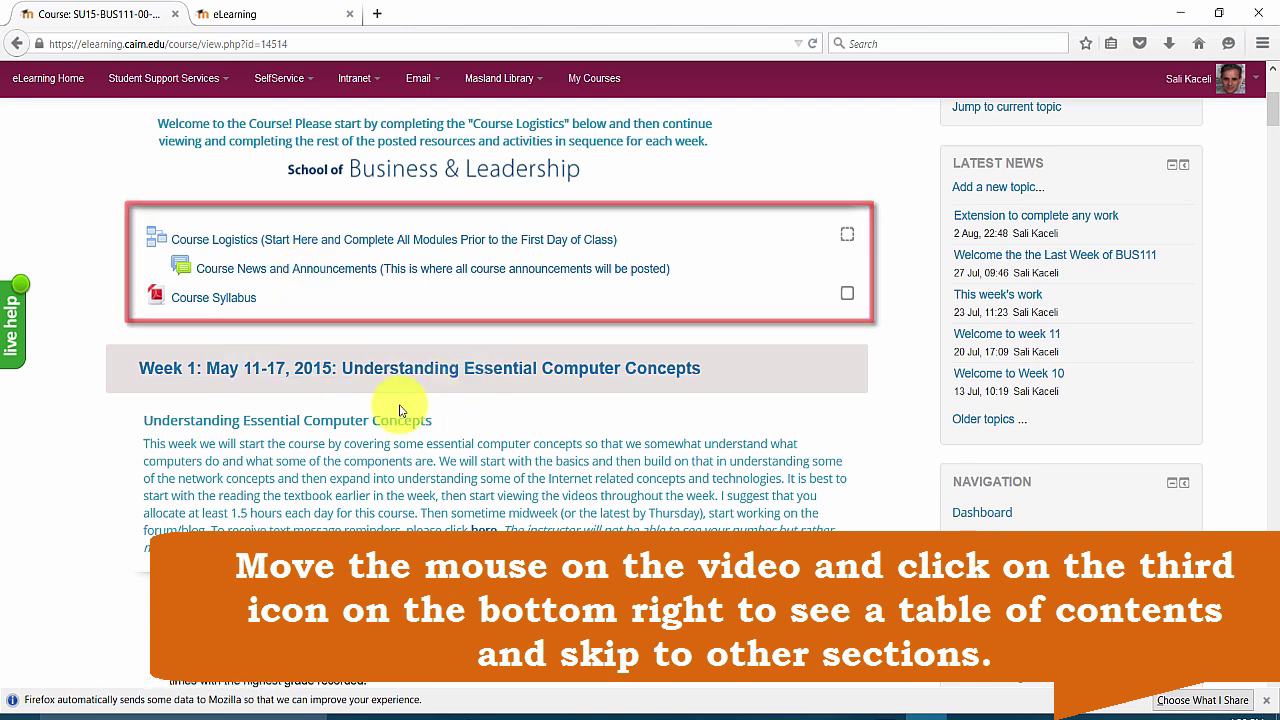
{"action": "scroll", "coordinate": [371, 414], "scroll_direction": "down", "scroll_amount": 3}
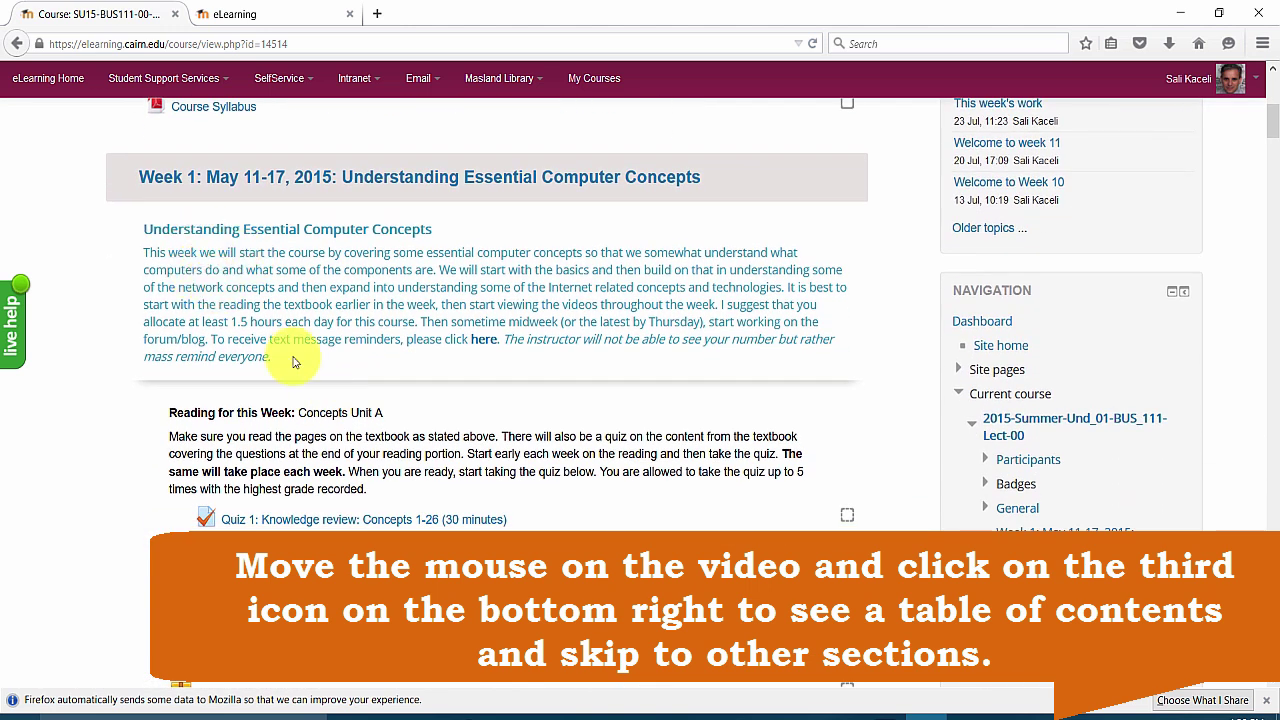
{"action": "scroll", "coordinate": [305, 412], "scroll_direction": "down", "scroll_amount": 1}
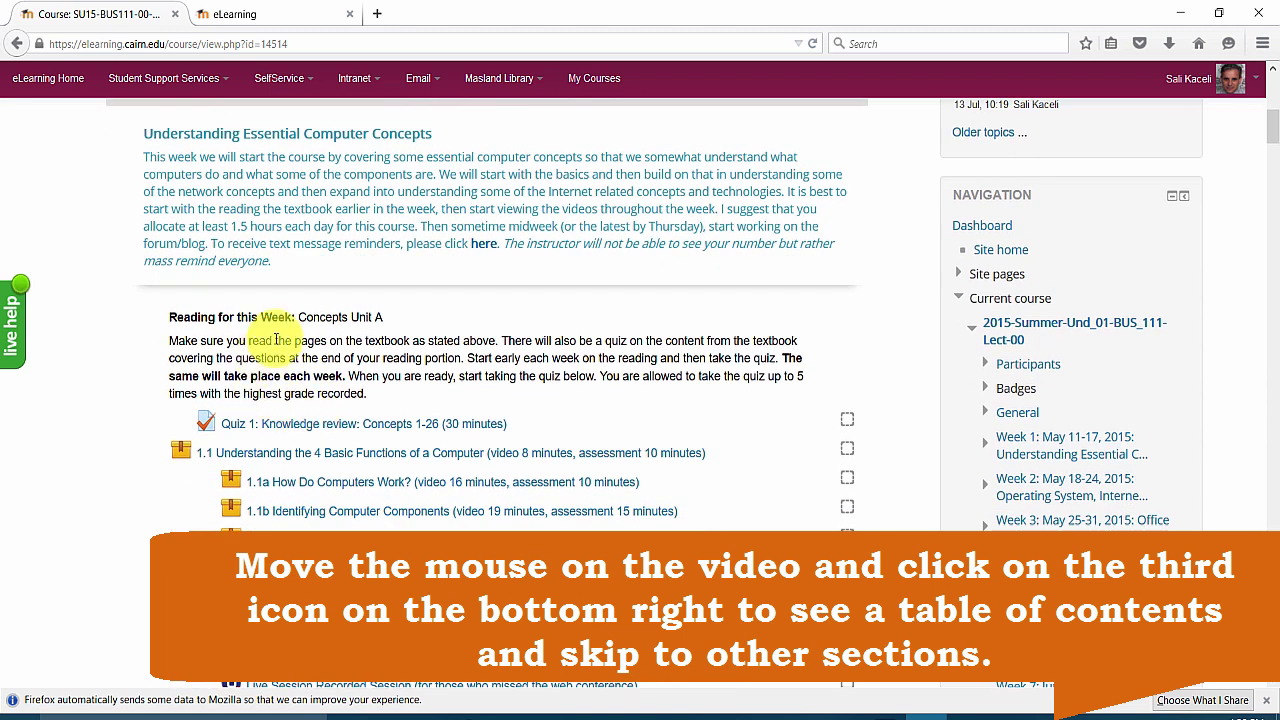
{"action": "left_click_drag", "start_coordinate": [211, 133], "coordinate": [298, 322]}
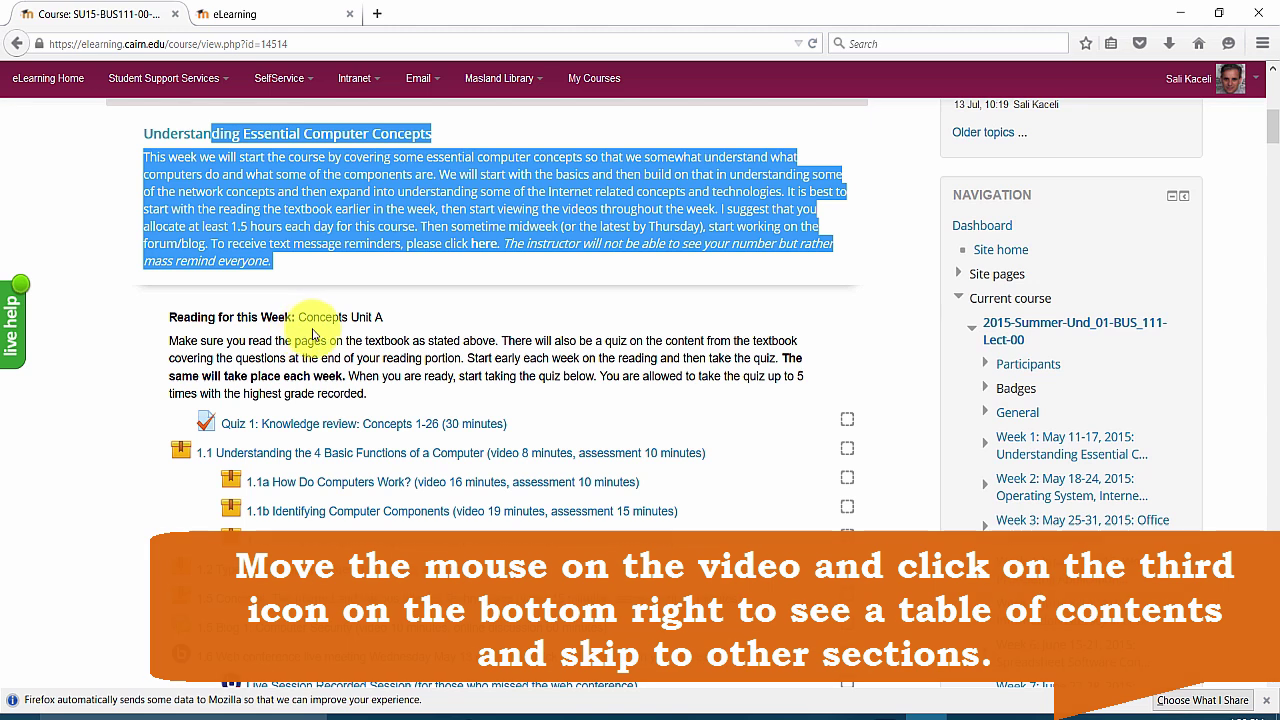
{"action": "left_click_drag", "start_coordinate": [385, 318], "coordinate": [158, 320]}
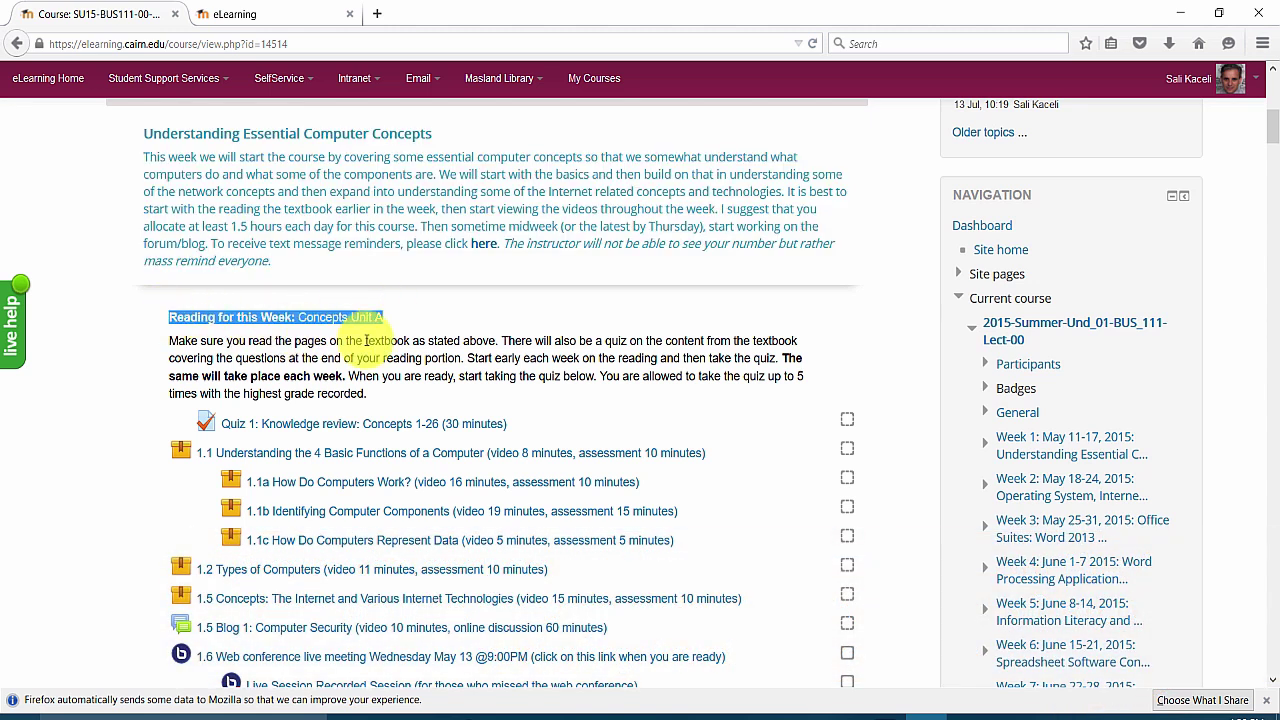
Examine the Week 1 and Week 2 activity lists and deadlines, and return to the course header
{"action": "scroll", "coordinate": [297, 455], "scroll_direction": "down", "scroll_amount": 2}
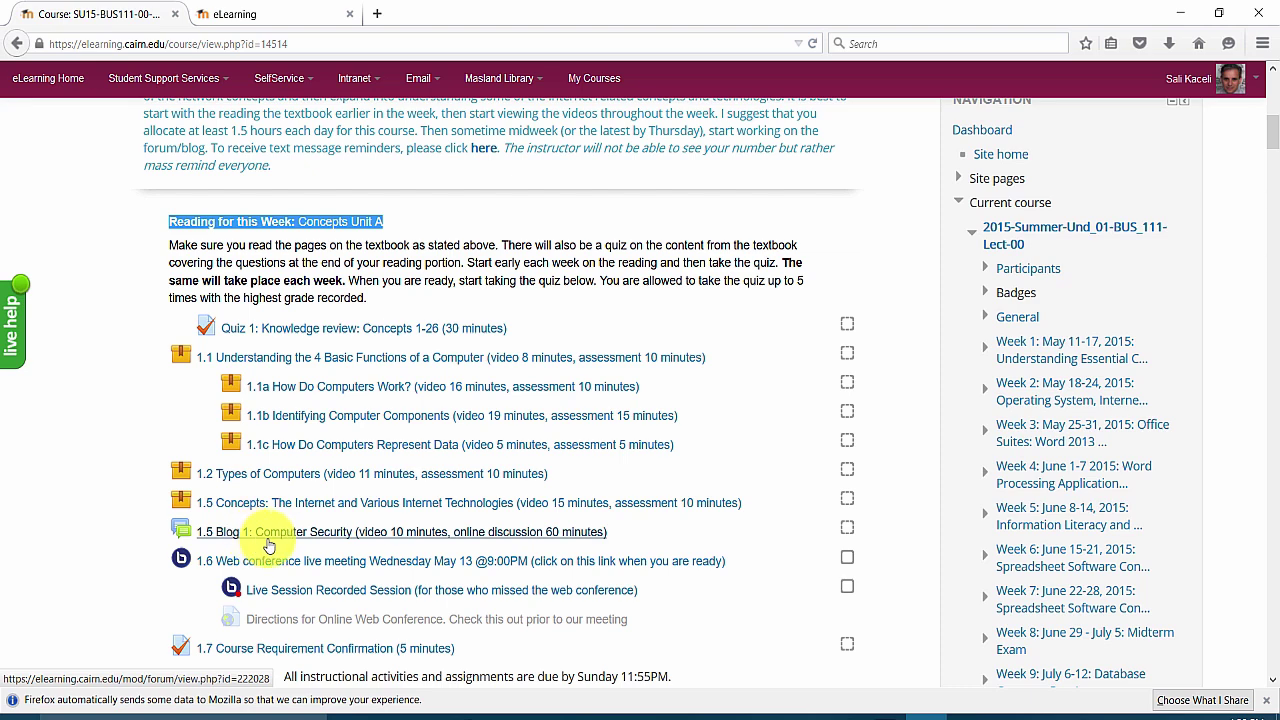
{"action": "scroll", "coordinate": [272, 544], "scroll_direction": "down", "scroll_amount": 2}
{"action": "scroll", "coordinate": [300, 548], "scroll_direction": "down", "scroll_amount": 12}
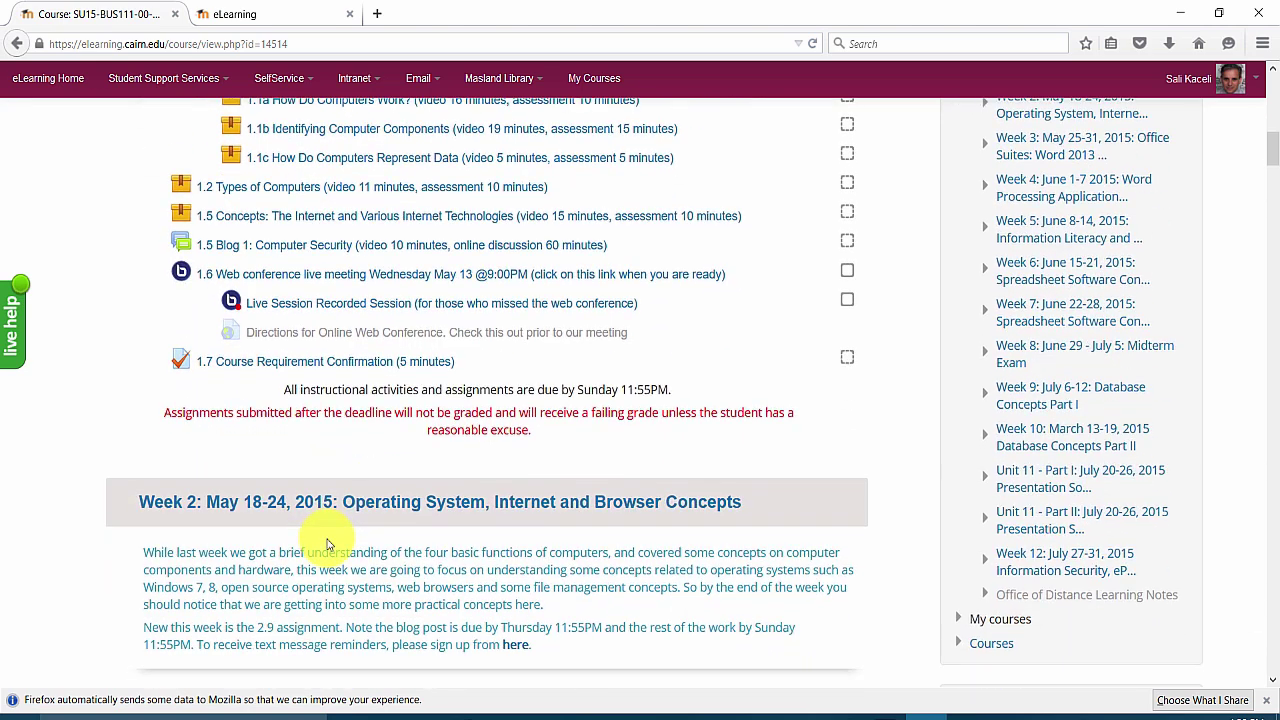
{"action": "scroll", "coordinate": [325, 551], "scroll_direction": "down", "scroll_amount": 3}
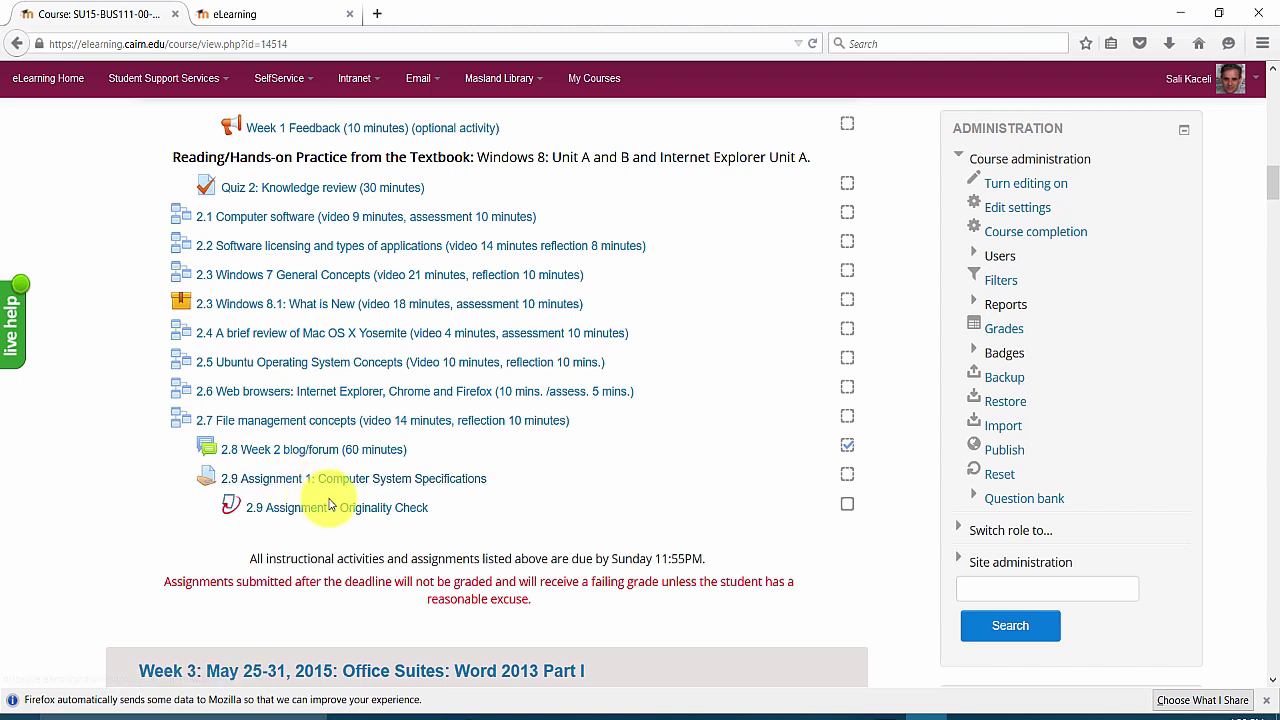
{"action": "scroll", "coordinate": [340, 517], "scroll_direction": "up", "scroll_amount": 6}
{"action": "scroll", "coordinate": [395, 530], "scroll_direction": "down", "scroll_amount": 2}
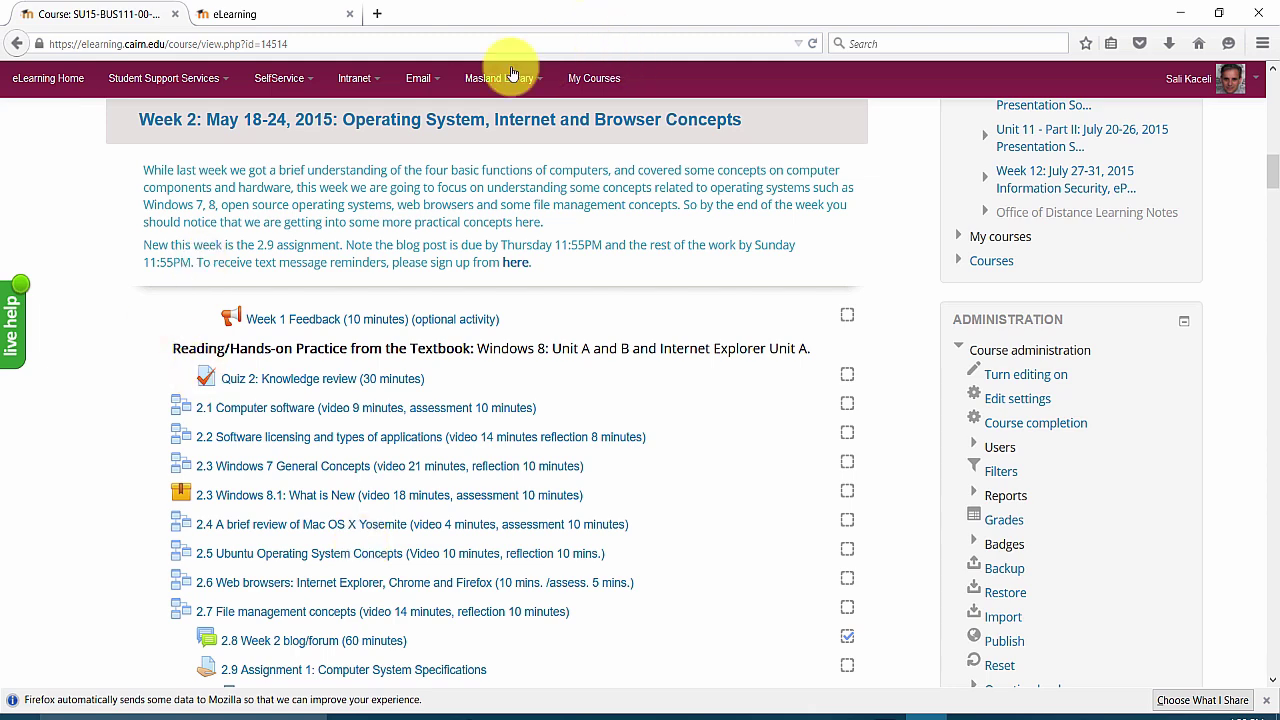
{"action": "scroll", "coordinate": [400, 209], "scroll_direction": "up", "scroll_amount": 7}
{"action": "scroll", "coordinate": [342, 380], "scroll_direction": "up", "scroll_amount": 11}
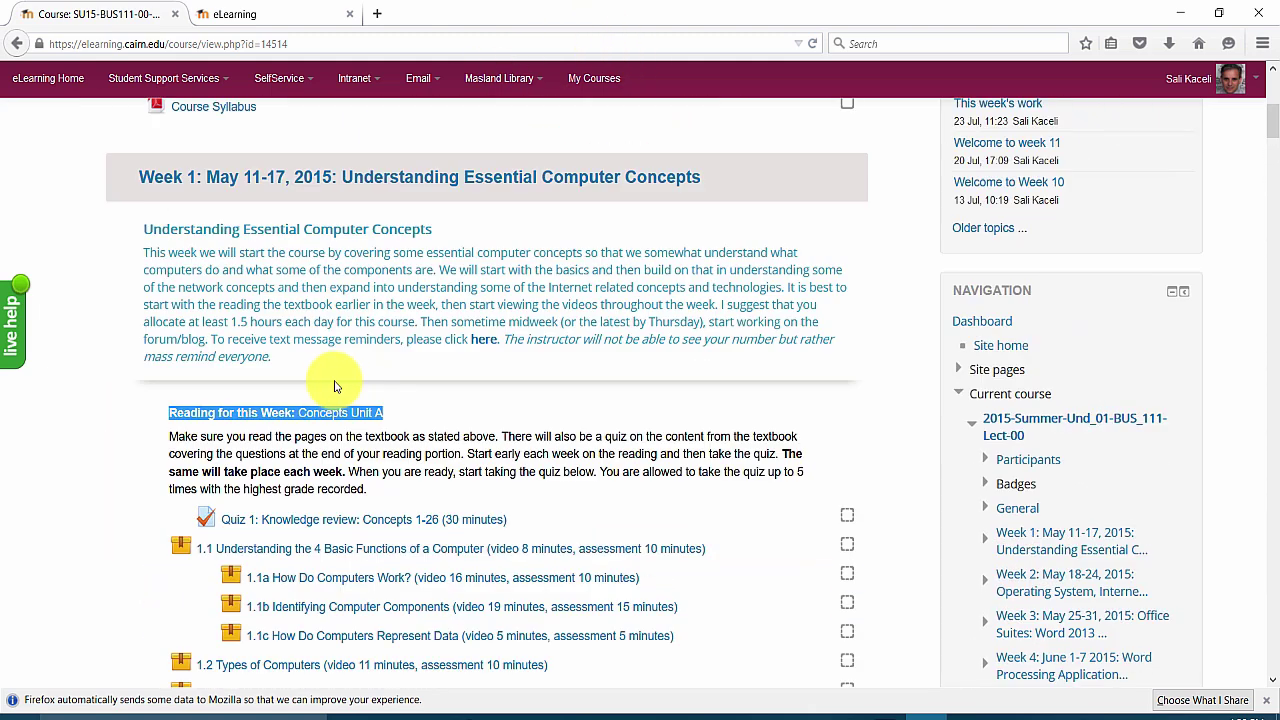
{"action": "scroll", "coordinate": [337, 382], "scroll_direction": "down", "scroll_amount": 4}
{"action": "scroll", "coordinate": [600, 410], "scroll_direction": "up", "scroll_amount": 6}
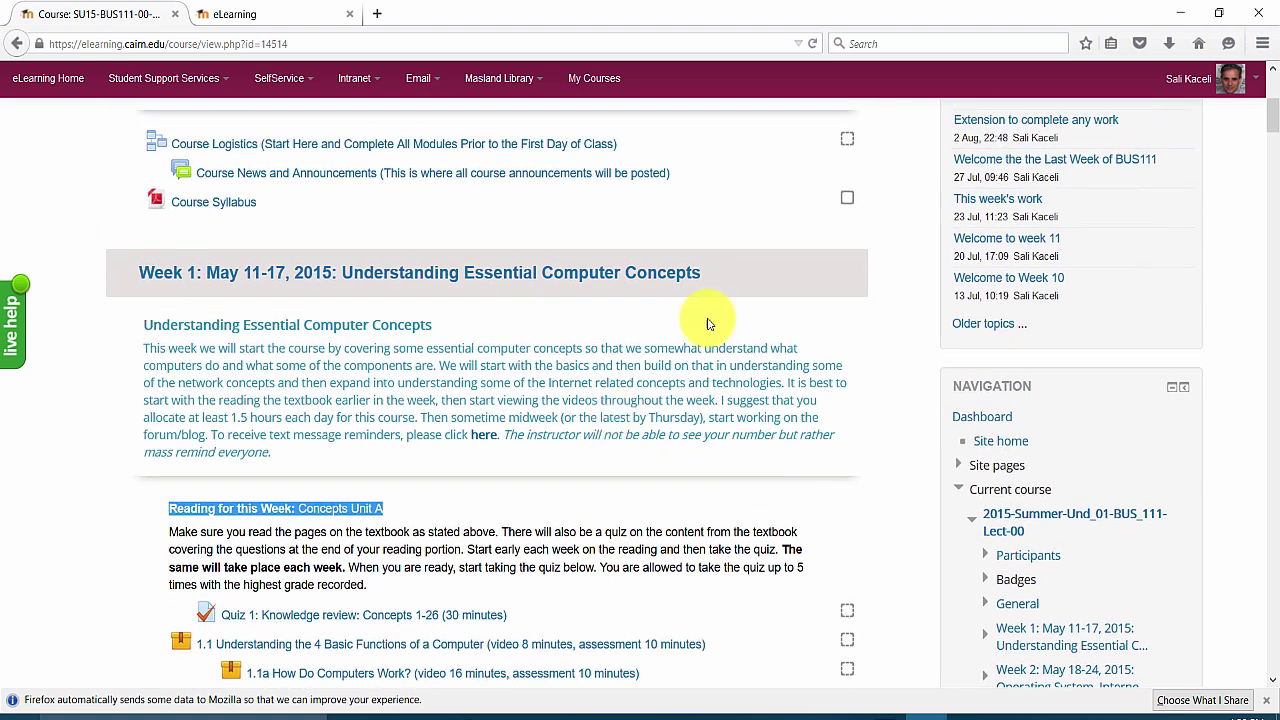
{"action": "scroll", "coordinate": [766, 420], "scroll_direction": "up", "scroll_amount": 6}
{"action": "scroll", "coordinate": [876, 466], "scroll_direction": "up", "scroll_amount": 2}
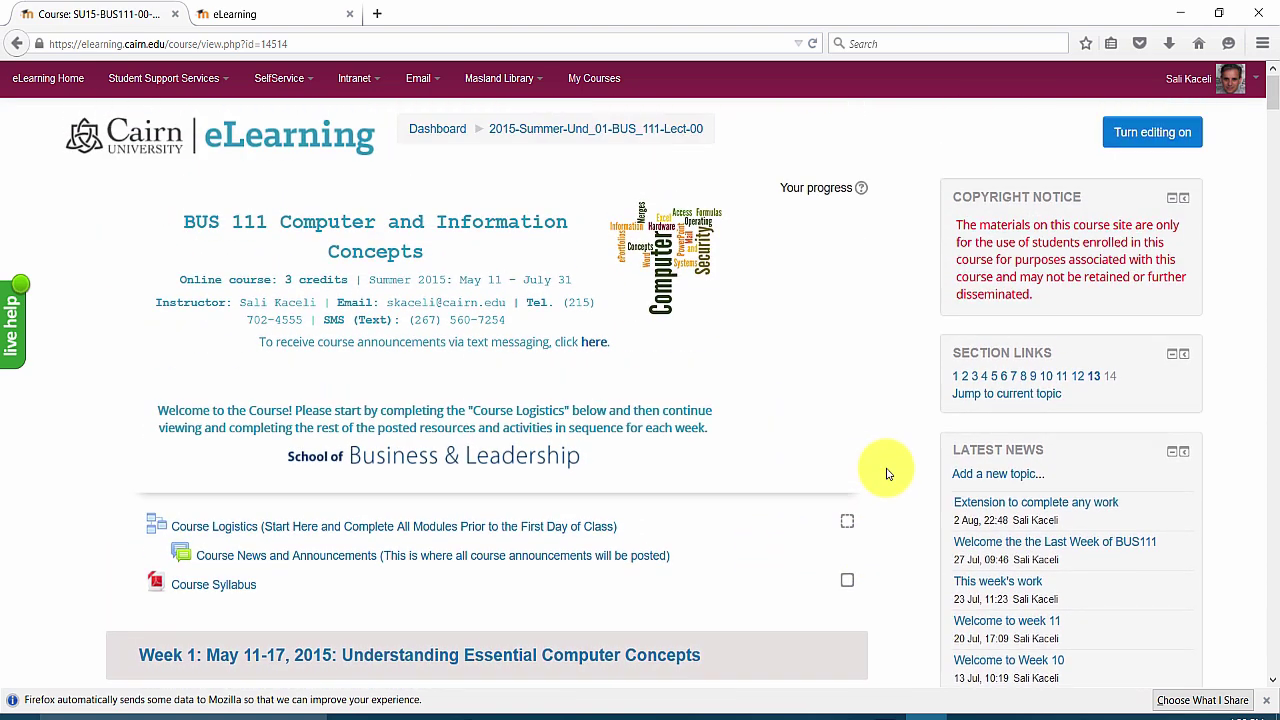
Examine the course page's side blocks, from Section Links and Latest News to Activities and Upcoming Events
{"action": "scroll", "coordinate": [966, 489], "scroll_direction": "down", "scroll_amount": 12}
{"action": "scroll", "coordinate": [955, 498], "scroll_direction": "down", "scroll_amount": 20}
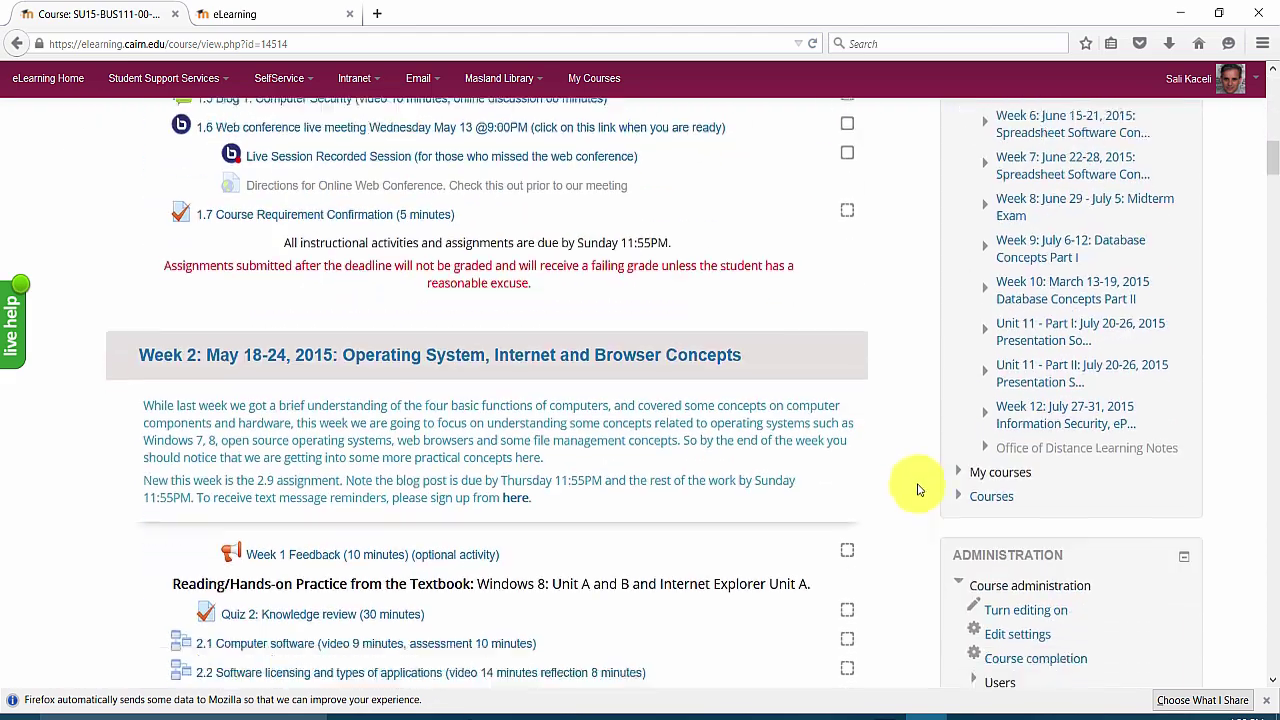
{"action": "scroll", "coordinate": [908, 480], "scroll_direction": "down", "scroll_amount": 5}
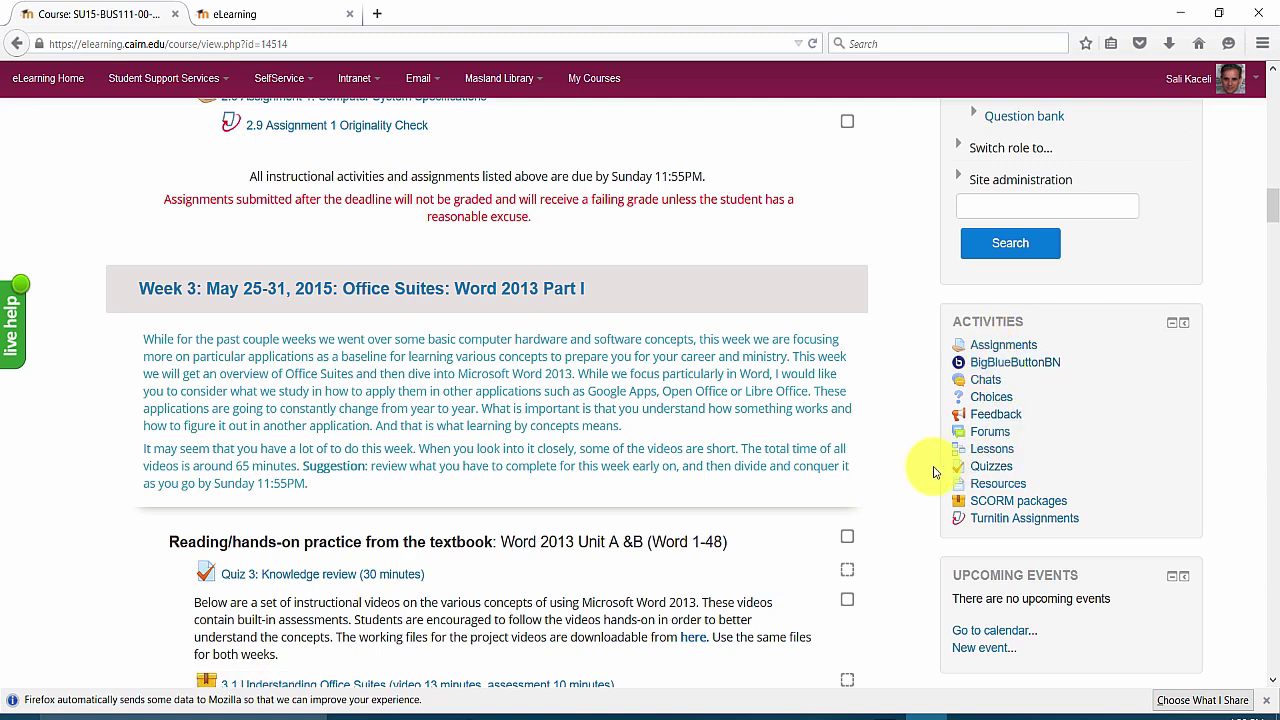
{"action": "scroll", "coordinate": [851, 486], "scroll_direction": "up", "scroll_amount": 8}
{"action": "scroll", "coordinate": [640, 442], "scroll_direction": "up", "scroll_amount": 8}
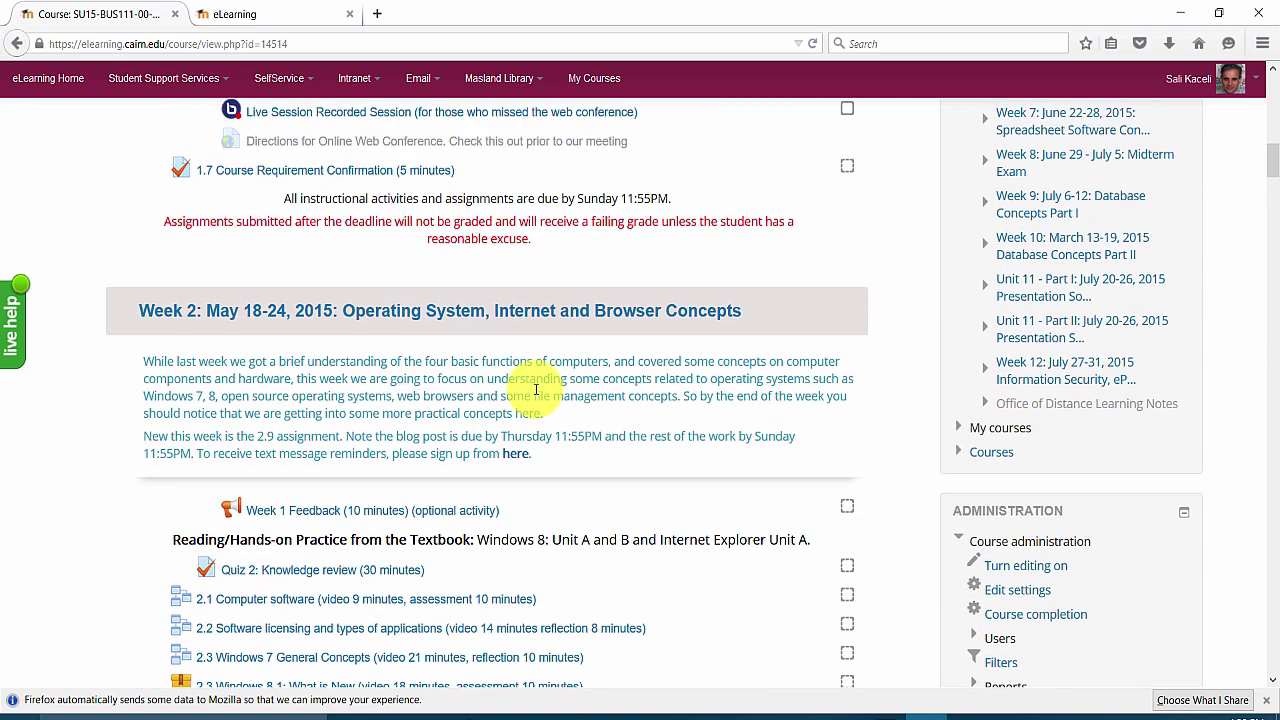
{"action": "scroll", "coordinate": [849, 300], "scroll_direction": "up", "scroll_amount": 16}
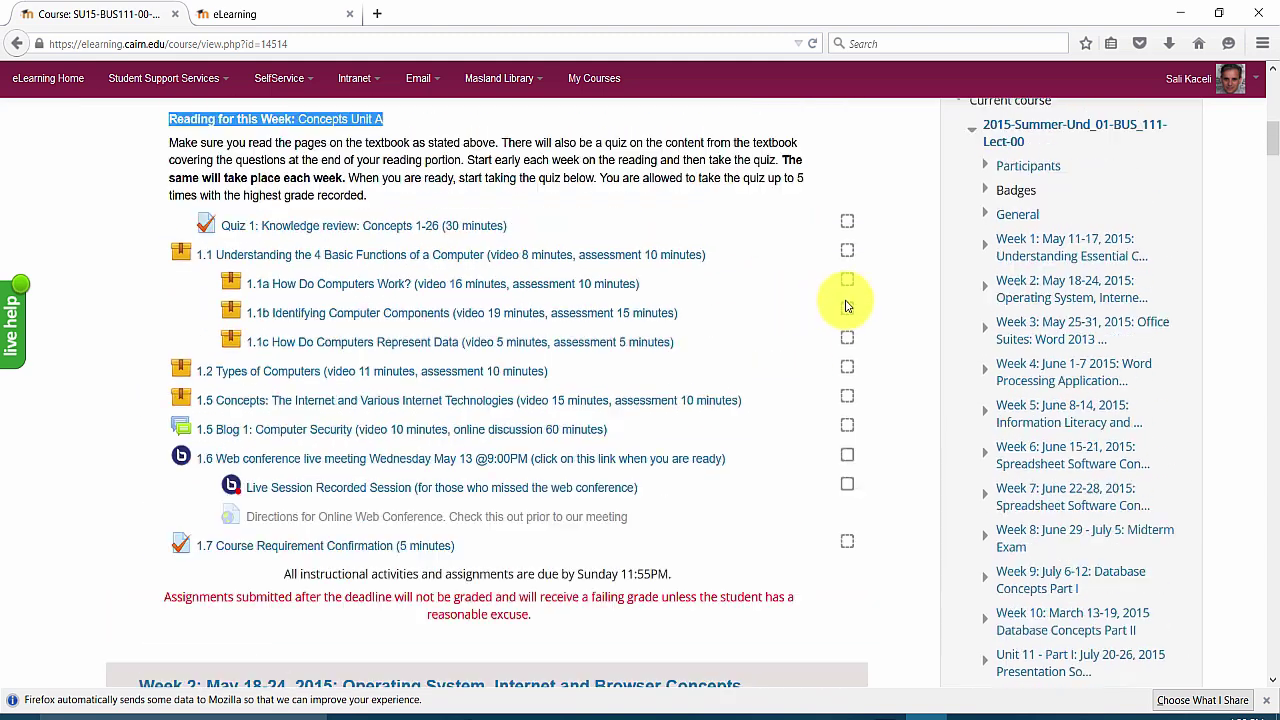
{"action": "scroll", "coordinate": [802, 337], "scroll_direction": "up", "scroll_amount": 8}
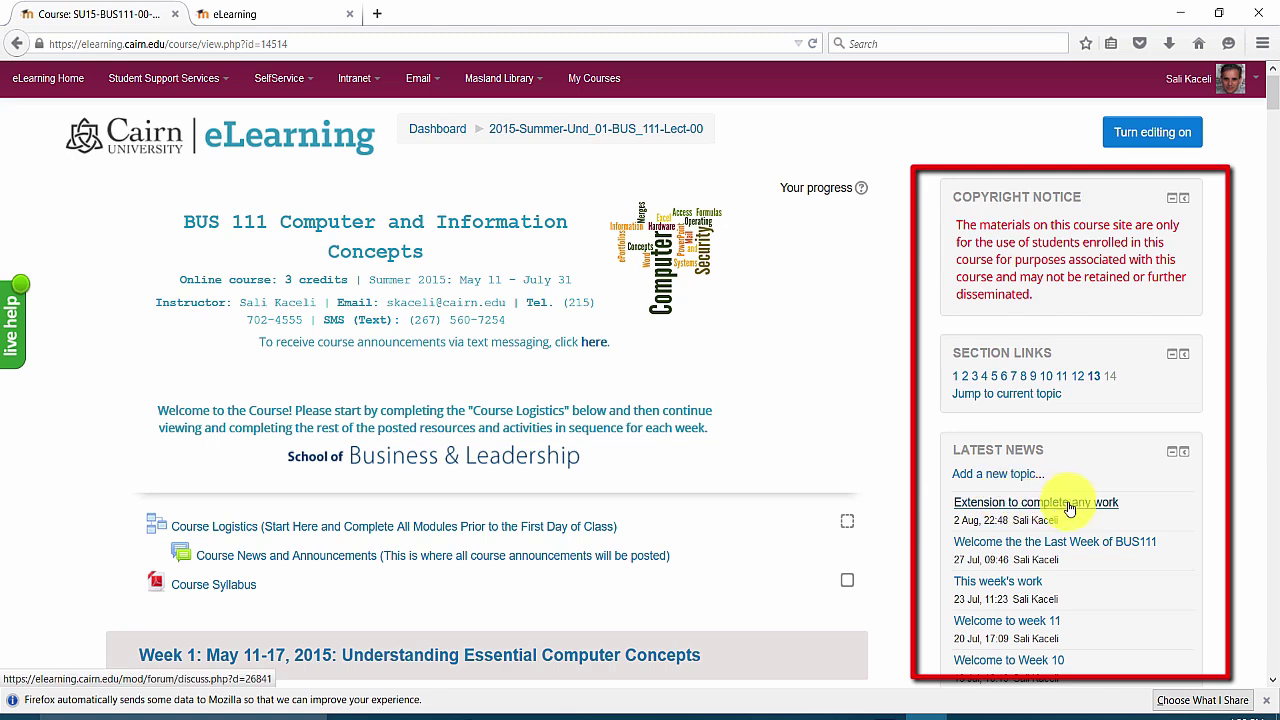
{"action": "scroll", "coordinate": [1108, 518], "scroll_direction": "down", "scroll_amount": 1}
{"action": "scroll", "coordinate": [1108, 518], "scroll_direction": "down", "scroll_amount": 8}
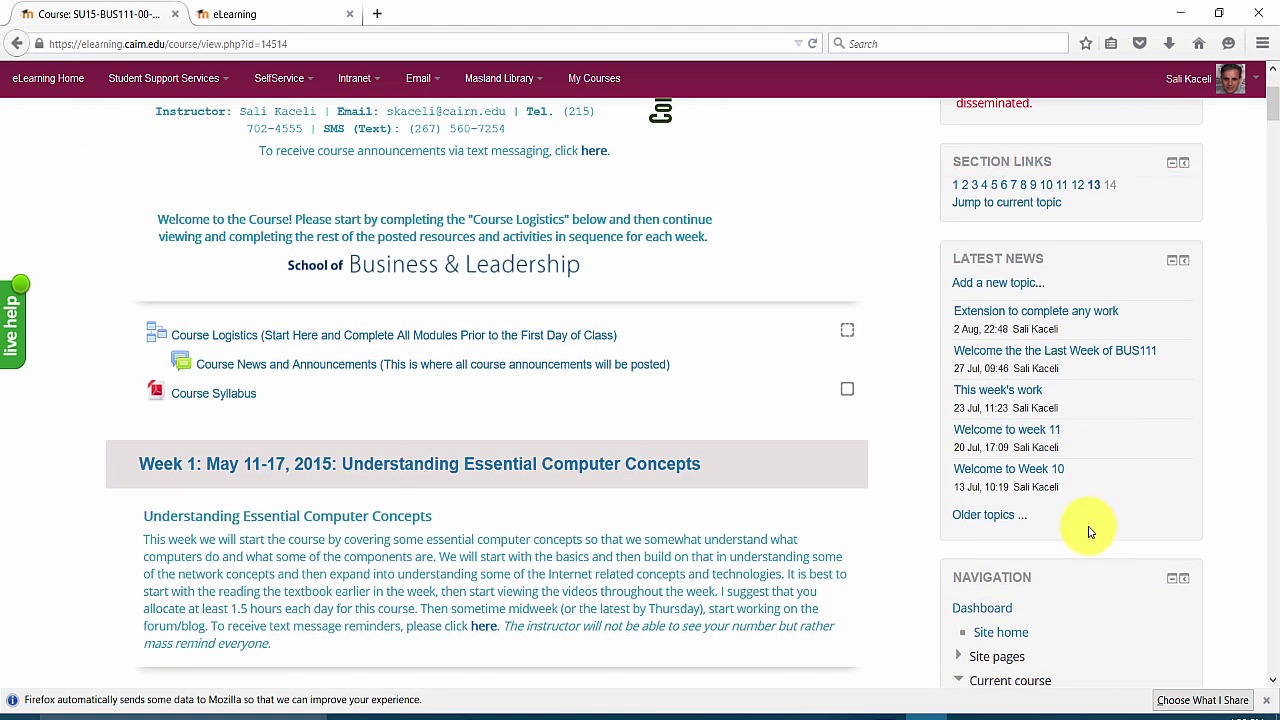
{"action": "scroll", "coordinate": [1060, 532], "scroll_direction": "down", "scroll_amount": 2}
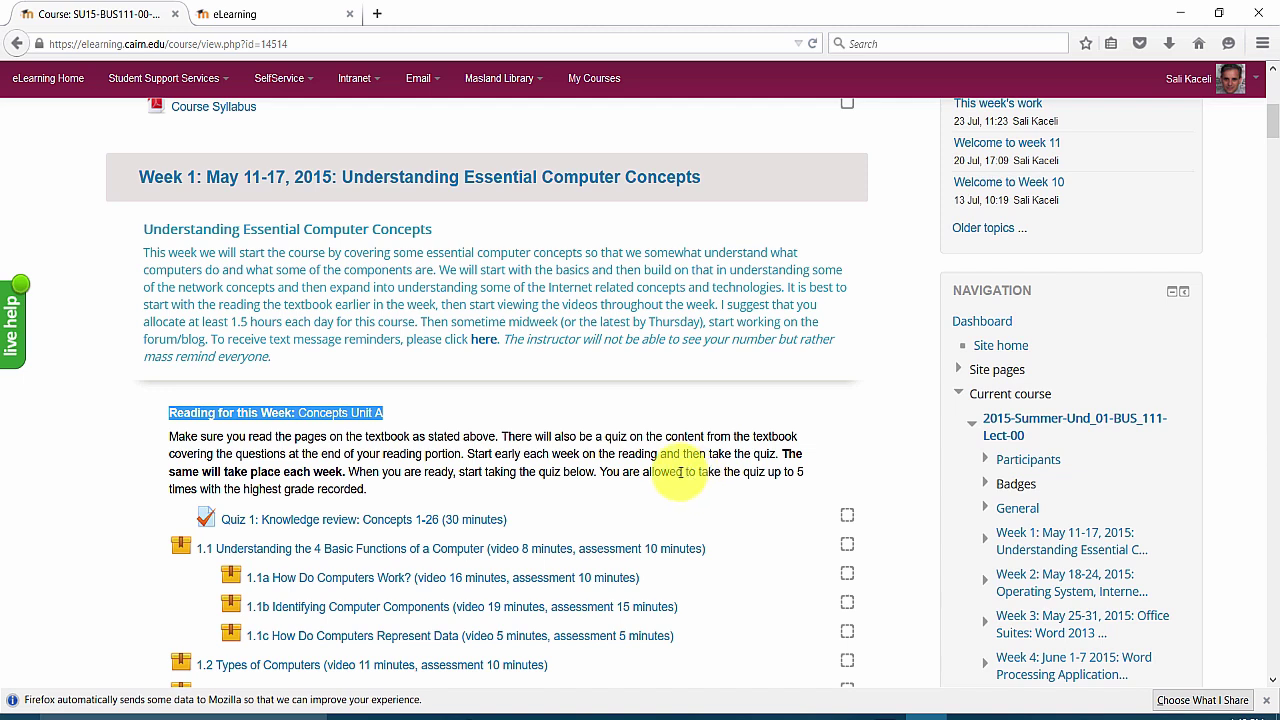
Open the Week 2 lesson "2.1 Computer software" from the course page
{"action": "scroll", "coordinate": [764, 492], "scroll_direction": "down", "scroll_amount": 4}
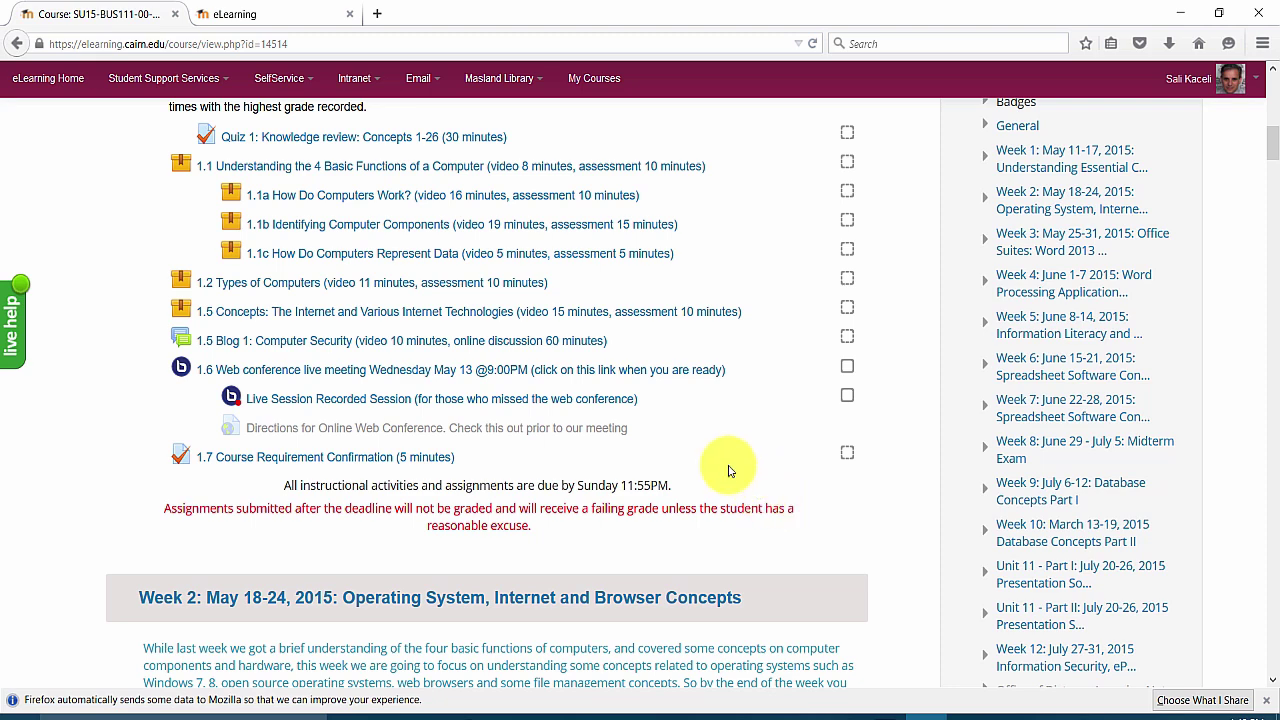
{"action": "scroll", "coordinate": [703, 468], "scroll_direction": "up", "scroll_amount": 4}
{"action": "scroll", "coordinate": [703, 468], "scroll_direction": "up", "scroll_amount": 3}
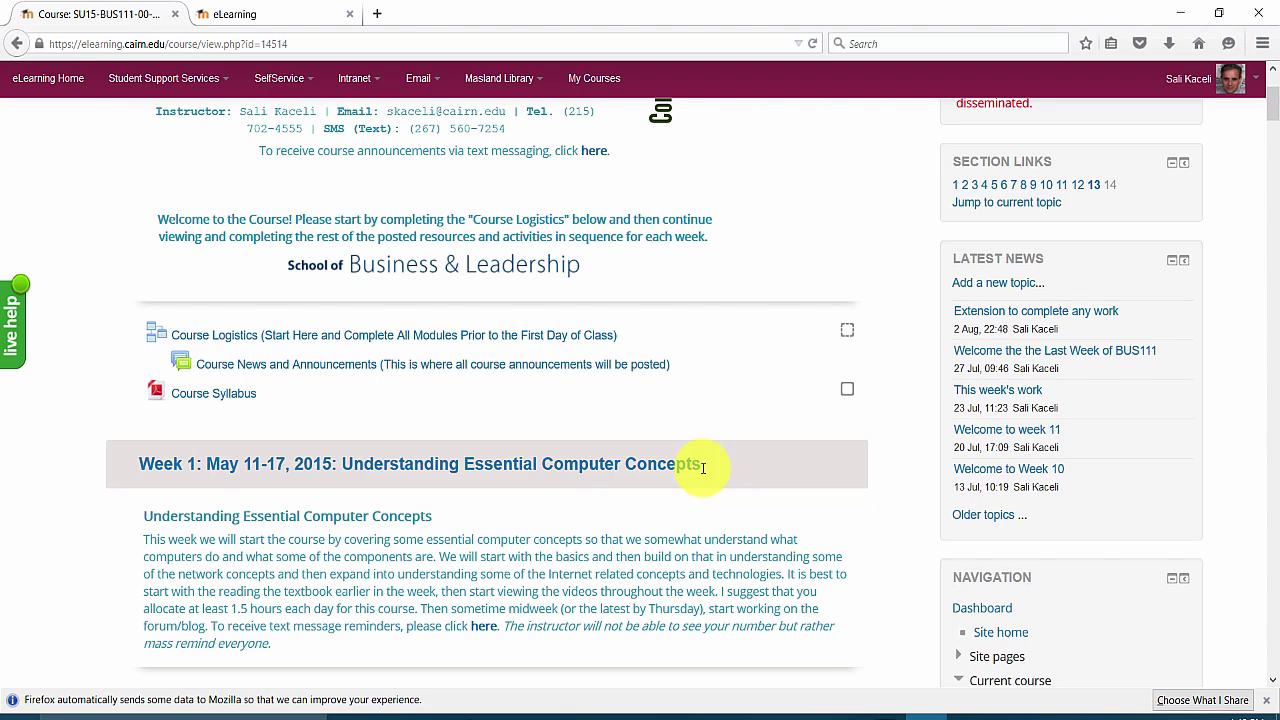
{"action": "scroll", "coordinate": [629, 500], "scroll_direction": "down", "scroll_amount": 5}
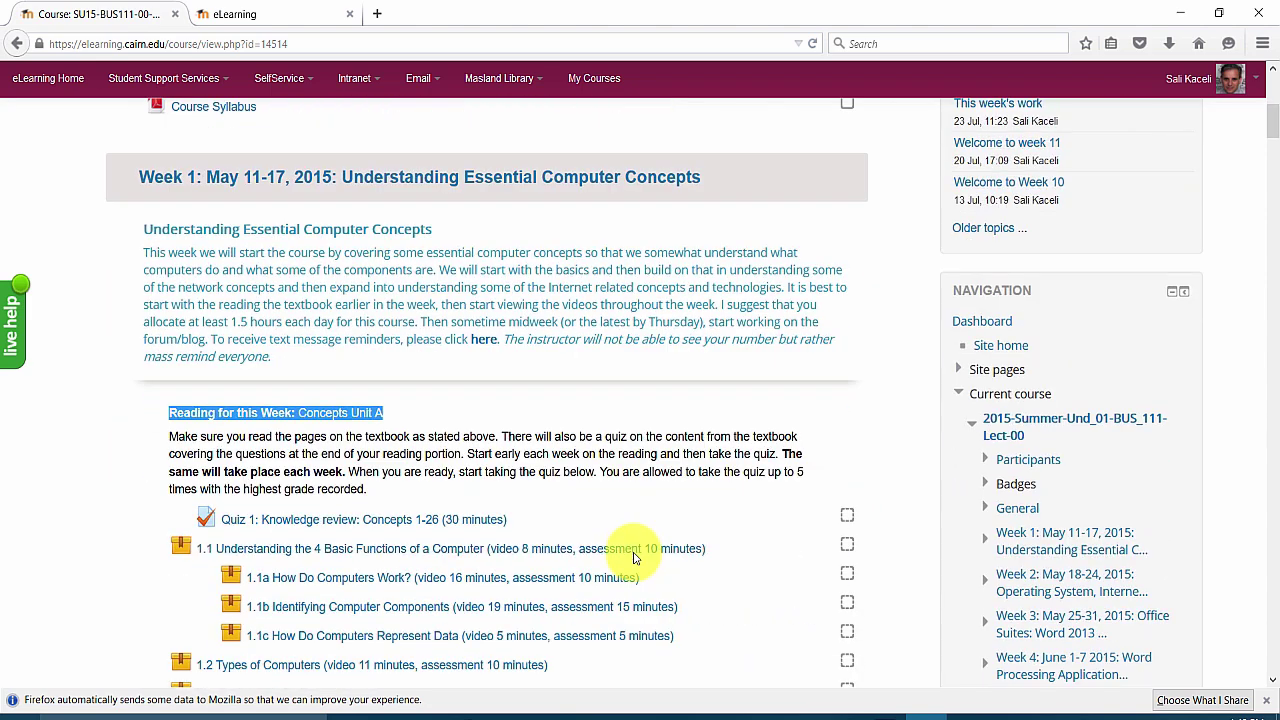
{"action": "scroll", "coordinate": [510, 460], "scroll_direction": "down", "scroll_amount": 5}
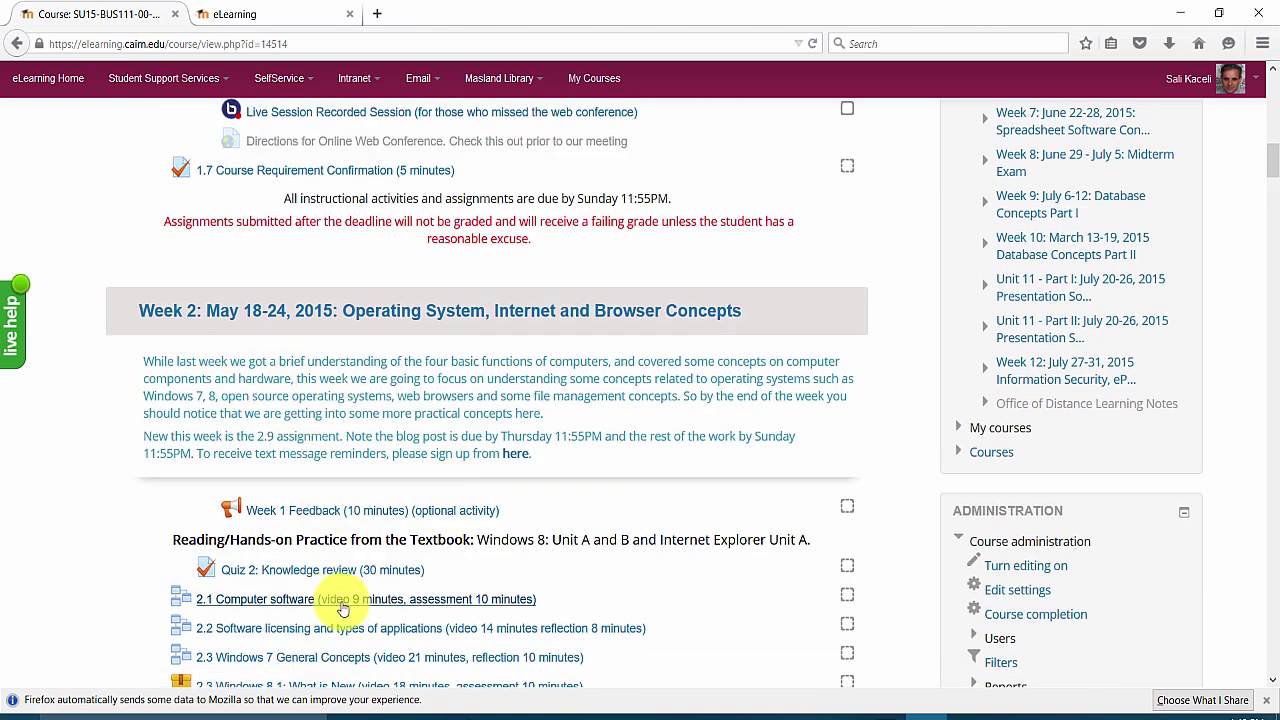
{"action": "left_click", "coordinate": [265, 605]}
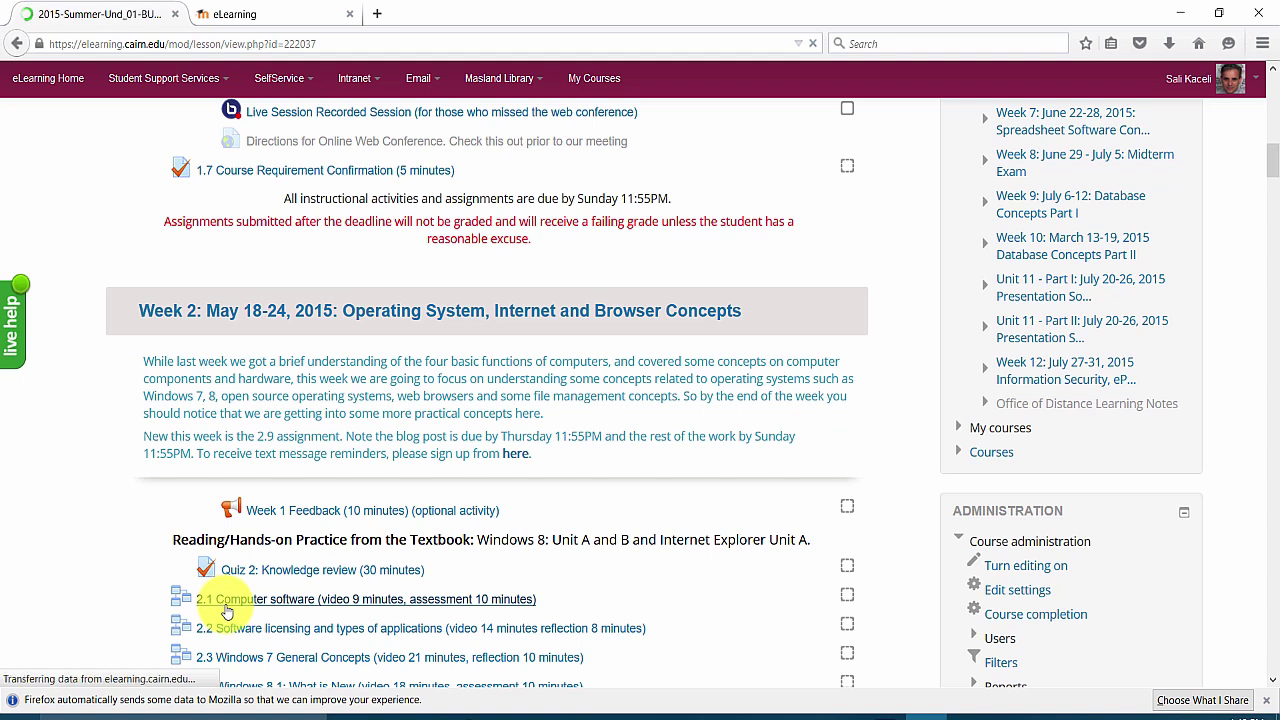
Dismiss the Reader View notice and examine the lesson's instructions, learning objectives and embedded video
{"action": "scroll", "coordinate": [252, 440], "scroll_direction": "down", "scroll_amount": 2}
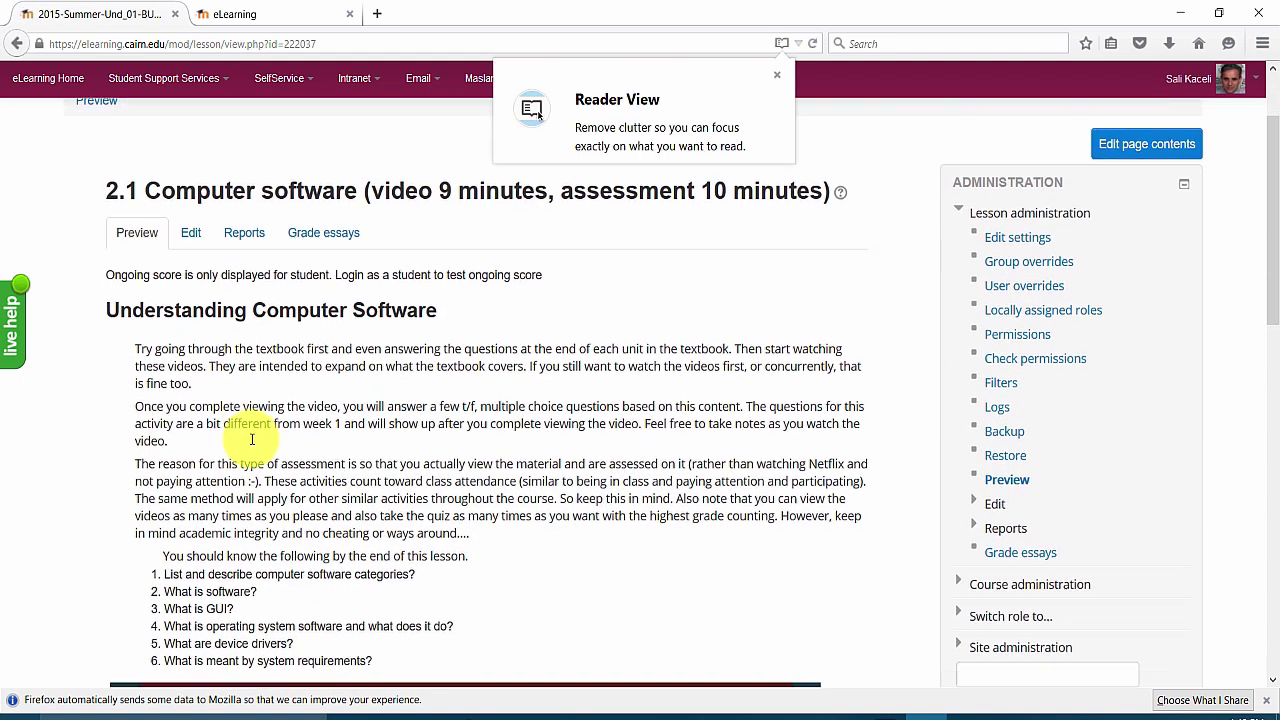
{"action": "scroll", "coordinate": [252, 440], "scroll_direction": "down", "scroll_amount": 1}
{"action": "left_click", "coordinate": [776, 75]}
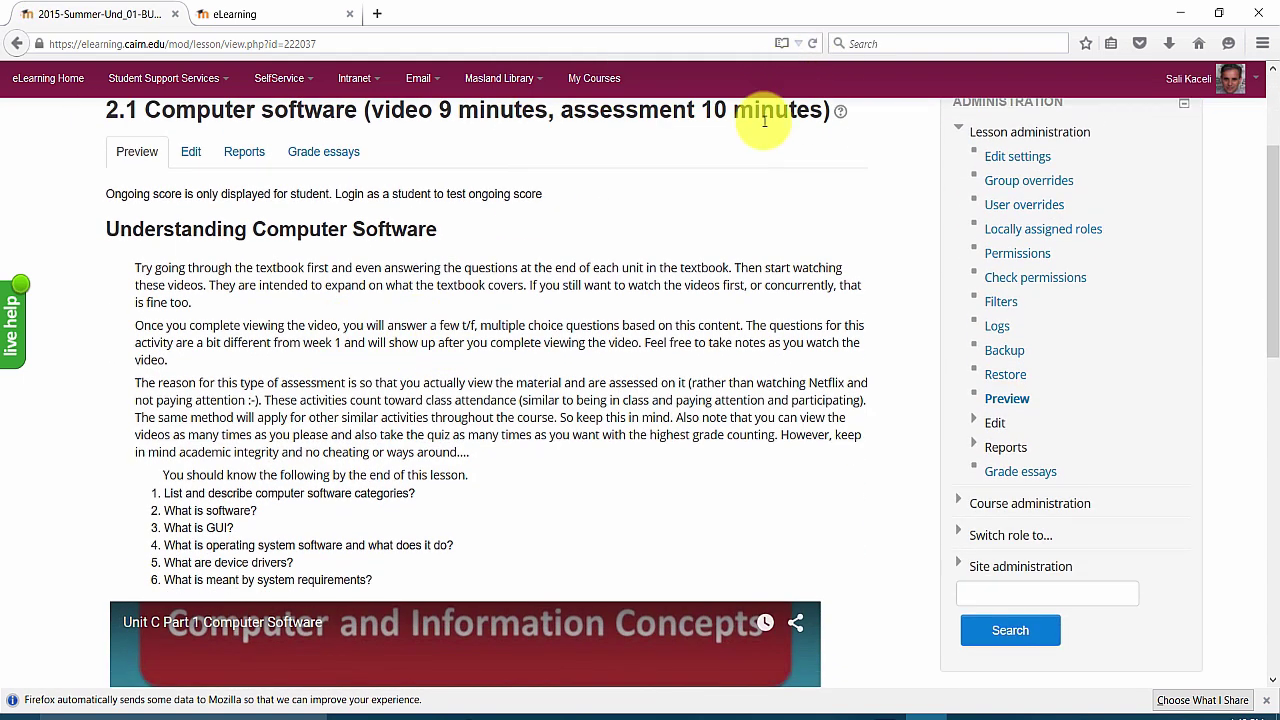
{"action": "scroll", "coordinate": [388, 450], "scroll_direction": "down", "scroll_amount": 5}
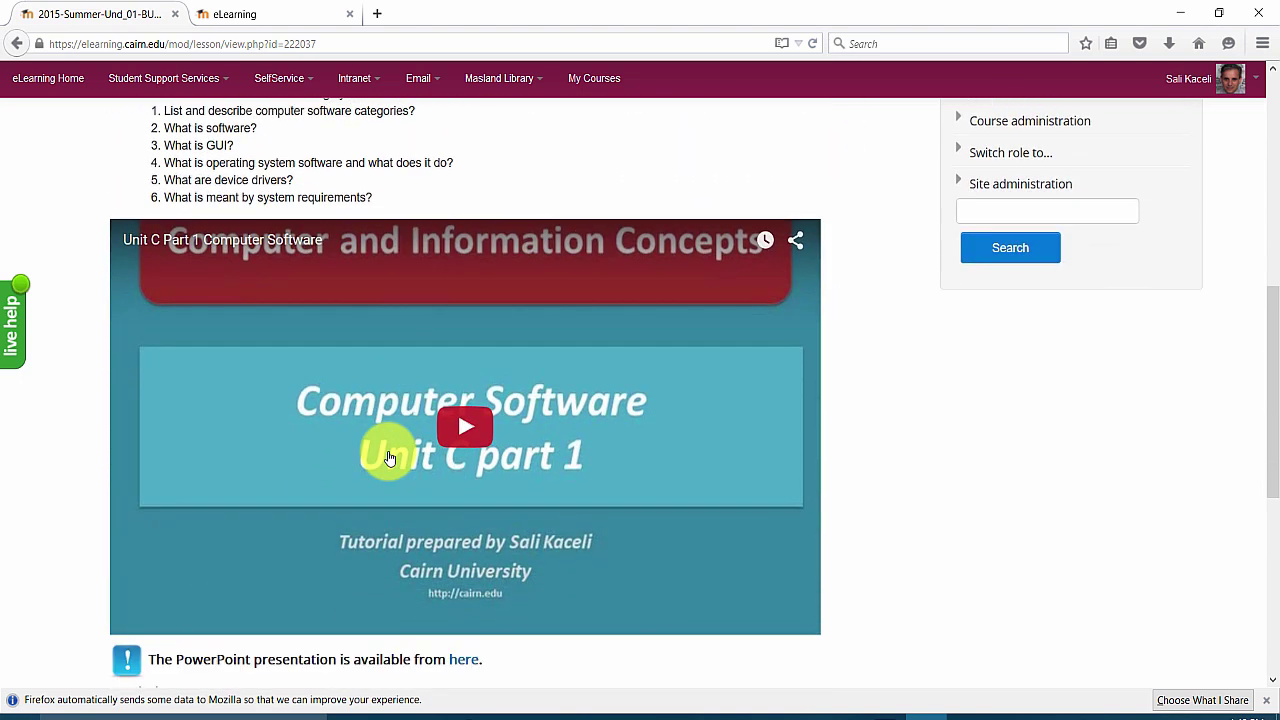
{"action": "scroll", "coordinate": [655, 440], "scroll_direction": "down", "scroll_amount": 2}
{"action": "scroll", "coordinate": [643, 451], "scroll_direction": "up", "scroll_amount": 5}
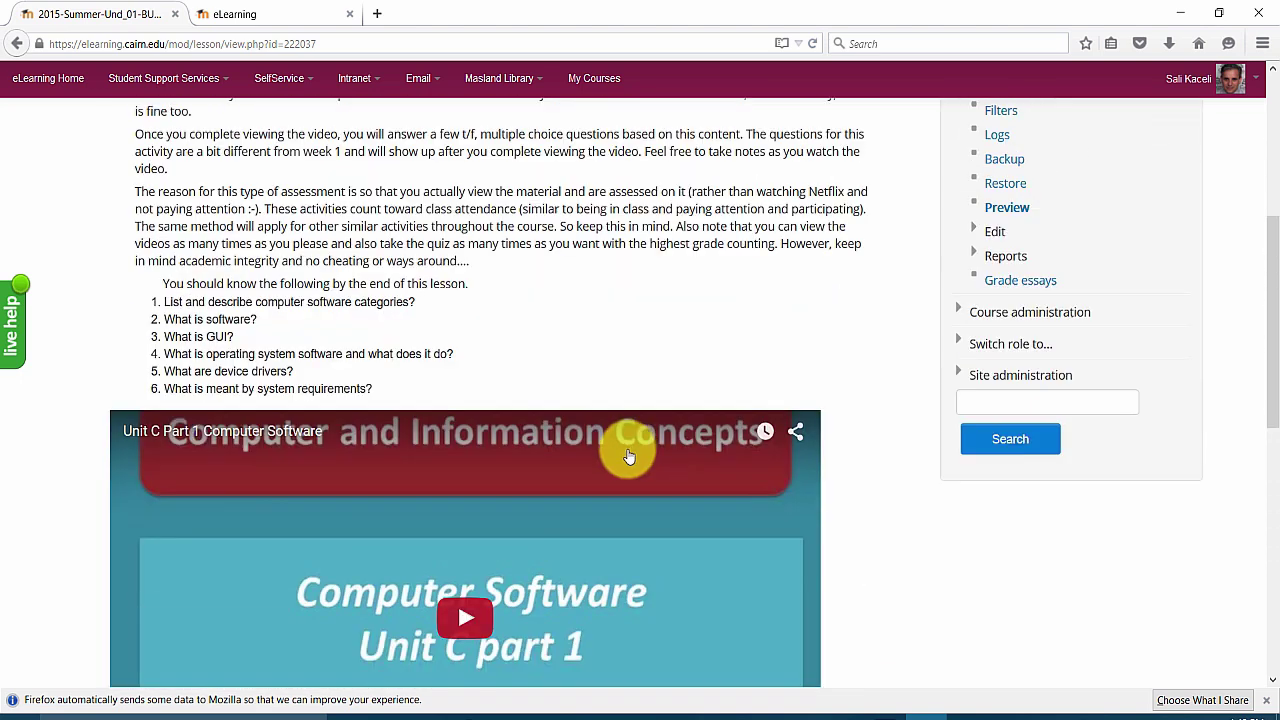
{"action": "scroll", "coordinate": [628, 456], "scroll_direction": "up", "scroll_amount": 4}
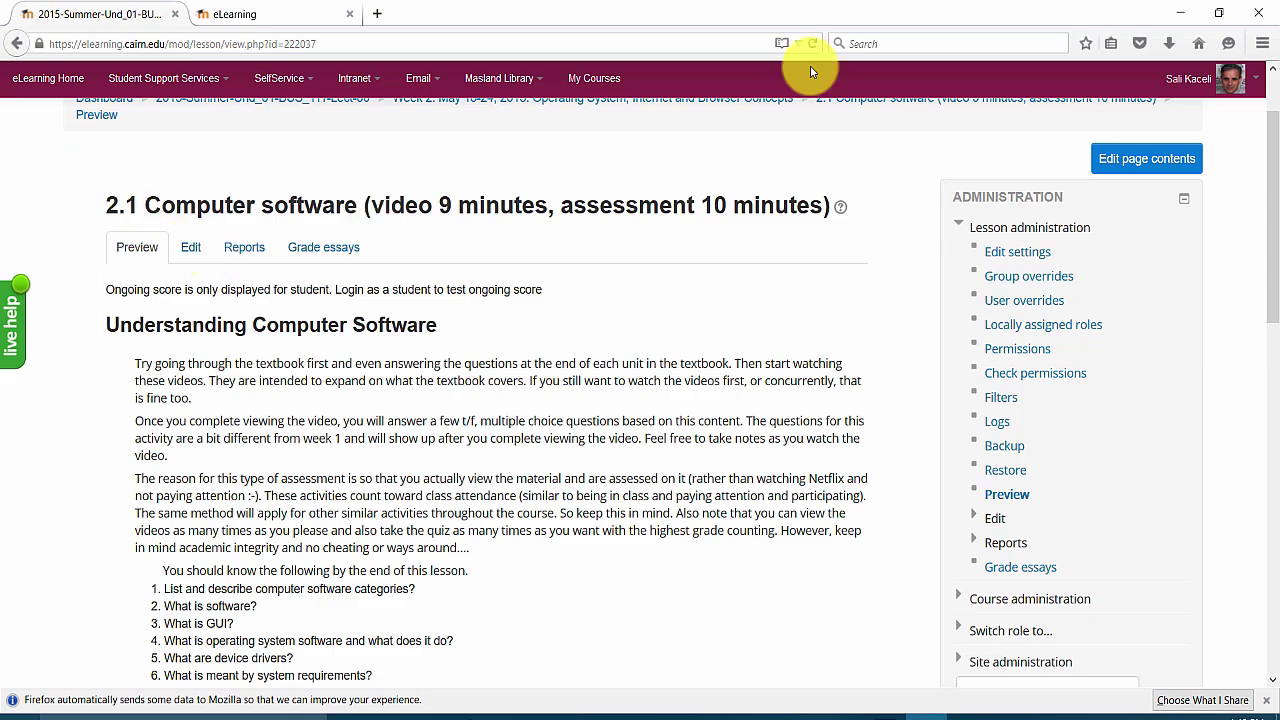
Switch to the Chrome window and log in to eLearning with the account username and password
{"action": "left_click", "coordinate": [1180, 12]}
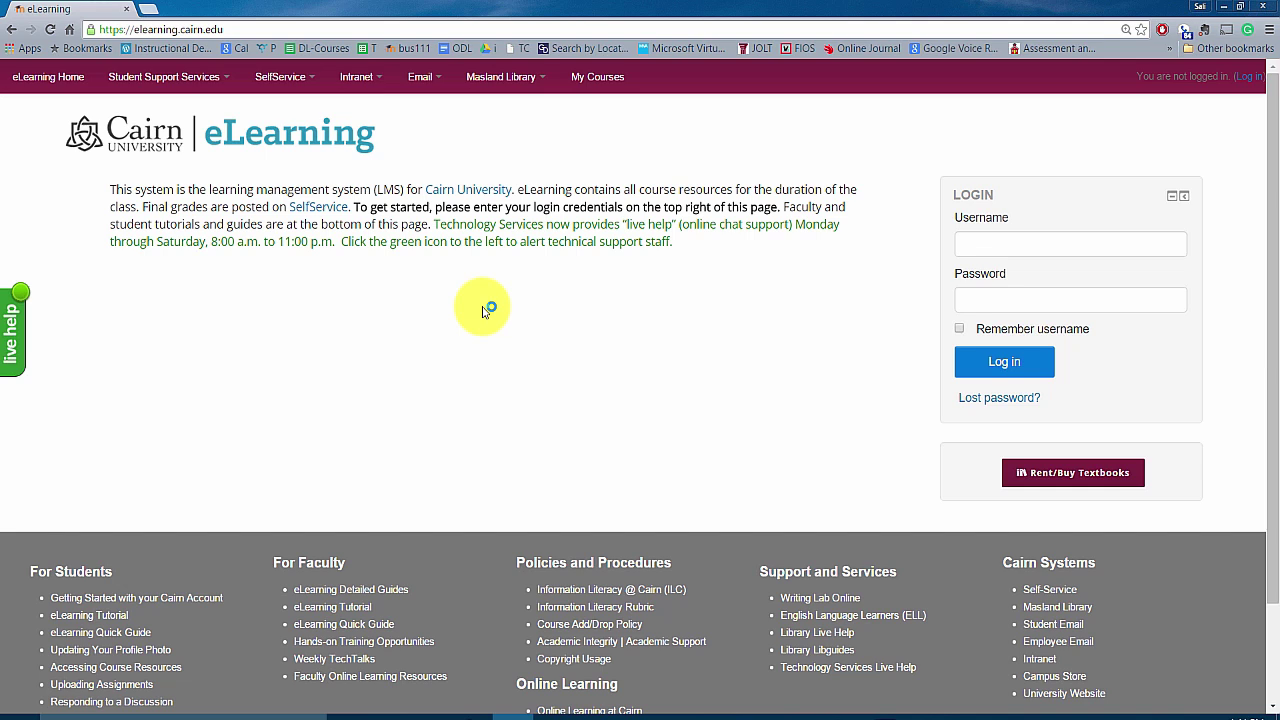
{"action": "left_click", "coordinate": [990, 244]}
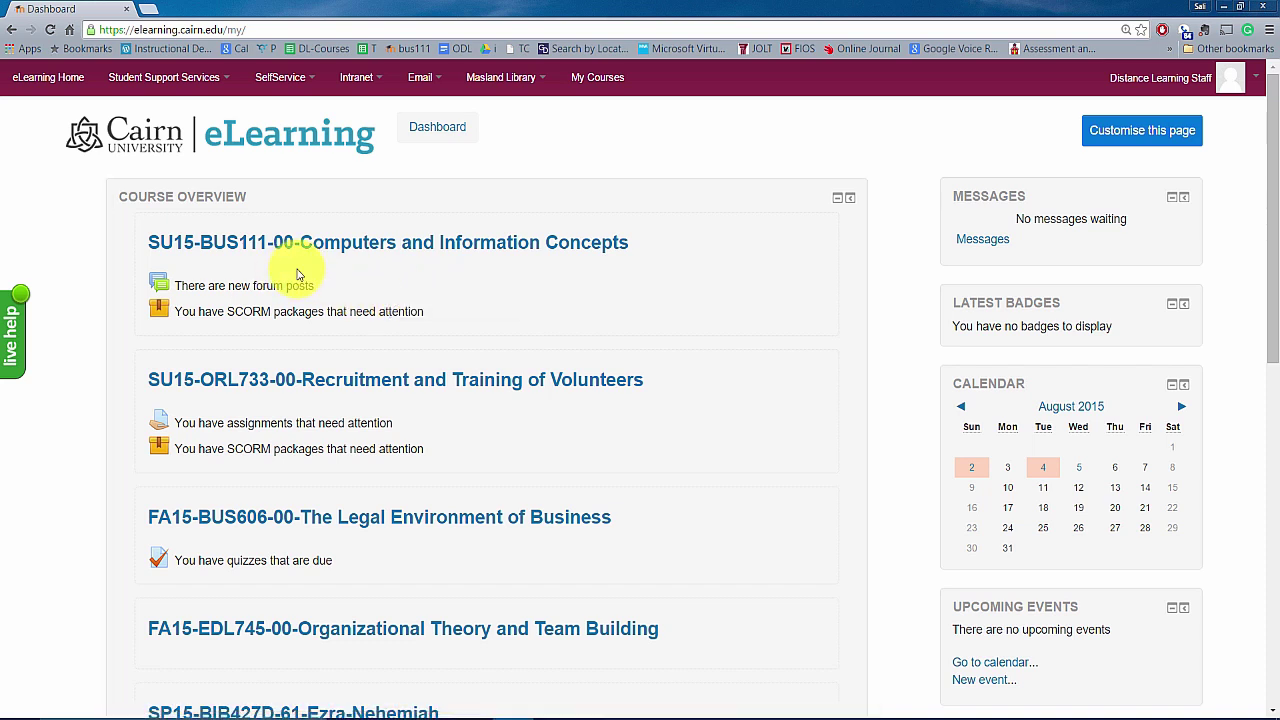
Expand the new forum posts notice under SU15-BUS111-00-Computers and Information Concepts in the course overview
{"action": "left_click", "coordinate": [247, 291]}
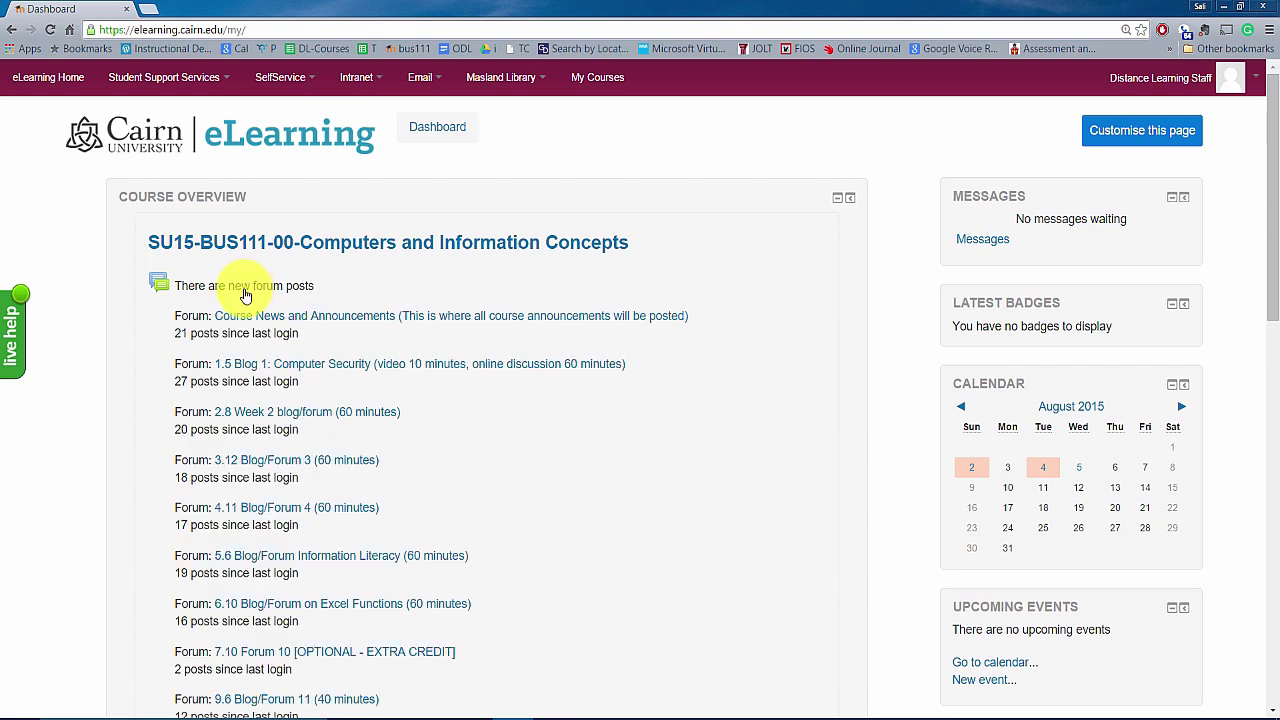
Collapse the new forum posts list, visit the eLearning home page's course list, and return to the dashboard
{"action": "left_click", "coordinate": [244, 288]}
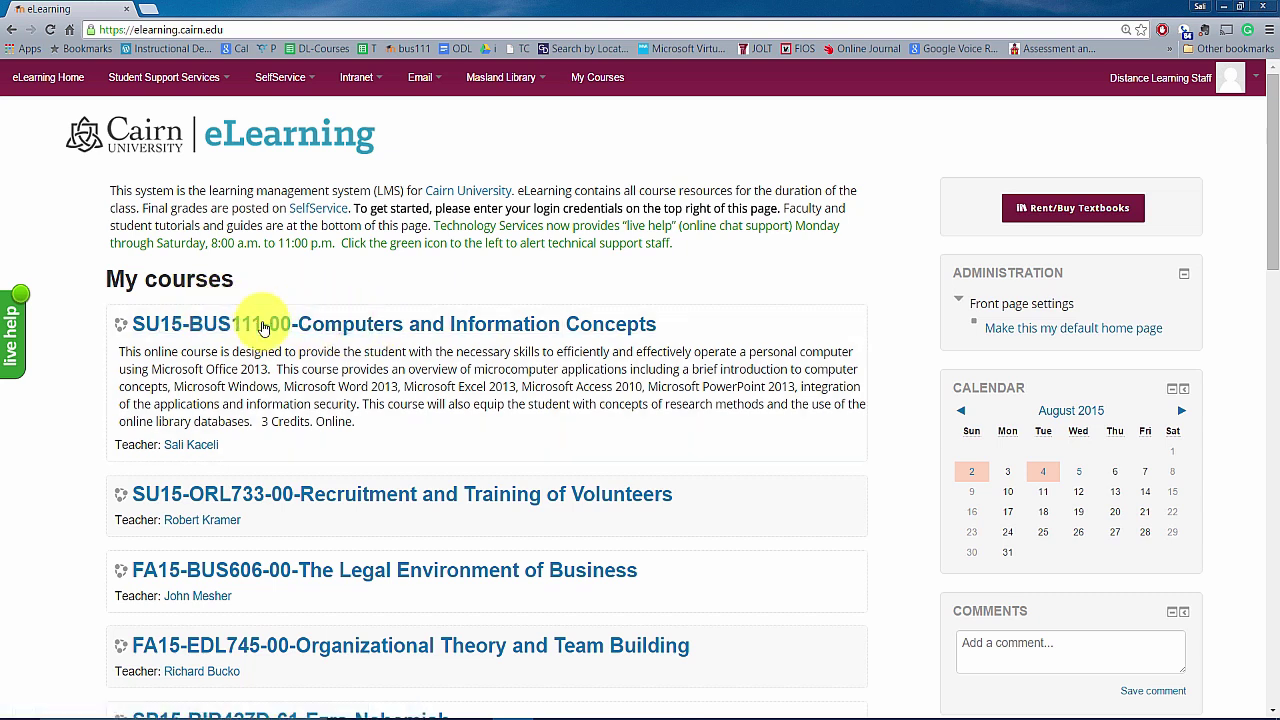
{"action": "left_click", "coordinate": [1063, 338]}
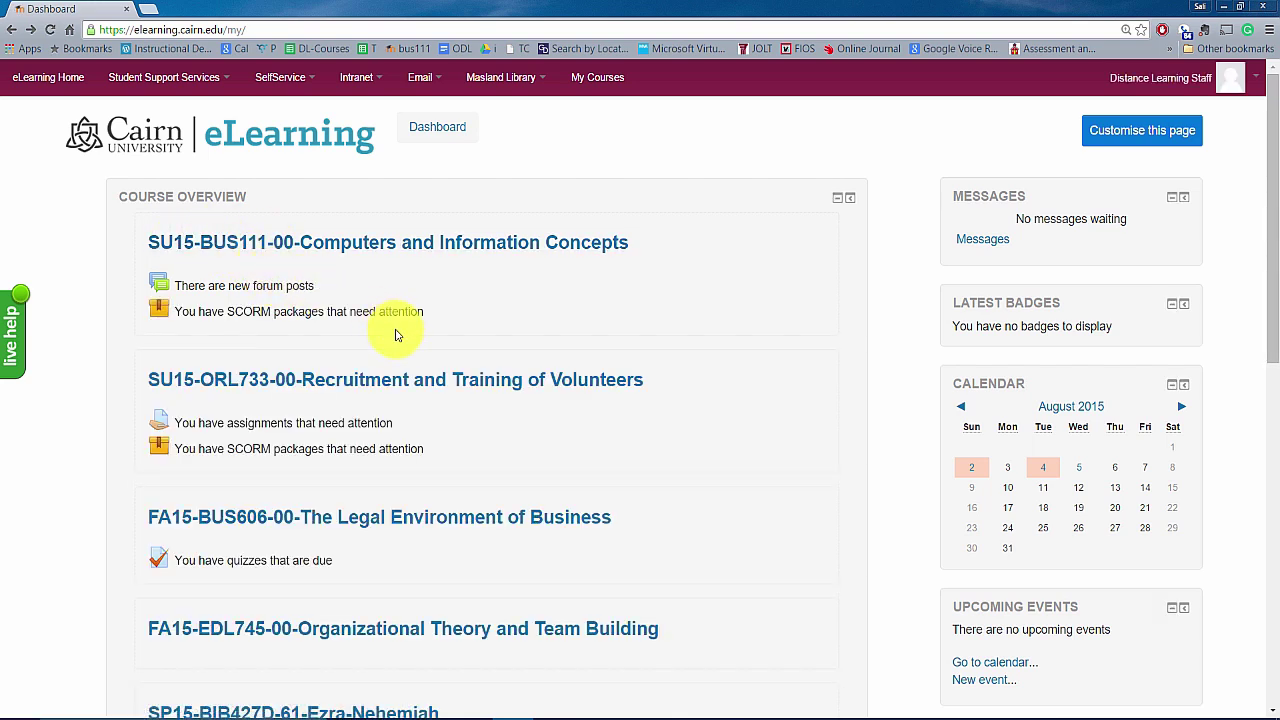
{"action": "scroll", "coordinate": [470, 330], "scroll_direction": "down", "scroll_amount": 2}
{"action": "scroll", "coordinate": [580, 322], "scroll_direction": "up", "scroll_amount": 2}
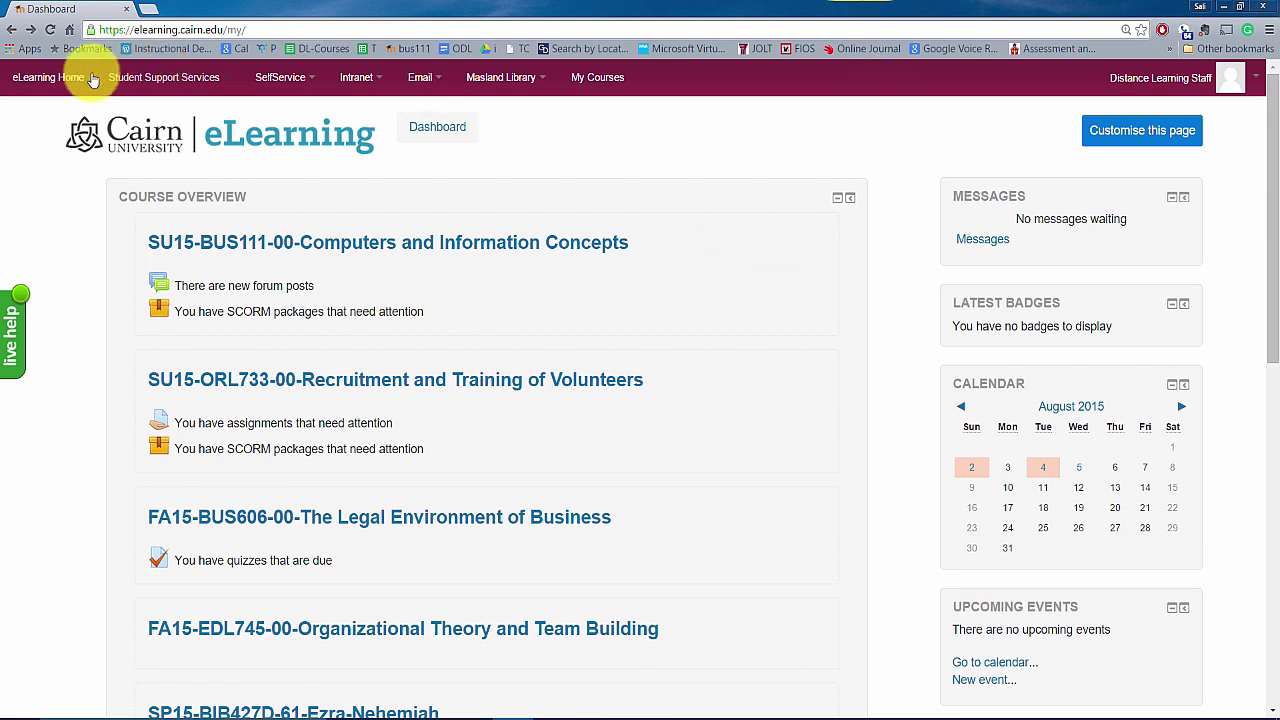
Review the links under Student Support Services, SelfService, Intranet and Email, plus the options of the logged-in account
{"action": "left_click", "coordinate": [224, 79]}
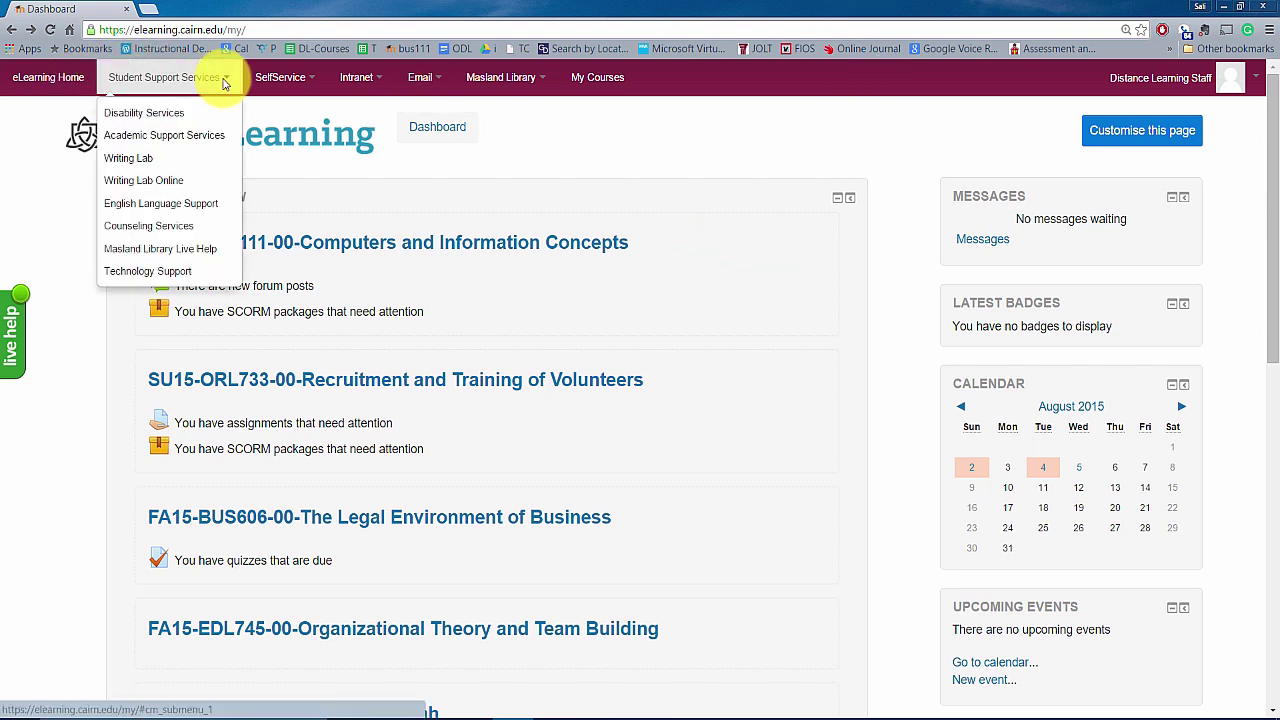
{"action": "left_click", "coordinate": [288, 78]}
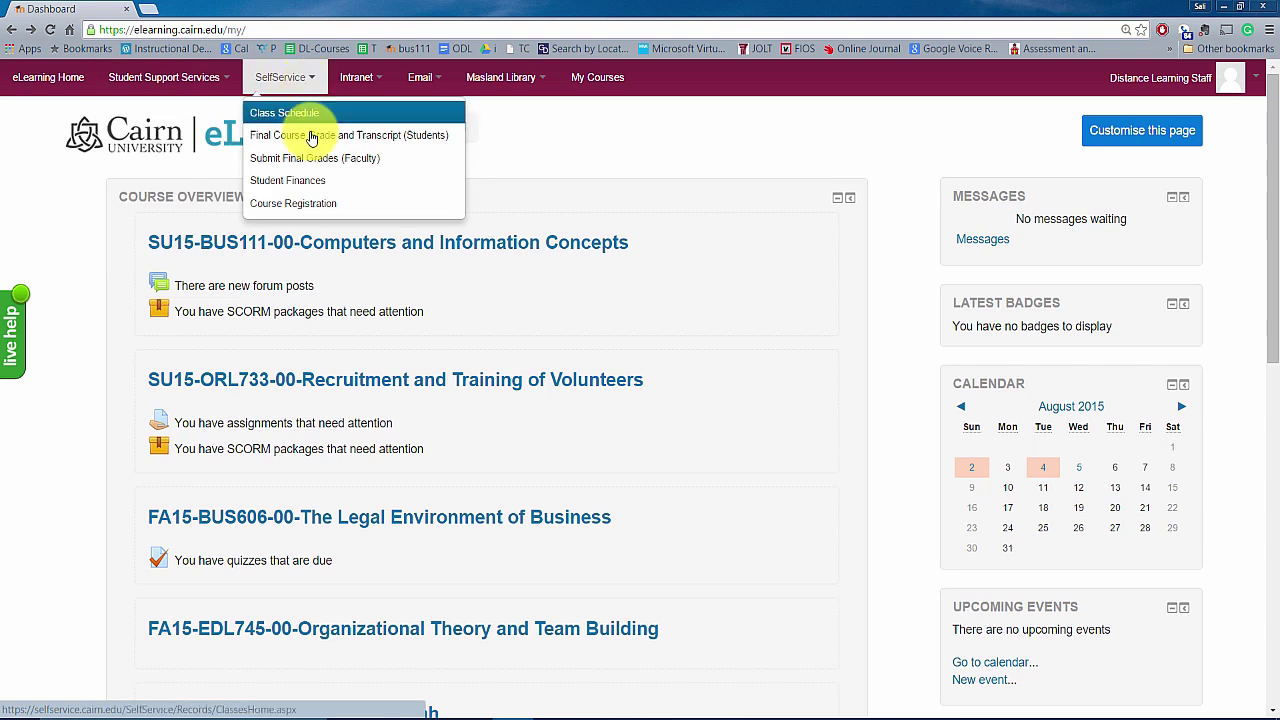
{"action": "left_click", "coordinate": [360, 77]}
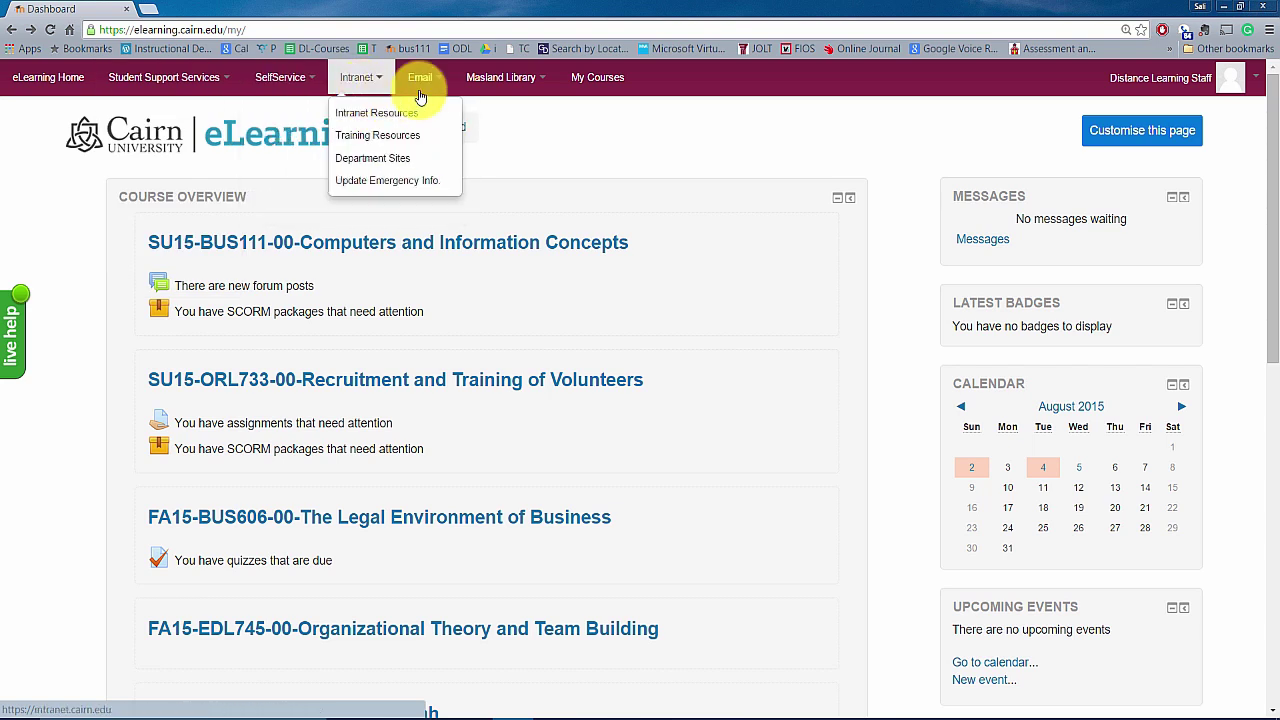
{"action": "left_click", "coordinate": [428, 79]}
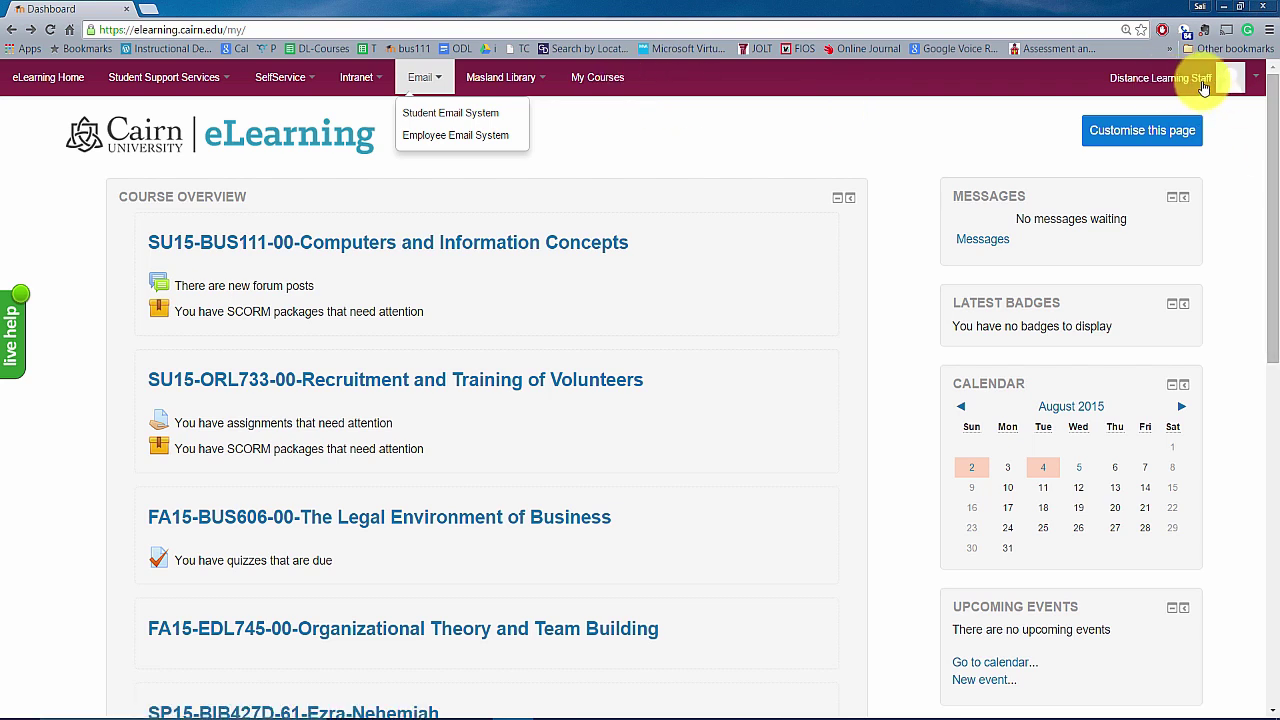
{"action": "left_click", "coordinate": [1256, 84]}
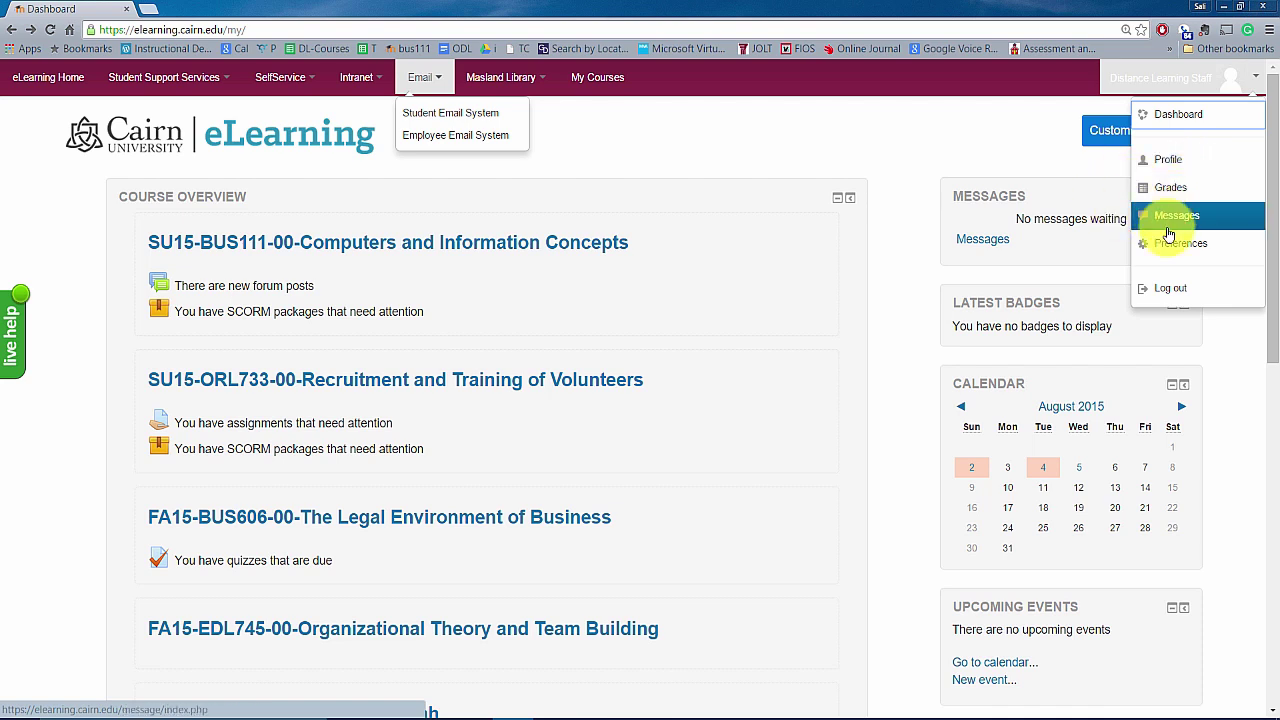
{"action": "left_click", "coordinate": [894, 423]}
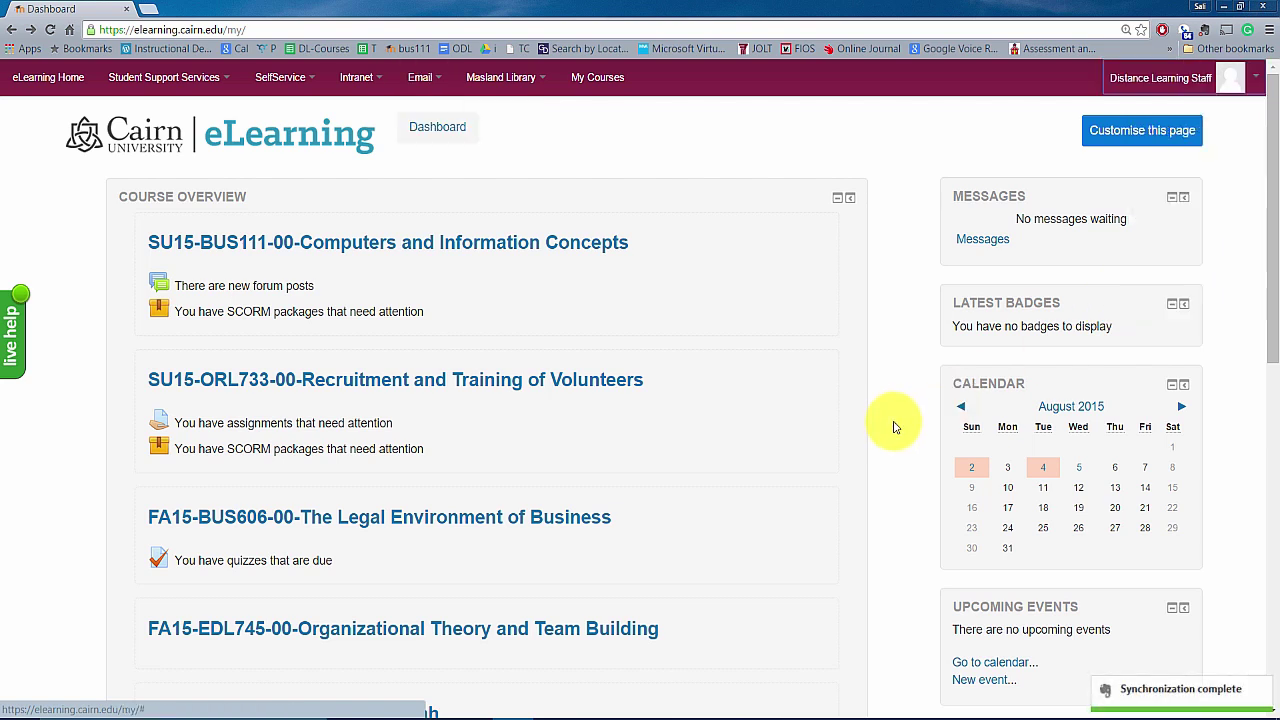
Examine the rest of the dashboard, including the footer's resource links for students and faculty, and return to the course overview
{"action": "scroll", "coordinate": [880, 415], "scroll_direction": "down", "scroll_amount": 7}
{"action": "scroll", "coordinate": [860, 408], "scroll_direction": "down", "scroll_amount": 3}
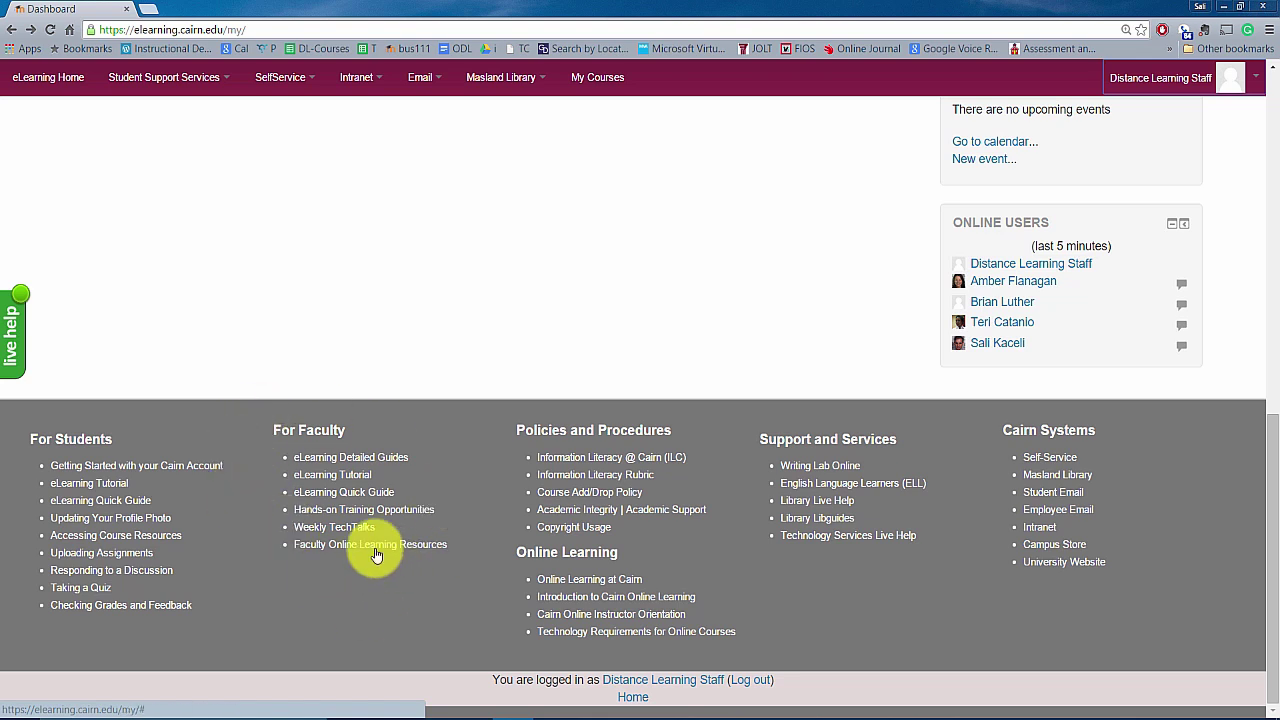
{"action": "scroll", "coordinate": [768, 350], "scroll_direction": "up", "scroll_amount": 3}
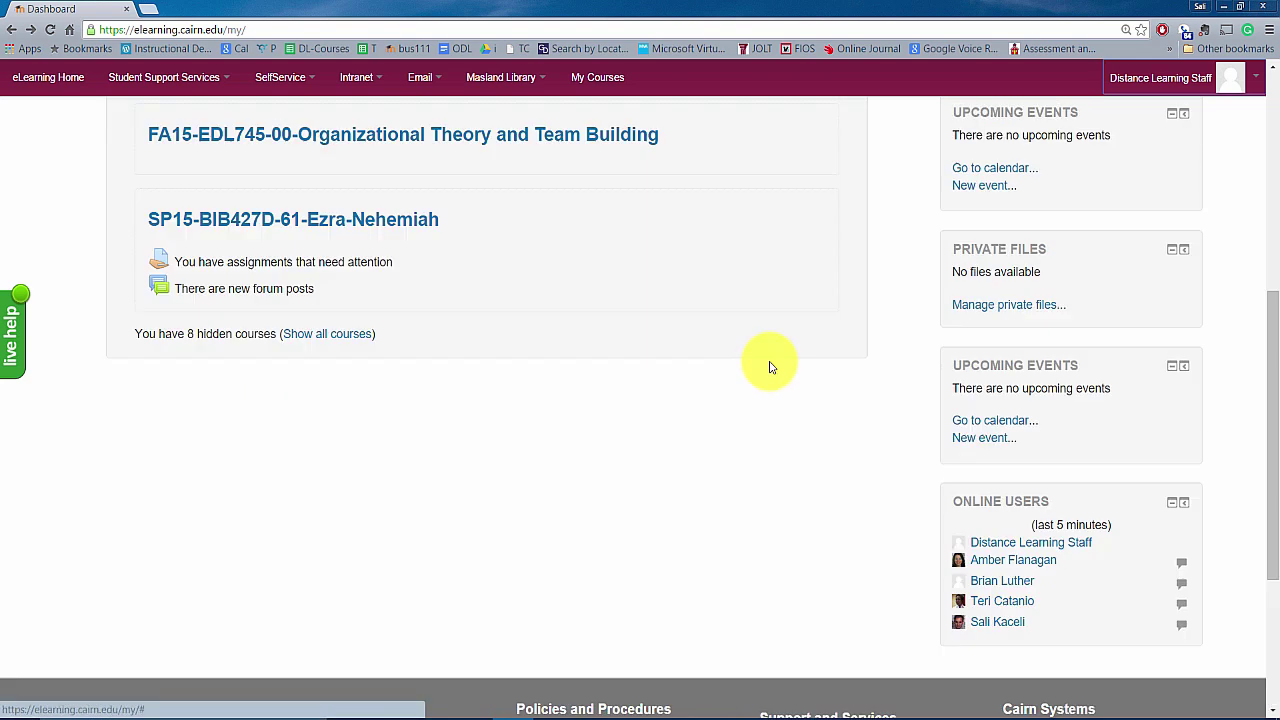
{"action": "scroll", "coordinate": [615, 418], "scroll_direction": "up", "scroll_amount": 2}
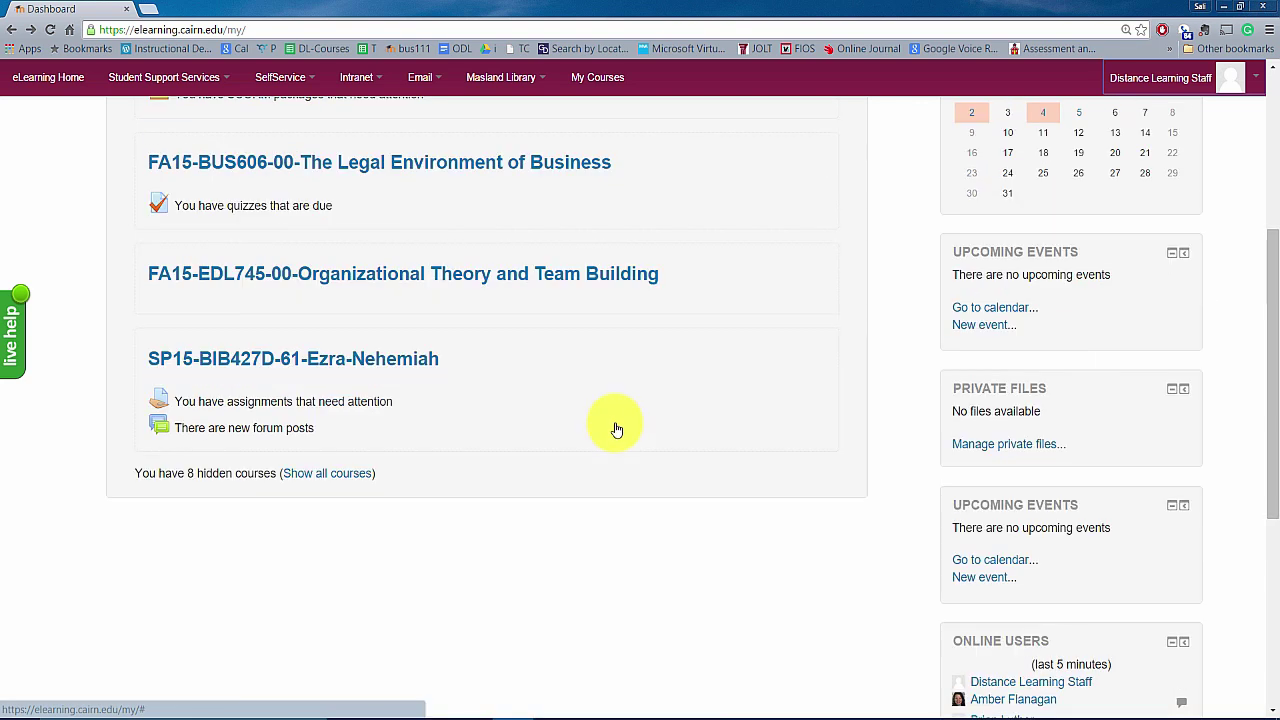
{"action": "scroll", "coordinate": [597, 428], "scroll_direction": "up", "scroll_amount": 2}
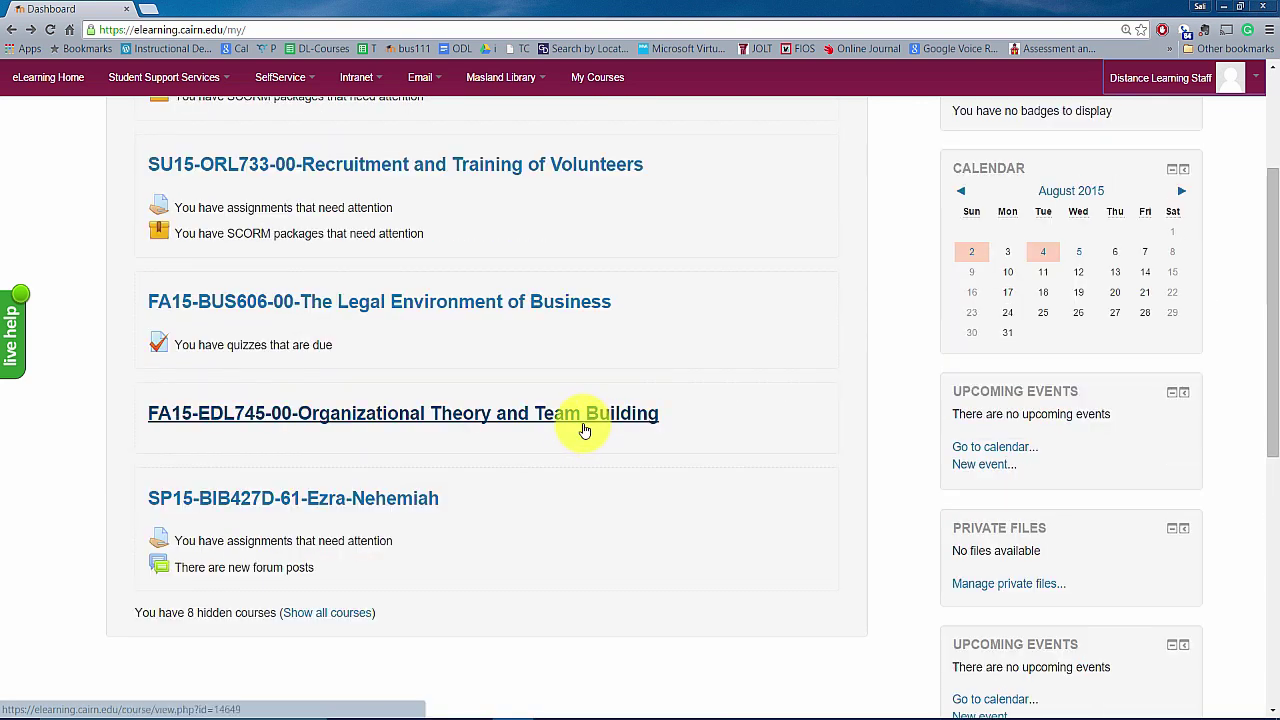
{"action": "scroll", "coordinate": [590, 432], "scroll_direction": "up", "scroll_amount": 2}
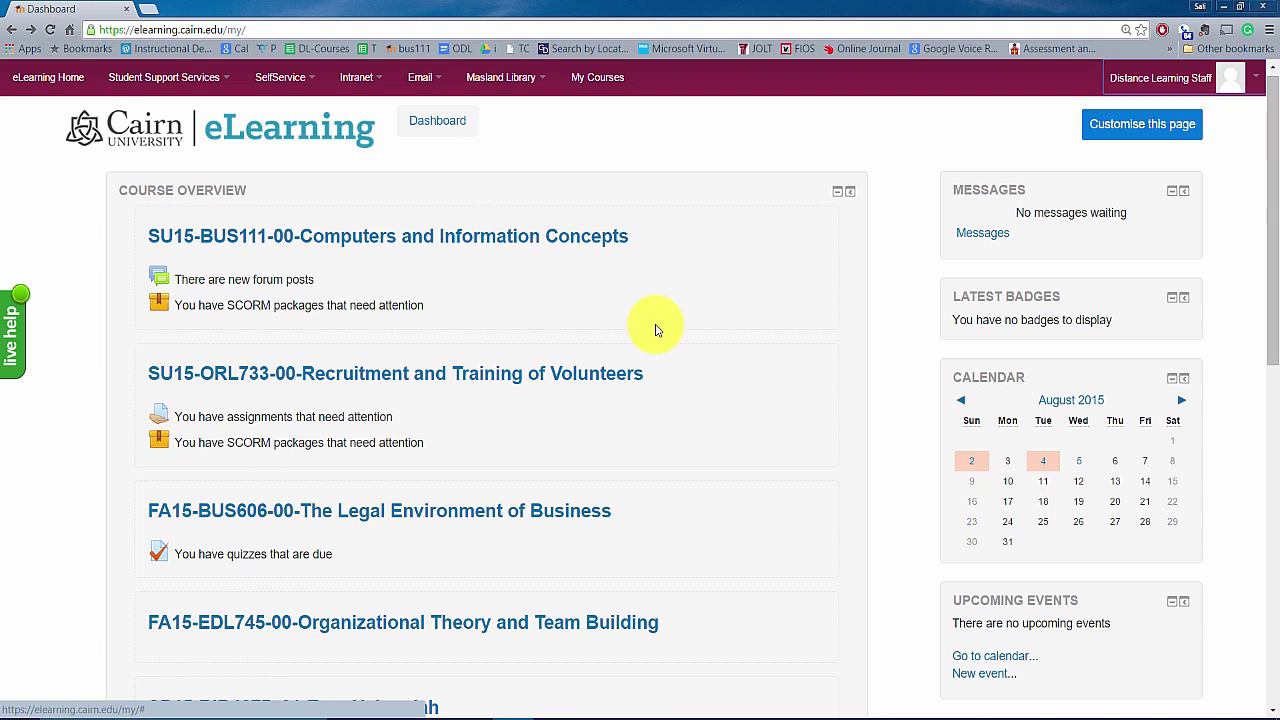
Show all courses in the dashboard's course overview and open Test Course
{"action": "scroll", "coordinate": [657, 330], "scroll_direction": "down", "scroll_amount": 4}
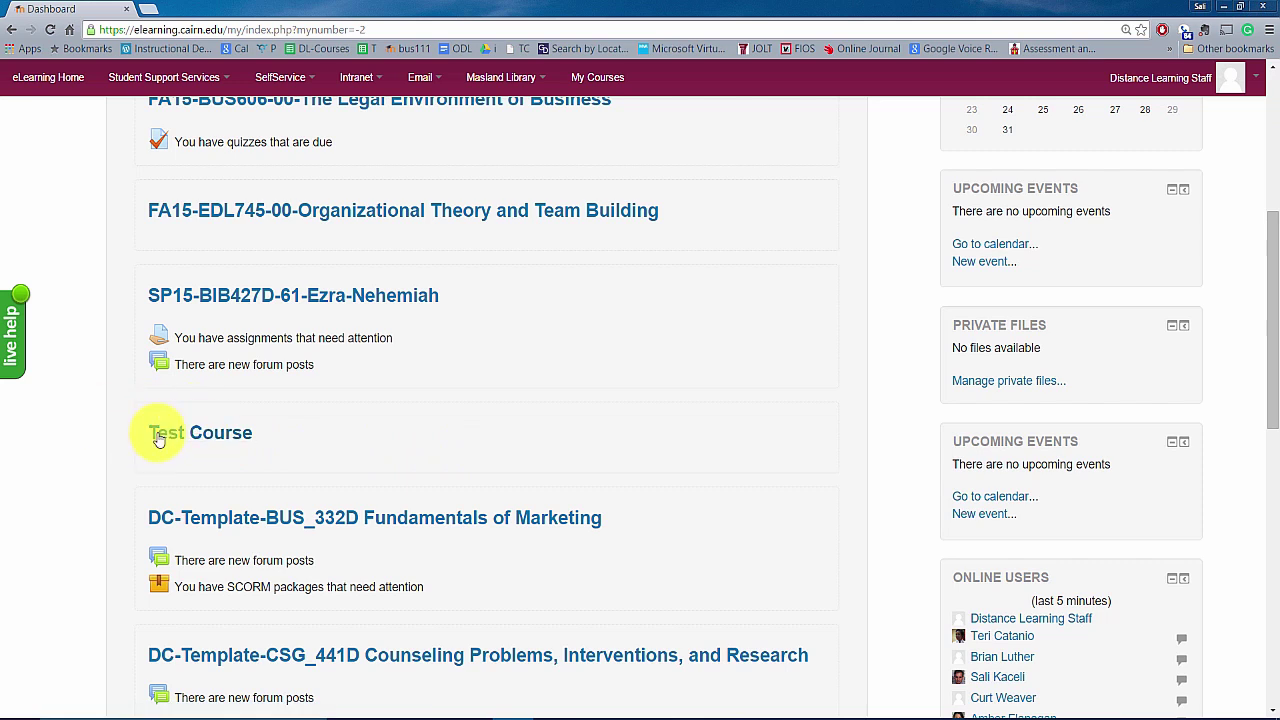
{"action": "left_click", "coordinate": [211, 436]}
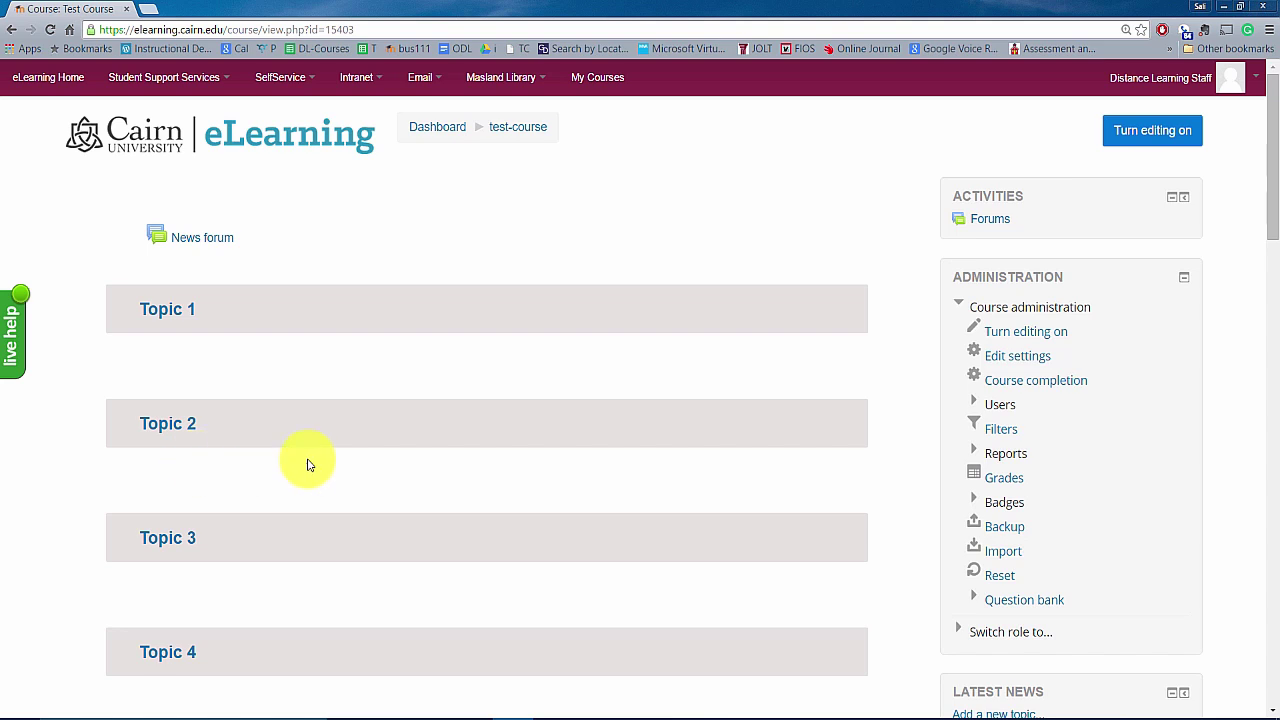
Examine the numbered topic sections and side blocks on the Test Course page
{"action": "scroll", "coordinate": [348, 350], "scroll_direction": "down", "scroll_amount": 1}
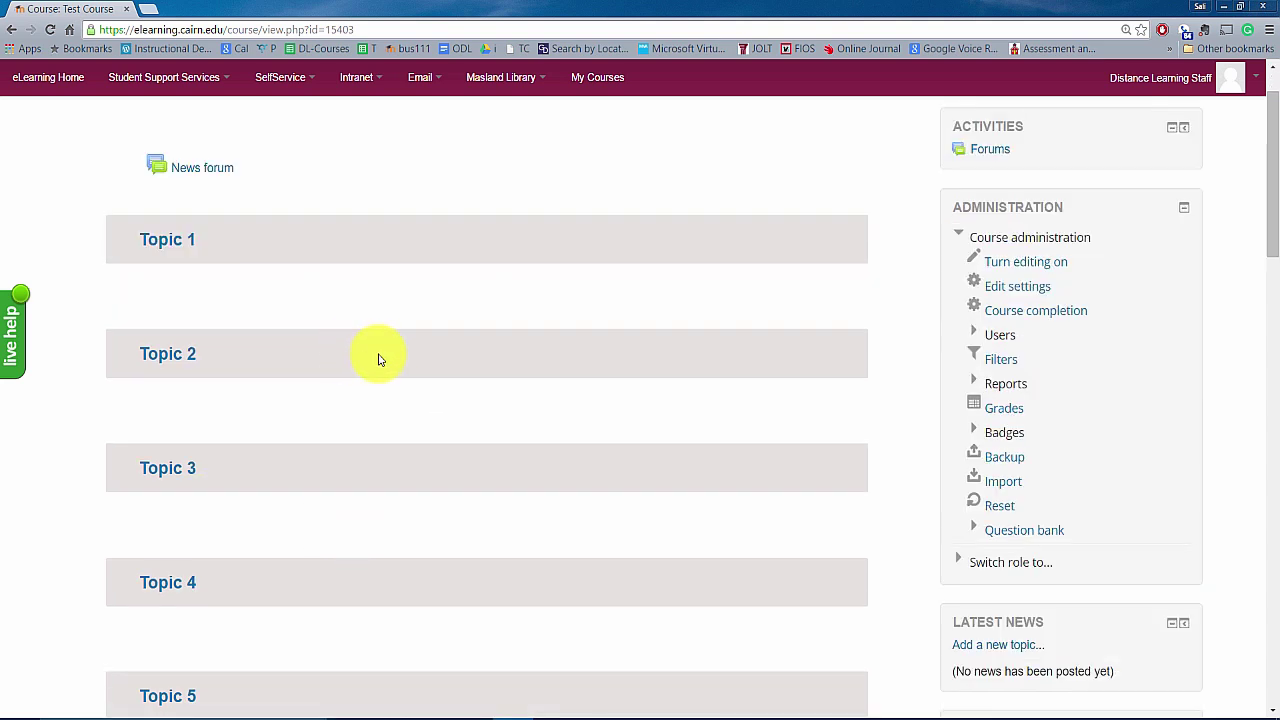
{"action": "scroll", "coordinate": [380, 366], "scroll_direction": "up", "scroll_amount": 1}
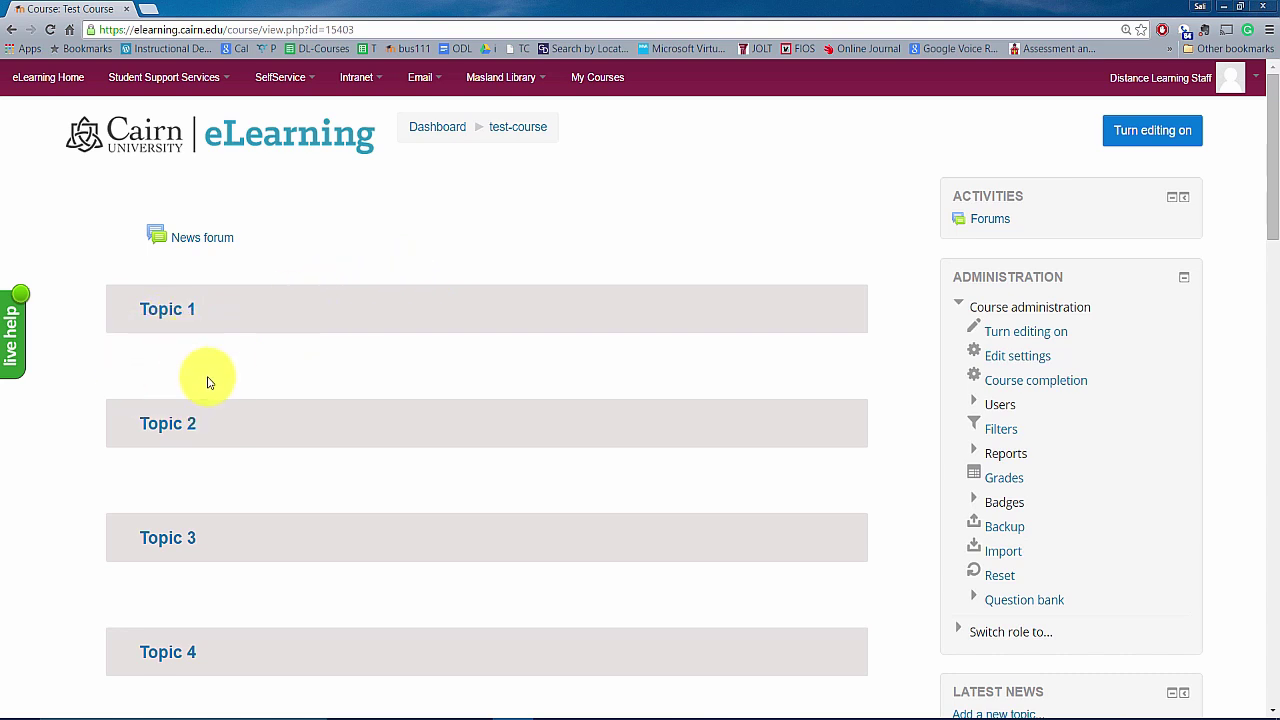
{"action": "scroll", "coordinate": [194, 440], "scroll_direction": "down", "scroll_amount": 2}
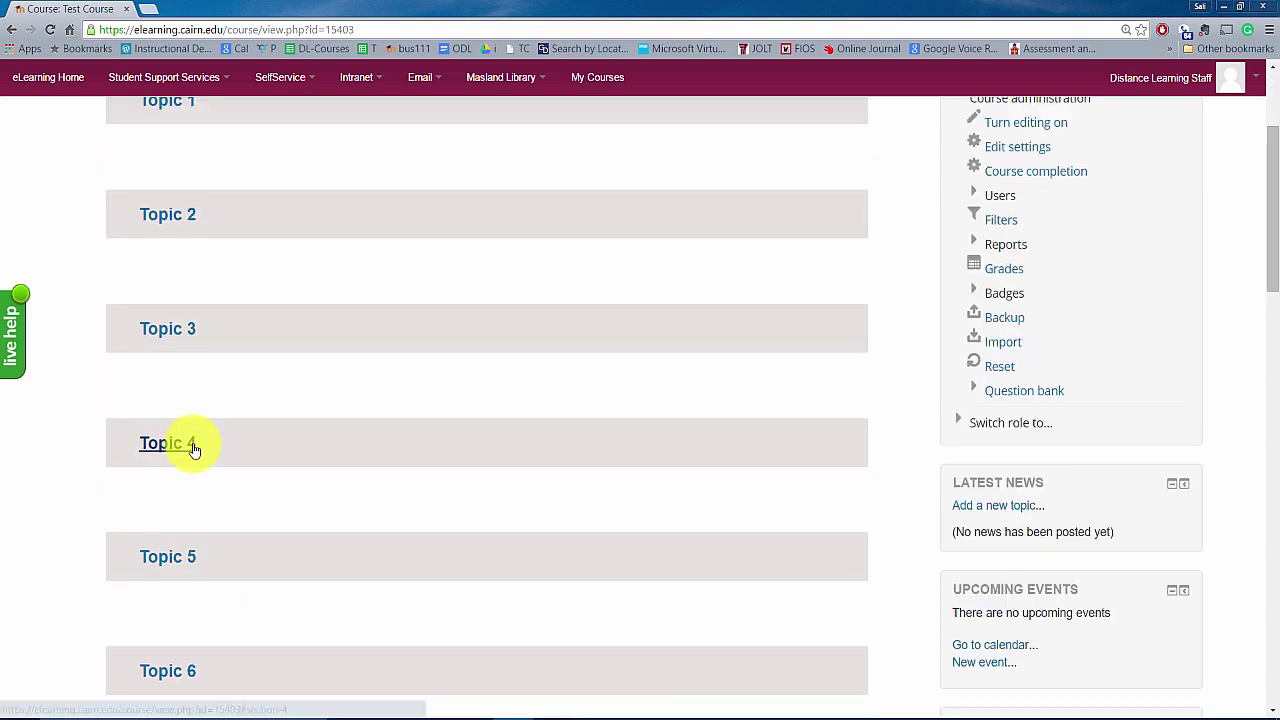
{"action": "scroll", "coordinate": [200, 452], "scroll_direction": "down", "scroll_amount": 3}
{"action": "scroll", "coordinate": [288, 450], "scroll_direction": "down", "scroll_amount": 1}
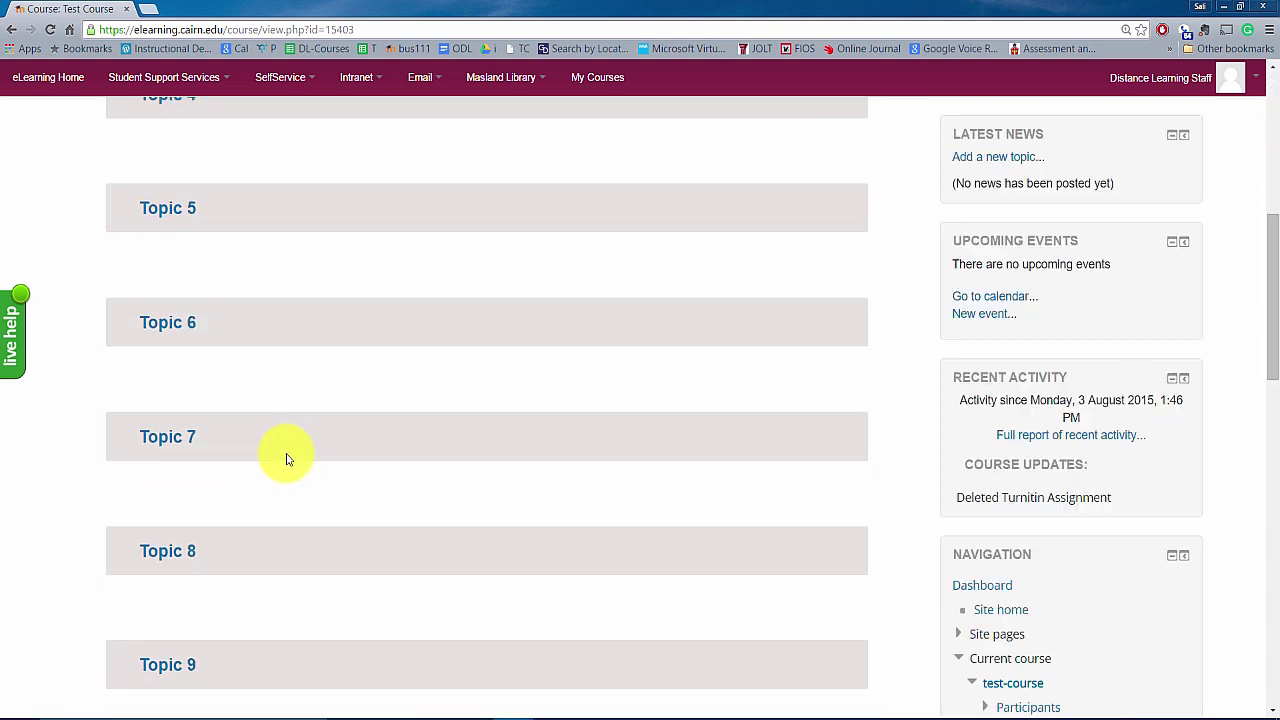
{"action": "scroll", "coordinate": [287, 459], "scroll_direction": "down", "scroll_amount": 1}
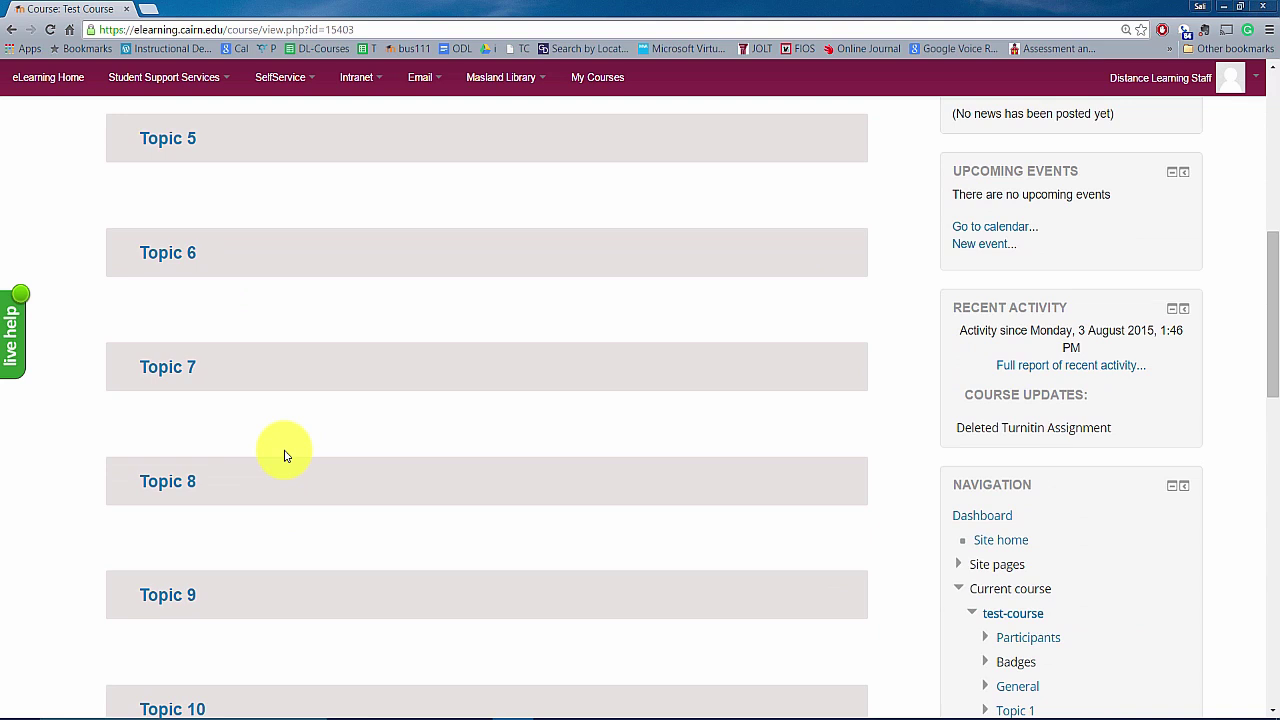
Turn editing on for the Test Course page
{"action": "scroll", "coordinate": [370, 380], "scroll_direction": "up", "scroll_amount": 6}
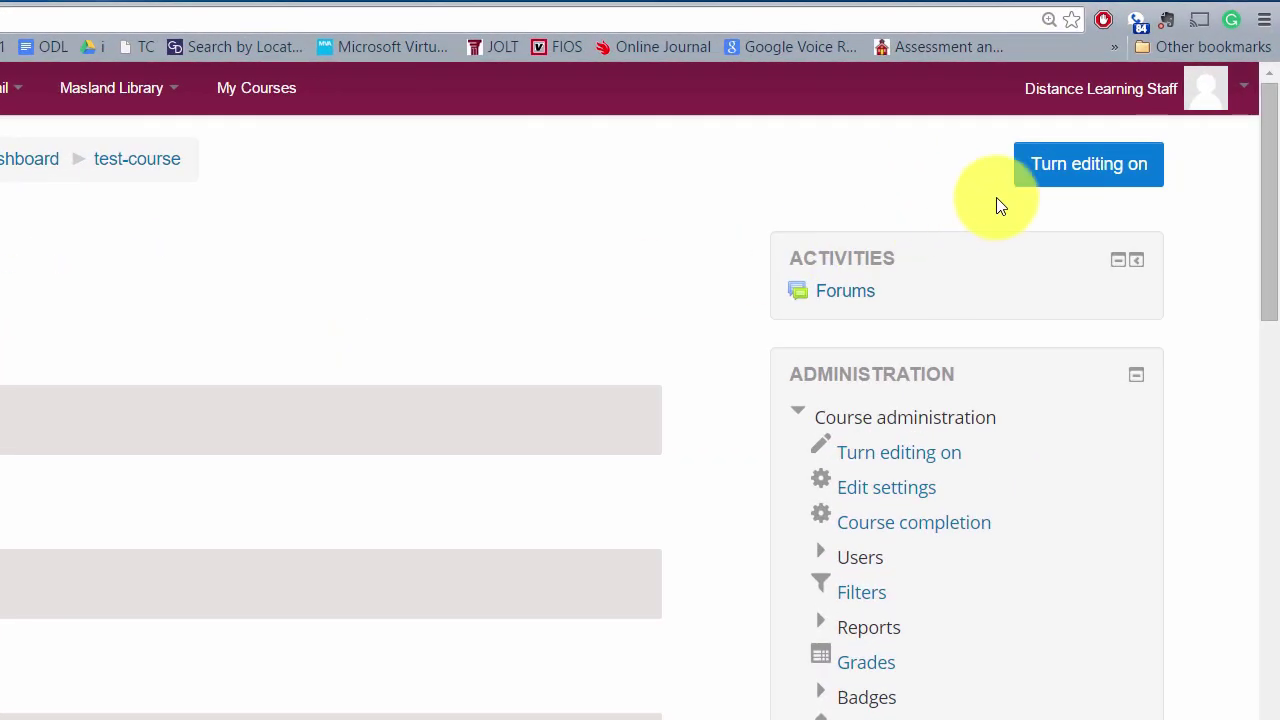
{"action": "left_click", "coordinate": [1051, 177]}
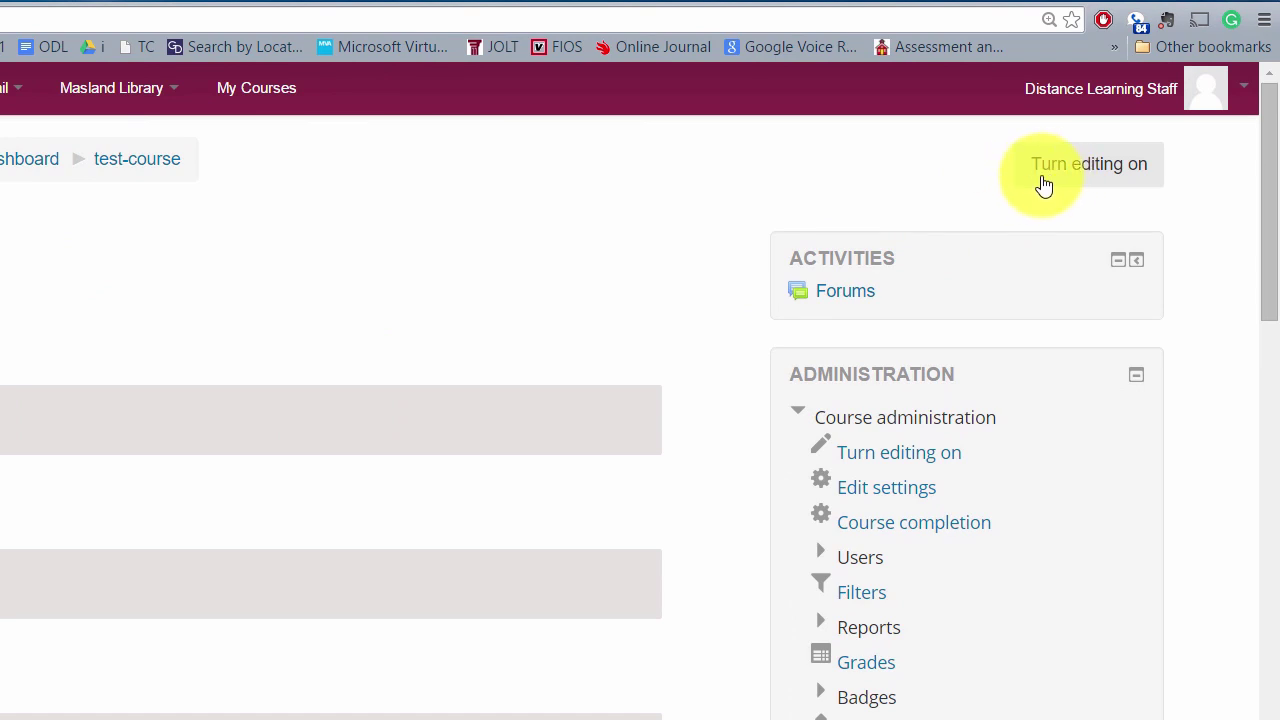
{"action": "left_click", "coordinate": [1046, 178]}
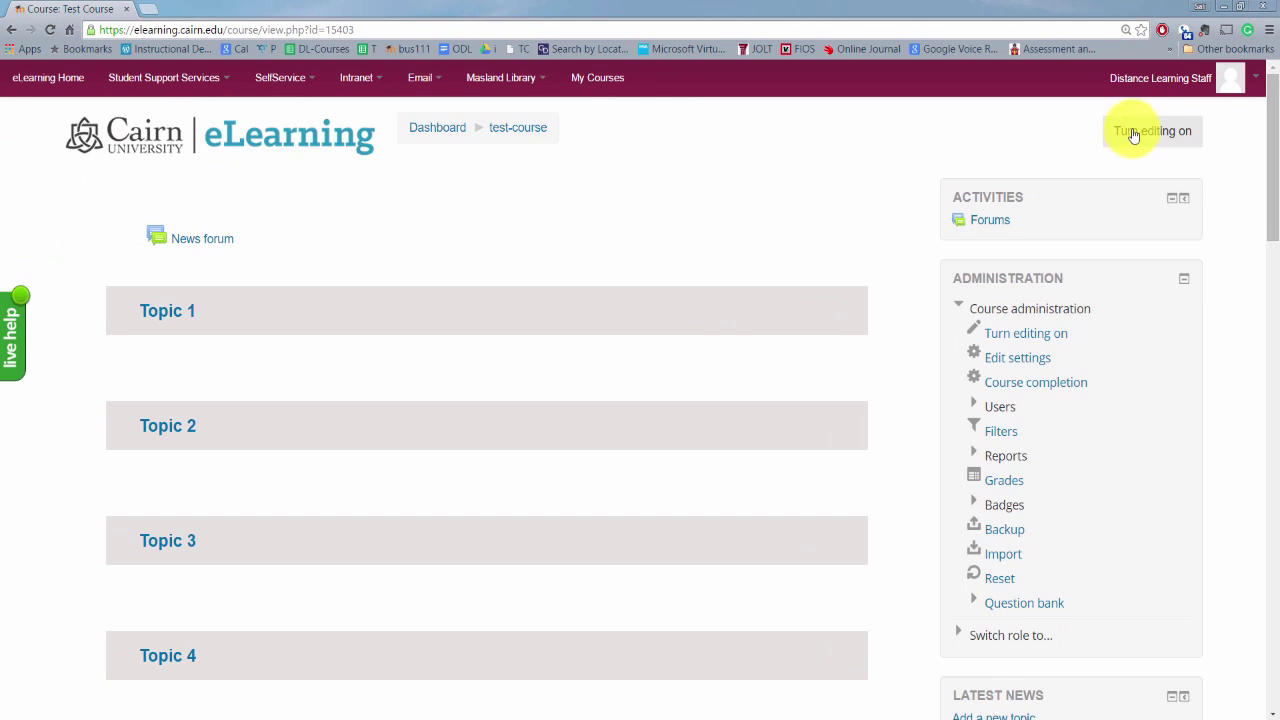
{"action": "left_click", "coordinate": [1133, 136]}
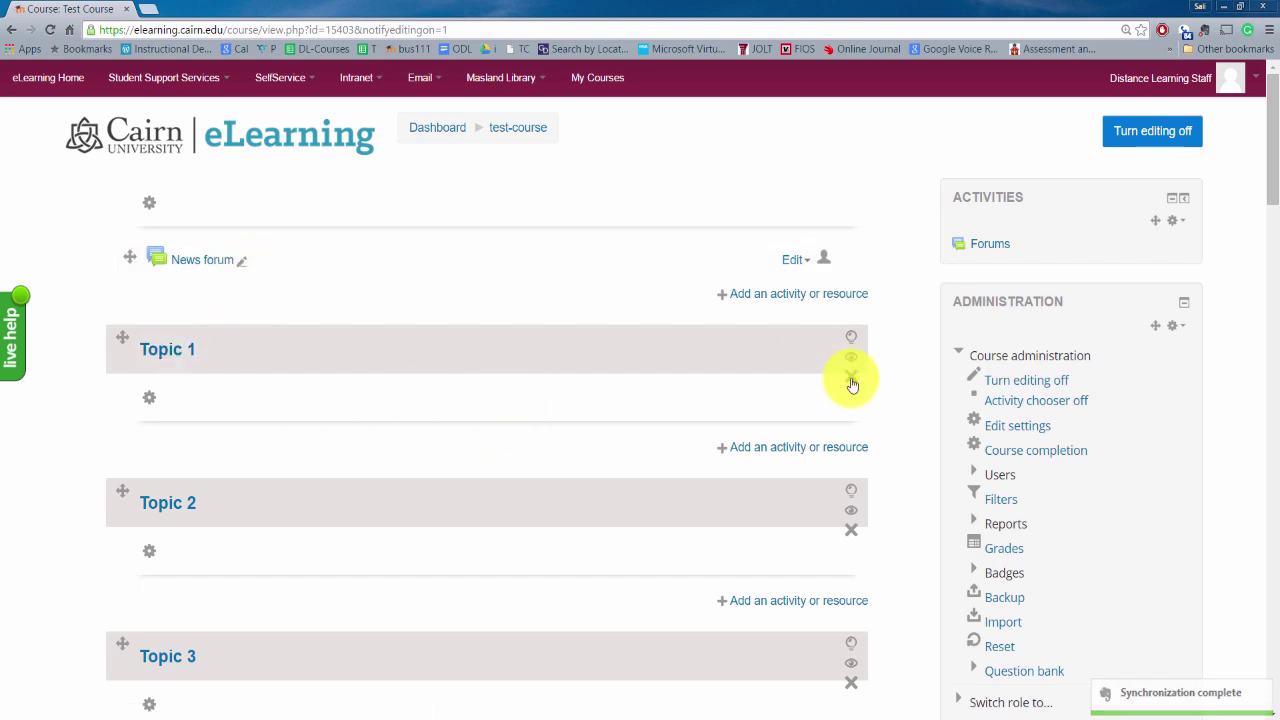
Review the activities and resources that can be added to the section above Topic 1, and close the chooser without adding any
{"action": "left_click", "coordinate": [751, 300]}
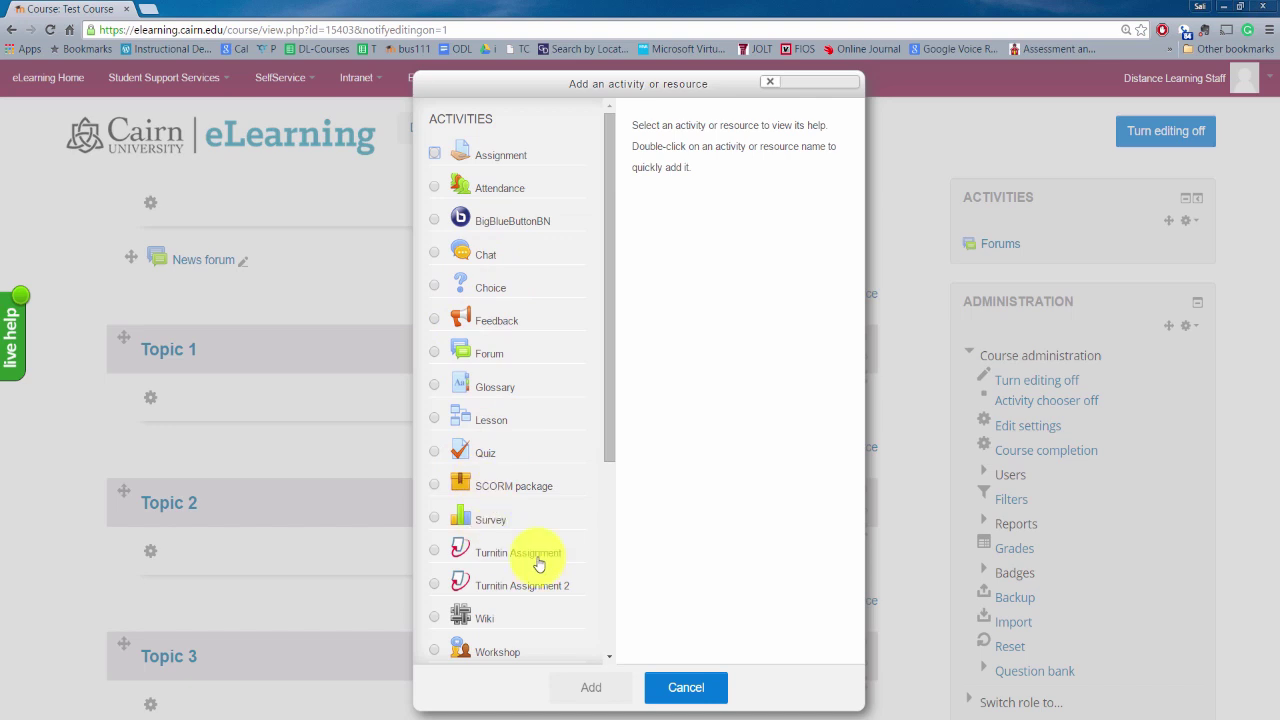
{"action": "left_click_drag", "start_coordinate": [611, 468], "coordinate": [550, 270]}
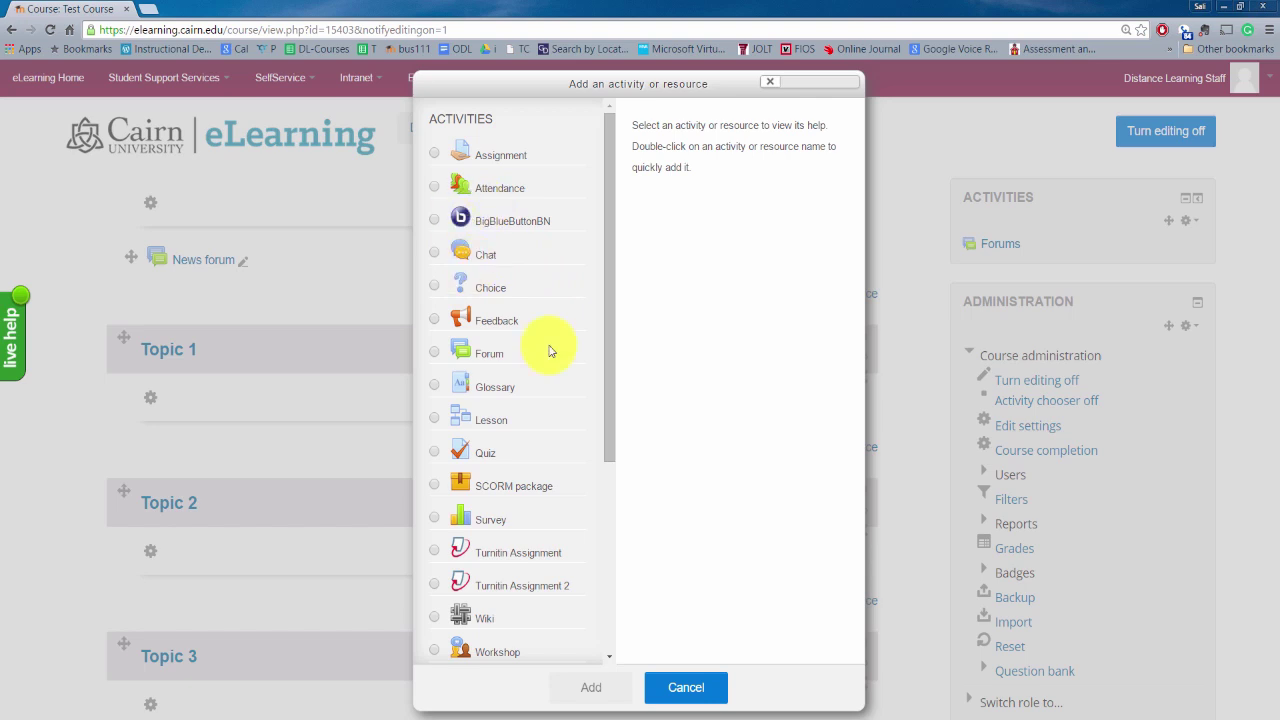
{"action": "left_click_drag", "start_coordinate": [609, 423], "coordinate": [609, 612]}
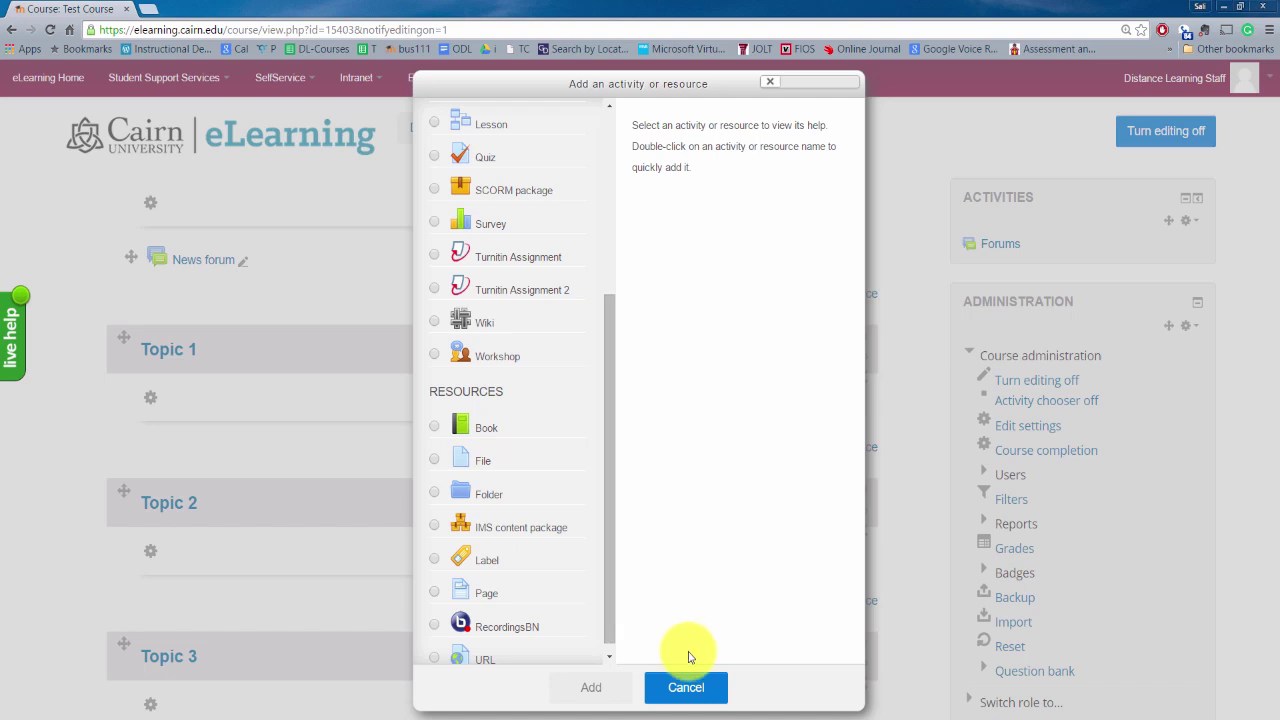
{"action": "left_click", "coordinate": [712, 687]}
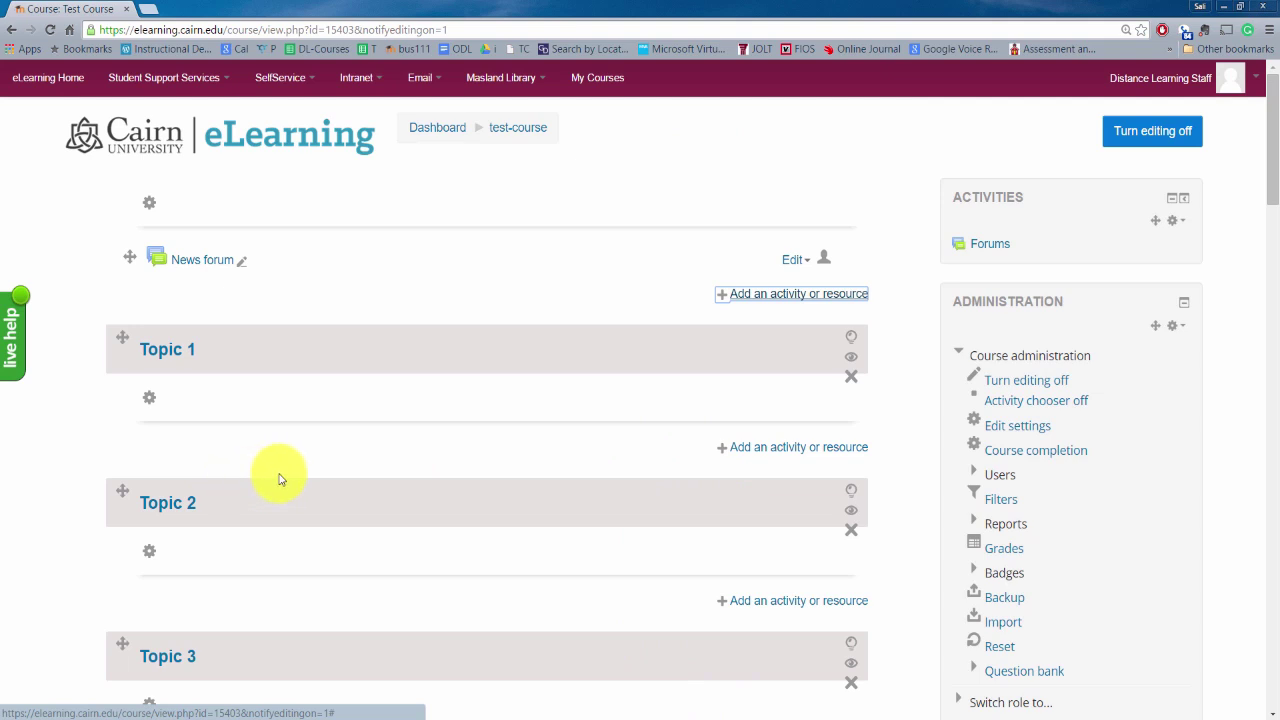
Examine the topic sections in editing mode down to the control for increasing the number of sections below Topic 17
{"action": "scroll", "coordinate": [284, 480], "scroll_direction": "down", "scroll_amount": 8}
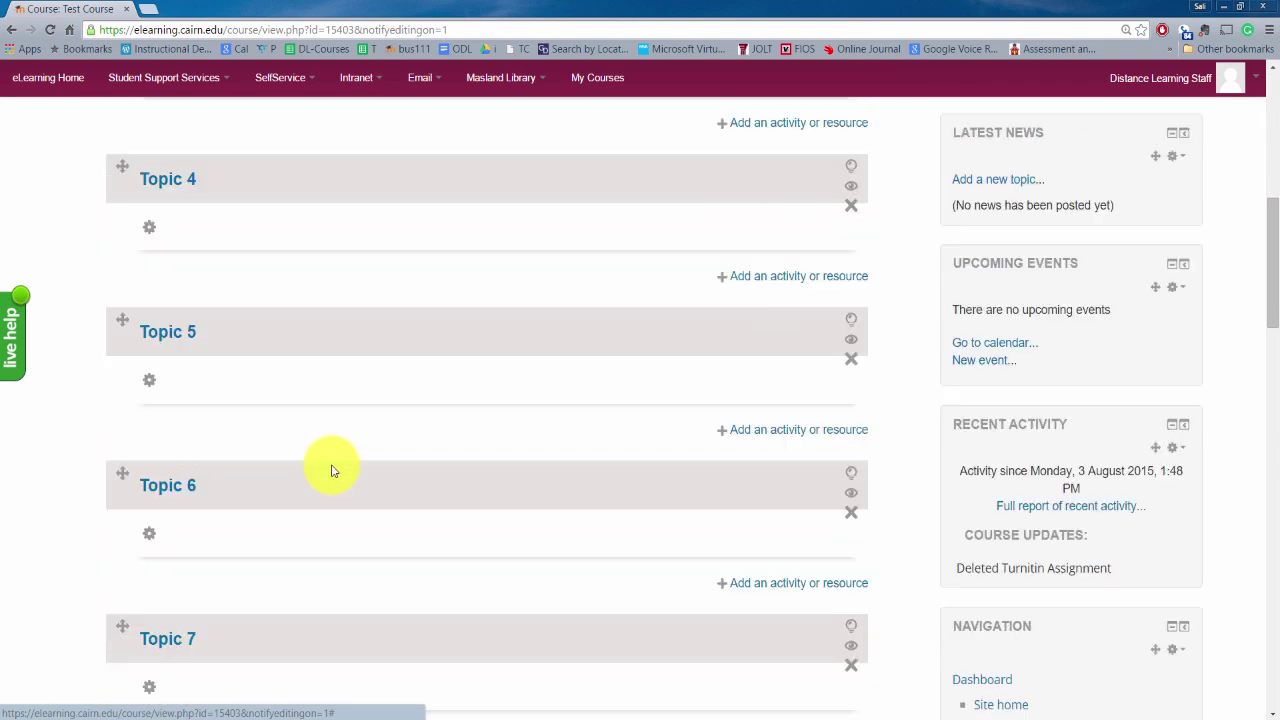
{"action": "scroll", "coordinate": [310, 475], "scroll_direction": "down", "scroll_amount": 12}
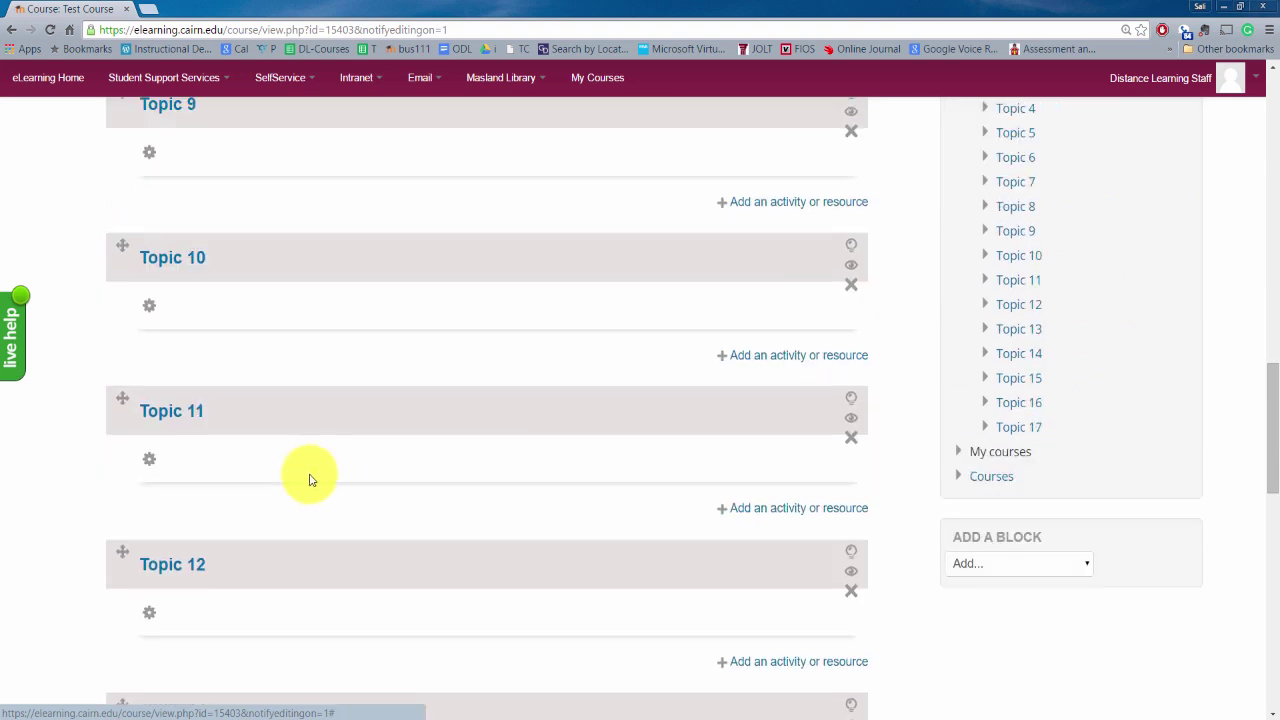
{"action": "scroll", "coordinate": [310, 475], "scroll_direction": "down", "scroll_amount": 2}
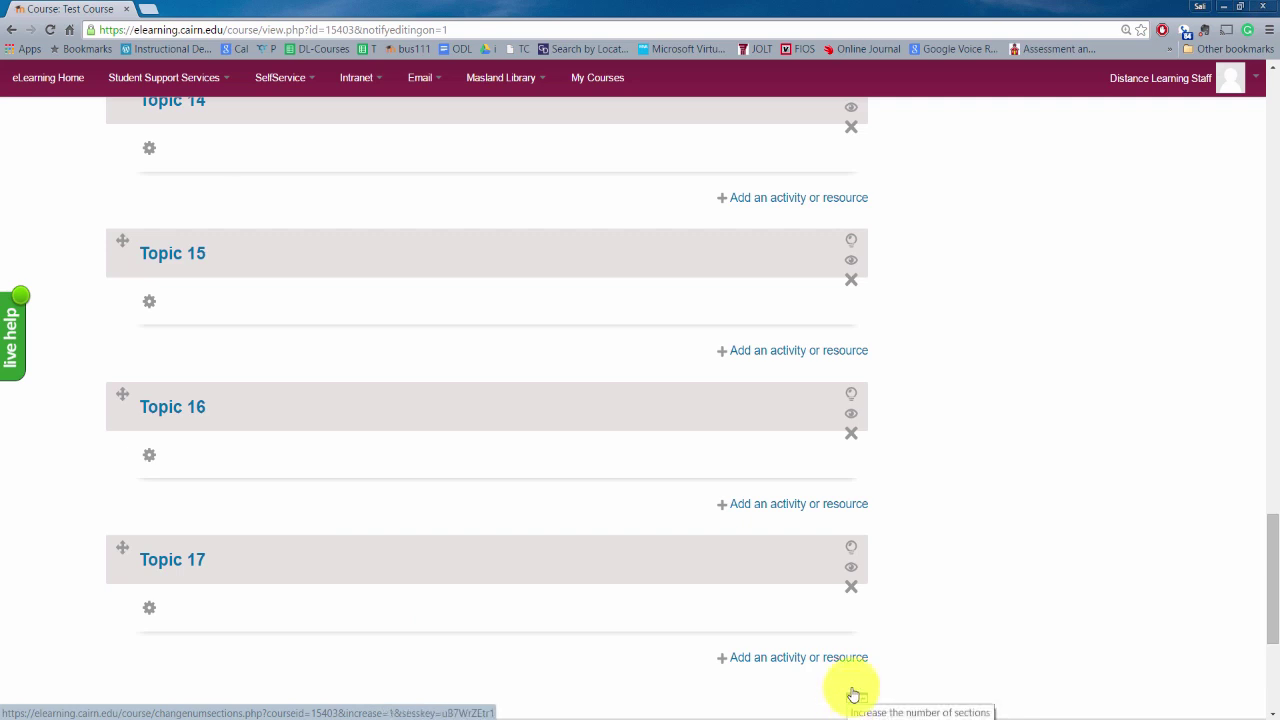
Open the Test Course's settings for editing from the course administration options
{"action": "scroll", "coordinate": [945, 273], "scroll_direction": "up", "scroll_amount": 4}
{"action": "scroll", "coordinate": [945, 273], "scroll_direction": "up", "scroll_amount": 12}
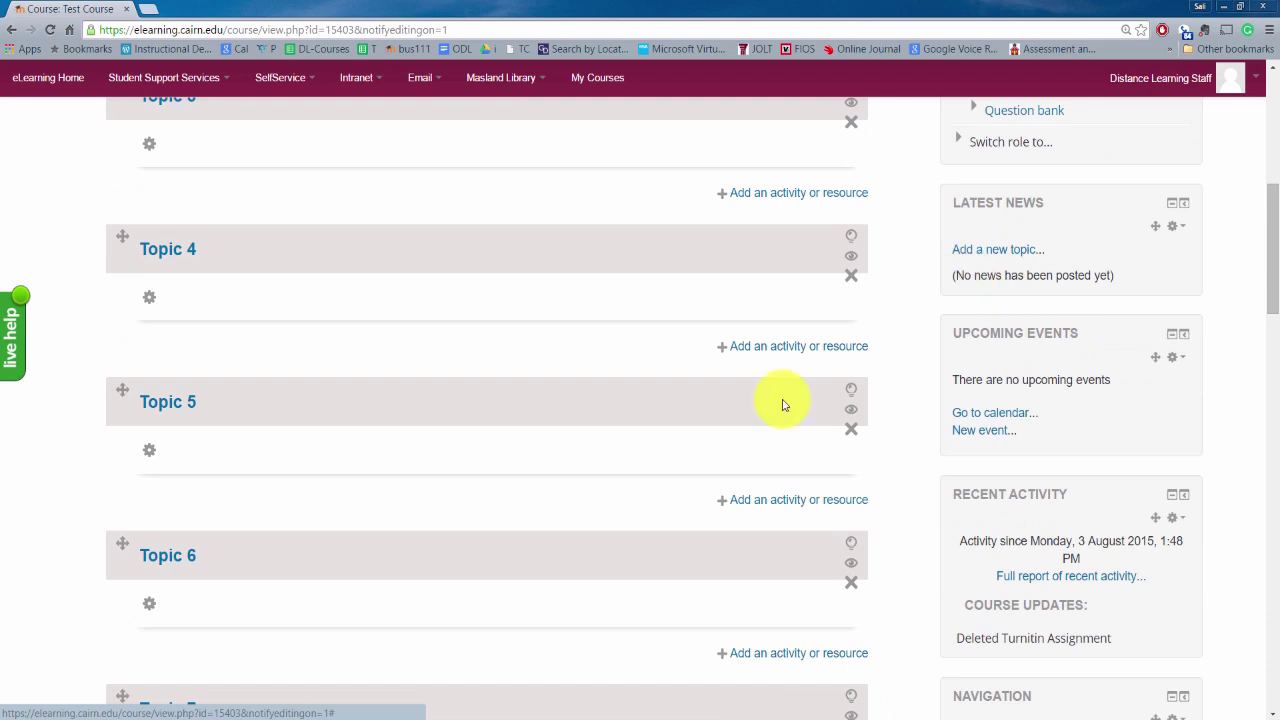
{"action": "scroll", "coordinate": [805, 412], "scroll_direction": "up", "scroll_amount": 4}
{"action": "scroll", "coordinate": [812, 418], "scroll_direction": "up", "scroll_amount": 2}
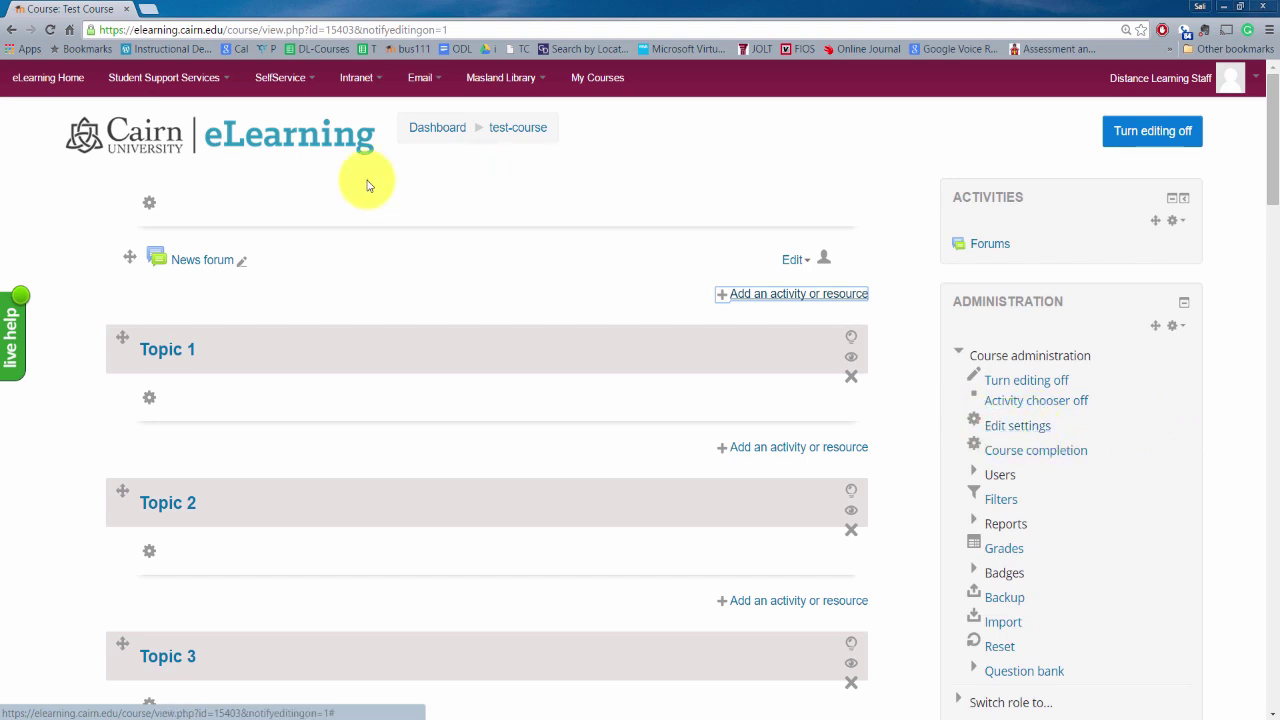
{"action": "left_click", "coordinate": [1010, 424]}
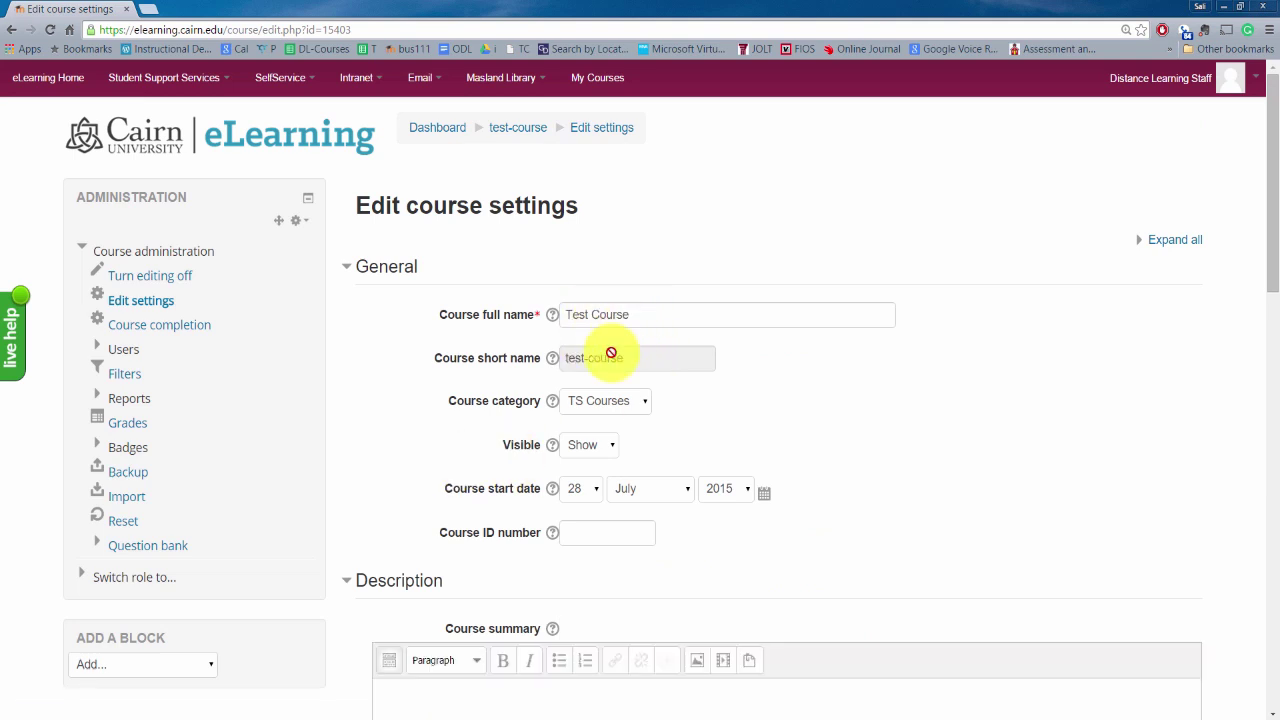
Expand the Course format settings and set the number of sections to 42
{"action": "scroll", "coordinate": [640, 455], "scroll_direction": "down", "scroll_amount": 2}
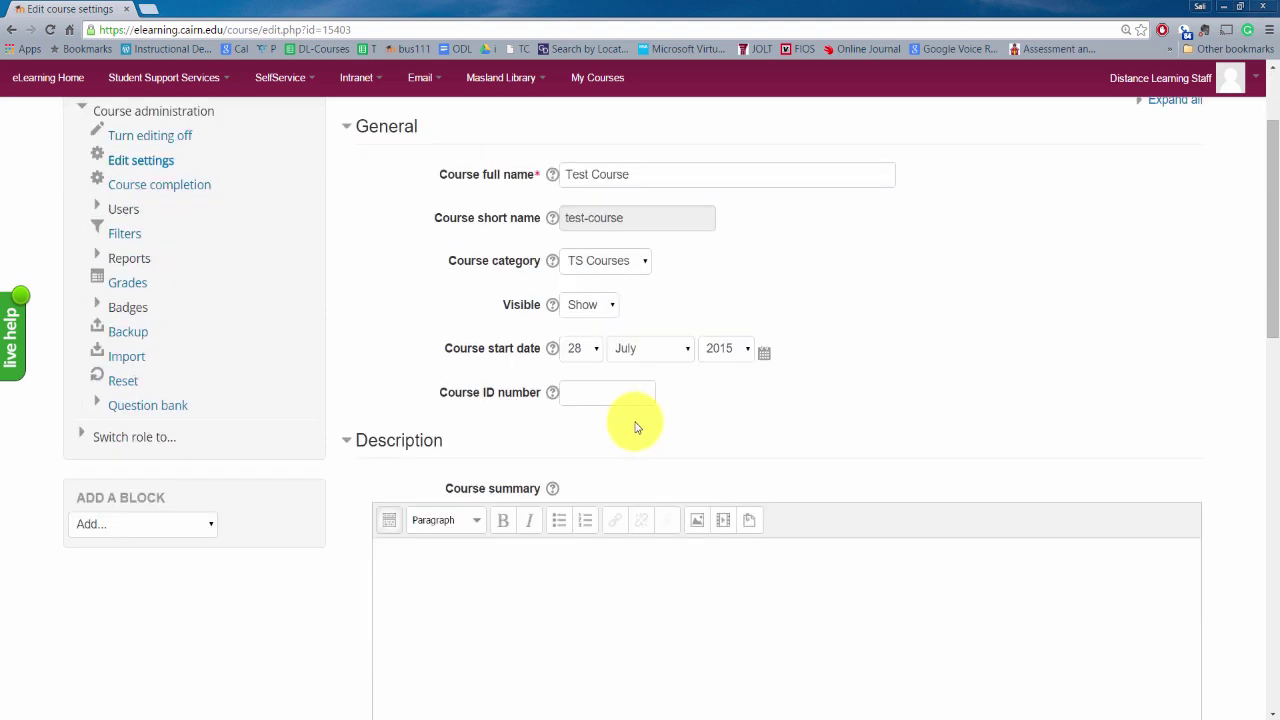
{"action": "scroll", "coordinate": [462, 389], "scroll_direction": "down", "scroll_amount": 3}
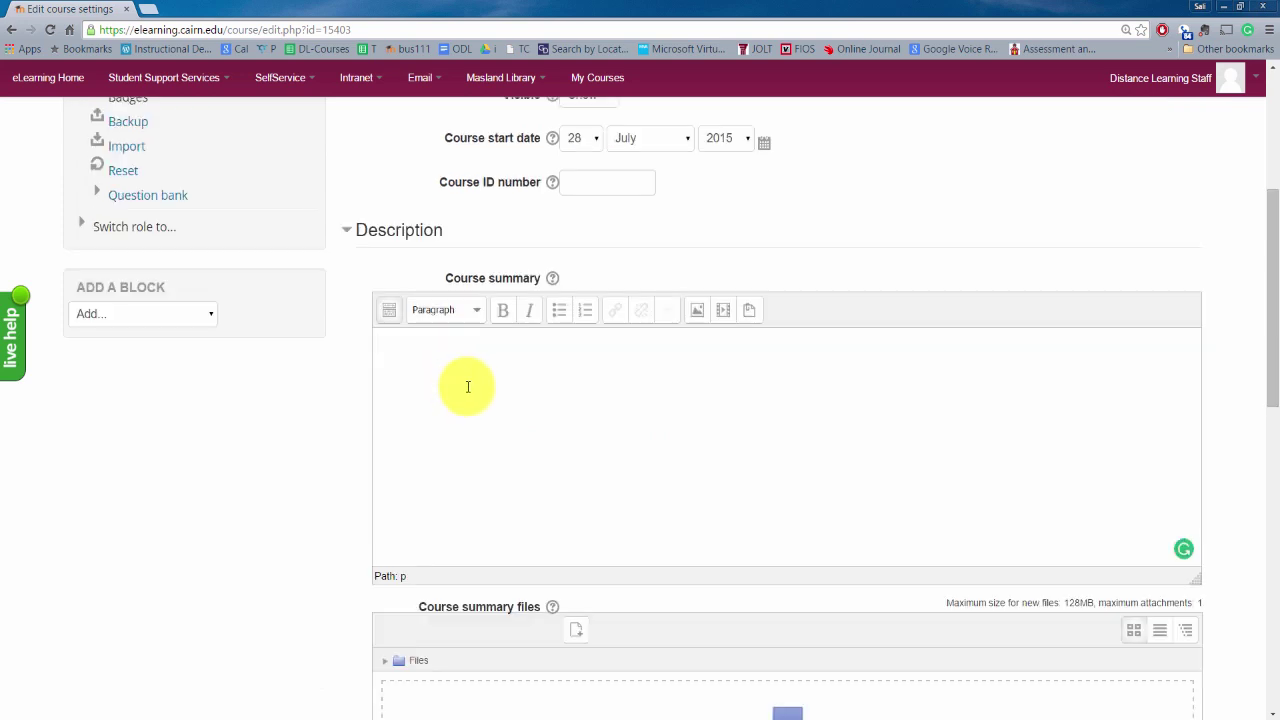
{"action": "scroll", "coordinate": [470, 380], "scroll_direction": "down", "scroll_amount": 2}
{"action": "scroll", "coordinate": [580, 460], "scroll_direction": "down", "scroll_amount": 2}
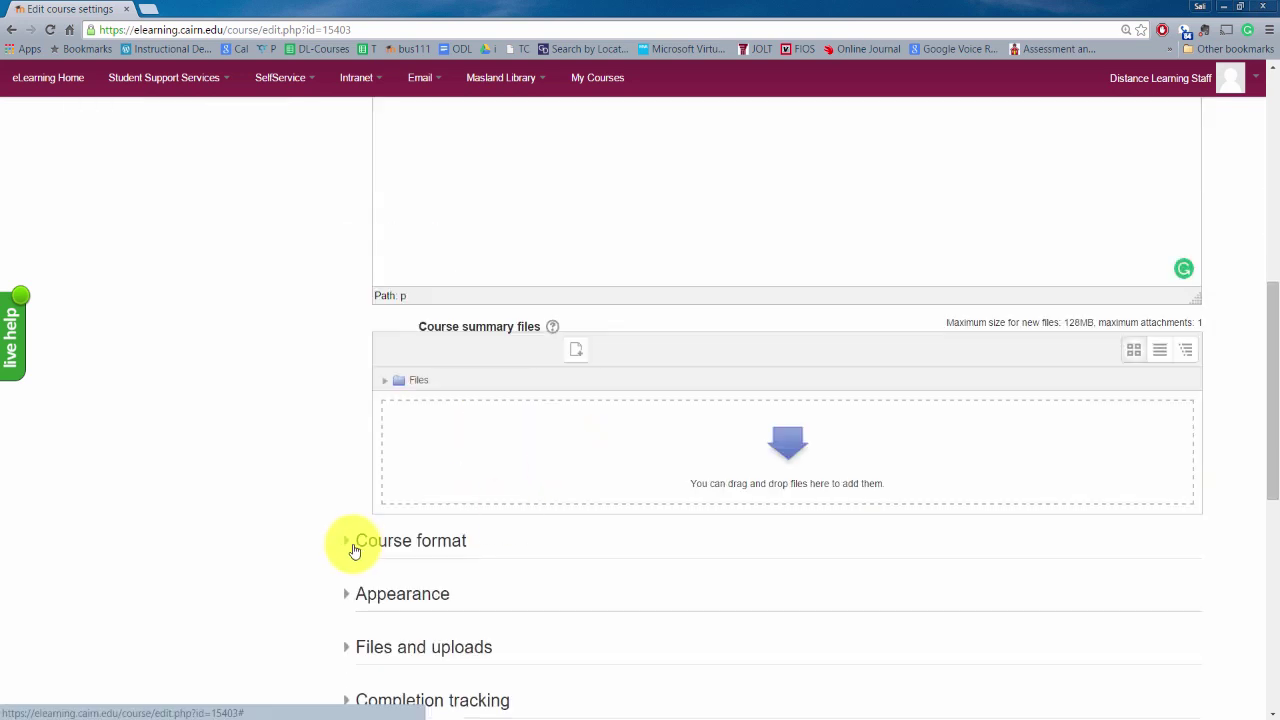
{"action": "left_click", "coordinate": [362, 545]}
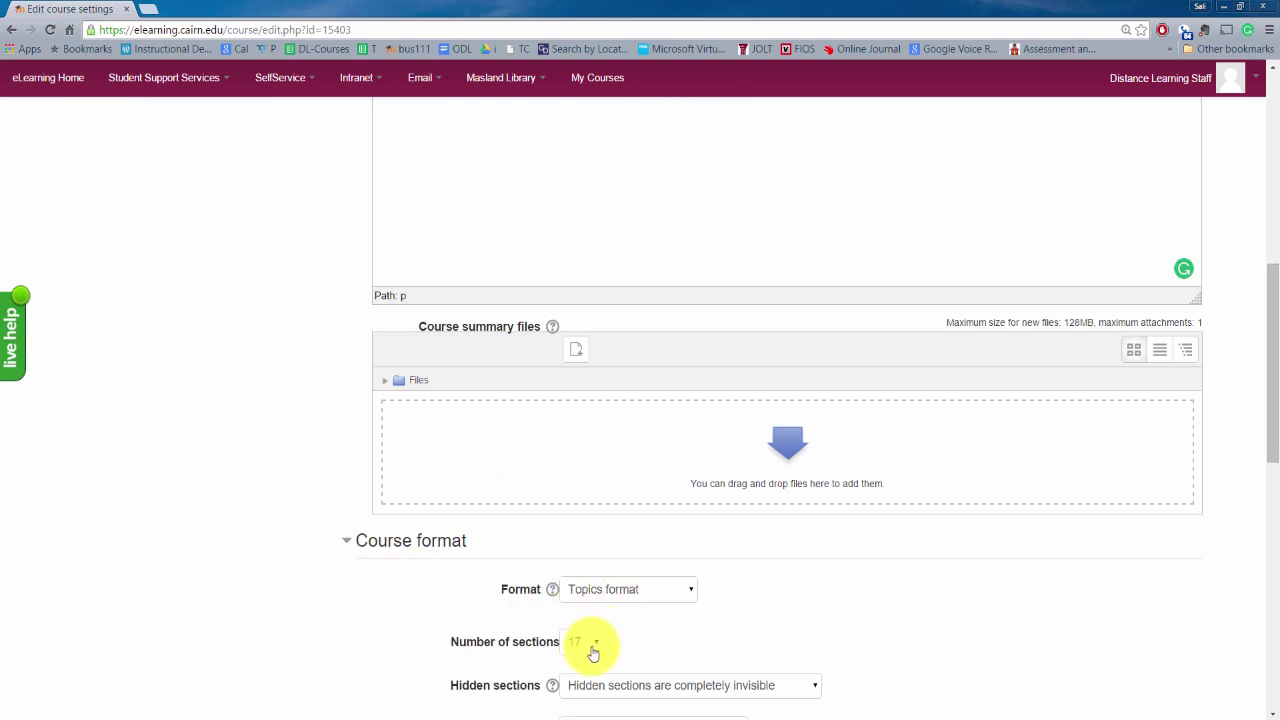
{"action": "scroll", "coordinate": [591, 640], "scroll_direction": "down", "scroll_amount": 1}
{"action": "left_click", "coordinate": [596, 576]}
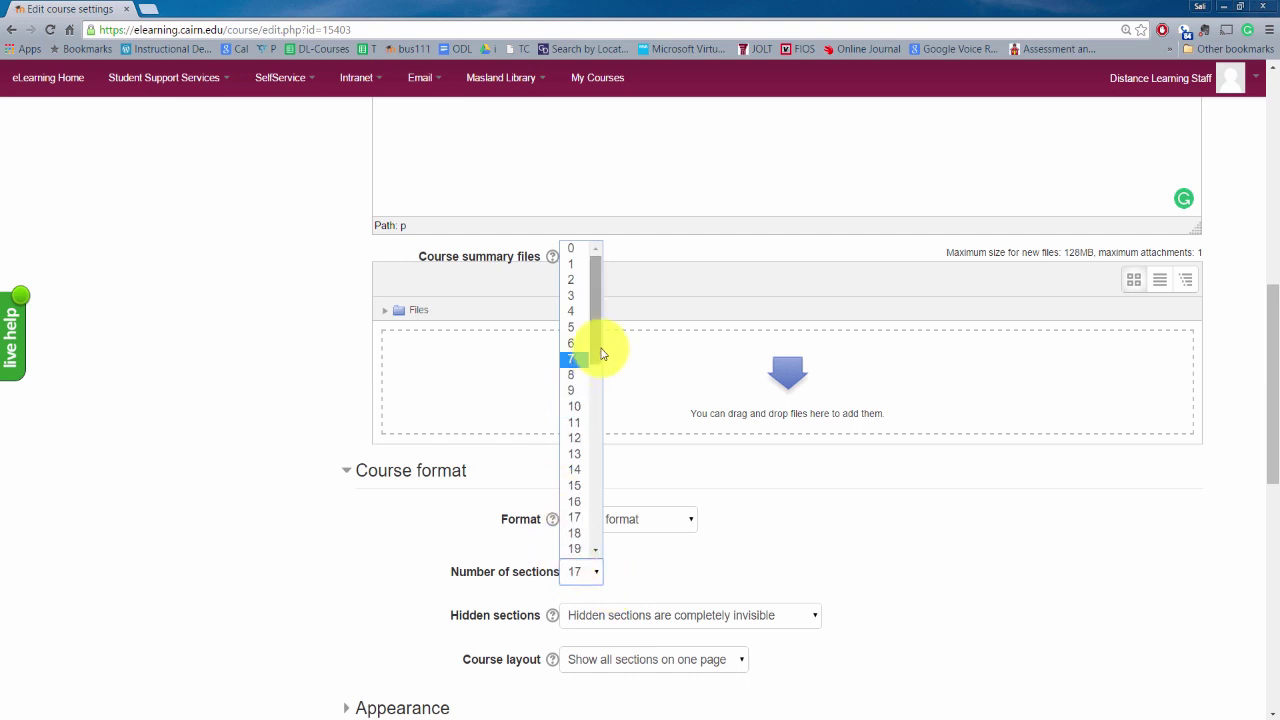
{"action": "left_click_drag", "start_coordinate": [597, 352], "coordinate": [591, 519]}
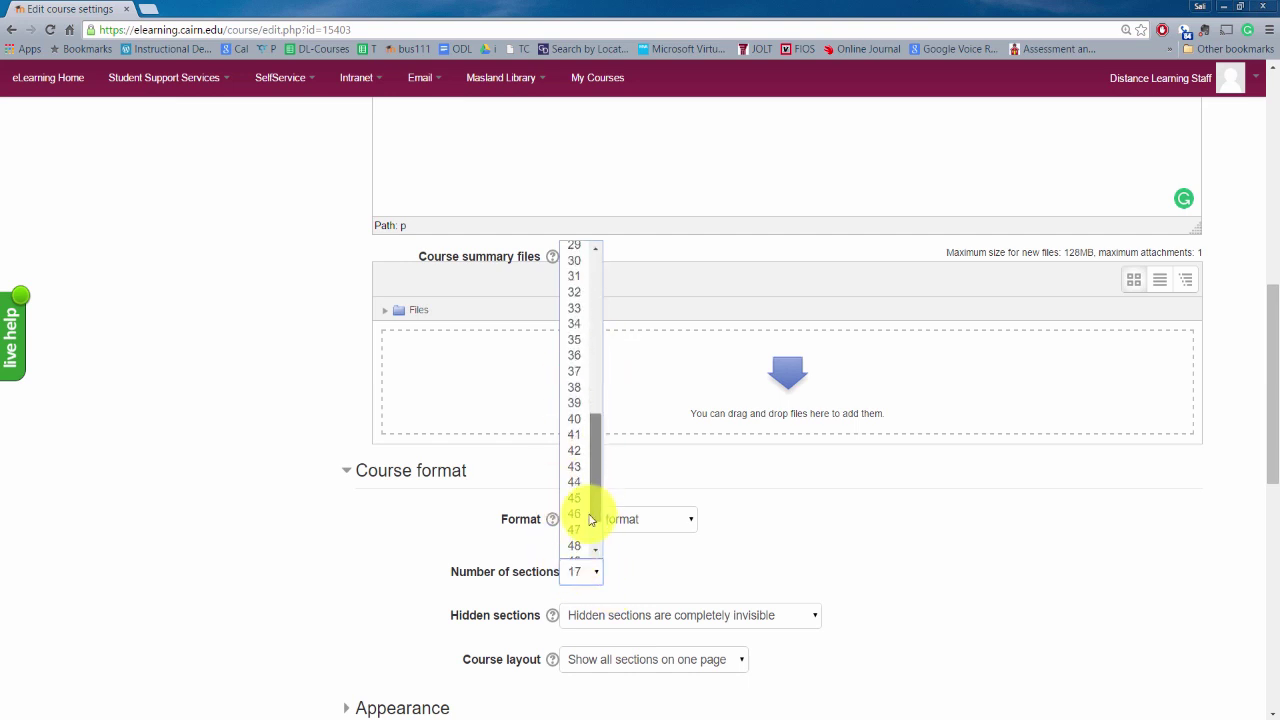
{"action": "left_click", "coordinate": [573, 452]}
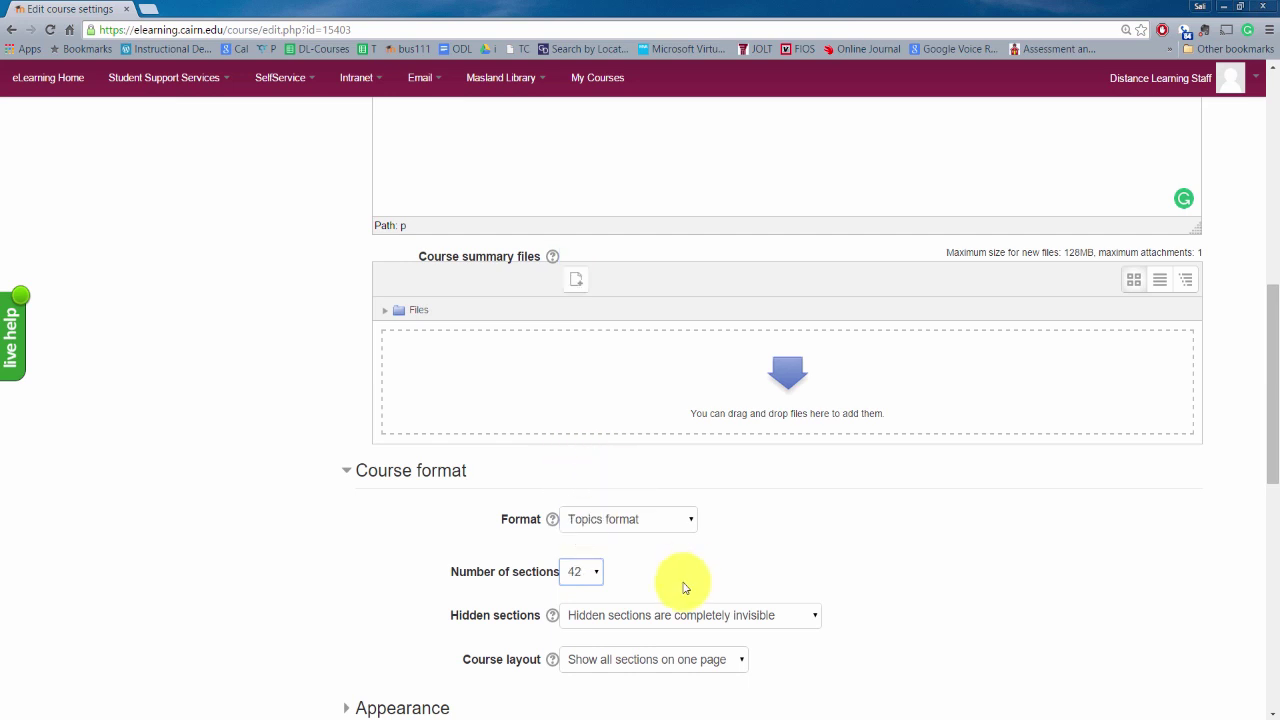
Expand the Completion tracking settings to review them, leave the other options as they are, and save the course settings
{"action": "scroll", "coordinate": [881, 587], "scroll_direction": "down", "scroll_amount": 1}
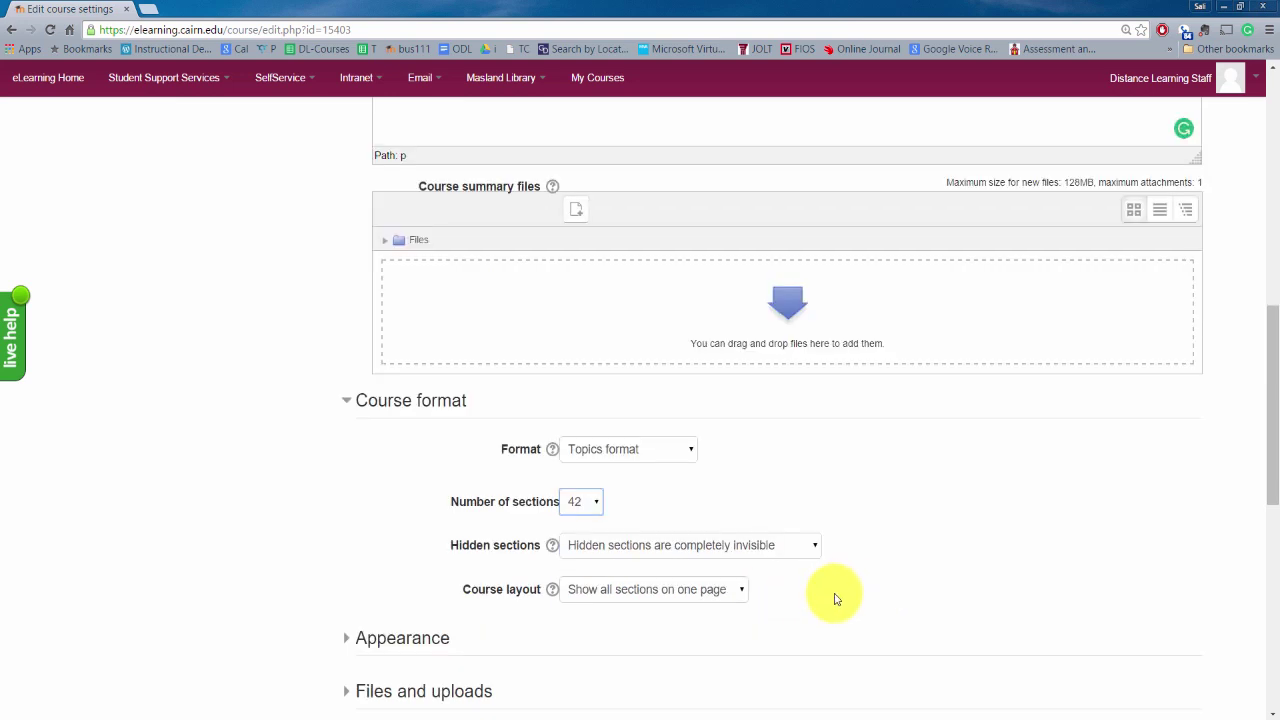
{"action": "scroll", "coordinate": [811, 600], "scroll_direction": "down", "scroll_amount": 1}
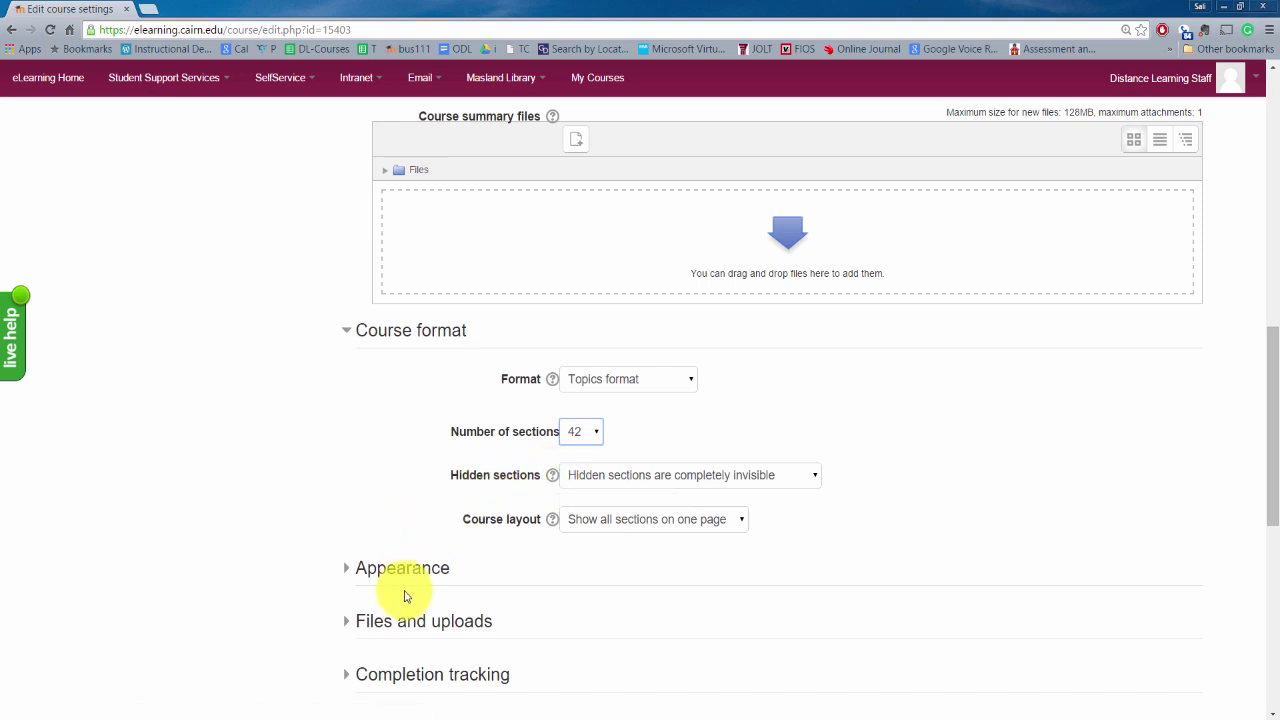
{"action": "scroll", "coordinate": [463, 601], "scroll_direction": "down", "scroll_amount": 1}
{"action": "scroll", "coordinate": [463, 601], "scroll_direction": "down", "scroll_amount": 1}
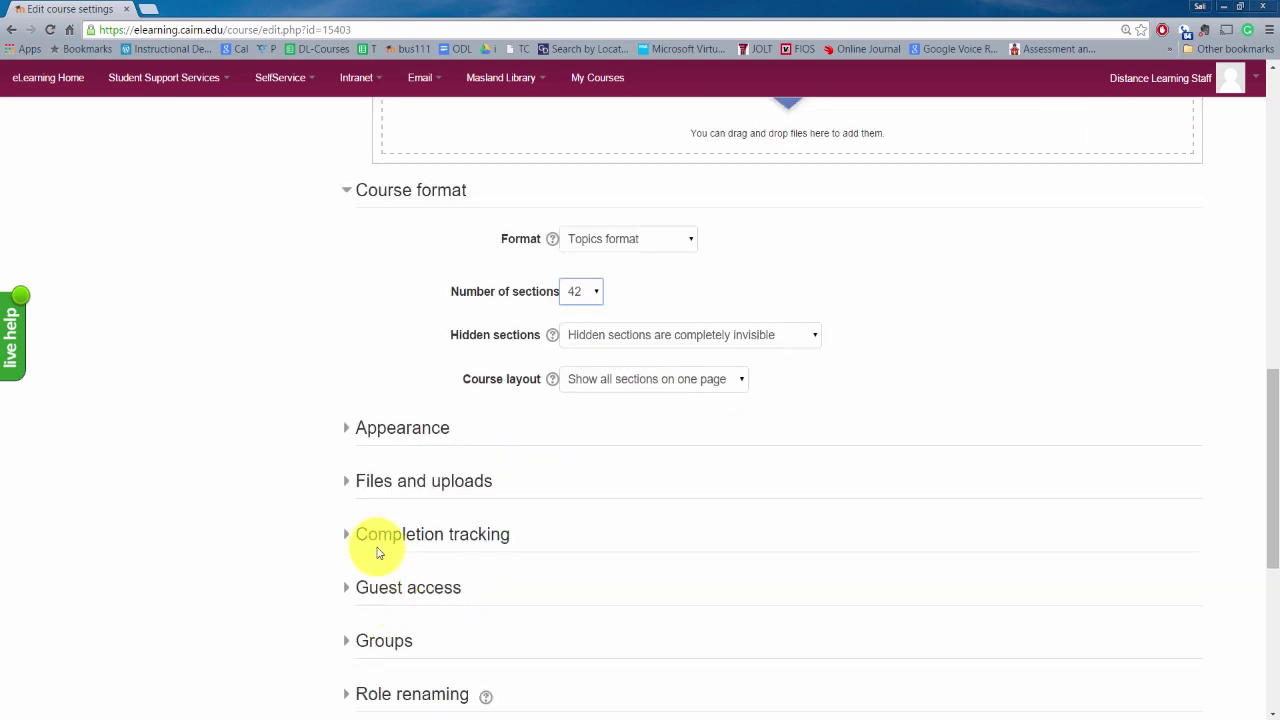
{"action": "left_click", "coordinate": [372, 540]}
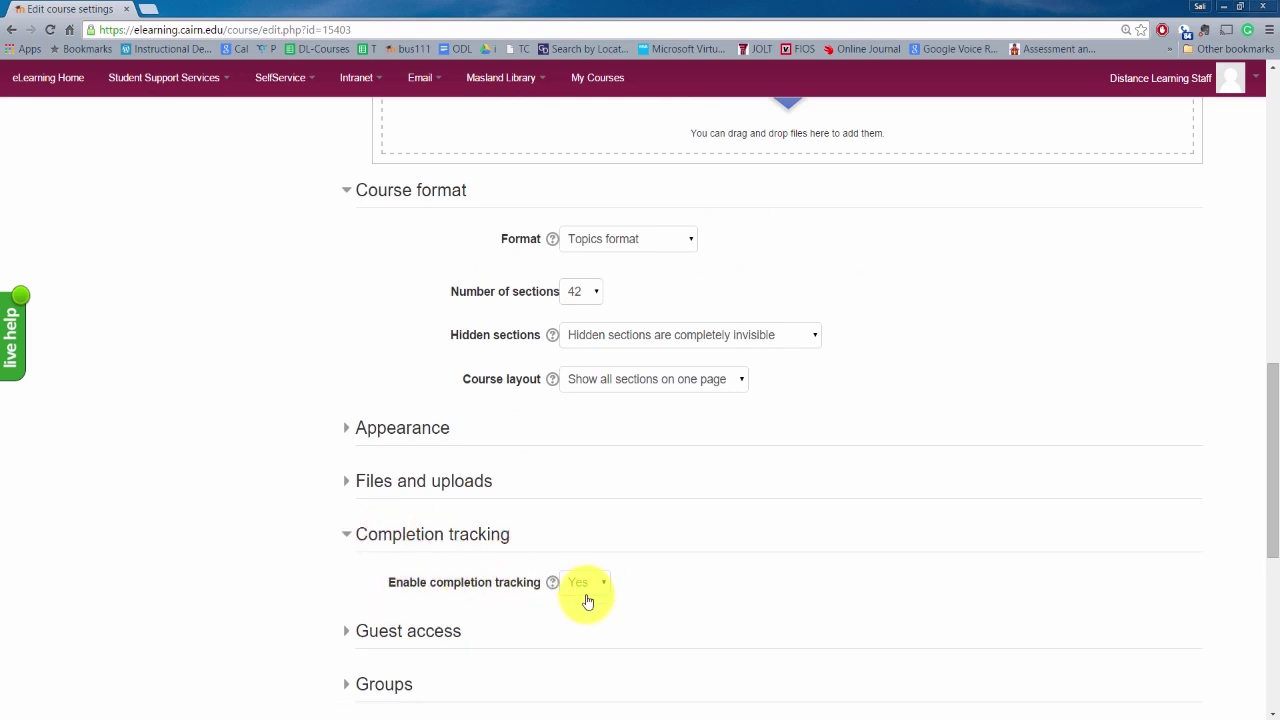
{"action": "scroll", "coordinate": [585, 597], "scroll_direction": "down", "scroll_amount": 3}
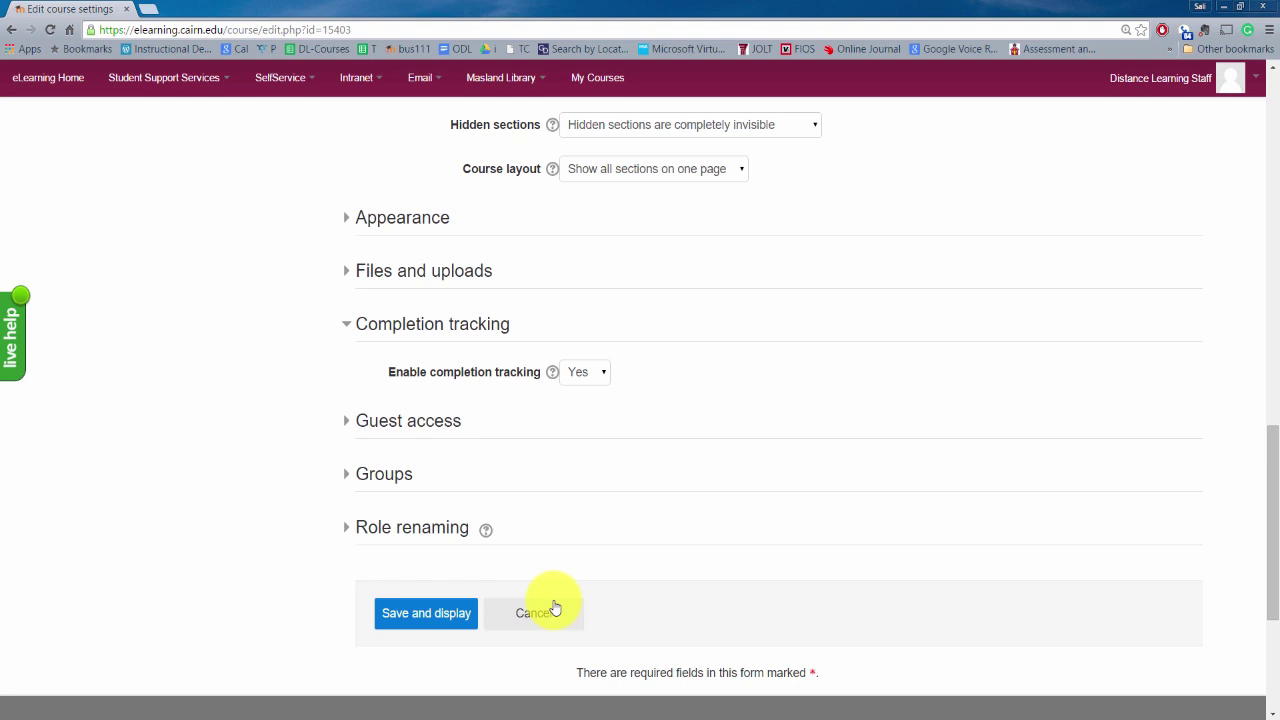
{"action": "left_click", "coordinate": [445, 613]}
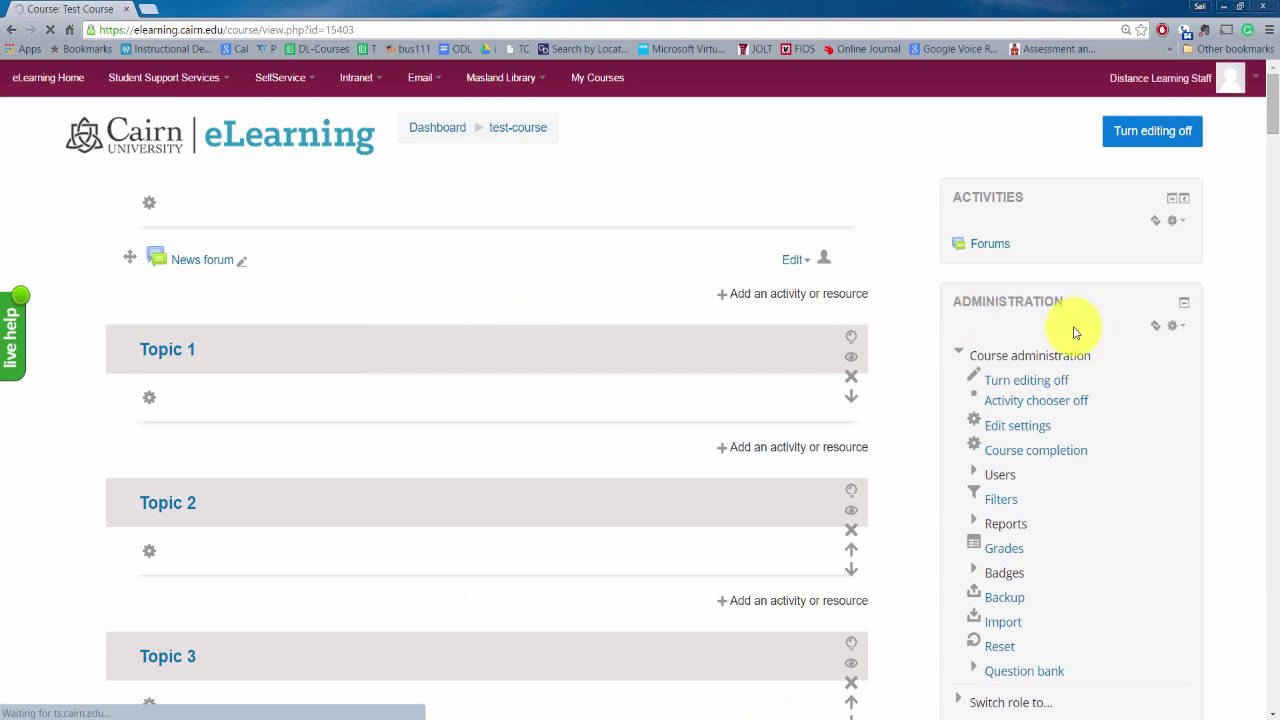
Move the Latest News block above the Administration block on the Test Course page
{"action": "scroll", "coordinate": [945, 390], "scroll_direction": "down", "scroll_amount": 2}
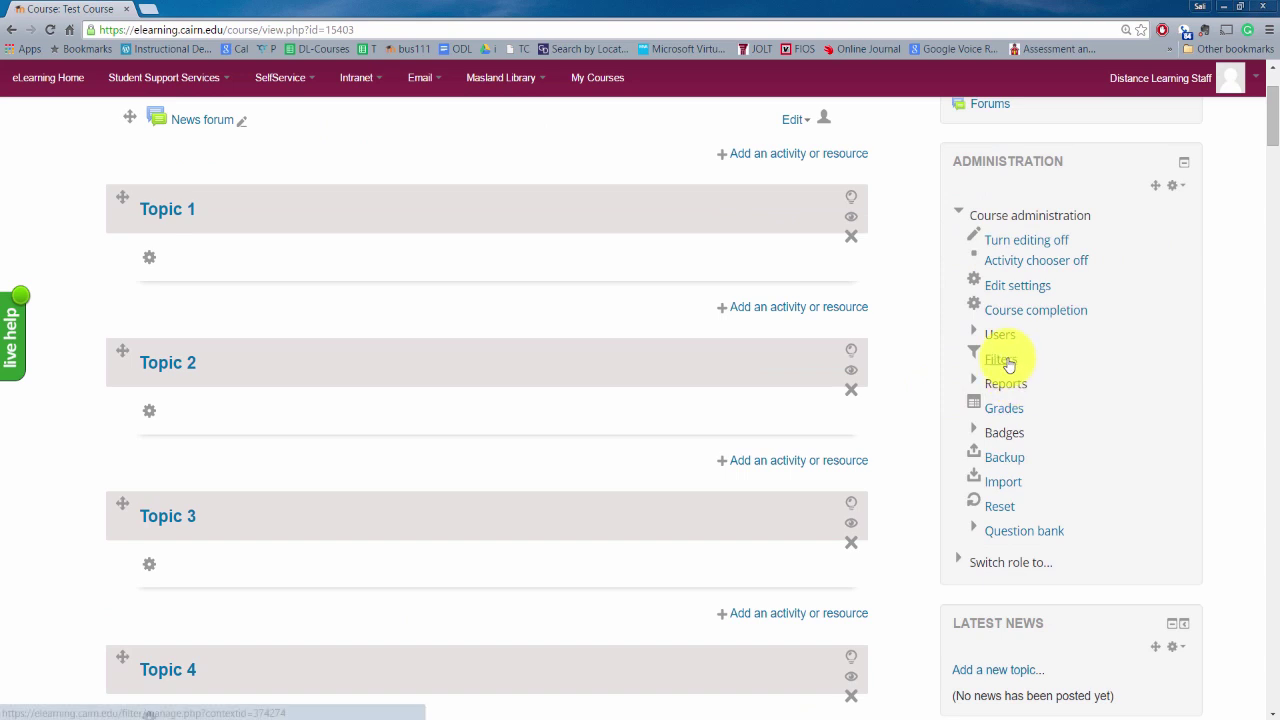
{"action": "scroll", "coordinate": [990, 338], "scroll_direction": "down", "scroll_amount": 1}
{"action": "scroll", "coordinate": [993, 345], "scroll_direction": "down", "scroll_amount": 1}
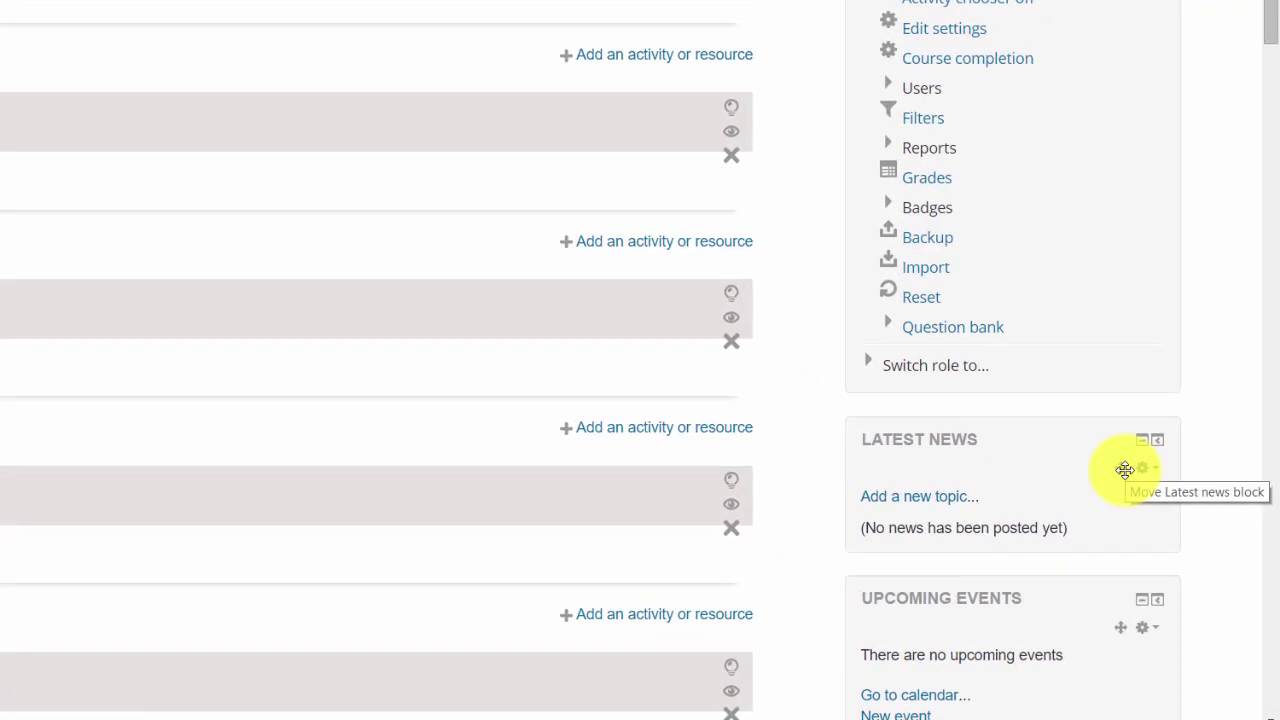
{"action": "left_click_drag", "start_coordinate": [1125, 470], "coordinate": [1074, 129]}
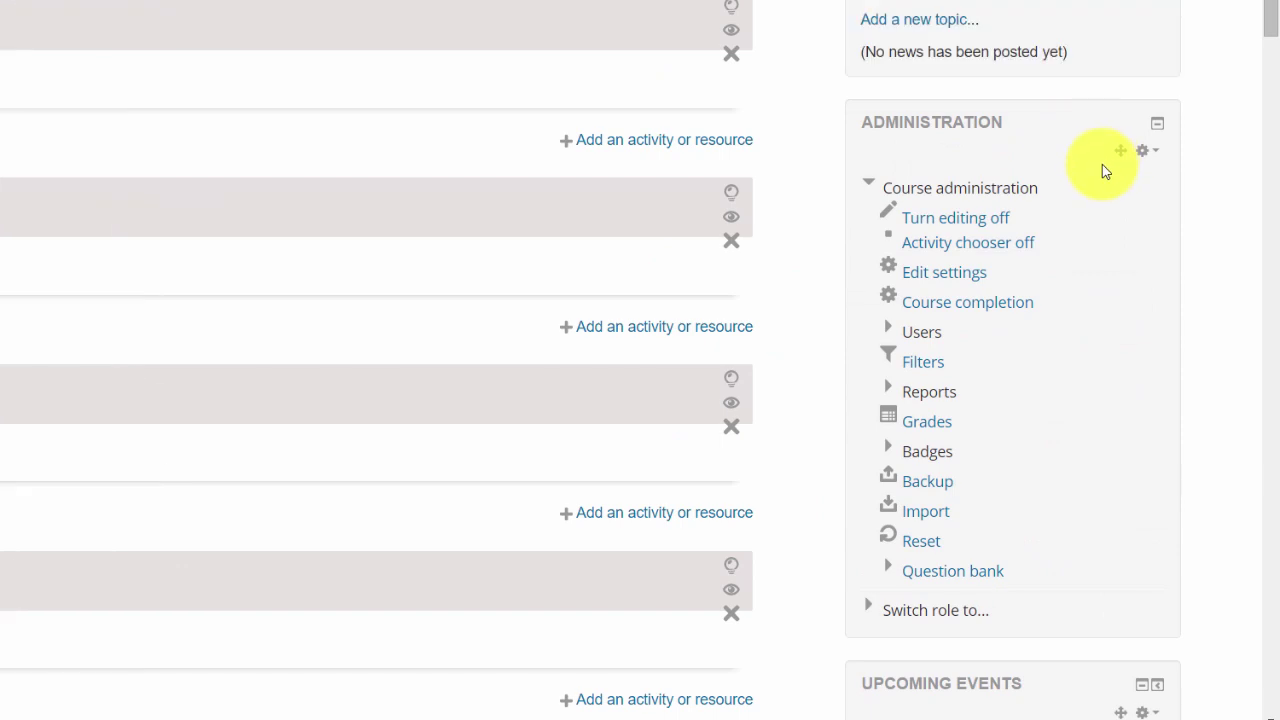
{"action": "scroll", "coordinate": [1091, 171], "scroll_direction": "up", "scroll_amount": 1}
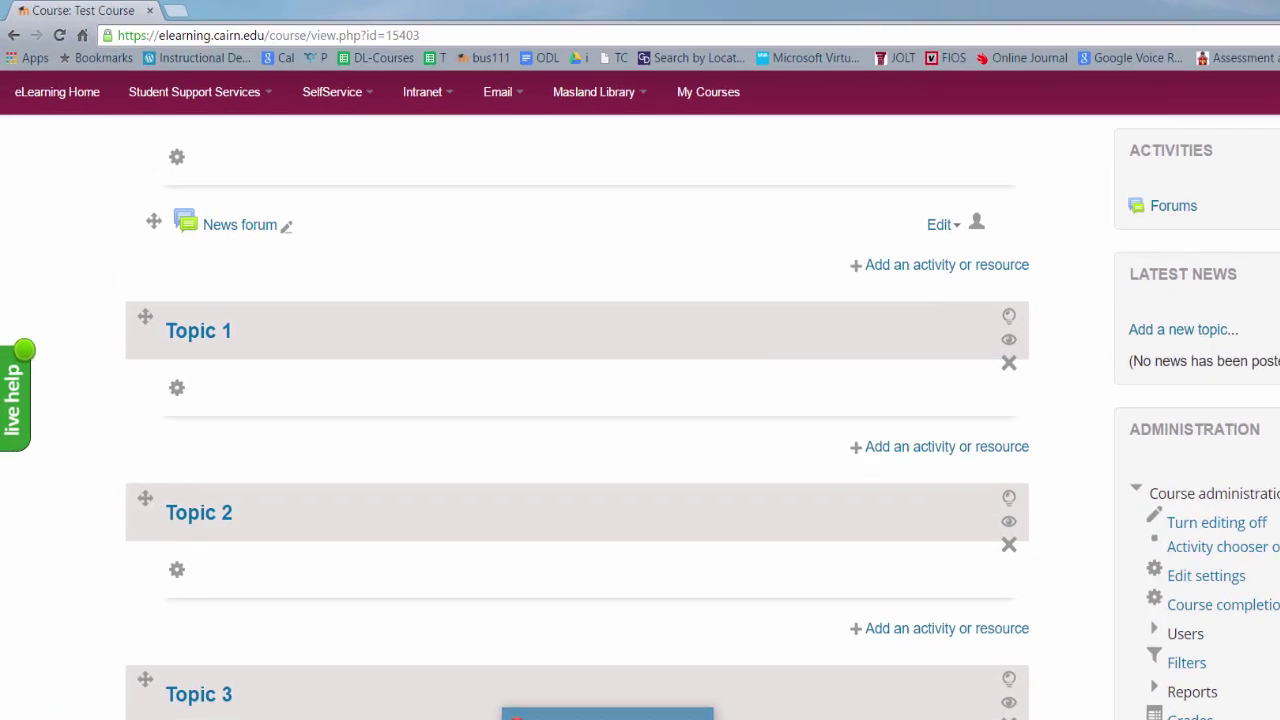
Switch to Firefox and examine the header and resources of the BUS 111 course page as a sample layout
{"action": "left_click", "coordinate": [1045, 714]}
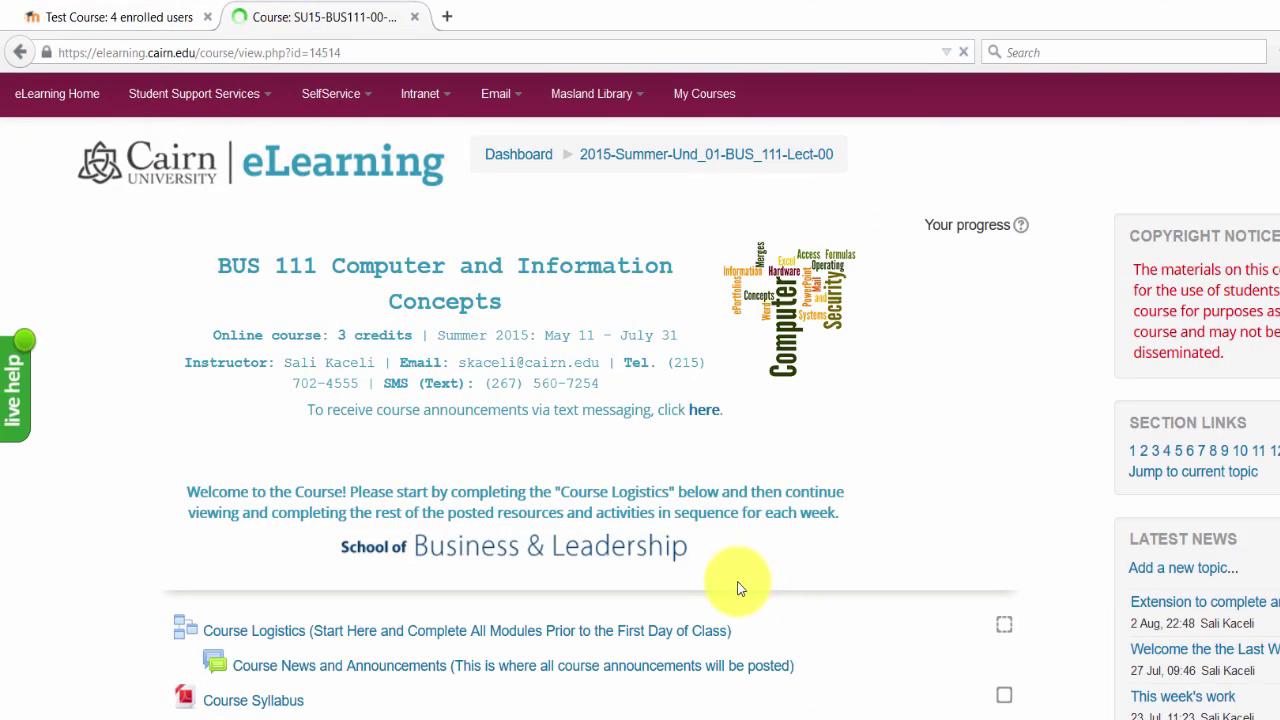
{"action": "scroll", "coordinate": [738, 588], "scroll_direction": "down", "scroll_amount": 5}
{"action": "scroll", "coordinate": [600, 561], "scroll_direction": "down", "scroll_amount": 4}
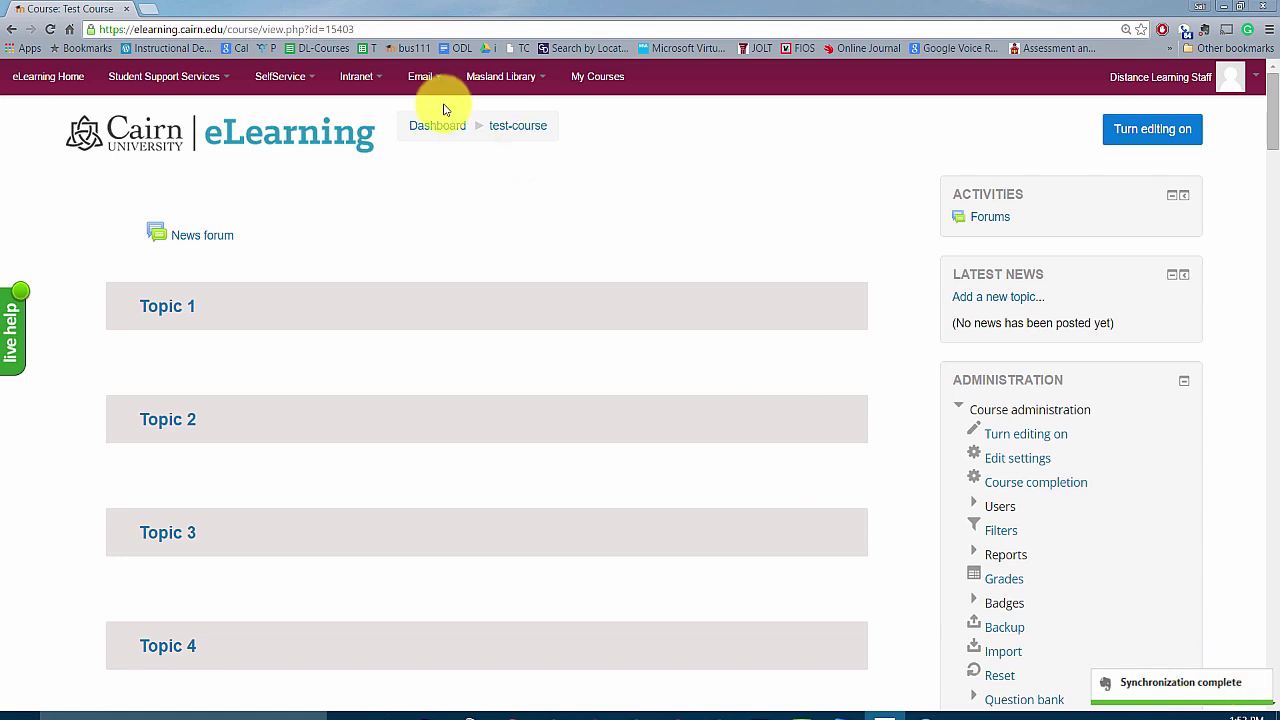
Go back to the dashboard and open the Test Course from the course overview
{"action": "left_click", "coordinate": [435, 133]}
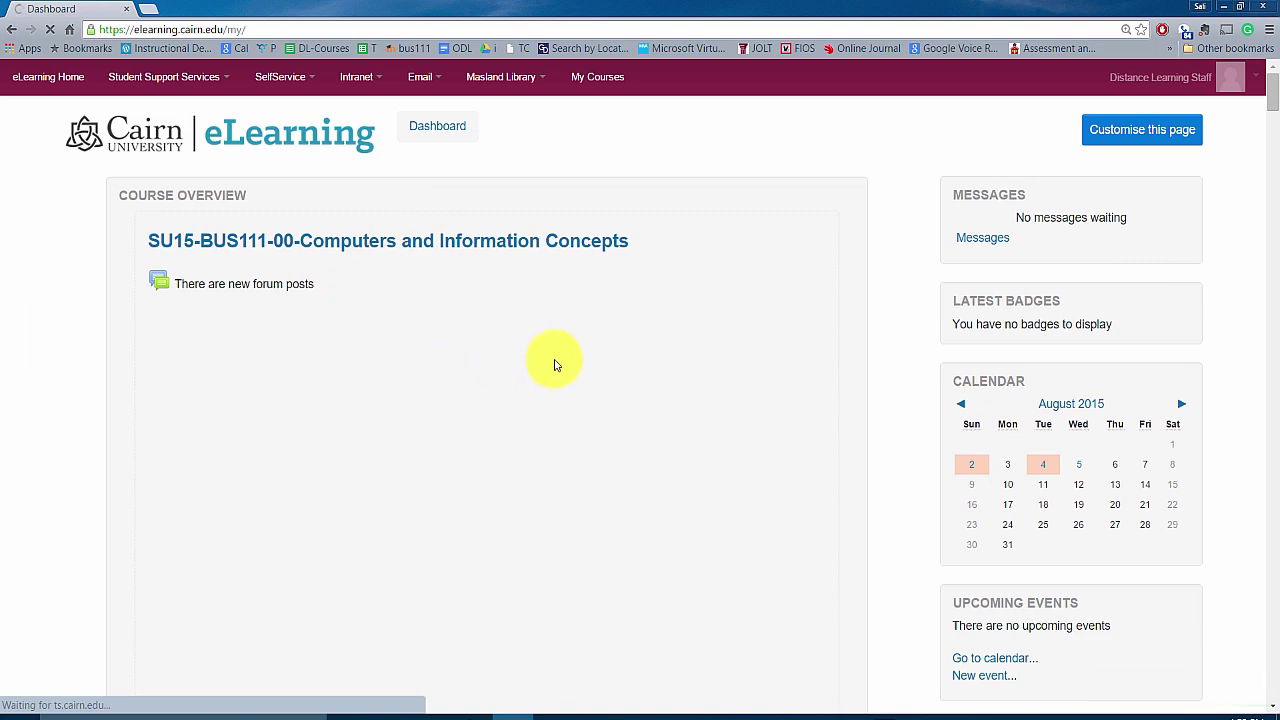
{"action": "scroll", "coordinate": [556, 365], "scroll_direction": "down", "scroll_amount": 5}
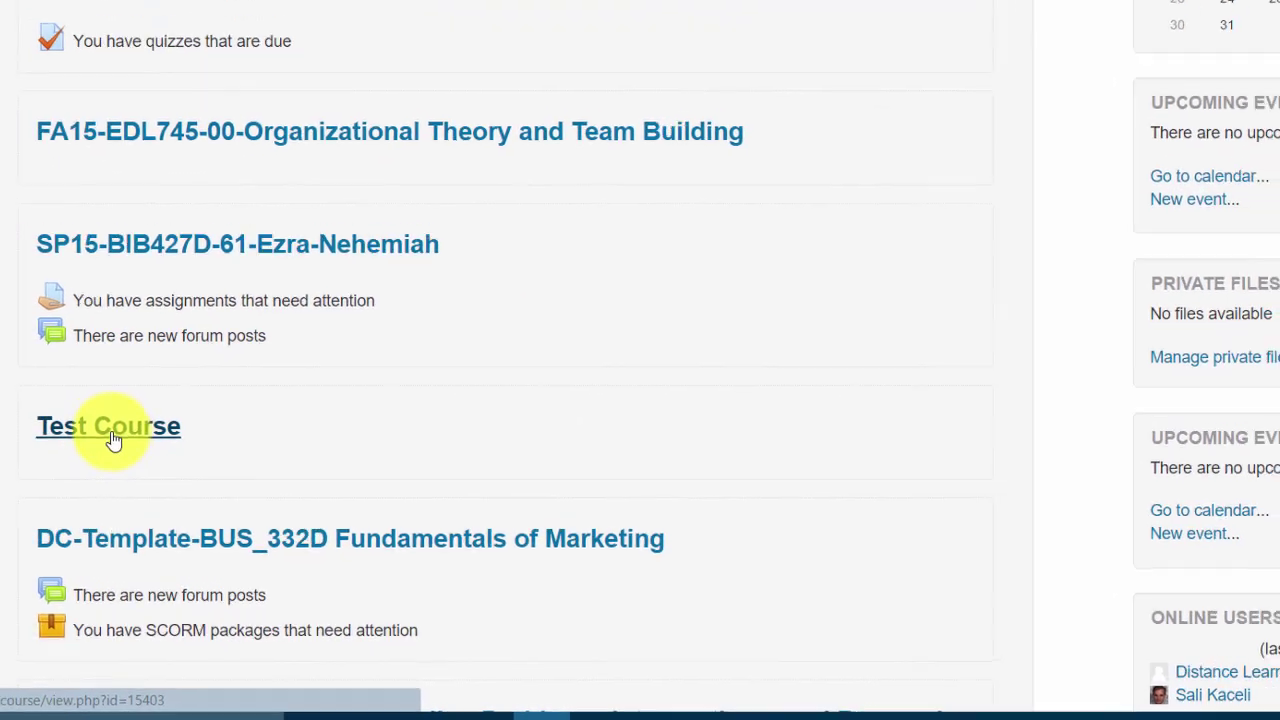
{"action": "left_click", "coordinate": [212, 495]}
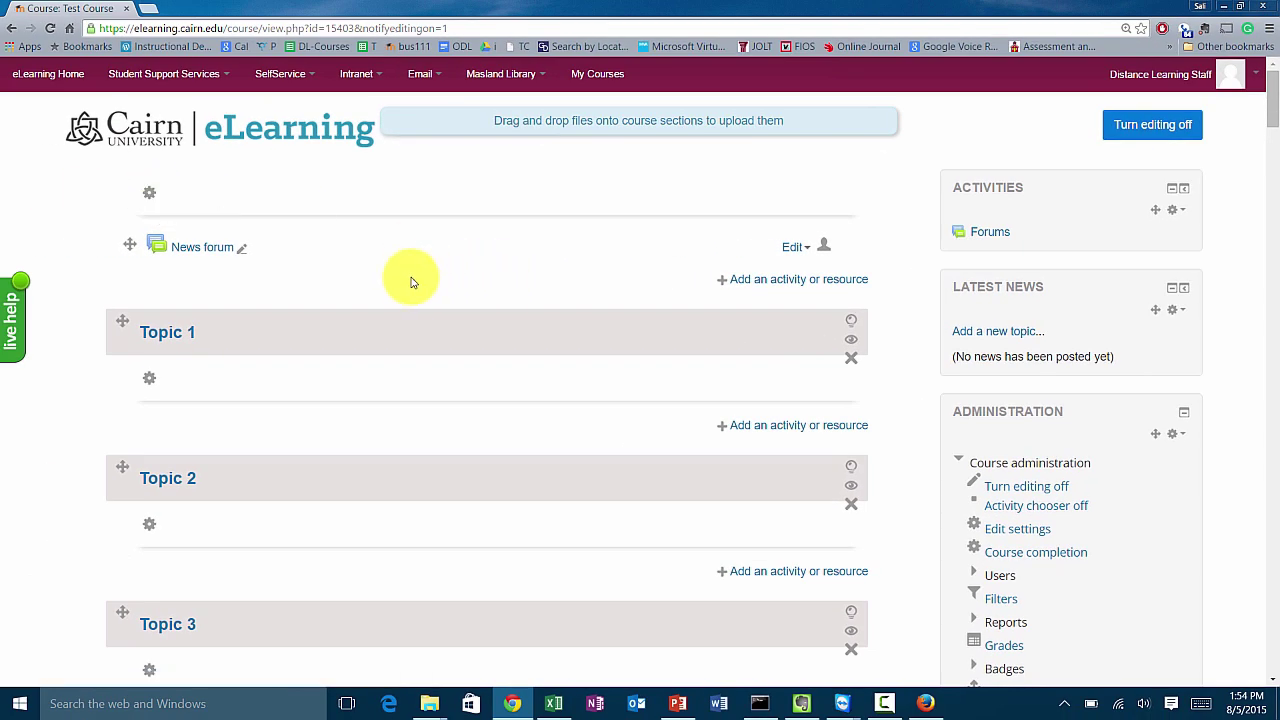
Edit the general section's summary, entering "Using eLearning 101", the instructor's name with "Instructor", and "Semester" on separate lines
{"action": "left_click", "coordinate": [149, 197]}
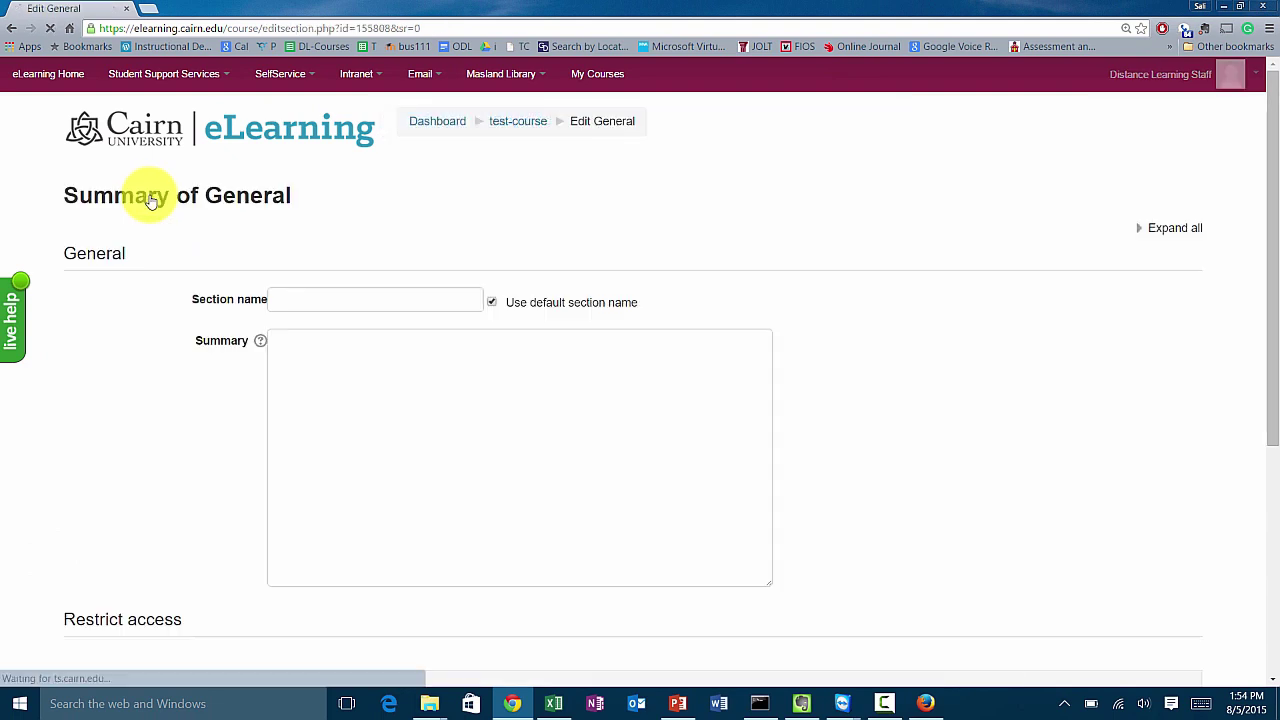
{"action": "left_click", "coordinate": [352, 377]}
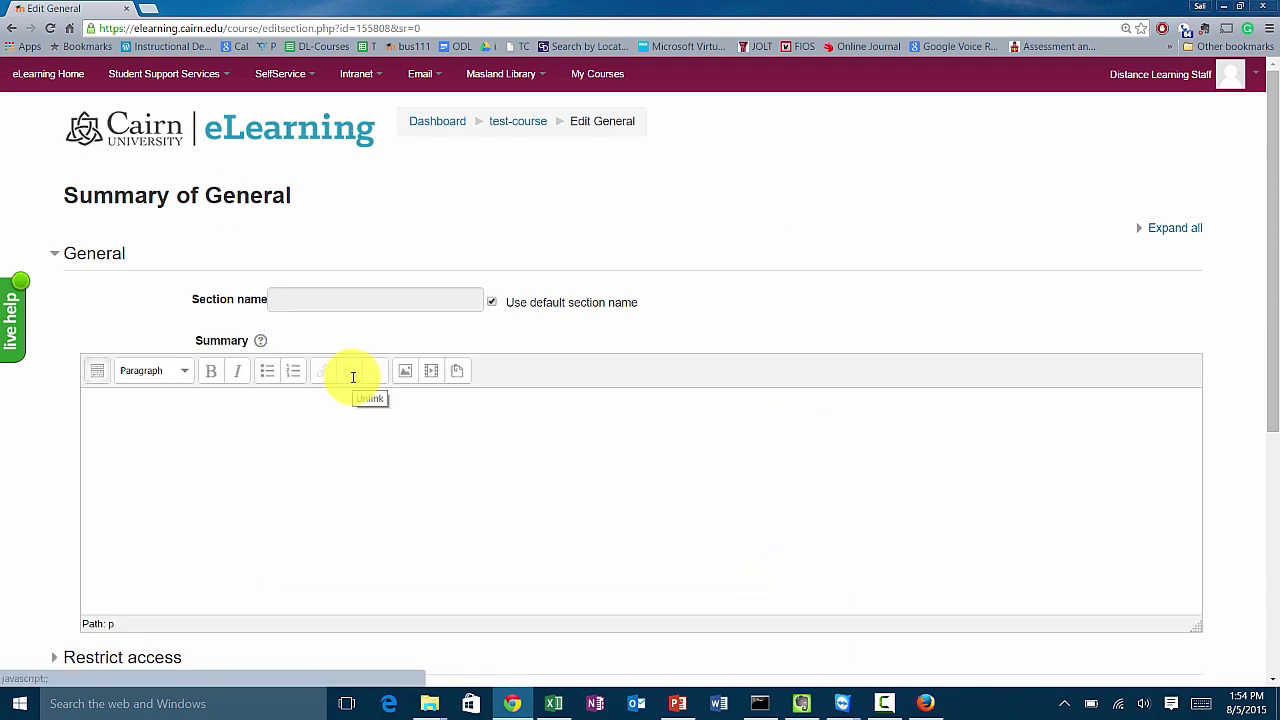
{"action": "left_click", "coordinate": [277, 437]}
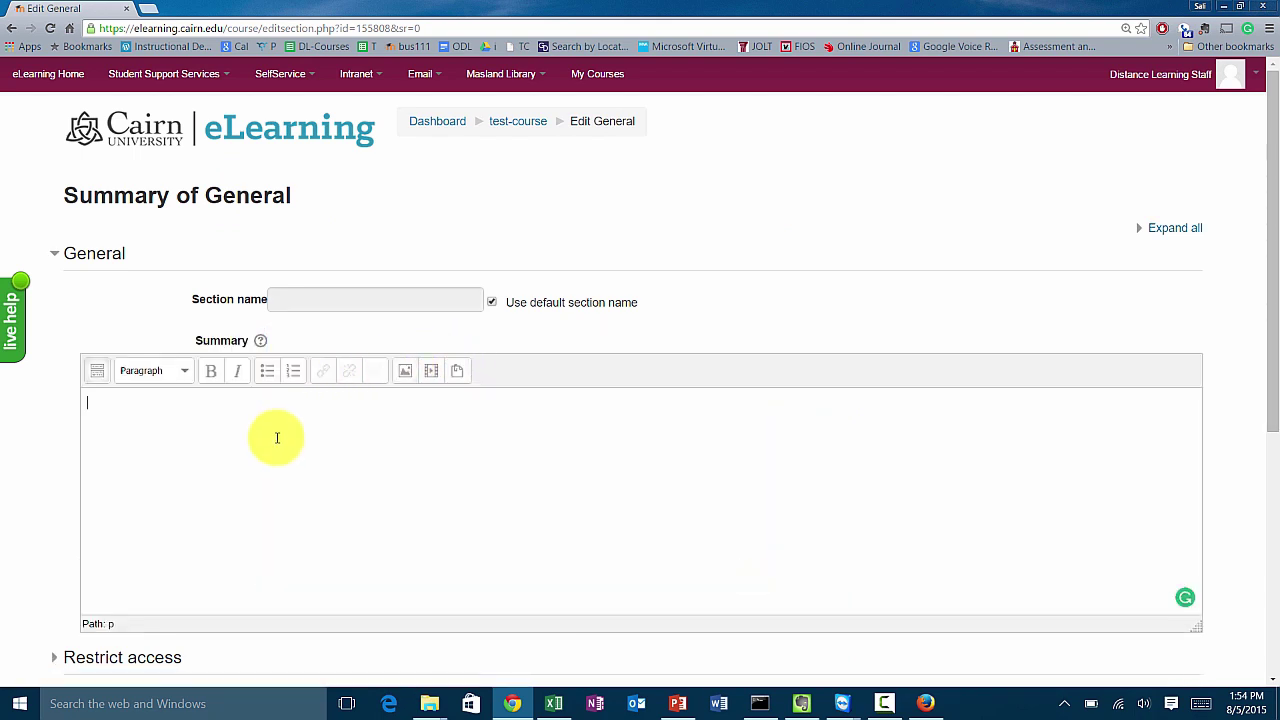
{"action": "type", "text": "Using eLearning 101 Sali Kaceli, Instructor"}
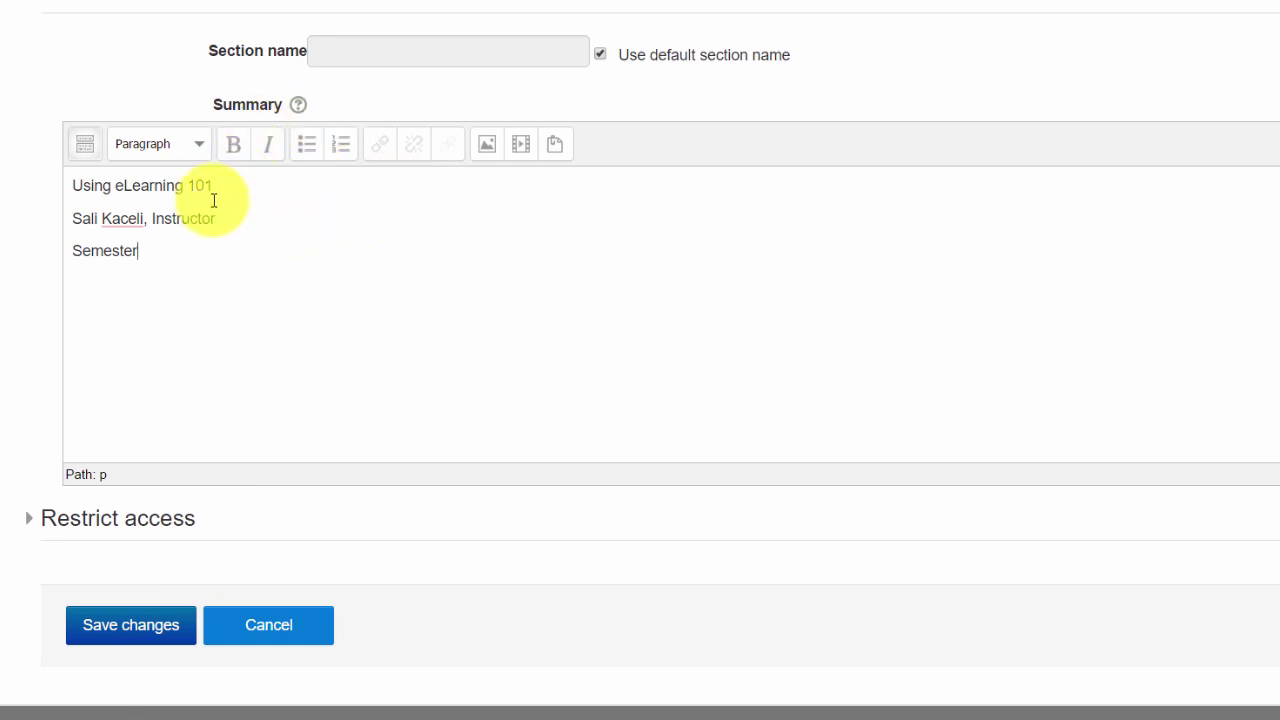
Format the "Using eLearning 101" line as bold and Heading 1
{"action": "left_click_drag", "start_coordinate": [213, 186], "coordinate": [54, 183]}
{"action": "left_click", "coordinate": [241, 152]}
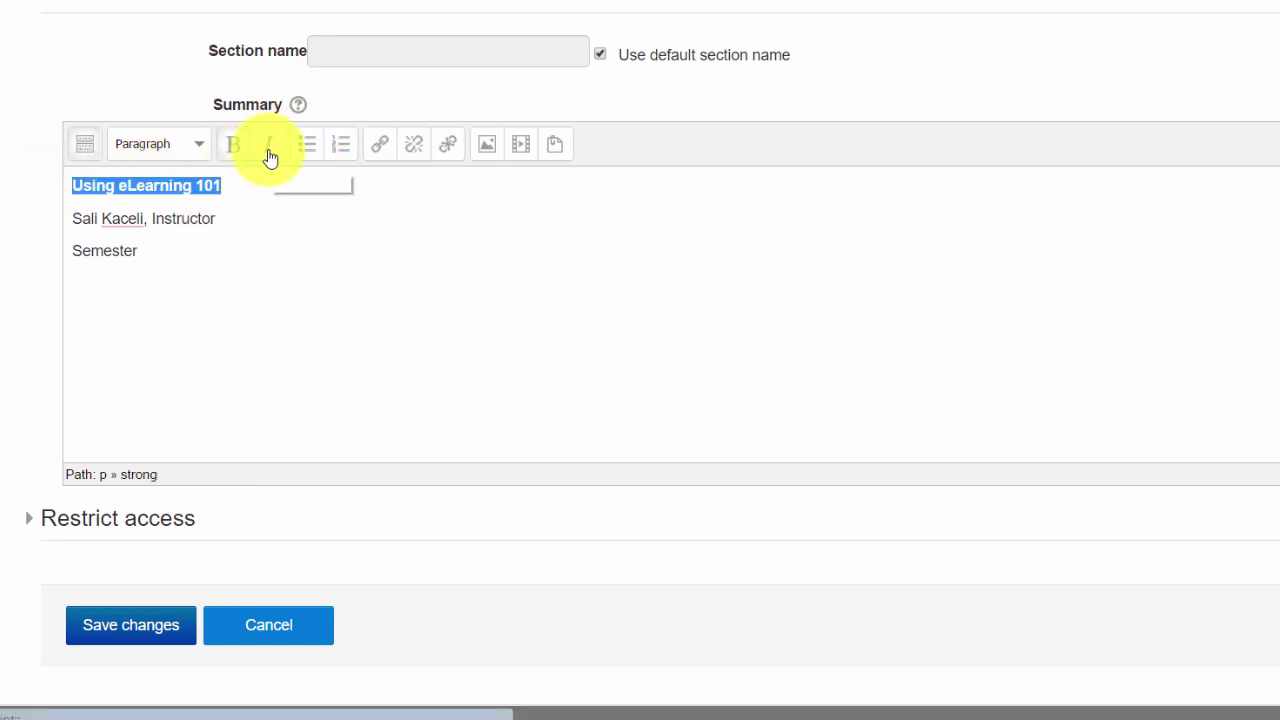
{"action": "left_click", "coordinate": [199, 150]}
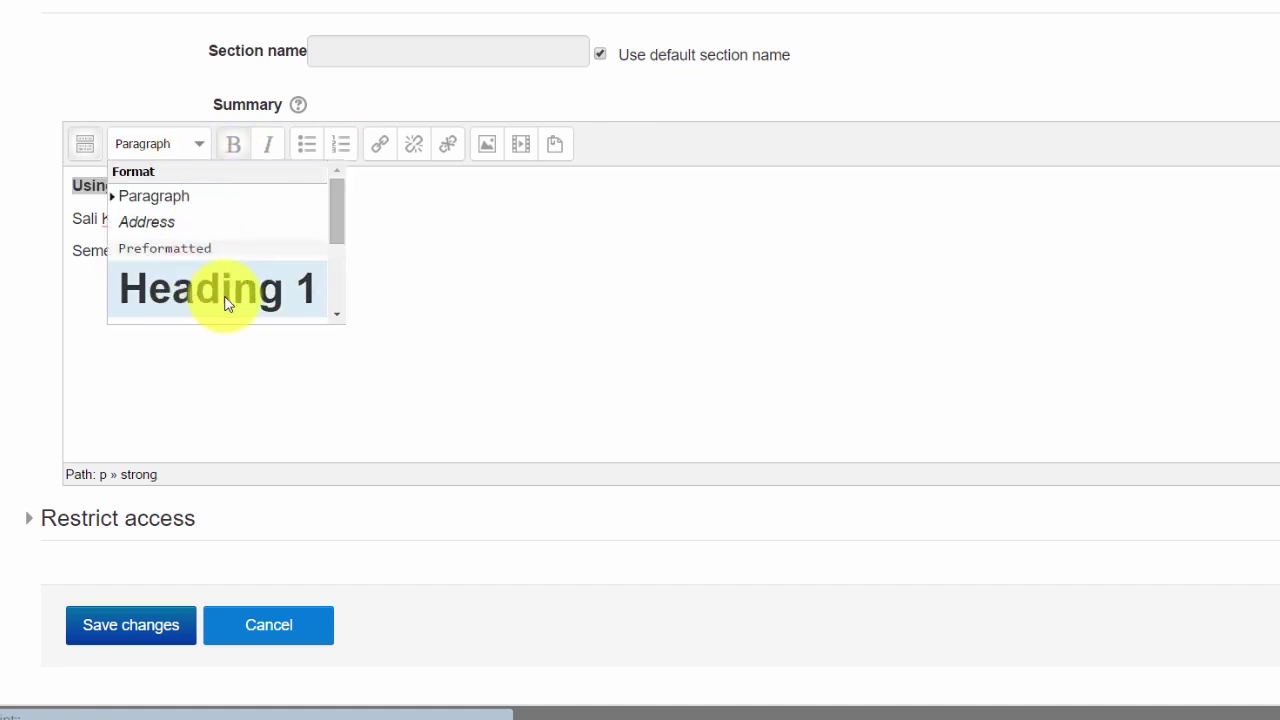
{"action": "left_click", "coordinate": [300, 287]}
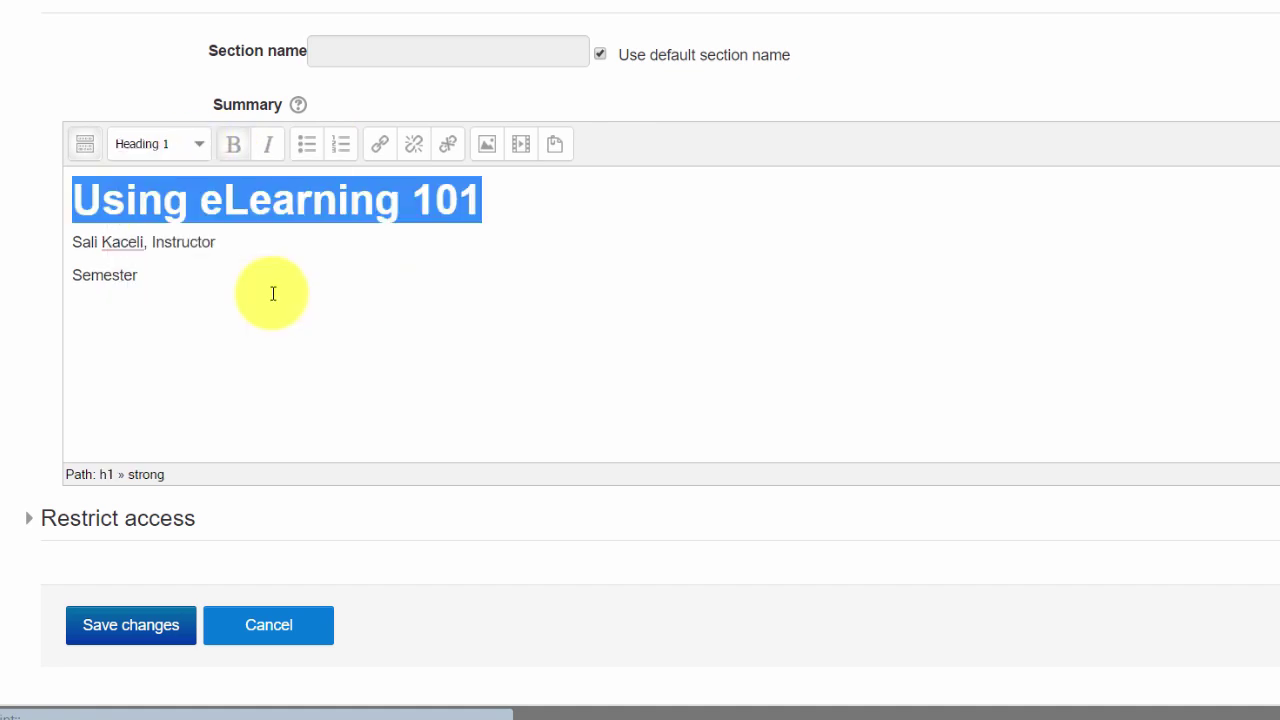
{"action": "left_click", "coordinate": [198, 268]}
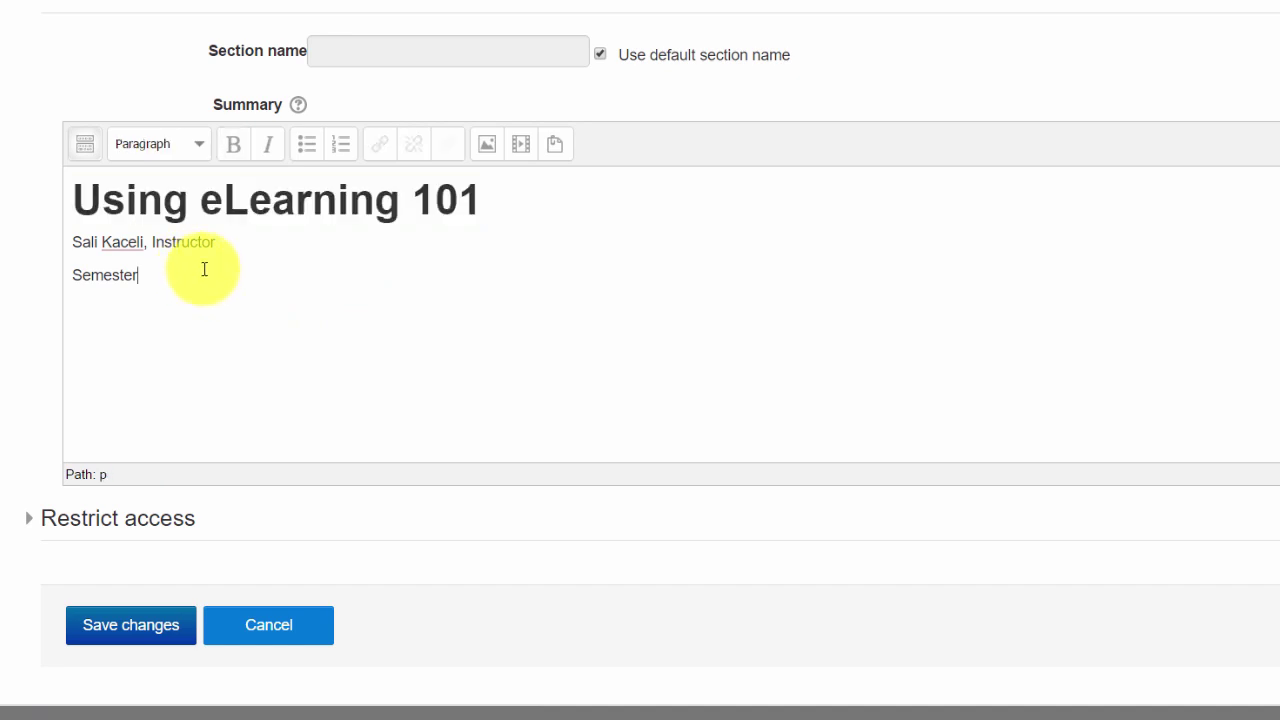
Display the summary editor's full set of formatting tools and review them with the instructor line selected, without changing its formatting
{"action": "left_click", "coordinate": [86, 155]}
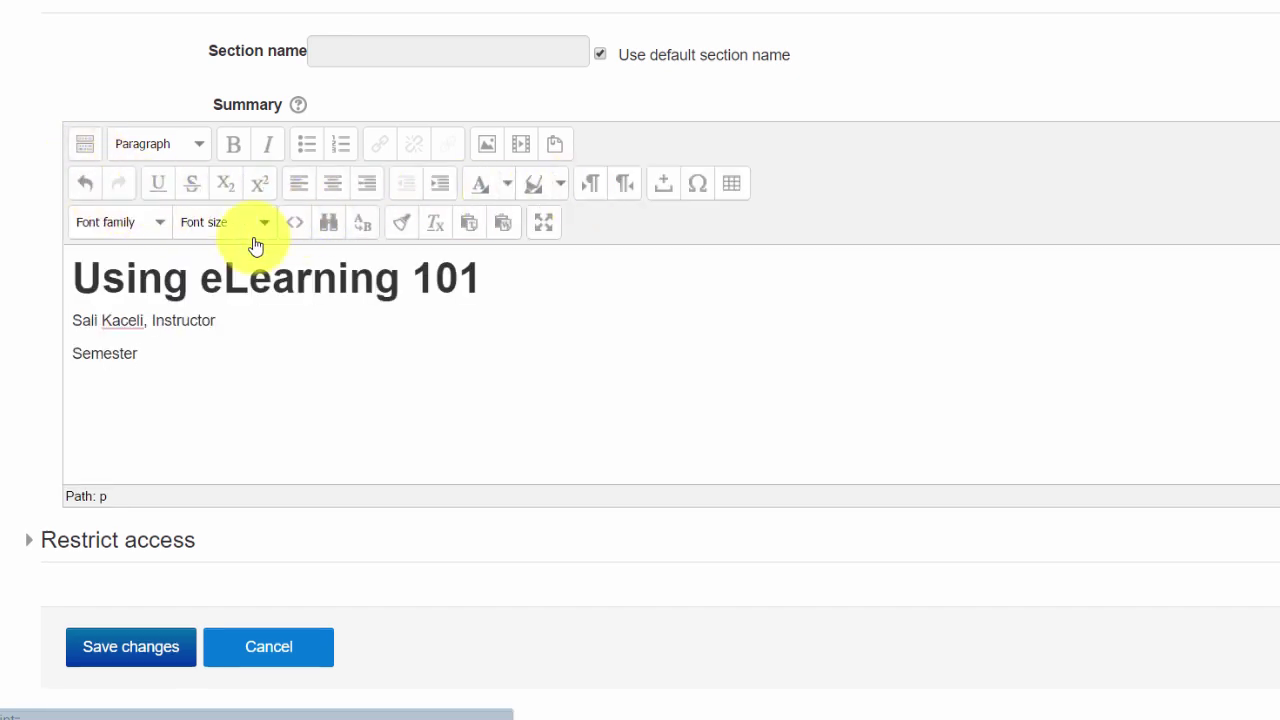
{"action": "left_click_drag", "start_coordinate": [239, 320], "coordinate": [75, 318]}
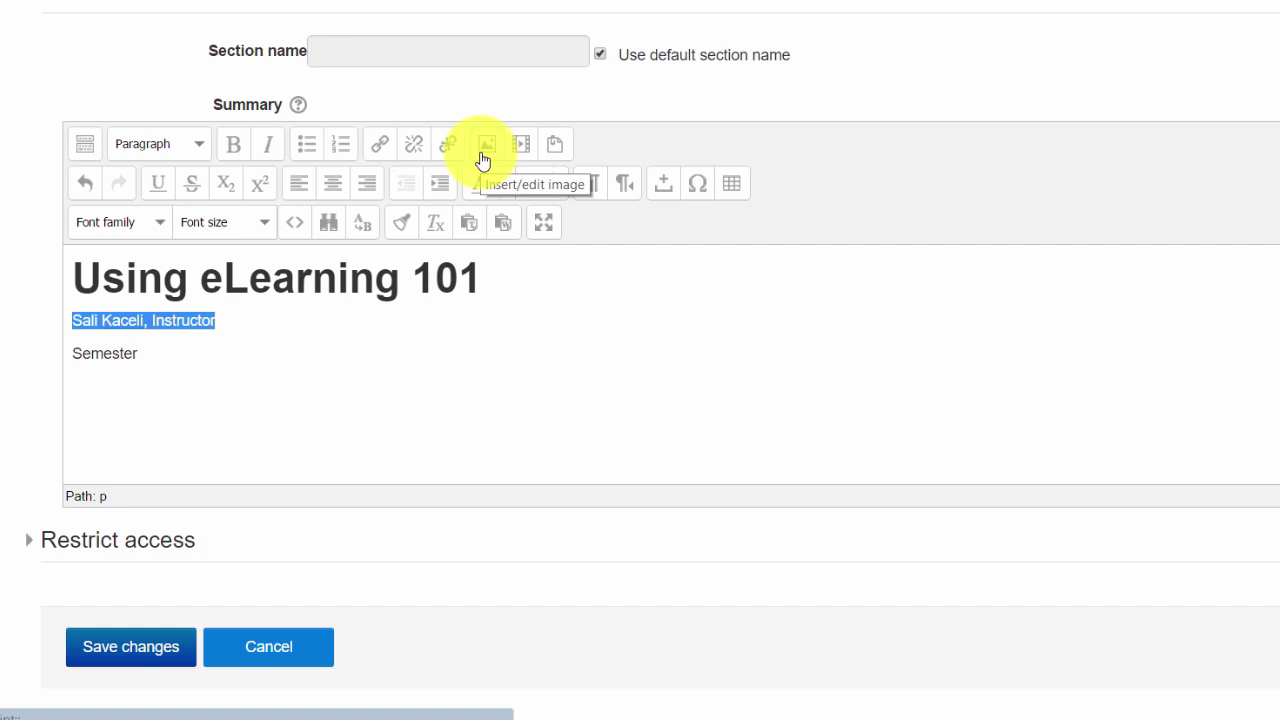
{"action": "left_click", "coordinate": [225, 366]}
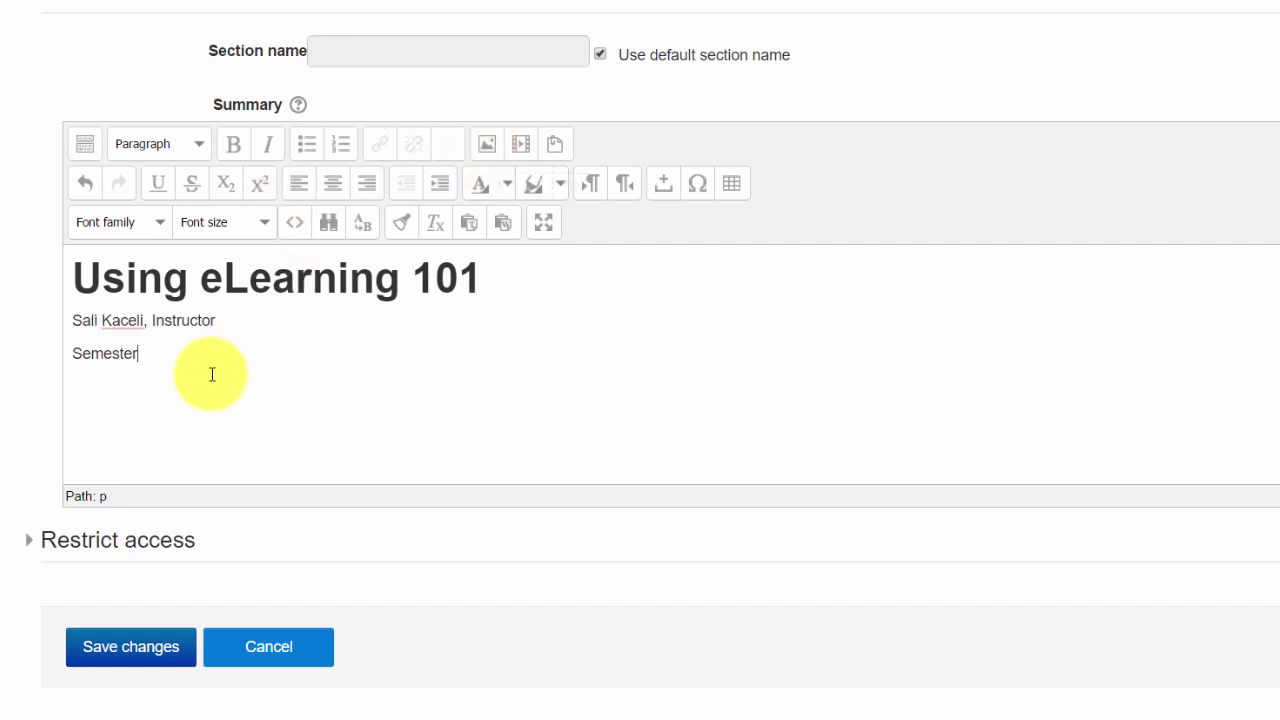
At the start of the "Using eLearning 101" heading, begin an image insertion and upload "How computers work image" from Desktop > Sample Course > Presentations and Resources
{"action": "left_click", "coordinate": [88, 279]}
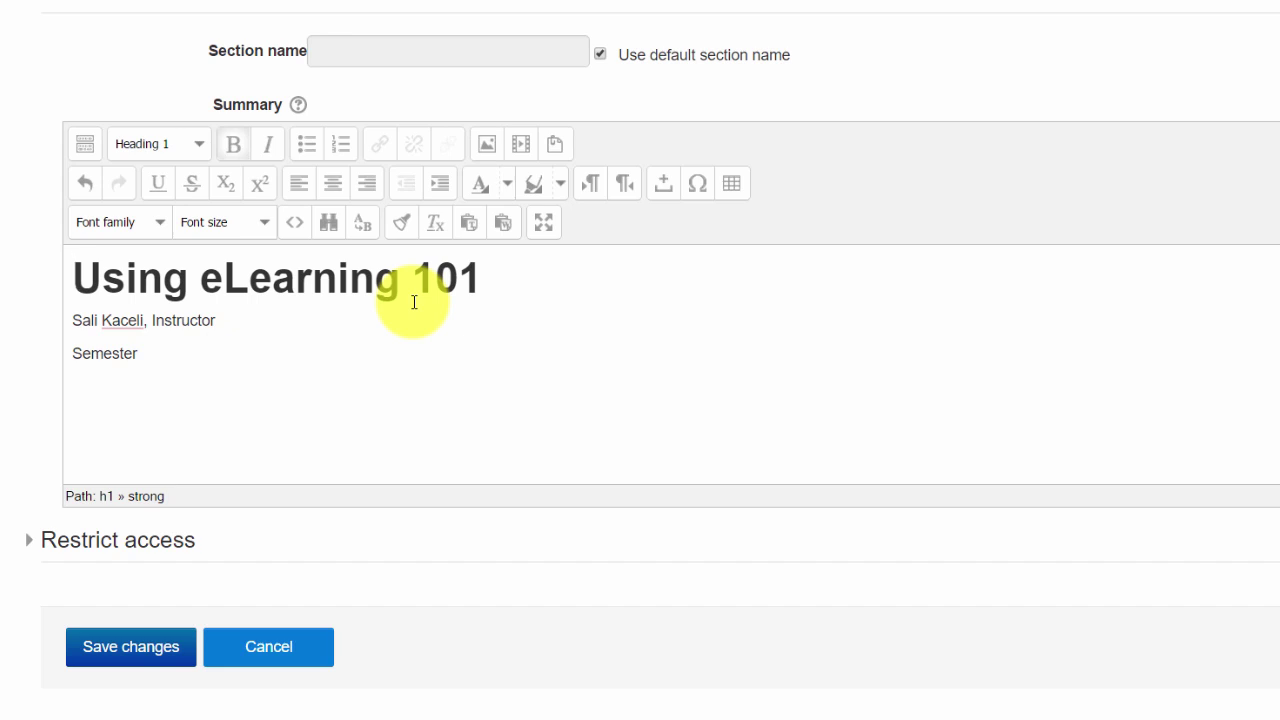
{"action": "left_click", "coordinate": [486, 152]}
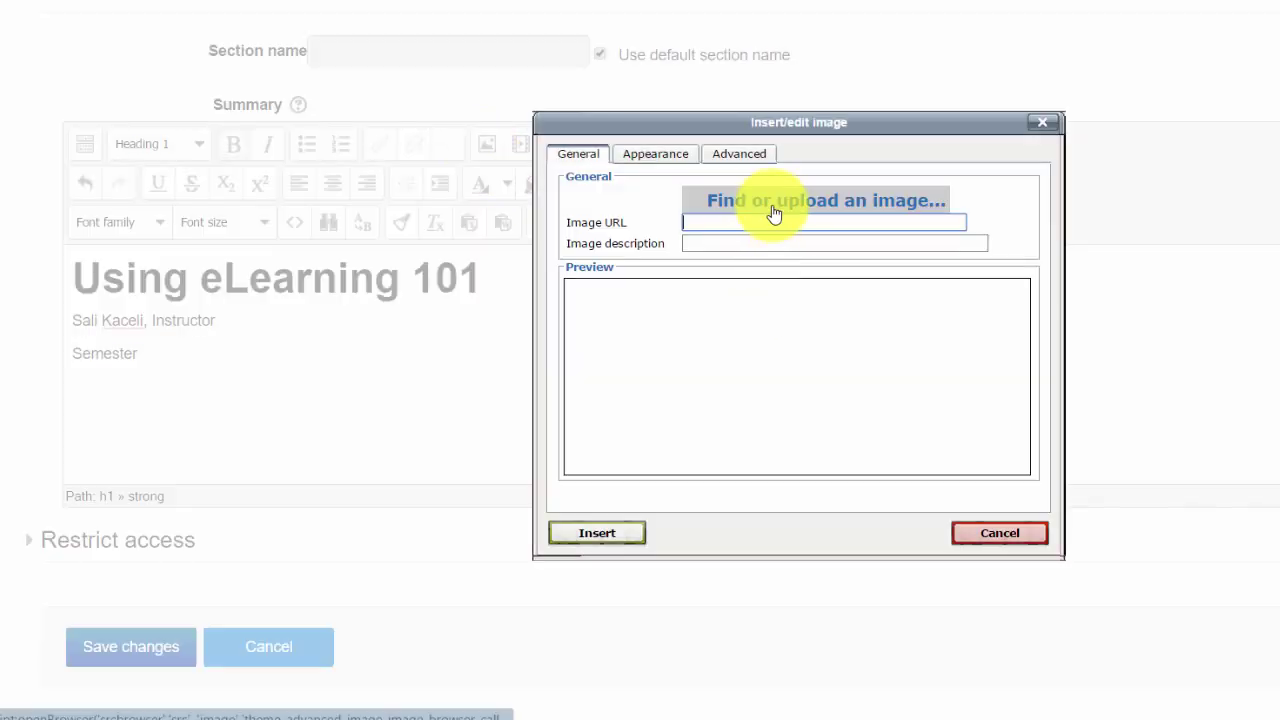
{"action": "left_click", "coordinate": [766, 208]}
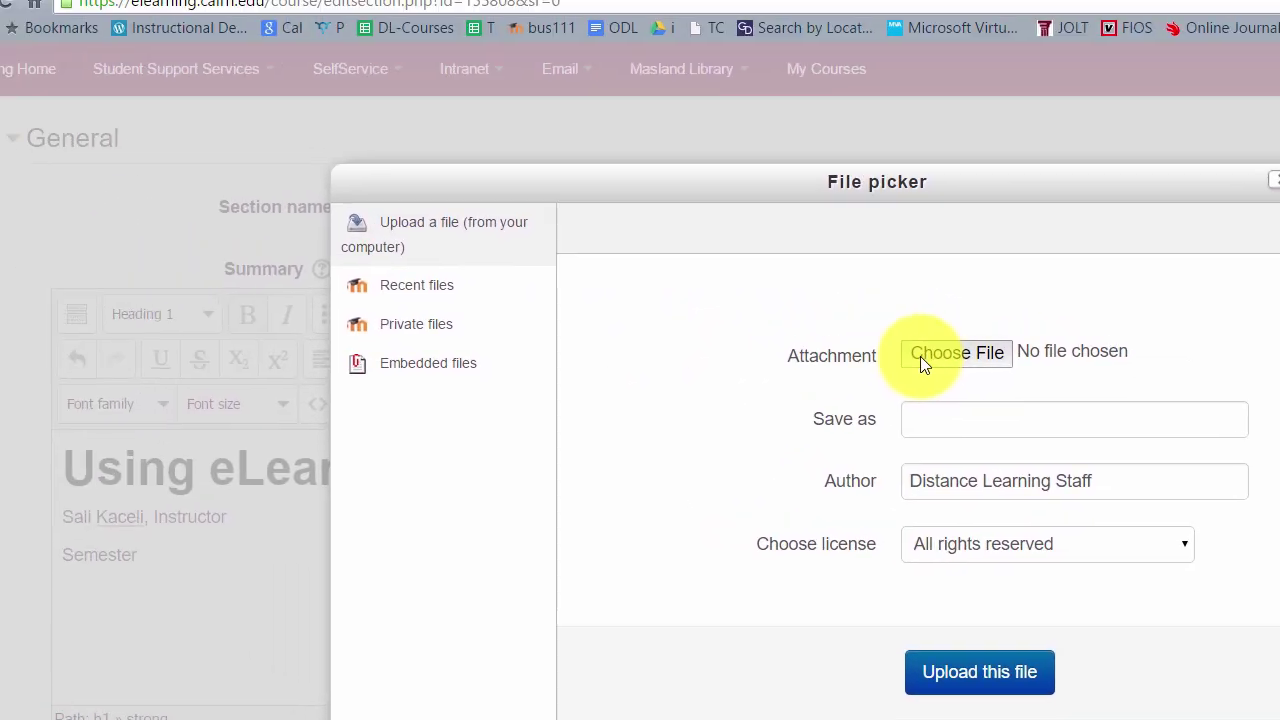
{"action": "left_click", "coordinate": [752, 208]}
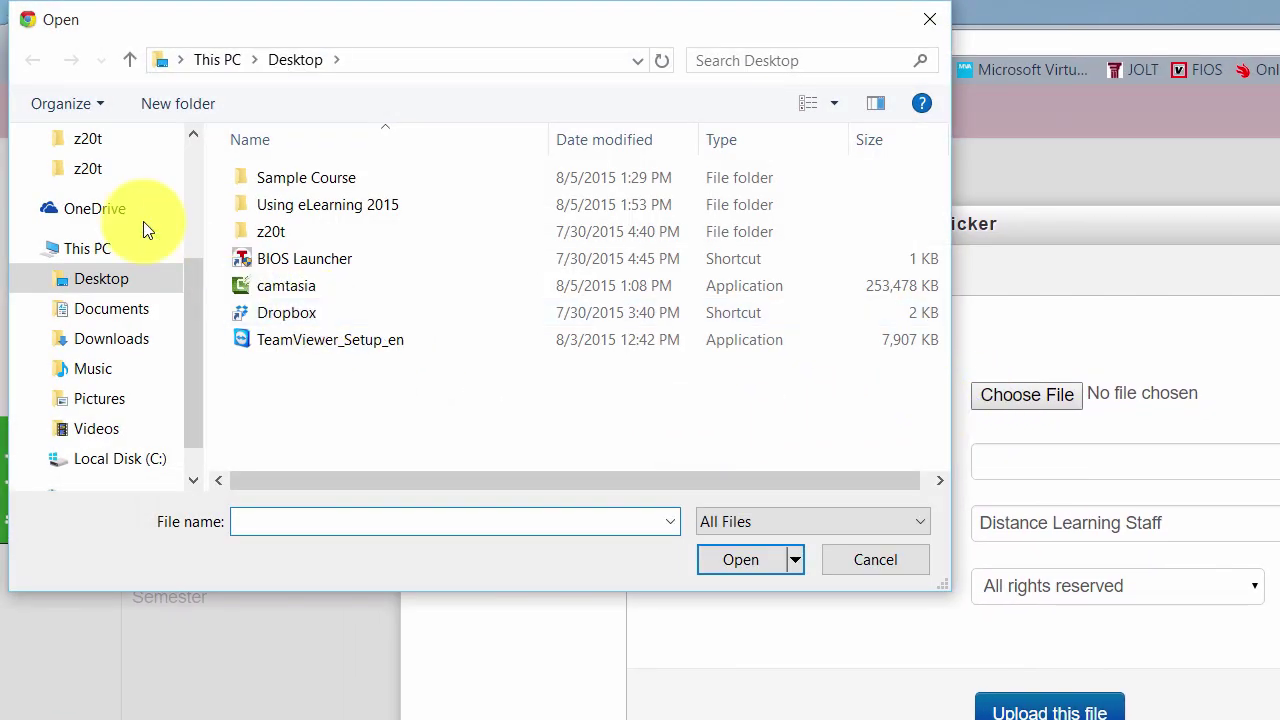
{"action": "left_click_drag", "start_coordinate": [193, 303], "coordinate": [195, 178]}
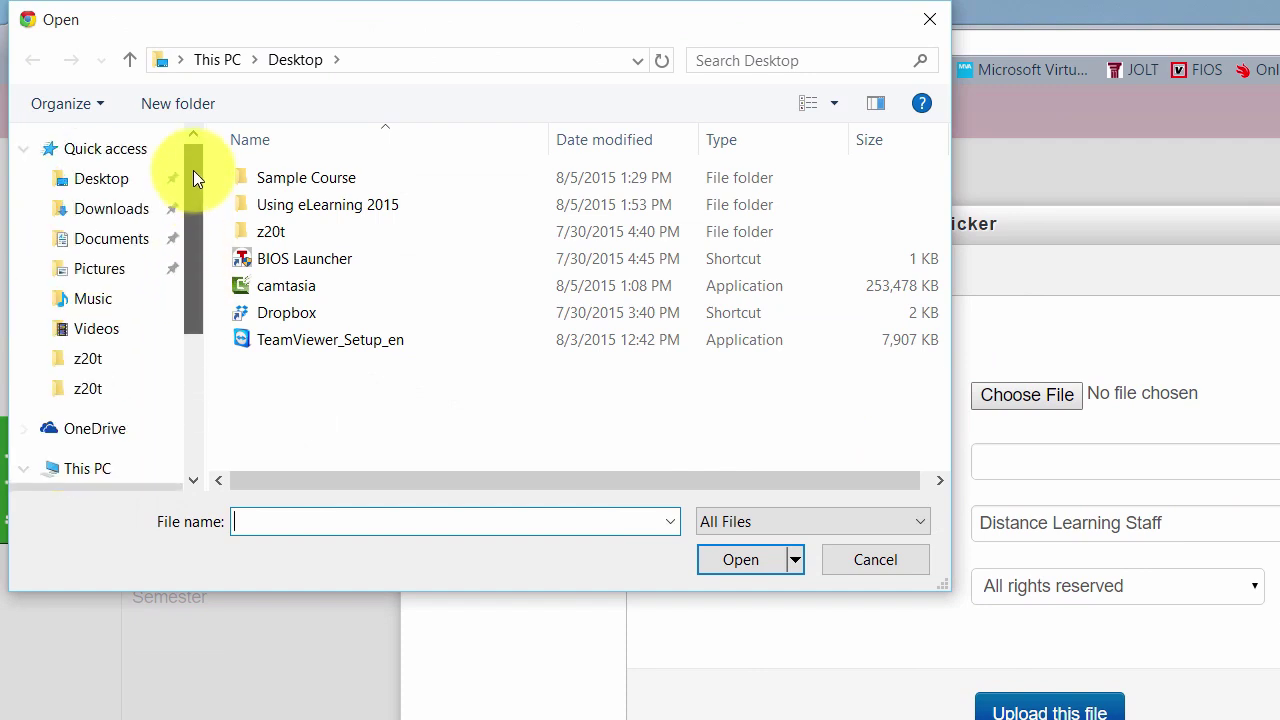
{"action": "left_click", "coordinate": [103, 184]}
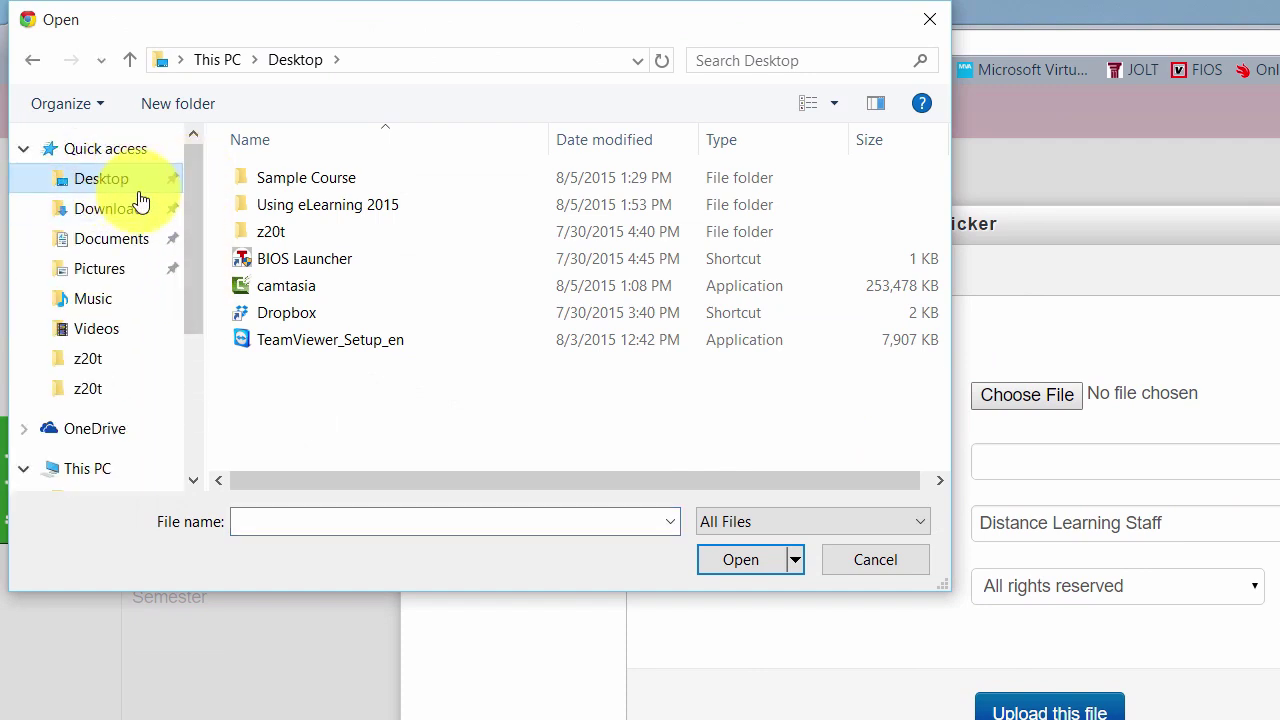
{"action": "double_click", "coordinate": [283, 178]}
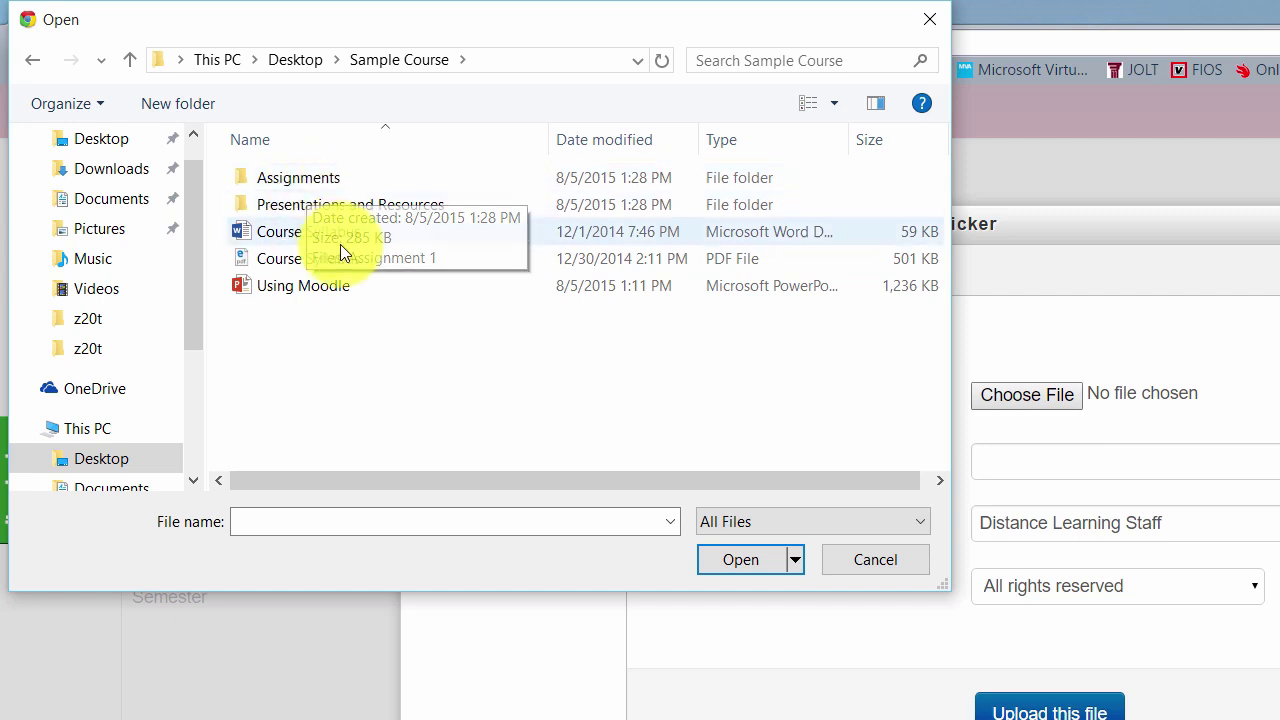
{"action": "left_click", "coordinate": [306, 200]}
{"action": "double_click", "coordinate": [306, 204]}
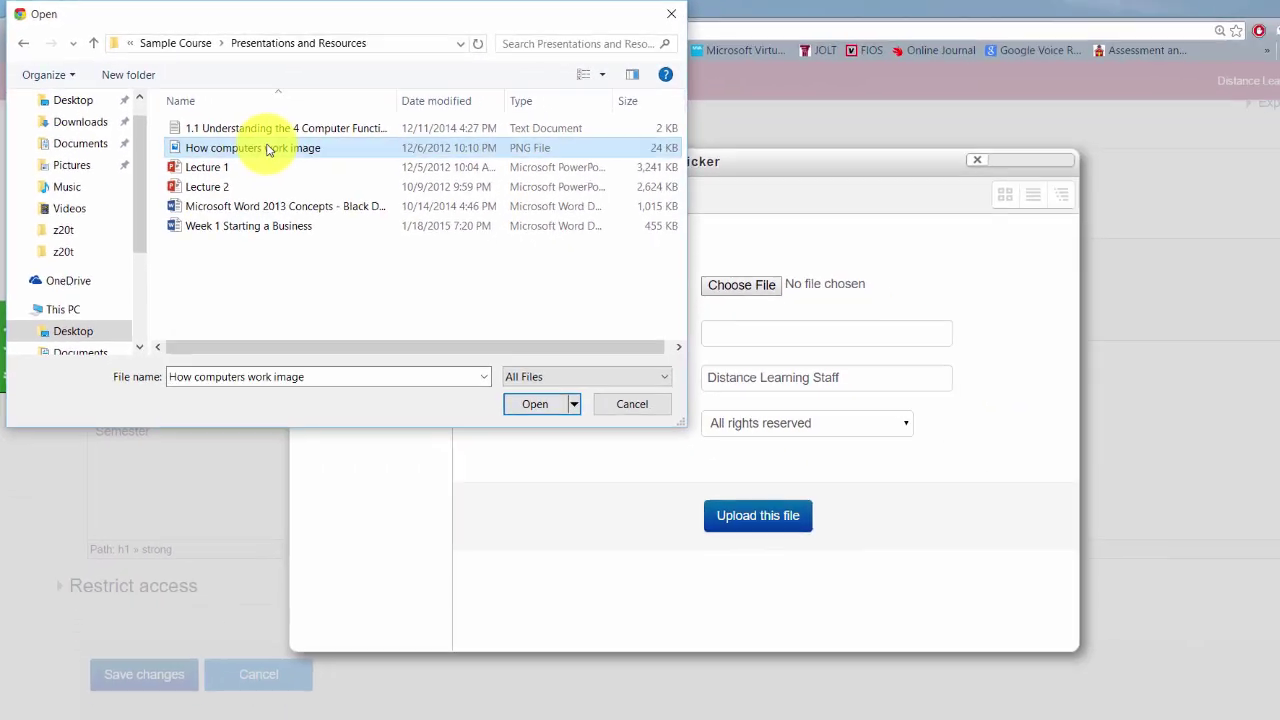
{"action": "double_click", "coordinate": [330, 204]}
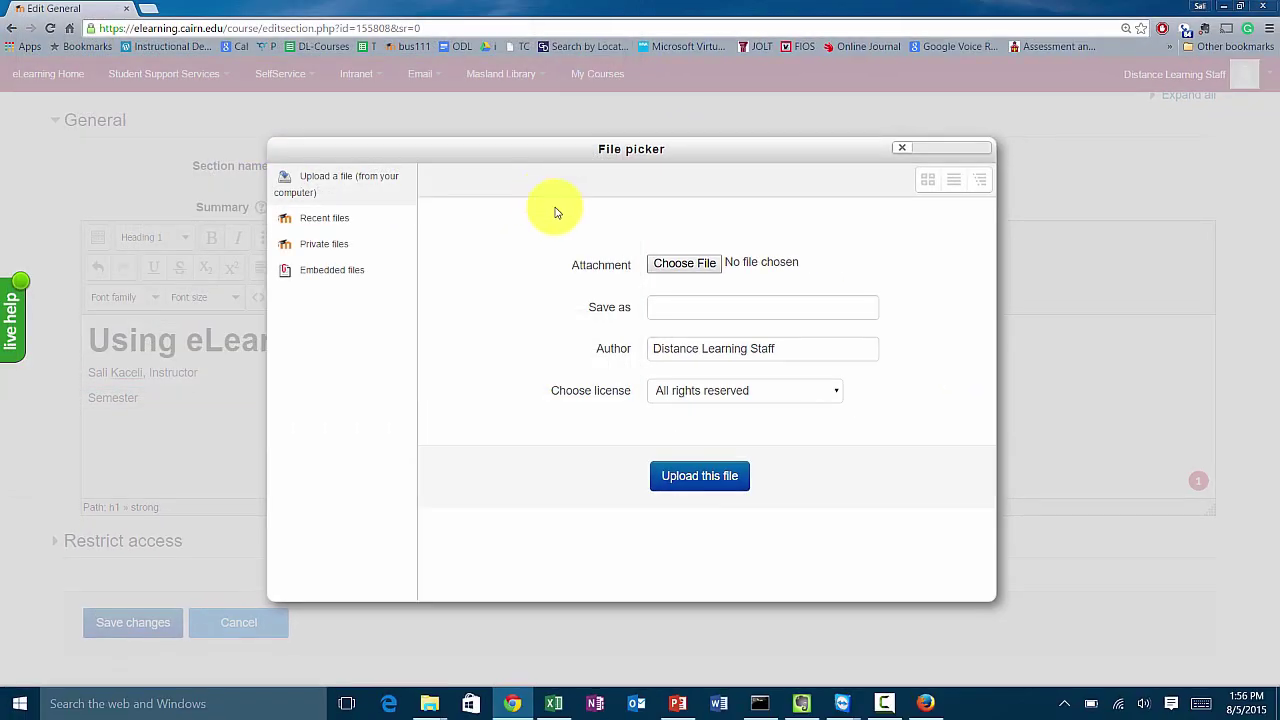
{"action": "left_click", "coordinate": [707, 484]}
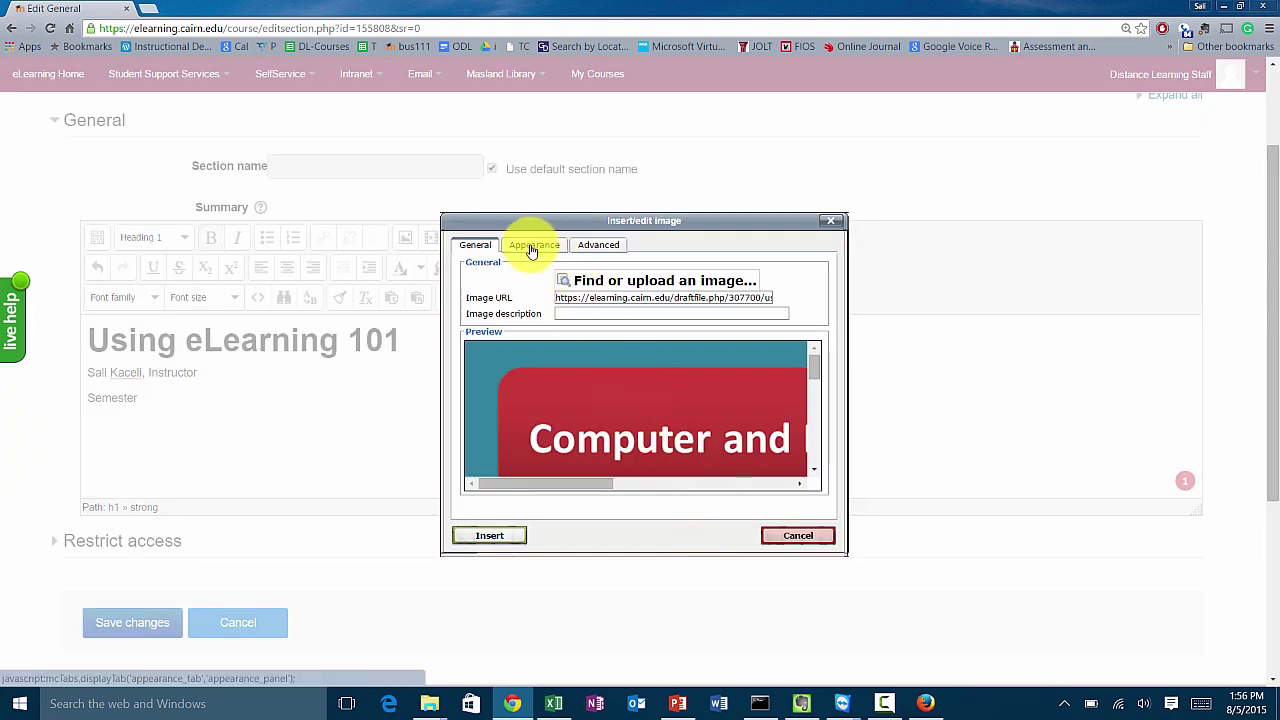
Set the image width to 300 px with proportions constrained and insert it without an image description
{"action": "left_click", "coordinate": [536, 249]}
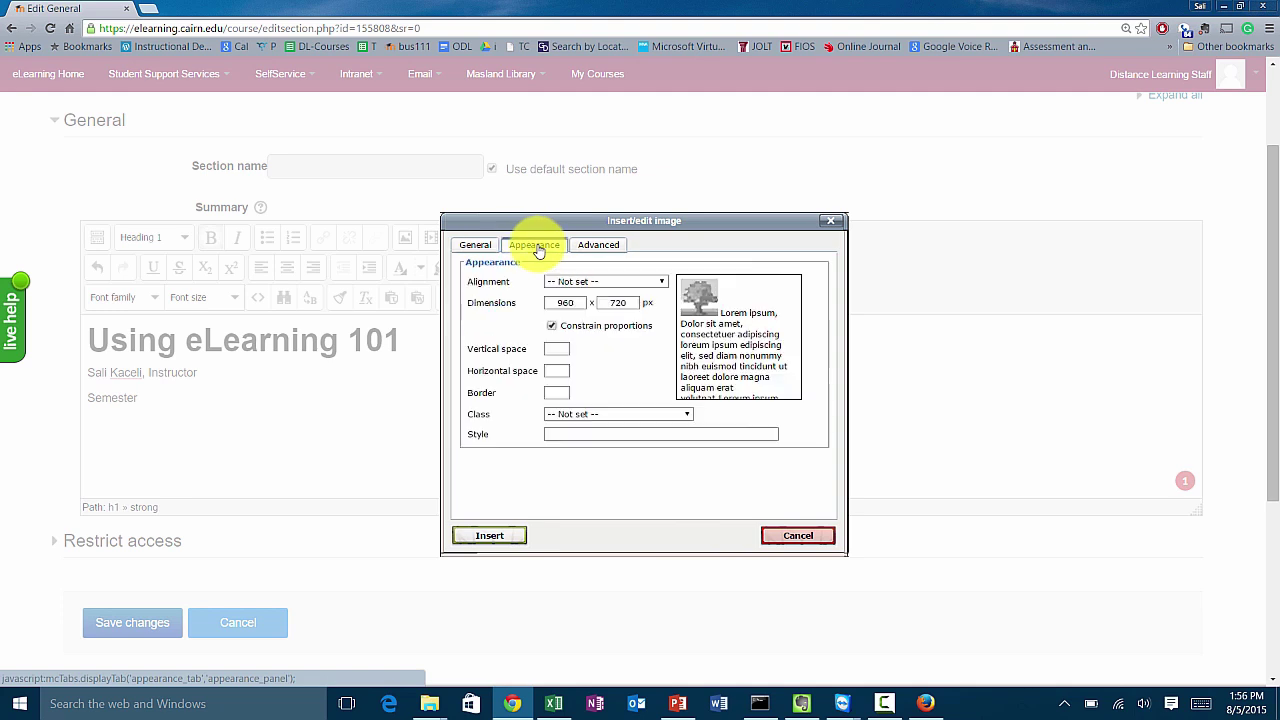
{"action": "left_click_drag", "start_coordinate": [578, 303], "coordinate": [547, 304]}
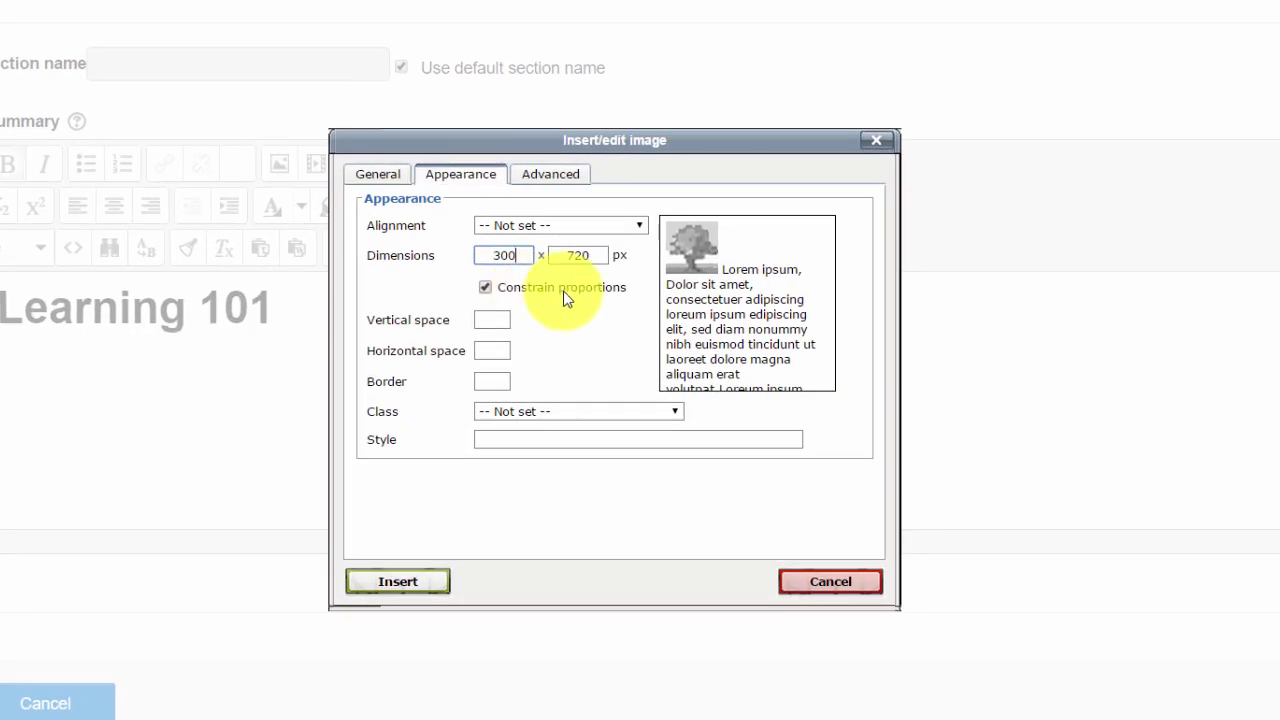
{"action": "left_click", "coordinate": [591, 354]}
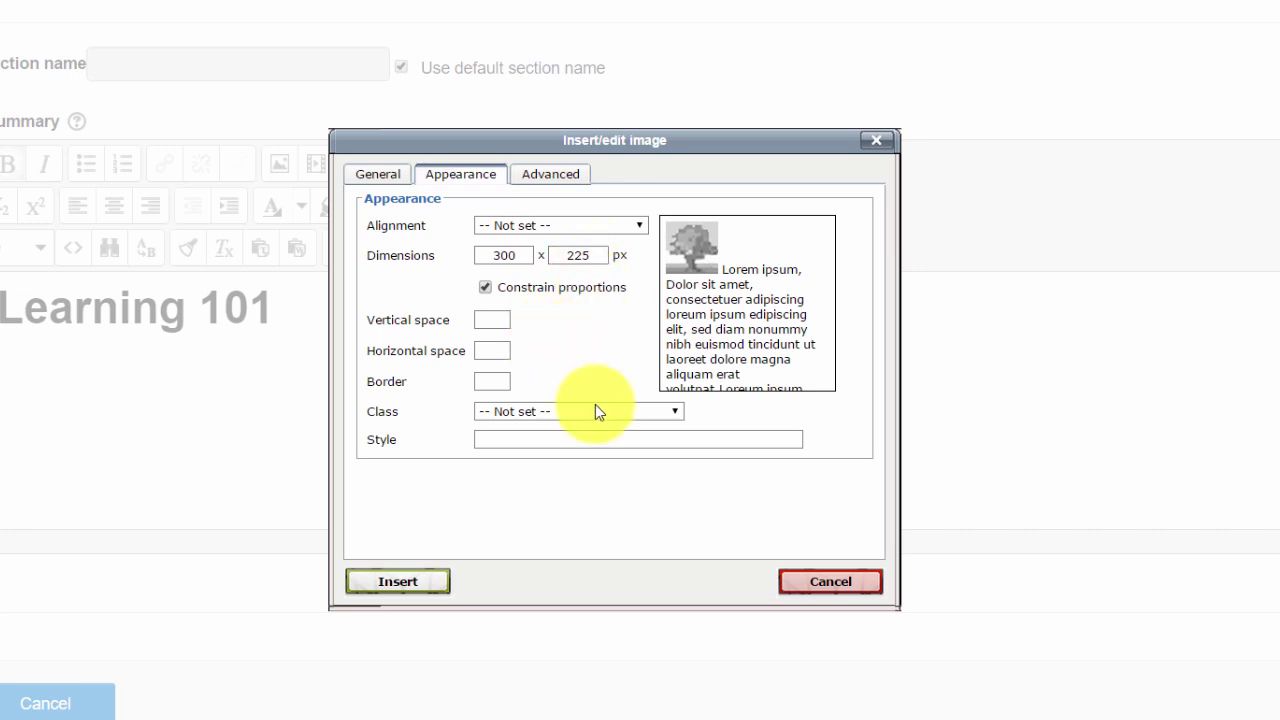
{"action": "left_click", "coordinate": [405, 592]}
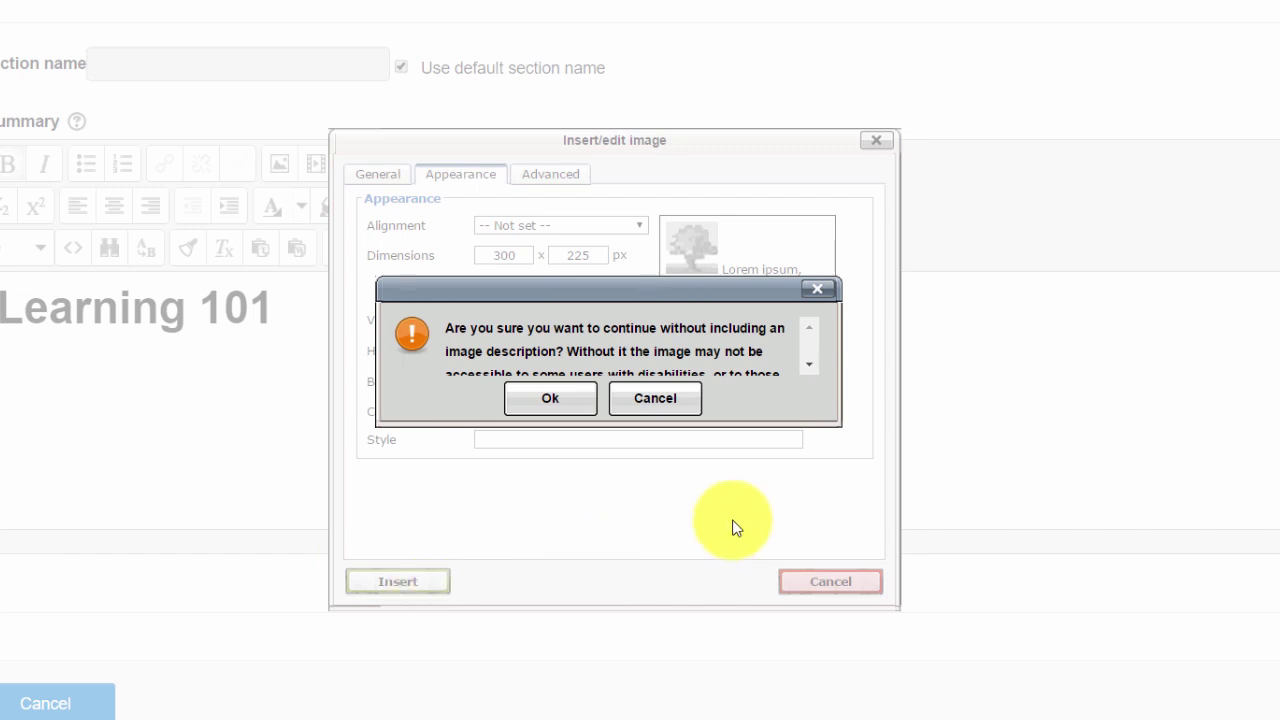
{"action": "left_click", "coordinate": [537, 412]}
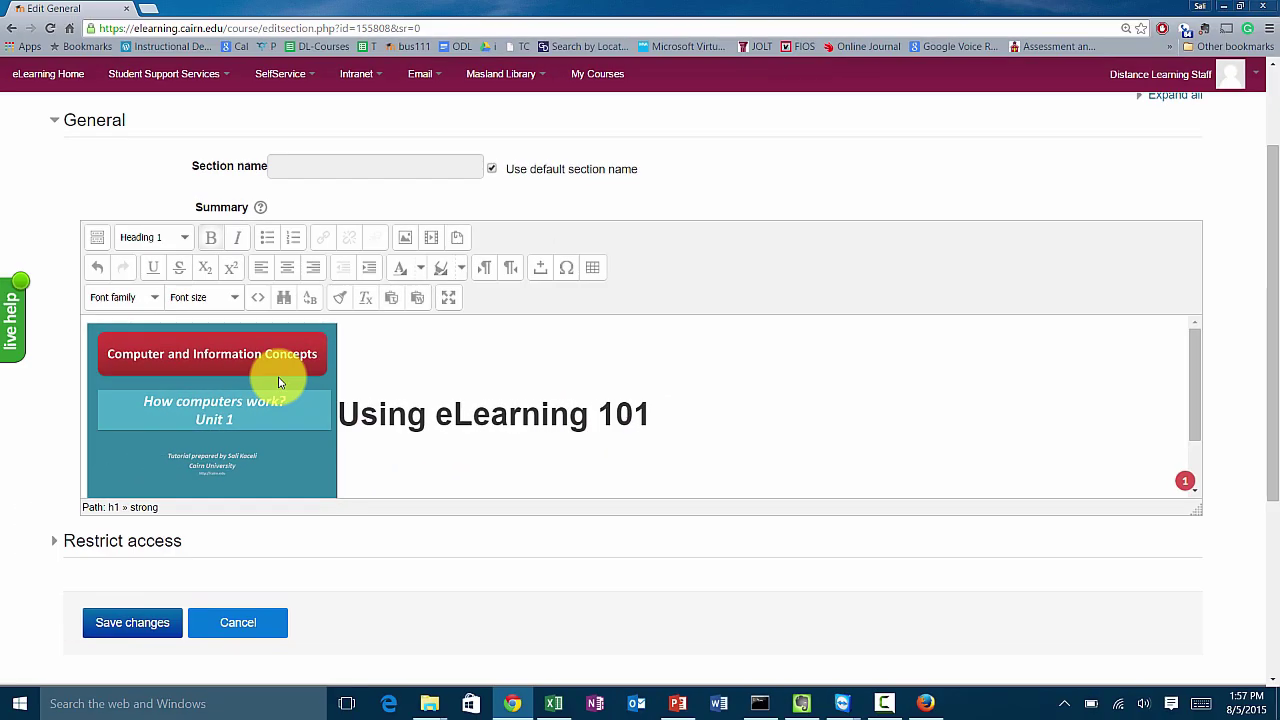
Set the inserted image's alignment to Right and save the general section's summary
{"action": "left_click", "coordinate": [278, 382]}
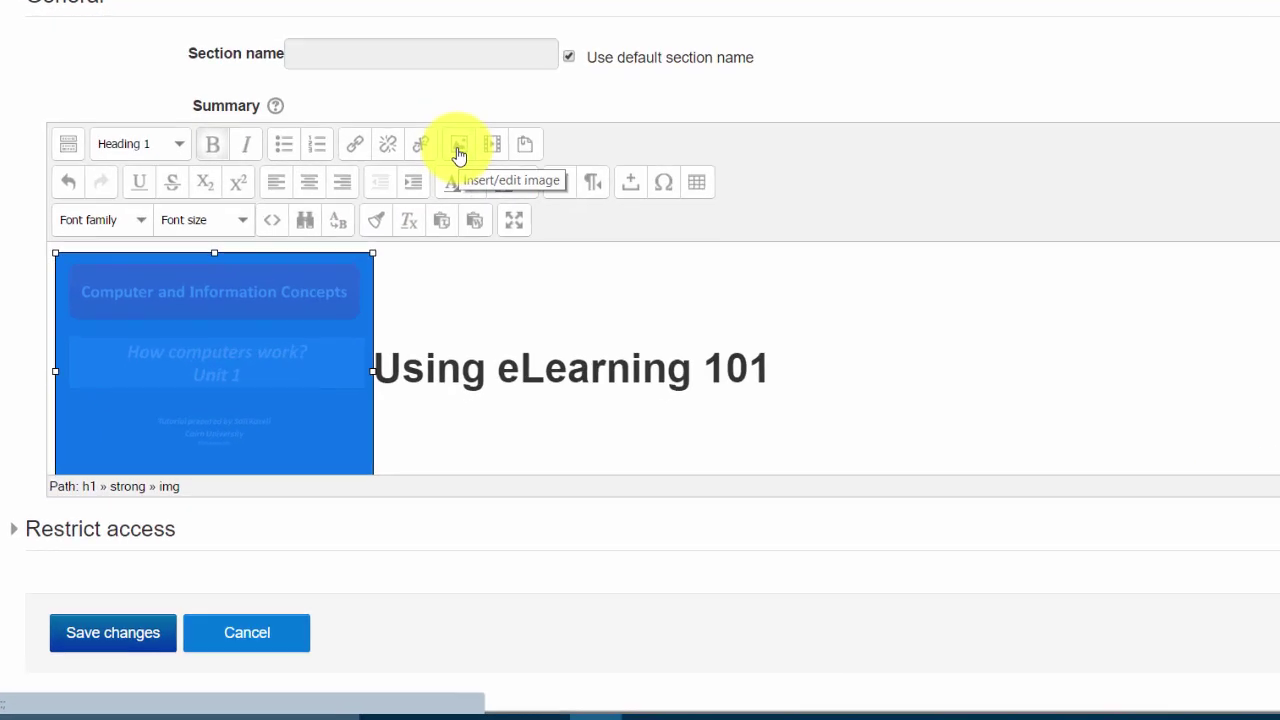
{"action": "left_click", "coordinate": [459, 150]}
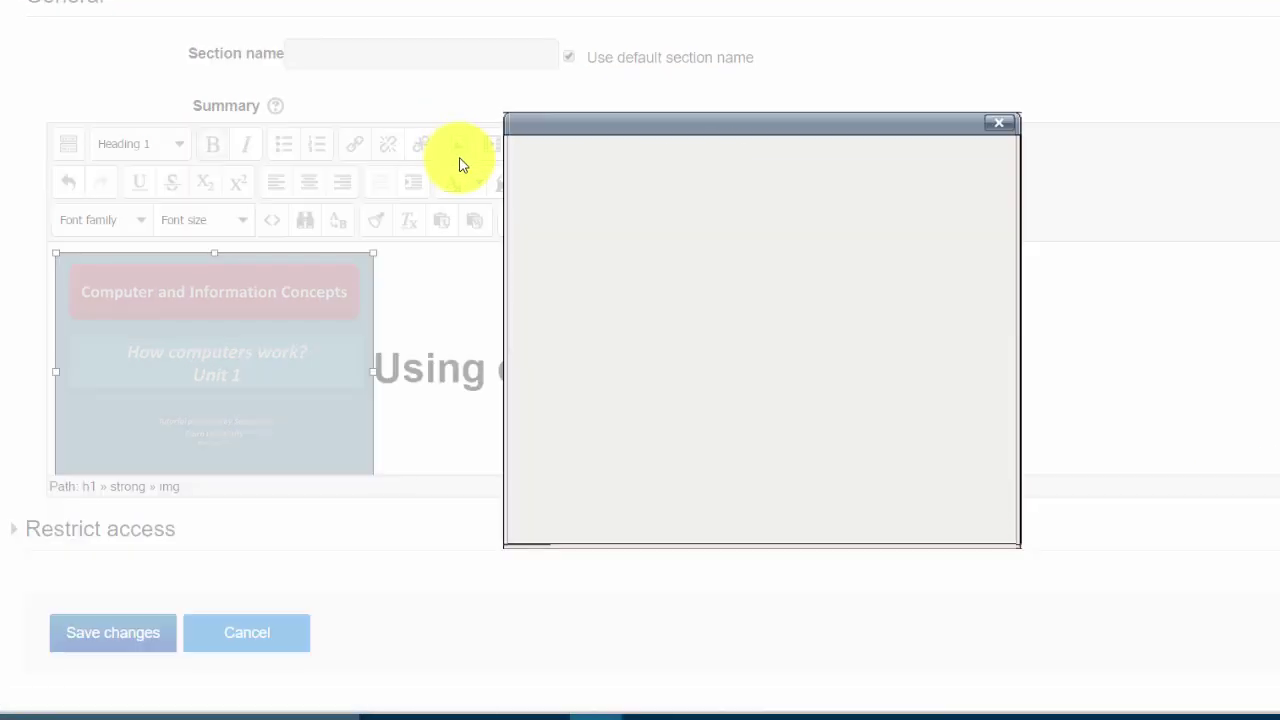
{"action": "left_click", "coordinate": [623, 156]}
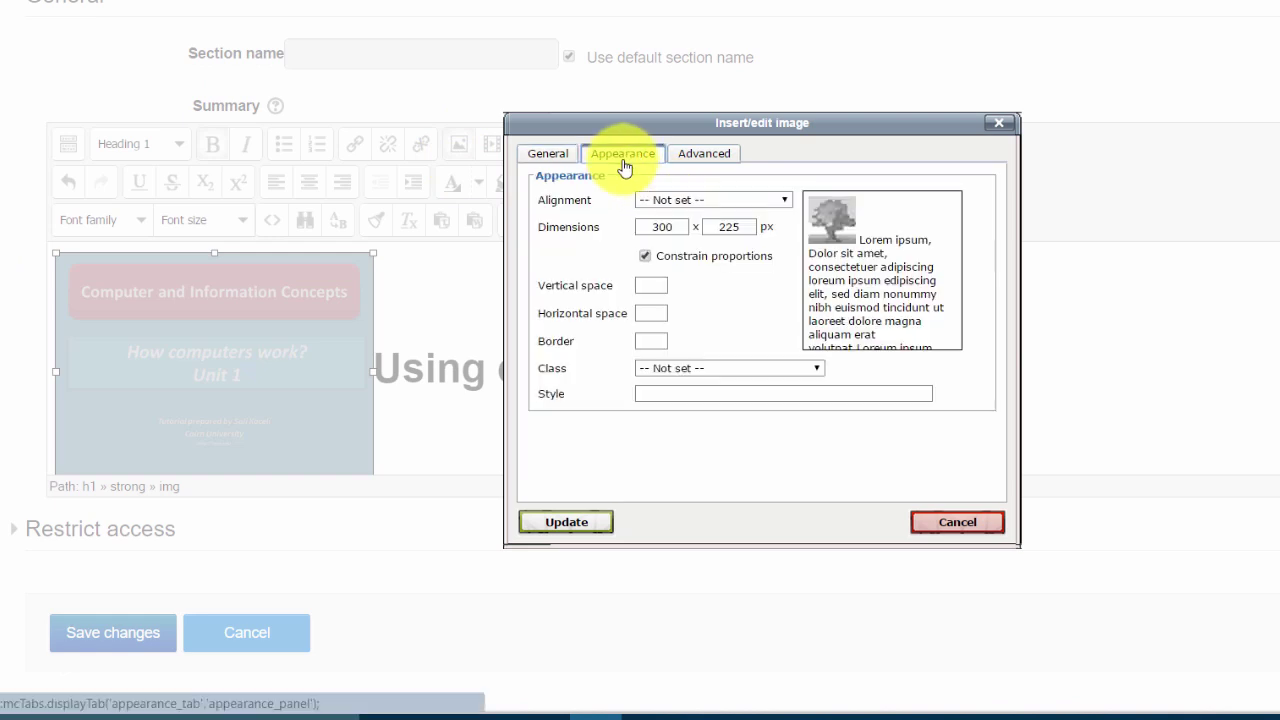
{"action": "left_click", "coordinate": [735, 199]}
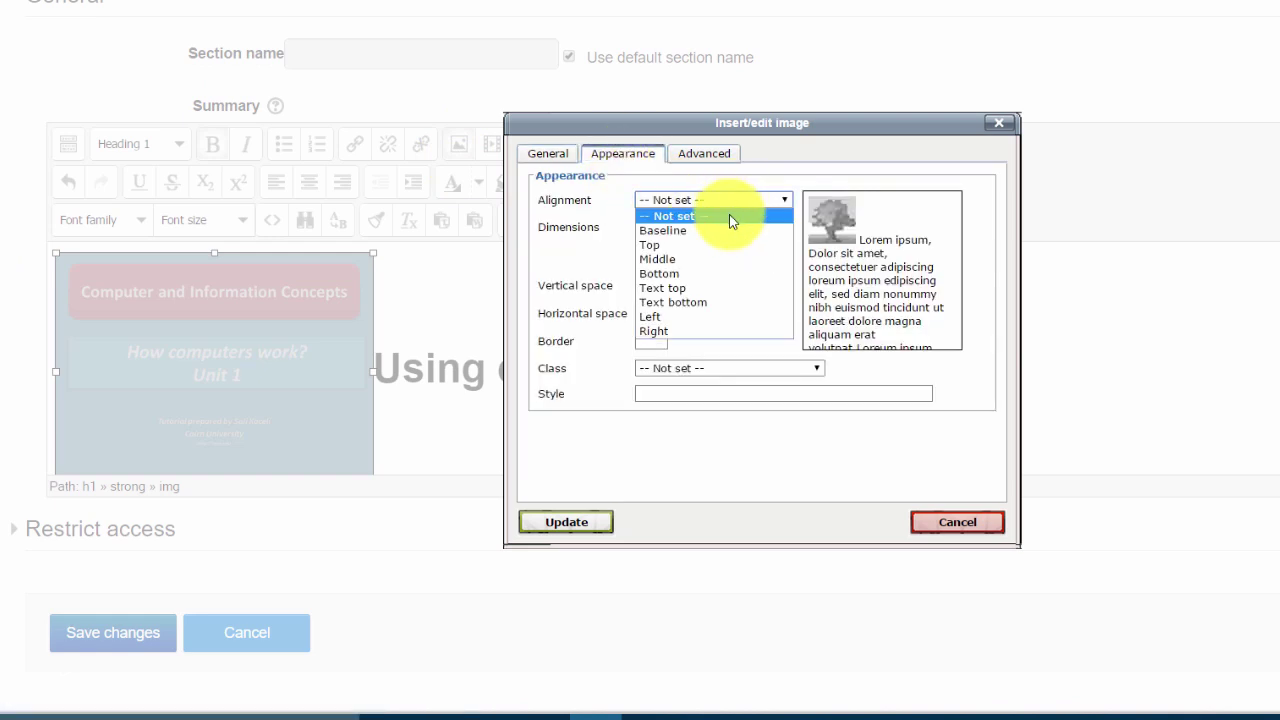
{"action": "left_click", "coordinate": [669, 327]}
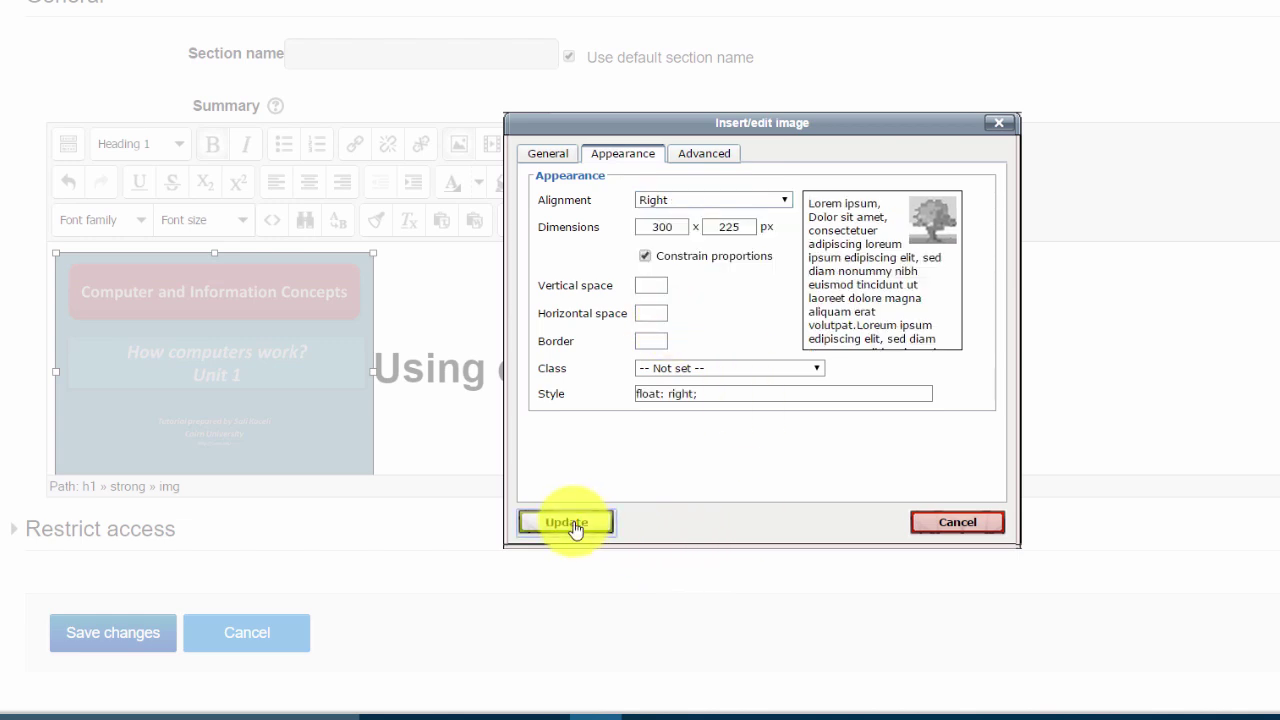
{"action": "left_click", "coordinate": [574, 525]}
{"action": "left_click", "coordinate": [706, 363]}
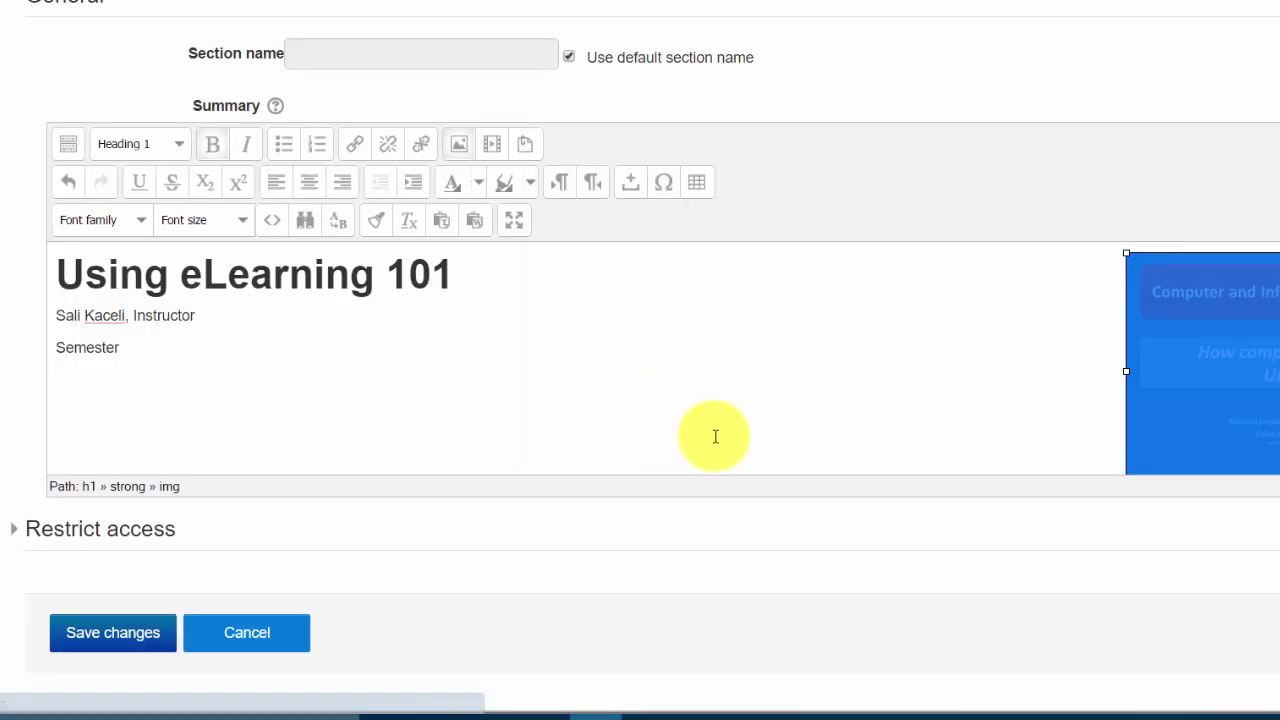
{"action": "left_click", "coordinate": [93, 649]}
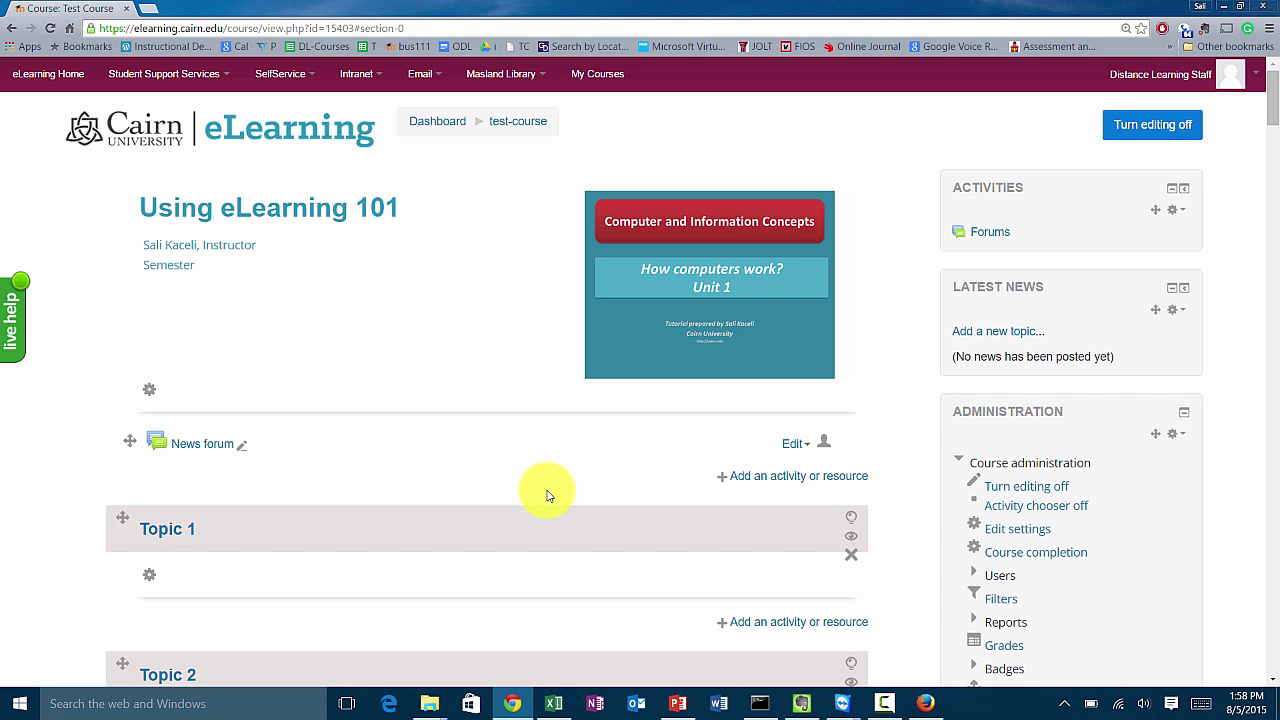
Switch to the Sample Course folder in File Explorer and check its path and course files
{"action": "mouse_move", "coordinate": [440, 712]}
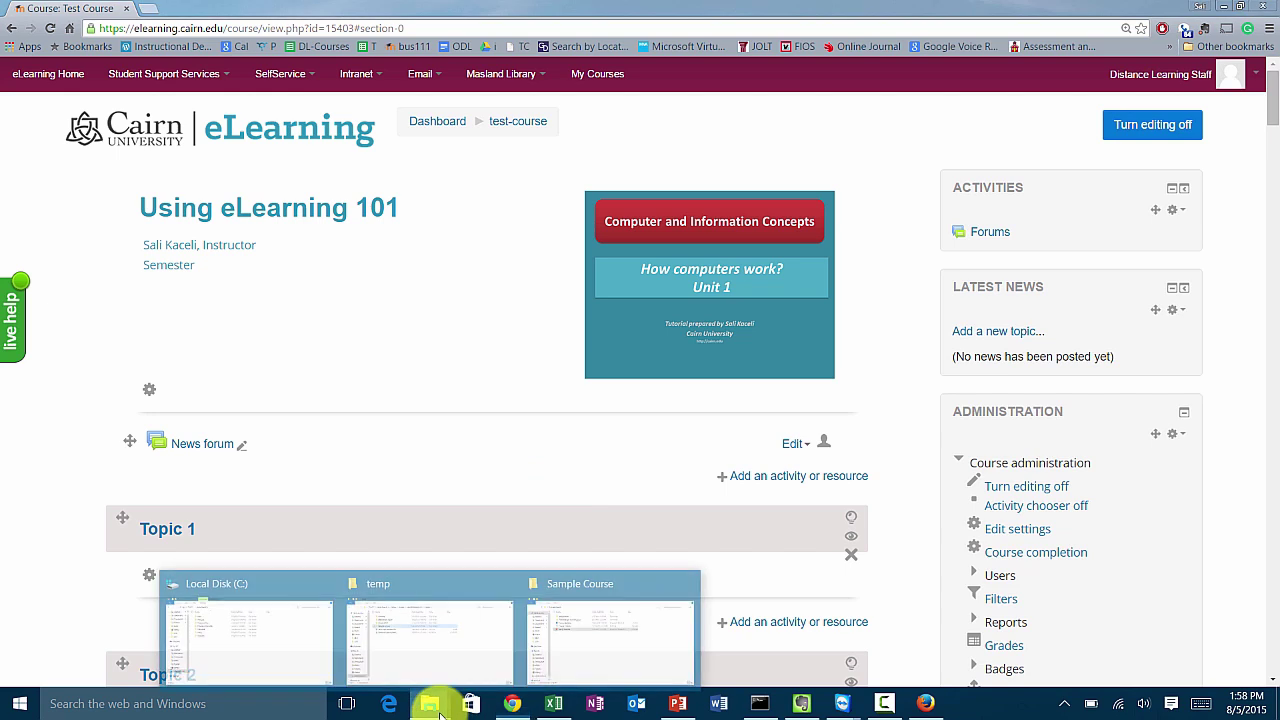
{"action": "left_click", "coordinate": [580, 638]}
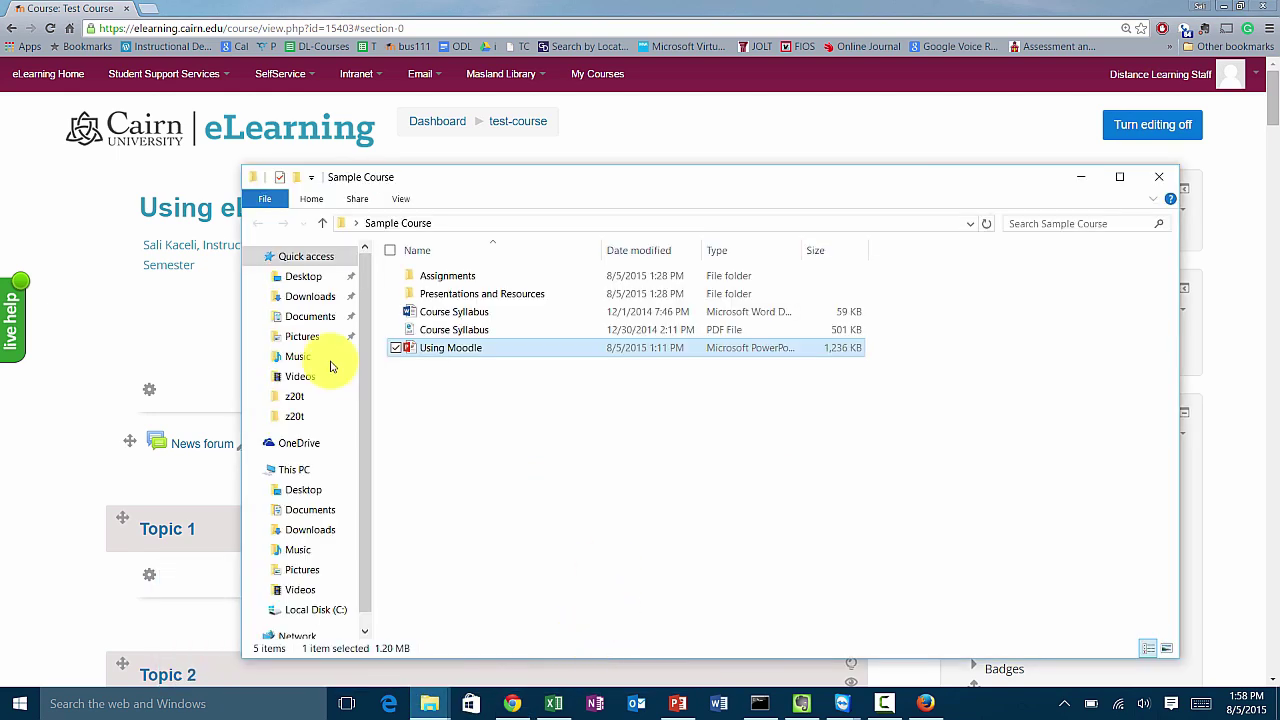
{"action": "left_click", "coordinate": [441, 223]}
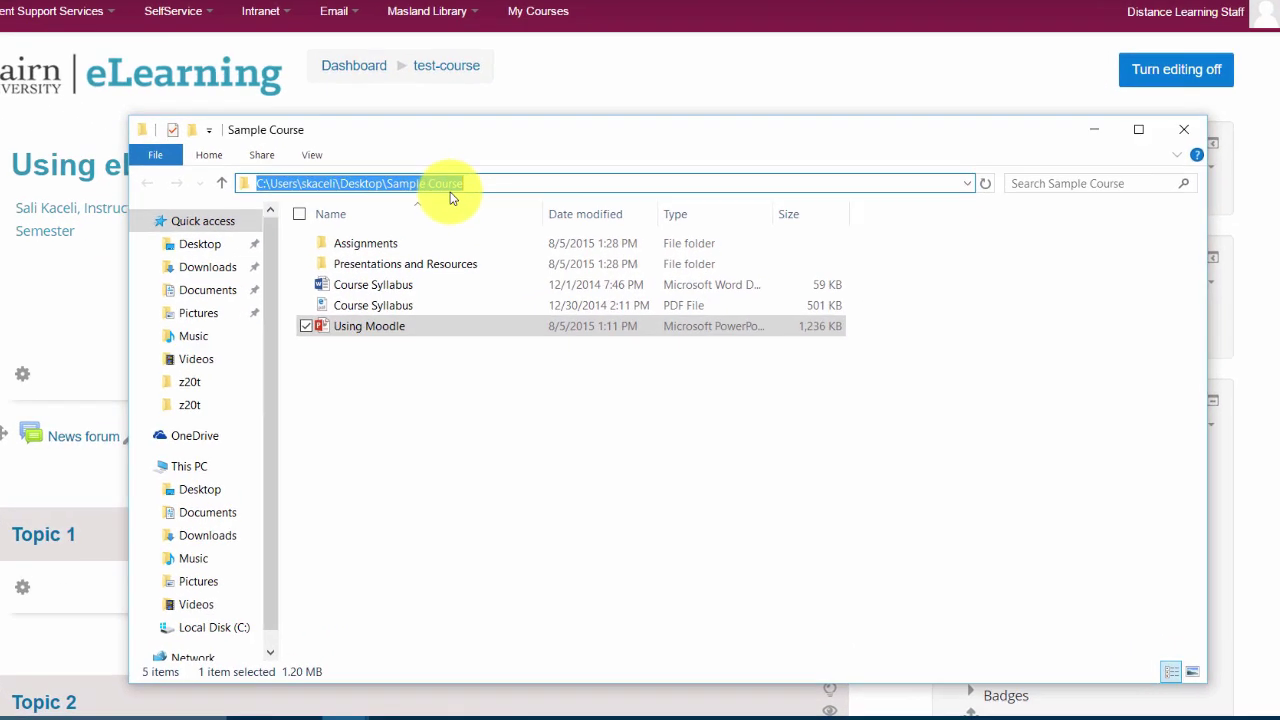
{"action": "left_click", "coordinate": [495, 412]}
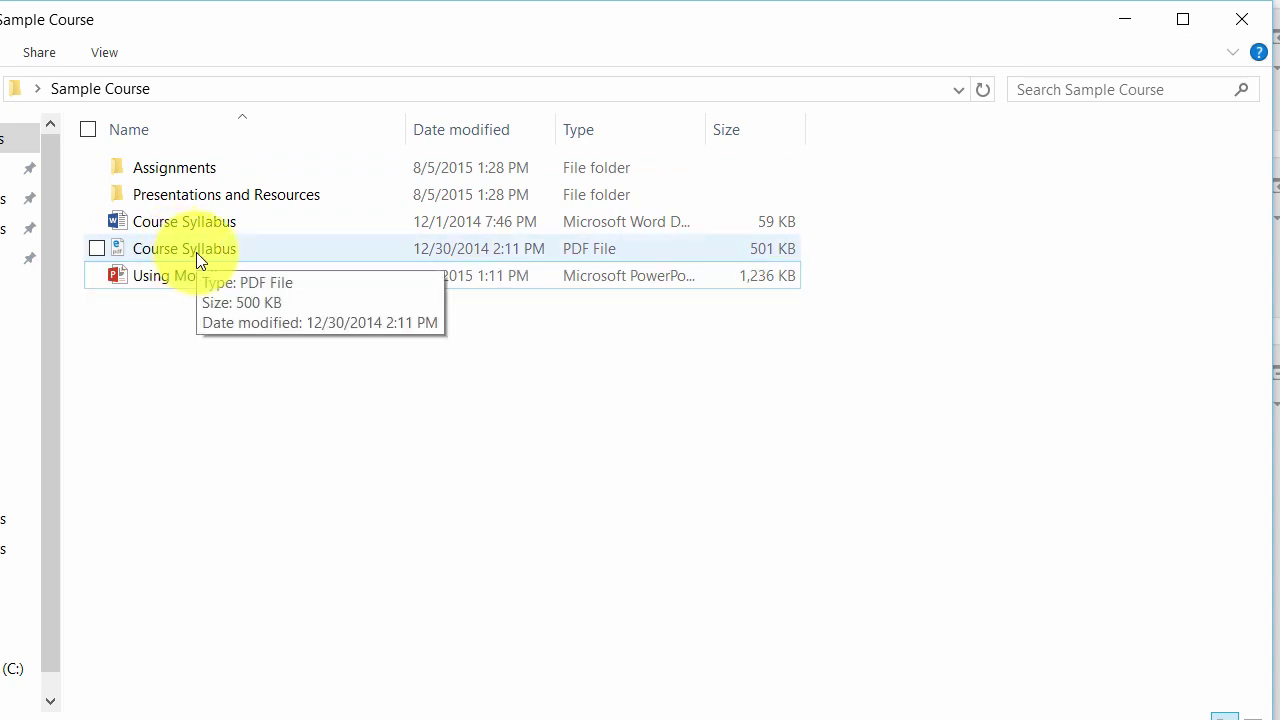
Open the Course Syllabus PDF in Foxit Reader, look through it, and return to the Test Course page in the browser
{"action": "double_click", "coordinate": [196, 252]}
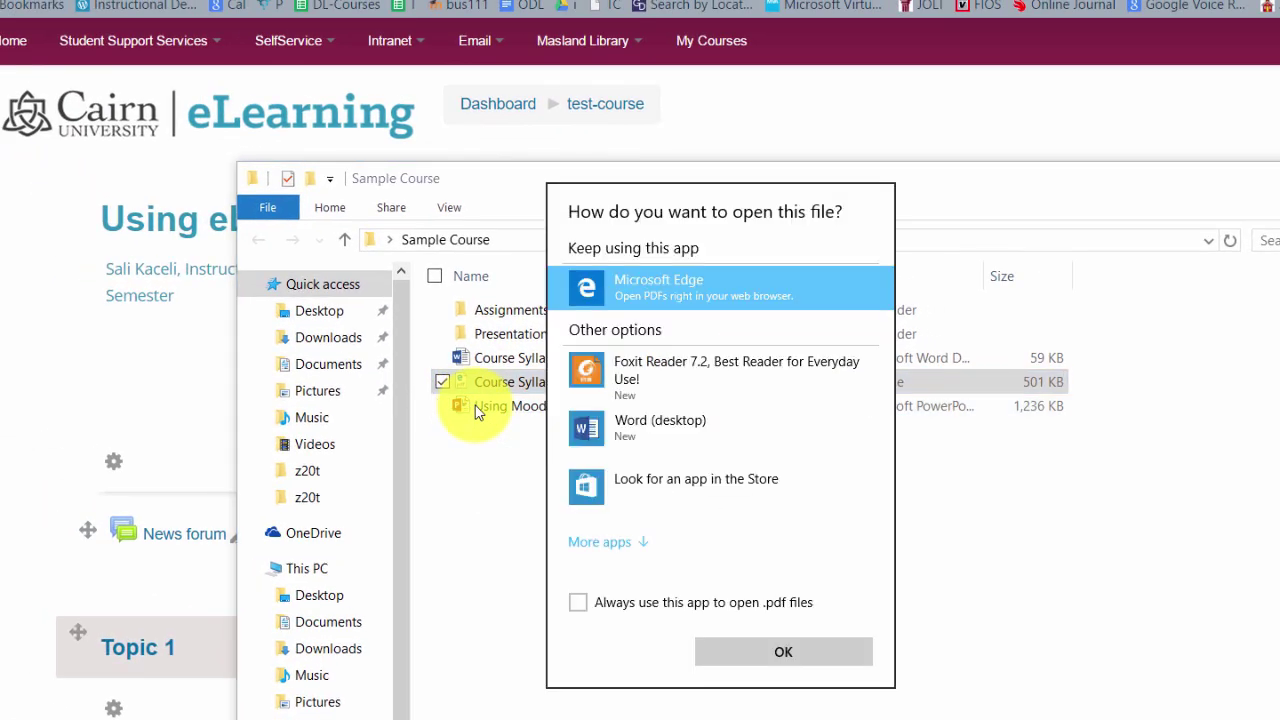
{"action": "left_click", "coordinate": [650, 385]}
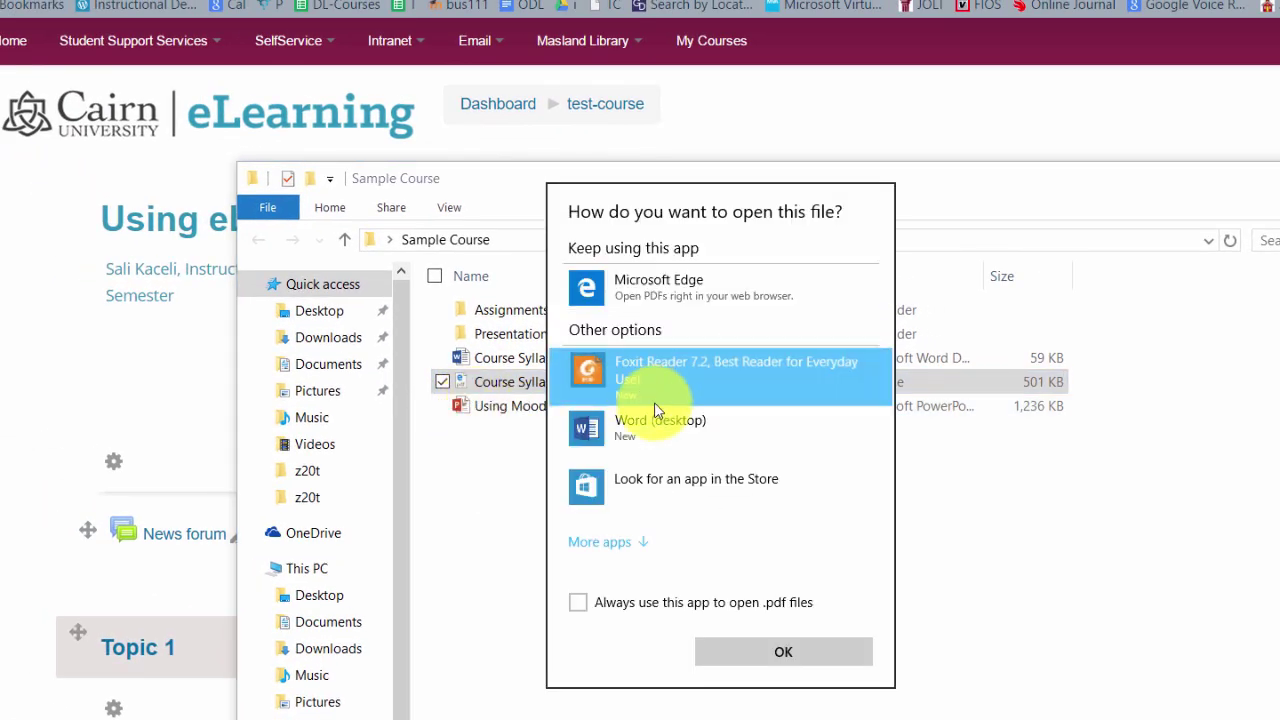
{"action": "left_click", "coordinate": [782, 651]}
{"action": "left_click", "coordinate": [868, 517]}
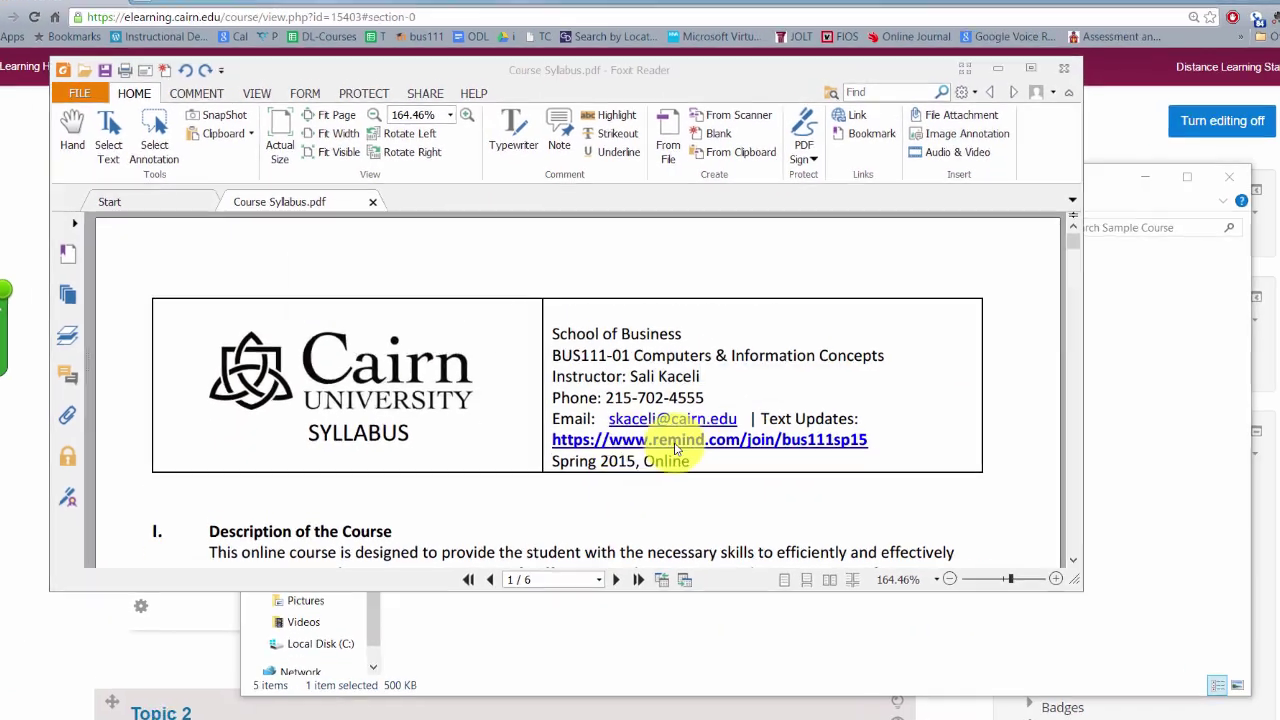
{"action": "scroll", "coordinate": [768, 512], "scroll_direction": "down", "scroll_amount": 3}
{"action": "left_click", "coordinate": [1005, 78]}
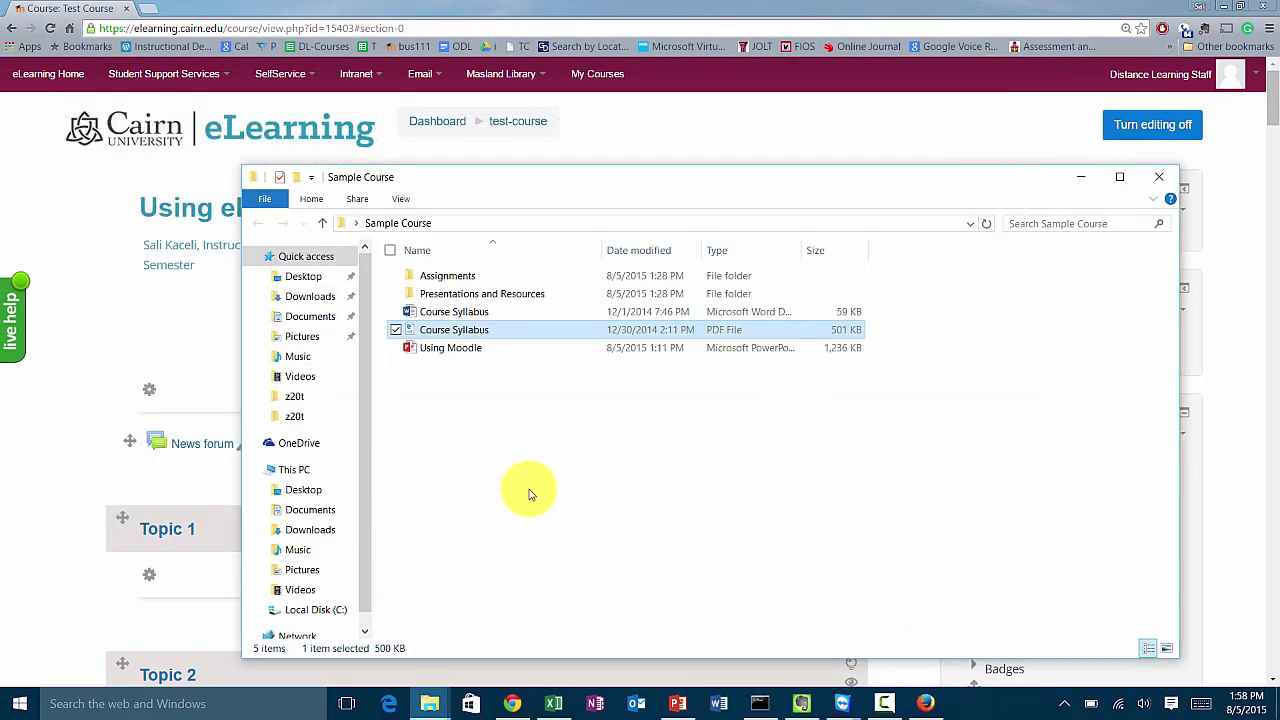
{"action": "left_click", "coordinate": [1085, 178]}
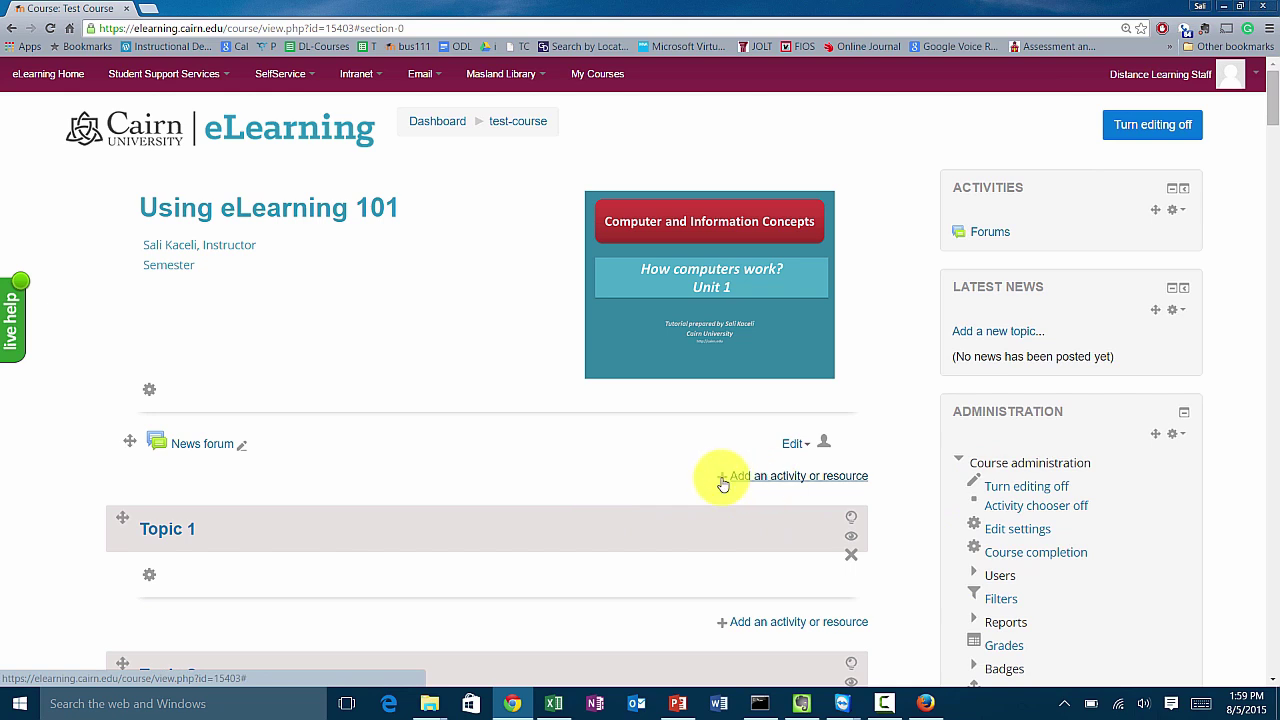
Start adding a File resource to the general section, opening its new file form
{"action": "scroll", "coordinate": [789, 588], "scroll_direction": "down", "scroll_amount": 2}
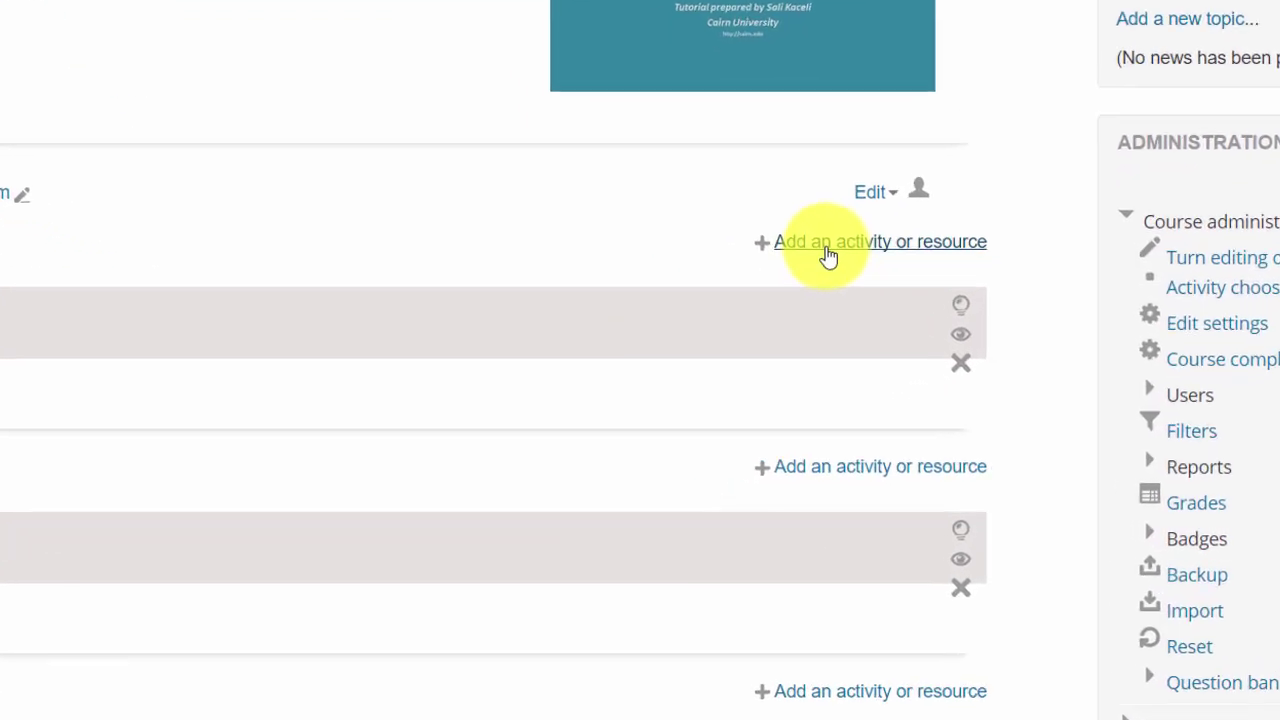
{"action": "left_click", "coordinate": [828, 255]}
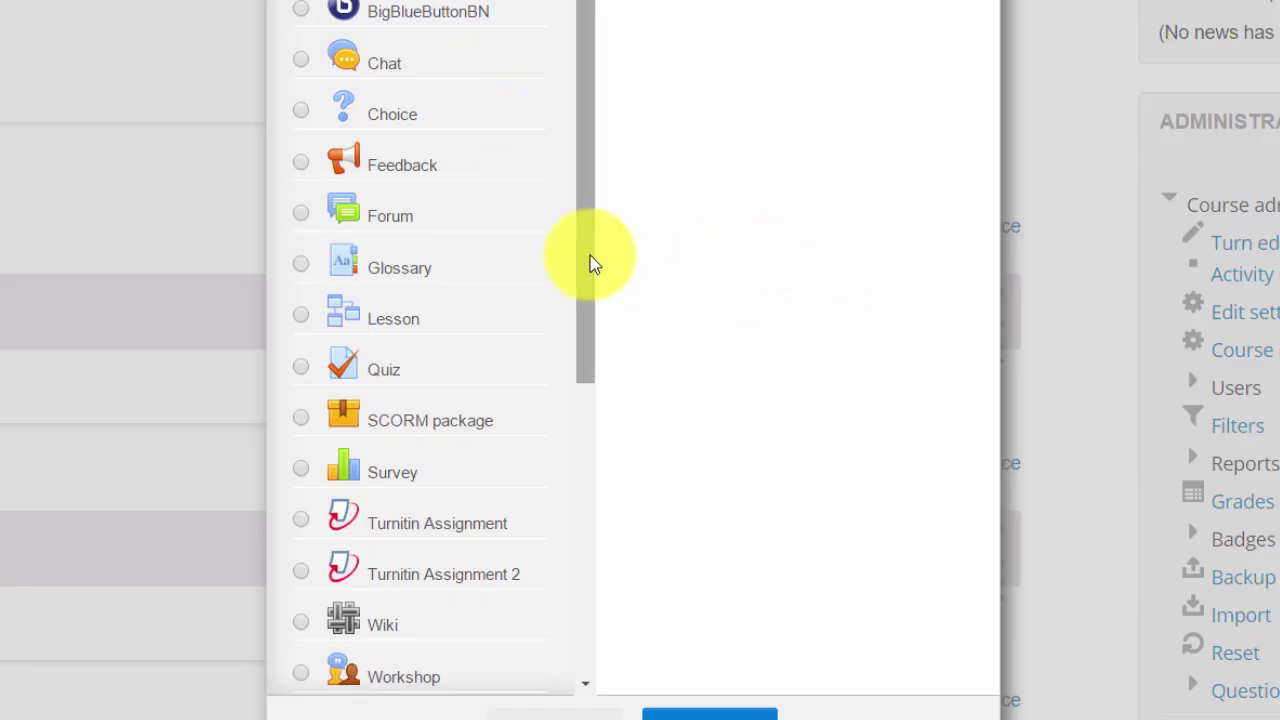
{"action": "left_click_drag", "start_coordinate": [590, 260], "coordinate": [592, 585]}
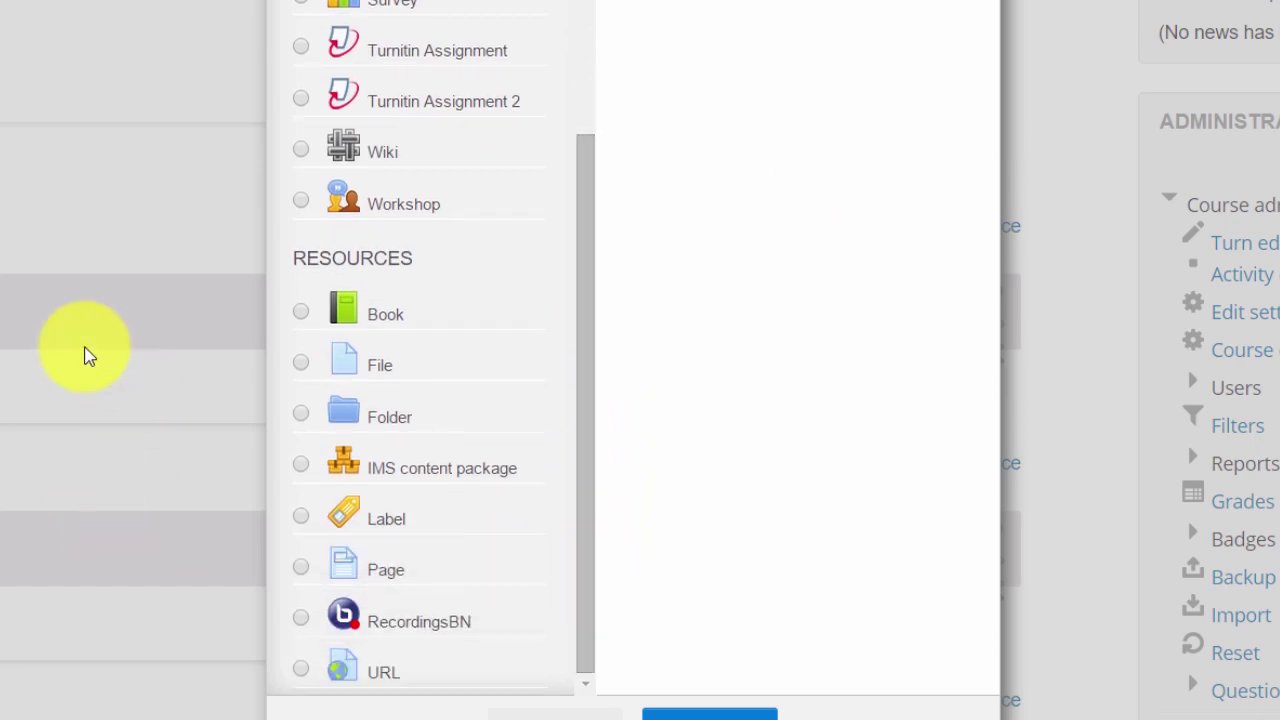
{"action": "left_click", "coordinate": [298, 366]}
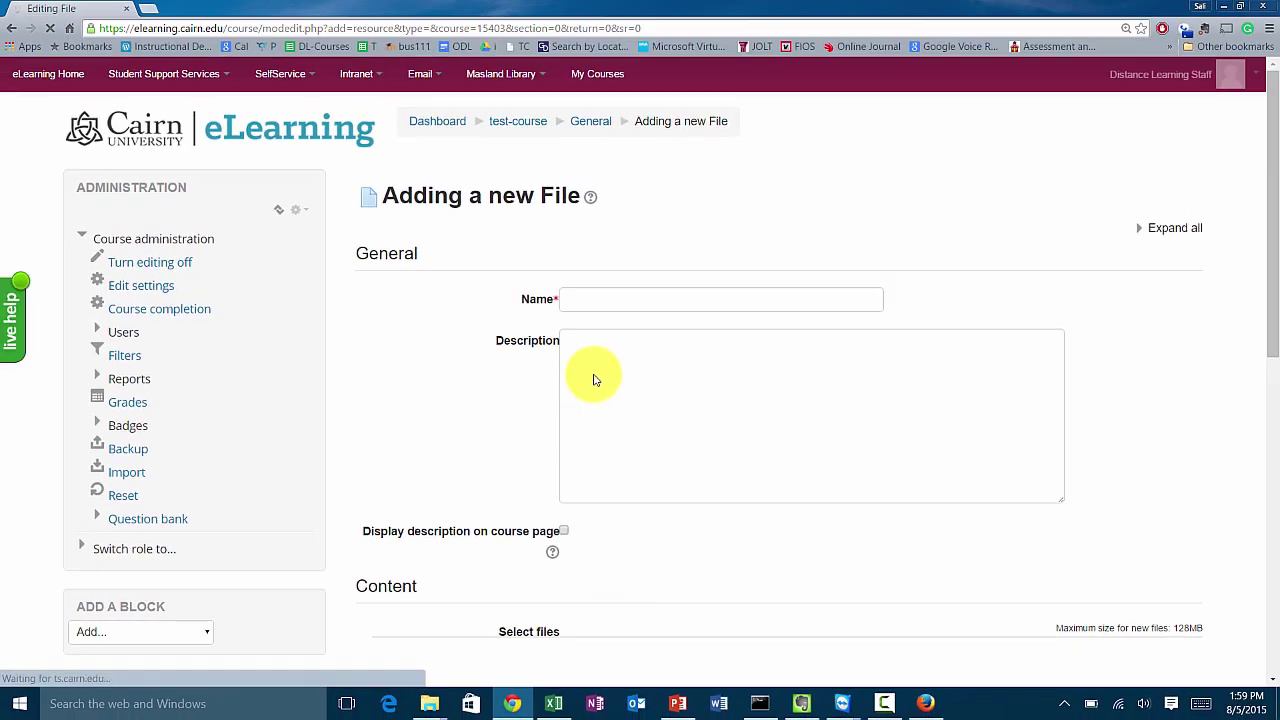
Name the new file resource Course Syllabus and start adding a file to its content
{"action": "left_click", "coordinate": [609, 299]}
{"action": "type", "text": "Course Syllabus"}
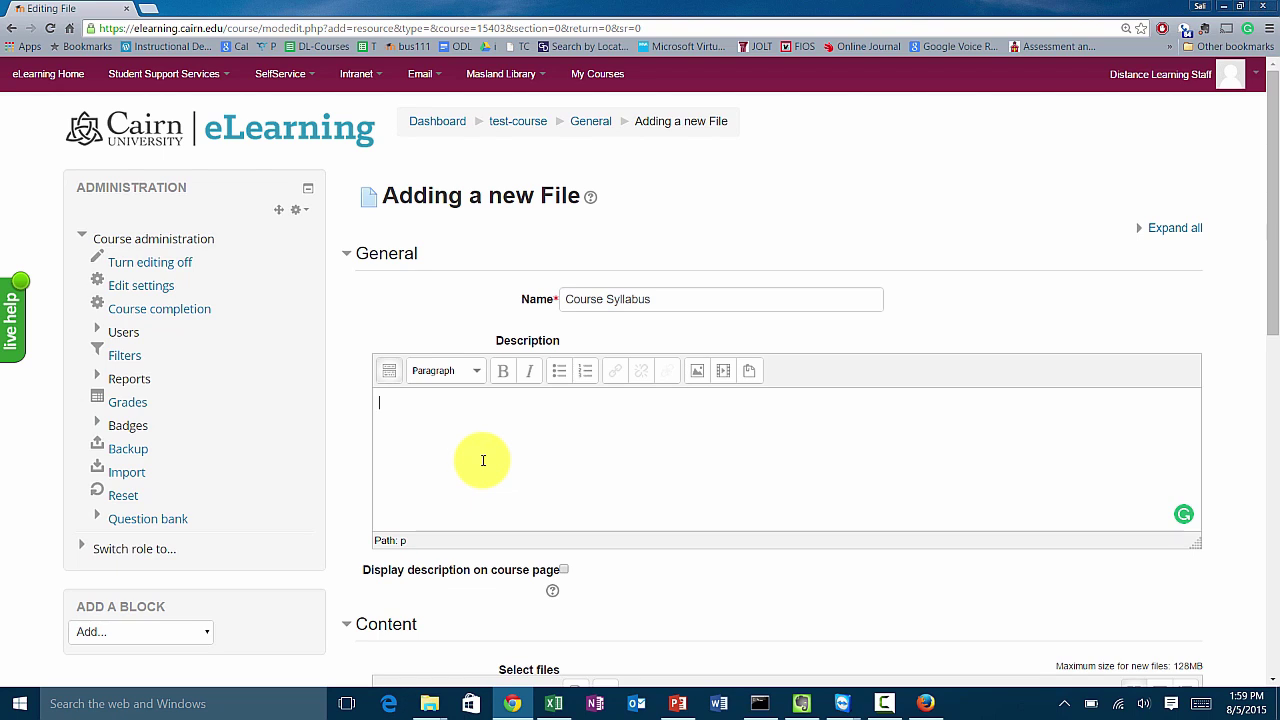
{"action": "scroll", "coordinate": [490, 460], "scroll_direction": "down", "scroll_amount": 2}
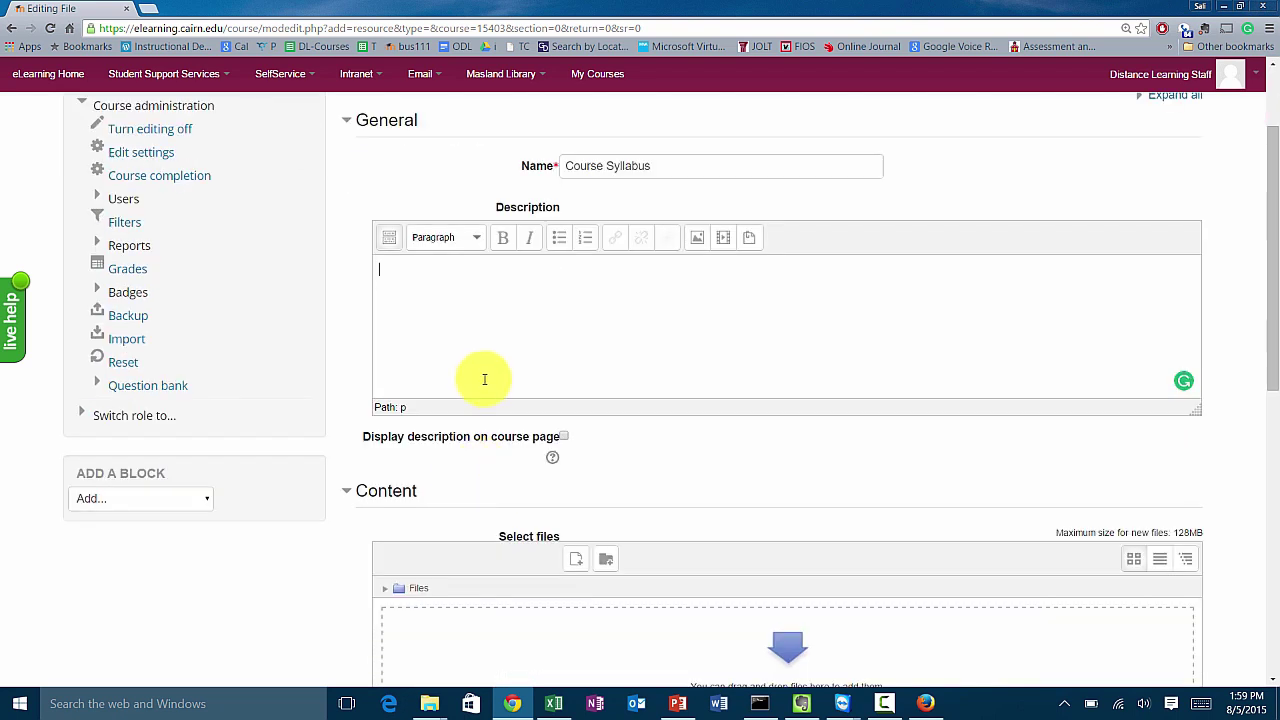
{"action": "scroll", "coordinate": [486, 380], "scroll_direction": "down", "scroll_amount": 1}
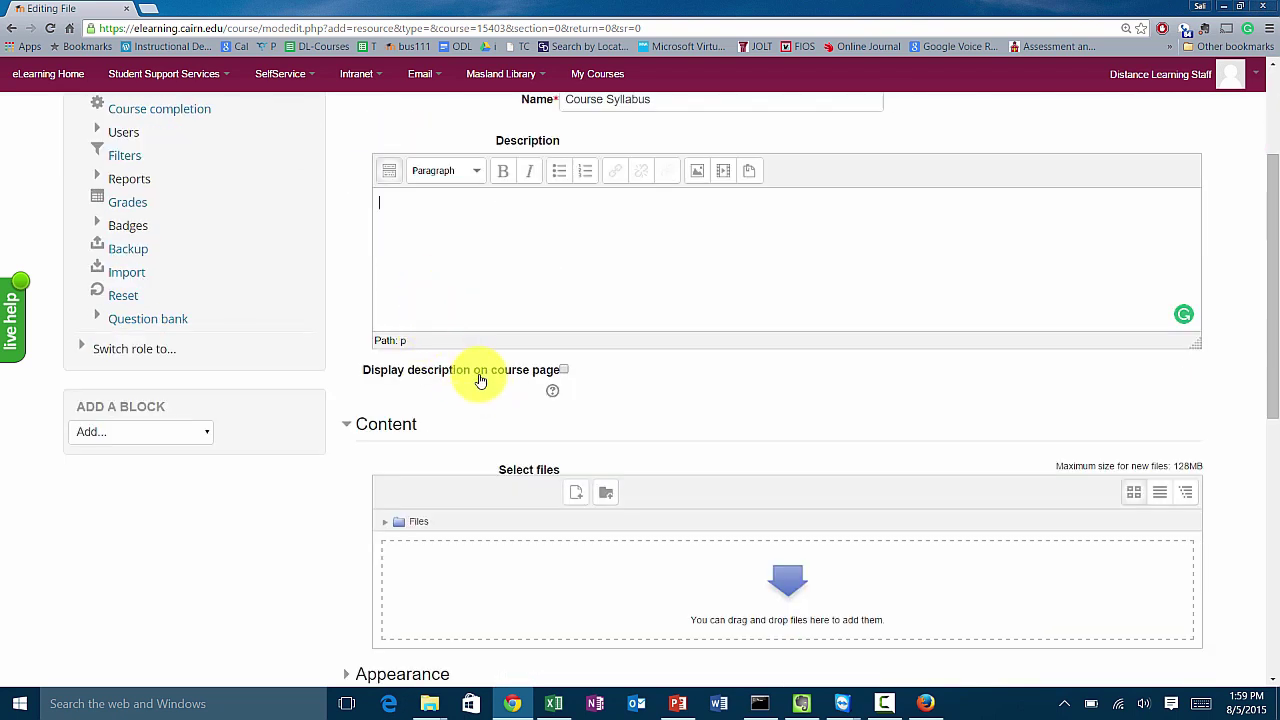
{"action": "scroll", "coordinate": [480, 395], "scroll_direction": "down", "scroll_amount": 2}
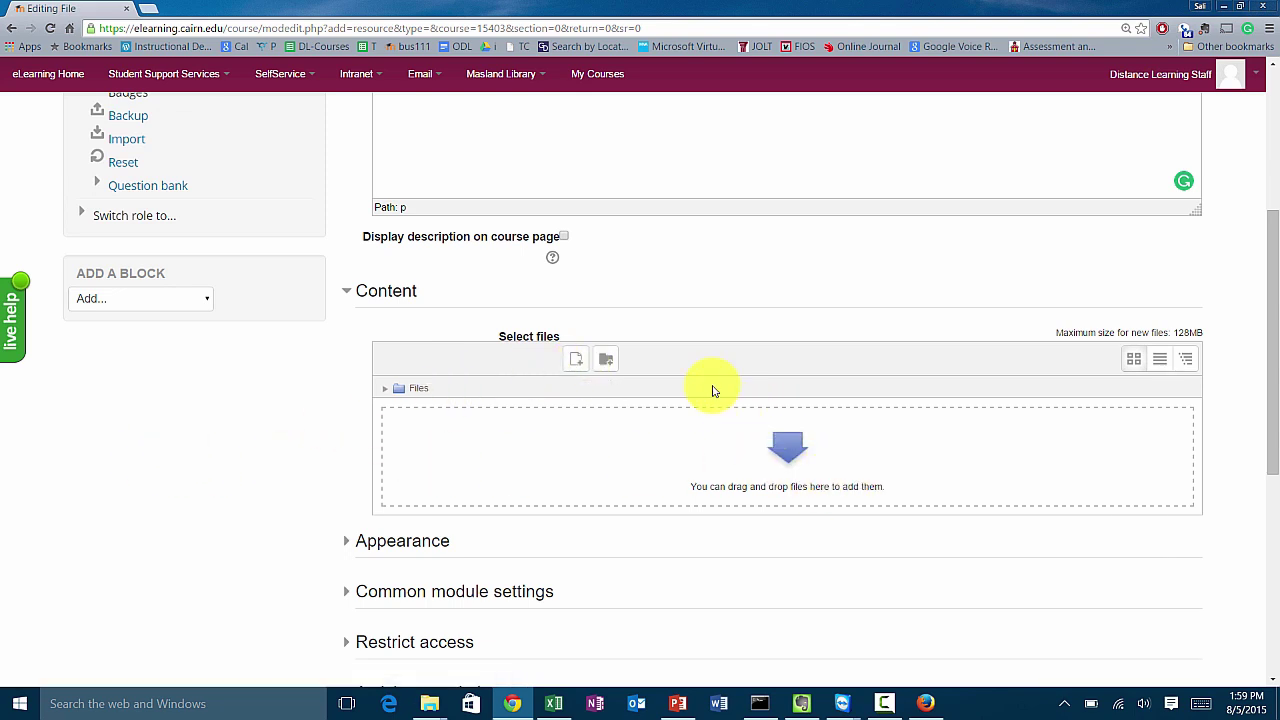
{"action": "left_click", "coordinate": [576, 376]}
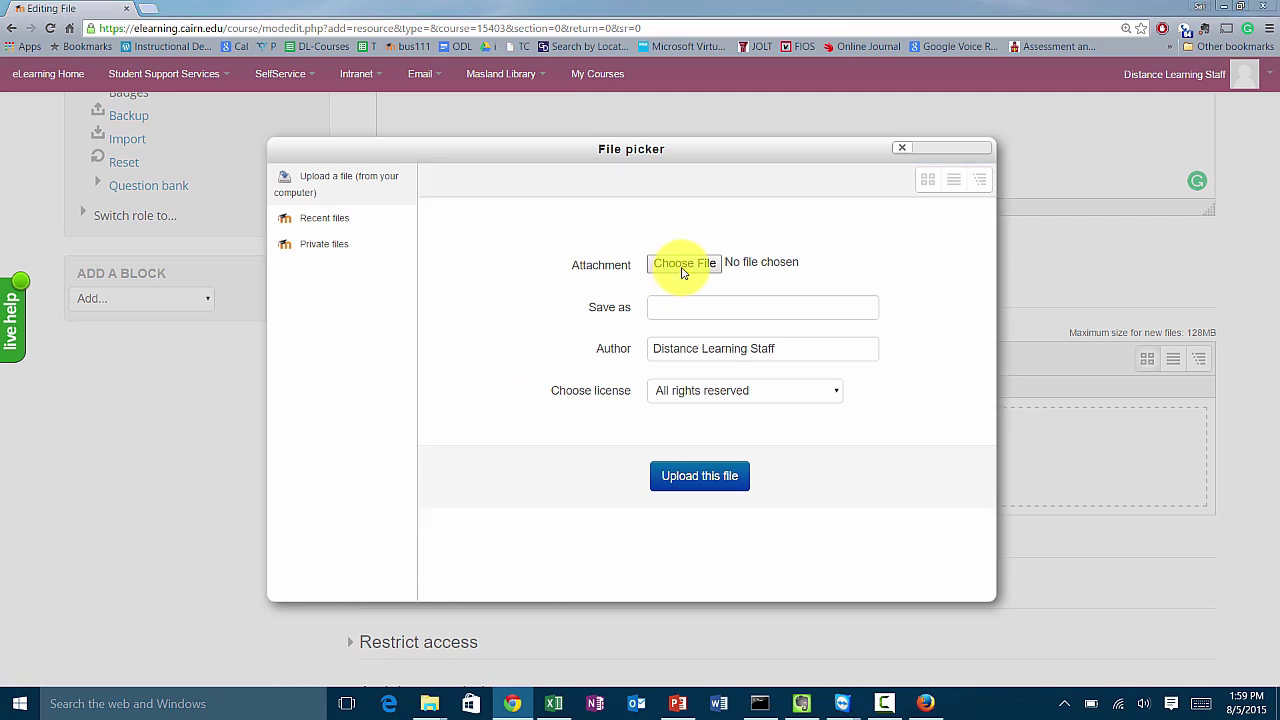
Upload the Course Syllabus PDF from the Sample Course folder on the Desktop as the resource's file
{"action": "left_click", "coordinate": [682, 266]}
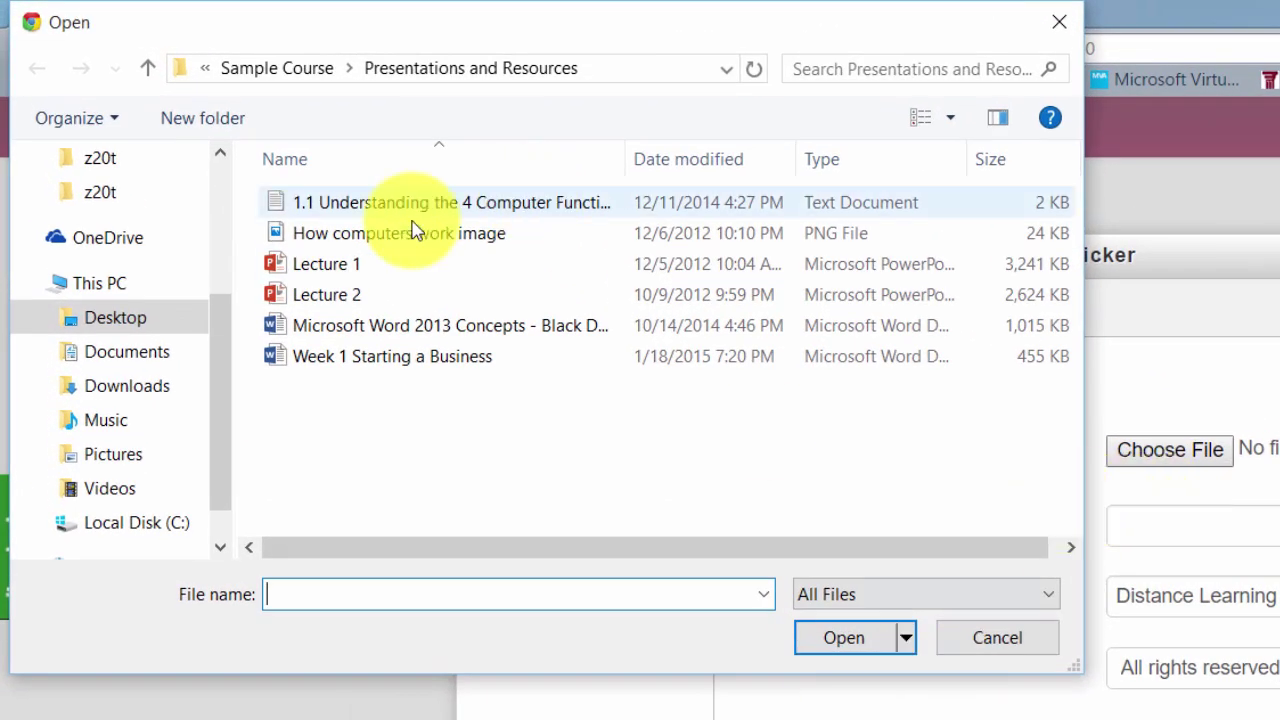
{"action": "left_click", "coordinate": [300, 78]}
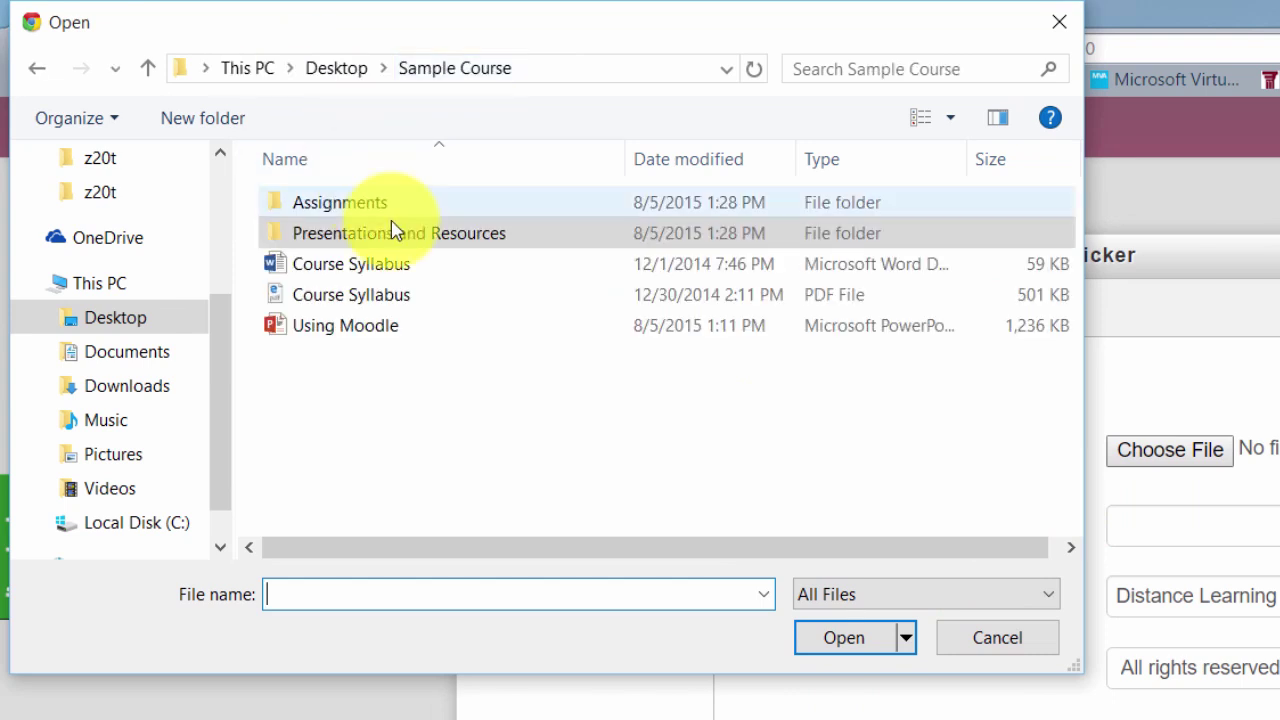
{"action": "left_click", "coordinate": [362, 300]}
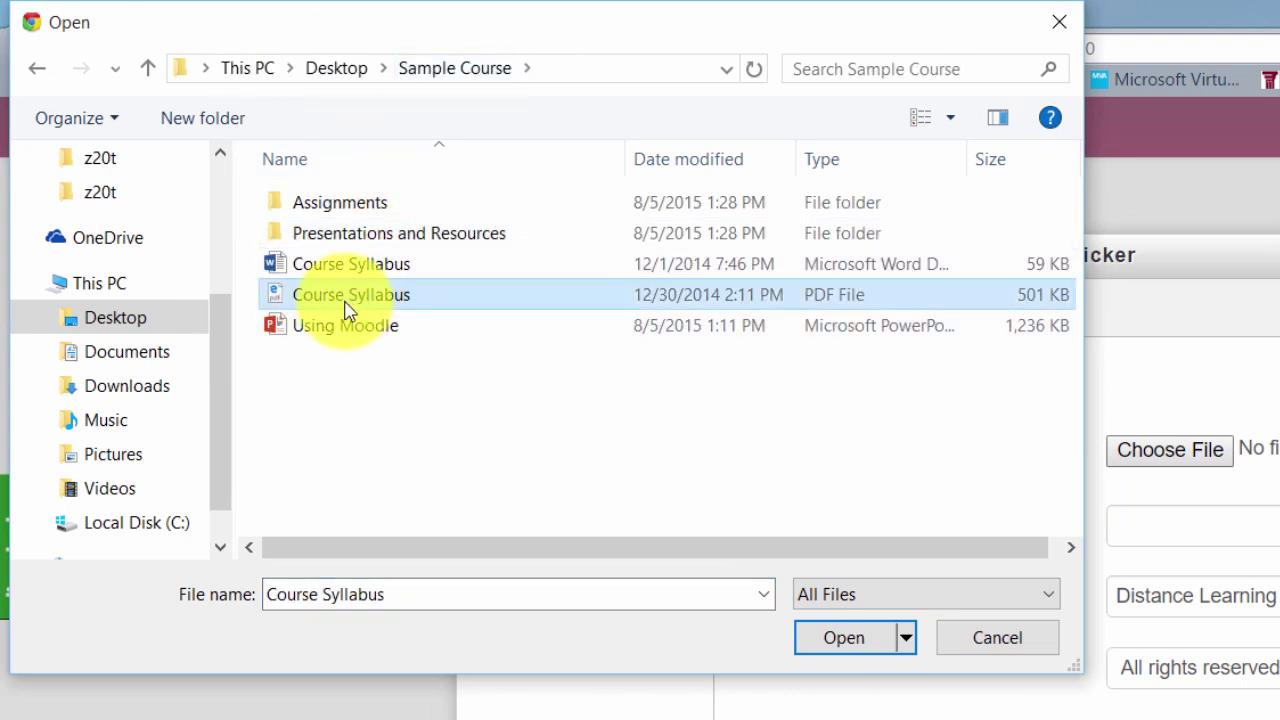
{"action": "left_click", "coordinate": [852, 642]}
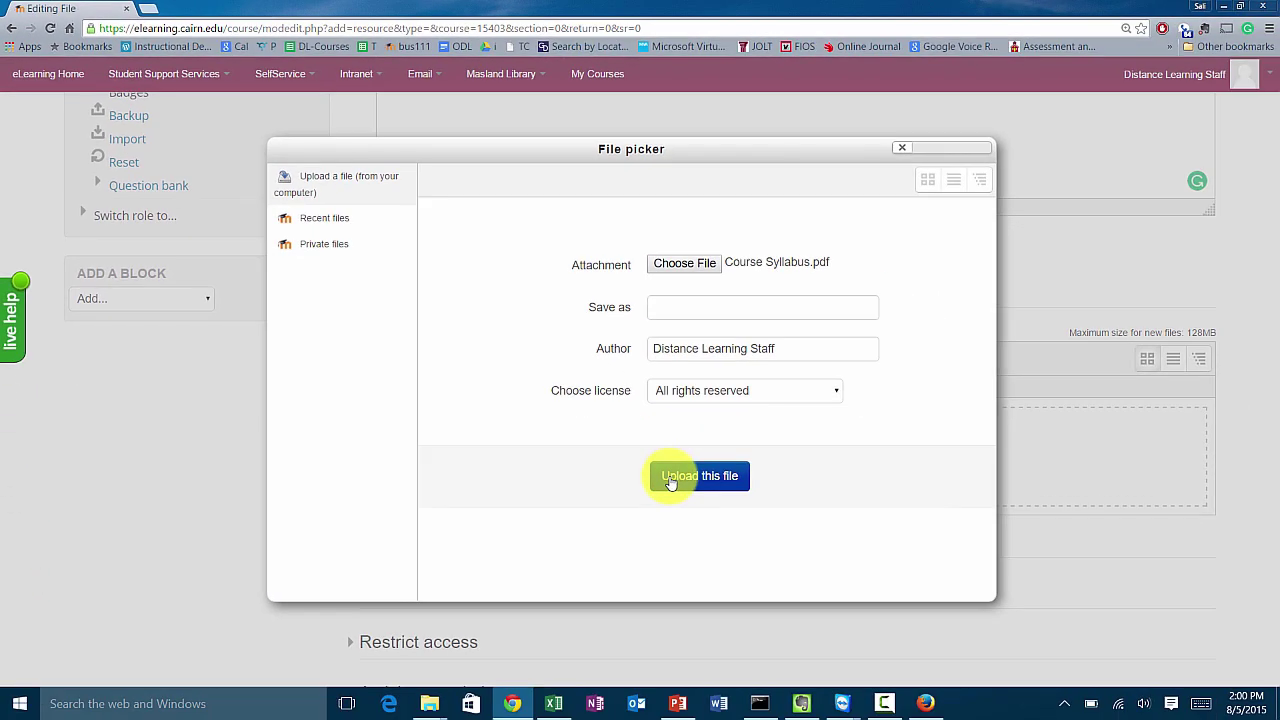
{"action": "left_click", "coordinate": [675, 479]}
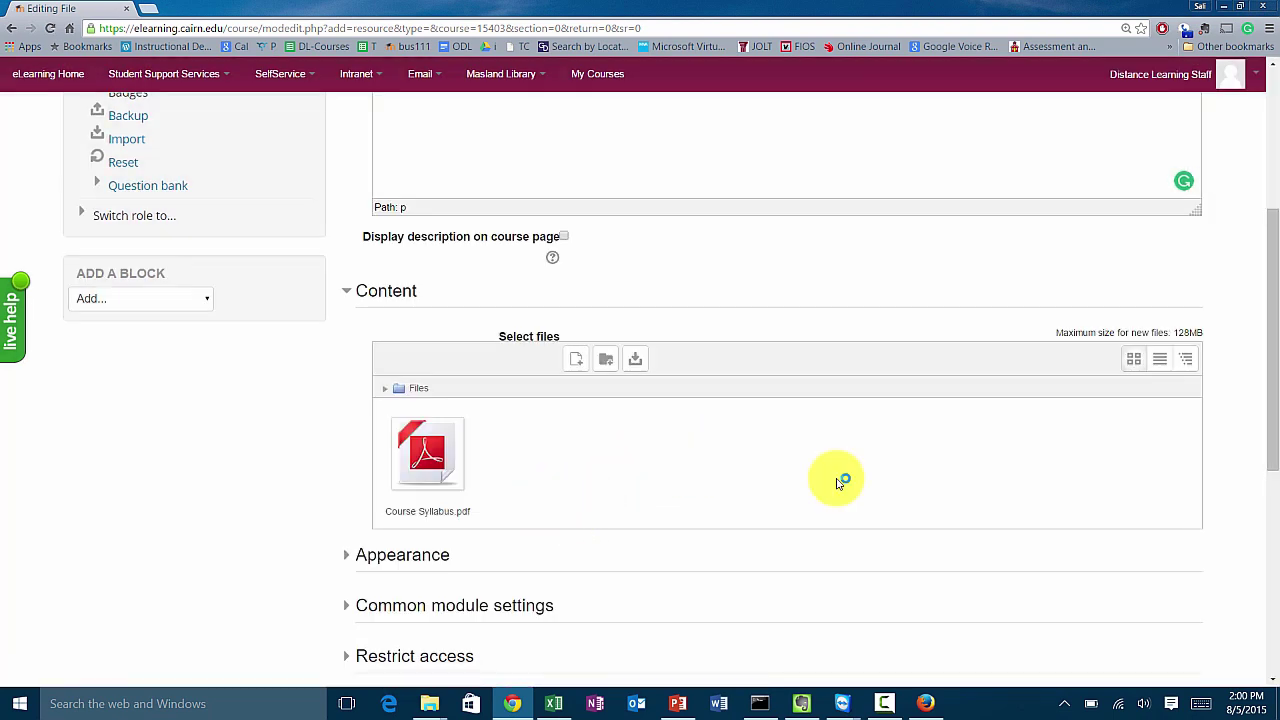
Check the Display options in the resource's Appearance settings, keep Force download, and save the resource, returning to the course
{"action": "scroll", "coordinate": [594, 500], "scroll_direction": "down", "scroll_amount": 2}
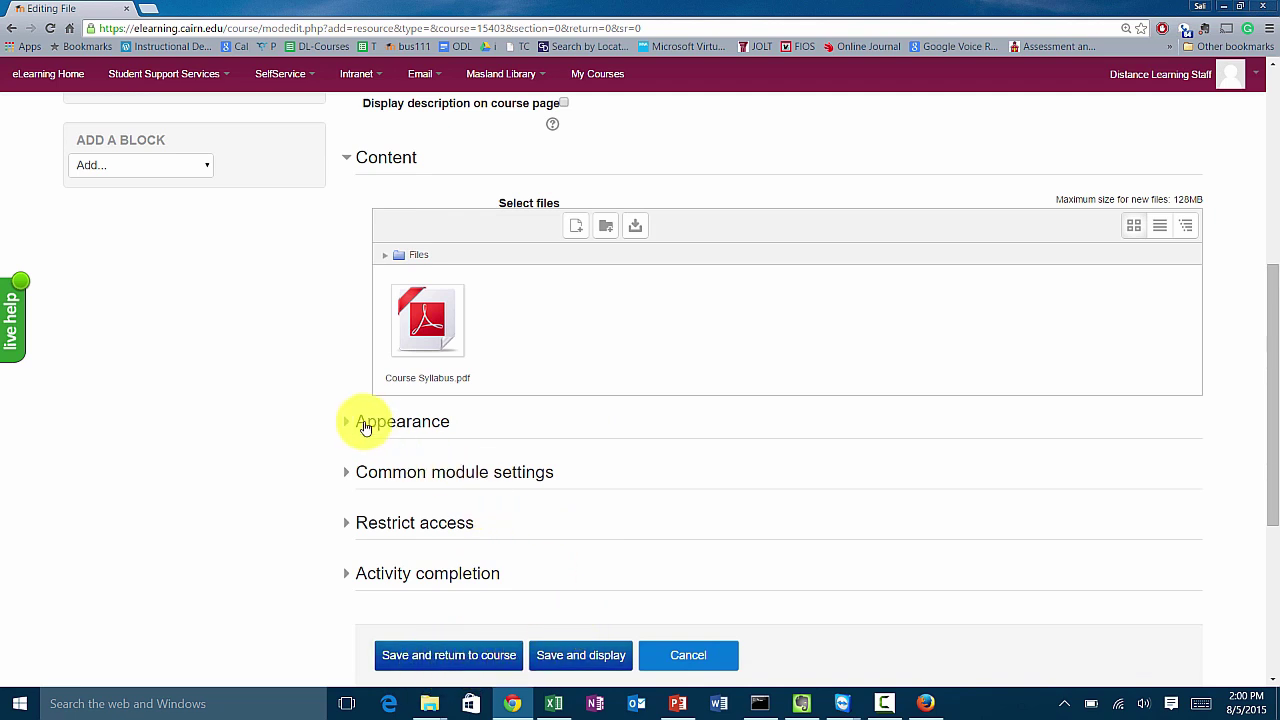
{"action": "left_click", "coordinate": [365, 424]}
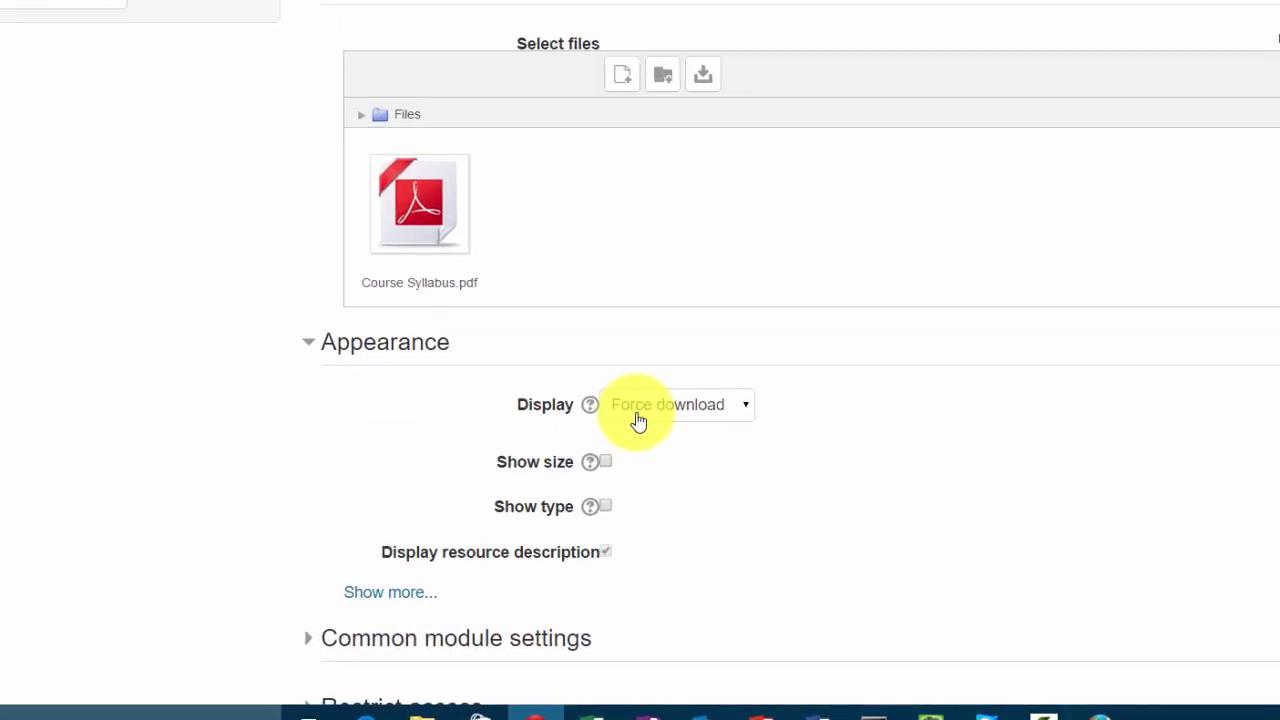
{"action": "left_click", "coordinate": [726, 388]}
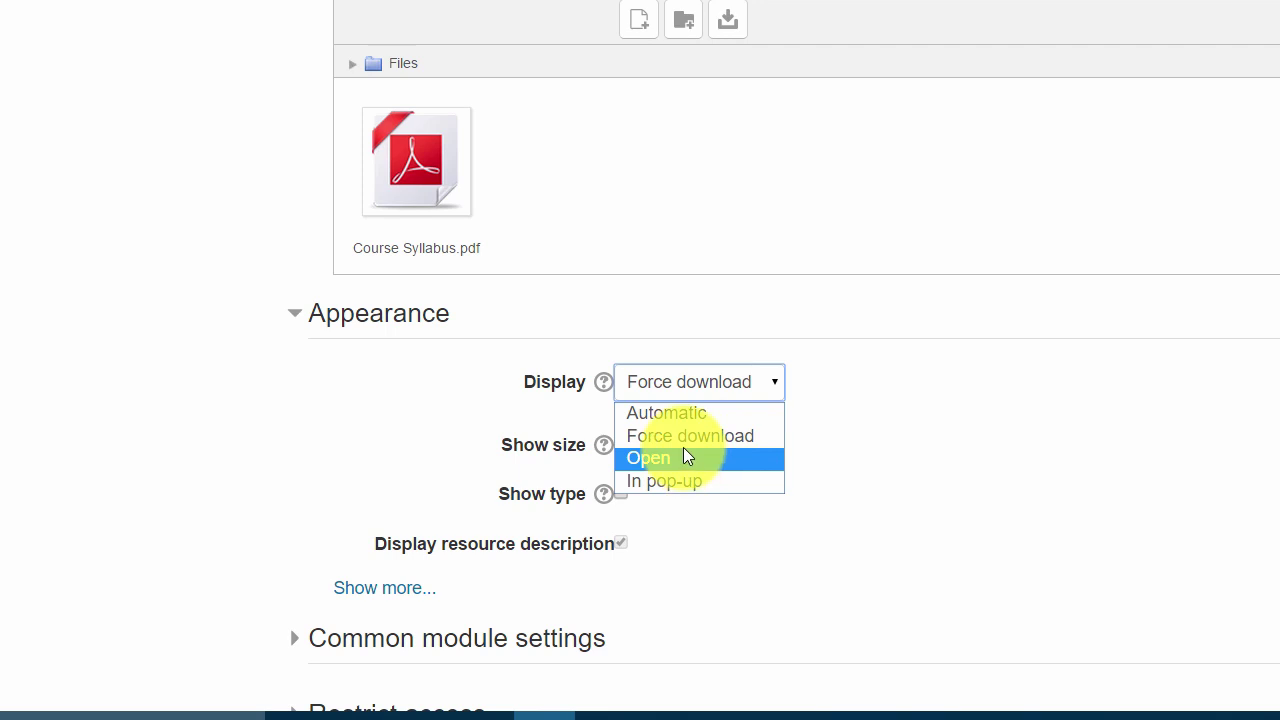
{"action": "left_click", "coordinate": [1000, 445]}
{"action": "scroll", "coordinate": [1025, 428], "scroll_direction": "down", "scroll_amount": 3}
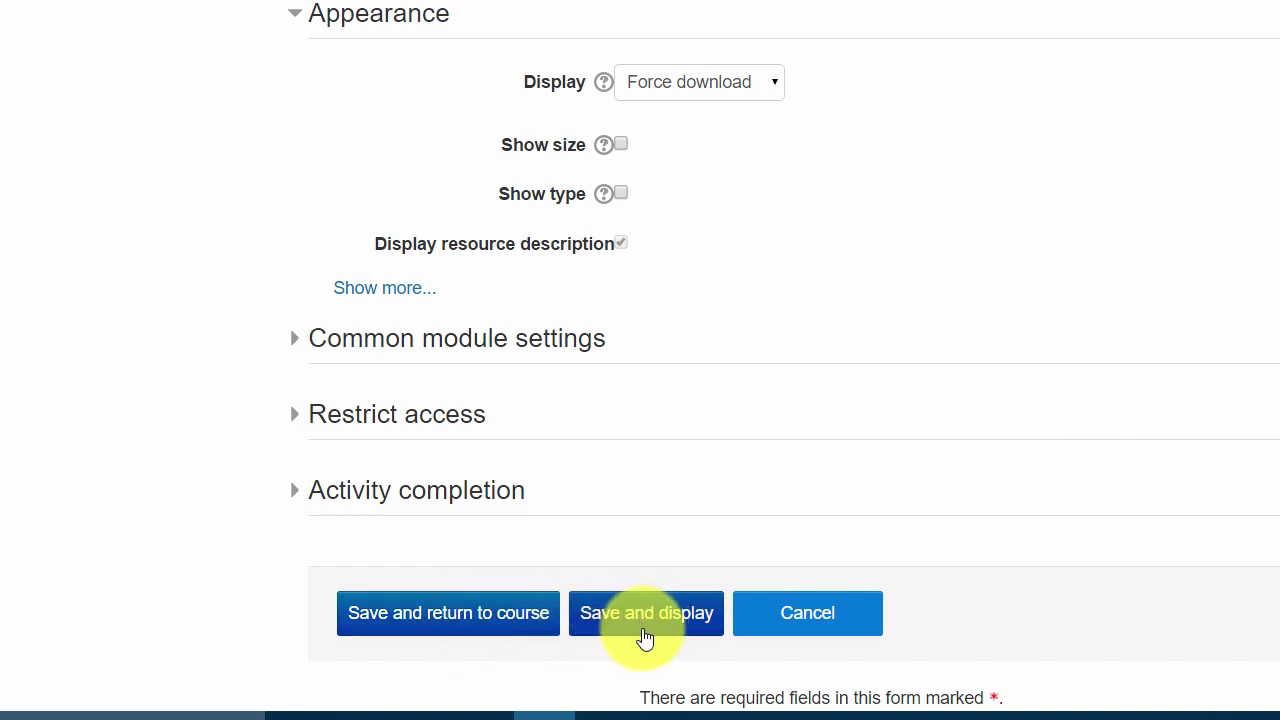
{"action": "left_click", "coordinate": [505, 620]}
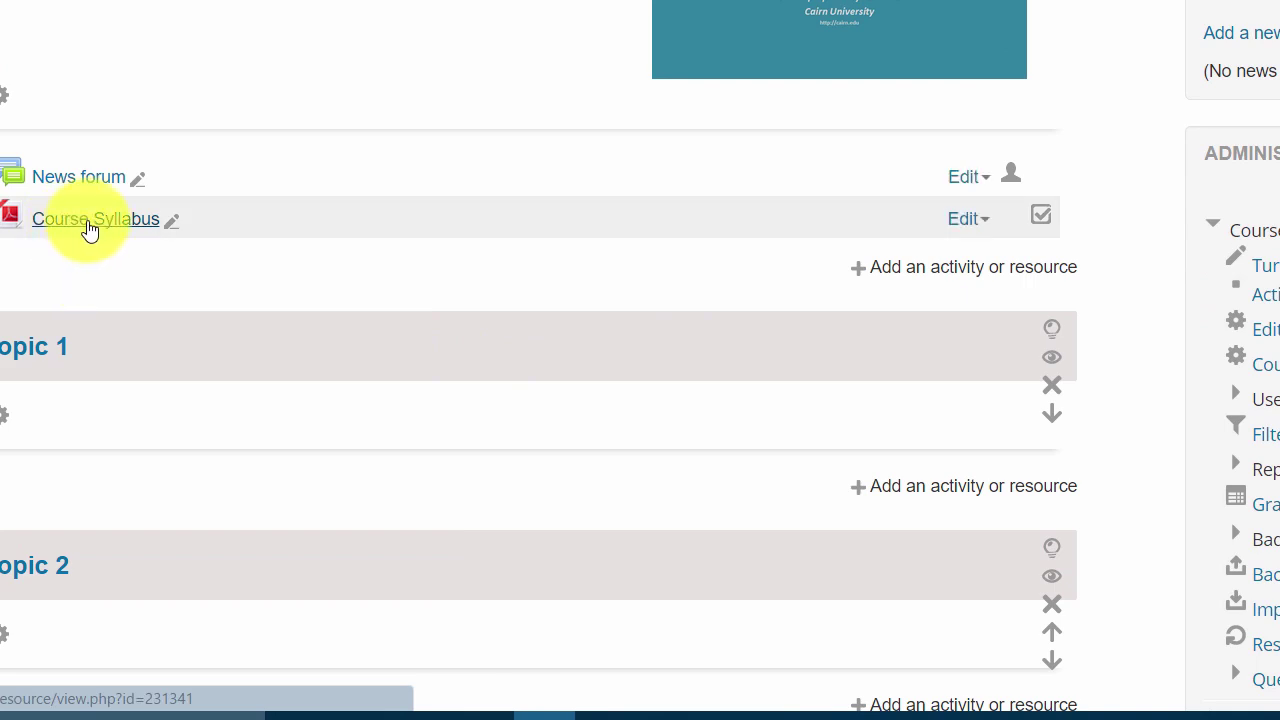
Download the Course Syllabus resource from the course page to the Desktop and look through the PDF
{"action": "left_click", "coordinate": [90, 228]}
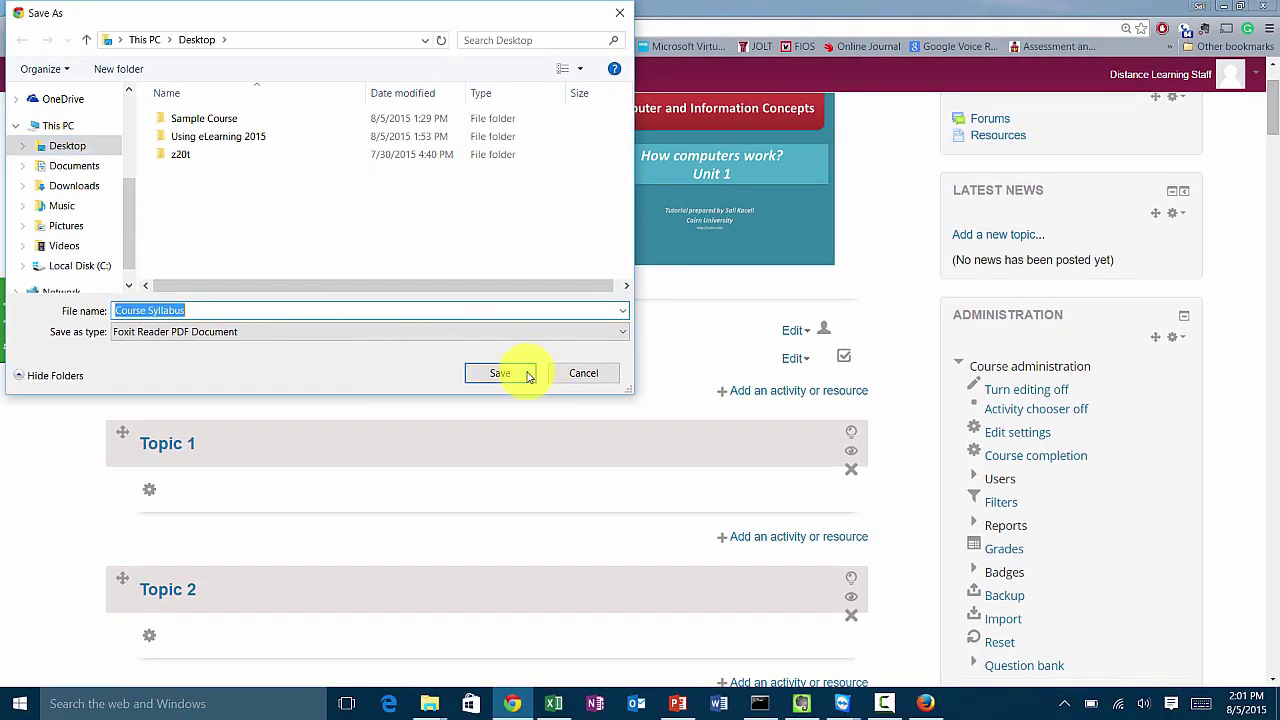
{"action": "left_click", "coordinate": [506, 380]}
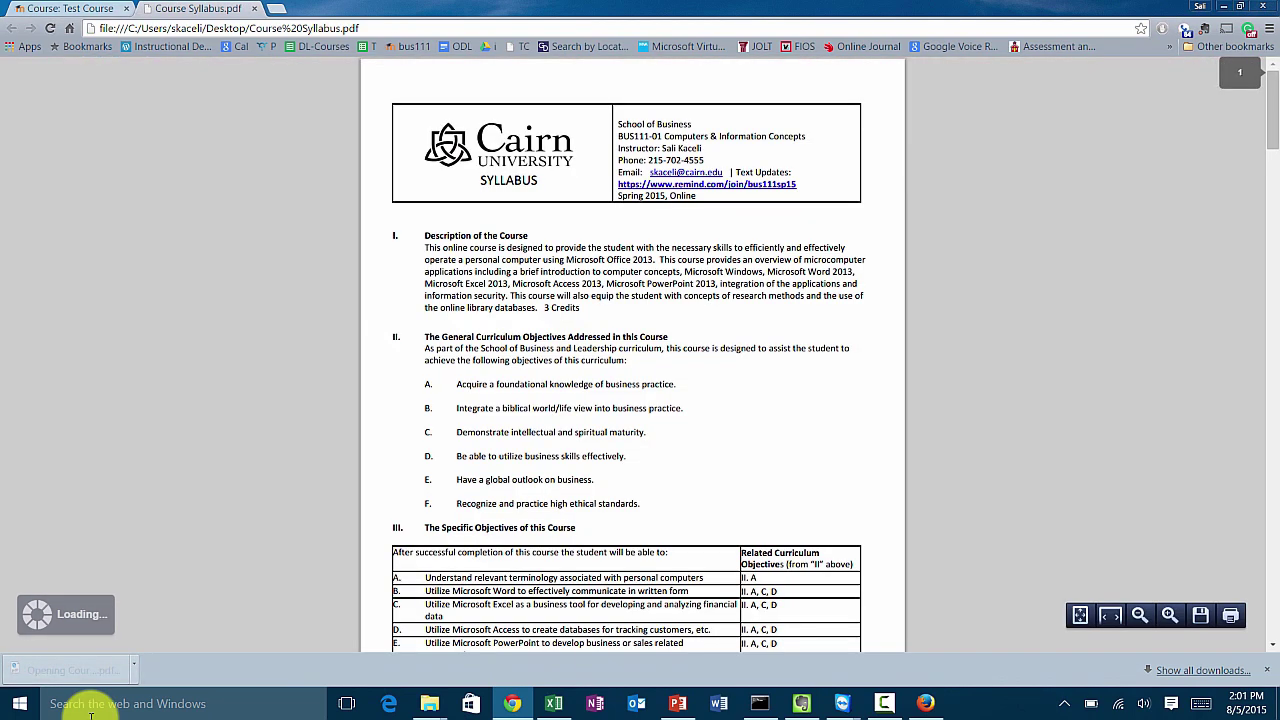
{"action": "scroll", "coordinate": [91, 716], "scroll_direction": "down", "scroll_amount": 4}
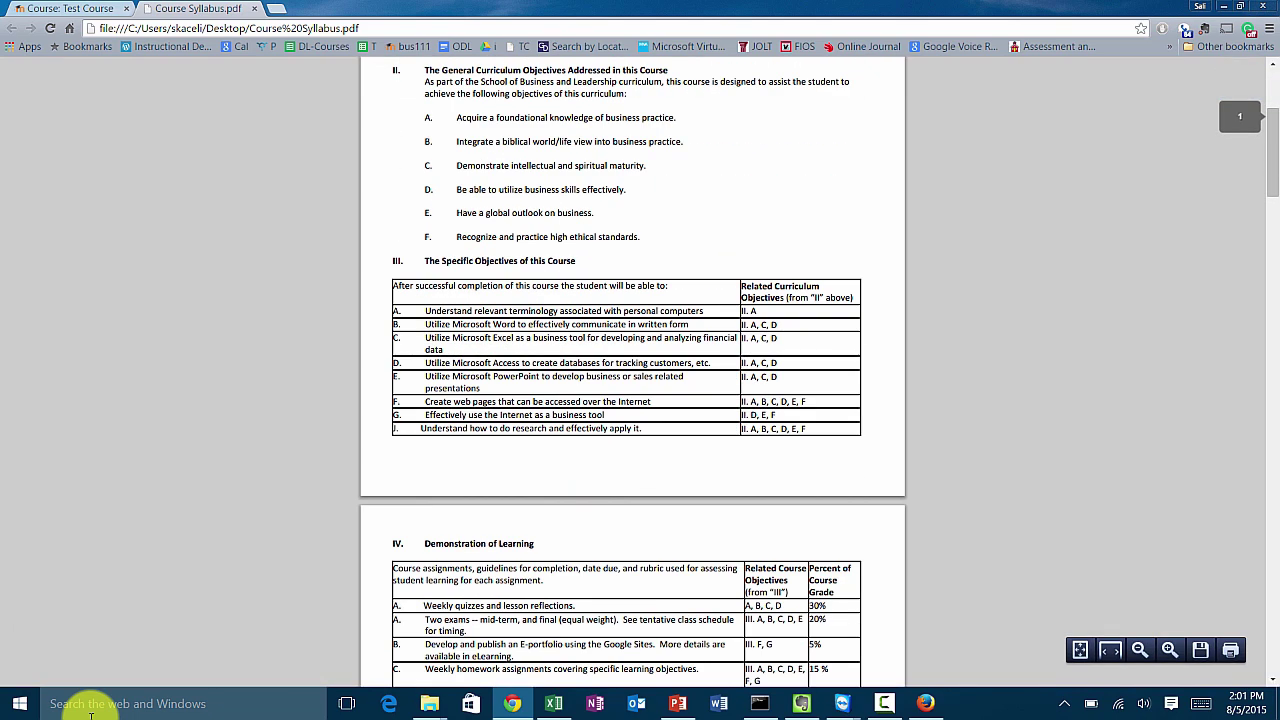
{"action": "key", "text": "super+d"}
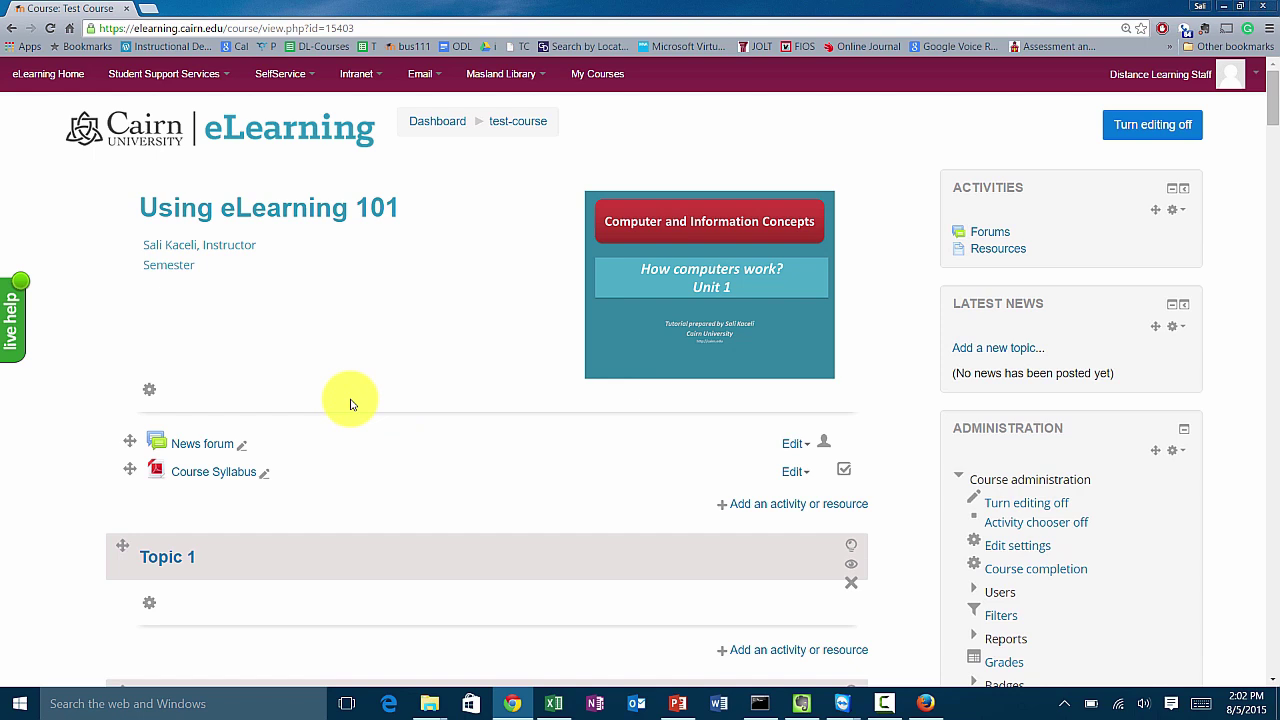
Delete the Course Syllabus resource from the general section and confirm the deletion
{"action": "left_click", "coordinate": [795, 472]}
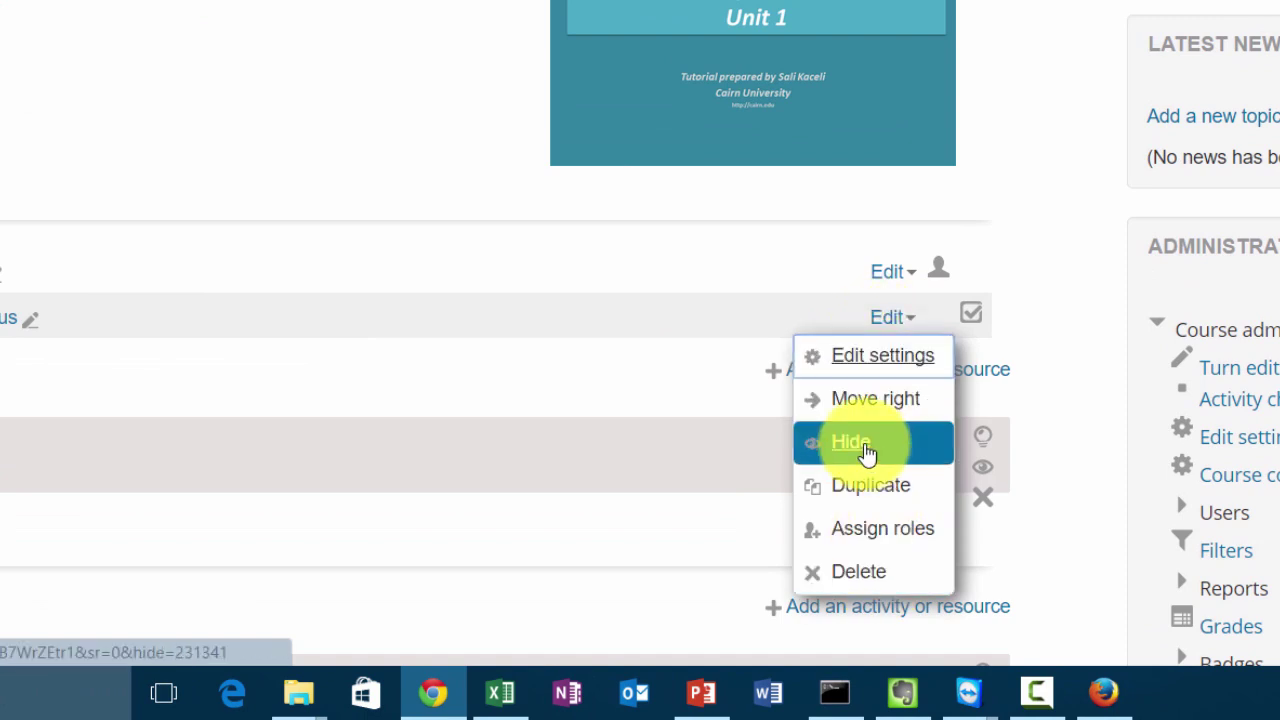
{"action": "left_click", "coordinate": [866, 586]}
{"action": "left_click", "coordinate": [584, 300]}
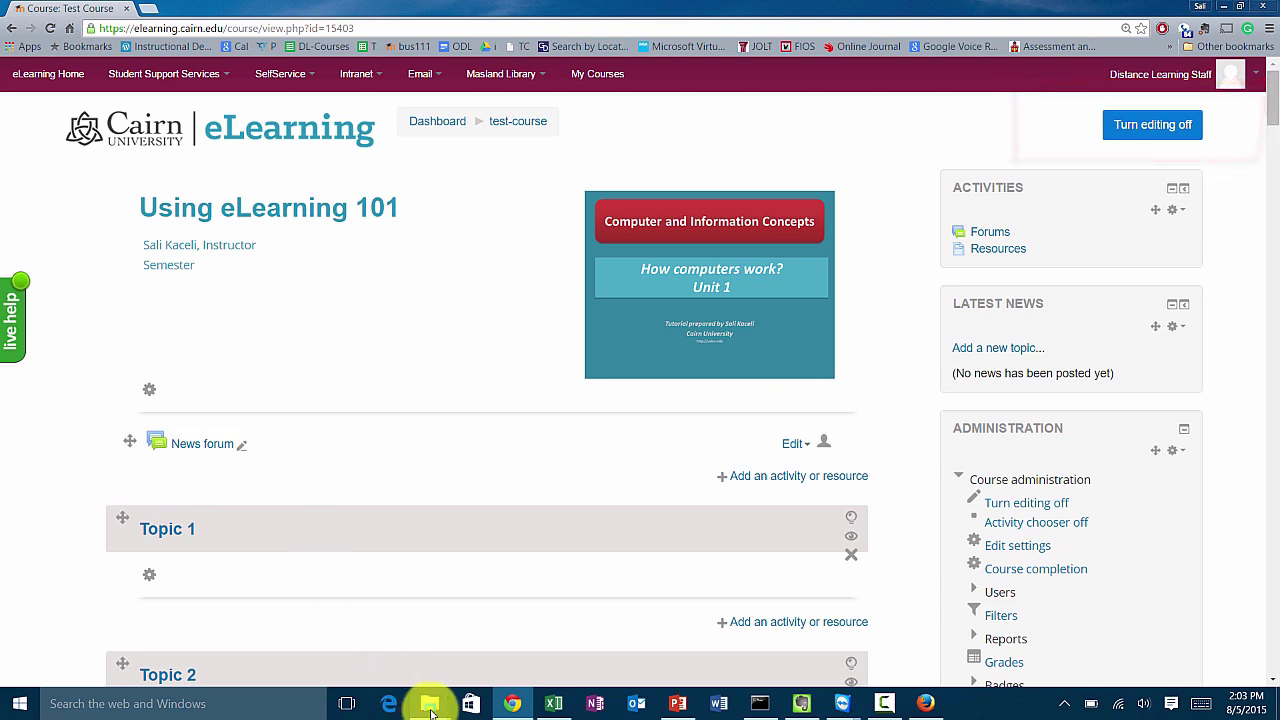
Switch to the Sample Course folder in File Explorer and drop its Course Syllabus PDF directly into the course's general section
{"action": "mouse_move", "coordinate": [432, 710]}
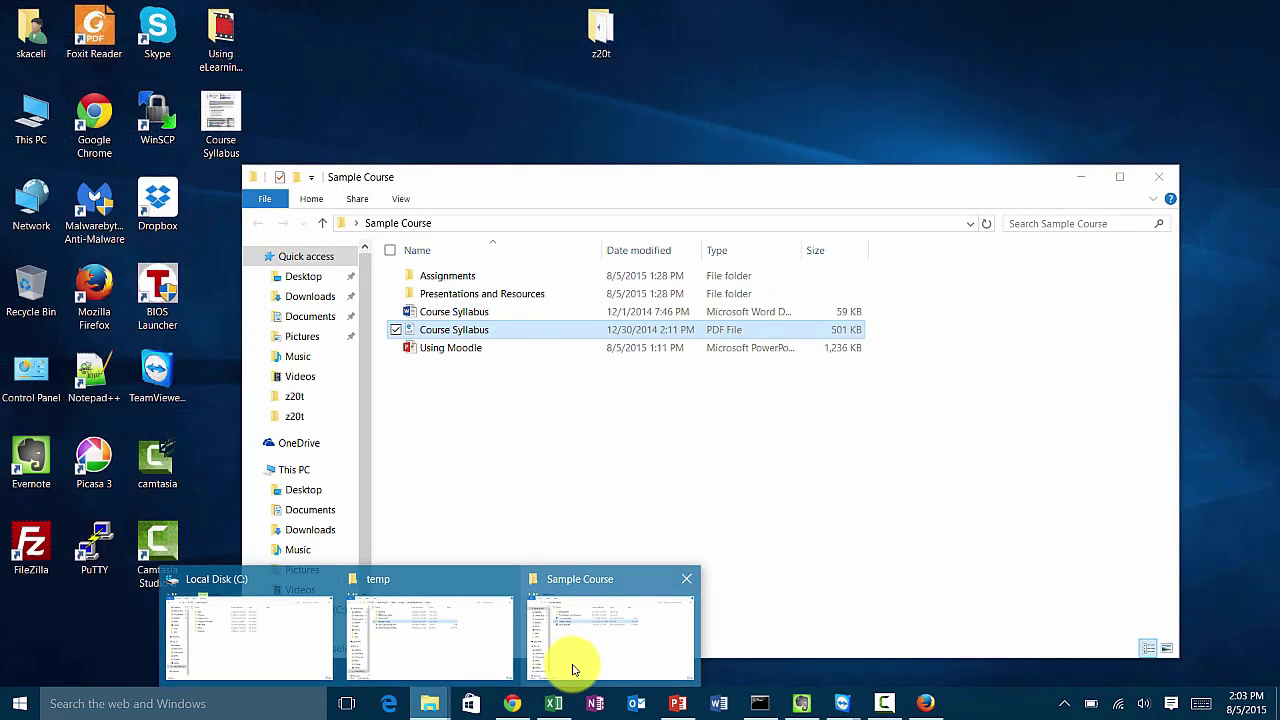
{"action": "left_click", "coordinate": [573, 668]}
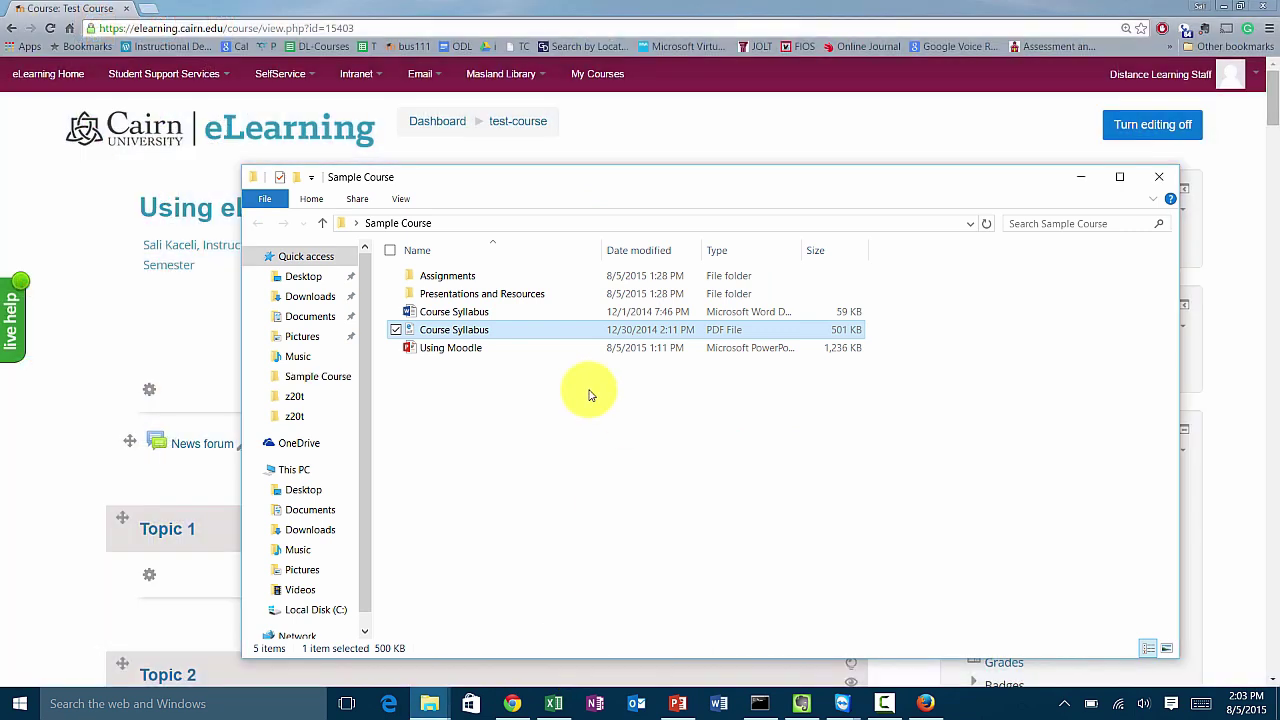
{"action": "left_click_drag", "start_coordinate": [515, 182], "coordinate": [771, 192]}
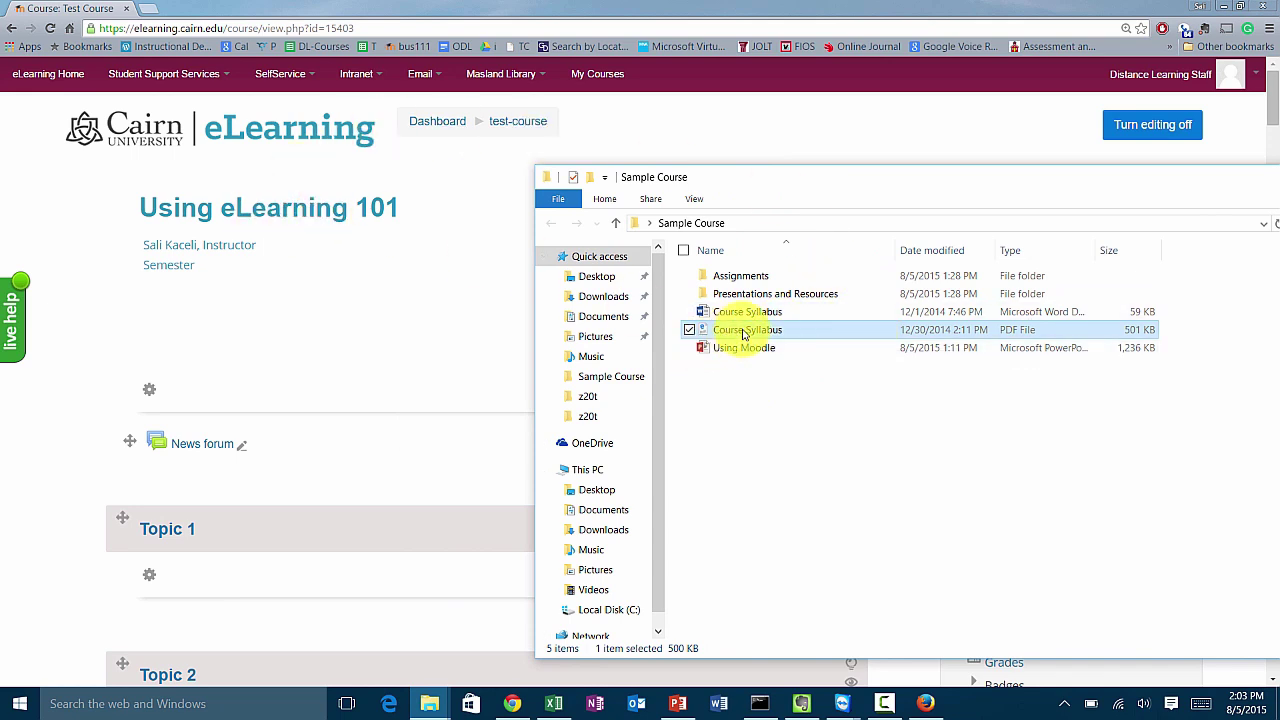
{"action": "left_click_drag", "start_coordinate": [743, 334], "coordinate": [270, 470]}
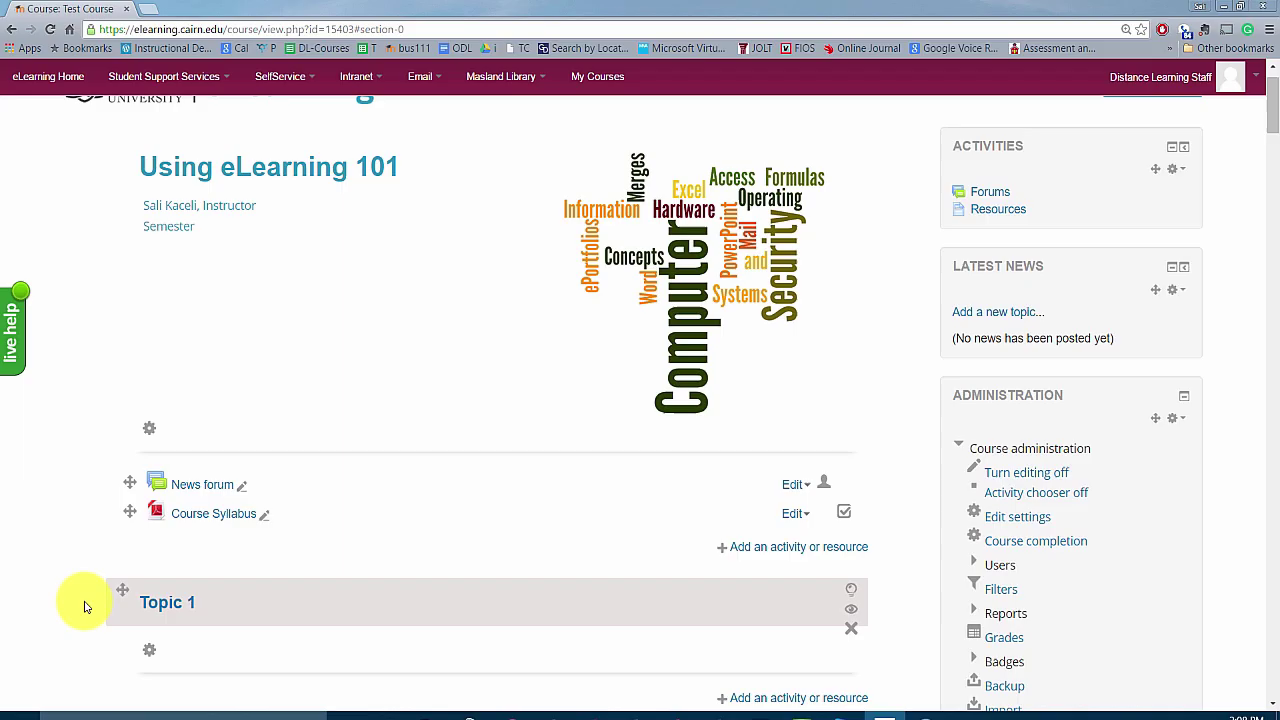
Edit Topic 1, disable its default section name, and name it Week 1 - September 1-6 - Introduction to Information Technology
{"action": "scroll", "coordinate": [86, 600], "scroll_direction": "down", "scroll_amount": 1}
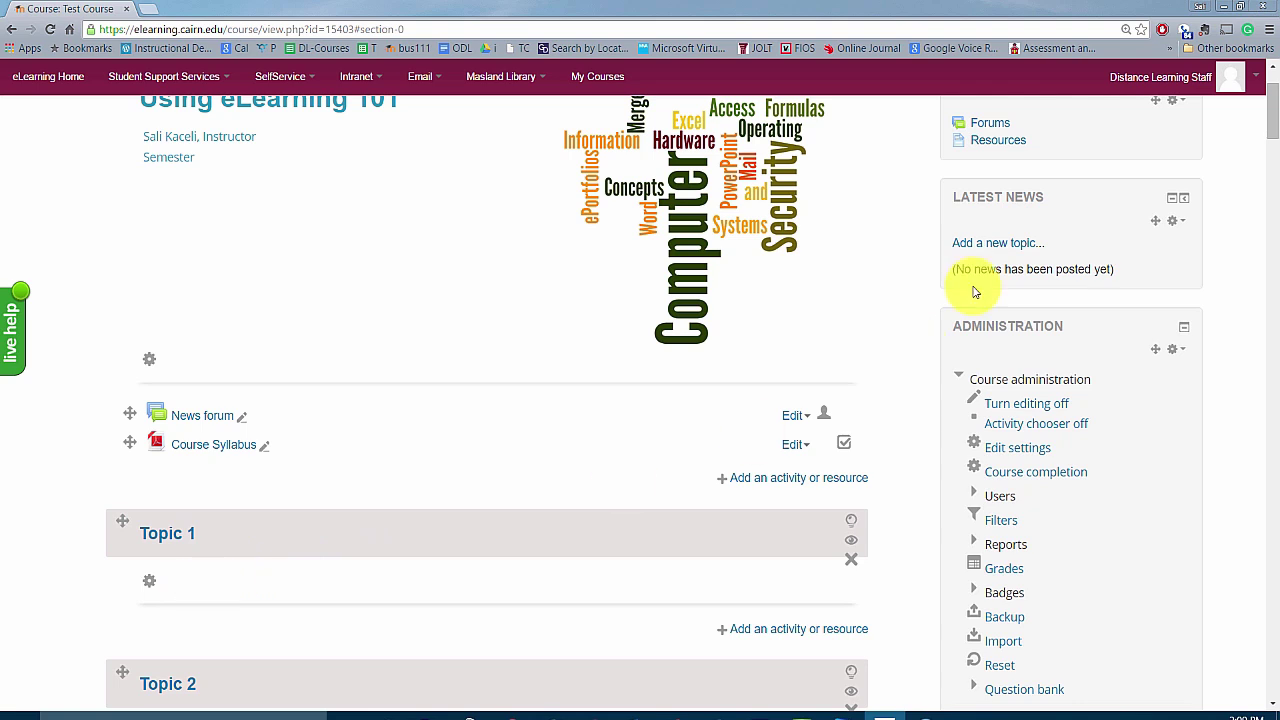
{"action": "scroll", "coordinate": [880, 288], "scroll_direction": "up", "scroll_amount": 1}
{"action": "scroll", "coordinate": [880, 288], "scroll_direction": "up", "scroll_amount": 1}
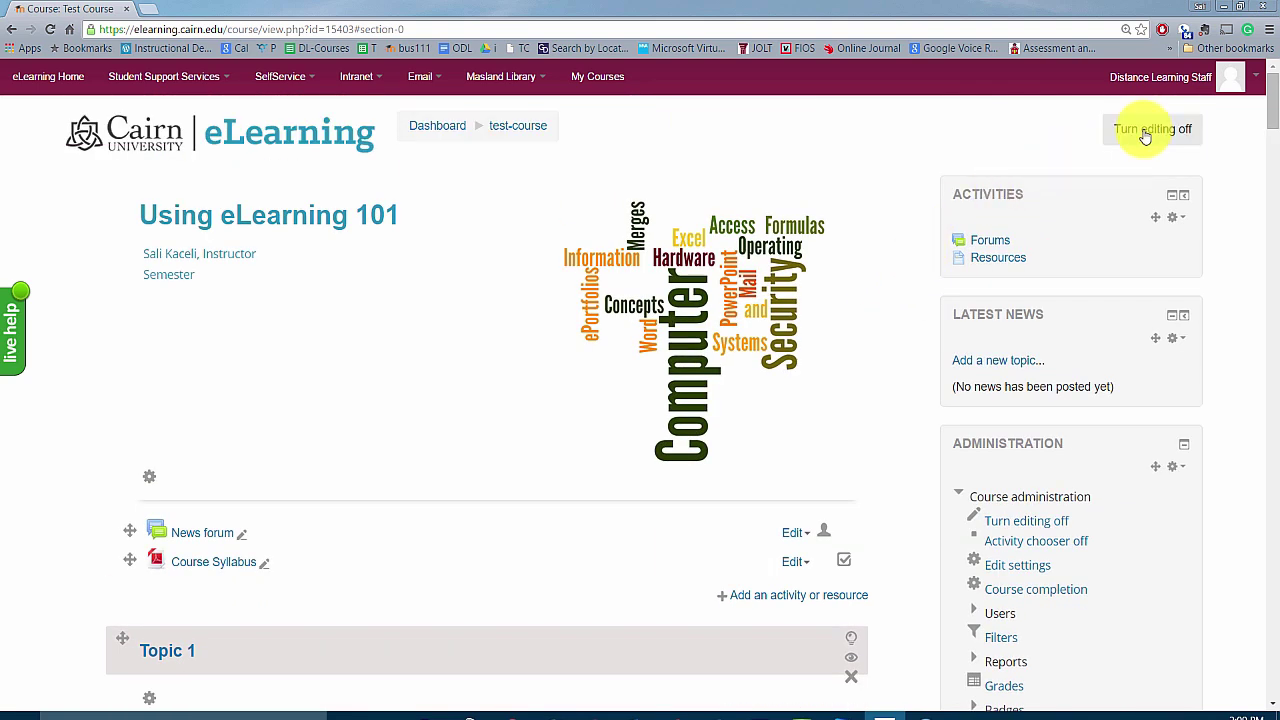
{"action": "scroll", "coordinate": [210, 570], "scroll_direction": "down", "scroll_amount": 2}
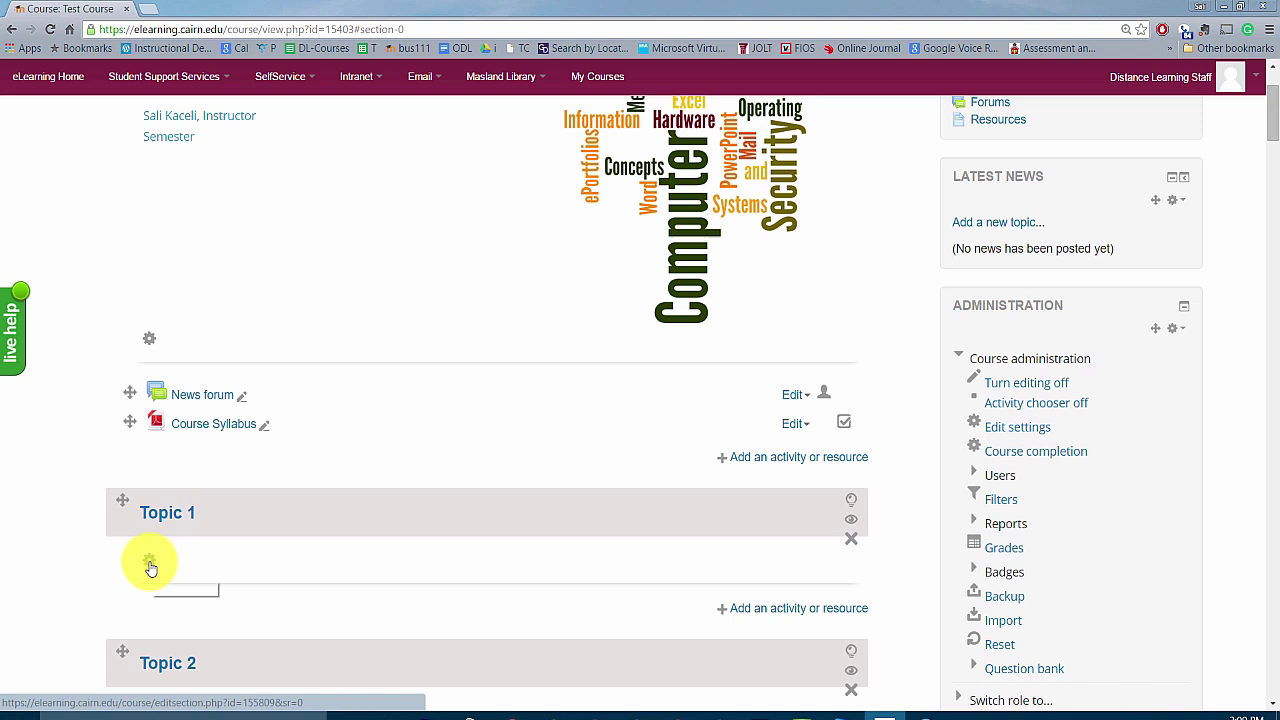
{"action": "left_click", "coordinate": [150, 567]}
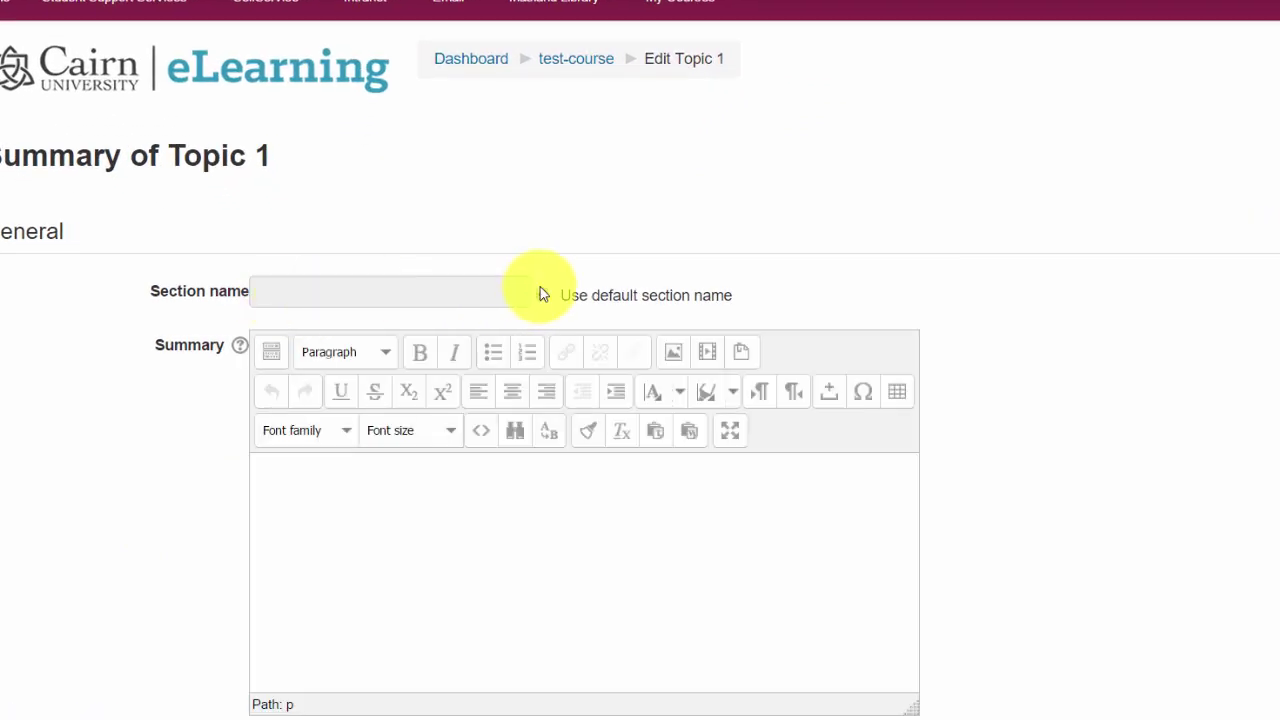
{"action": "left_click", "coordinate": [543, 297]}
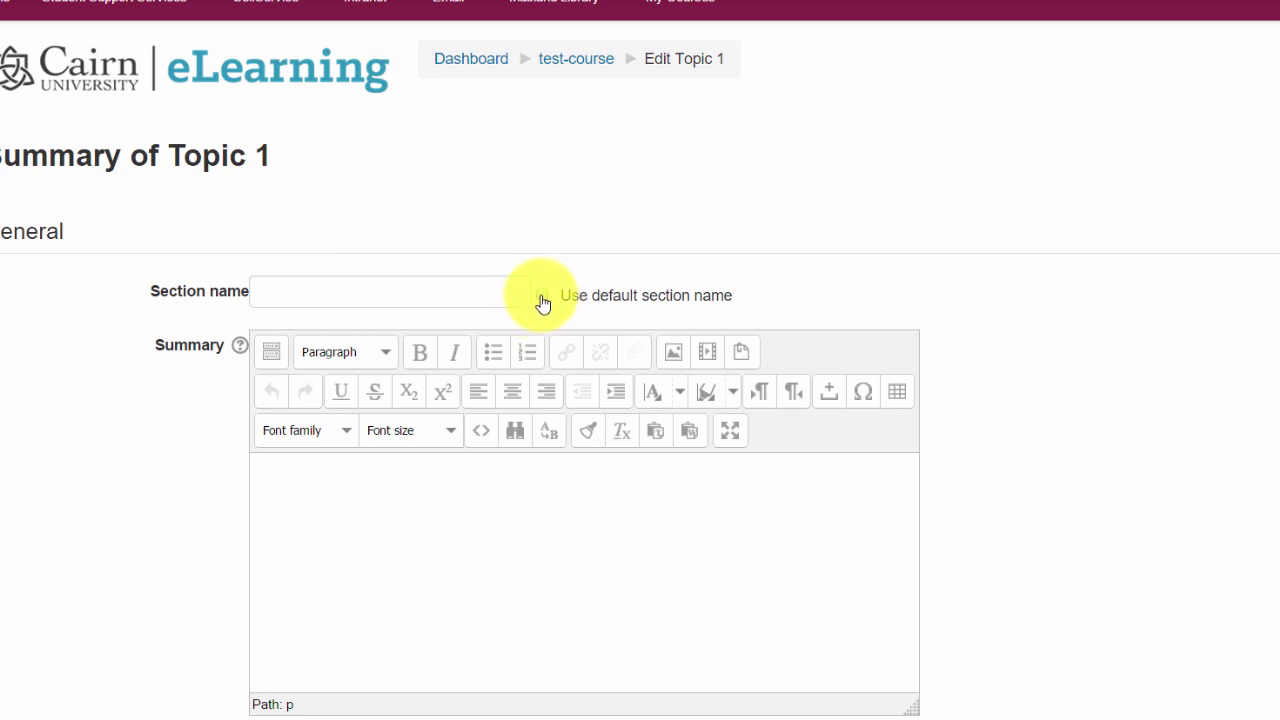
{"action": "left_click", "coordinate": [355, 291]}
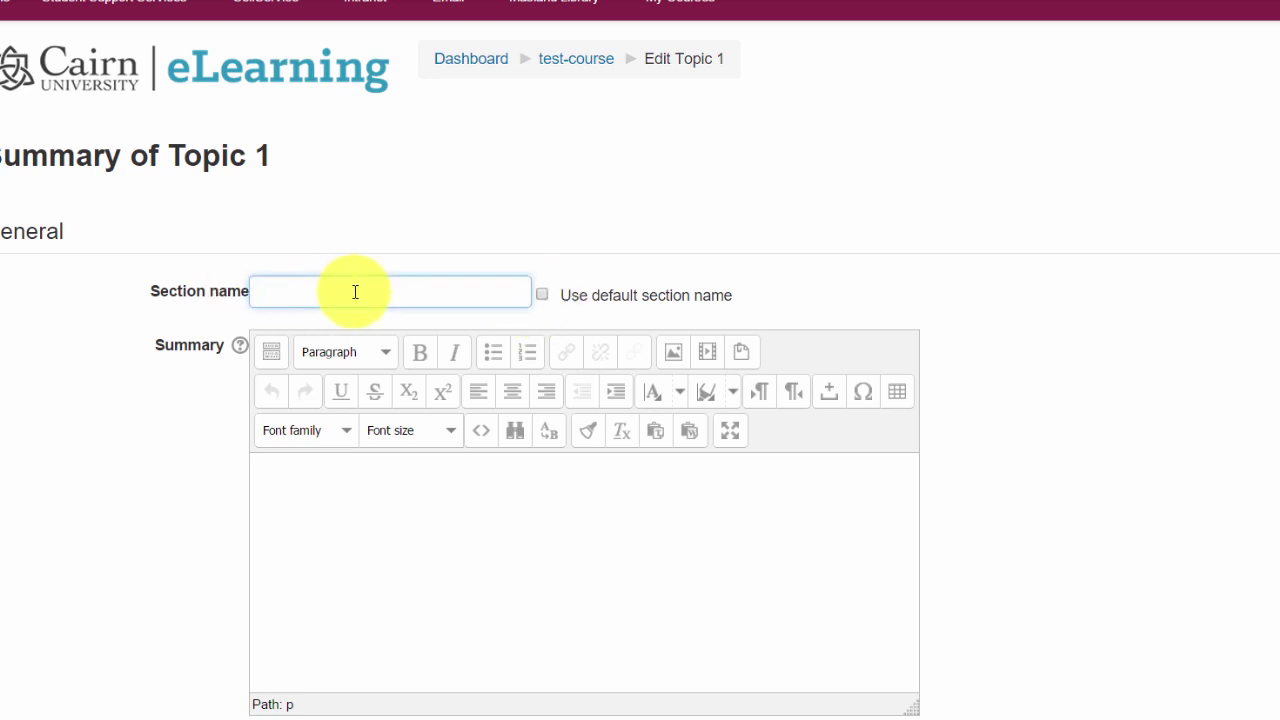
{"action": "type", "text": "Week 1 - September 1-"}
{"action": "type", "text": "6 - Introduction to Information Technology"}
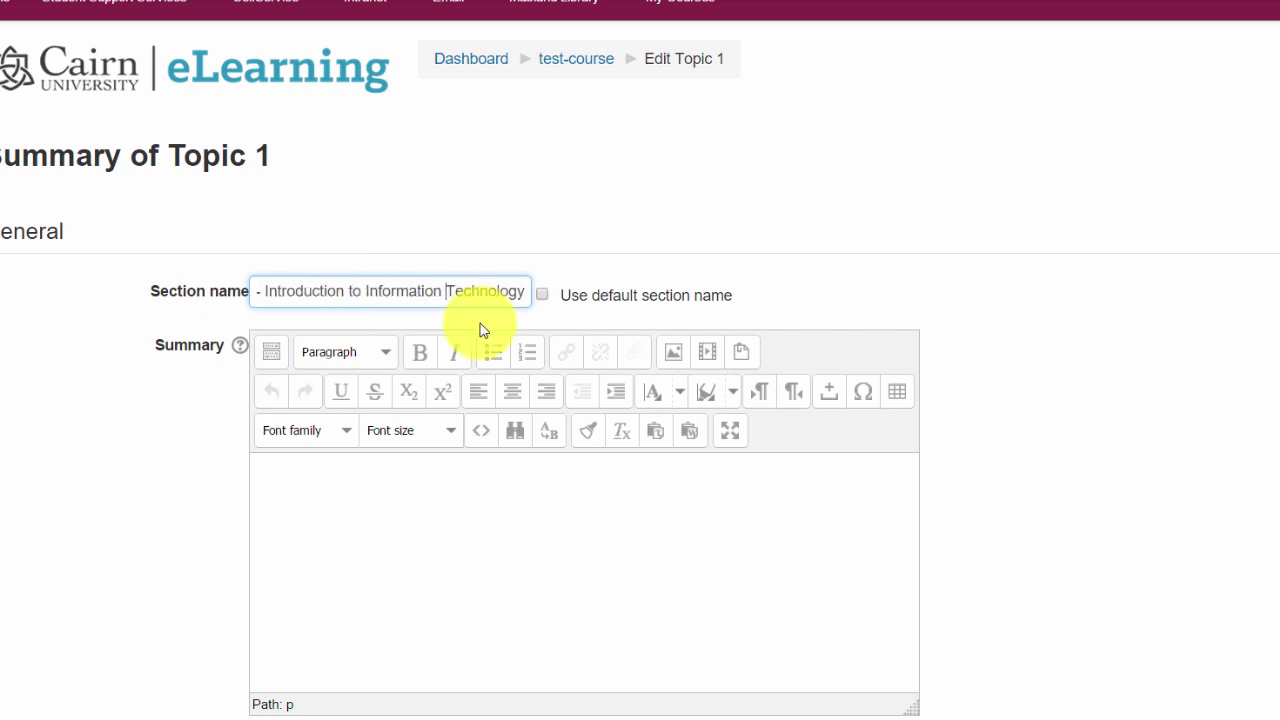
Write the topic summary as "Learning Objectives:", "1. Identify computer components." and "2. Build a computer", and make the Learning Objectives line bold
{"action": "left_click", "coordinate": [440, 525]}
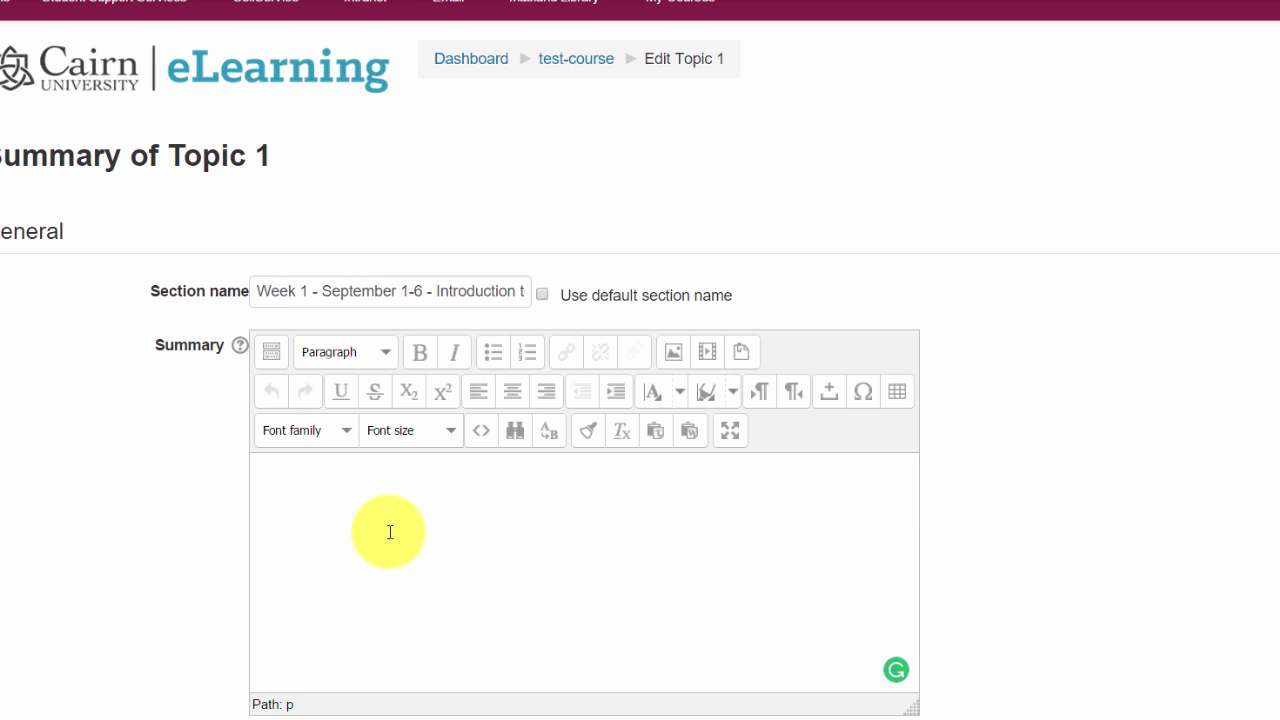
{"action": "type", "text": "a computer"}
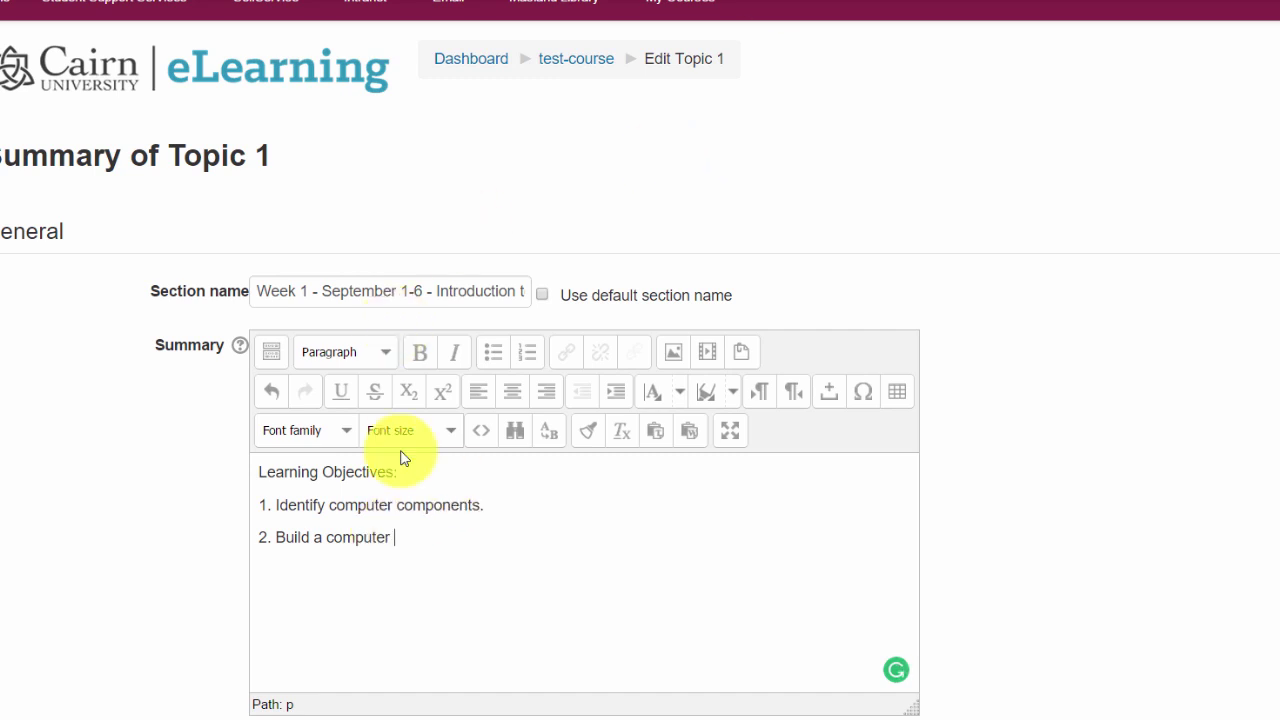
{"action": "left_click_drag", "start_coordinate": [400, 472], "coordinate": [214, 471]}
{"action": "left_click", "coordinate": [420, 352]}
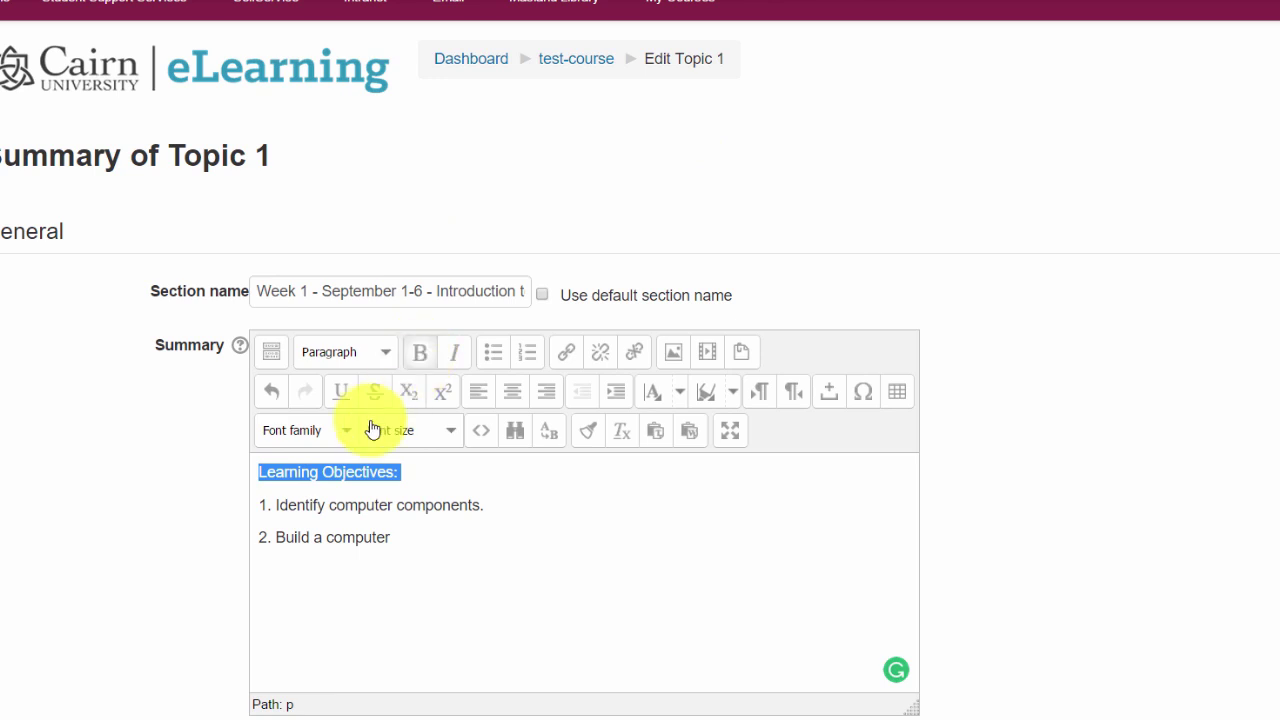
Collapse the summary editor's toolbar to a single row and expand it again to show all formatting rows
{"action": "left_click", "coordinate": [305, 489]}
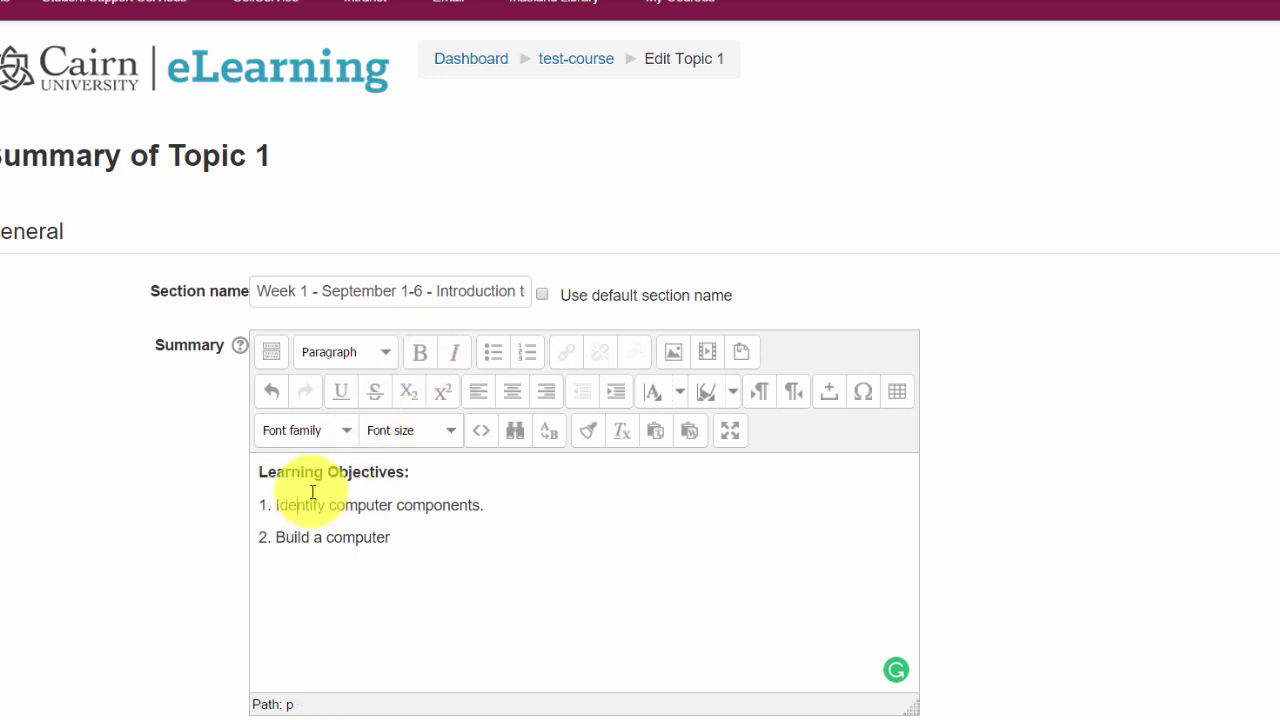
{"action": "left_click", "coordinate": [416, 476]}
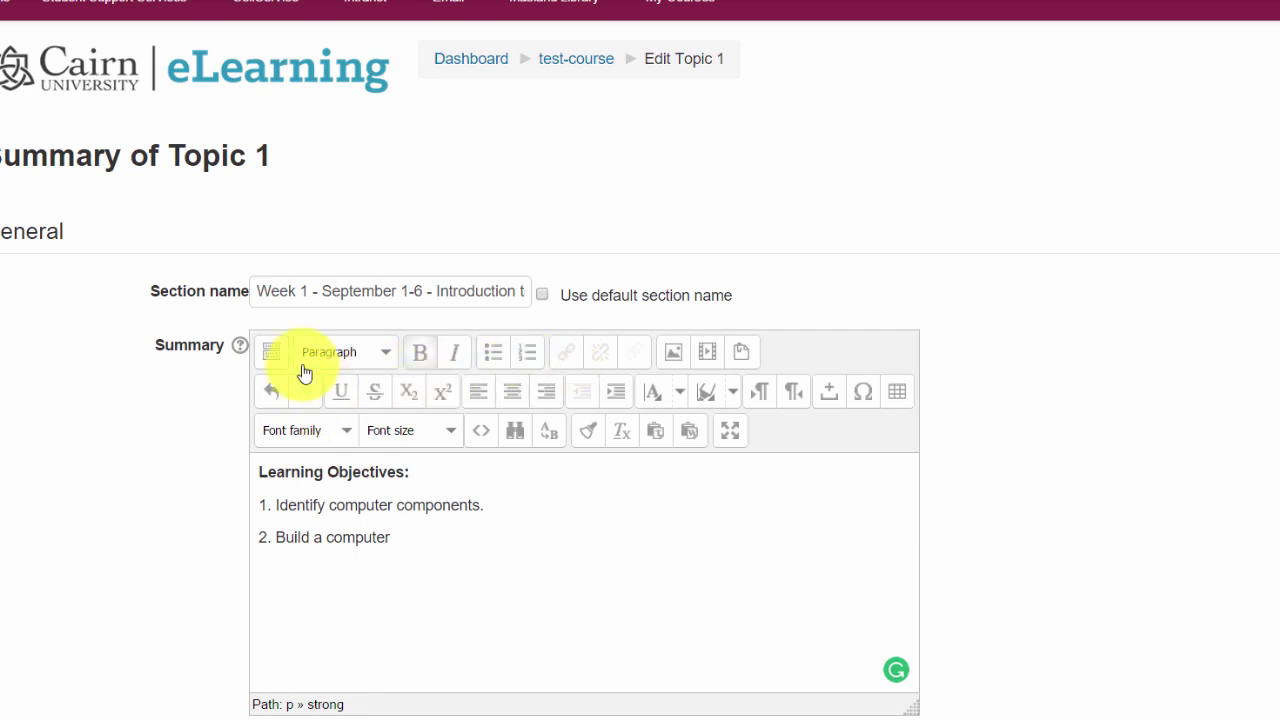
{"action": "left_click", "coordinate": [268, 360]}
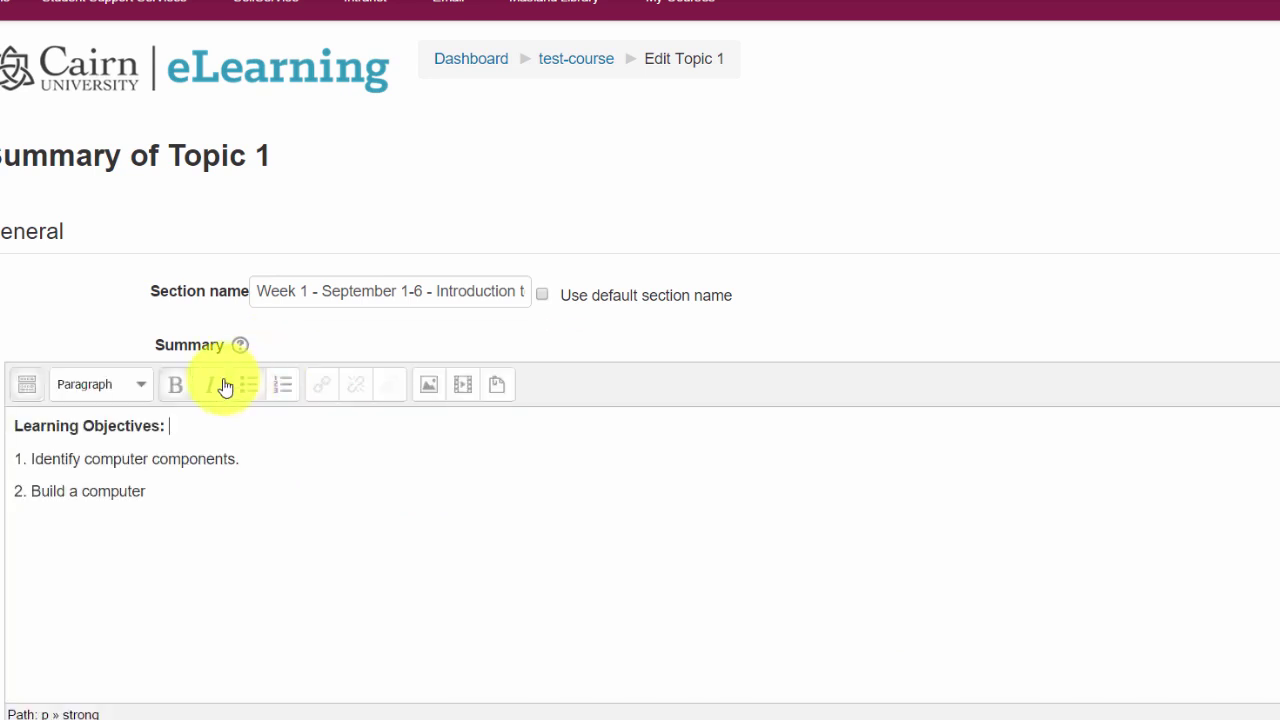
{"action": "left_click", "coordinate": [32, 397]}
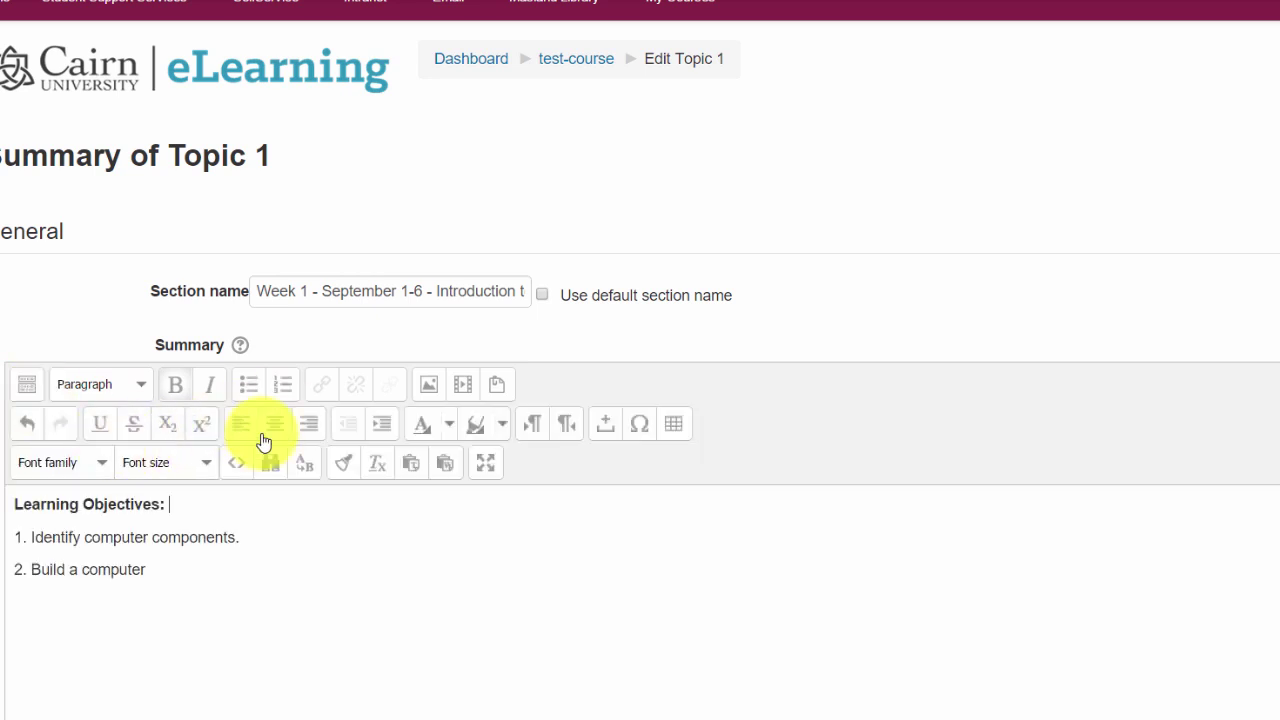
Save the section name and summary changes for Topic 1
{"action": "scroll", "coordinate": [18, 423], "scroll_direction": "down", "scroll_amount": 1}
{"action": "scroll", "coordinate": [286, 500], "scroll_direction": "down", "scroll_amount": 2}
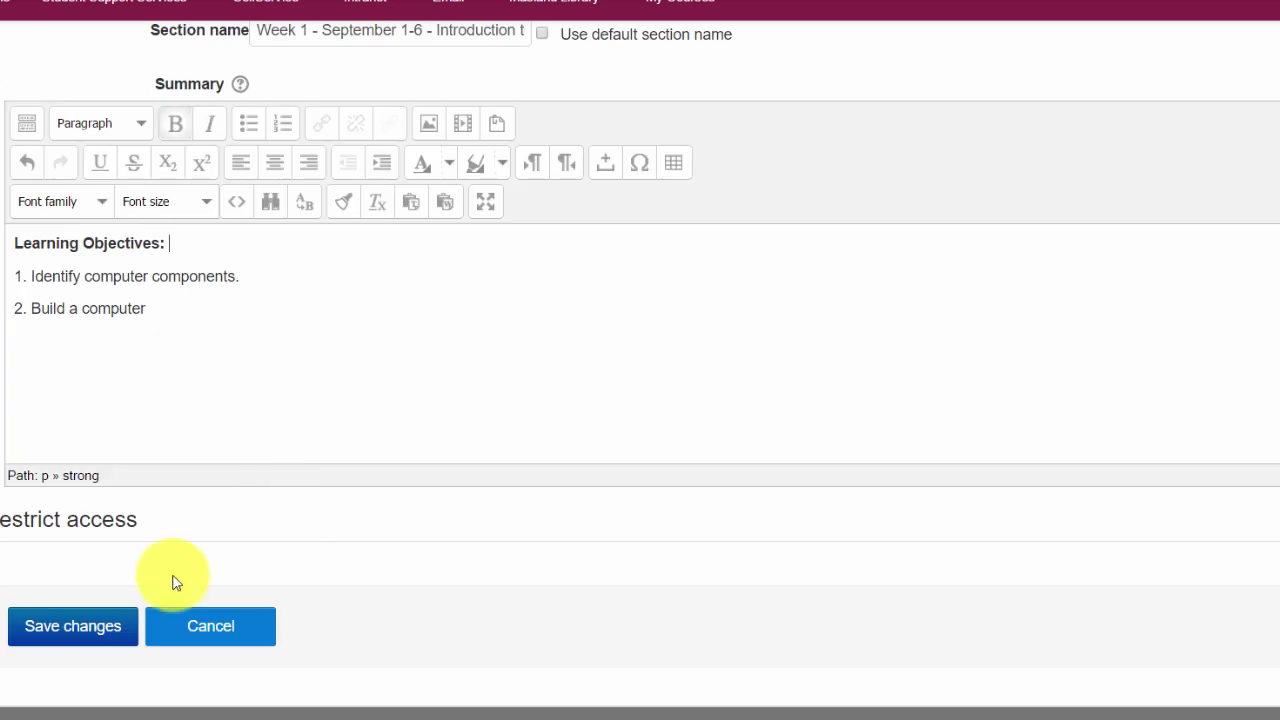
{"action": "left_click", "coordinate": [60, 638]}
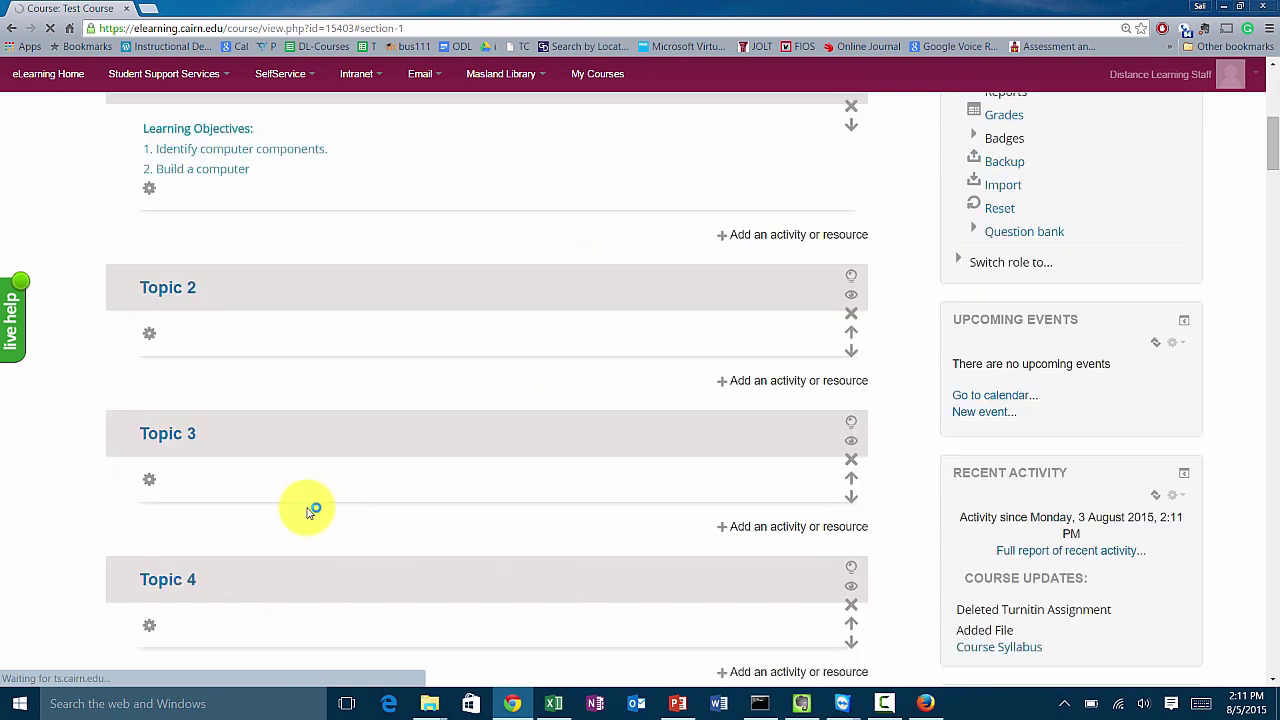
Switch to the Sample Course folder in File Explorer and open its Presentations and Resources subfolder
{"action": "scroll", "coordinate": [280, 425], "scroll_direction": "up", "scroll_amount": 3}
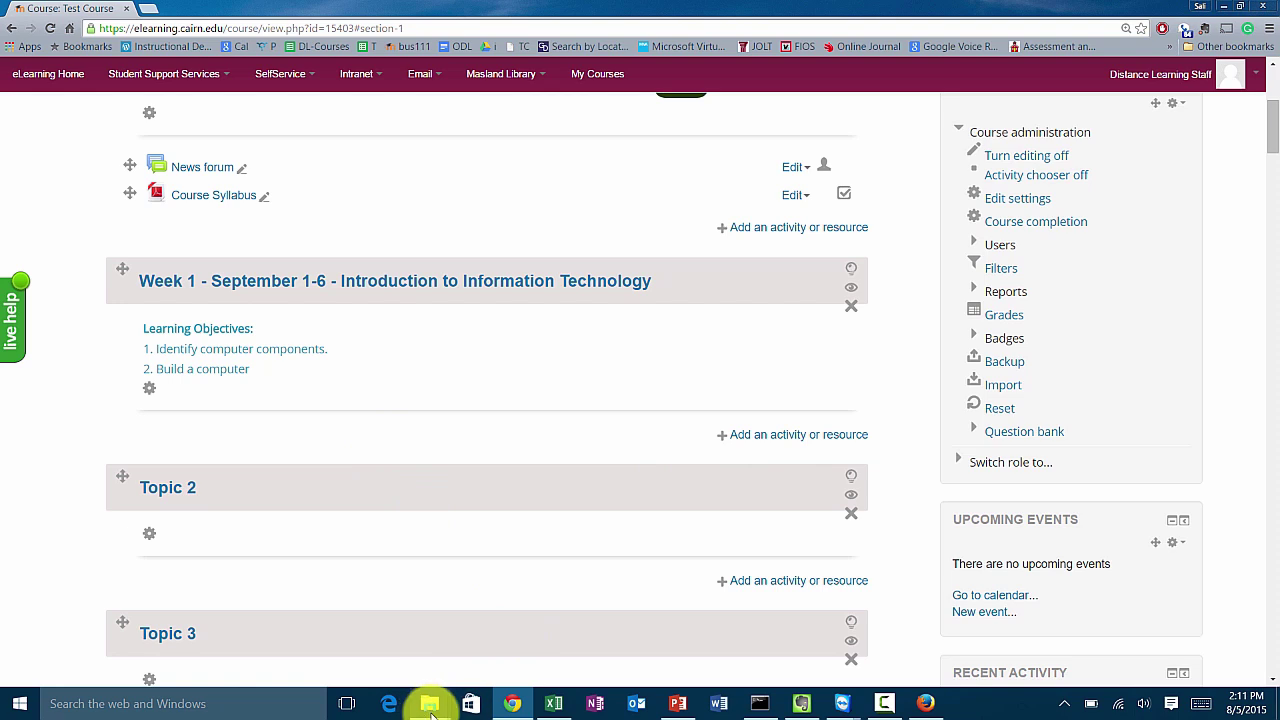
{"action": "mouse_move", "coordinate": [430, 706]}
{"action": "left_click", "coordinate": [562, 657]}
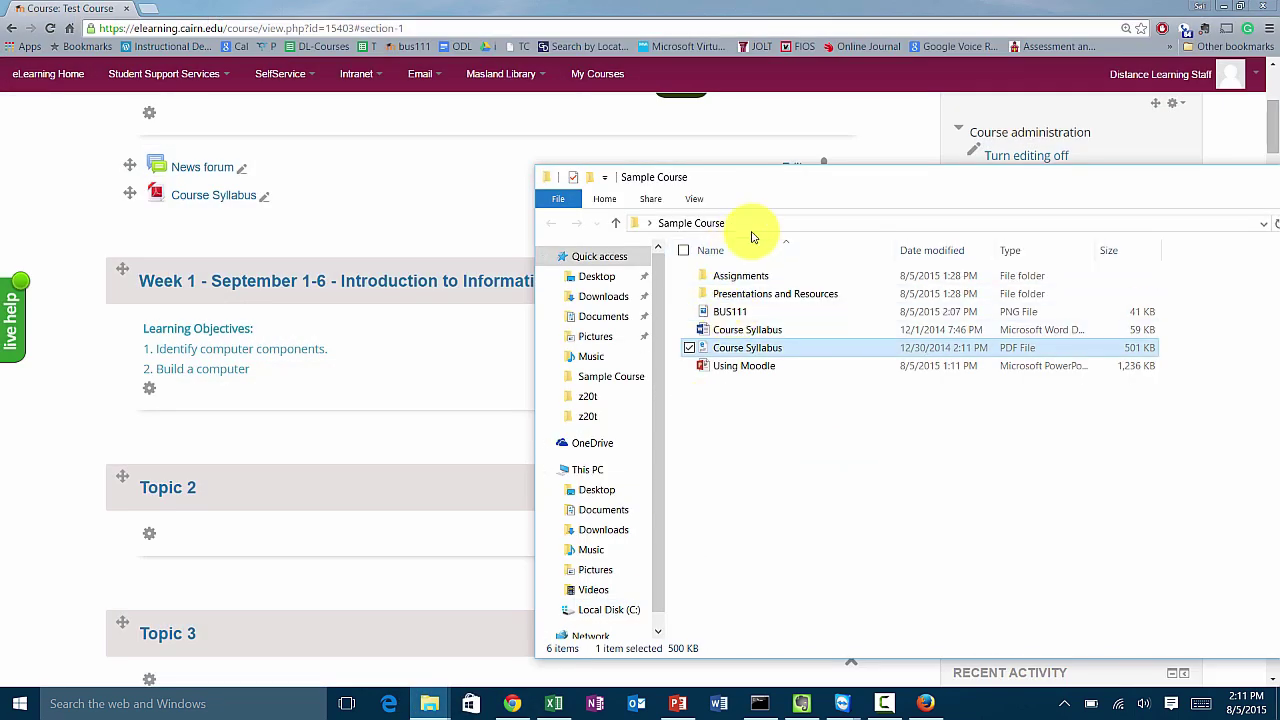
{"action": "left_click", "coordinate": [749, 226]}
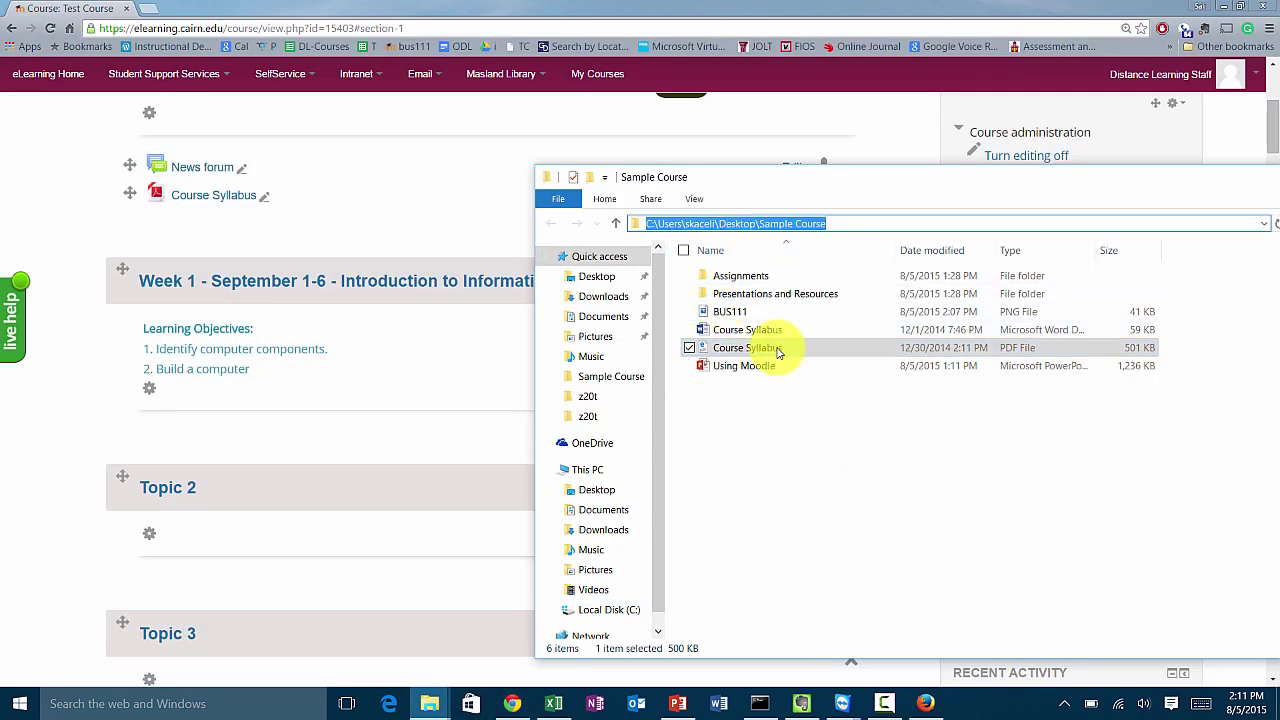
{"action": "left_click", "coordinate": [840, 495]}
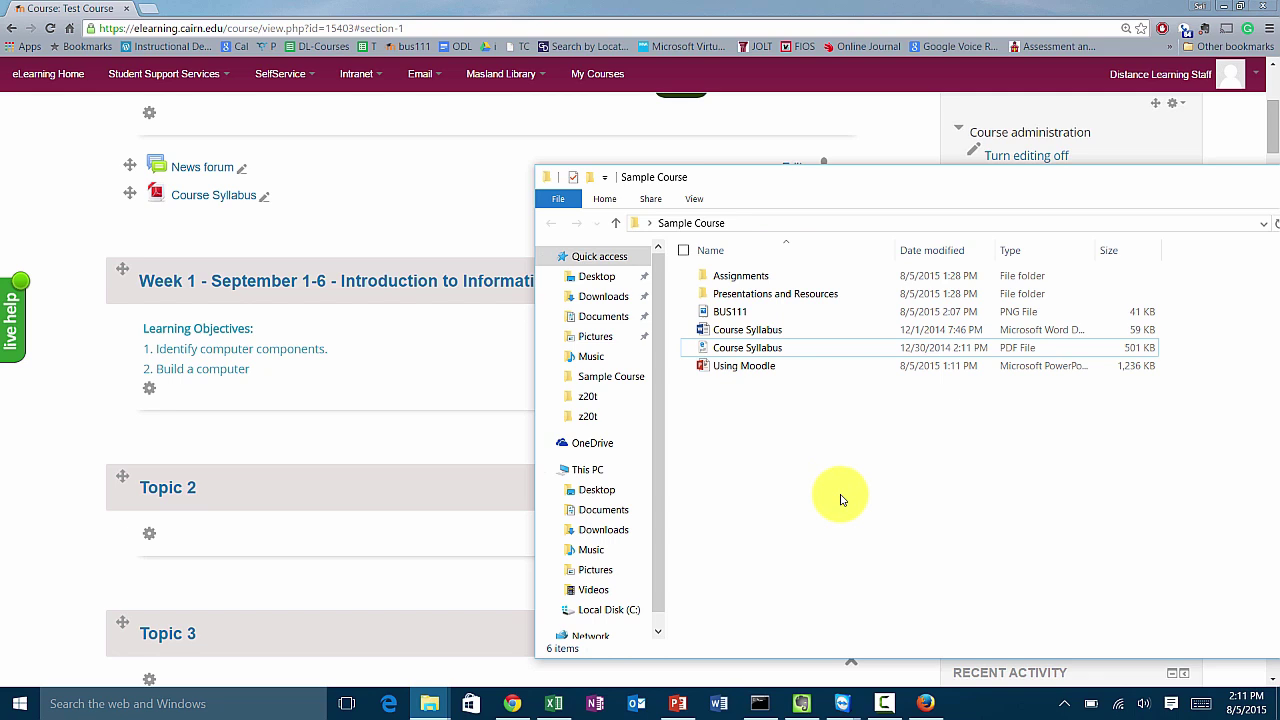
{"action": "left_click", "coordinate": [757, 374]}
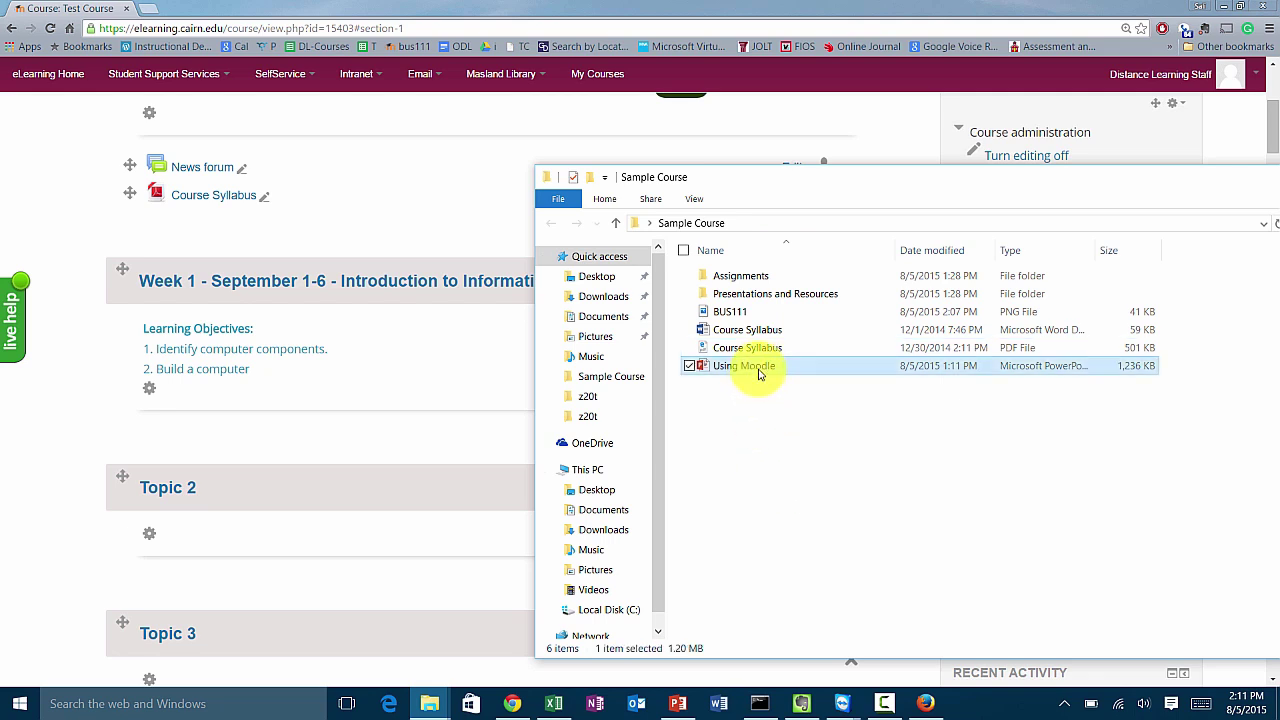
{"action": "double_click", "coordinate": [752, 295]}
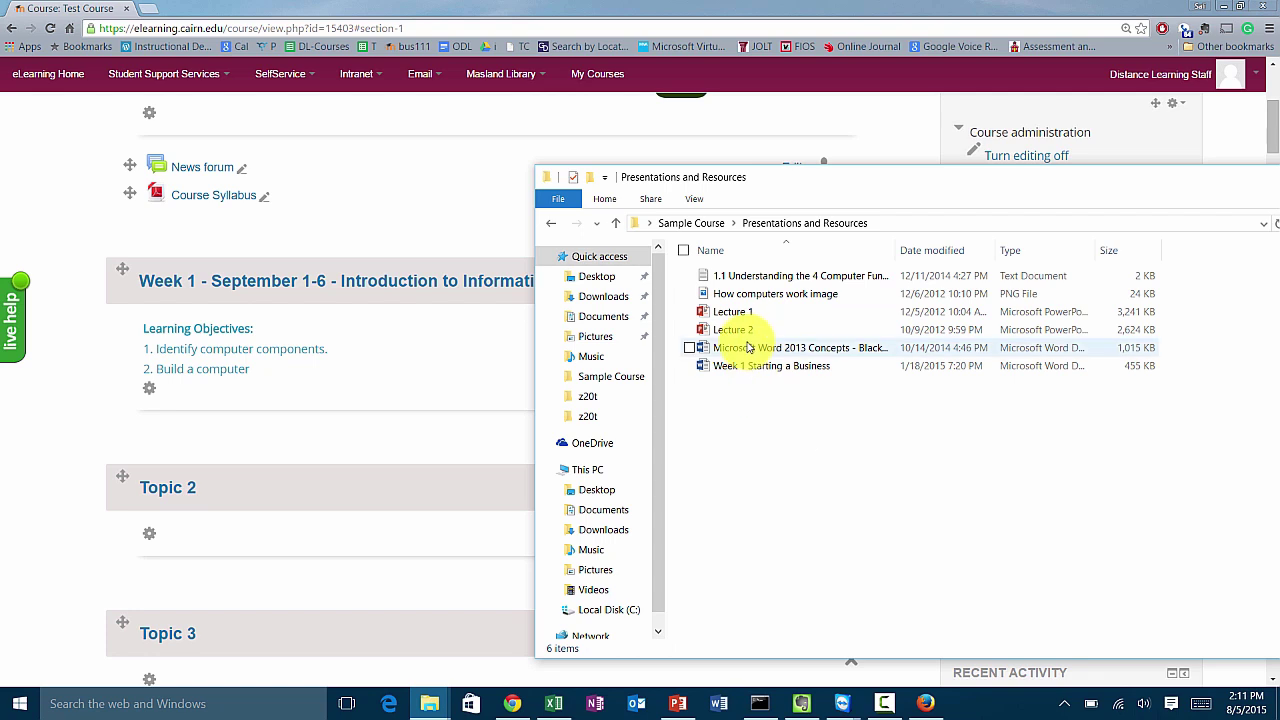
Drop the Lecture 1 presentation into the Week 1 section and retitle it "Lecture 1: Identifying Computer Components"
{"action": "left_click_drag", "start_coordinate": [741, 320], "coordinate": [800, 360]}
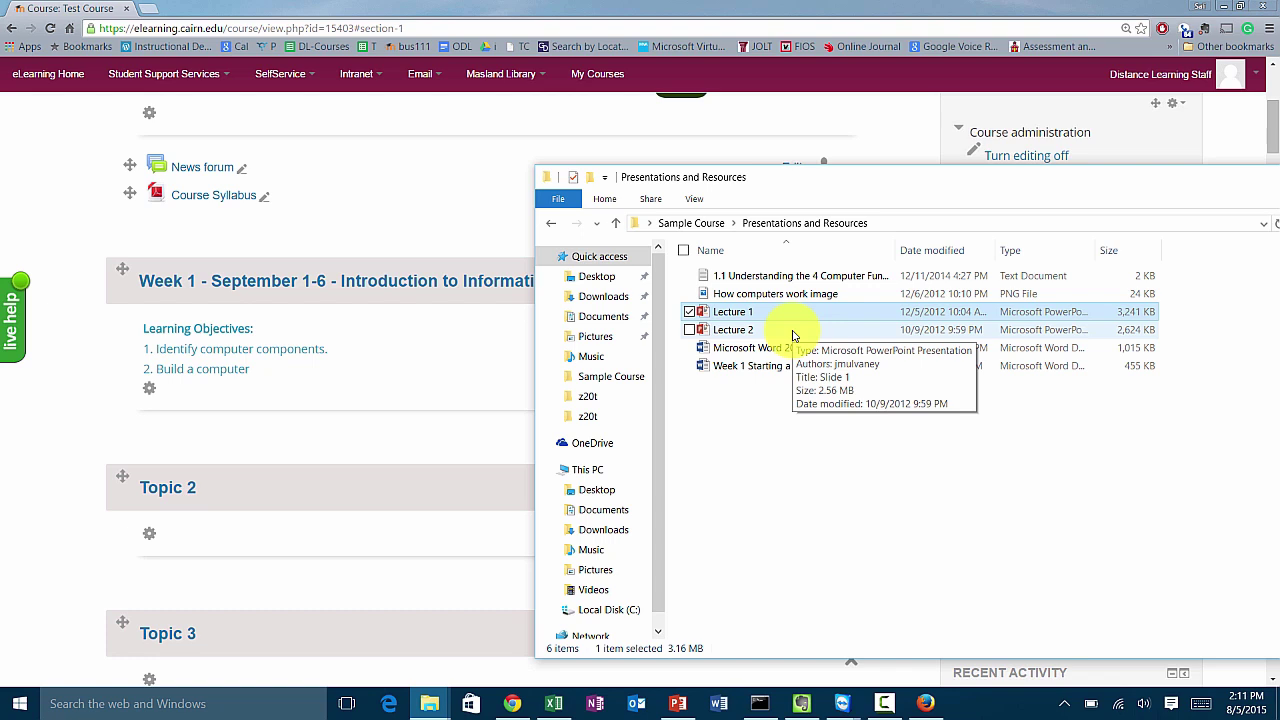
{"action": "left_click_drag", "start_coordinate": [745, 313], "coordinate": [300, 440]}
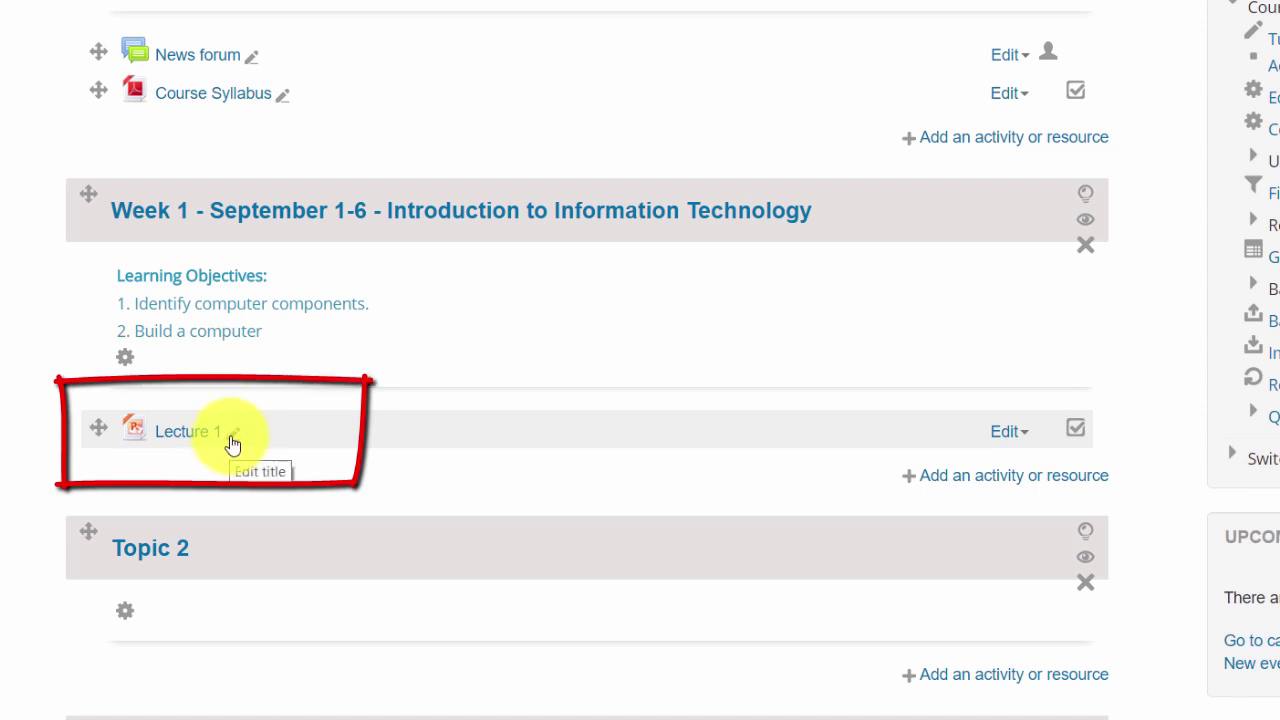
{"action": "left_click", "coordinate": [236, 443]}
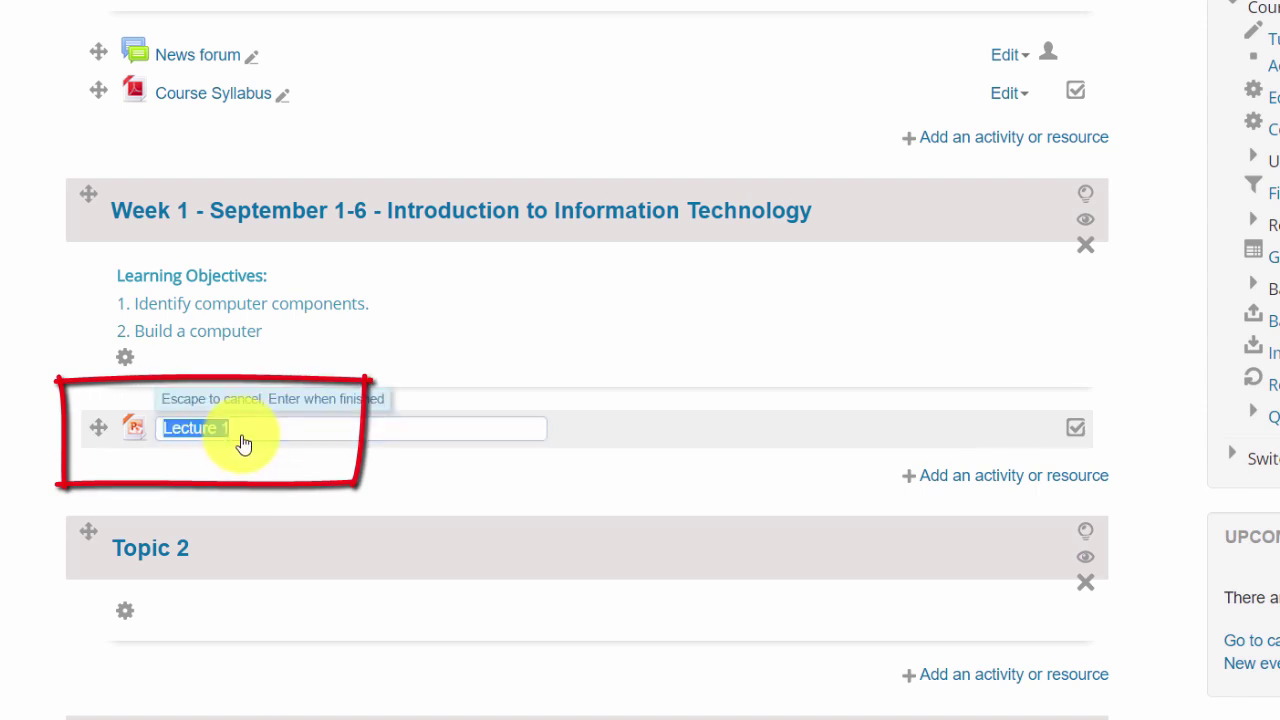
{"action": "left_click", "coordinate": [263, 437]}
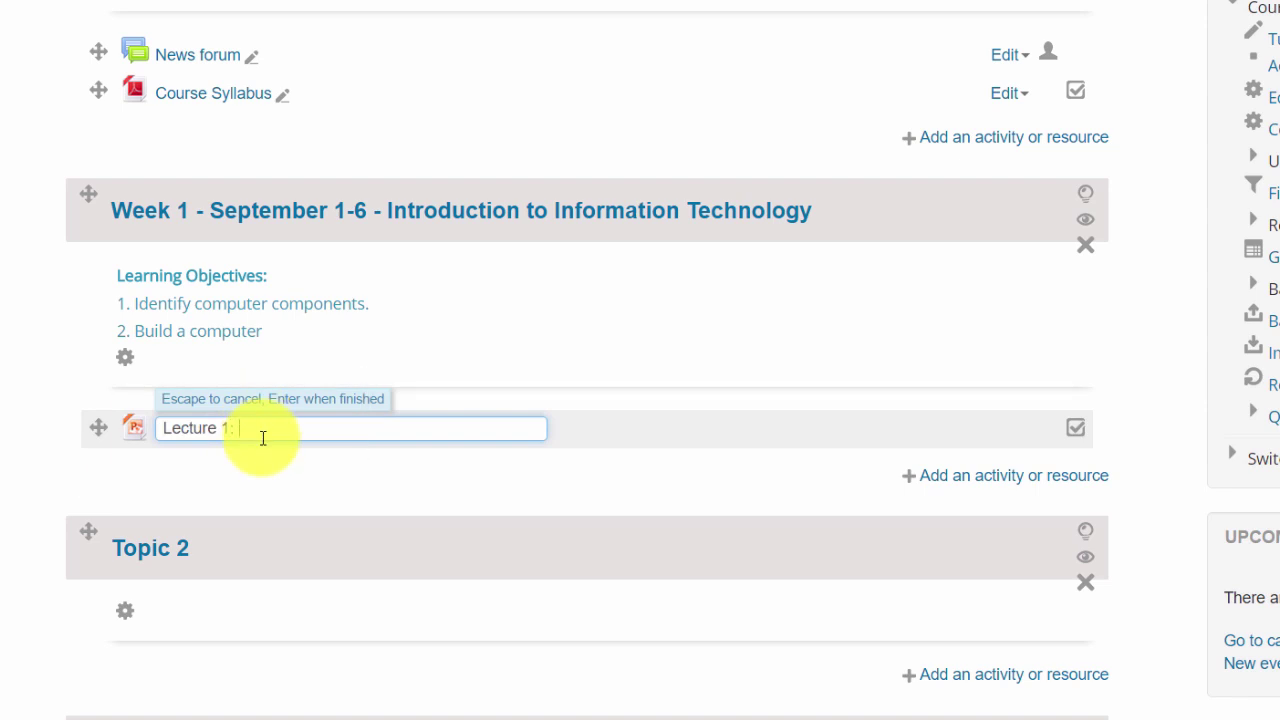
{"action": "type", "text": "Identifying Computer Components"}
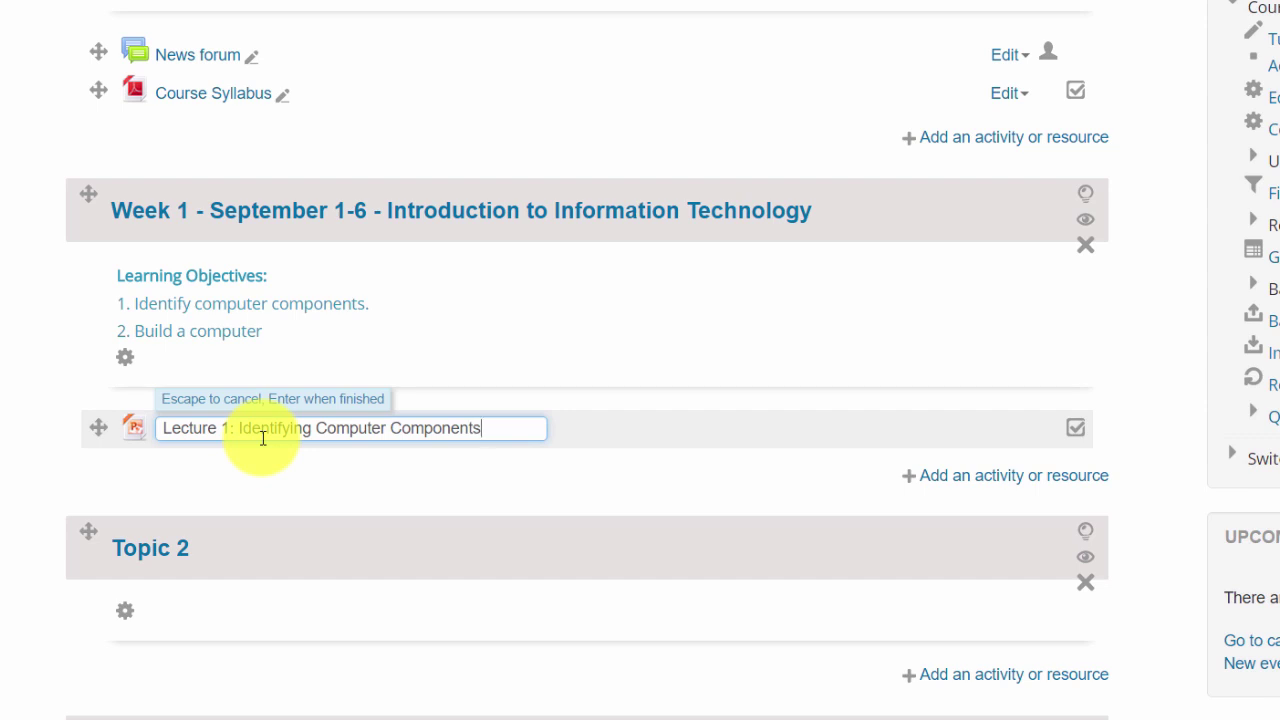
{"action": "key", "text": "Return"}
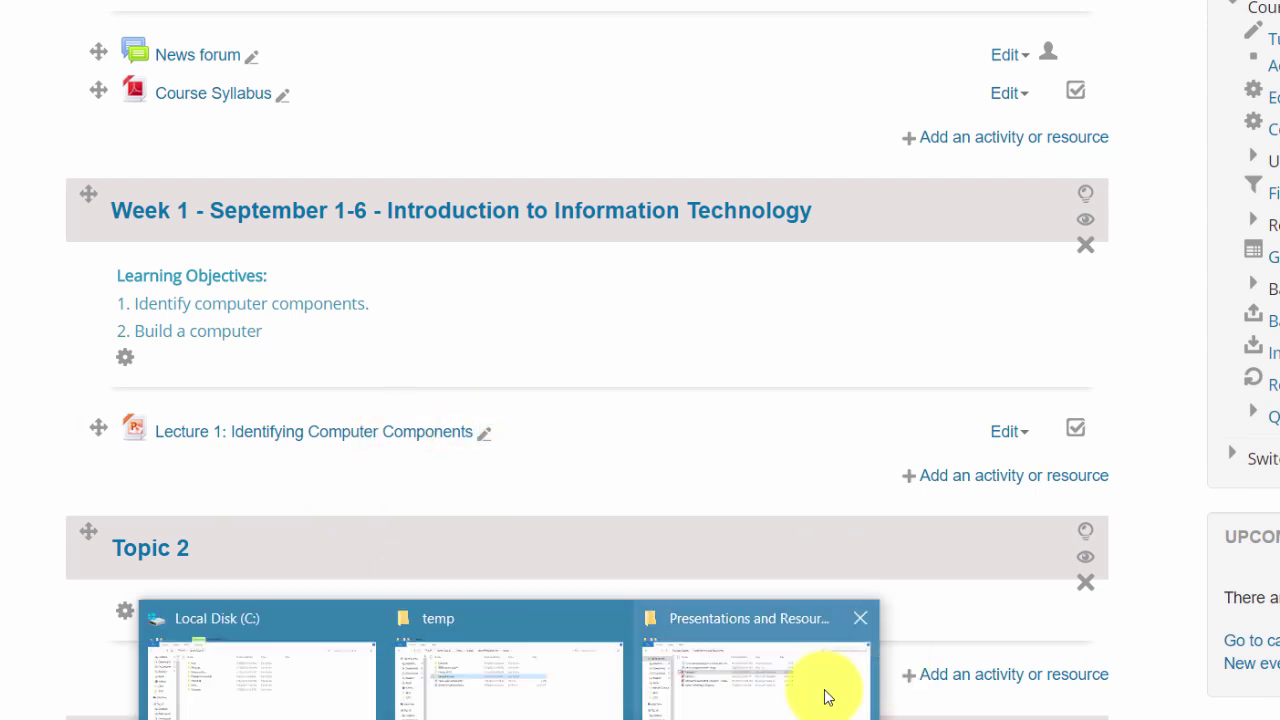
Switch back to File Explorer and drop the Lecture 2 presentation into the Week 1 section
{"action": "left_click", "coordinate": [826, 691]}
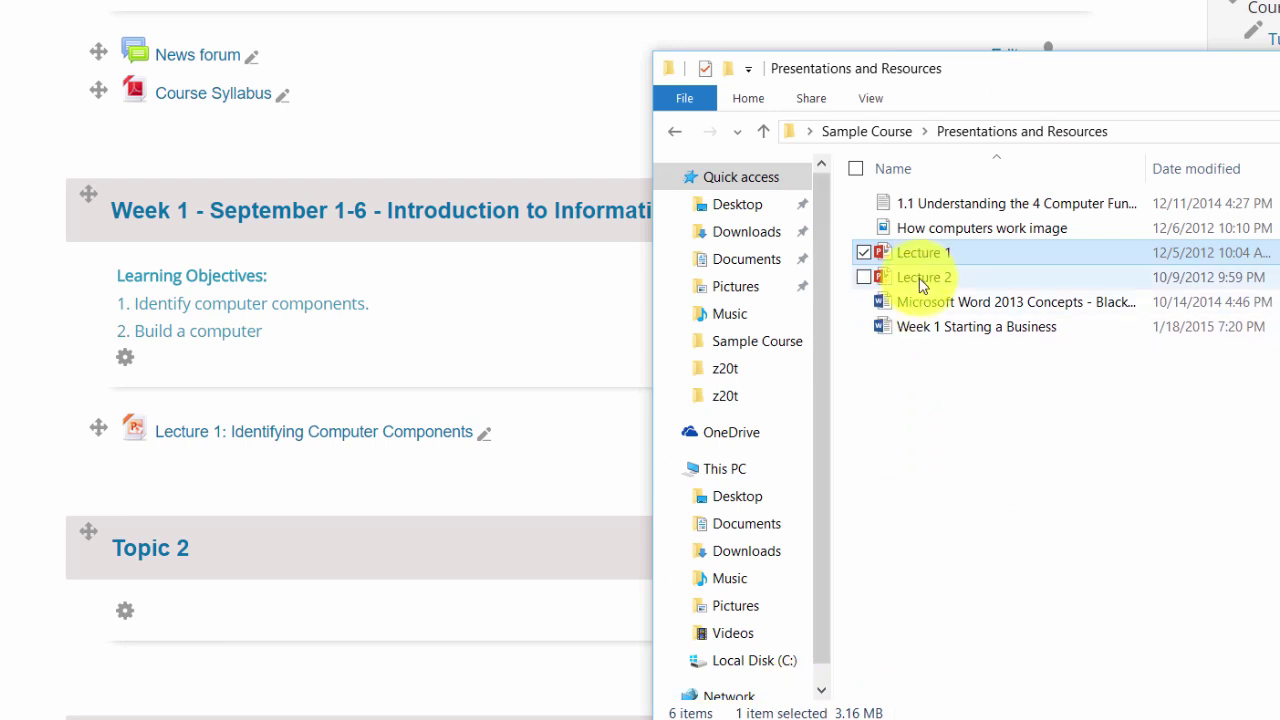
{"action": "left_click_drag", "start_coordinate": [912, 279], "coordinate": [255, 490]}
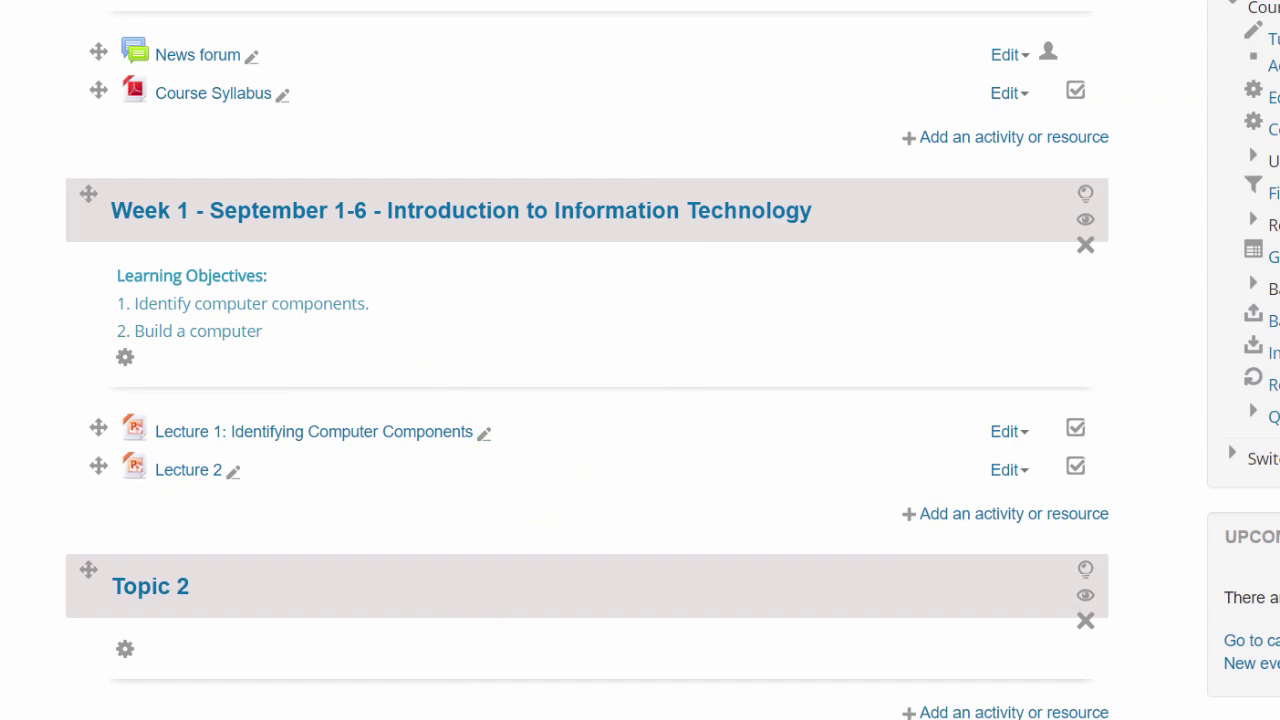
Drop How computers work image and both Word documents from File Explorer together into Week 1, adding the image to the course page
{"action": "mouse_move", "coordinate": [672, 704]}
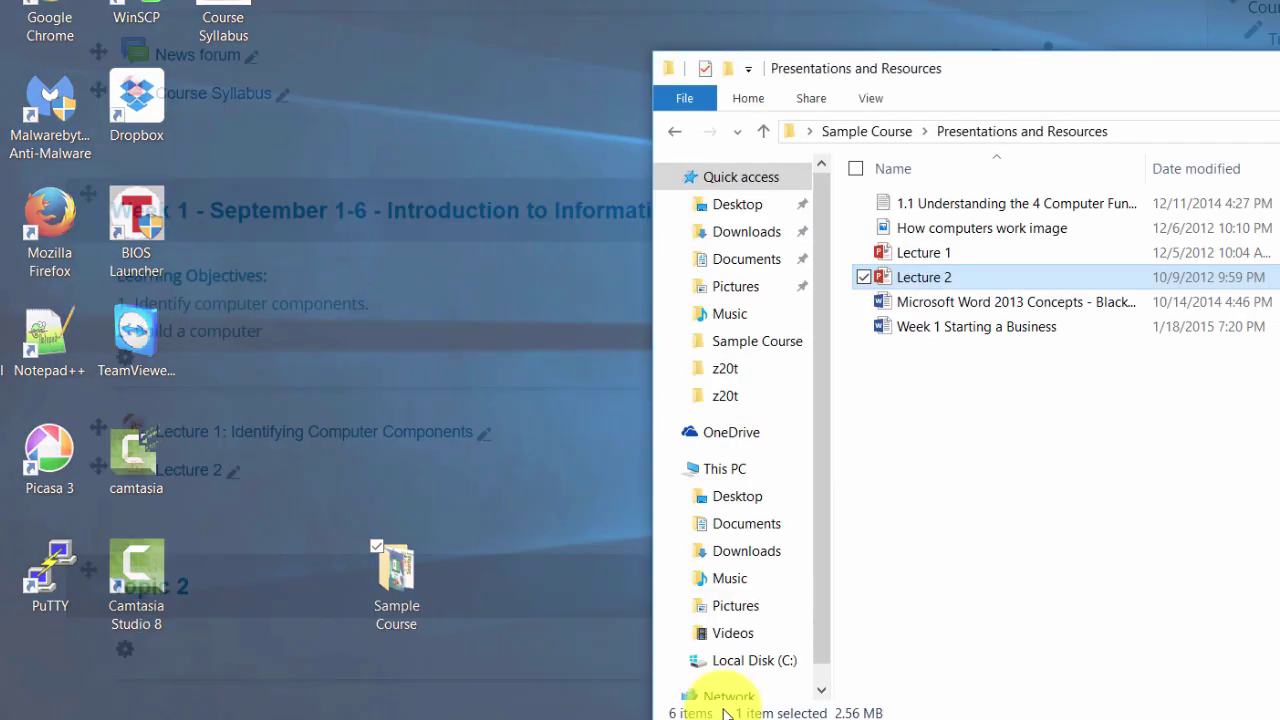
{"action": "left_click", "coordinate": [725, 690]}
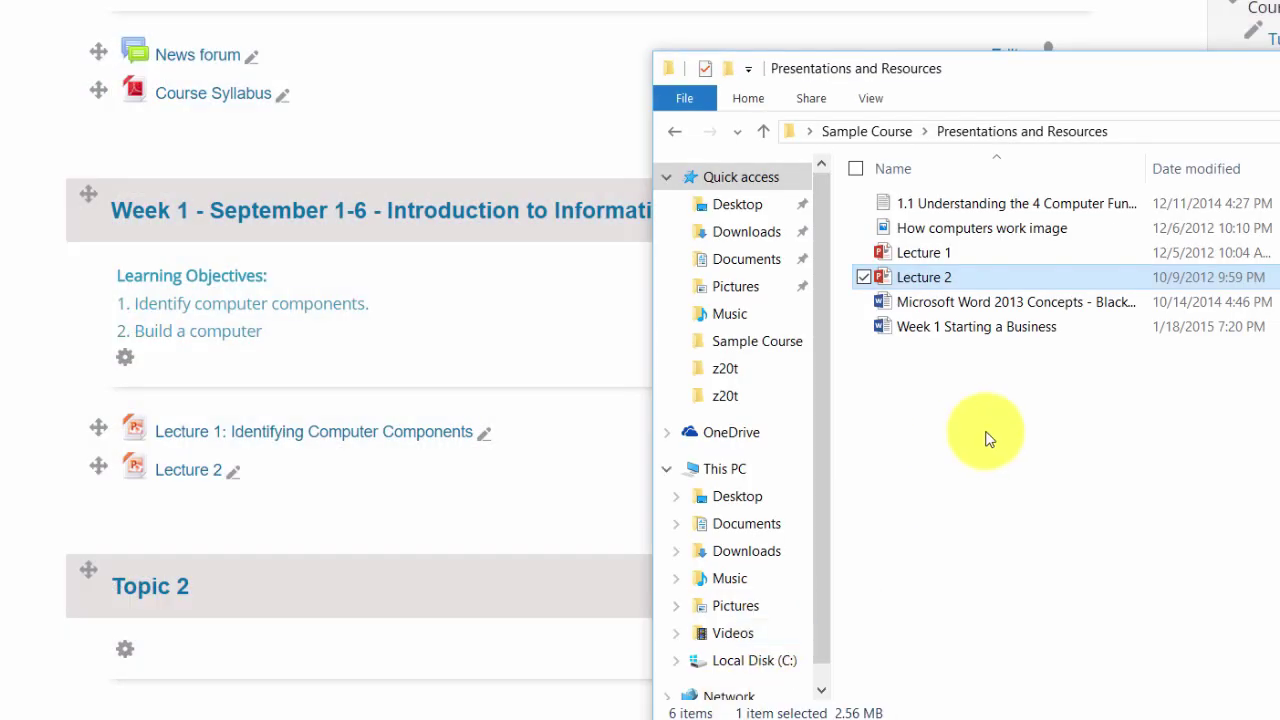
{"action": "left_click_drag", "start_coordinate": [1017, 371], "coordinate": [918, 242]}
{"action": "left_click", "coordinate": [930, 231]}
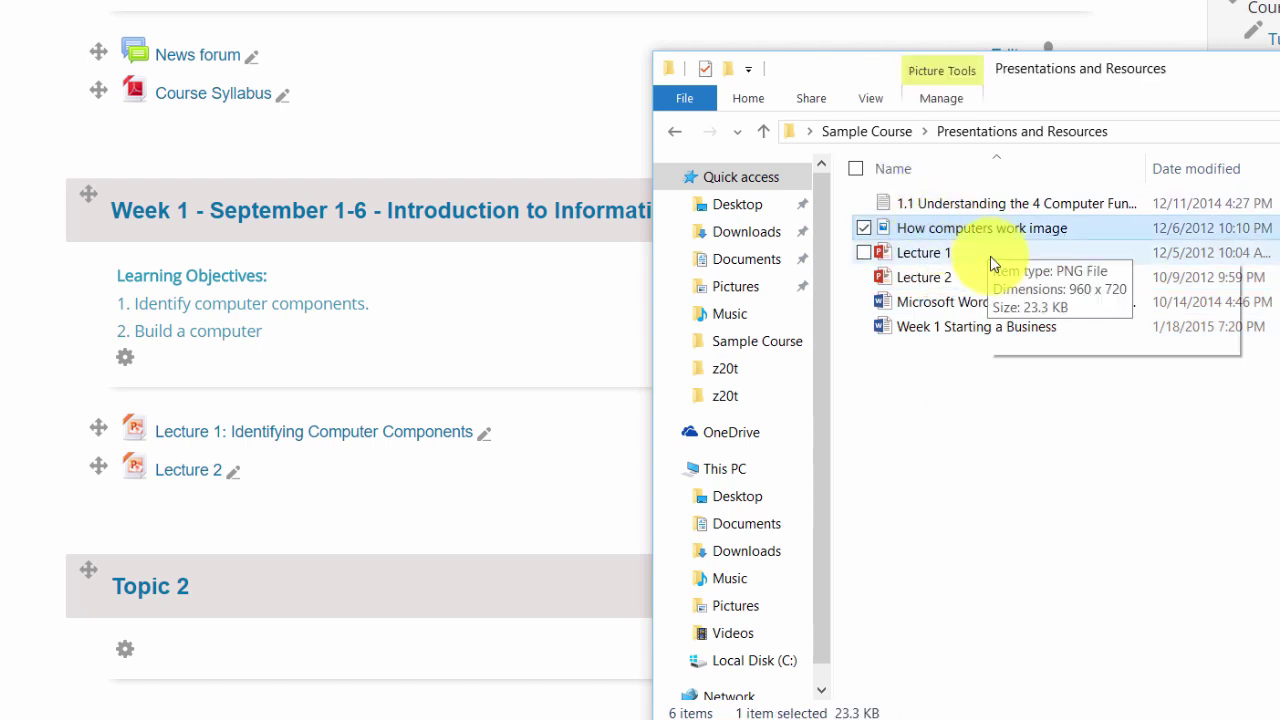
{"action": "left_click", "coordinate": [940, 301], "text": "ctrl"}
{"action": "left_click", "coordinate": [933, 330], "text": "ctrl"}
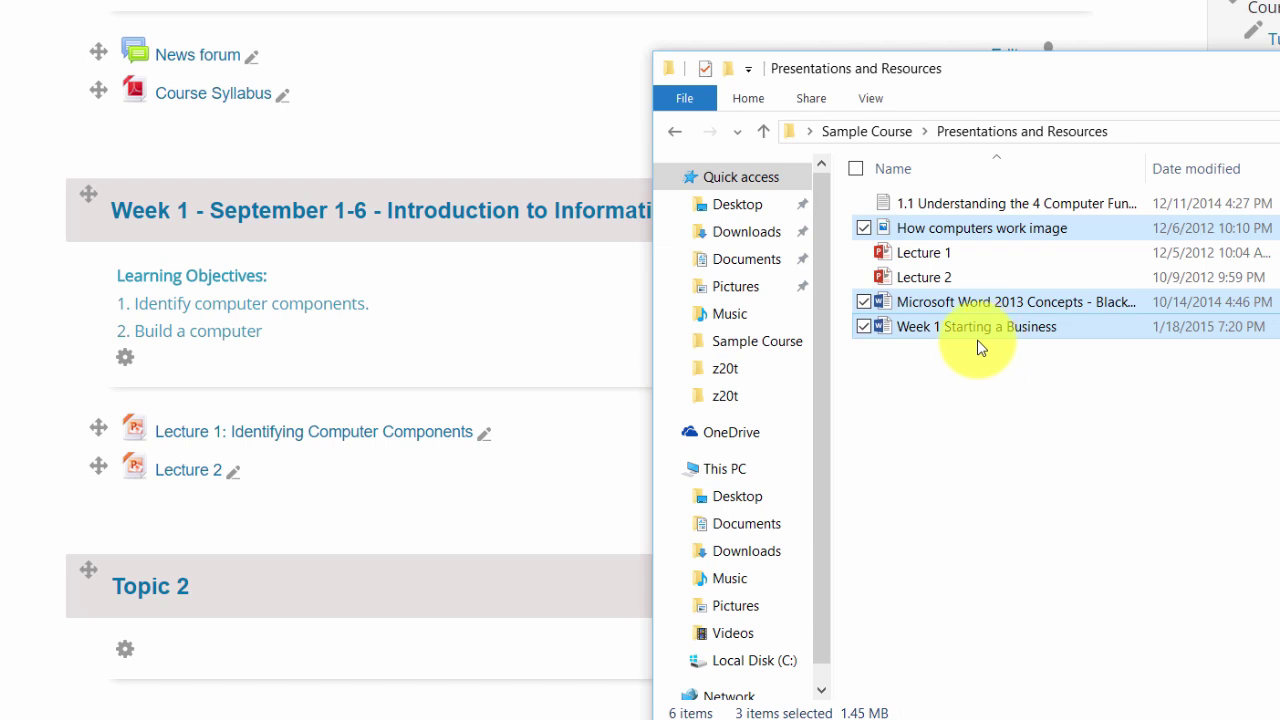
{"action": "left_click_drag", "start_coordinate": [892, 338], "coordinate": [330, 520]}
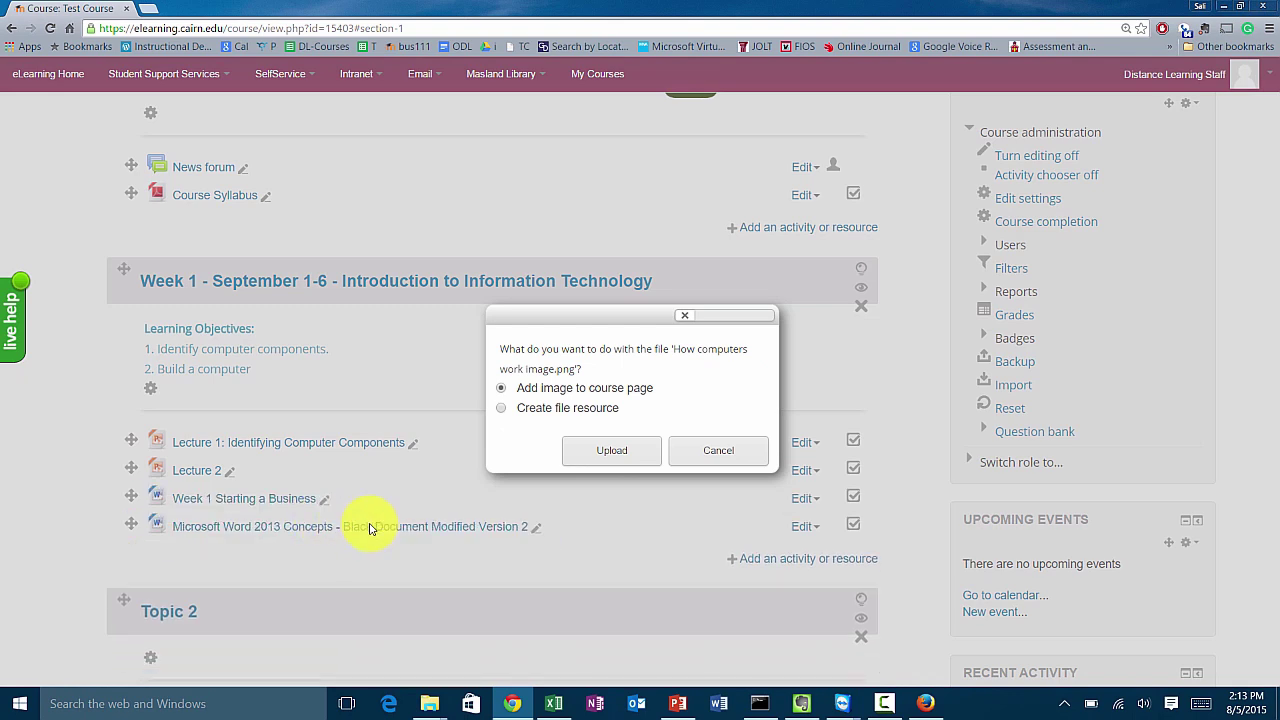
{"action": "left_click", "coordinate": [605, 455]}
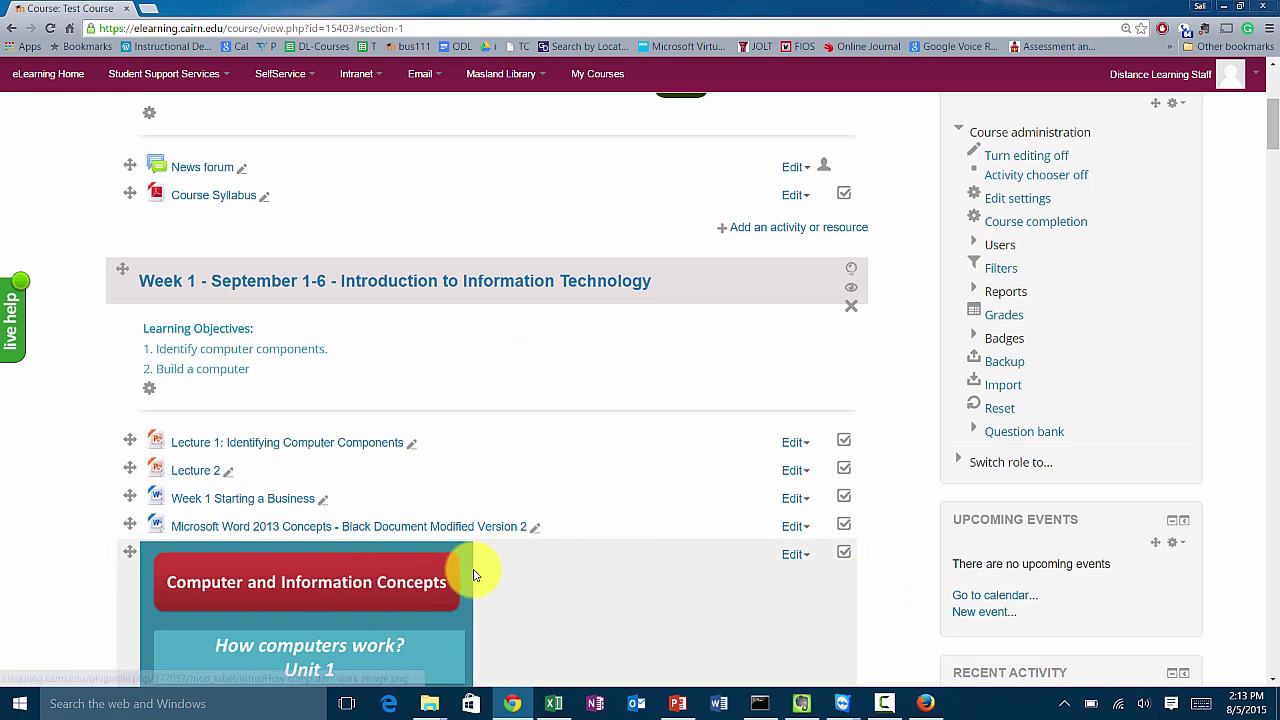
Delete the How computers work image from the Week 1 section and confirm the deletion
{"action": "scroll", "coordinate": [478, 575], "scroll_direction": "down", "scroll_amount": 2}
{"action": "scroll", "coordinate": [478, 575], "scroll_direction": "down", "scroll_amount": 1}
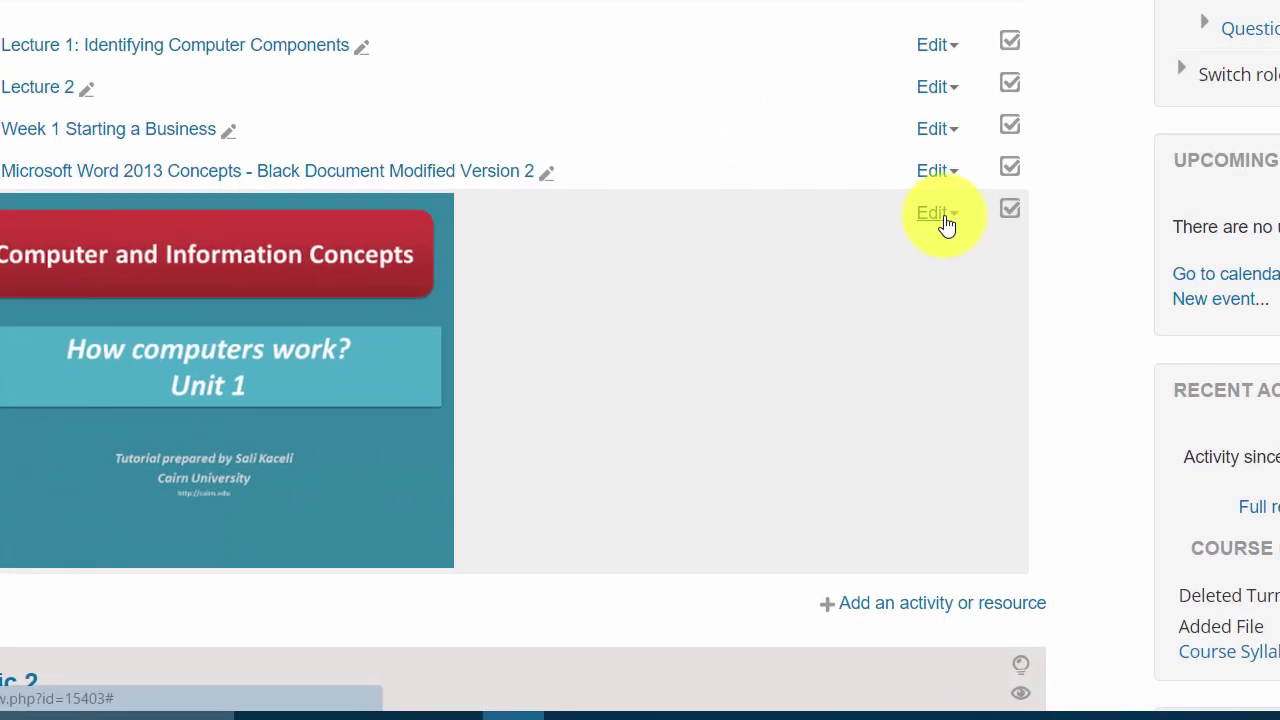
{"action": "left_click", "coordinate": [935, 213]}
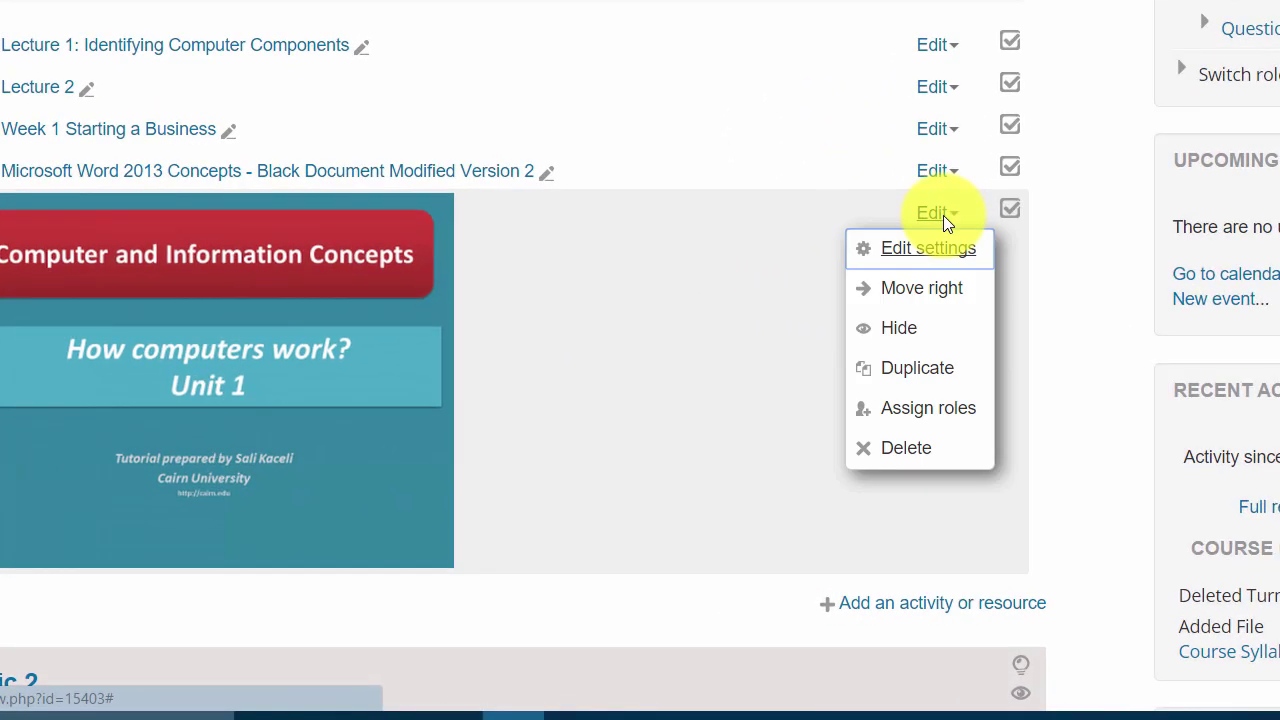
{"action": "left_click", "coordinate": [918, 466]}
{"action": "left_click", "coordinate": [657, 366]}
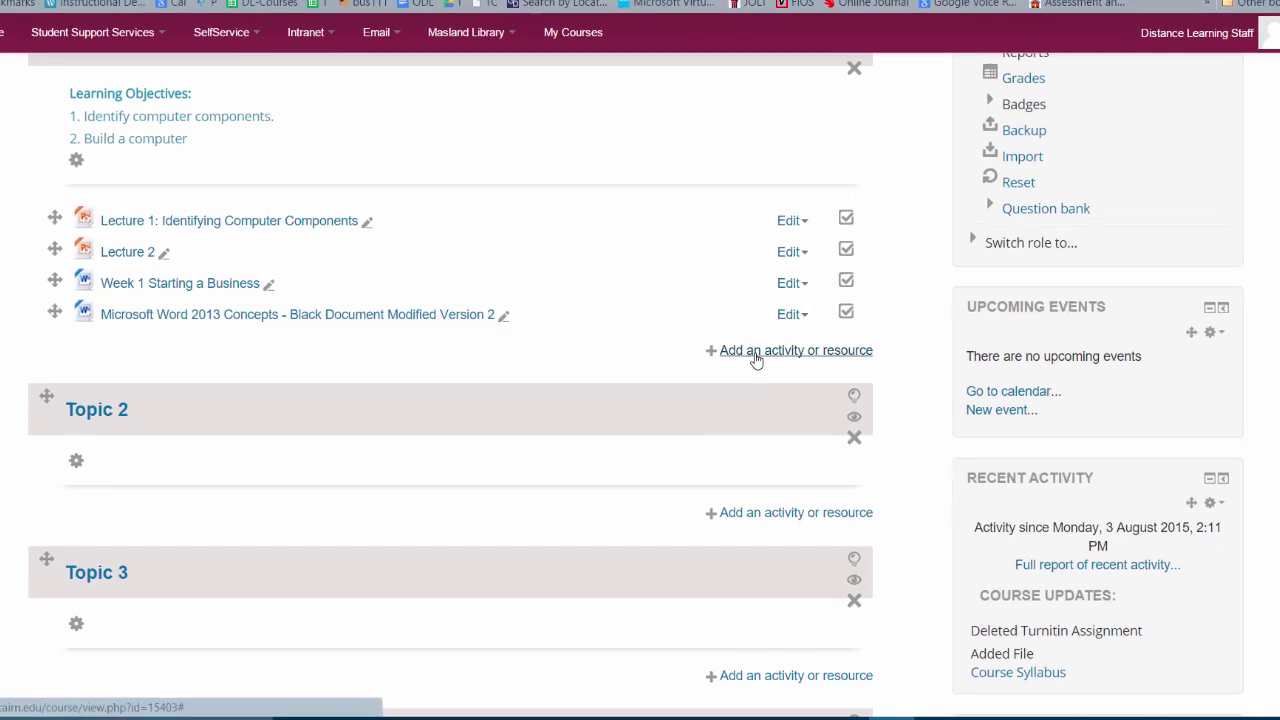
Add a new Label resource to the Week 1 section
{"action": "left_click", "coordinate": [763, 378]}
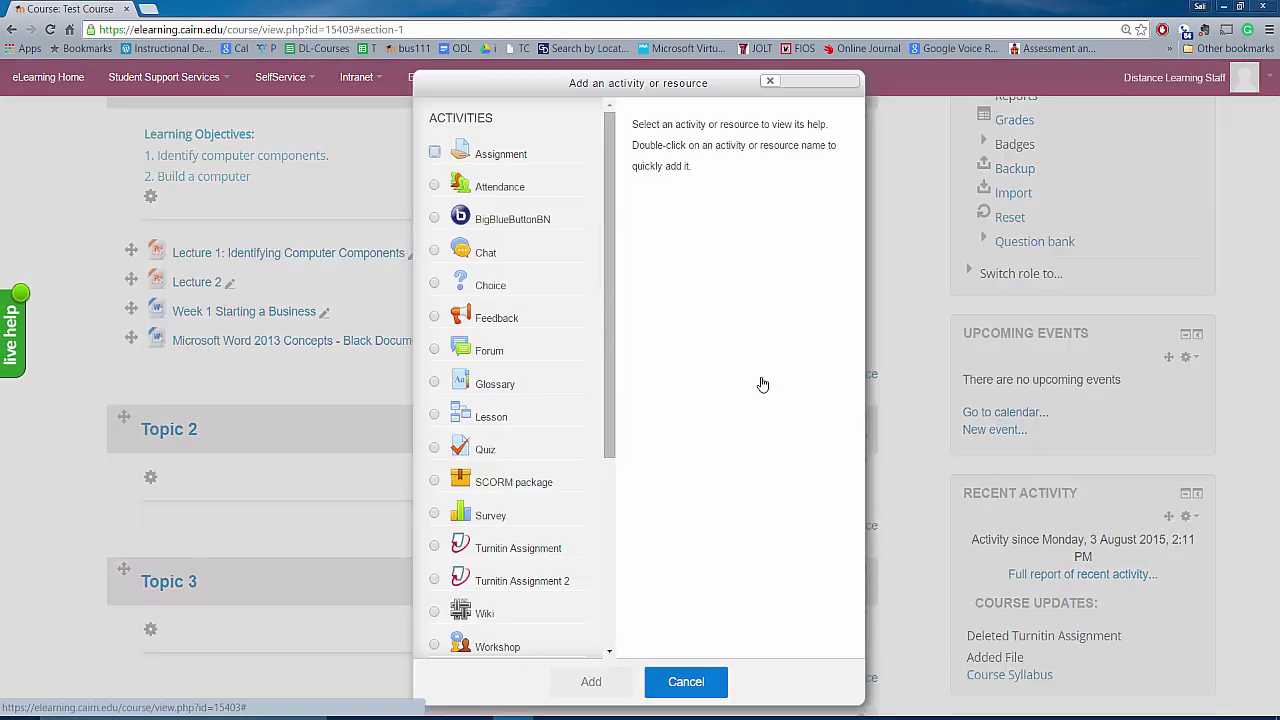
{"action": "left_click_drag", "start_coordinate": [614, 354], "coordinate": [609, 561]}
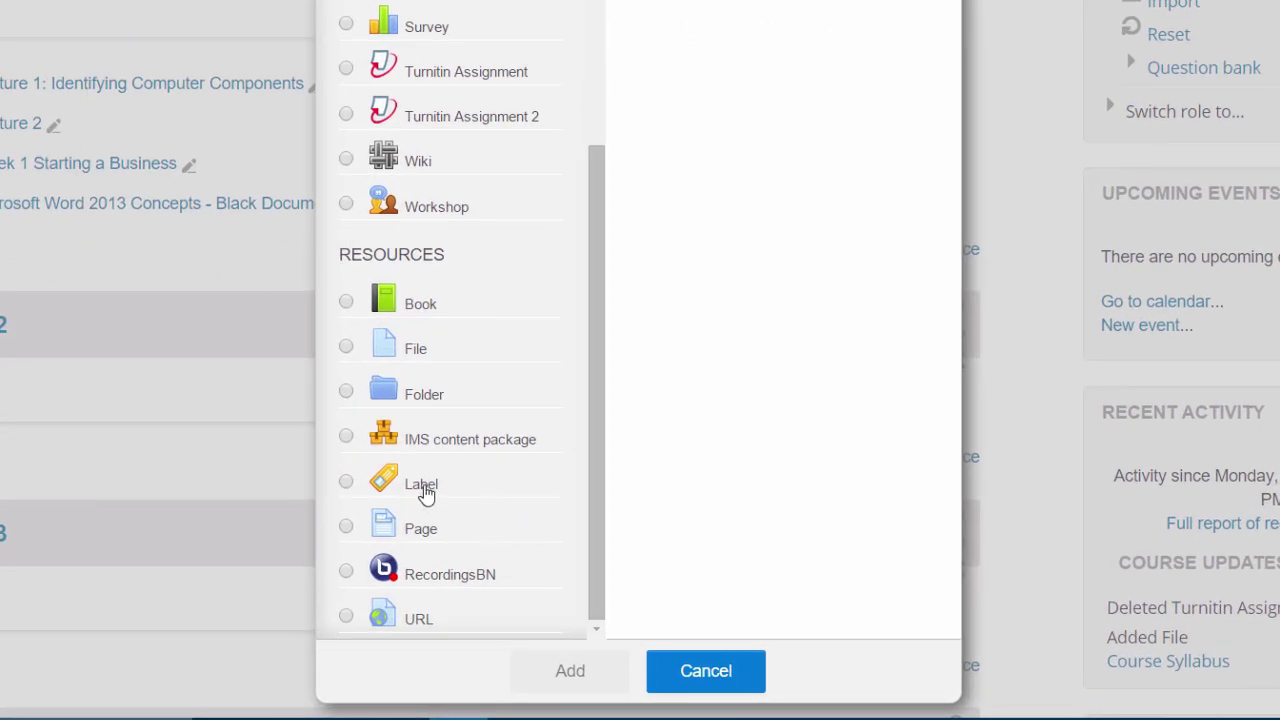
{"action": "left_click", "coordinate": [424, 489]}
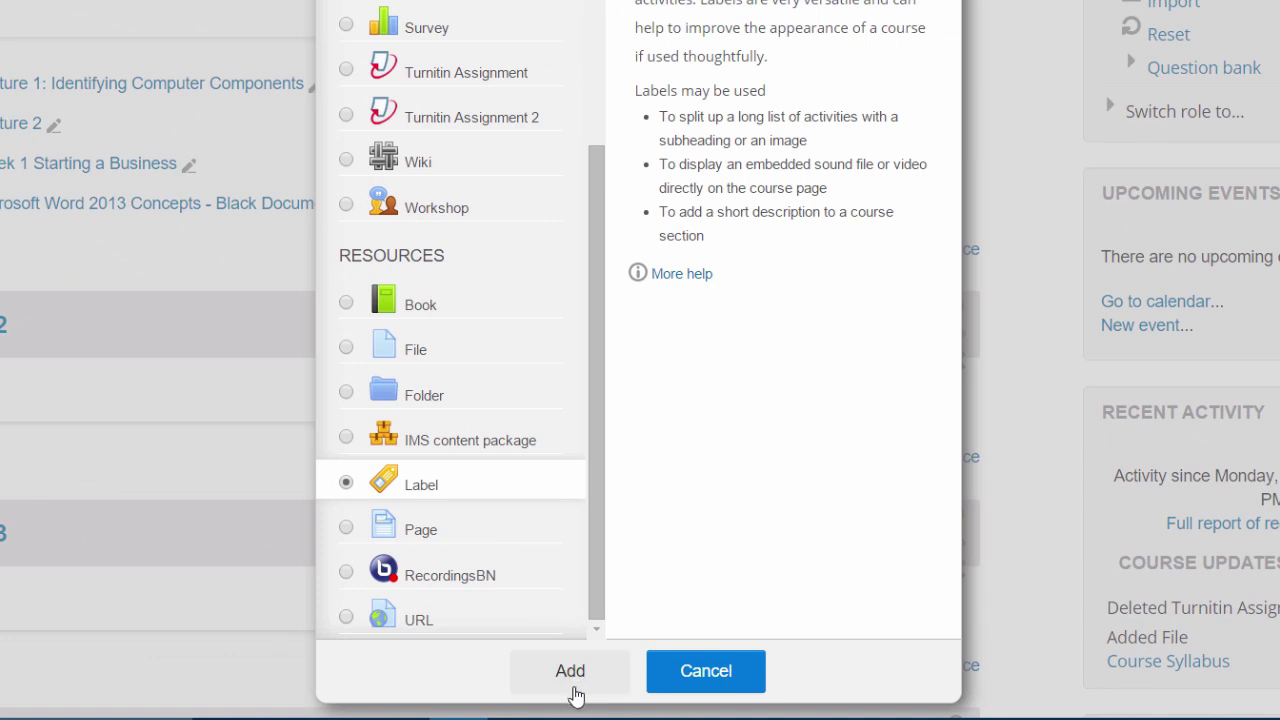
{"action": "left_click", "coordinate": [580, 688]}
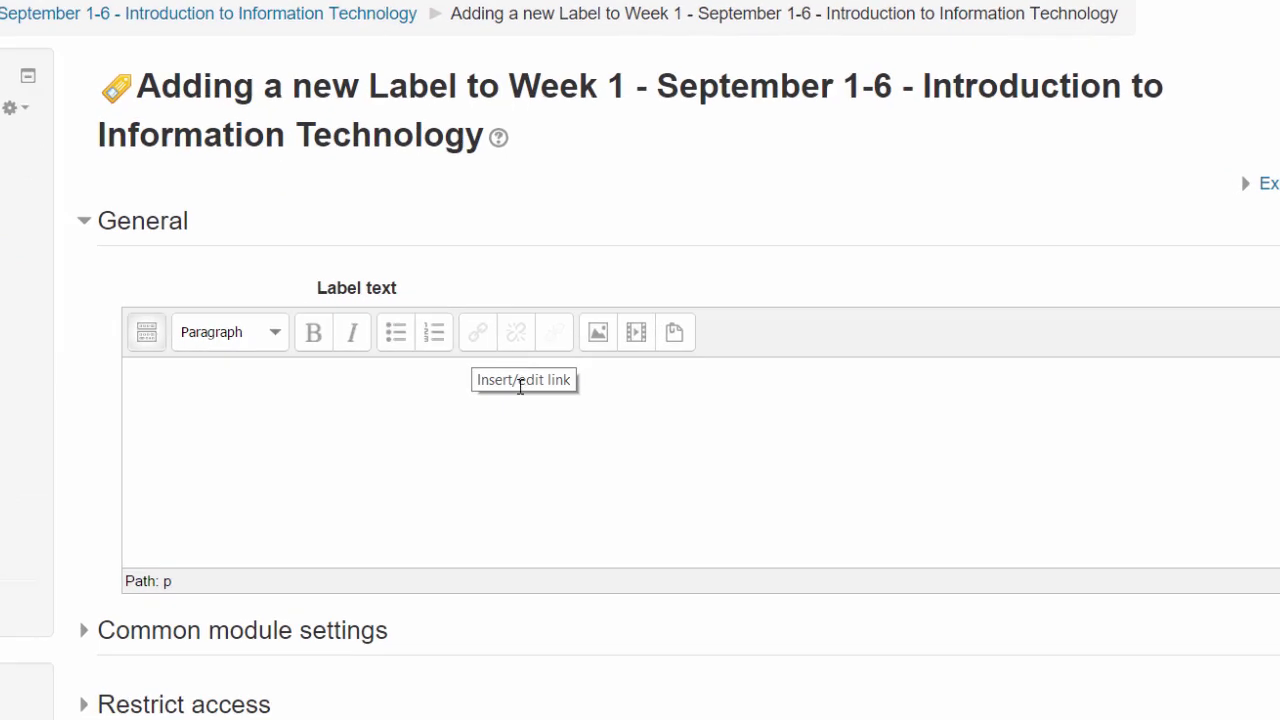
Enter the label text "Reading for the week: Chapter 1: Introducing Computer Systems.", bold "Reading for the week:", and save back to the course
{"action": "left_click", "coordinate": [545, 469]}
{"action": "type", "text": "Reading for the week: Chapter 1: Introducing Computer Systems."}
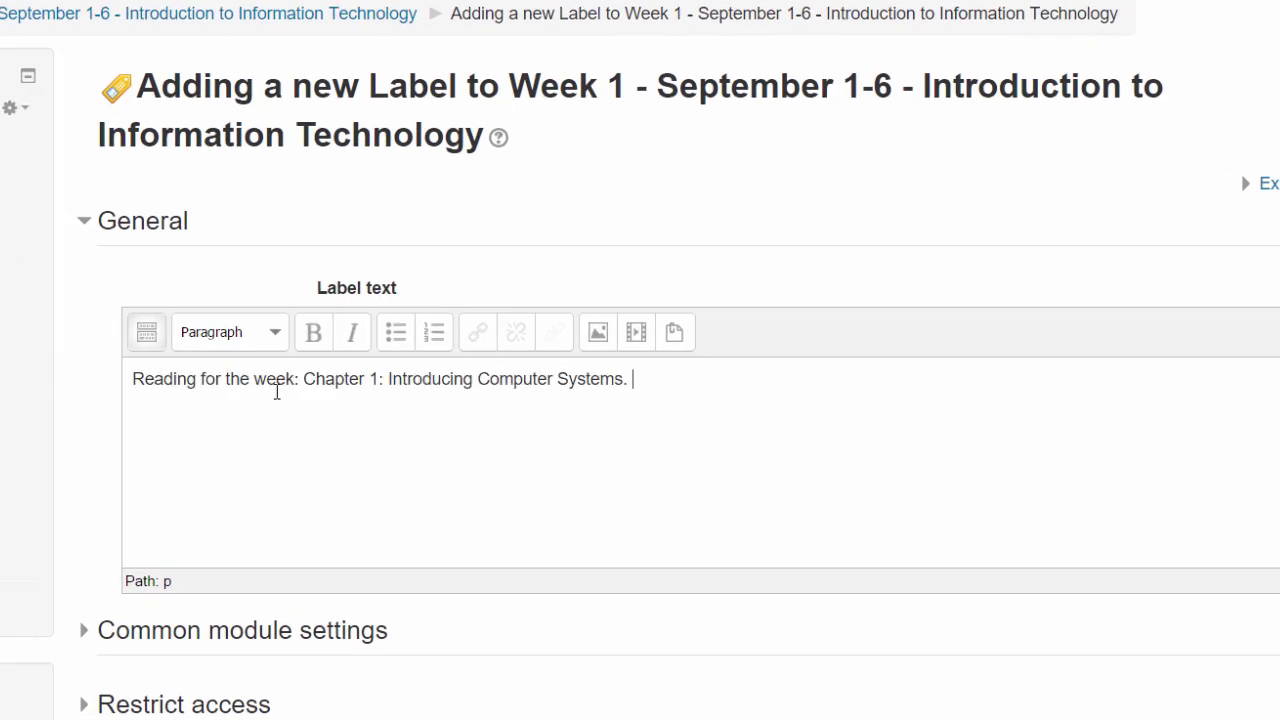
{"action": "left_click_drag", "start_coordinate": [303, 384], "coordinate": [131, 378]}
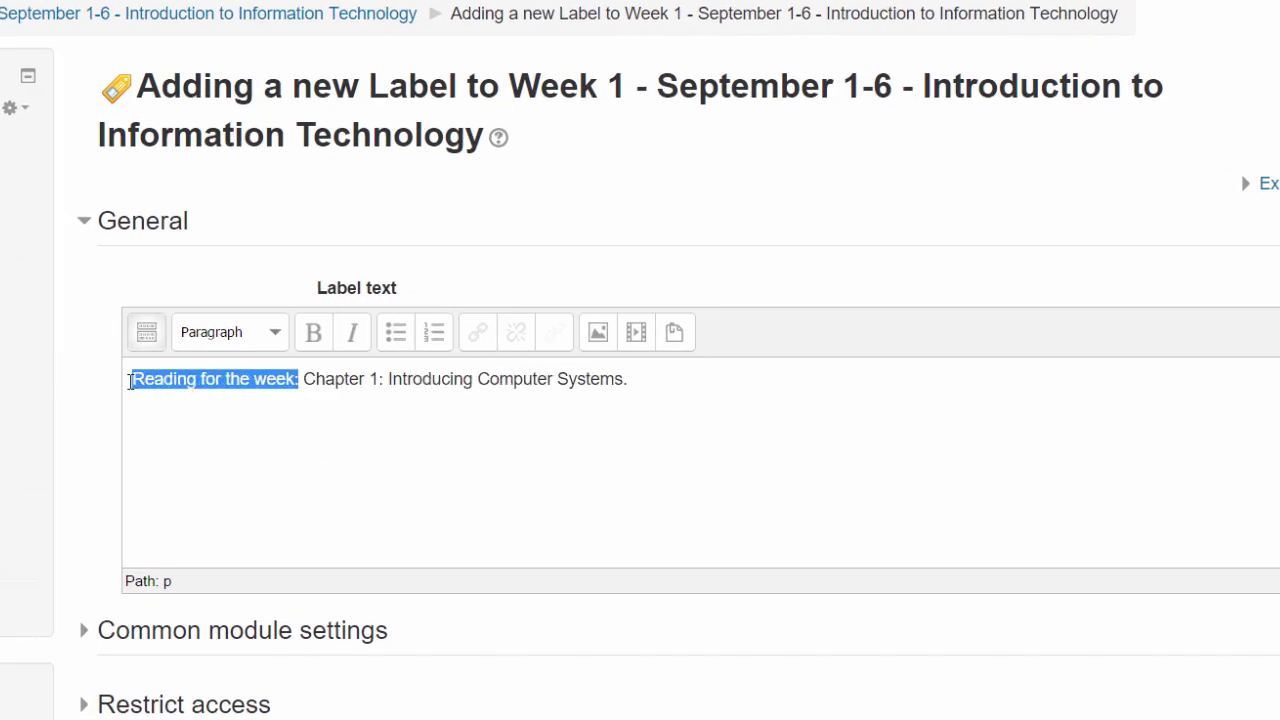
{"action": "key", "text": "ctrl+b"}
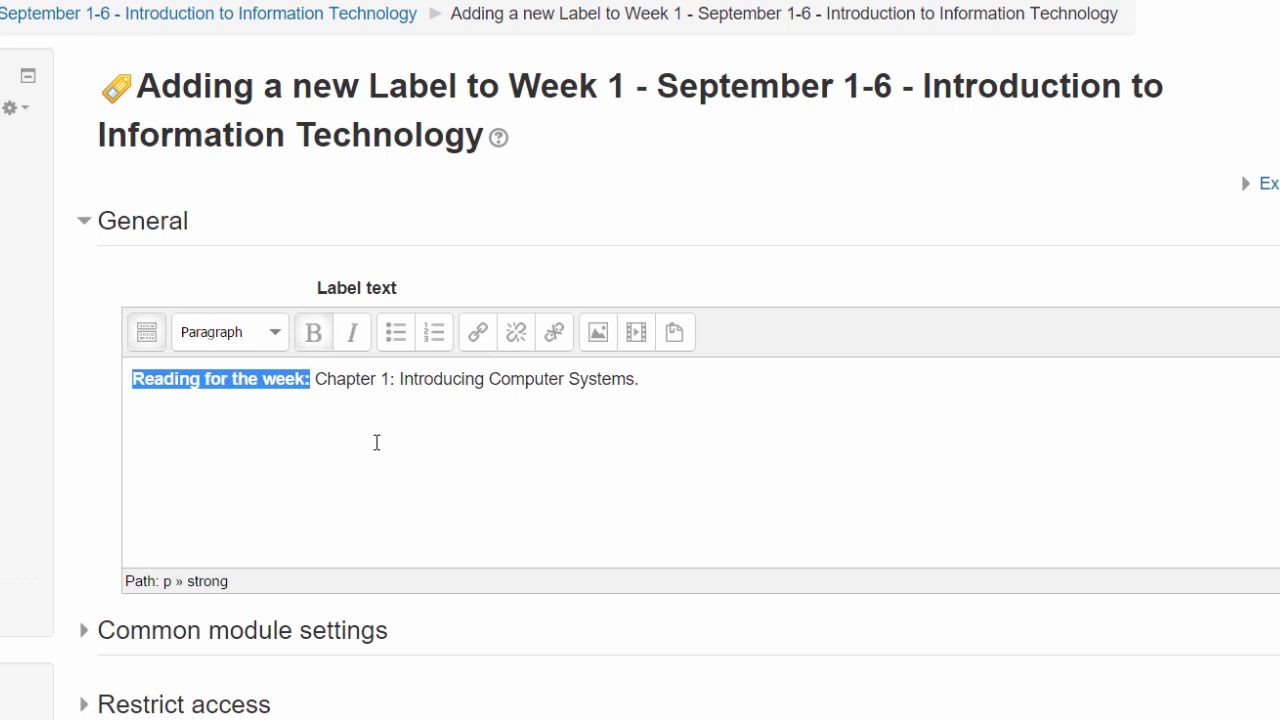
{"action": "scroll", "coordinate": [352, 508], "scroll_direction": "down", "scroll_amount": 1}
{"action": "scroll", "coordinate": [585, 528], "scroll_direction": "down", "scroll_amount": 1}
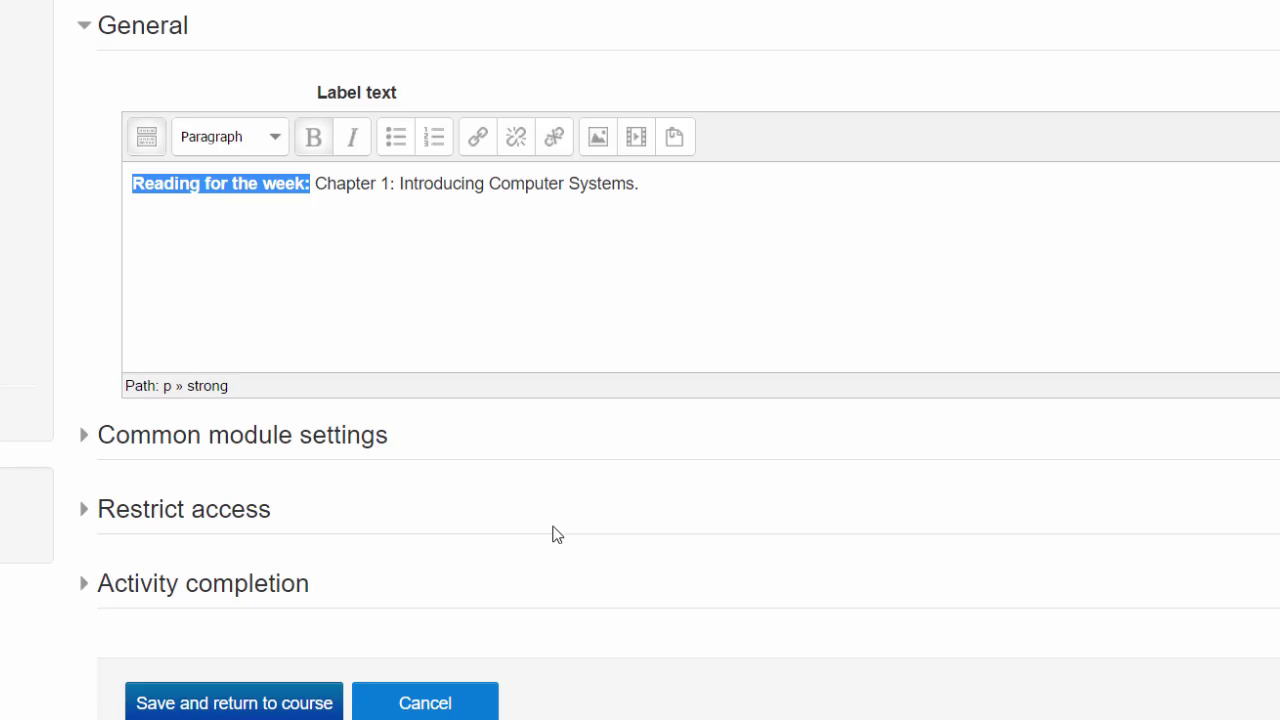
{"action": "left_click", "coordinate": [245, 712]}
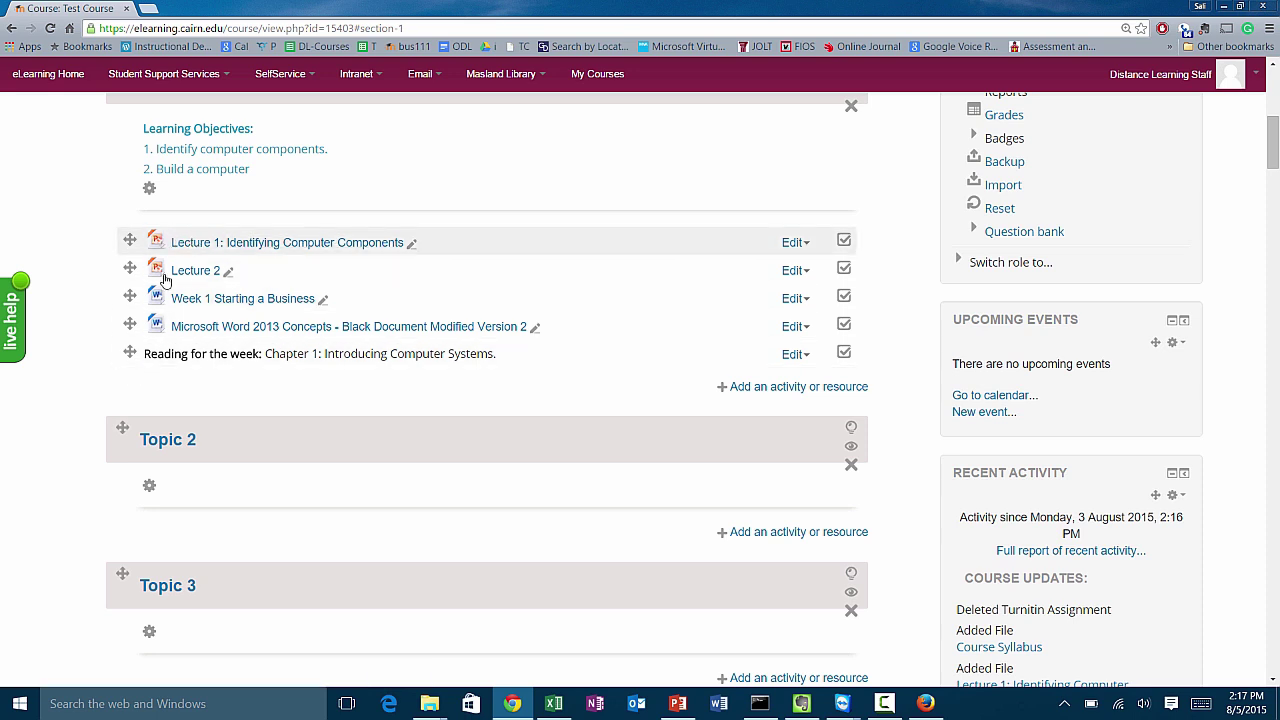
Move the reading label to the top of the Week 1 items and indent Lecture 1 and Lecture 2 one level
{"action": "left_click", "coordinate": [130, 353]}
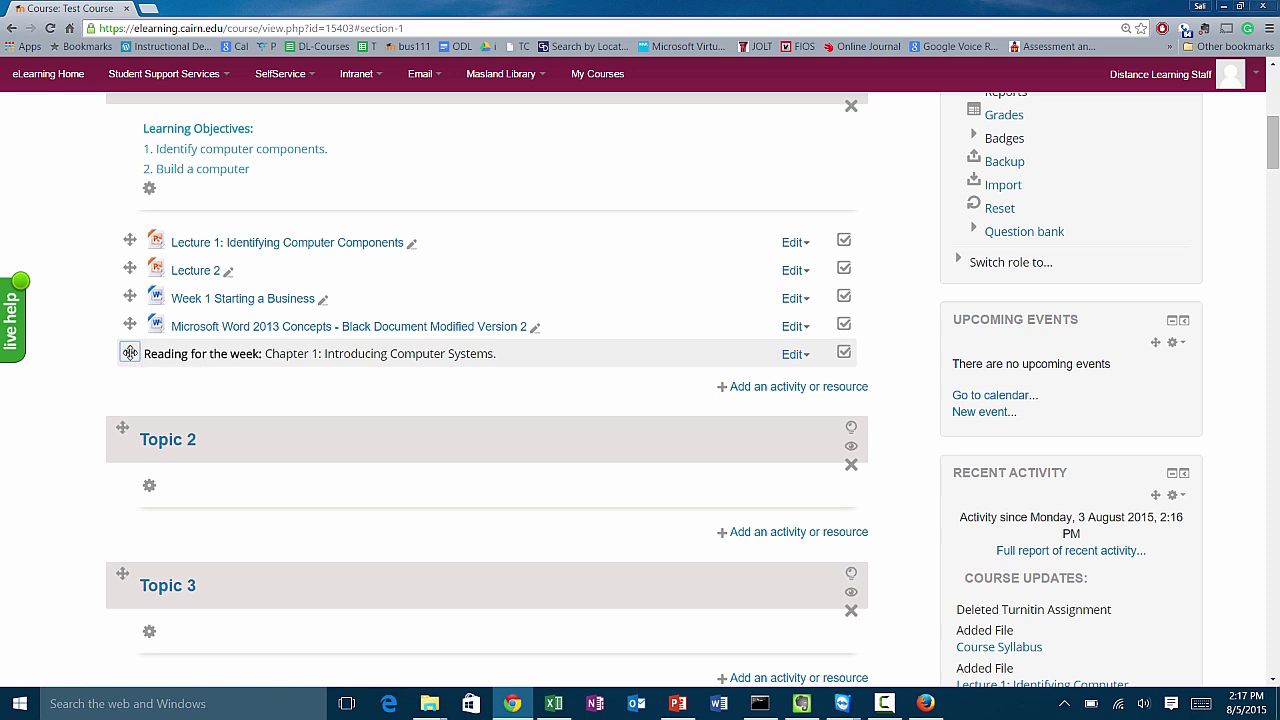
{"action": "left_click_drag", "start_coordinate": [130, 353], "coordinate": [130, 238]}
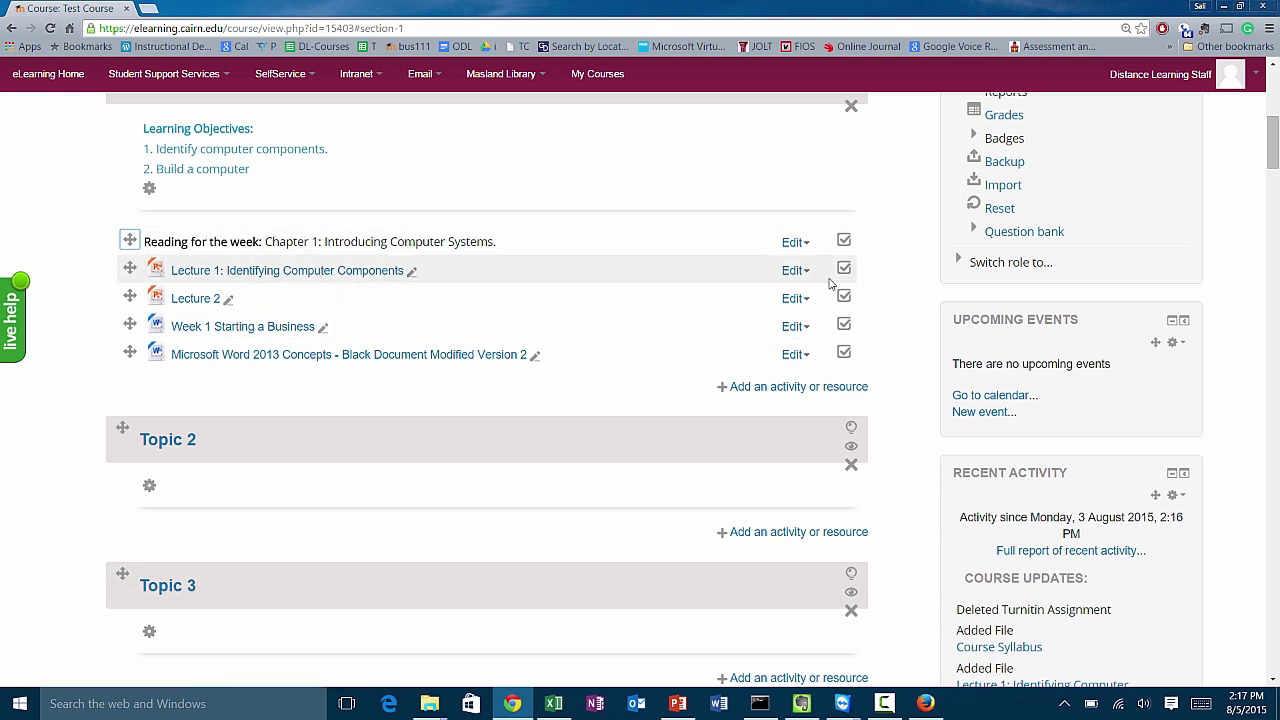
{"action": "left_click", "coordinate": [793, 270]}
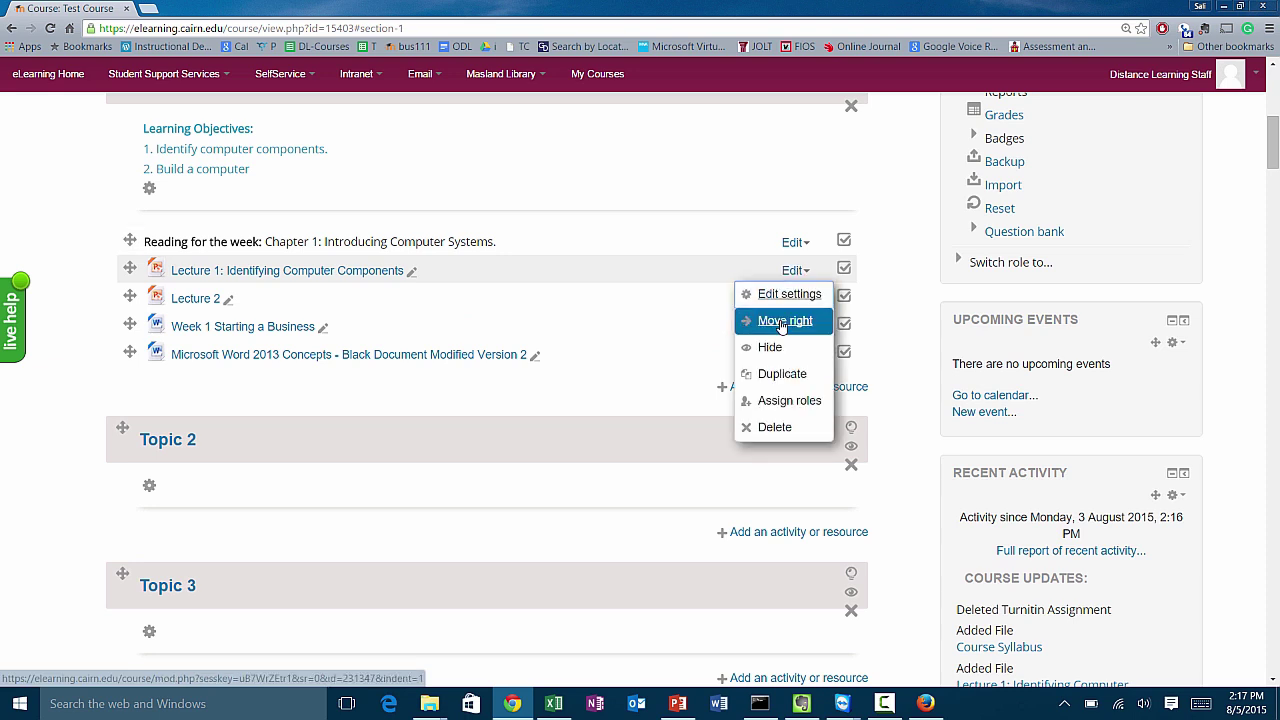
{"action": "left_click", "coordinate": [750, 321]}
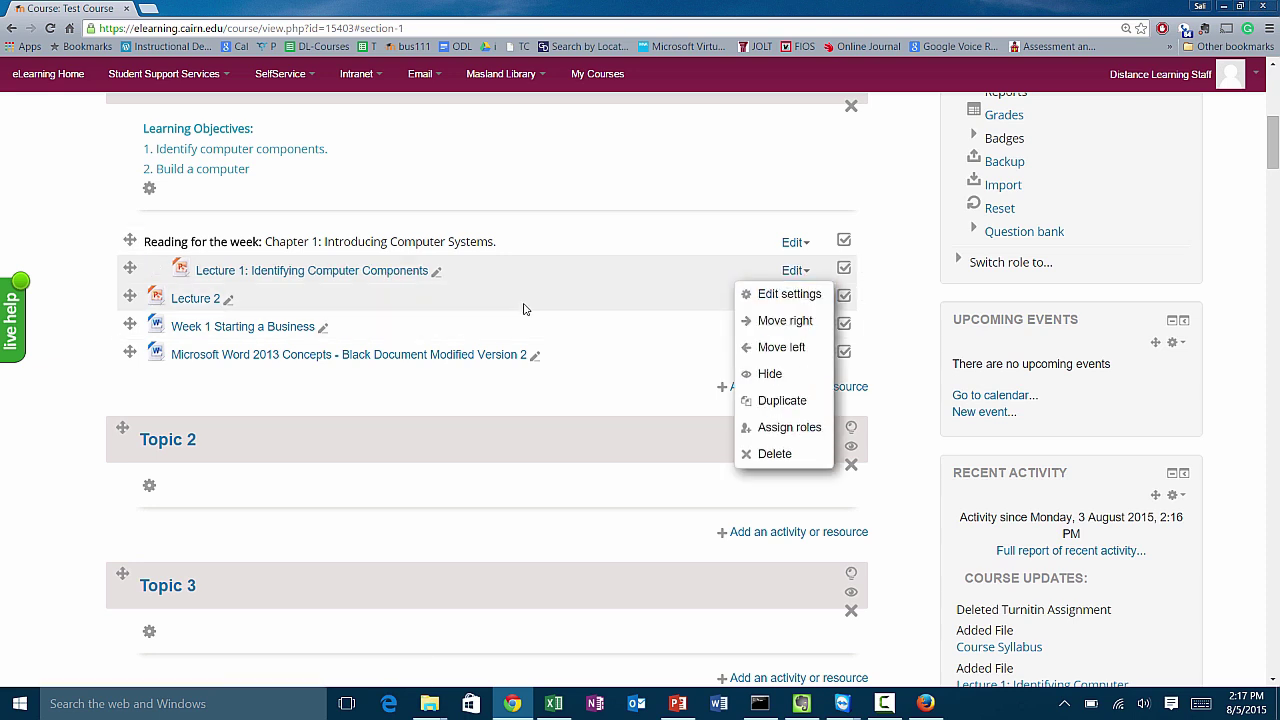
{"action": "left_click", "coordinate": [793, 298]}
{"action": "left_click", "coordinate": [778, 342]}
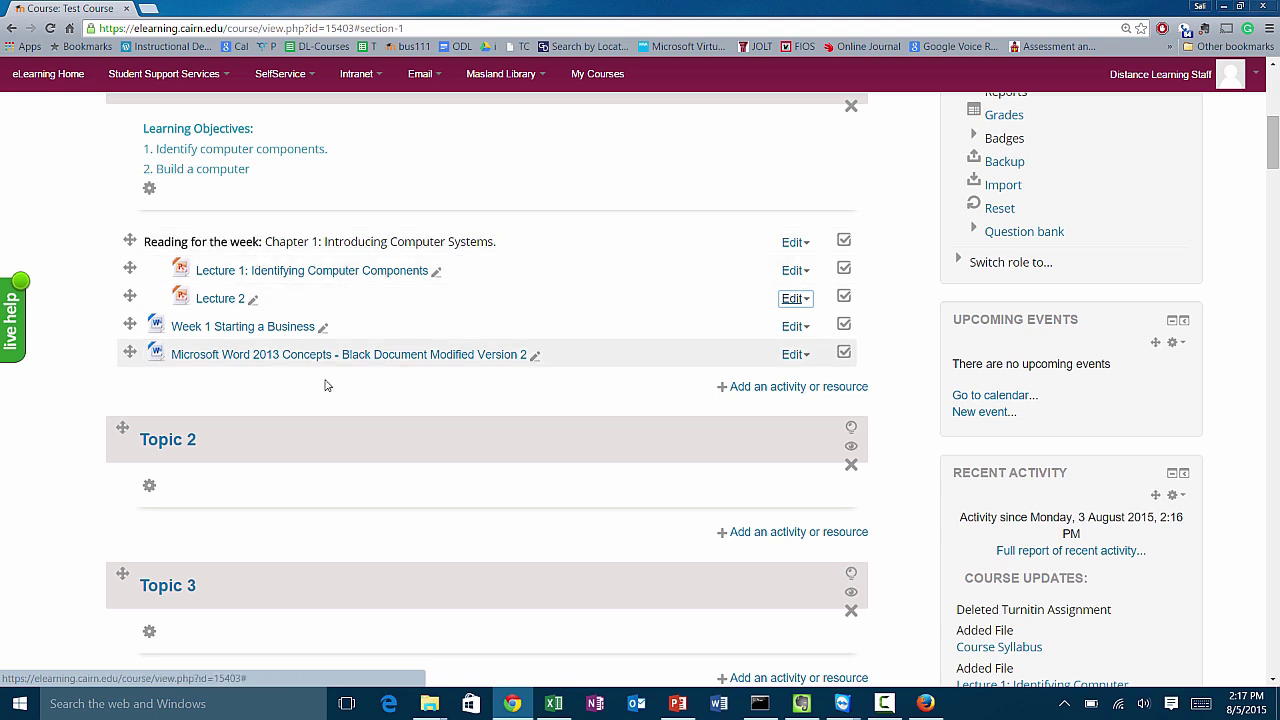
{"action": "left_click", "coordinate": [300, 405]}
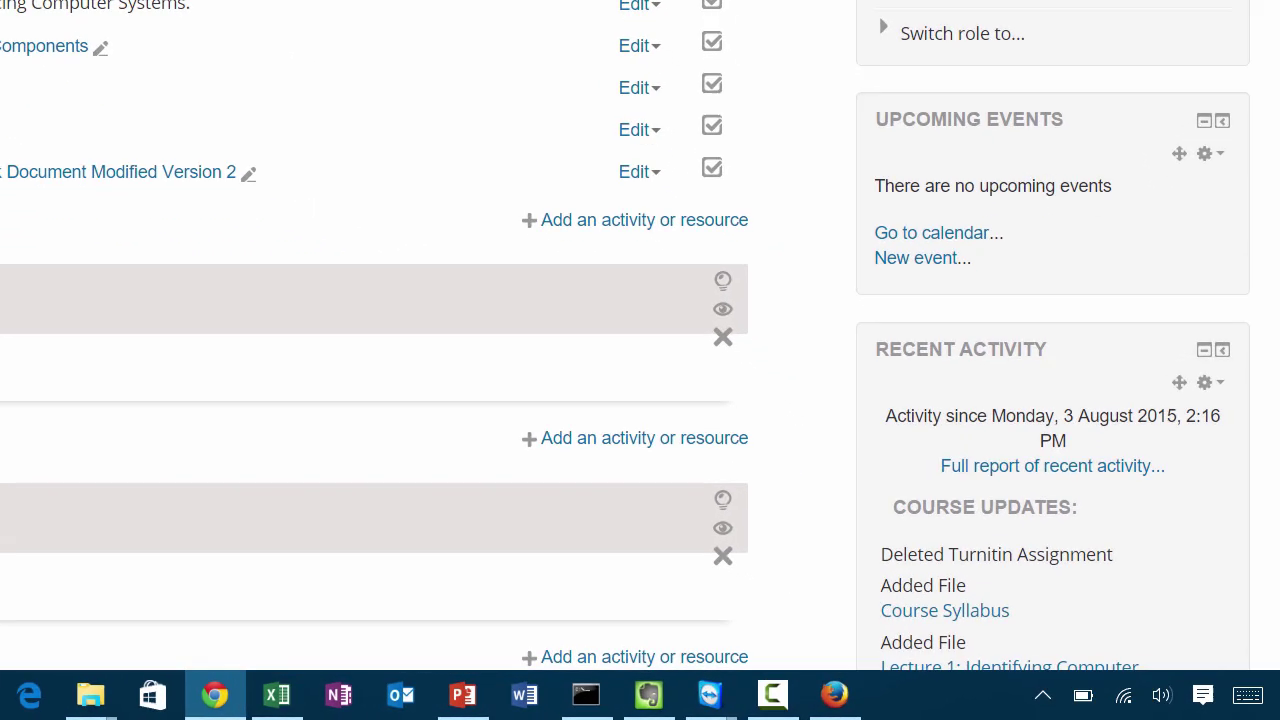
{"action": "left_click", "coordinate": [772, 694]}
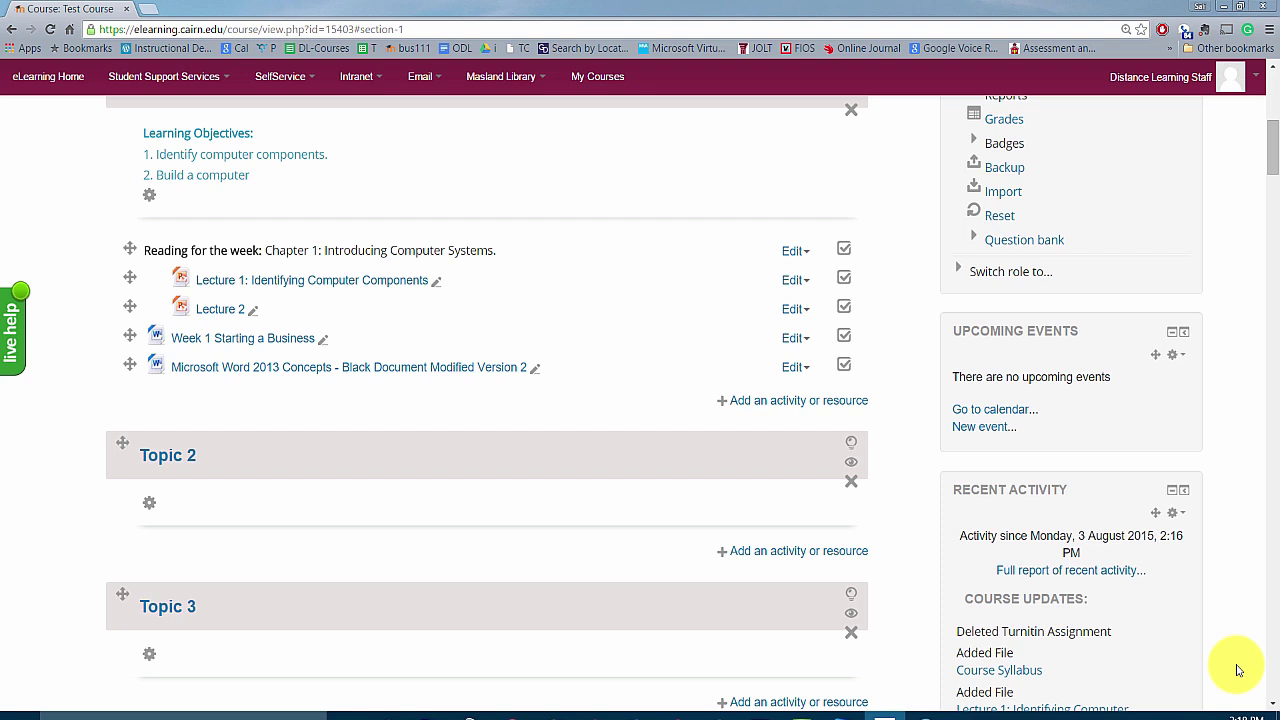
{"action": "mouse_move", "coordinate": [808, 712]}
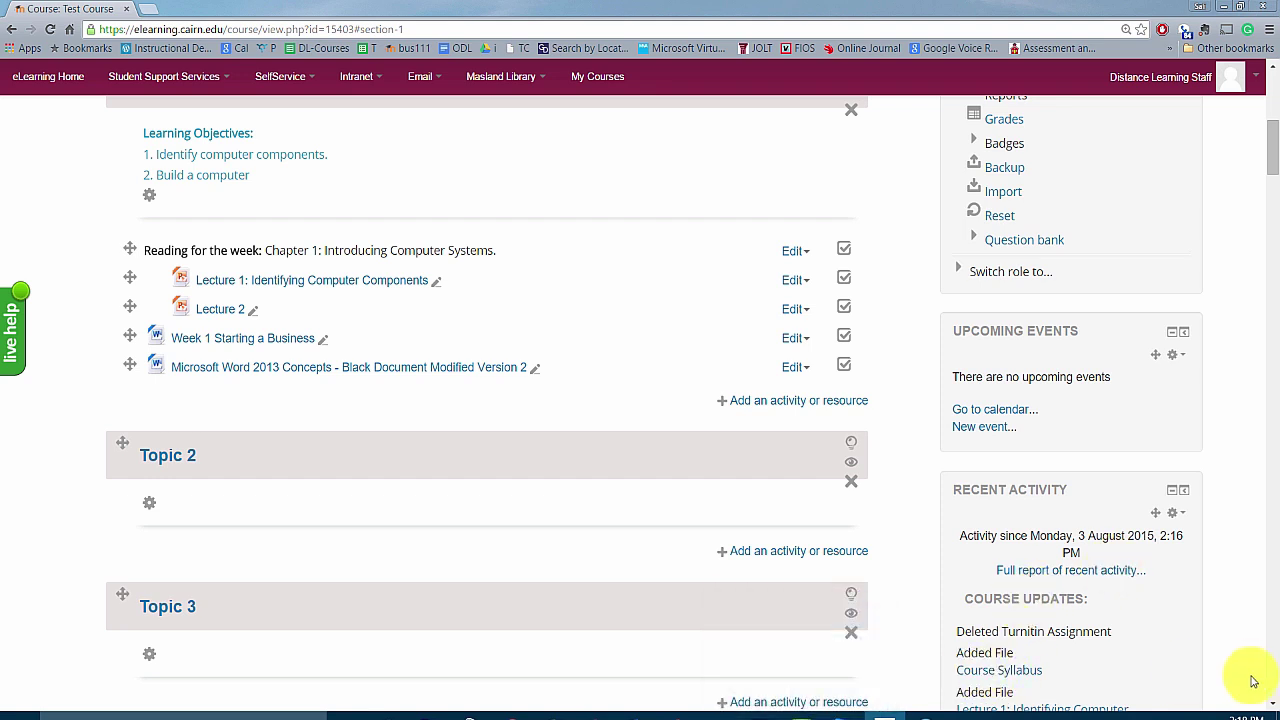
Open the Masland Library site at library.cairn.edu in a new browser tab
{"action": "left_click", "coordinate": [149, 12]}
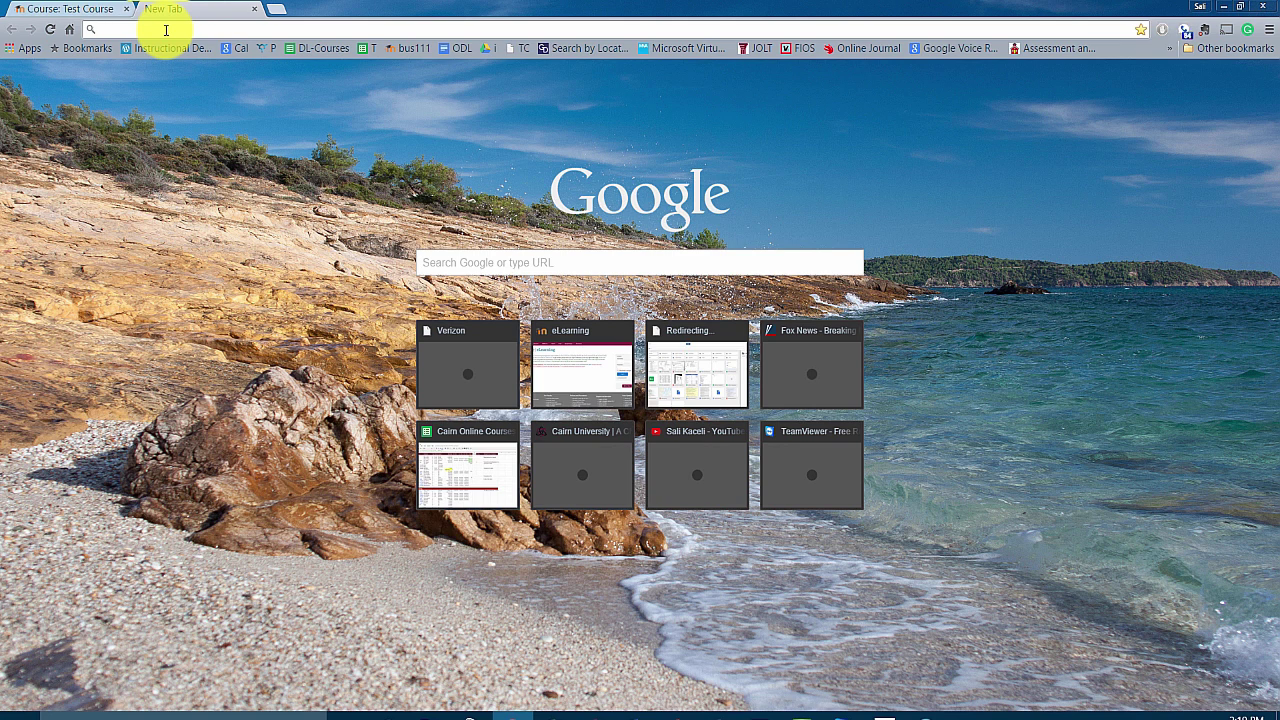
{"action": "type", "text": "library.cairn.edu"}
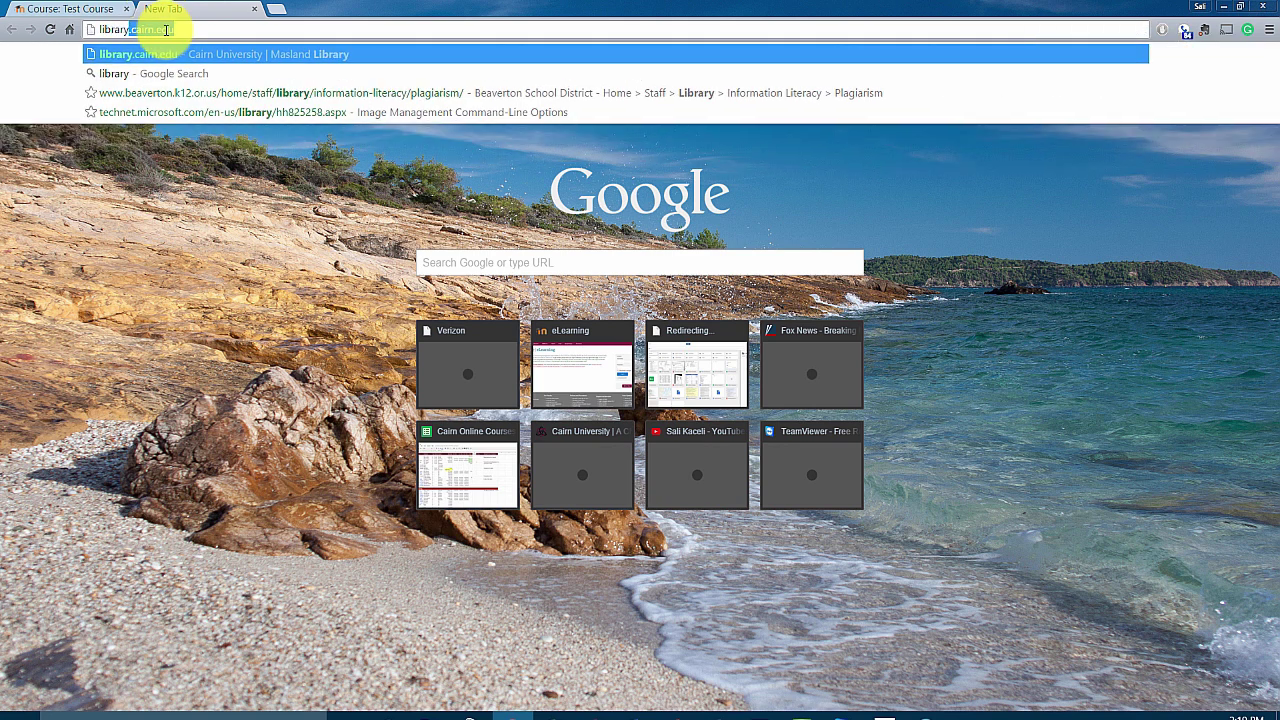
{"action": "key", "text": "Return"}
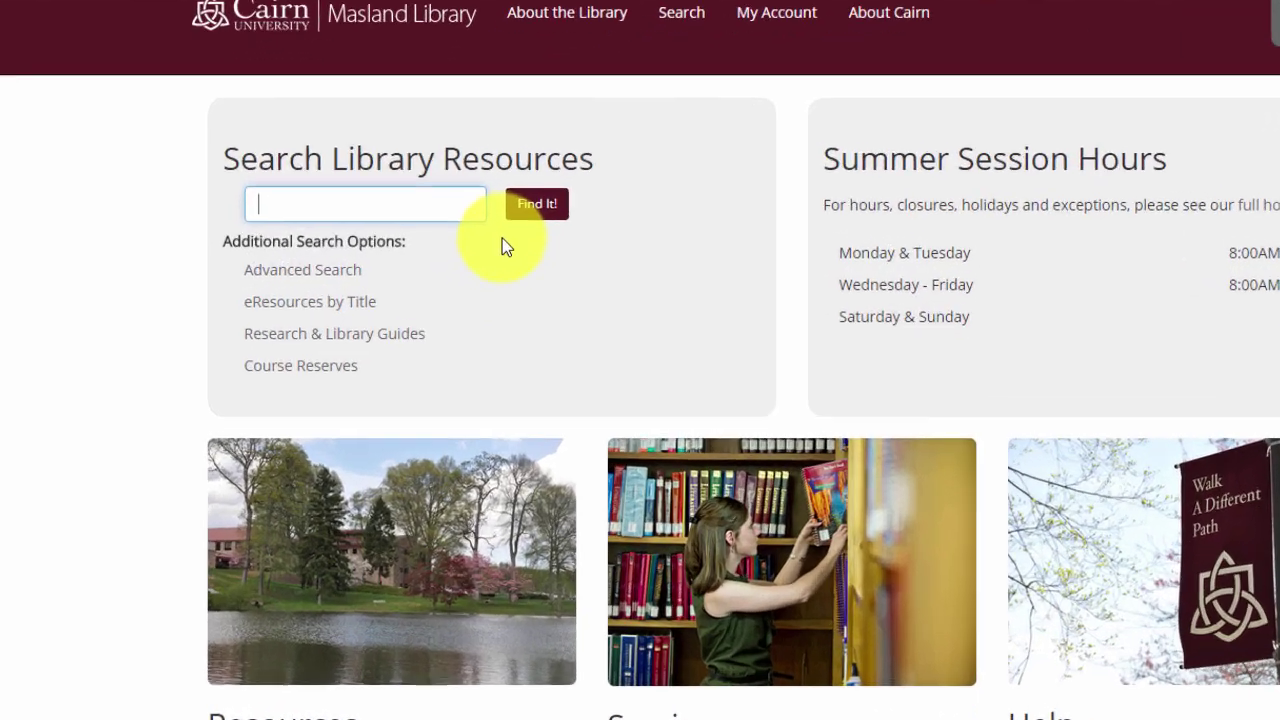
Search the library resources for "classrooms of the 21st century"
{"action": "type", "text": "classrooms "}
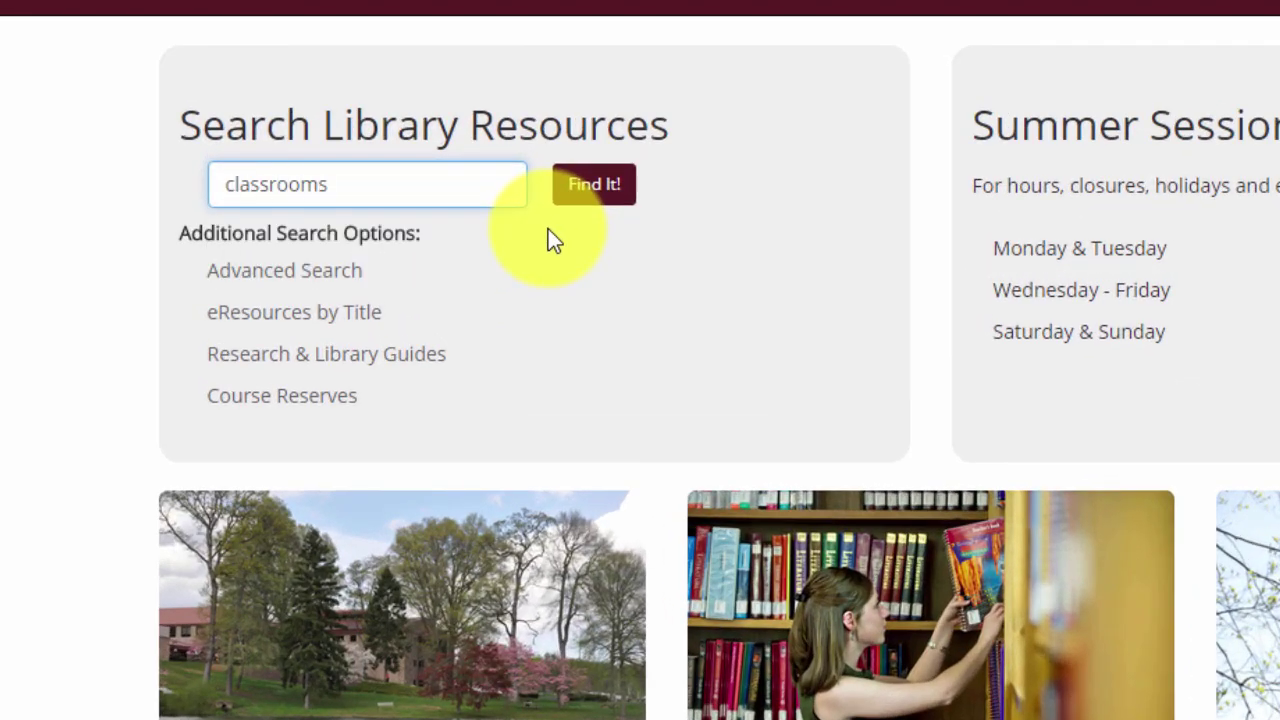
{"action": "type", "text": "of the 21st"}
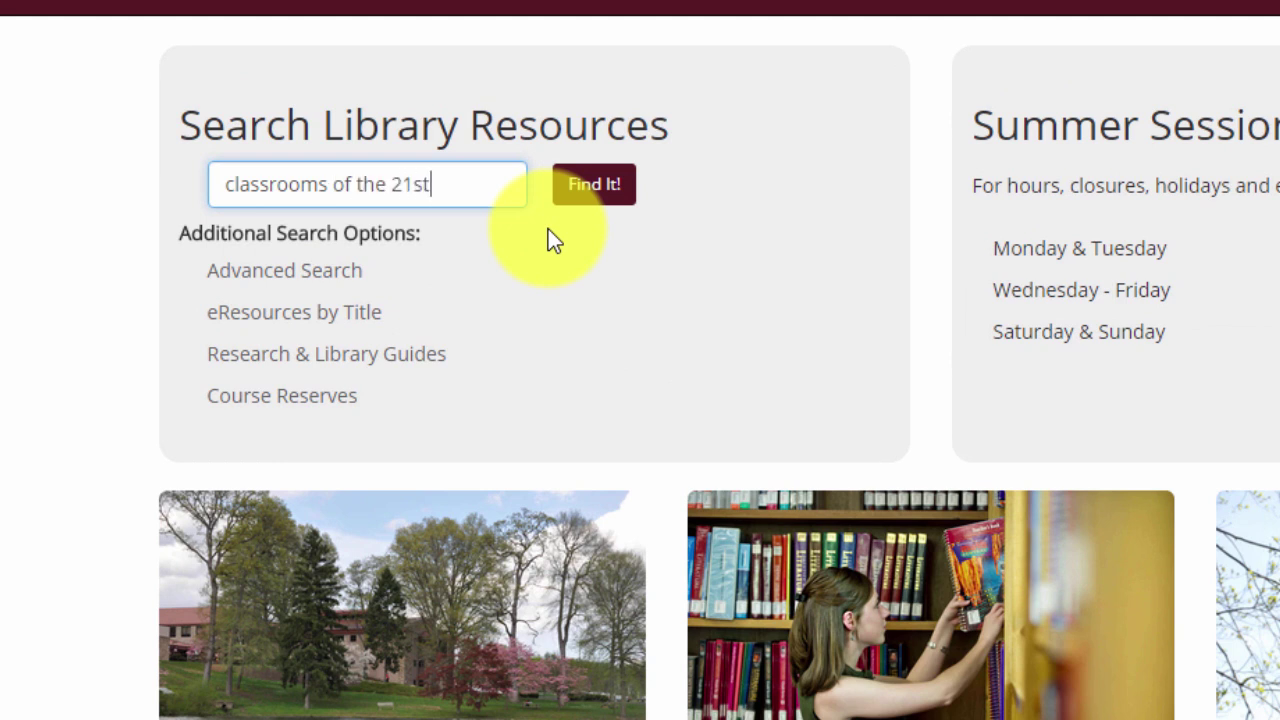
{"action": "type", "text": " century"}
{"action": "key", "text": "Return"}
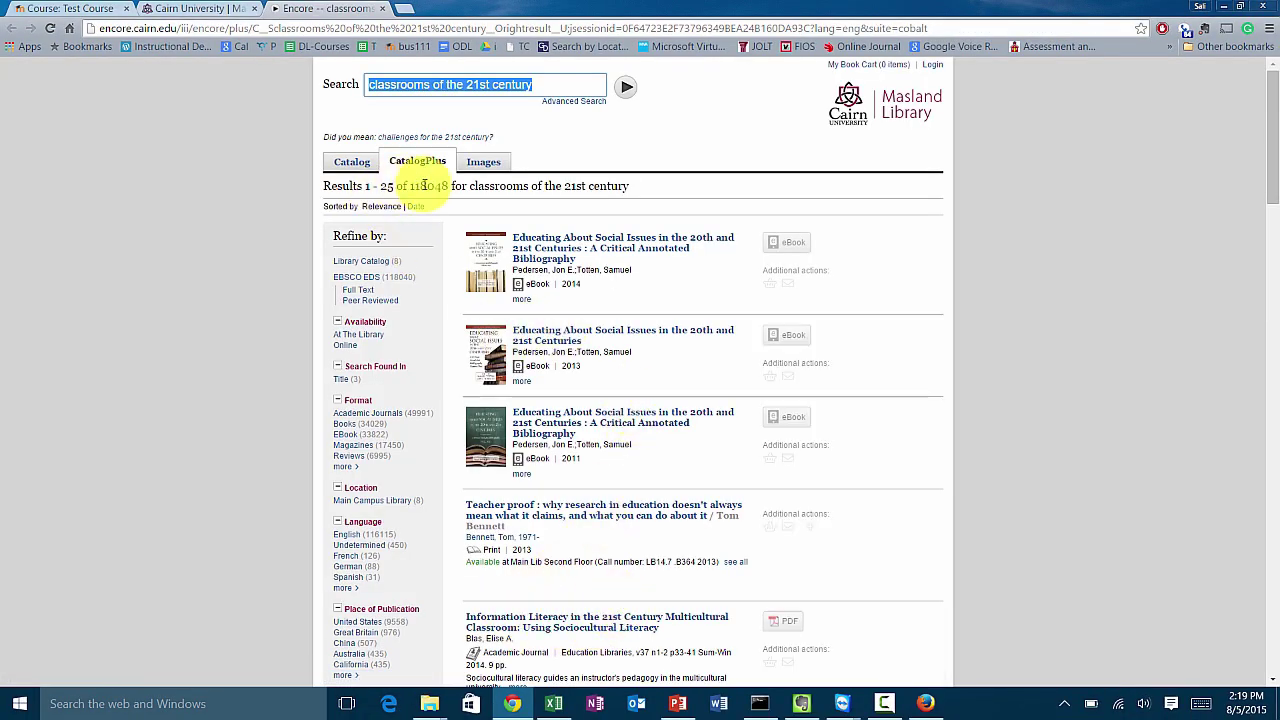
Open the result "Information Literacy in the 21st Century Multicultural Classroom: Using Sociocultural Literacy" and display its PDF full text
{"action": "scroll", "coordinate": [908, 480], "scroll_direction": "down", "scroll_amount": 2}
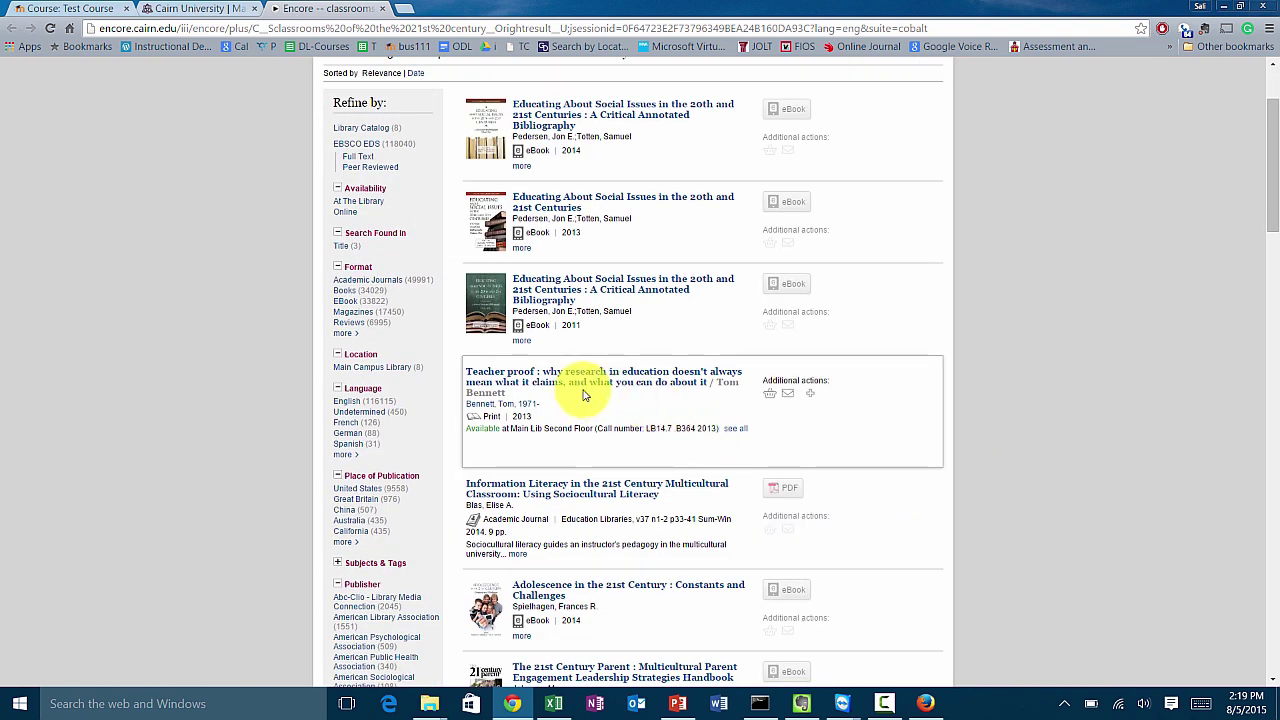
{"action": "left_click", "coordinate": [587, 496]}
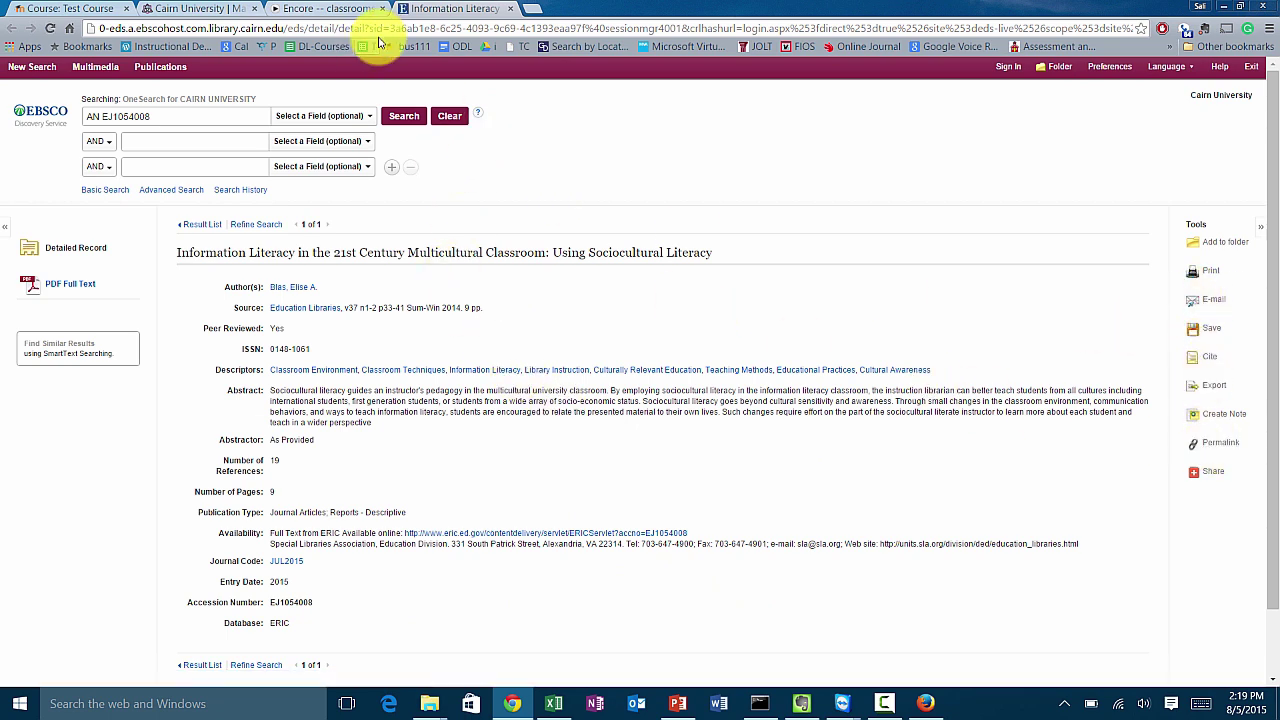
{"action": "left_click", "coordinate": [295, 28]}
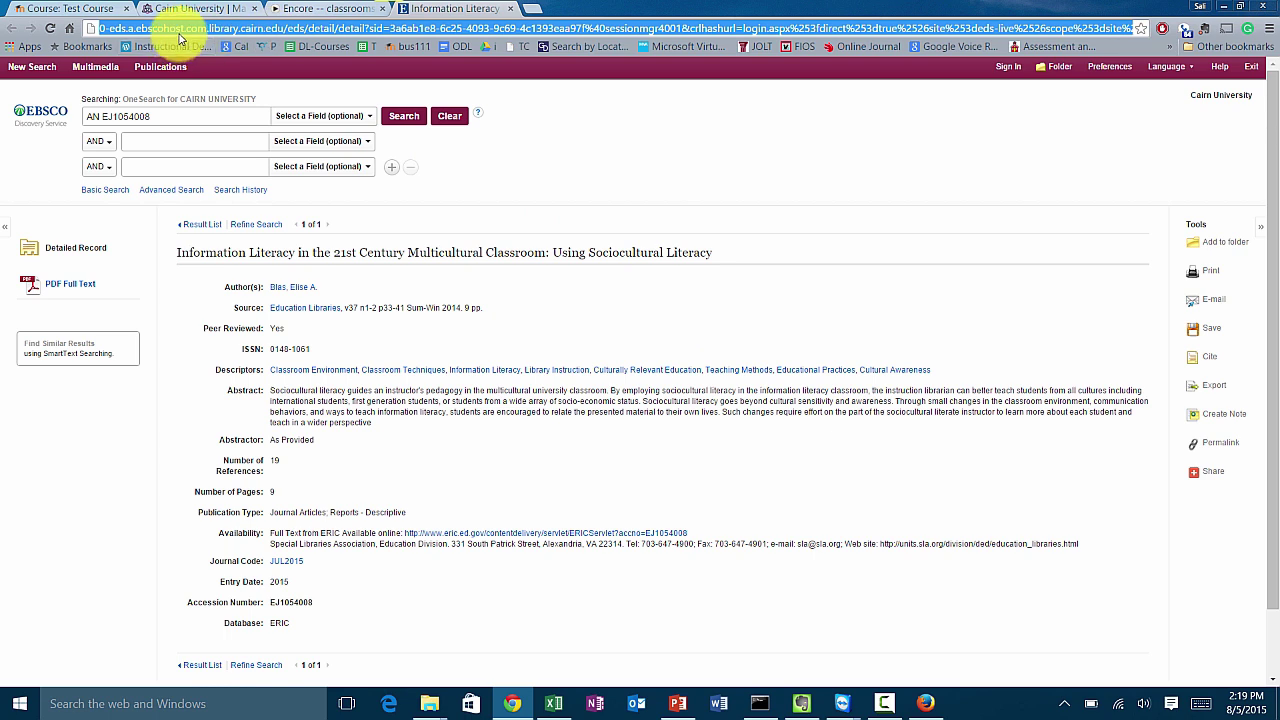
{"action": "left_click", "coordinate": [64, 287]}
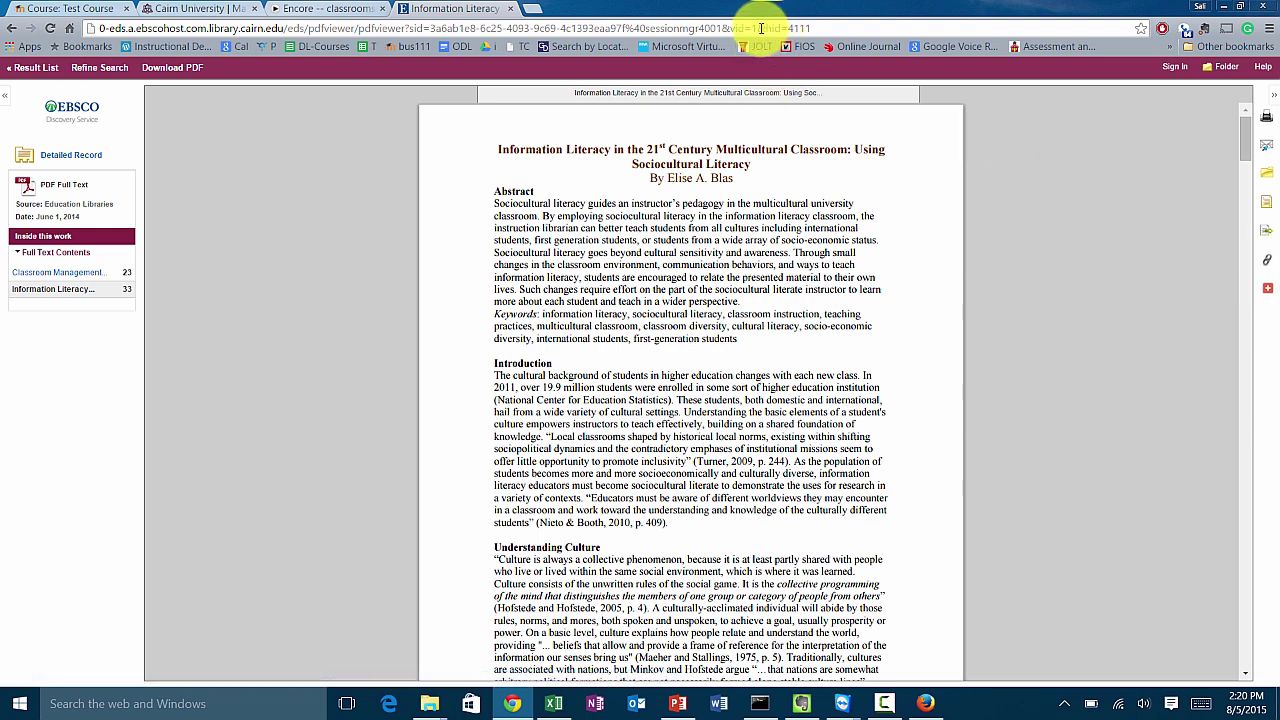
Select the full web address of the article's PDF page for copying and switch back to the Test Course tab
{"action": "left_click", "coordinate": [1266, 262]}
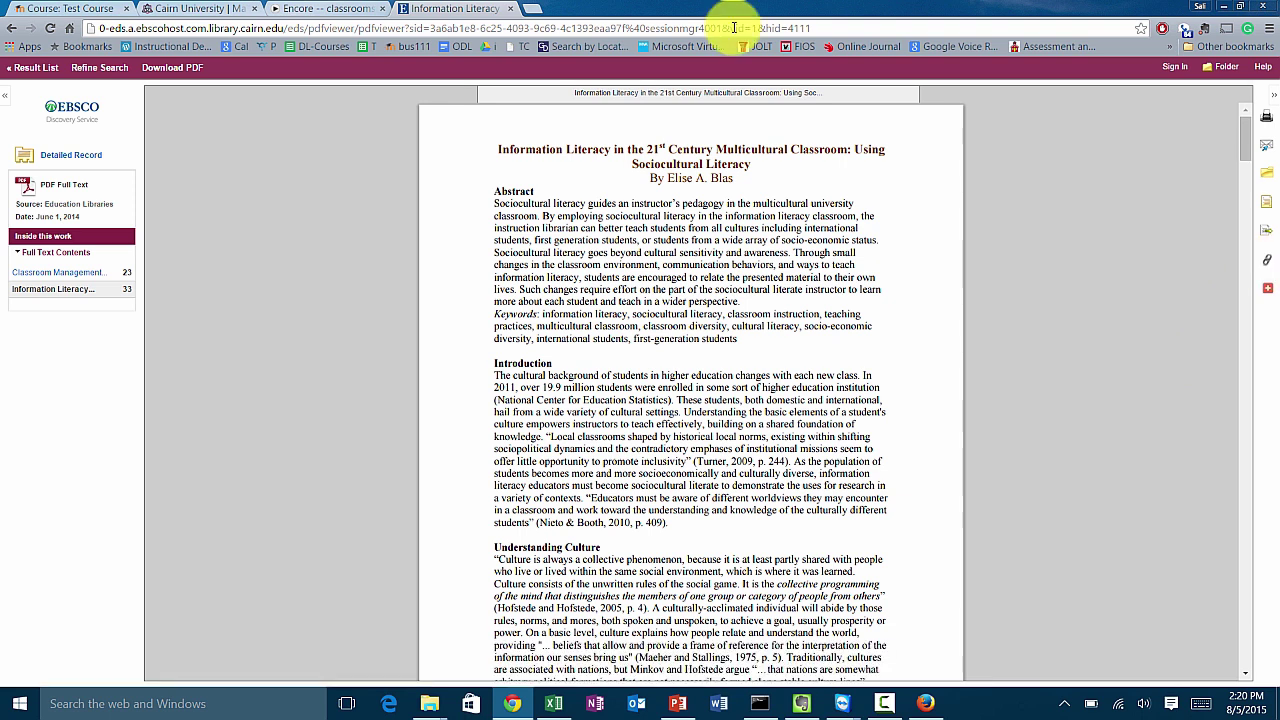
{"action": "left_click", "coordinate": [734, 27]}
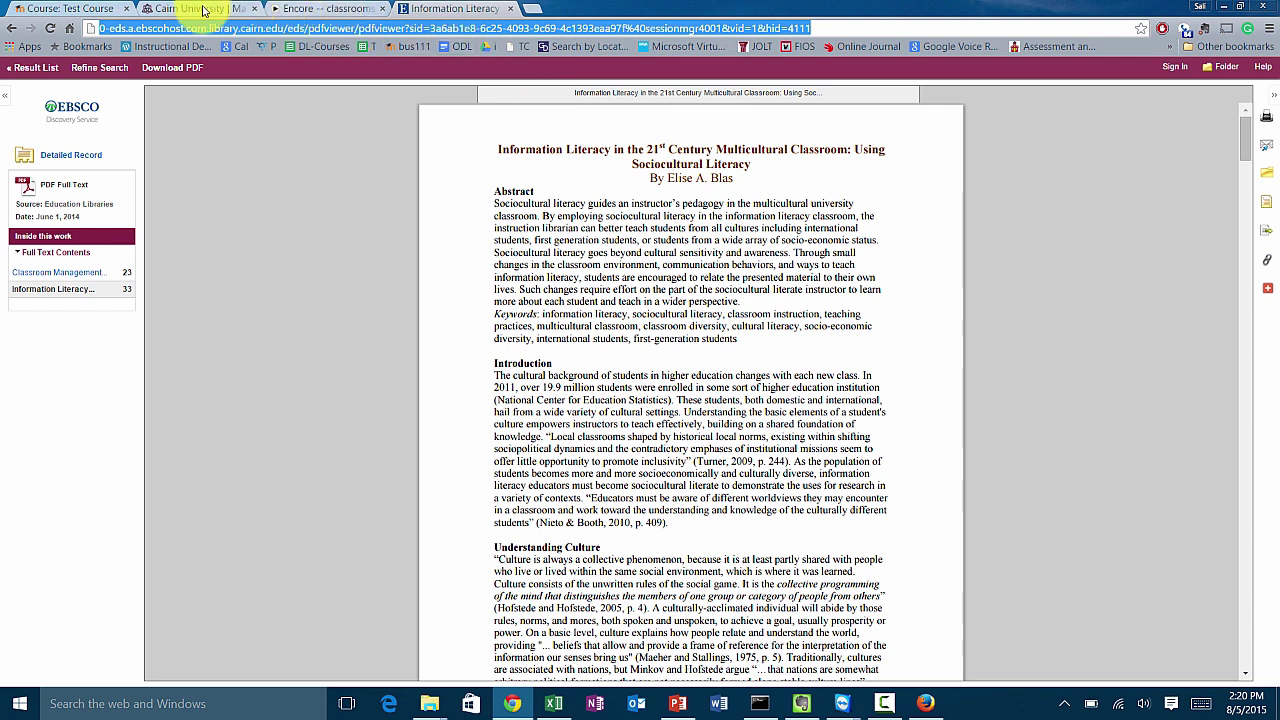
{"action": "left_click", "coordinate": [70, 9]}
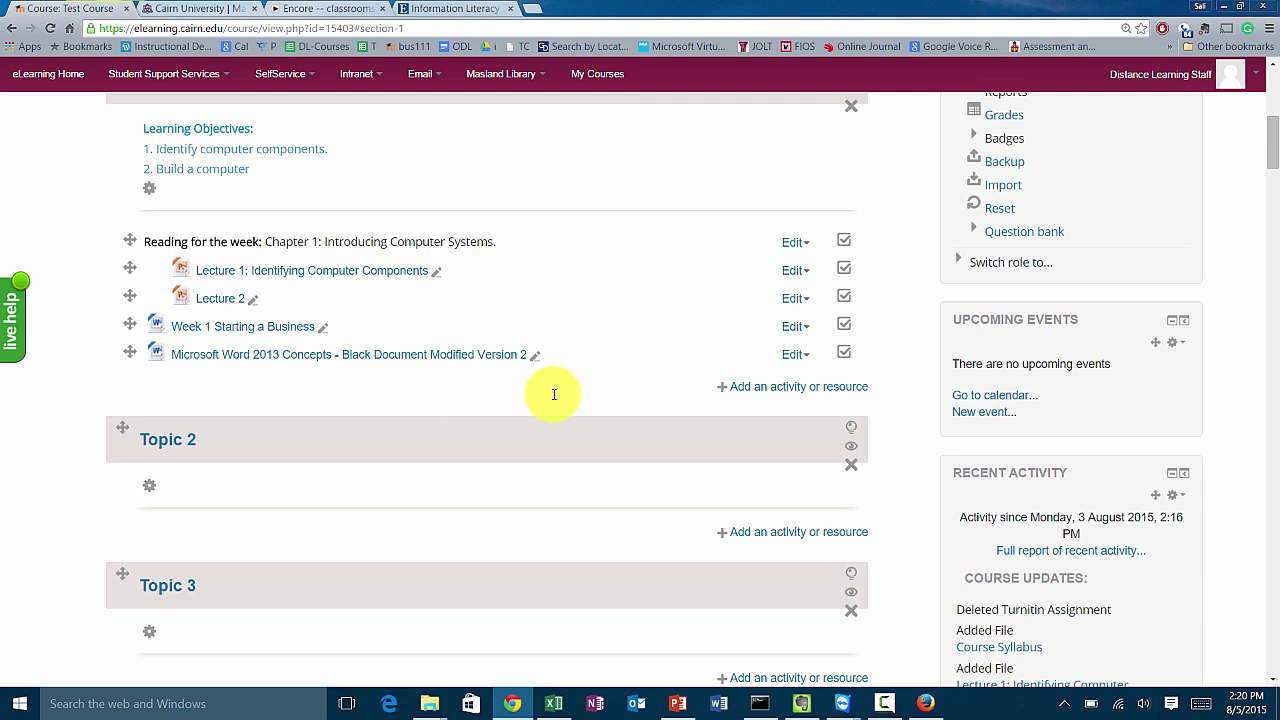
Add a new URL resource to the Week 1 section
{"action": "left_click", "coordinate": [753, 395]}
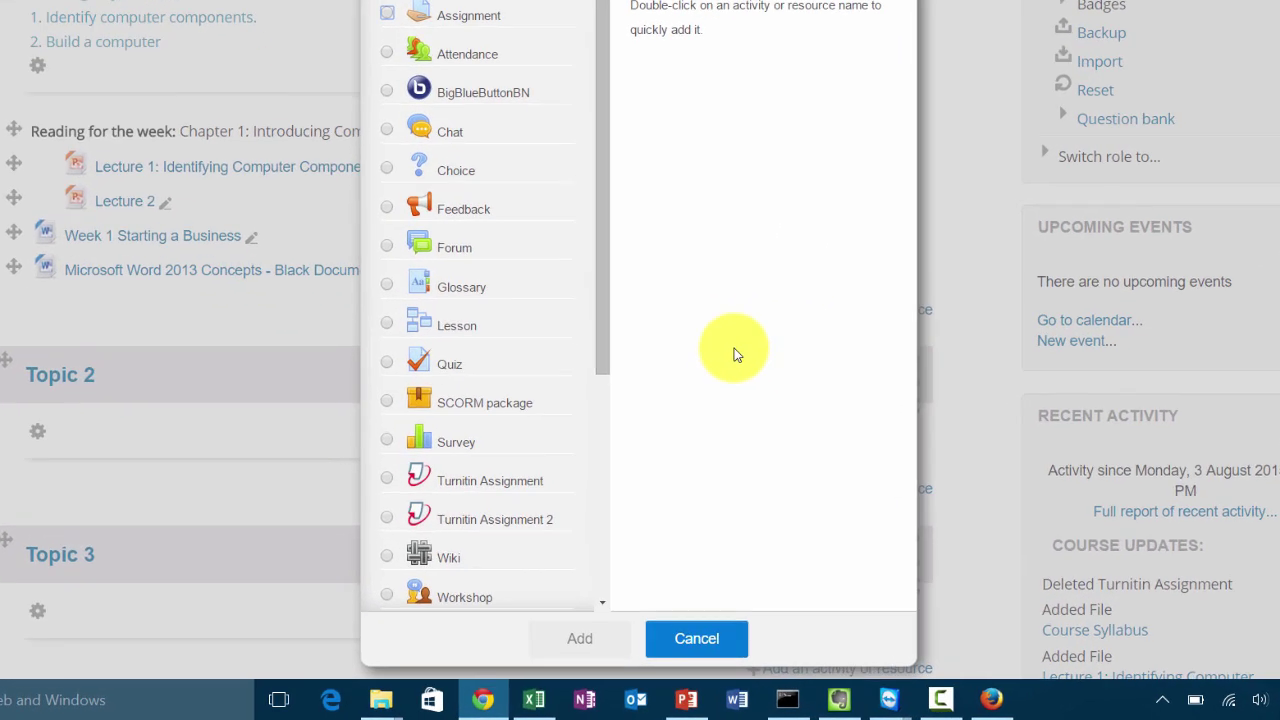
{"action": "left_click_drag", "start_coordinate": [605, 425], "coordinate": [605, 432]}
{"action": "left_click_drag", "start_coordinate": [588, 295], "coordinate": [572, 557]}
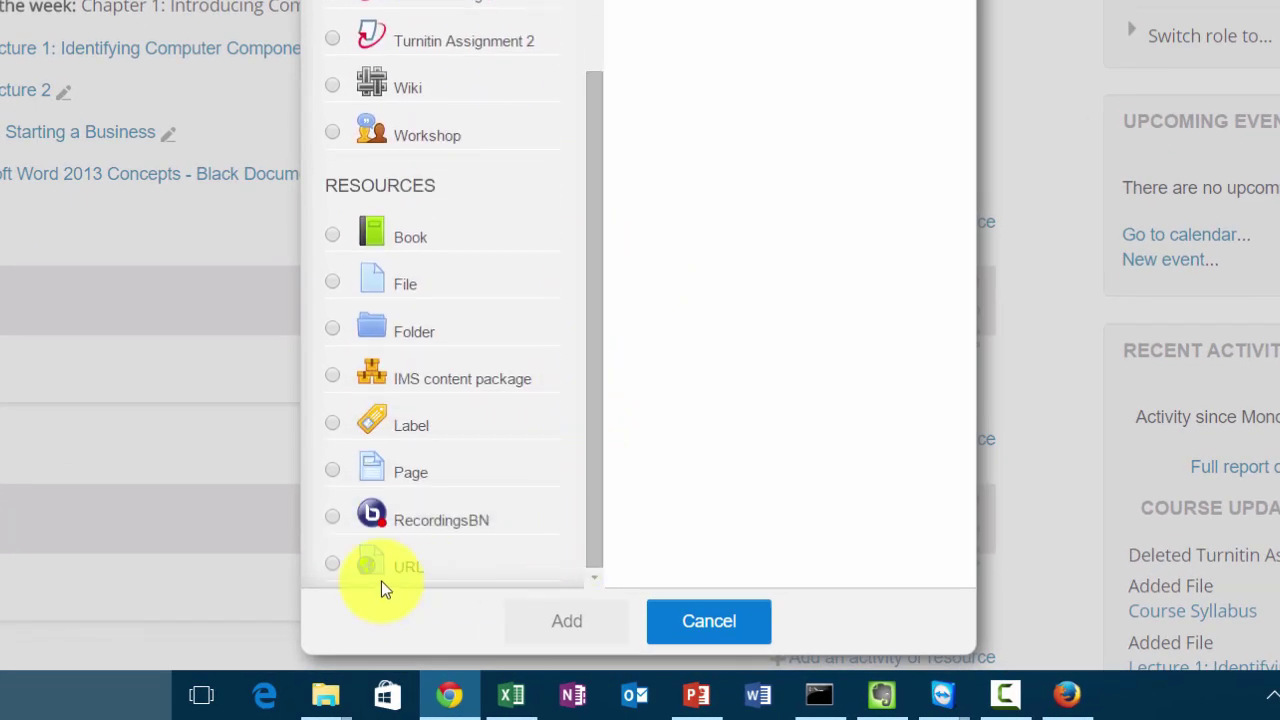
{"action": "left_click", "coordinate": [332, 567]}
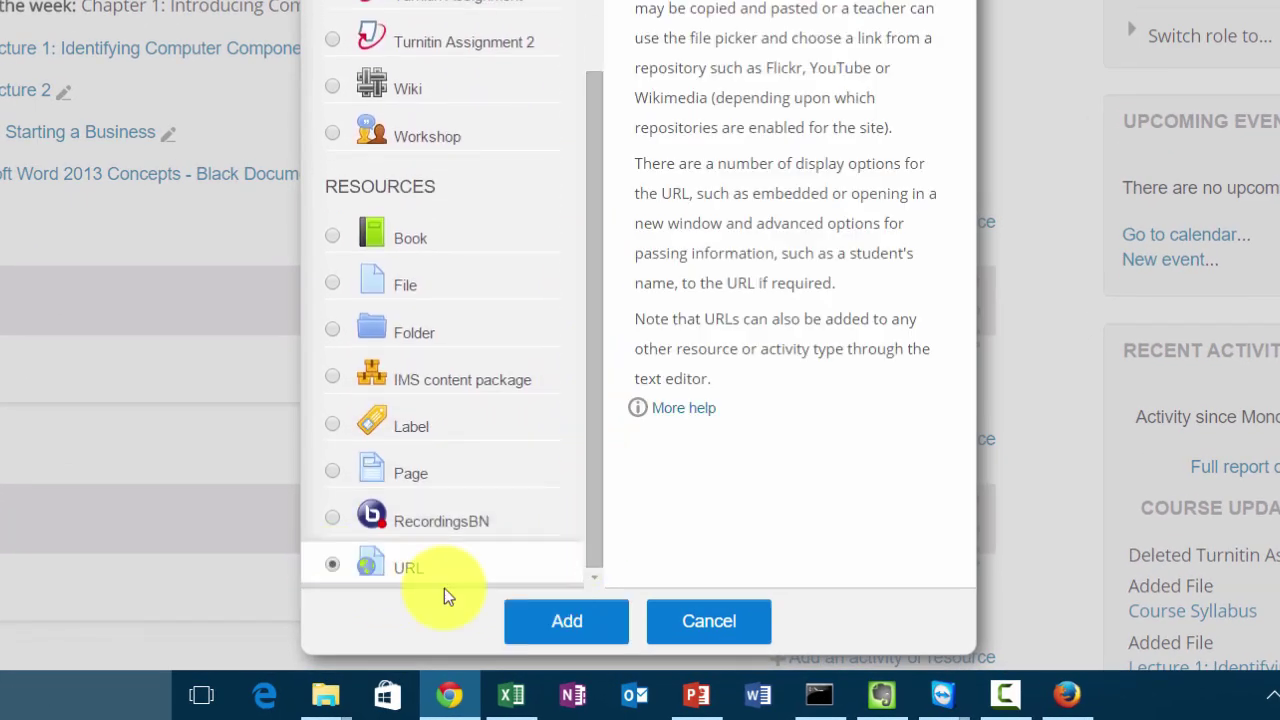
{"action": "left_click", "coordinate": [563, 623]}
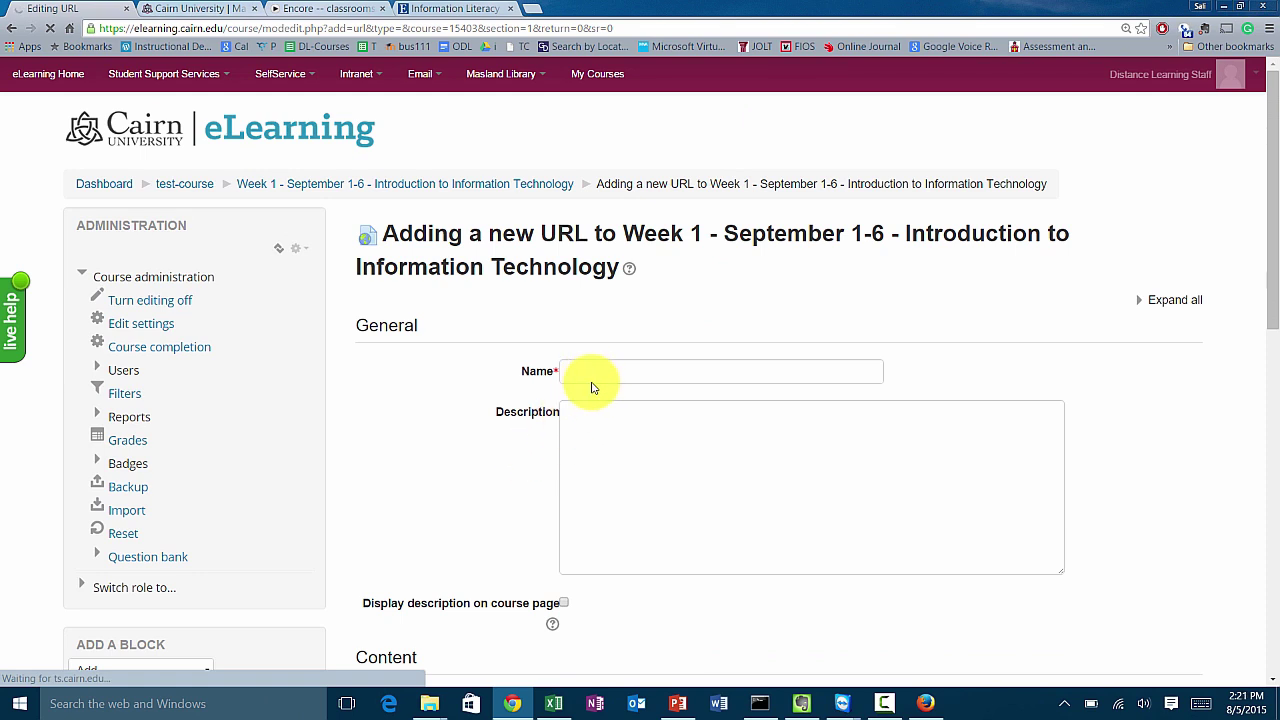
Name the URL "Article on 21st Century Classrooms", describe it as "Read the article. It will be in the quiz.", and display the description on the course page
{"action": "left_click", "coordinate": [591, 381]}
{"action": "type", "text": "Article on 21st Century Classr"}
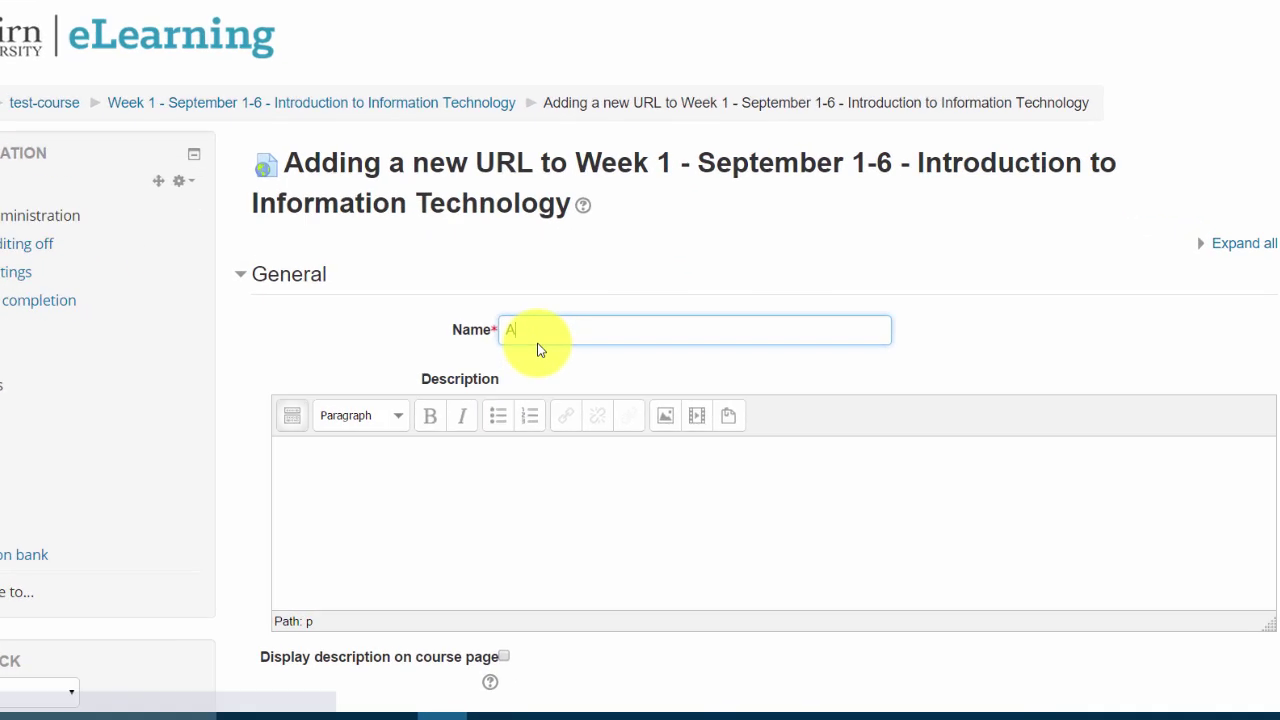
{"action": "type", "text": "ooms"}
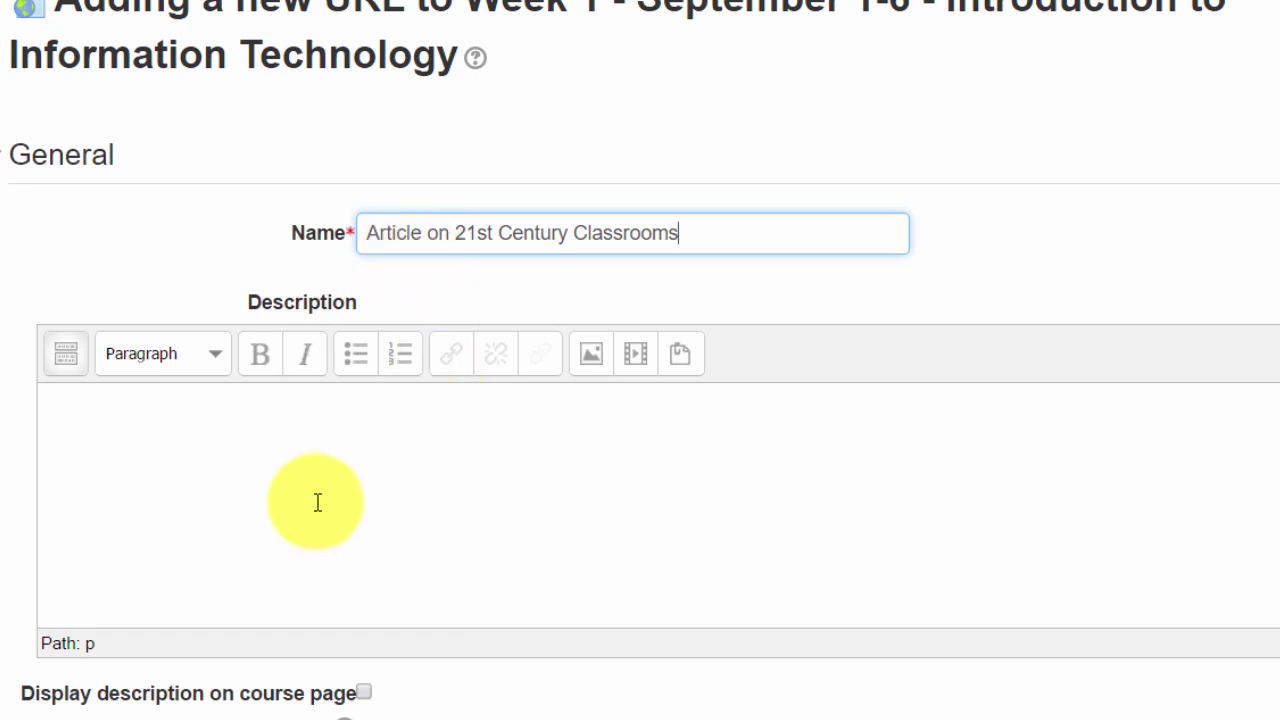
{"action": "left_click", "coordinate": [318, 502]}
{"action": "scroll", "coordinate": [306, 510], "scroll_direction": "down", "scroll_amount": 1}
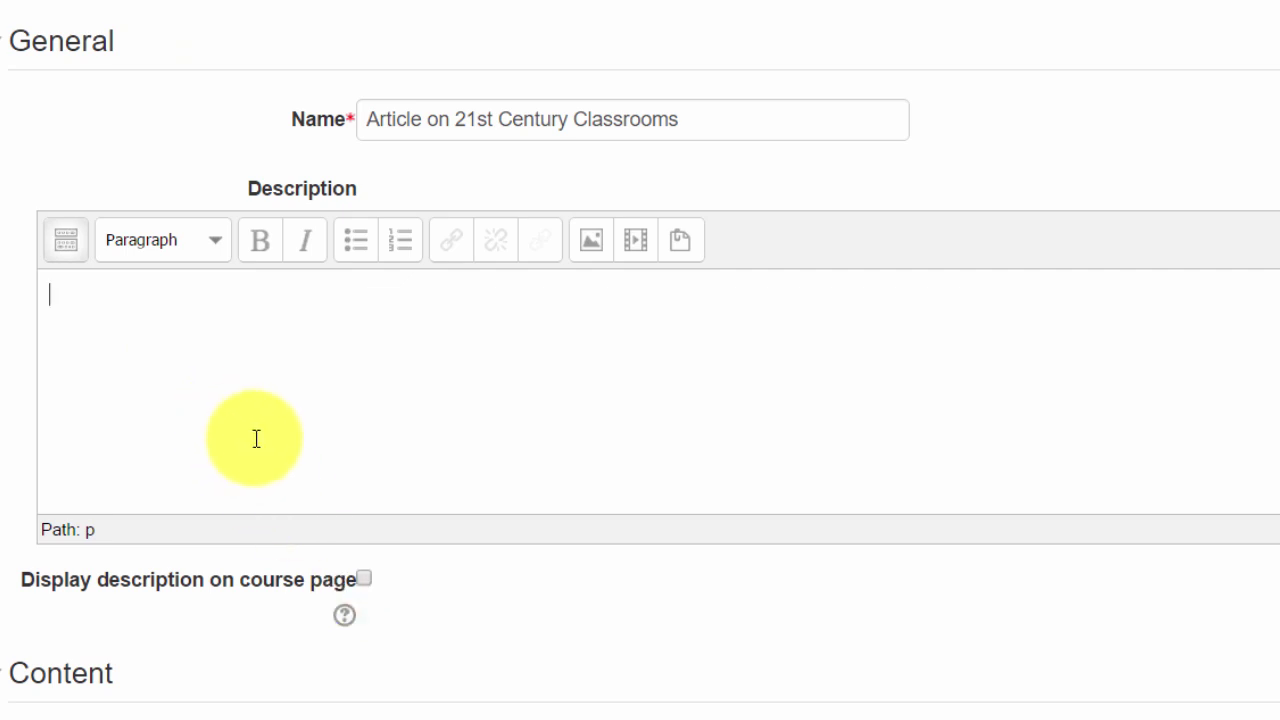
{"action": "type", "text": "Read the article. It will be in the quiz."}
{"action": "scroll", "coordinate": [460, 410], "scroll_direction": "down", "scroll_amount": 2}
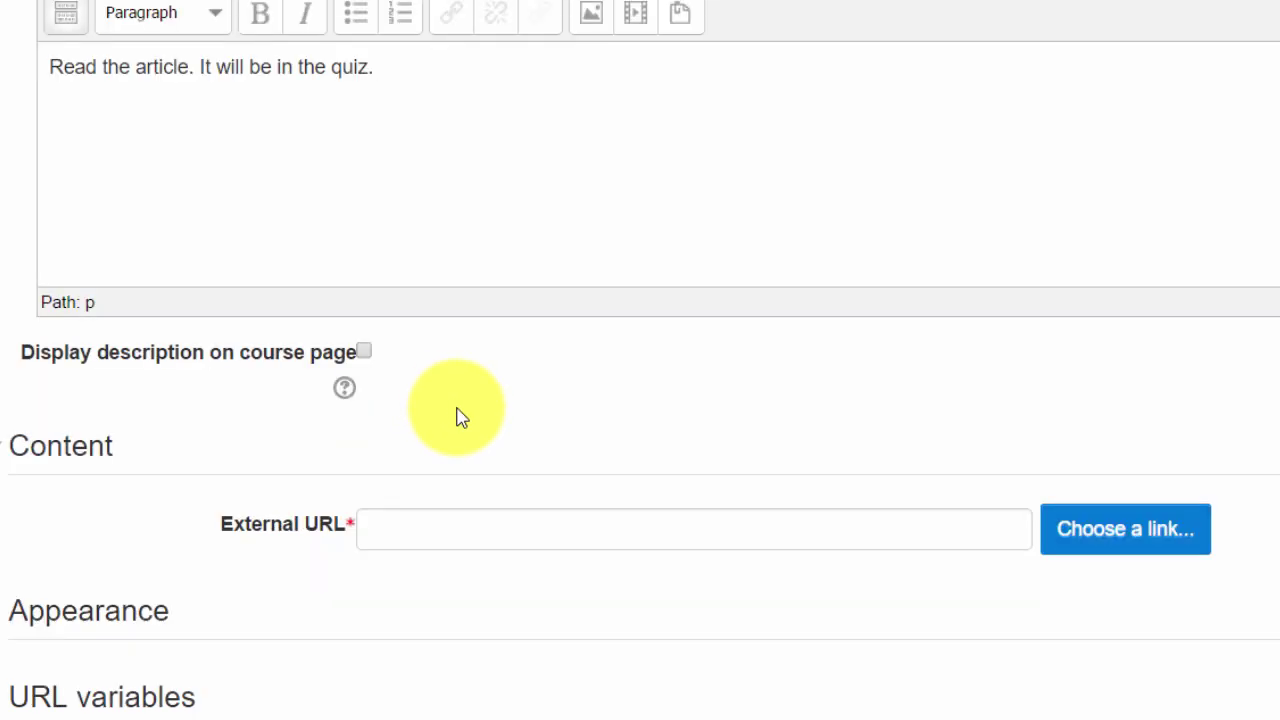
{"action": "left_click", "coordinate": [364, 353]}
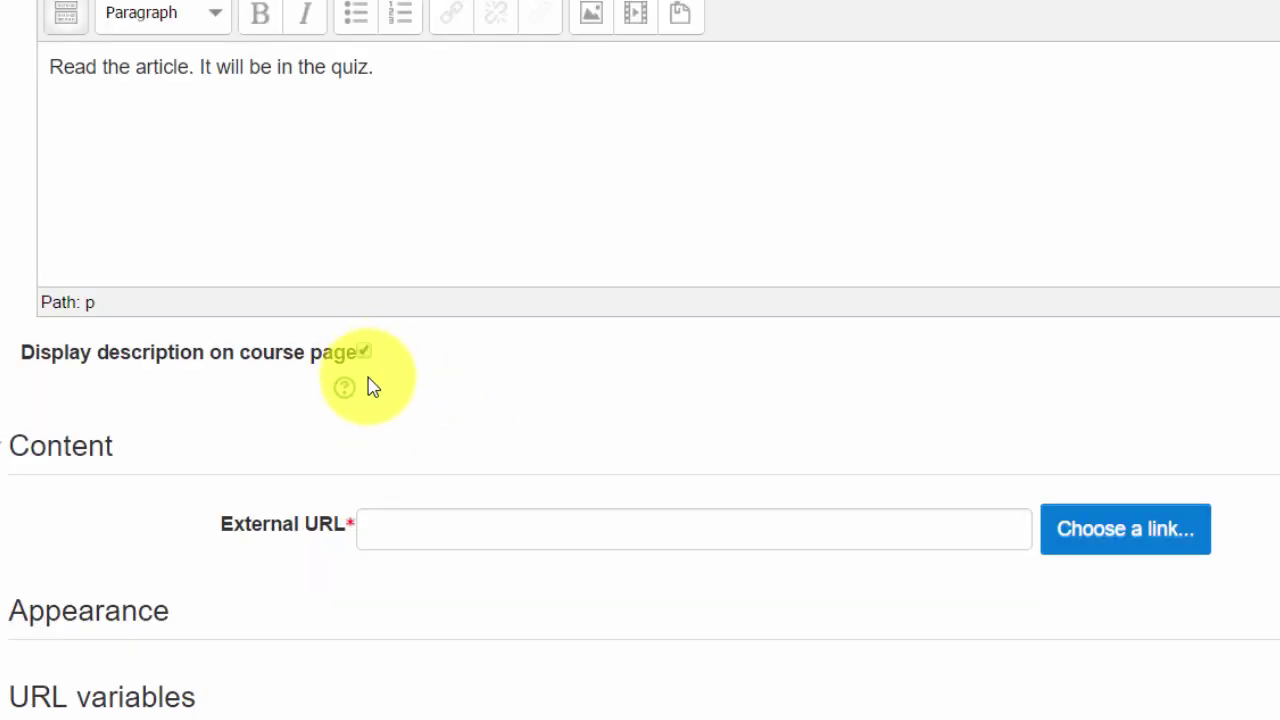
Paste the copied web address of the library article as the resource's external URL
{"action": "left_click", "coordinate": [439, 532]}
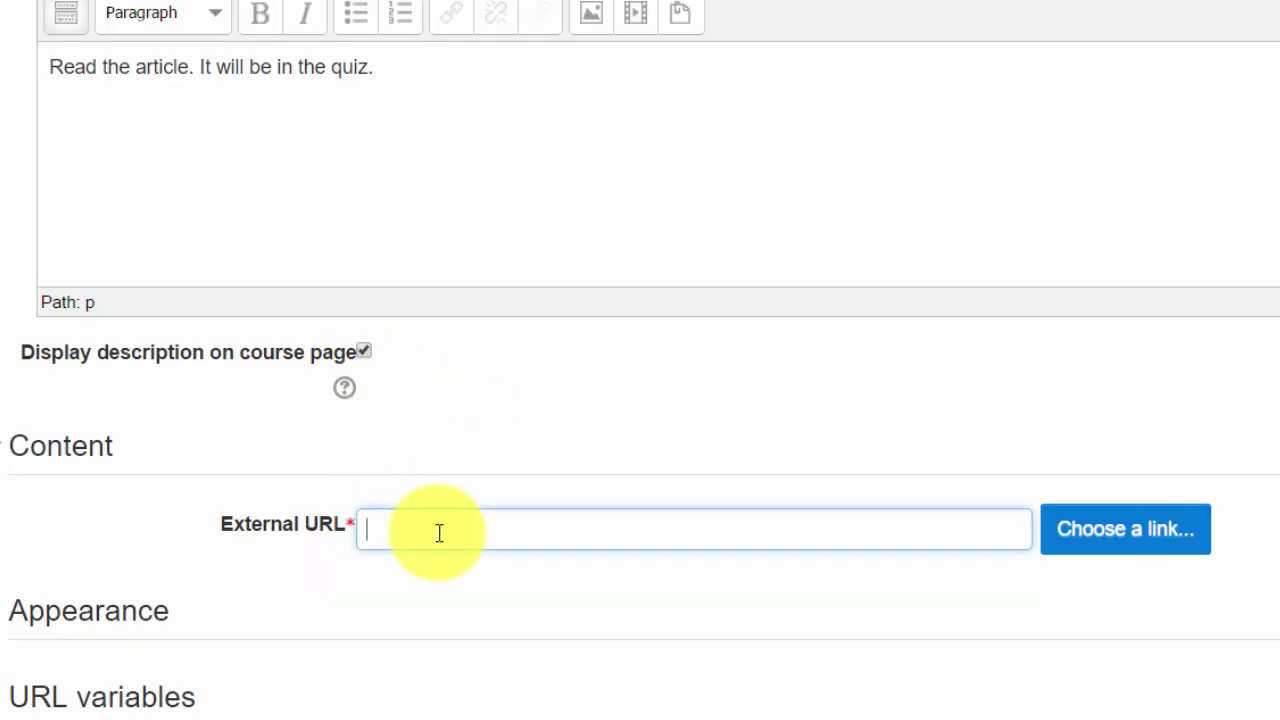
{"action": "key", "text": "ctrl+v"}
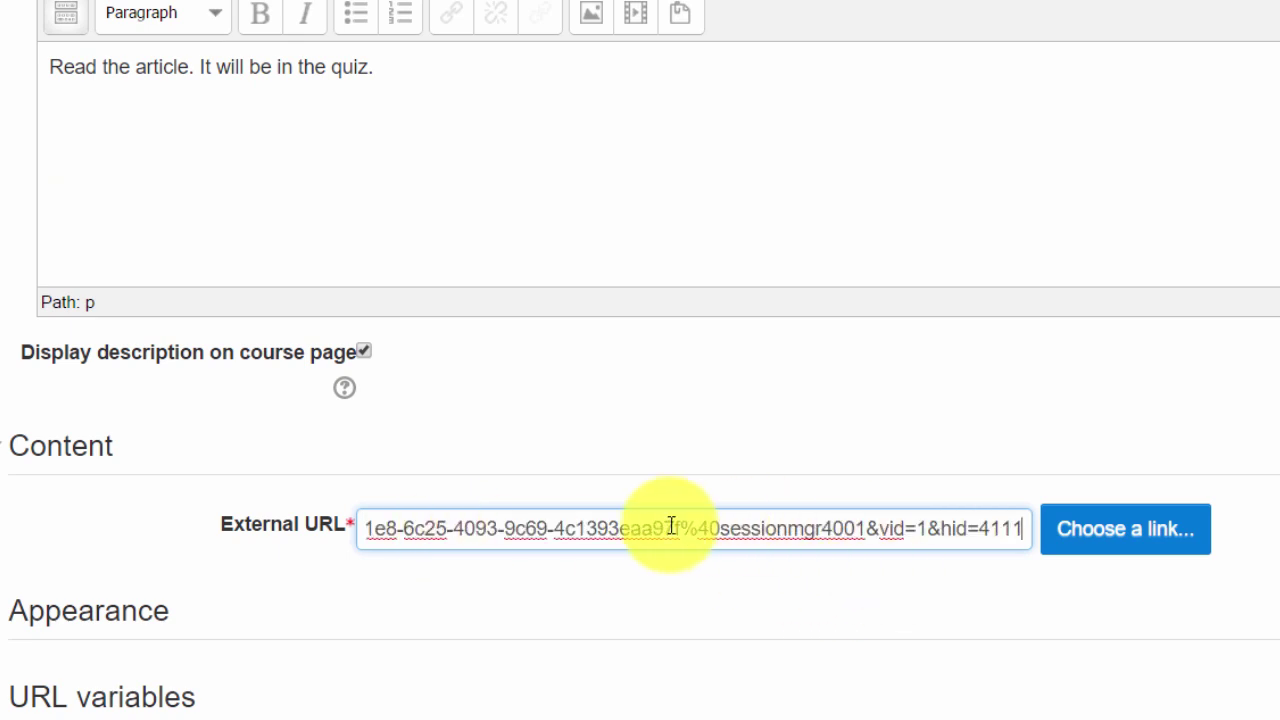
{"action": "scroll", "coordinate": [450, 640], "scroll_direction": "down", "scroll_amount": 1}
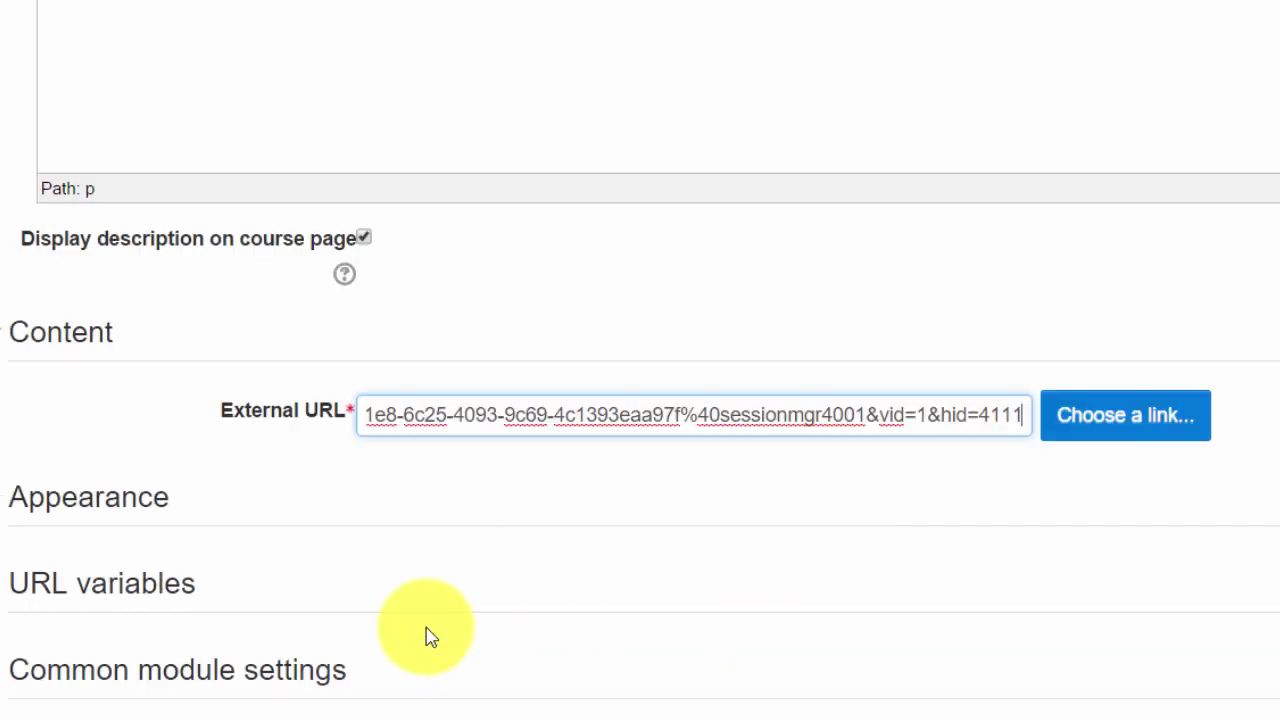
Set the article link's display option to Open, then save it and return to the course
{"action": "left_click", "coordinate": [66, 507]}
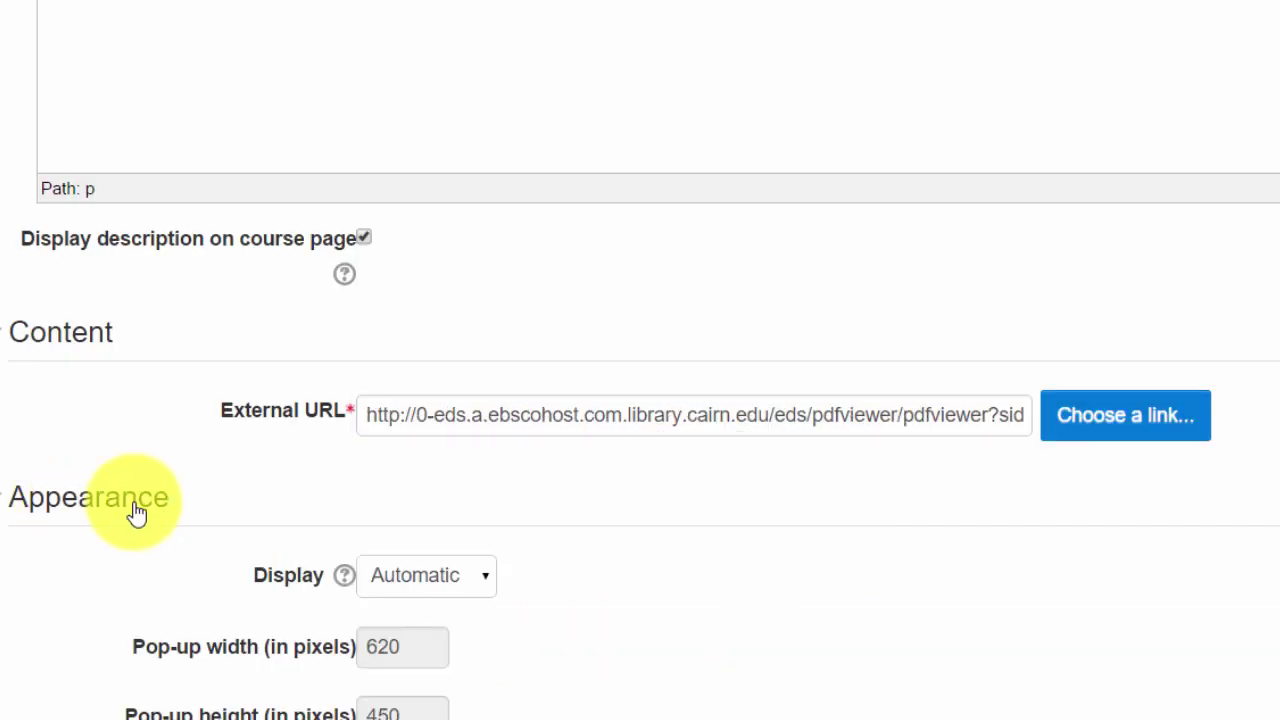
{"action": "left_click", "coordinate": [447, 590]}
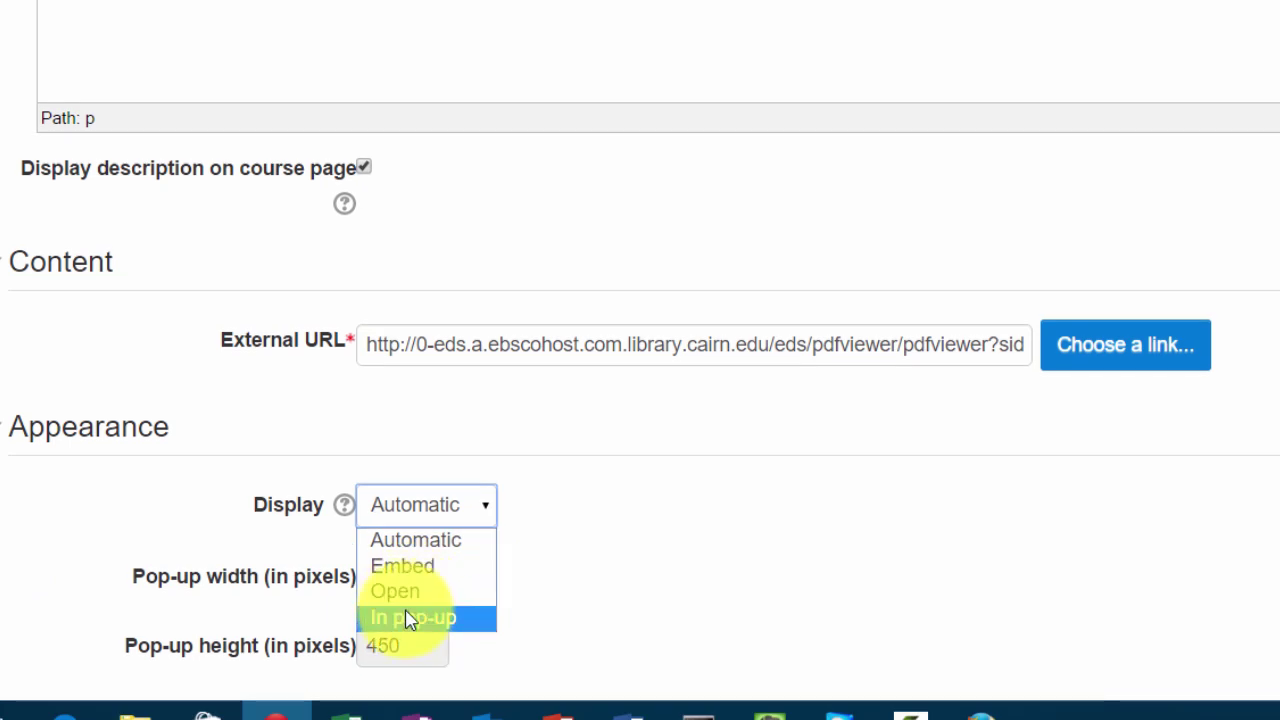
{"action": "left_click", "coordinate": [421, 592]}
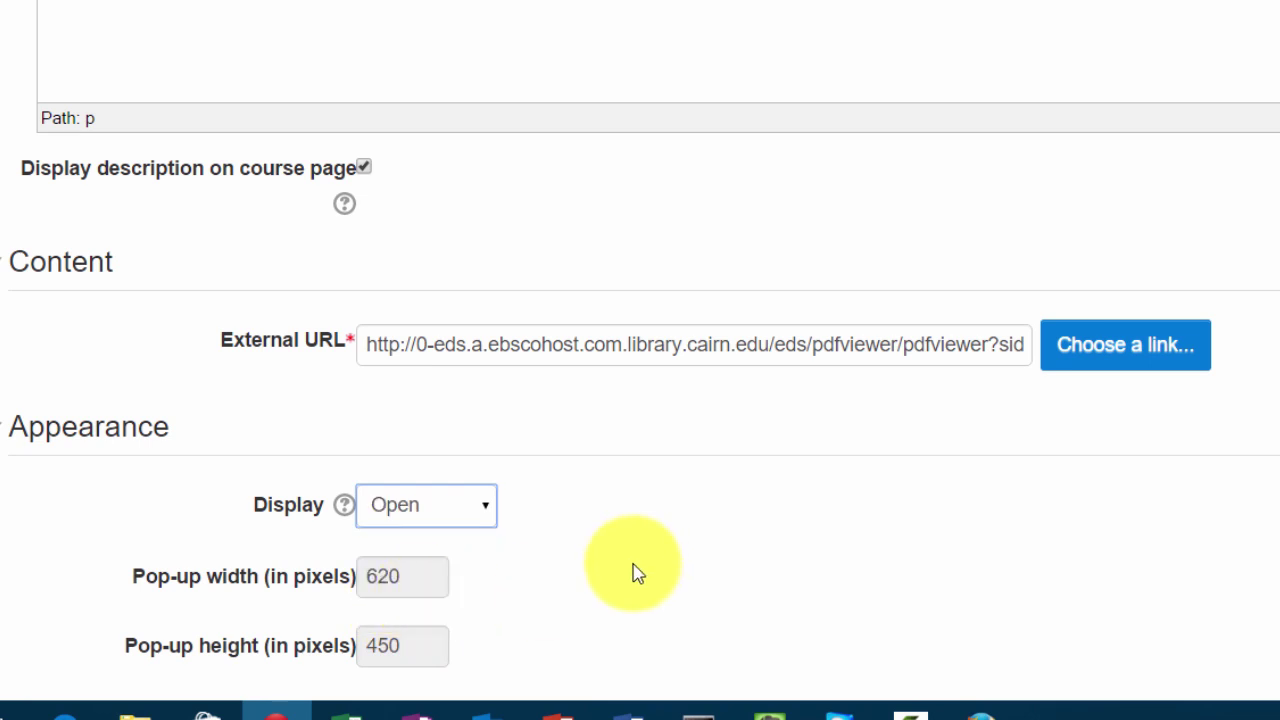
{"action": "scroll", "coordinate": [634, 571], "scroll_direction": "down", "scroll_amount": 6}
{"action": "scroll", "coordinate": [147, 607], "scroll_direction": "down", "scroll_amount": 1}
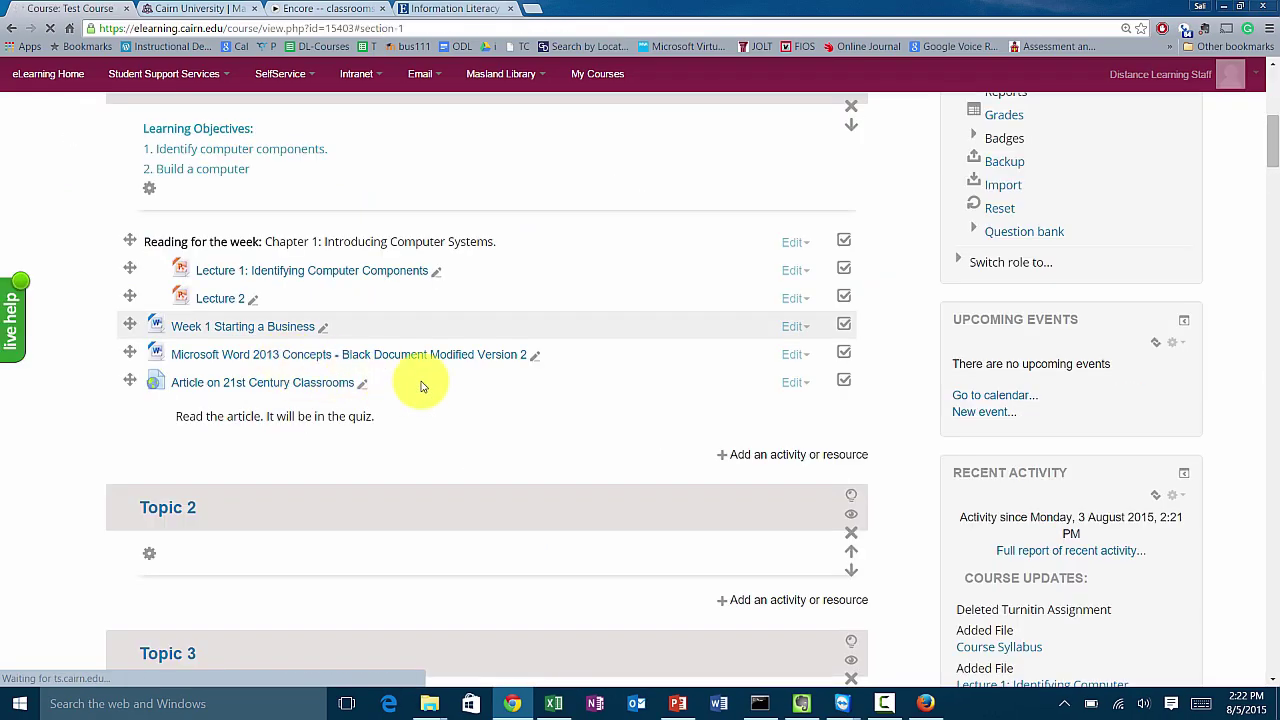
Test the "Article on 21st Century Classrooms" link in Week 1, then go back to the course page
{"action": "scroll", "coordinate": [425, 465], "scroll_direction": "down", "scroll_amount": 2}
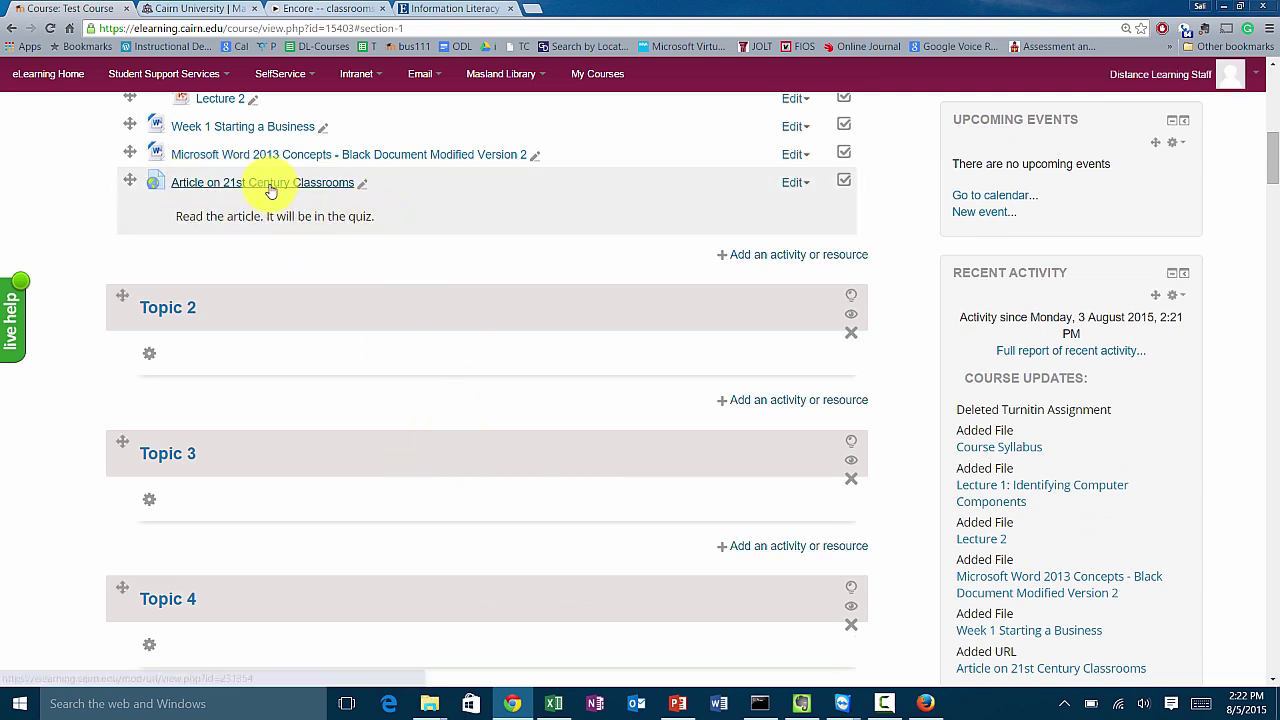
{"action": "left_click", "coordinate": [270, 188]}
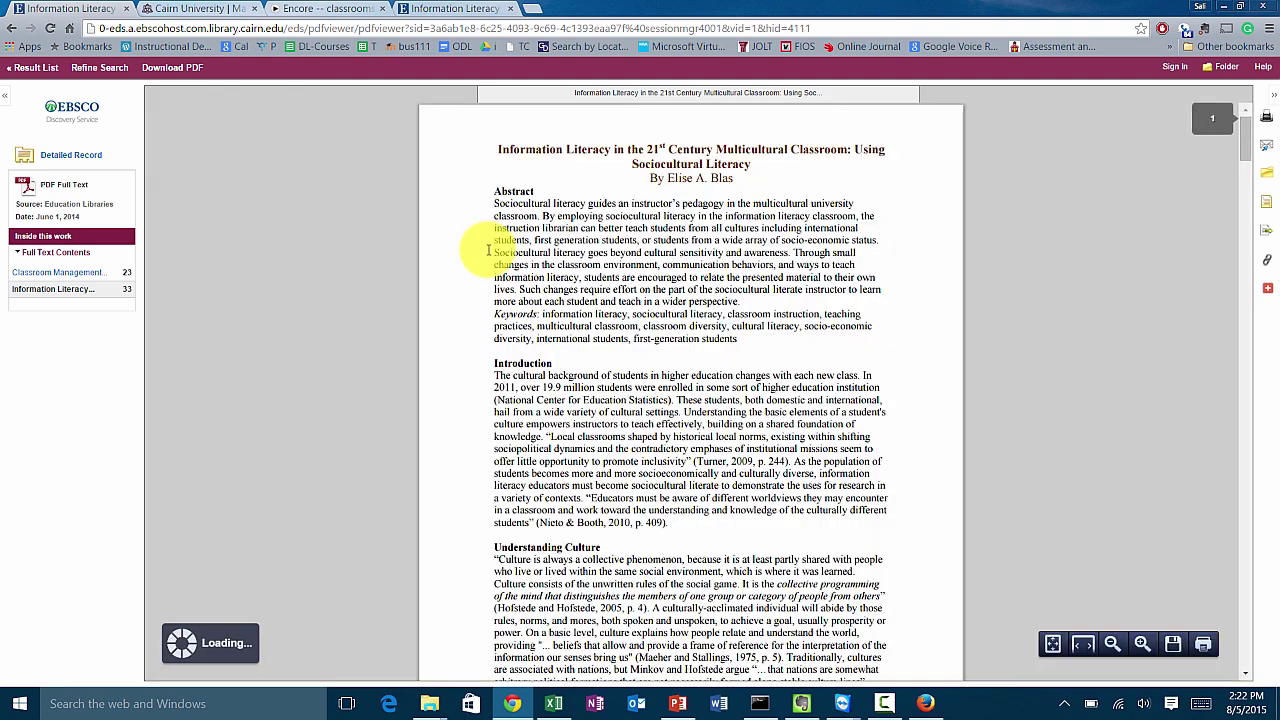
{"action": "left_click", "coordinate": [12, 31]}
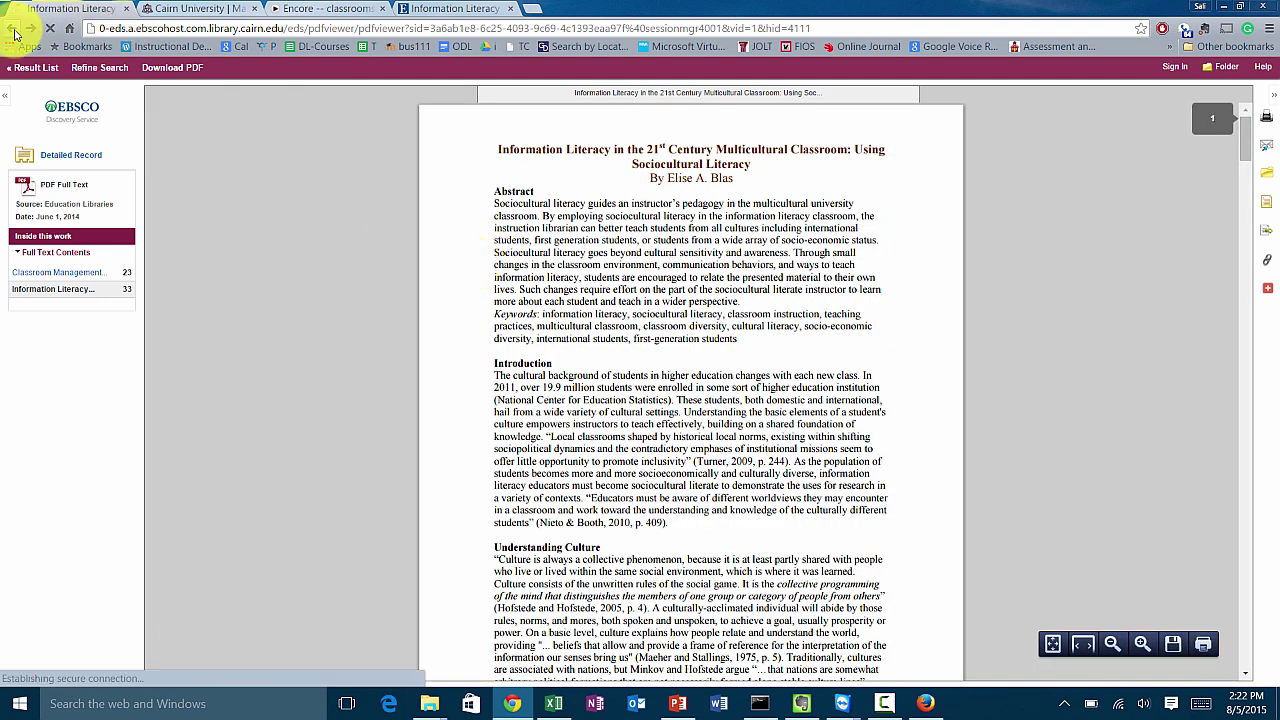
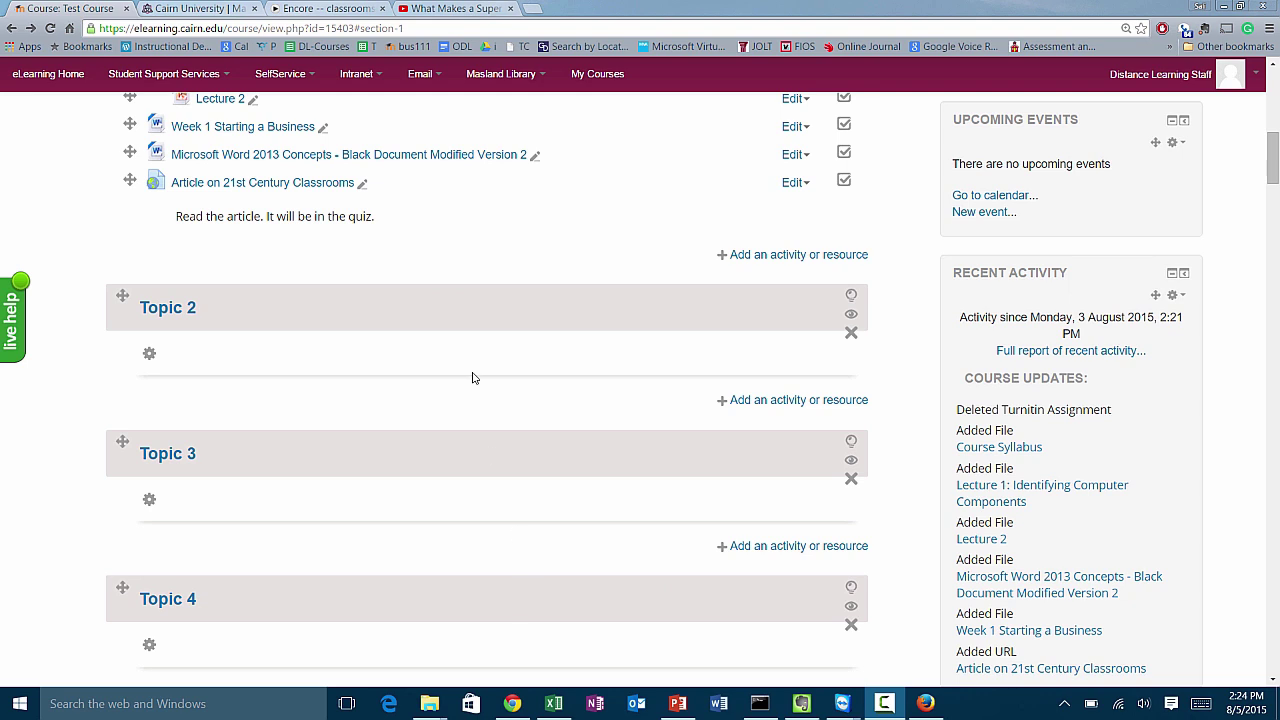
Copy the web address of the YouTube video "What Makes a Supercomputer?" and switch back to the Test Course tab
{"action": "left_click", "coordinate": [445, 8]}
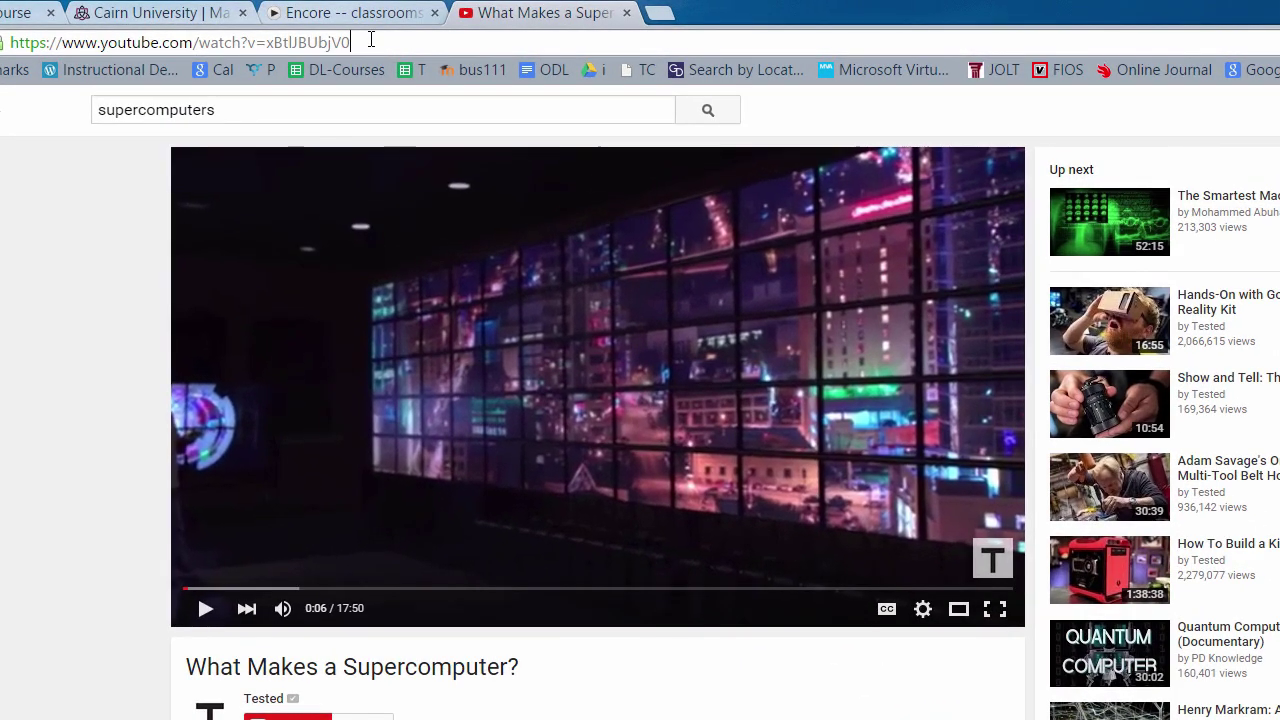
{"action": "left_click", "coordinate": [338, 27]}
{"action": "key", "text": "ctrl+c"}
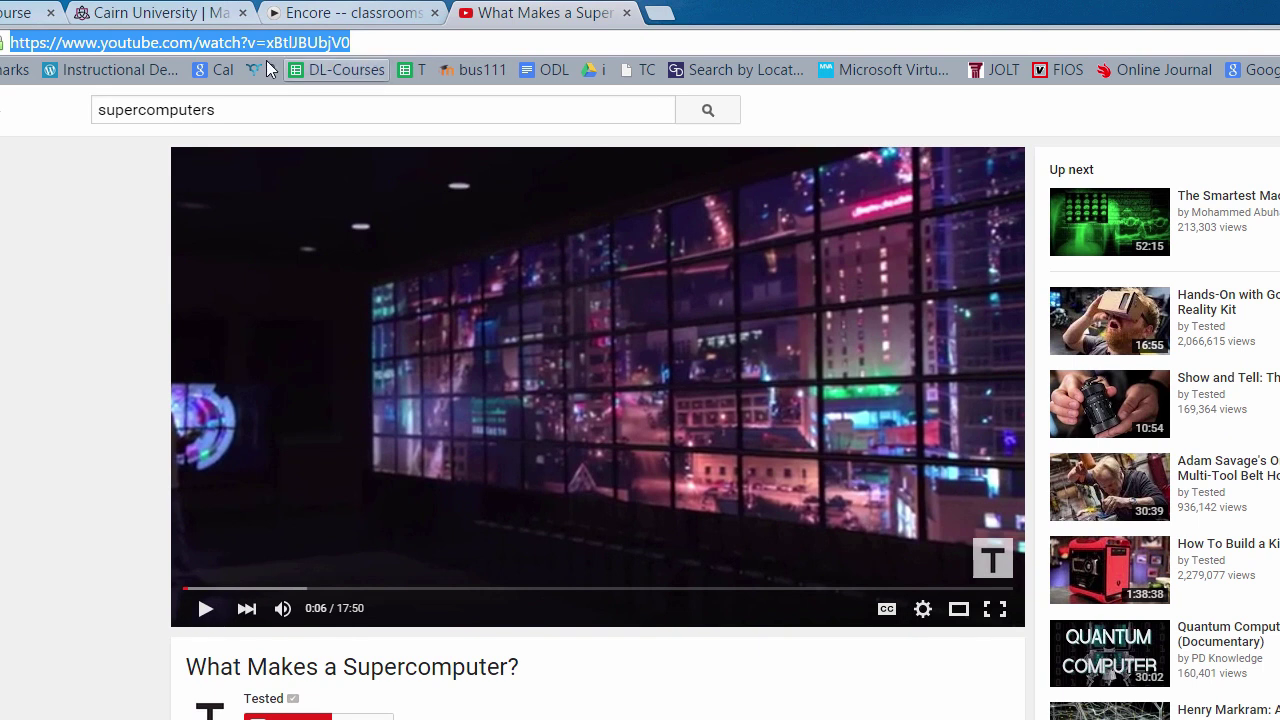
{"action": "left_click", "coordinate": [3, 14]}
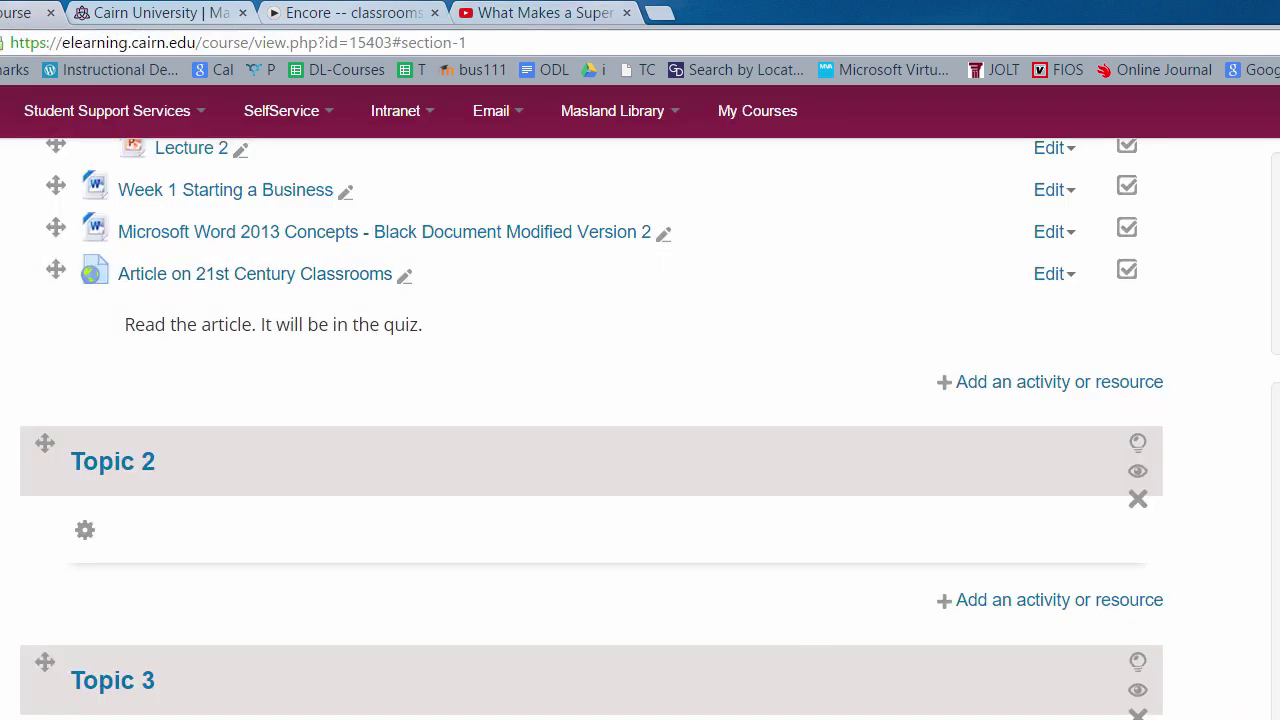
Add another URL resource to the Week 1 section for the YouTube video
{"action": "left_click", "coordinate": [1013, 390]}
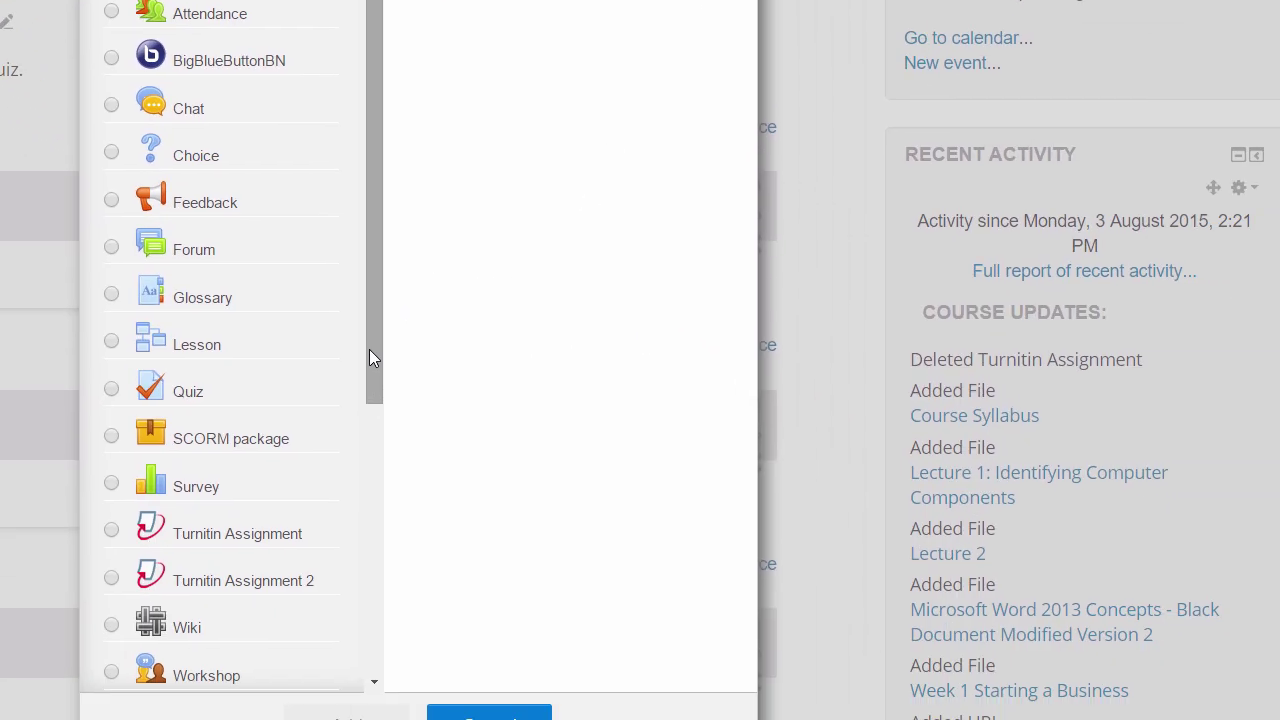
{"action": "left_click_drag", "start_coordinate": [369, 357], "coordinate": [366, 654]}
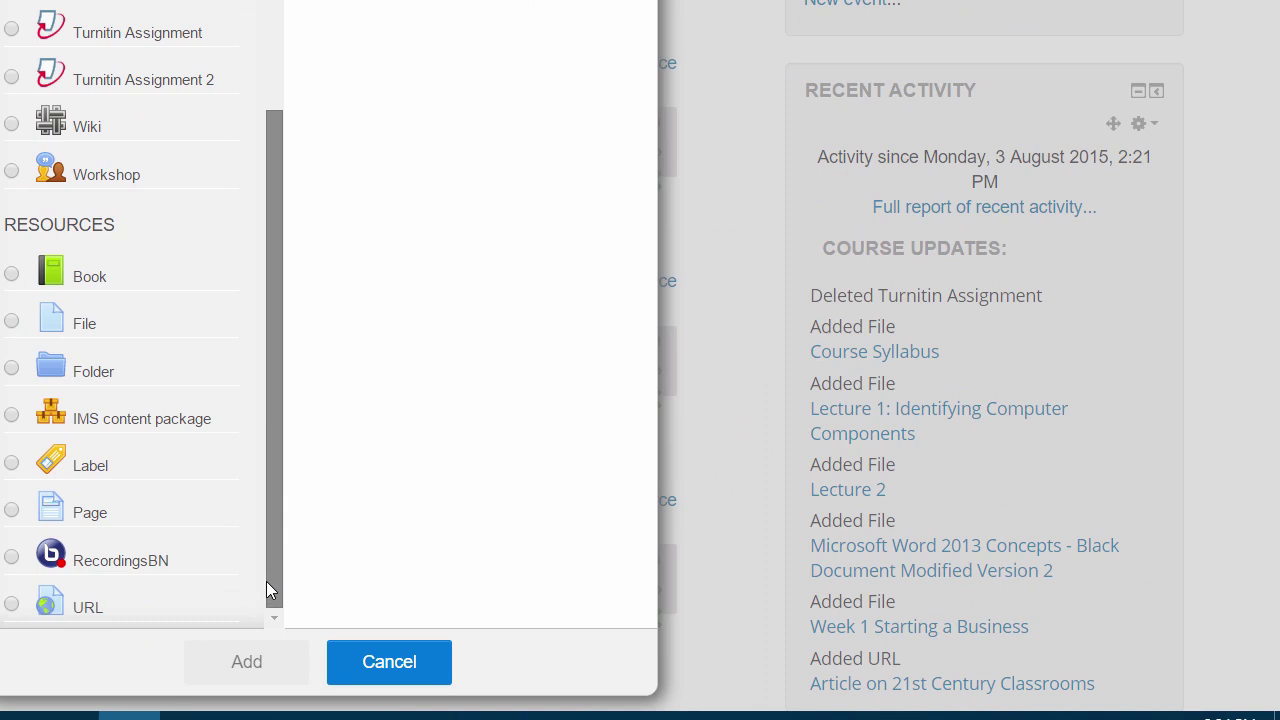
{"action": "left_click", "coordinate": [12, 606]}
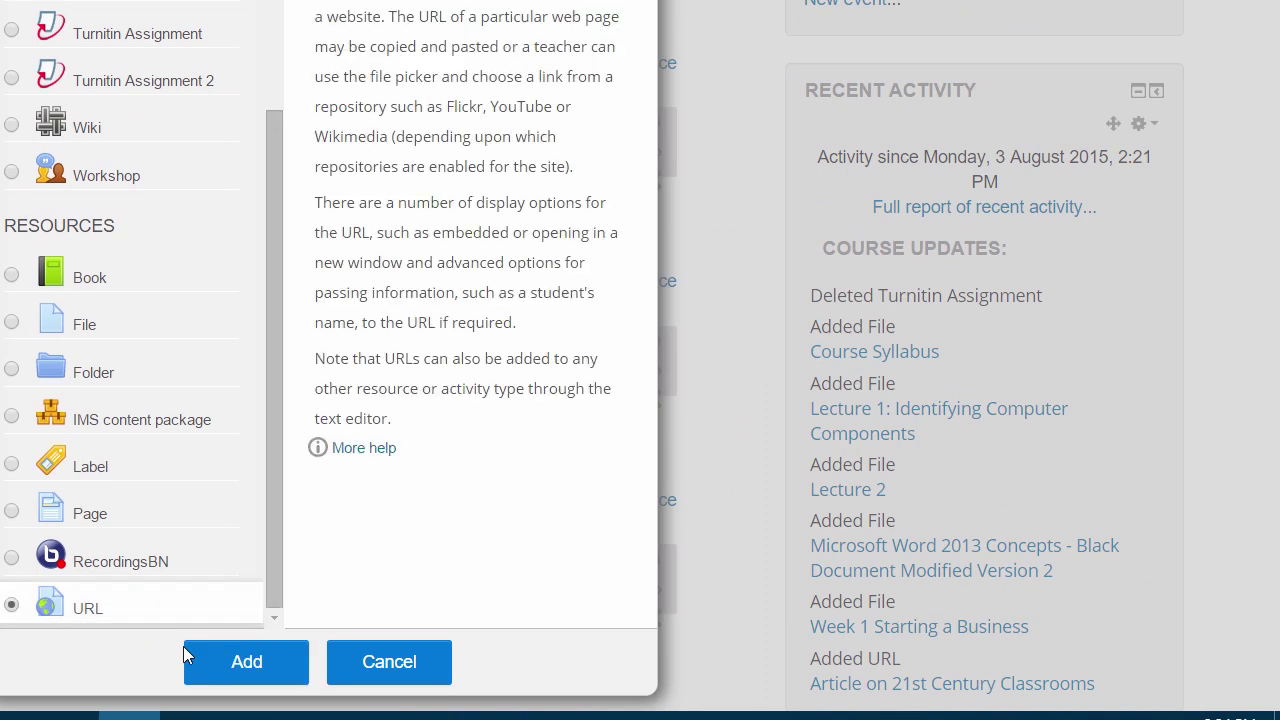
{"action": "left_click", "coordinate": [229, 663]}
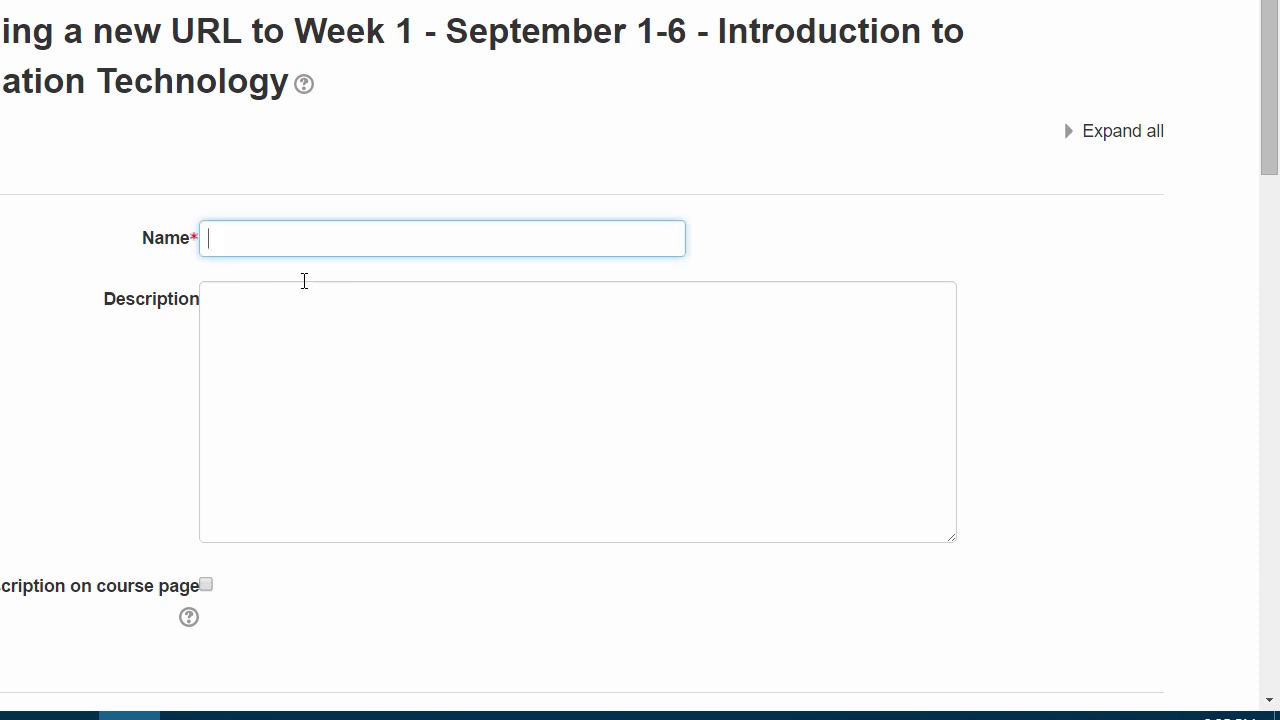
Name the URL "What makes a computer a supercomputer" and paste the copied YouTube address as its external URL
{"action": "type", "text": "What makes a computer a supercomputer"}
{"action": "left_click", "coordinate": [220, 471]}
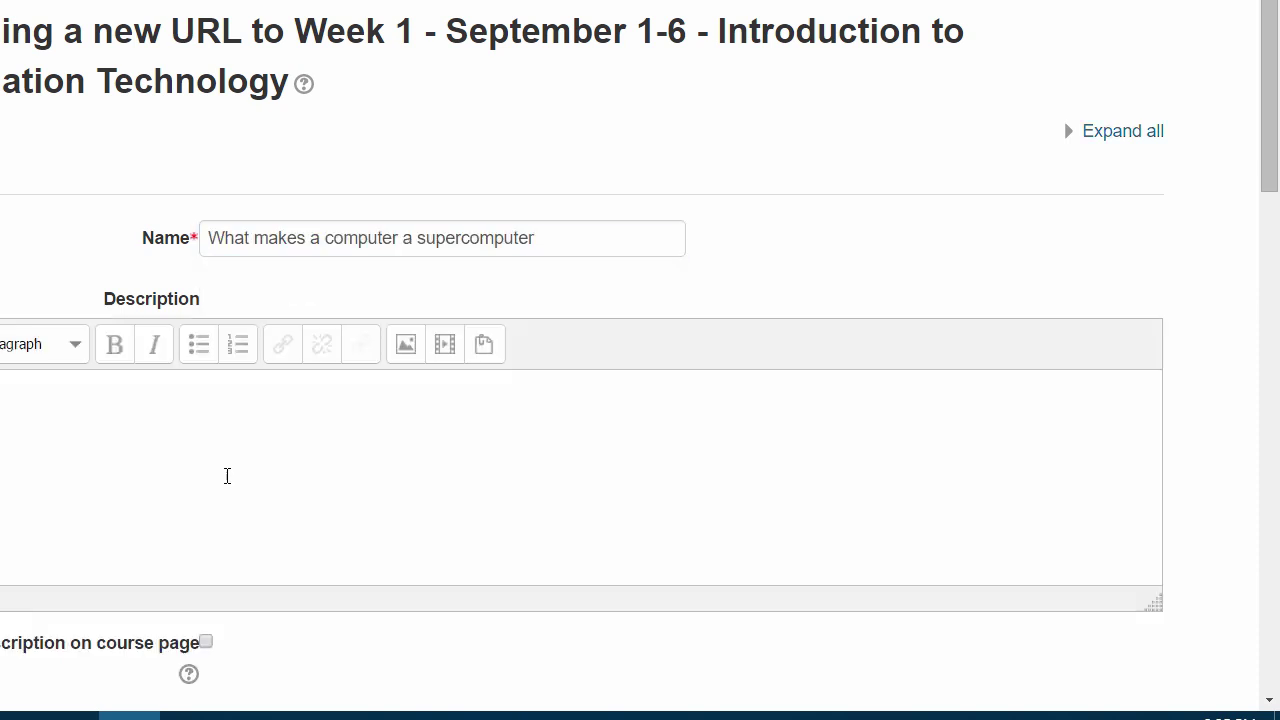
{"action": "scroll", "coordinate": [151, 517], "scroll_direction": "down", "scroll_amount": 2}
{"action": "scroll", "coordinate": [237, 475], "scroll_direction": "down", "scroll_amount": 1}
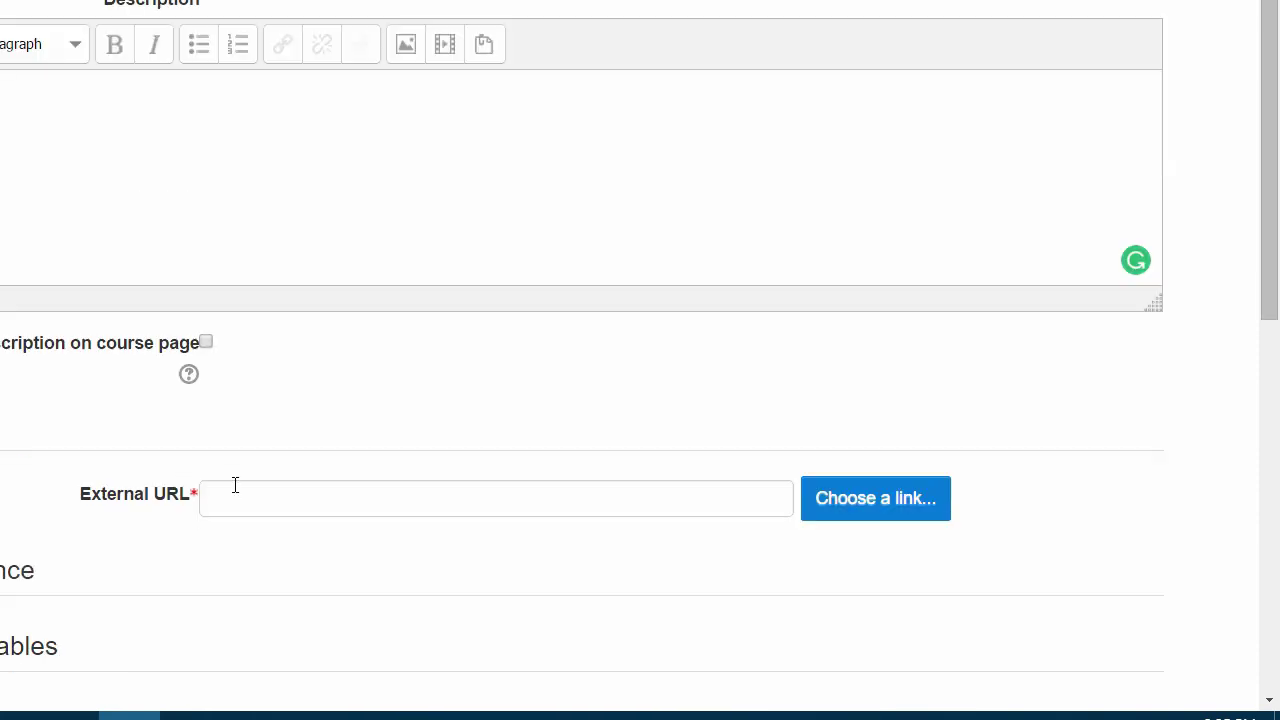
{"action": "left_click", "coordinate": [235, 498]}
{"action": "key", "text": "ctrl+v"}
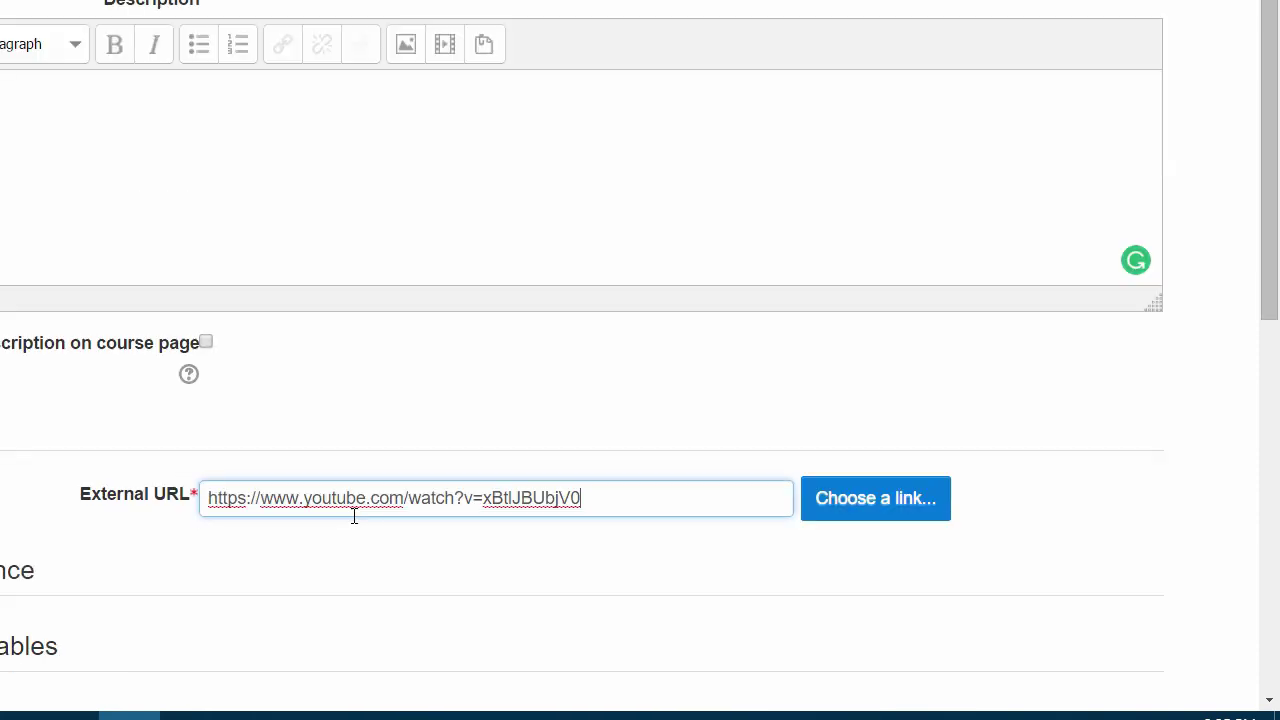
Set the video link's display option to Embed, then save it and return to the course
{"action": "scroll", "coordinate": [800, 695], "scroll_direction": "down", "scroll_amount": 2}
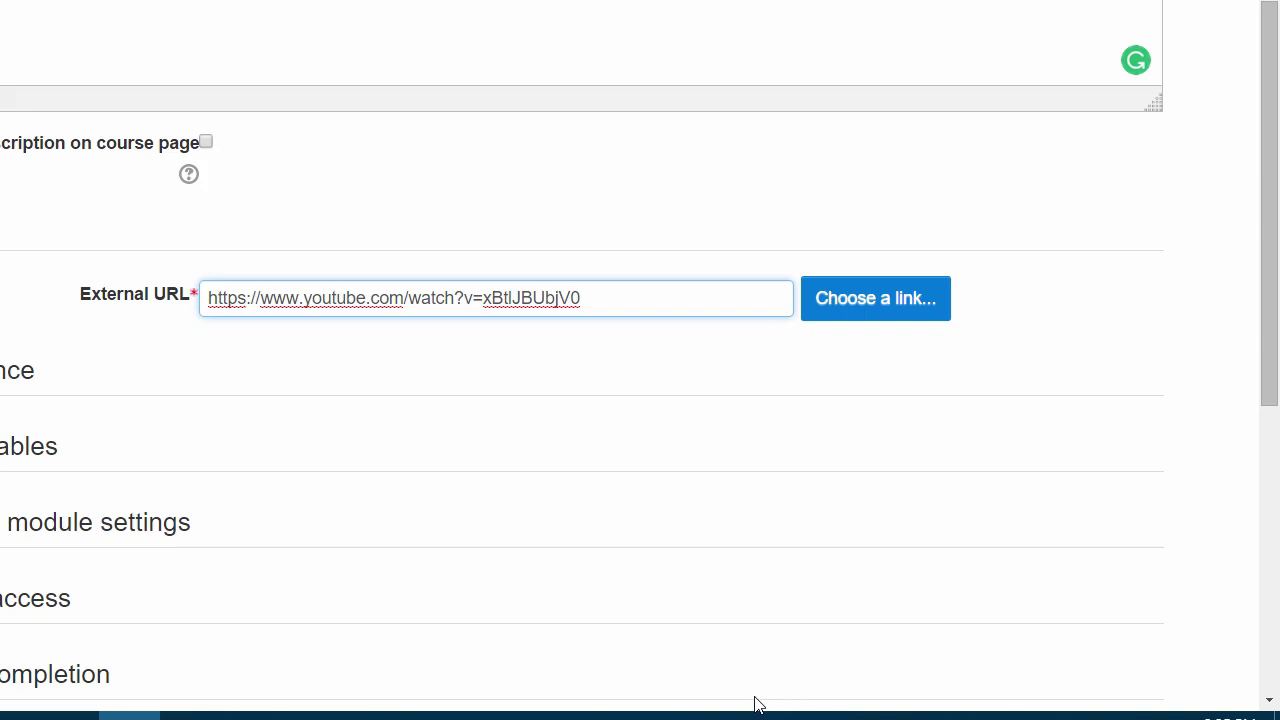
{"action": "scroll", "coordinate": [40, 600], "scroll_direction": "down", "scroll_amount": 1}
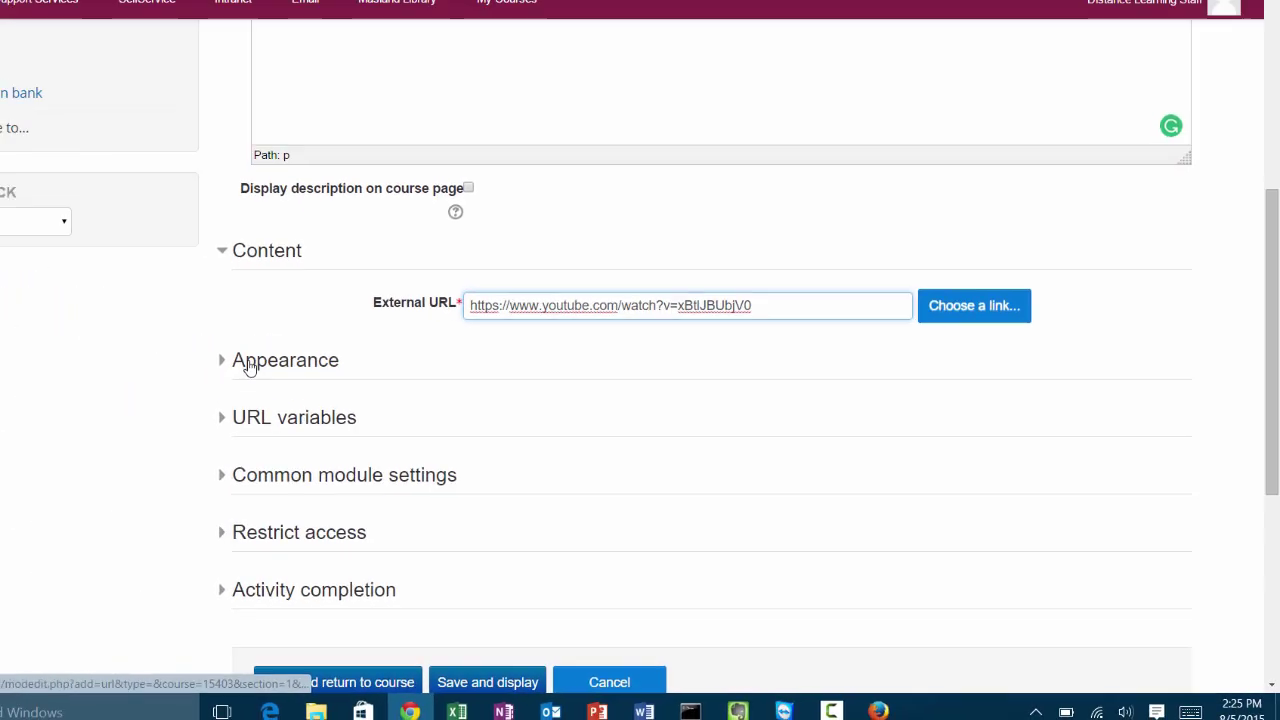
{"action": "left_click", "coordinate": [17, 270]}
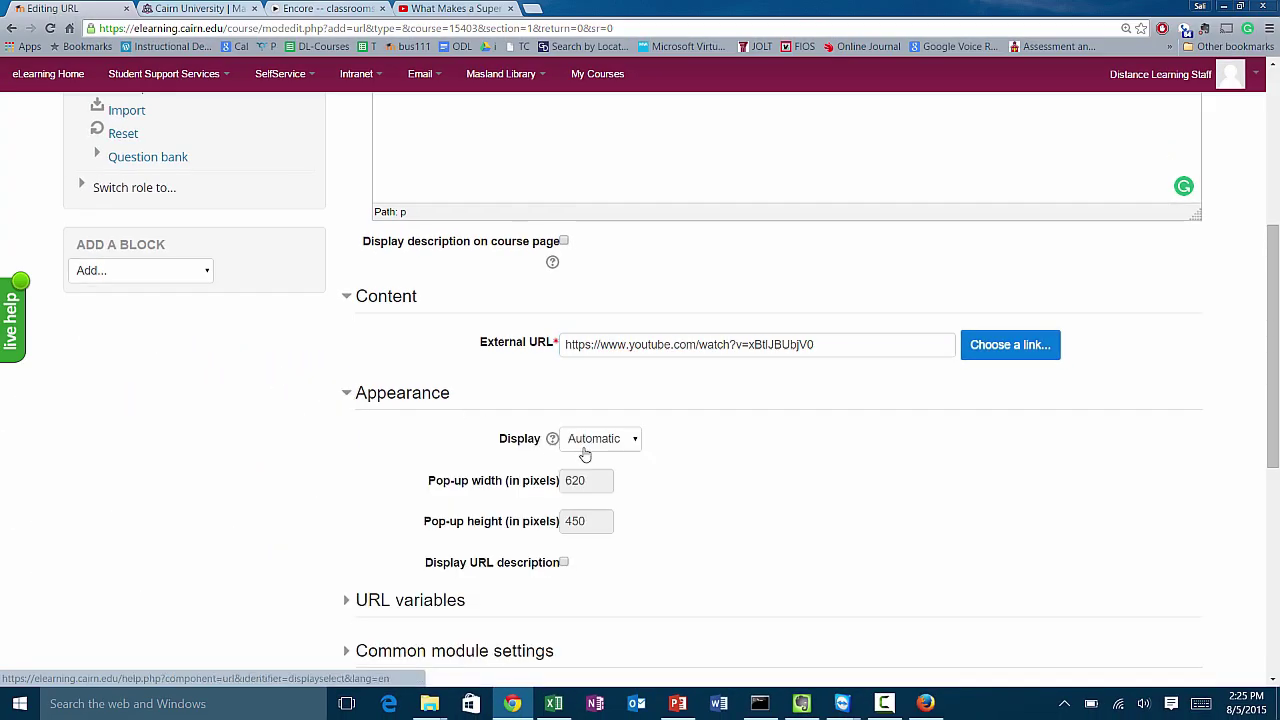
{"action": "left_click", "coordinate": [585, 447]}
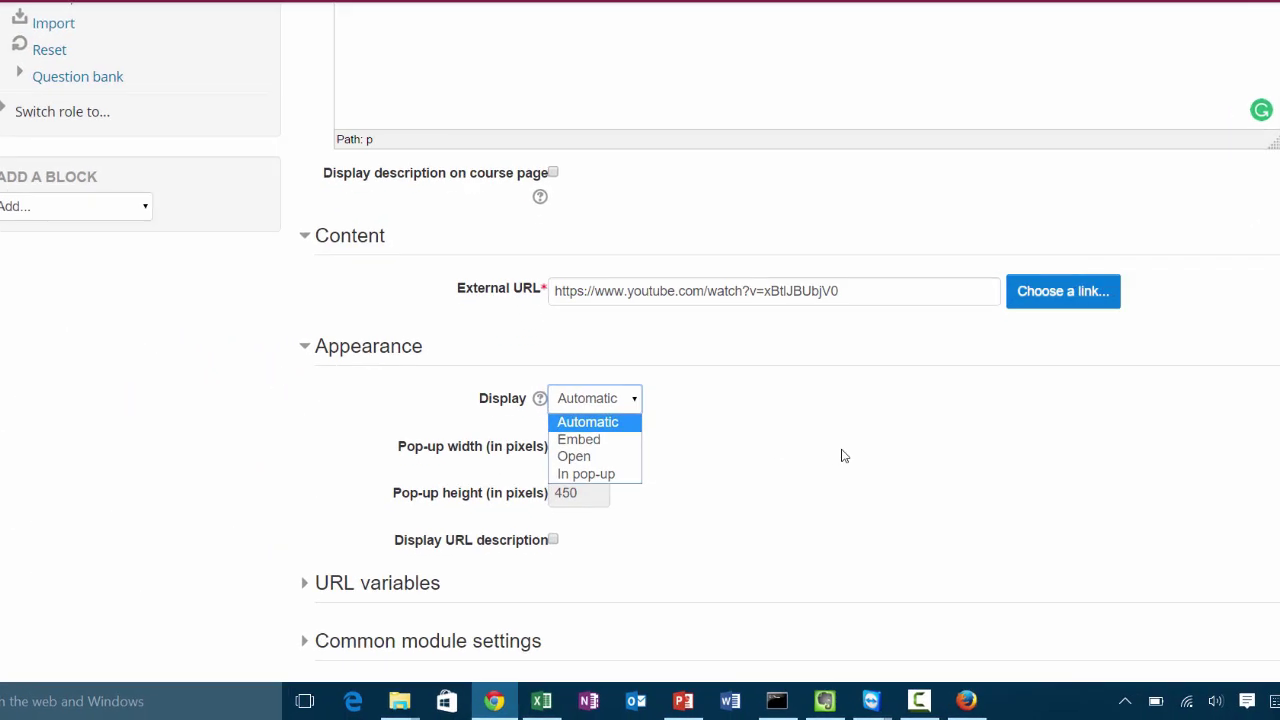
{"action": "left_click", "coordinate": [825, 481]}
{"action": "left_click", "coordinate": [592, 280]}
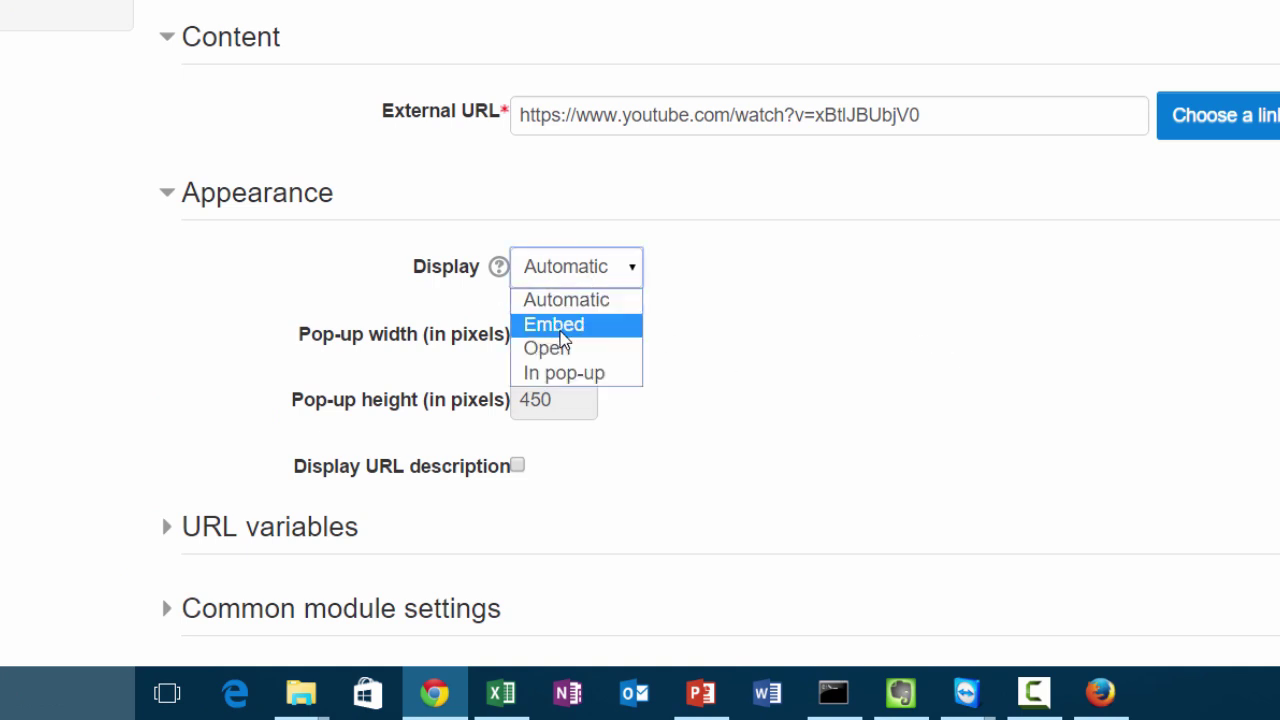
{"action": "left_click", "coordinate": [560, 333]}
{"action": "scroll", "coordinate": [863, 397], "scroll_direction": "down", "scroll_amount": 1}
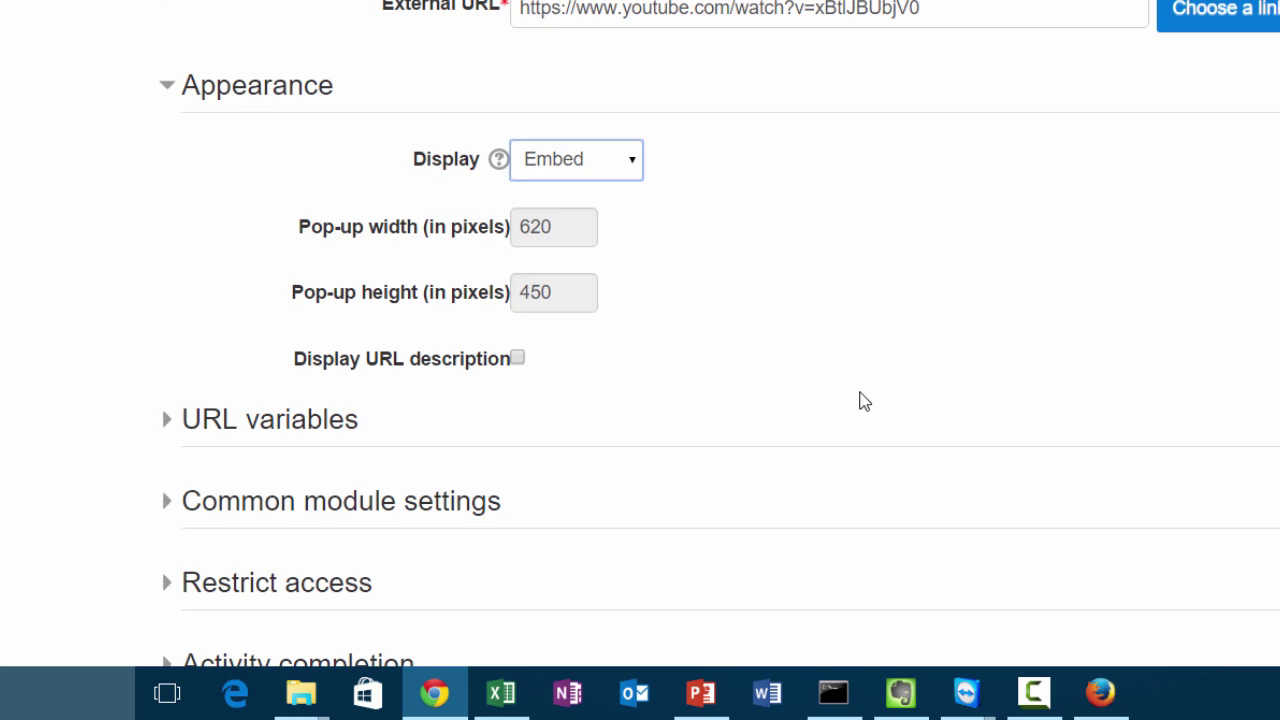
{"action": "scroll", "coordinate": [511, 484], "scroll_direction": "down", "scroll_amount": 3}
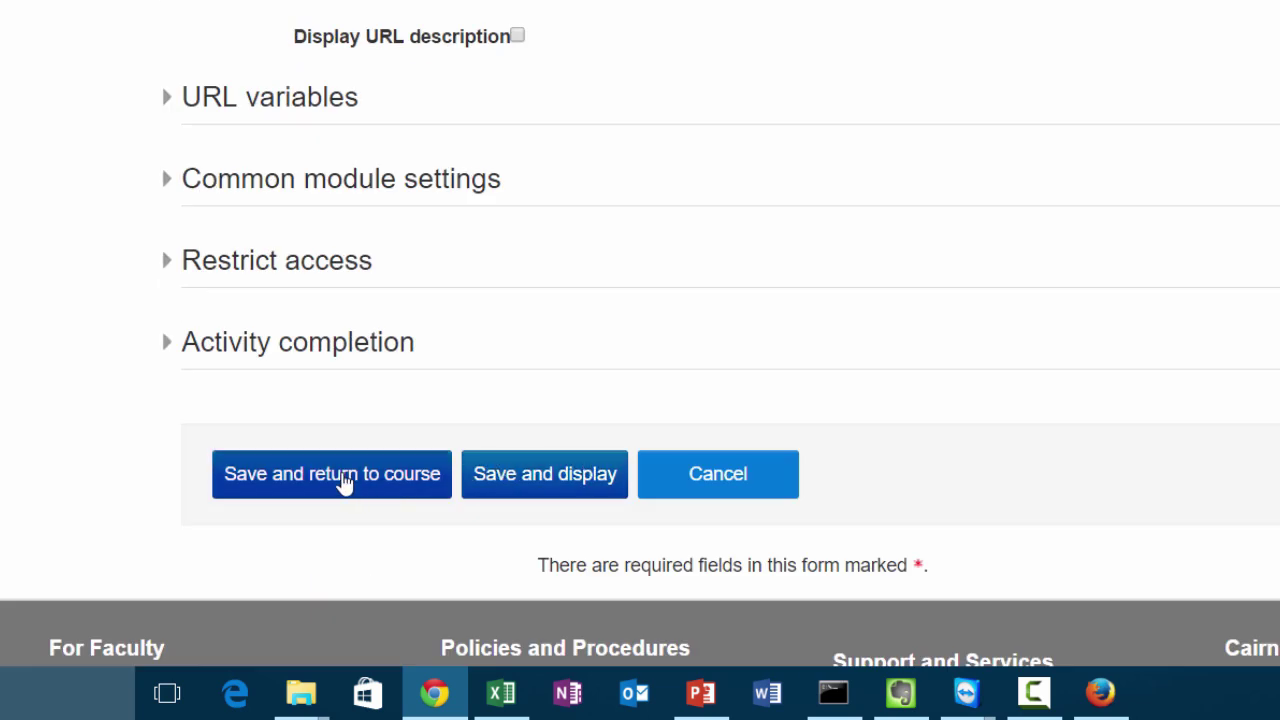
{"action": "left_click", "coordinate": [702, 492]}
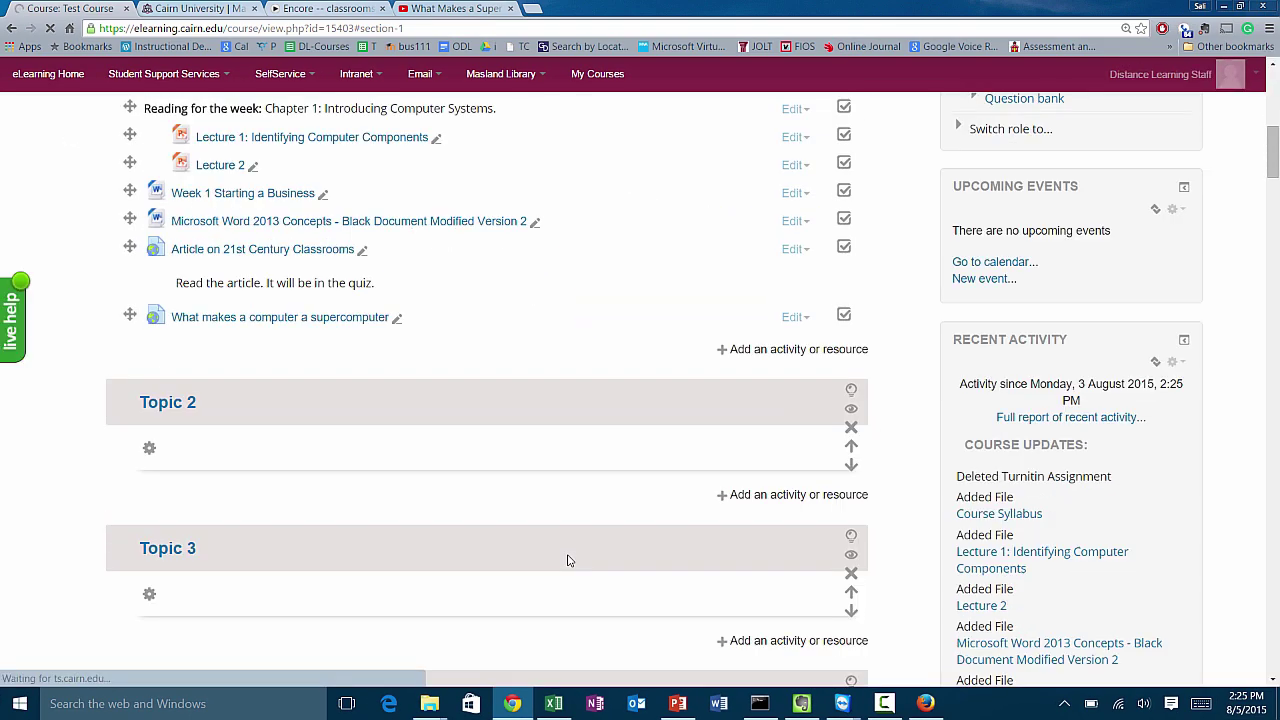
Open "What makes a computer a supercomputer", play the embedded video briefly, pause it, and go back to the Week 1 section
{"action": "scroll", "coordinate": [567, 560], "scroll_direction": "down", "scroll_amount": 2}
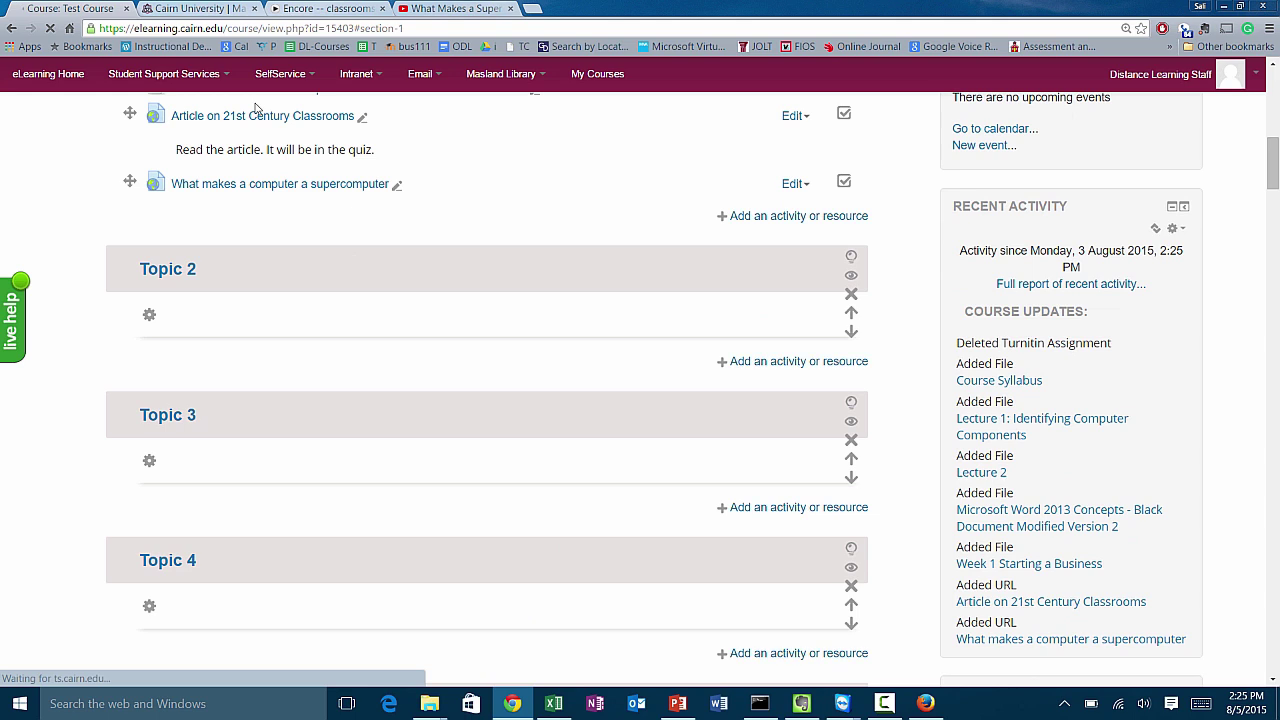
{"action": "left_click", "coordinate": [263, 190]}
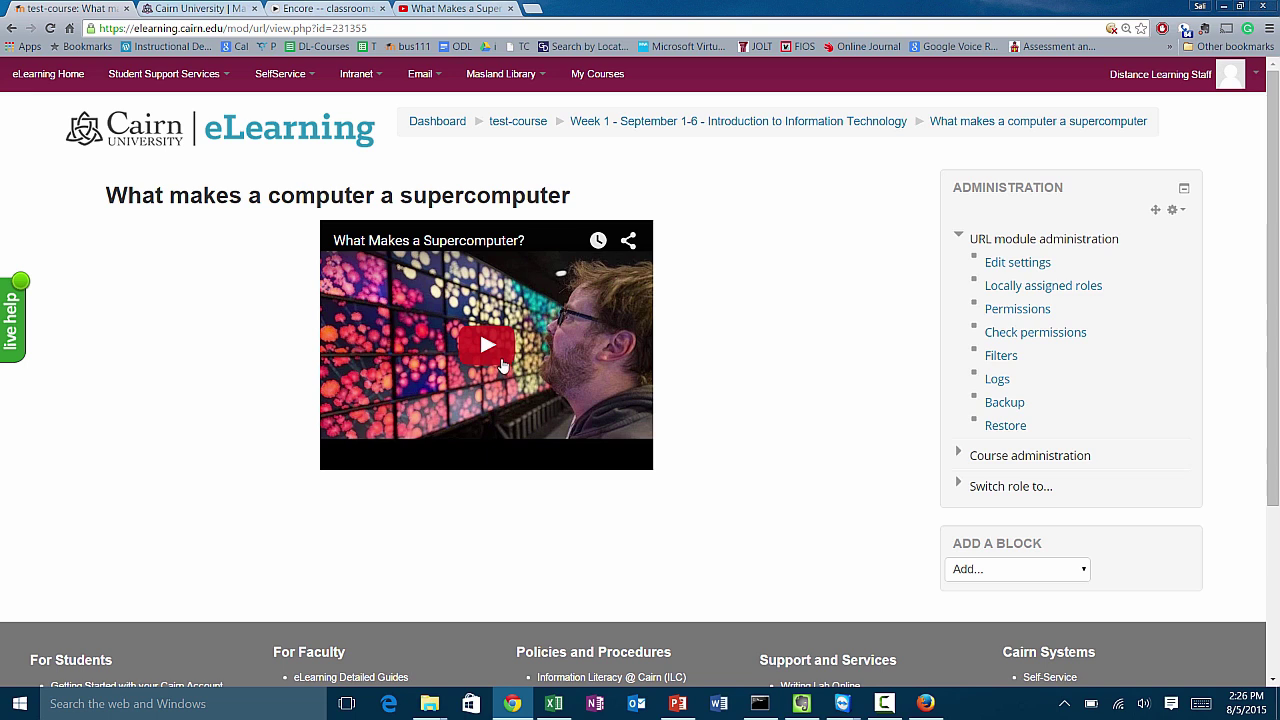
{"action": "left_click", "coordinate": [502, 364]}
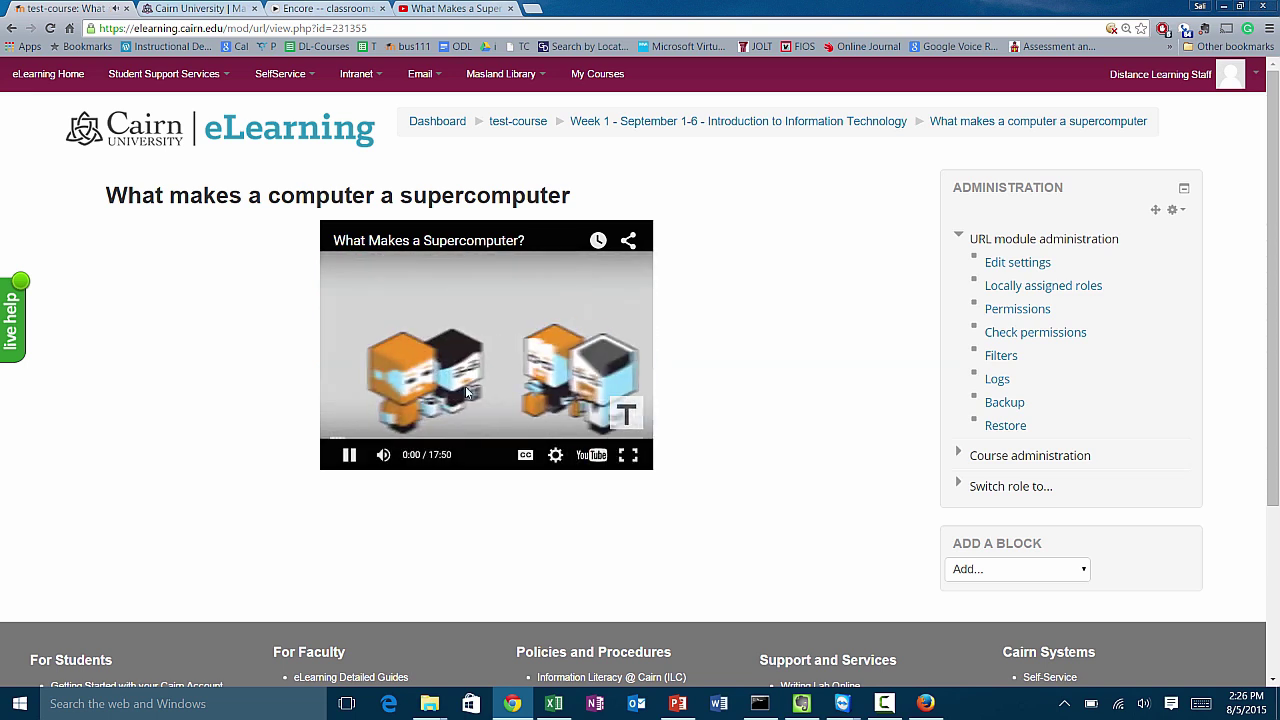
{"action": "left_click", "coordinate": [349, 456]}
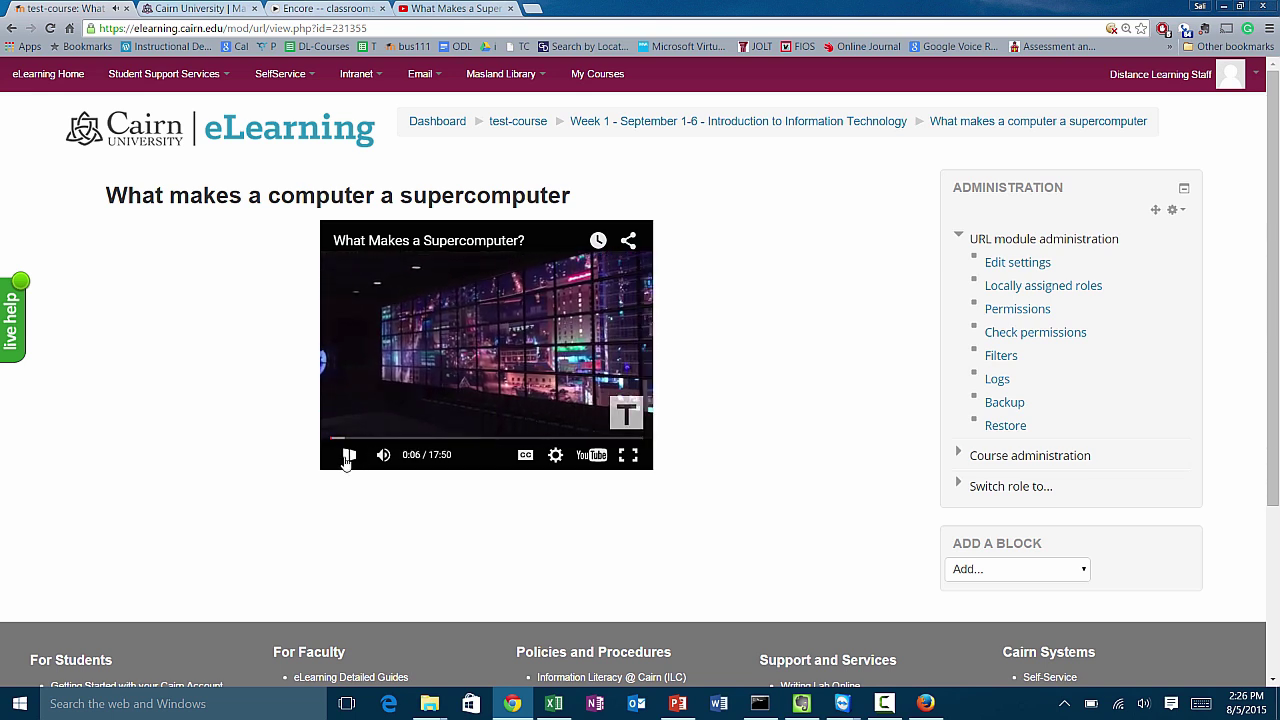
{"action": "left_click", "coordinate": [10, 29]}
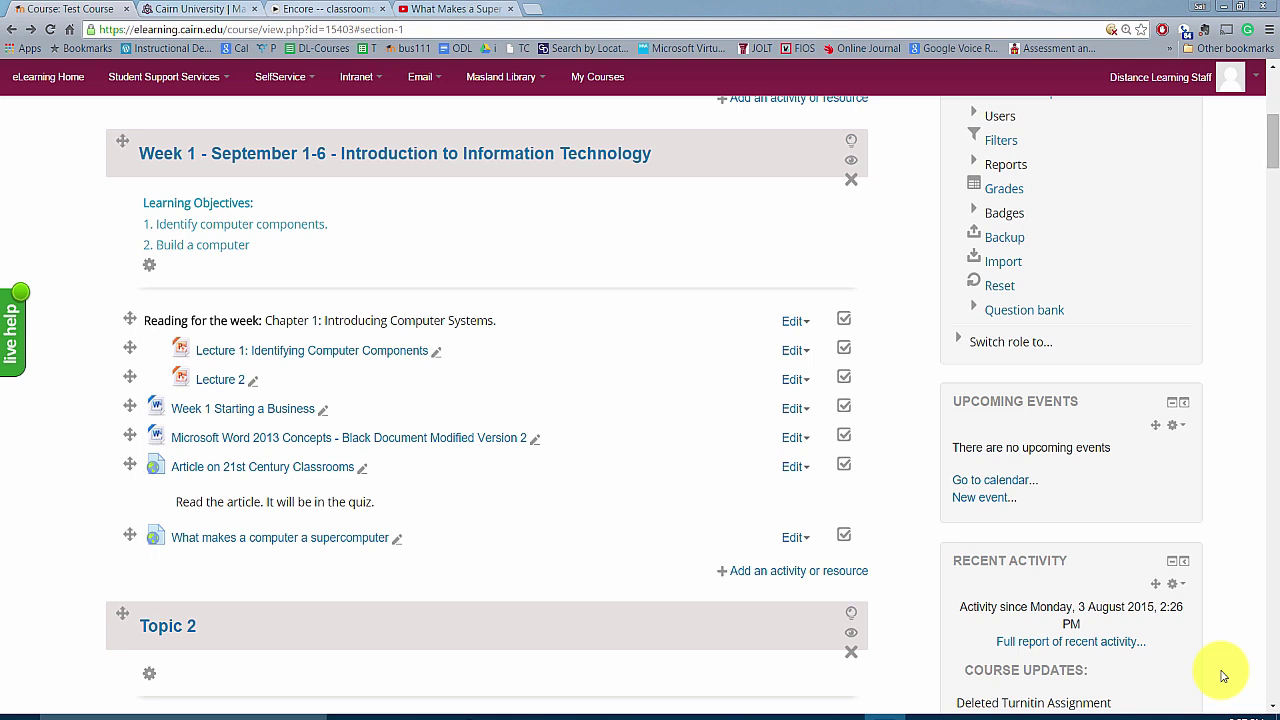
{"action": "scroll", "coordinate": [771, 403], "scroll_direction": "up", "scroll_amount": 3}
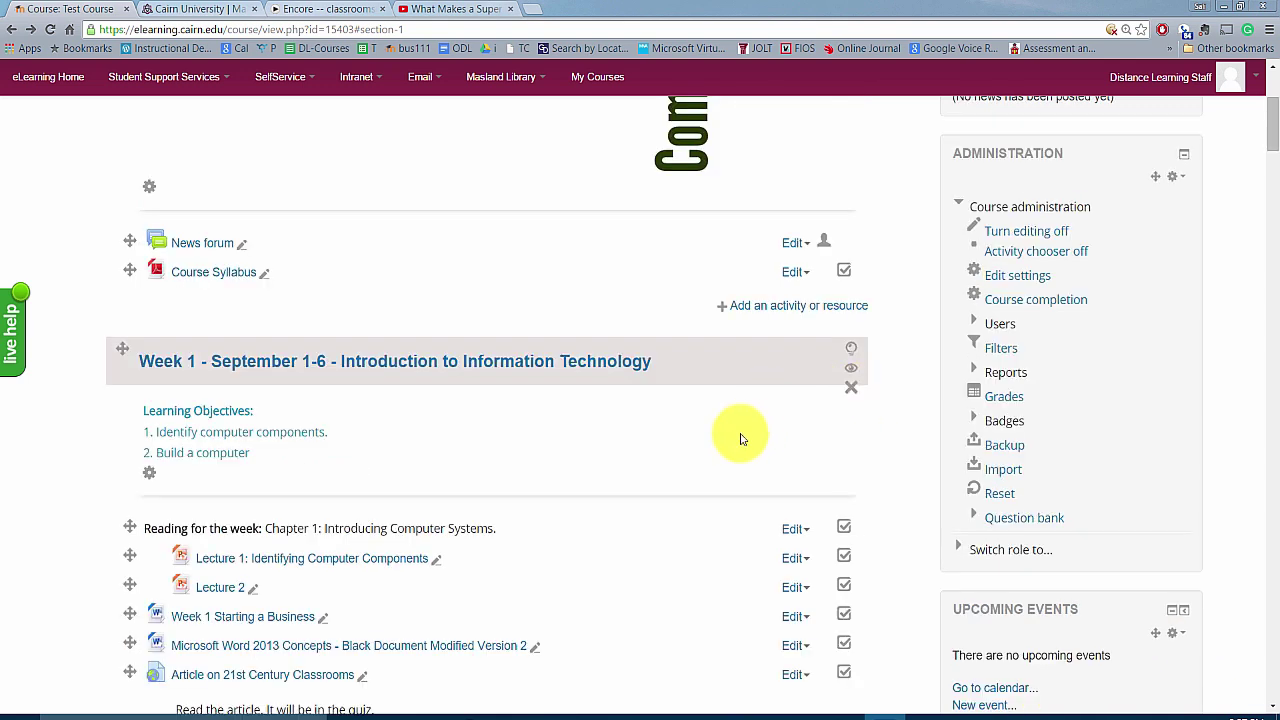
Switch to the Student role and review the course page's Week 1 section as a student sees it
{"action": "scroll", "coordinate": [760, 446], "scroll_direction": "up", "scroll_amount": 1}
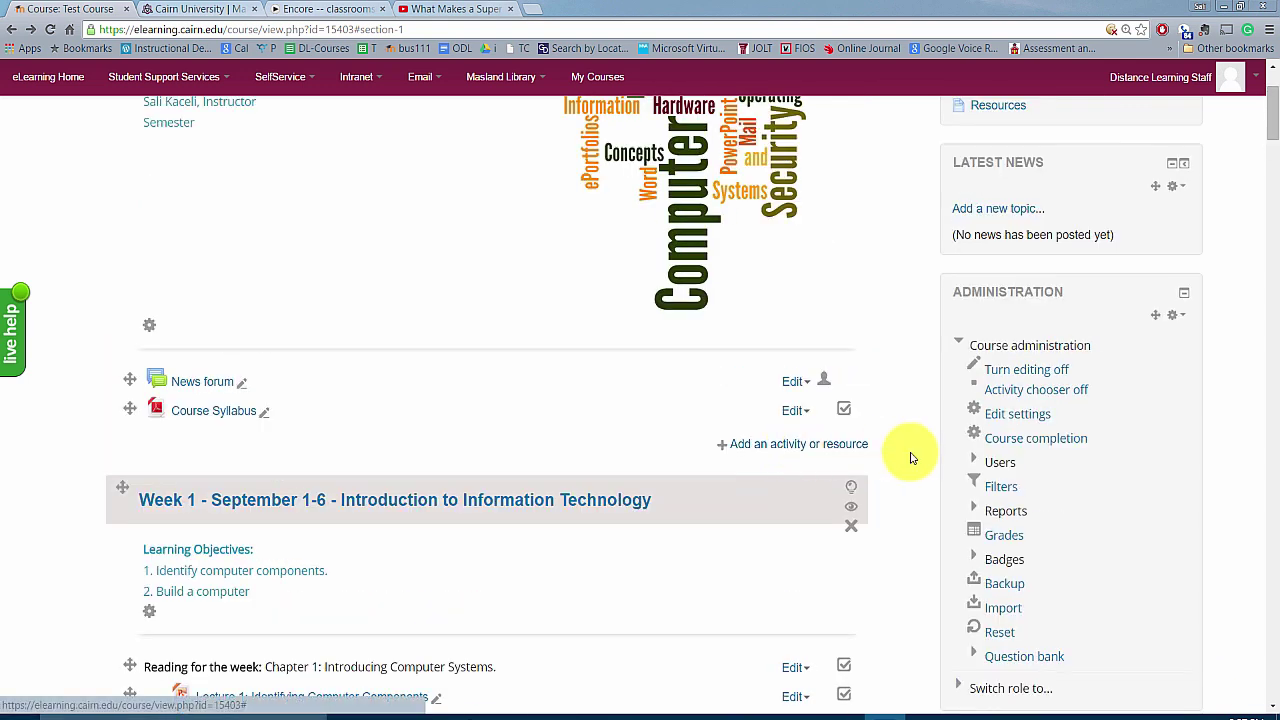
{"action": "scroll", "coordinate": [1020, 340], "scroll_direction": "down", "scroll_amount": 2}
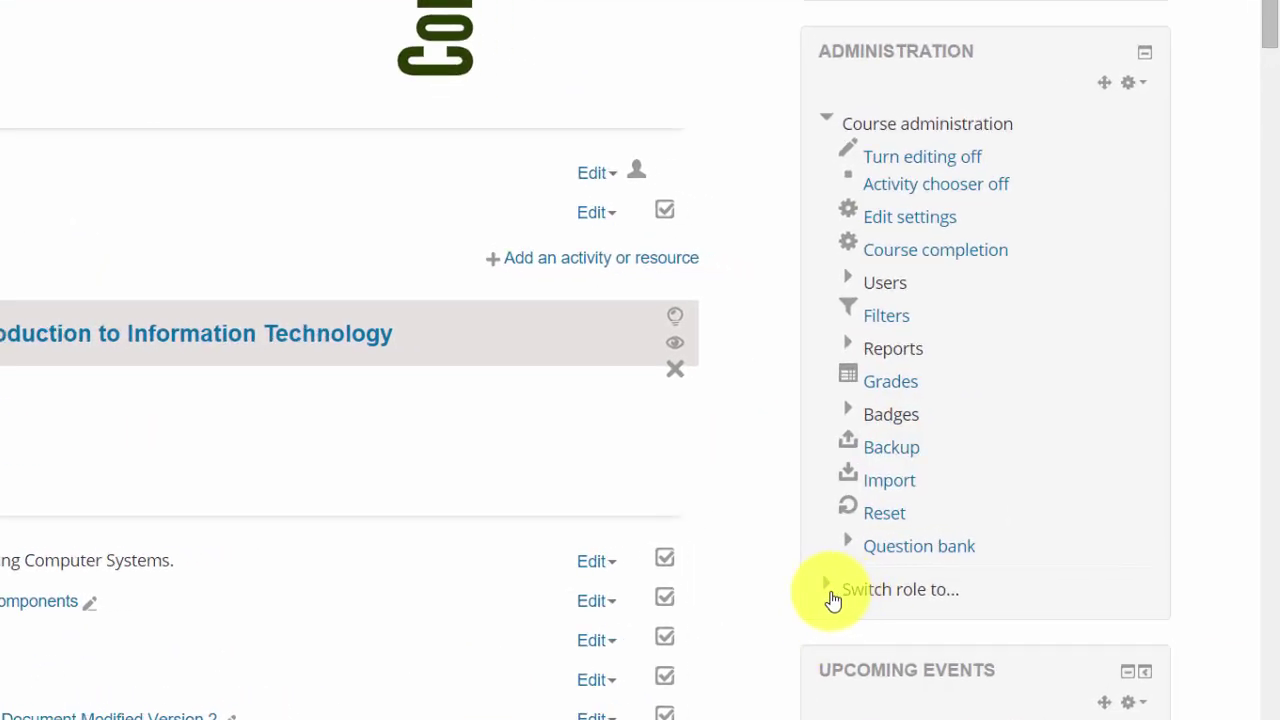
{"action": "left_click", "coordinate": [898, 576]}
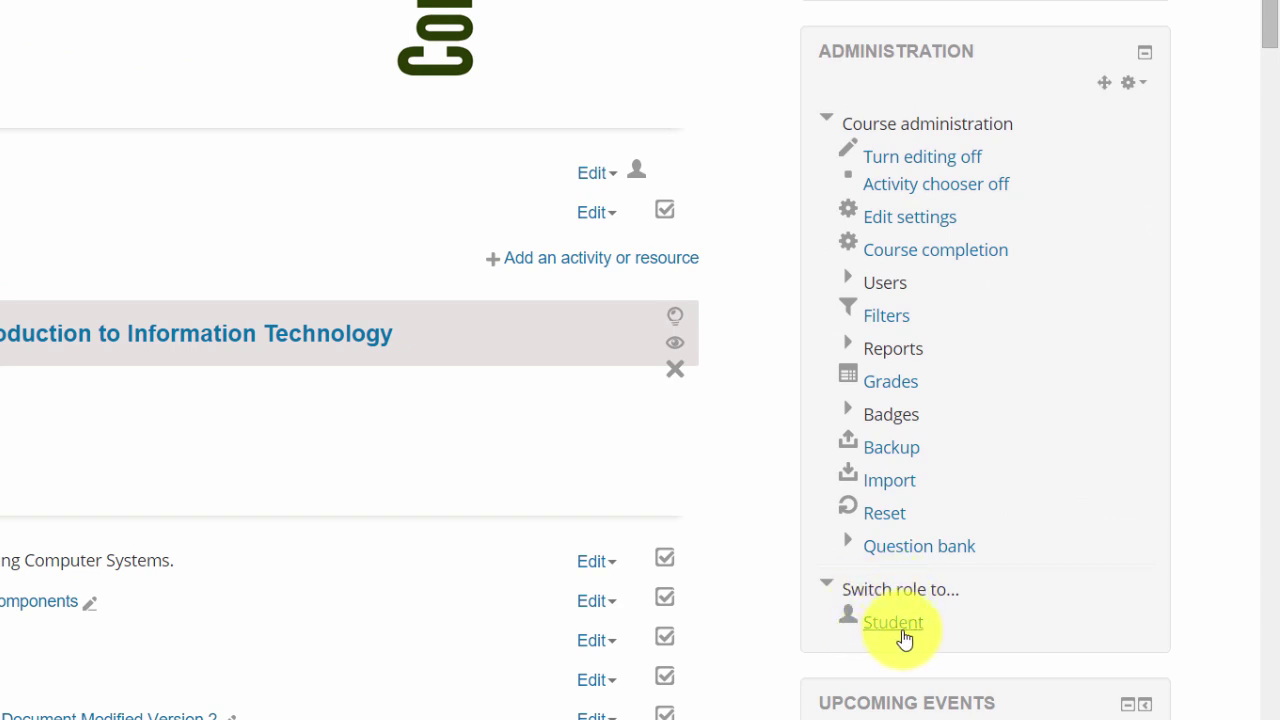
{"action": "left_click", "coordinate": [897, 632]}
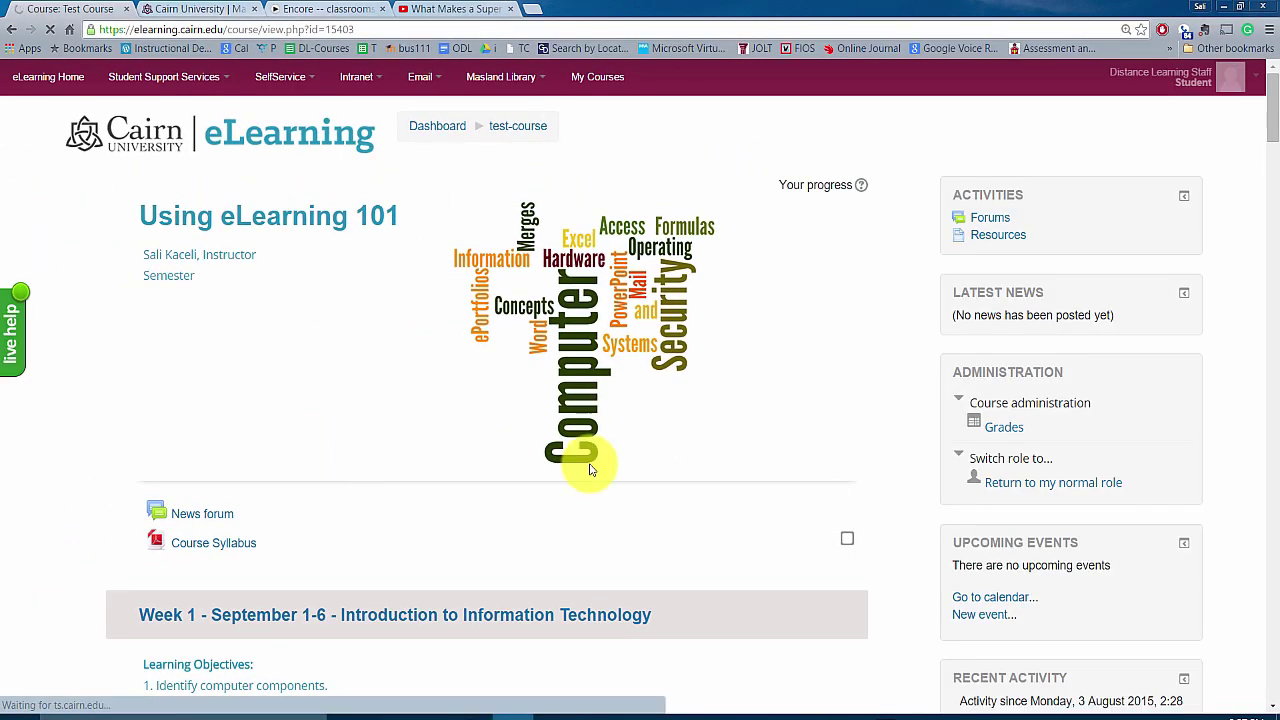
{"action": "scroll", "coordinate": [586, 457], "scroll_direction": "down", "scroll_amount": 2}
{"action": "scroll", "coordinate": [450, 478], "scroll_direction": "down", "scroll_amount": 3}
{"action": "scroll", "coordinate": [444, 490], "scroll_direction": "down", "scroll_amount": 2}
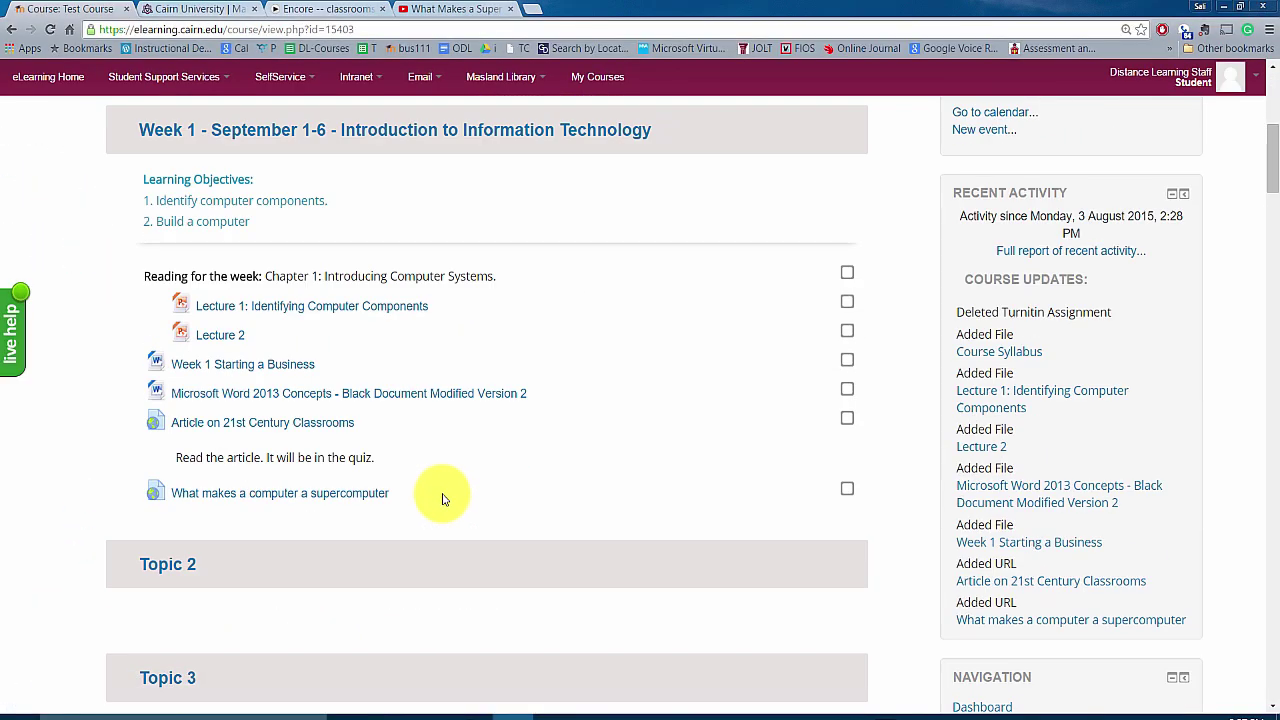
{"action": "scroll", "coordinate": [375, 488], "scroll_direction": "down", "scroll_amount": 2}
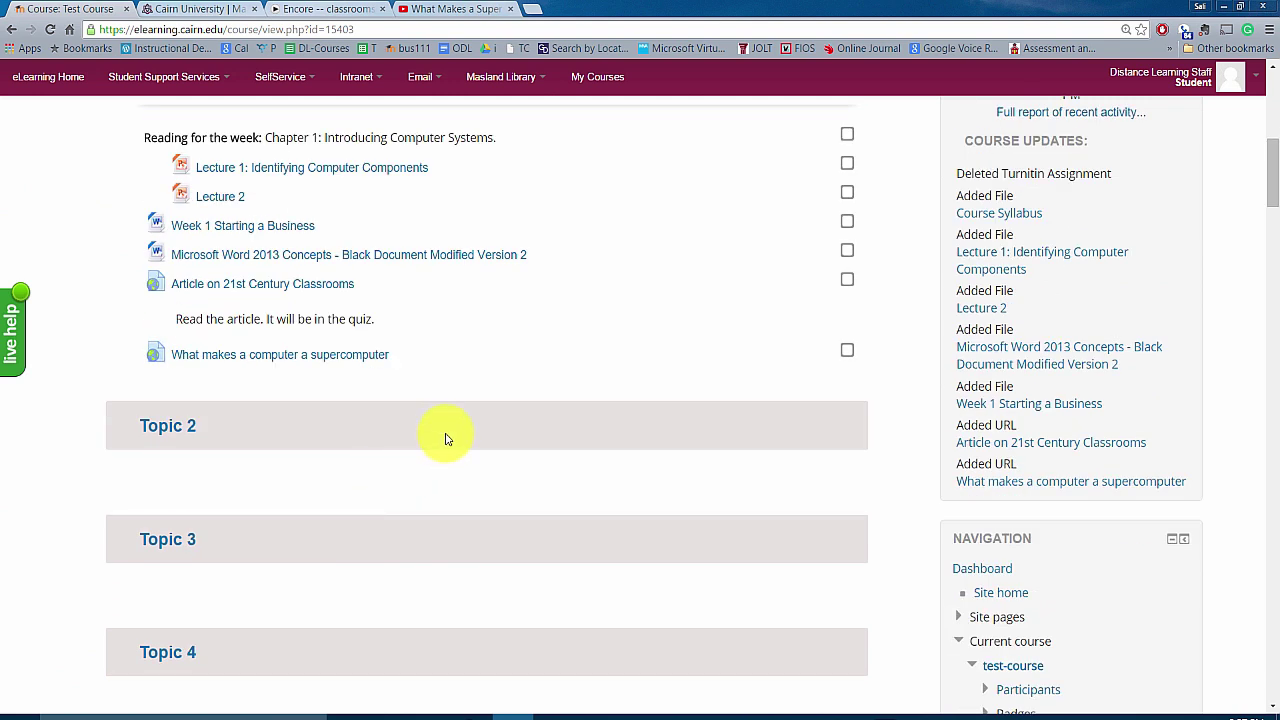
{"action": "scroll", "coordinate": [451, 434], "scroll_direction": "up", "scroll_amount": 2}
{"action": "scroll", "coordinate": [475, 434], "scroll_direction": "up", "scroll_amount": 2}
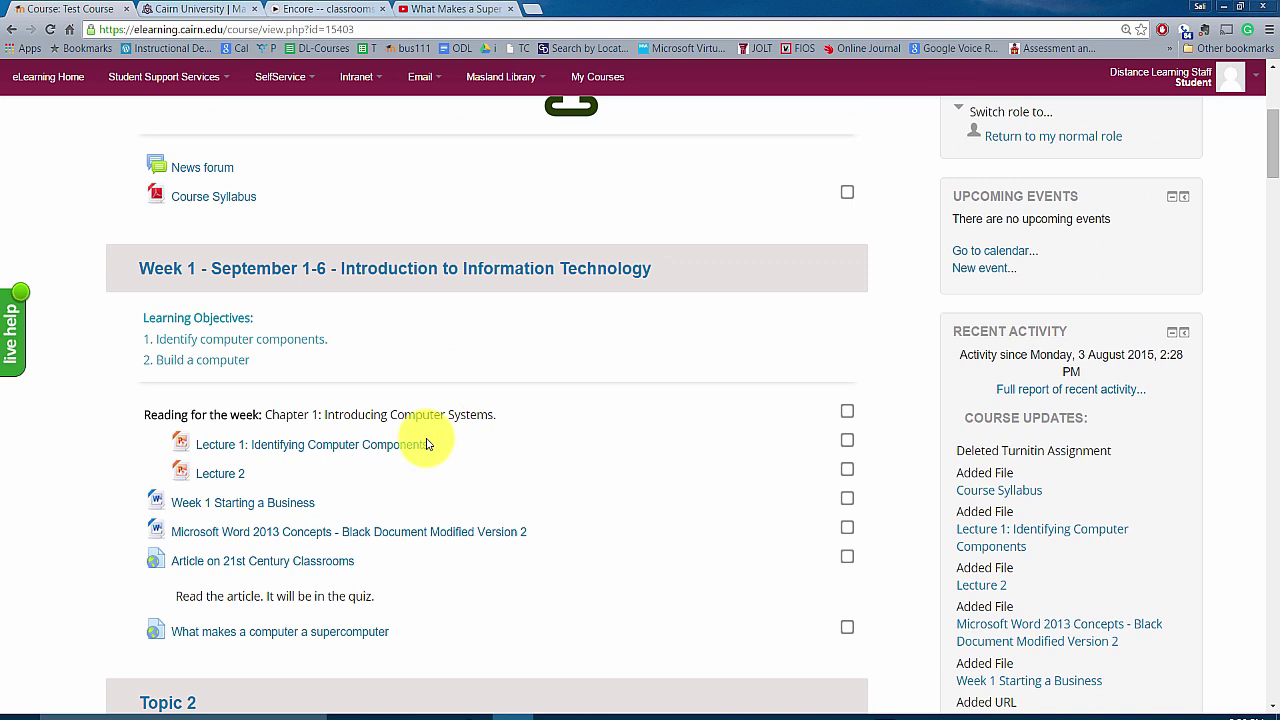
{"action": "scroll", "coordinate": [813, 390], "scroll_direction": "up", "scroll_amount": 2}
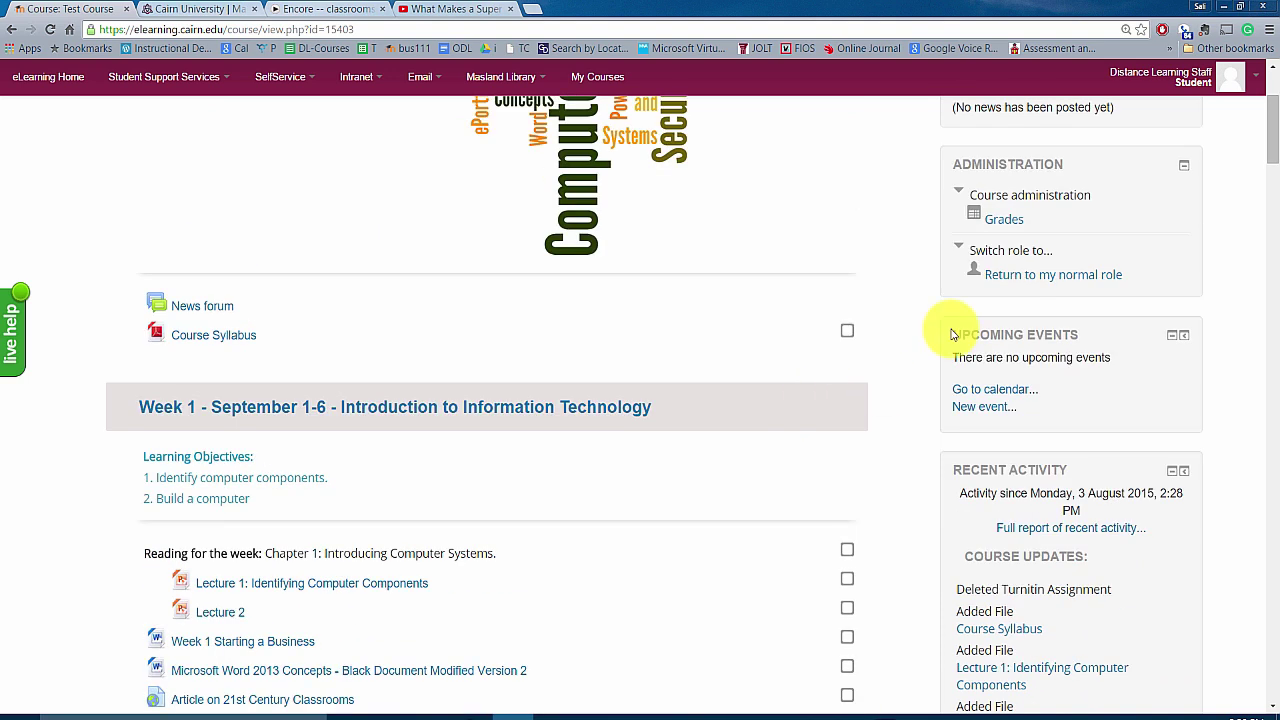
Return to the normal role and turn editing on for the course
{"action": "left_click", "coordinate": [1010, 282]}
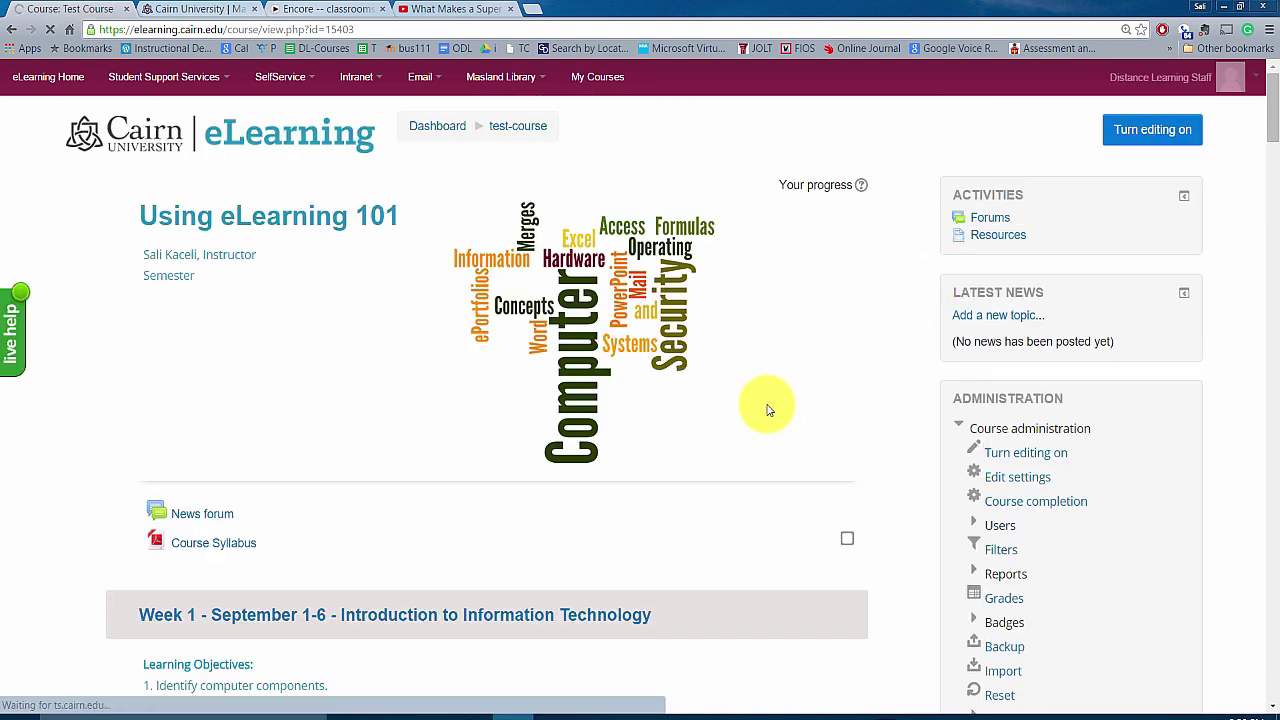
{"action": "scroll", "coordinate": [570, 520], "scroll_direction": "down", "scroll_amount": 3}
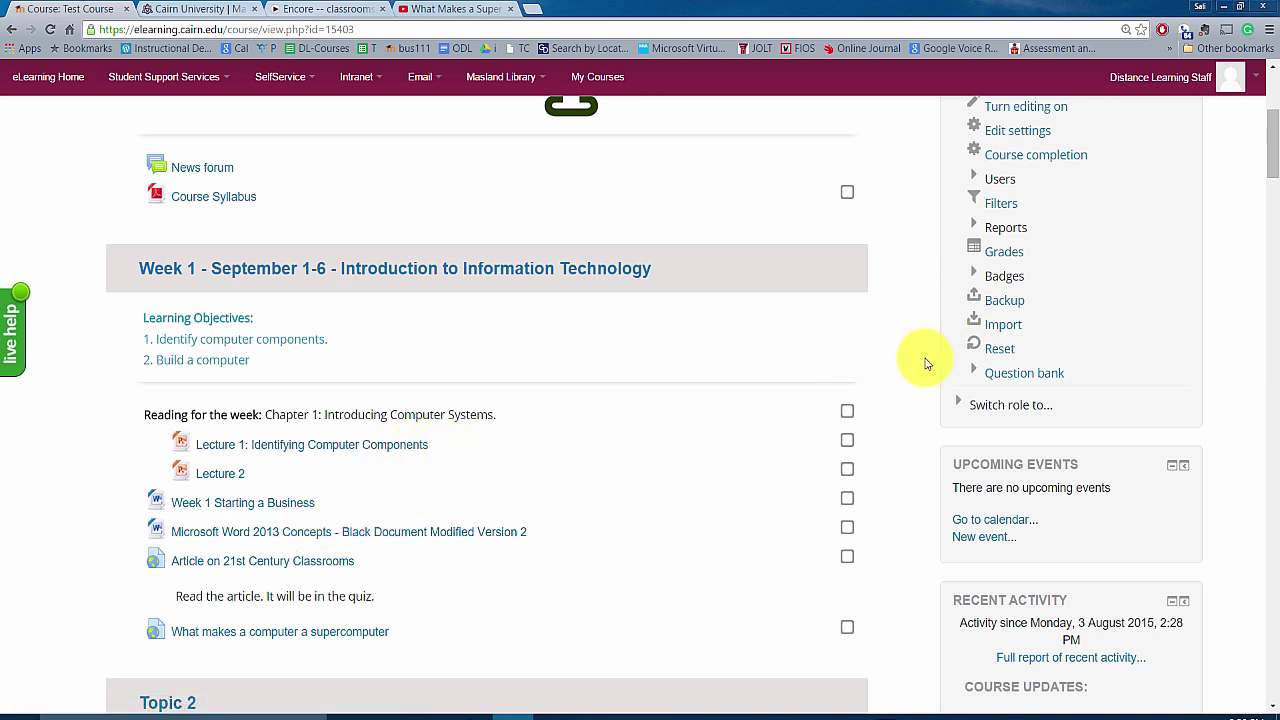
{"action": "scroll", "coordinate": [920, 357], "scroll_direction": "up", "scroll_amount": 3}
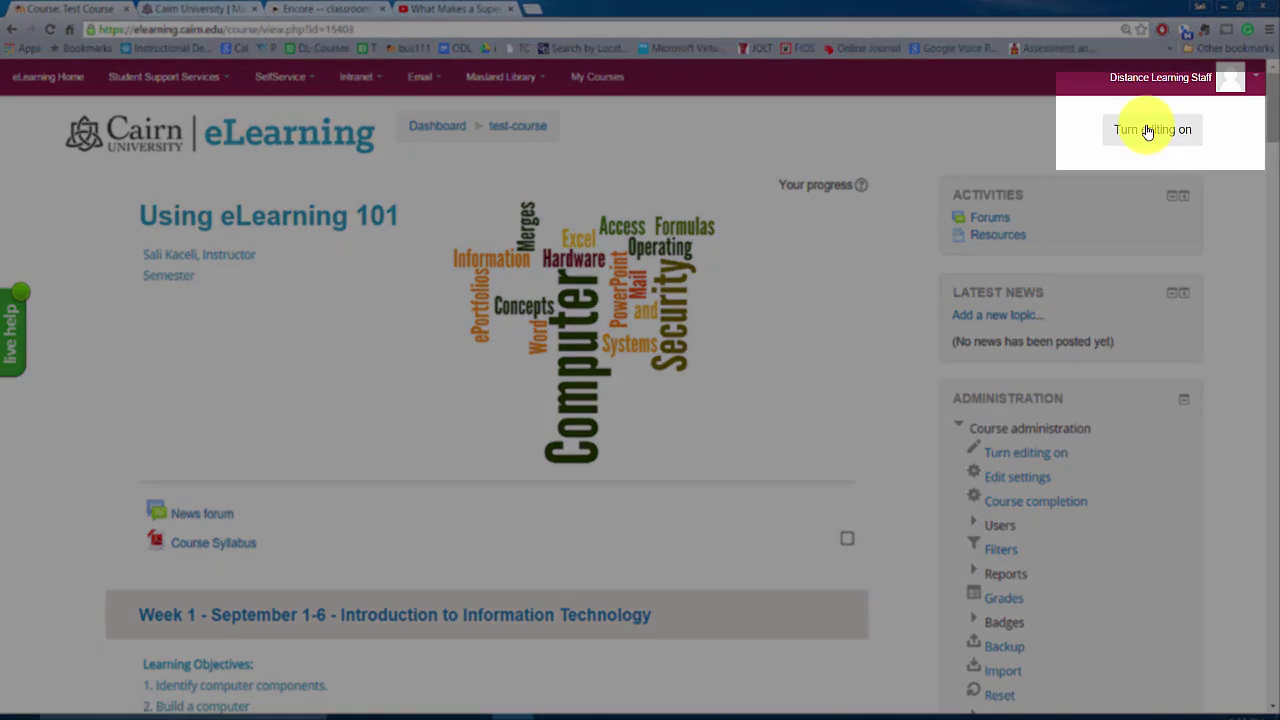
{"action": "left_click", "coordinate": [1150, 130]}
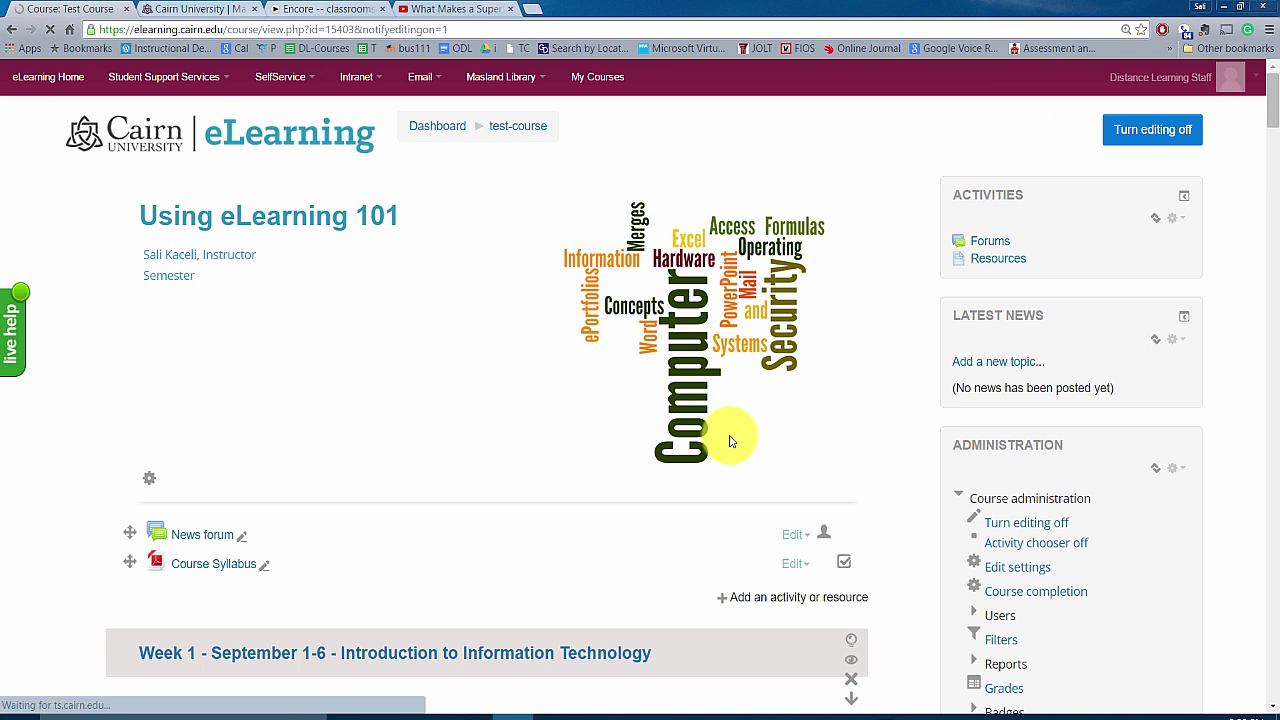
Hide "Lecture 1: Identifying Computer Components" in the Week 1 section
{"action": "scroll", "coordinate": [735, 442], "scroll_direction": "down", "scroll_amount": 2}
{"action": "scroll", "coordinate": [745, 443], "scroll_direction": "down", "scroll_amount": 2}
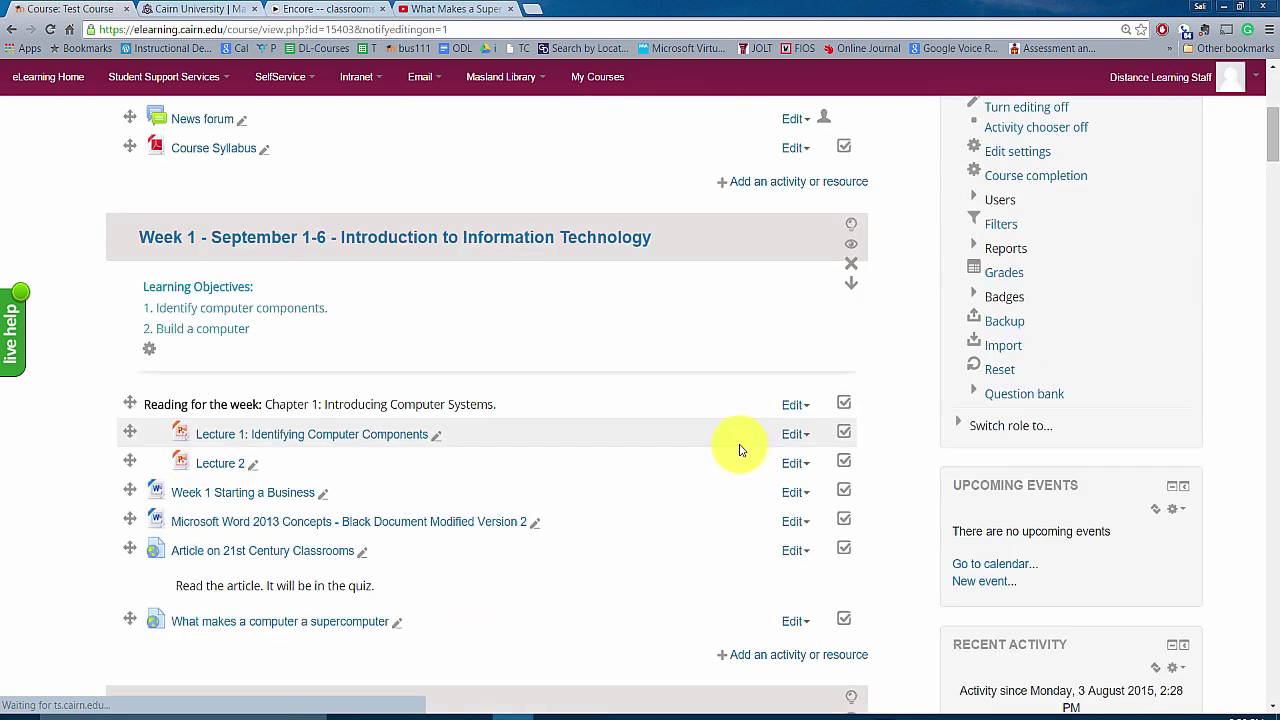
{"action": "scroll", "coordinate": [739, 450], "scroll_direction": "down", "scroll_amount": 2}
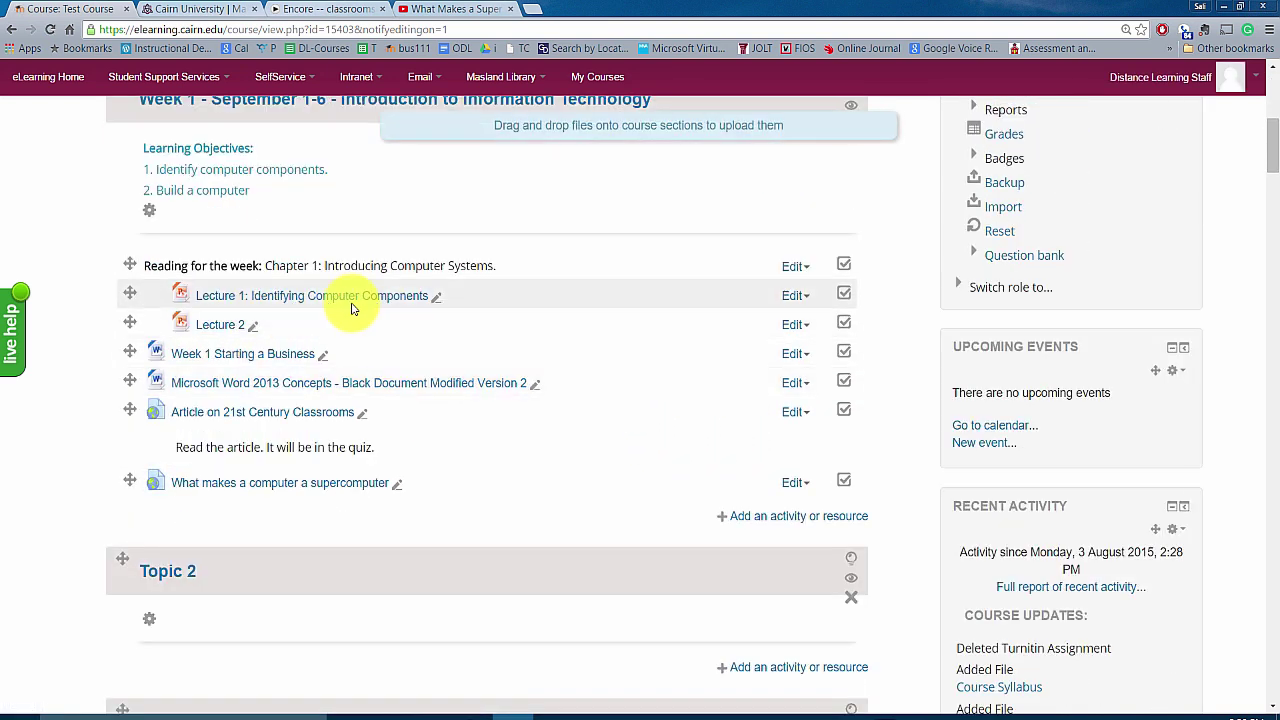
{"action": "left_click", "coordinate": [795, 297]}
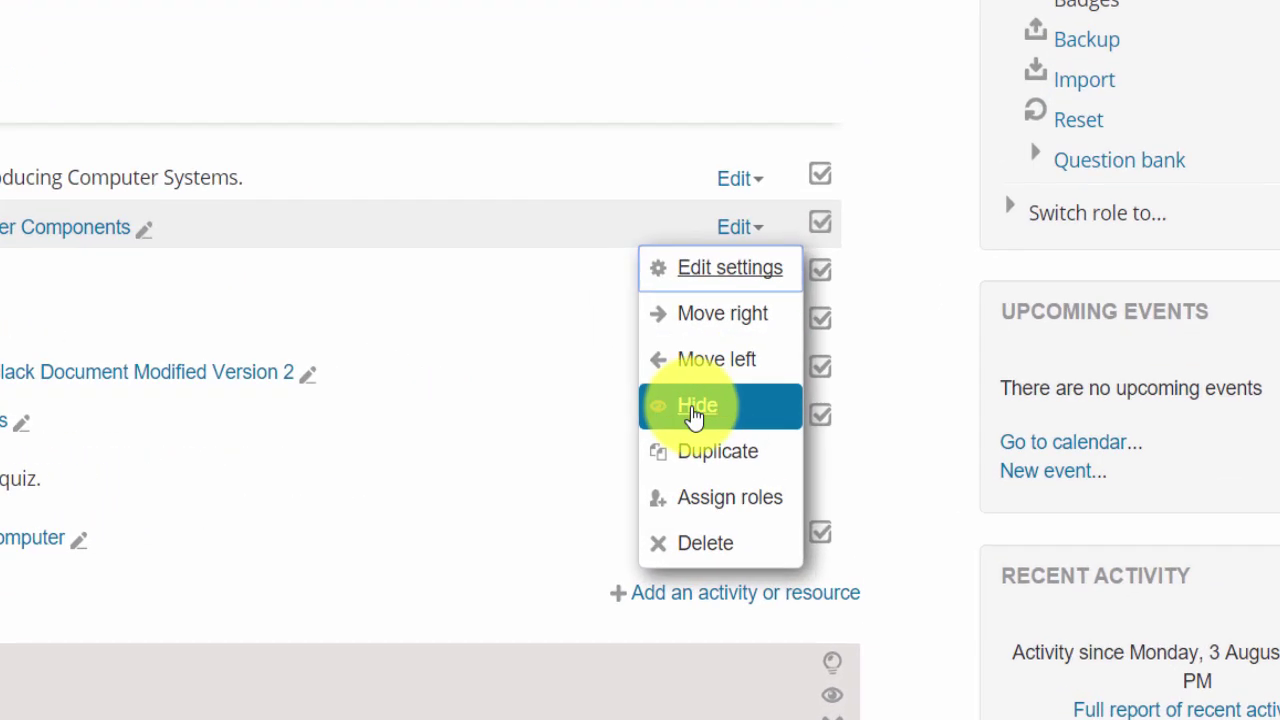
{"action": "left_click", "coordinate": [697, 408]}
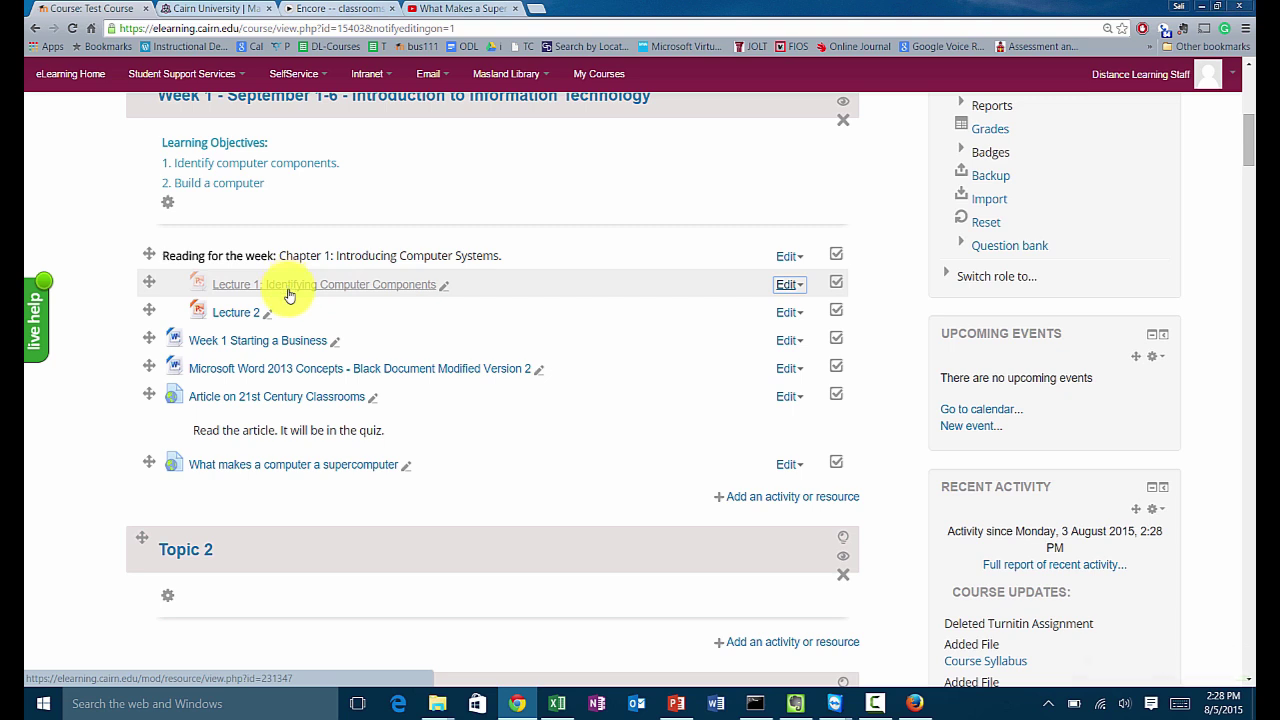
{"action": "double_click", "coordinate": [880, 191]}
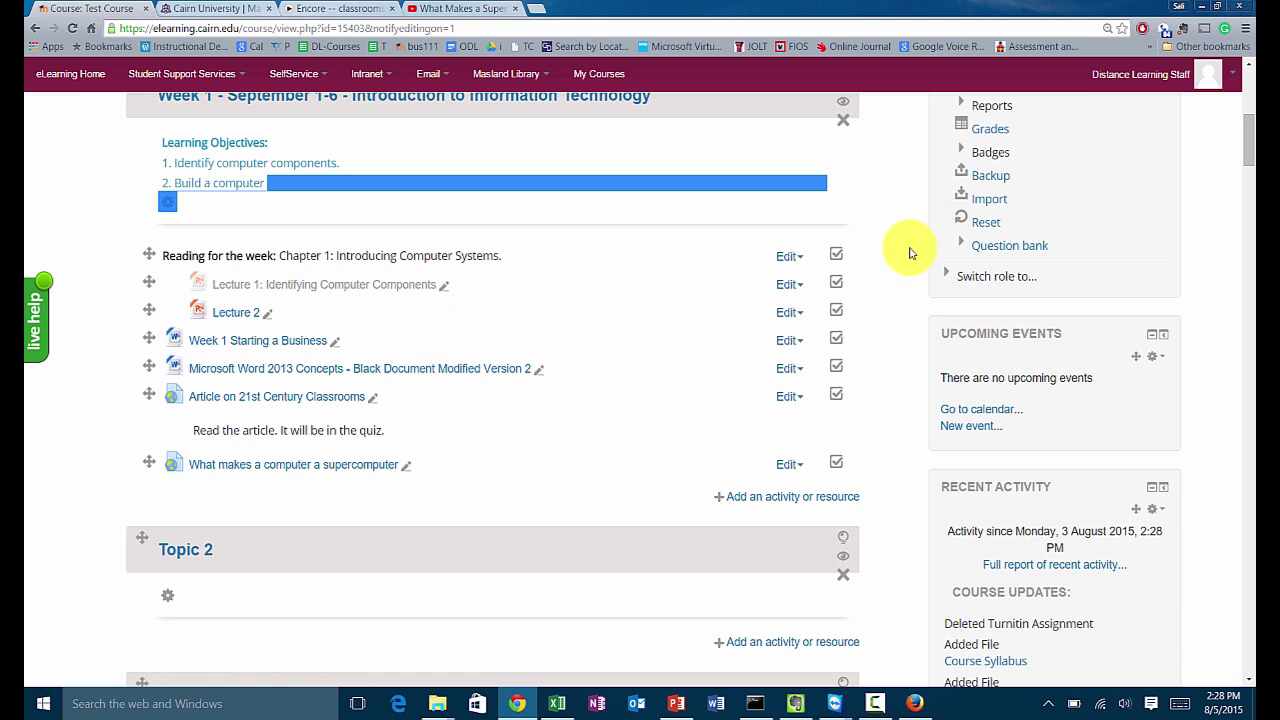
Switch to the Student role again and check the Week 1 list for the hidden Lecture 1
{"action": "scroll", "coordinate": [985, 290], "scroll_direction": "up", "scroll_amount": 3}
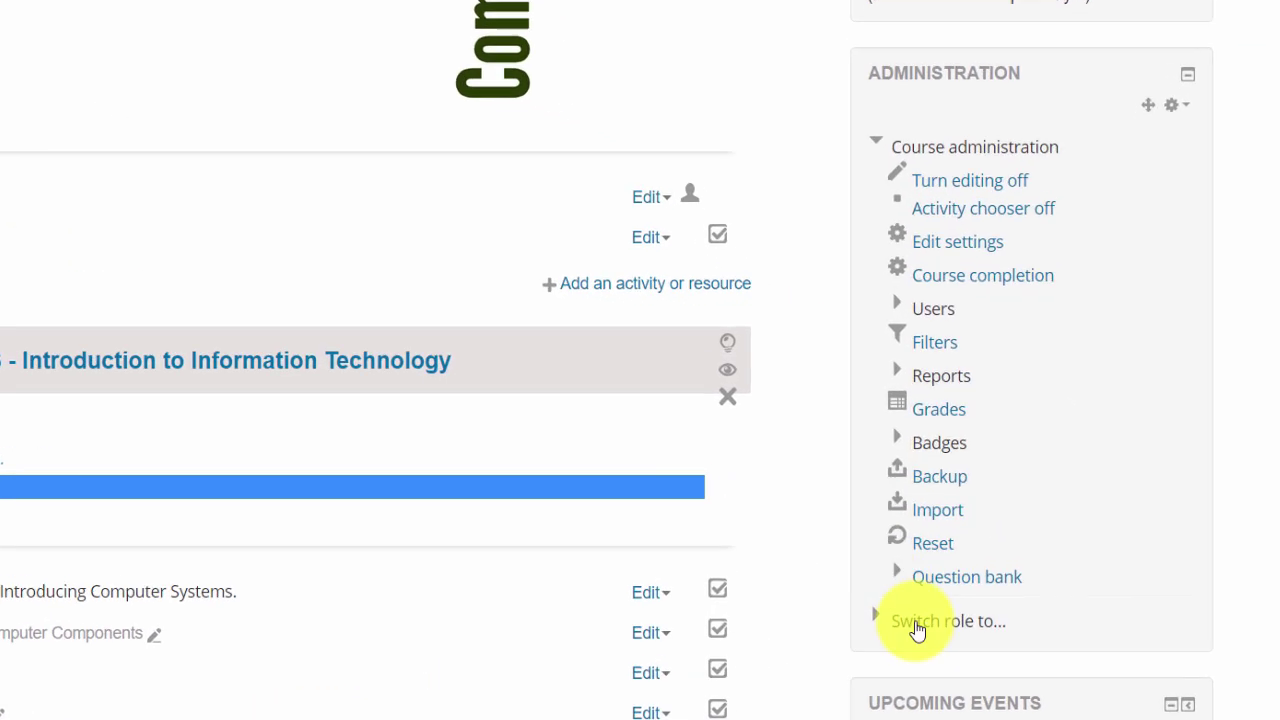
{"action": "left_click", "coordinate": [938, 625]}
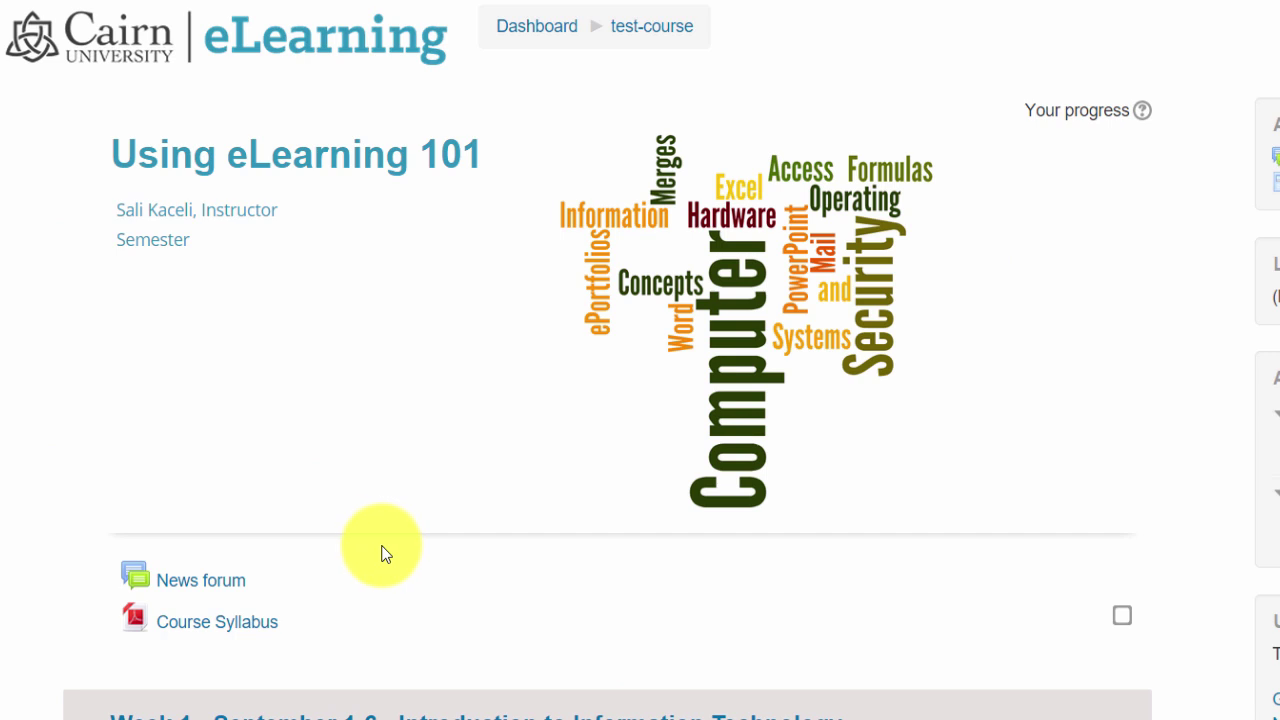
{"action": "scroll", "coordinate": [373, 541], "scroll_direction": "down", "scroll_amount": 5}
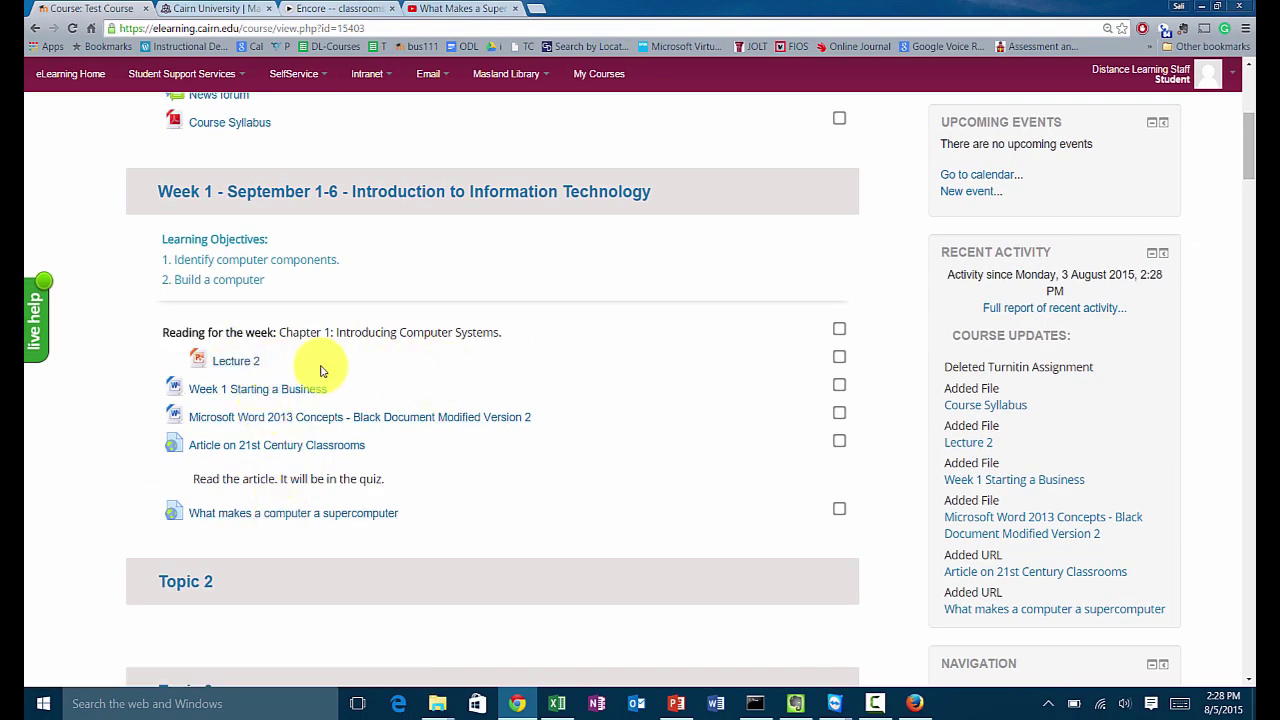
{"action": "scroll", "coordinate": [790, 342], "scroll_direction": "up", "scroll_amount": 2}
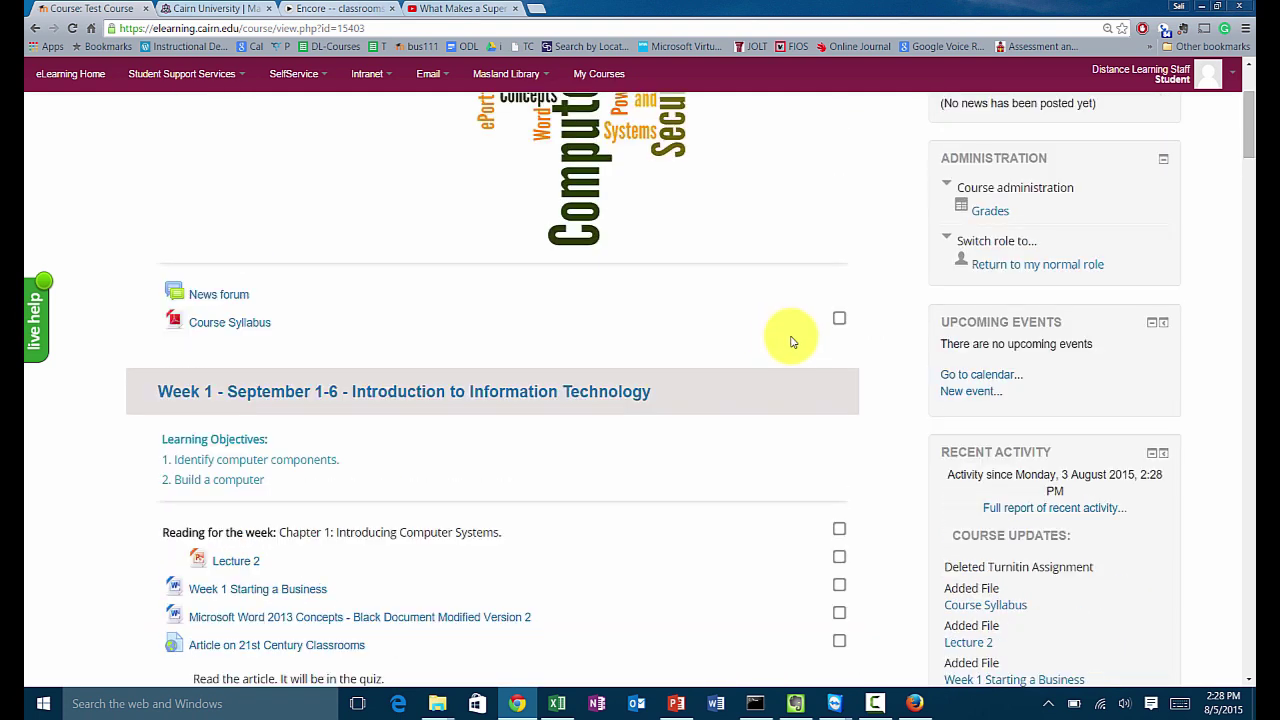
Leave the Student role for the normal role and re-enable editing on the course page
{"action": "left_click", "coordinate": [1020, 266]}
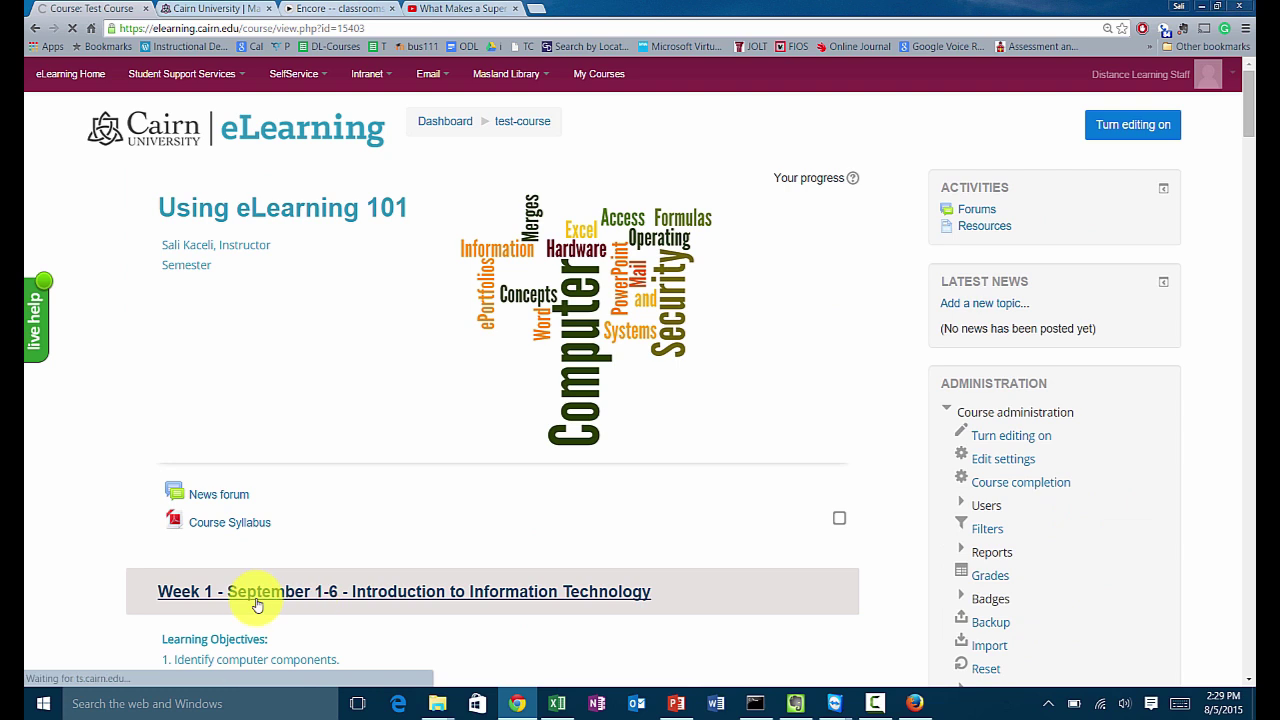
{"action": "scroll", "coordinate": [323, 531], "scroll_direction": "down", "scroll_amount": 2}
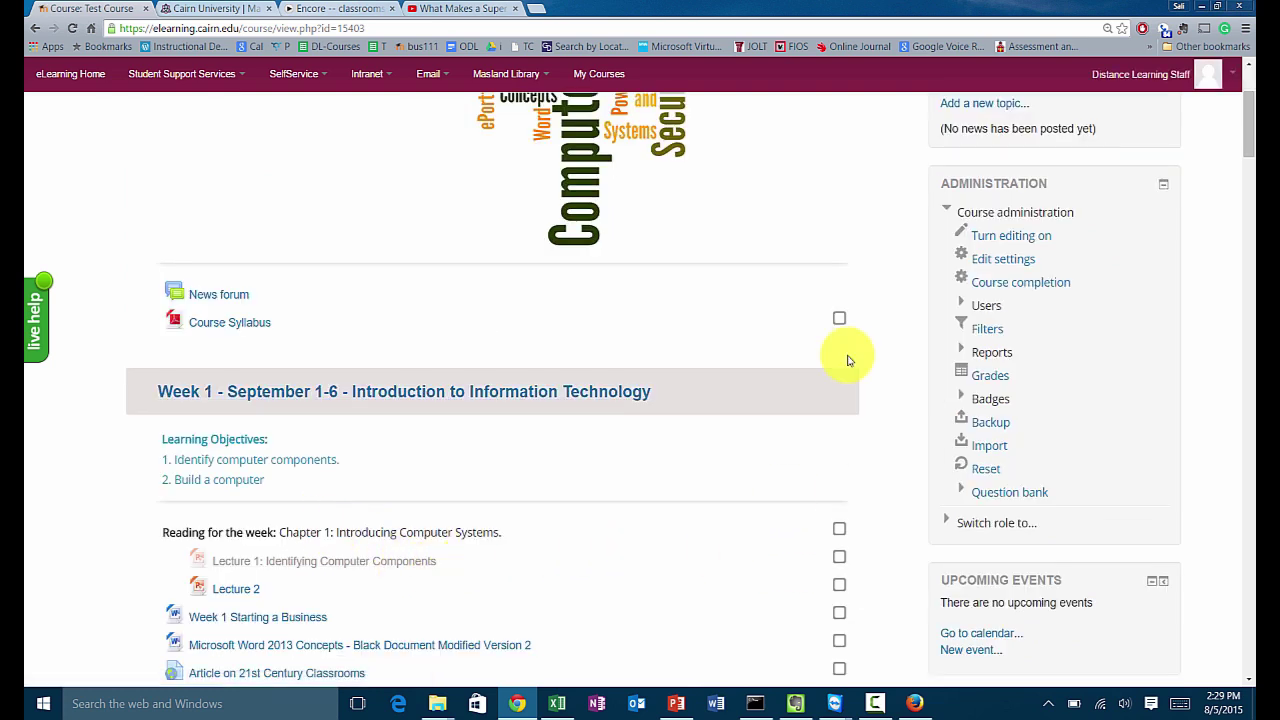
{"action": "scroll", "coordinate": [847, 360], "scroll_direction": "up", "scroll_amount": 2}
{"action": "left_click", "coordinate": [1108, 124]}
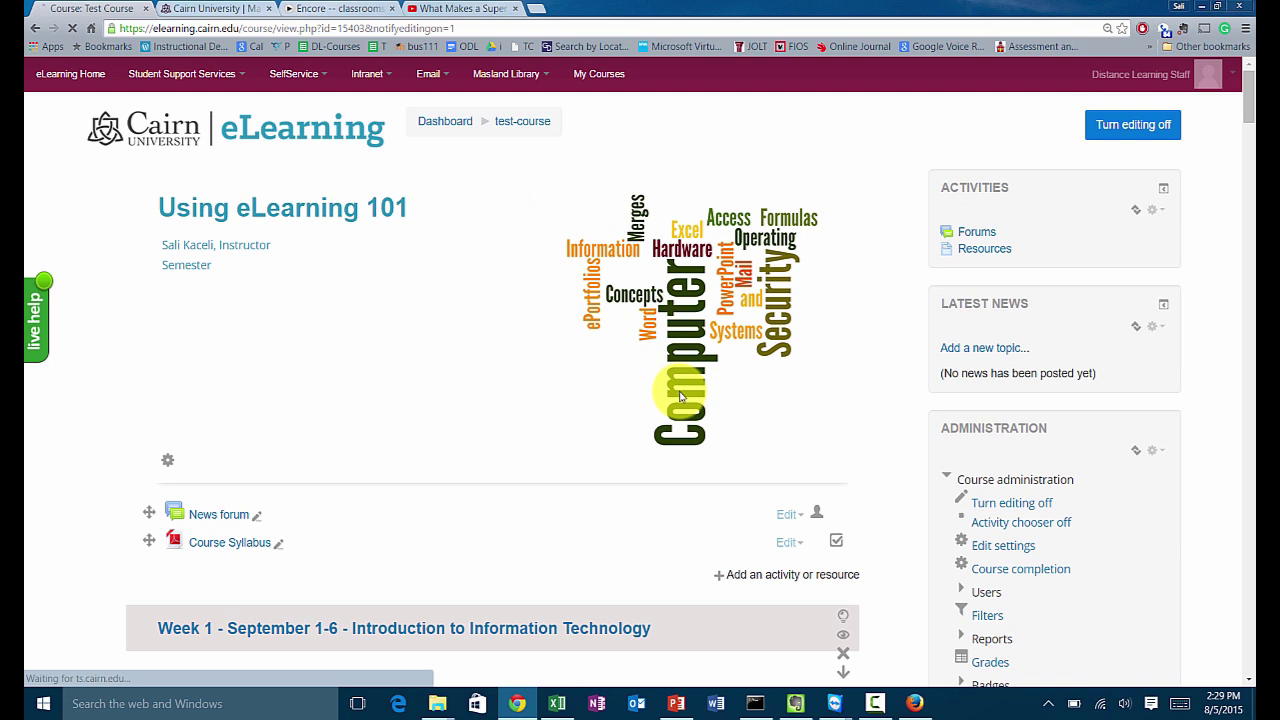
Show the hidden "Lecture 1: Identifying Computer Components" in the Week 1 section
{"action": "scroll", "coordinate": [680, 397], "scroll_direction": "down", "scroll_amount": 3}
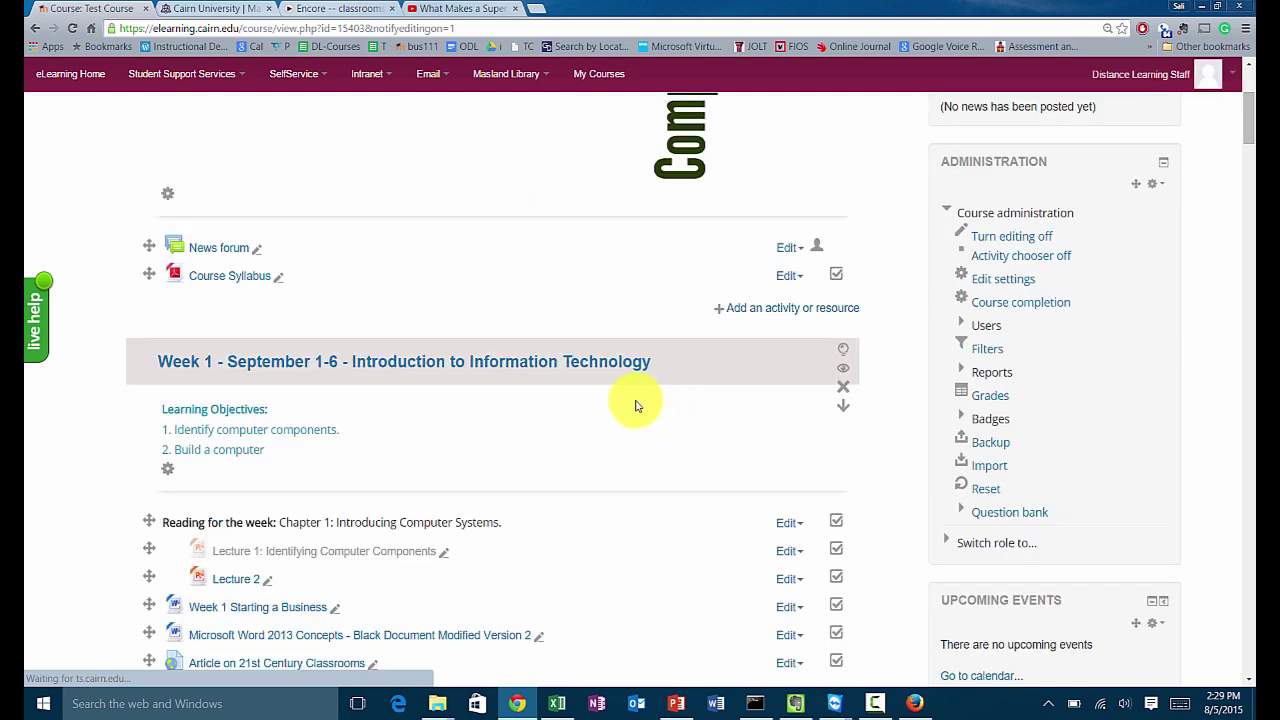
{"action": "scroll", "coordinate": [635, 402], "scroll_direction": "down", "scroll_amount": 2}
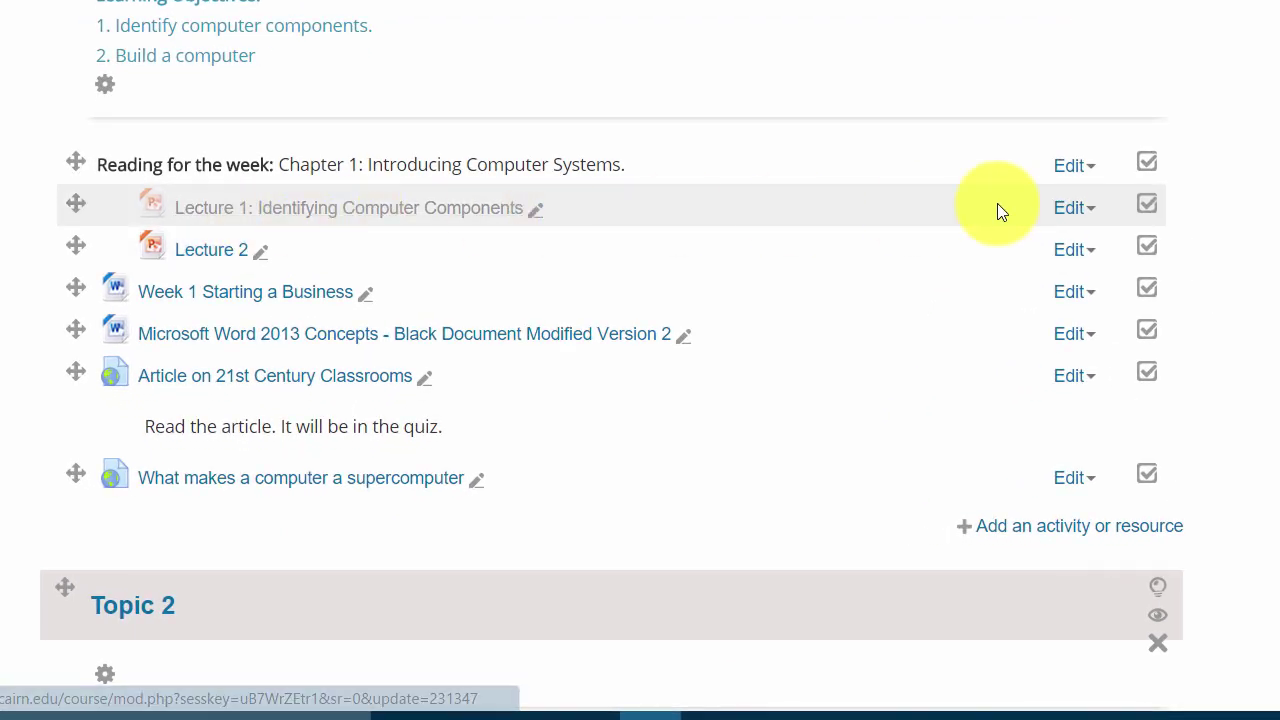
{"action": "left_click", "coordinate": [1068, 208]}
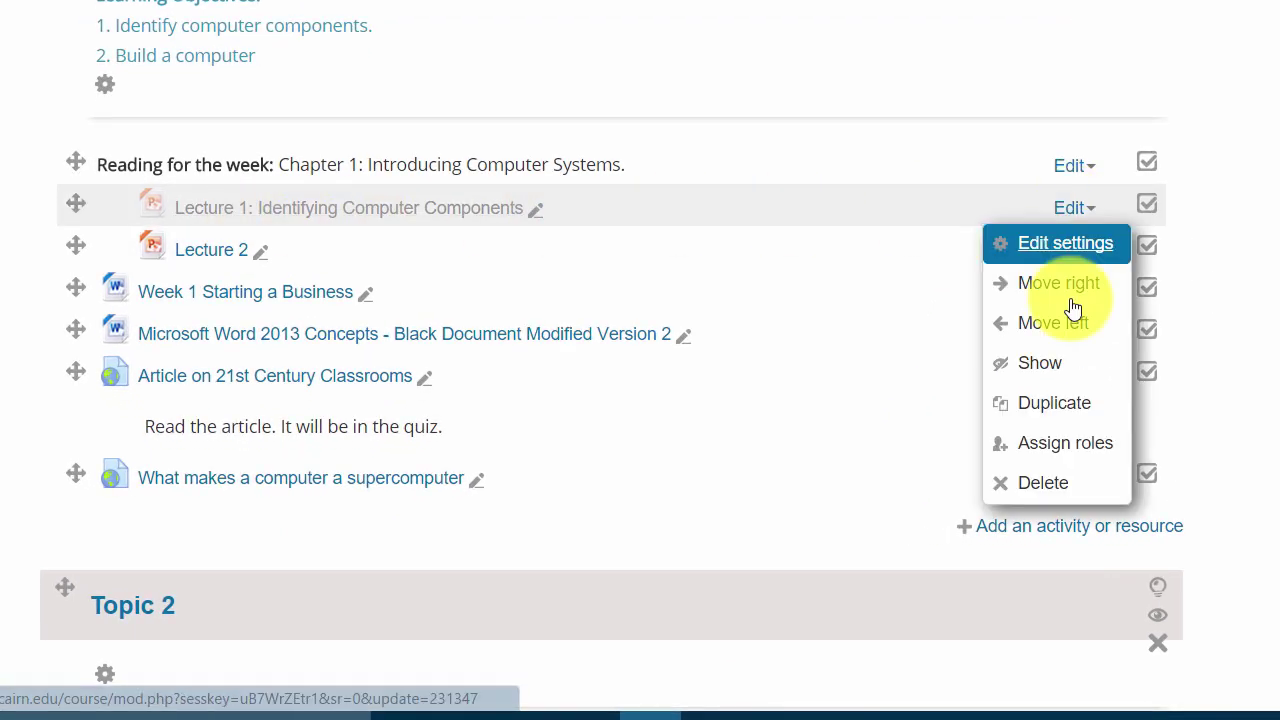
{"action": "left_click", "coordinate": [1056, 373]}
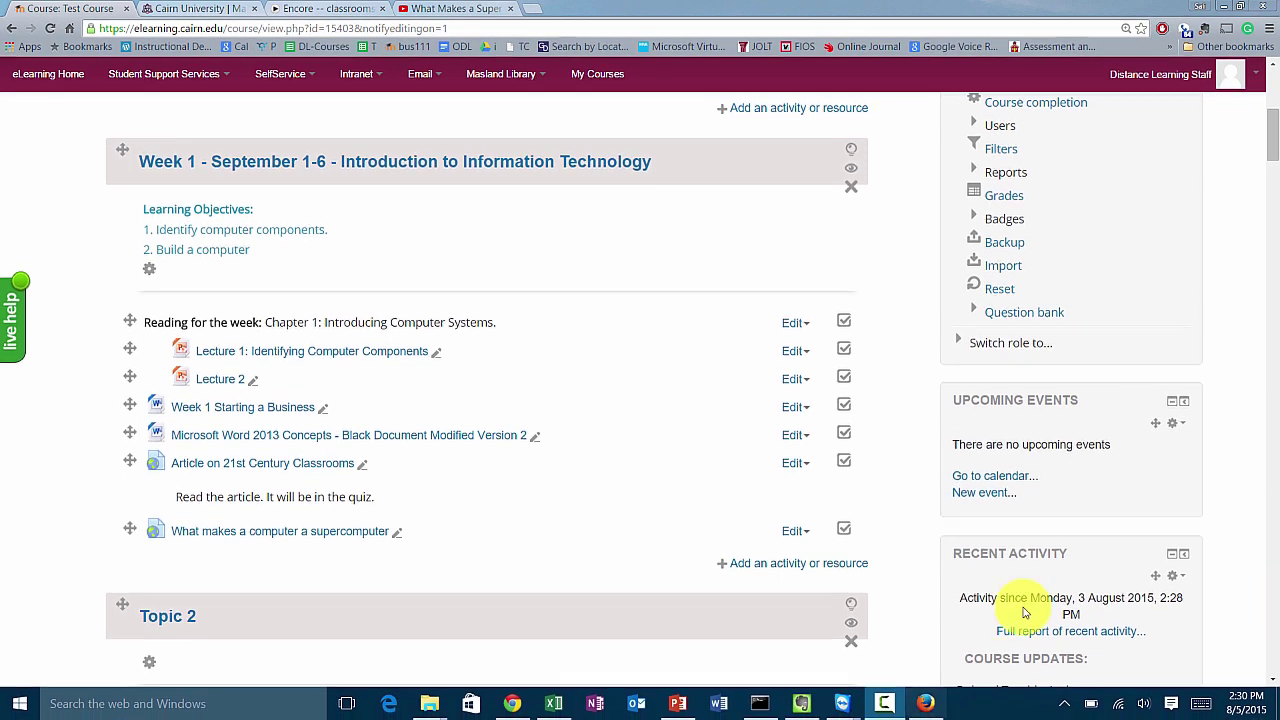
Open the course grades and go to the gradebook's Categories and items setup
{"action": "scroll", "coordinate": [895, 314], "scroll_direction": "up", "scroll_amount": 2}
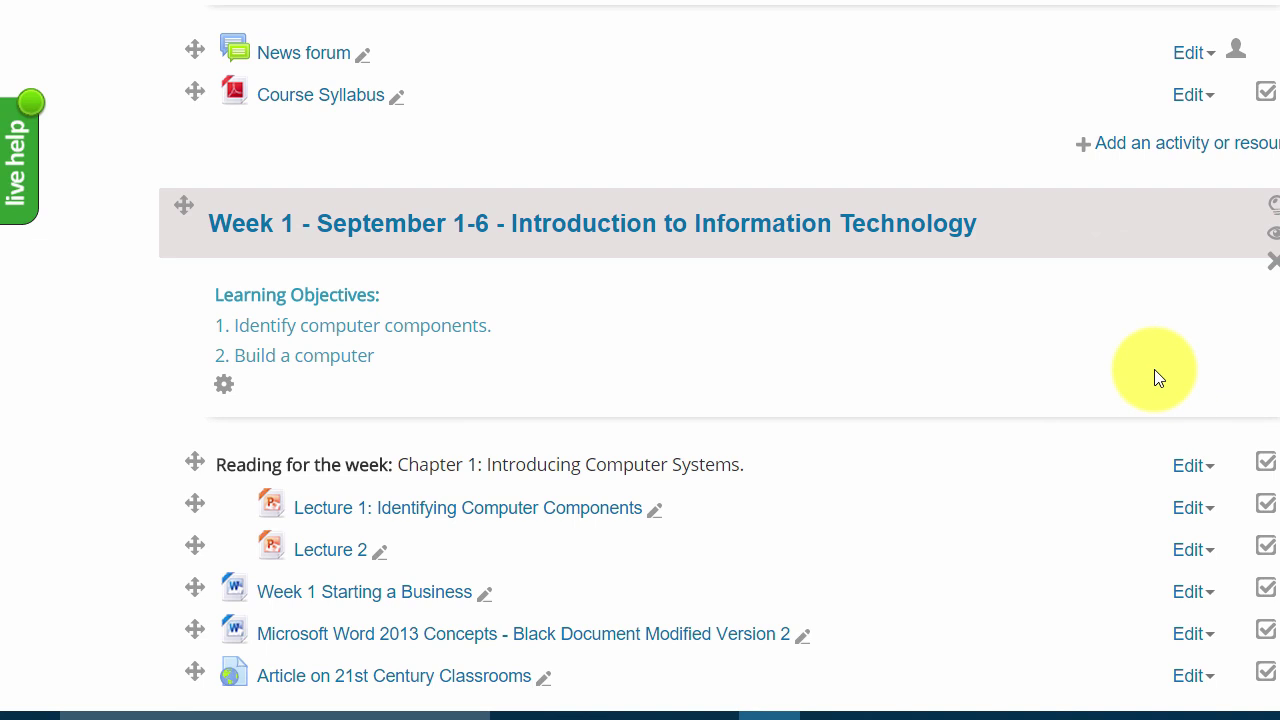
{"action": "scroll", "coordinate": [1110, 385], "scroll_direction": "down", "scroll_amount": 2}
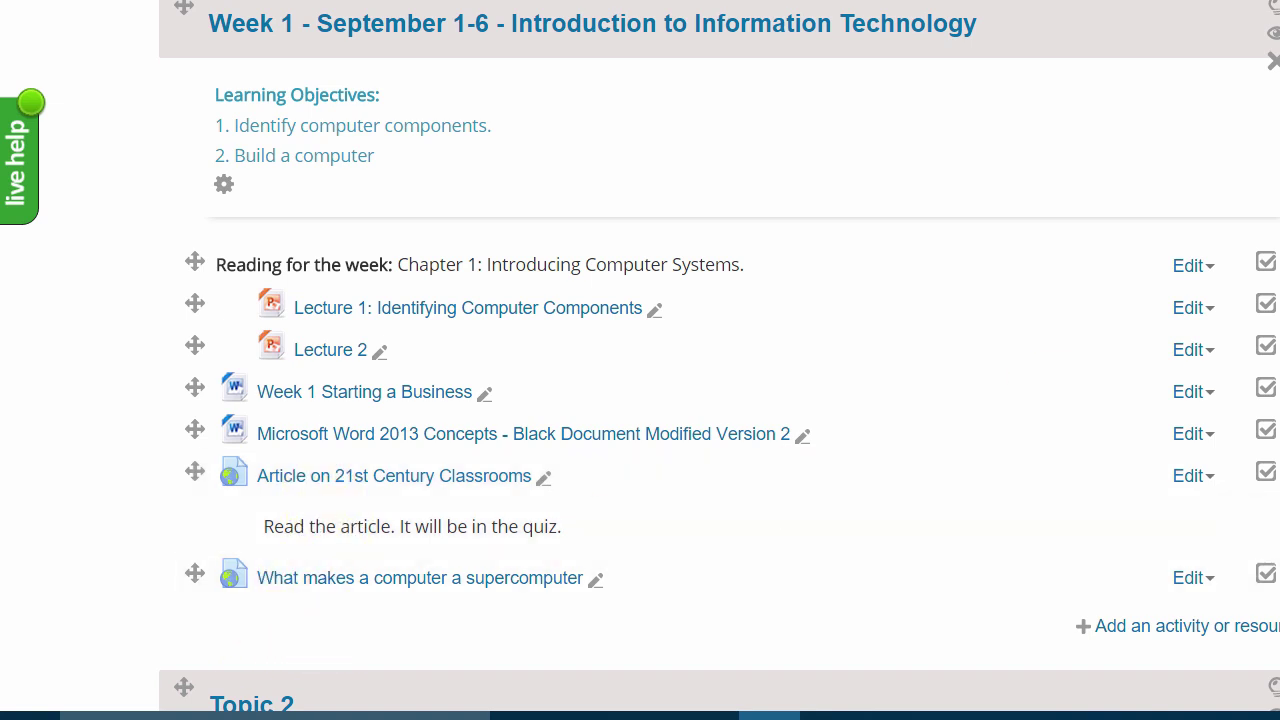
{"action": "scroll", "coordinate": [640, 360], "scroll_direction": "up", "scroll_amount": 2}
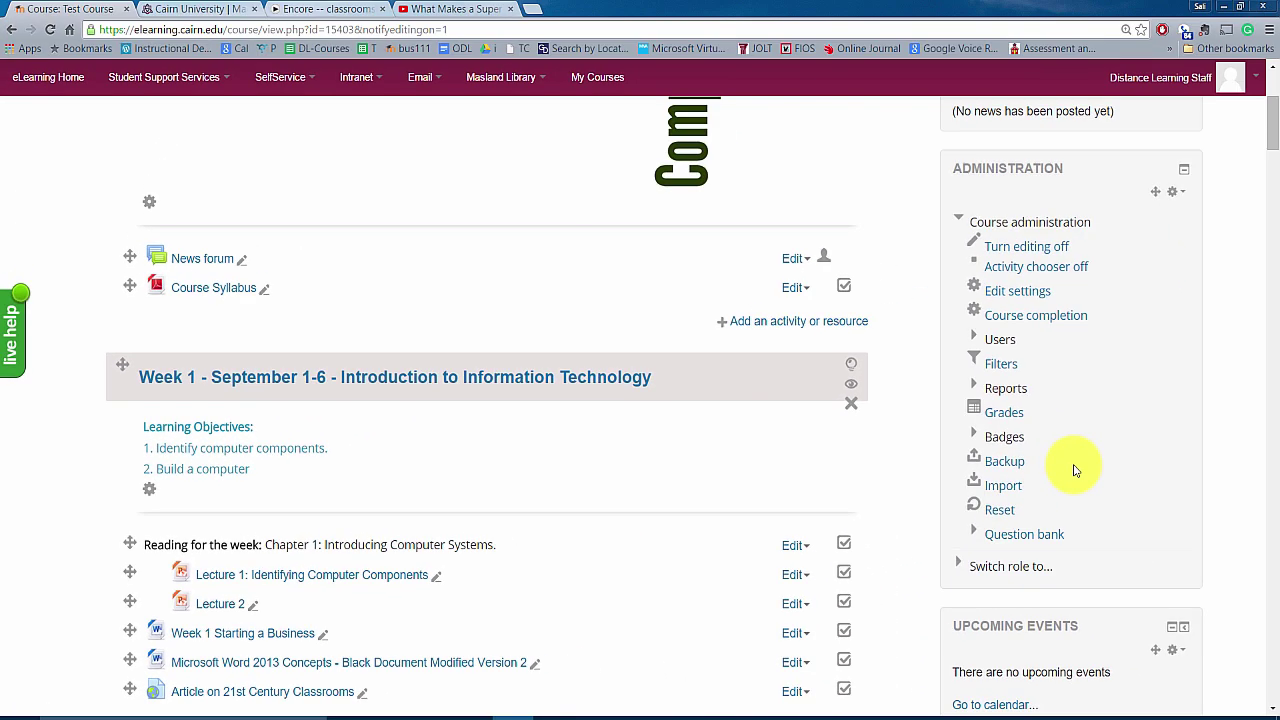
{"action": "left_click", "coordinate": [1005, 416]}
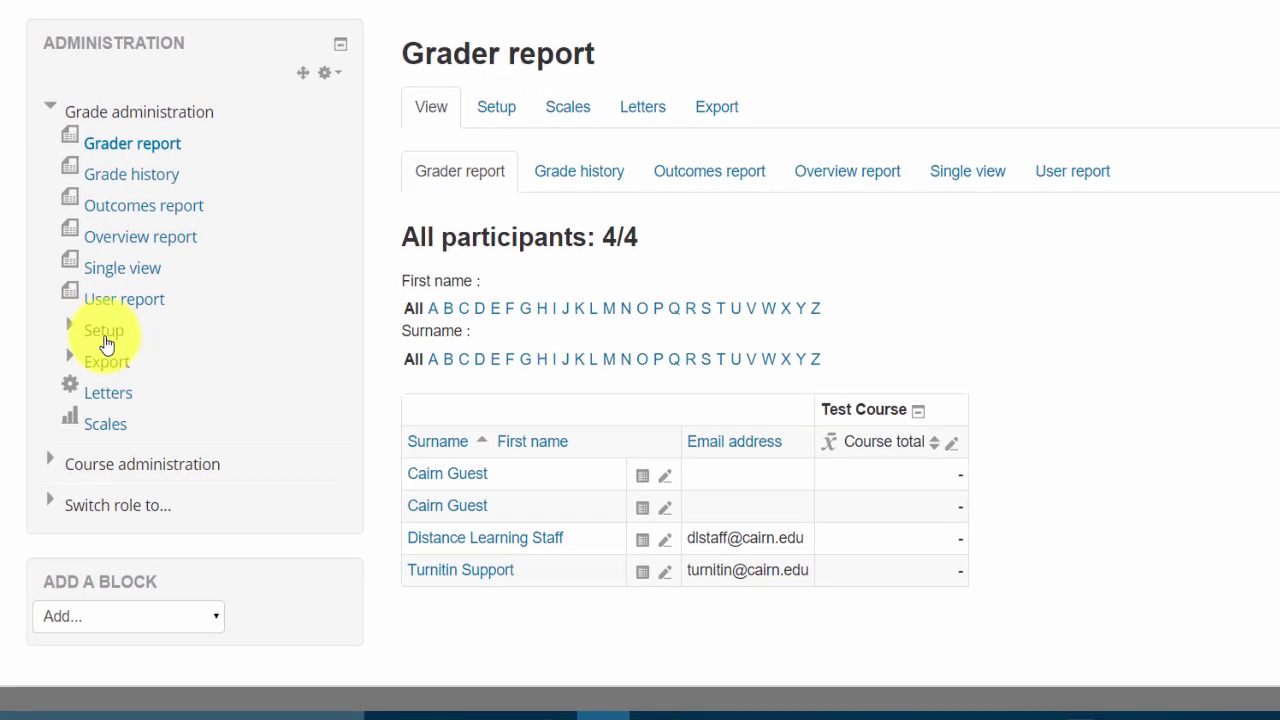
{"action": "left_click", "coordinate": [501, 114]}
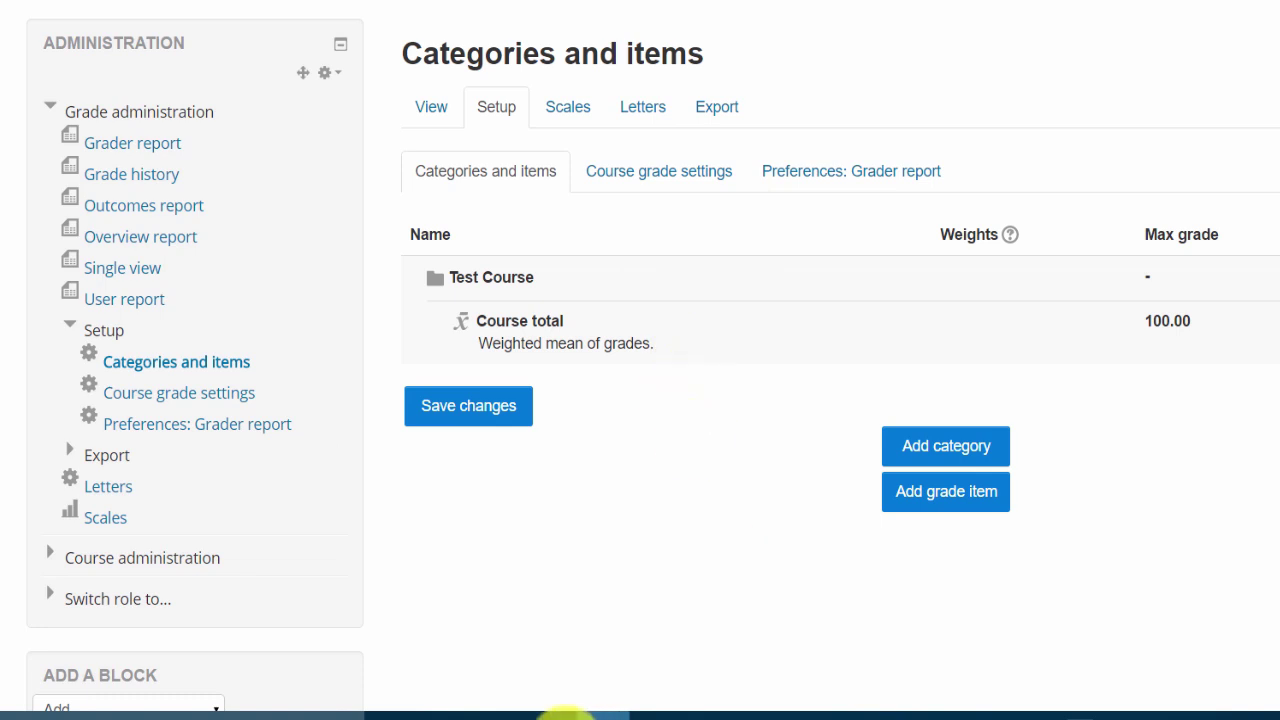
Switch to File Explorer and open the Word version of Course Syllabus from the Sample Course folder
{"action": "mouse_move", "coordinate": [500, 713]}
{"action": "left_click", "coordinate": [729, 646]}
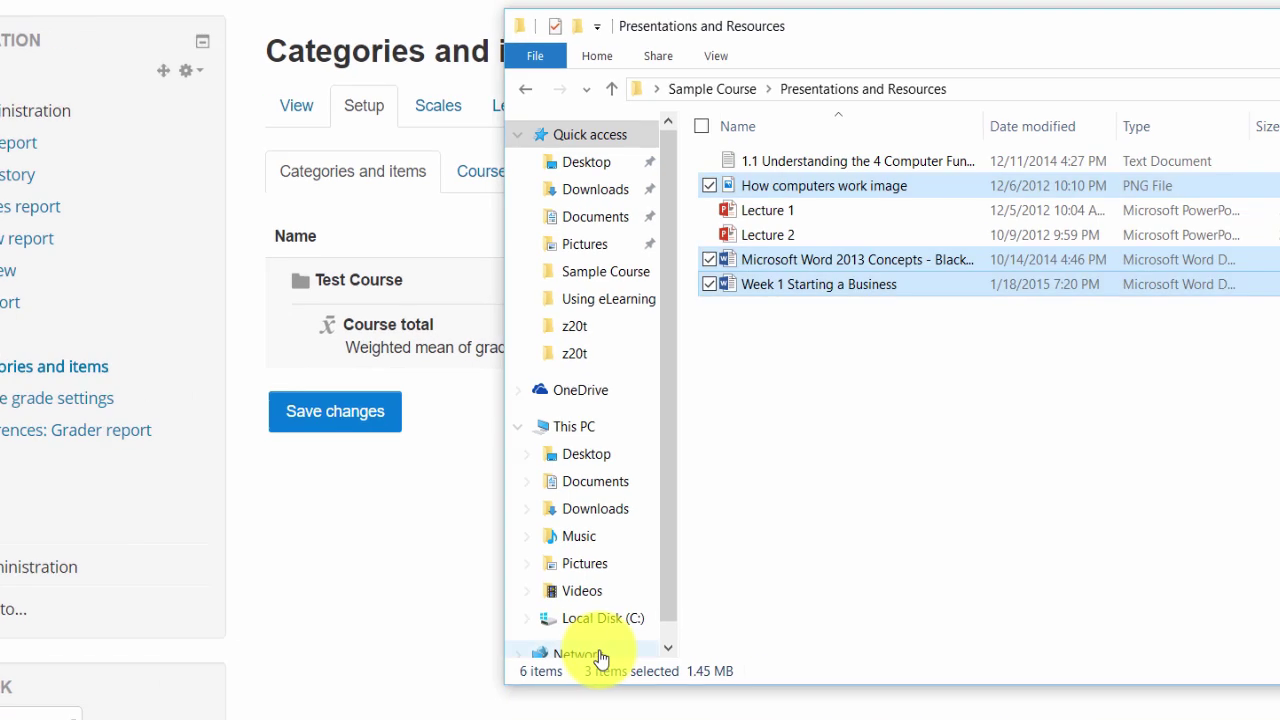
{"action": "left_click", "coordinate": [636, 571]}
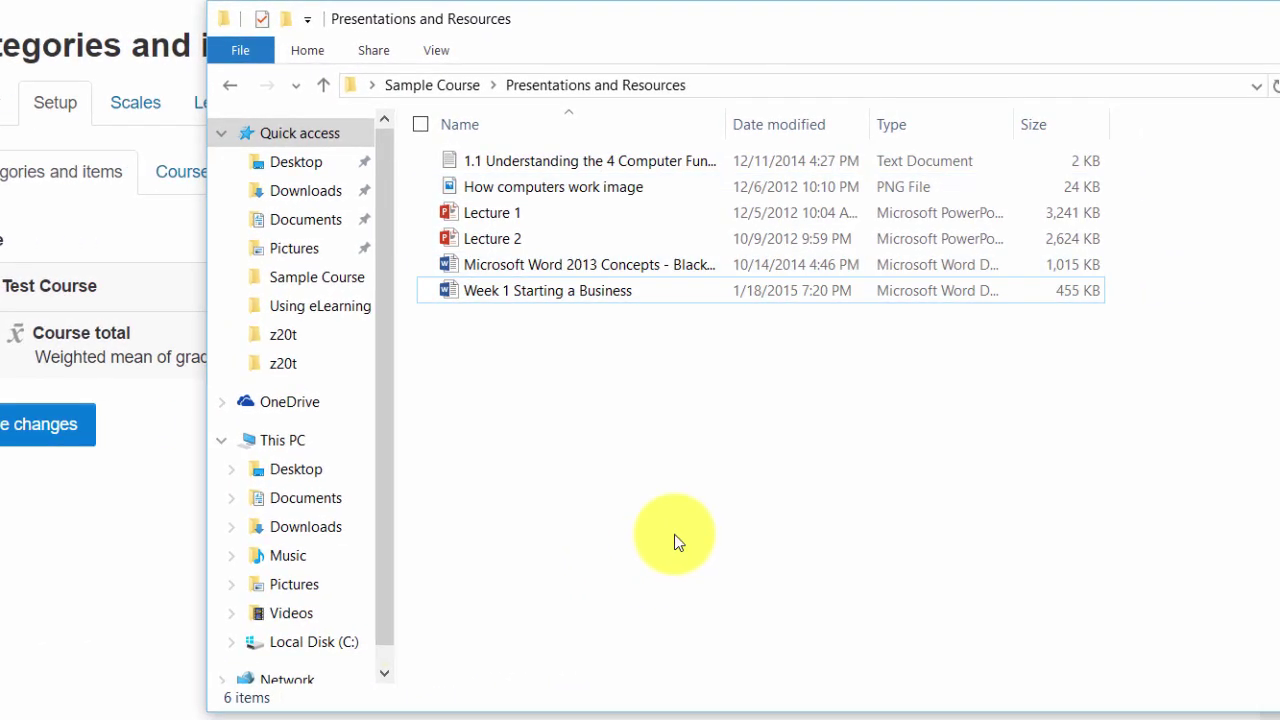
{"action": "left_click", "coordinate": [451, 88]}
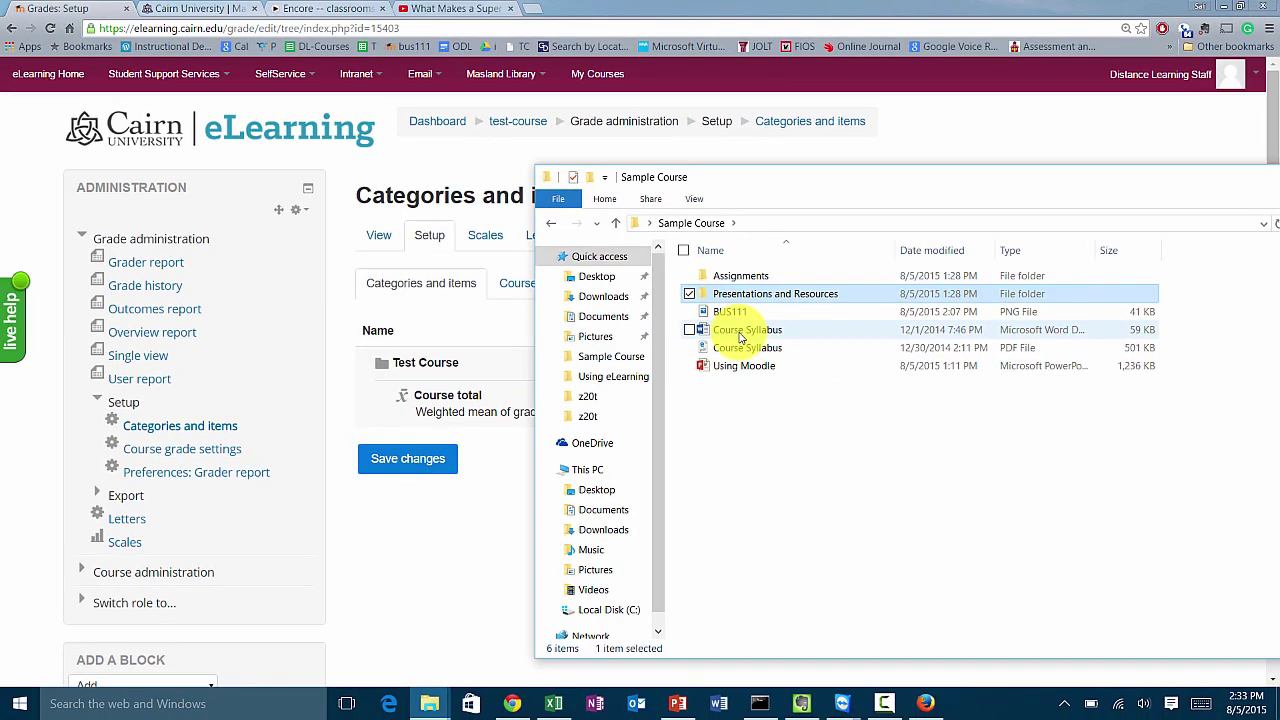
{"action": "left_click", "coordinate": [546, 264]}
{"action": "double_click", "coordinate": [736, 338]}
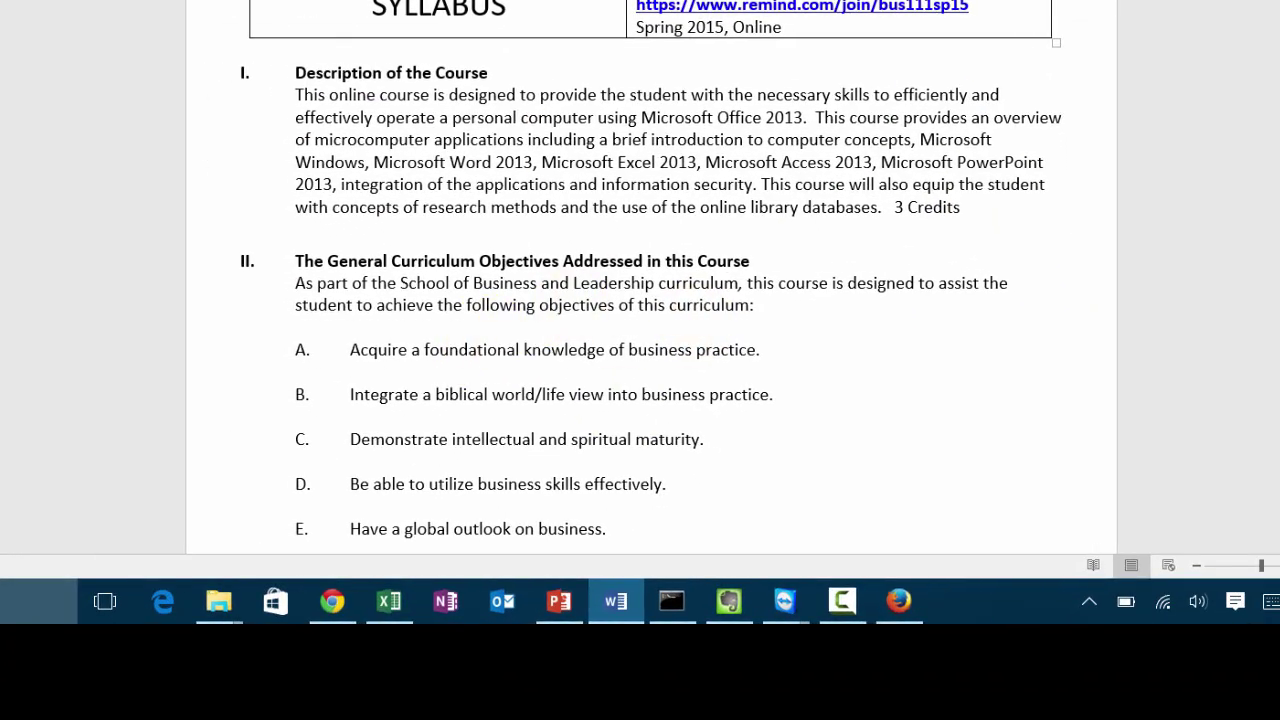
Examine the grade percentages in the syllabus's Demonstration of Learning table and highlight the weekly quizzes and lesson reflections entry
{"action": "scroll", "coordinate": [514, 323], "scroll_direction": "down", "scroll_amount": 10}
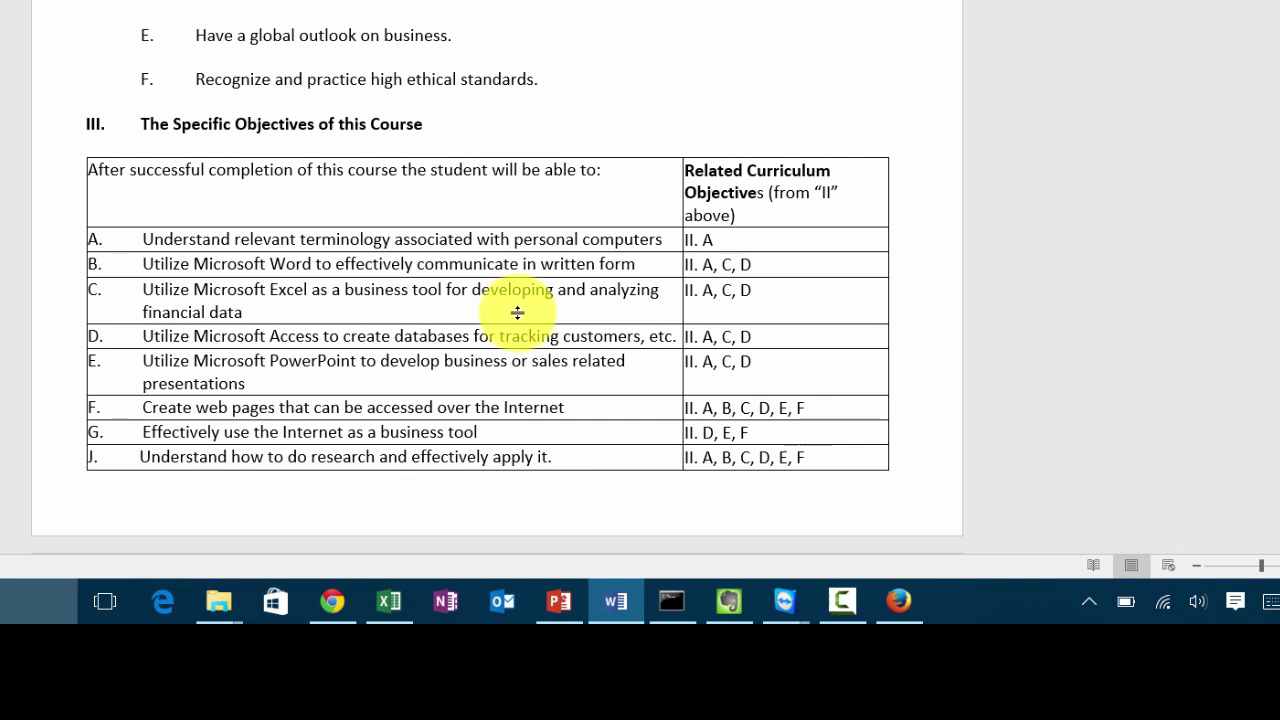
{"action": "scroll", "coordinate": [515, 316], "scroll_direction": "down", "scroll_amount": 5}
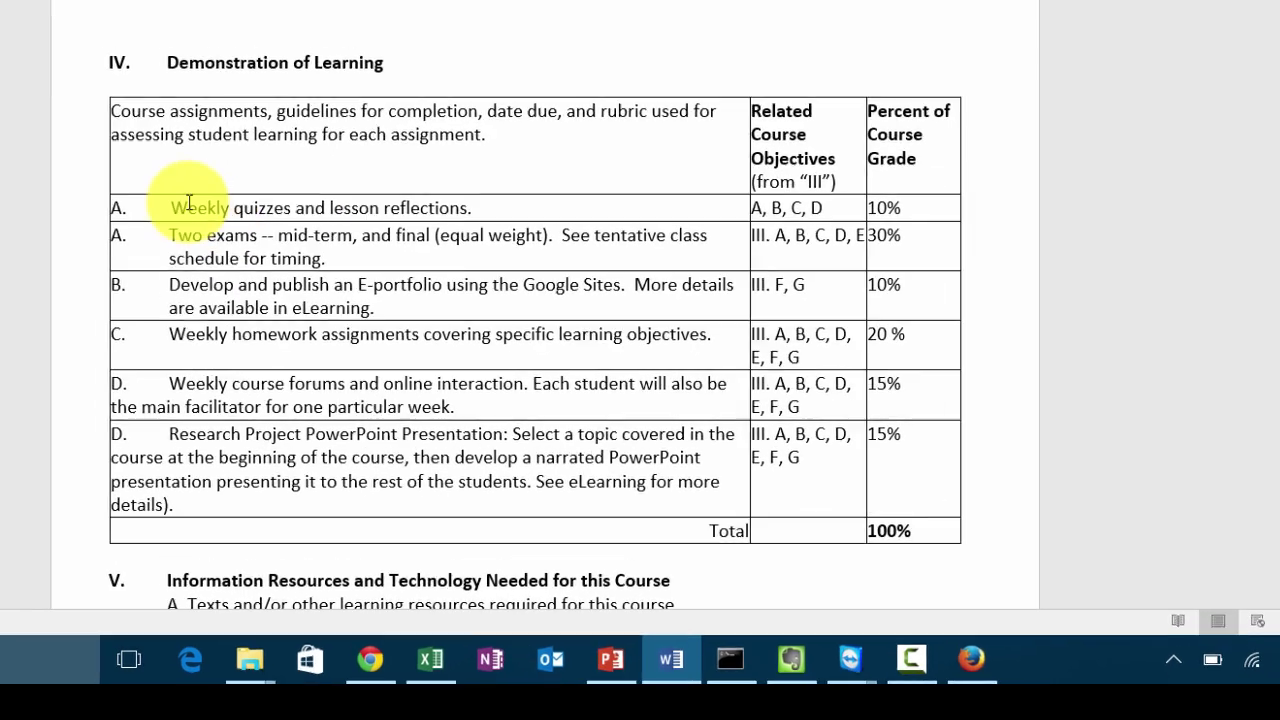
{"action": "left_click_drag", "start_coordinate": [189, 203], "coordinate": [358, 205]}
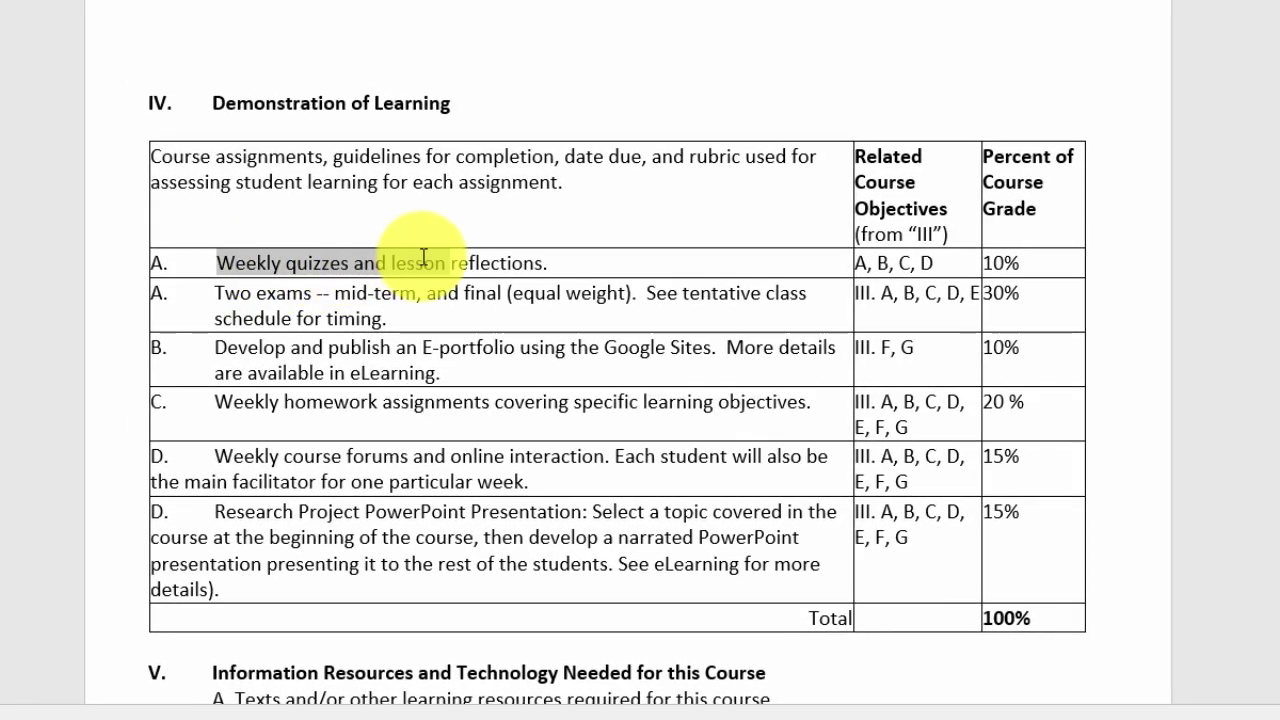
{"action": "left_click", "coordinate": [576, 270]}
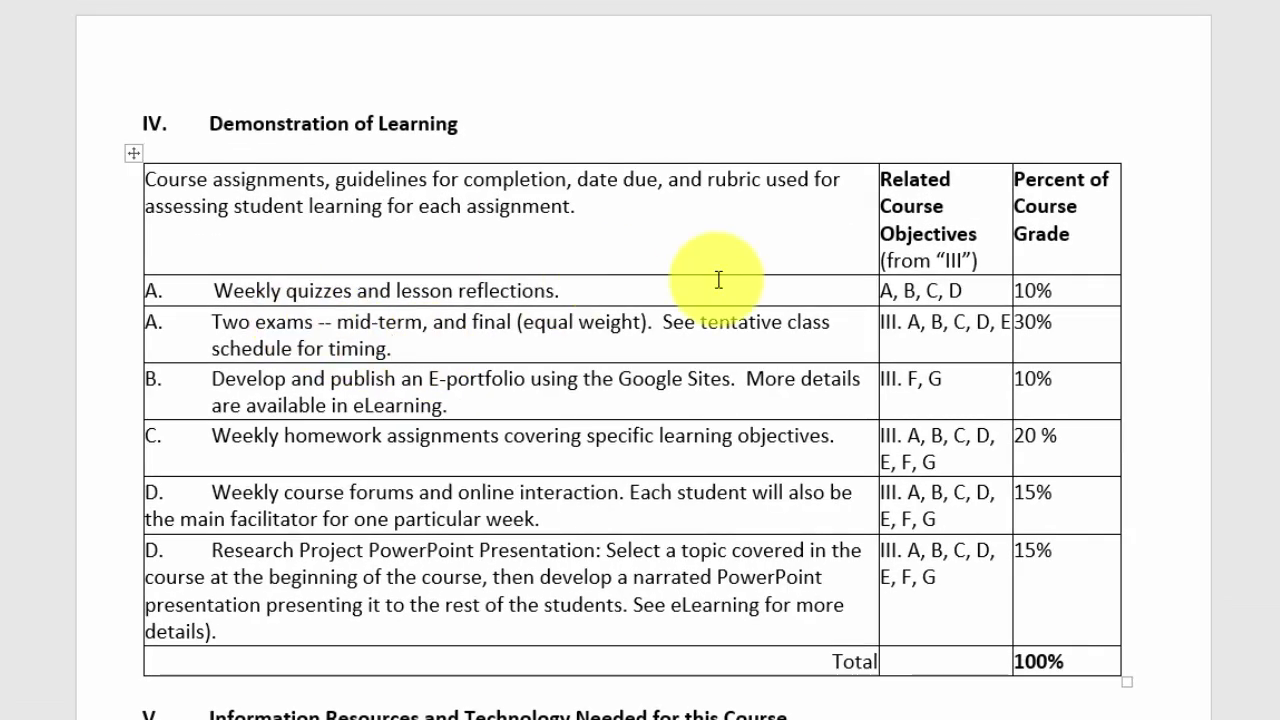
{"action": "left_click", "coordinate": [442, 405]}
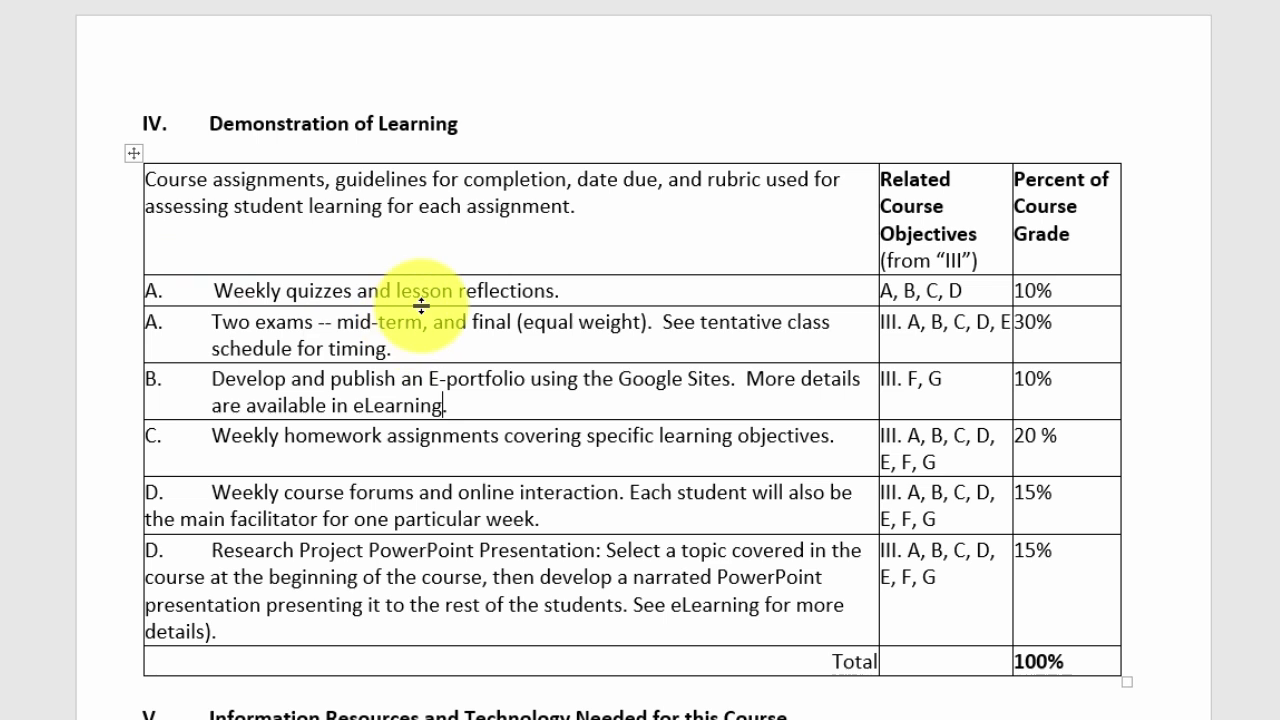
{"action": "left_click_drag", "start_coordinate": [558, 298], "coordinate": [152, 290]}
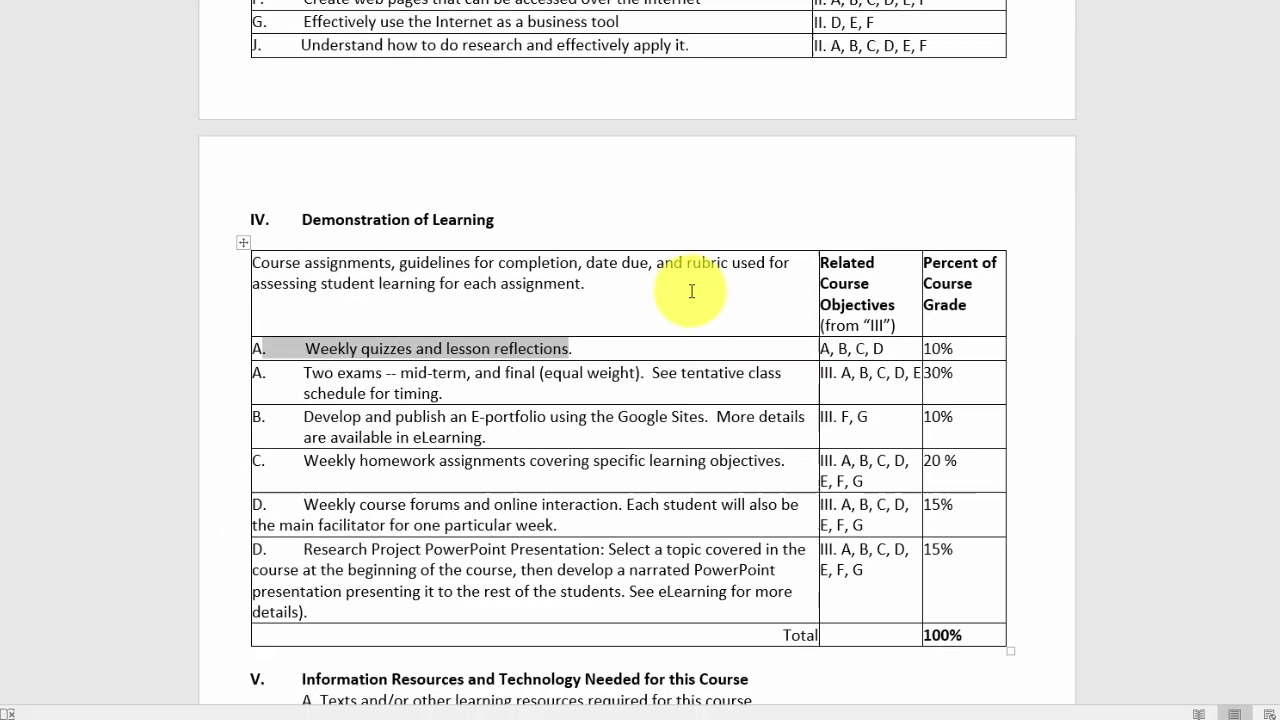
Place the syllabus side by side with the Chrome grades setup window and widen the Chrome window
{"action": "key", "text": "super+Left"}
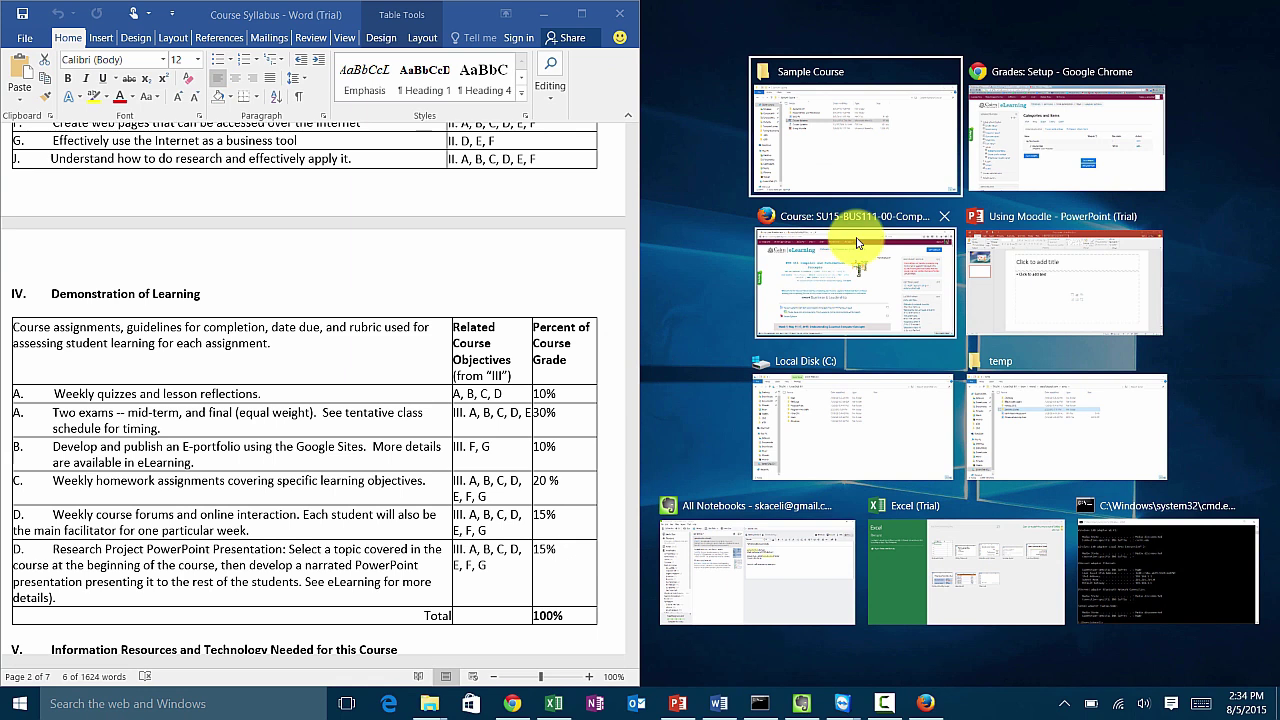
{"action": "left_click", "coordinate": [1040, 140]}
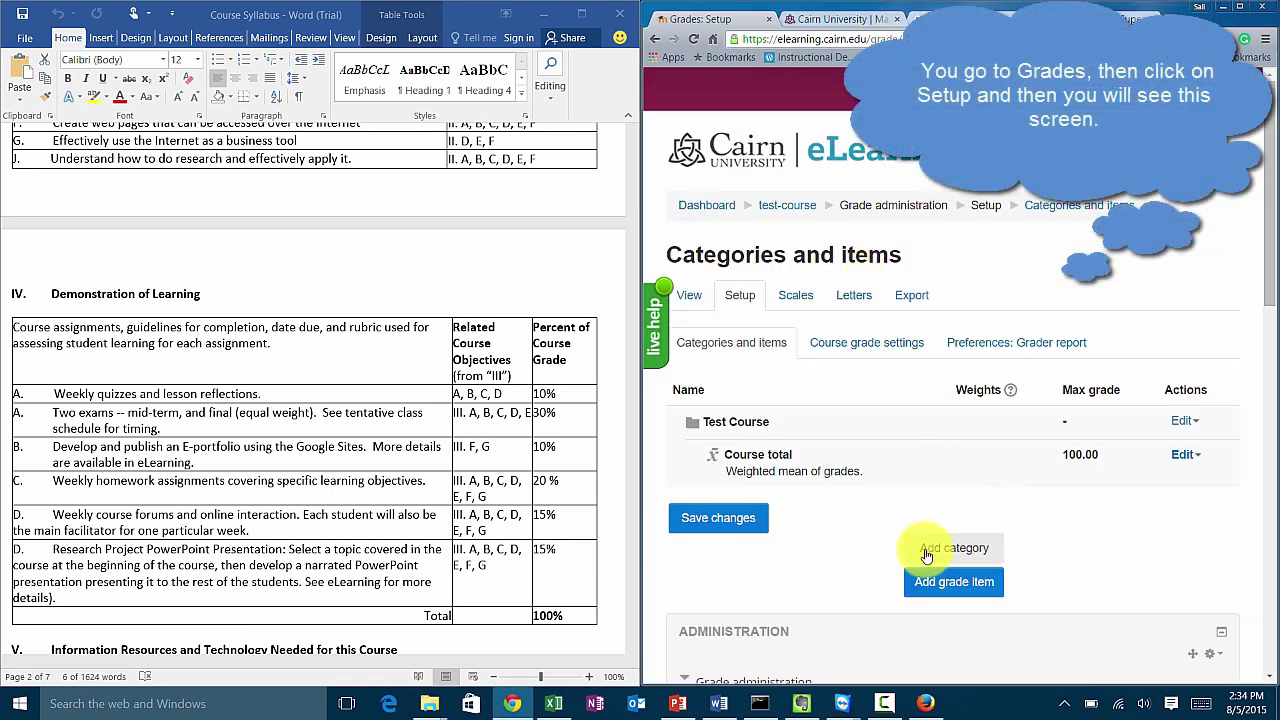
{"action": "left_click_drag", "start_coordinate": [640, 392], "coordinate": [575, 393]}
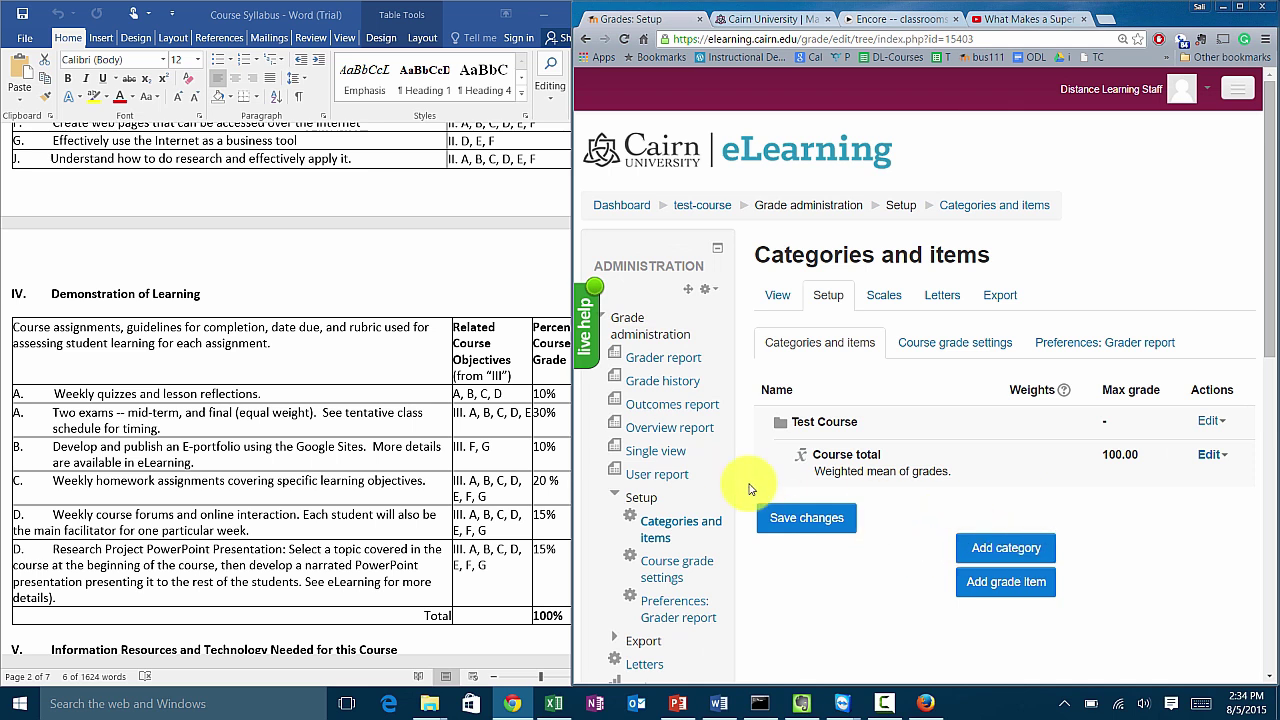
Add a grade category named "Quizzes and Lesson Reflections" with Simple weighted mean of grades as its aggregation
{"action": "left_click", "coordinate": [978, 542]}
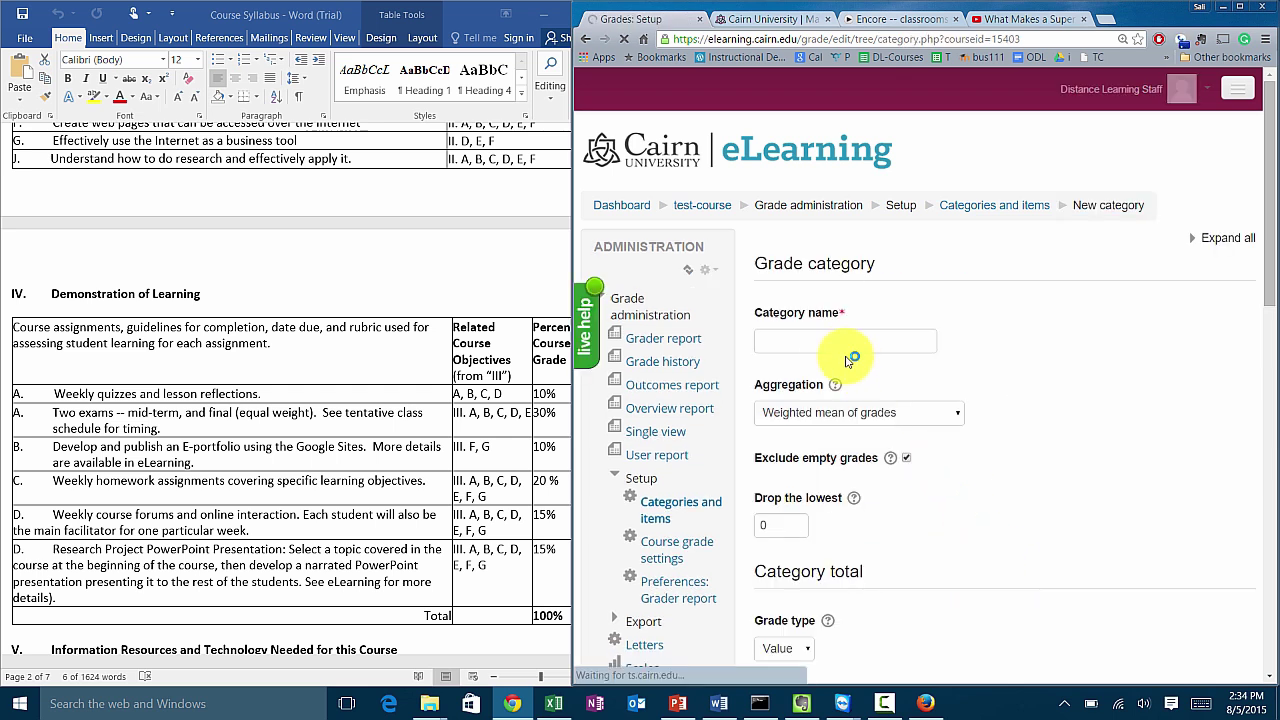
{"action": "left_click", "coordinate": [774, 340]}
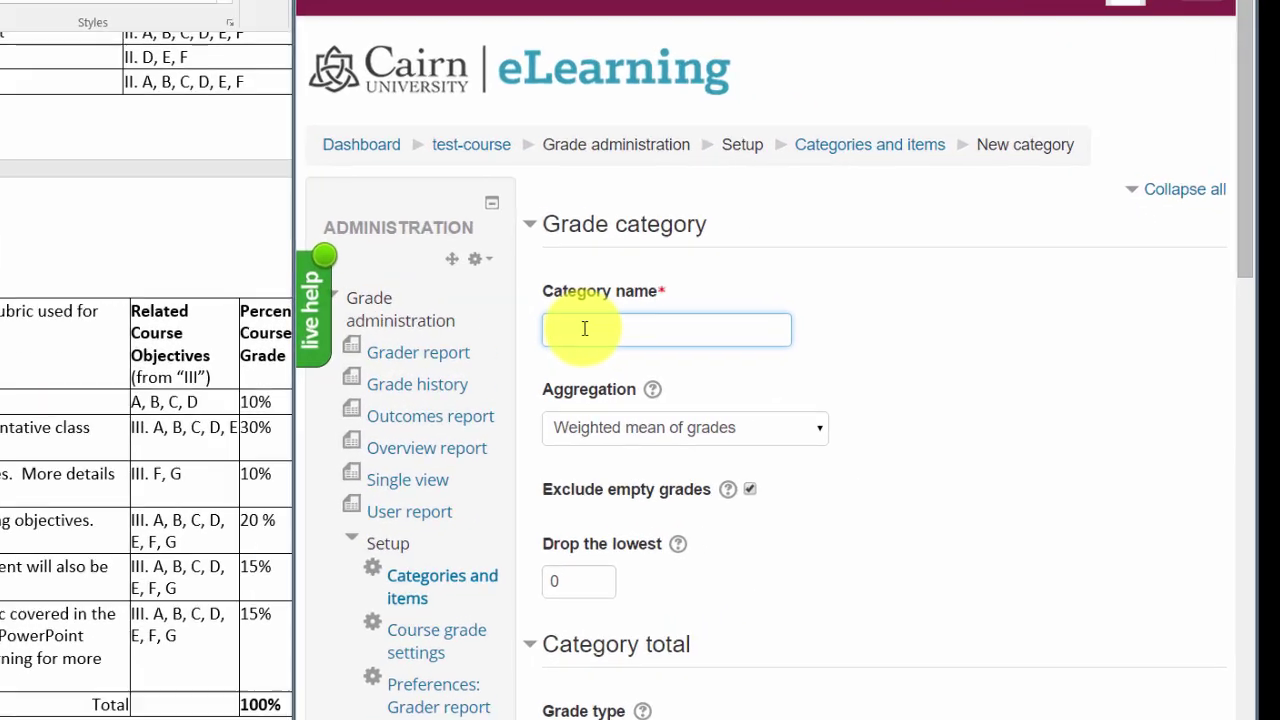
{"action": "type", "text": "Quizzes"}
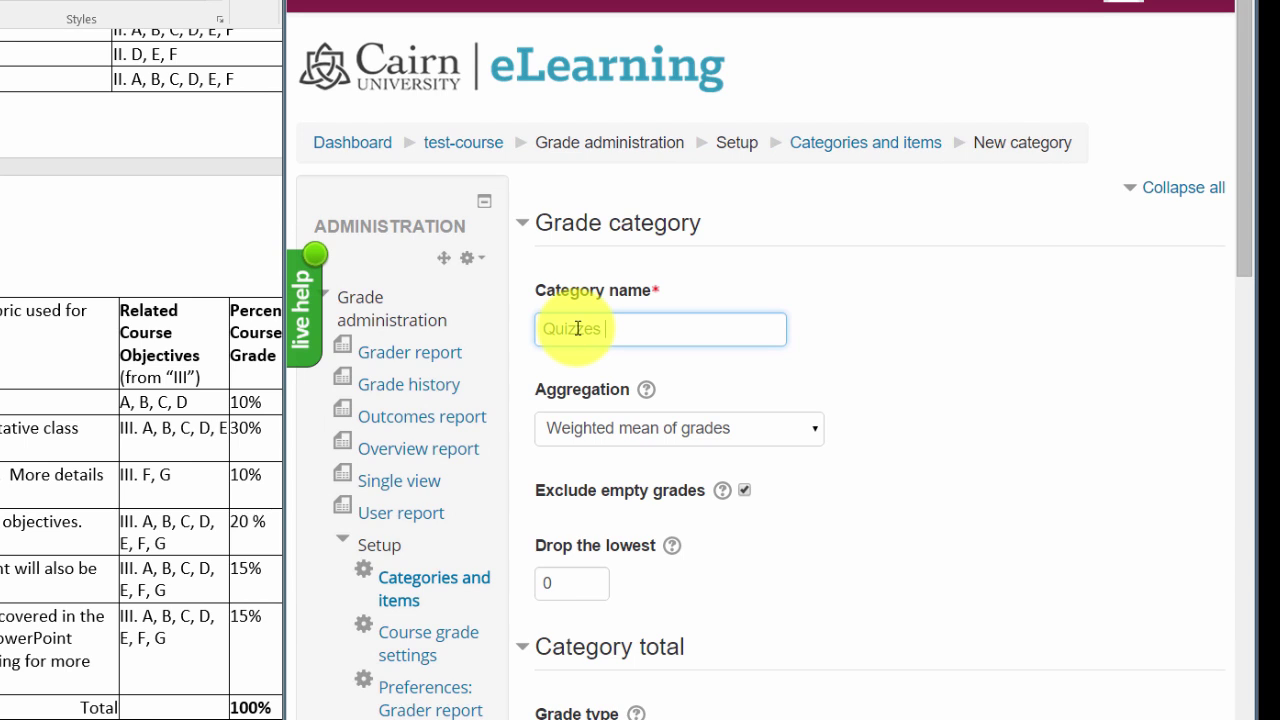
{"action": "type", "text": " and Lesson R"}
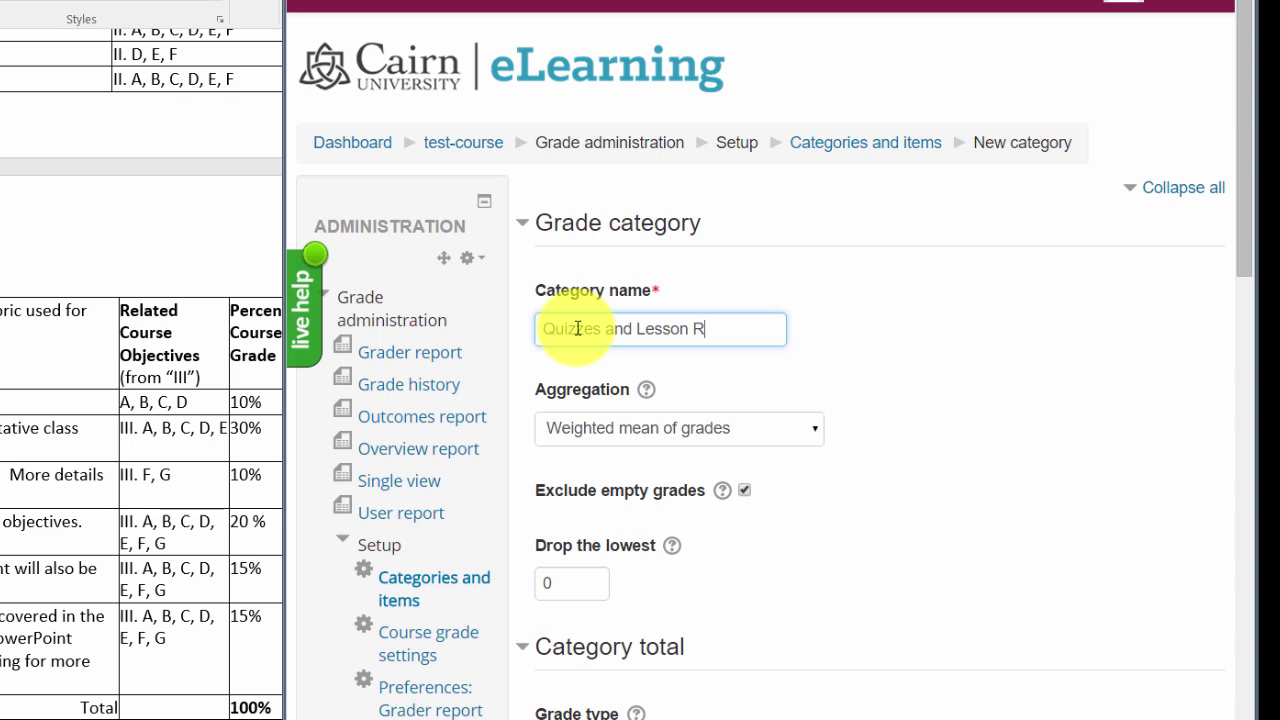
{"action": "type", "text": "eflections"}
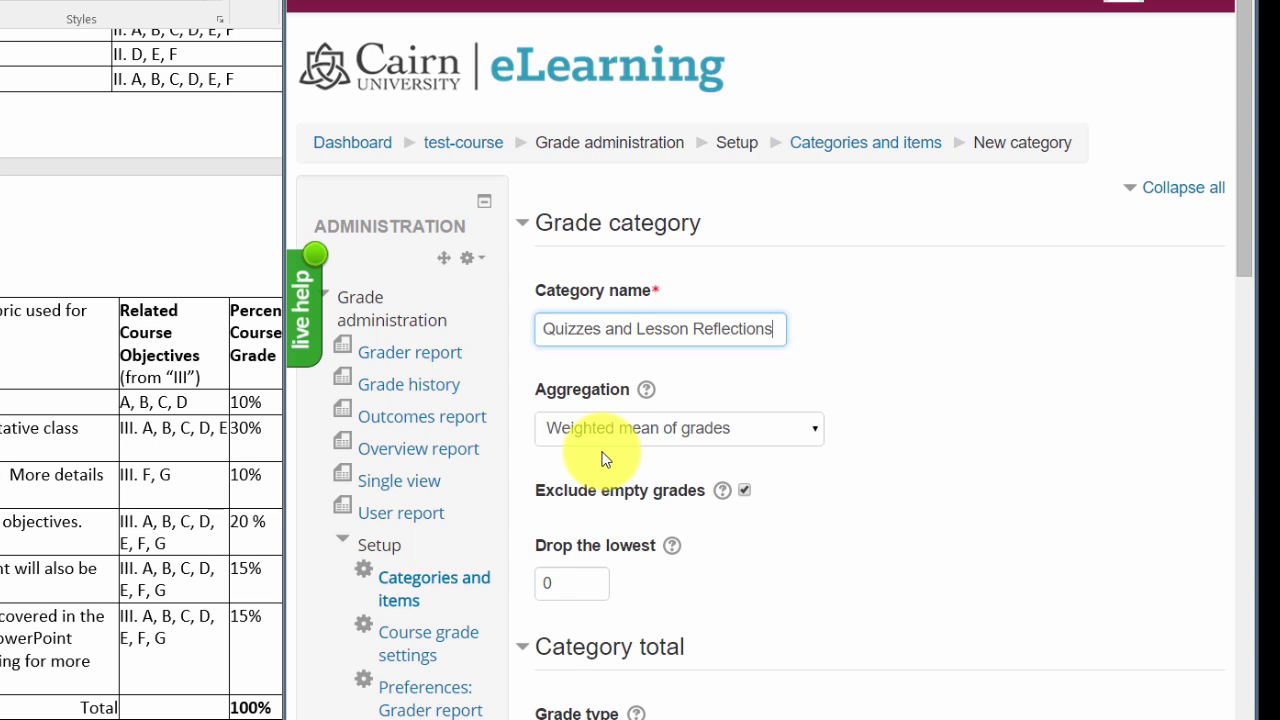
{"action": "left_click", "coordinate": [666, 442]}
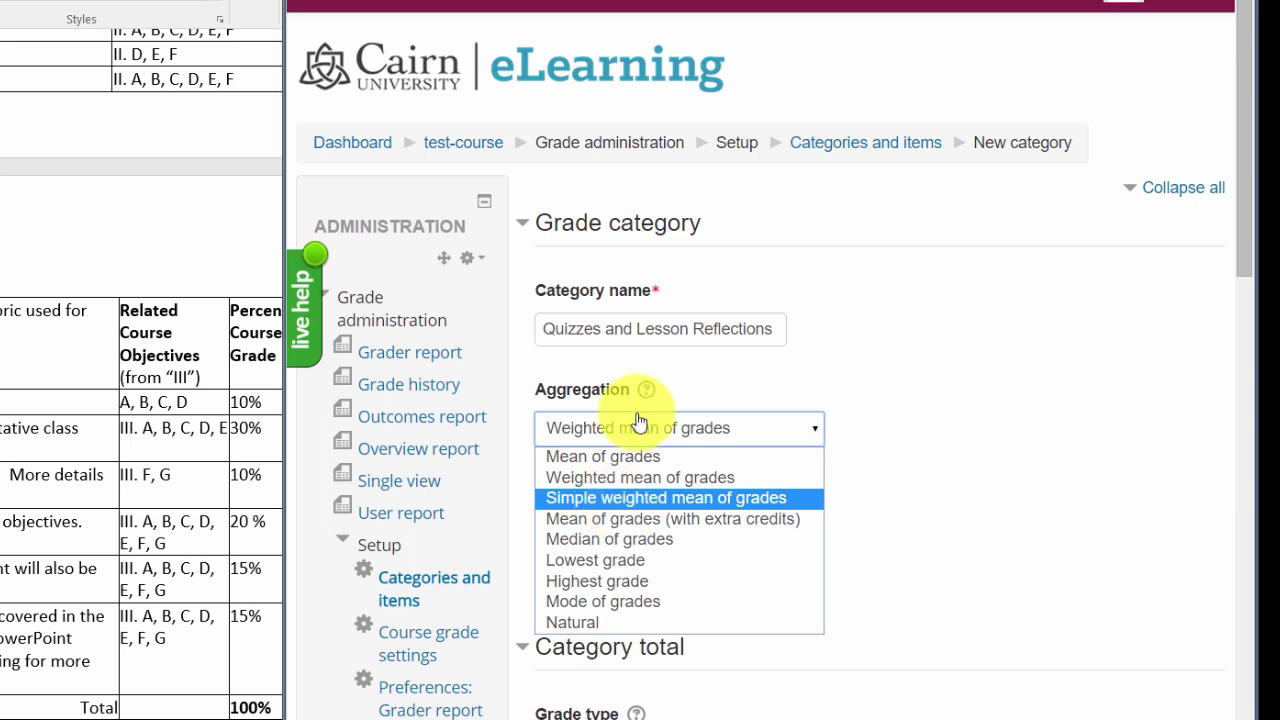
{"action": "left_click", "coordinate": [585, 500]}
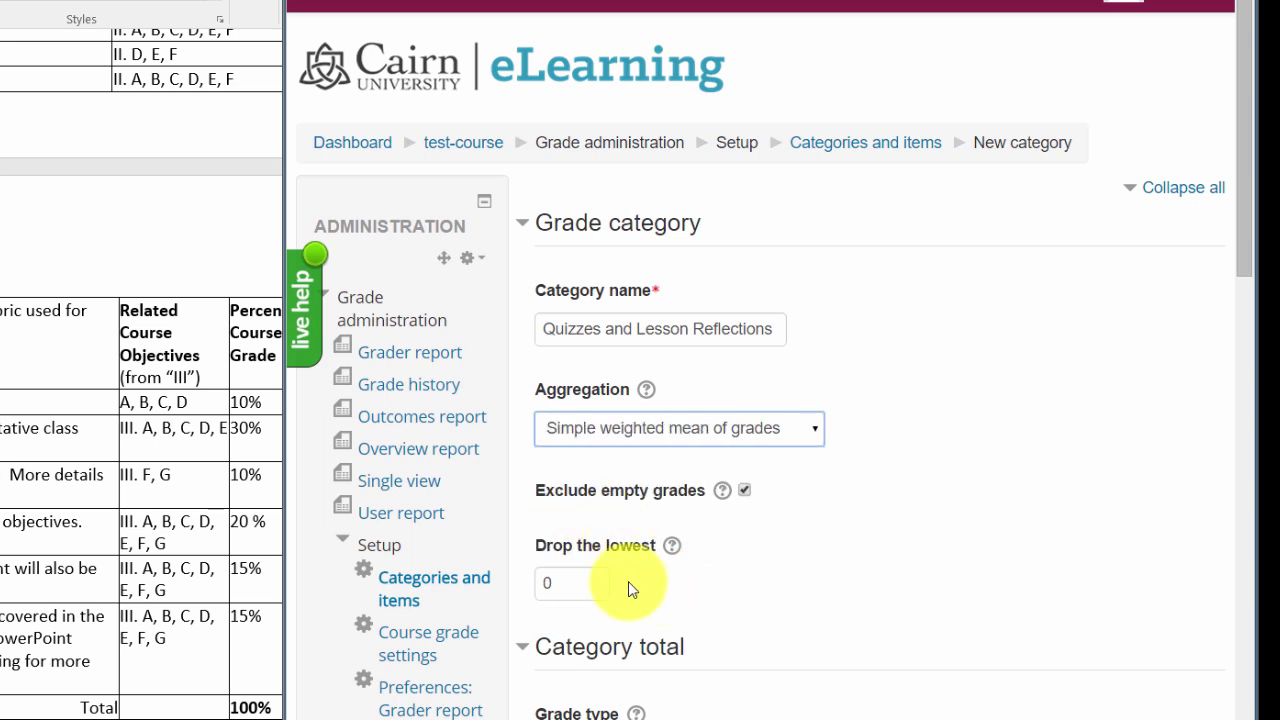
Review the drop-lowest and category total settings, keep their defaults, and save the Quizzes and Lesson Reflections category
{"action": "scroll", "coordinate": [700, 599], "scroll_direction": "down", "scroll_amount": 1}
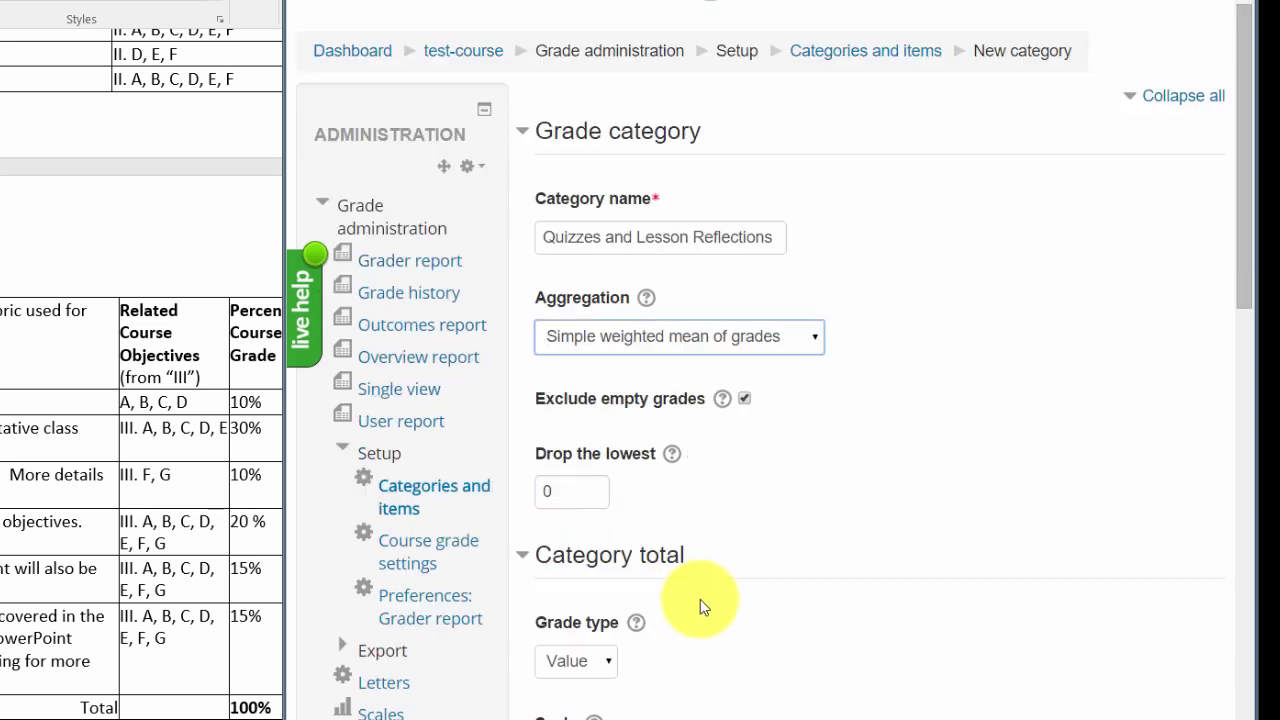
{"action": "left_click", "coordinate": [579, 488]}
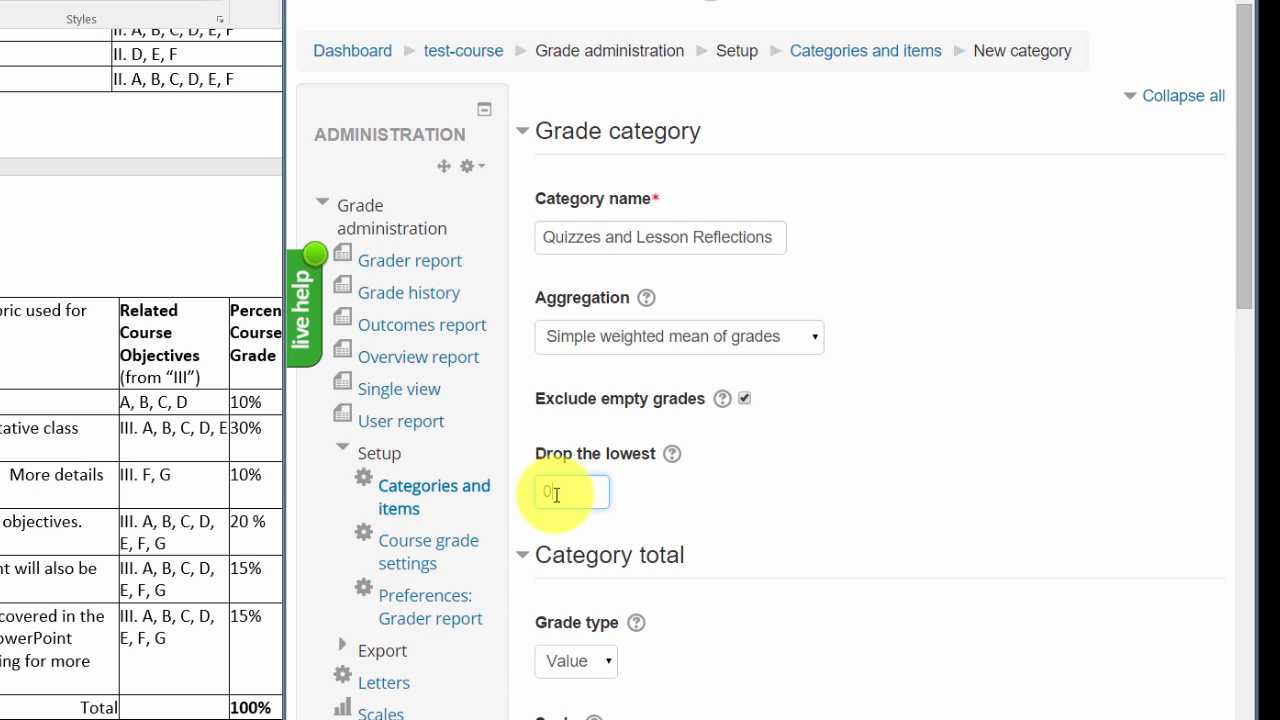
{"action": "double_click", "coordinate": [556, 494]}
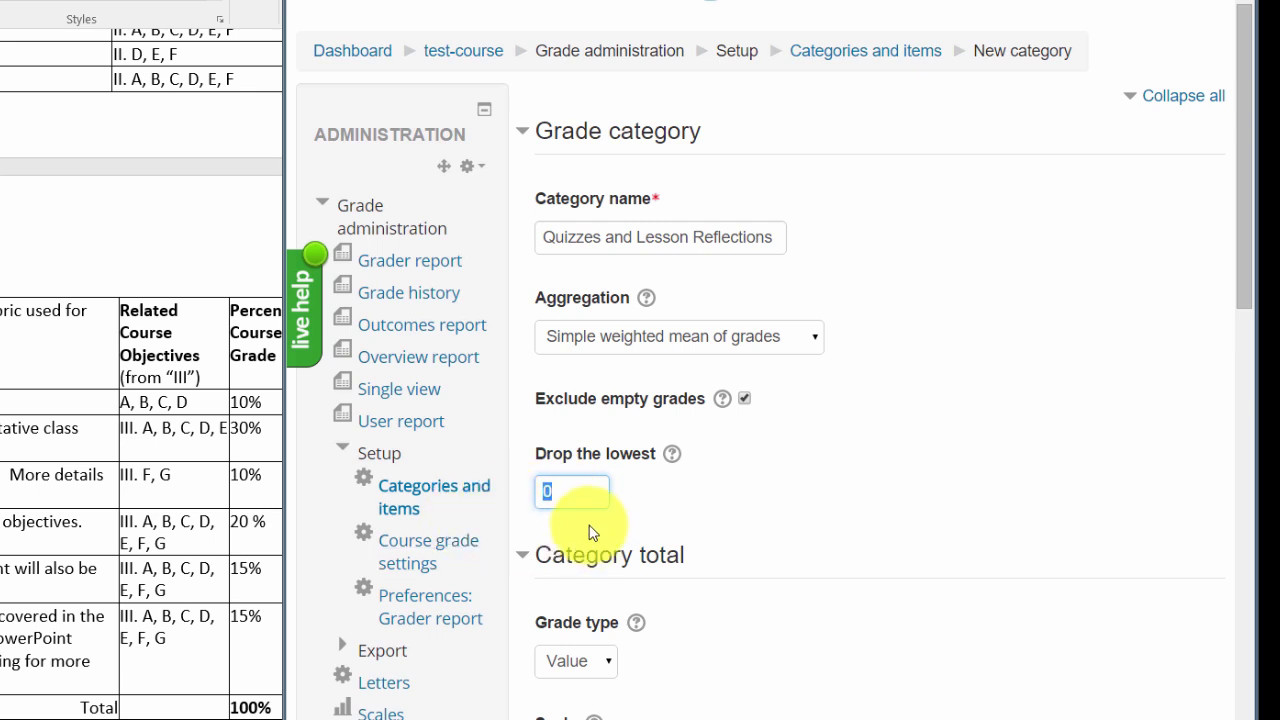
{"action": "scroll", "coordinate": [632, 522], "scroll_direction": "down", "scroll_amount": 2}
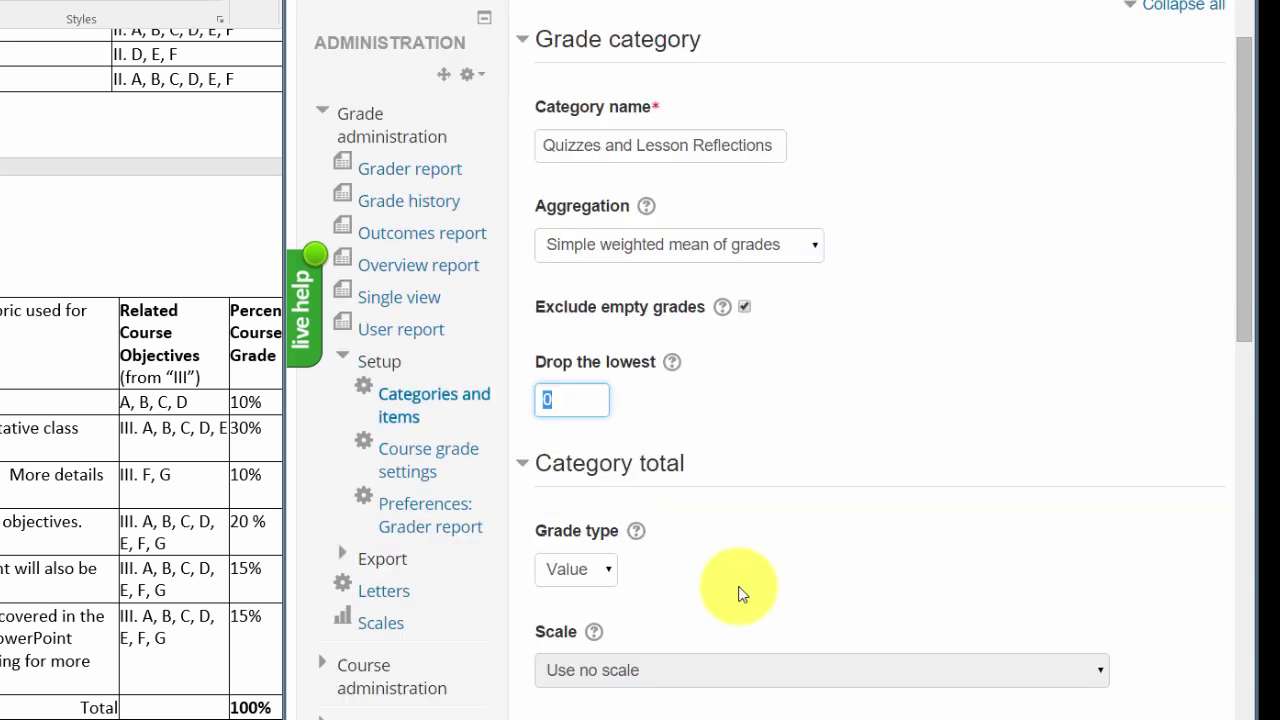
{"action": "scroll", "coordinate": [709, 606], "scroll_direction": "down", "scroll_amount": 1}
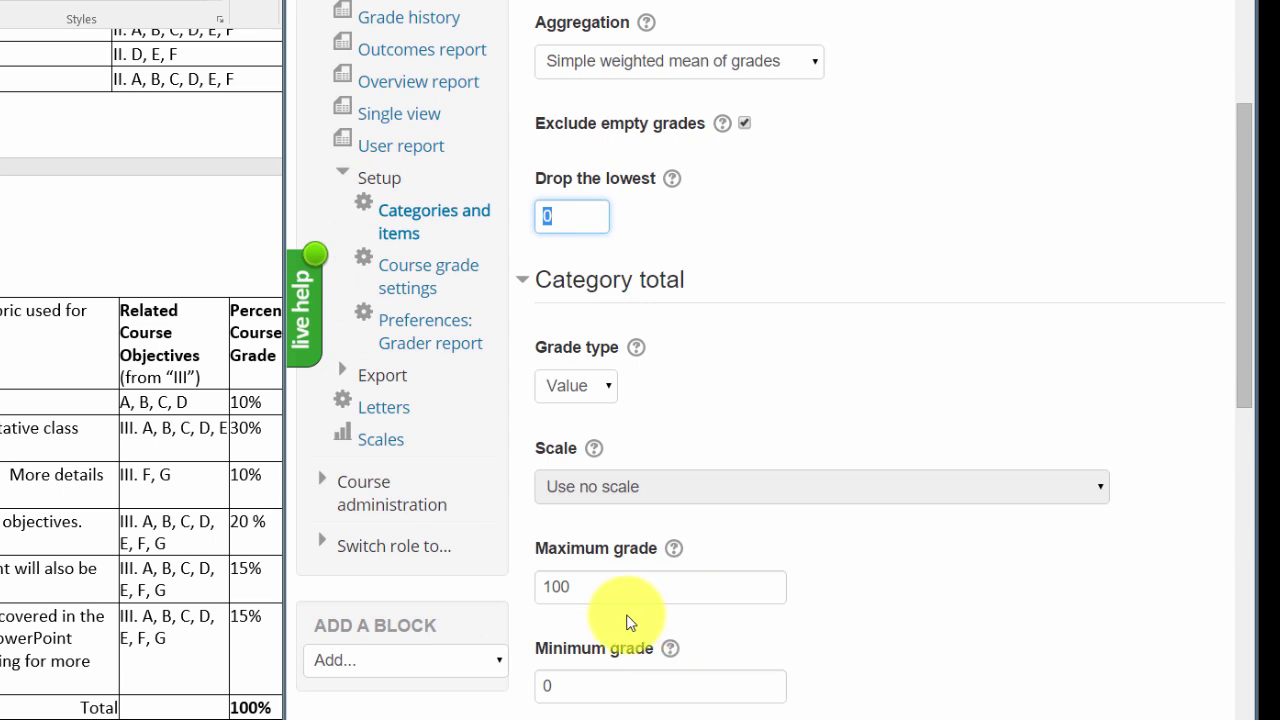
{"action": "scroll", "coordinate": [588, 578], "scroll_direction": "down", "scroll_amount": 1}
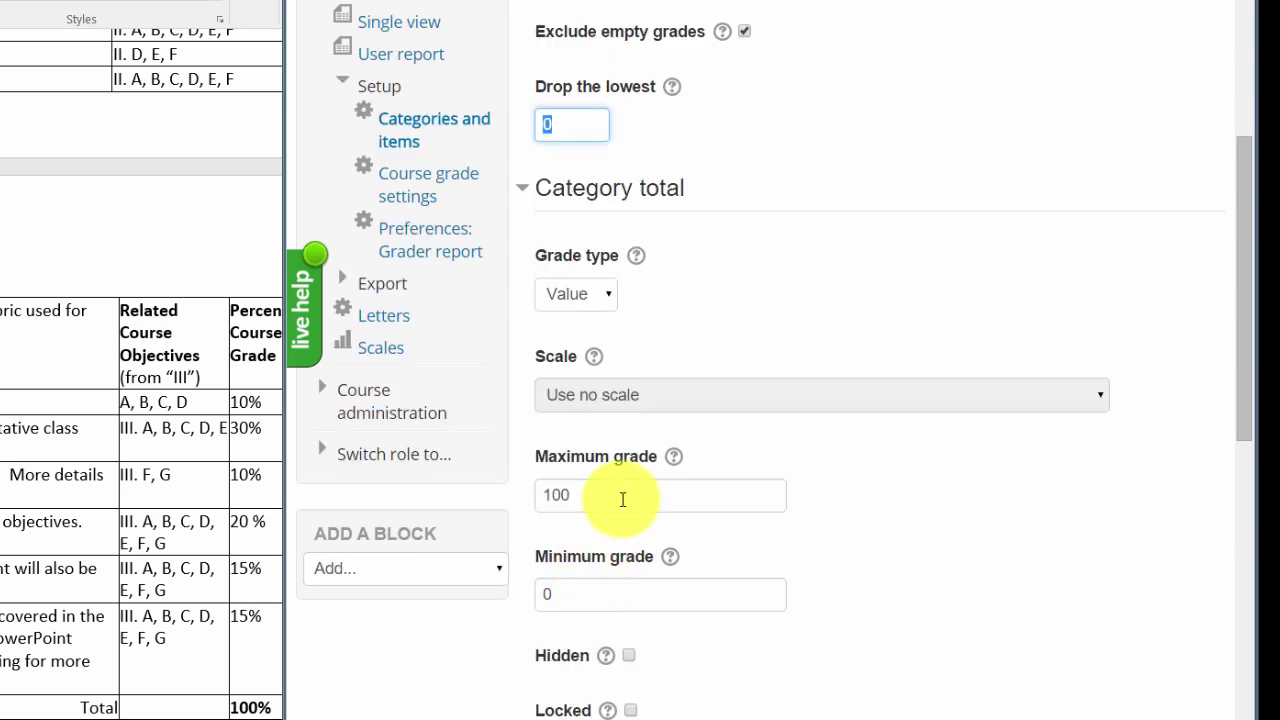
{"action": "scroll", "coordinate": [617, 503], "scroll_direction": "down", "scroll_amount": 1}
{"action": "scroll", "coordinate": [605, 525], "scroll_direction": "down", "scroll_amount": 1}
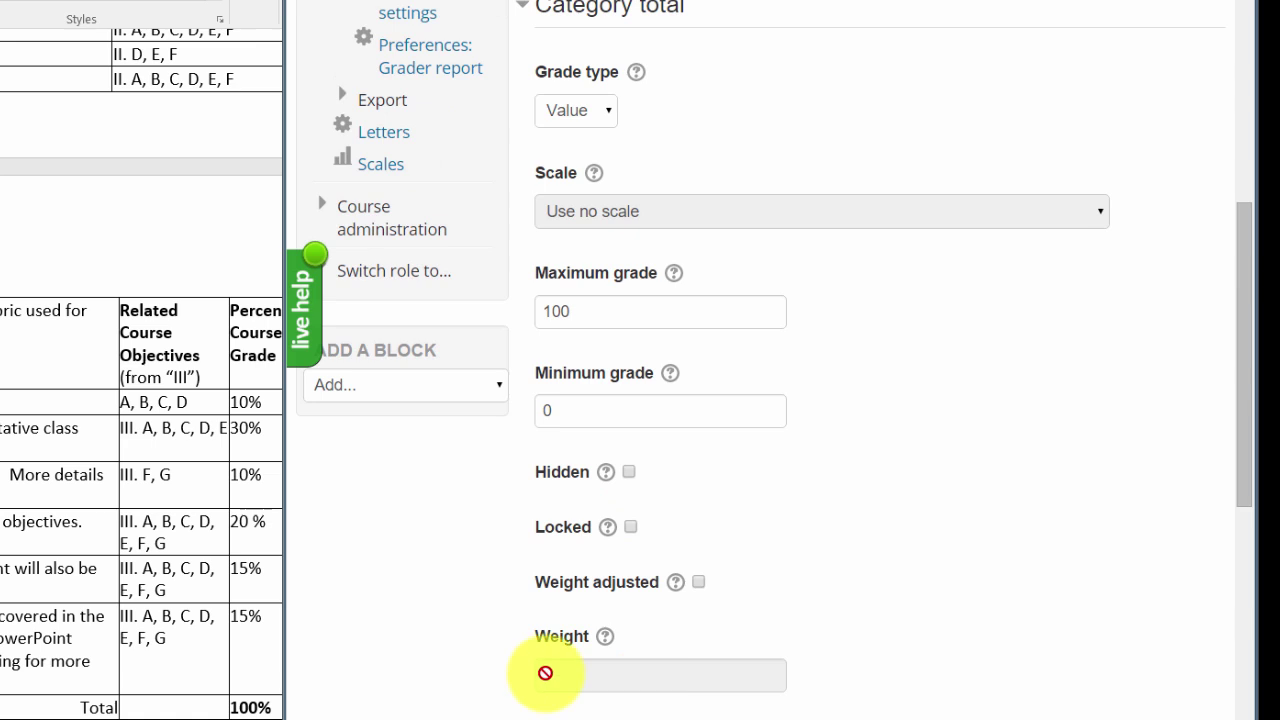
{"action": "scroll", "coordinate": [545, 674], "scroll_direction": "down", "scroll_amount": 2}
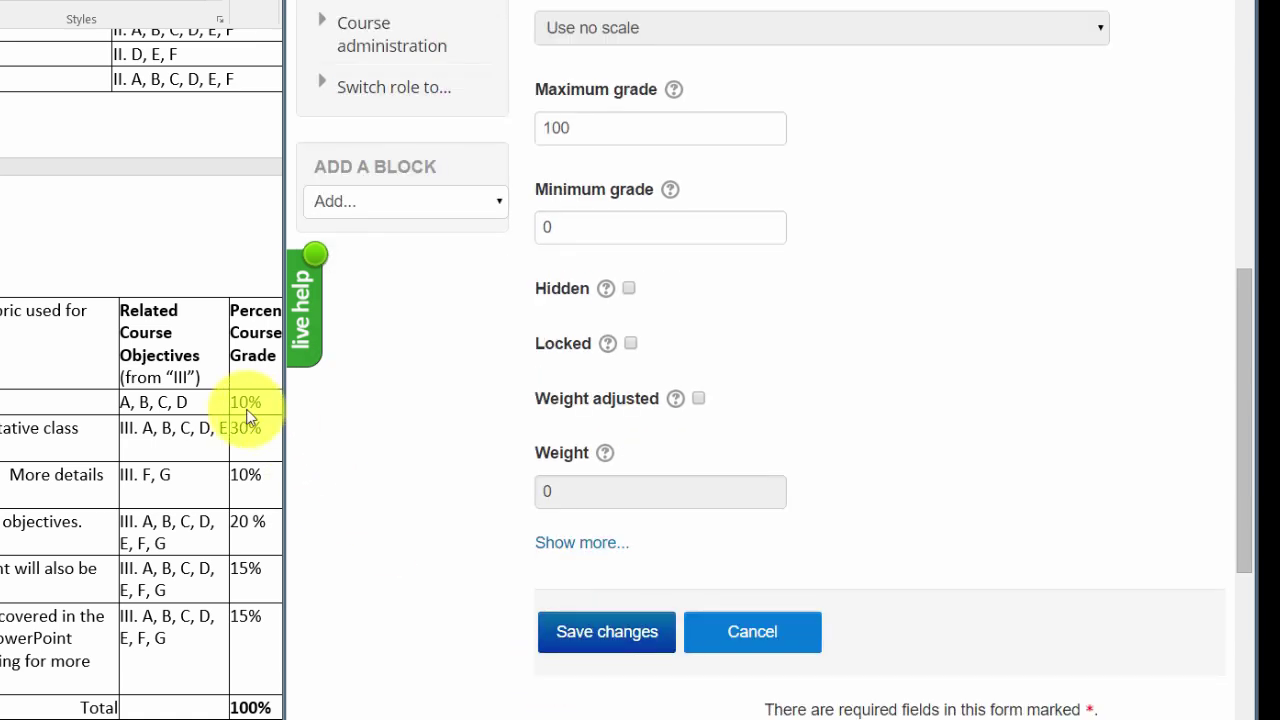
{"action": "left_click", "coordinate": [560, 632]}
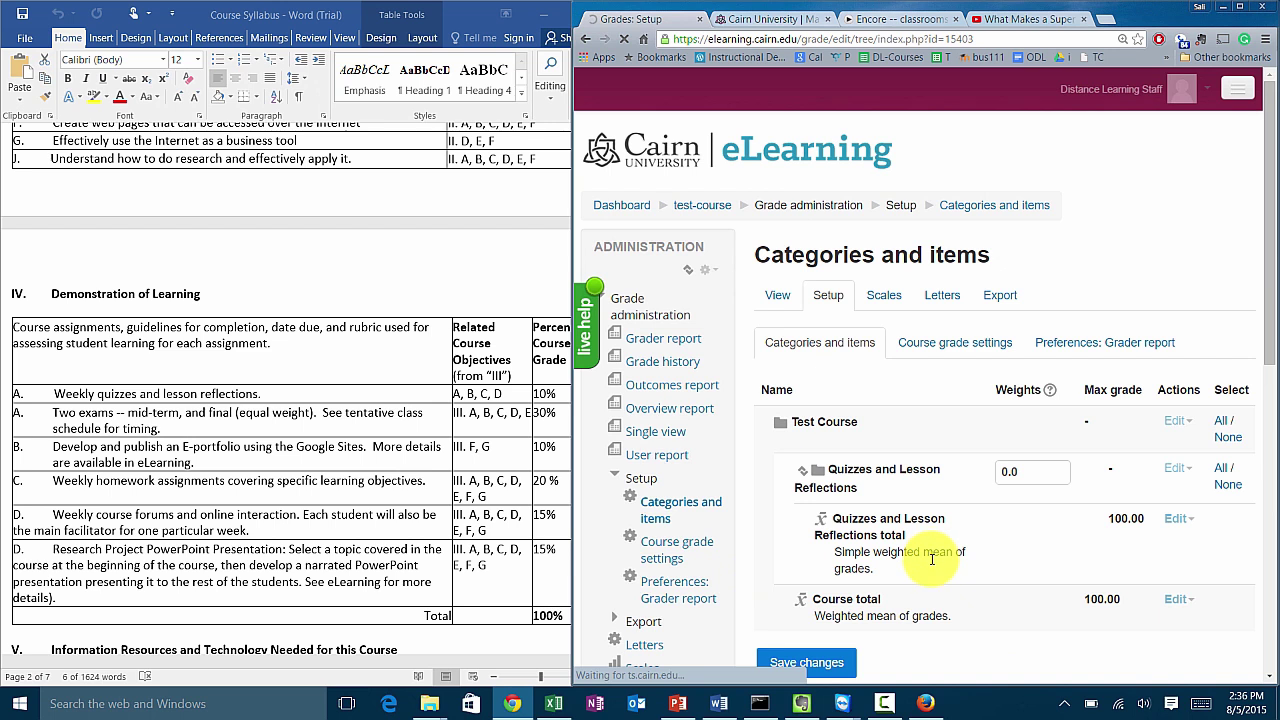
Start another grade category for the syllabus's mid-term and final exams and name it "Exams"
{"action": "scroll", "coordinate": [900, 590], "scroll_direction": "down", "scroll_amount": 1}
{"action": "scroll", "coordinate": [914, 594], "scroll_direction": "down", "scroll_amount": 1}
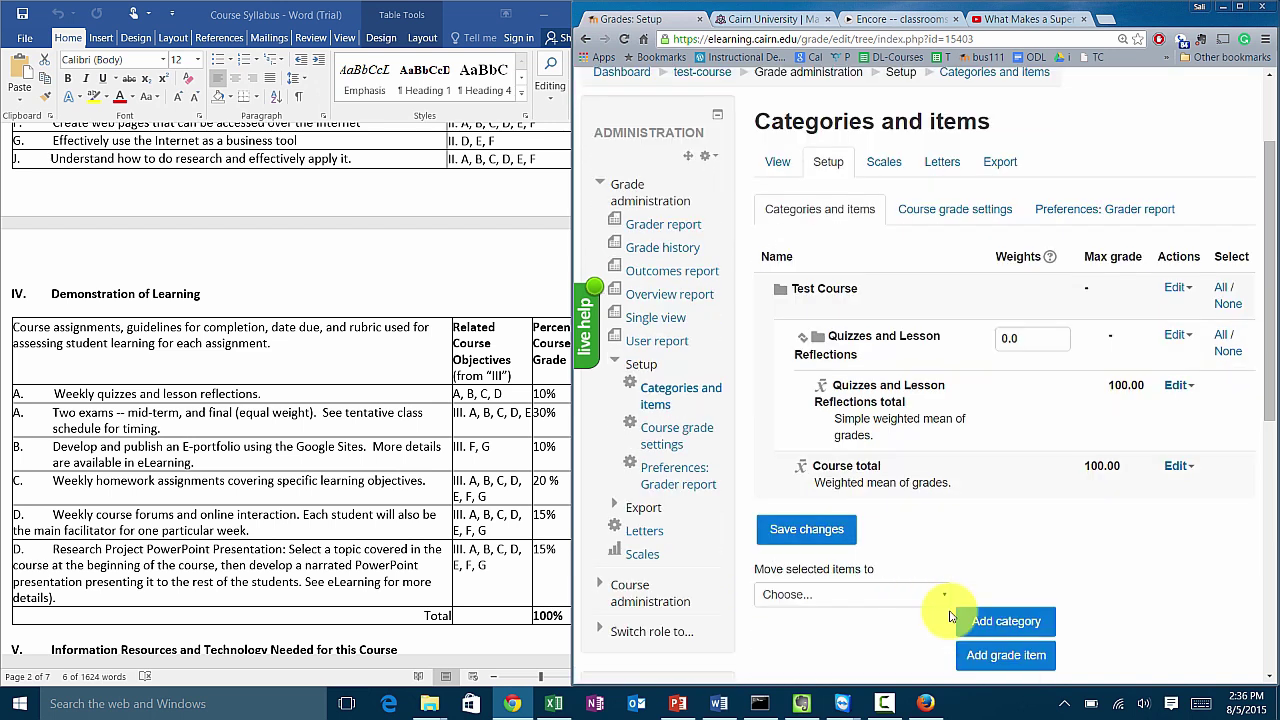
{"action": "left_click", "coordinate": [996, 626]}
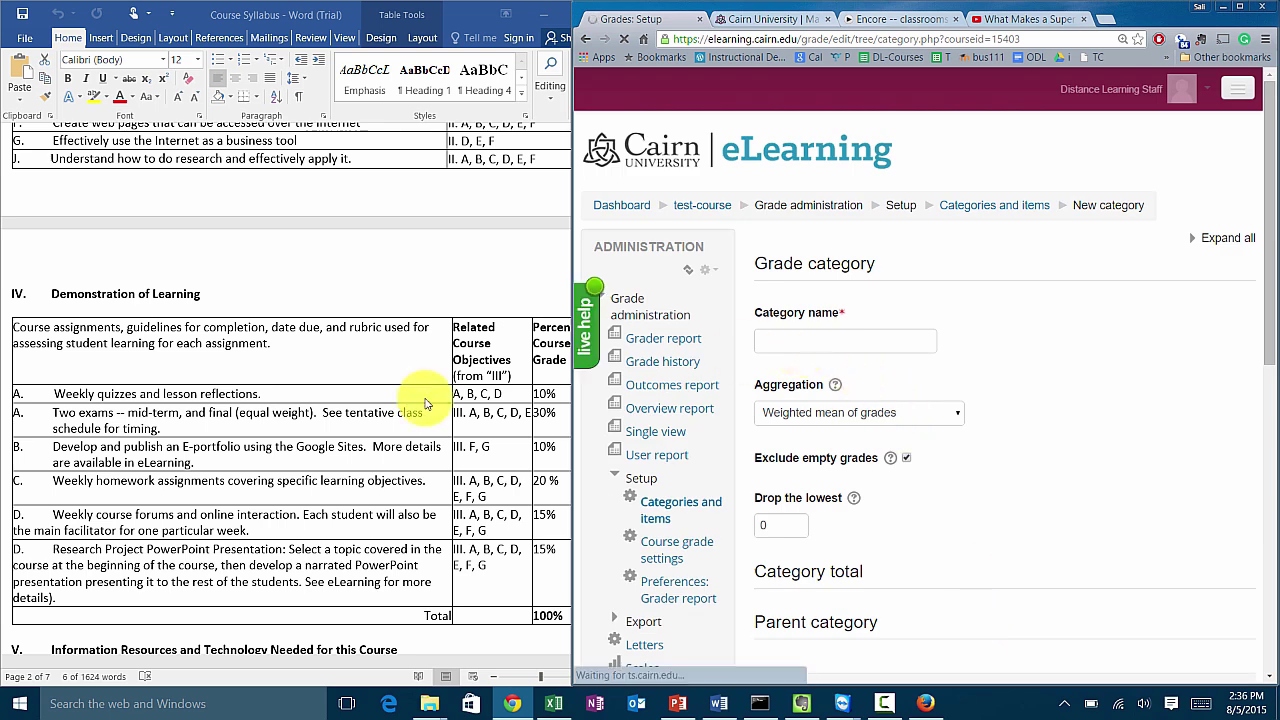
{"action": "left_click", "coordinate": [145, 418]}
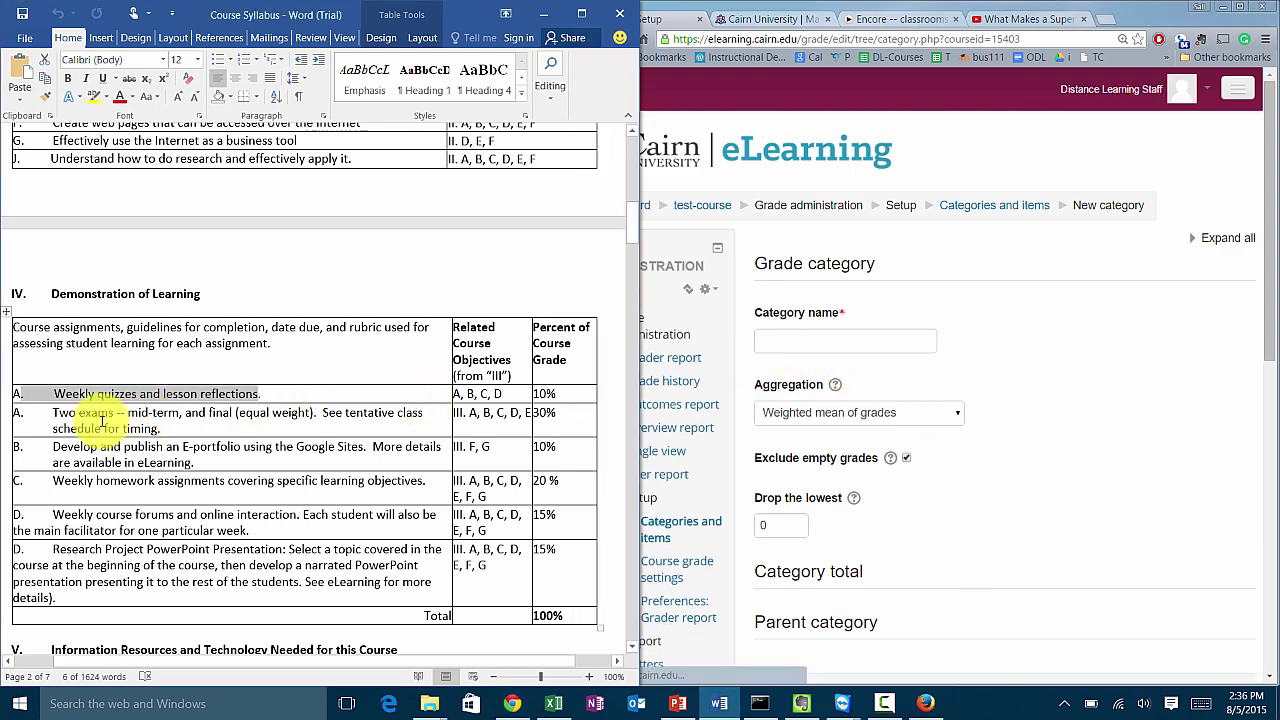
{"action": "left_click", "coordinate": [793, 351]}
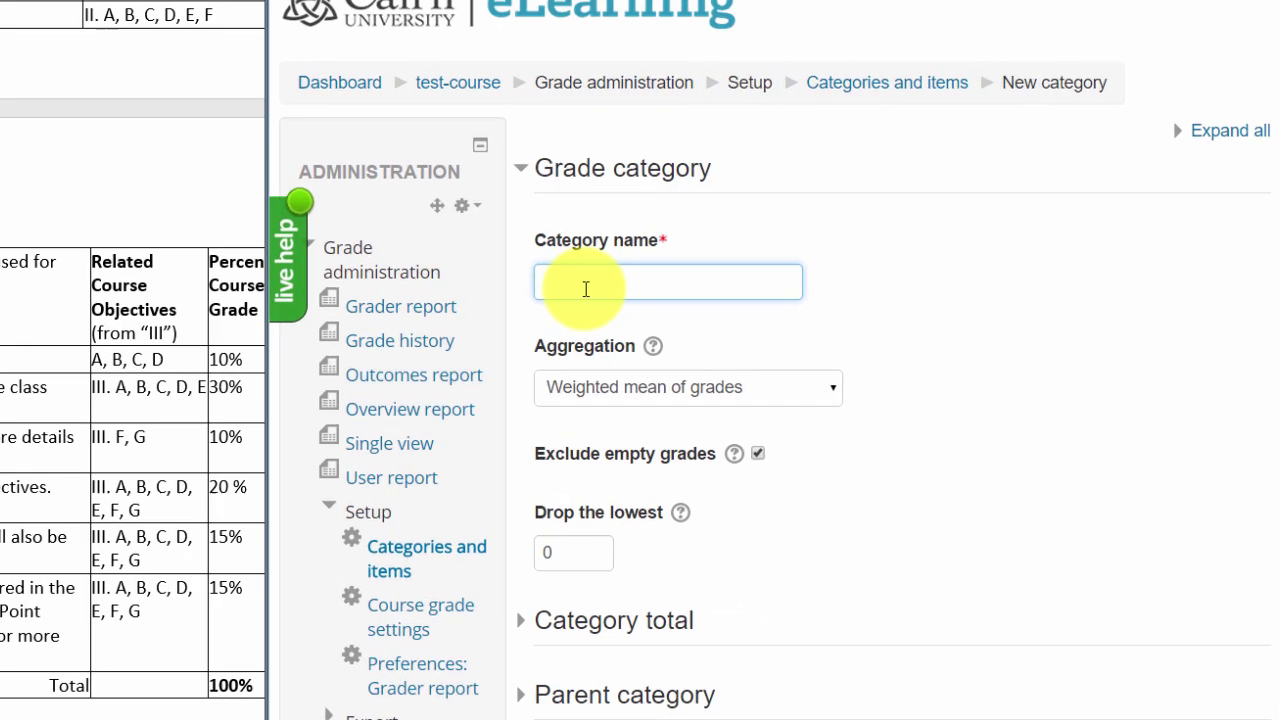
{"action": "type", "text": "E"}
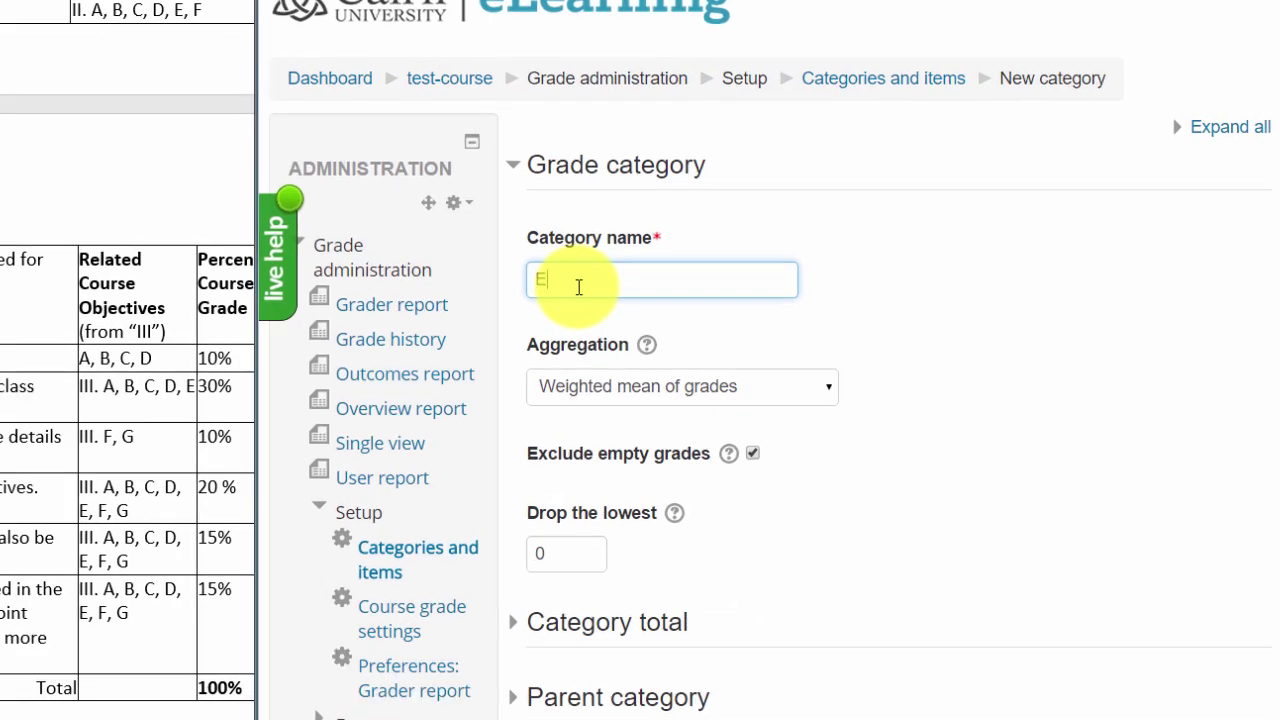
{"action": "type", "text": "xza"}
{"action": "type", "text": "ms"}
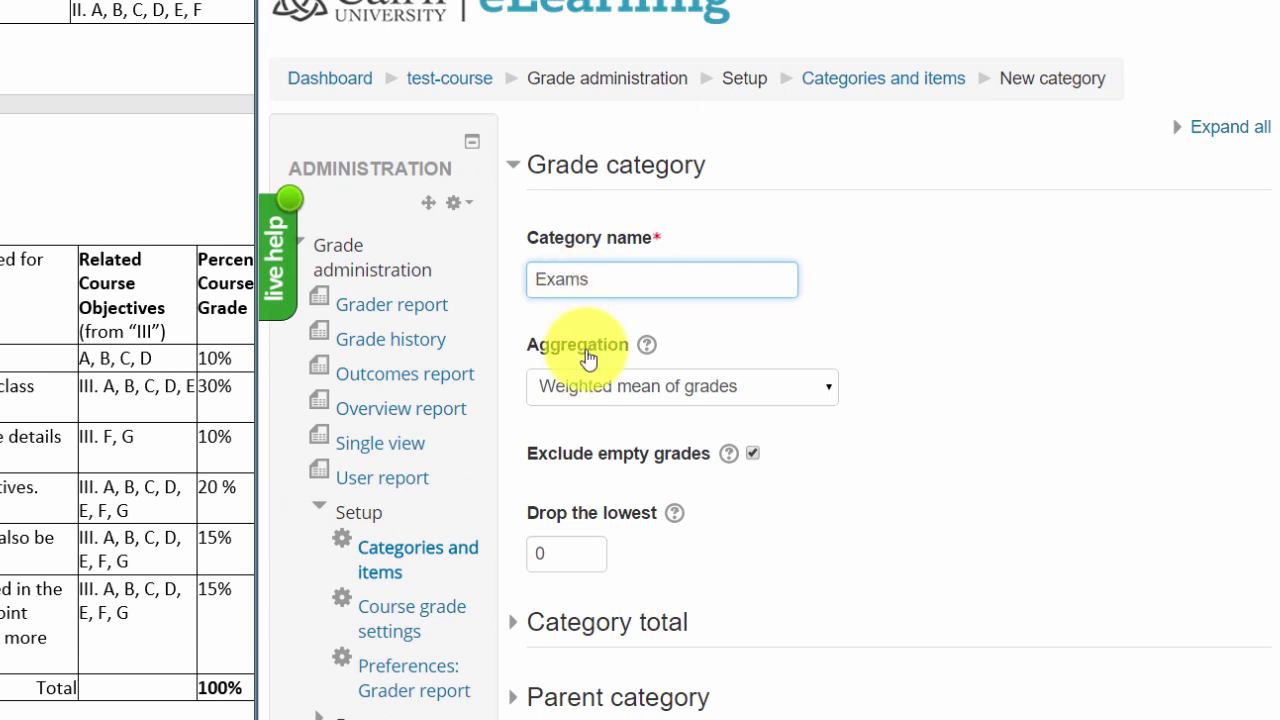
Set the Exams category's aggregation to Simple weighted mean of grades and save the category
{"action": "left_click", "coordinate": [589, 394]}
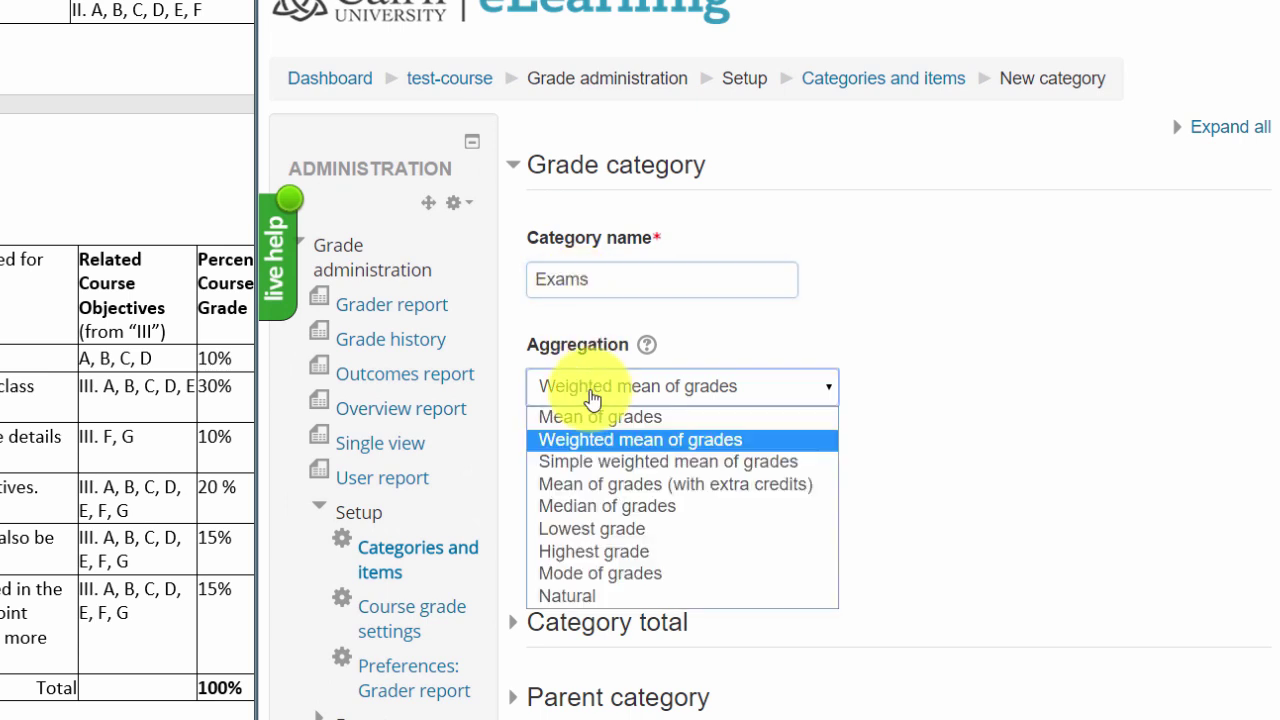
{"action": "left_click", "coordinate": [588, 466]}
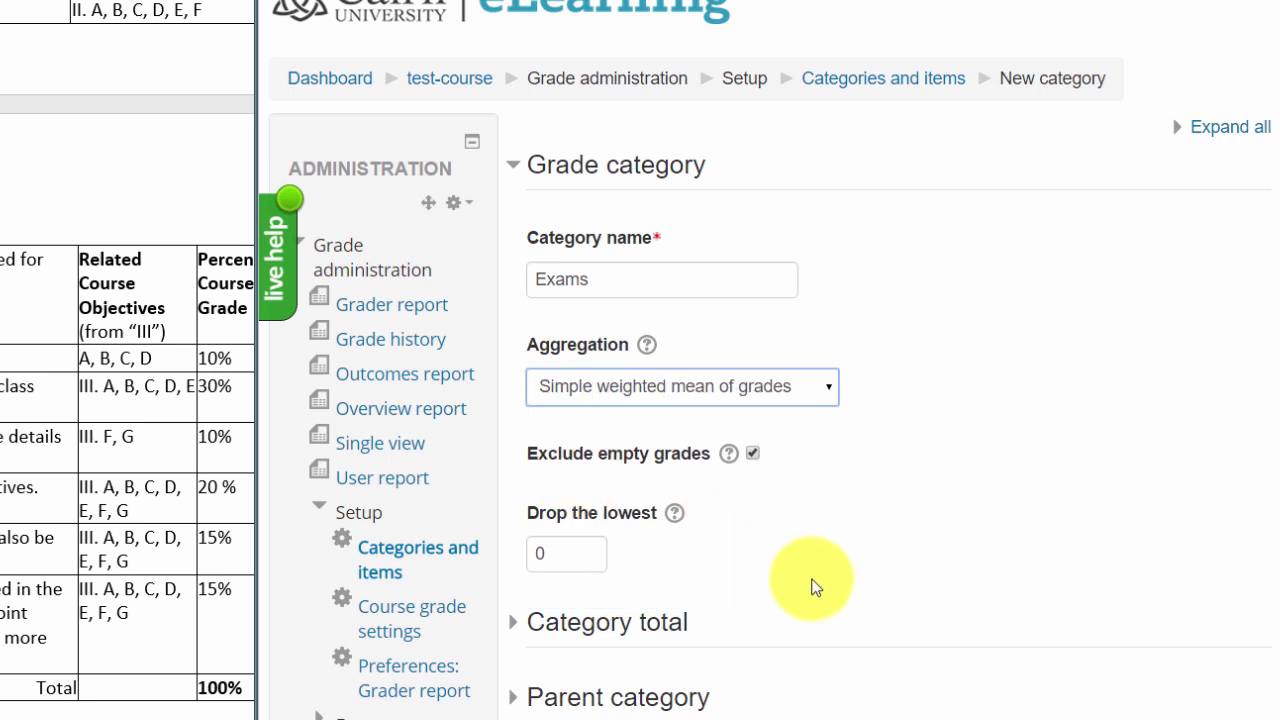
{"action": "scroll", "coordinate": [790, 595], "scroll_direction": "down", "scroll_amount": 1}
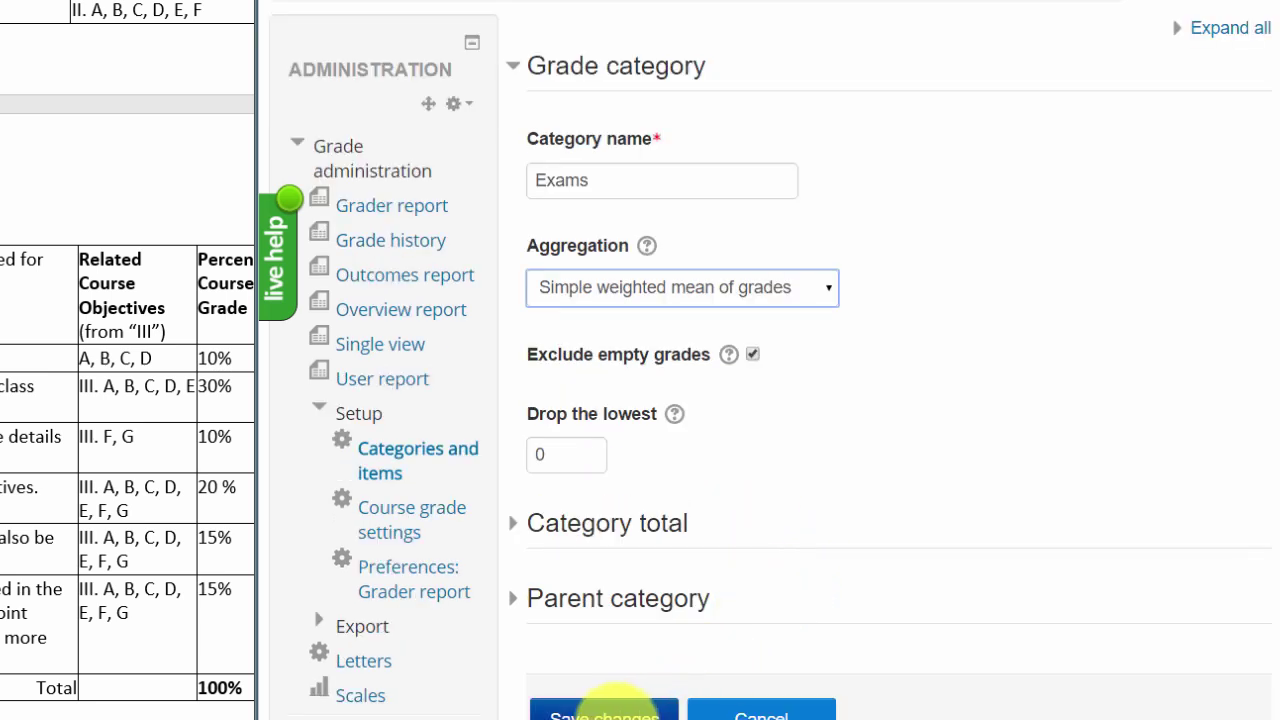
{"action": "left_click", "coordinate": [600, 708]}
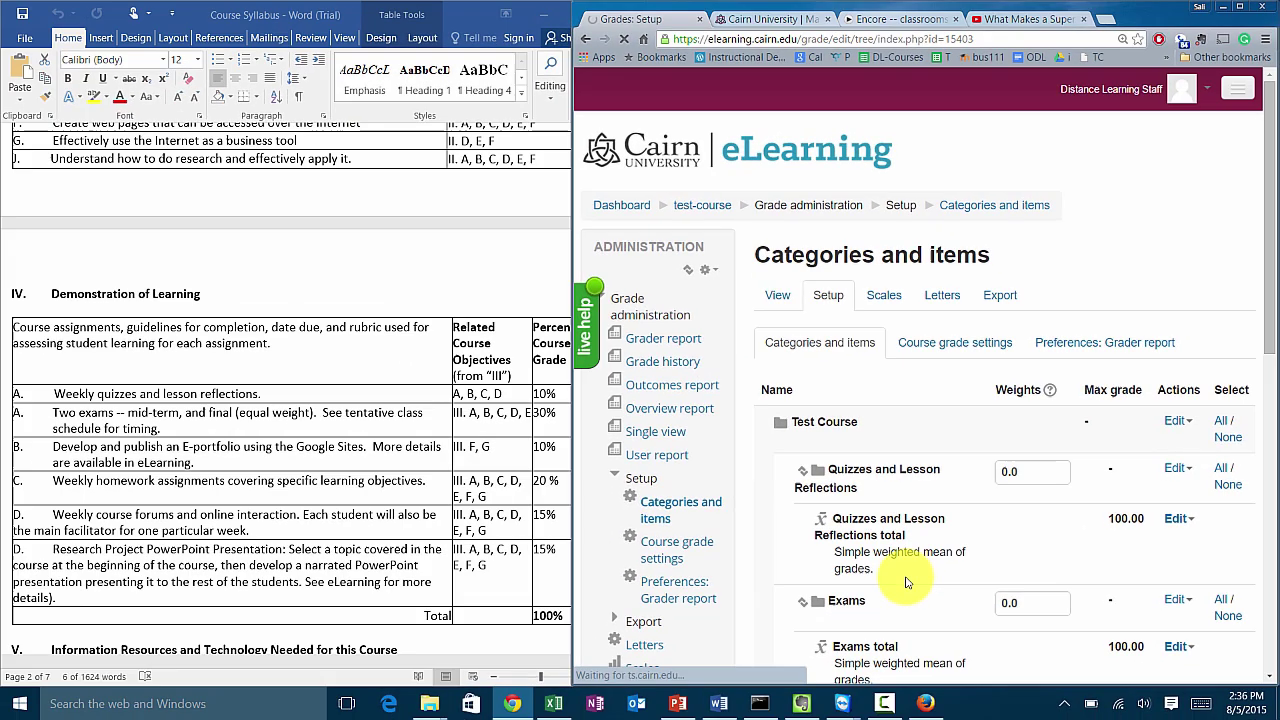
Add and save a grade category named "ePortfolio" with Simple weighted mean of grades as its aggregation
{"action": "scroll", "coordinate": [655, 540], "scroll_direction": "down", "scroll_amount": 2}
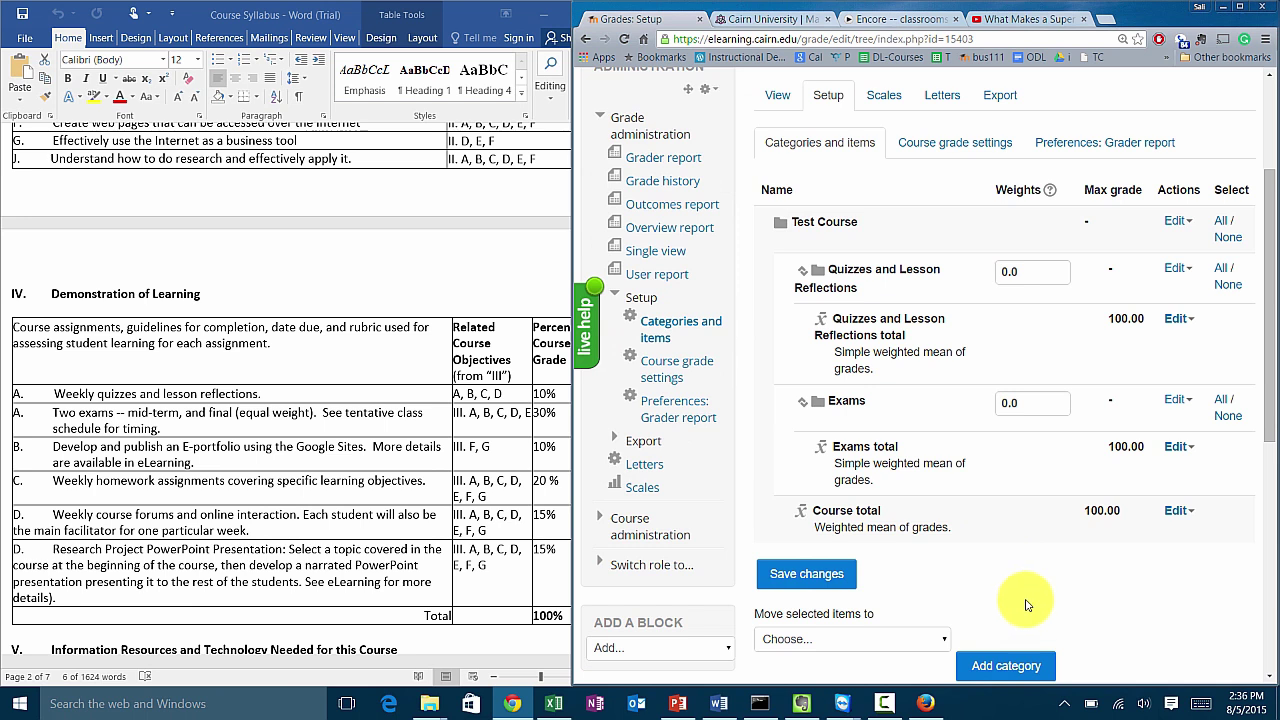
{"action": "scroll", "coordinate": [950, 590], "scroll_direction": "down", "scroll_amount": 2}
{"action": "left_click", "coordinate": [1000, 533]}
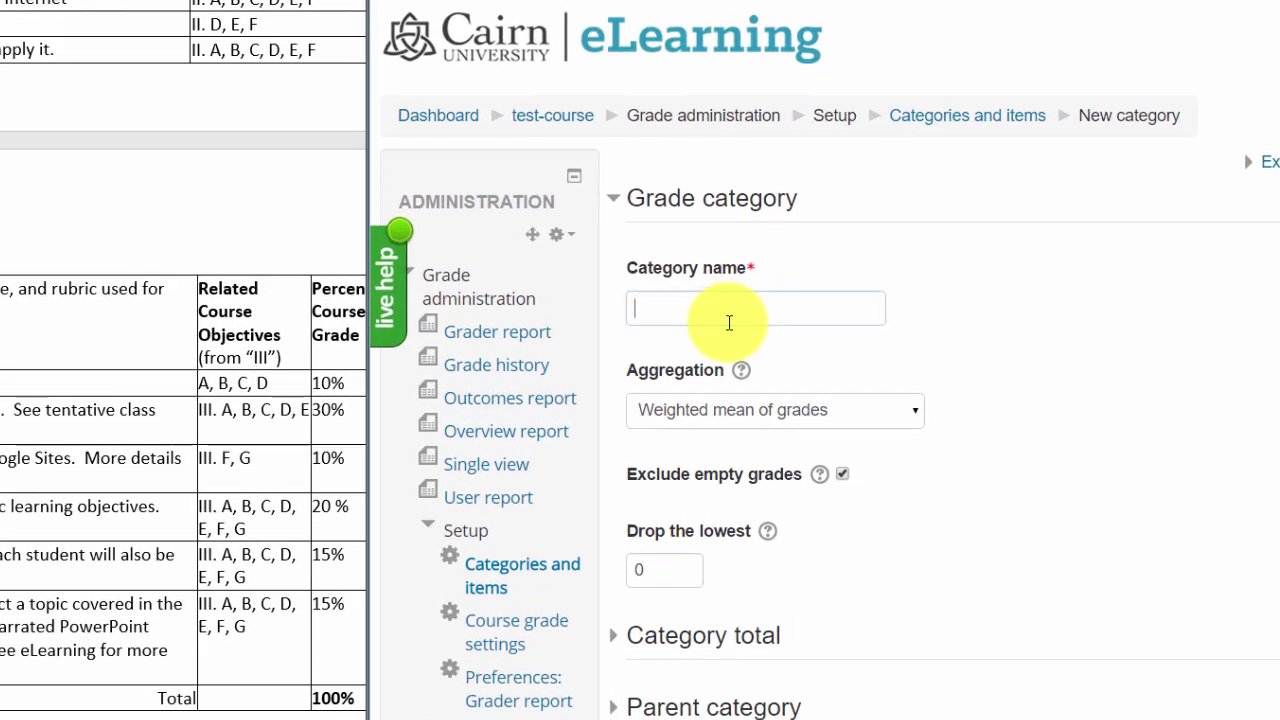
{"action": "left_click", "coordinate": [824, 347]}
{"action": "type", "text": "ePortfolio"}
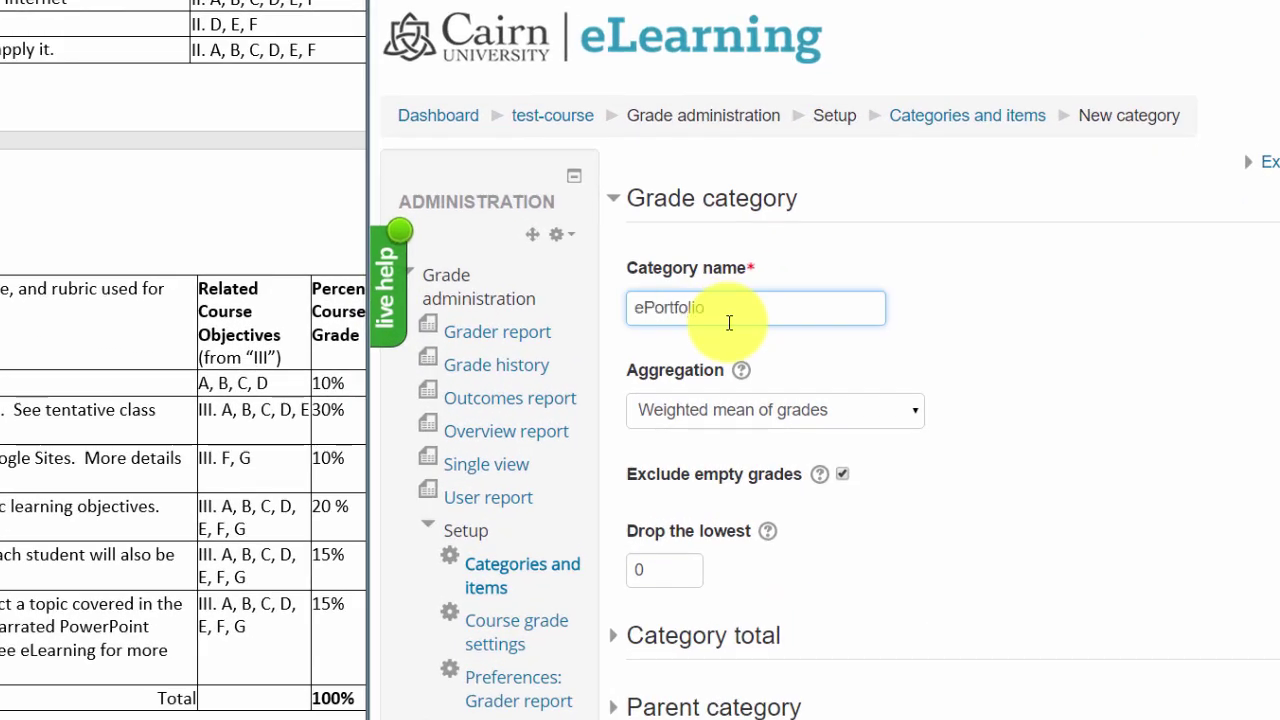
{"action": "left_click", "coordinate": [650, 410]}
{"action": "left_click", "coordinate": [692, 482]}
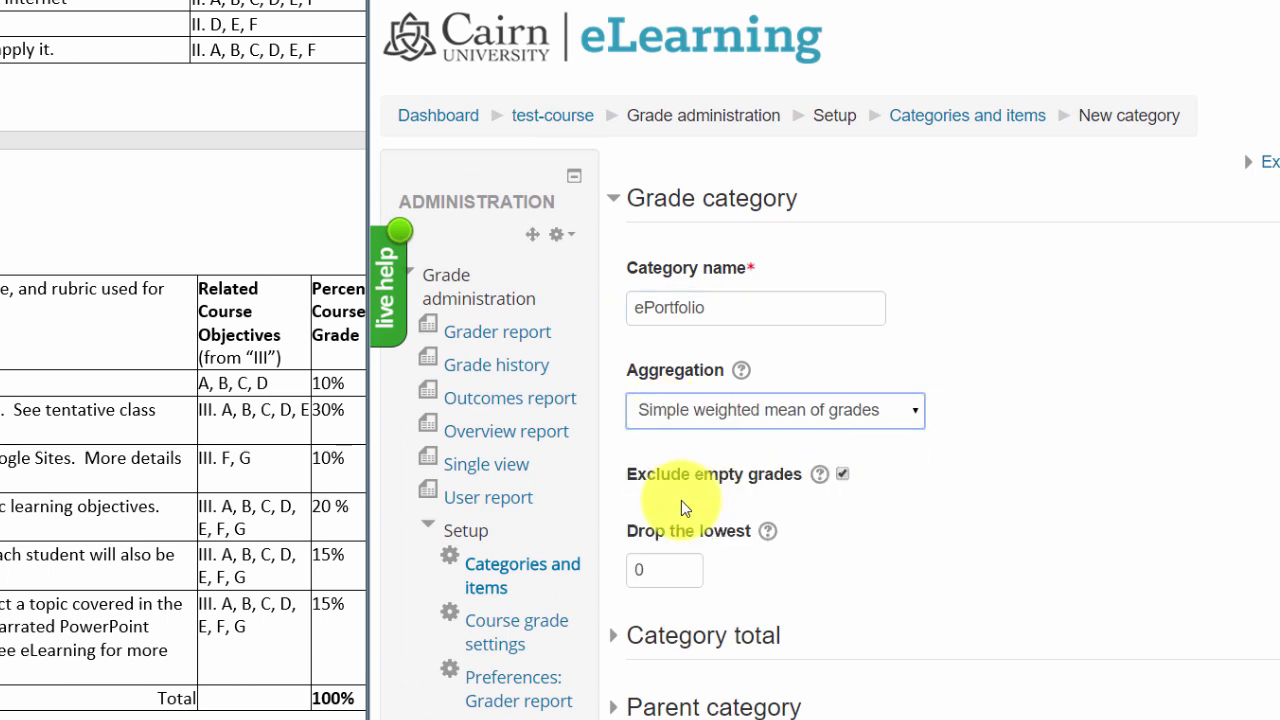
{"action": "scroll", "coordinate": [740, 636], "scroll_direction": "down", "scroll_amount": 2}
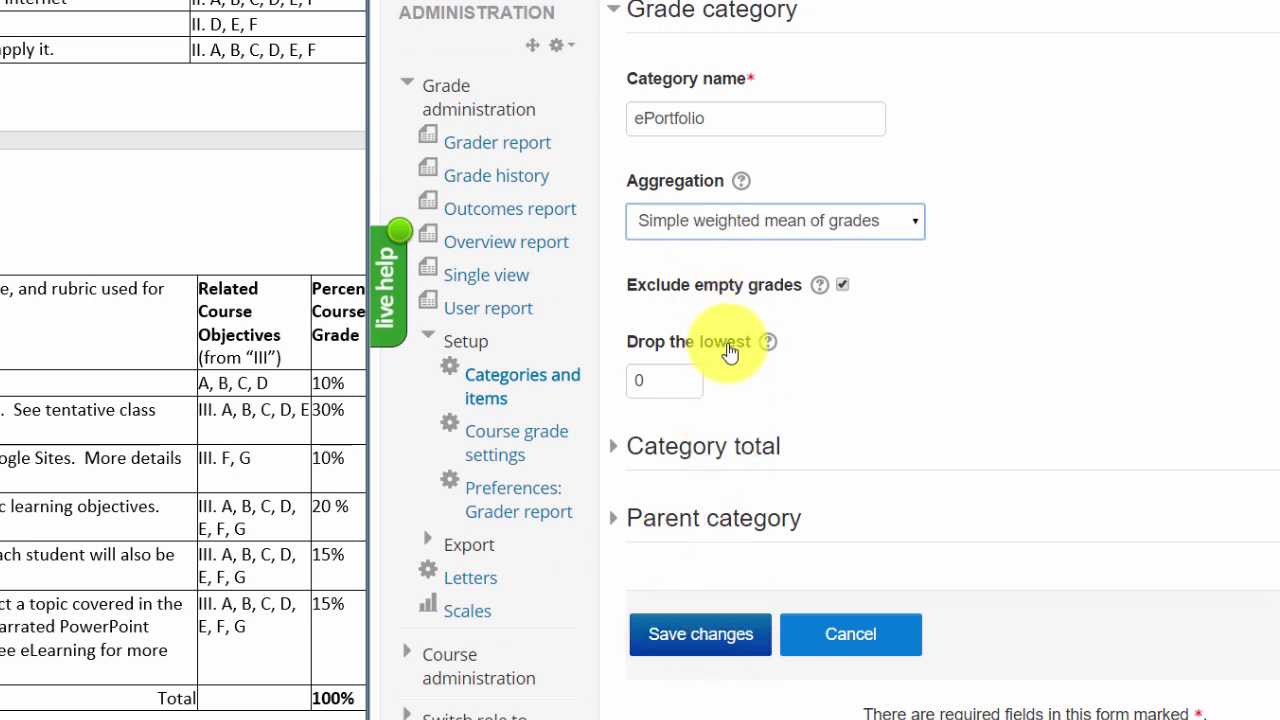
{"action": "left_click", "coordinate": [735, 650]}
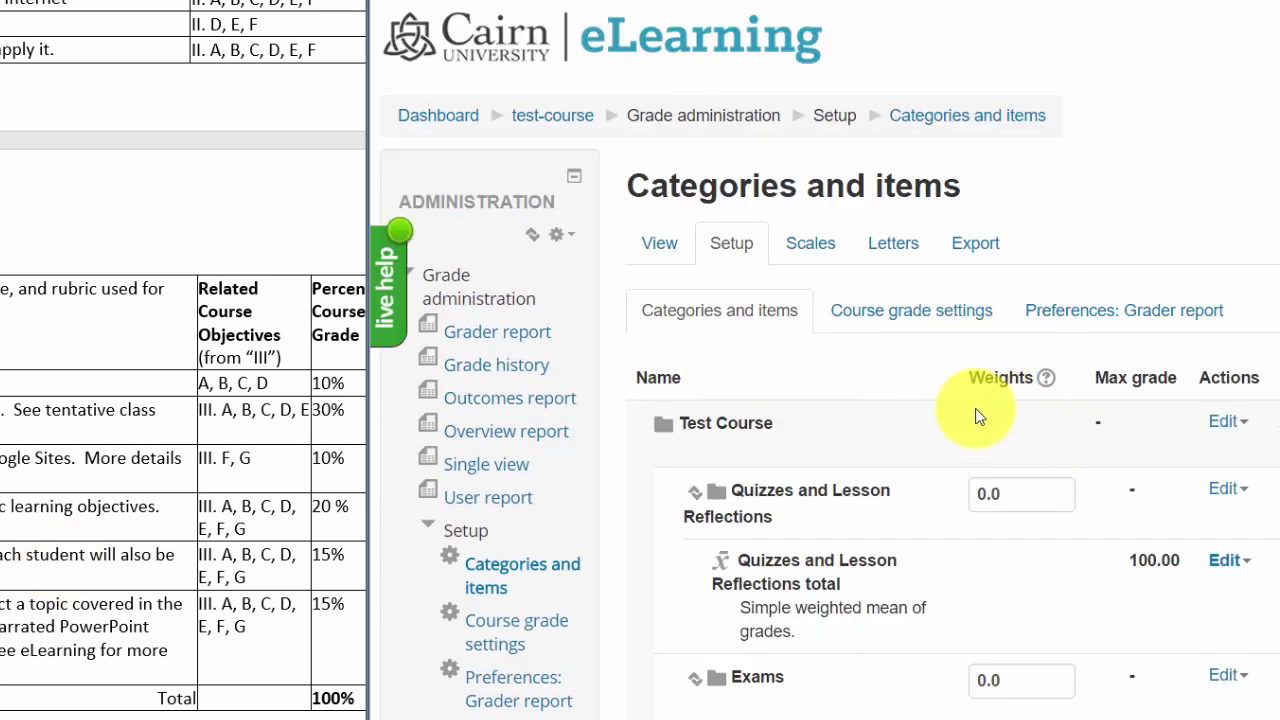
Add and save a grade category named "Homework Assignments" with Simple weighted mean of grades as its aggregation
{"action": "scroll", "coordinate": [933, 465], "scroll_direction": "down", "scroll_amount": 4}
{"action": "scroll", "coordinate": [933, 465], "scroll_direction": "down", "scroll_amount": 2}
{"action": "left_click", "coordinate": [983, 645]}
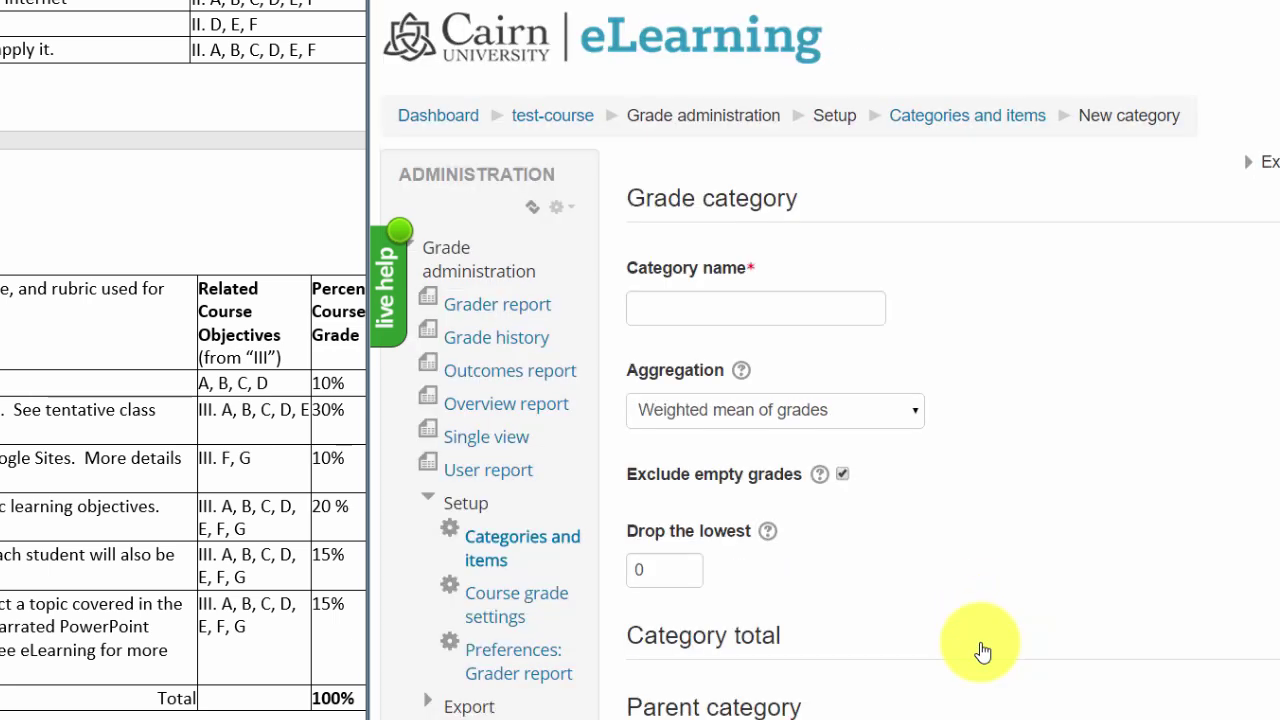
{"action": "left_click", "coordinate": [682, 315]}
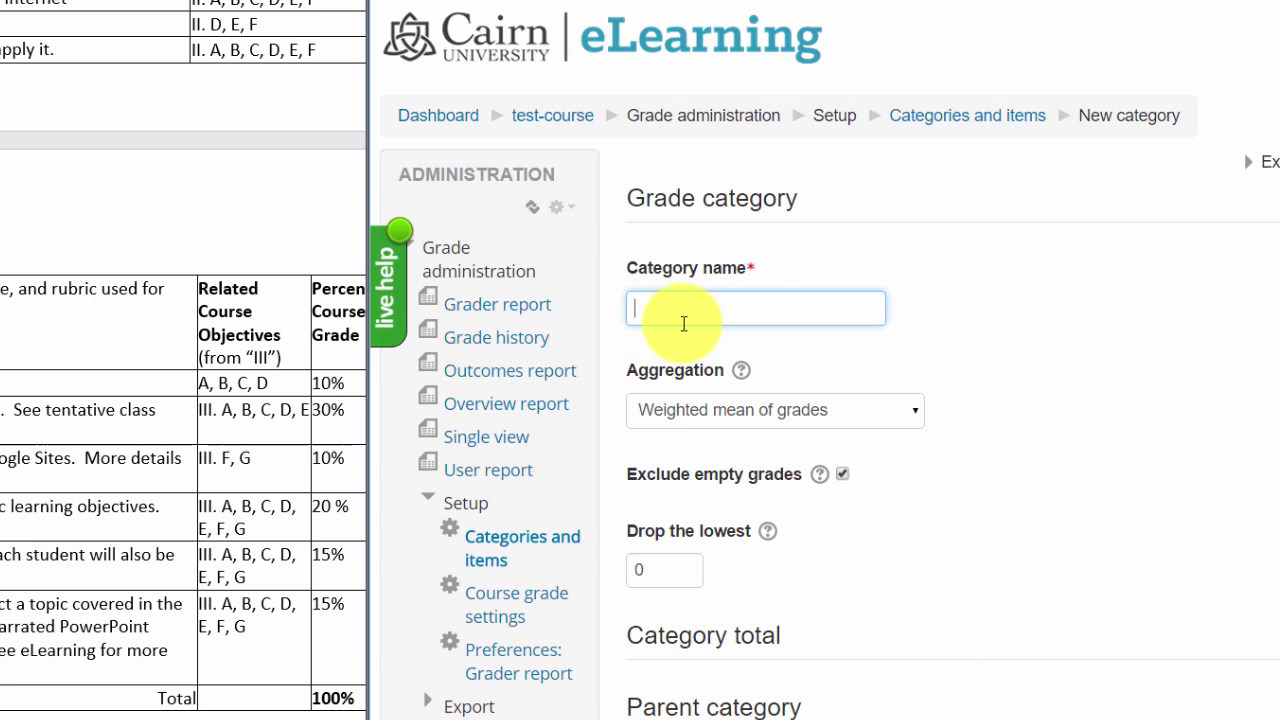
{"action": "type", "text": "Homewor"}
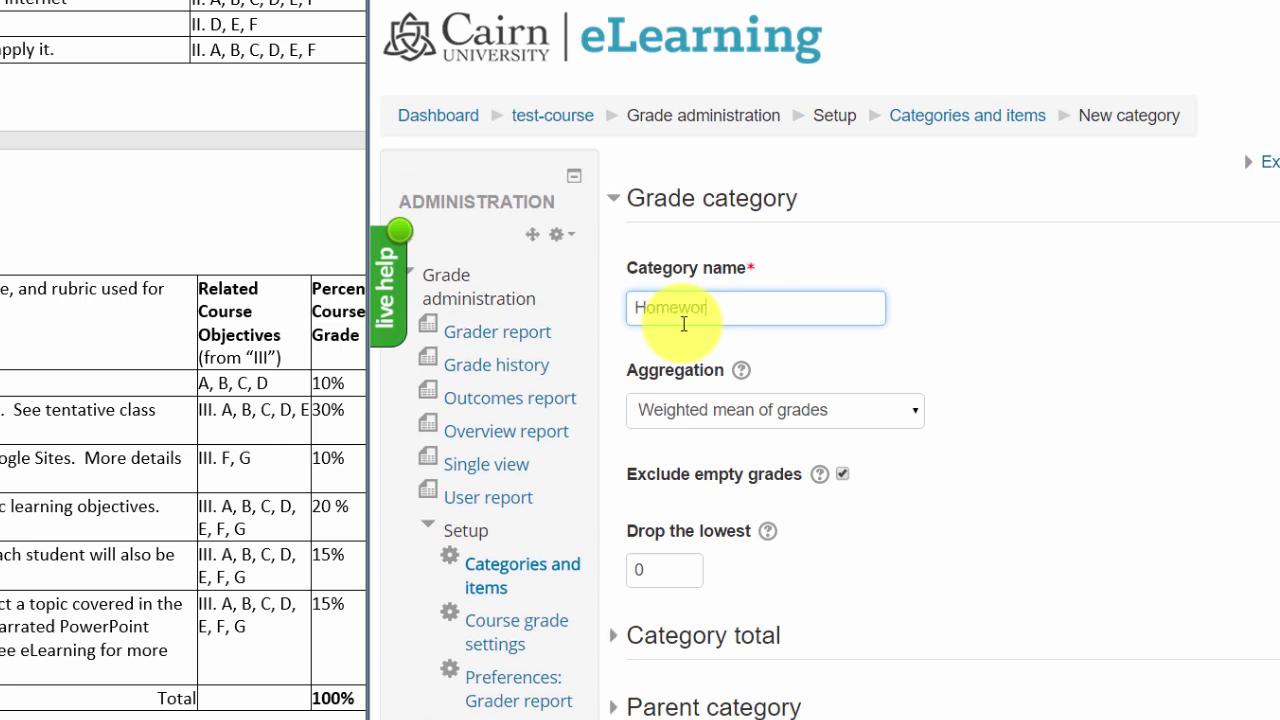
{"action": "type", "text": "k Assignments"}
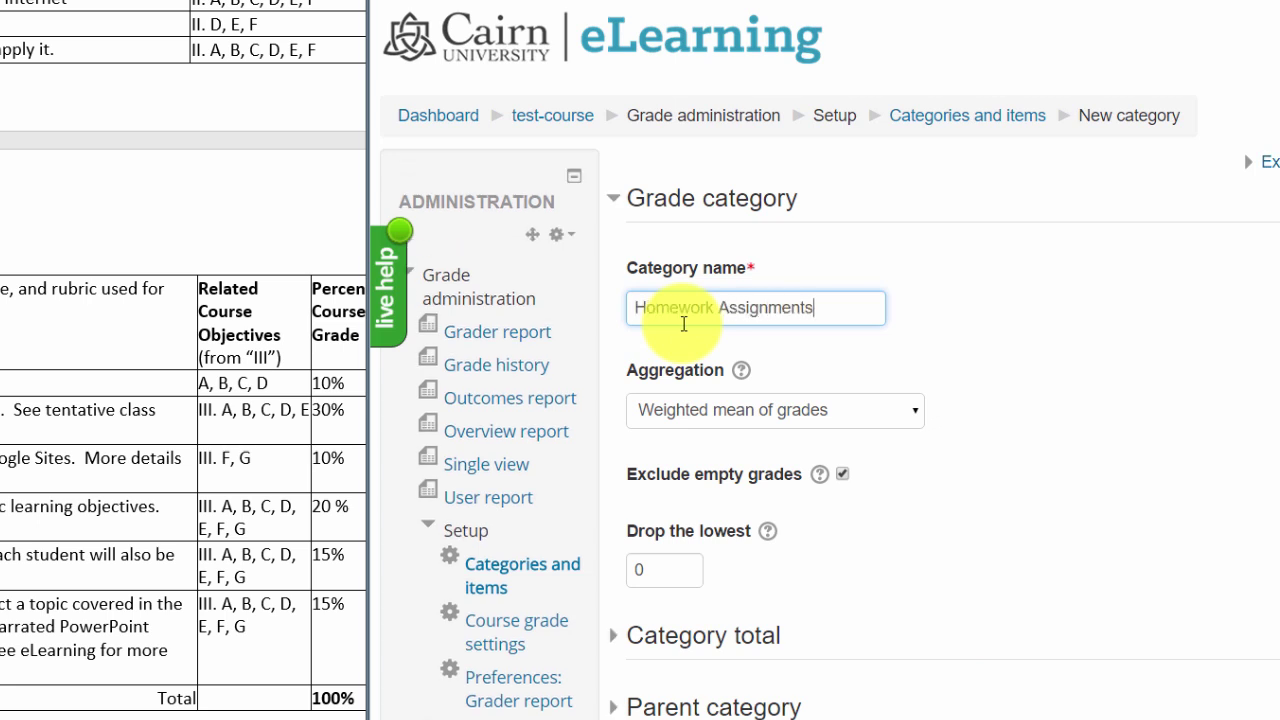
{"action": "left_click", "coordinate": [651, 430]}
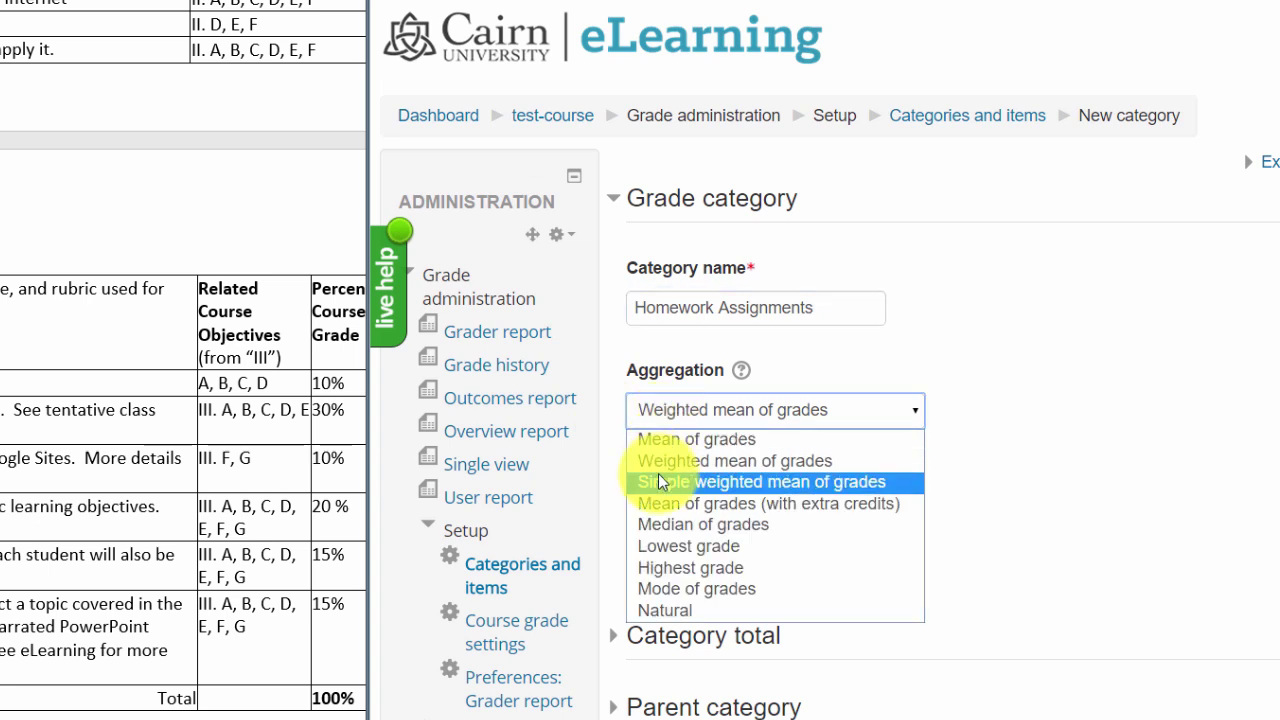
{"action": "left_click", "coordinate": [658, 474]}
{"action": "scroll", "coordinate": [967, 500], "scroll_direction": "down", "scroll_amount": 2}
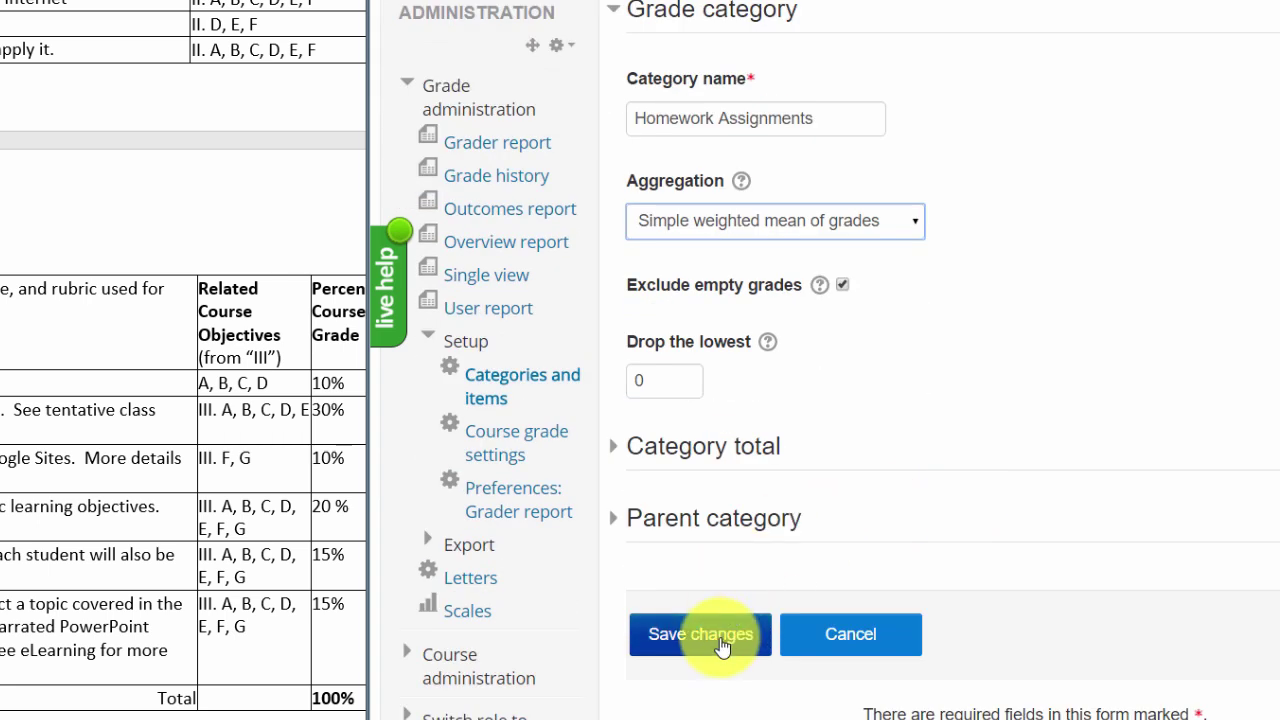
{"action": "left_click", "coordinate": [663, 623]}
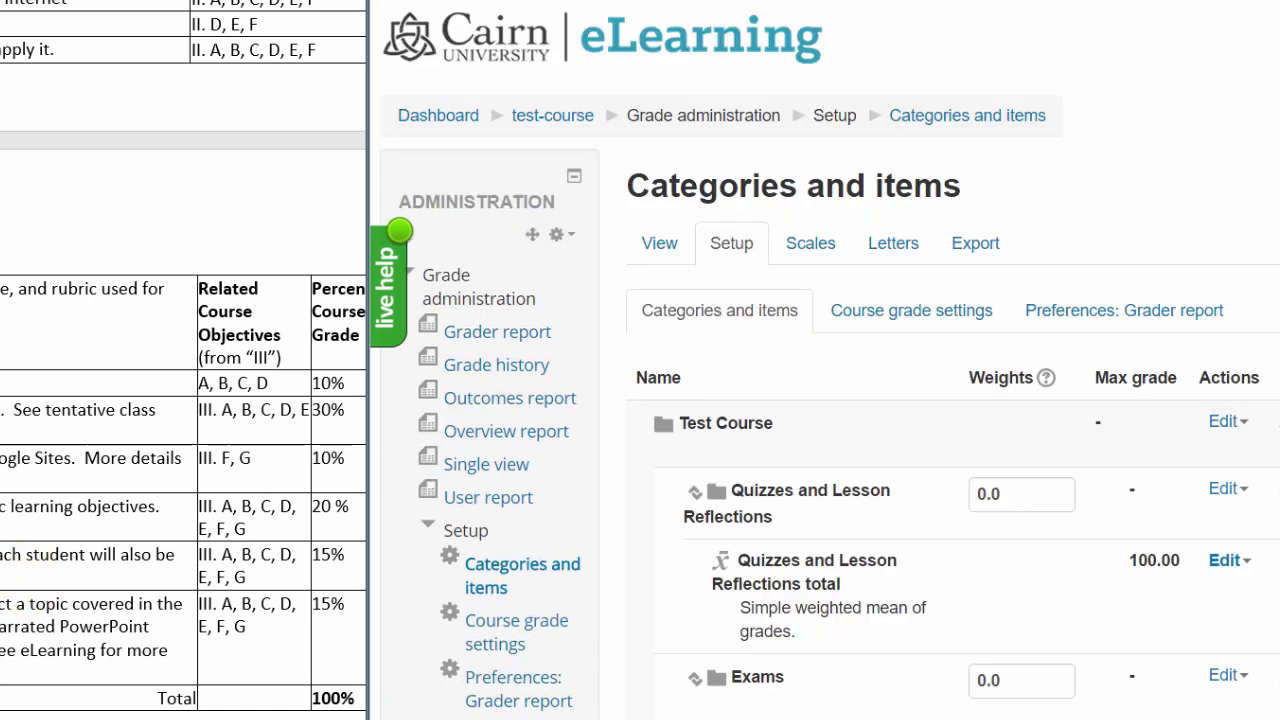
Add and save a grade category named "Course Forums" with Simple weighted mean of grades as its aggregation
{"action": "scroll", "coordinate": [850, 386], "scroll_direction": "down", "scroll_amount": 6}
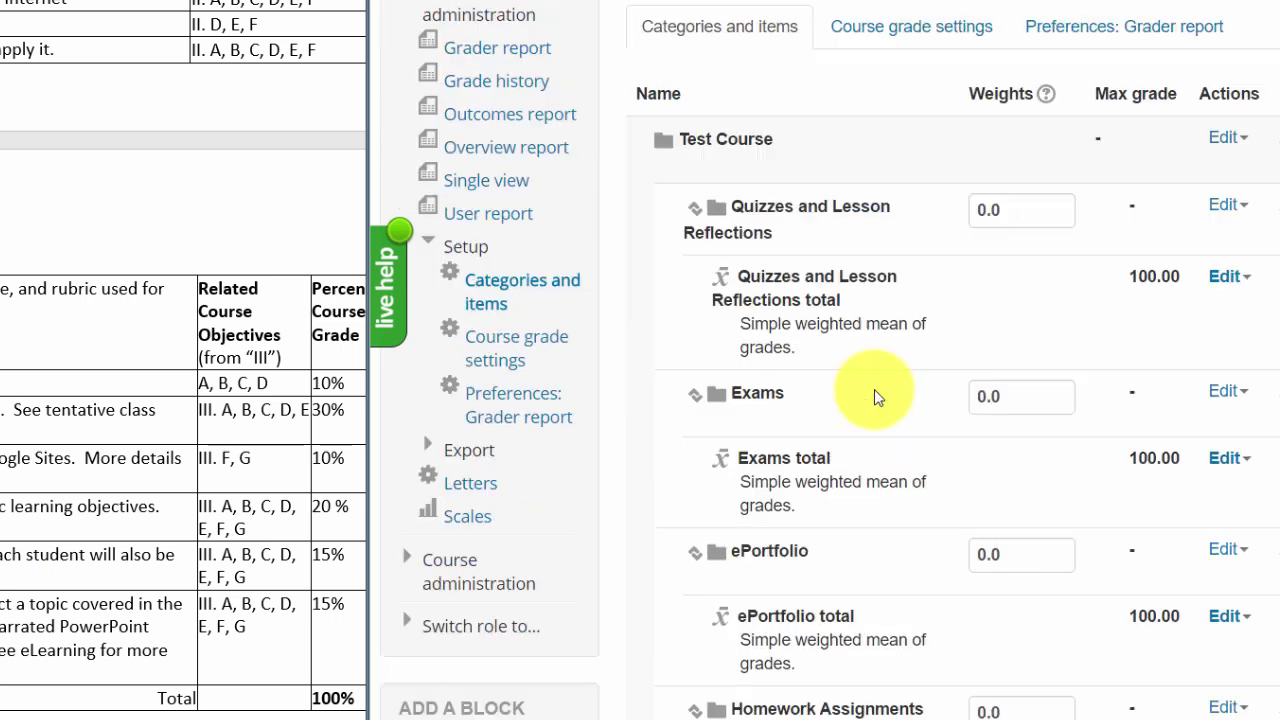
{"action": "scroll", "coordinate": [831, 580], "scroll_direction": "down", "scroll_amount": 3}
{"action": "left_click", "coordinate": [986, 549]}
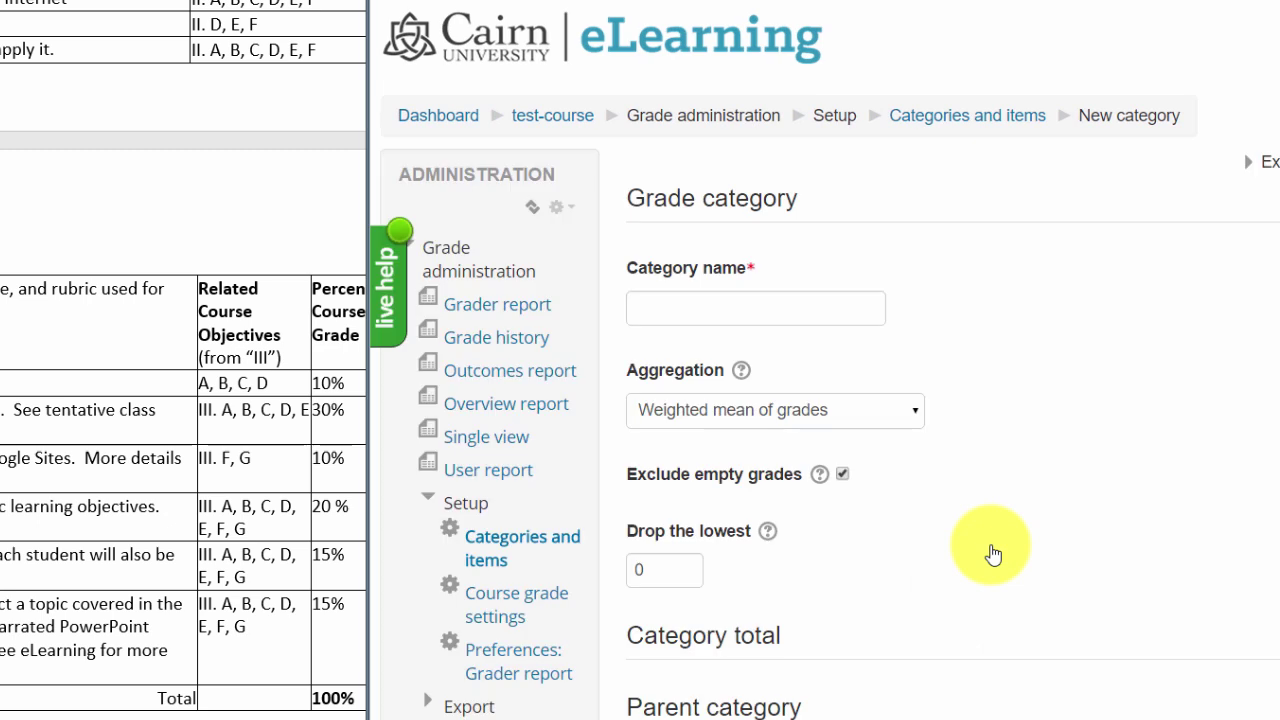
{"action": "left_click", "coordinate": [703, 309]}
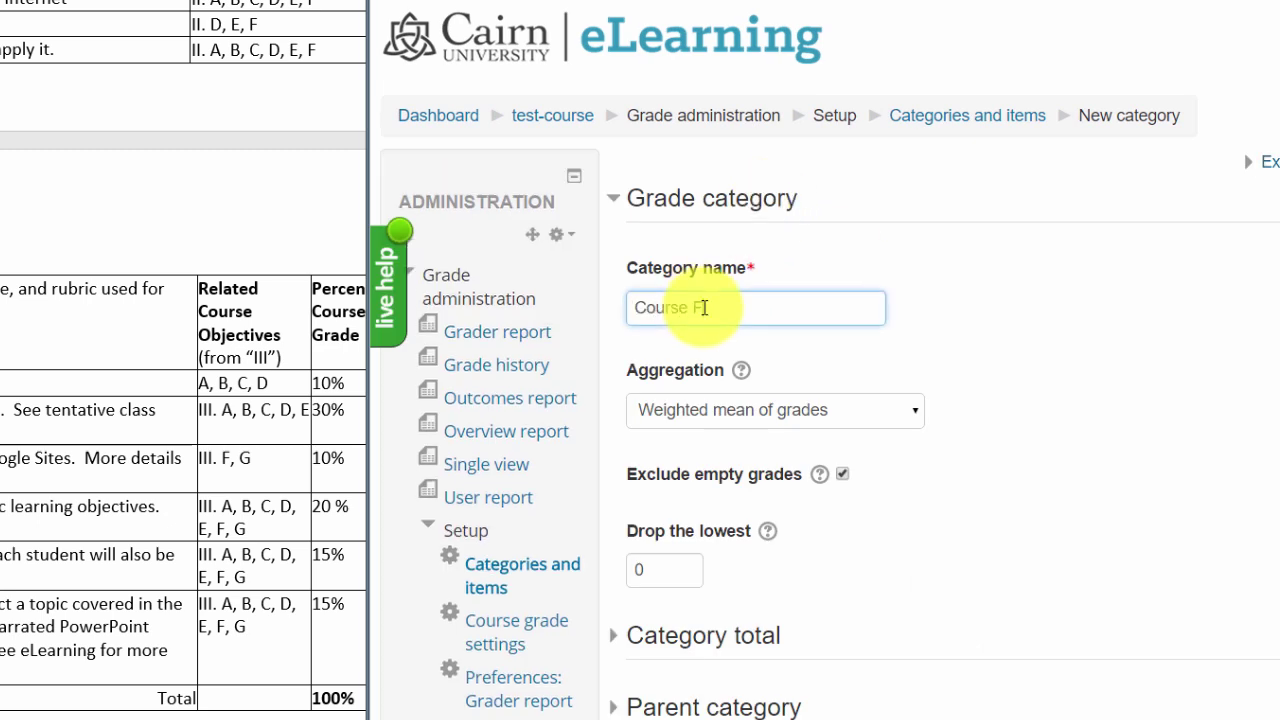
{"action": "left_click", "coordinate": [700, 412]}
{"action": "left_click", "coordinate": [745, 458]}
{"action": "key", "text": "Down"}
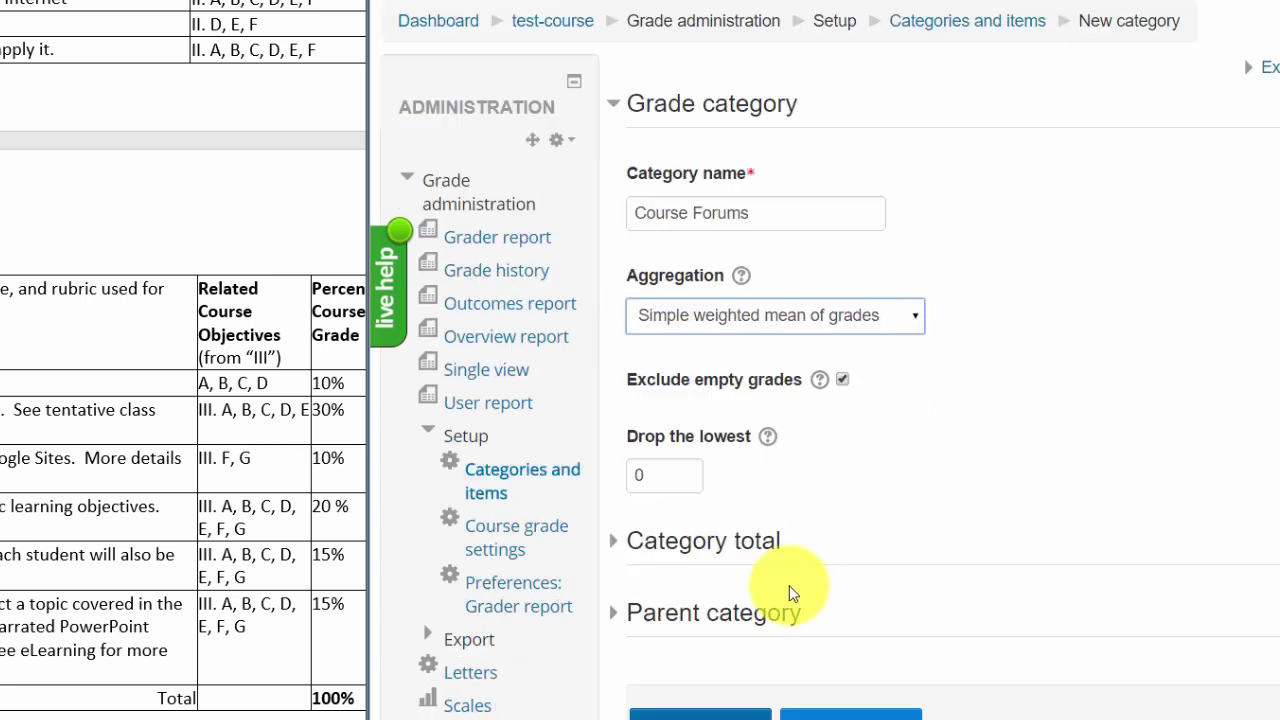
{"action": "scroll", "coordinate": [789, 588], "scroll_direction": "down", "scroll_amount": 2}
{"action": "left_click", "coordinate": [680, 640]}
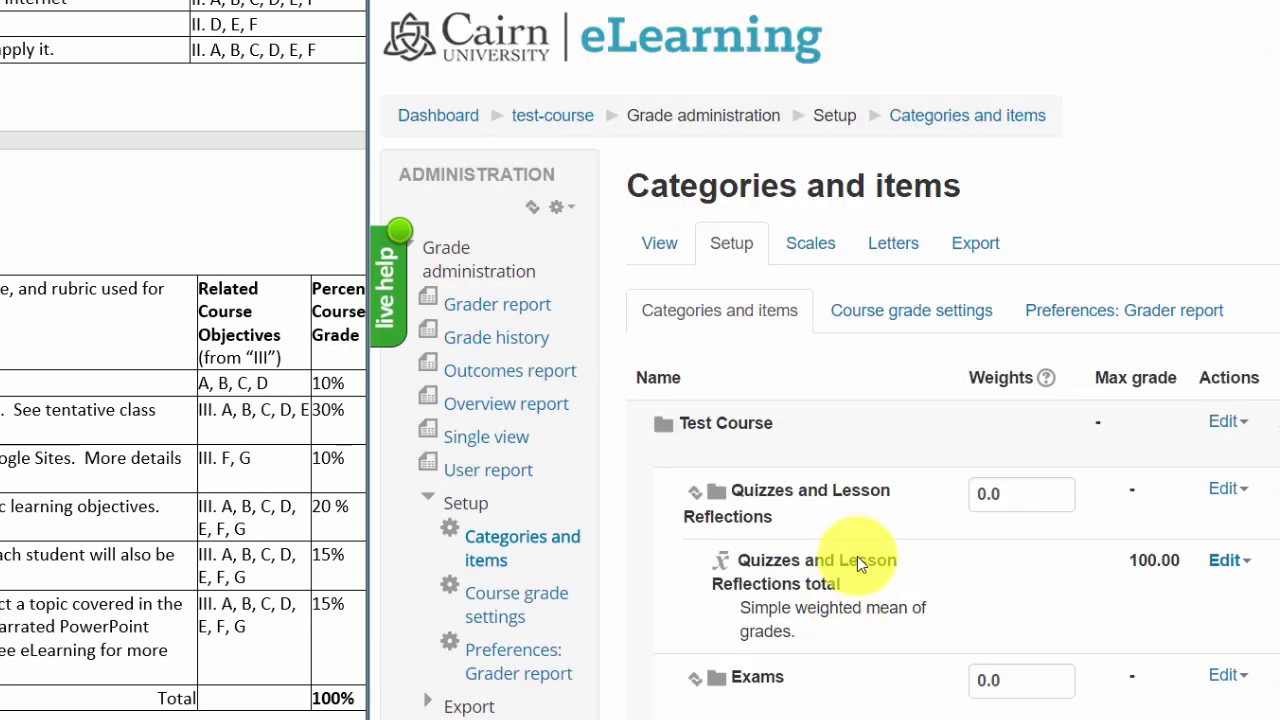
Add and save a grade category named "Research Project Presentation" with Simple weighted mean of grades as its aggregation
{"action": "scroll", "coordinate": [1040, 580], "scroll_direction": "down", "scroll_amount": 5}
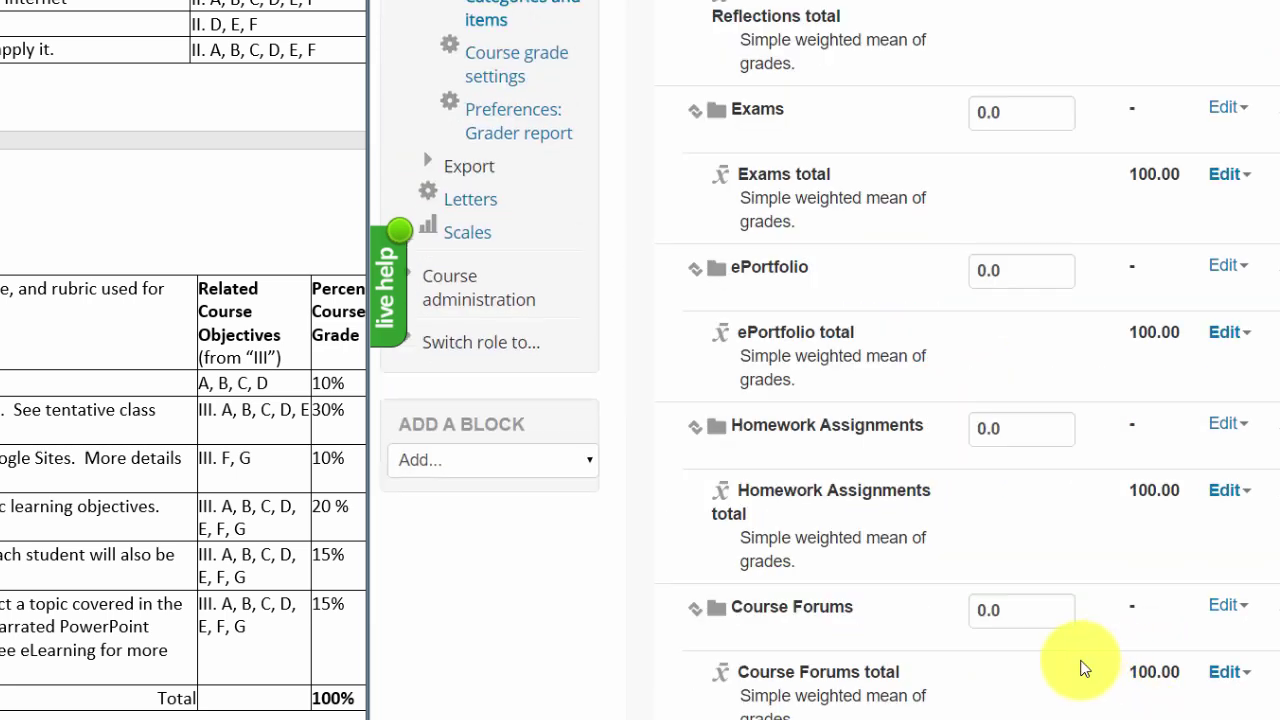
{"action": "scroll", "coordinate": [1050, 680], "scroll_direction": "down", "scroll_amount": 3}
{"action": "left_click", "coordinate": [1038, 702]}
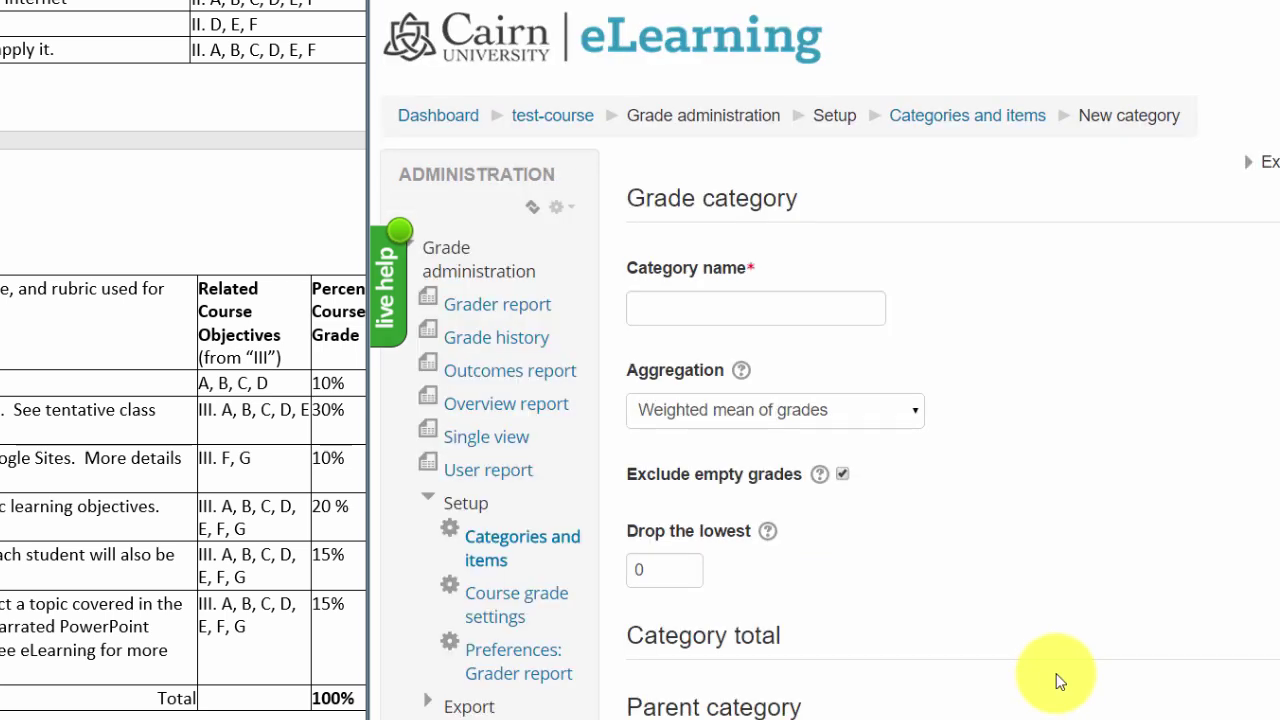
{"action": "left_click", "coordinate": [658, 306]}
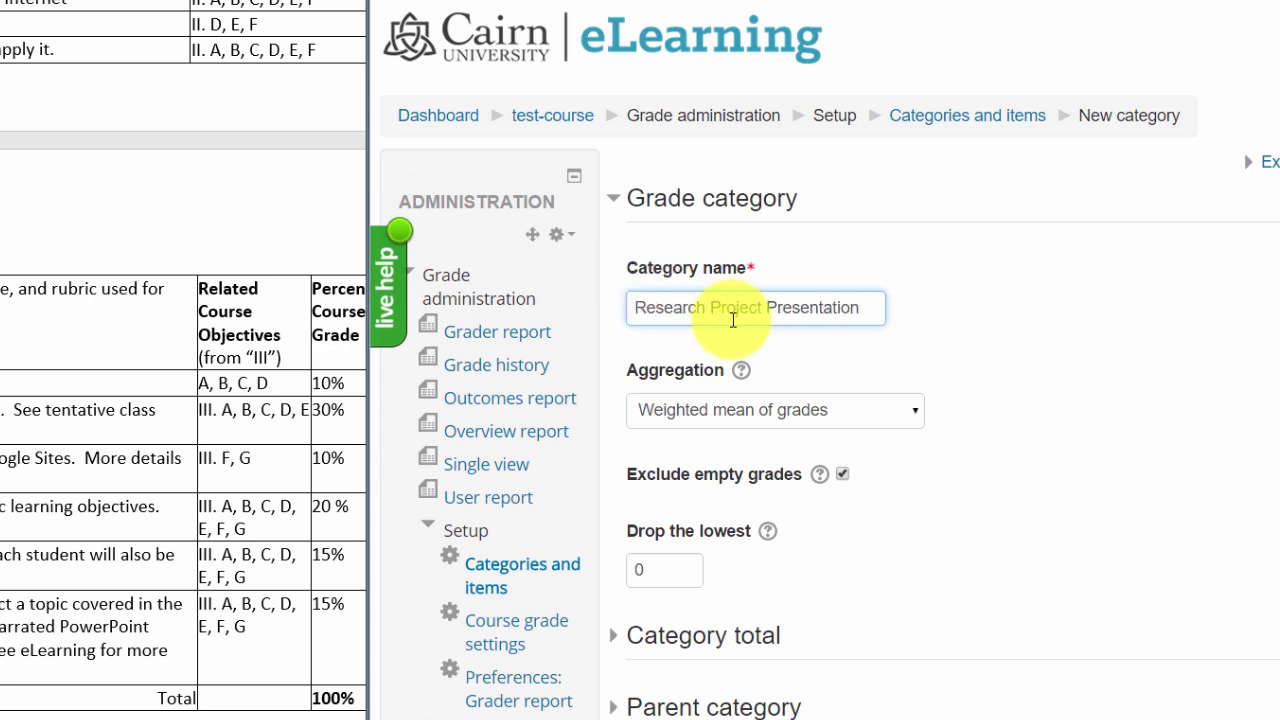
{"action": "left_click", "coordinate": [715, 415]}
{"action": "left_click", "coordinate": [714, 456]}
{"action": "key", "text": "Down"}
{"action": "scroll", "coordinate": [766, 529], "scroll_direction": "down", "scroll_amount": 3}
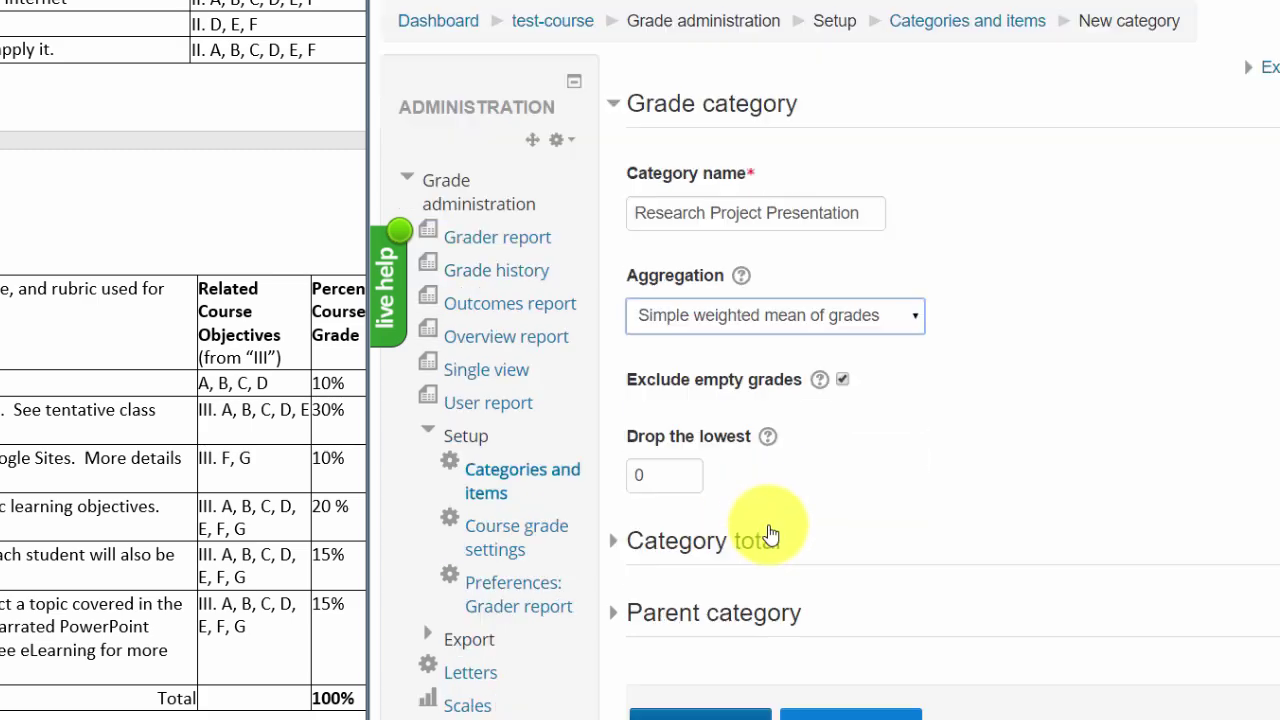
{"action": "left_click", "coordinate": [700, 541]}
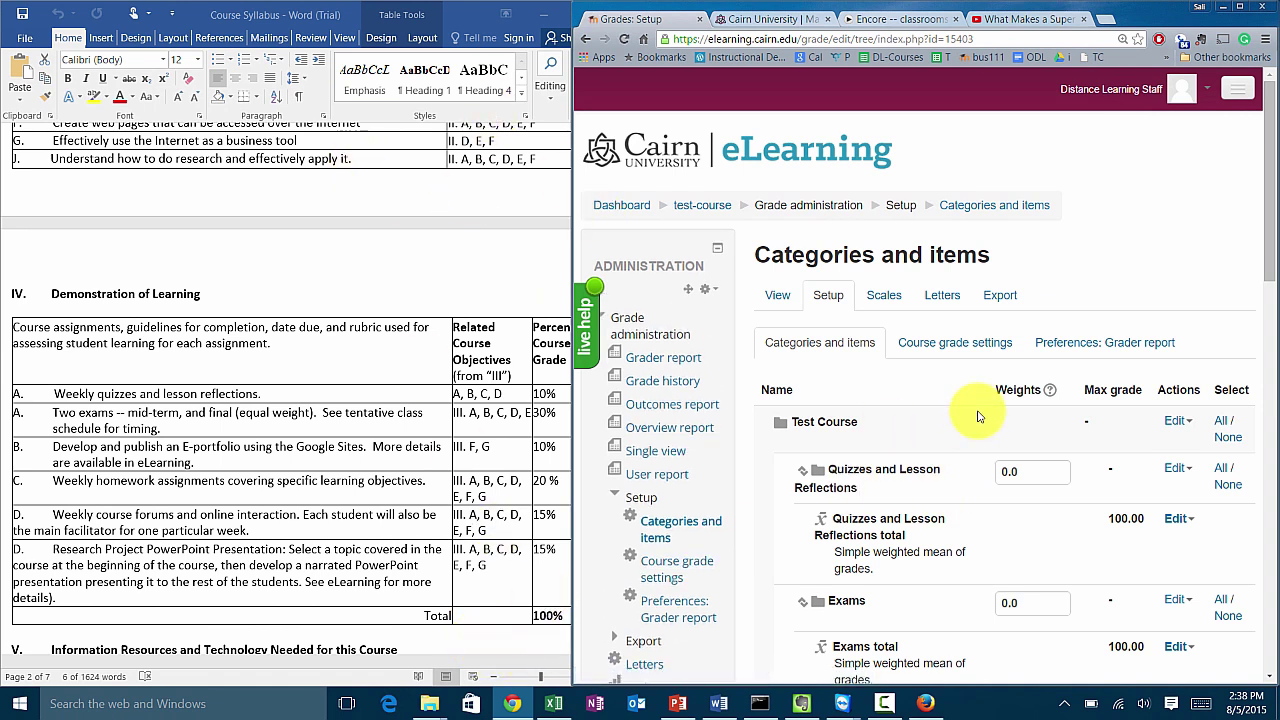
Widen the browser window over the syllabus and review the list of grade categories and their weight fields
{"action": "scroll", "coordinate": [975, 415], "scroll_direction": "down", "scroll_amount": 1}
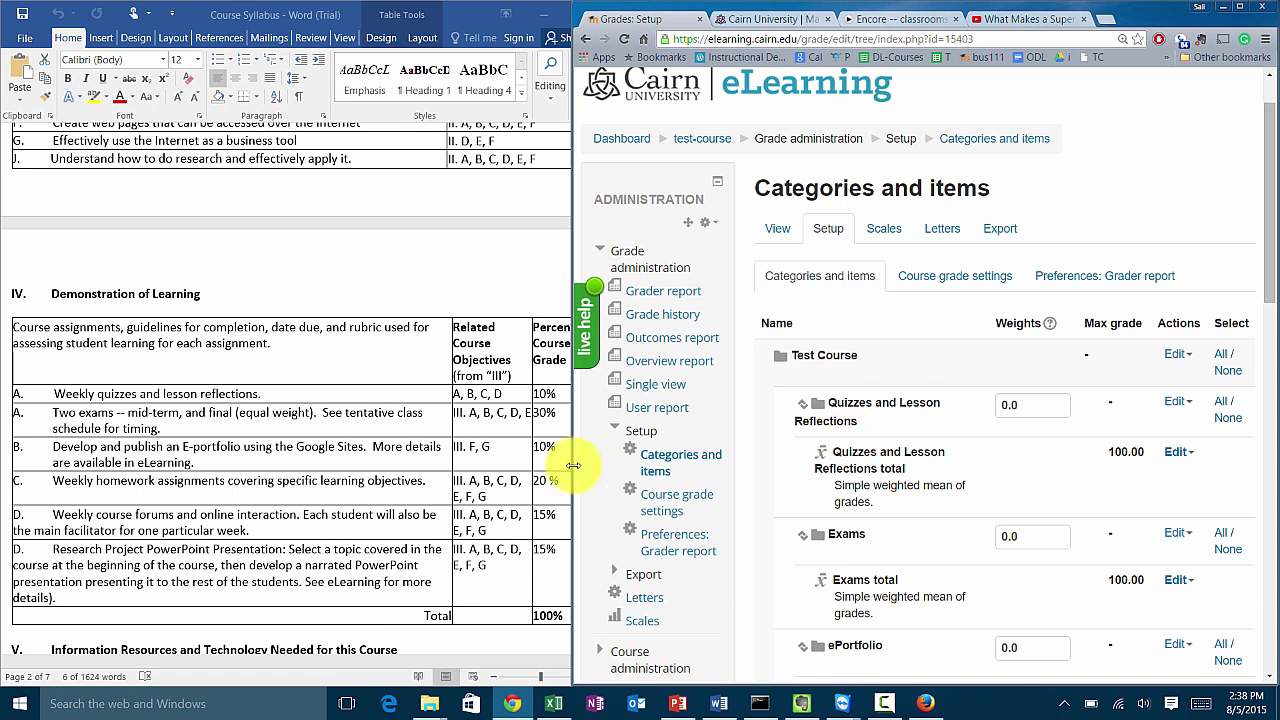
{"action": "left_click_drag", "start_coordinate": [573, 465], "coordinate": [433, 449]}
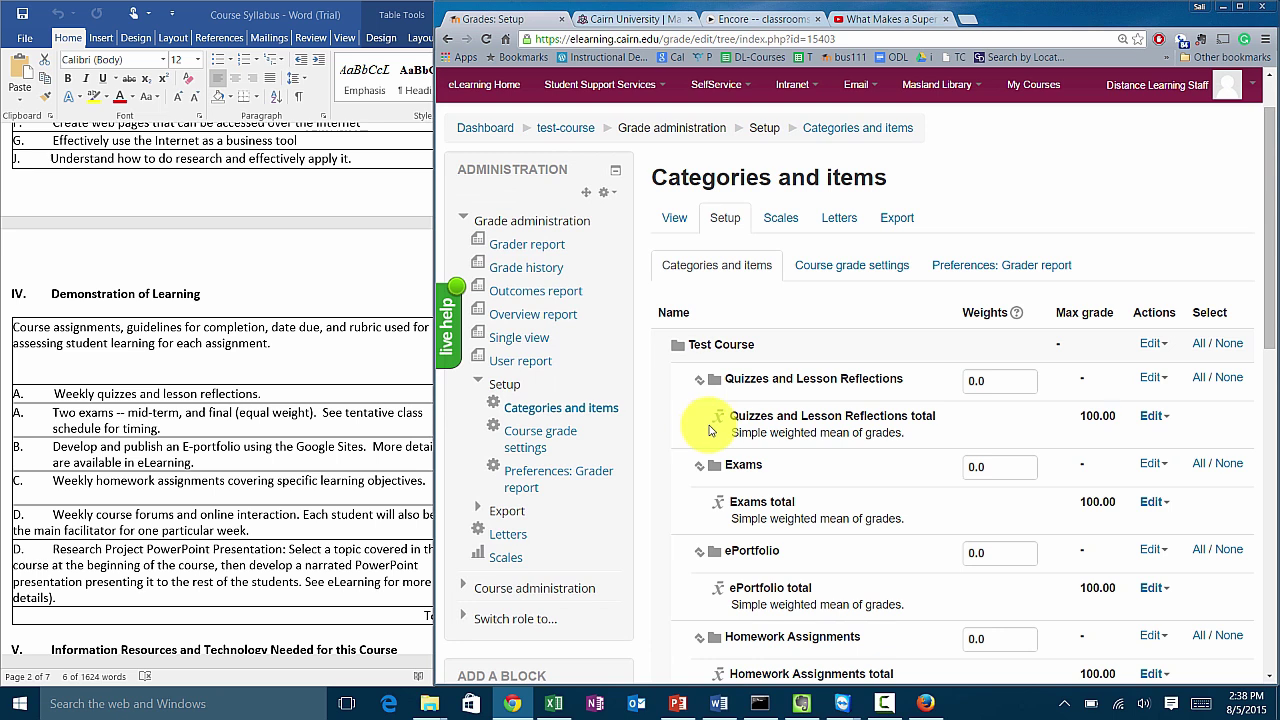
{"action": "scroll", "coordinate": [1006, 388], "scroll_direction": "down", "scroll_amount": 3}
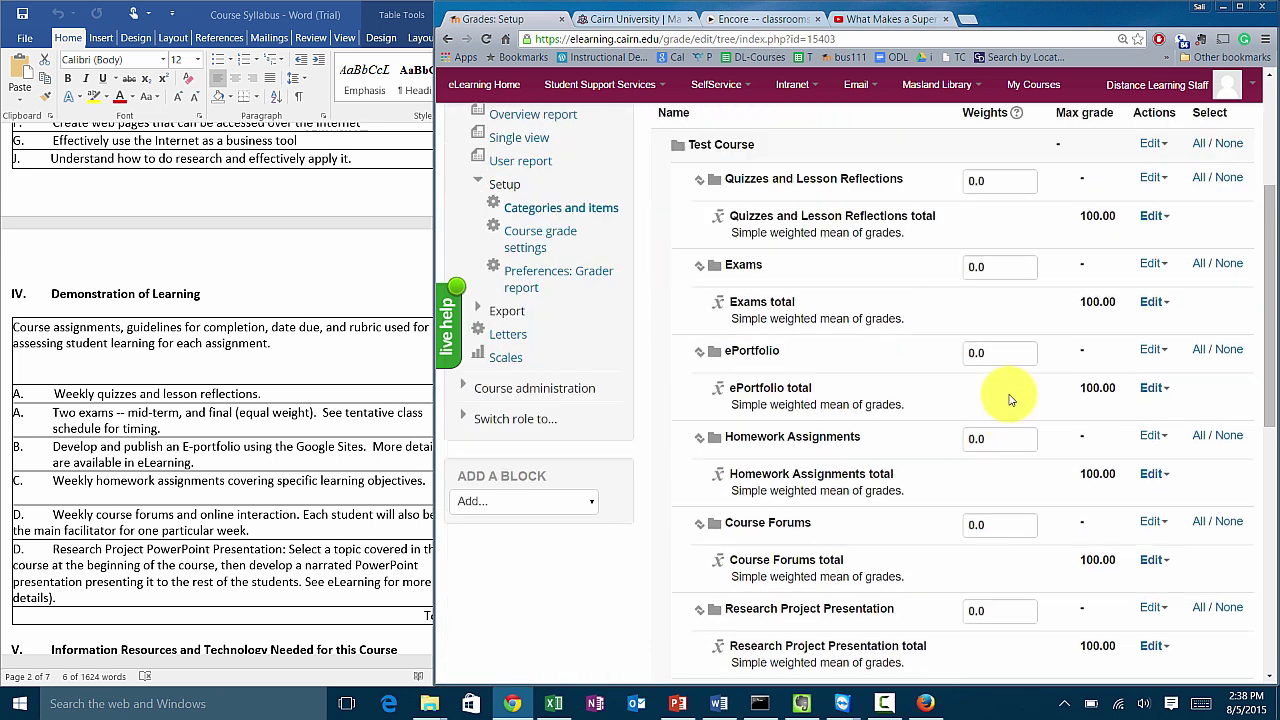
{"action": "scroll", "coordinate": [1010, 398], "scroll_direction": "down", "scroll_amount": 3}
{"action": "scroll", "coordinate": [990, 380], "scroll_direction": "up", "scroll_amount": 6}
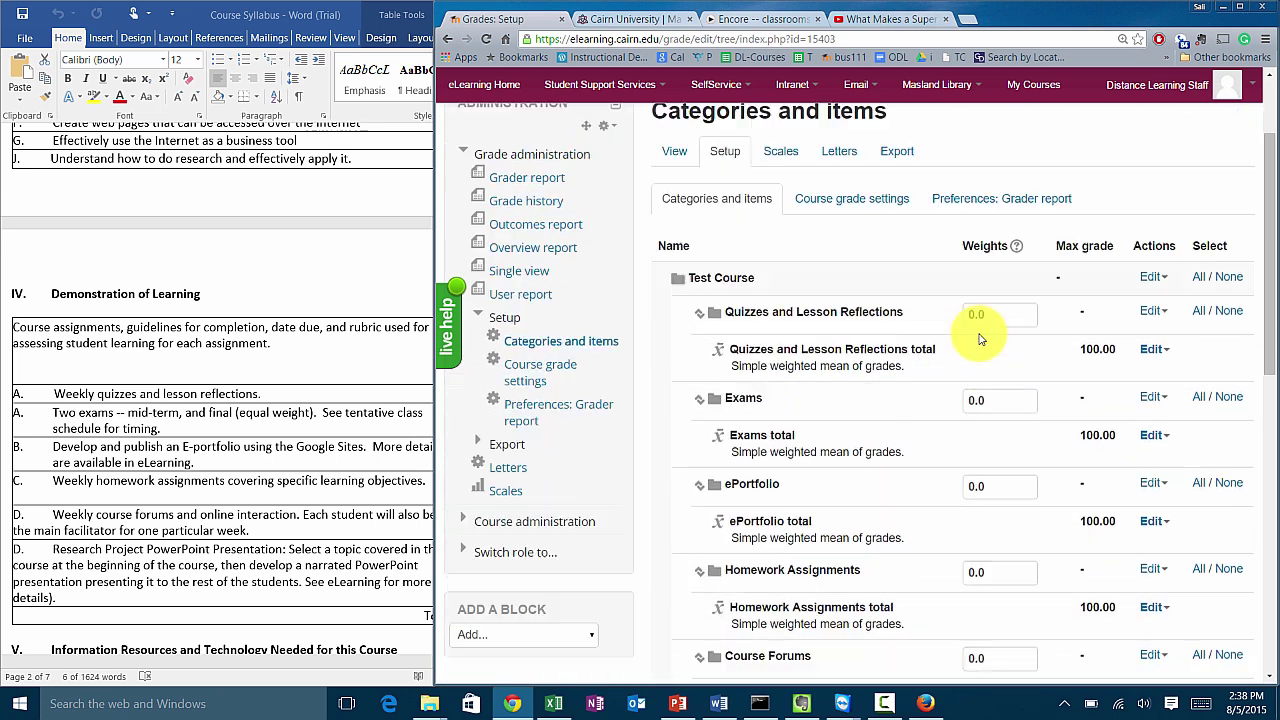
{"action": "scroll", "coordinate": [1000, 347], "scroll_direction": "down", "scroll_amount": 1}
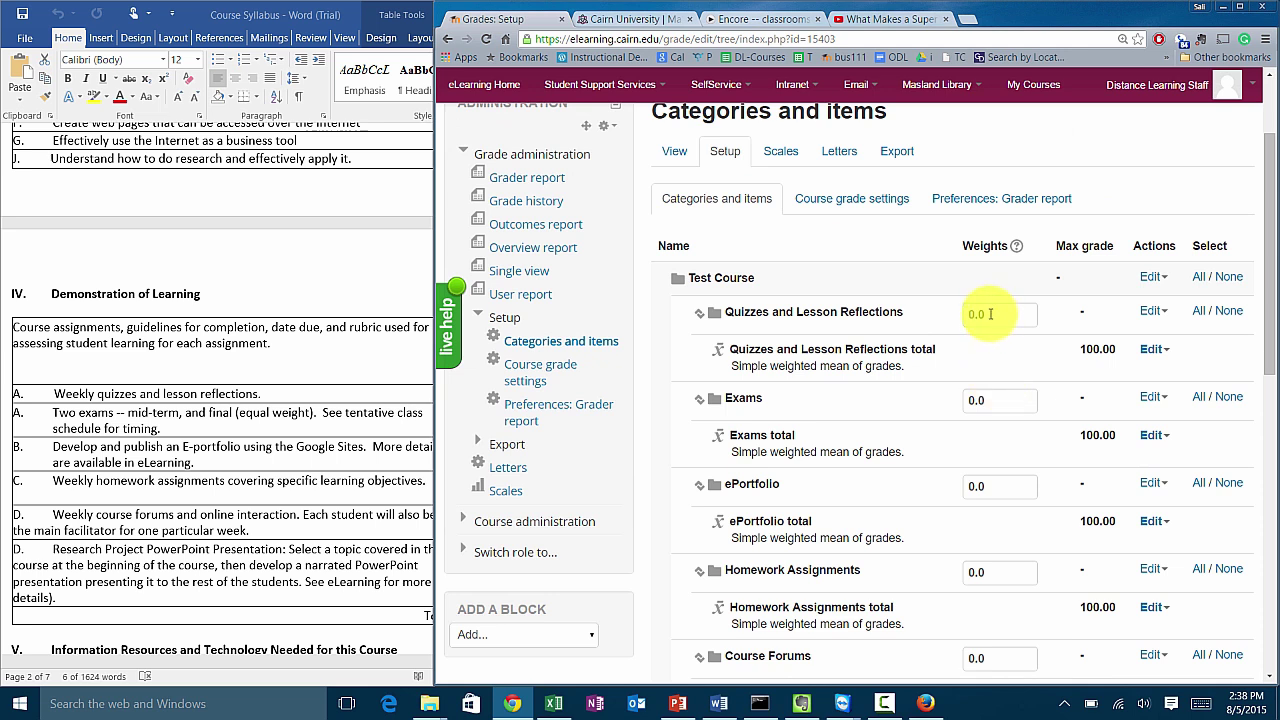
Check the syllabus's grading table and set the weight of the Quizzes and Lesson Reflections category to 10
{"action": "left_click", "coordinate": [309, 289]}
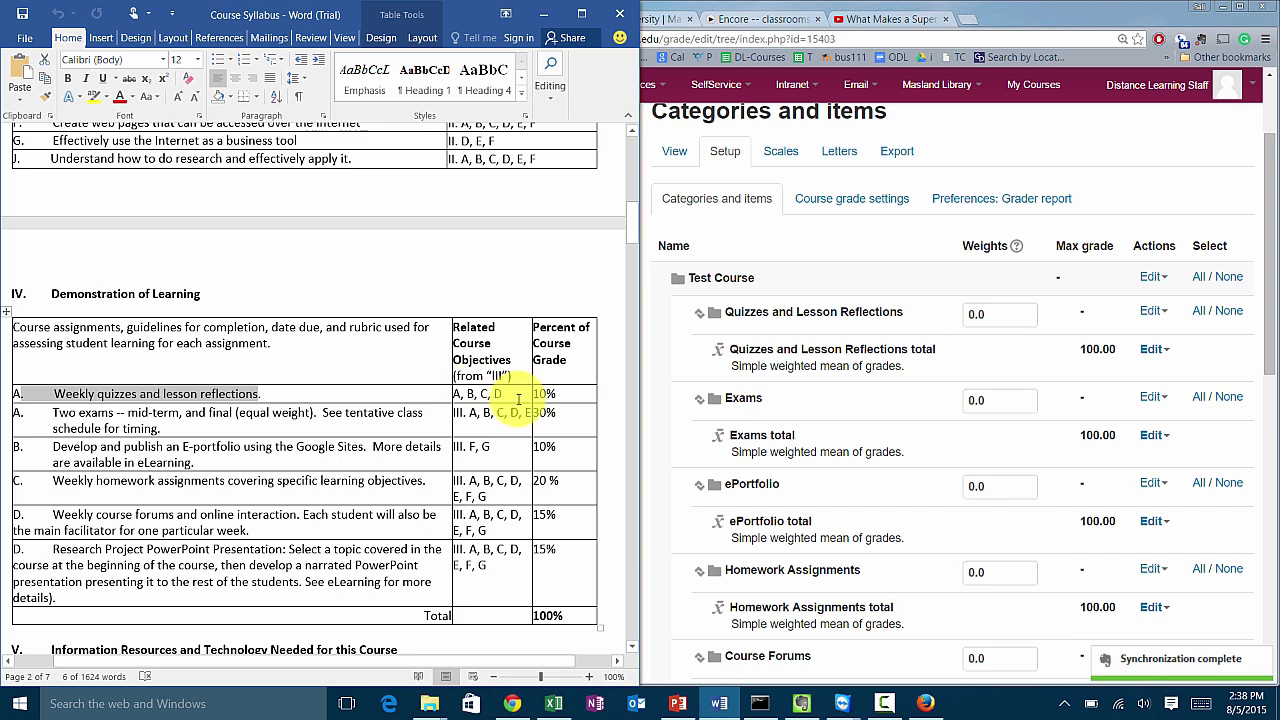
{"action": "left_click", "coordinate": [557, 395]}
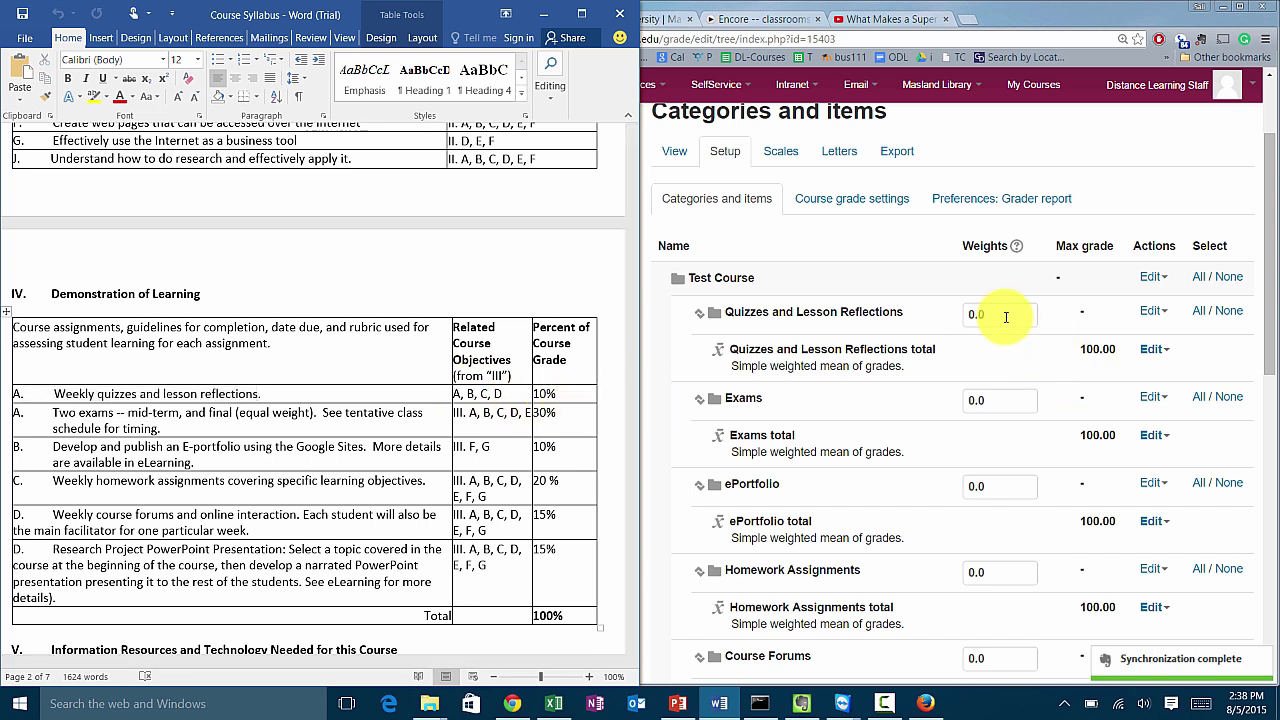
{"action": "left_click", "coordinate": [928, 320]}
{"action": "type", "text": "1"}
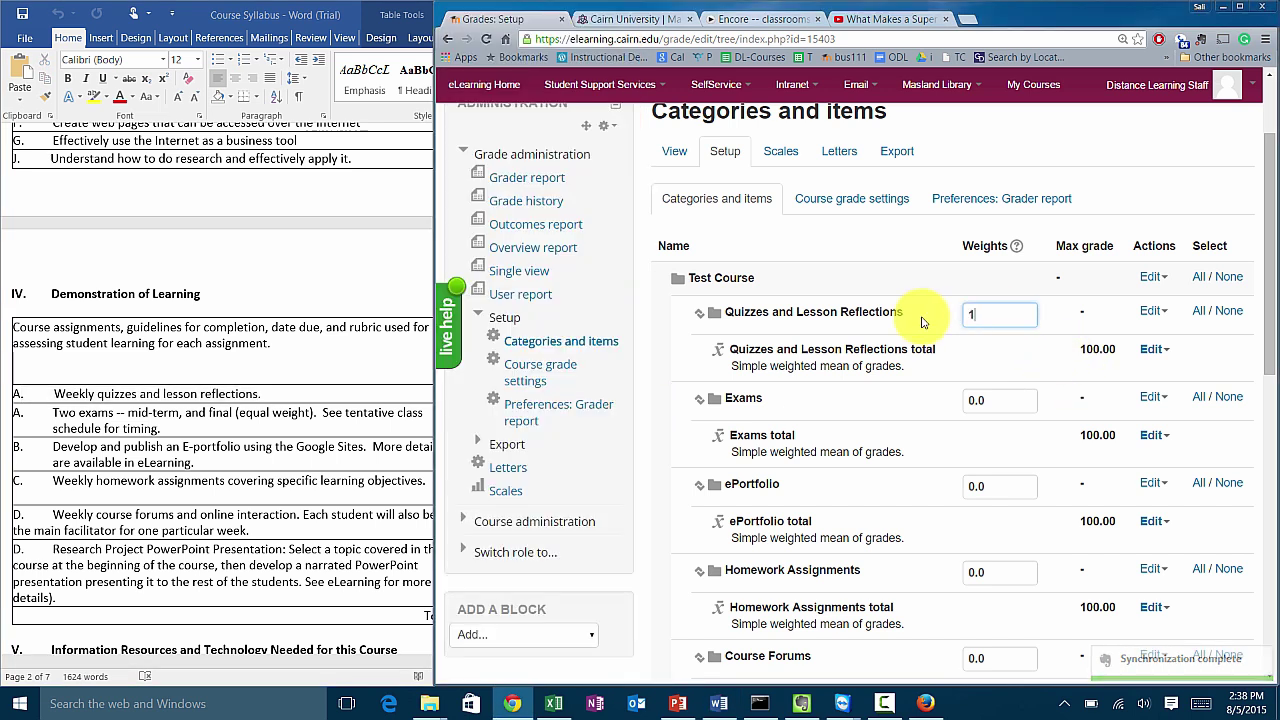
{"action": "type", "text": "0"}
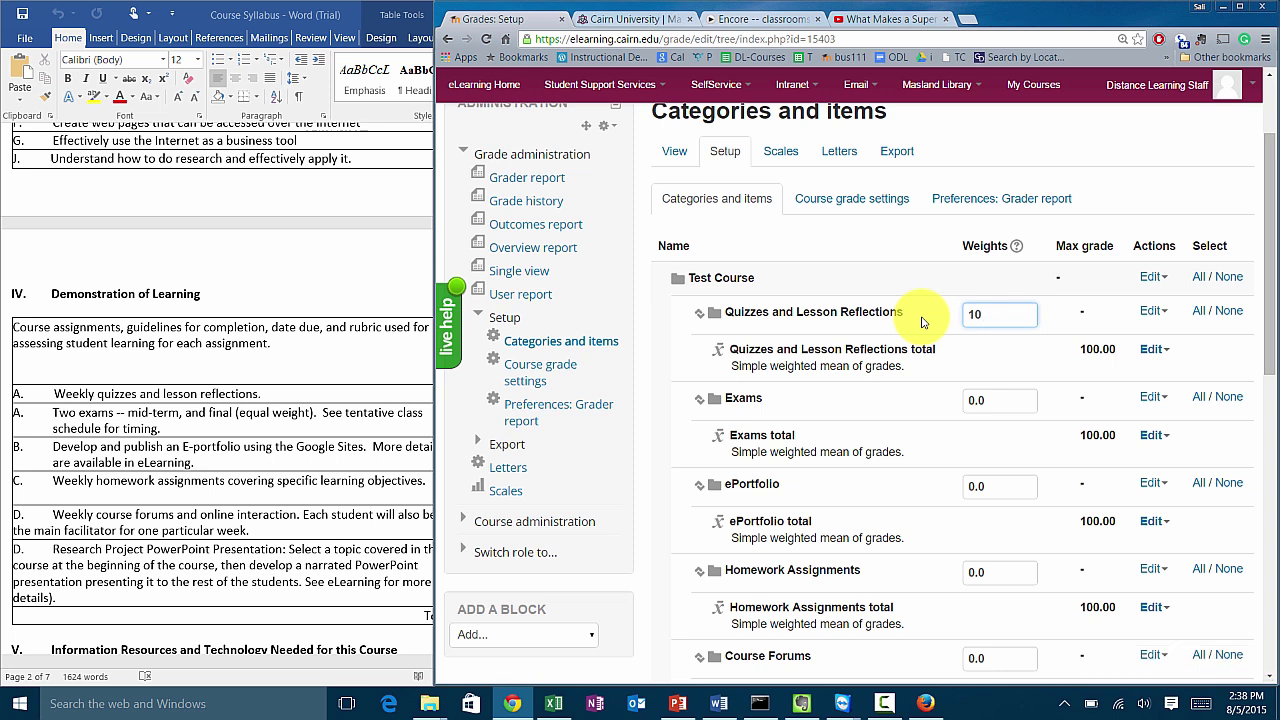
Following the syllabus's grading table, set the Exams category weight to 30 and the ePortfolio category weight to 10
{"action": "left_click", "coordinate": [357, 271]}
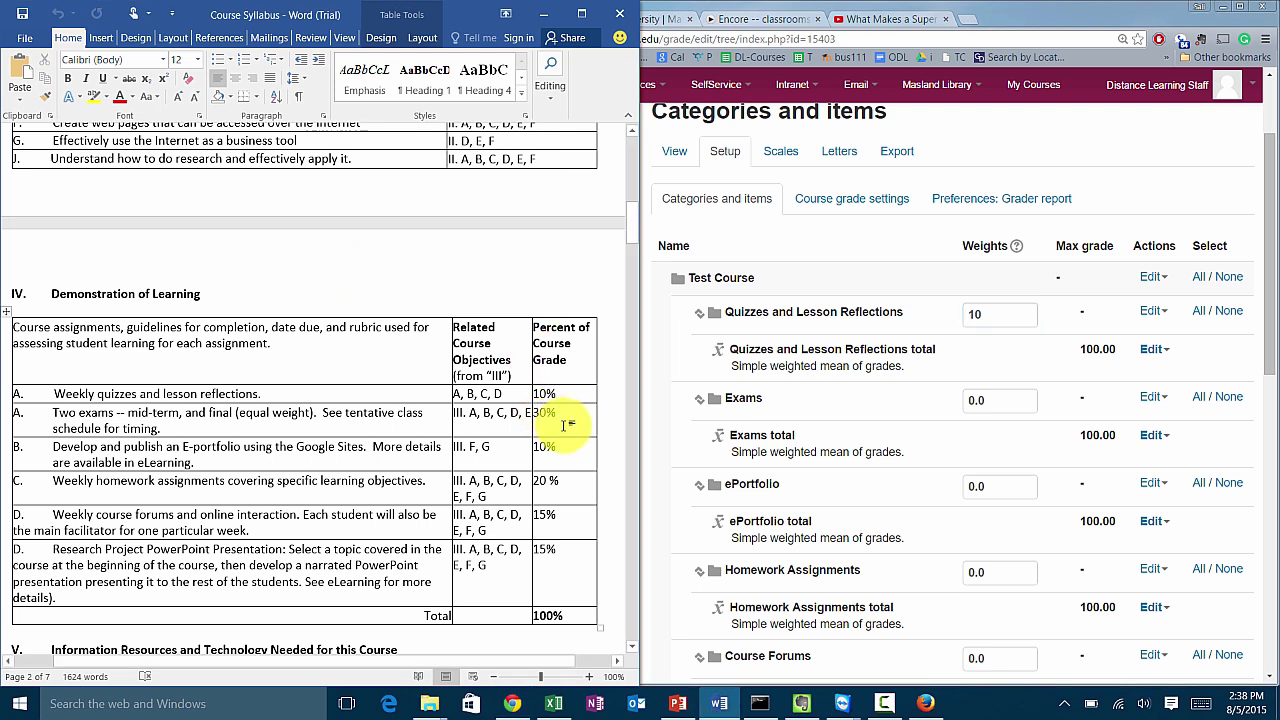
{"action": "left_click", "coordinate": [998, 399]}
{"action": "left_click", "coordinate": [998, 399]}
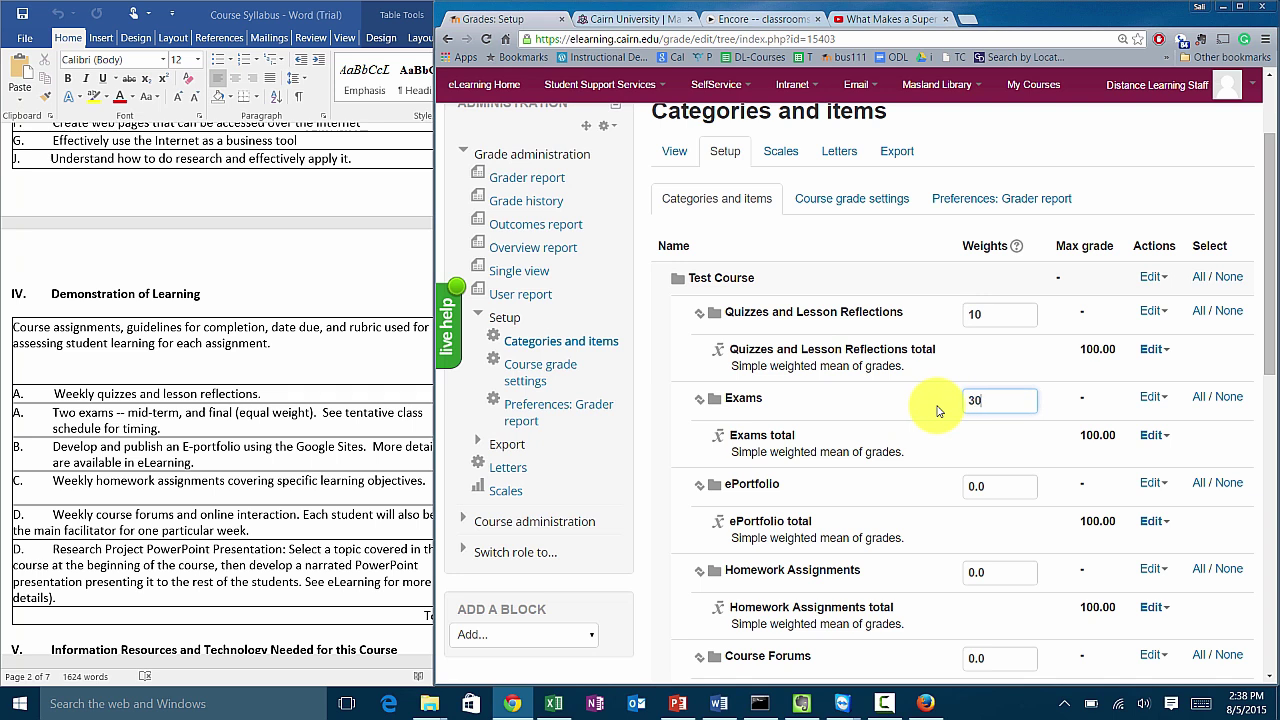
{"action": "left_click", "coordinate": [346, 265]}
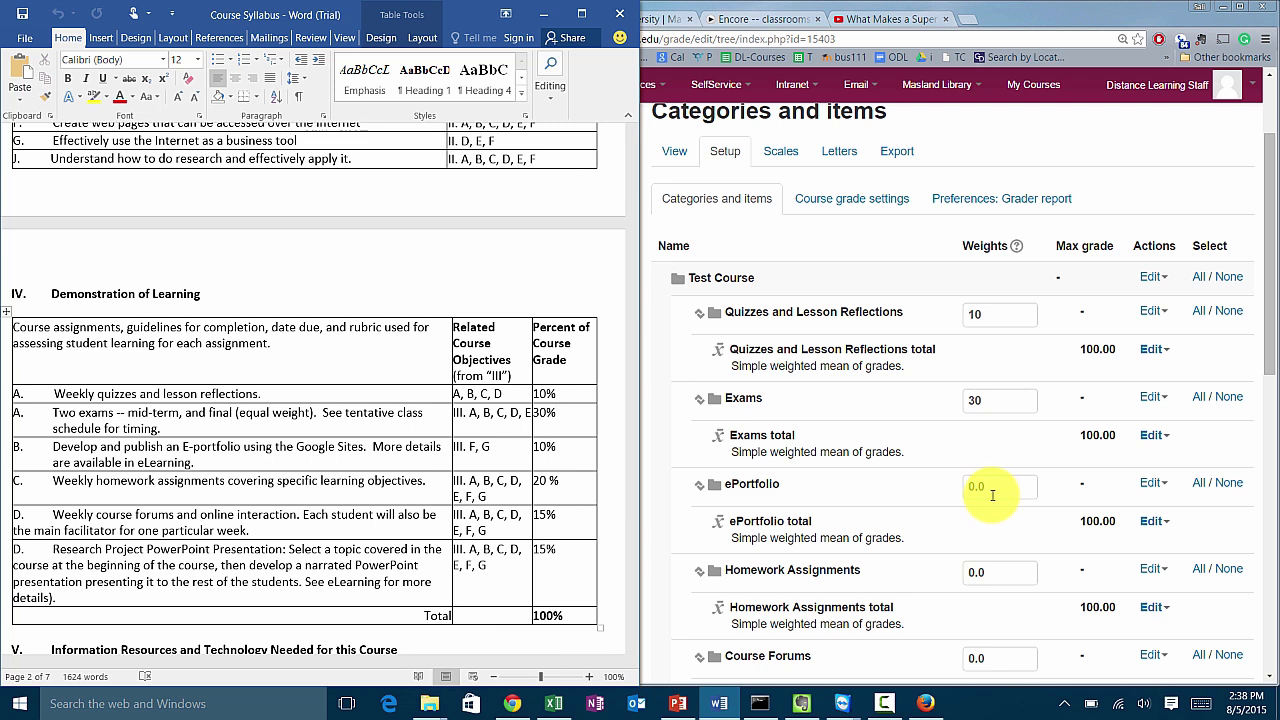
{"action": "left_click_drag", "start_coordinate": [980, 487], "coordinate": [930, 490]}
{"action": "type", "text": "1"}
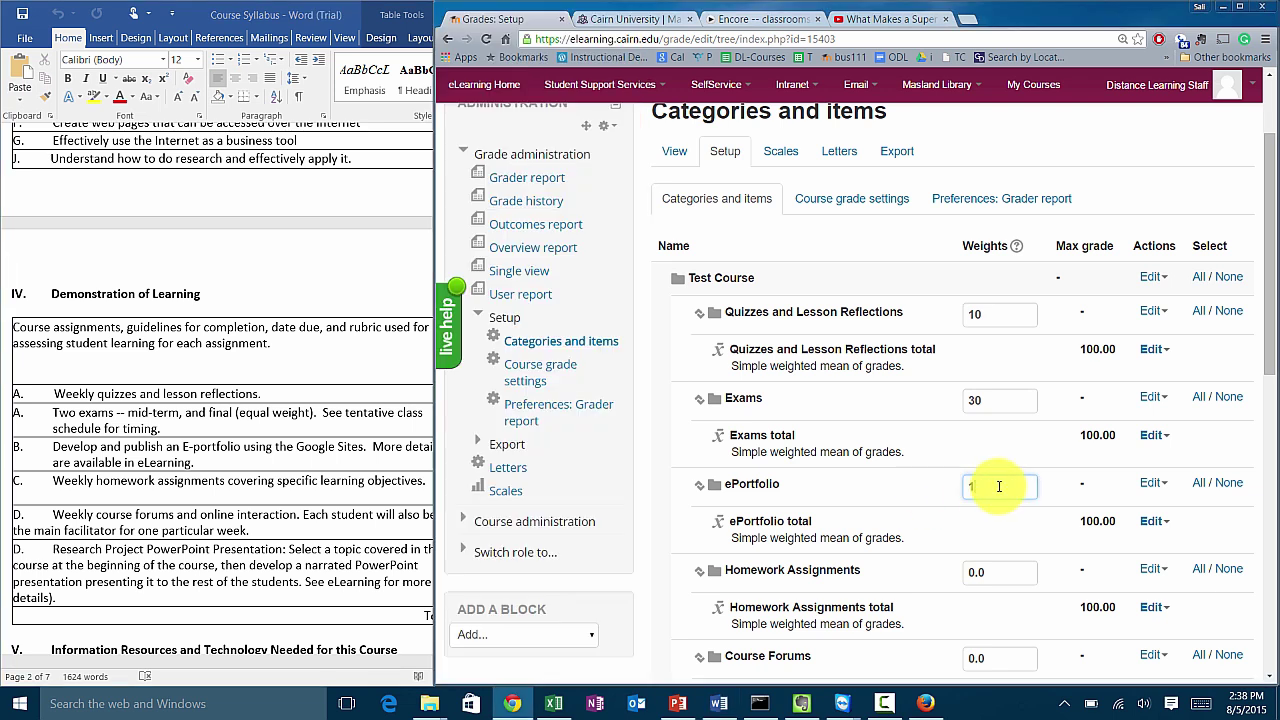
{"action": "type", "text": "0"}
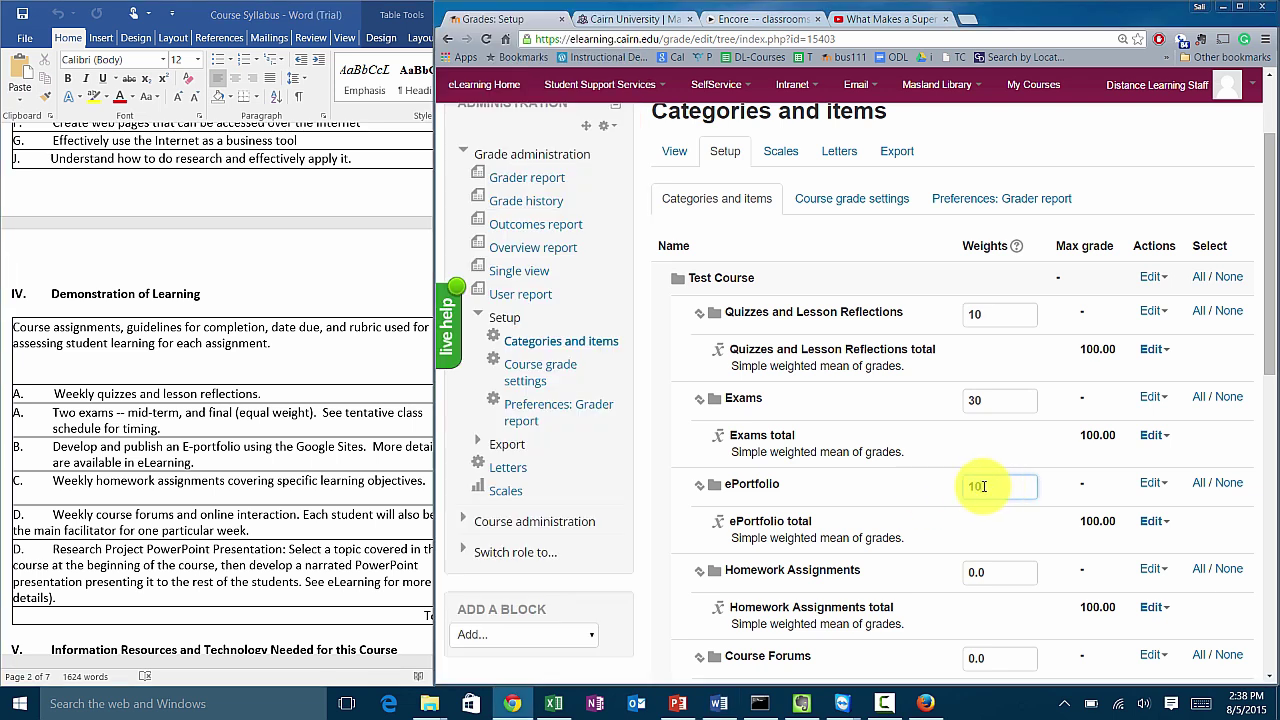
Consult the syllabus's grading table while setting the Homework Assignments weight to 10 and the Course Forums weight to 20
{"action": "left_click", "coordinate": [371, 270]}
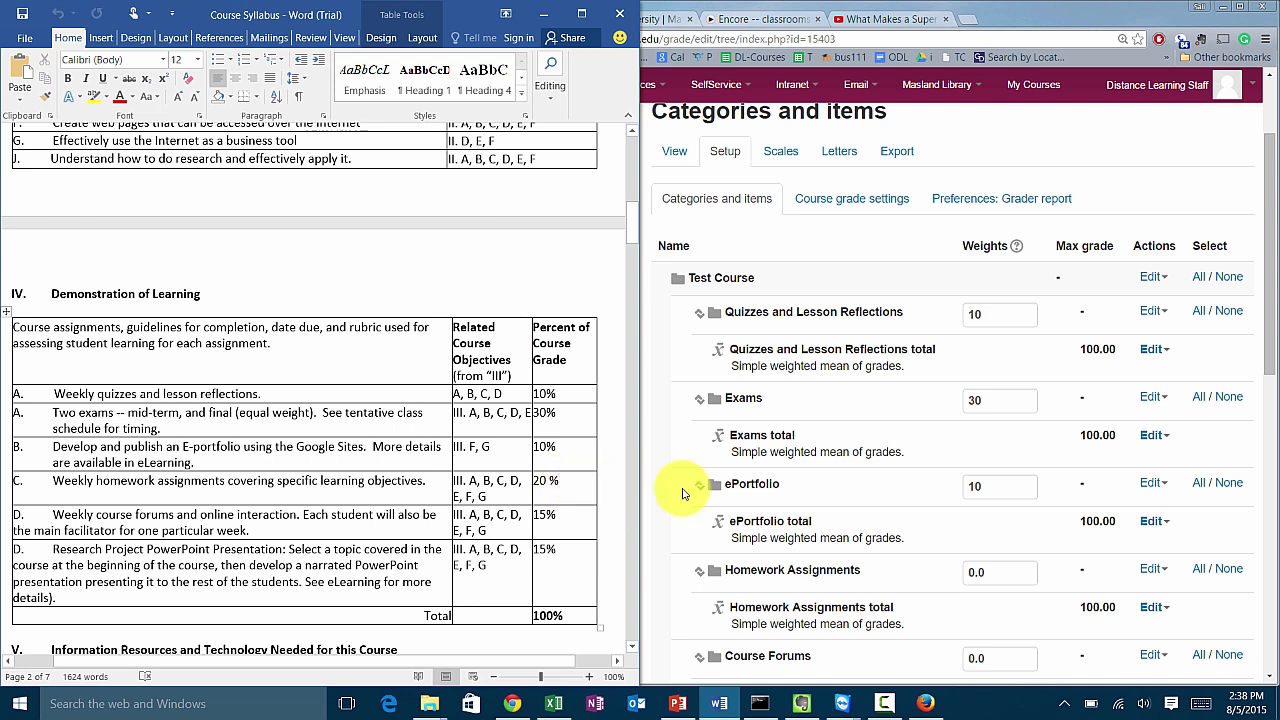
{"action": "double_click", "coordinate": [986, 486]}
{"action": "double_click", "coordinate": [996, 573]}
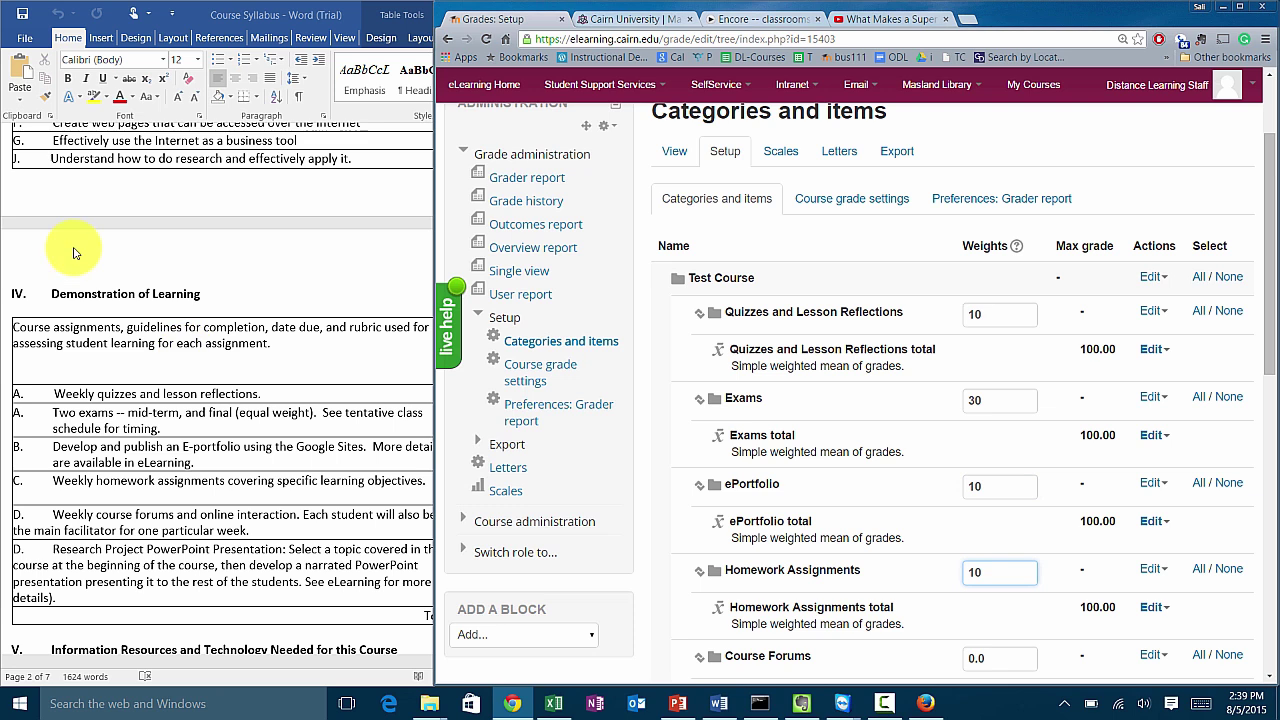
{"action": "left_click", "coordinate": [223, 290]}
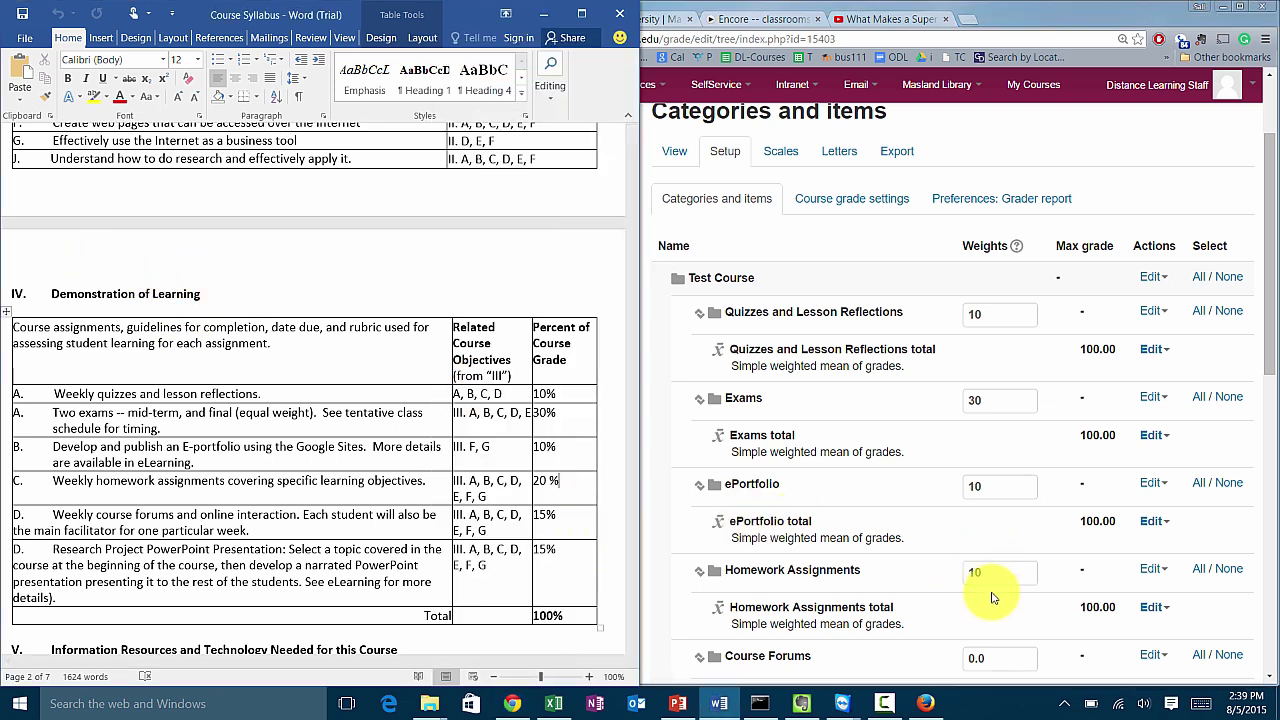
{"action": "double_click", "coordinate": [960, 657]}
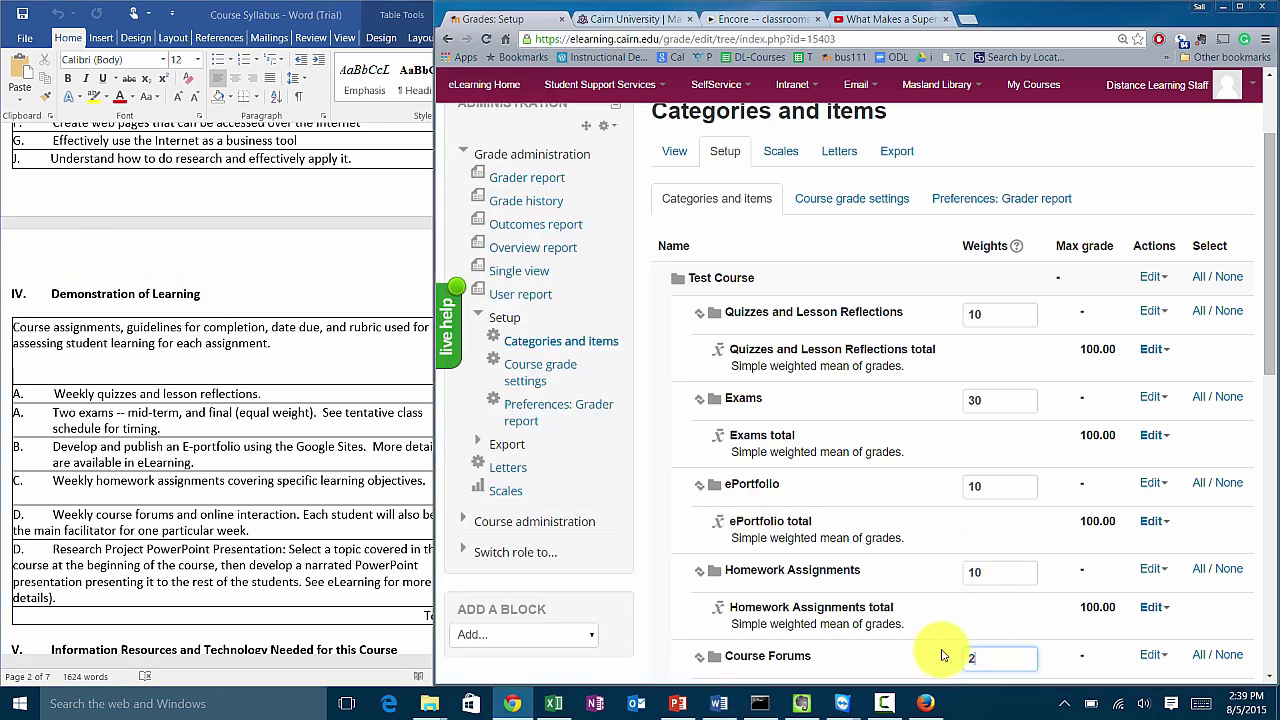
Compare the syllabus's grading table with the remaining weight field of the Research Project Presentation category
{"action": "scroll", "coordinate": [941, 655], "scroll_direction": "down", "scroll_amount": 1}
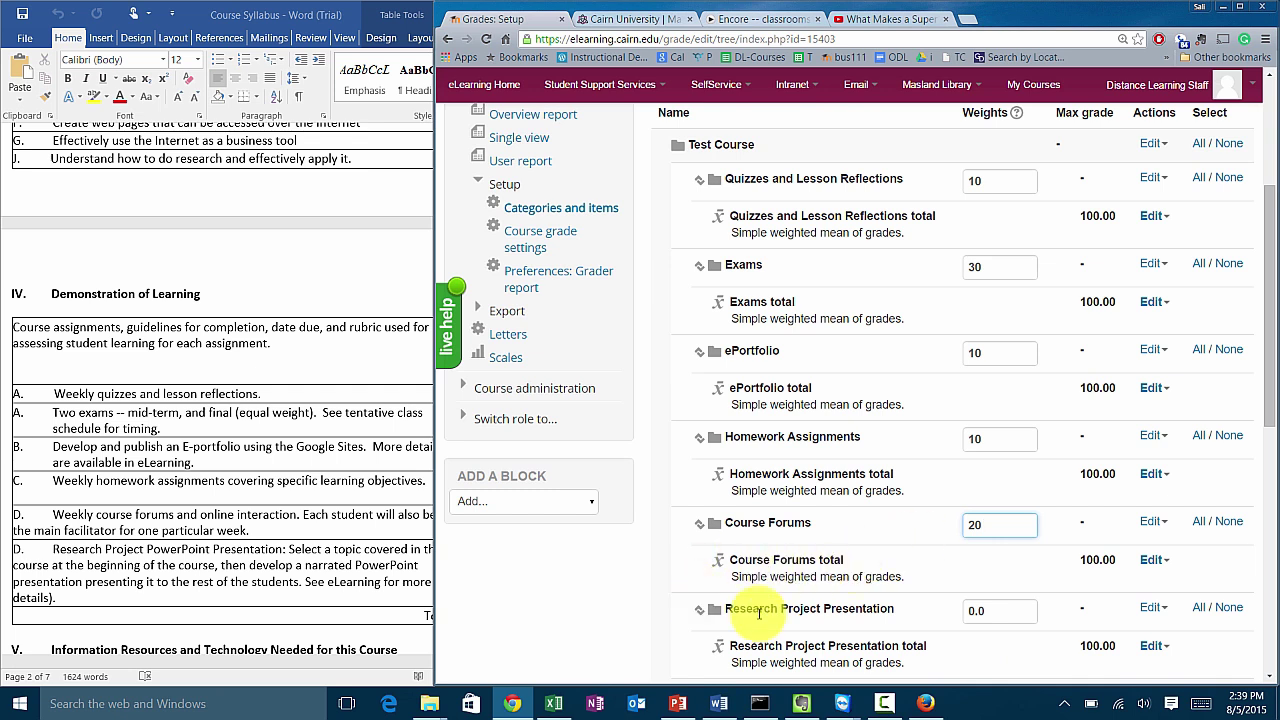
{"action": "left_click", "coordinate": [420, 373]}
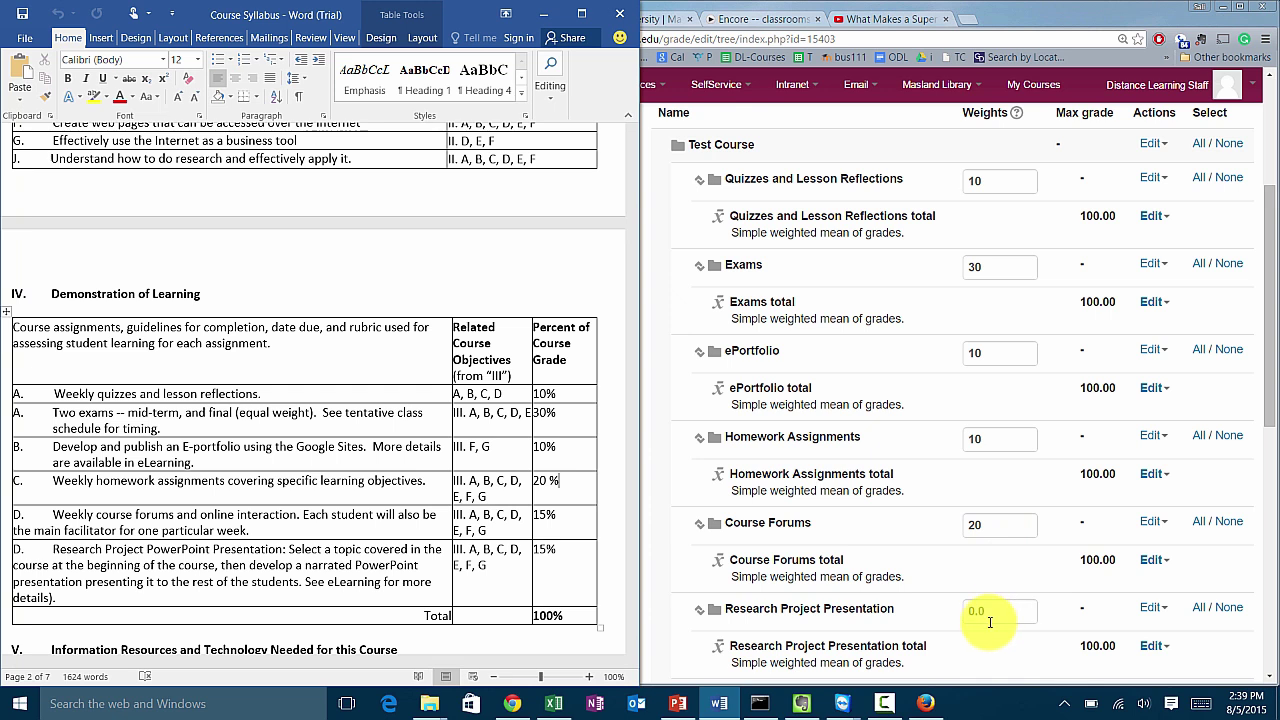
{"action": "scroll", "coordinate": [980, 610], "scroll_direction": "down", "scroll_amount": 1}
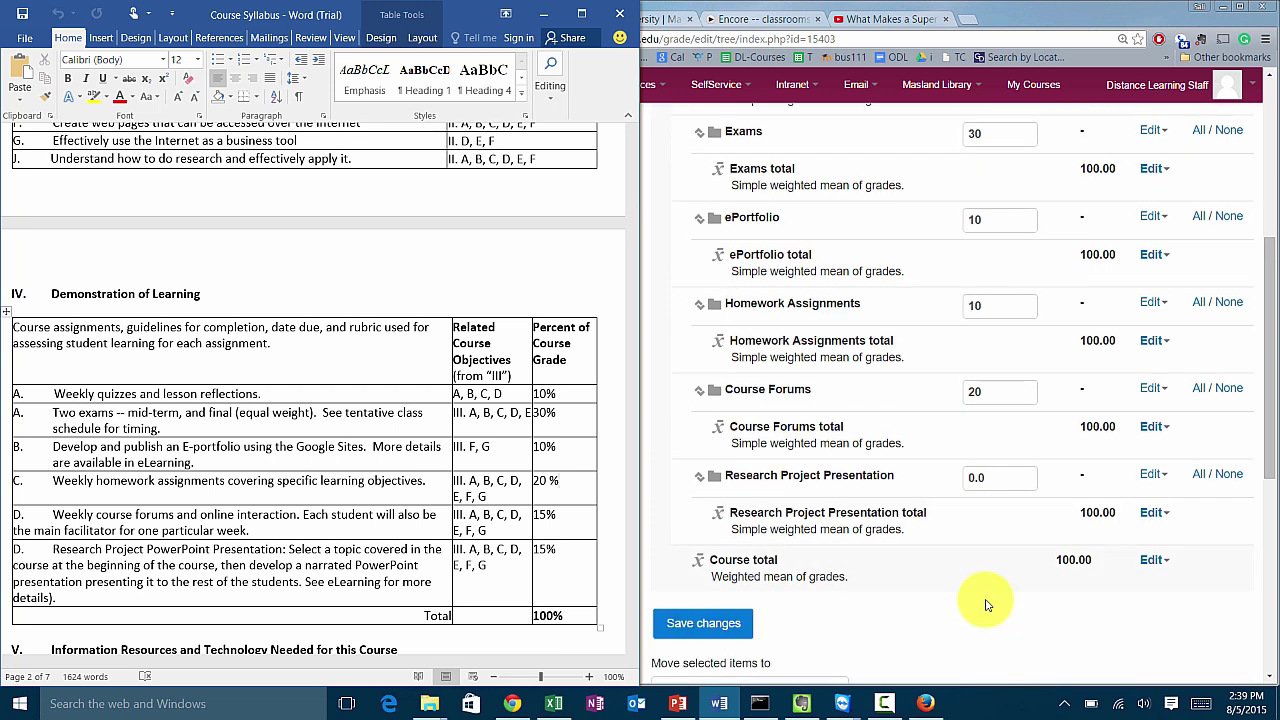
Set the weights of the Course Forums and Research Project Presentation categories to 15 each
{"action": "left_click", "coordinate": [985, 412]}
{"action": "double_click", "coordinate": [962, 392]}
{"action": "type", "text": "15"}
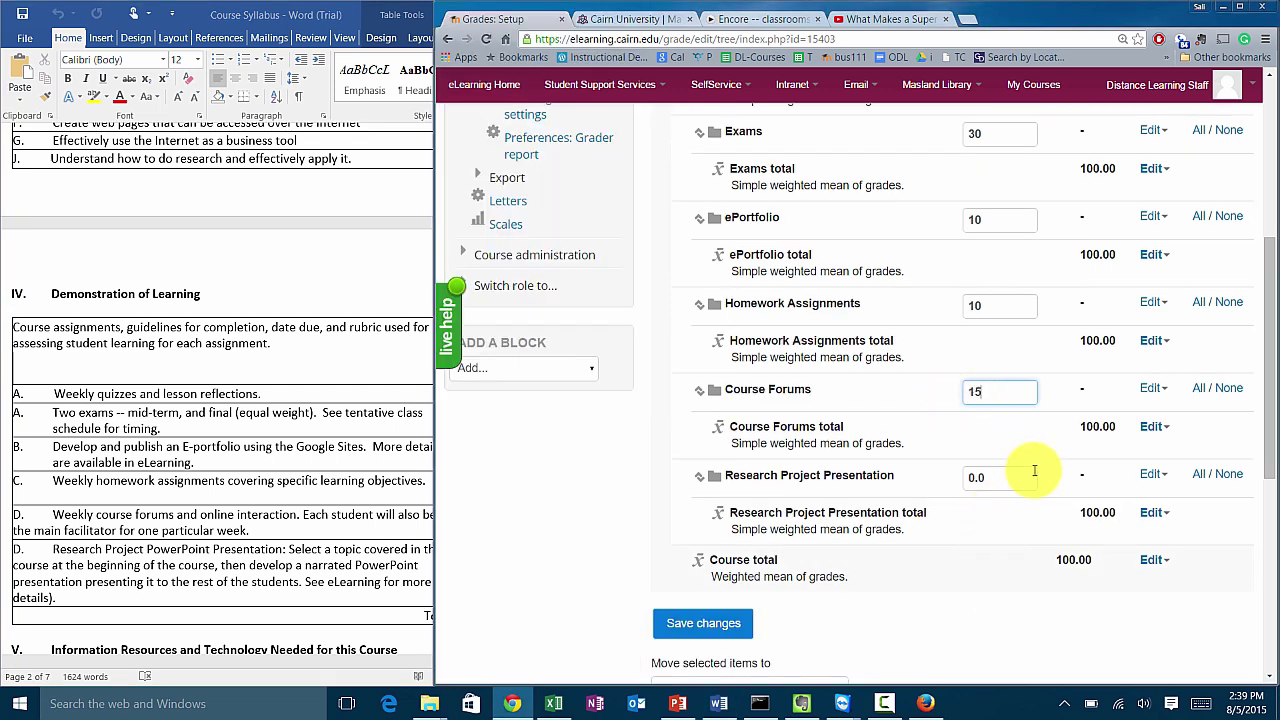
{"action": "double_click", "coordinate": [1000, 478]}
{"action": "type", "text": "1"}
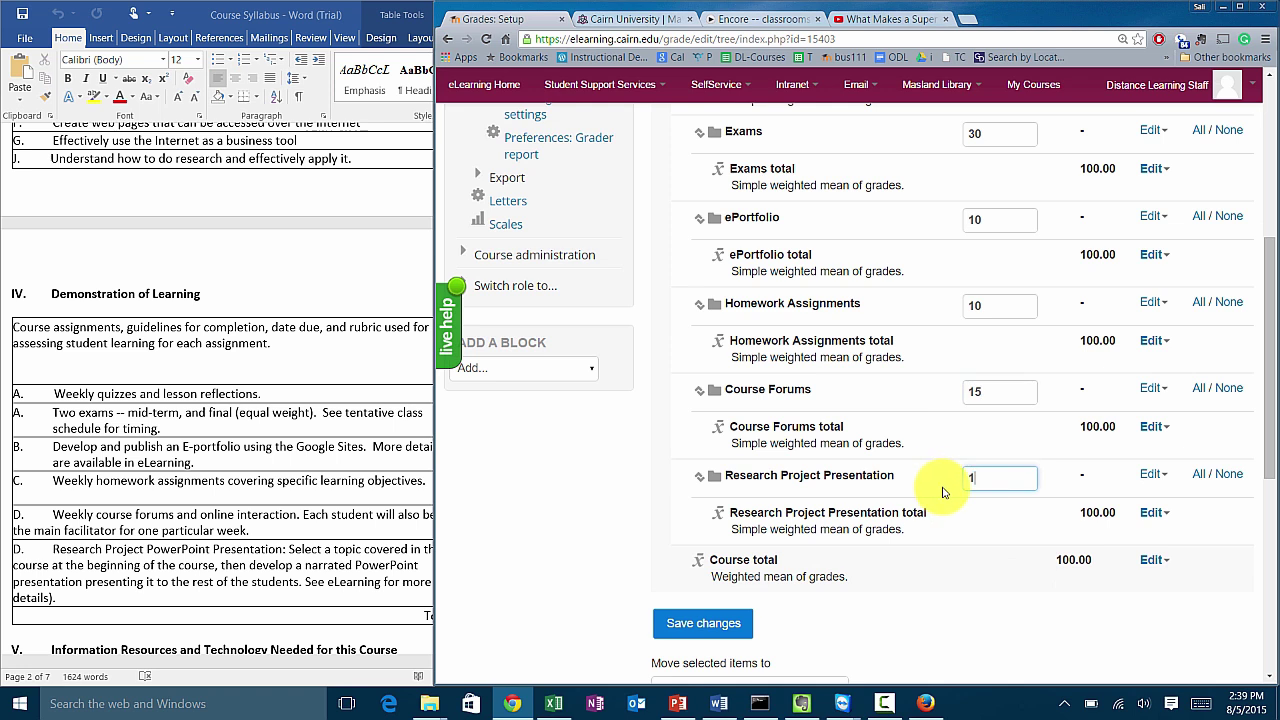
{"action": "type", "text": "5"}
Check all category weights against the syllabus's Percent of Course Grade column and save the gradebook changes
{"action": "left_click", "coordinate": [280, 252]}
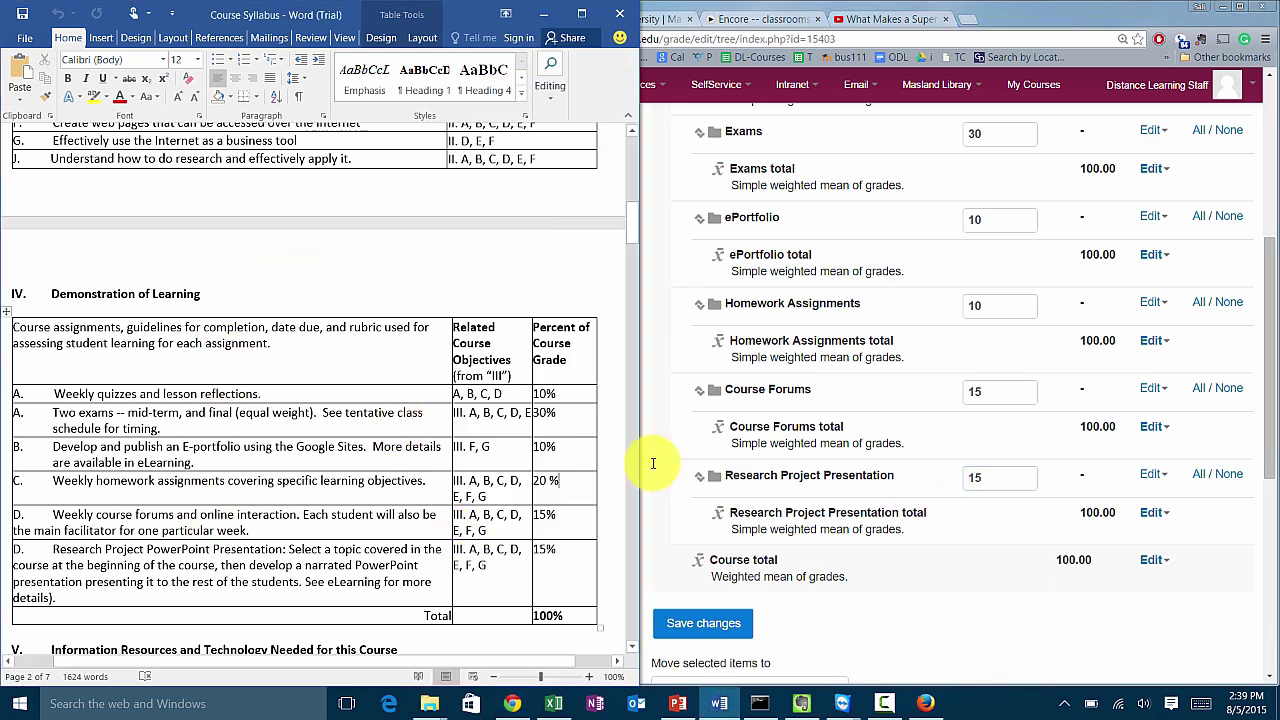
{"action": "scroll", "coordinate": [1040, 410], "scroll_direction": "up", "scroll_amount": 1}
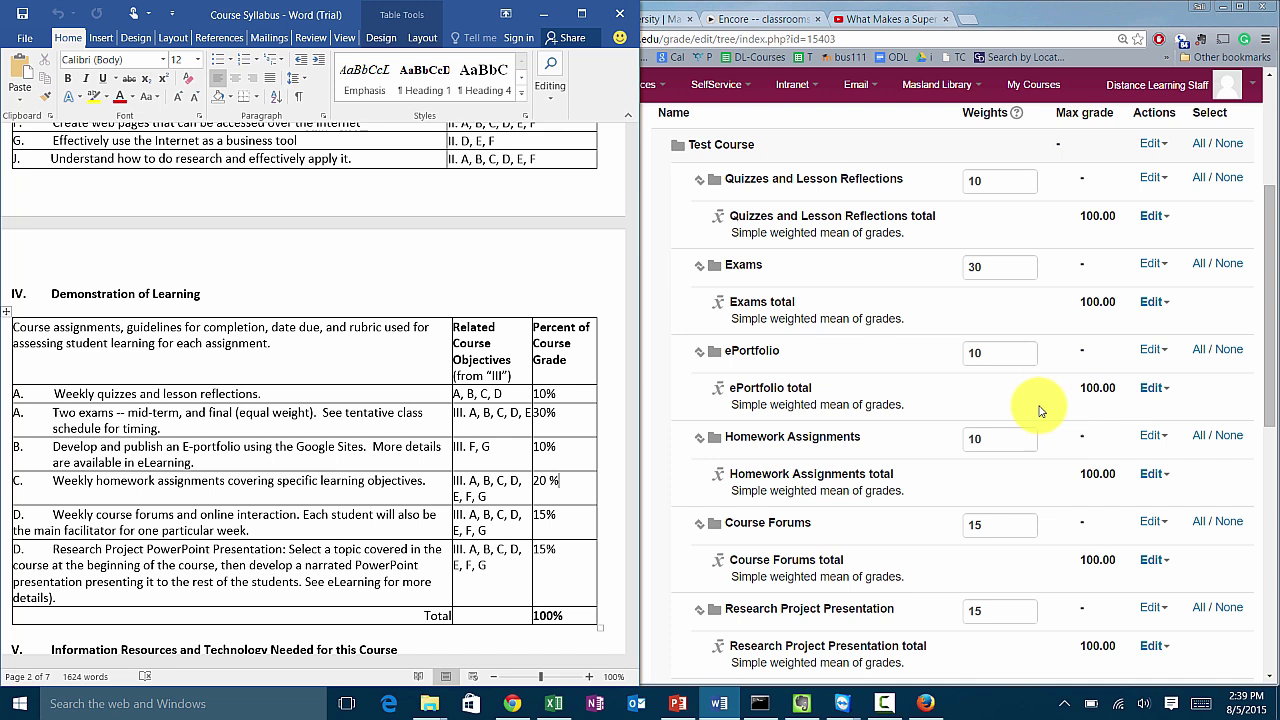
{"action": "scroll", "coordinate": [1040, 410], "scroll_direction": "up", "scroll_amount": 1}
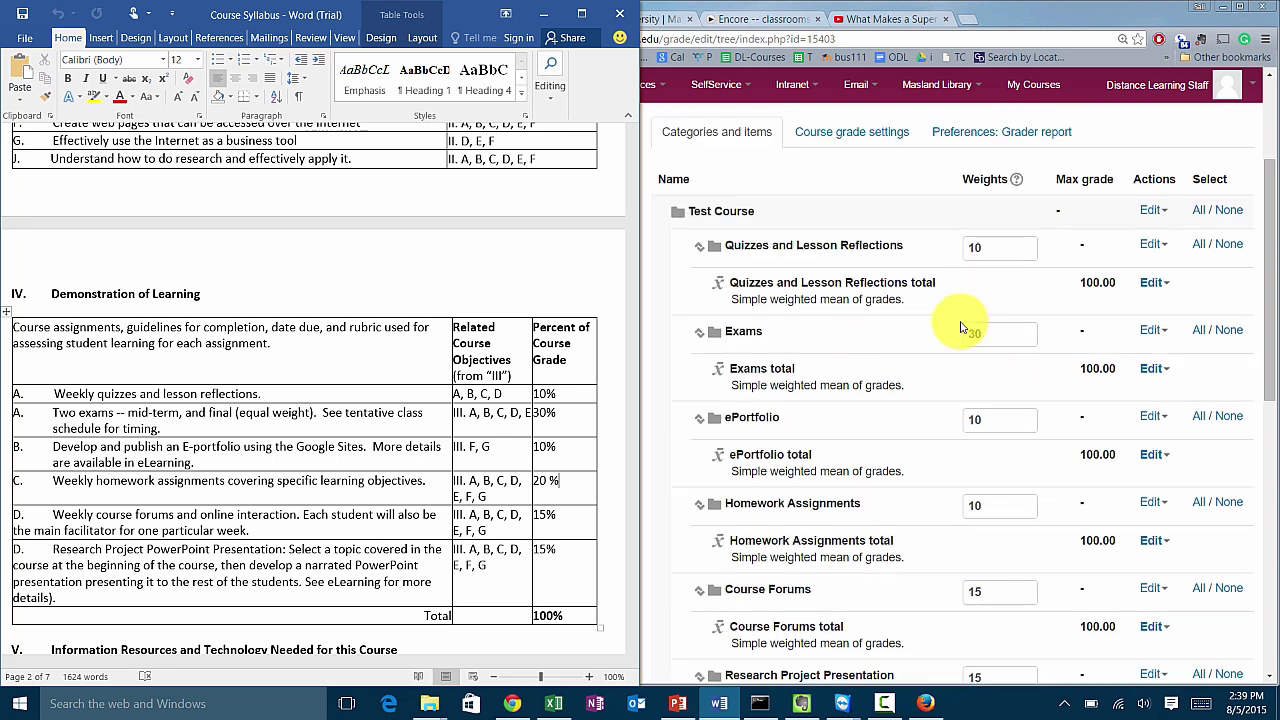
{"action": "scroll", "coordinate": [960, 330], "scroll_direction": "down", "scroll_amount": 1}
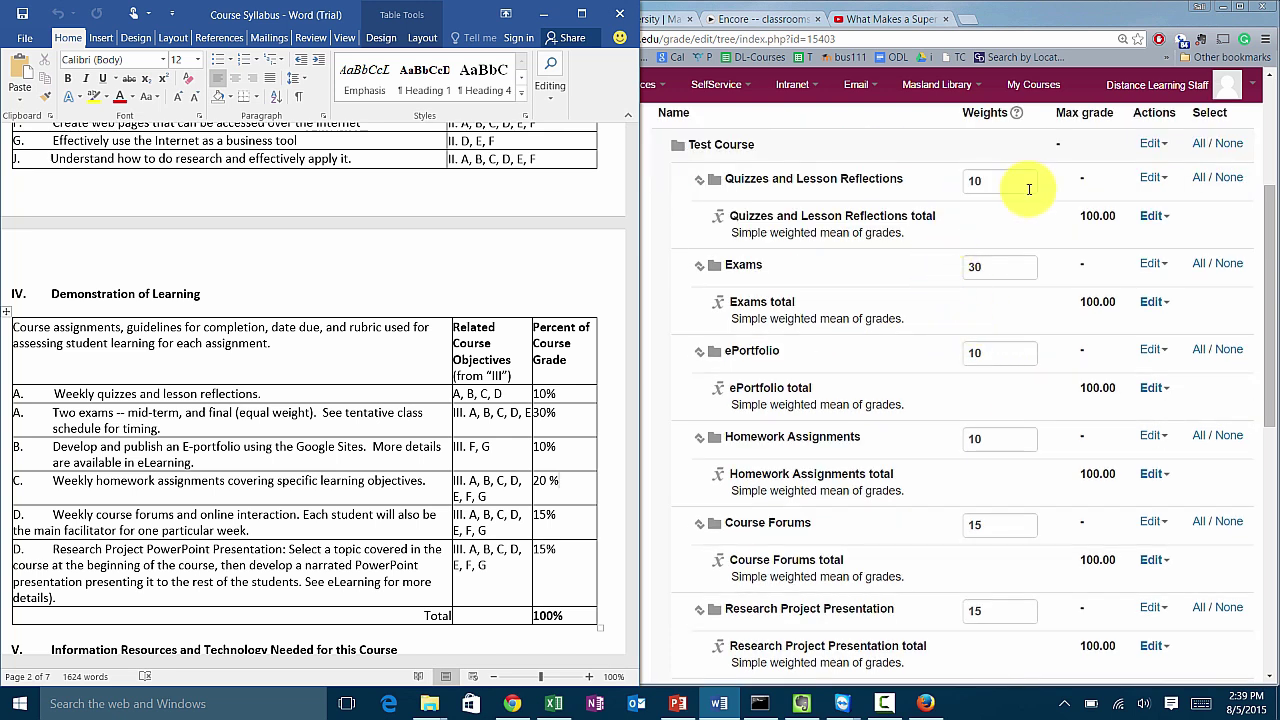
{"action": "scroll", "coordinate": [1014, 214], "scroll_direction": "down", "scroll_amount": 3}
{"action": "left_click", "coordinate": [710, 500]}
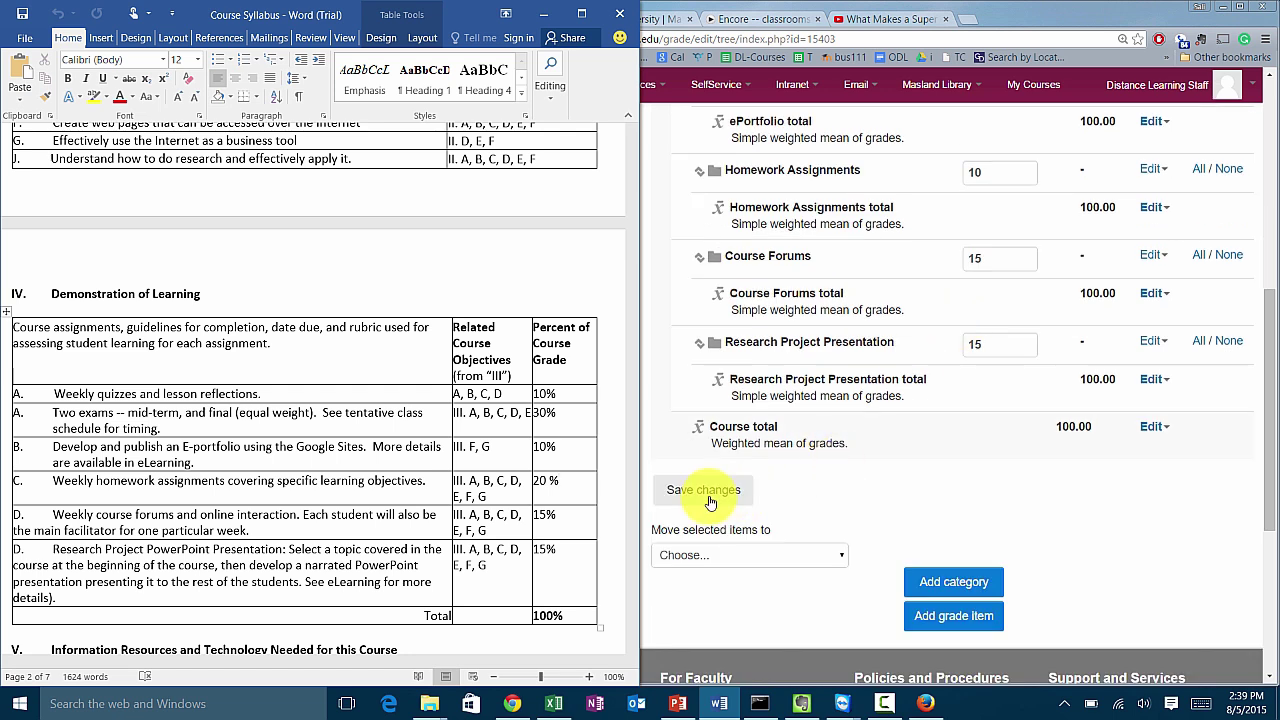
{"action": "left_click", "coordinate": [712, 500]}
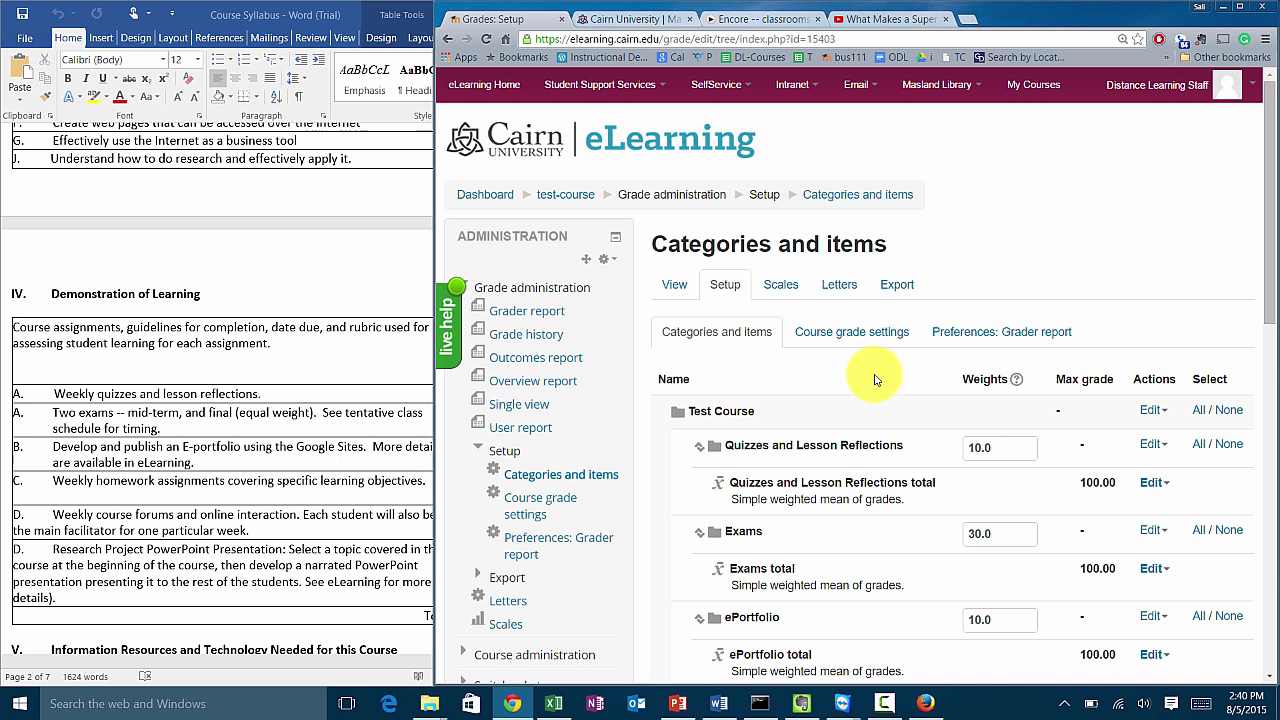
View the grader report with the new categories, and return to the Categories and items setup to review the weights
{"action": "left_click", "coordinate": [675, 286]}
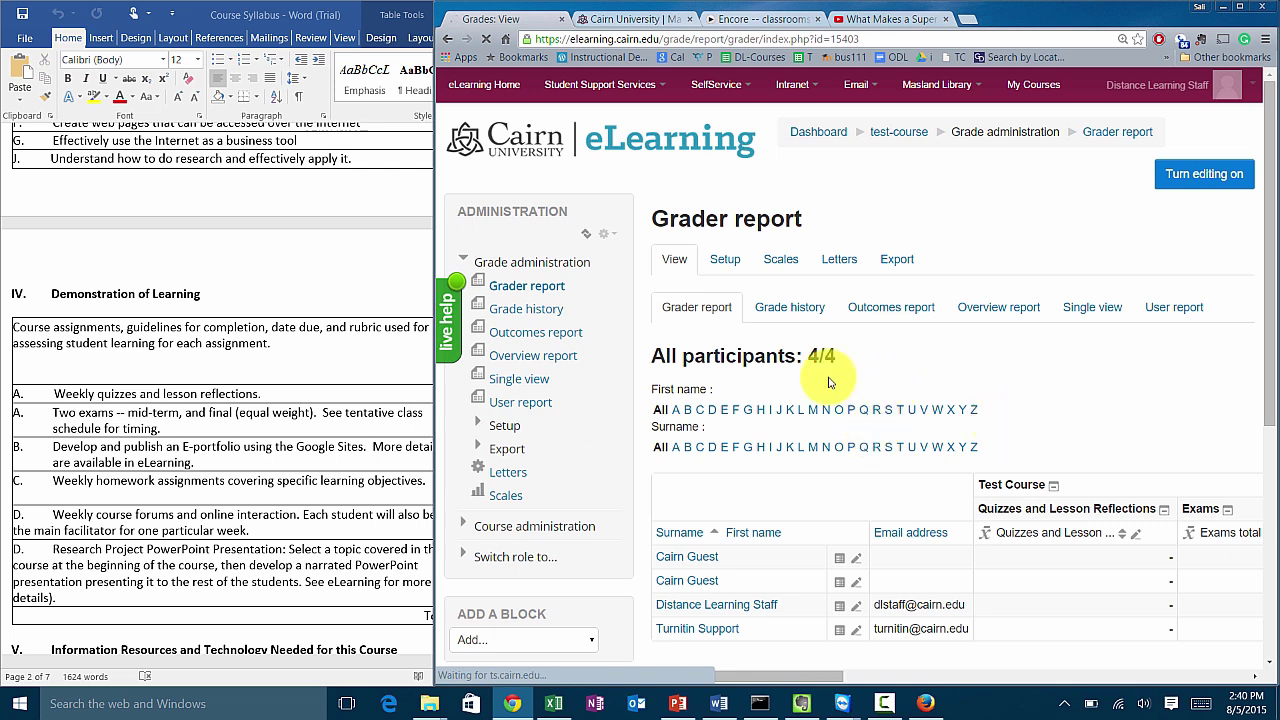
{"action": "scroll", "coordinate": [678, 285], "scroll_direction": "down", "scroll_amount": 2}
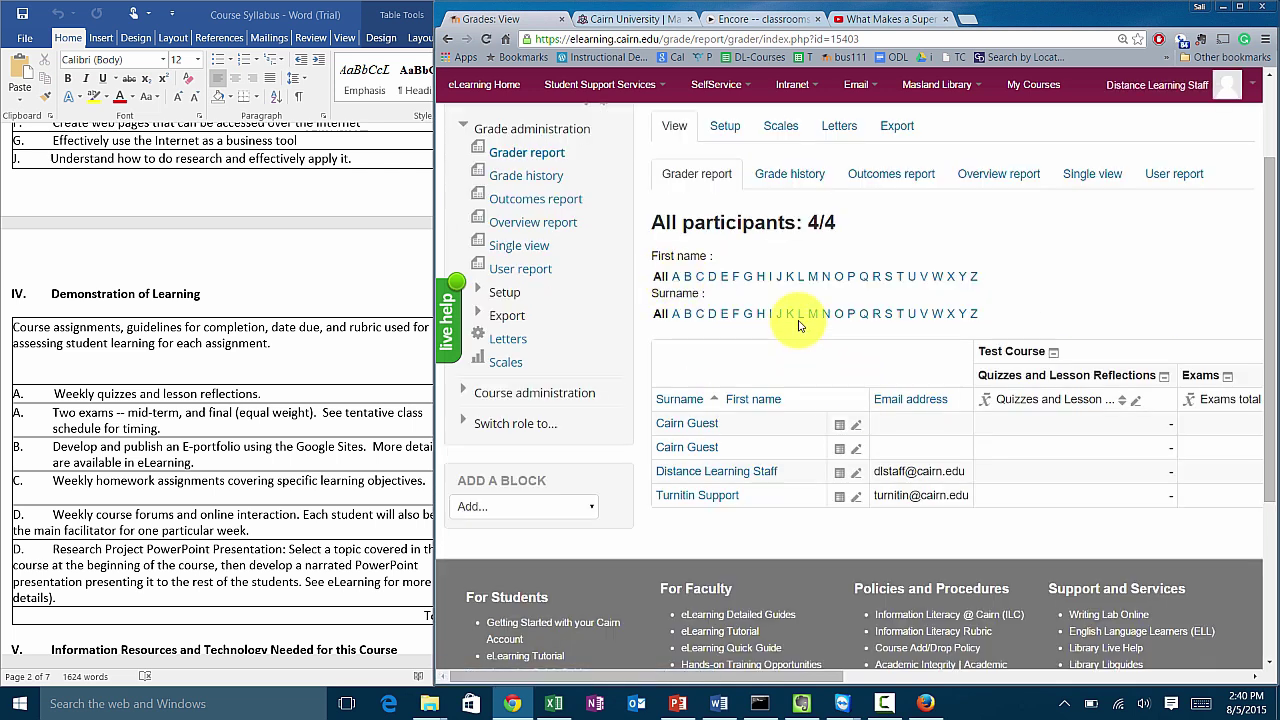
{"action": "left_click", "coordinate": [722, 133]}
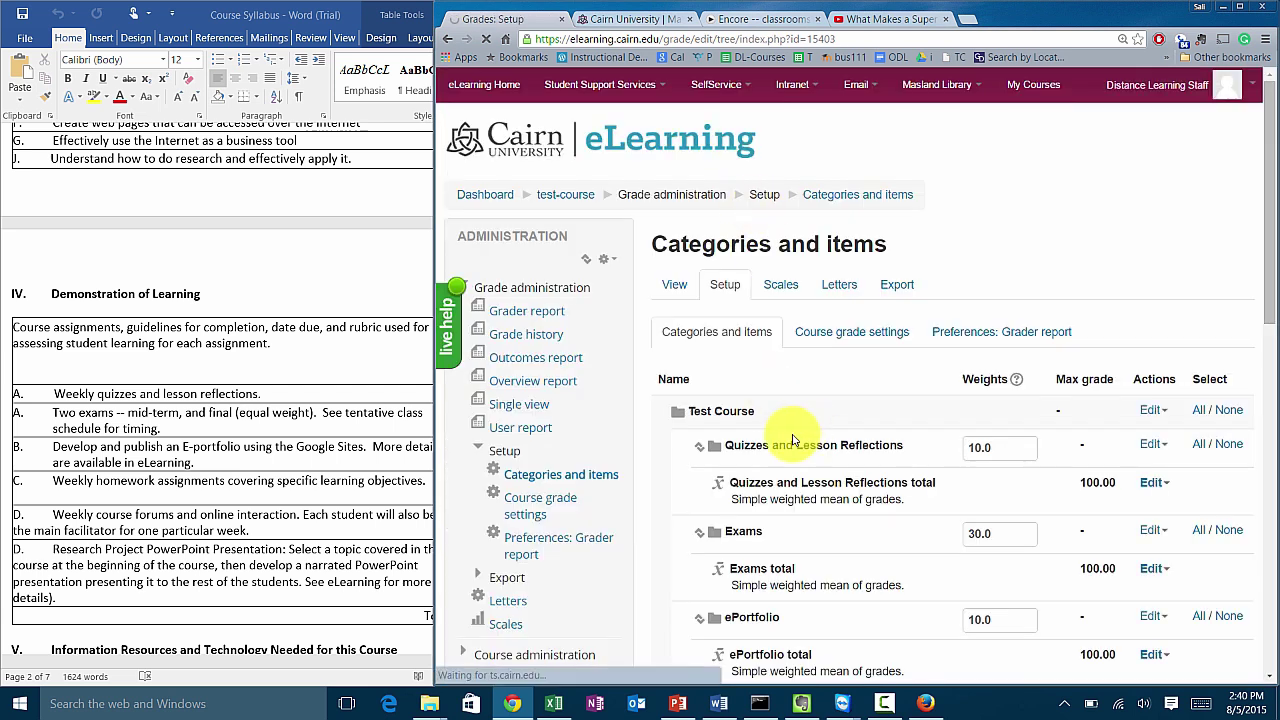
{"action": "scroll", "coordinate": [889, 457], "scroll_direction": "down", "scroll_amount": 2}
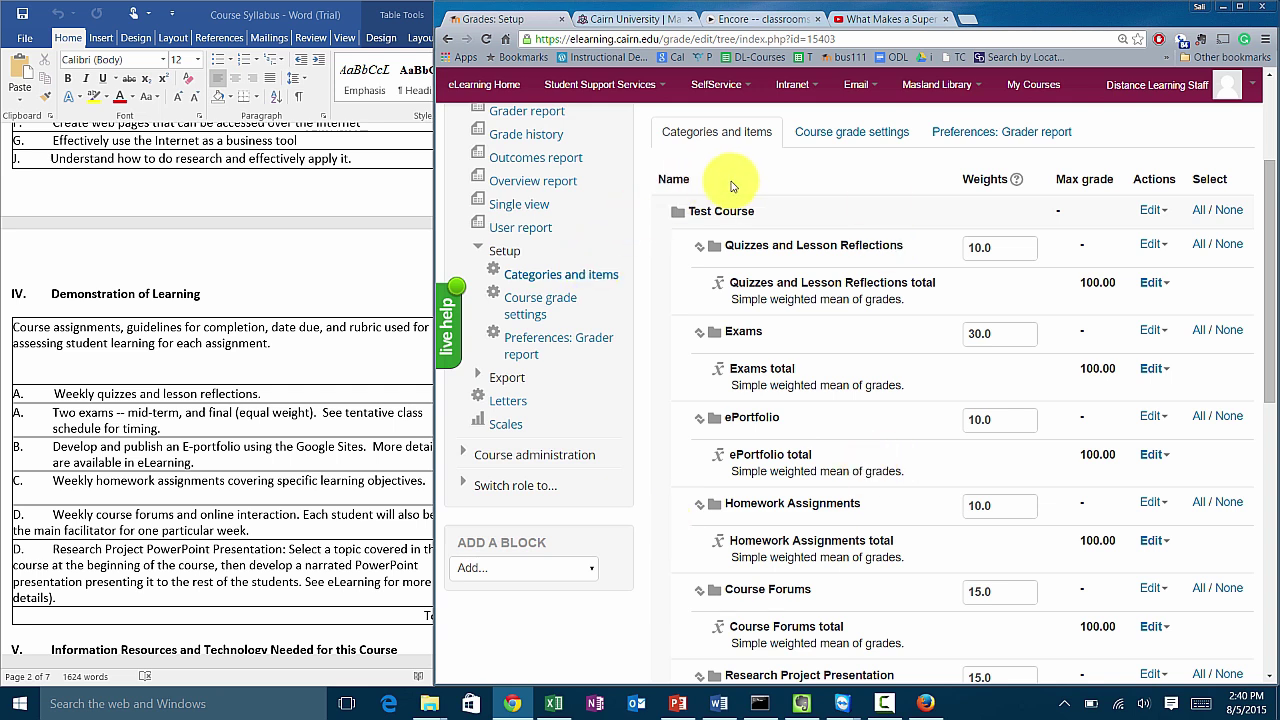
{"action": "scroll", "coordinate": [715, 200], "scroll_direction": "up", "scroll_amount": 2}
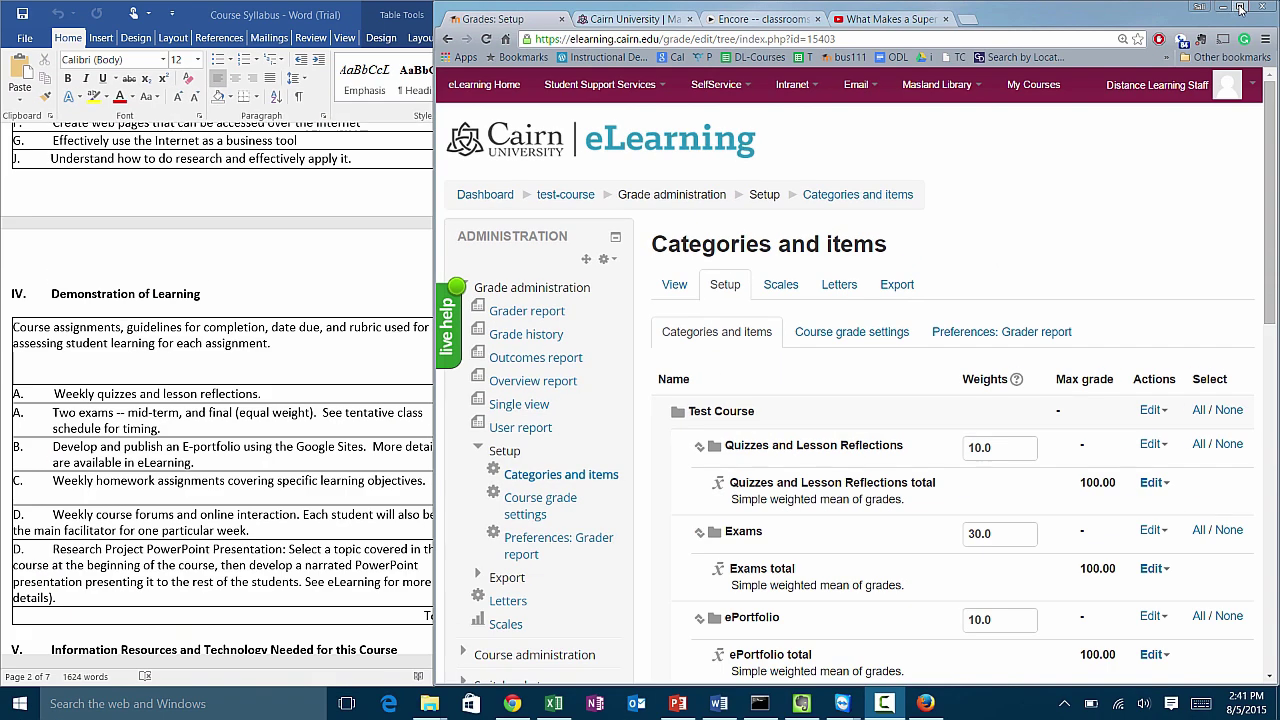
Maximize the browser window, open the test-course main page, and switch its editing mode off and back on
{"action": "left_click", "coordinate": [1240, 8]}
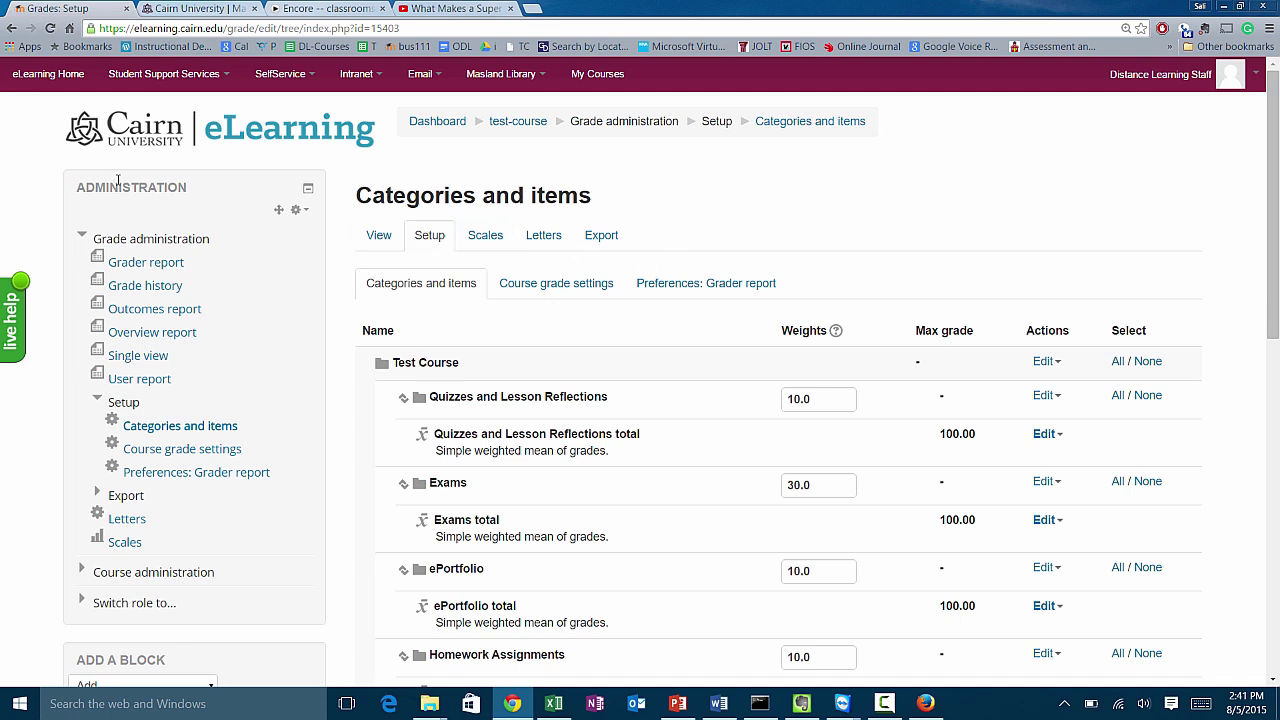
{"action": "left_click", "coordinate": [510, 123]}
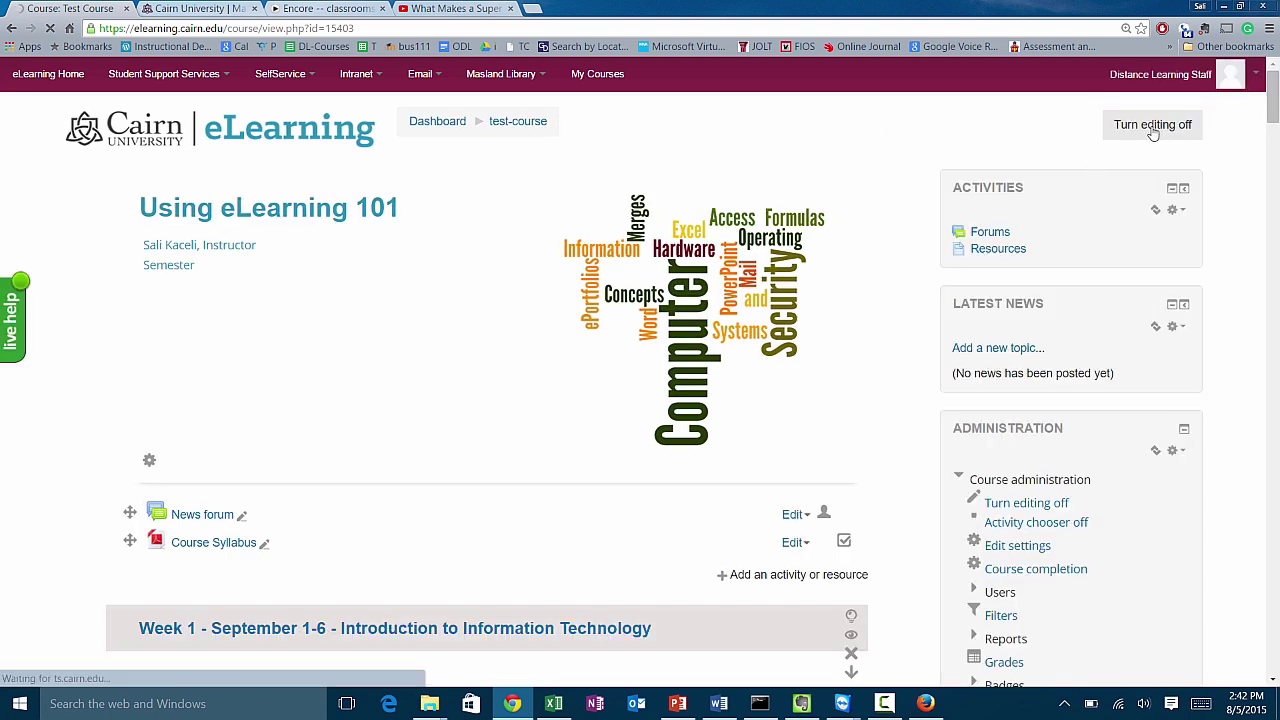
{"action": "left_click", "coordinate": [1160, 135]}
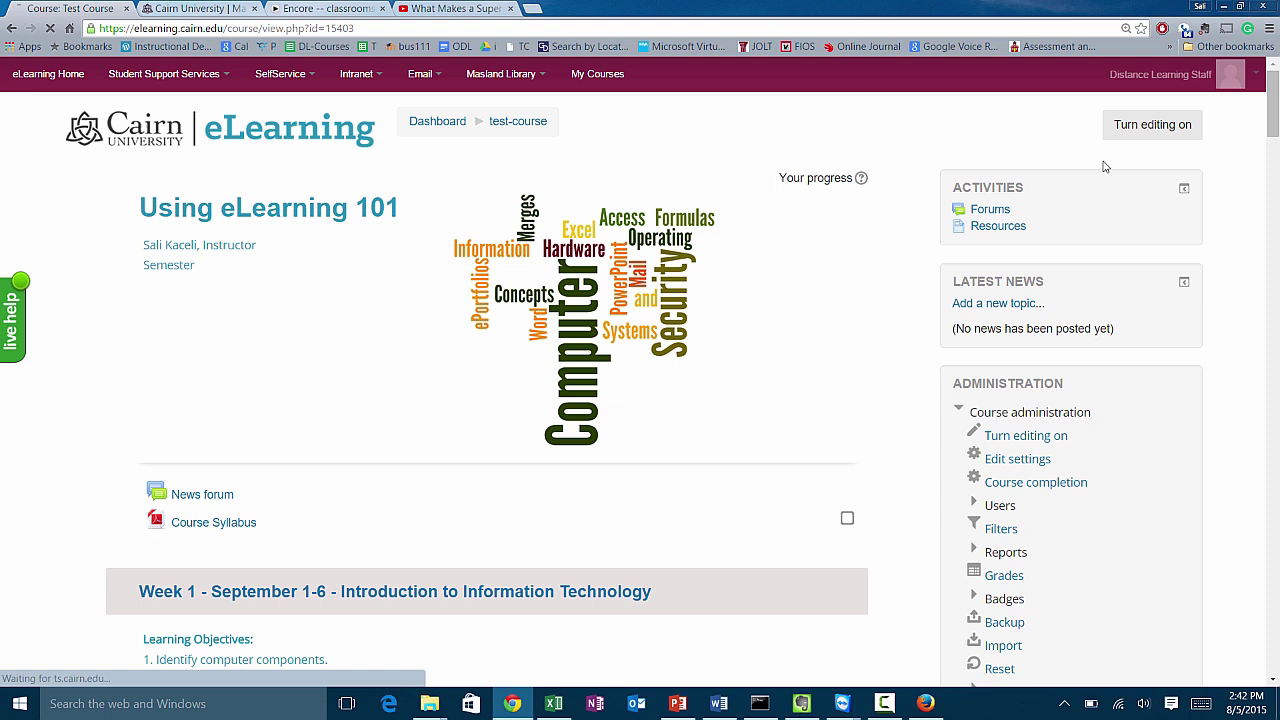
{"action": "left_click", "coordinate": [1165, 131]}
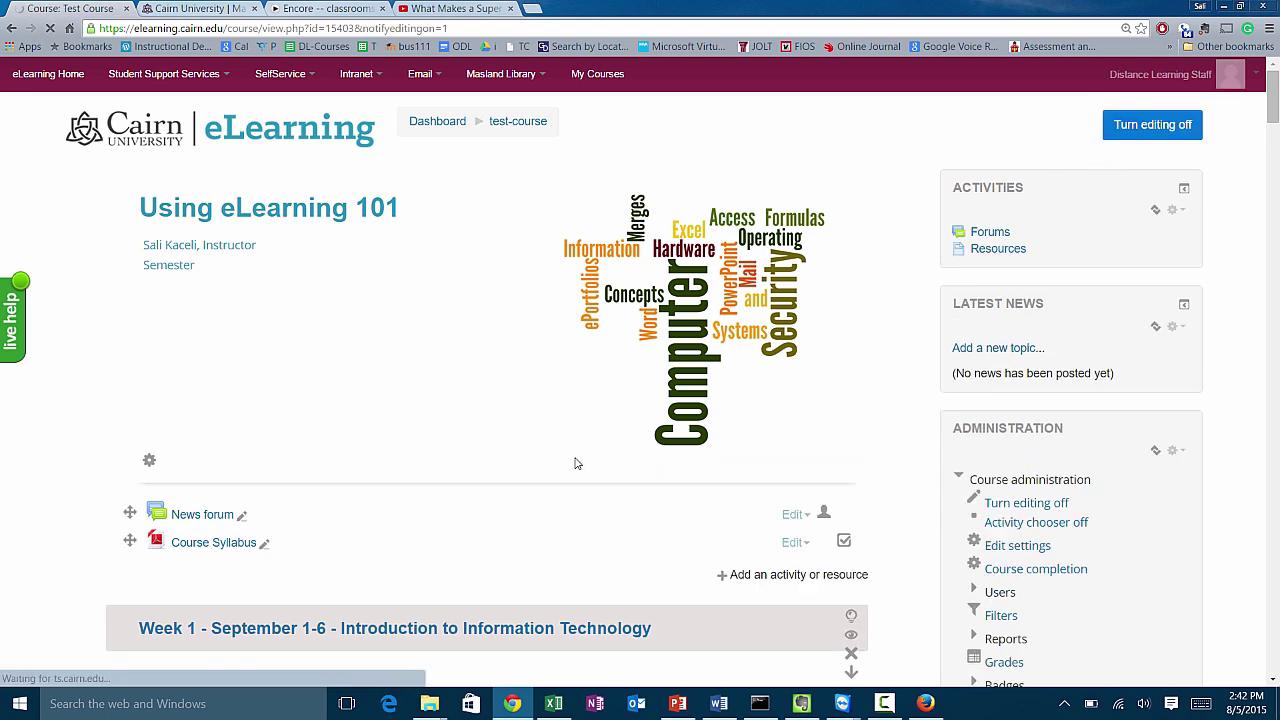
Add a new Assignment activity to the Week 1 - September 1-6 section of the course
{"action": "scroll", "coordinate": [540, 562], "scroll_direction": "down", "scroll_amount": 1}
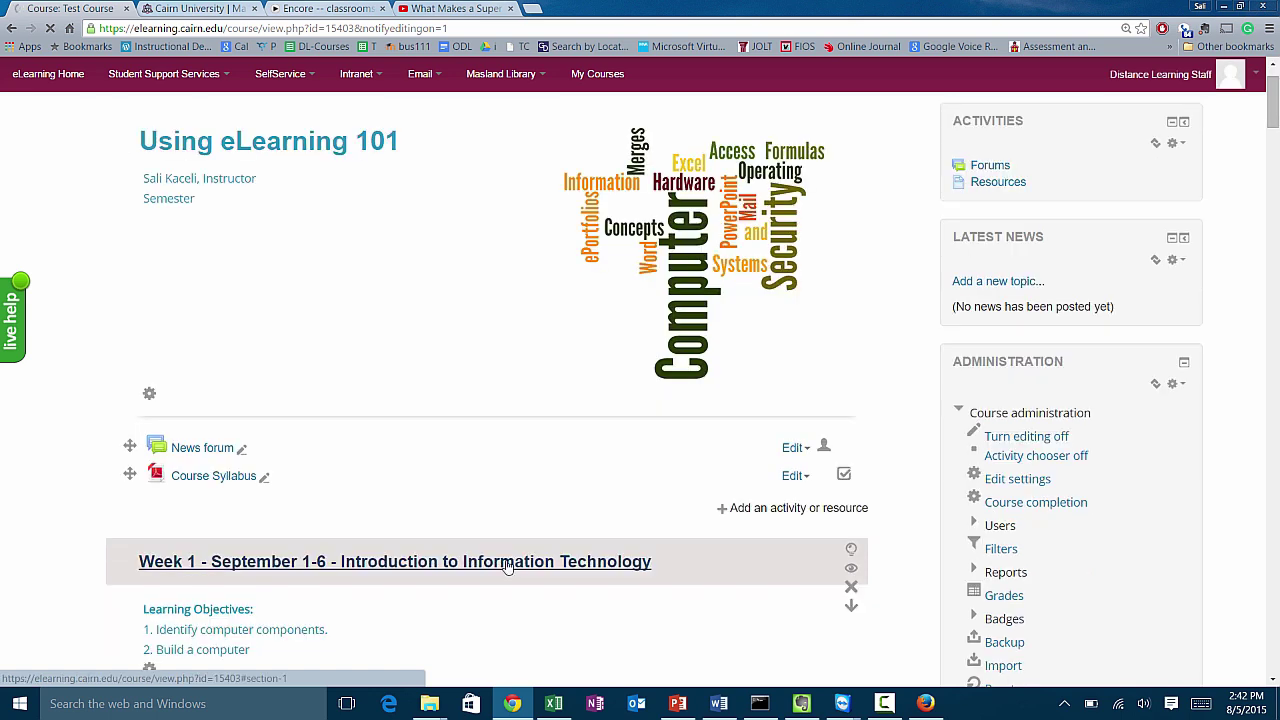
{"action": "scroll", "coordinate": [505, 566], "scroll_direction": "down", "scroll_amount": 1}
{"action": "scroll", "coordinate": [485, 565], "scroll_direction": "down", "scroll_amount": 4}
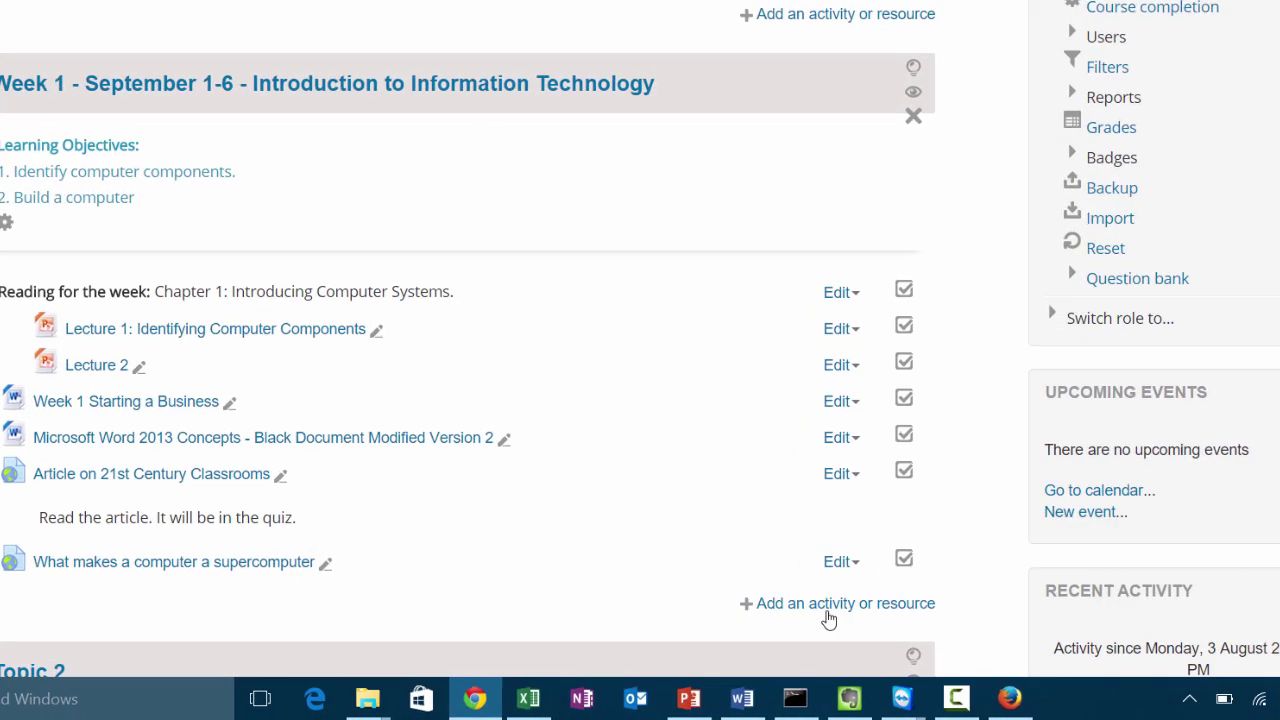
{"action": "left_click", "coordinate": [868, 590]}
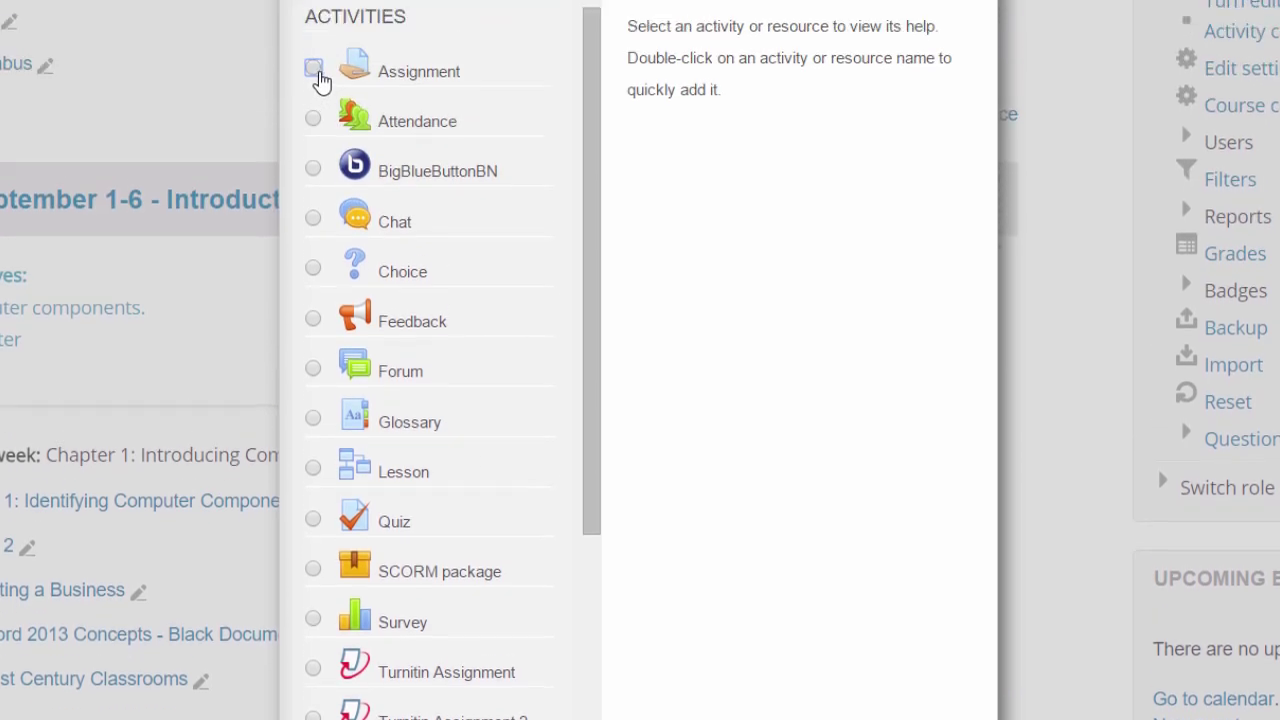
{"action": "left_click", "coordinate": [311, 119]}
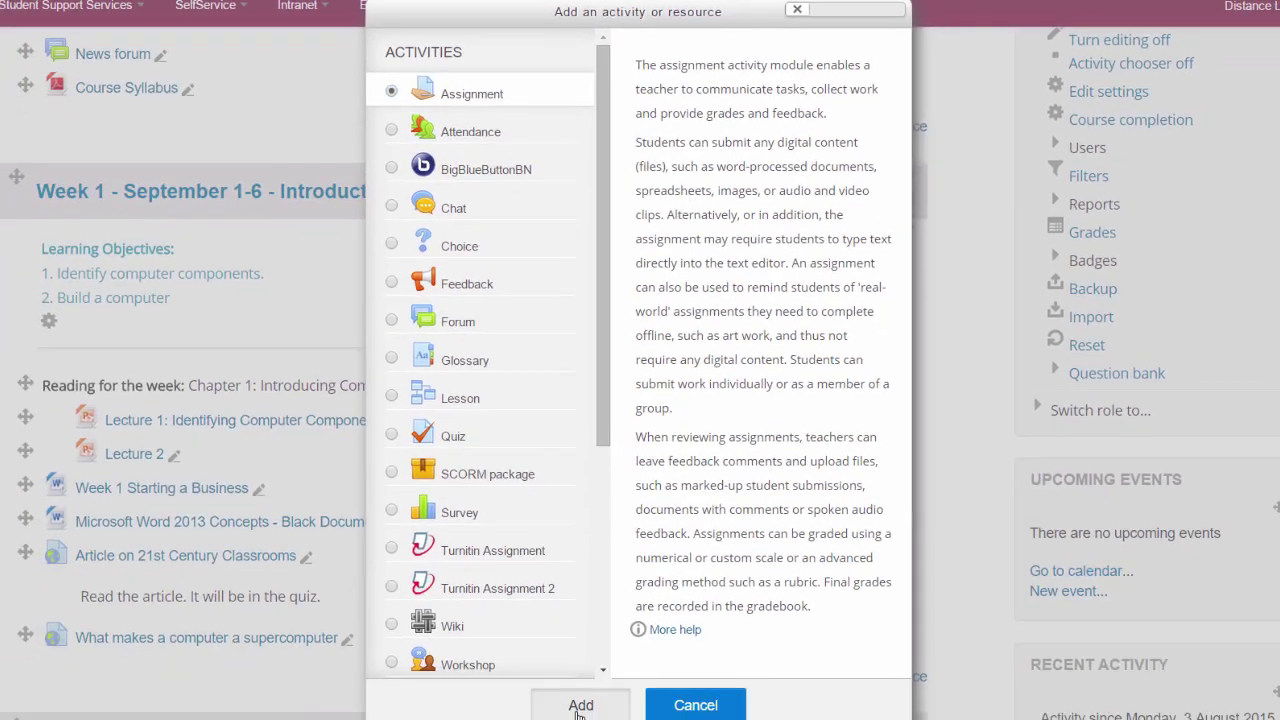
{"action": "left_click", "coordinate": [579, 706]}
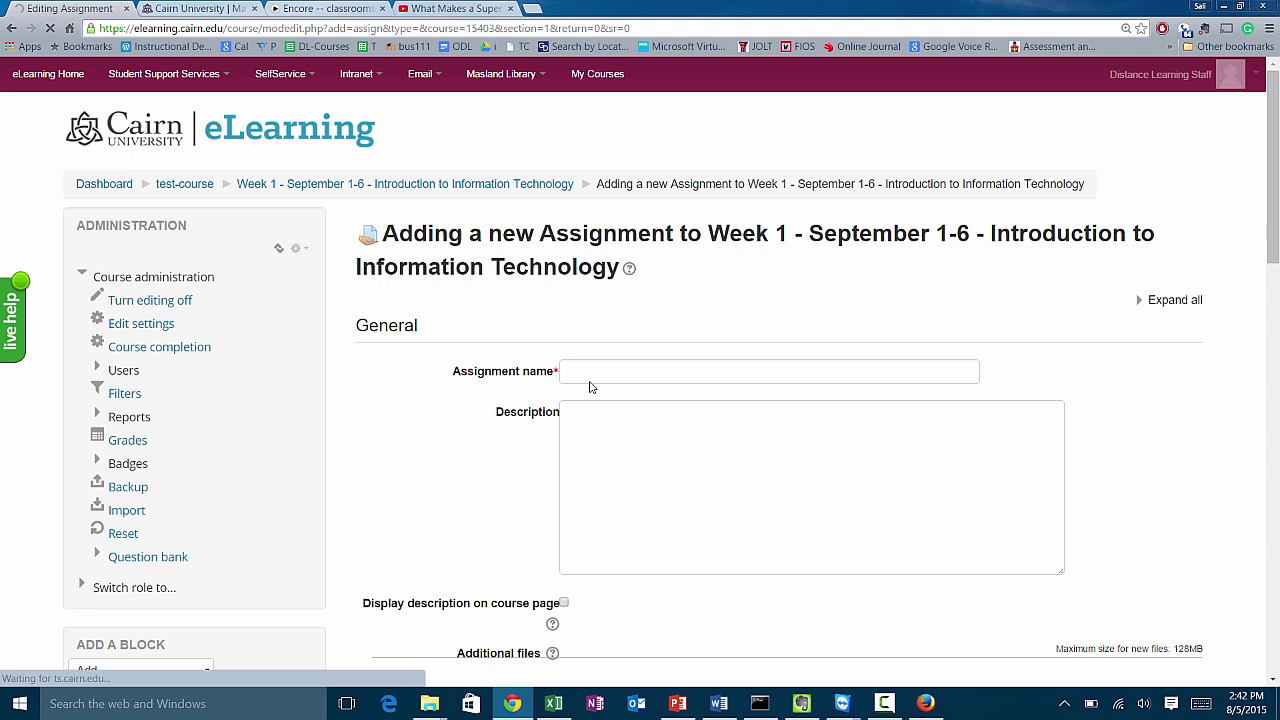
Name the assignment "Assignment 1: Reflection Paper" and enter the description "Write a detailed 2 page reflection with the following requirements." plus lines numbered 1 to 3
{"action": "left_click", "coordinate": [614, 383]}
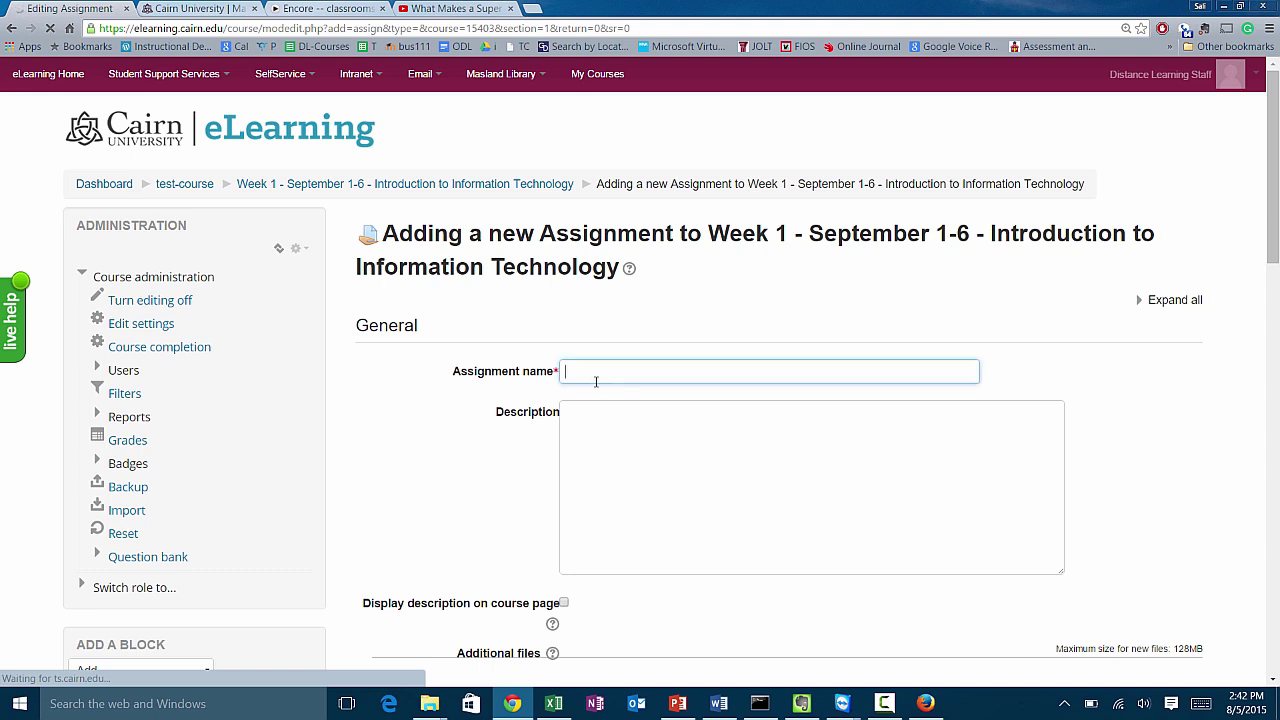
{"action": "left_click", "coordinate": [588, 370]}
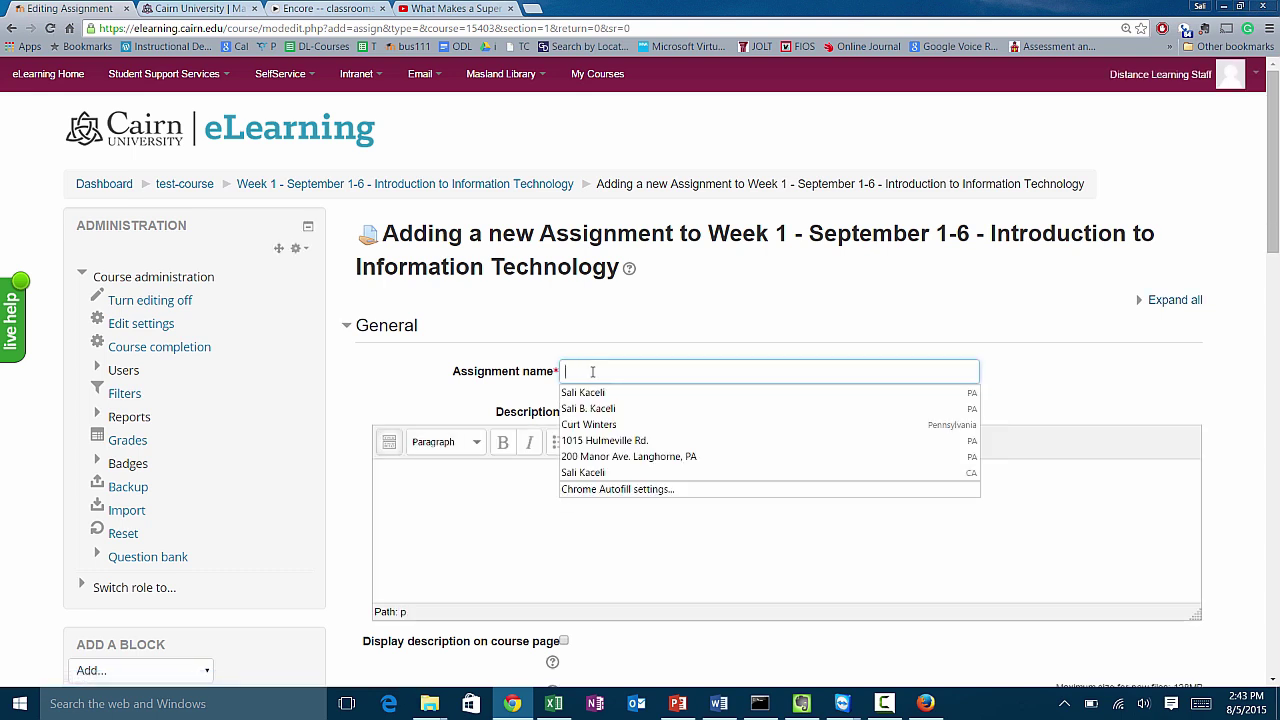
{"action": "left_click", "coordinate": [440, 396]}
{"action": "left_click", "coordinate": [520, 395]}
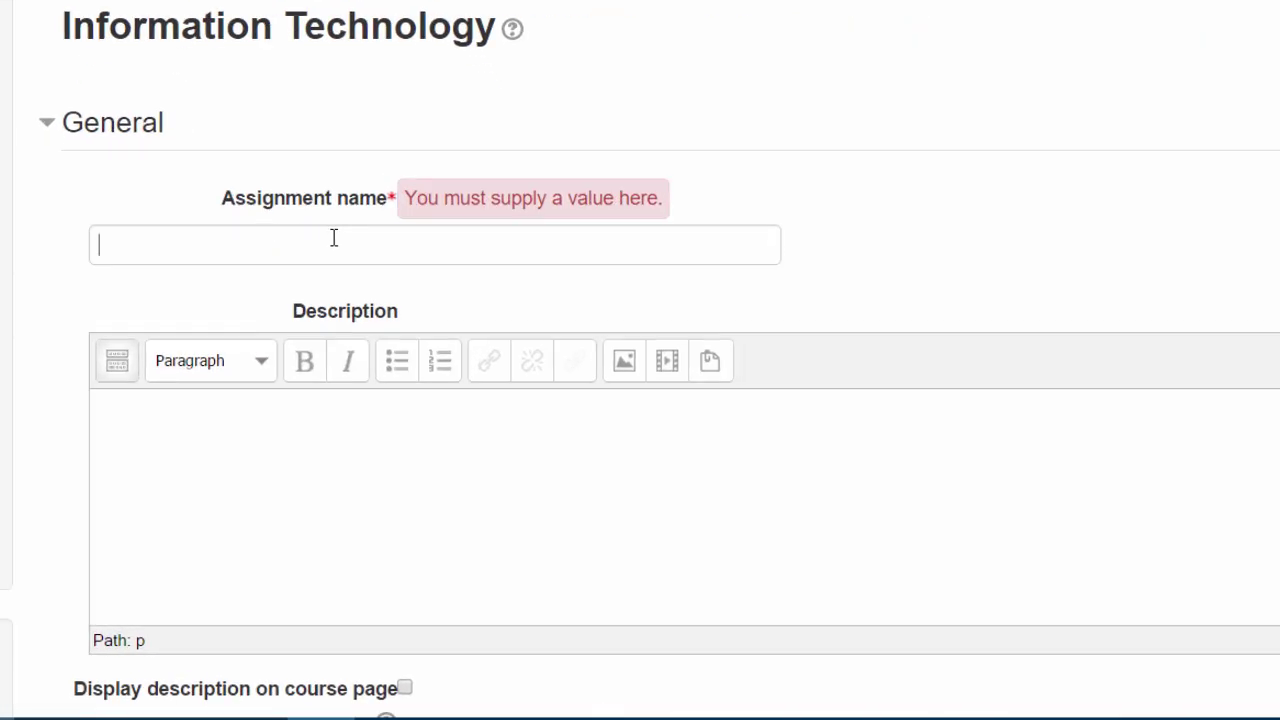
{"action": "type", "text": "Assignment 1: Reflection Paper"}
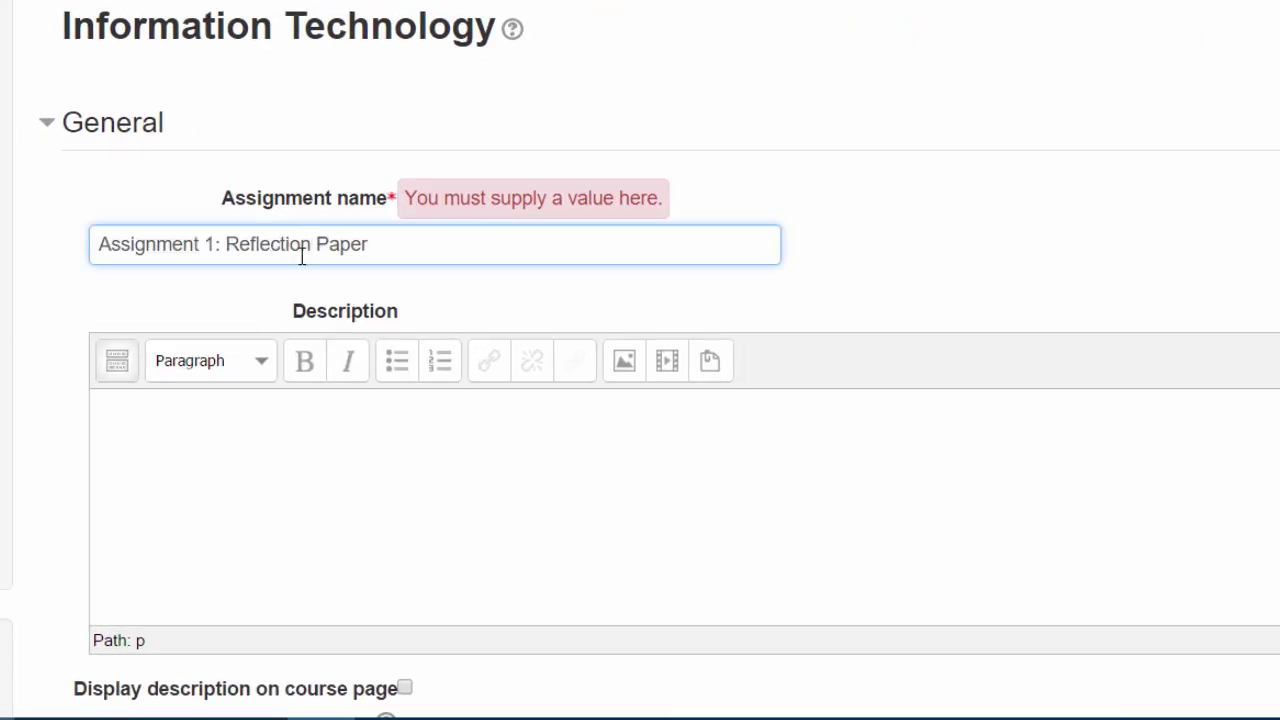
{"action": "left_click", "coordinate": [263, 509]}
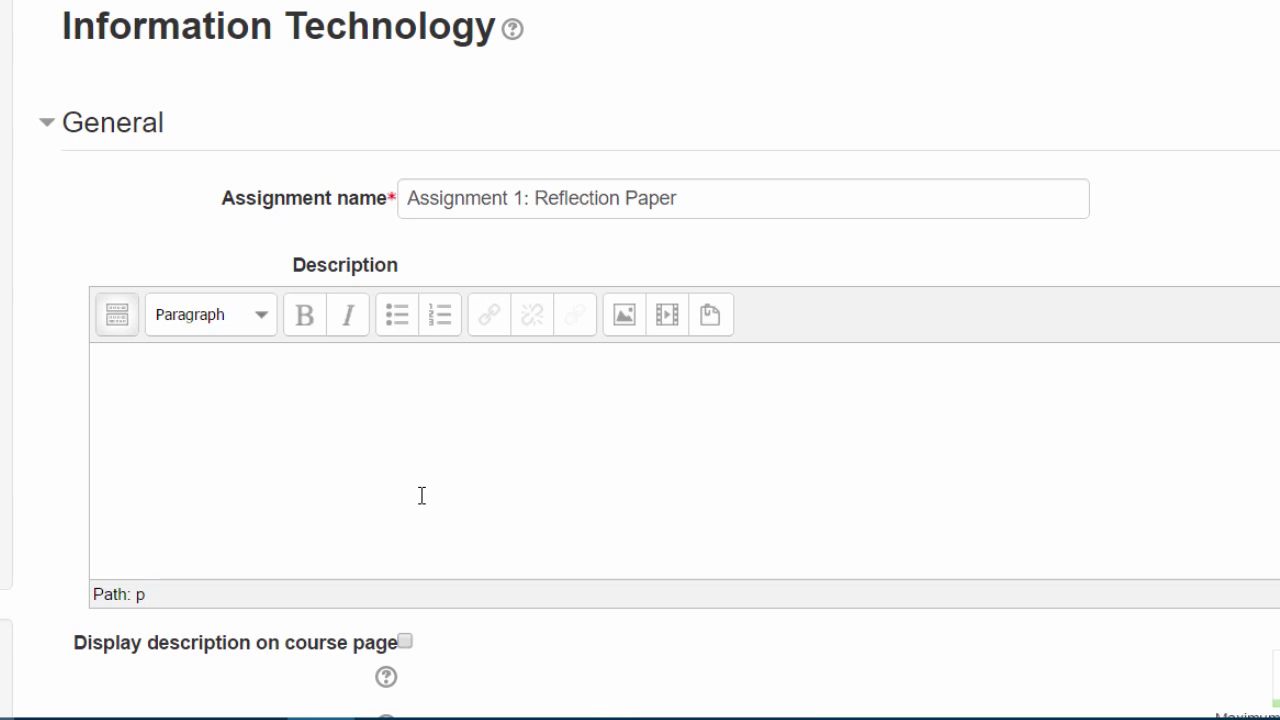
{"action": "type", "text": "Write a detailed 2 page reflection with the following requirements. 1. 2. 3."}
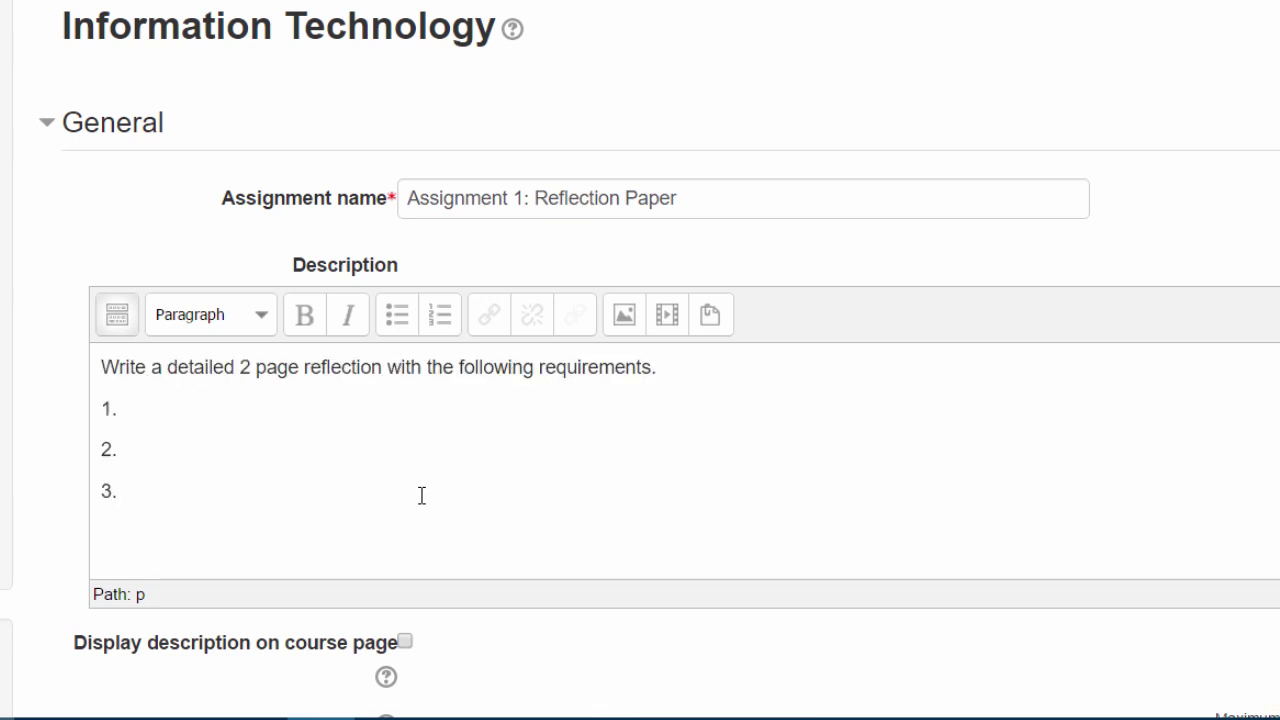
Attach the Week 1 Starting a Business document from the Presentations and Resources folder to the assignment's additional files
{"action": "scroll", "coordinate": [600, 586], "scroll_direction": "down", "scroll_amount": 2}
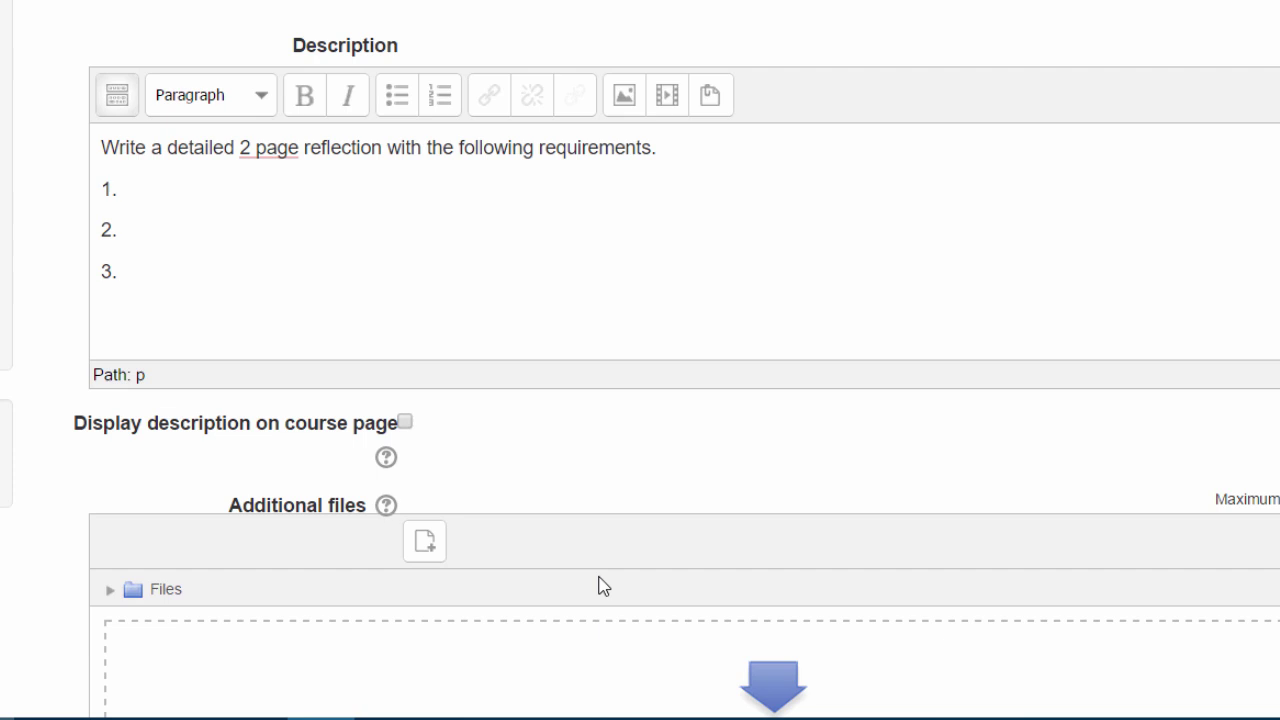
{"action": "scroll", "coordinate": [465, 541], "scroll_direction": "down", "scroll_amount": 2}
{"action": "scroll", "coordinate": [465, 541], "scroll_direction": "down", "scroll_amount": 2}
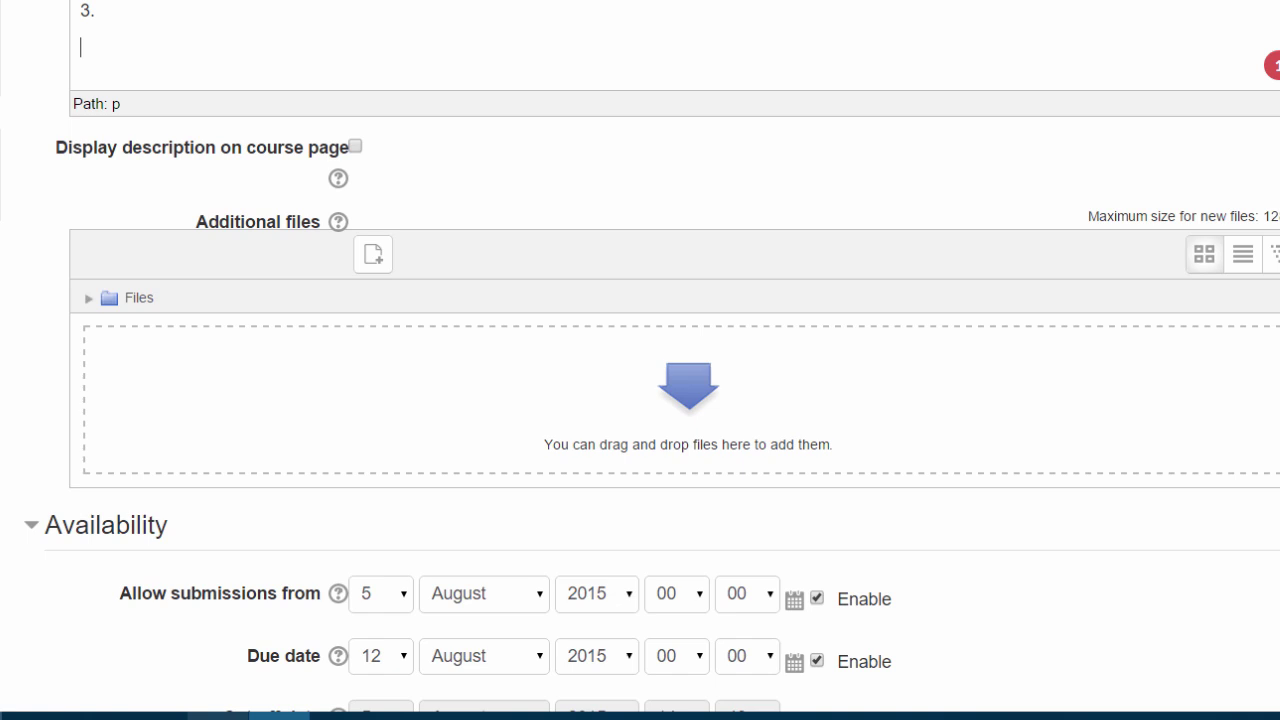
{"action": "mouse_move", "coordinate": [130, 714]}
{"action": "left_click", "coordinate": [360, 669]}
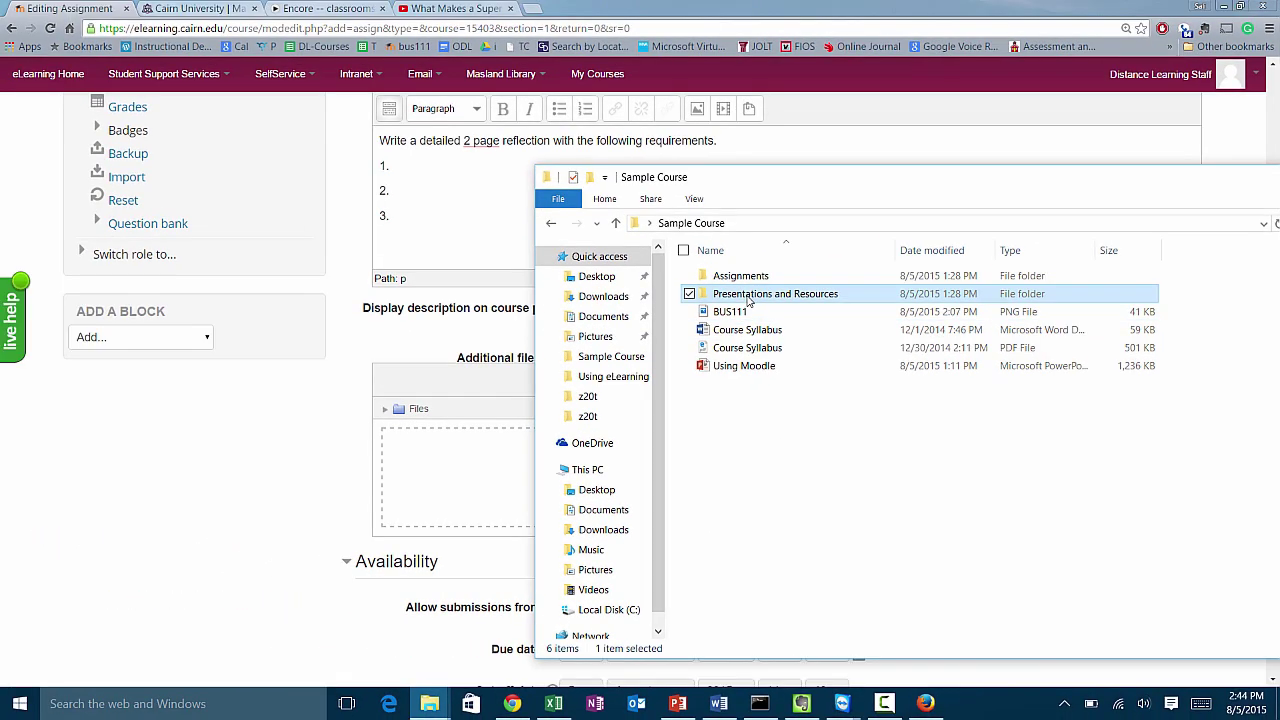
{"action": "double_click", "coordinate": [633, 199]}
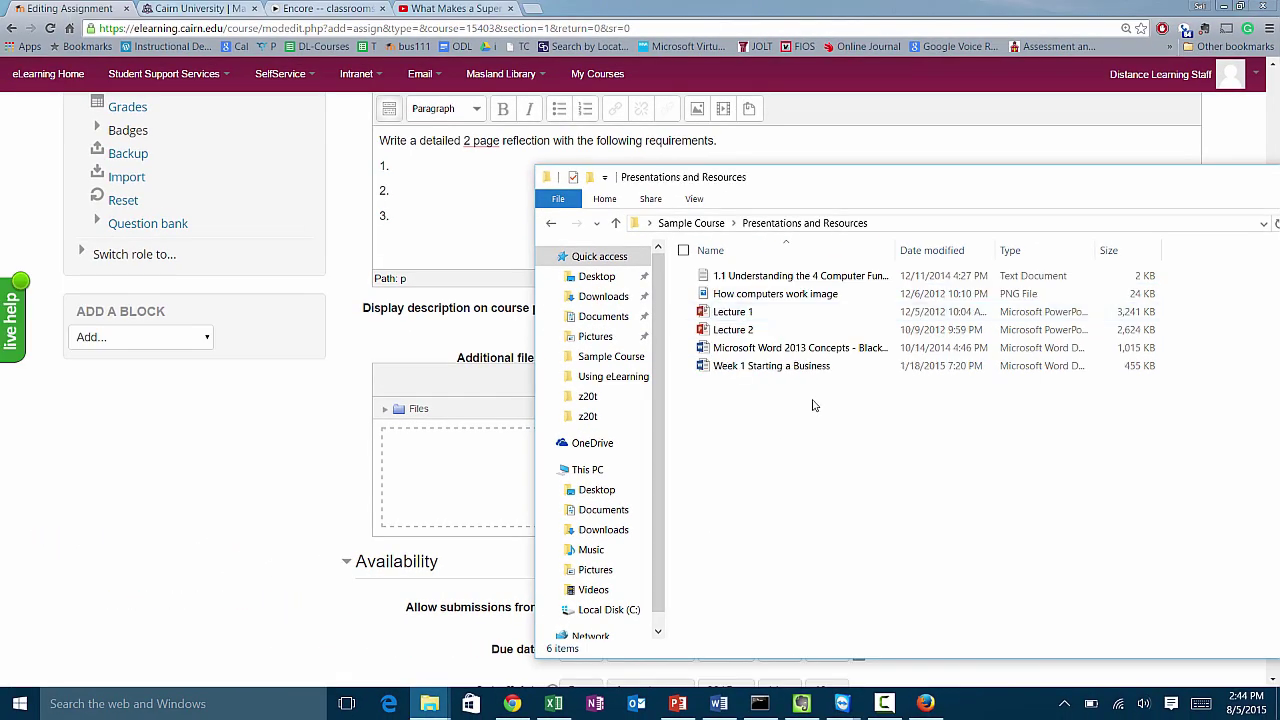
{"action": "left_click_drag", "start_coordinate": [773, 368], "coordinate": [469, 514]}
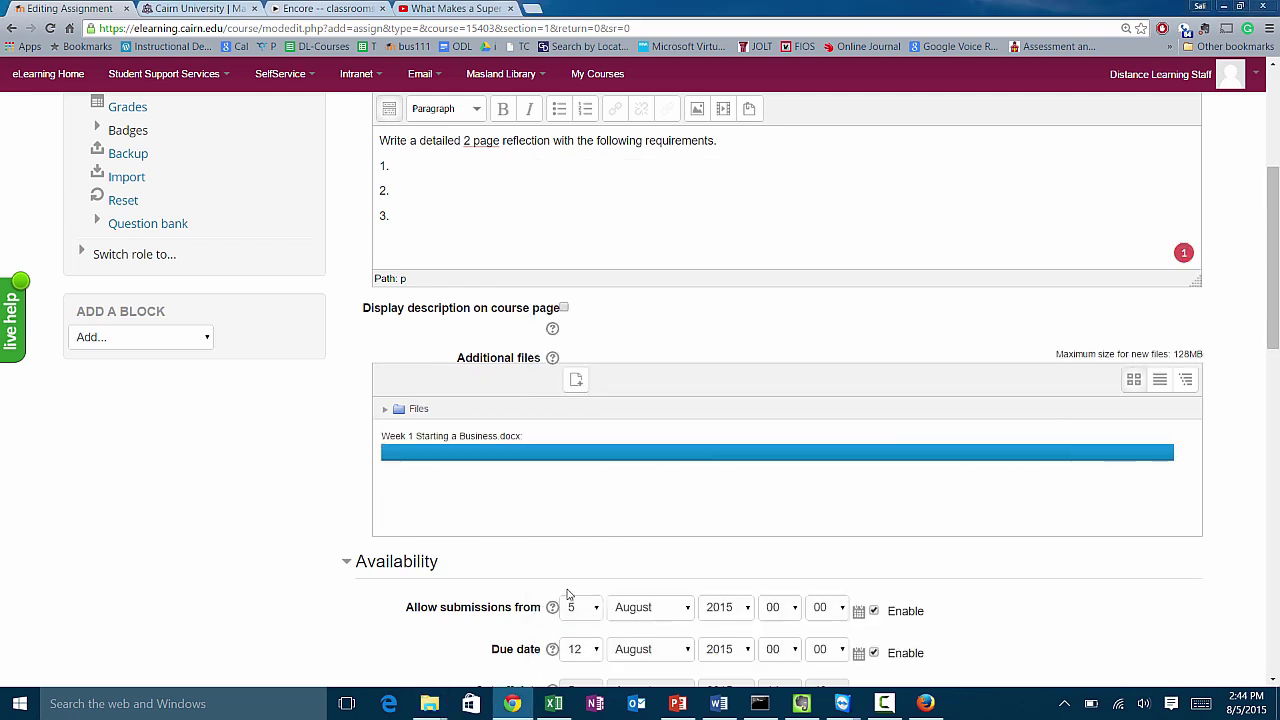
Disable both the "Allow submissions from" date and the "Due date" in the assignment's Availability settings
{"action": "scroll", "coordinate": [393, 583], "scroll_direction": "down", "scroll_amount": 2}
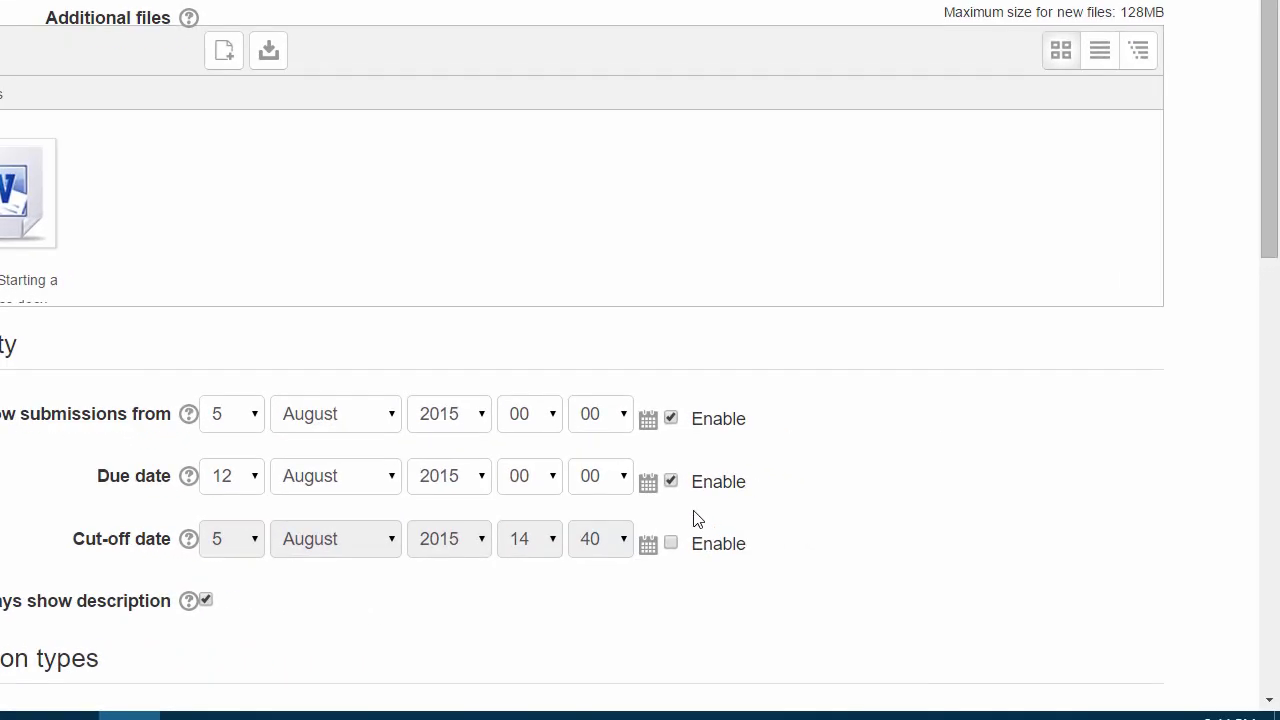
{"action": "left_click", "coordinate": [670, 418]}
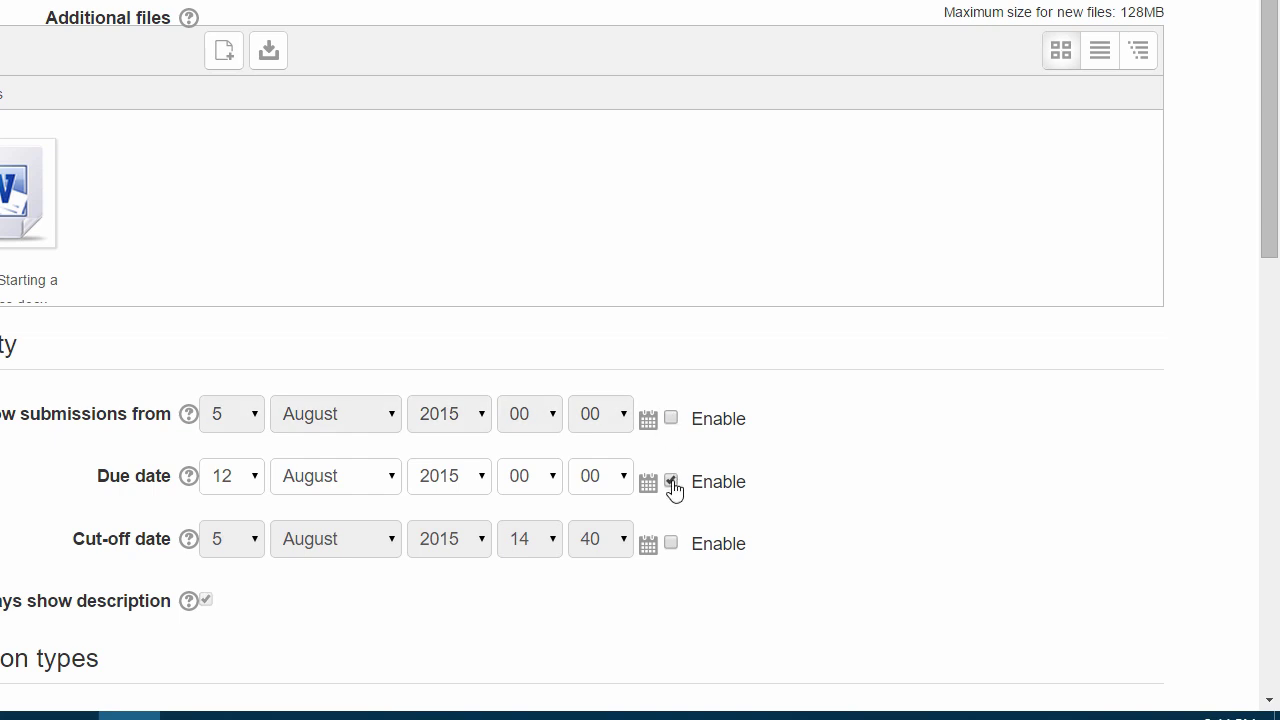
{"action": "left_click", "coordinate": [671, 482]}
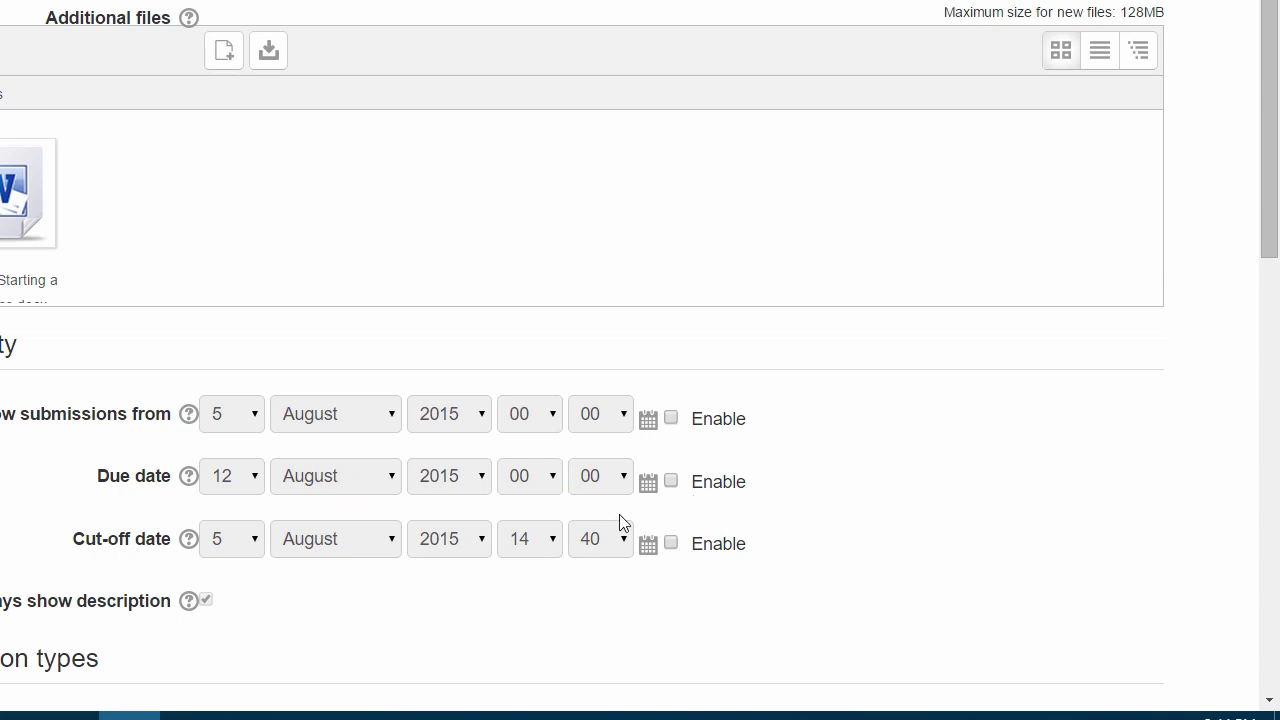
Re-enable the assignment's due date, open its calendar picker, and disable the due date again
{"action": "left_click", "coordinate": [673, 484]}
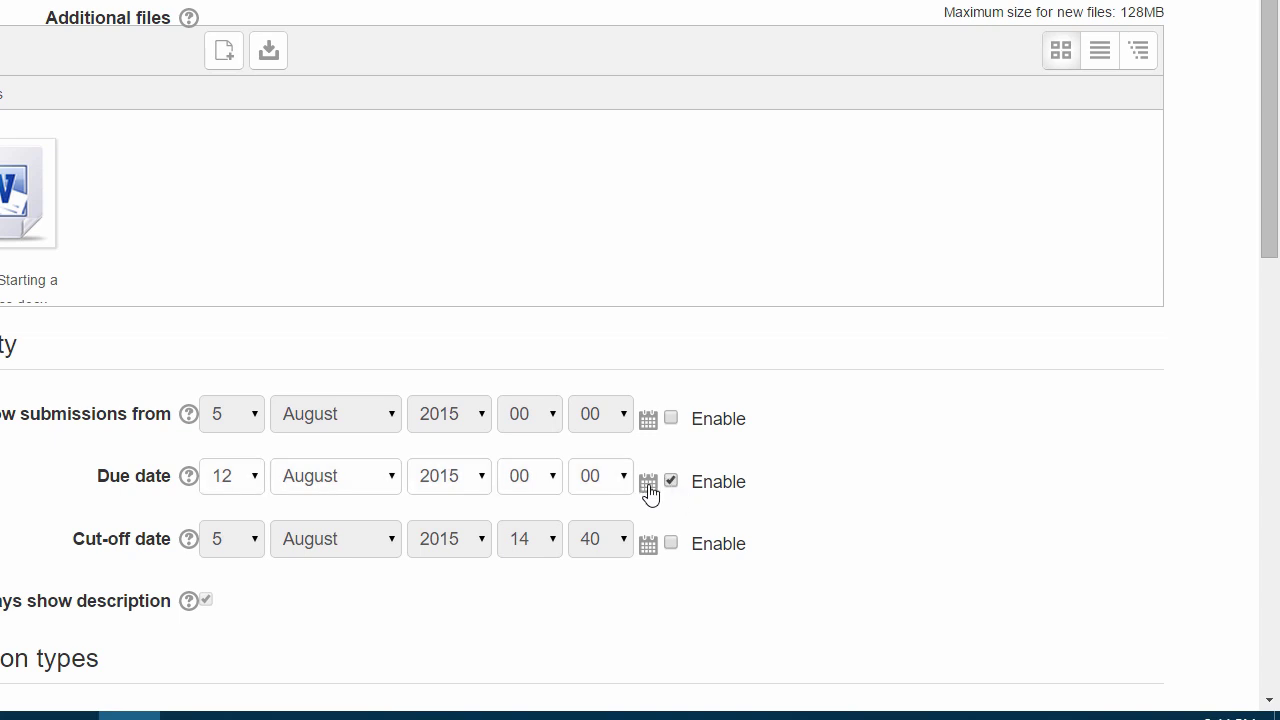
{"action": "left_click", "coordinate": [648, 486]}
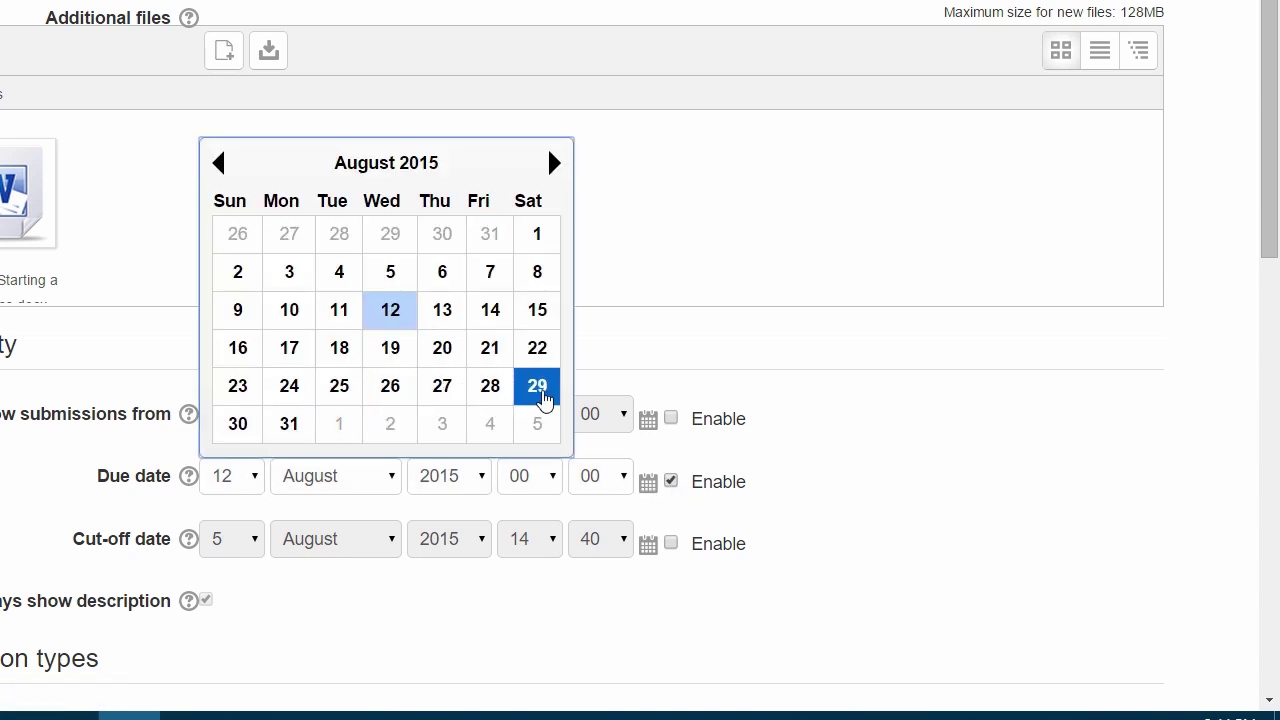
{"action": "left_click", "coordinate": [861, 483]}
{"action": "double_click", "coordinate": [671, 483]}
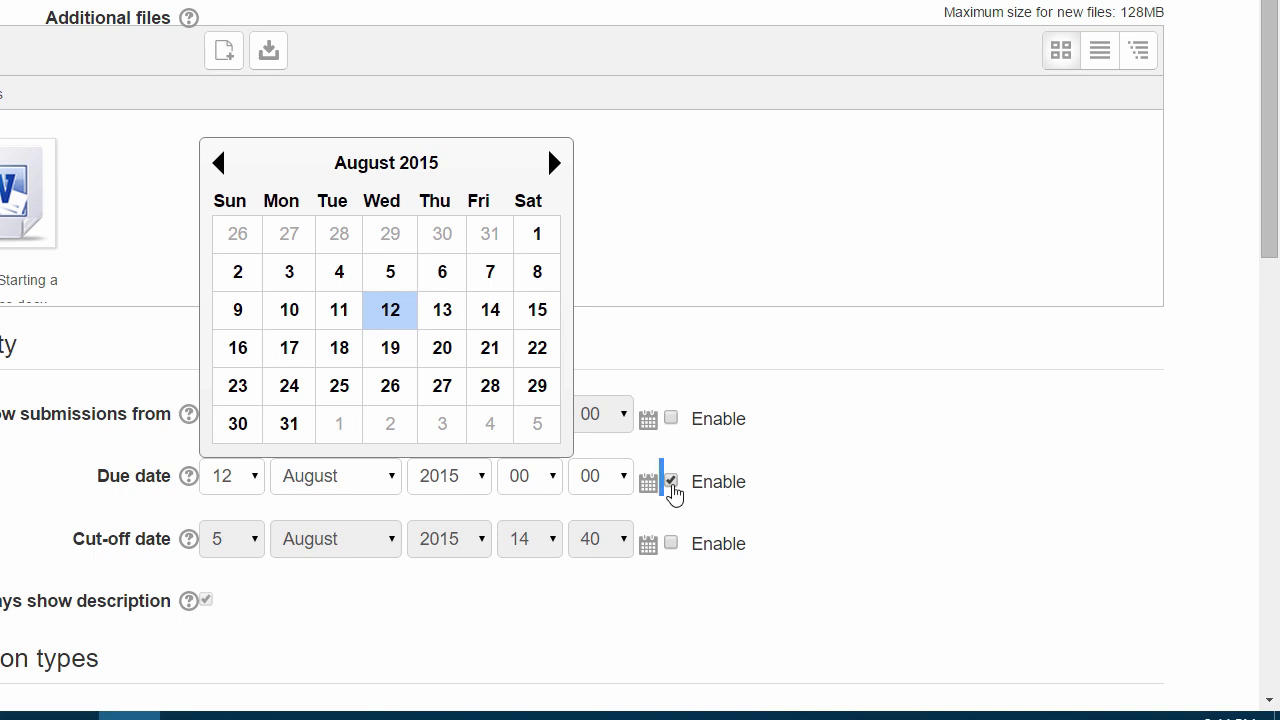
{"action": "left_click", "coordinate": [668, 483]}
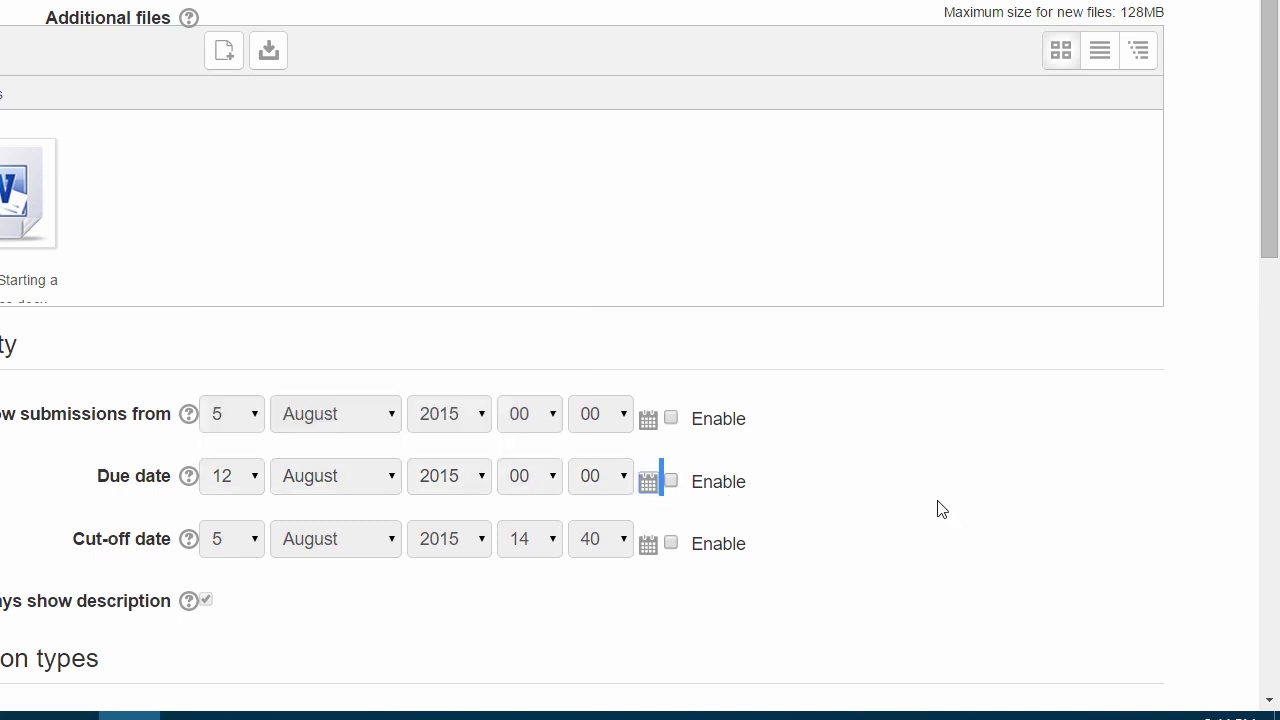
Examine the Submission types options, then expand the Feedback types section and examine its comment and file feedback options
{"action": "scroll", "coordinate": [925, 545], "scroll_direction": "down", "scroll_amount": 2}
{"action": "scroll", "coordinate": [840, 556], "scroll_direction": "down", "scroll_amount": 1}
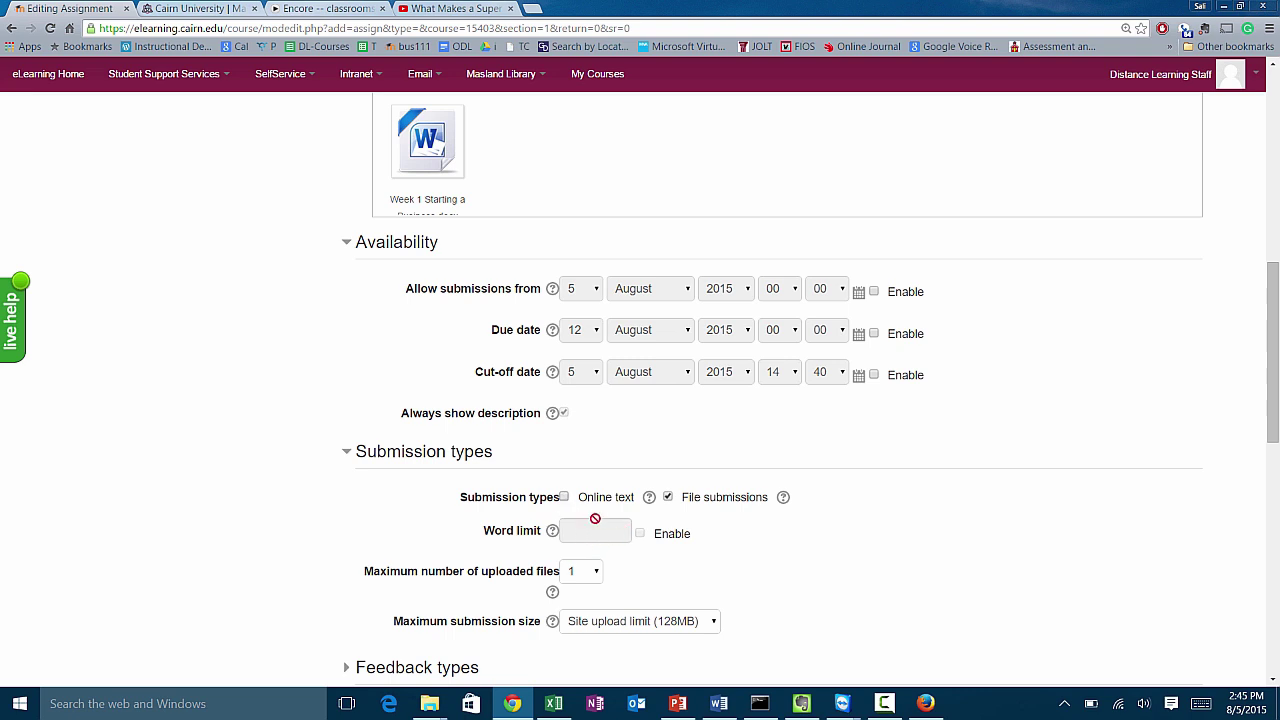
{"action": "scroll", "coordinate": [793, 609], "scroll_direction": "down", "scroll_amount": 1}
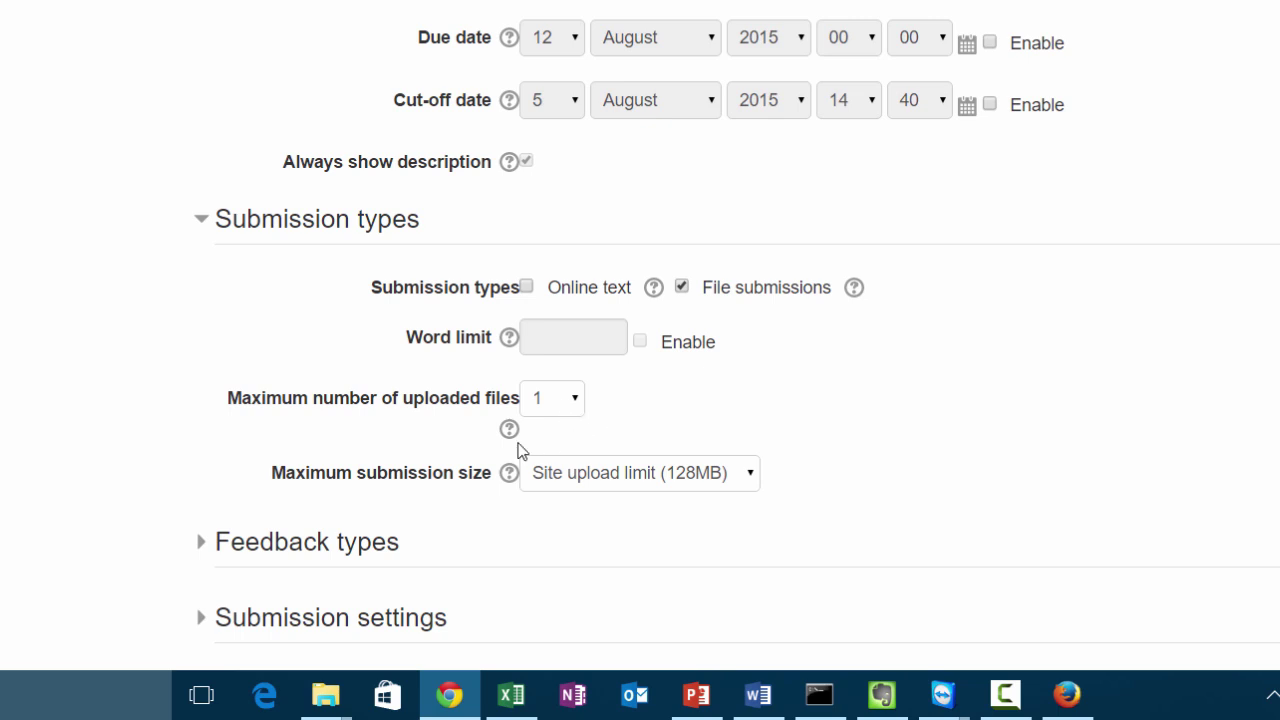
{"action": "left_click", "coordinate": [205, 543]}
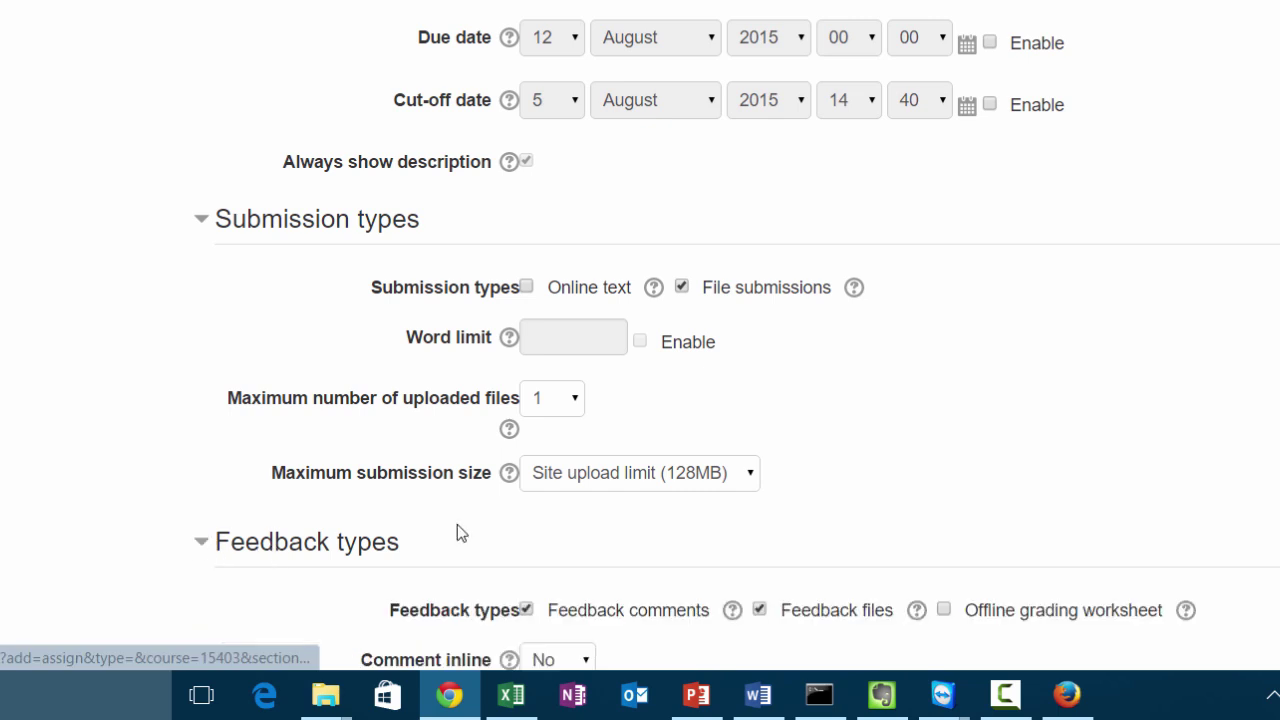
{"action": "scroll", "coordinate": [1022, 455], "scroll_direction": "down", "scroll_amount": 1}
{"action": "scroll", "coordinate": [1022, 455], "scroll_direction": "down", "scroll_amount": 1}
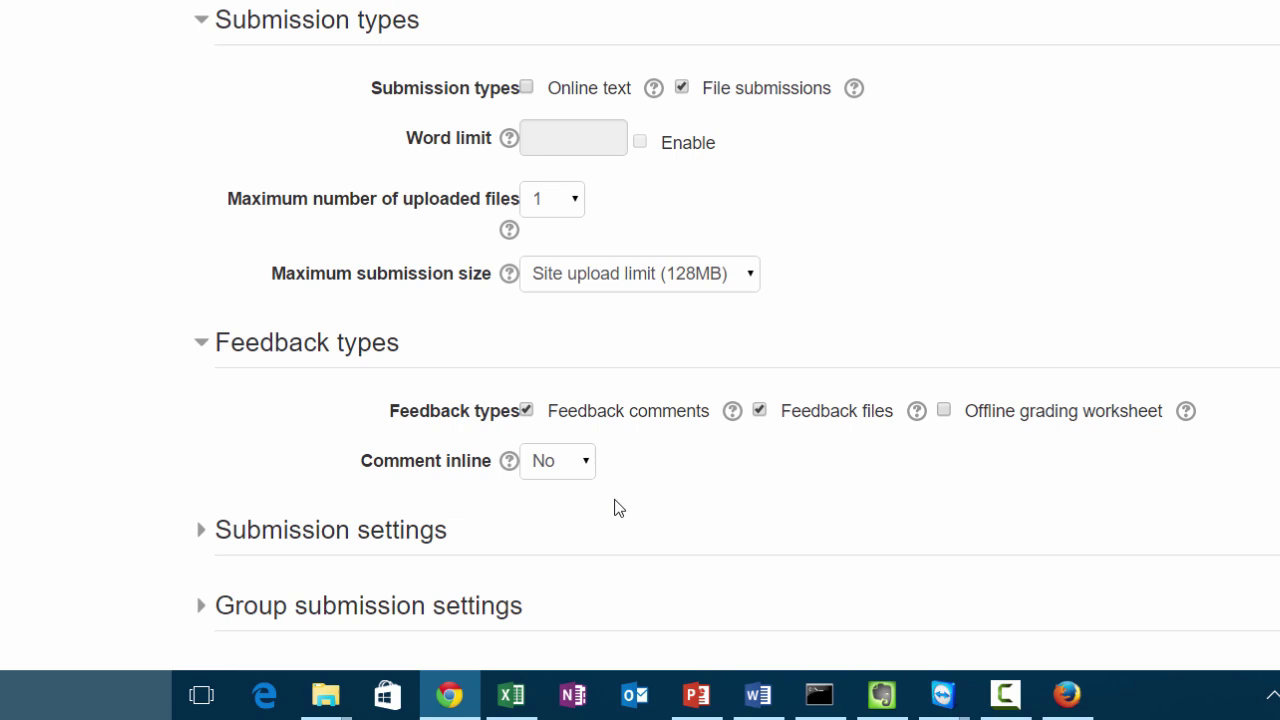
Expand the Submission settings and Group submission settings sections and examine their submission, attempt and group options
{"action": "left_click", "coordinate": [203, 548]}
{"action": "scroll", "coordinate": [742, 528], "scroll_direction": "down", "scroll_amount": 2}
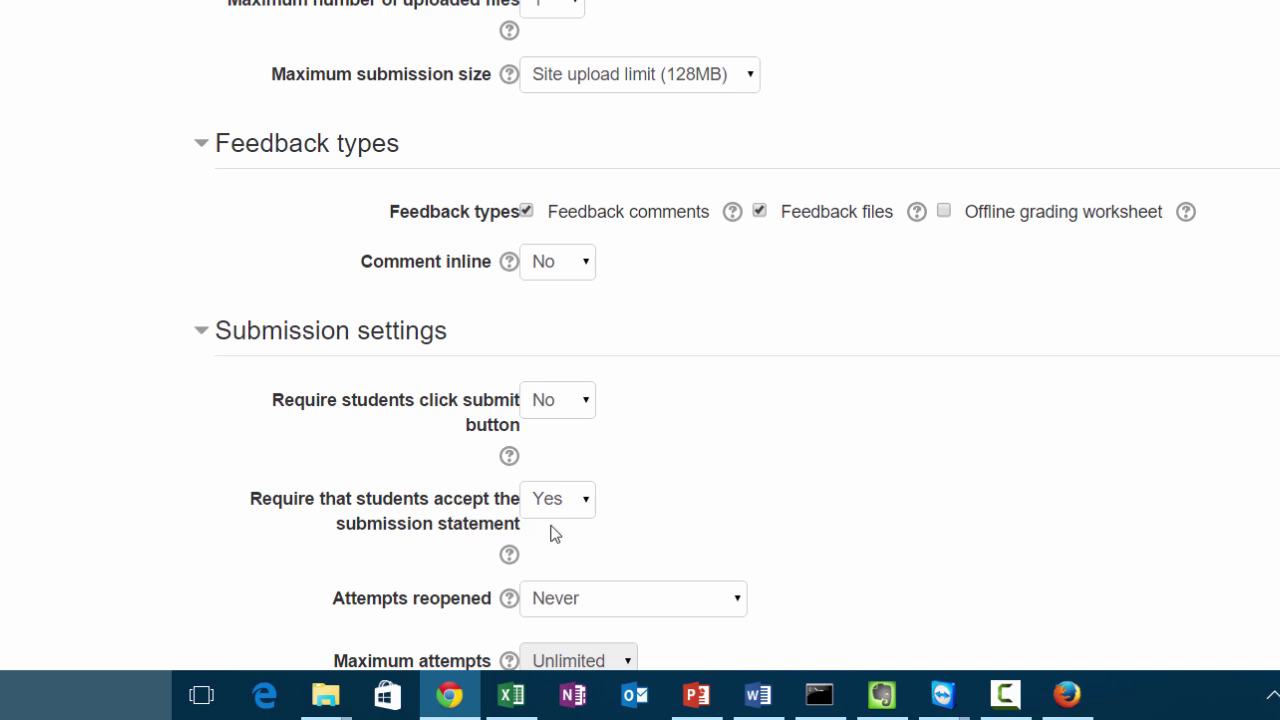
{"action": "scroll", "coordinate": [556, 532], "scroll_direction": "down", "scroll_amount": 1}
{"action": "scroll", "coordinate": [729, 528], "scroll_direction": "down", "scroll_amount": 1}
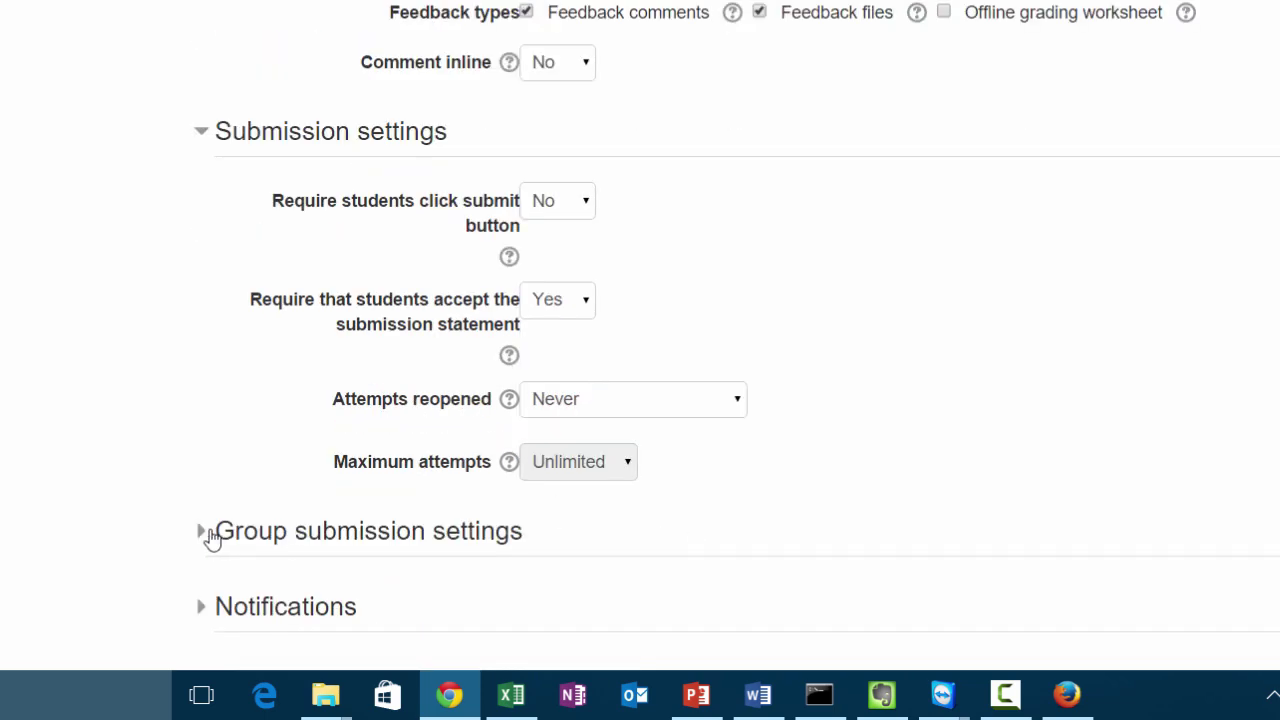
{"action": "left_click", "coordinate": [201, 538]}
{"action": "scroll", "coordinate": [714, 555], "scroll_direction": "down", "scroll_amount": 2}
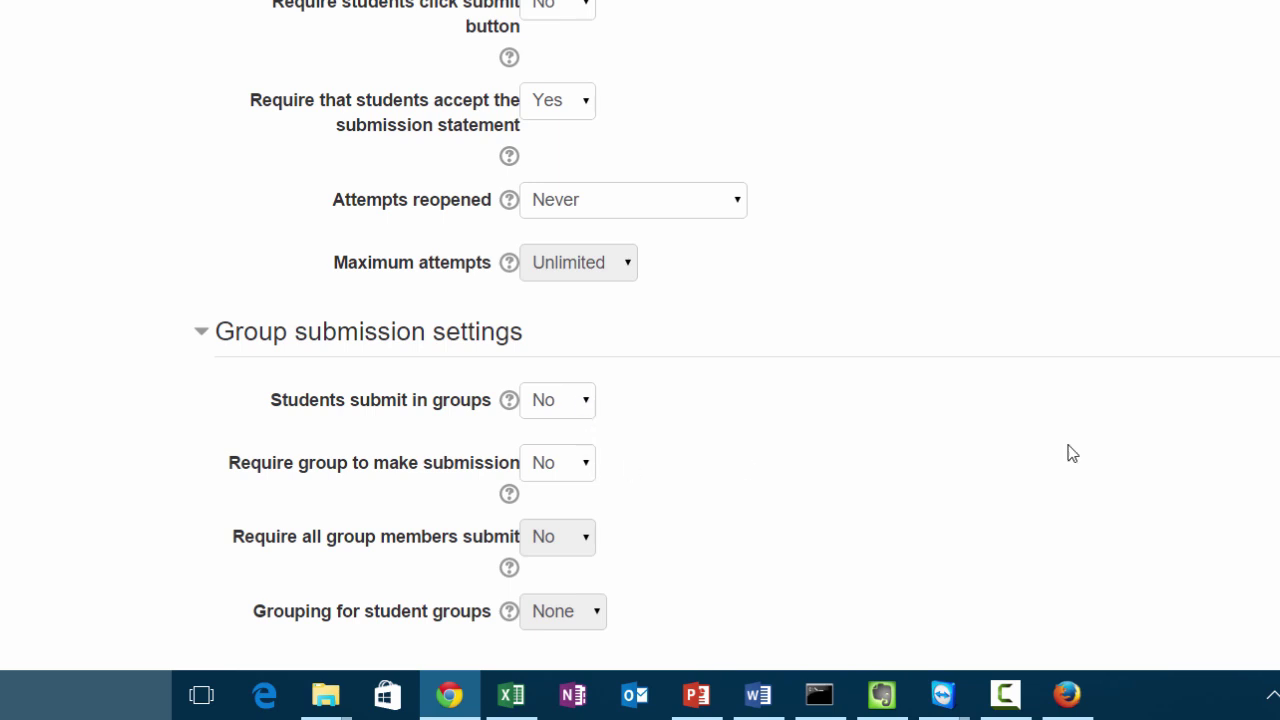
{"action": "scroll", "coordinate": [914, 491], "scroll_direction": "down", "scroll_amount": 1}
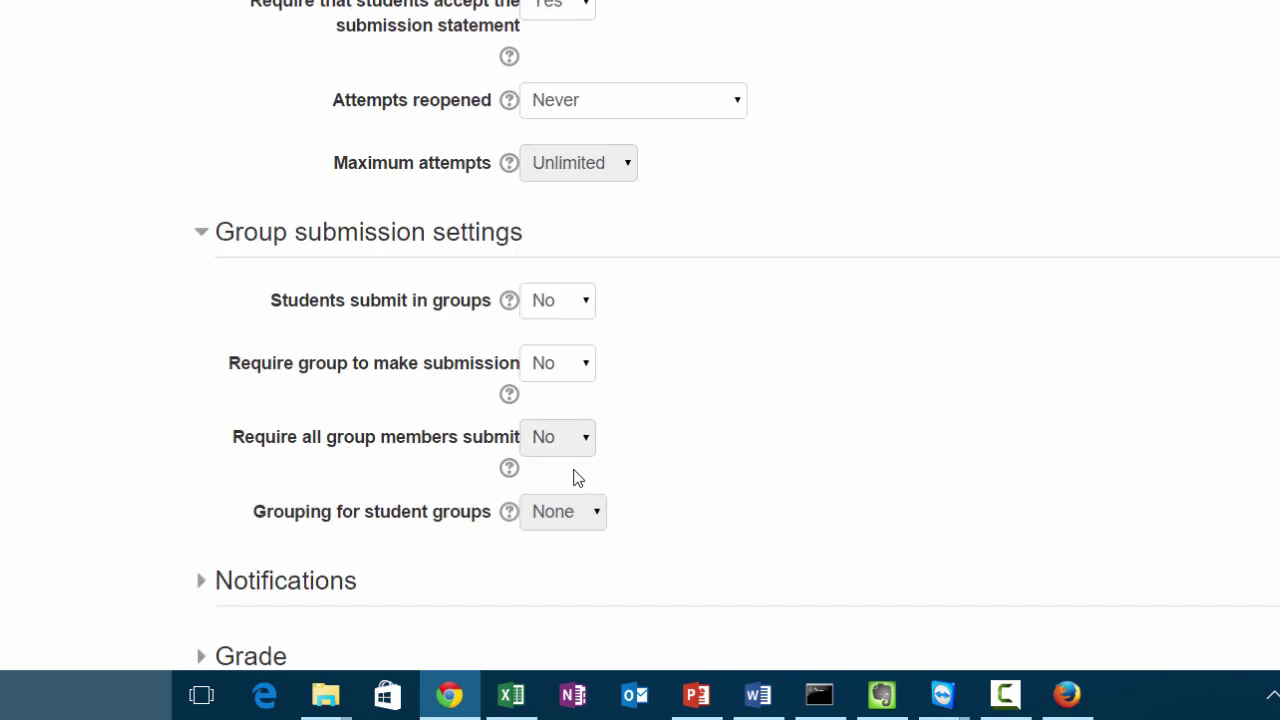
{"action": "scroll", "coordinate": [611, 483], "scroll_direction": "down", "scroll_amount": 1}
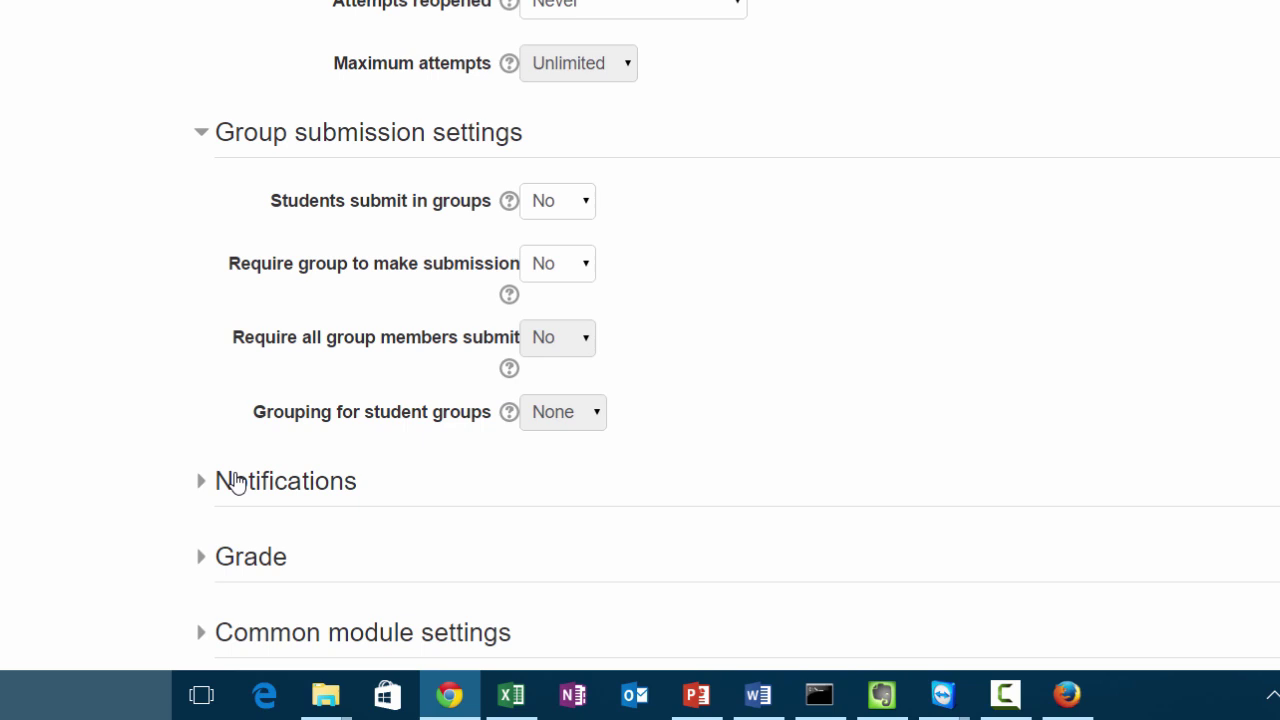
Expand the Notifications section and review the assignment's settings from Availability through to the grader and student notifications
{"action": "left_click", "coordinate": [201, 483]}
{"action": "scroll", "coordinate": [680, 527], "scroll_direction": "down", "scroll_amount": 1}
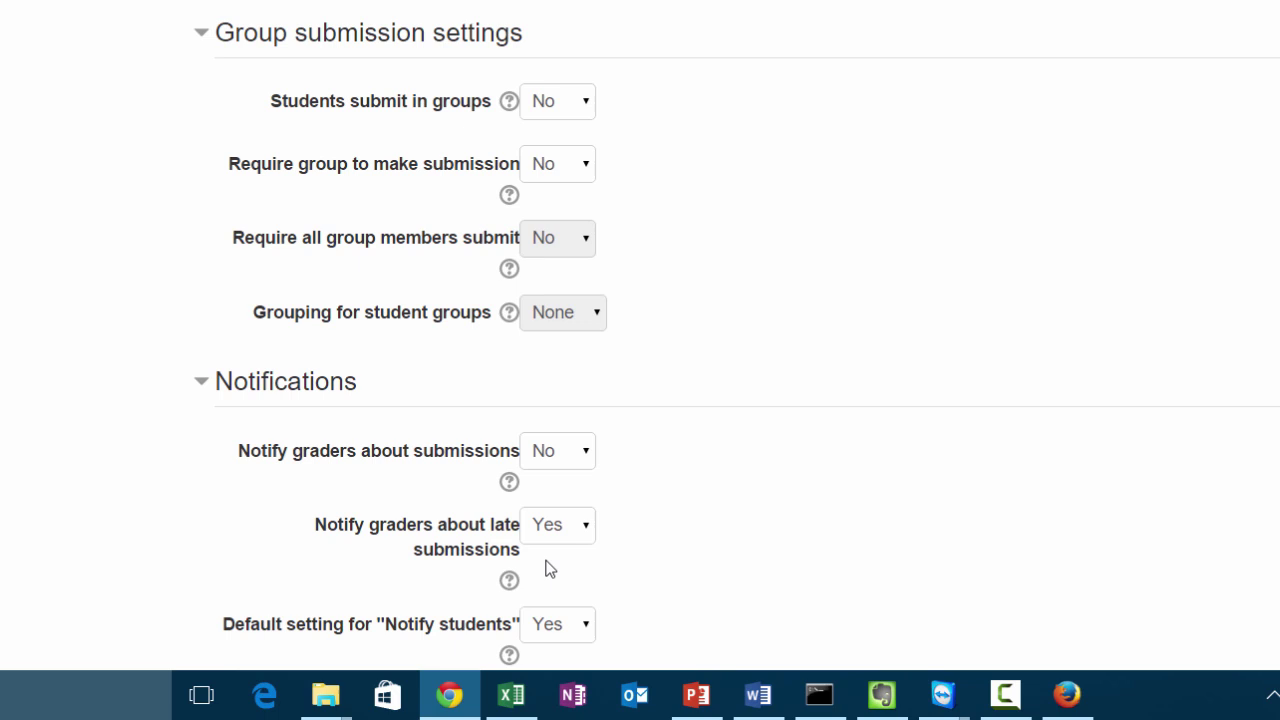
{"action": "scroll", "coordinate": [780, 457], "scroll_direction": "up", "scroll_amount": 5}
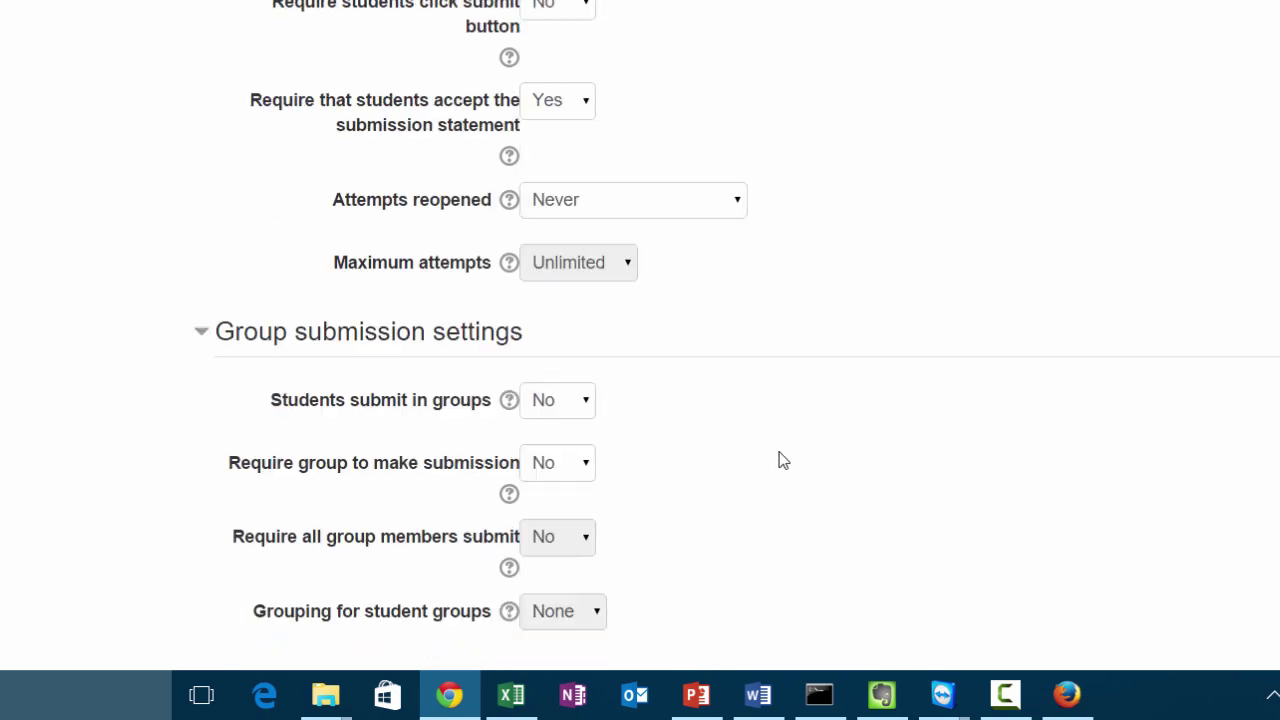
{"action": "scroll", "coordinate": [693, 337], "scroll_direction": "up", "scroll_amount": 6}
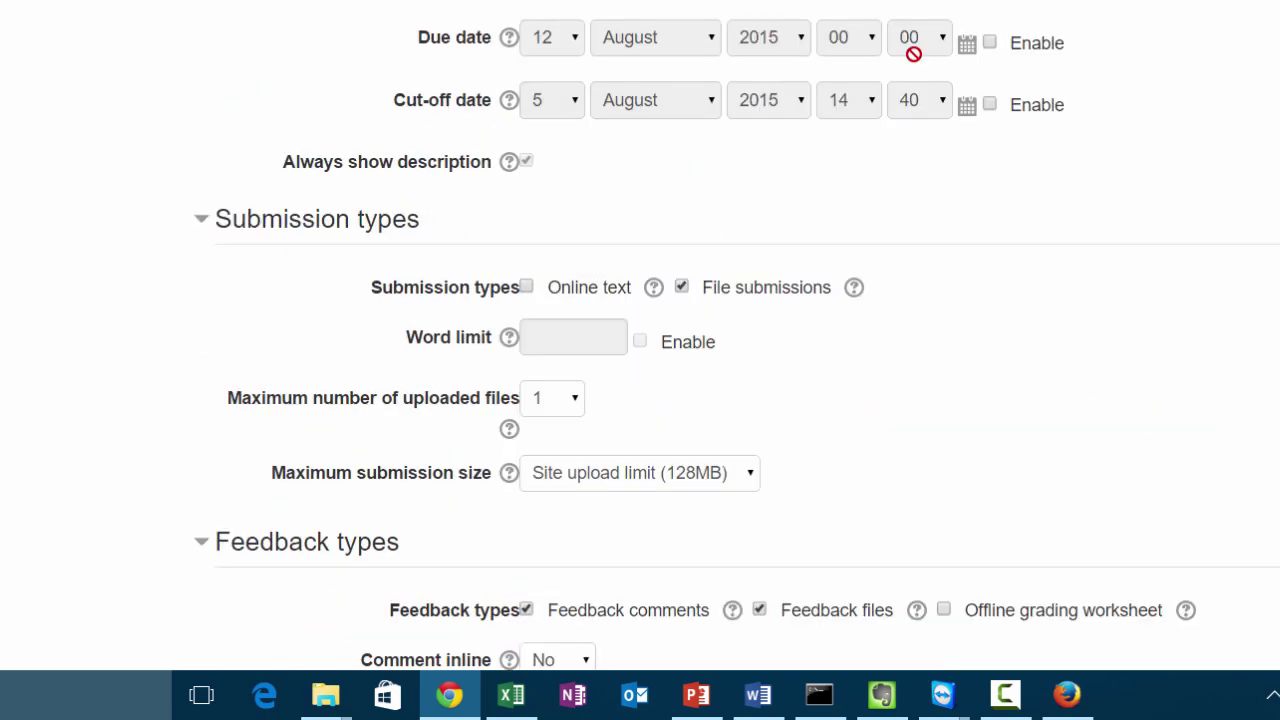
{"action": "scroll", "coordinate": [829, 403], "scroll_direction": "down", "scroll_amount": 5}
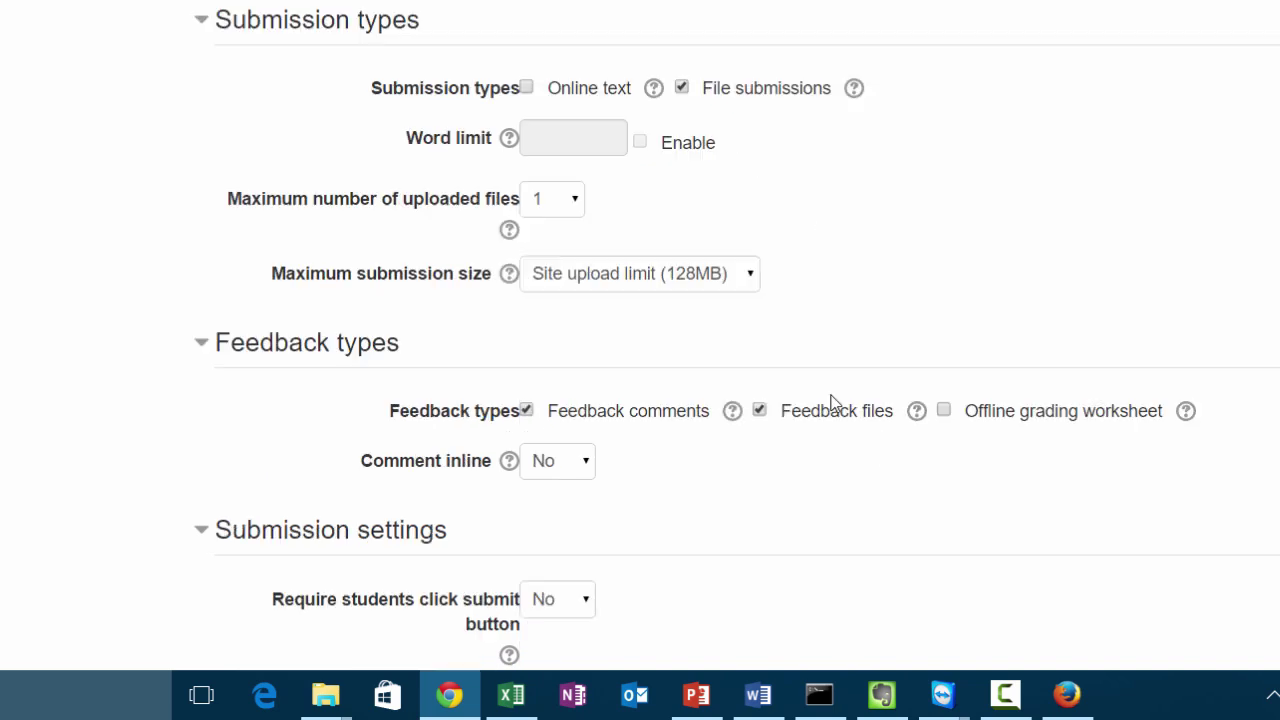
{"action": "scroll", "coordinate": [790, 418], "scroll_direction": "down", "scroll_amount": 2}
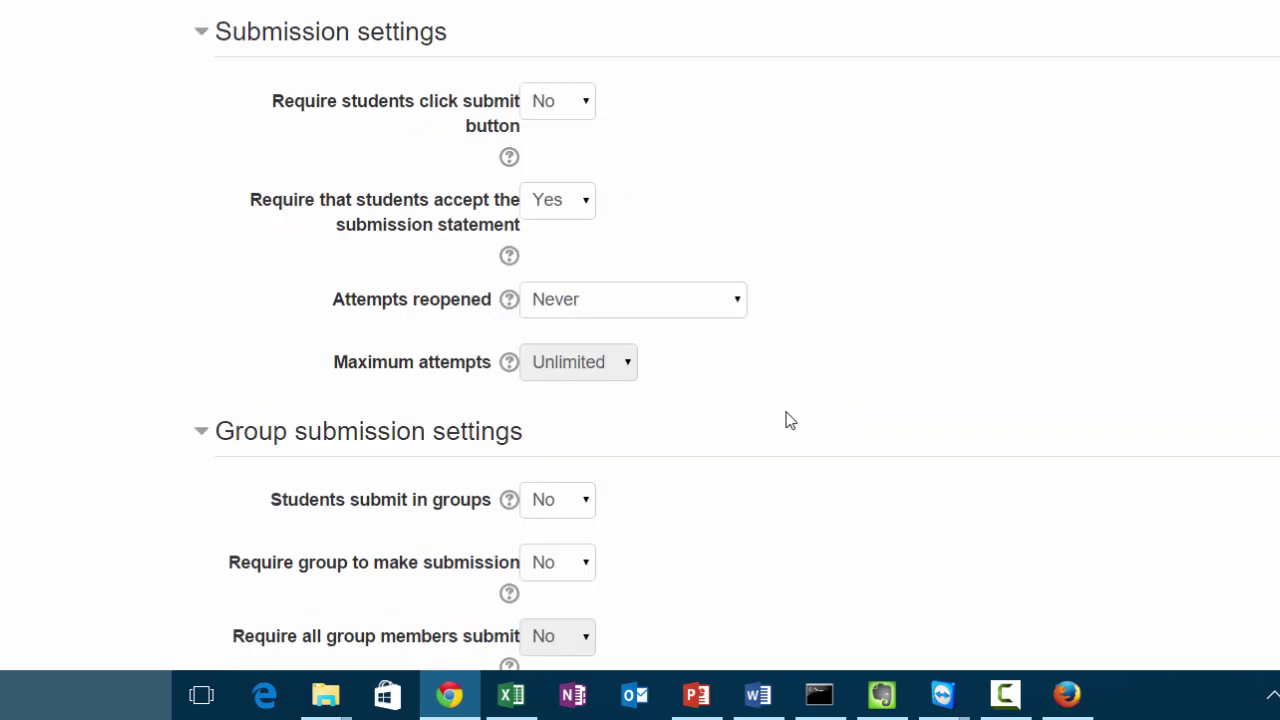
{"action": "scroll", "coordinate": [666, 540], "scroll_direction": "down", "scroll_amount": 1}
{"action": "scroll", "coordinate": [592, 540], "scroll_direction": "down", "scroll_amount": 4}
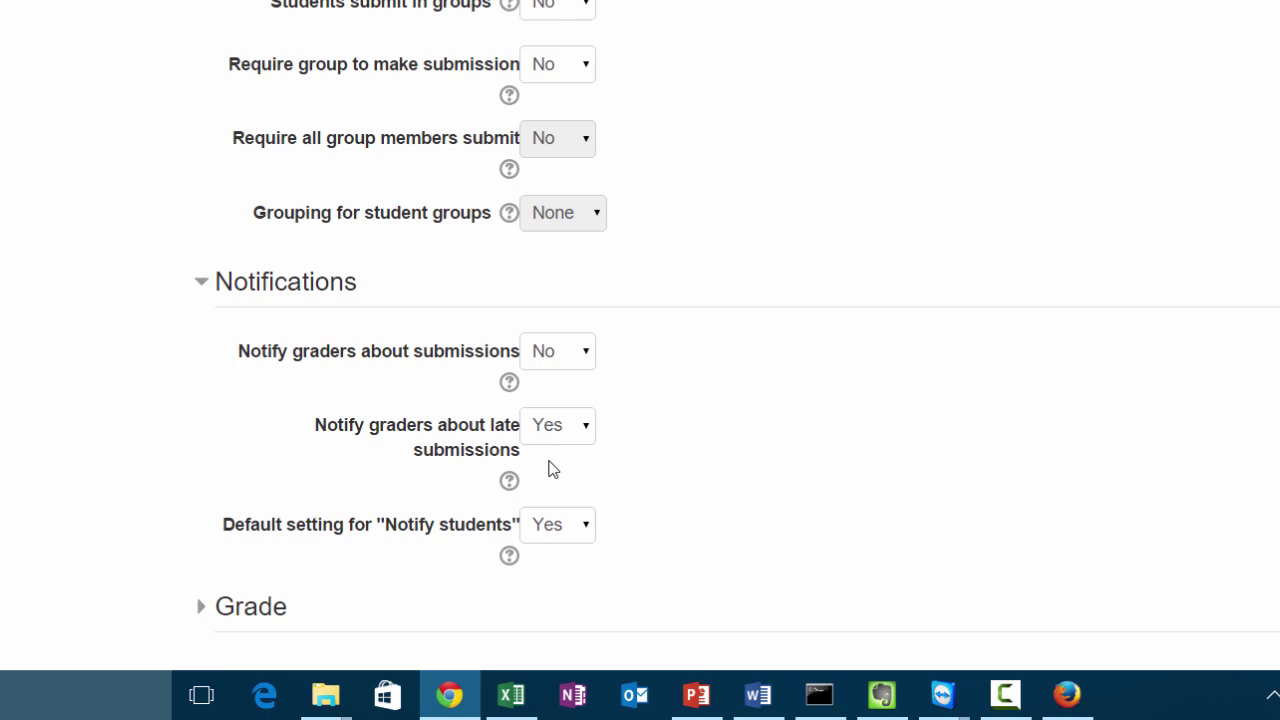
{"action": "scroll", "coordinate": [1110, 222], "scroll_direction": "down", "scroll_amount": 3}
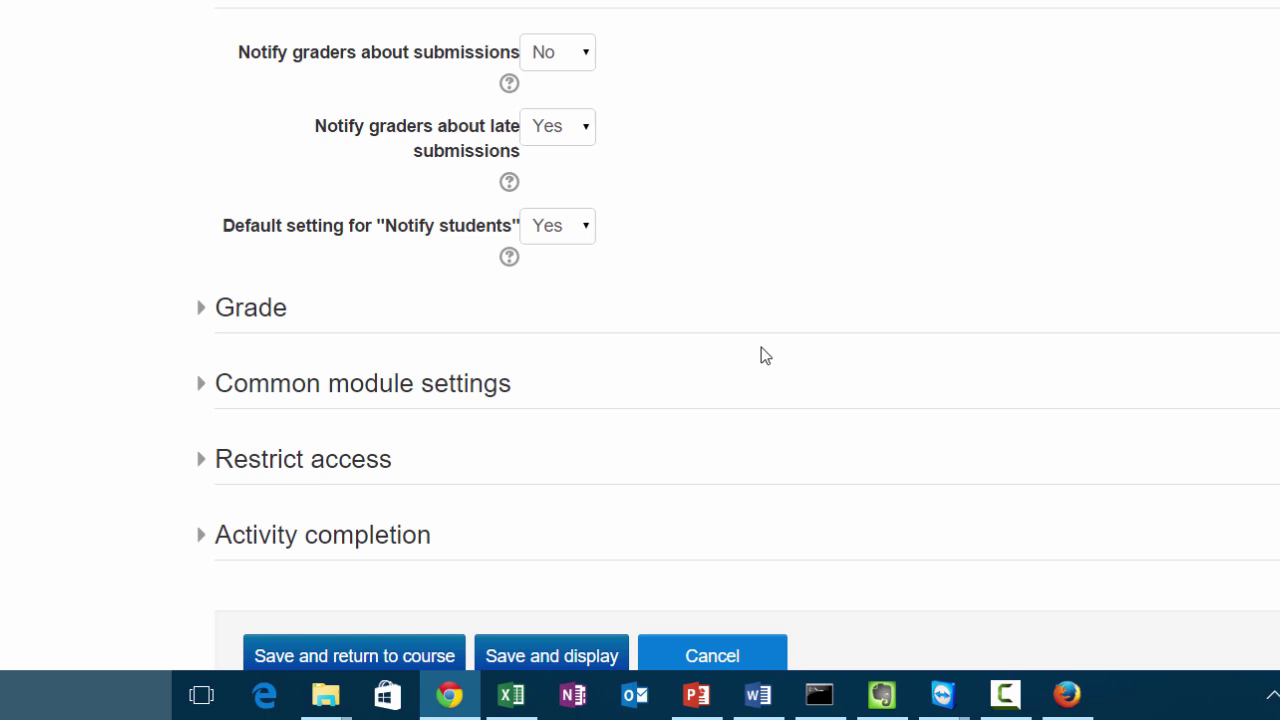
Expand the Grade section and examine the maximum points, the grade types and the available grading methods, keeping the current choices
{"action": "left_click", "coordinate": [197, 310]}
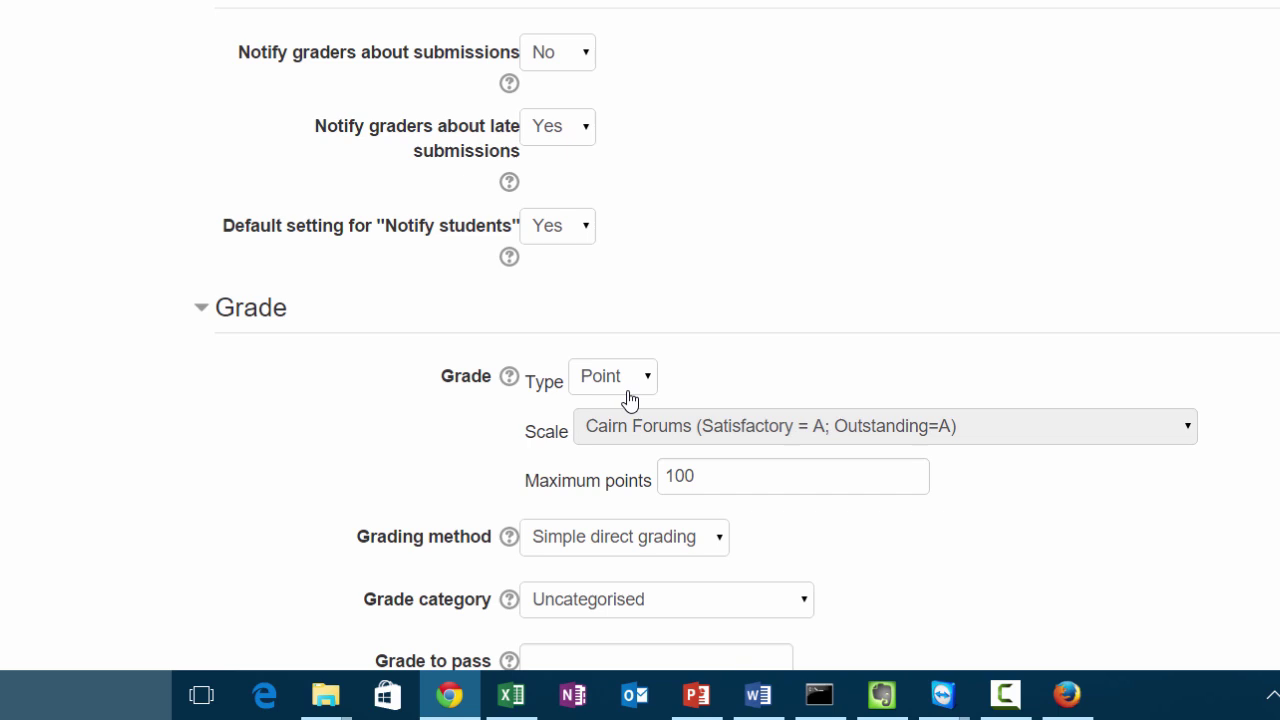
{"action": "left_click", "coordinate": [706, 479]}
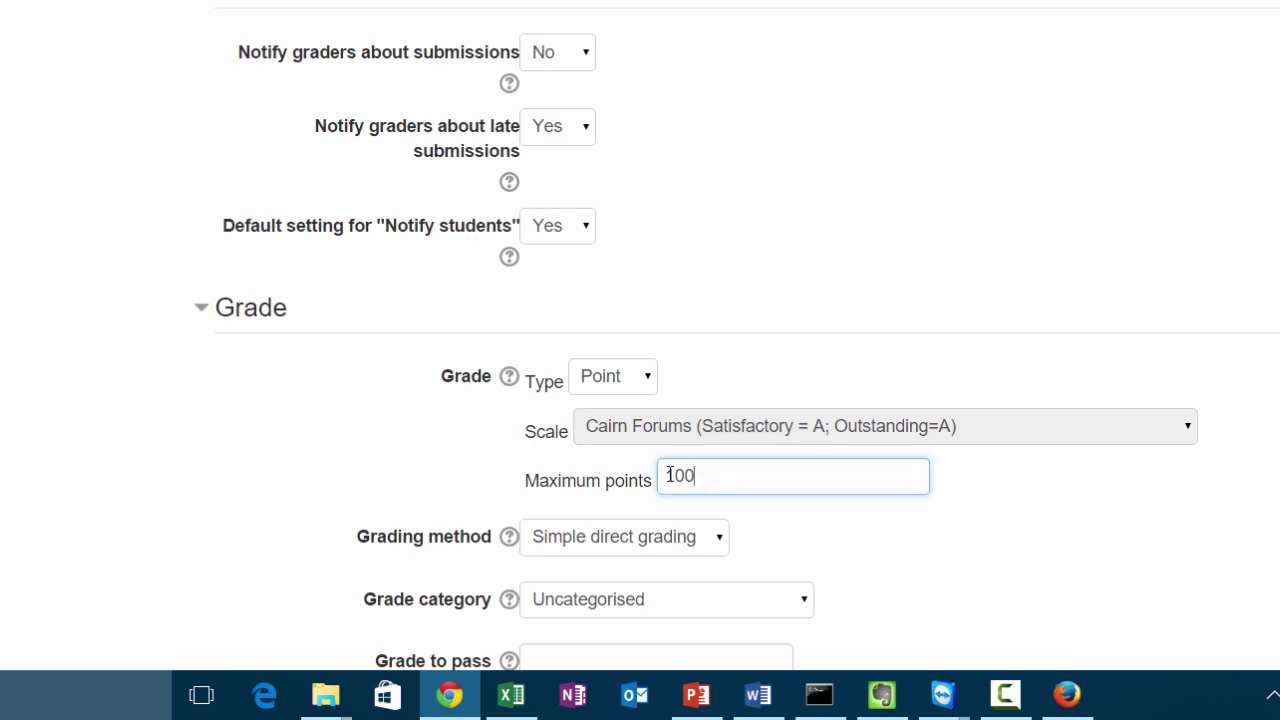
{"action": "double_click", "coordinate": [661, 472]}
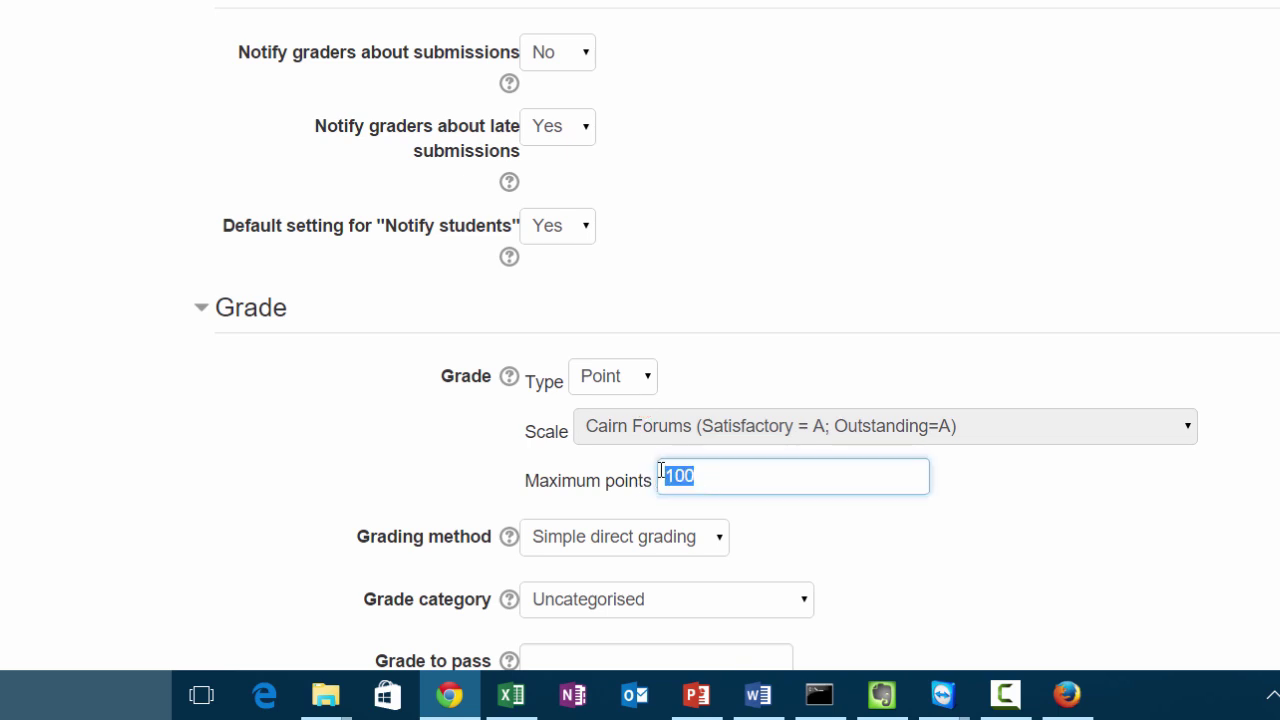
{"action": "left_click", "coordinate": [650, 382]}
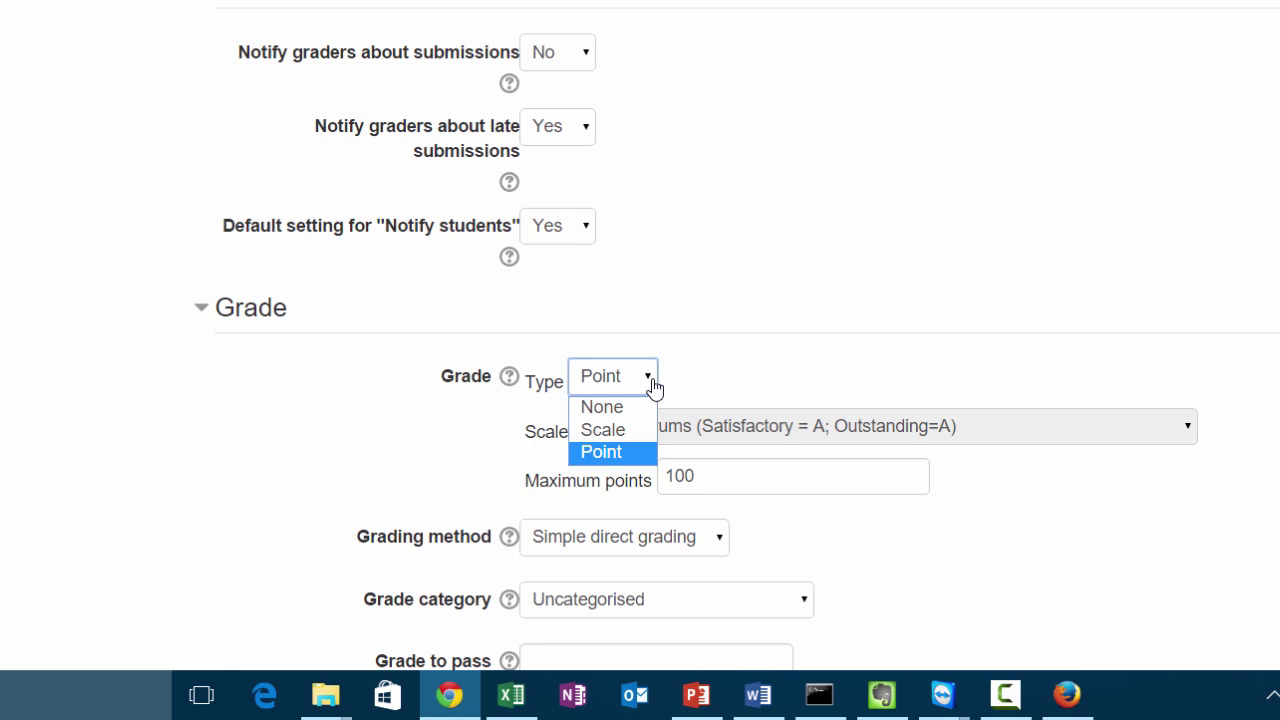
{"action": "left_click", "coordinate": [866, 336]}
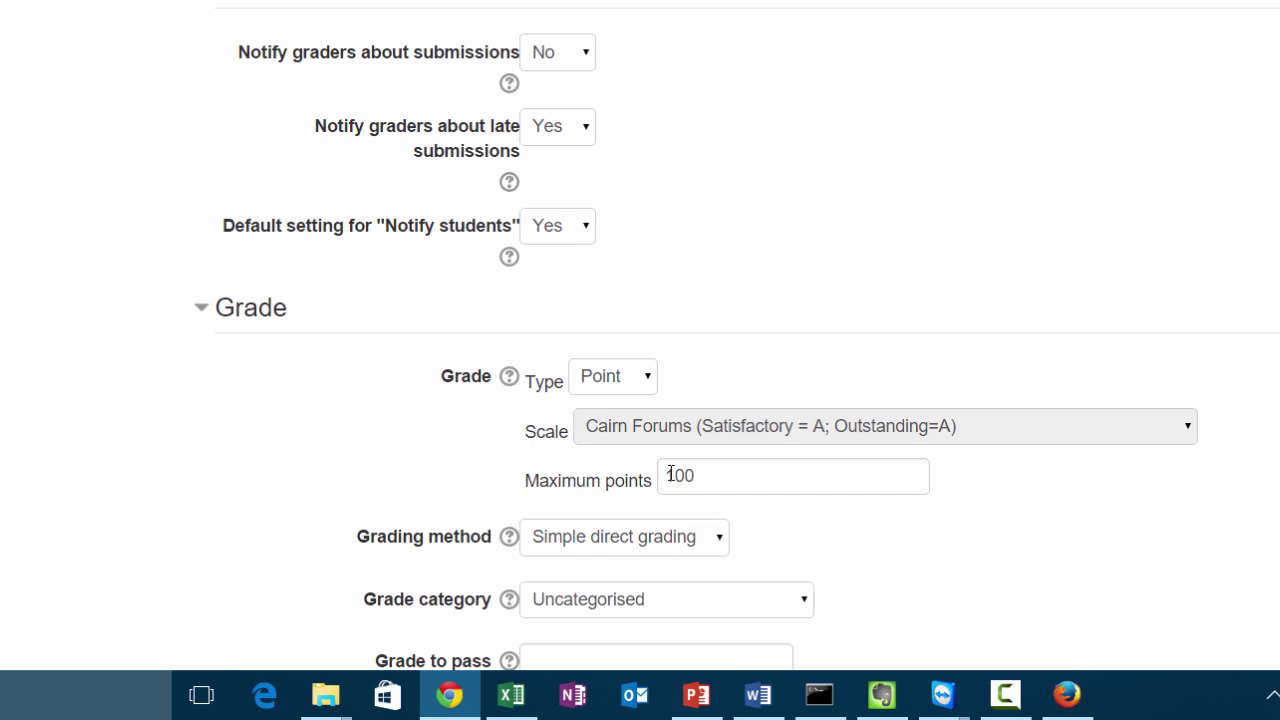
{"action": "double_click", "coordinate": [706, 482]}
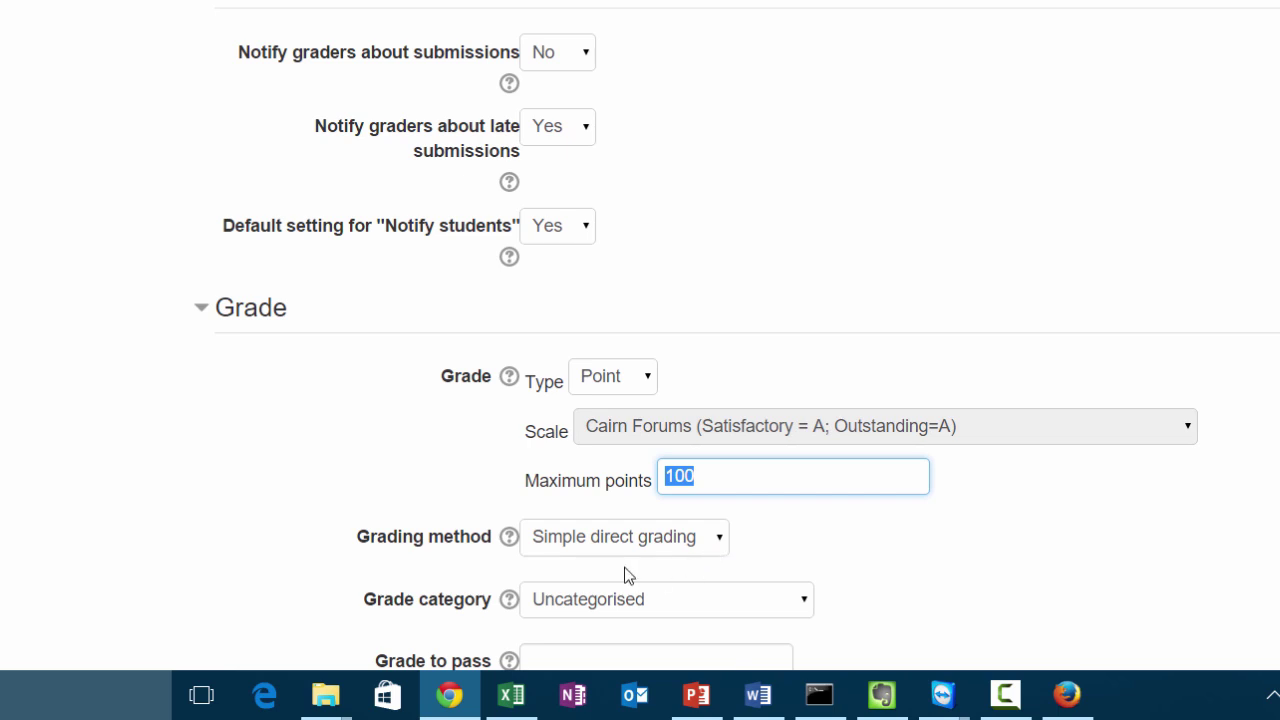
{"action": "left_click", "coordinate": [650, 550]}
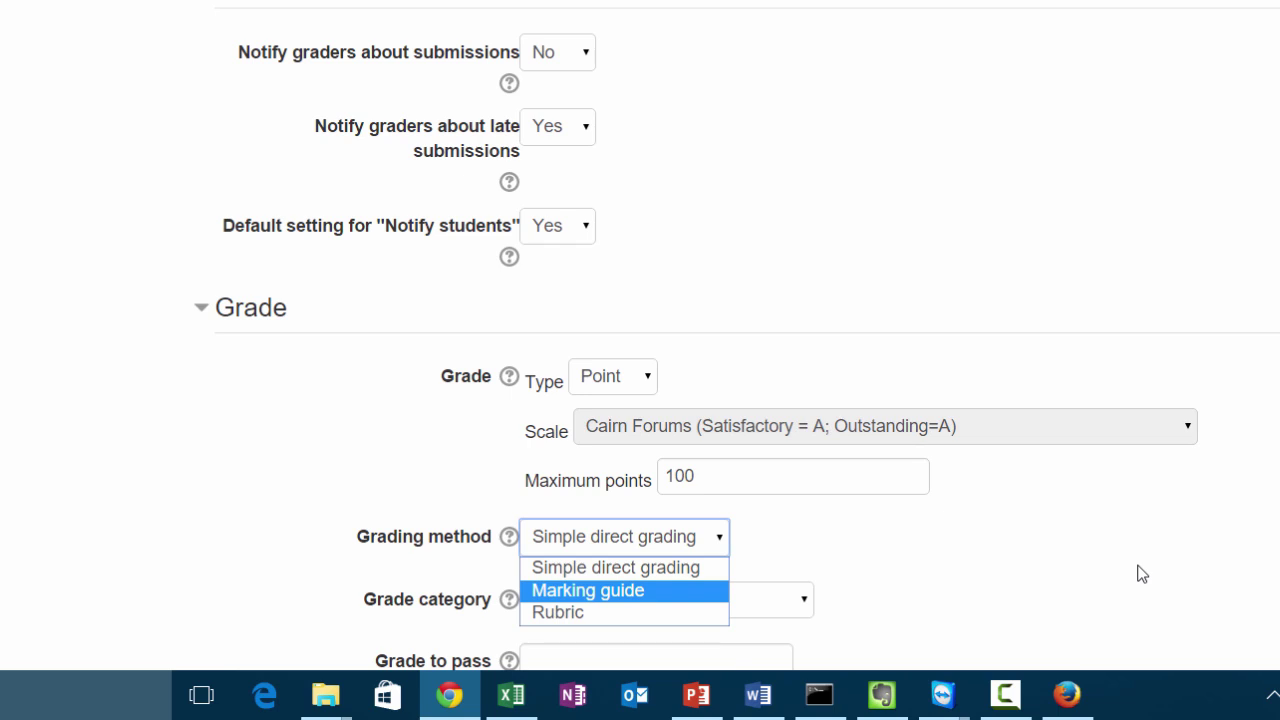
{"action": "left_click", "coordinate": [1143, 289]}
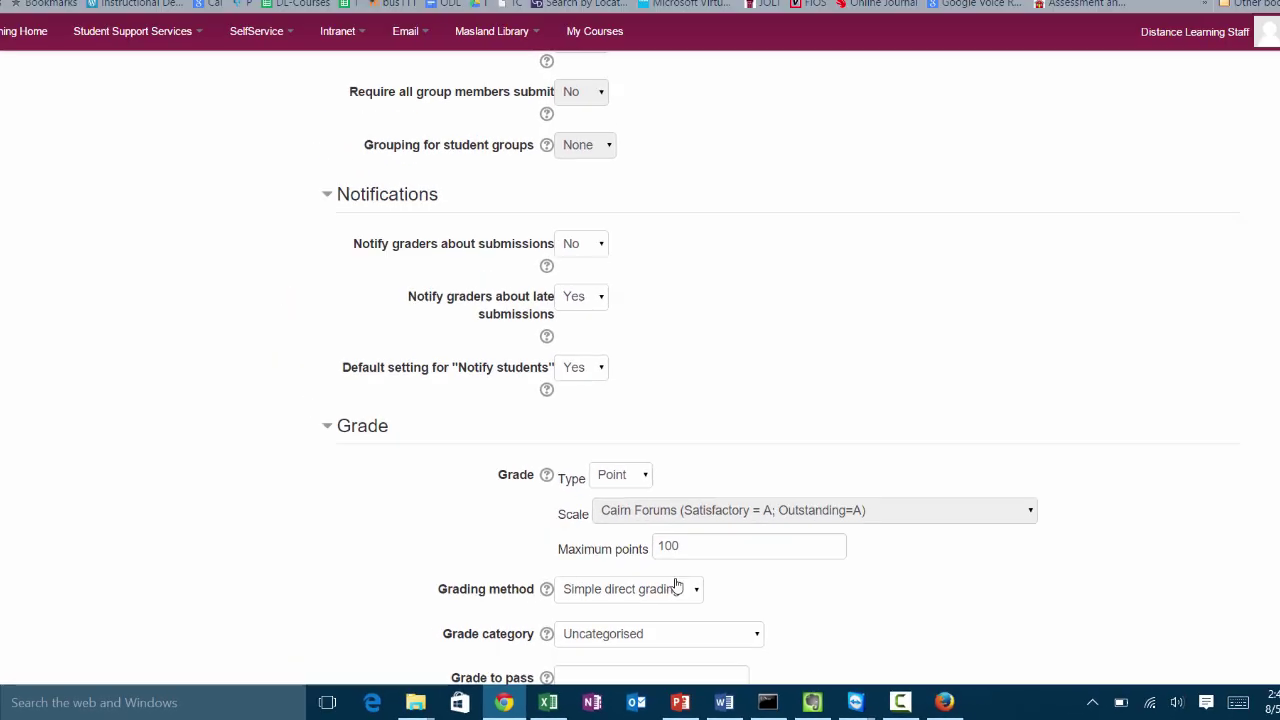
Set the reflection paper assignment's maximum points to 20, keeping the Point grade type
{"action": "scroll", "coordinate": [600, 440], "scroll_direction": "up", "scroll_amount": 4}
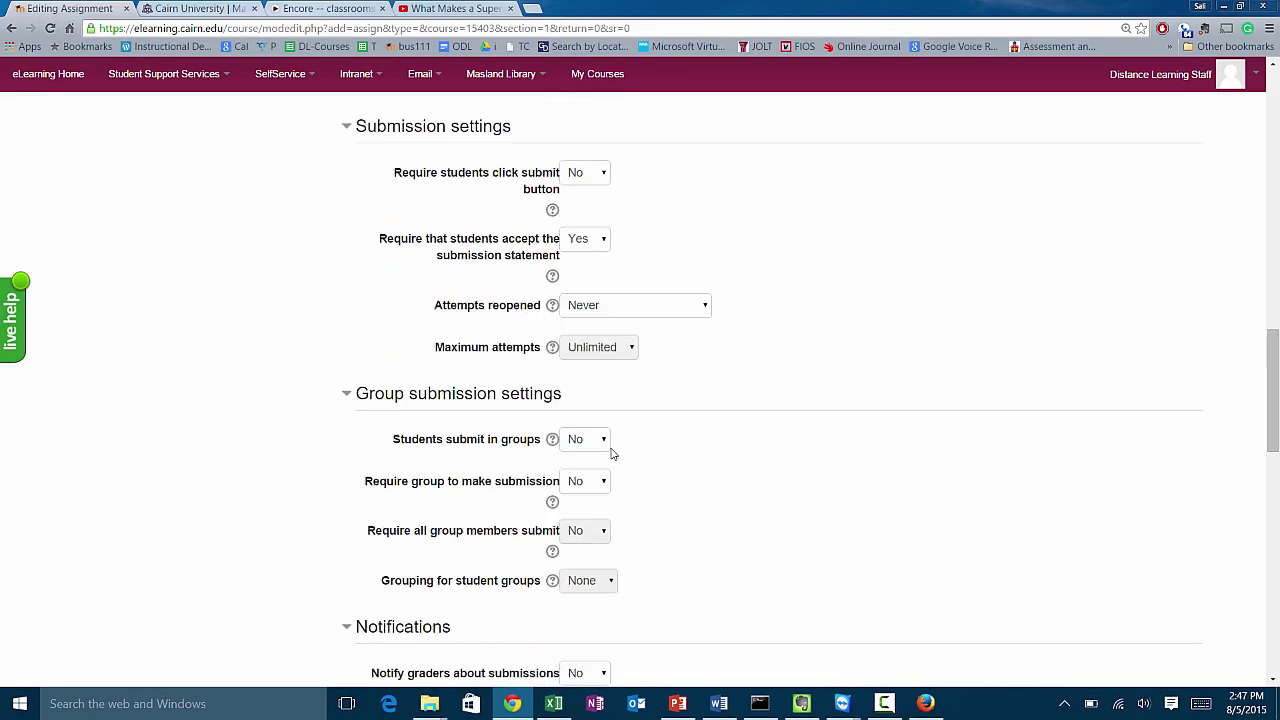
{"action": "scroll", "coordinate": [612, 453], "scroll_direction": "up", "scroll_amount": 10}
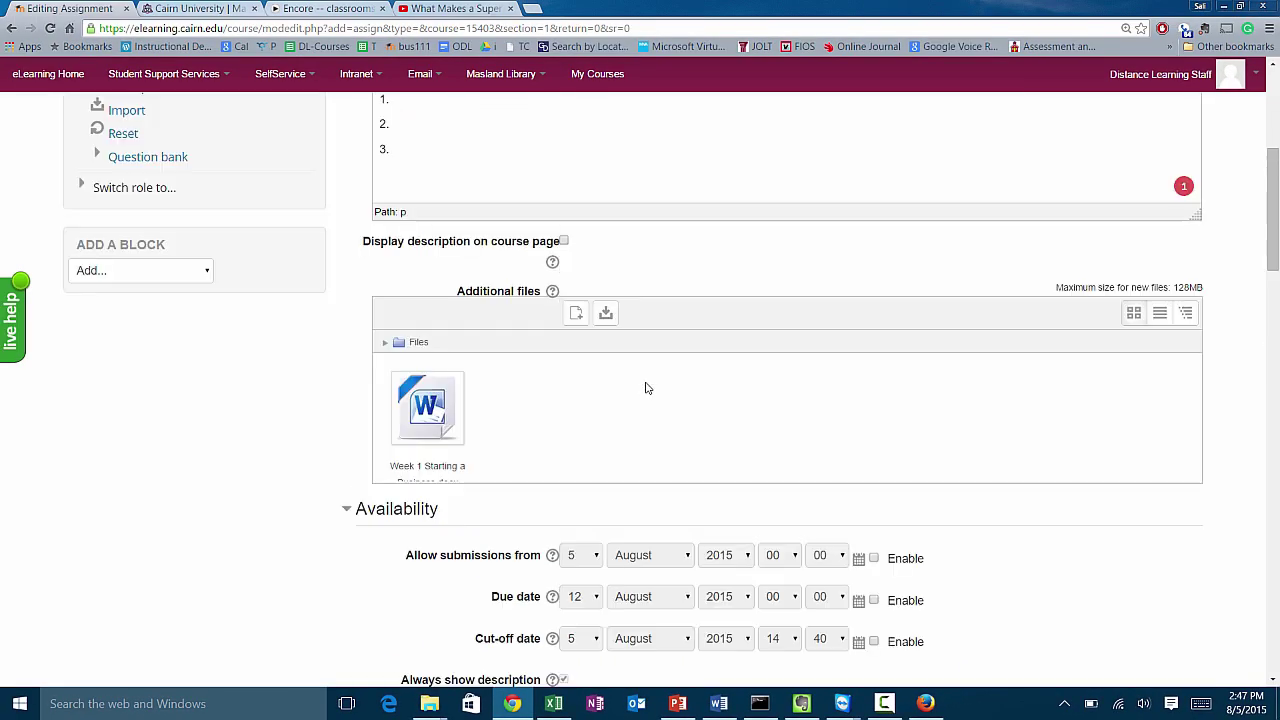
{"action": "scroll", "coordinate": [700, 462], "scroll_direction": "down", "scroll_amount": 5}
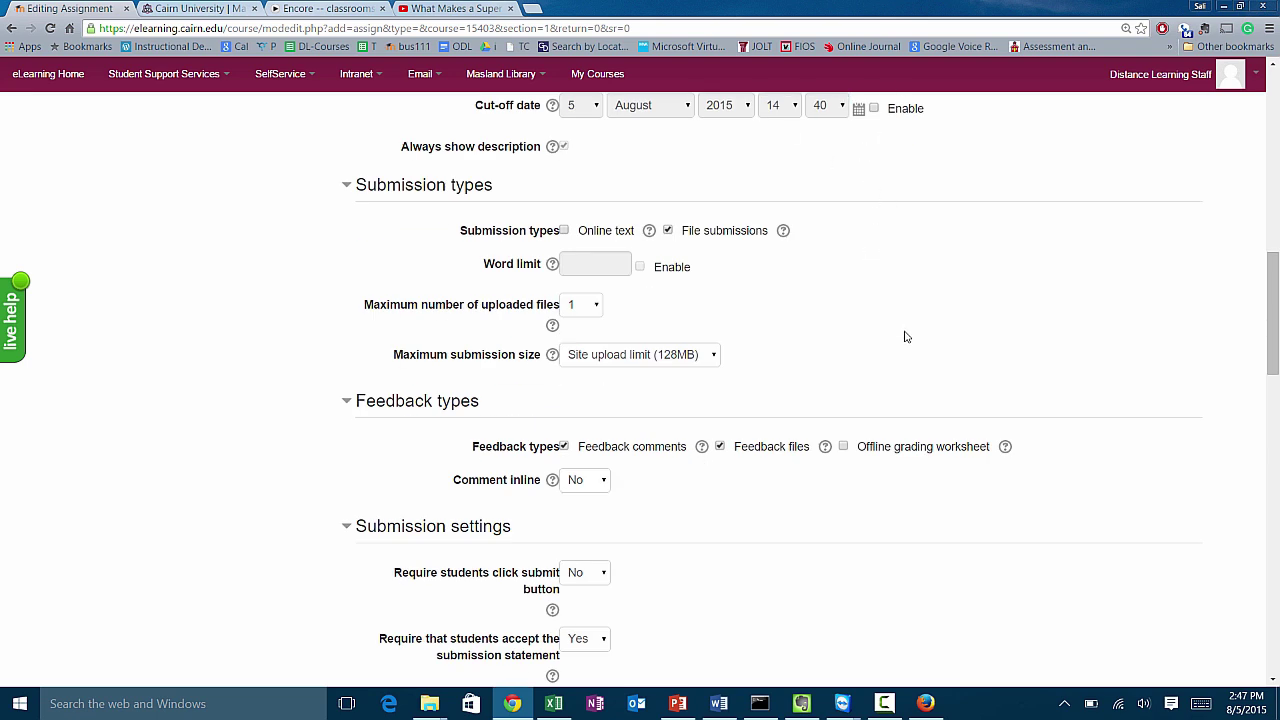
{"action": "scroll", "coordinate": [876, 340], "scroll_direction": "down", "scroll_amount": 3}
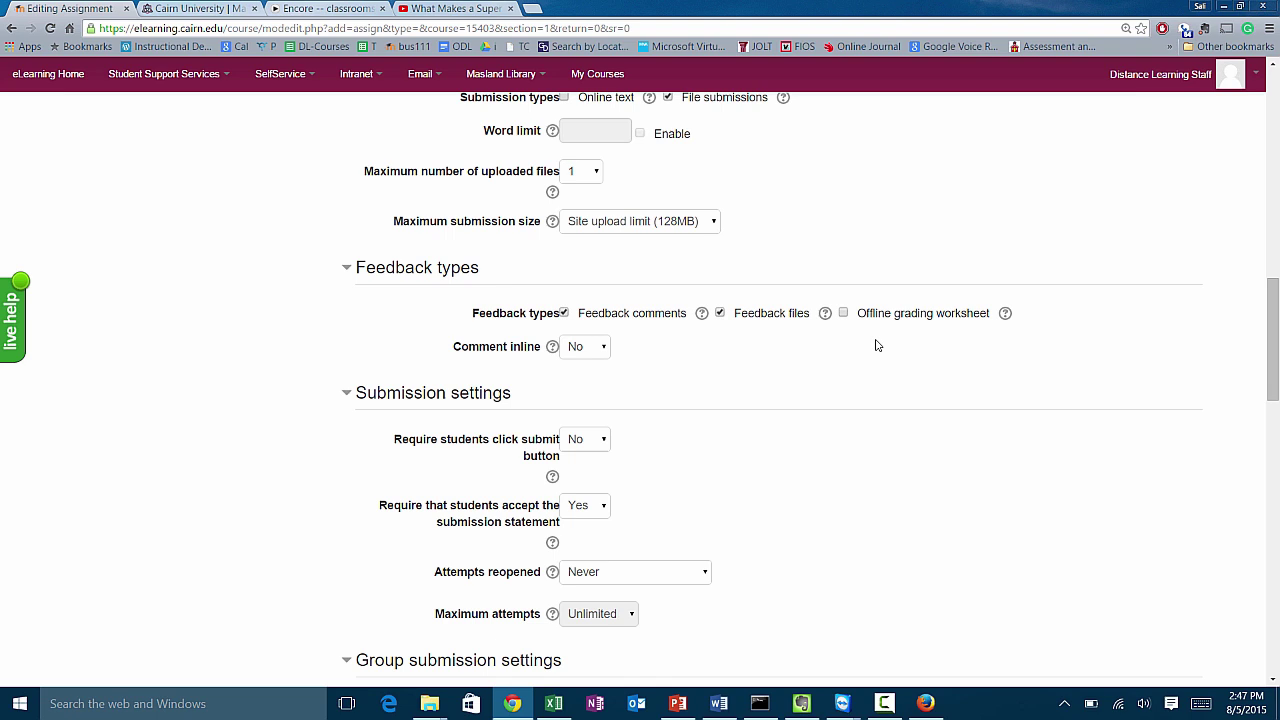
{"action": "scroll", "coordinate": [876, 358], "scroll_direction": "down", "scroll_amount": 9}
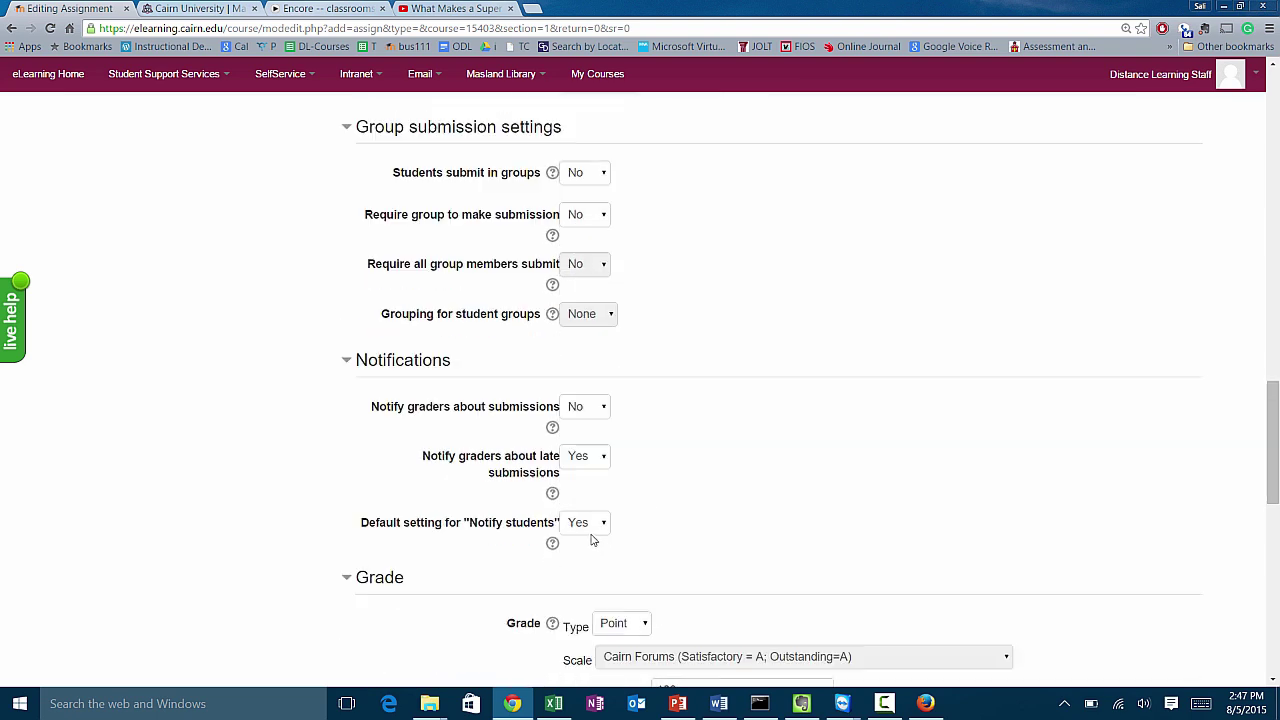
{"action": "left_click_drag", "start_coordinate": [676, 558], "coordinate": [645, 567]}
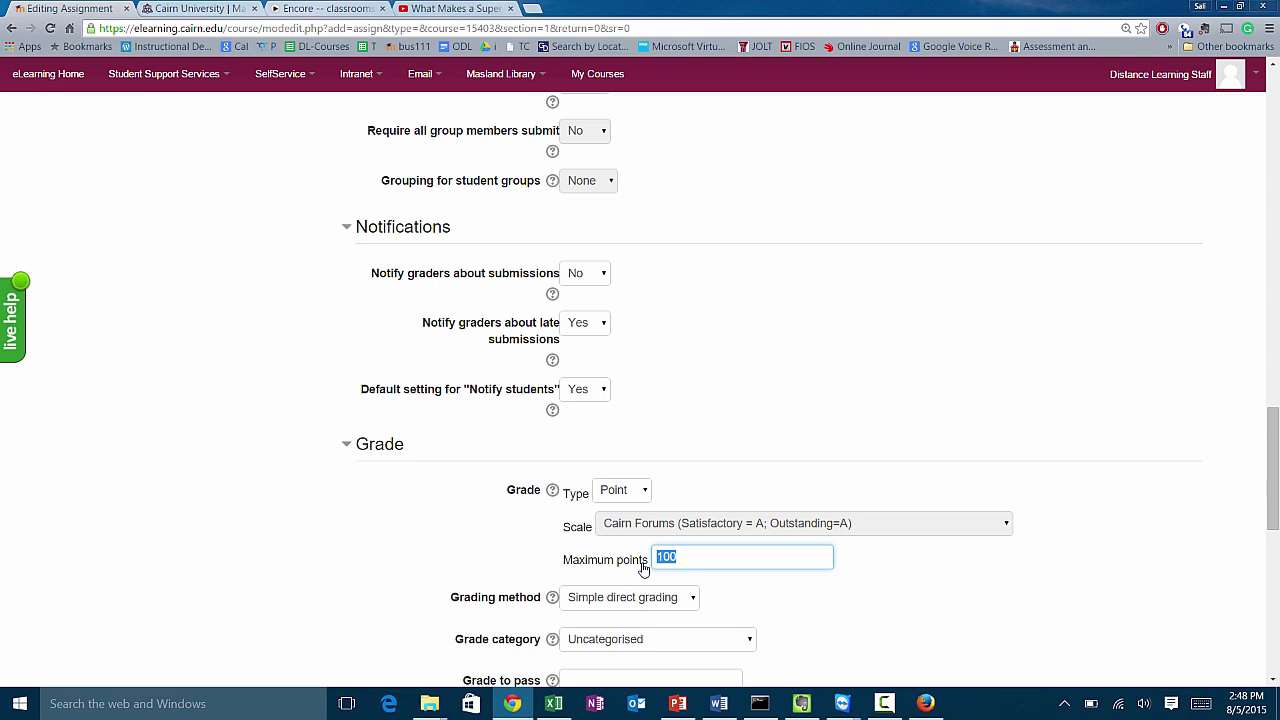
{"action": "left_click", "coordinate": [690, 562]}
{"action": "left_click", "coordinate": [625, 561]}
{"action": "type", "text": "2"}
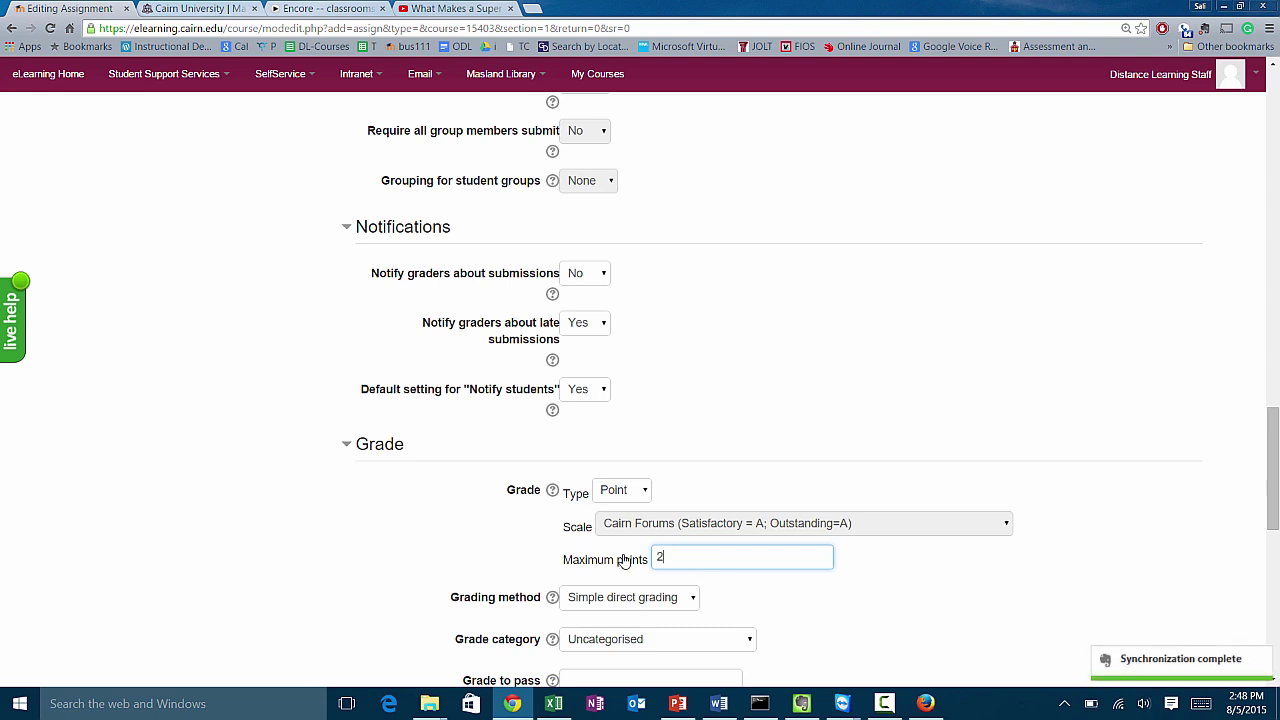
{"action": "type", "text": "0"}
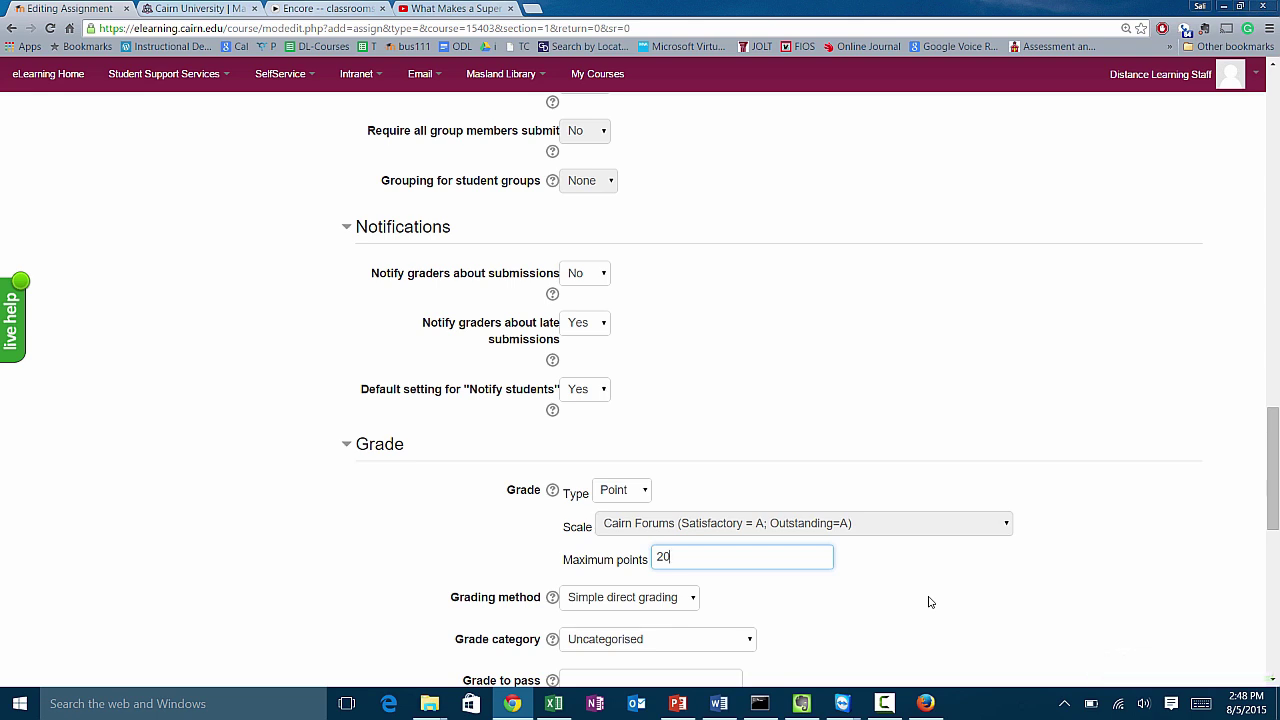
Assign the reflection paper to the Homework Assignments grade category
{"action": "scroll", "coordinate": [880, 620], "scroll_direction": "down", "scroll_amount": 2}
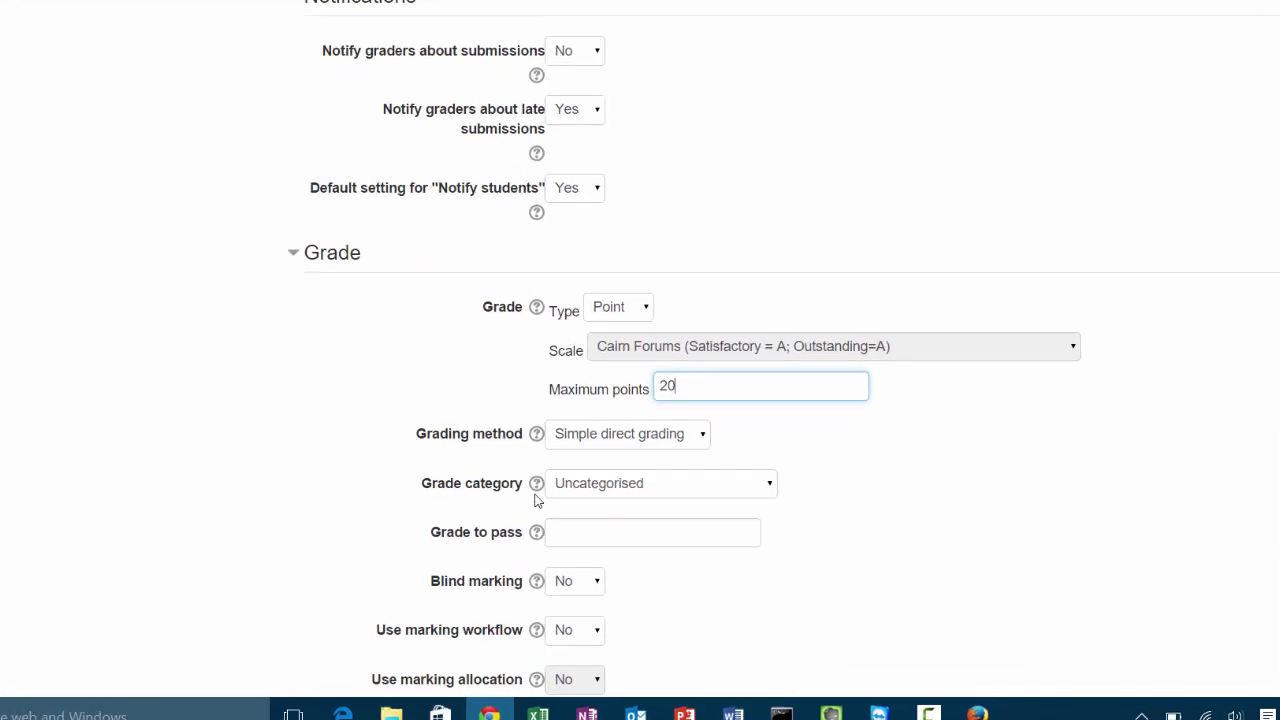
{"action": "left_click", "coordinate": [768, 489]}
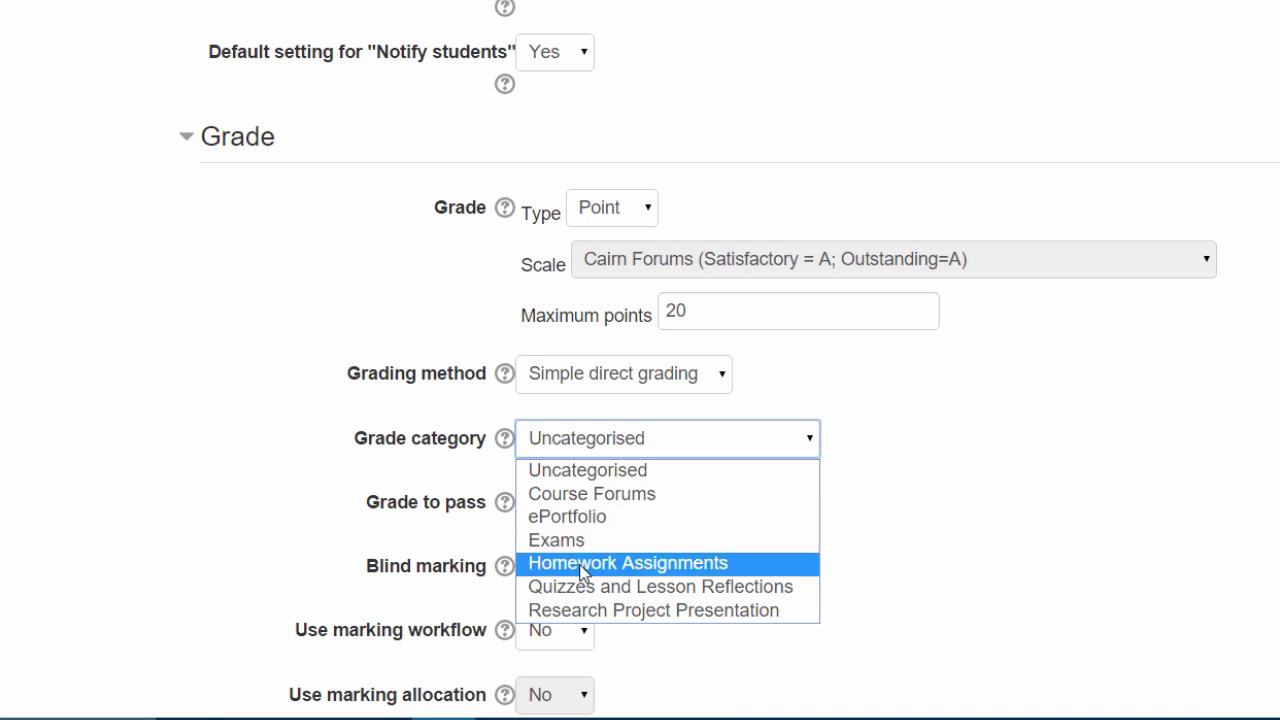
{"action": "left_click", "coordinate": [583, 566]}
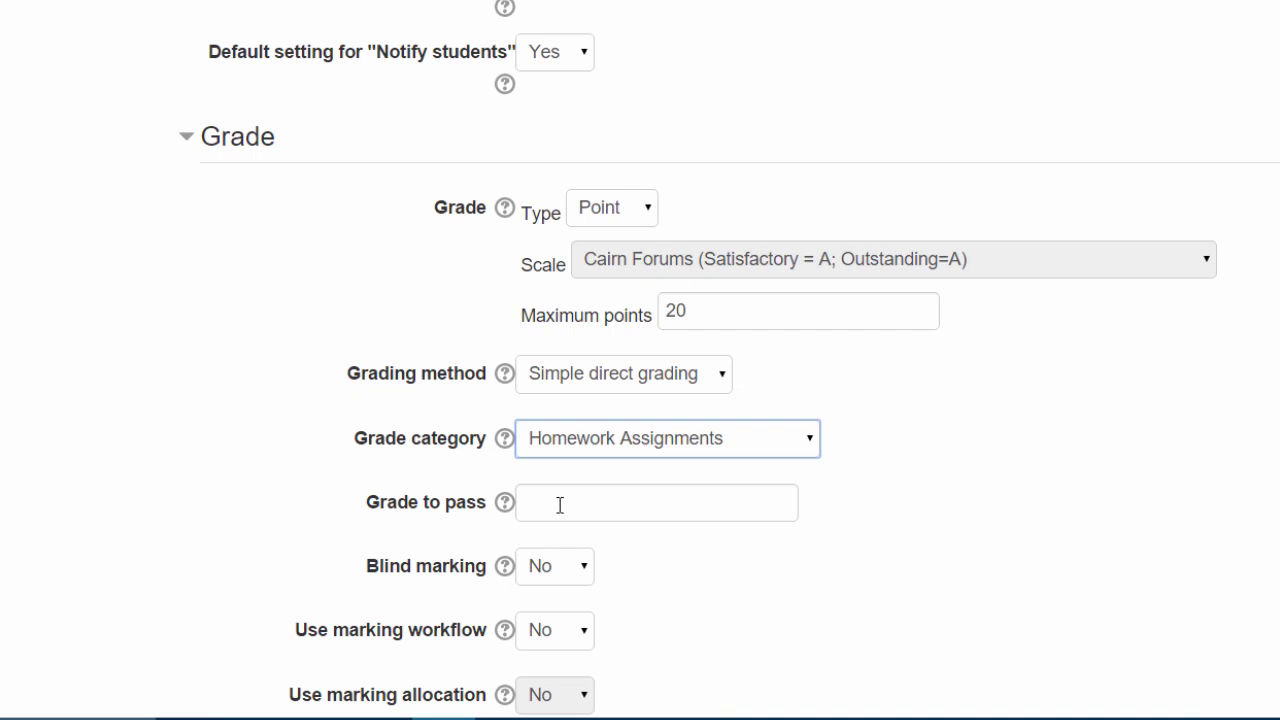
Review the remaining grade options, then expand the Restrict access section and examine its access restrictions
{"action": "scroll", "coordinate": [706, 623], "scroll_direction": "down", "scroll_amount": 2}
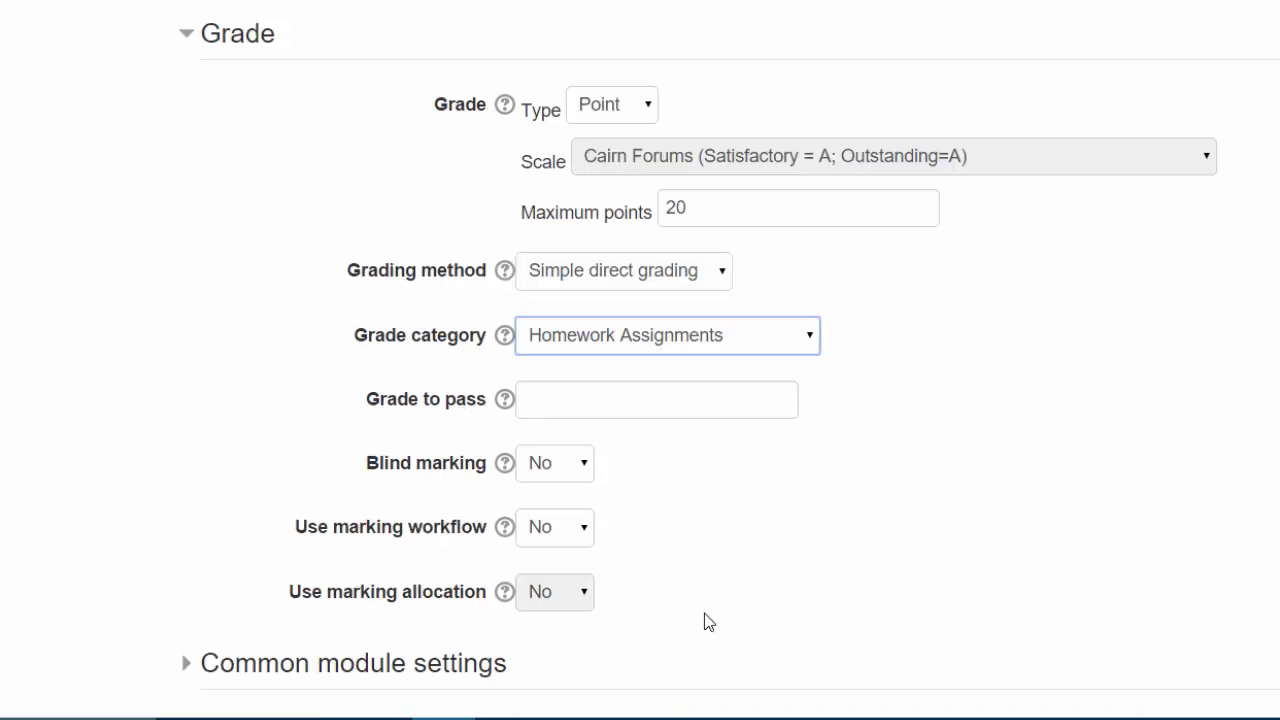
{"action": "scroll", "coordinate": [851, 517], "scroll_direction": "down", "scroll_amount": 1}
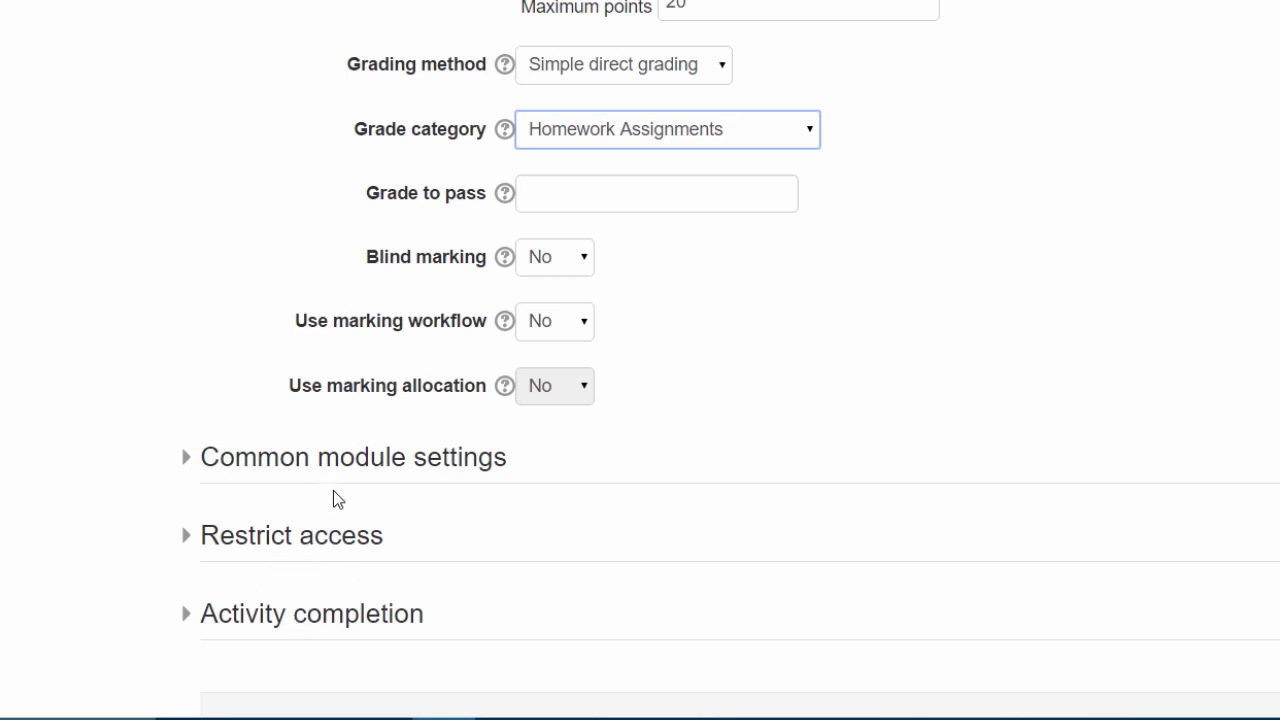
{"action": "left_click", "coordinate": [241, 543]}
{"action": "scroll", "coordinate": [550, 555], "scroll_direction": "down", "scroll_amount": 2}
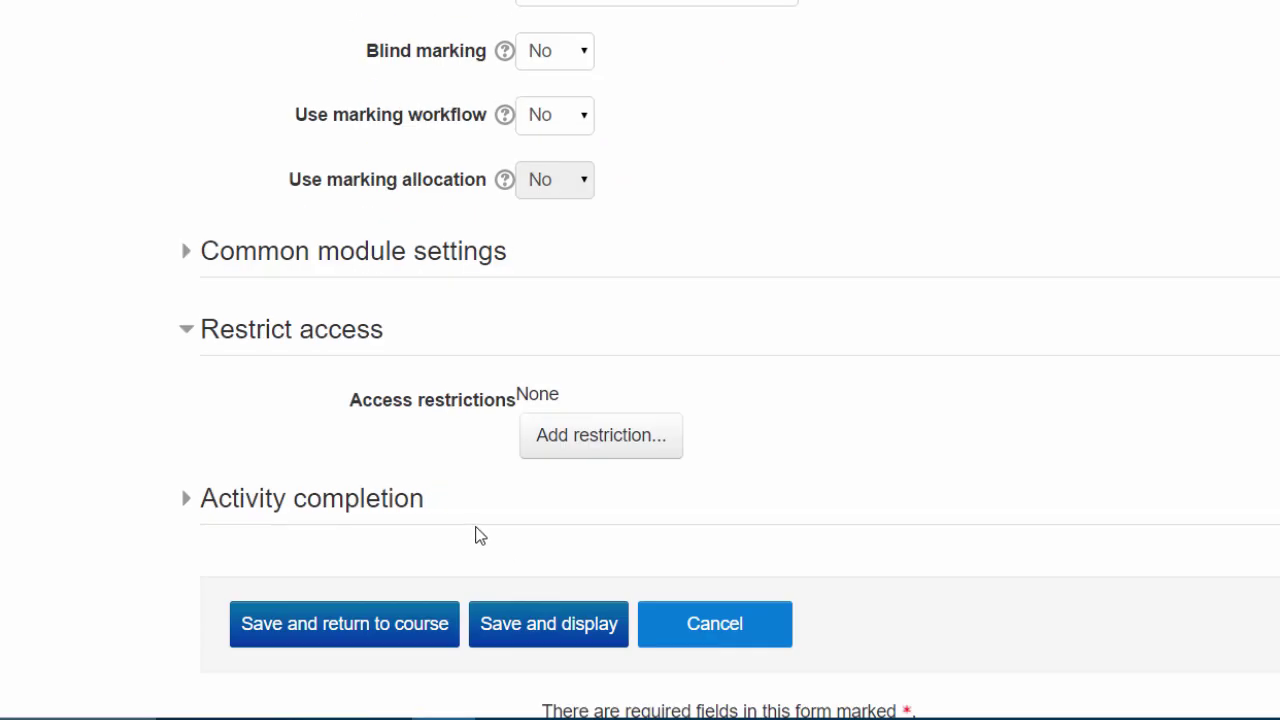
{"action": "scroll", "coordinate": [498, 475], "scroll_direction": "down", "scroll_amount": 1}
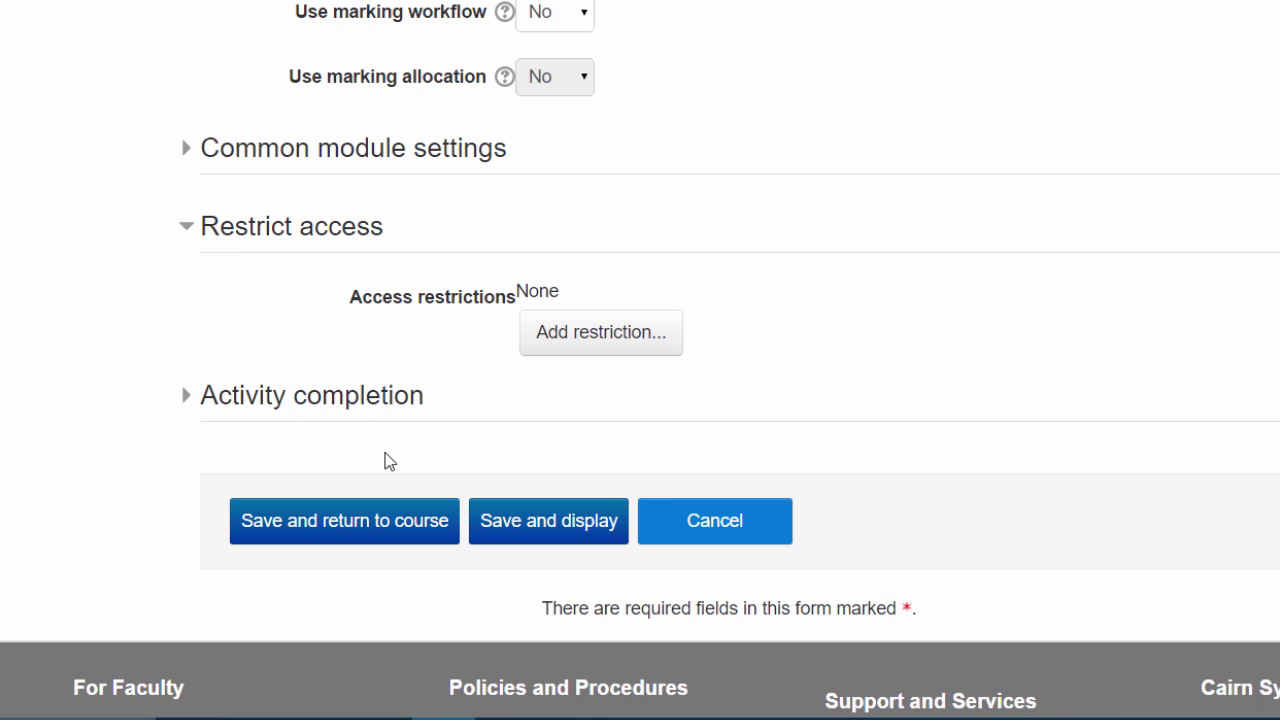
Set the assignment's completion tracking to "Show activity as complete when conditions are met"
{"action": "left_click", "coordinate": [277, 401]}
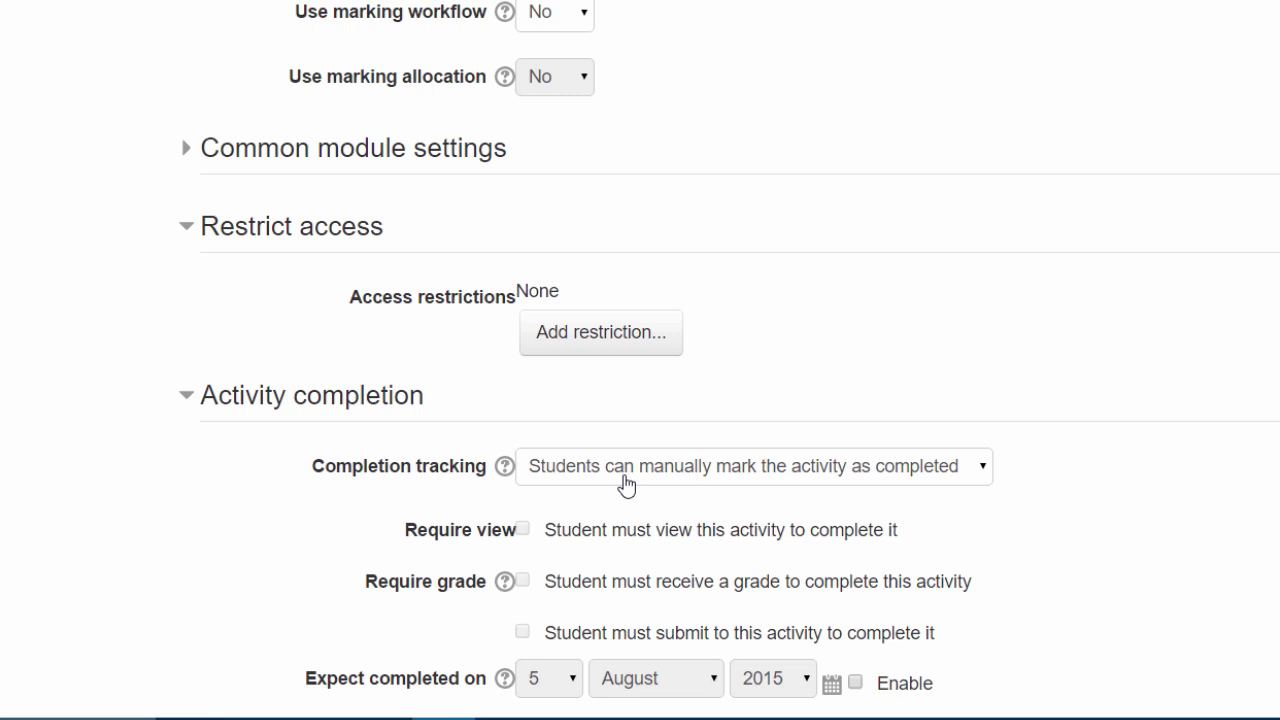
{"action": "left_click", "coordinate": [736, 478]}
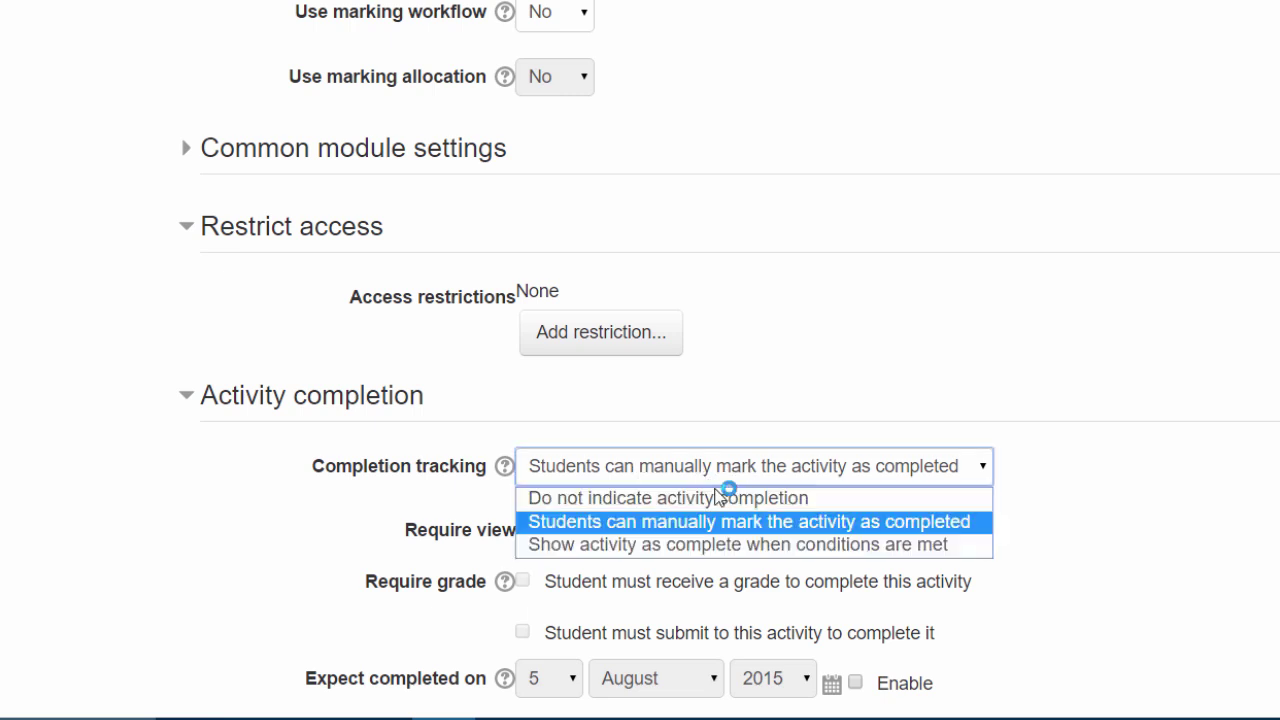
{"action": "left_click", "coordinate": [652, 550]}
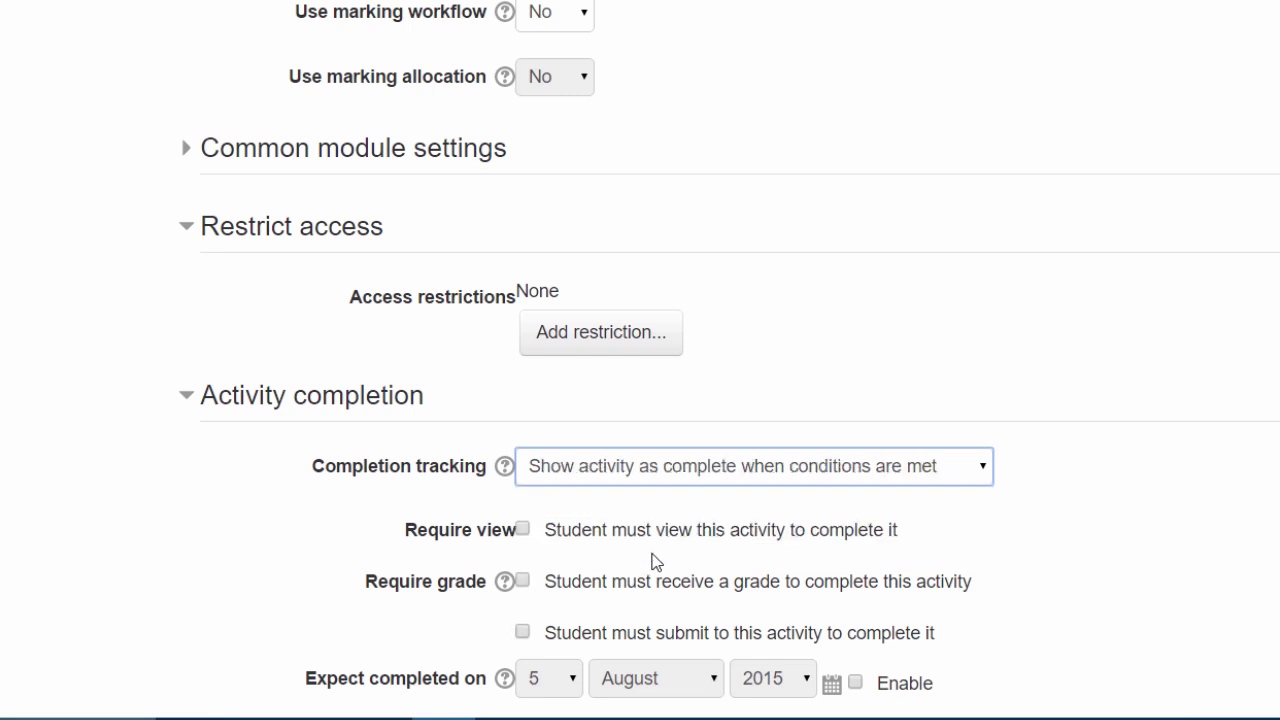
Require students to view the activity and submit to it for completion, and save the assignment, returning to the course
{"action": "left_click", "coordinate": [522, 530]}
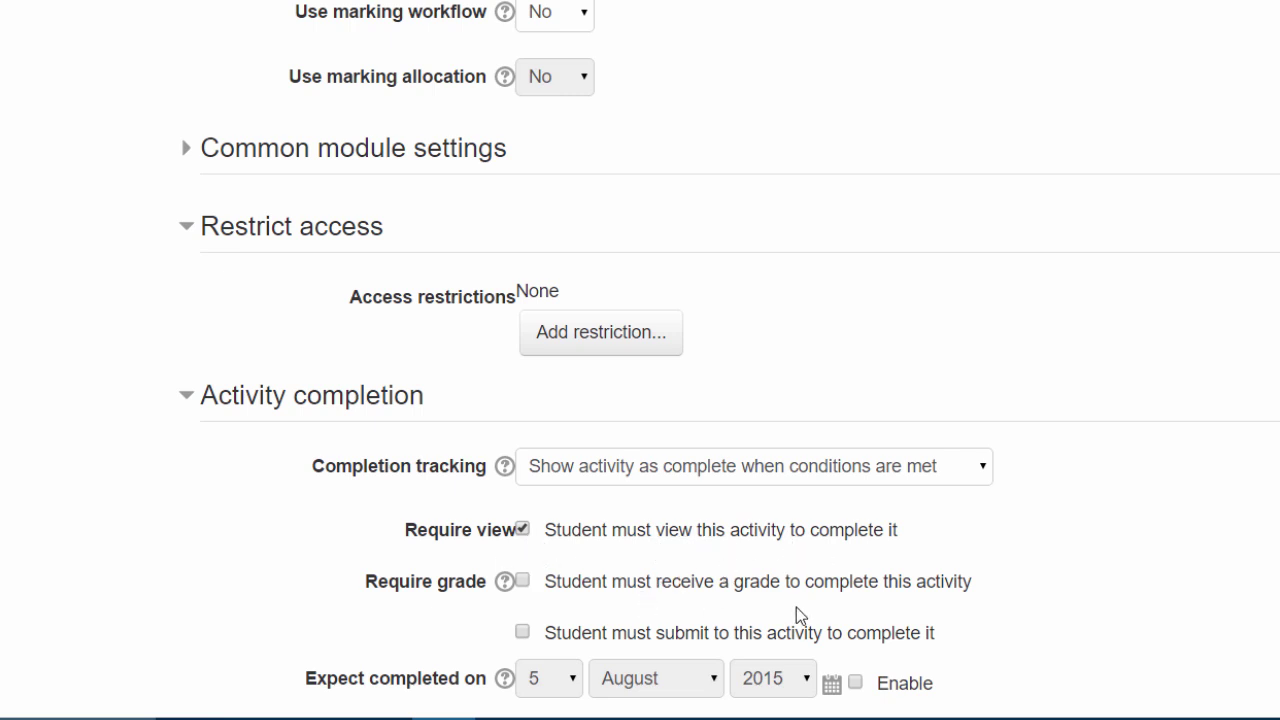
{"action": "scroll", "coordinate": [796, 607], "scroll_direction": "down", "scroll_amount": 1}
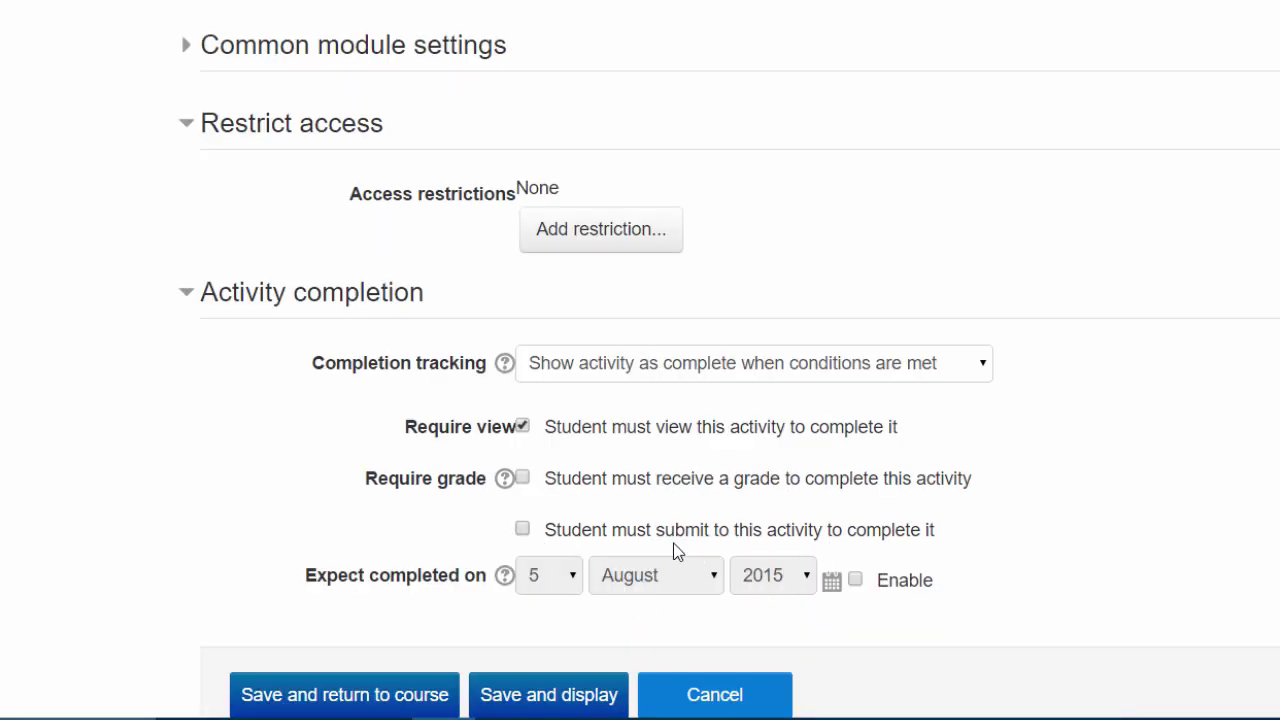
{"action": "left_click", "coordinate": [522, 479]}
{"action": "left_click", "coordinate": [522, 530]}
{"action": "scroll", "coordinate": [754, 543], "scroll_direction": "down", "scroll_amount": 1}
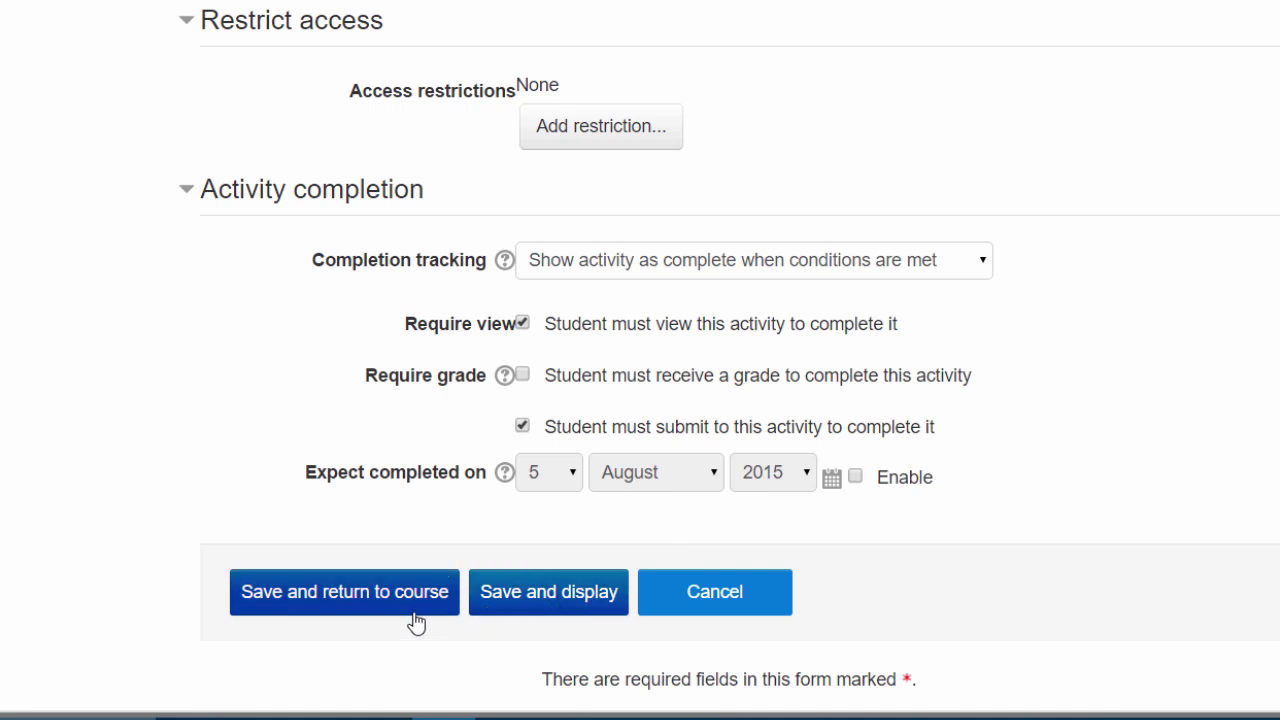
{"action": "left_click", "coordinate": [375, 601]}
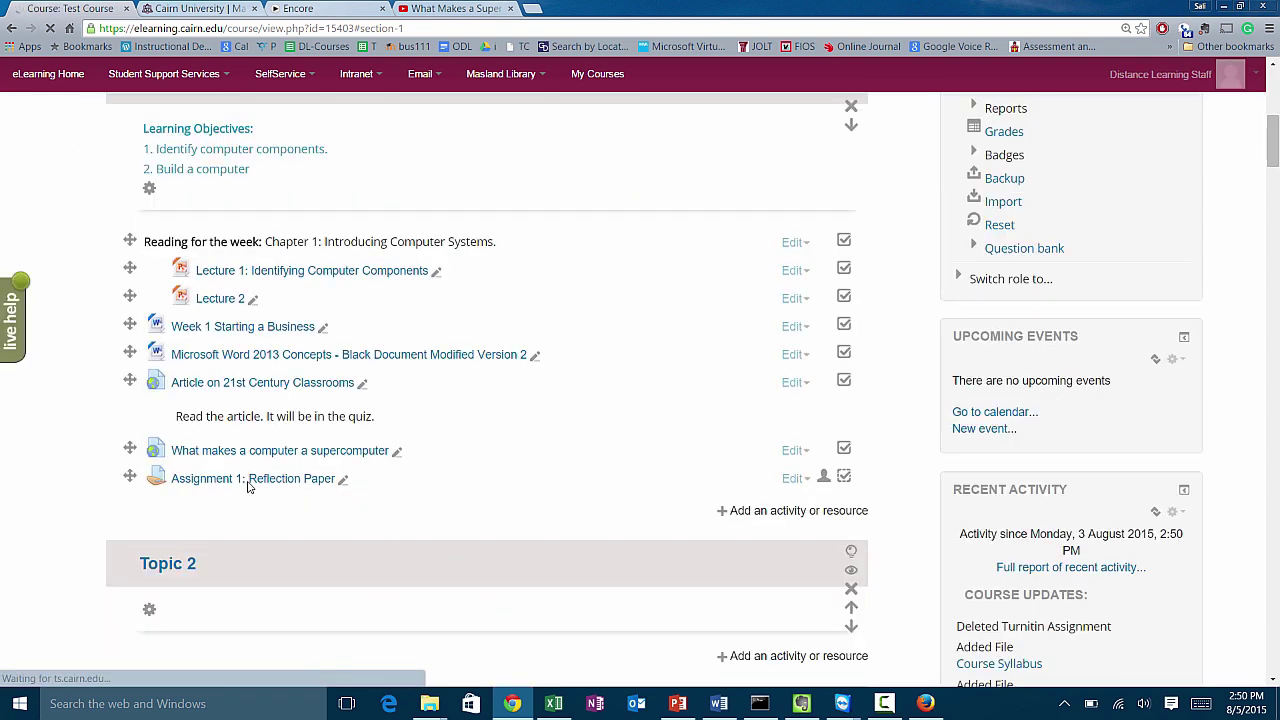
Open Assignment 1: Reflection Paper from the course page and review its instructions, attached file, grading summary and submission status
{"action": "left_click", "coordinate": [251, 483]}
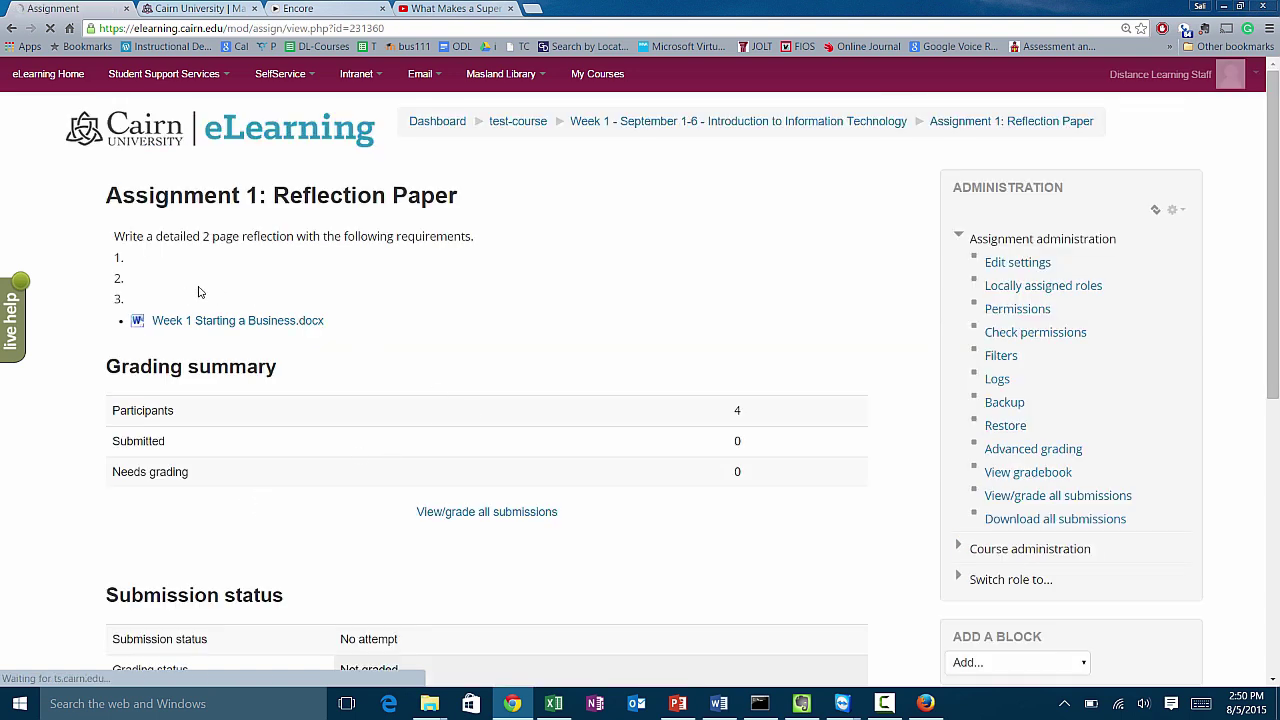
{"action": "scroll", "coordinate": [188, 283], "scroll_direction": "down", "scroll_amount": 1}
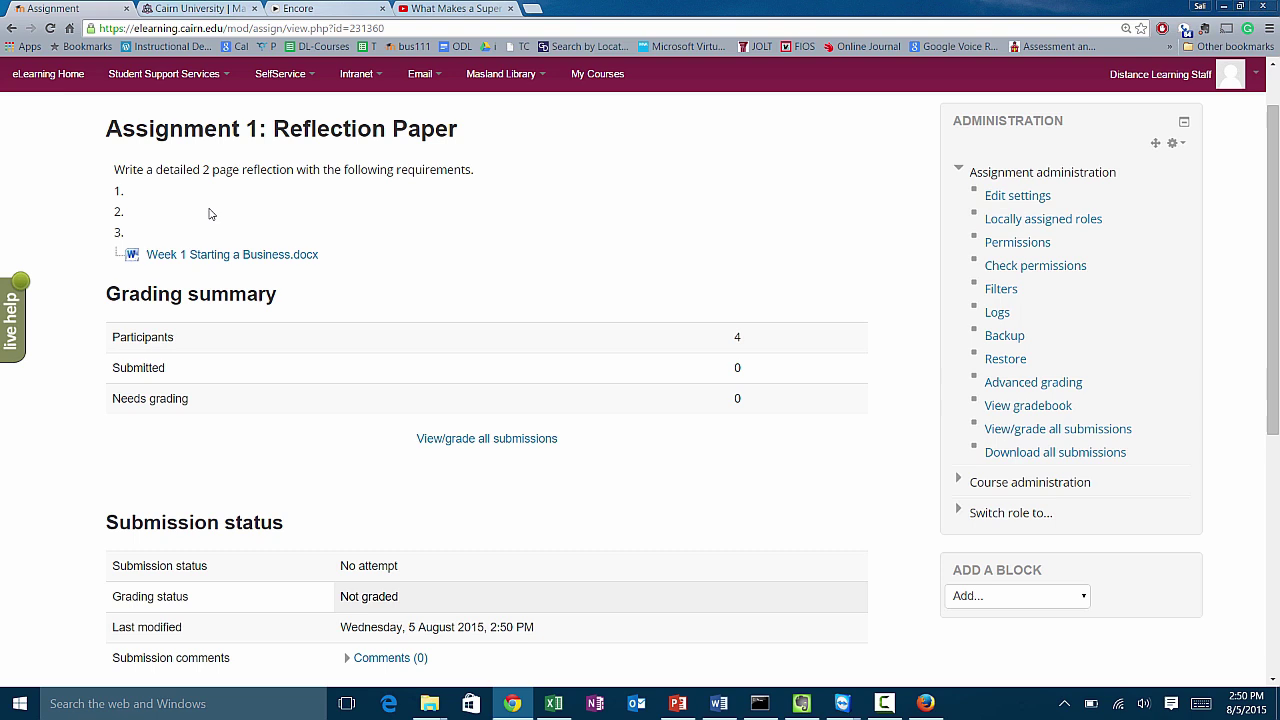
{"action": "scroll", "coordinate": [258, 245], "scroll_direction": "down", "scroll_amount": 1}
{"action": "scroll", "coordinate": [262, 241], "scroll_direction": "up", "scroll_amount": 2}
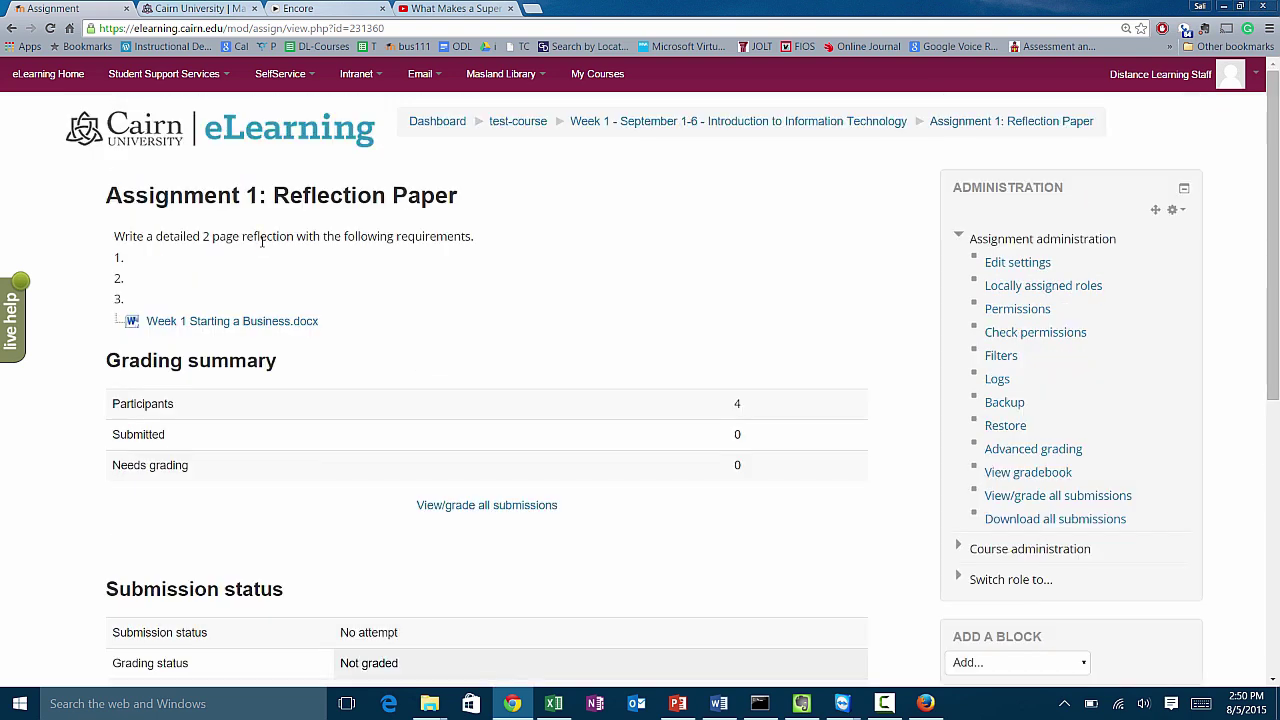
{"action": "left_click_drag", "start_coordinate": [146, 234], "coordinate": [358, 236]}
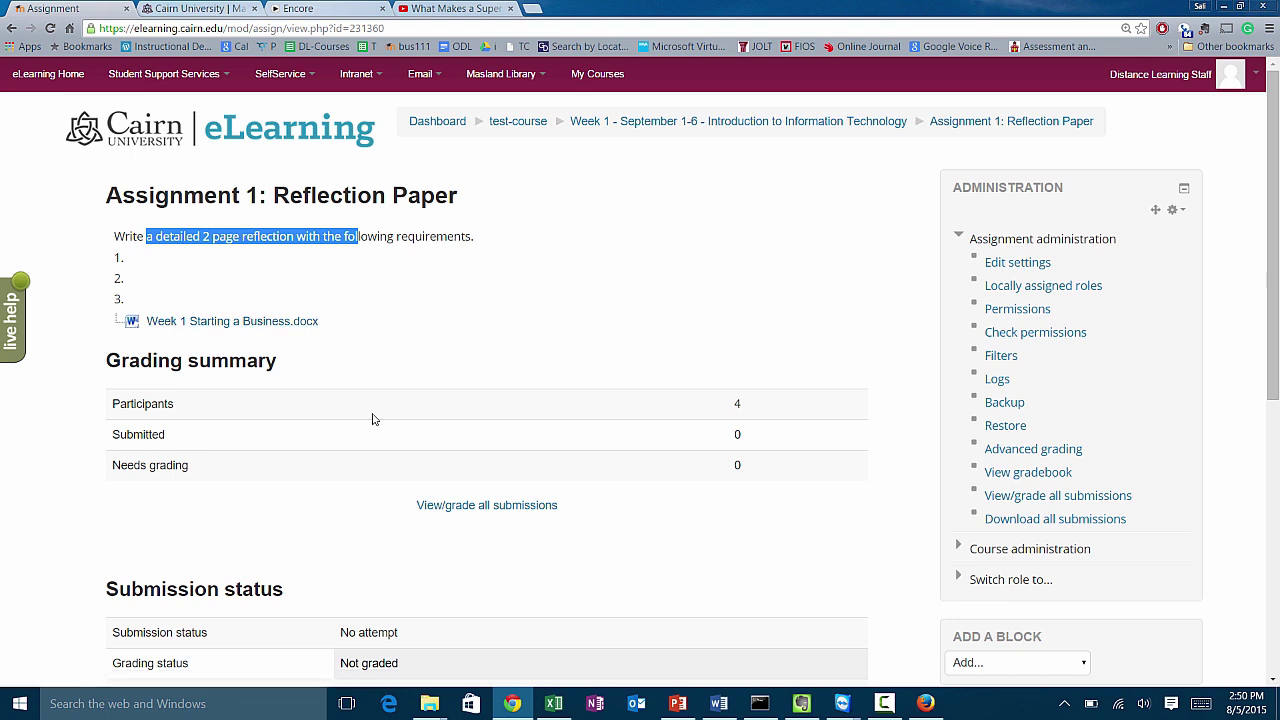
{"action": "scroll", "coordinate": [503, 522], "scroll_direction": "down", "scroll_amount": 3}
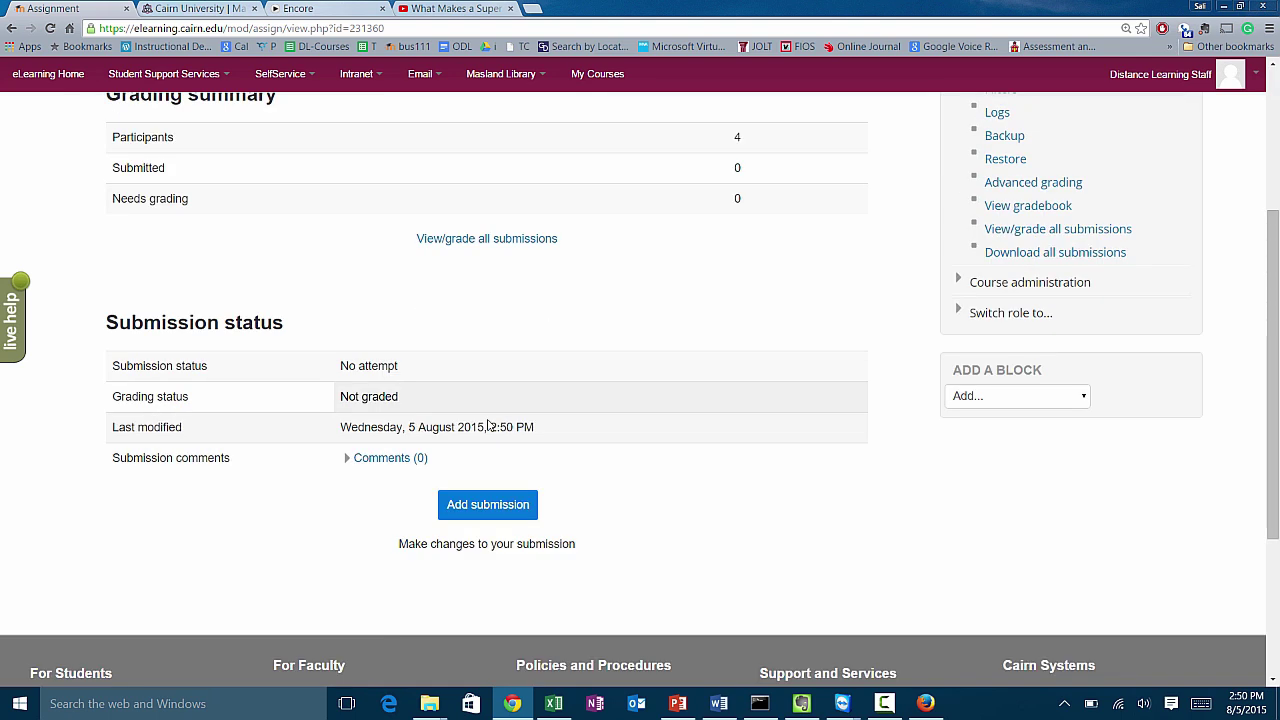
{"action": "scroll", "coordinate": [450, 400], "scroll_direction": "up", "scroll_amount": 2}
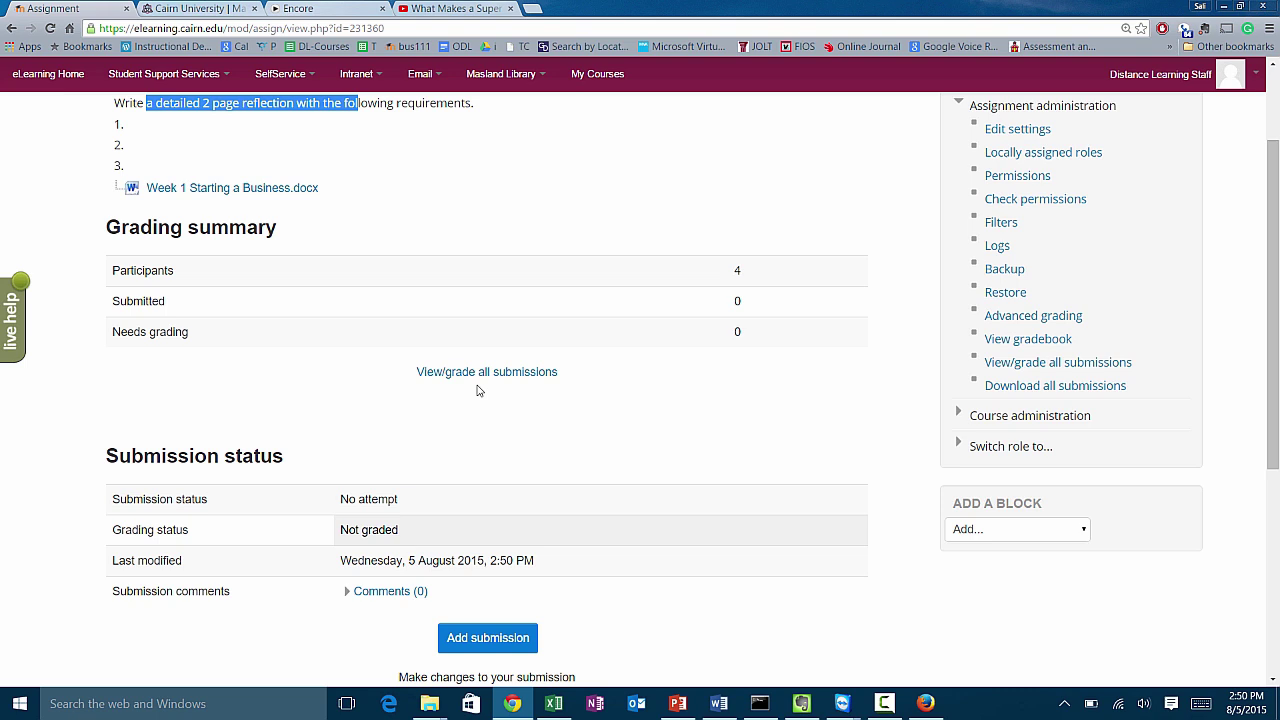
{"action": "scroll", "coordinate": [477, 255], "scroll_direction": "up", "scroll_amount": 1}
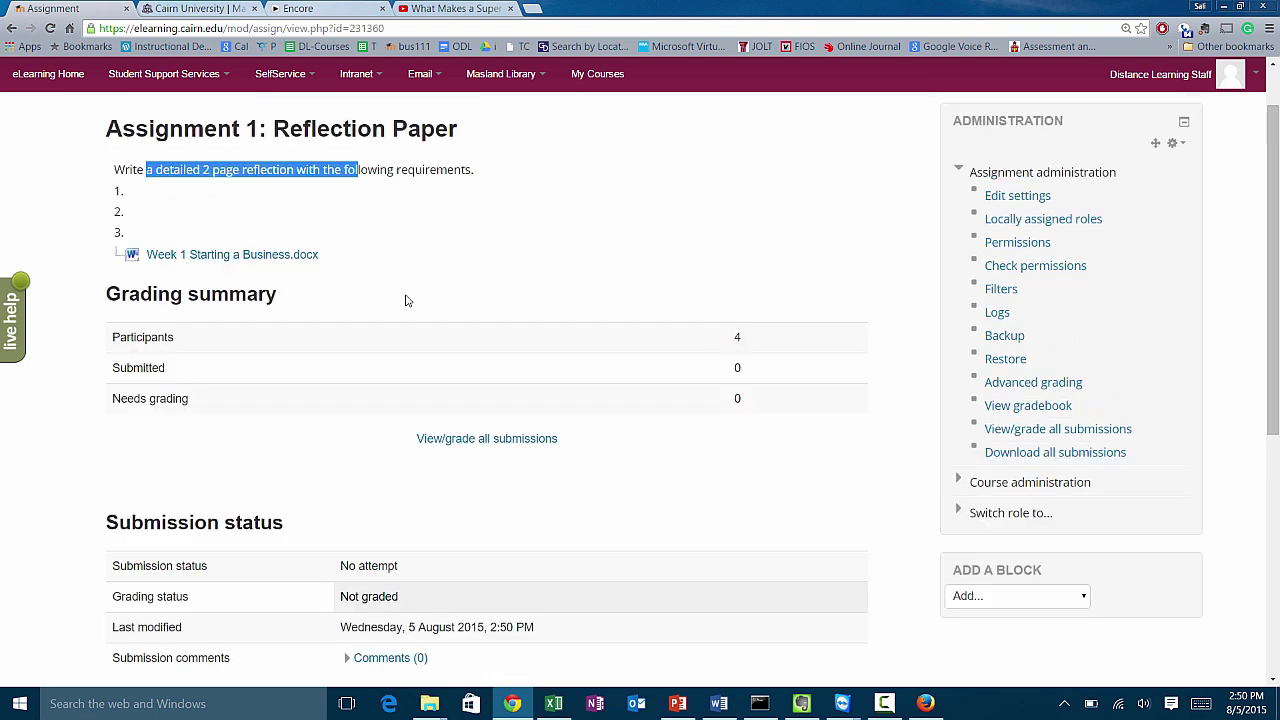
{"action": "scroll", "coordinate": [406, 301], "scroll_direction": "down", "scroll_amount": 2}
{"action": "scroll", "coordinate": [406, 301], "scroll_direction": "up", "scroll_amount": 3}
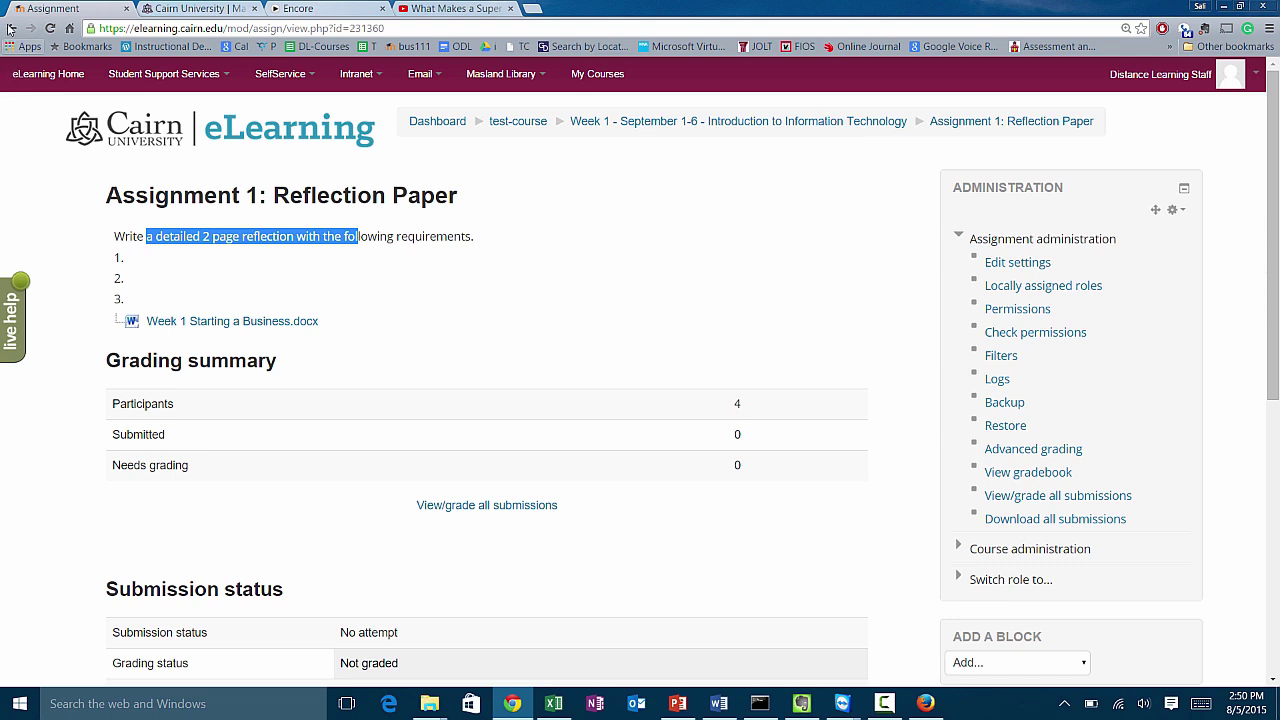
Open the course gradebook's categories and items setup and check the entry for Assignment 1: Reflection Paper in the Homework Assignments category
{"action": "left_click", "coordinate": [1015, 347]}
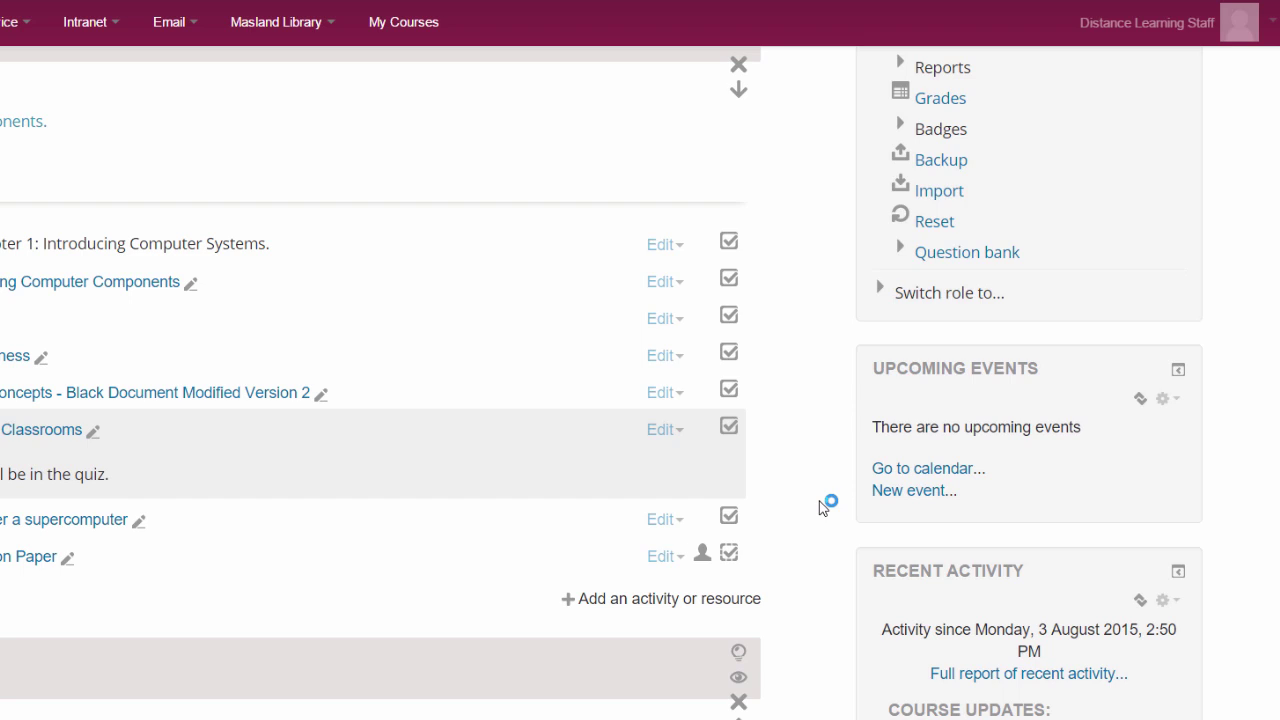
{"action": "left_click", "coordinate": [940, 99]}
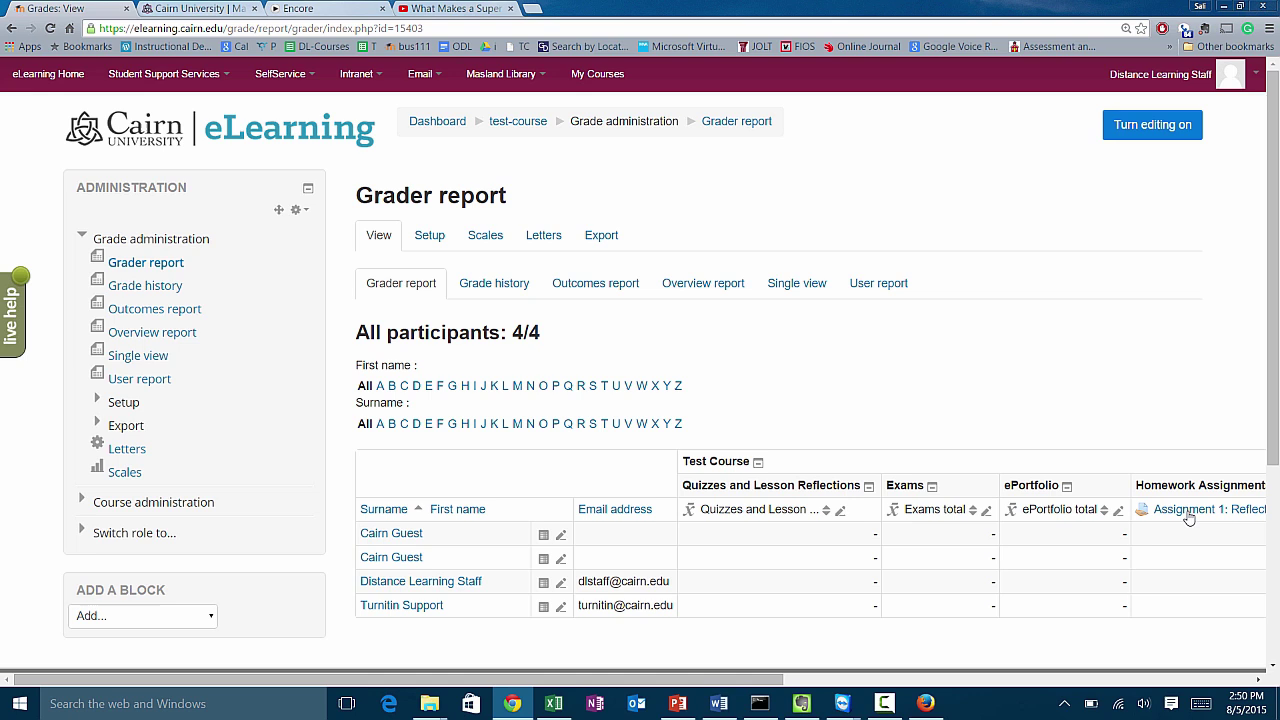
{"action": "left_click", "coordinate": [433, 238]}
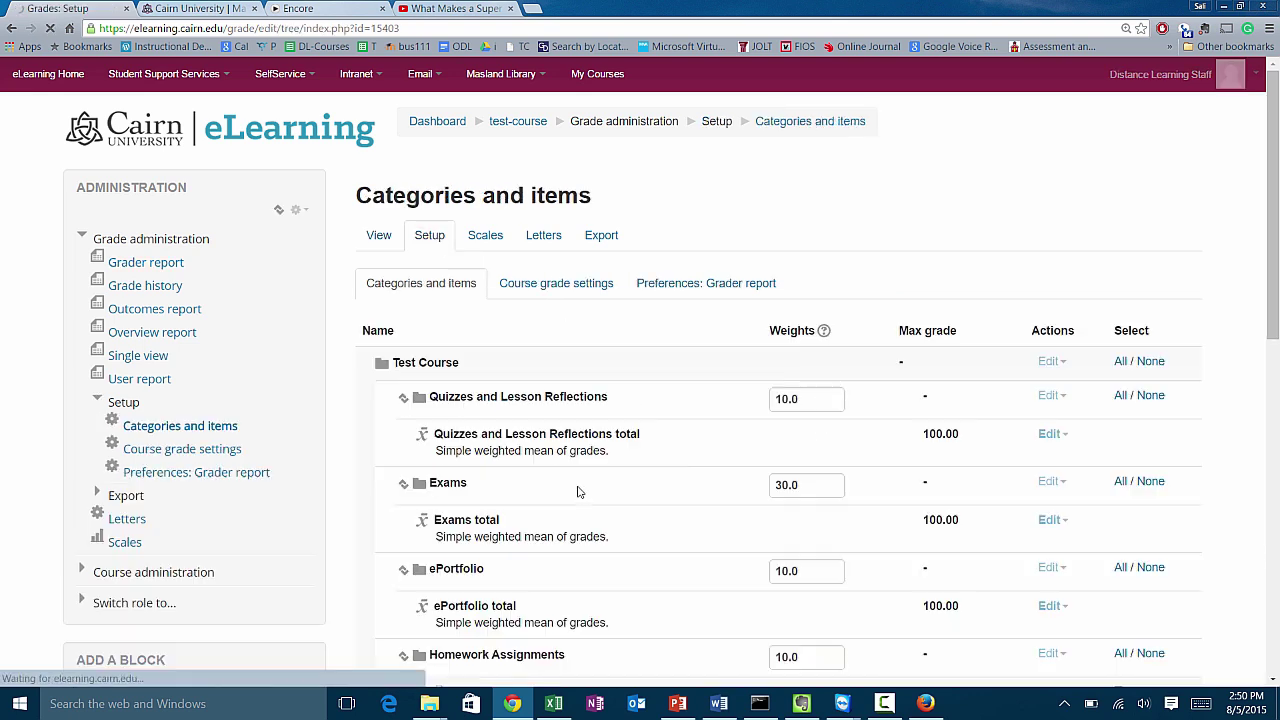
{"action": "scroll", "coordinate": [622, 547], "scroll_direction": "down", "scroll_amount": 2}
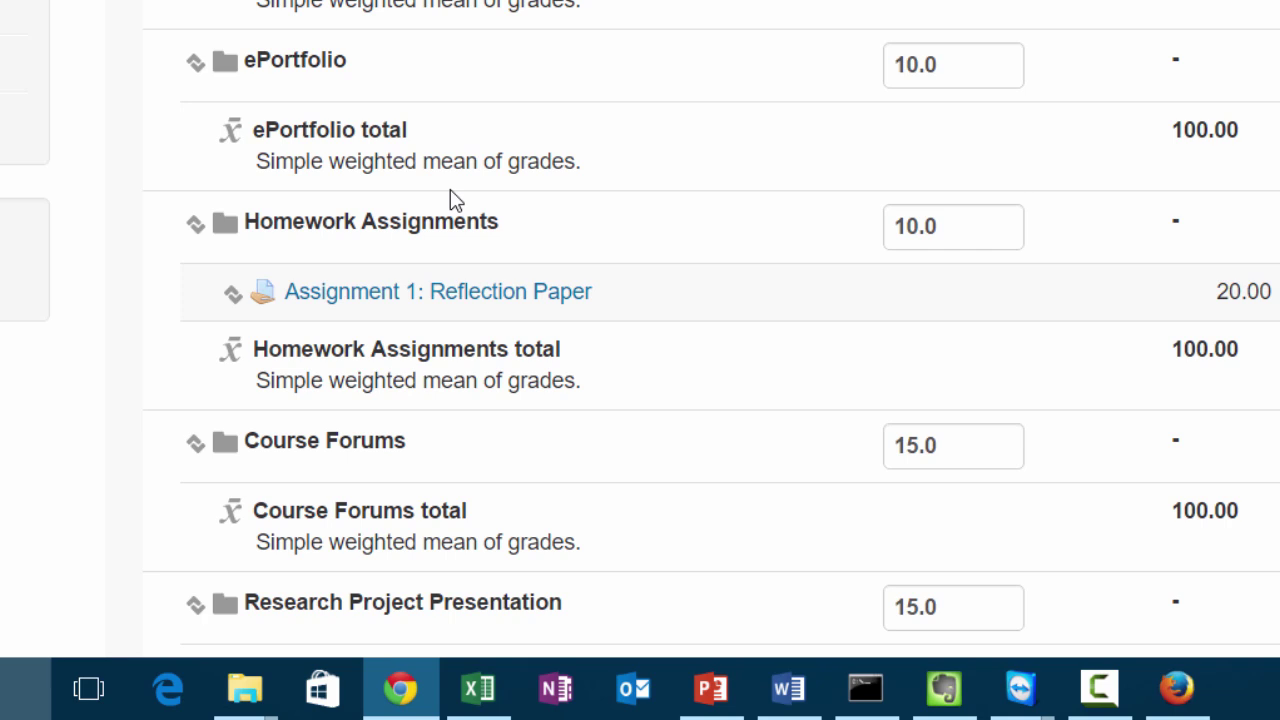
{"action": "scroll", "coordinate": [587, 123], "scroll_direction": "up", "scroll_amount": 3}
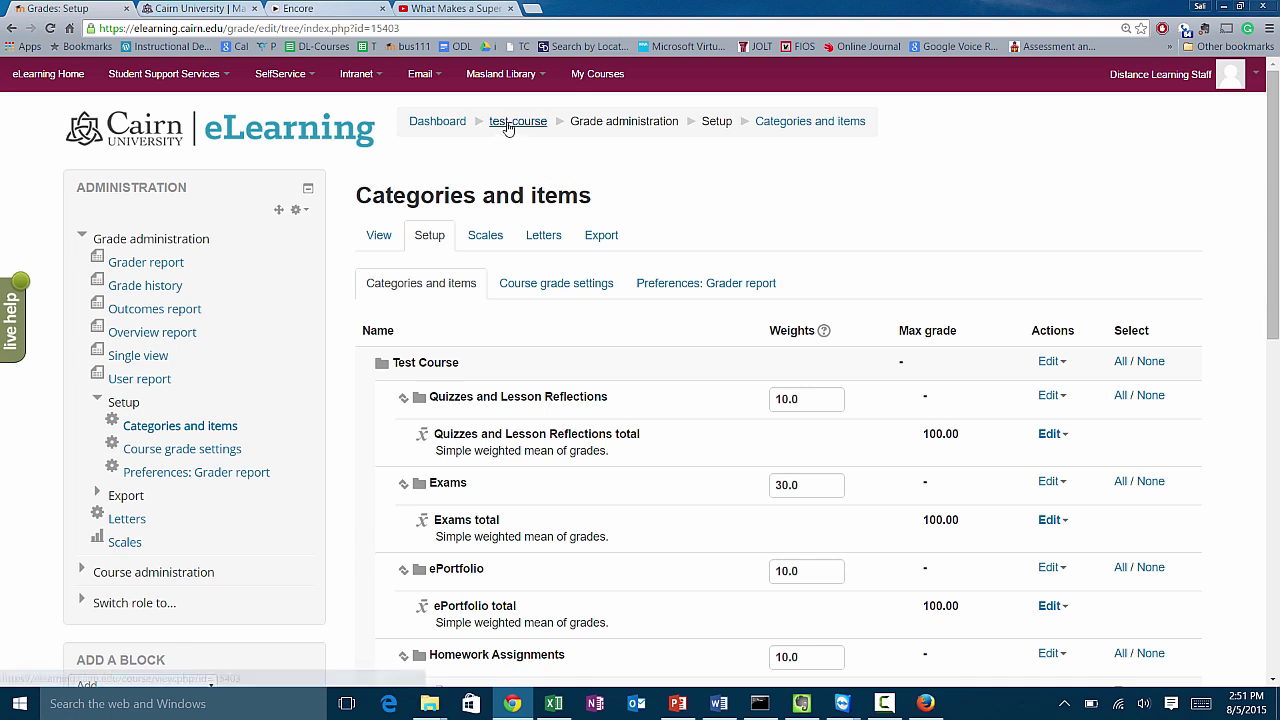
Return to the test course page and start adding a Turnitin Assignment to the Week 1 section
{"action": "left_click", "coordinate": [524, 127]}
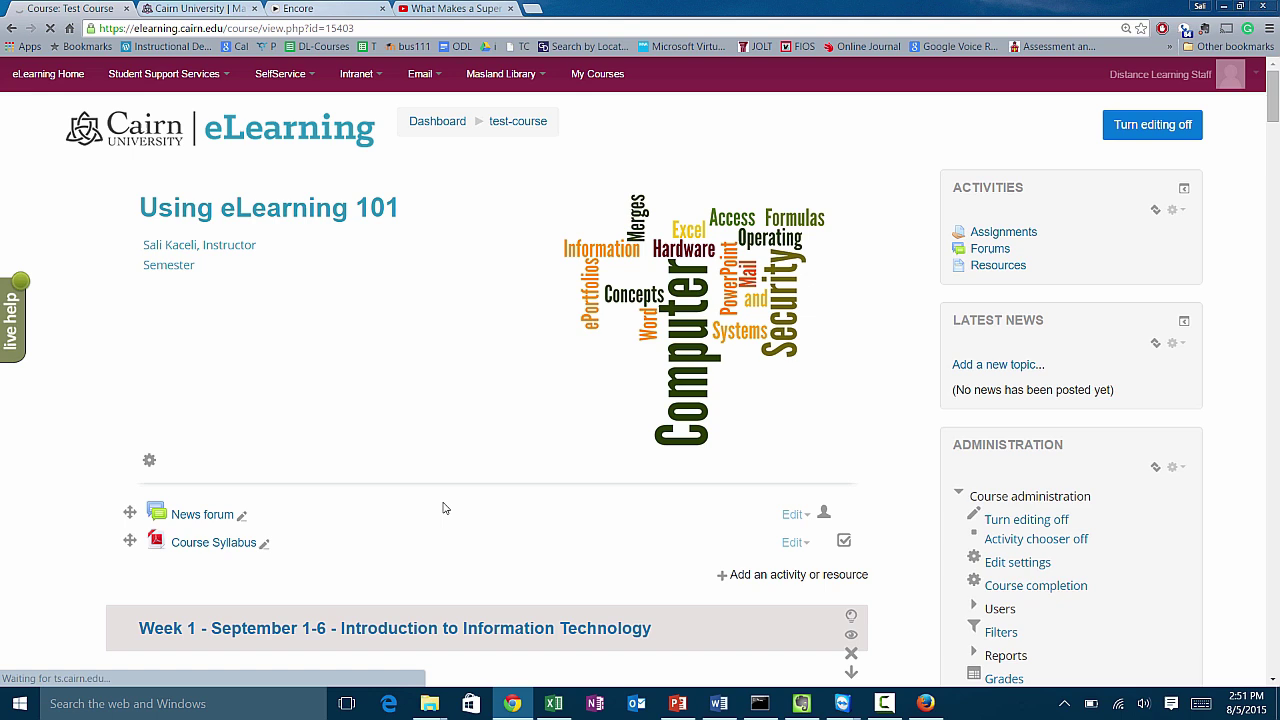
{"action": "scroll", "coordinate": [432, 518], "scroll_direction": "down", "scroll_amount": 2}
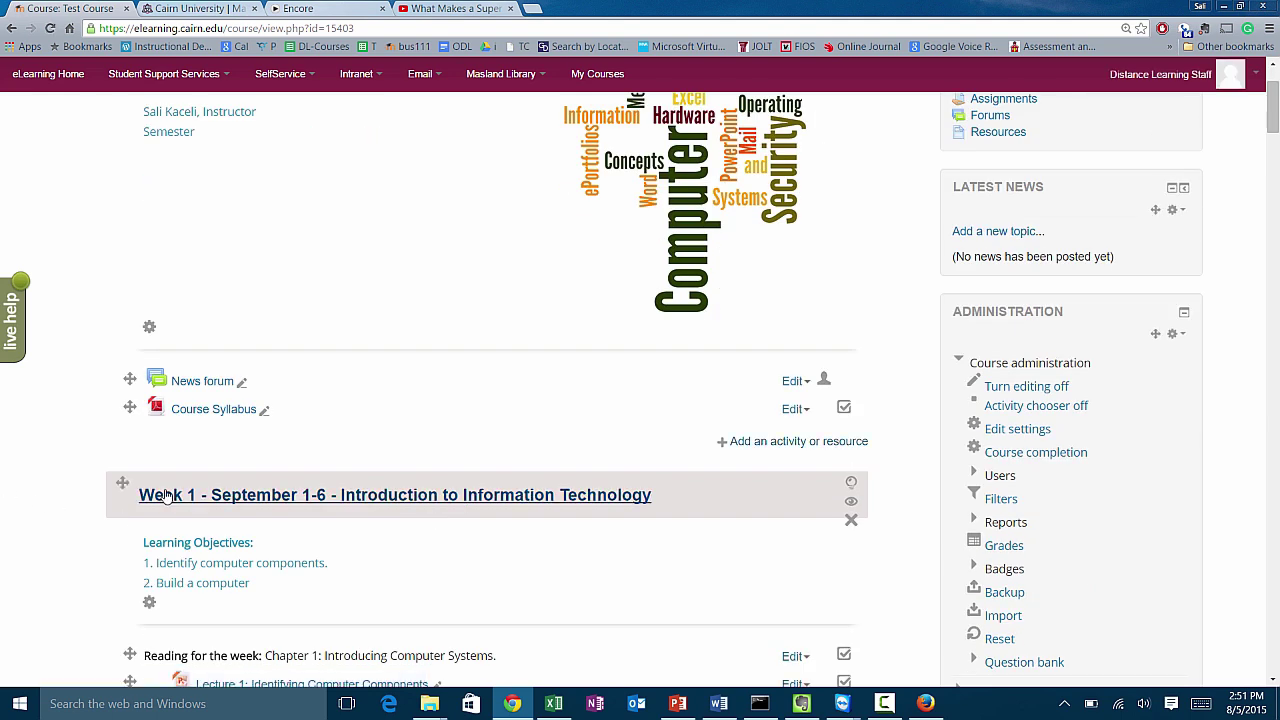
{"action": "scroll", "coordinate": [128, 505], "scroll_direction": "down", "scroll_amount": 2}
{"action": "scroll", "coordinate": [236, 535], "scroll_direction": "down", "scroll_amount": 2}
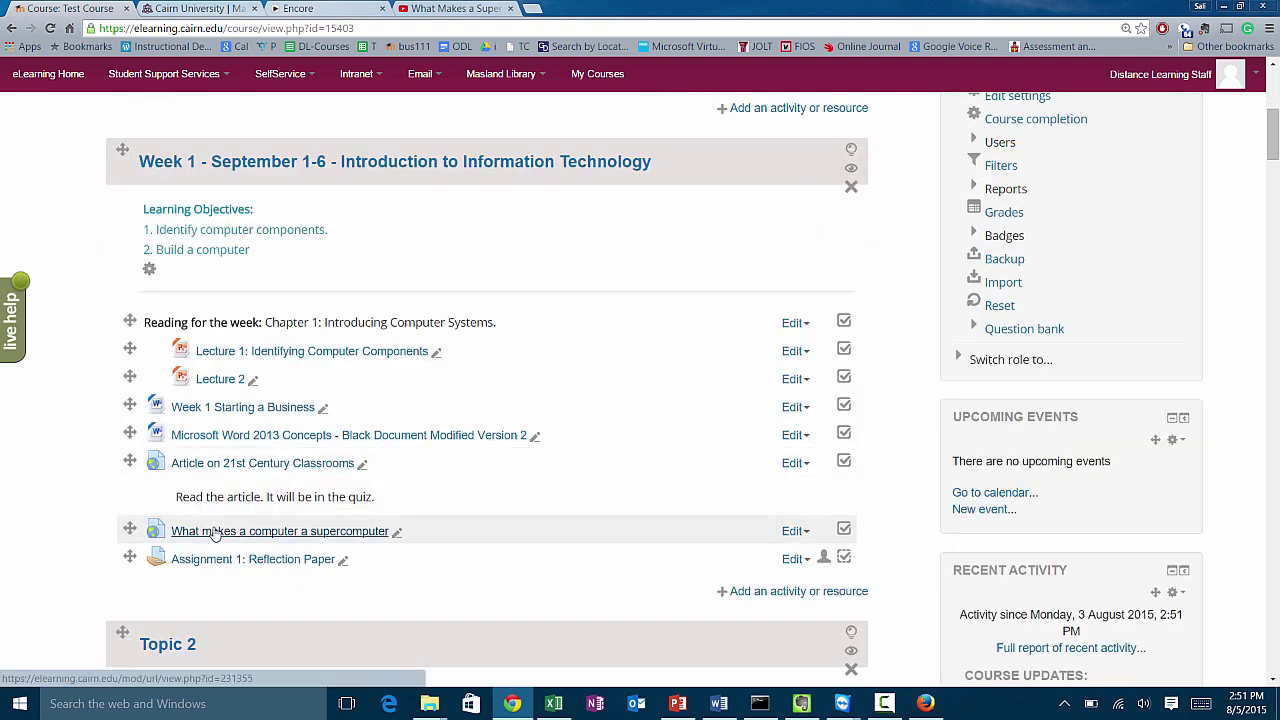
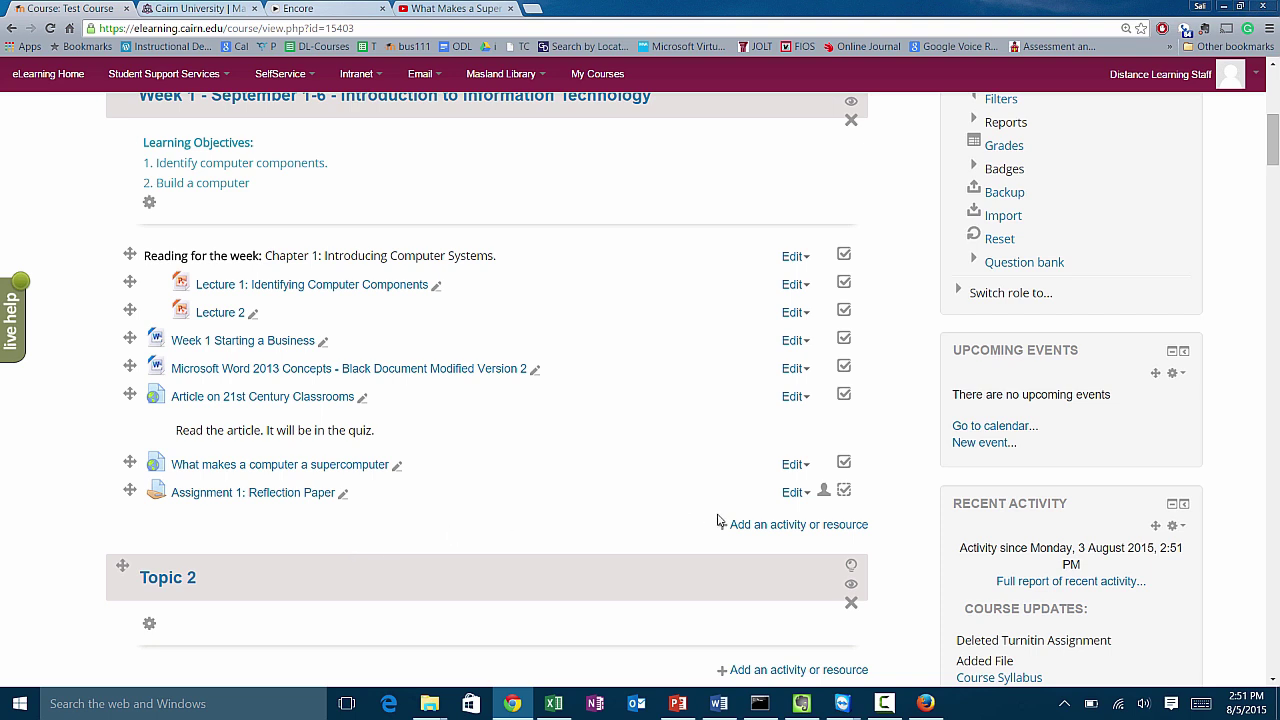
{"action": "left_click", "coordinate": [745, 535]}
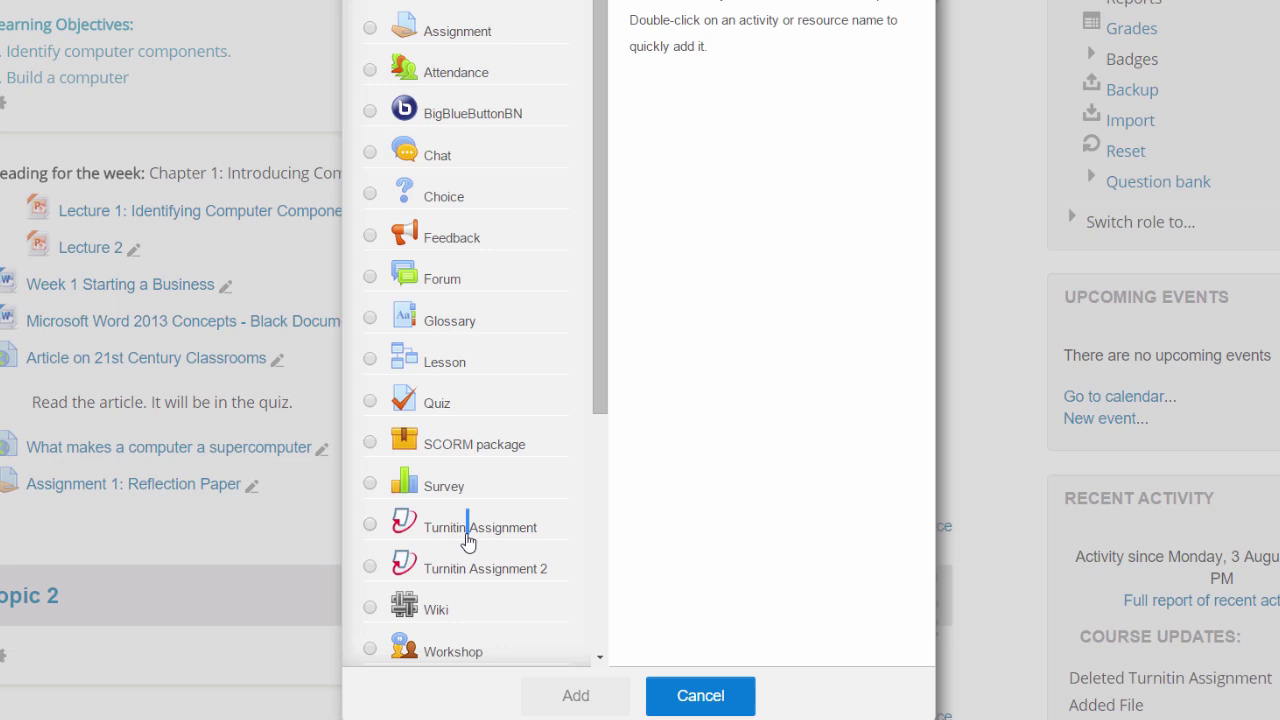
{"action": "left_click", "coordinate": [370, 524]}
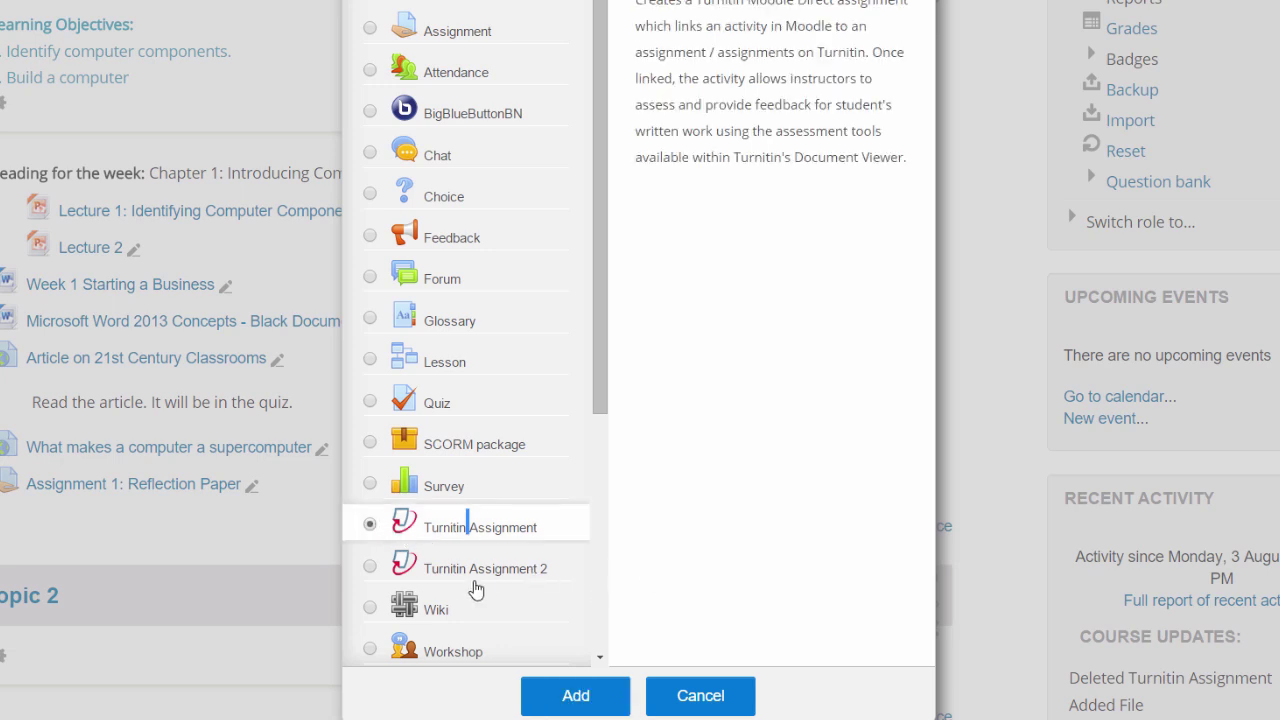
{"action": "left_click", "coordinate": [594, 700]}
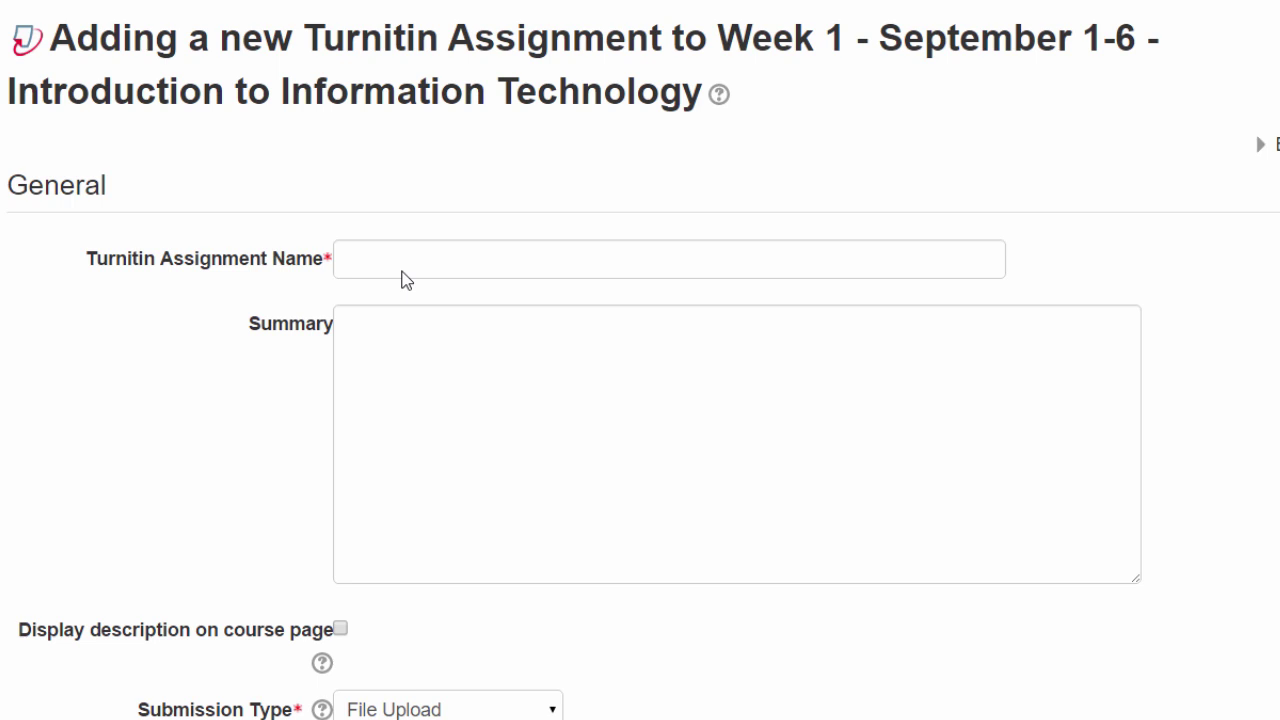
Name the Turnitin assignment "Reflection Paper Originality Check"
{"action": "type", "text": "Reflection Paper Orginality Check"}
{"action": "type", "text": "i"}
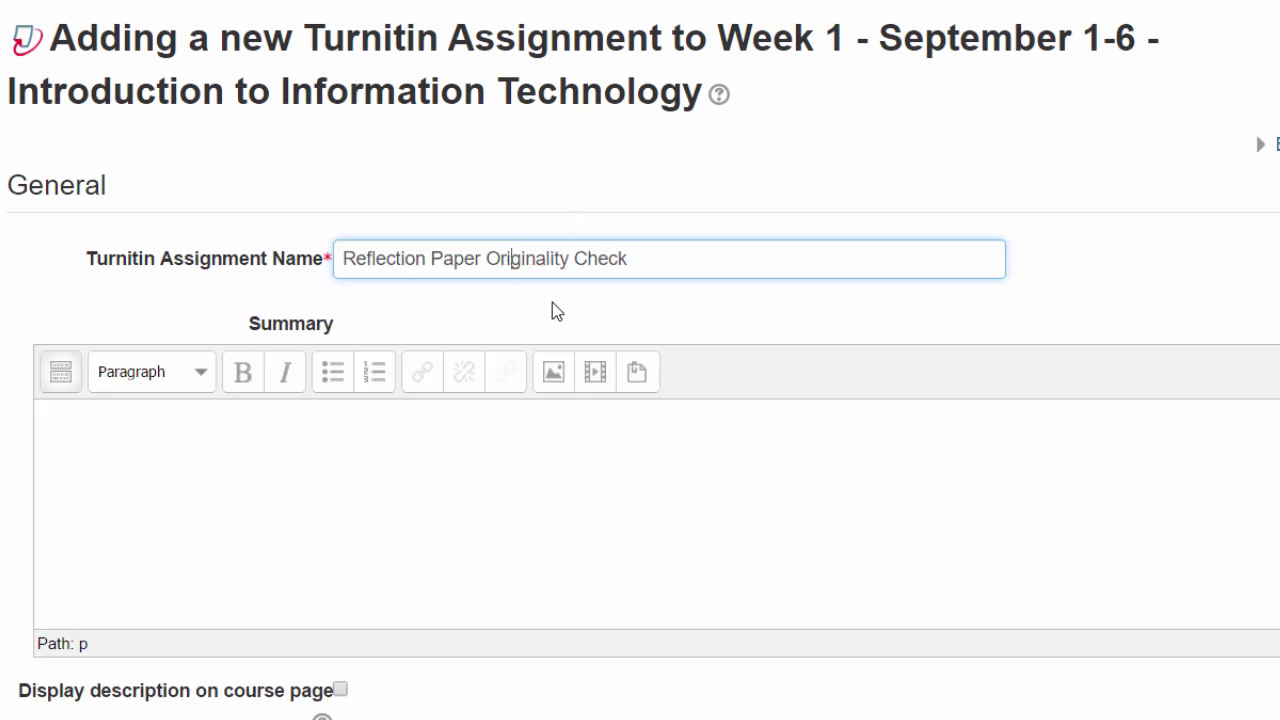
{"action": "left_click", "coordinate": [550, 312]}
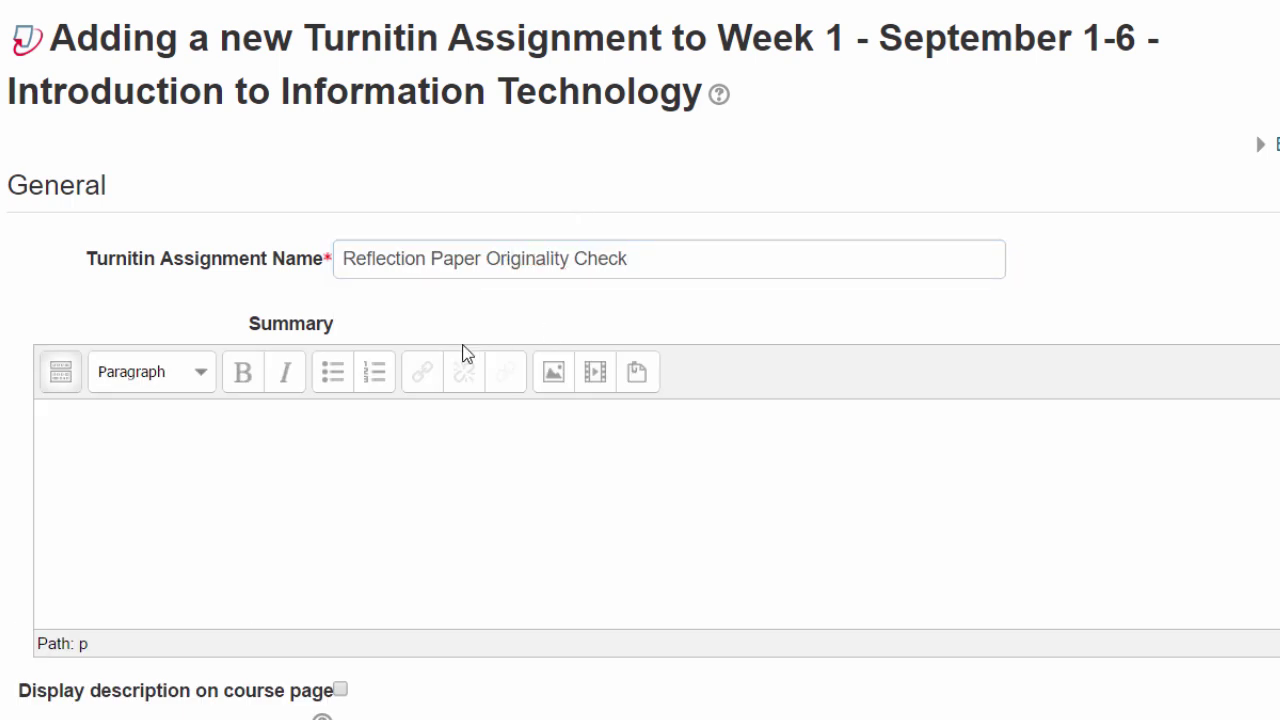
Enter the Turnitin assignment's summary: "Please upload your assignment here to check it for originality."
{"action": "left_click", "coordinate": [345, 500]}
{"action": "type", "text": "Please upload y"}
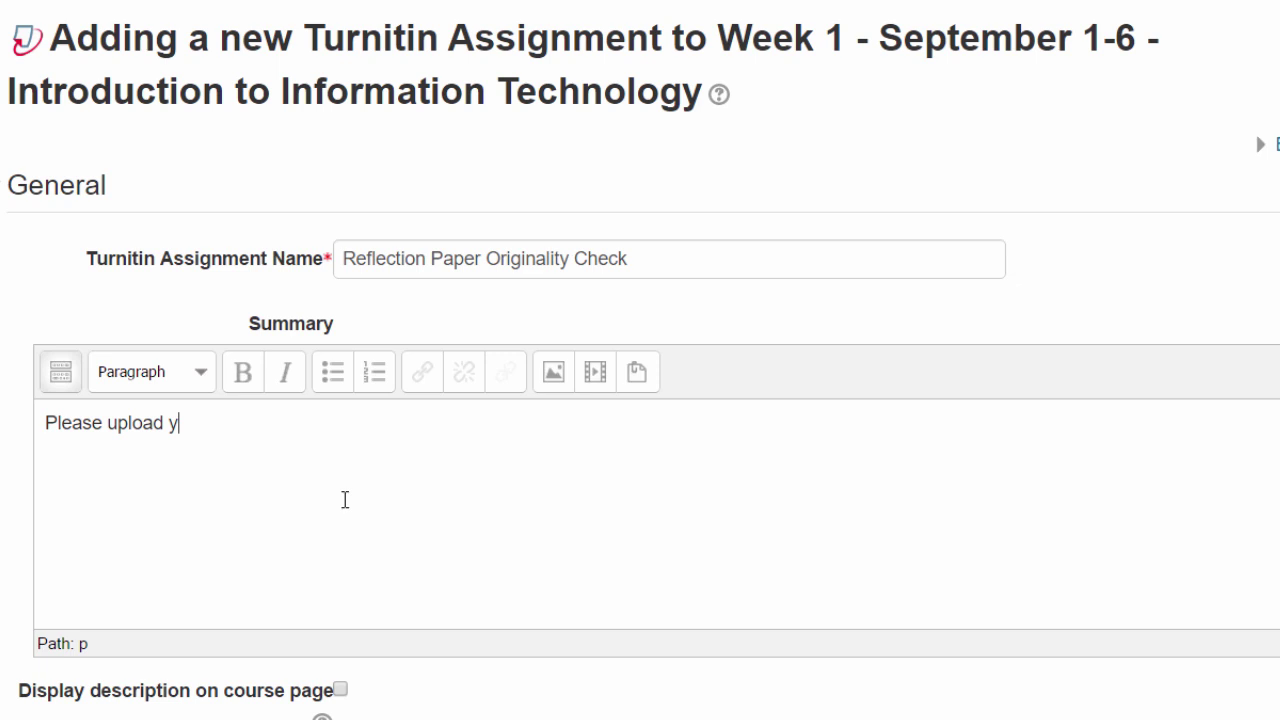
{"action": "type", "text": "our assign"}
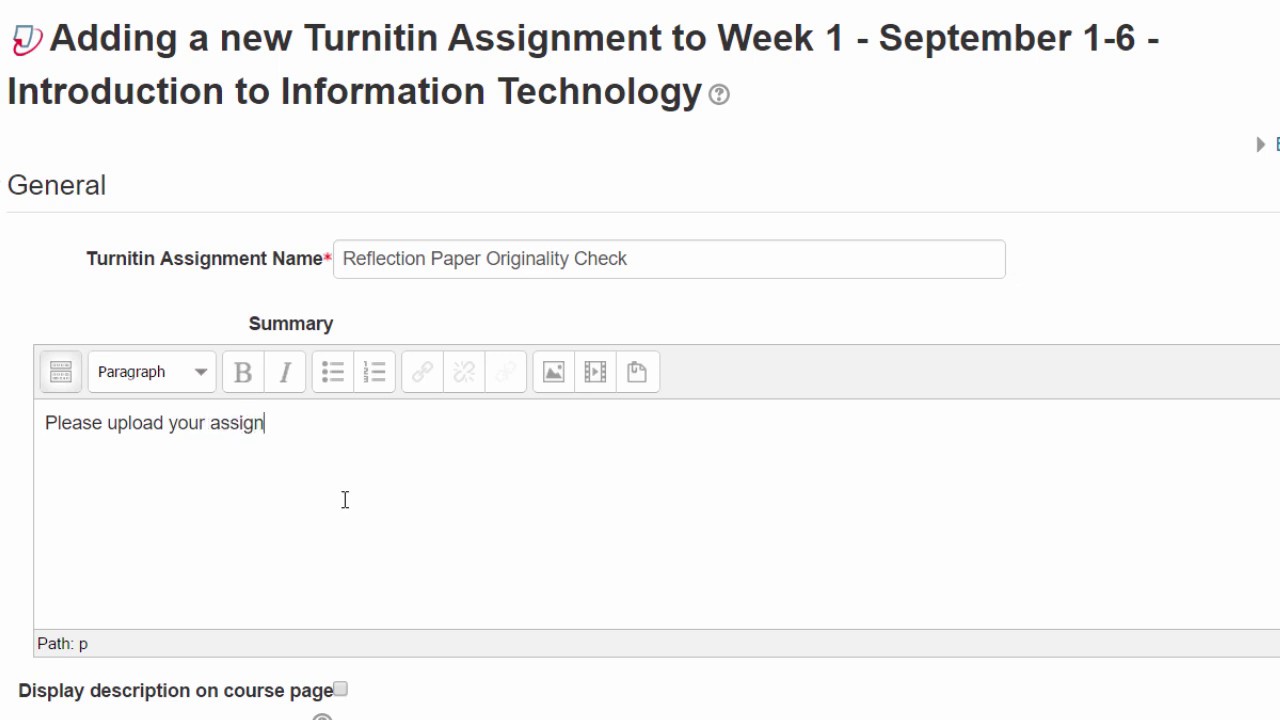
{"action": "type", "text": "ment here to "}
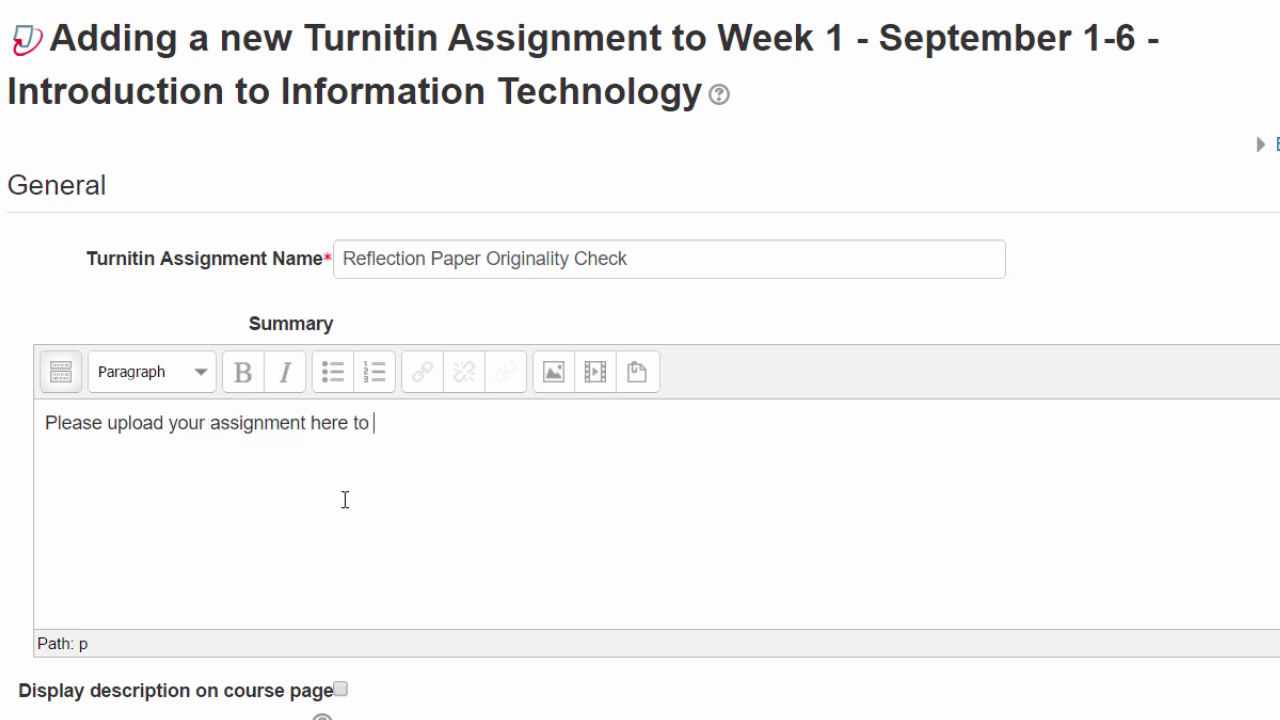
{"action": "type", "text": "check it for originality."}
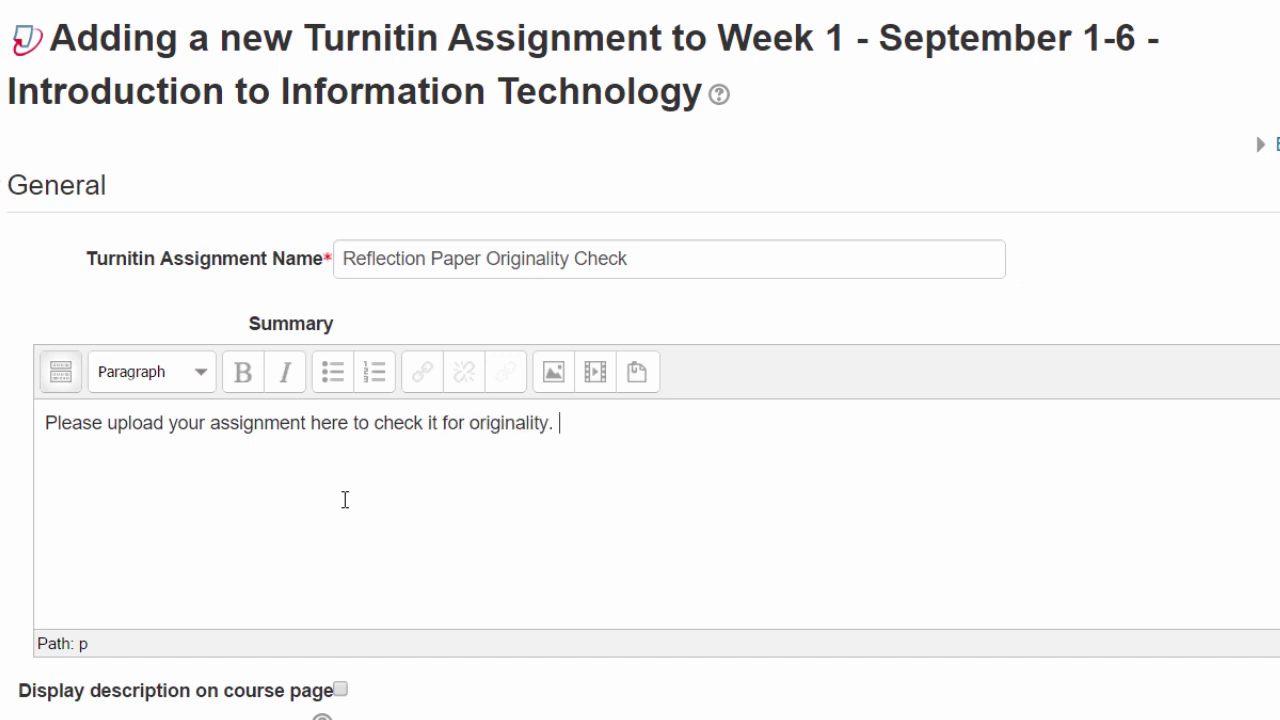
Review the Turnitin submission and advanced options, and set the assignment's grade type to None
{"action": "scroll", "coordinate": [426, 520], "scroll_direction": "down", "scroll_amount": 6}
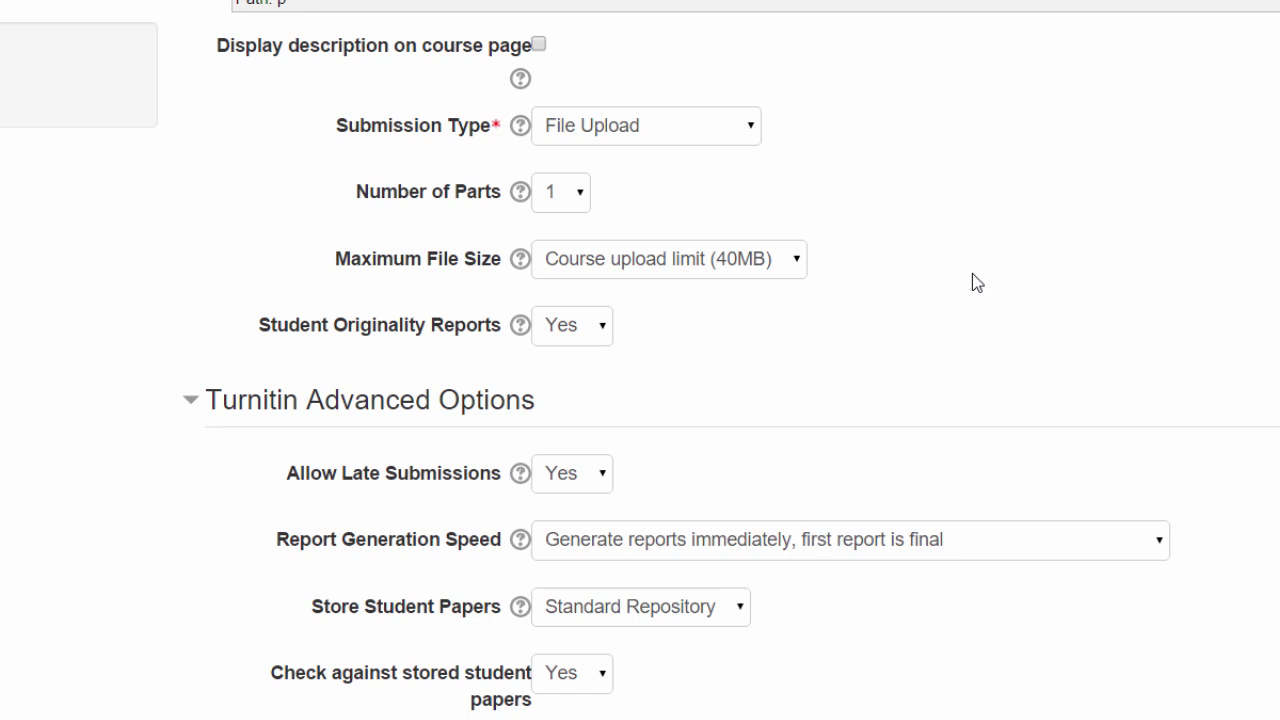
{"action": "scroll", "coordinate": [1080, 410], "scroll_direction": "down", "scroll_amount": 3}
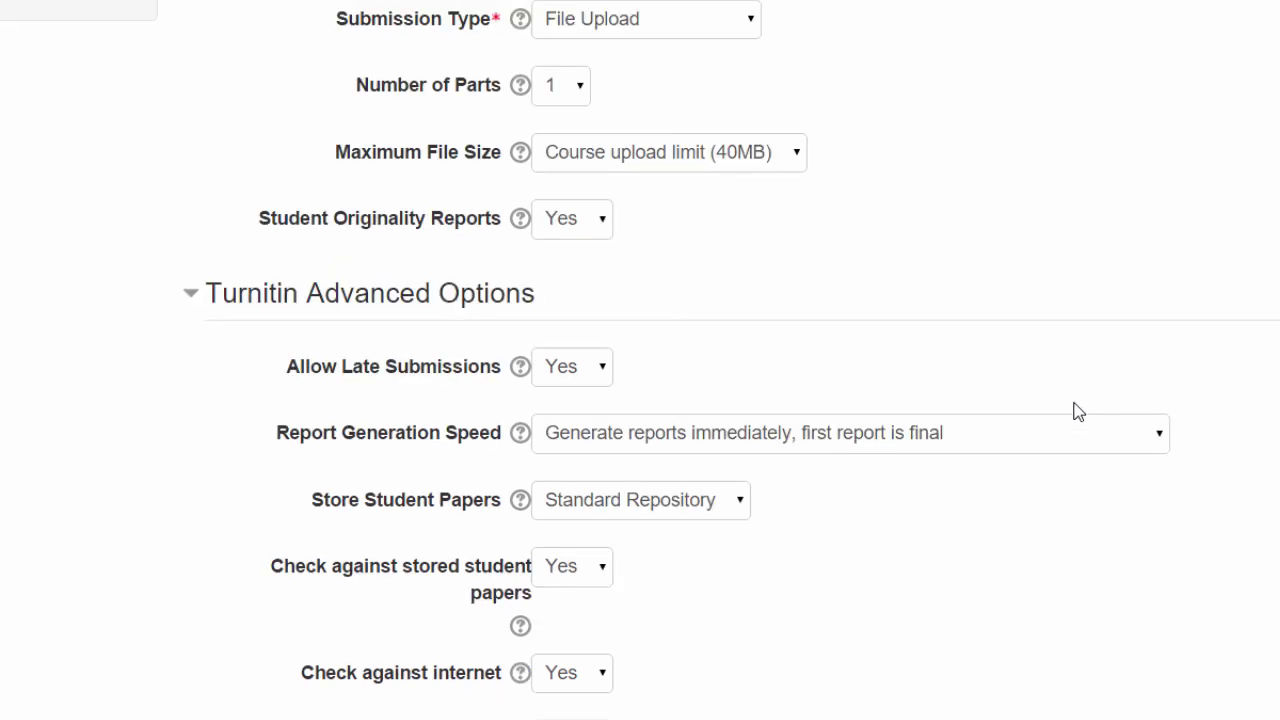
{"action": "scroll", "coordinate": [1080, 408], "scroll_direction": "down", "scroll_amount": 2}
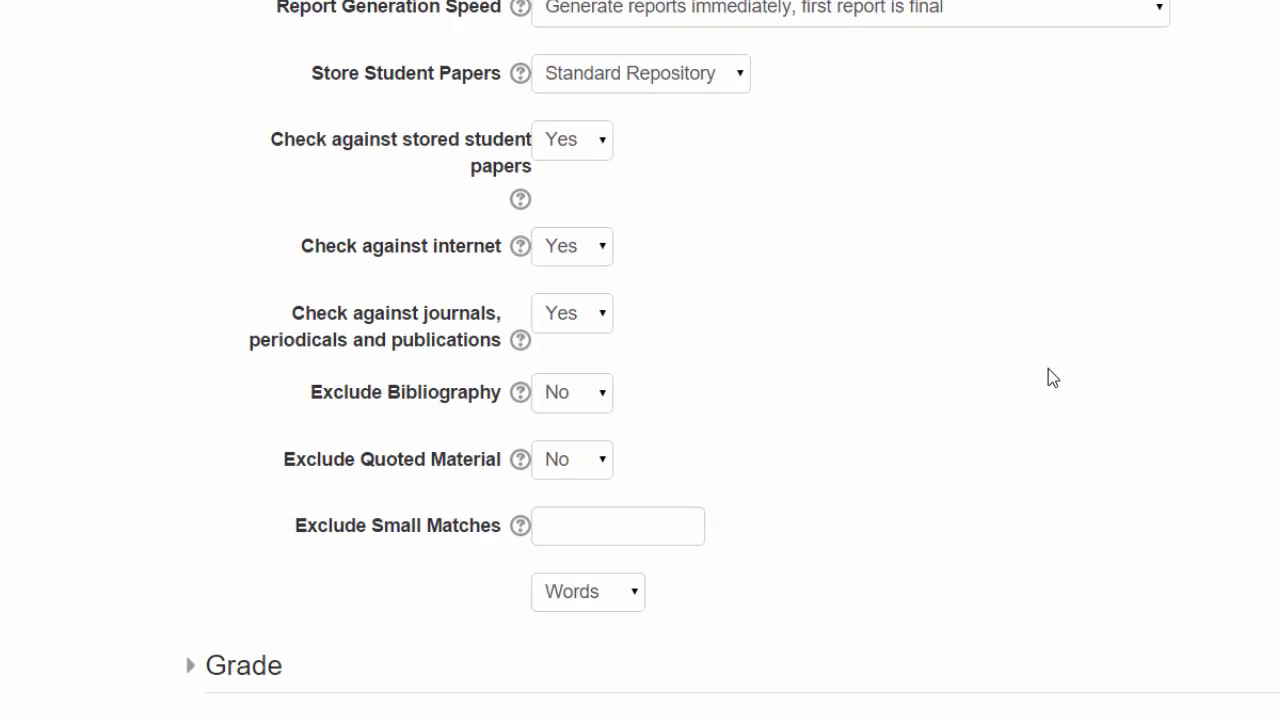
{"action": "scroll", "coordinate": [1048, 374], "scroll_direction": "down", "scroll_amount": 3}
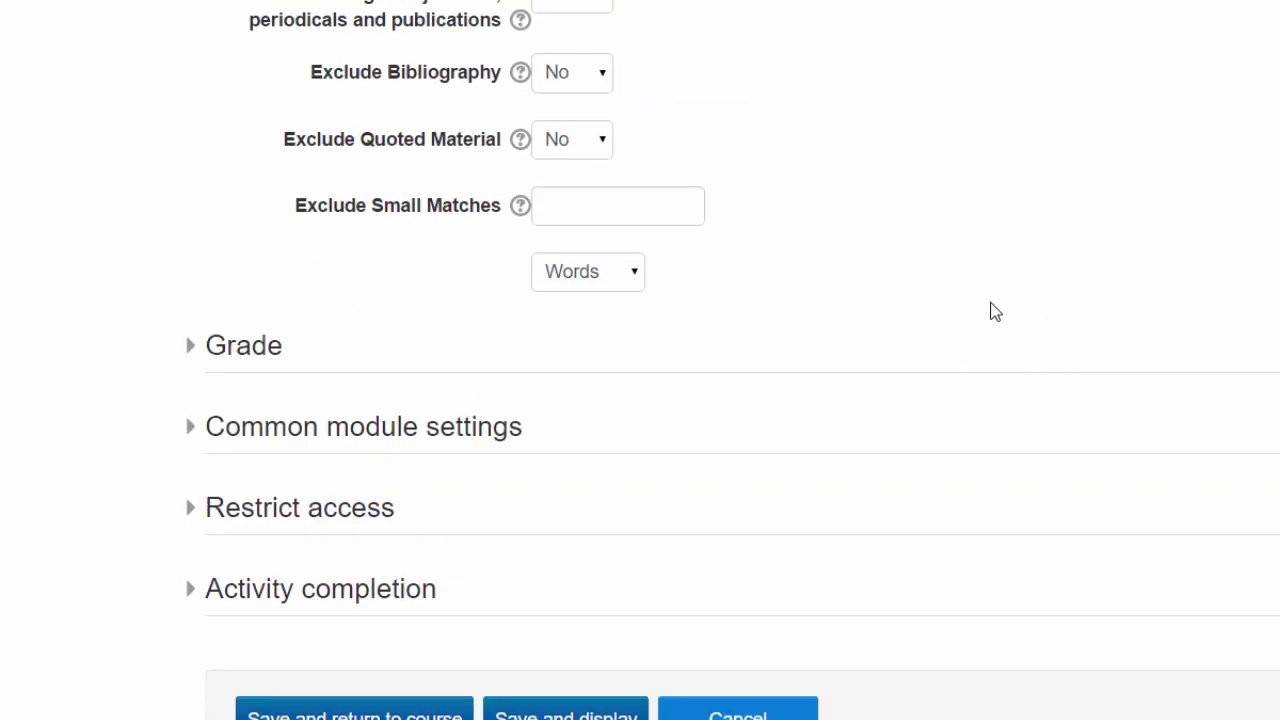
{"action": "scroll", "coordinate": [985, 295], "scroll_direction": "up", "scroll_amount": 3}
{"action": "scroll", "coordinate": [1013, 298], "scroll_direction": "down", "scroll_amount": 2}
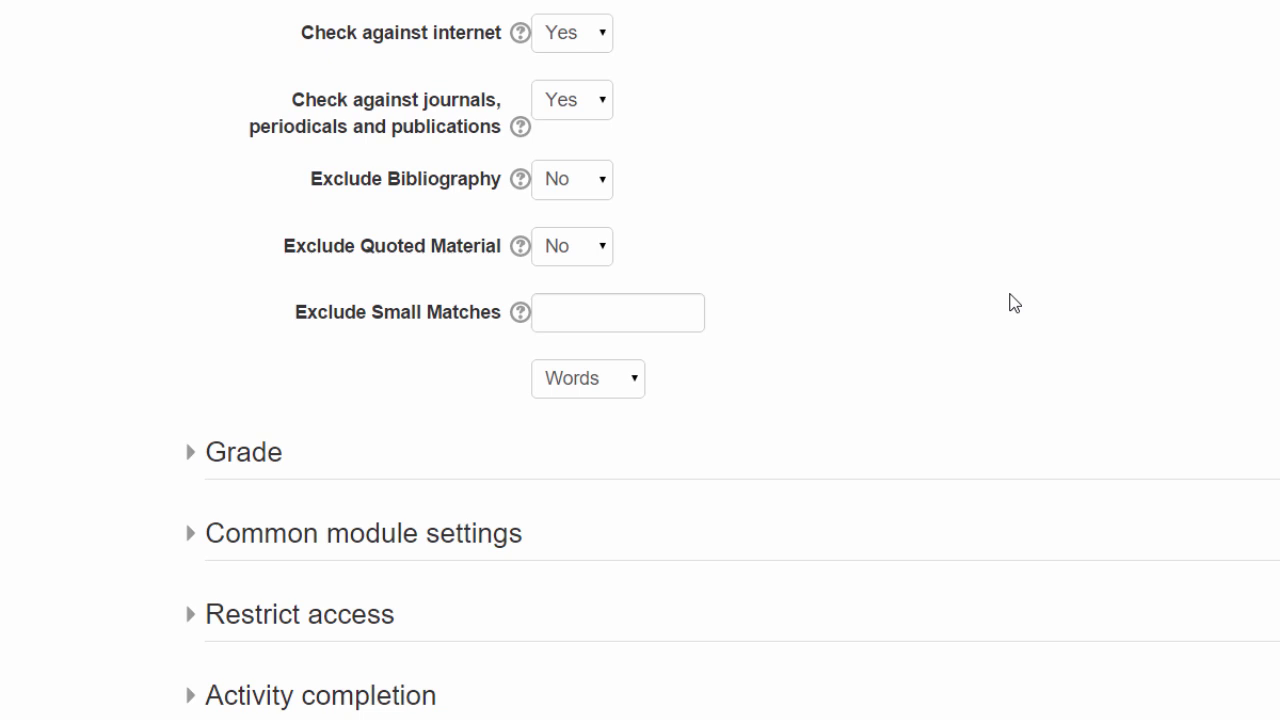
{"action": "left_click", "coordinate": [234, 455]}
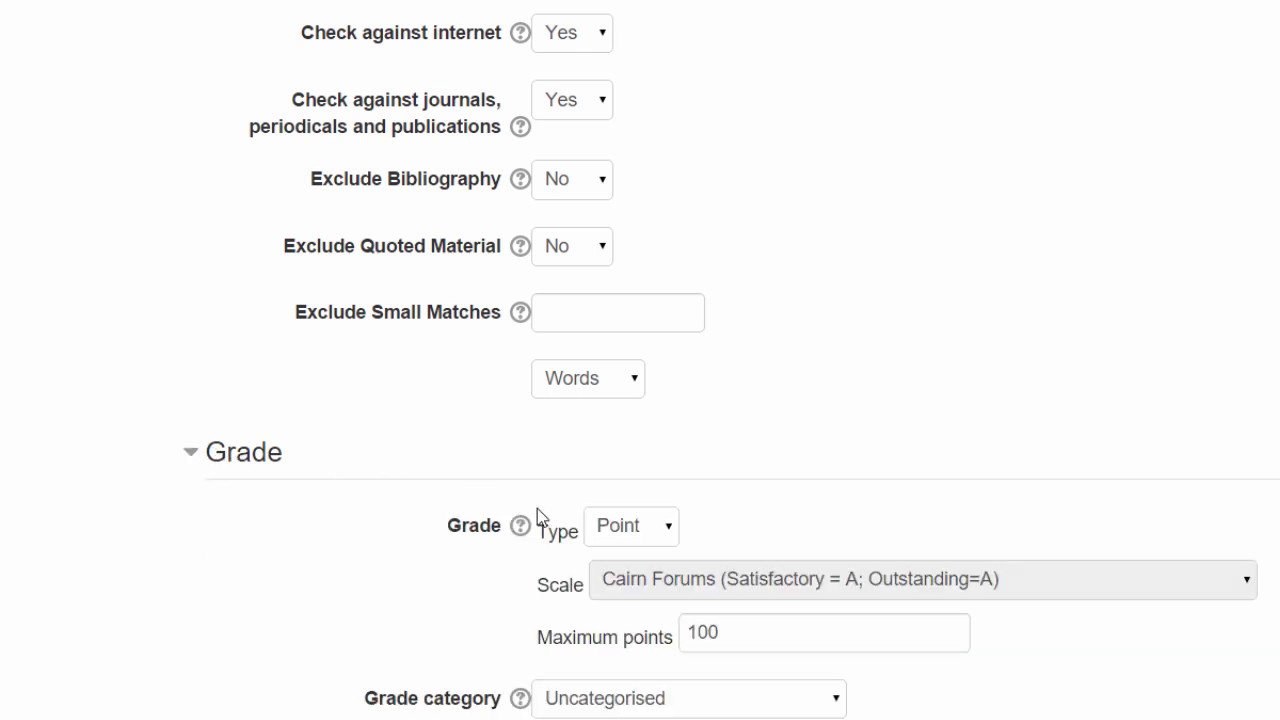
{"action": "left_click", "coordinate": [645, 537]}
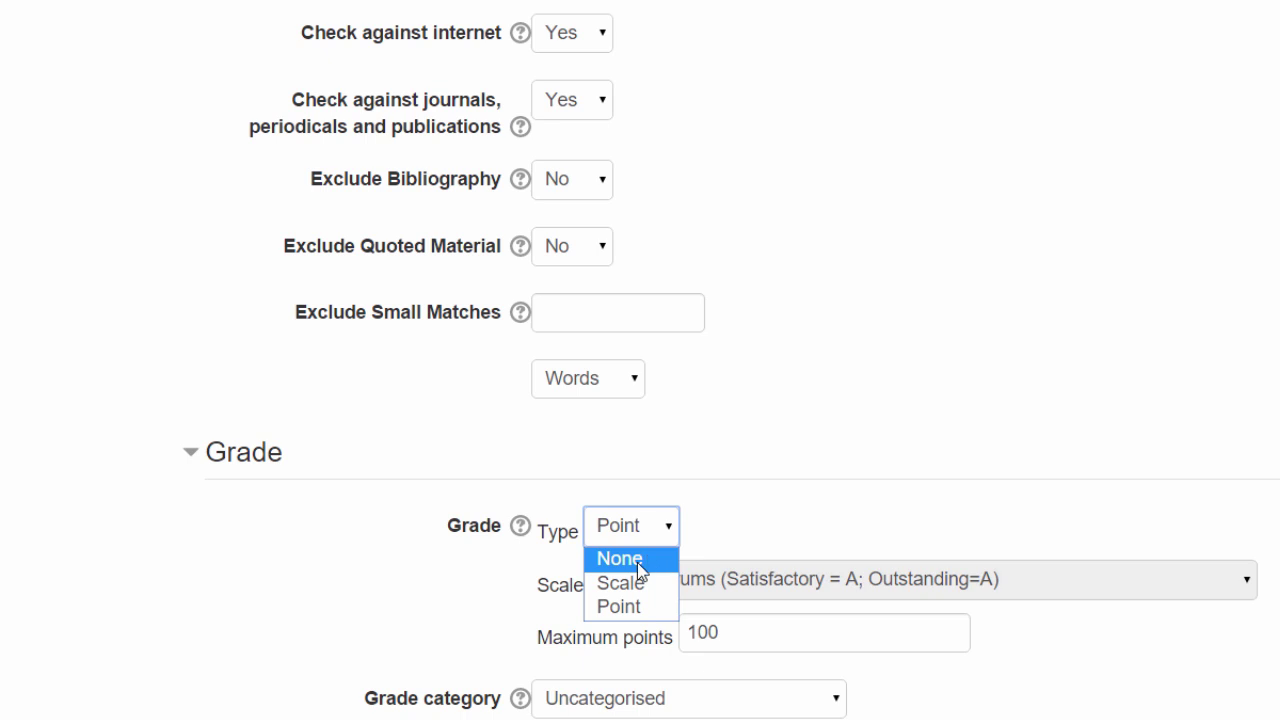
{"action": "left_click", "coordinate": [637, 562]}
{"action": "scroll", "coordinate": [912, 500], "scroll_direction": "down", "scroll_amount": 2}
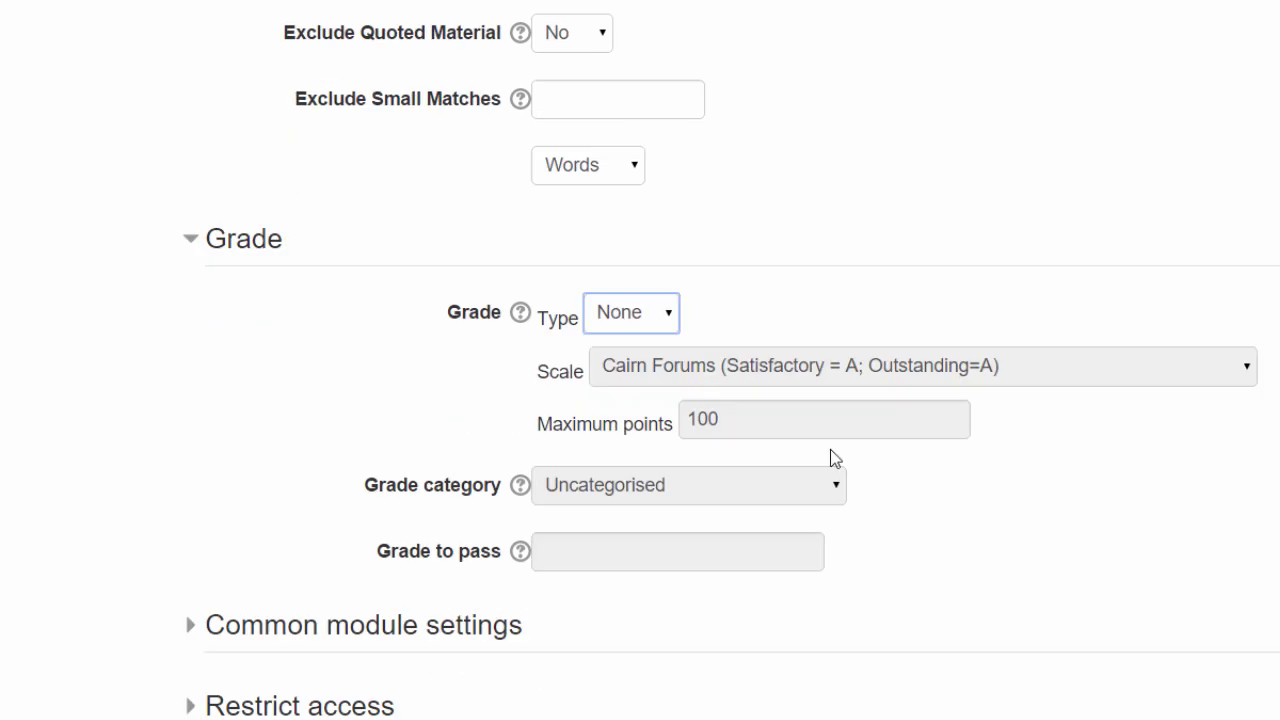
Save the Turnitin assignment, returning to the course, and indent Reflection Paper Originality Check one level under Assignment 1: Reflection Paper
{"action": "scroll", "coordinate": [357, 446], "scroll_direction": "down", "scroll_amount": 4}
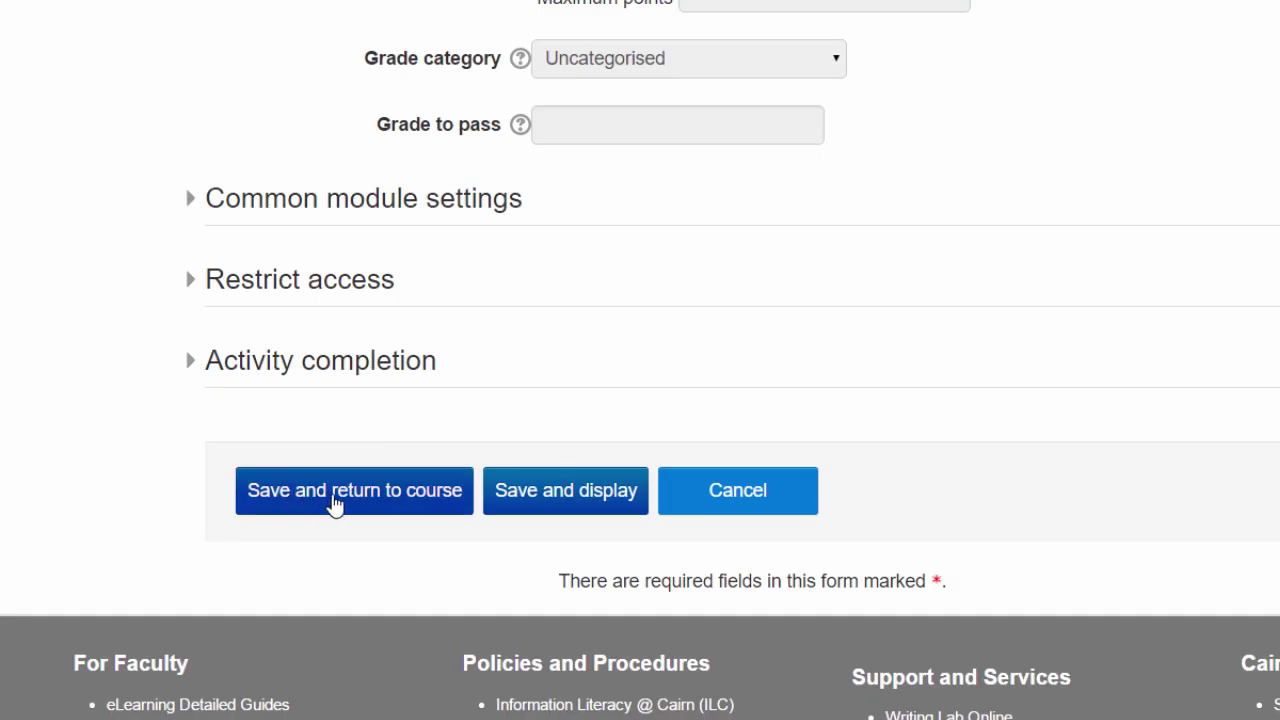
{"action": "left_click", "coordinate": [335, 505]}
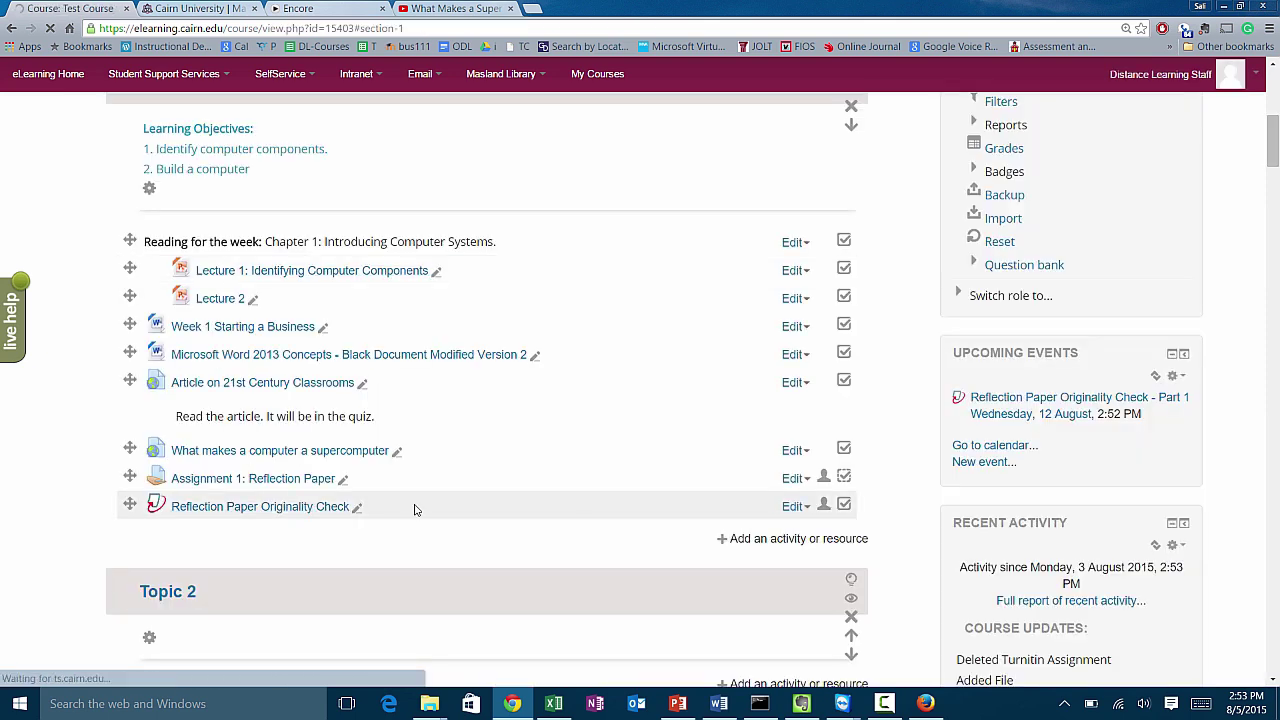
{"action": "left_click", "coordinate": [800, 512]}
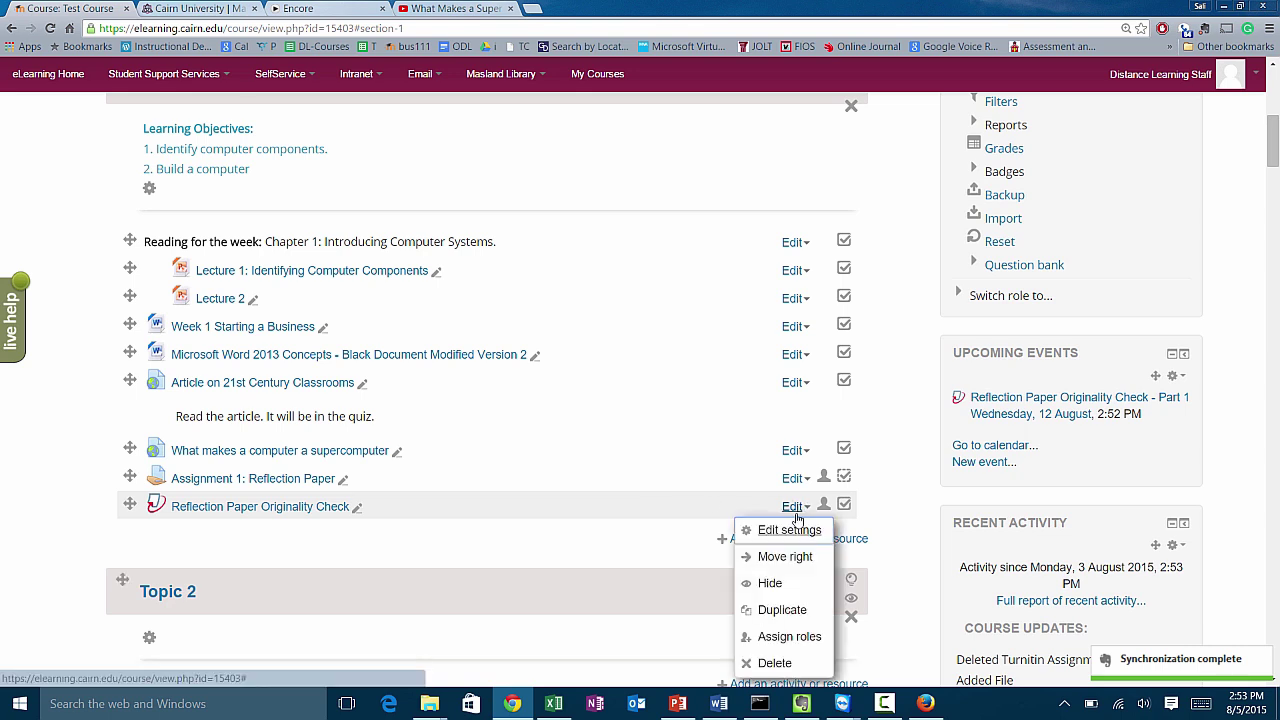
{"action": "left_click", "coordinate": [778, 559]}
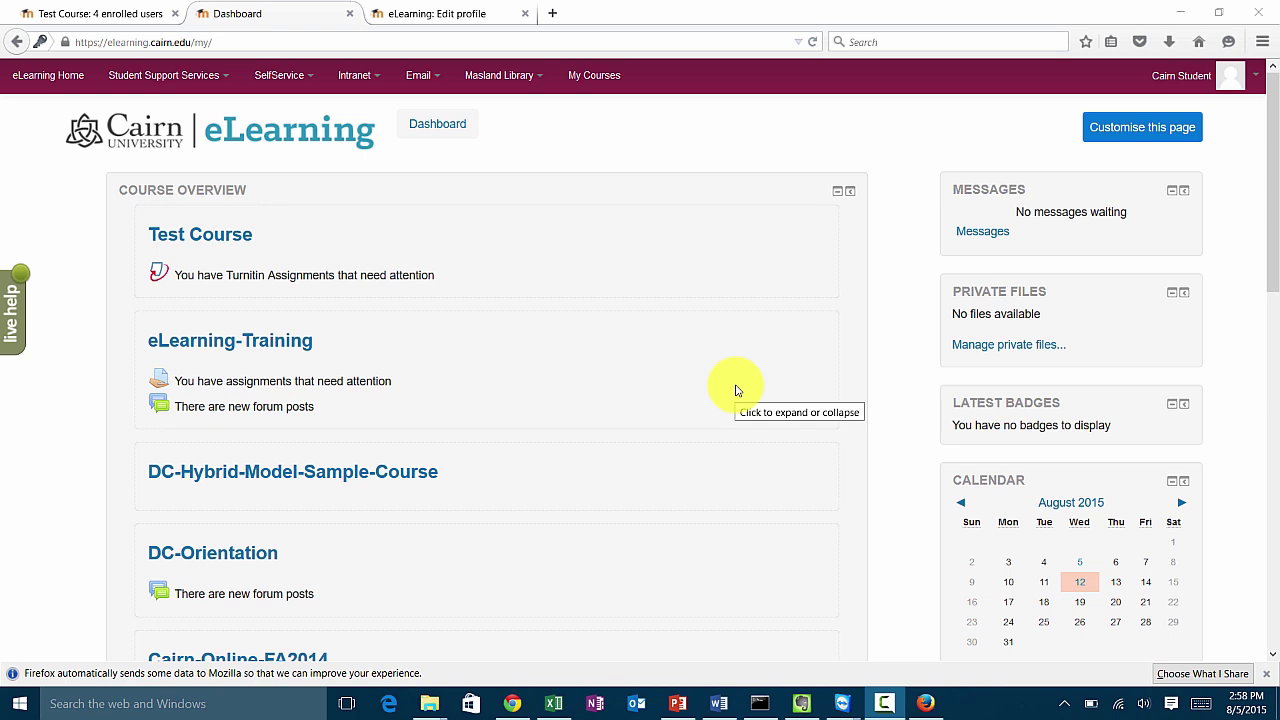
In the student's Firefox session, open Assignment 1: Reflection Paper in Test Course and start adding a submission
{"action": "left_click", "coordinate": [212, 243]}
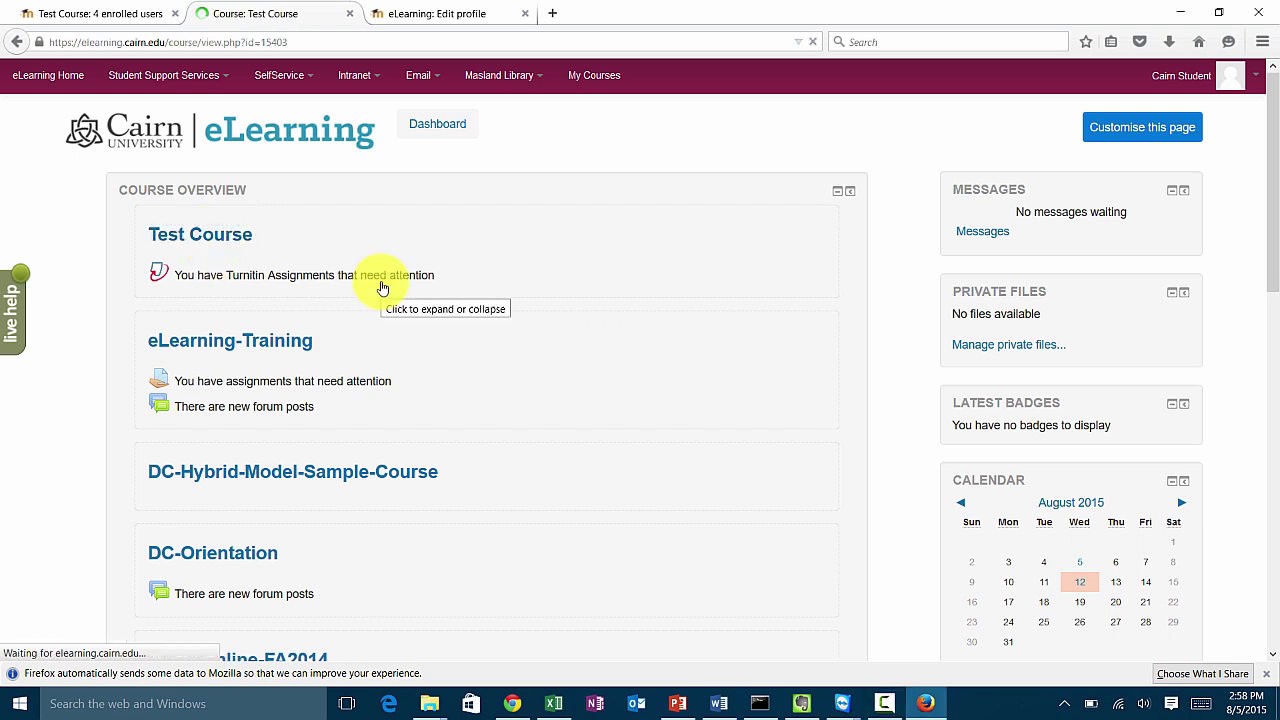
{"action": "scroll", "coordinate": [185, 380], "scroll_direction": "down", "scroll_amount": 5}
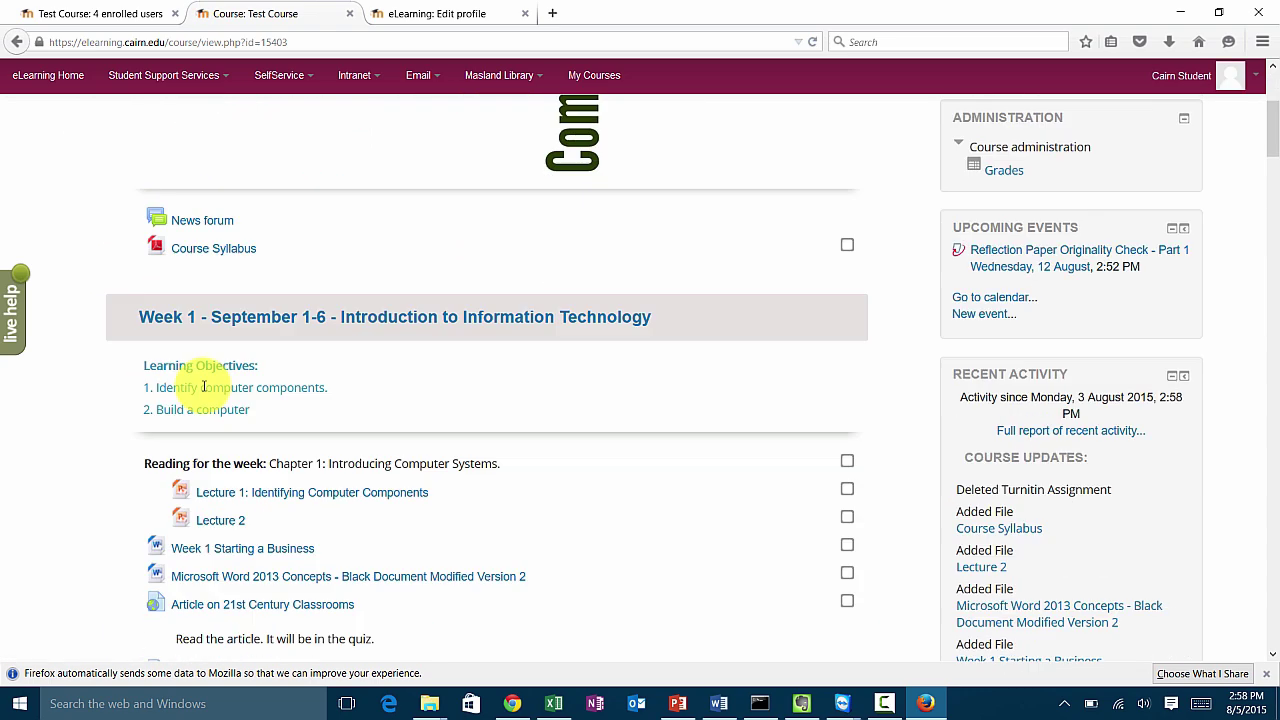
{"action": "scroll", "coordinate": [200, 392], "scroll_direction": "down", "scroll_amount": 2}
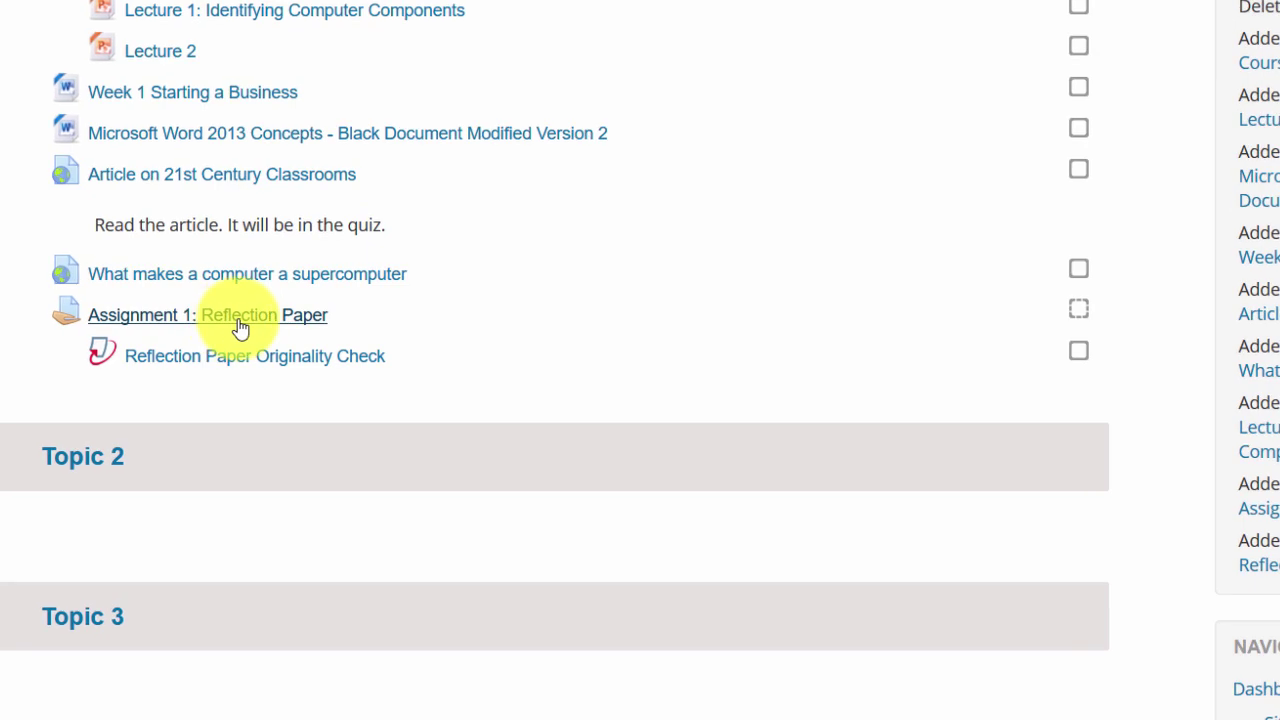
{"action": "left_click", "coordinate": [233, 328]}
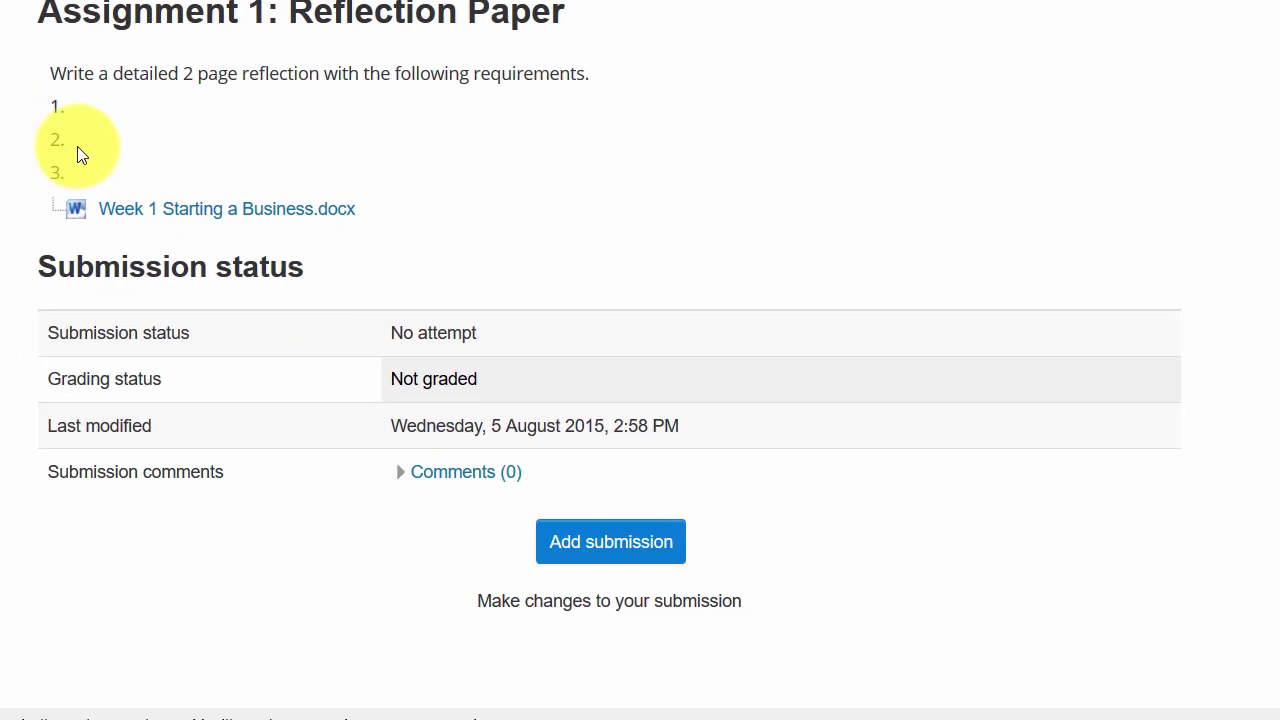
{"action": "left_click_drag", "start_coordinate": [231, 130], "coordinate": [600, 138]}
{"action": "left_click", "coordinate": [575, 561]}
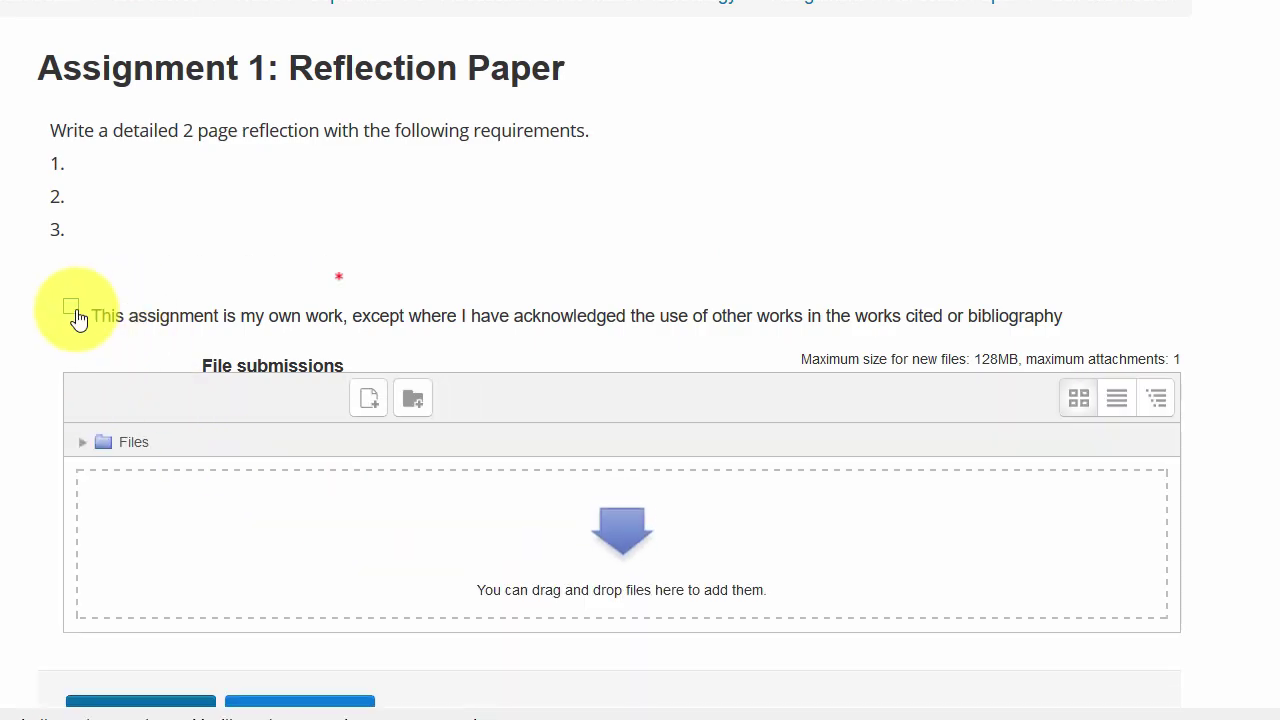
Accept the own-work statement and choose Week 1 Starting a Business.docx from Sample Course's Presentations and Resources folder as the submission attachment
{"action": "left_click", "coordinate": [71, 308]}
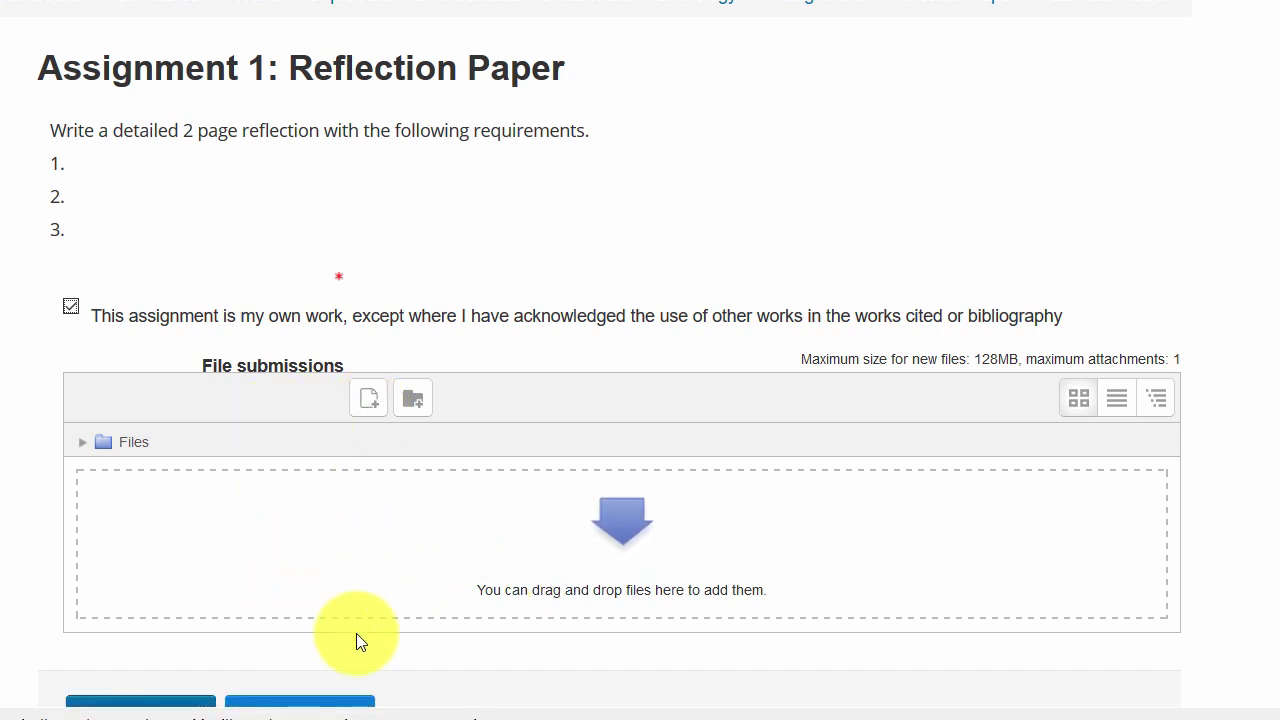
{"action": "left_click", "coordinate": [375, 401]}
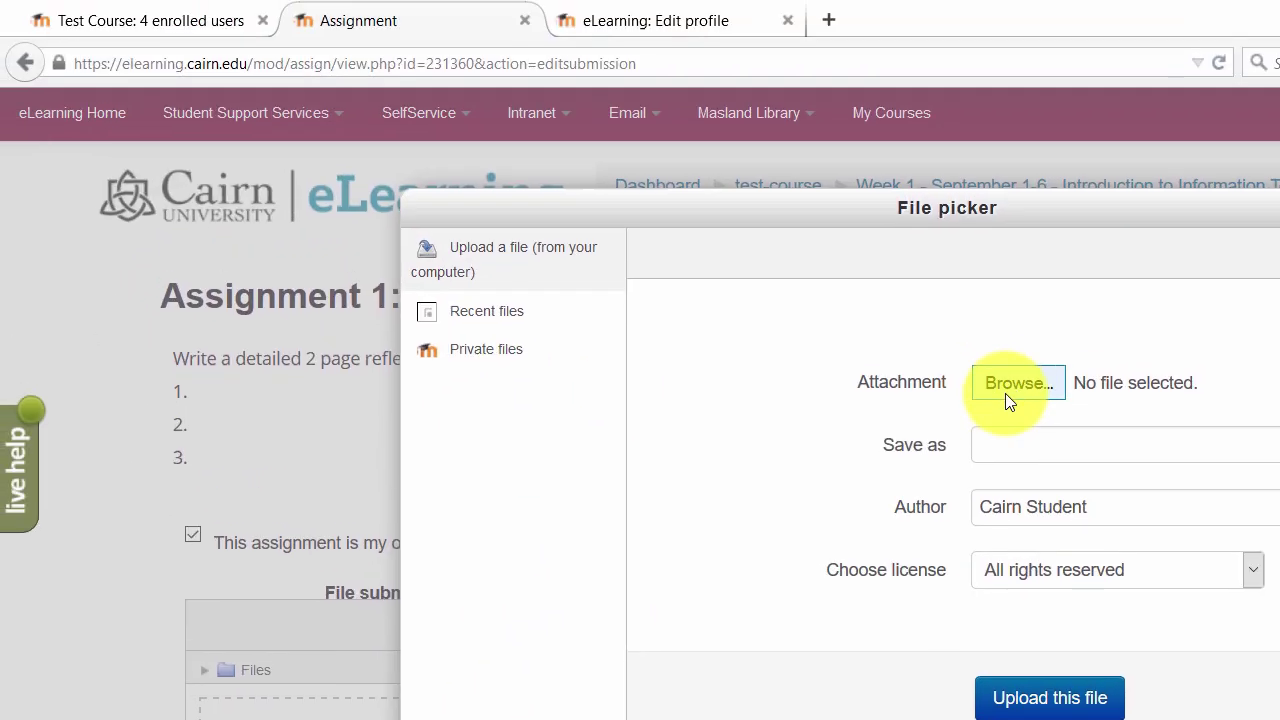
{"action": "left_click", "coordinate": [1005, 385]}
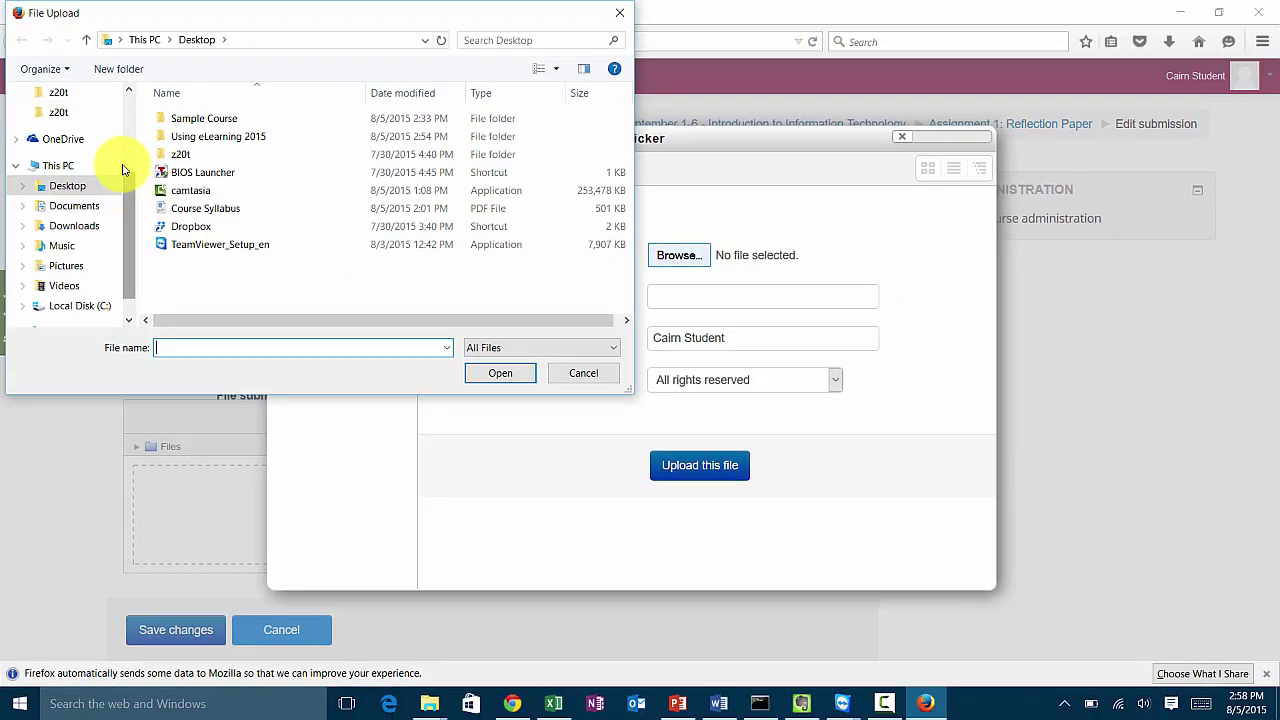
{"action": "scroll", "coordinate": [122, 170], "scroll_direction": "up", "scroll_amount": 3}
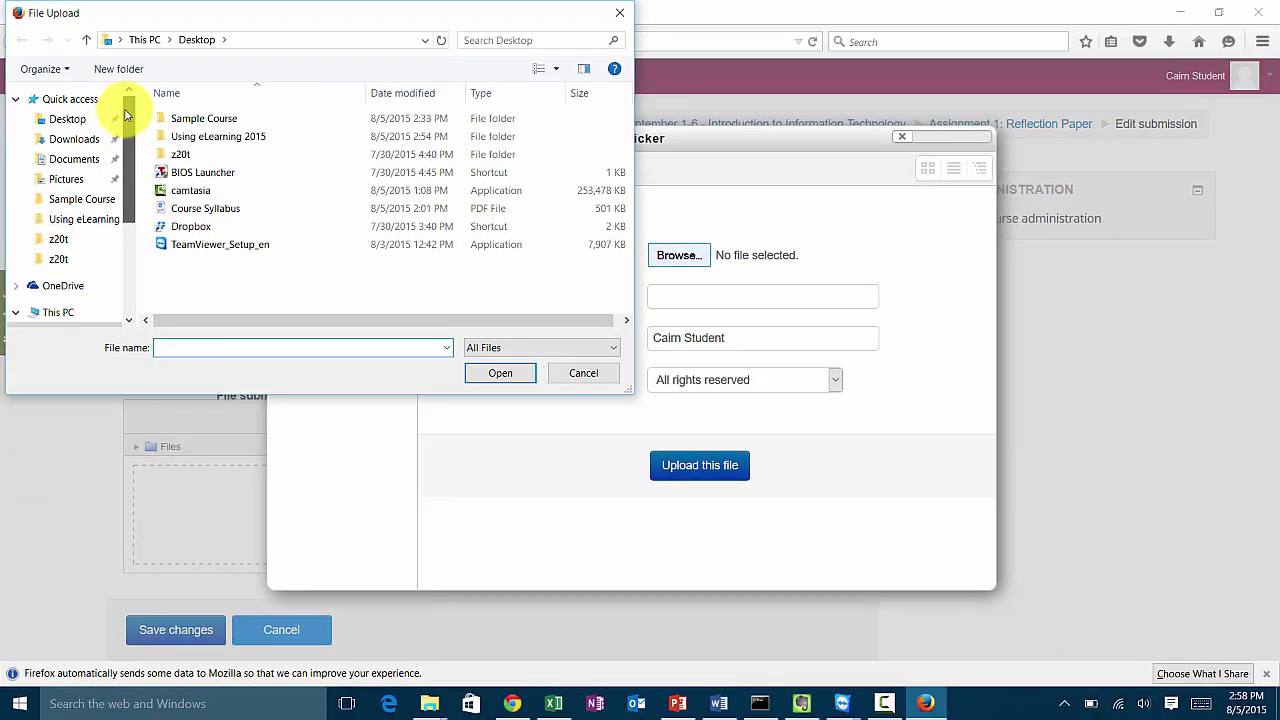
{"action": "left_click", "coordinate": [75, 119]}
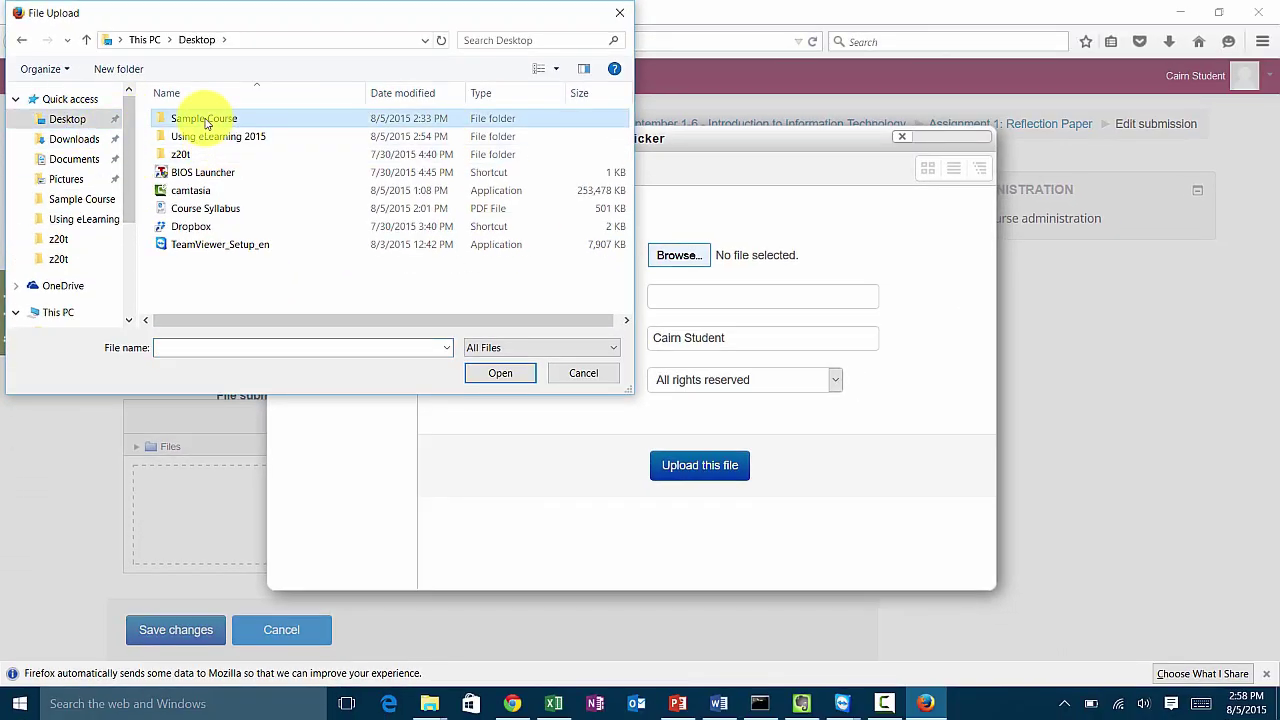
{"action": "double_click", "coordinate": [205, 118]}
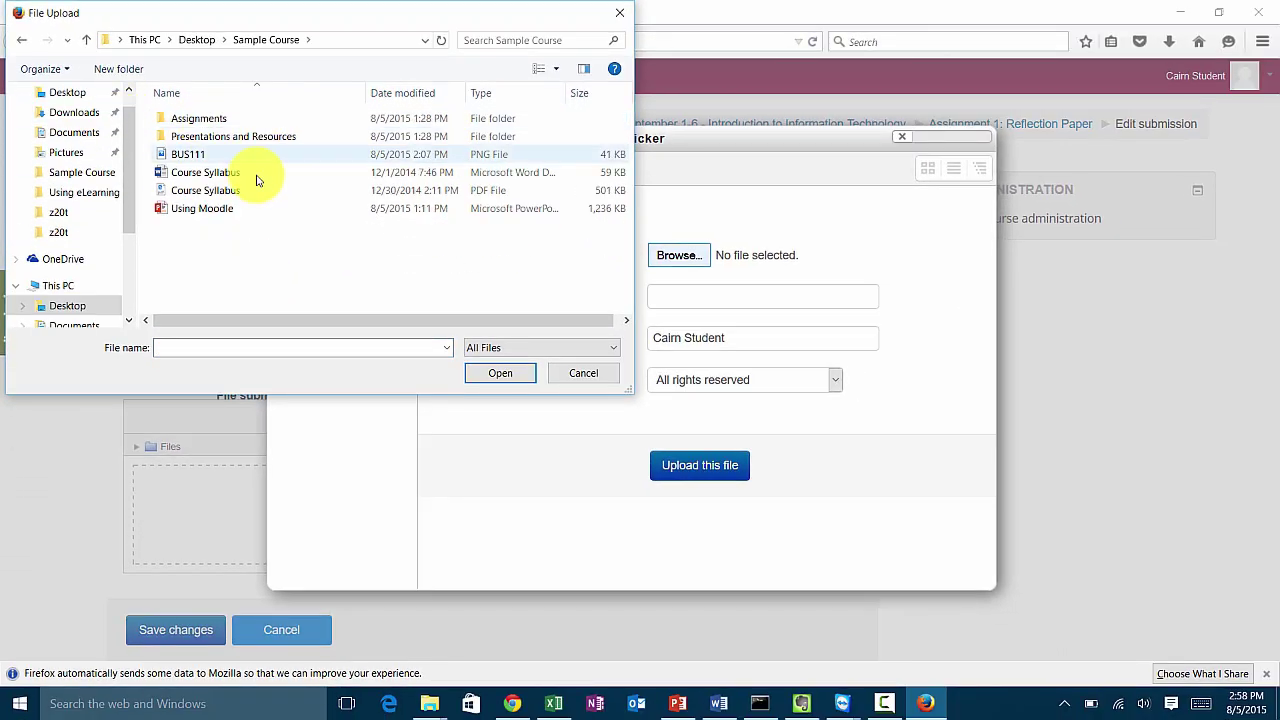
{"action": "double_click", "coordinate": [206, 138]}
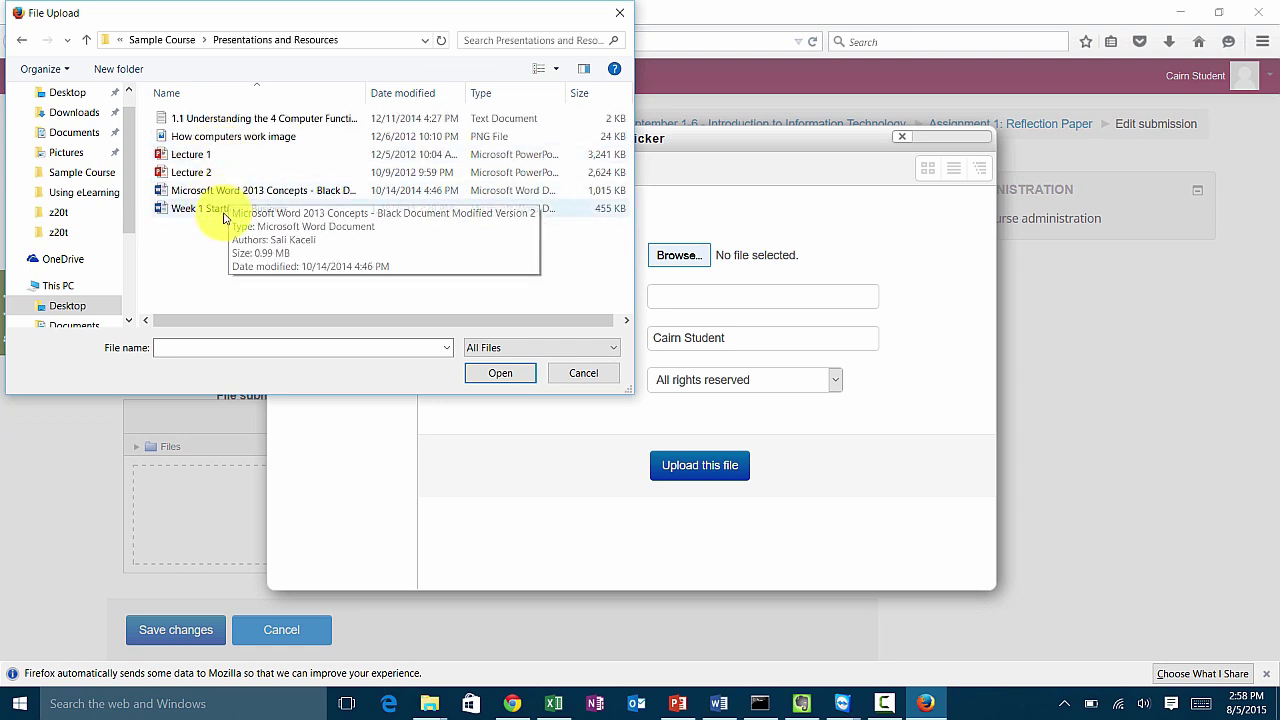
{"action": "double_click", "coordinate": [218, 208]}
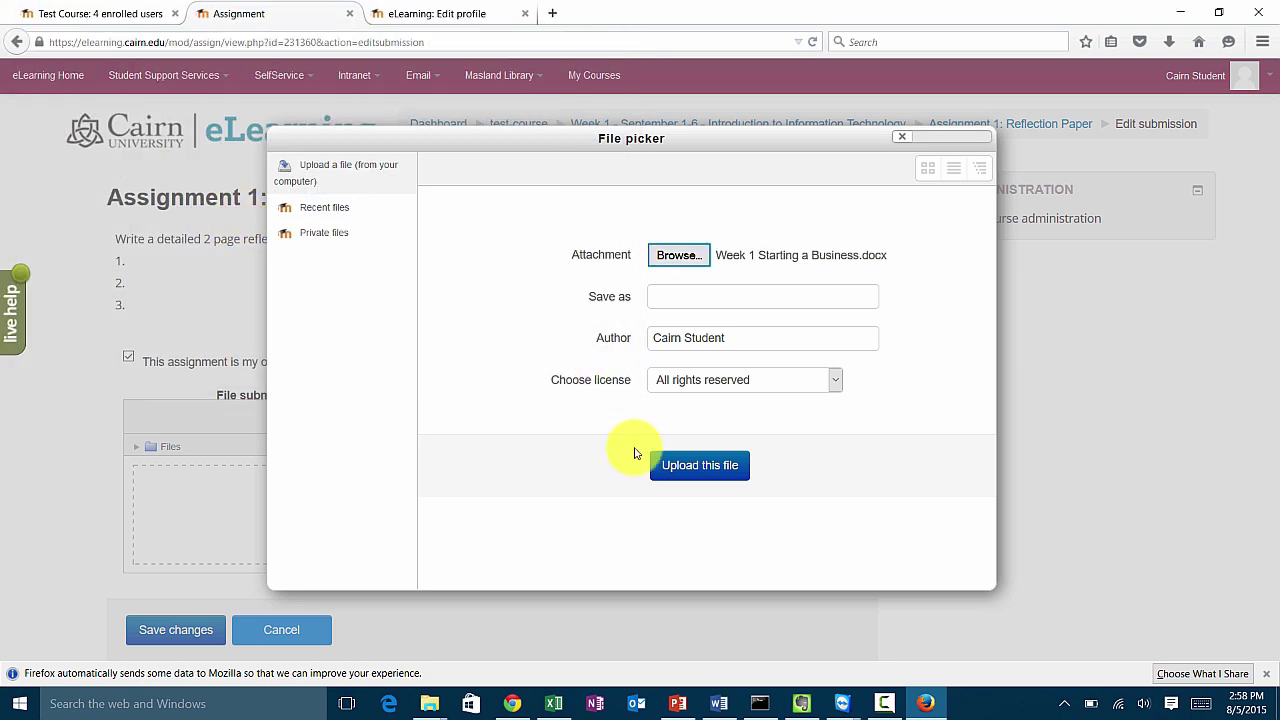
Upload the chosen document to the file submissions area and save the student's submission
{"action": "left_click", "coordinate": [707, 479]}
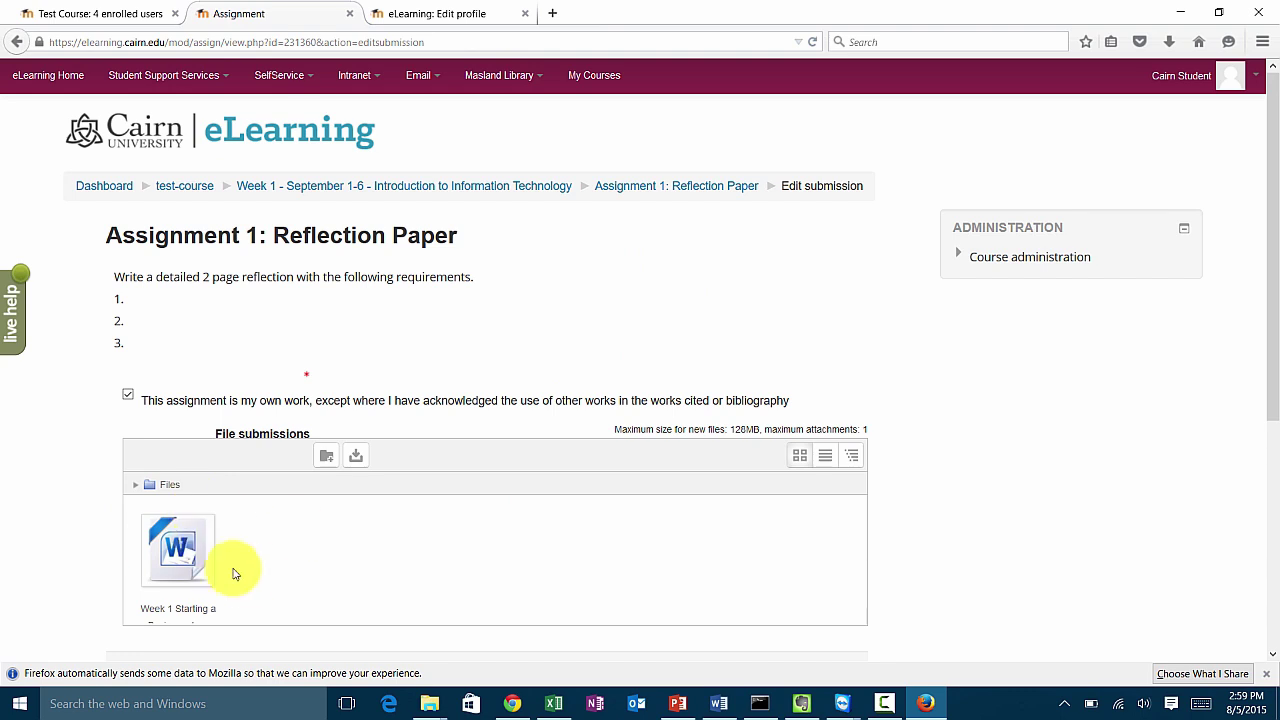
{"action": "scroll", "coordinate": [245, 560], "scroll_direction": "down", "scroll_amount": 3}
{"action": "left_click", "coordinate": [186, 511]}
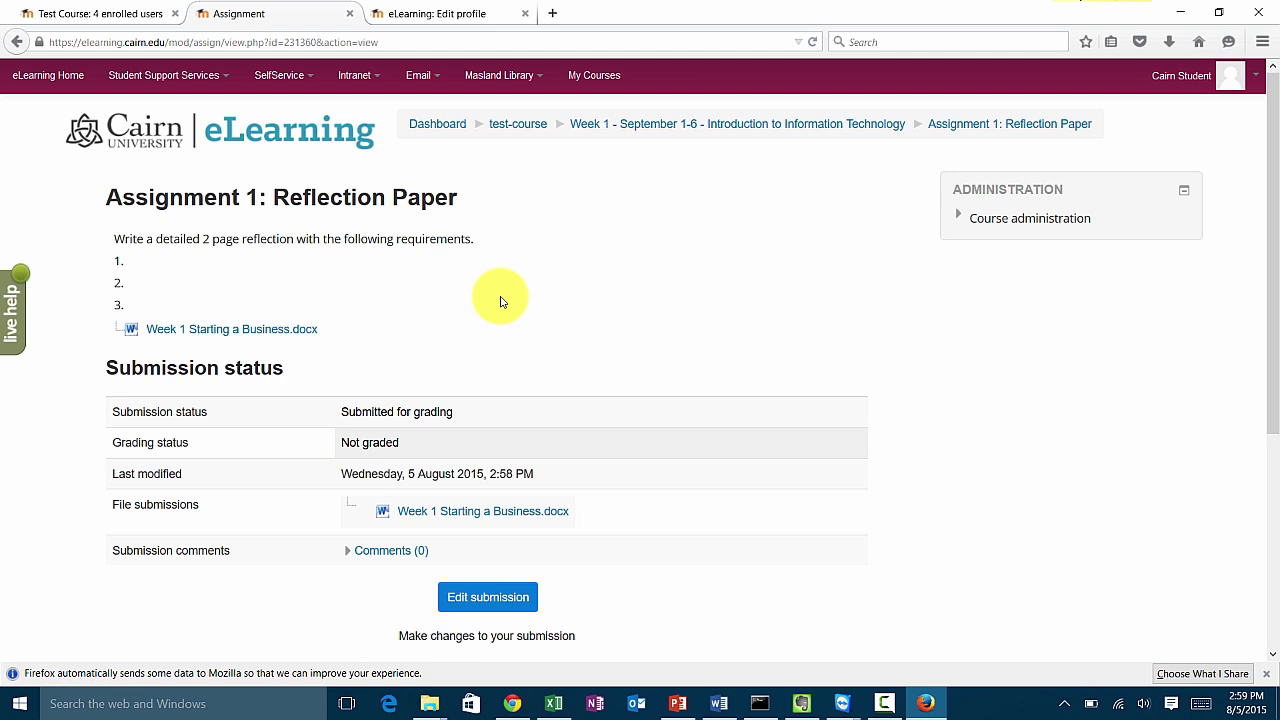
Switch to the instructor's Chrome session, open Assignment 1: Reflection Paper from Week 1 of test-course and view all its submissions for grading
{"action": "left_click", "coordinate": [1181, 15]}
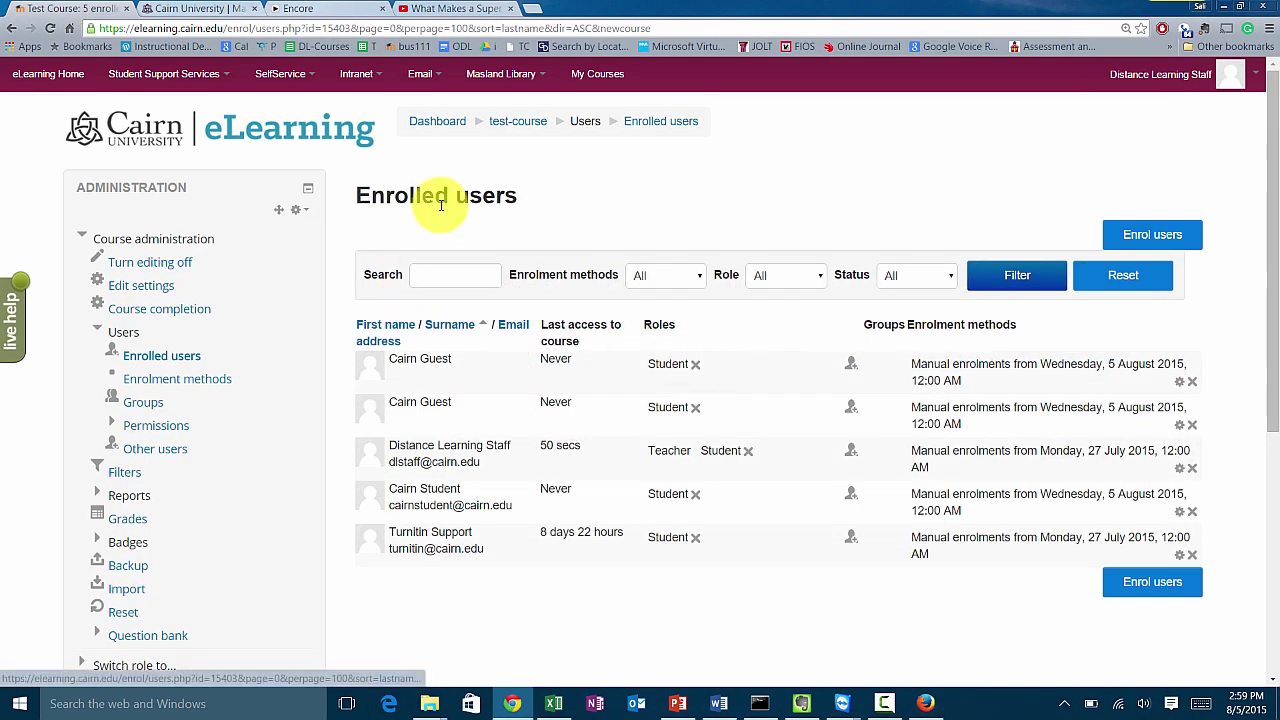
{"action": "left_click", "coordinate": [531, 135]}
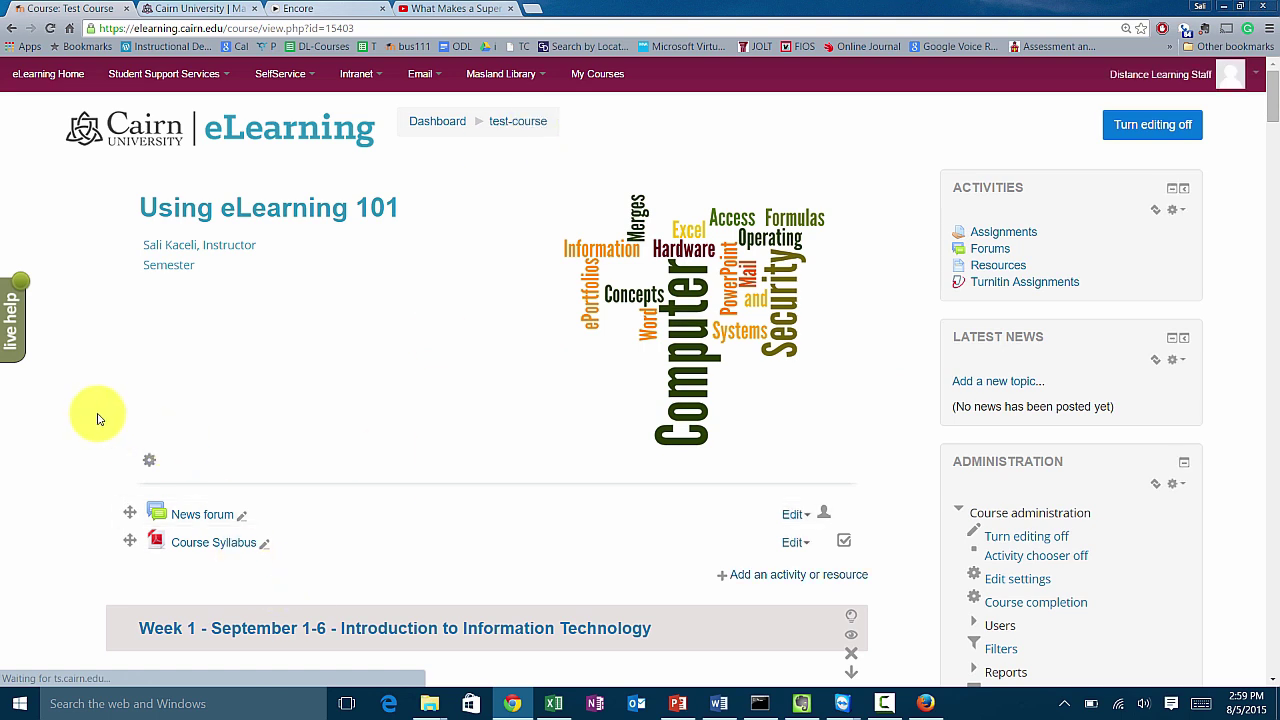
{"action": "left_click", "coordinate": [1157, 138]}
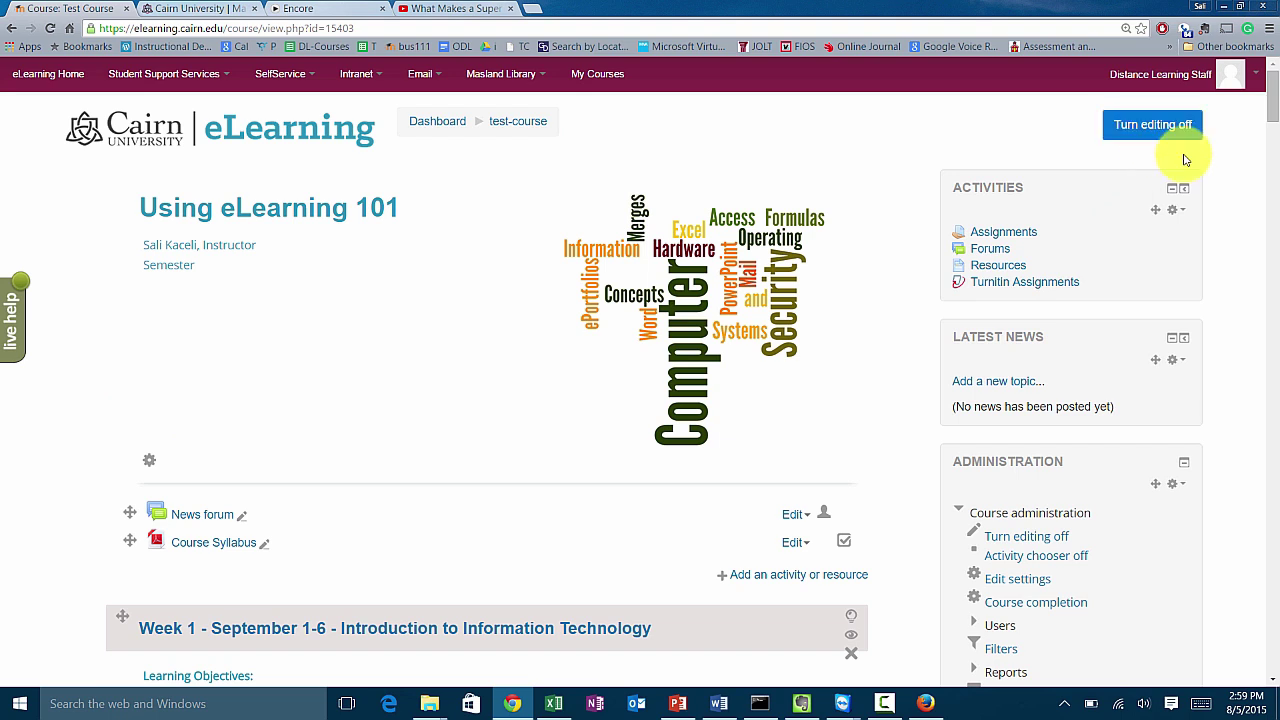
{"action": "scroll", "coordinate": [417, 410], "scroll_direction": "down", "scroll_amount": 1}
{"action": "scroll", "coordinate": [417, 410], "scroll_direction": "down", "scroll_amount": 3}
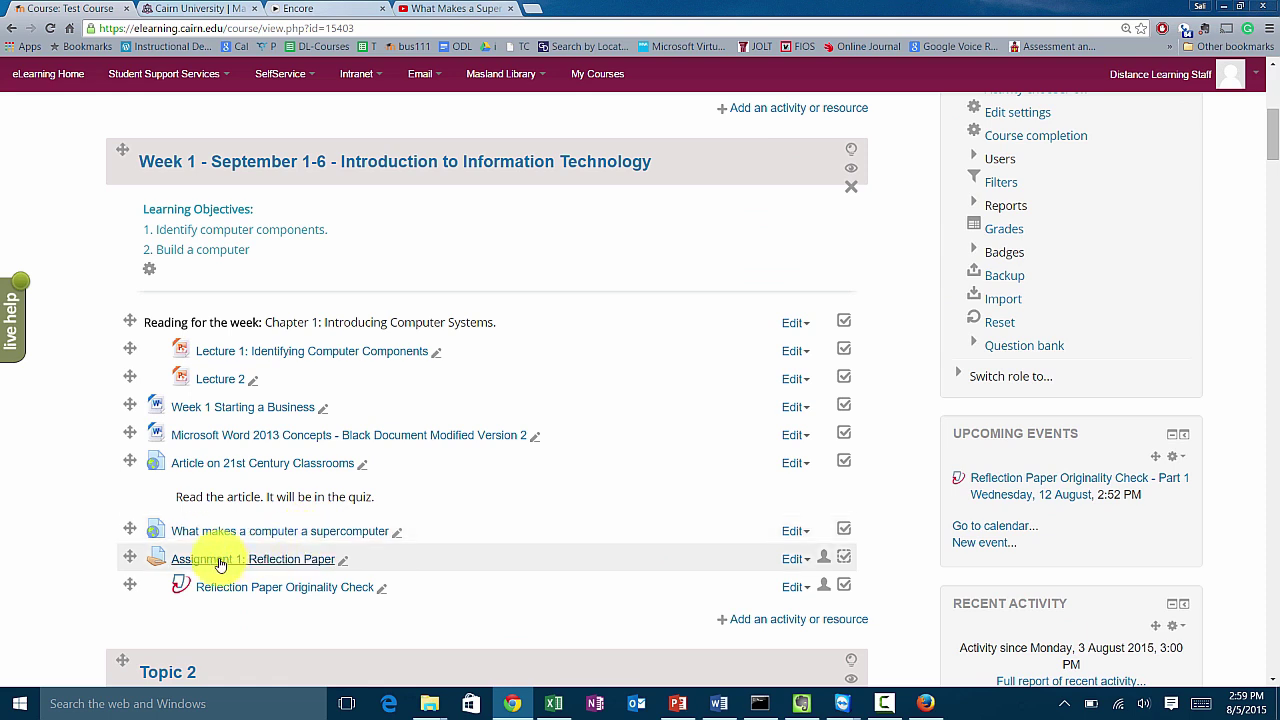
{"action": "left_click", "coordinate": [222, 564]}
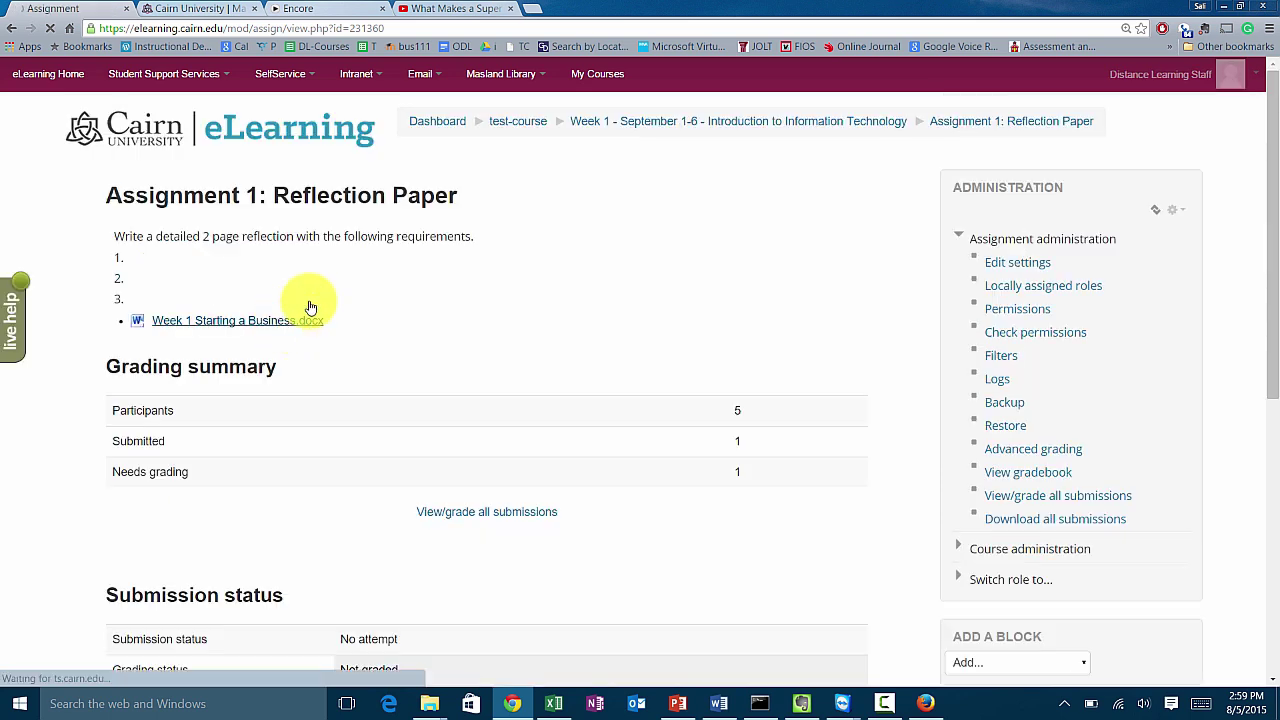
{"action": "left_click", "coordinate": [485, 507]}
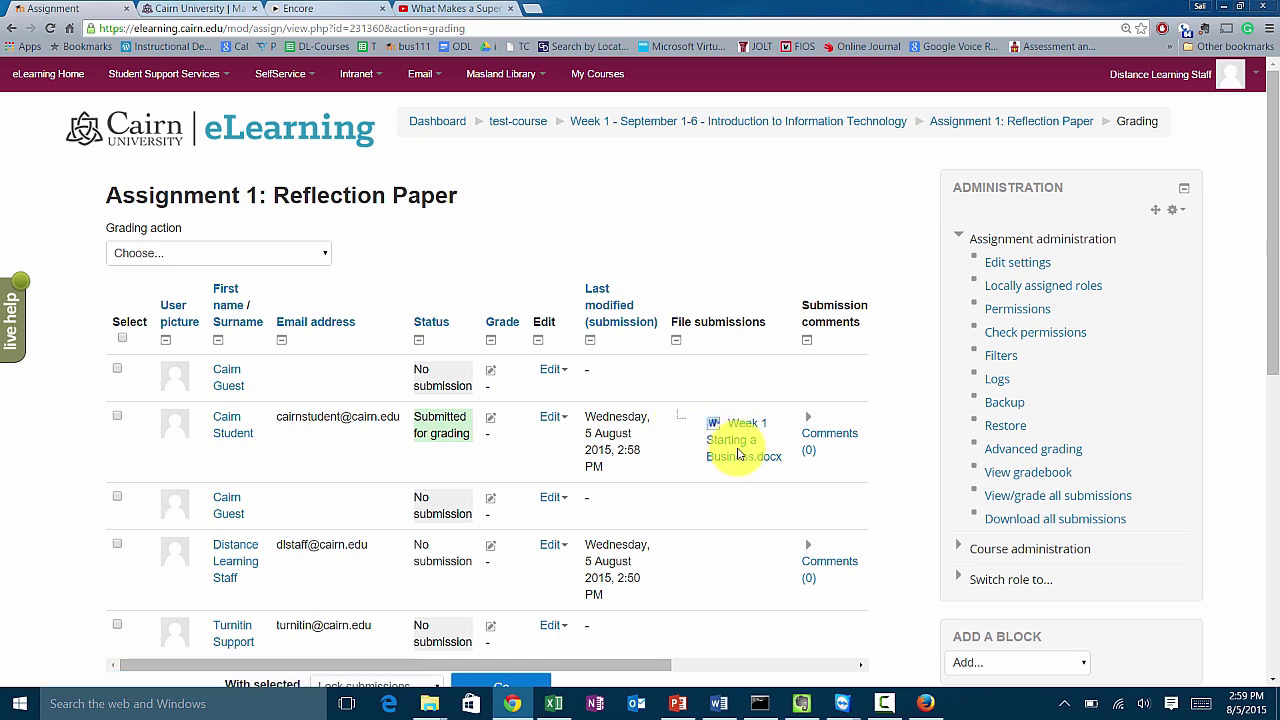
Enable quick grading in the options of the assignment's grading table
{"action": "scroll", "coordinate": [729, 452], "scroll_direction": "down", "scroll_amount": 2}
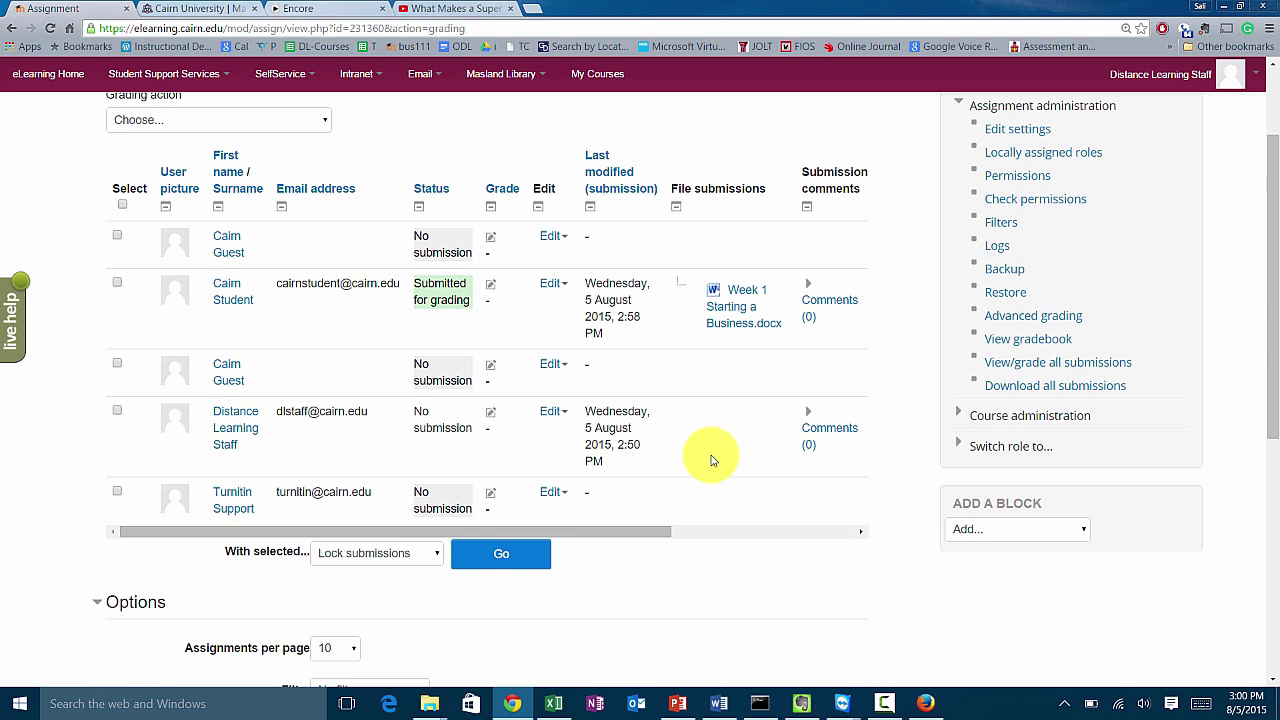
{"action": "scroll", "coordinate": [650, 460], "scroll_direction": "down", "scroll_amount": 2}
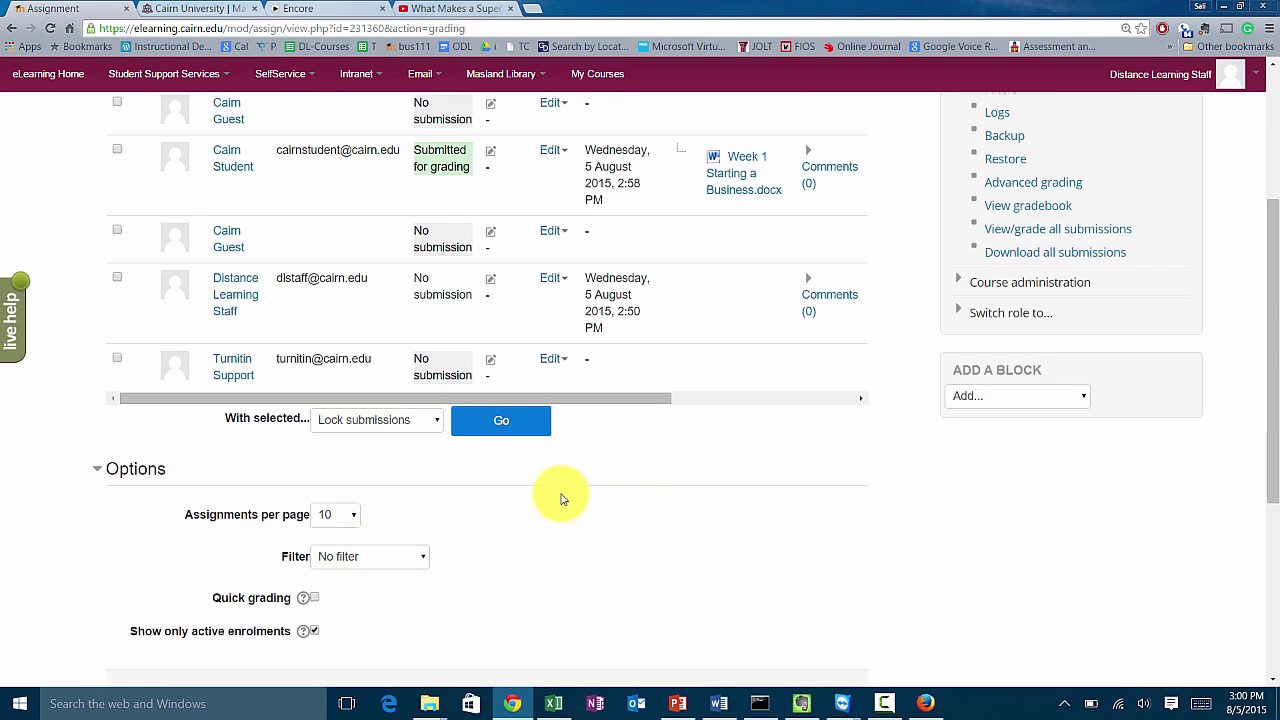
{"action": "scroll", "coordinate": [530, 520], "scroll_direction": "down", "scroll_amount": 1}
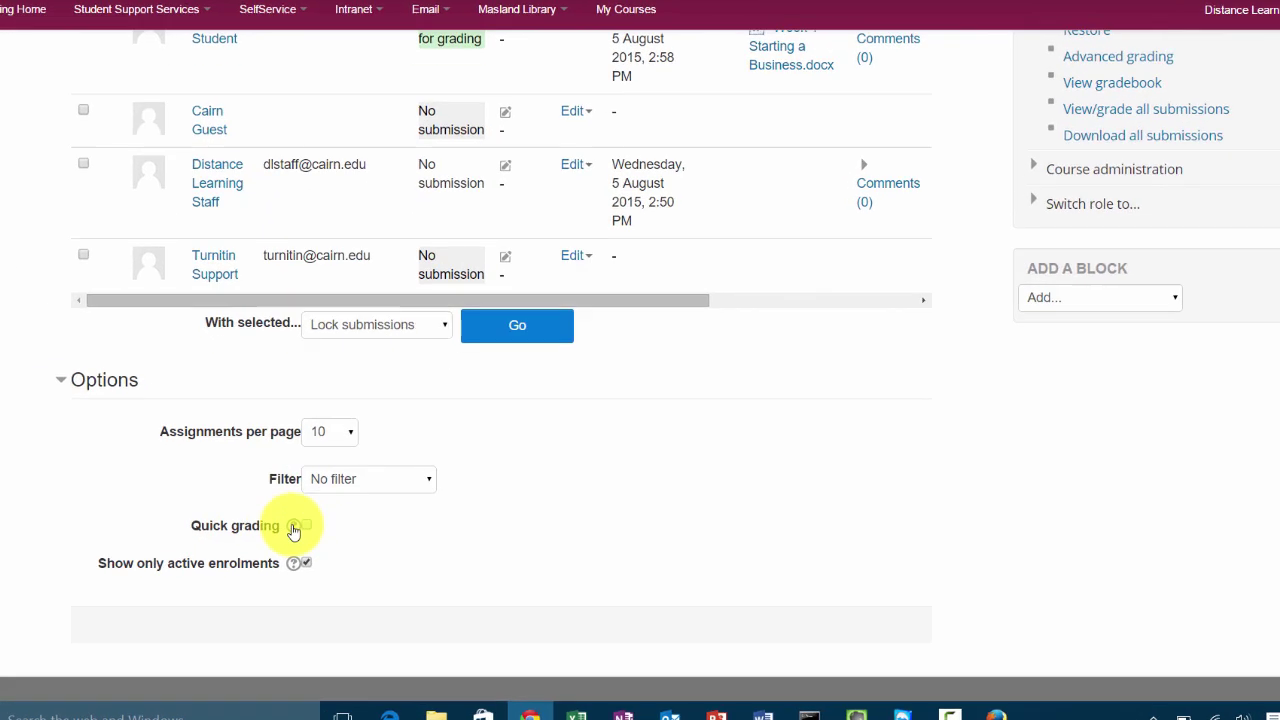
{"action": "left_click", "coordinate": [305, 527]}
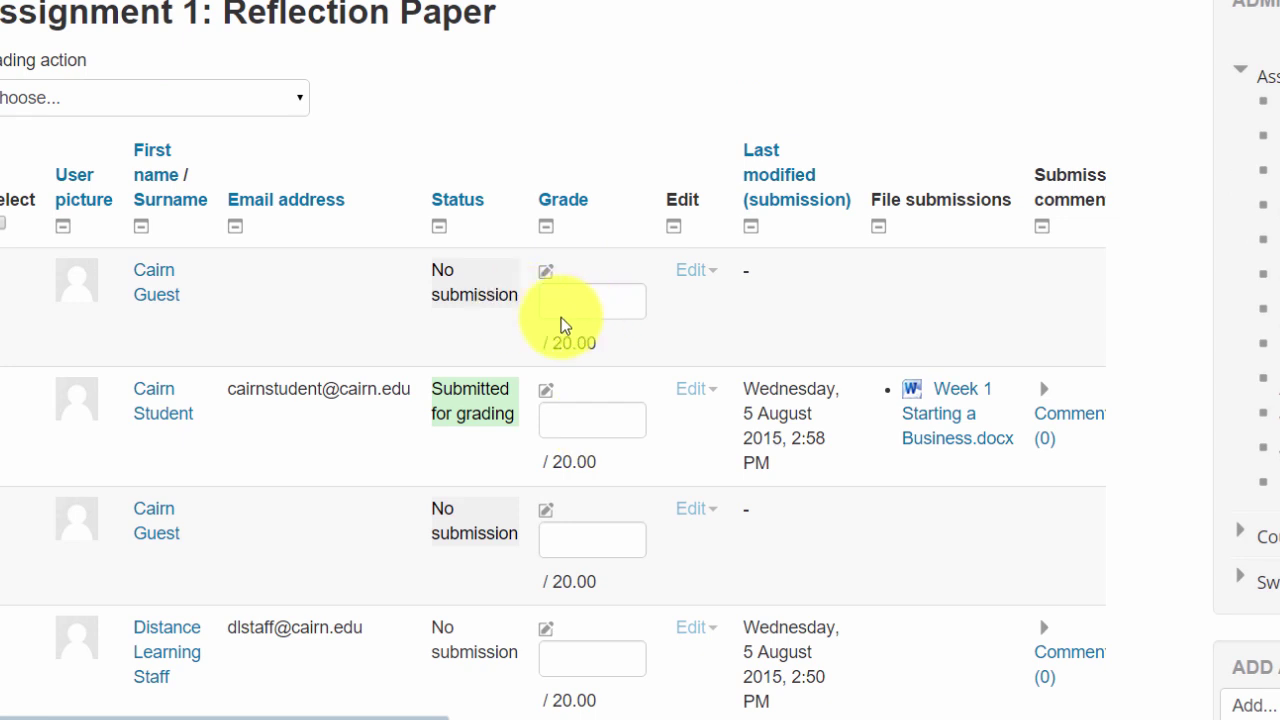
Look over the quick grading fields and open the individual grading page of the student who submitted a paper
{"action": "scroll", "coordinate": [580, 349], "scroll_direction": "down", "scroll_amount": 3}
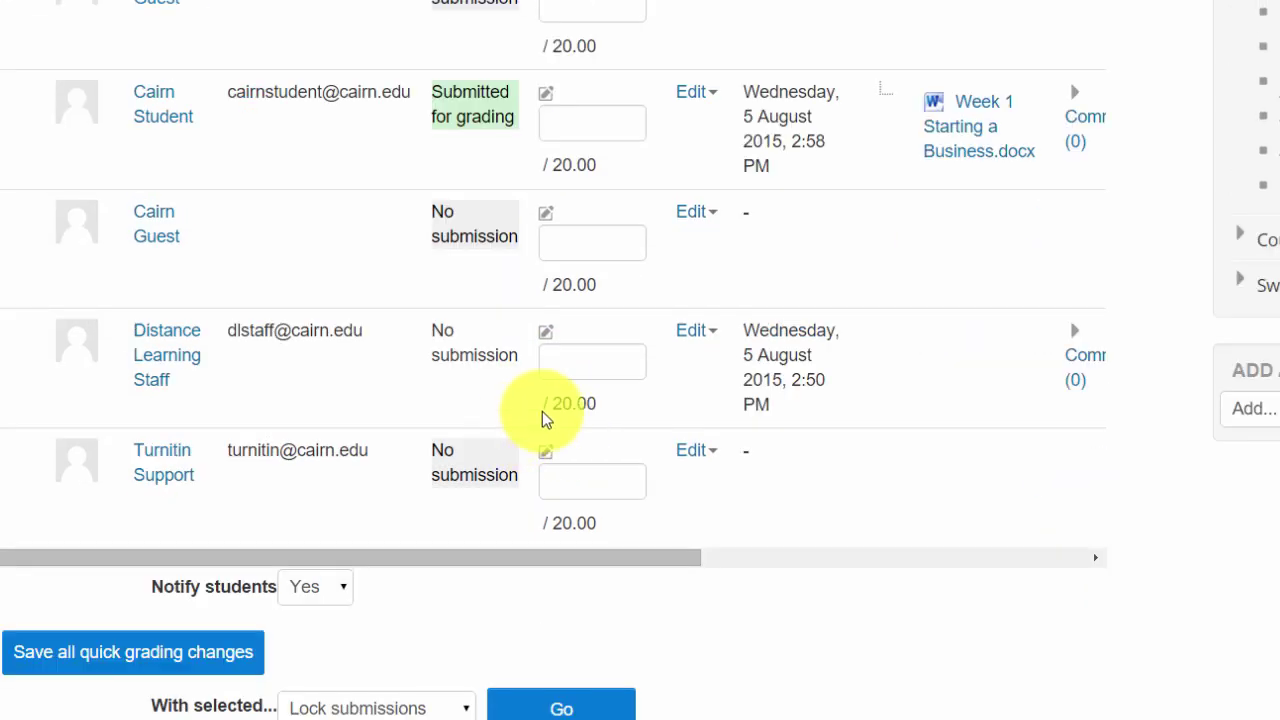
{"action": "scroll", "coordinate": [580, 405], "scroll_direction": "up", "scroll_amount": 2}
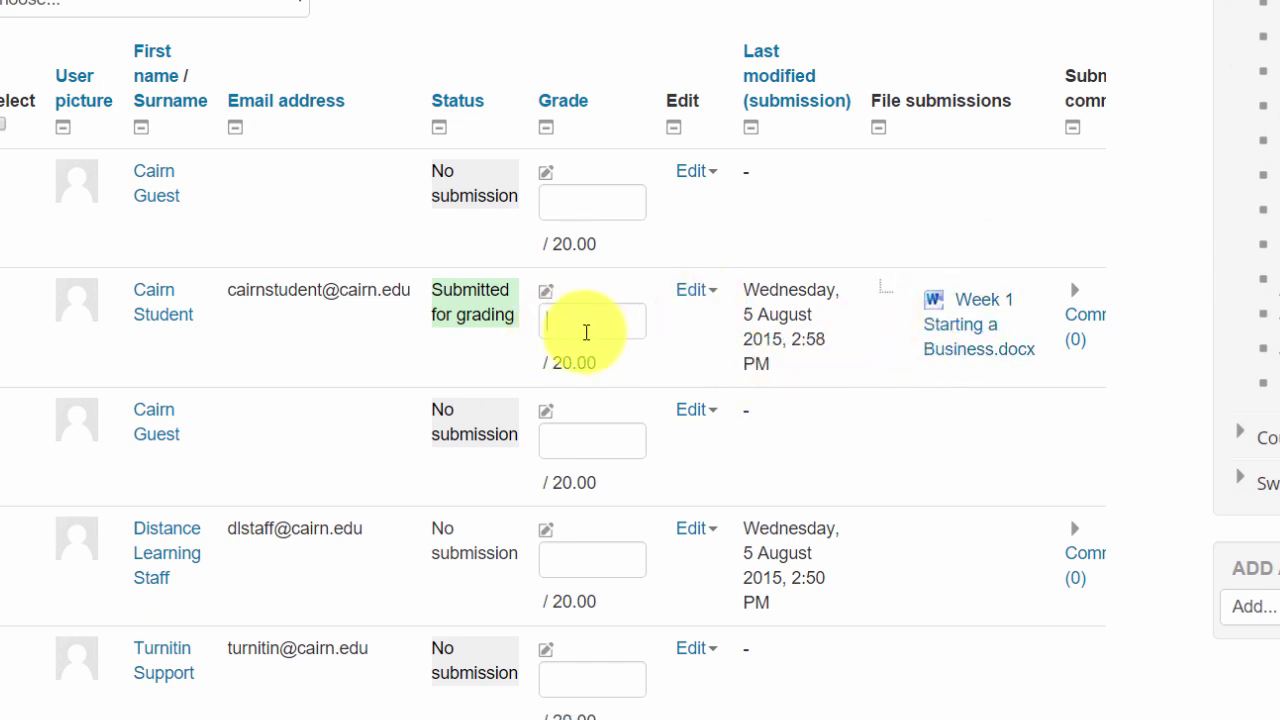
{"action": "left_click", "coordinate": [559, 323]}
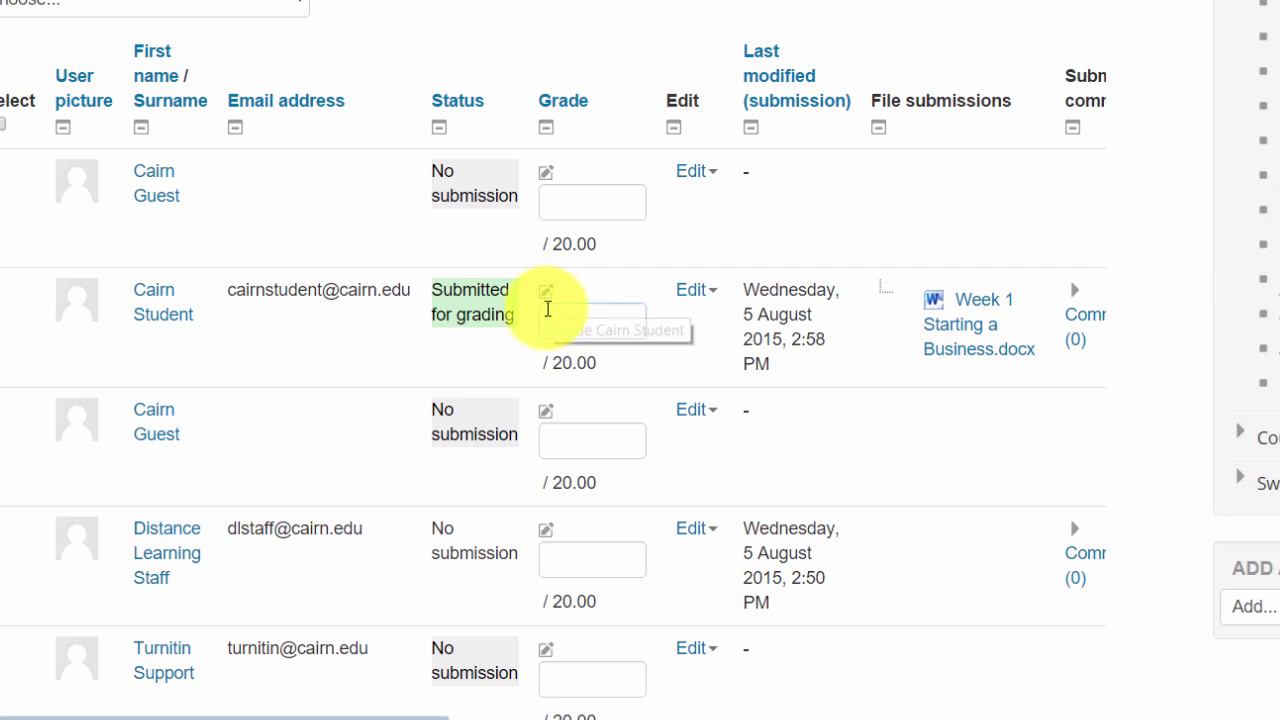
{"action": "left_click", "coordinate": [638, 409]}
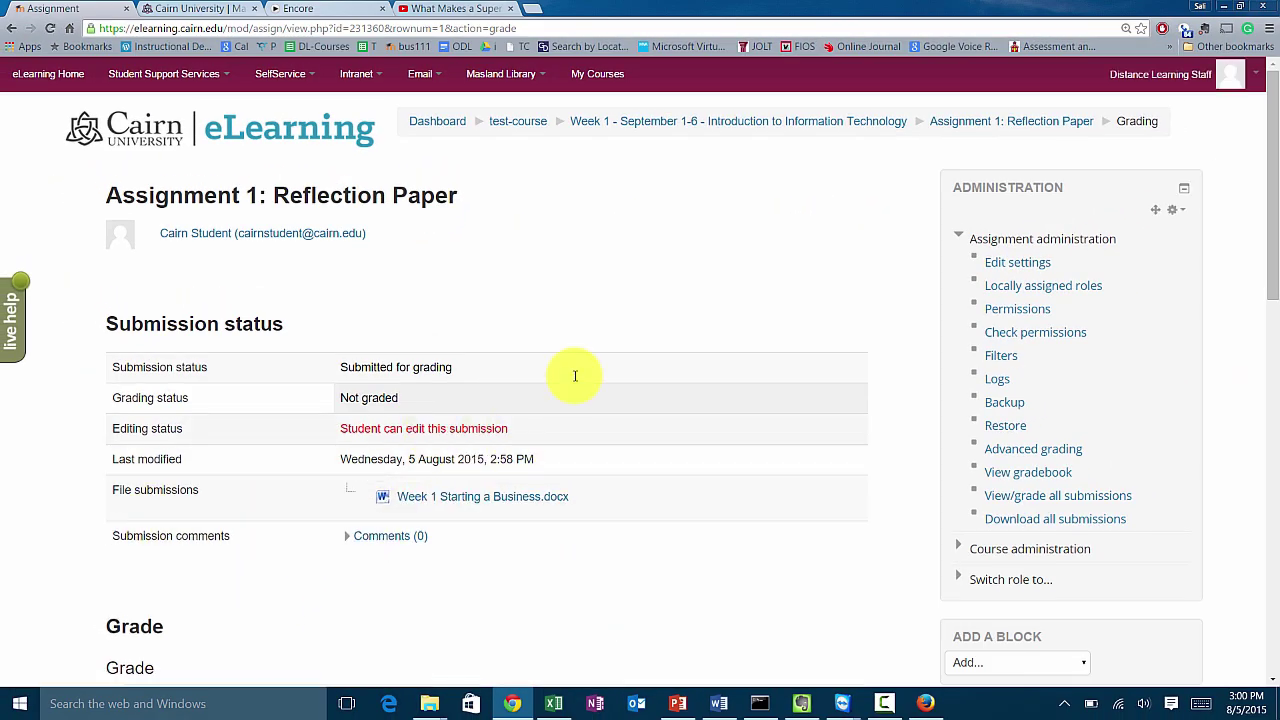
Save the submitted Week 1 Starting a Business.docx to the Desktop and open it in Word with editing enabled
{"action": "scroll", "coordinate": [534, 420], "scroll_direction": "down", "scroll_amount": 3}
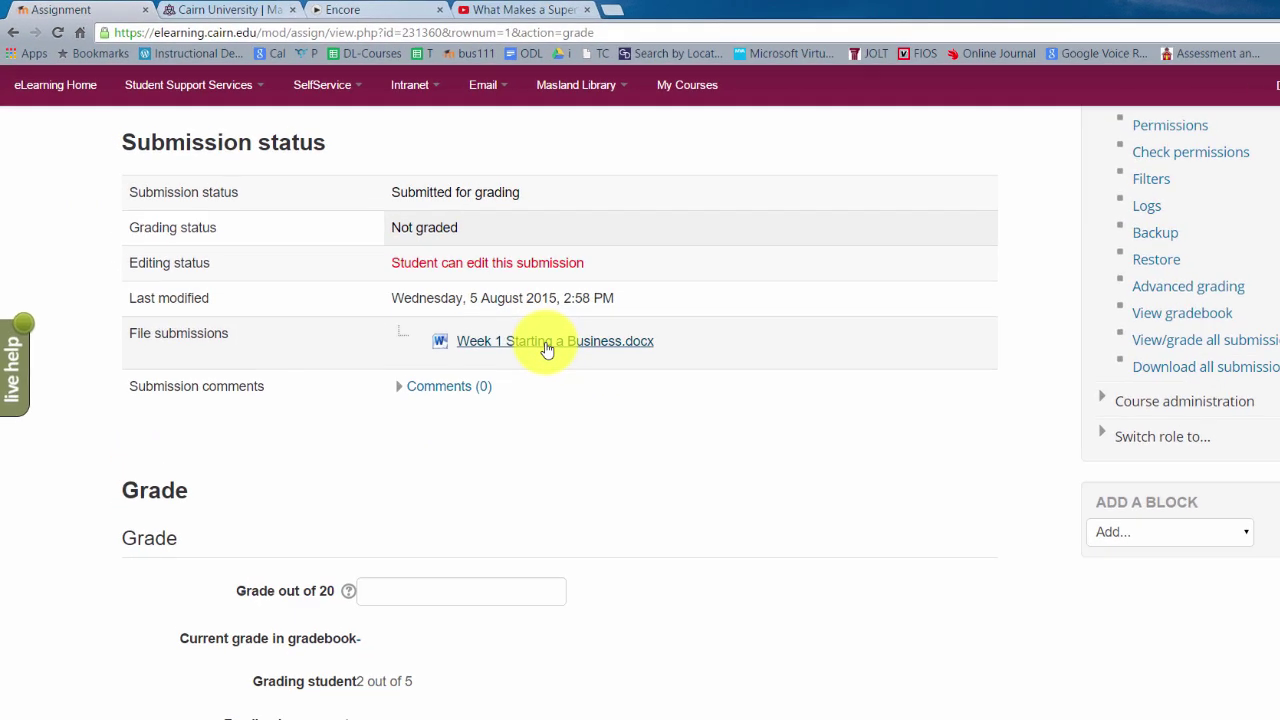
{"action": "left_click", "coordinate": [547, 348]}
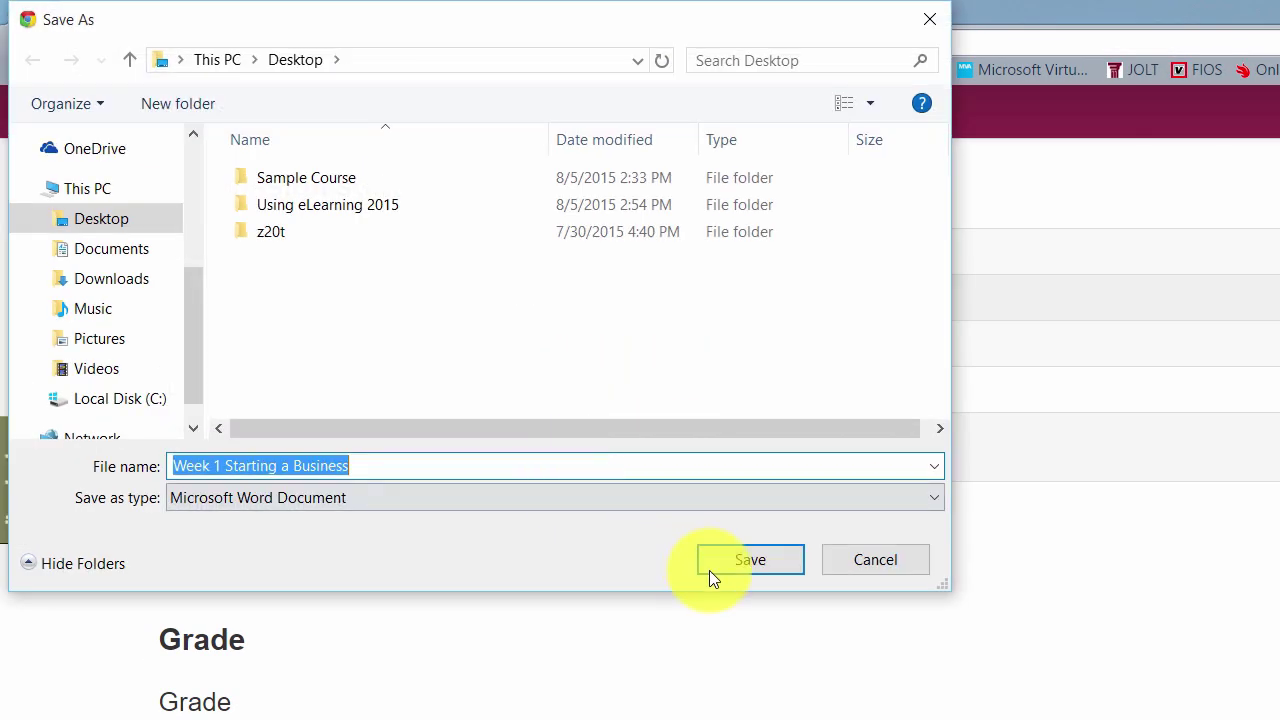
{"action": "left_click", "coordinate": [750, 559]}
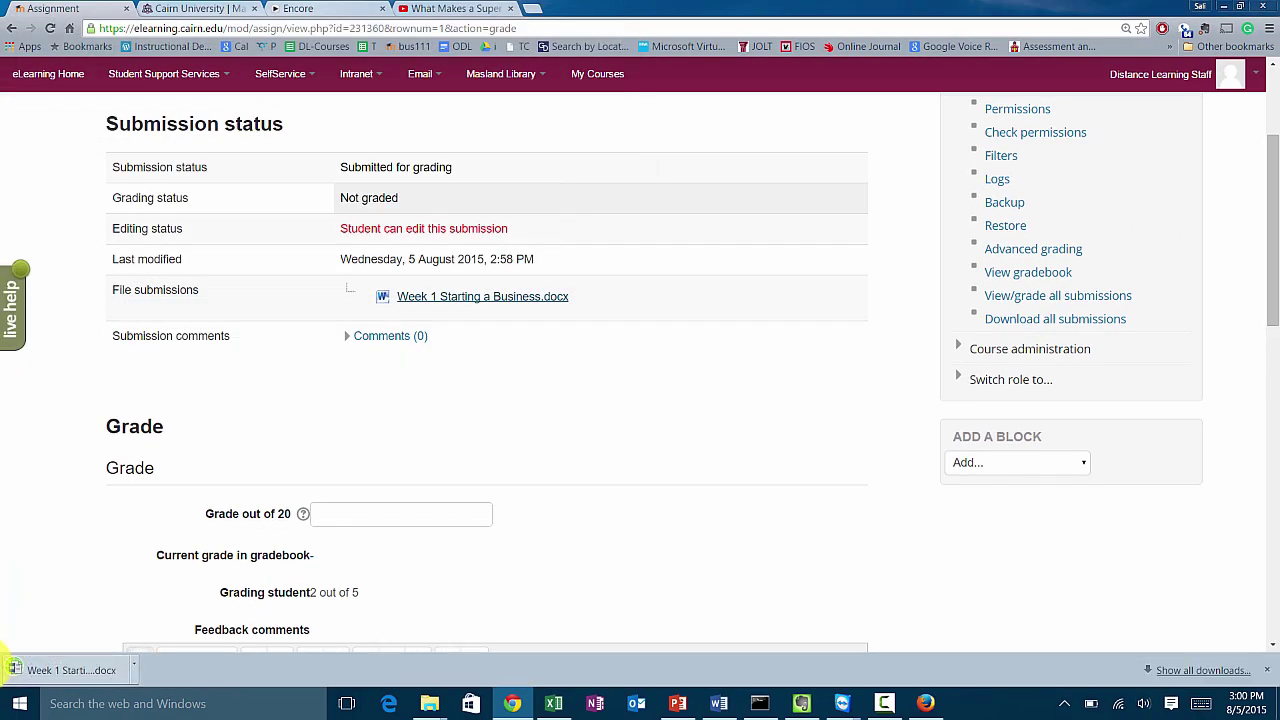
{"action": "left_click", "coordinate": [10, 667]}
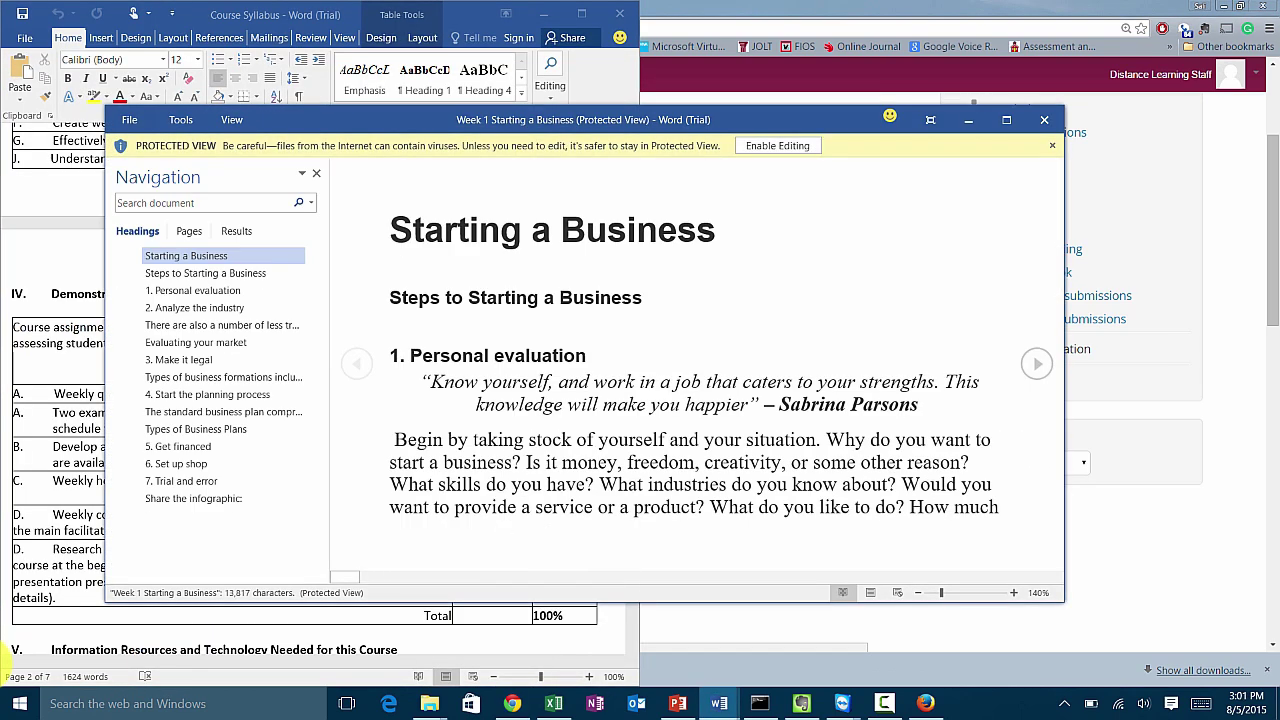
{"action": "left_click", "coordinate": [777, 146]}
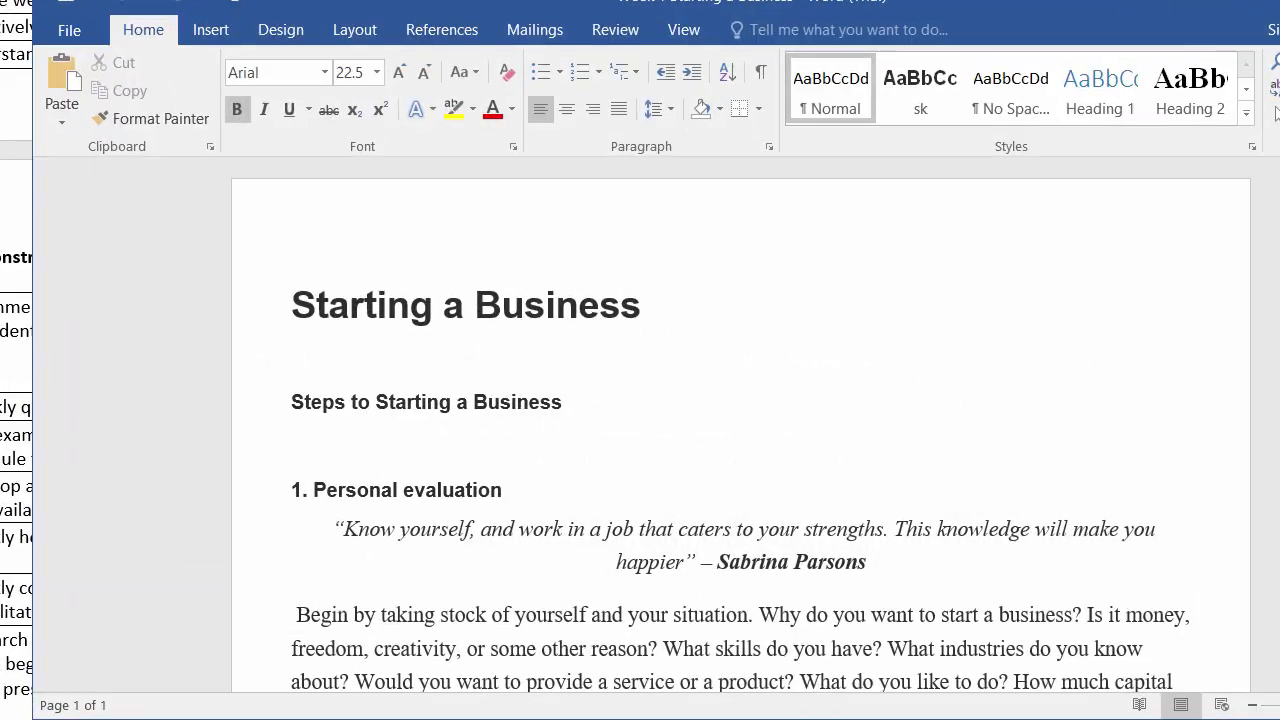
Skim the student's paper in a maximized window and bring up Word's review tools for commenting and tracking changes
{"action": "scroll", "coordinate": [740, 430], "scroll_direction": "down", "scroll_amount": 10}
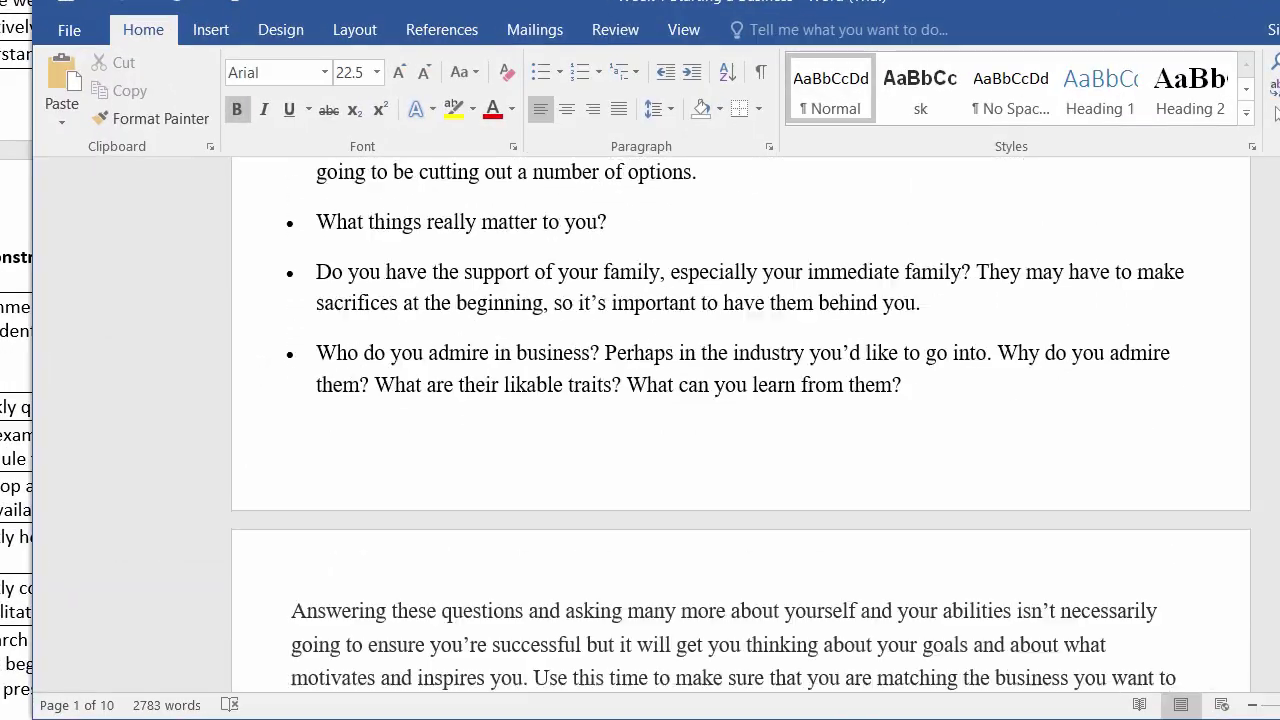
{"action": "scroll", "coordinate": [740, 430], "scroll_direction": "down", "scroll_amount": 10}
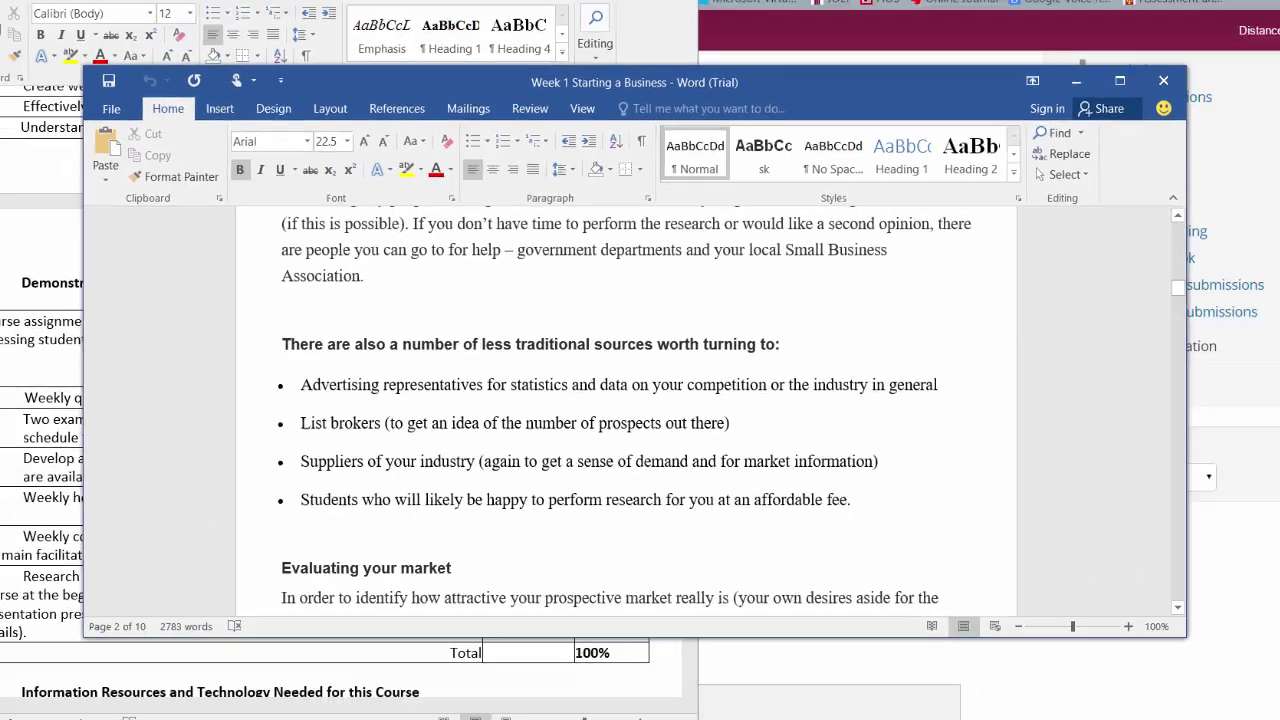
{"action": "key", "text": "super+Up"}
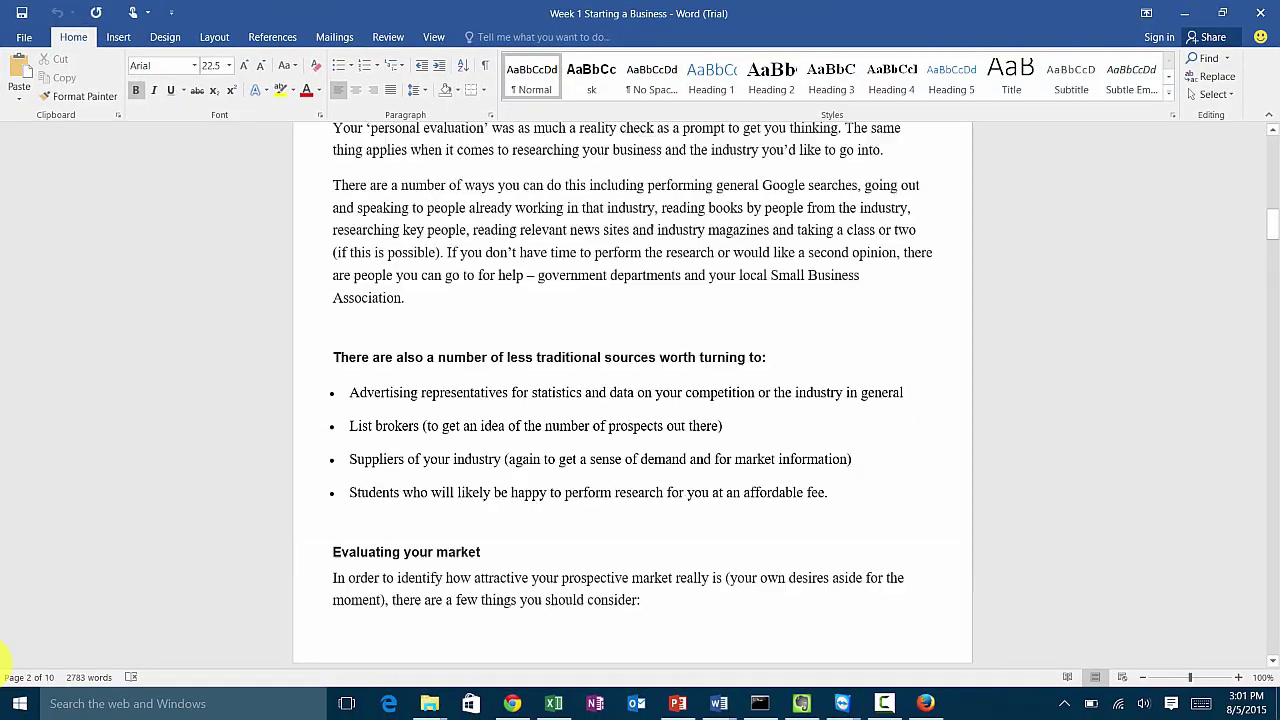
{"action": "scroll", "coordinate": [5, 658], "scroll_direction": "up", "scroll_amount": 6}
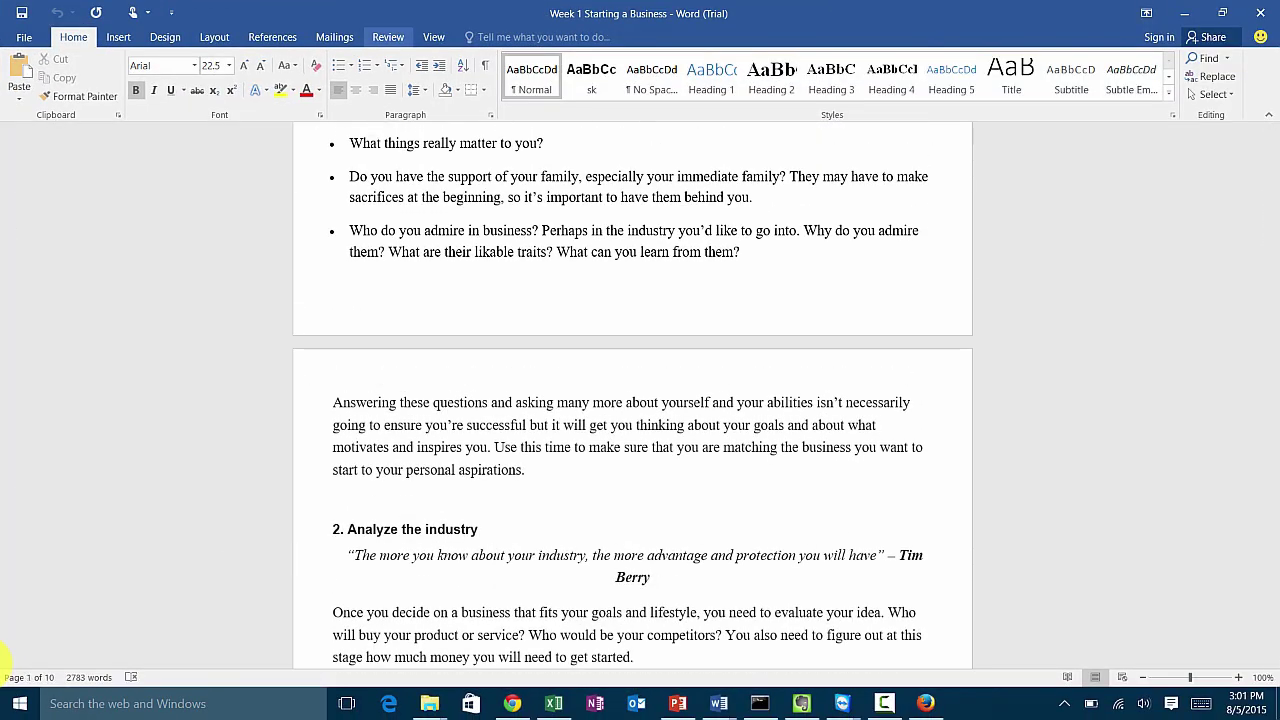
{"action": "left_click", "coordinate": [388, 37]}
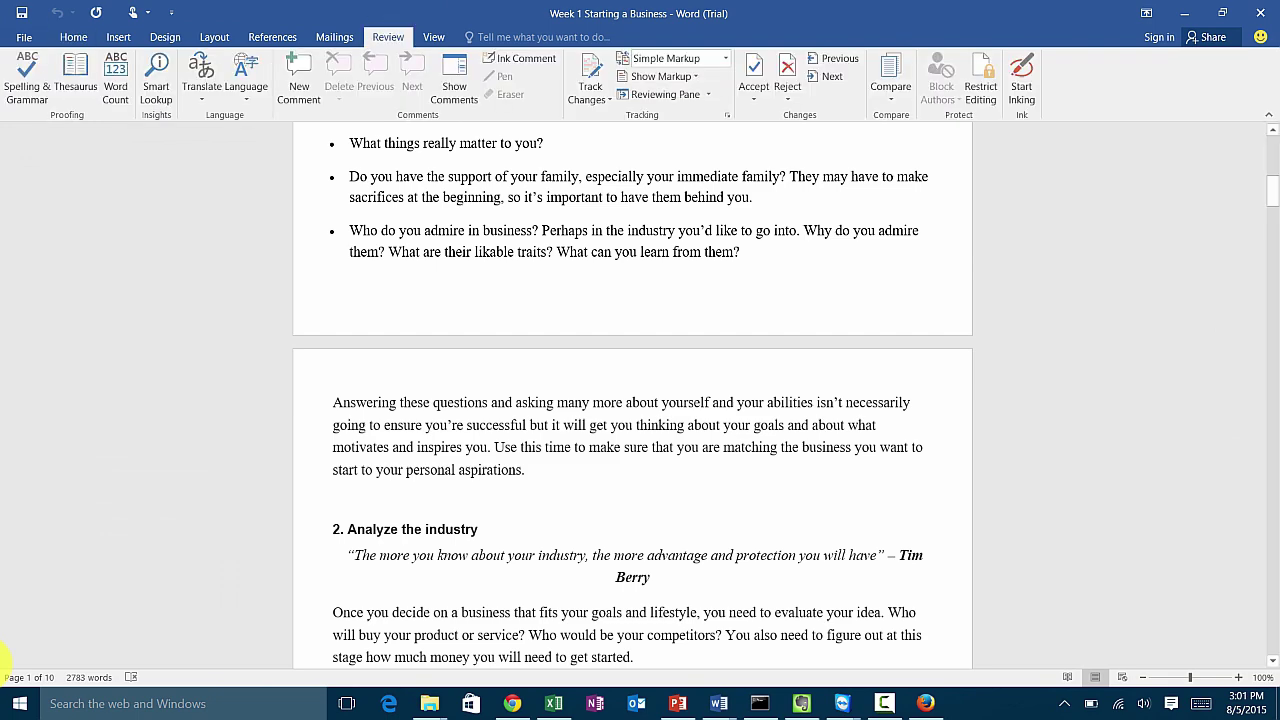
{"action": "scroll", "coordinate": [632, 395], "scroll_direction": "up", "scroll_amount": 4}
{"action": "scroll", "coordinate": [5, 658], "scroll_direction": "up", "scroll_amount": 9}
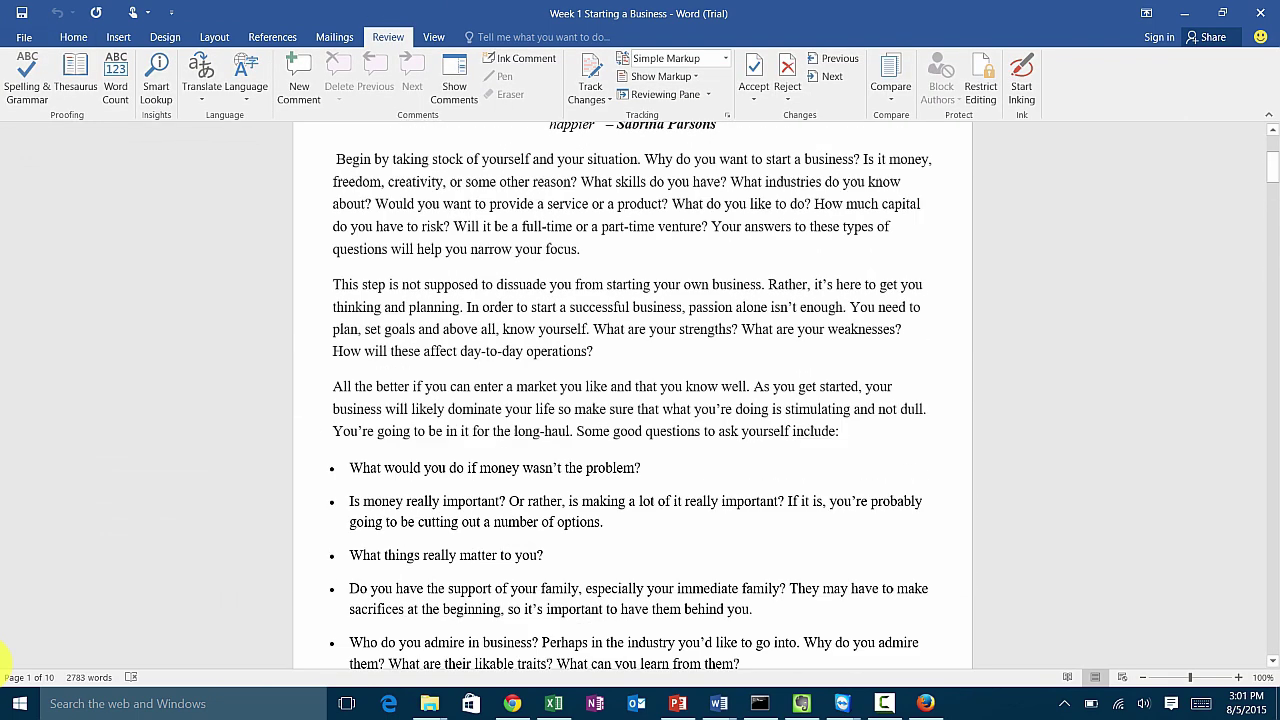
Attach a comment with placeholder text to the sentence about answers helping to narrow your focus at the end of the first paragraph
{"action": "left_click_drag", "start_coordinate": [580, 517], "coordinate": [711, 495]}
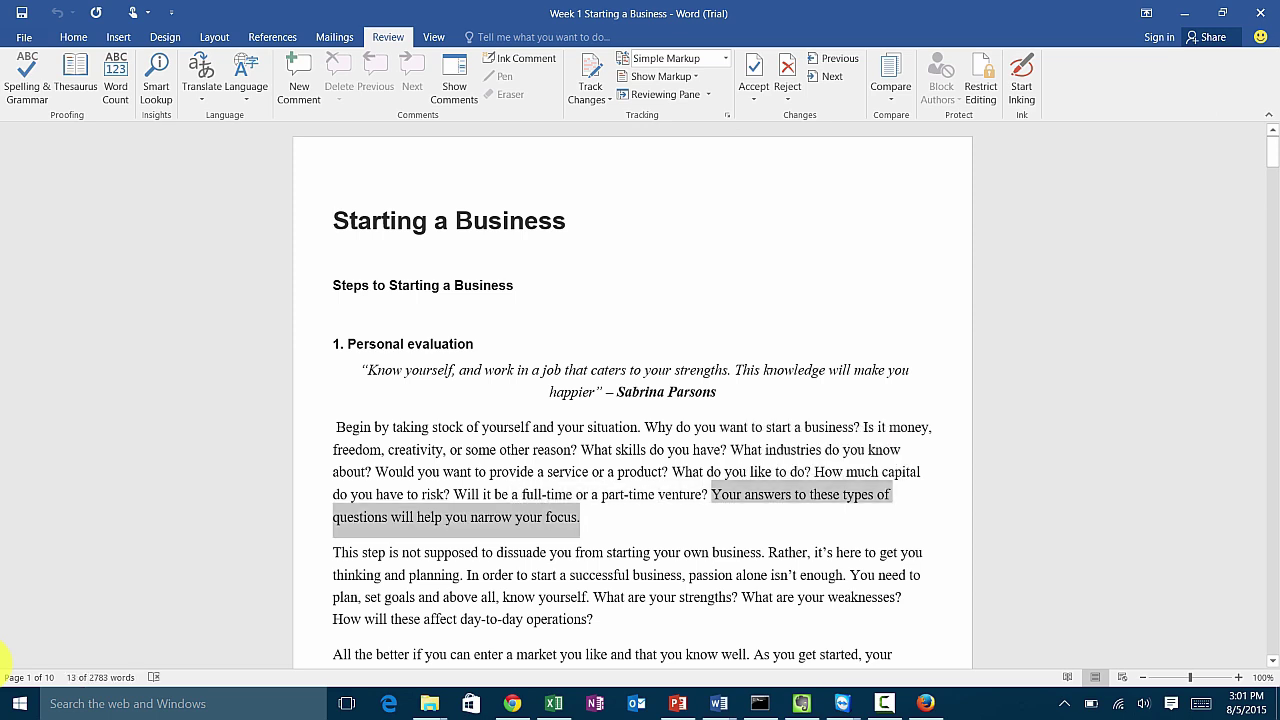
{"action": "left_click", "coordinate": [298, 80]}
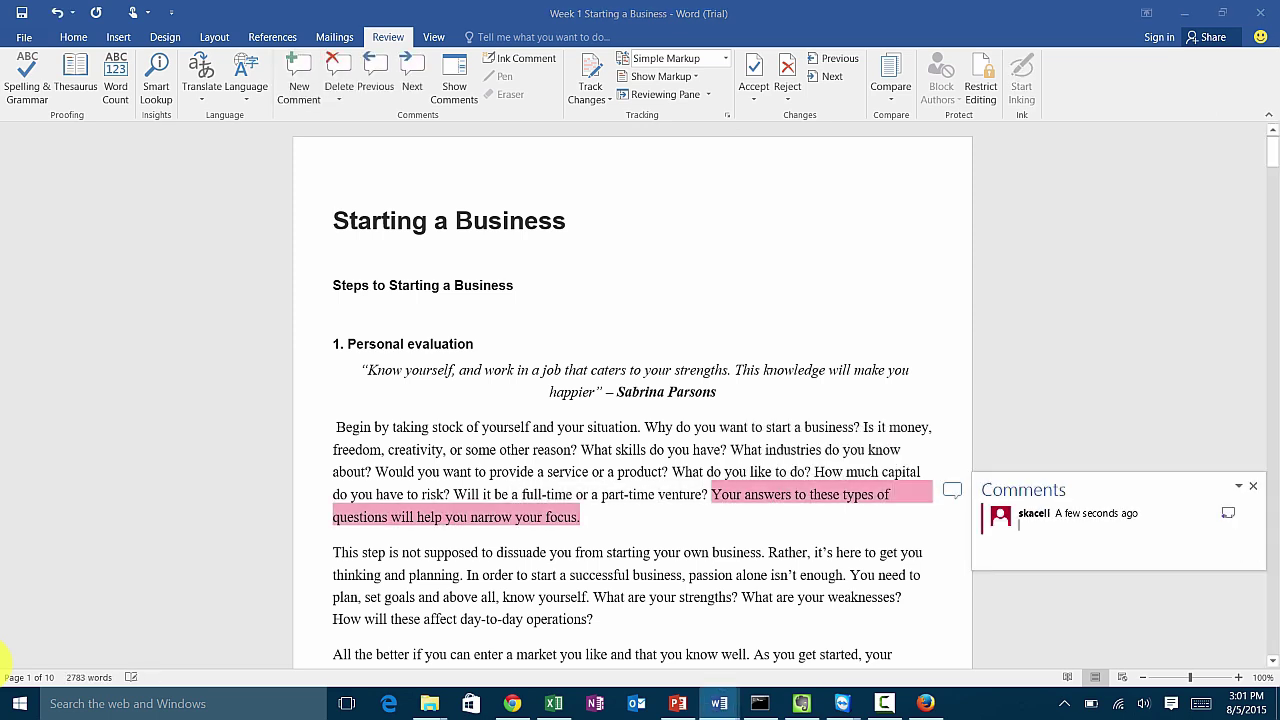
{"action": "type", "text": "sdfsdfsfslf;skd;fkjsd;lfjsdfs"}
{"action": "left_click", "coordinate": [454, 80]}
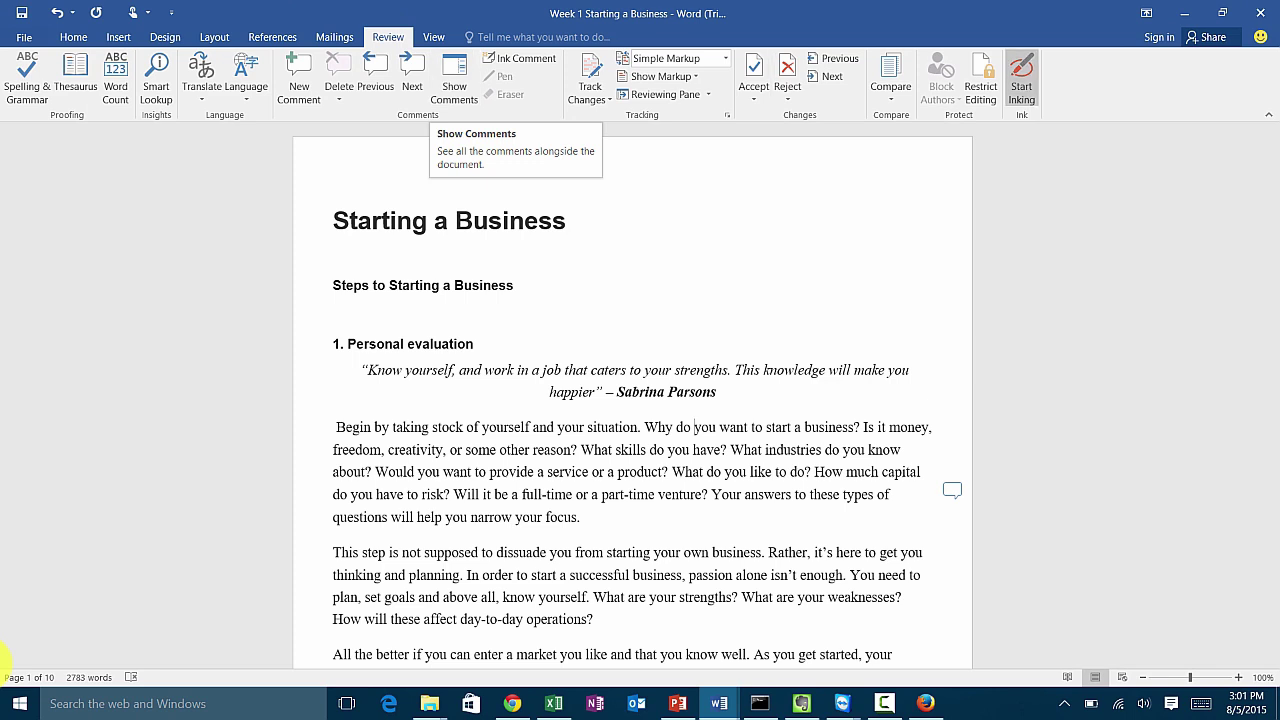
Mark up the paper in red ink: circle the title and first paragraph, underline "yourself. What are you", and box "it's important to have them behind you."
{"action": "left_click", "coordinate": [1021, 80]}
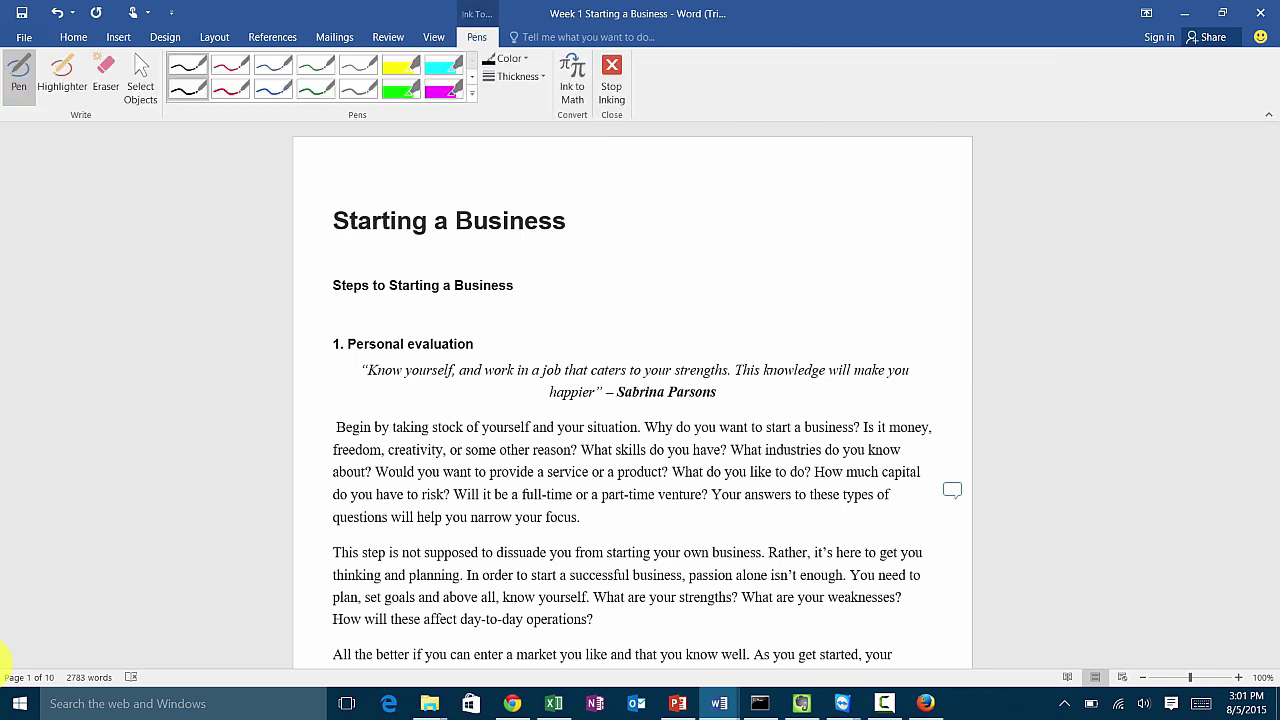
{"action": "left_click", "coordinate": [230, 75]}
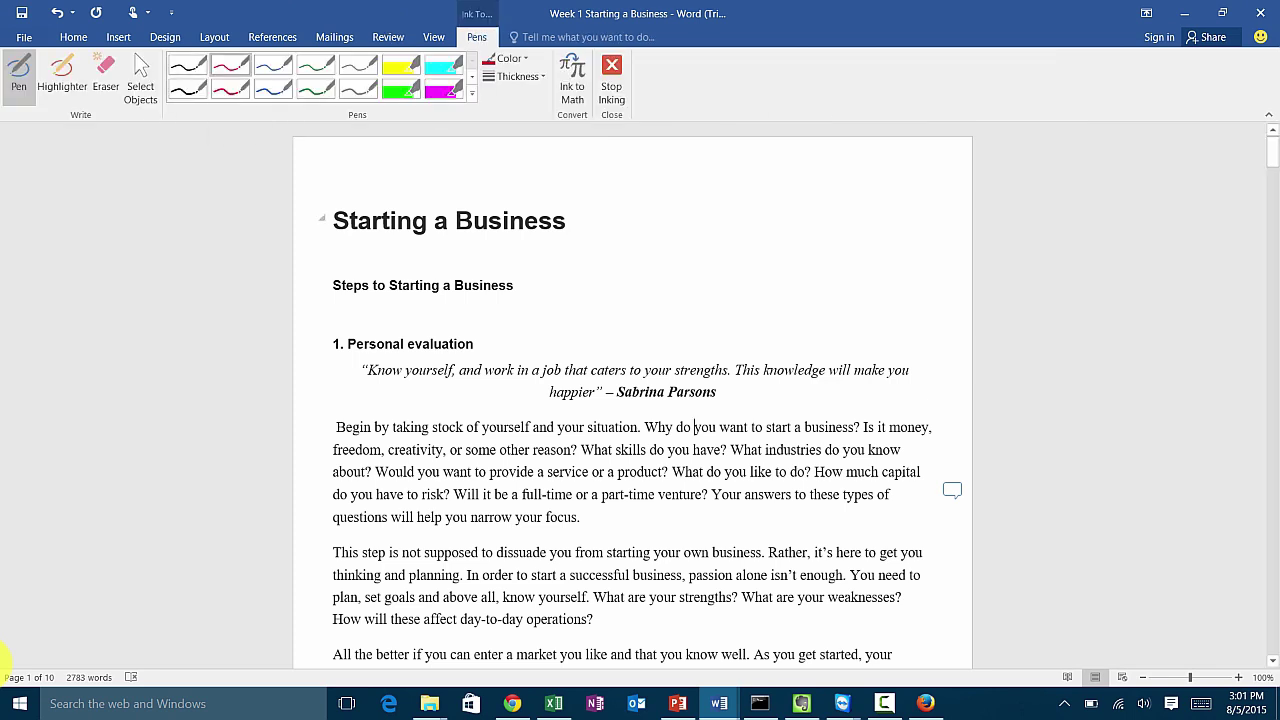
{"action": "mouse_move", "coordinate": [444, 205]}
{"action": "left_mouse_down"}
{"action": "mouse_move", "coordinate": [344, 193]}
{"action": "mouse_move", "coordinate": [428, 250]}
{"action": "mouse_move", "coordinate": [648, 250]}
{"action": "mouse_move", "coordinate": [416, 200]}
{"action": "left_mouse_up"}
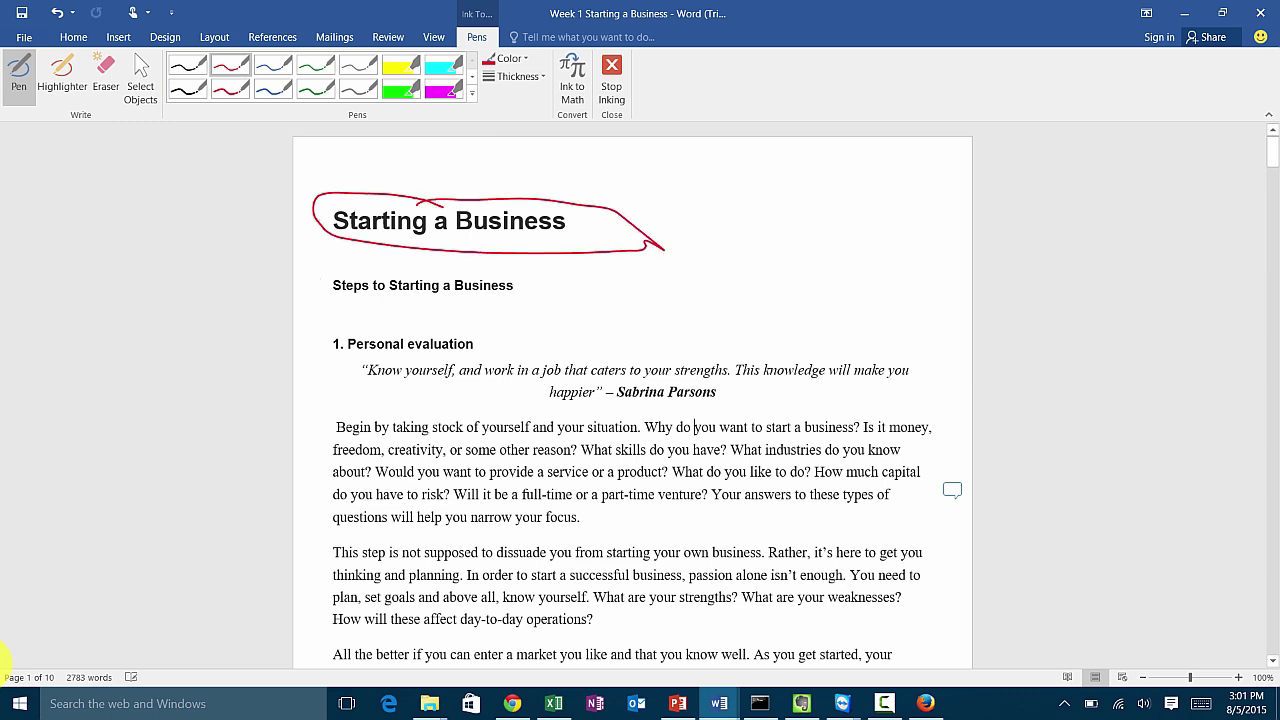
{"action": "mouse_move", "coordinate": [376, 410]}
{"action": "left_mouse_down"}
{"action": "mouse_move", "coordinate": [308, 418]}
{"action": "mouse_move", "coordinate": [640, 424]}
{"action": "left_mouse_up"}
{"action": "left_click_drag", "start_coordinate": [542, 612], "coordinate": [664, 606]}
{"action": "scroll", "coordinate": [632, 400], "scroll_direction": "down", "scroll_amount": 2}
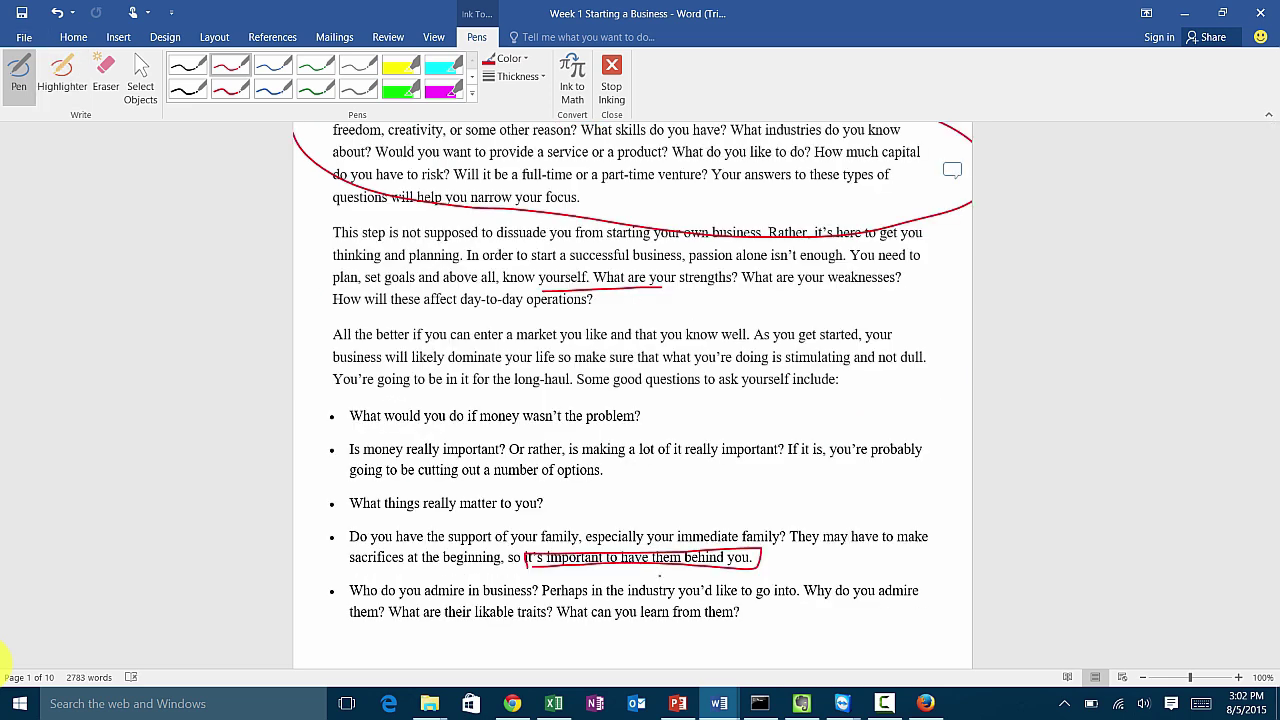
{"action": "left_click", "coordinate": [24, 37]}
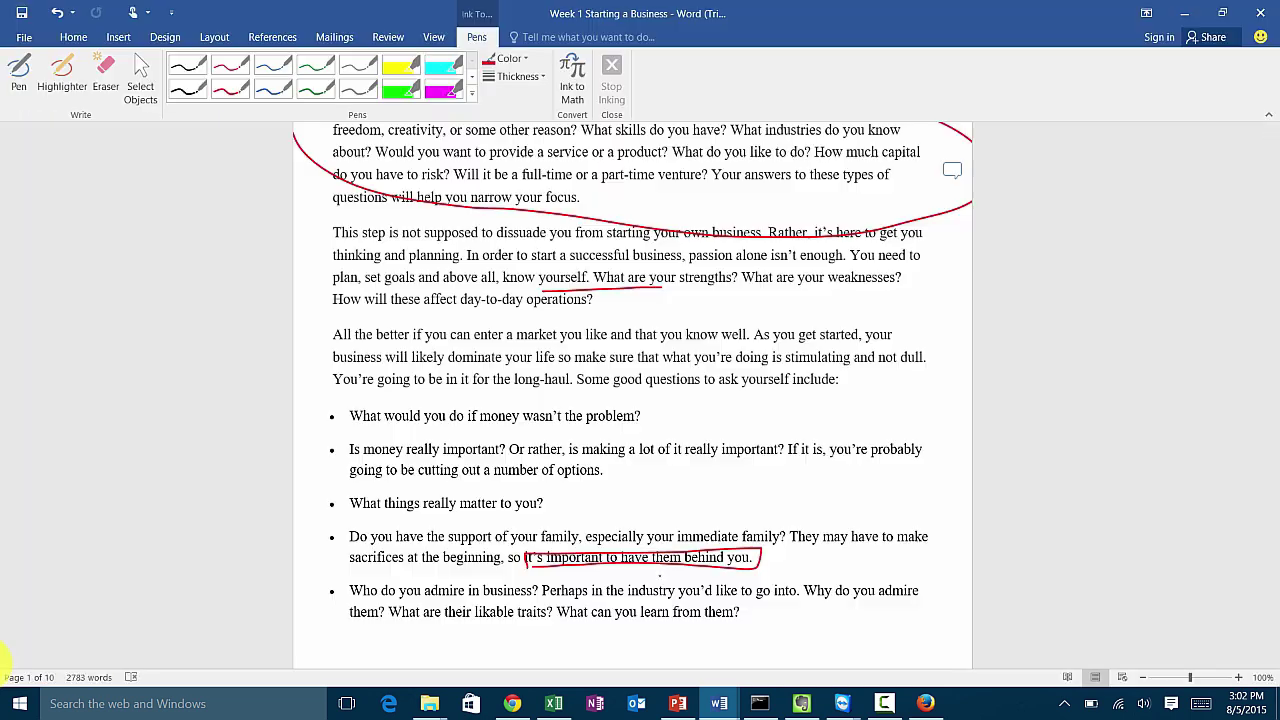
{"action": "key", "text": "Escape"}
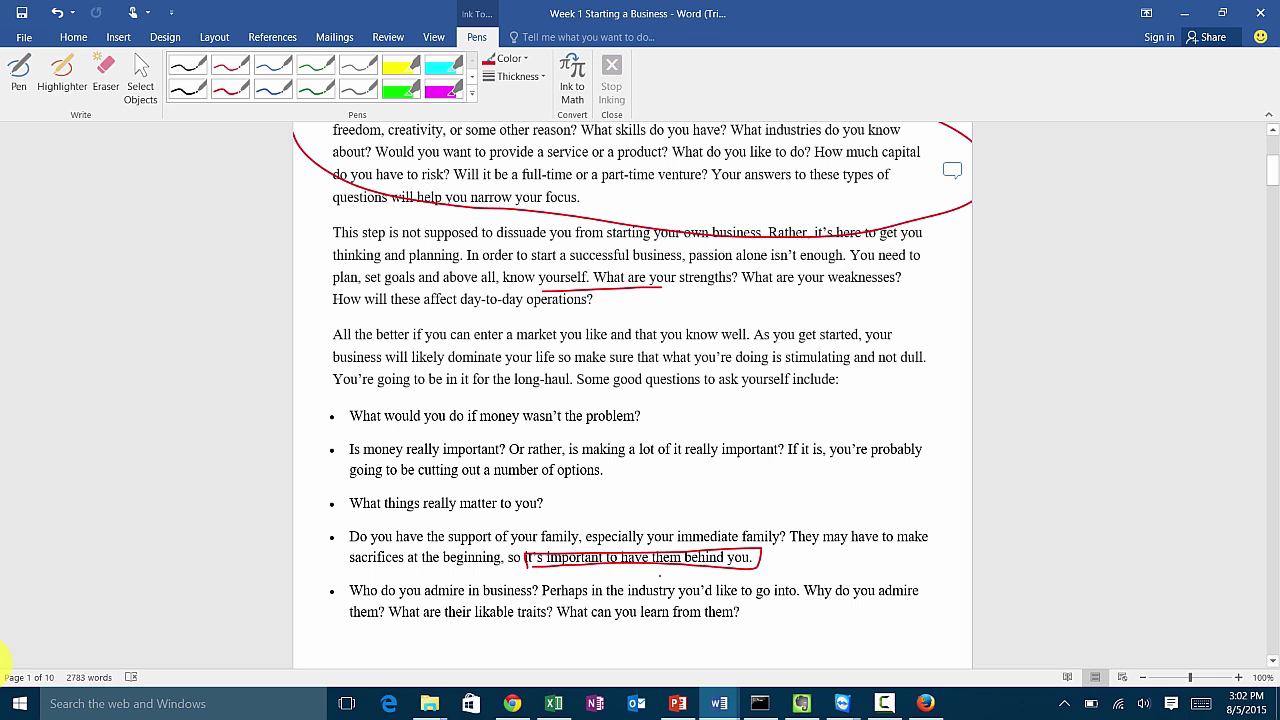
Add a comment at the word "Steps" in the subheading that reads "Grade: 17/20"
{"action": "scroll", "coordinate": [5, 660], "scroll_direction": "up", "scroll_amount": 5}
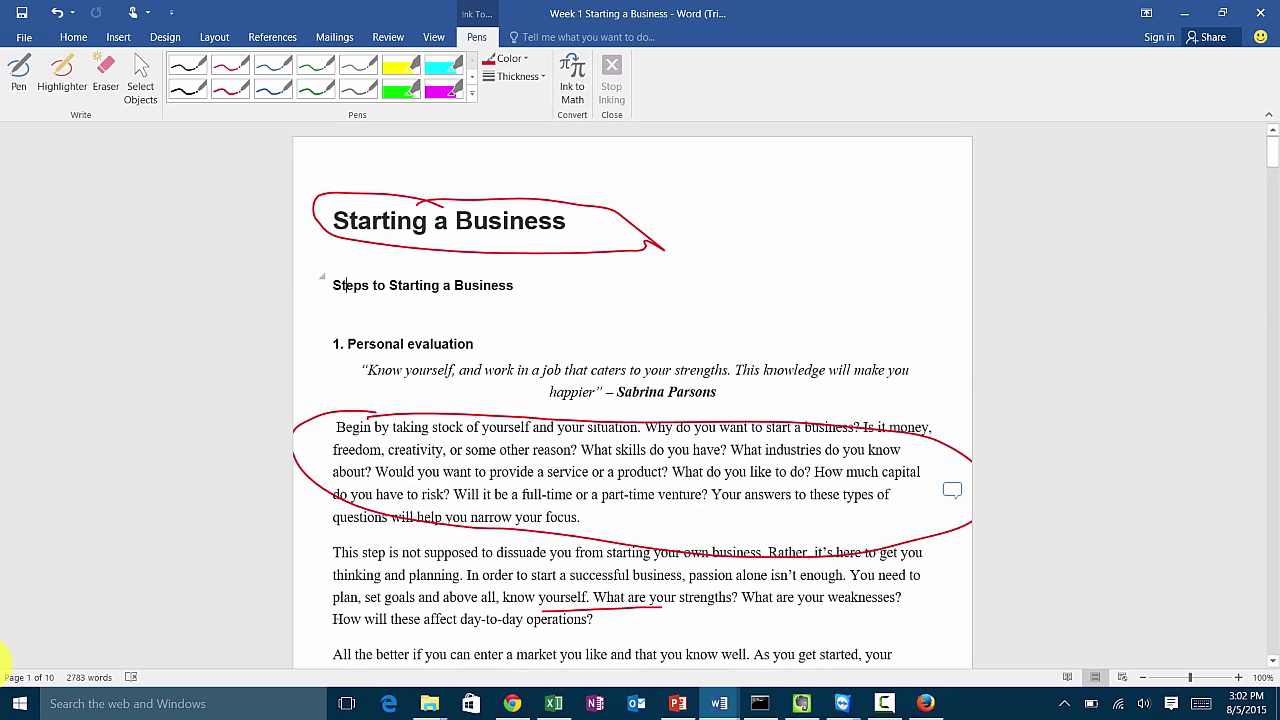
{"action": "key", "text": "Escape"}
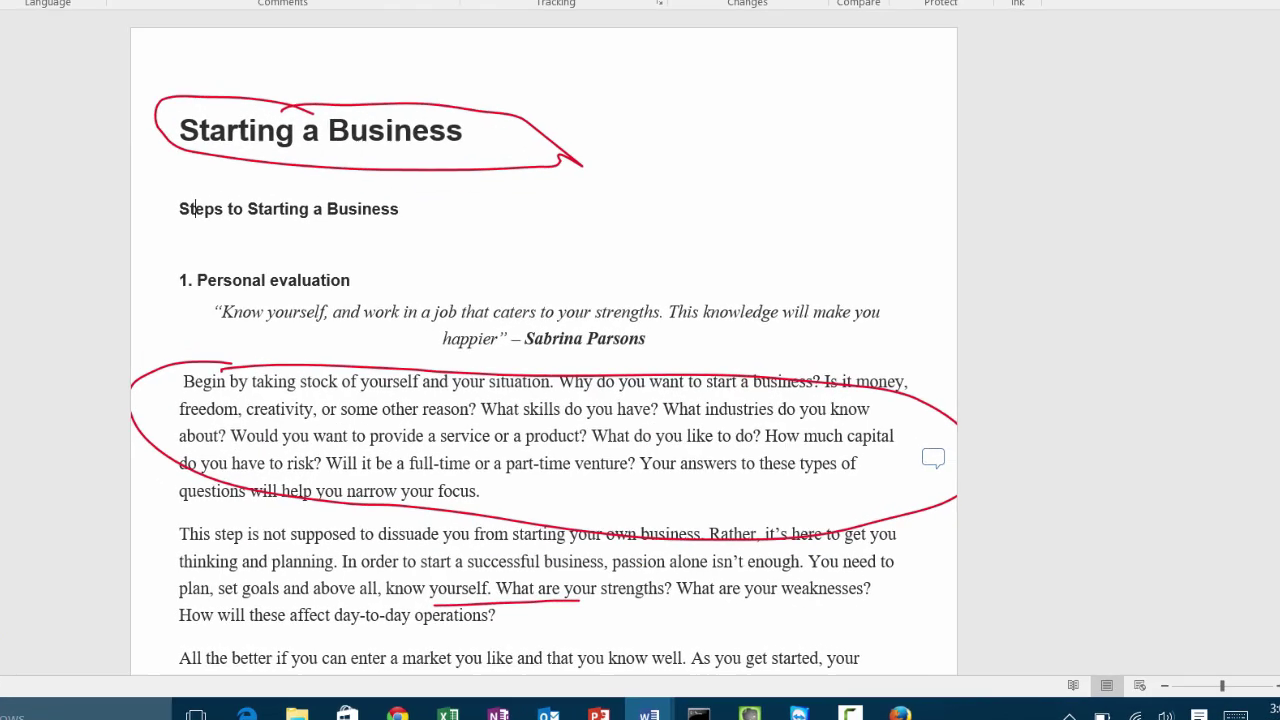
{"action": "left_click", "coordinate": [137, 0]}
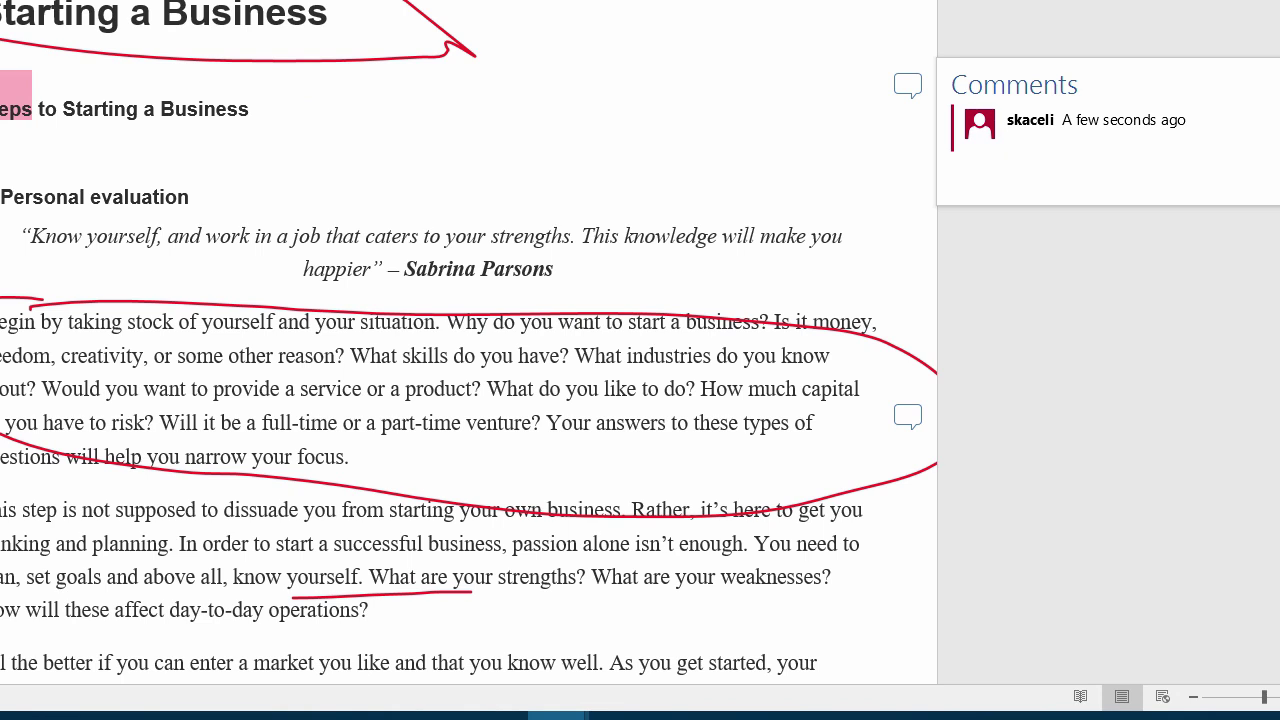
{"action": "type", "text": "Grade: 89/100"}
{"action": "left_click_drag", "start_coordinate": [1097, 139], "coordinate": [1052, 139]}
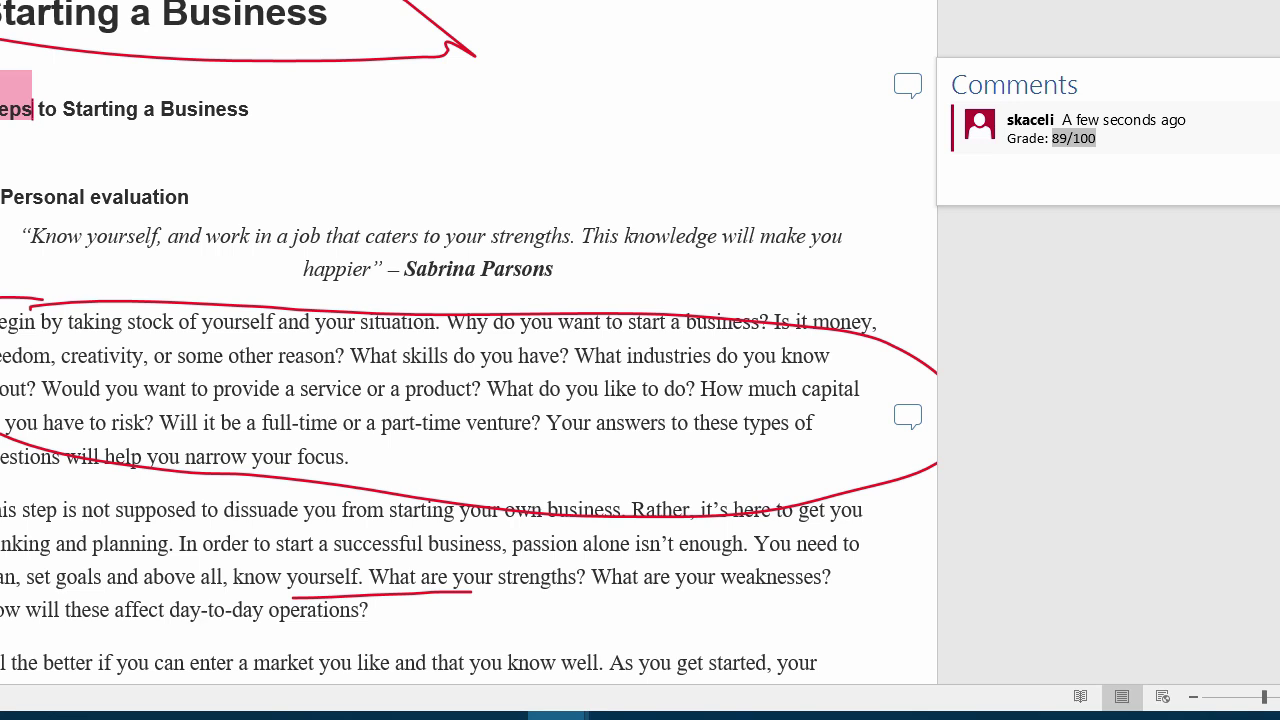
{"action": "type", "text": "17/20"}
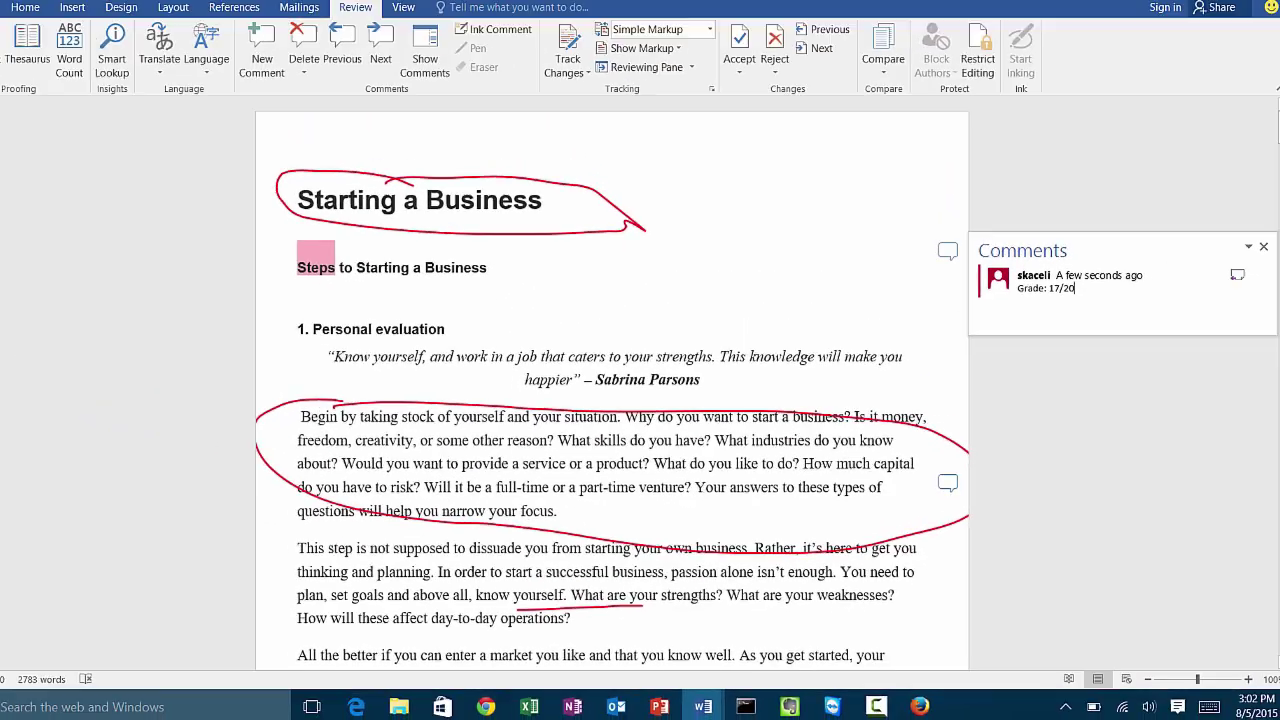
Close the open Word documents and enter 17 as the student's grade out of 20 on the Moodle grading page
{"action": "key", "text": "Escape"}
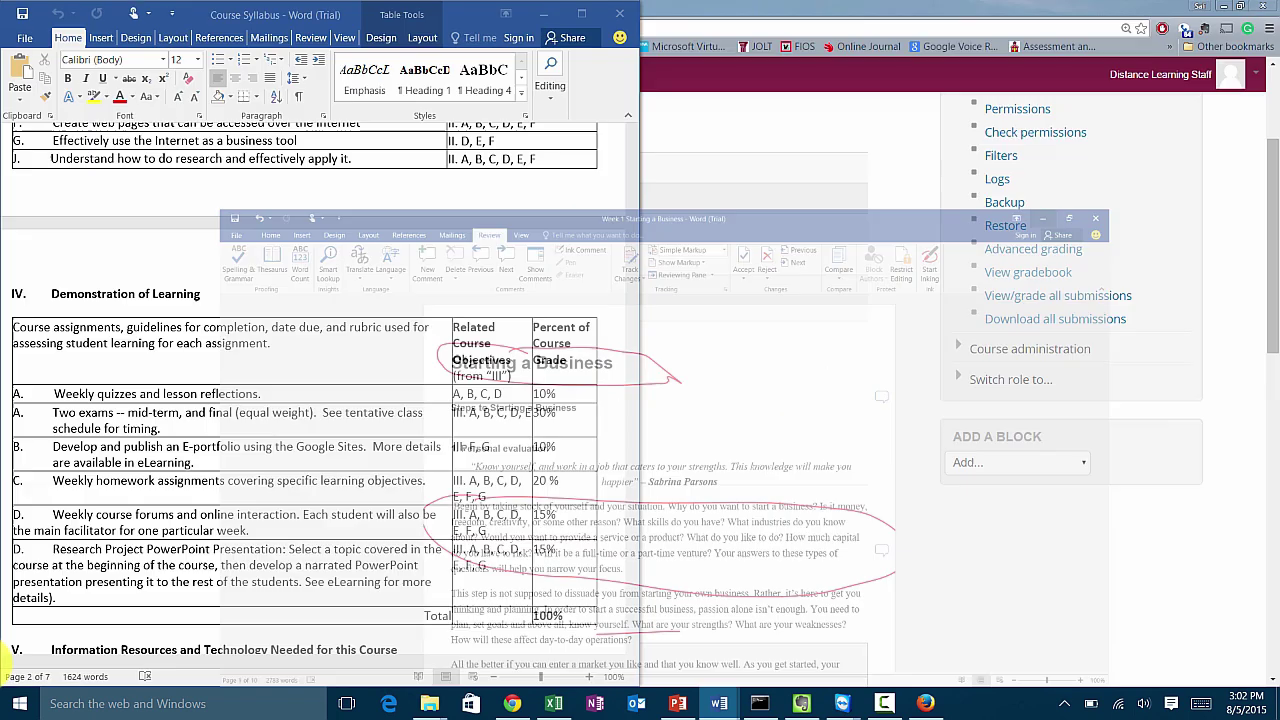
{"action": "left_click", "coordinate": [620, 13]}
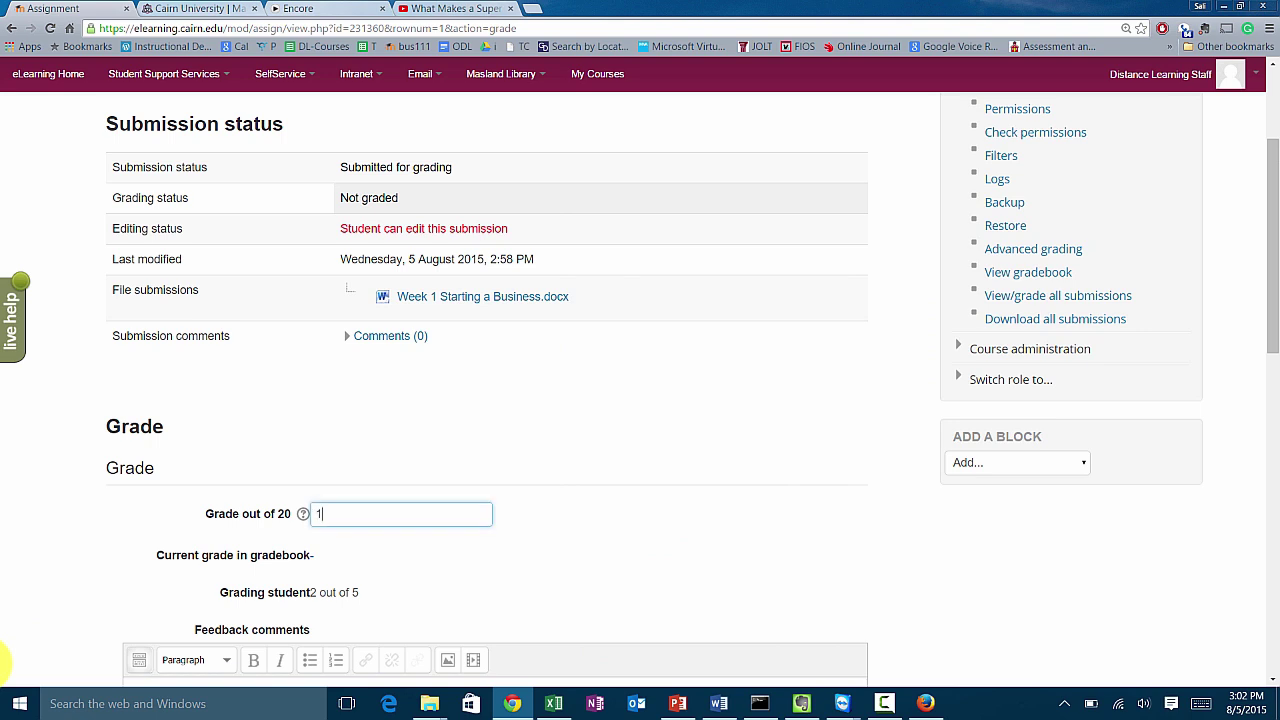
{"action": "type", "text": "17"}
Write the feedback comment "See attached or feedback file for comments." for the student
{"action": "scroll", "coordinate": [5, 662], "scroll_direction": "down", "scroll_amount": 1}
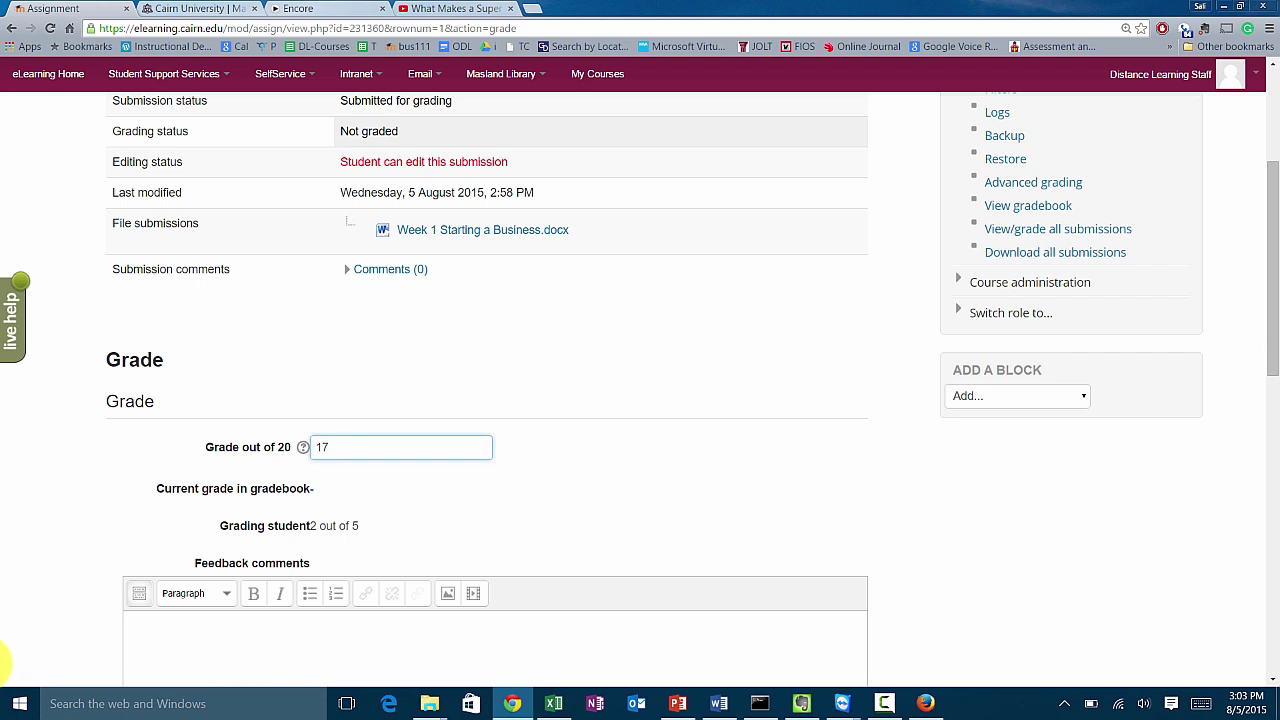
{"action": "scroll", "coordinate": [3, 662], "scroll_direction": "down", "scroll_amount": 1}
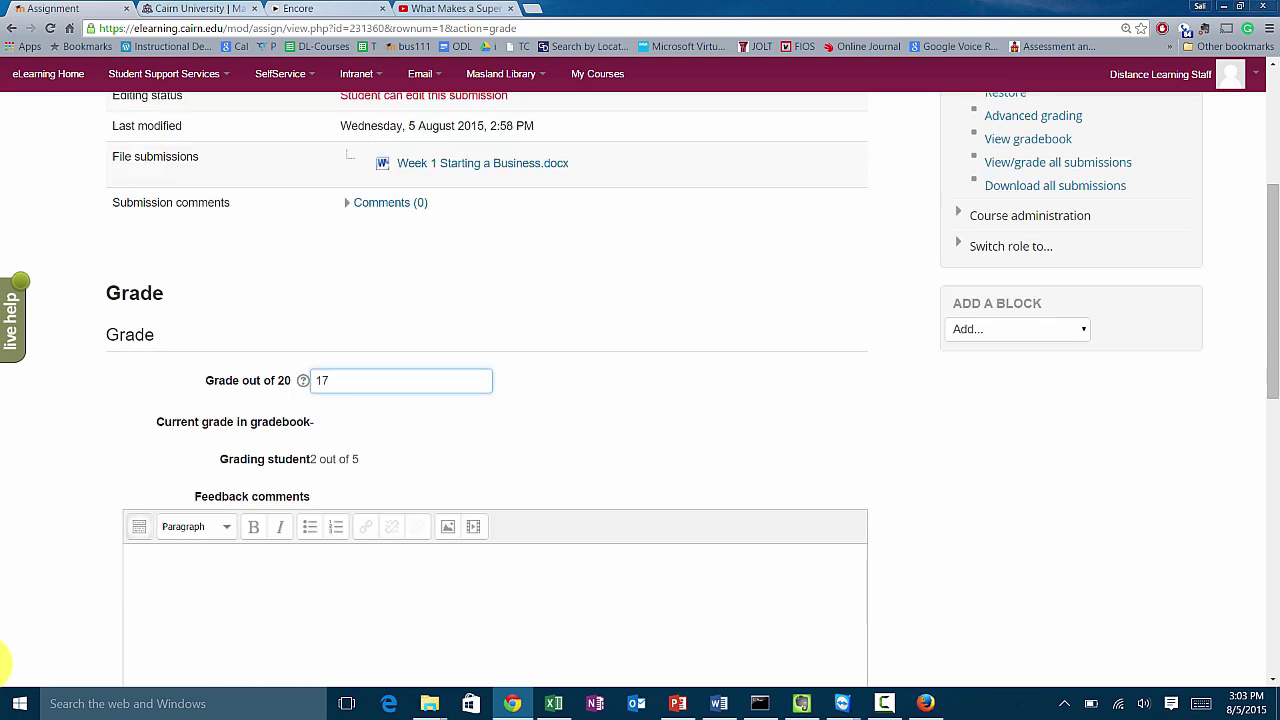
{"action": "scroll", "coordinate": [3, 662], "scroll_direction": "down", "scroll_amount": 2}
{"action": "key", "text": "Tab"}
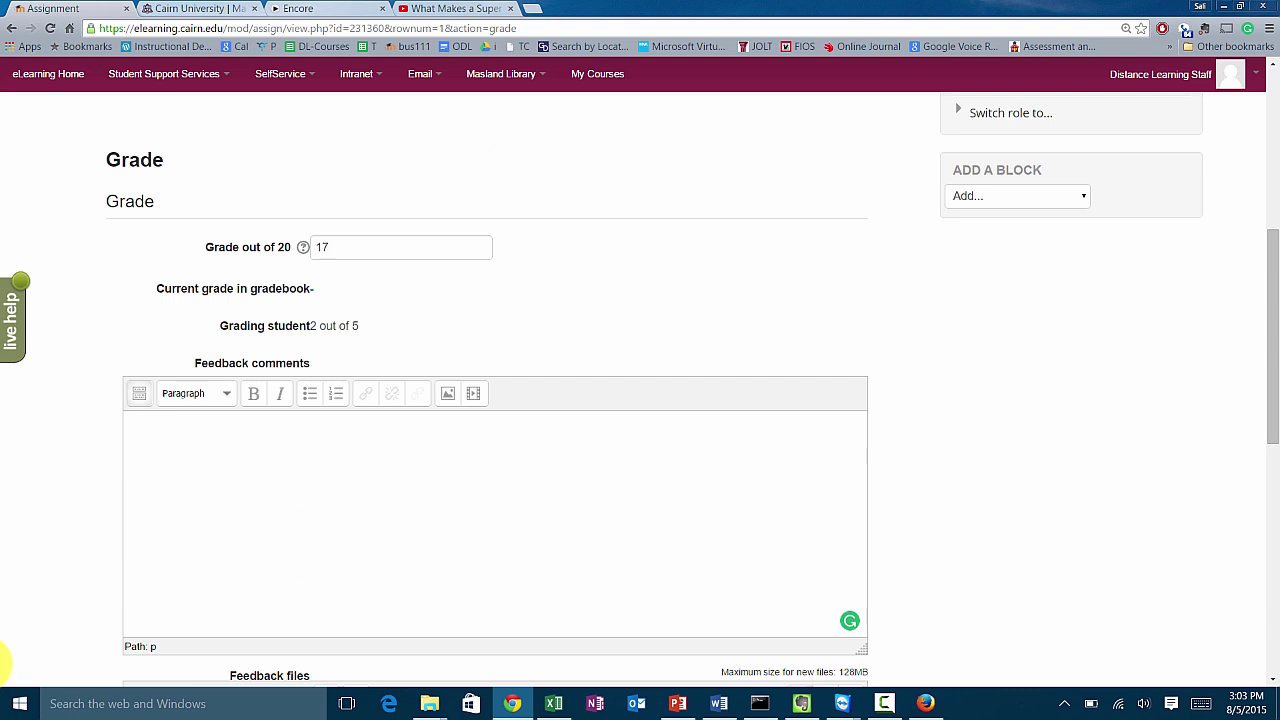
{"action": "type", "text": "See attached or feedback file for x"}
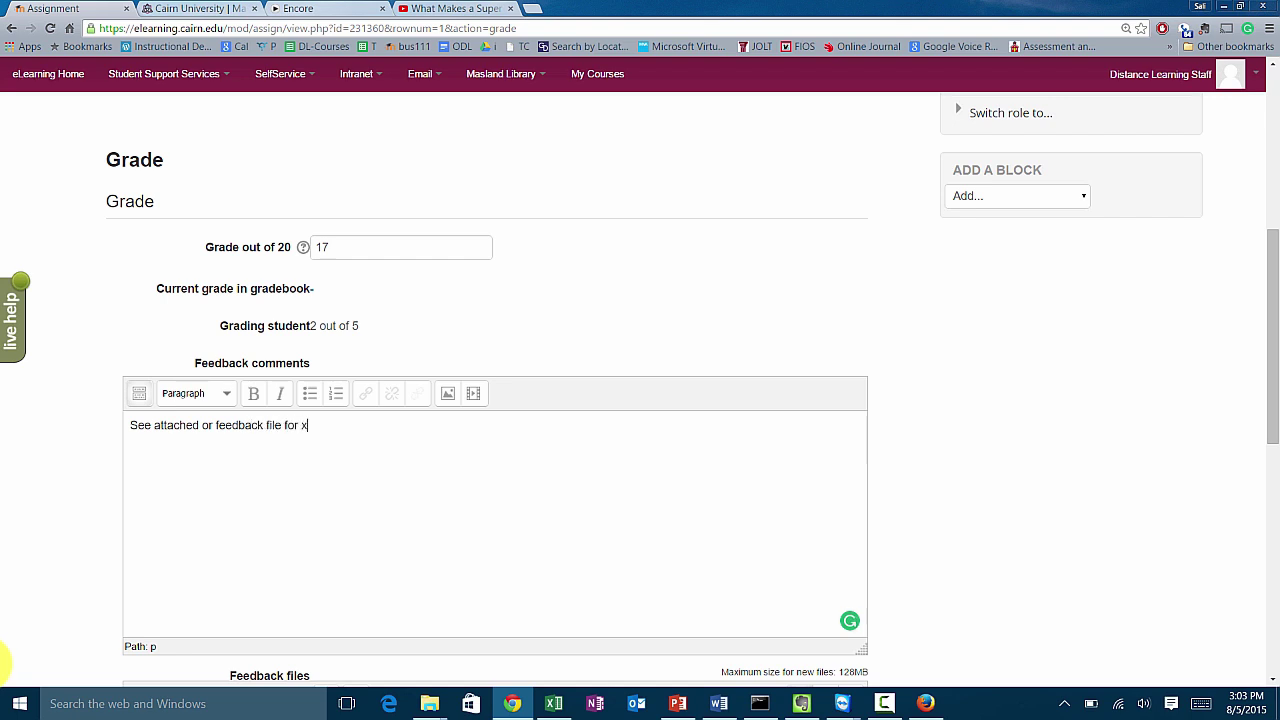
{"action": "key", "text": "BackSpace"}
{"action": "type", "text": "comments."}
Add the marked-up Week 1 Starting a Business document from the Desktop folder to the feedback files
{"action": "scroll", "coordinate": [4, 662], "scroll_direction": "down", "scroll_amount": 4}
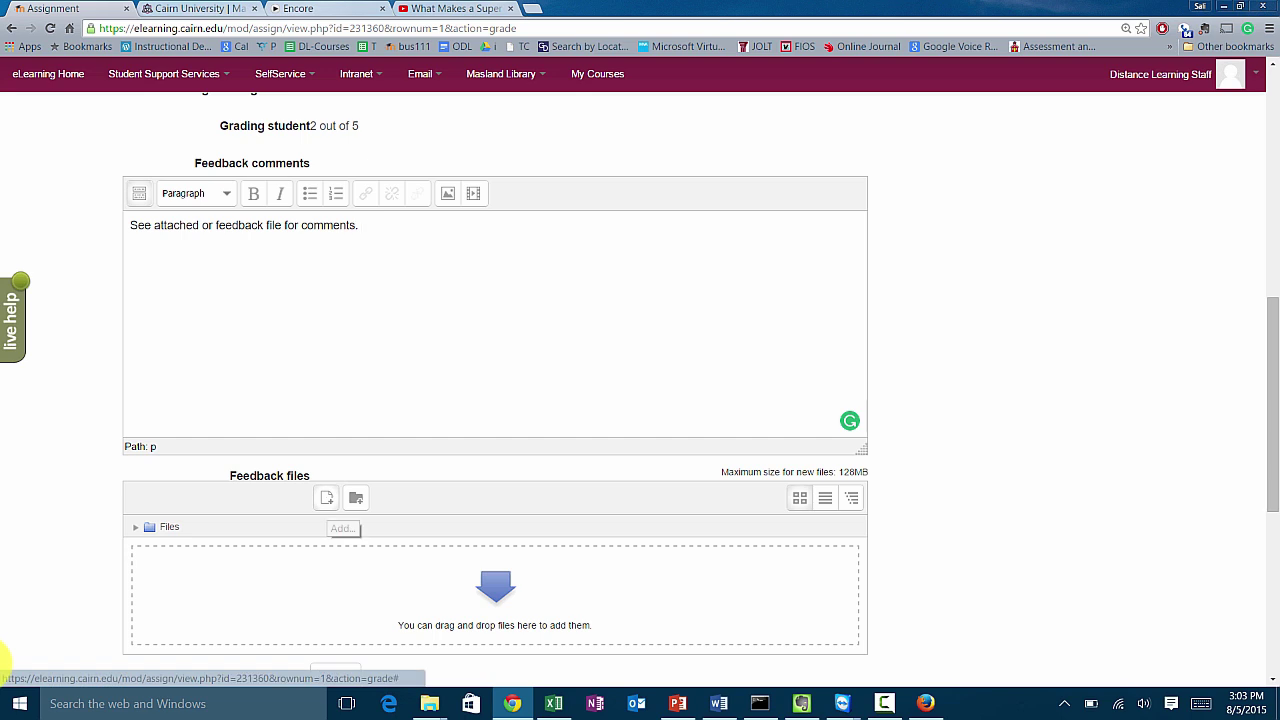
{"action": "left_click", "coordinate": [430, 703]}
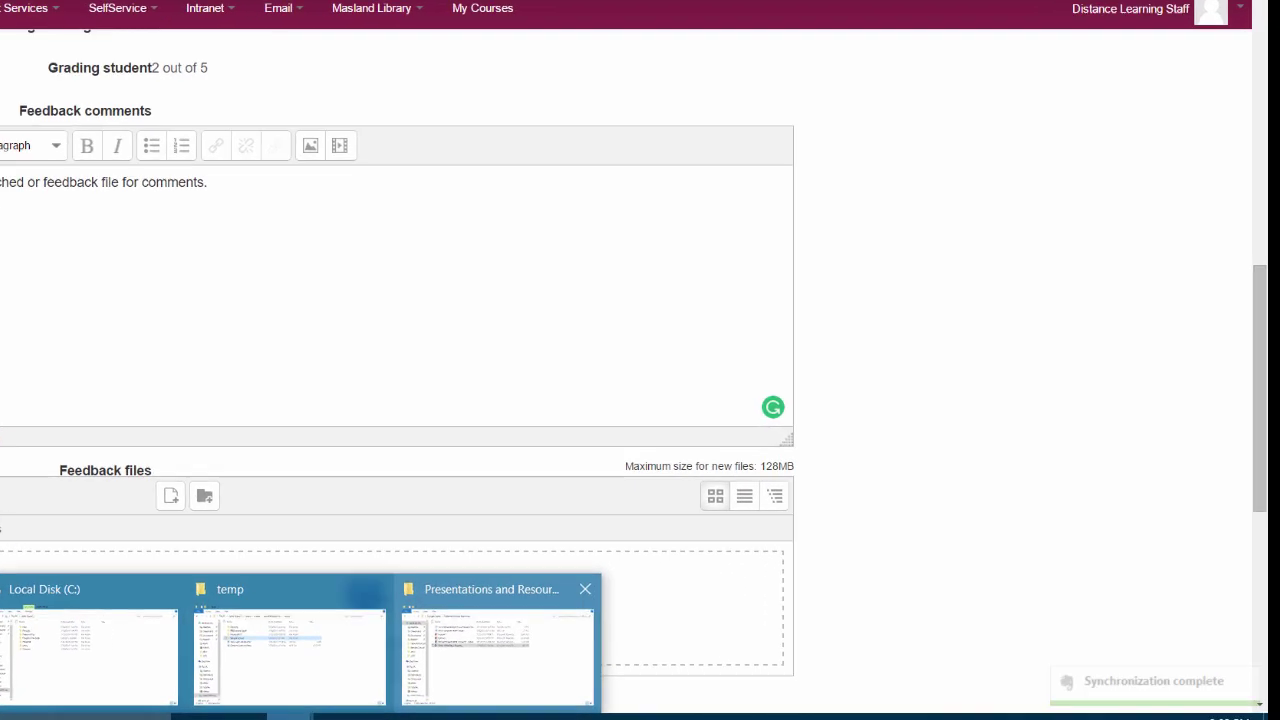
{"action": "left_click", "coordinate": [614, 634]}
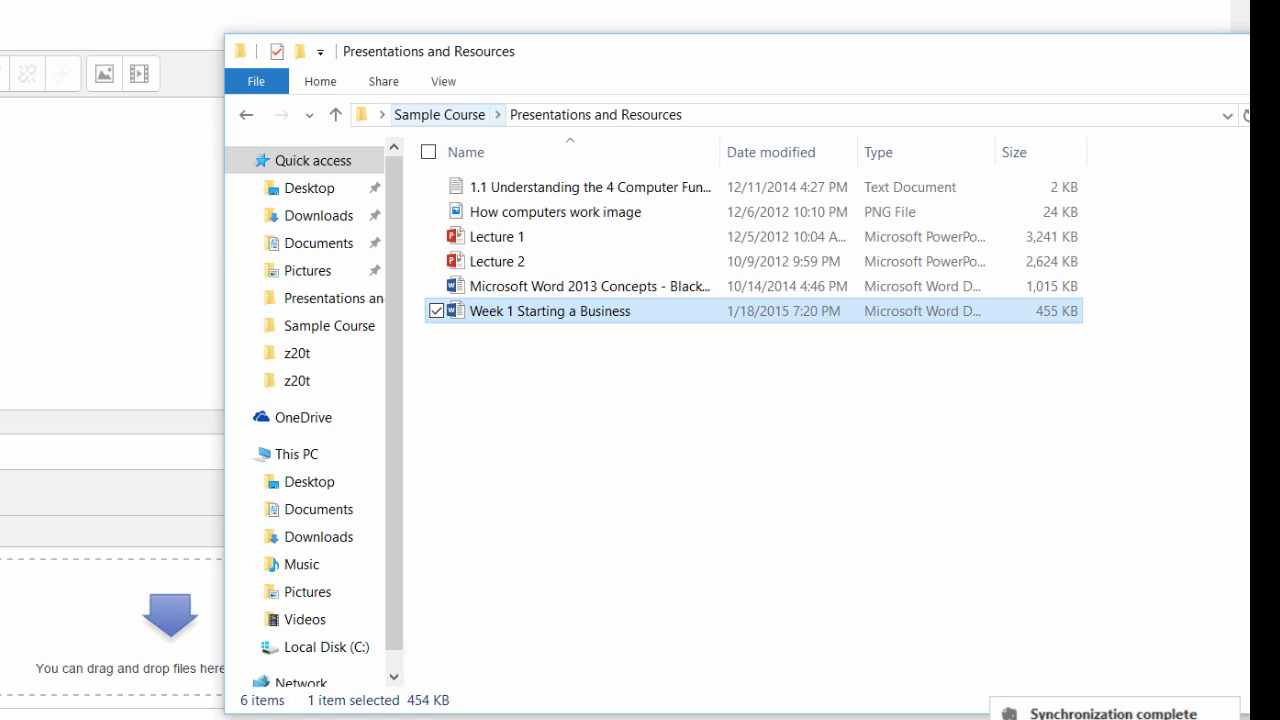
{"action": "left_click", "coordinate": [439, 114]}
{"action": "left_click", "coordinate": [309, 188]}
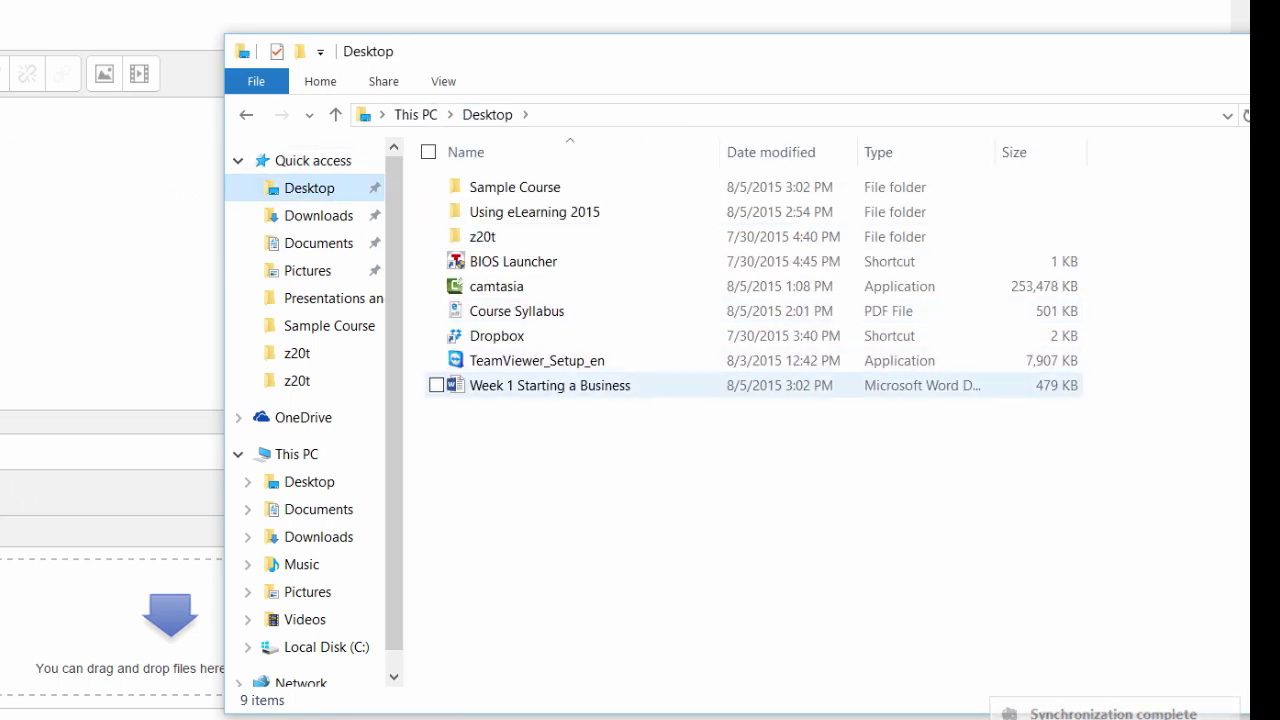
{"action": "left_click", "coordinate": [550, 386]}
{"action": "left_click_drag", "start_coordinate": [550, 386], "coordinate": [200, 590]}
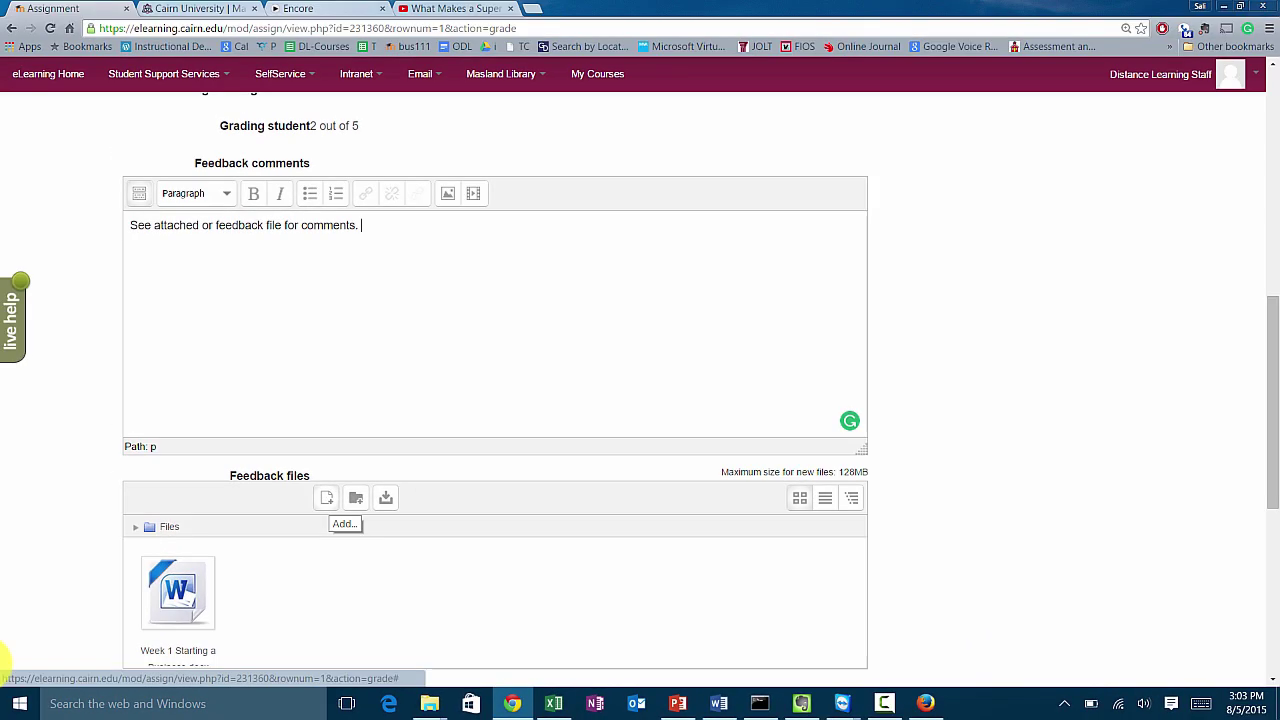
Review the grade, comment and feedback file, keep student notification on Yes, and save before showing the next student
{"action": "scroll", "coordinate": [5, 660], "scroll_direction": "down", "scroll_amount": 2}
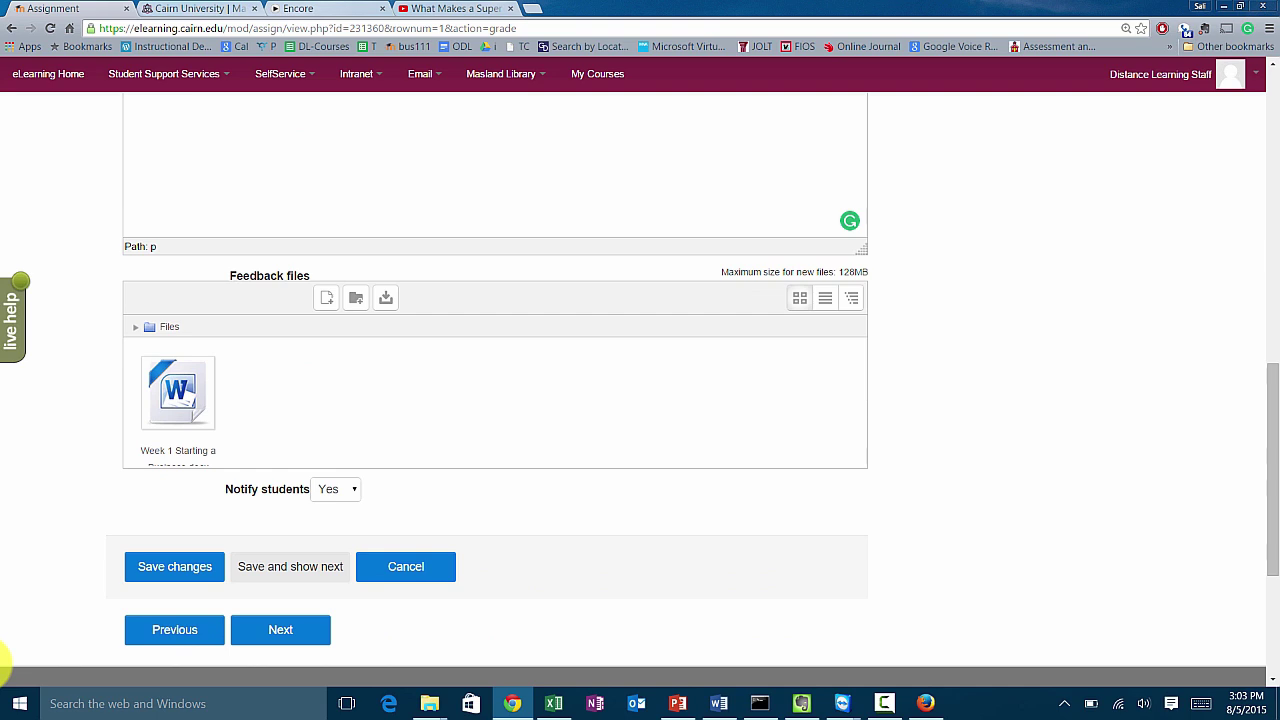
{"action": "scroll", "coordinate": [5, 660], "scroll_direction": "up", "scroll_amount": 3}
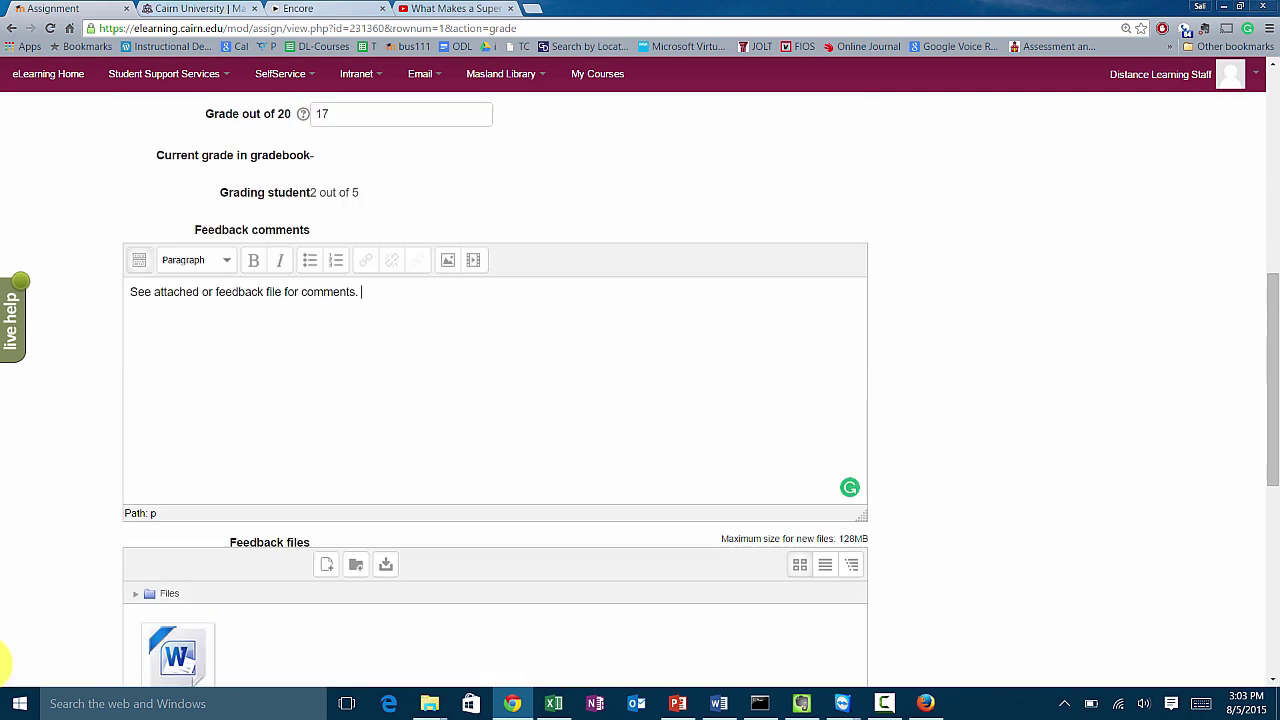
{"action": "scroll", "coordinate": [5, 660], "scroll_direction": "up", "scroll_amount": 2}
{"action": "scroll", "coordinate": [5, 660], "scroll_direction": "up", "scroll_amount": 3}
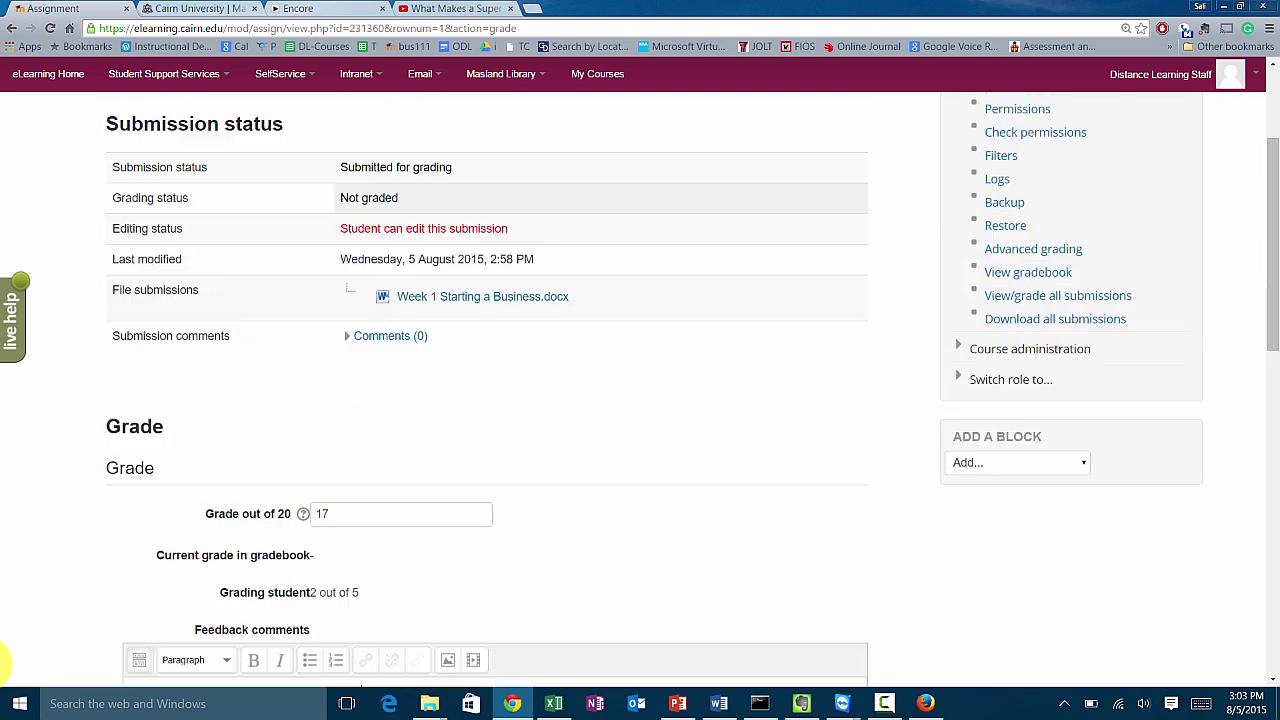
{"action": "scroll", "coordinate": [5, 660], "scroll_direction": "down", "scroll_amount": 8}
{"action": "scroll", "coordinate": [5, 660], "scroll_direction": "down", "scroll_amount": 1}
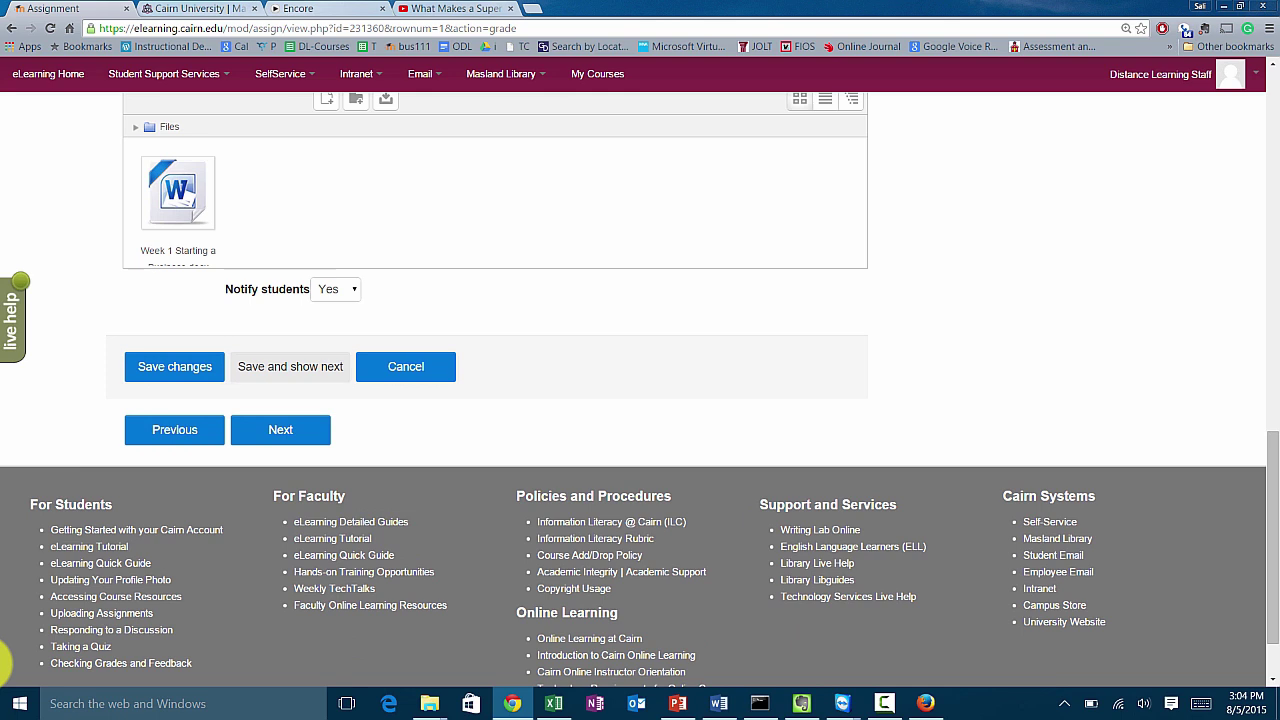
{"action": "left_click", "coordinate": [290, 367]}
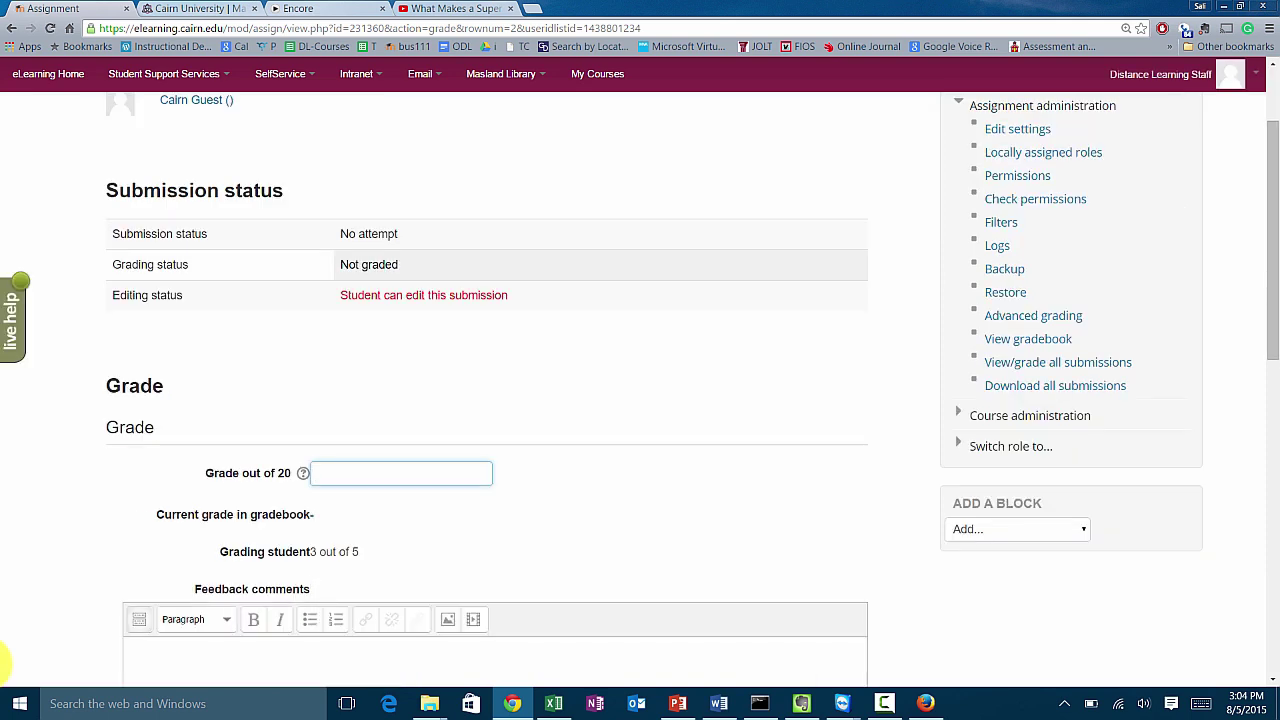
Grade the student without a submission 0, comment "No assignment submitted.", and save while moving on to the next student
{"action": "type", "text": "0"}
{"action": "scroll", "coordinate": [4, 662], "scroll_direction": "down", "scroll_amount": 1}
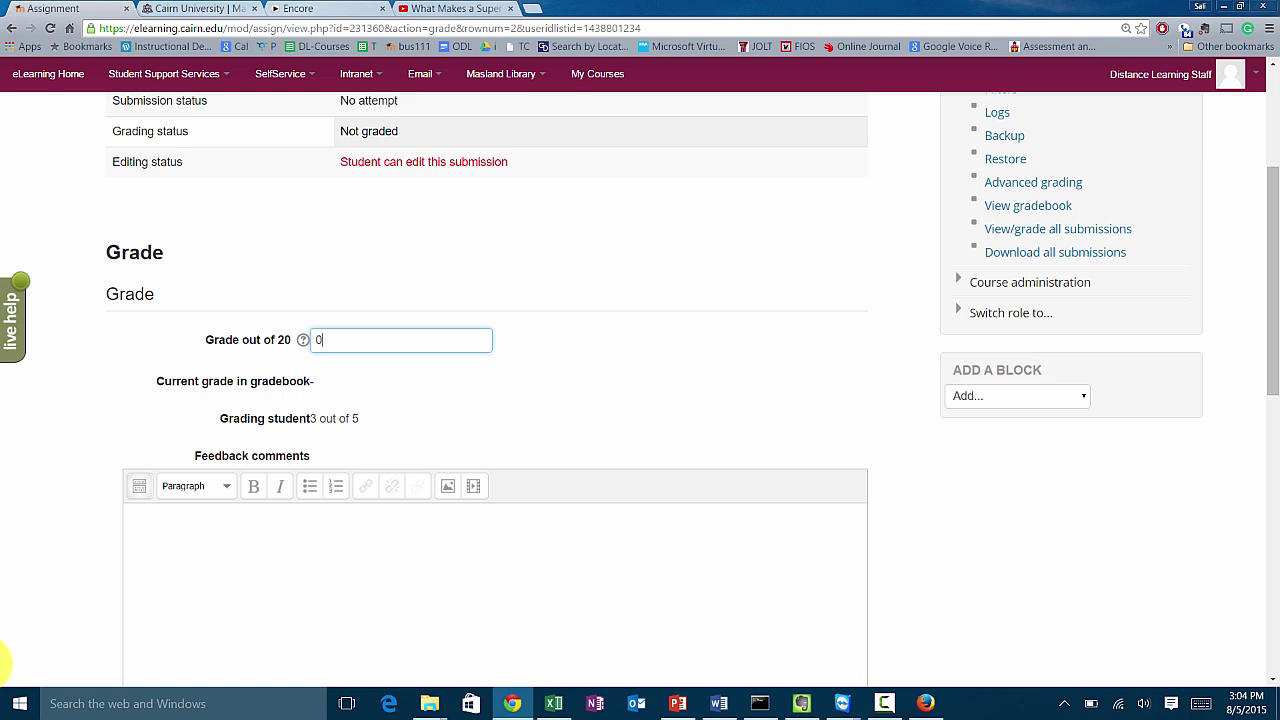
{"action": "scroll", "coordinate": [4, 662], "scroll_direction": "down", "scroll_amount": 1}
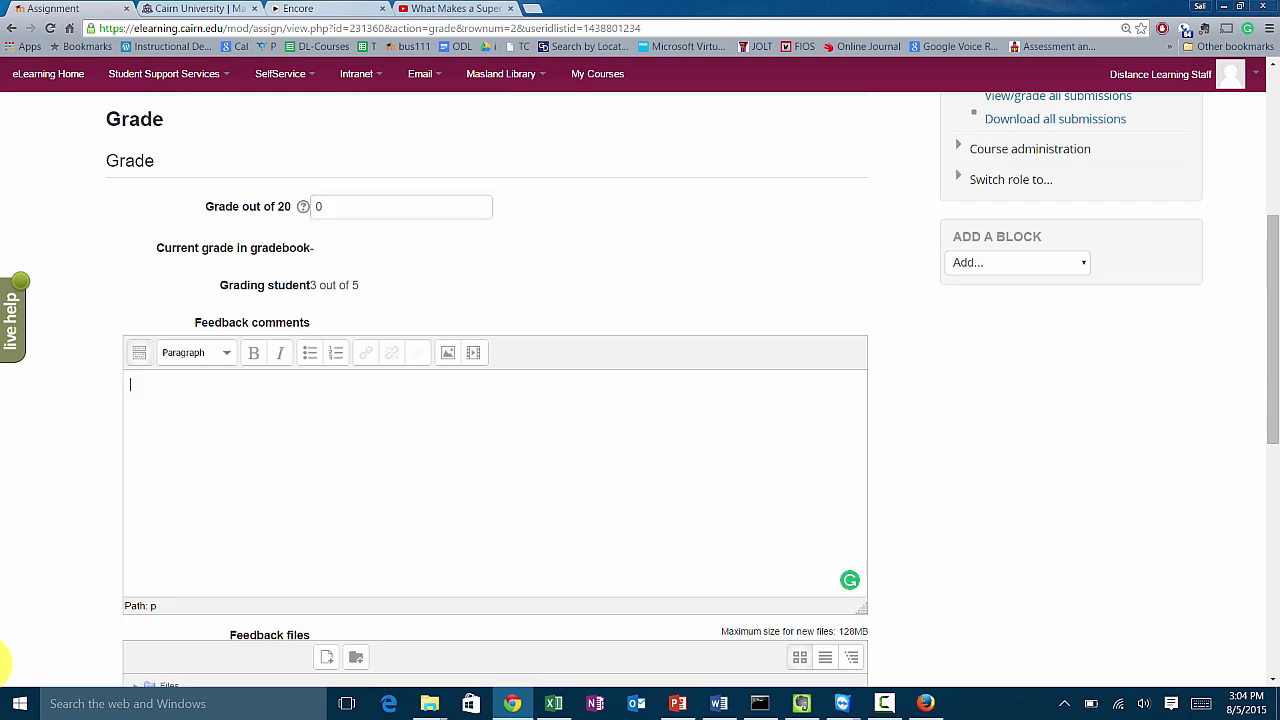
{"action": "type", "text": "ssignment submitted."}
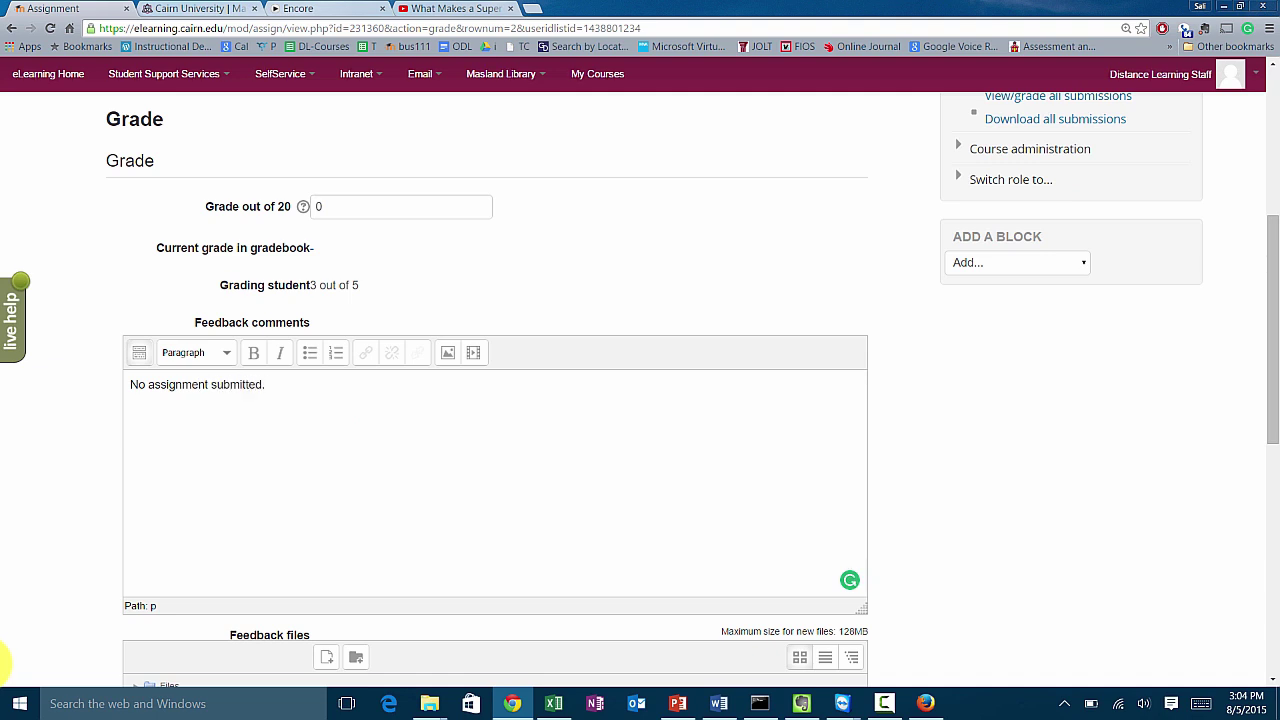
{"action": "scroll", "coordinate": [495, 400], "scroll_direction": "down", "scroll_amount": 1}
{"action": "scroll", "coordinate": [3, 662], "scroll_direction": "down", "scroll_amount": 1}
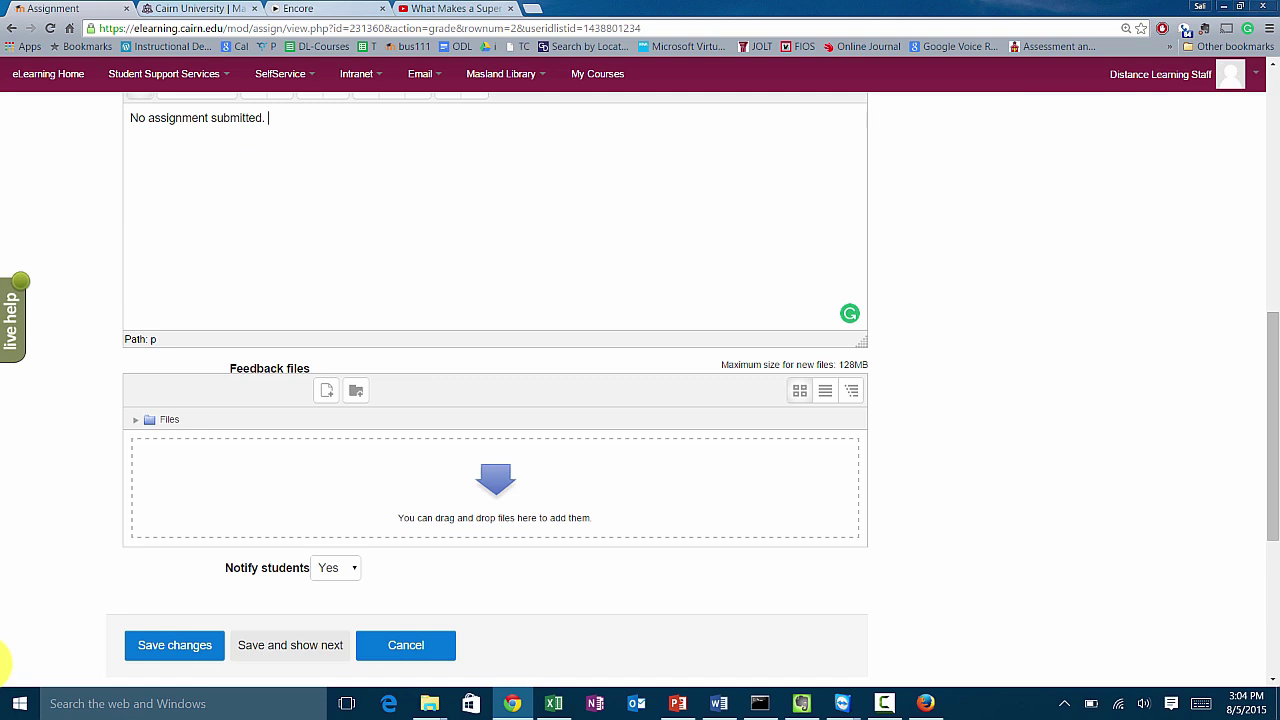
{"action": "left_click", "coordinate": [290, 645]}
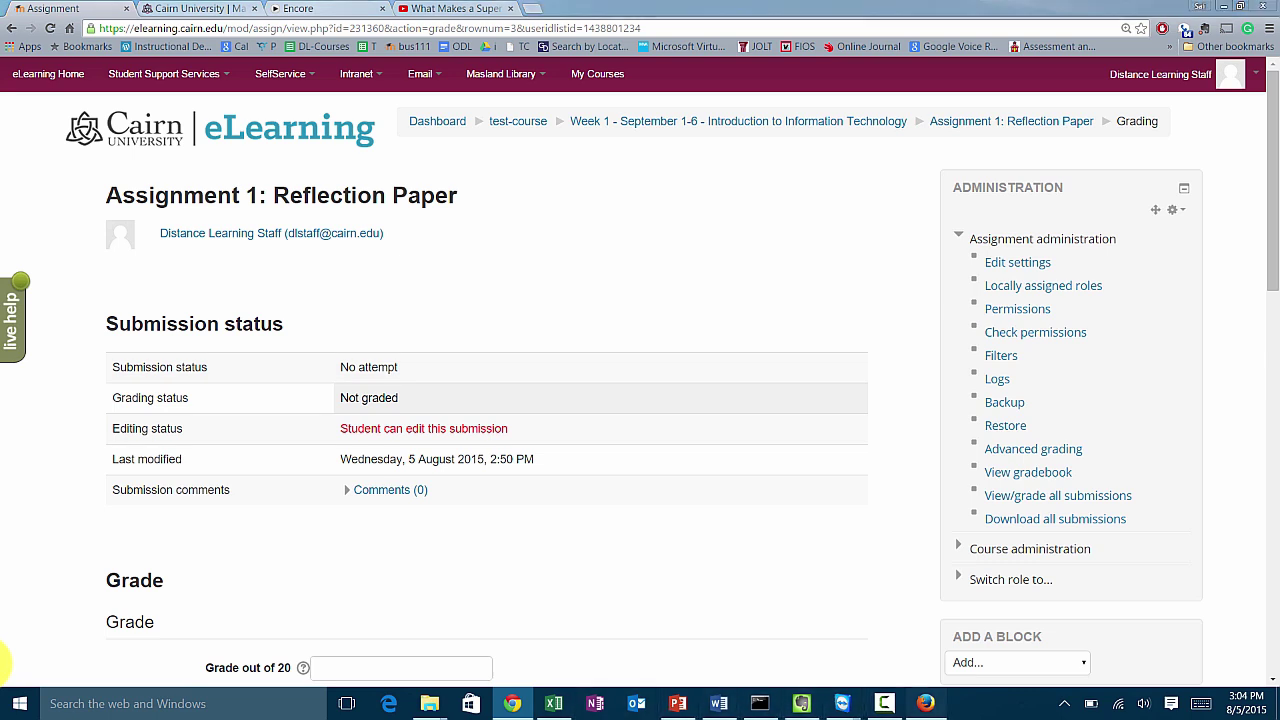
Switch to the student's Firefox window, reload Assignment 1: Reflection Paper and view its grading status and feedback section
{"action": "key", "text": "alt+Tab"}
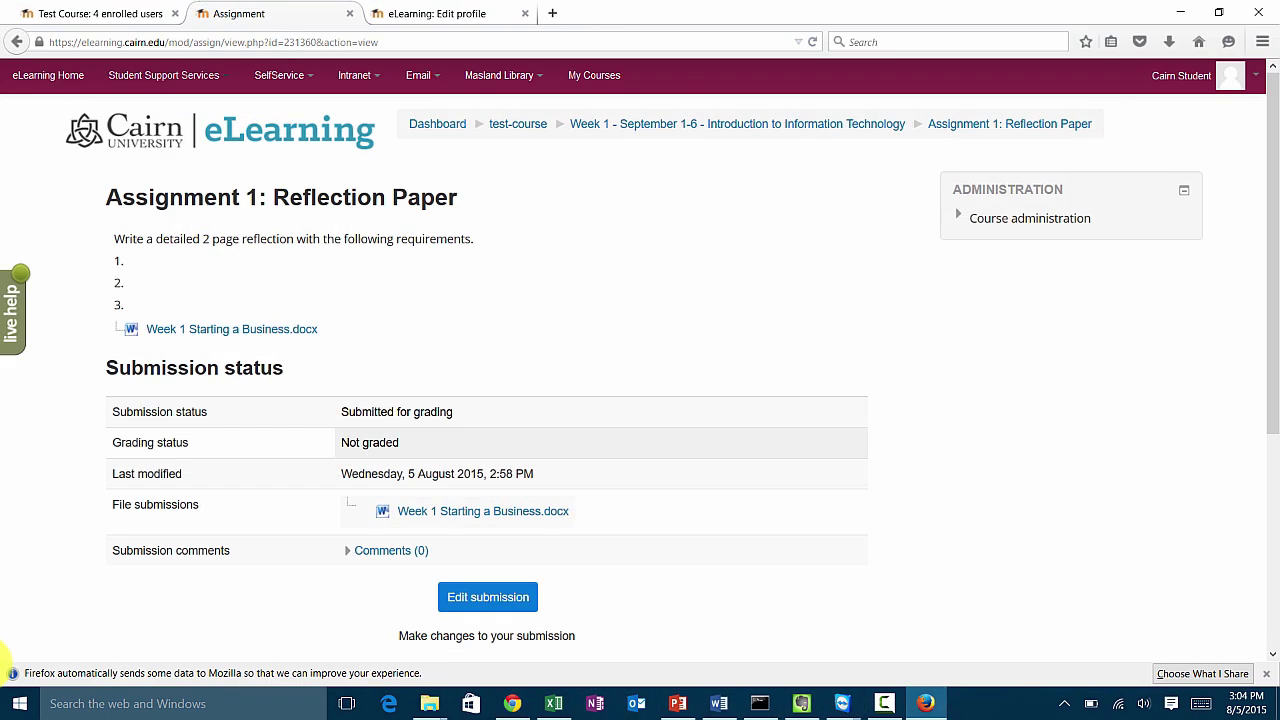
{"action": "key", "text": "F5"}
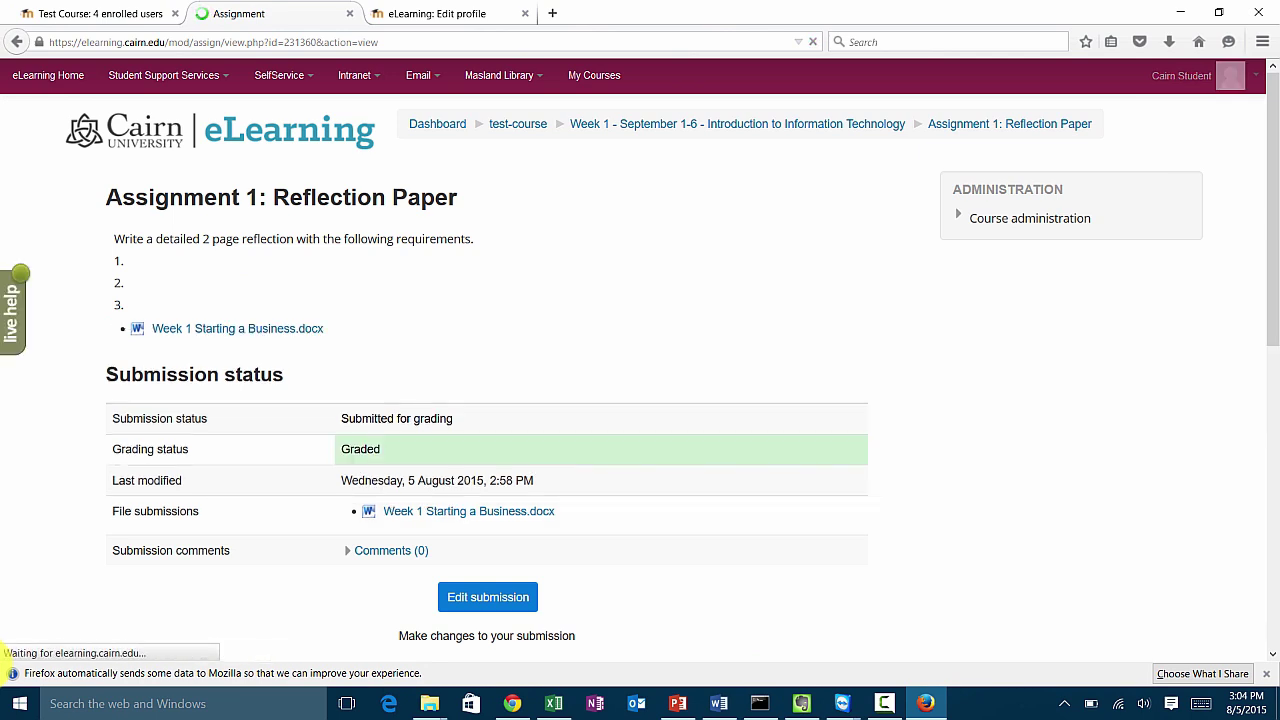
{"action": "scroll", "coordinate": [640, 376], "scroll_direction": "down", "scroll_amount": 2}
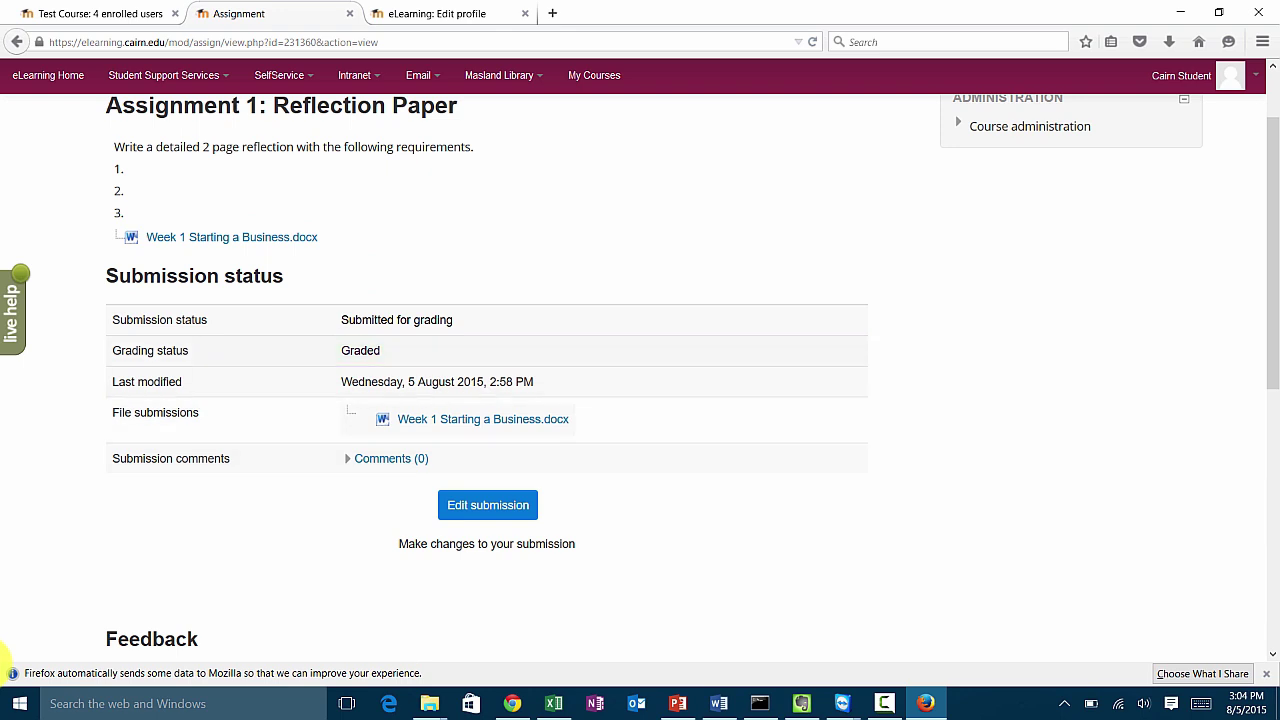
{"action": "scroll", "coordinate": [640, 376], "scroll_direction": "down", "scroll_amount": 4}
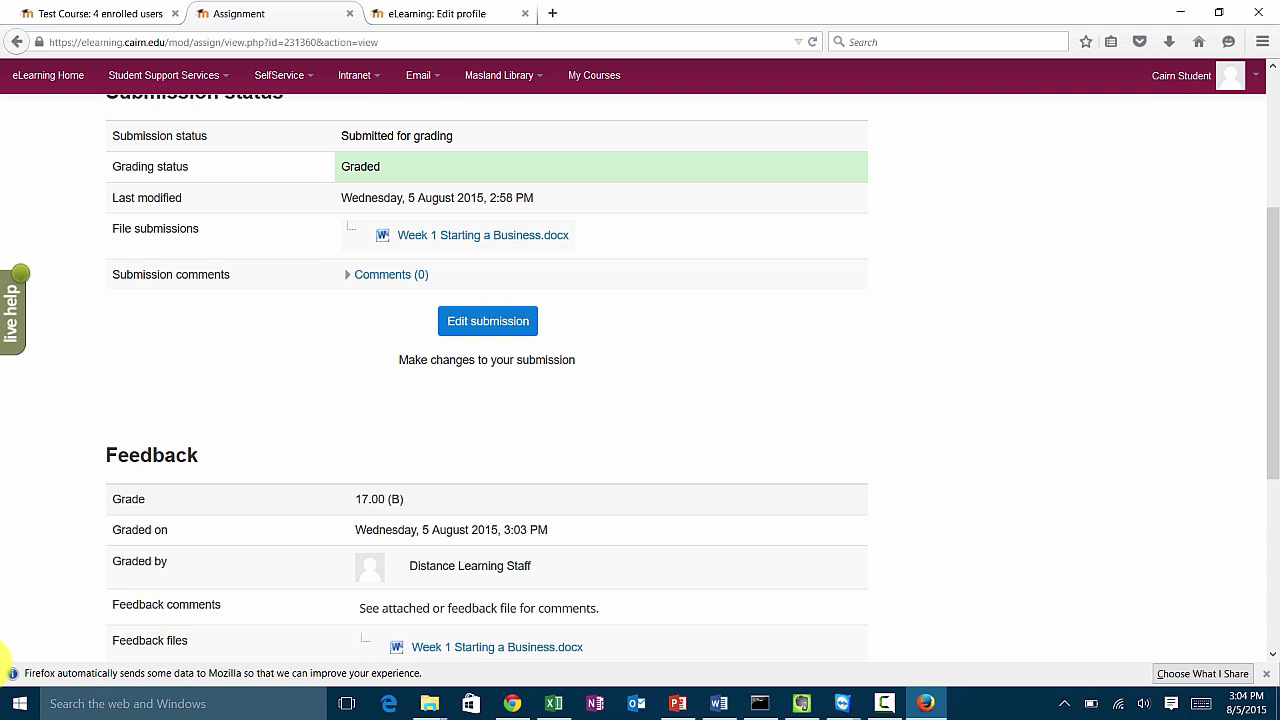
{"action": "scroll", "coordinate": [640, 376], "scroll_direction": "down", "scroll_amount": 2}
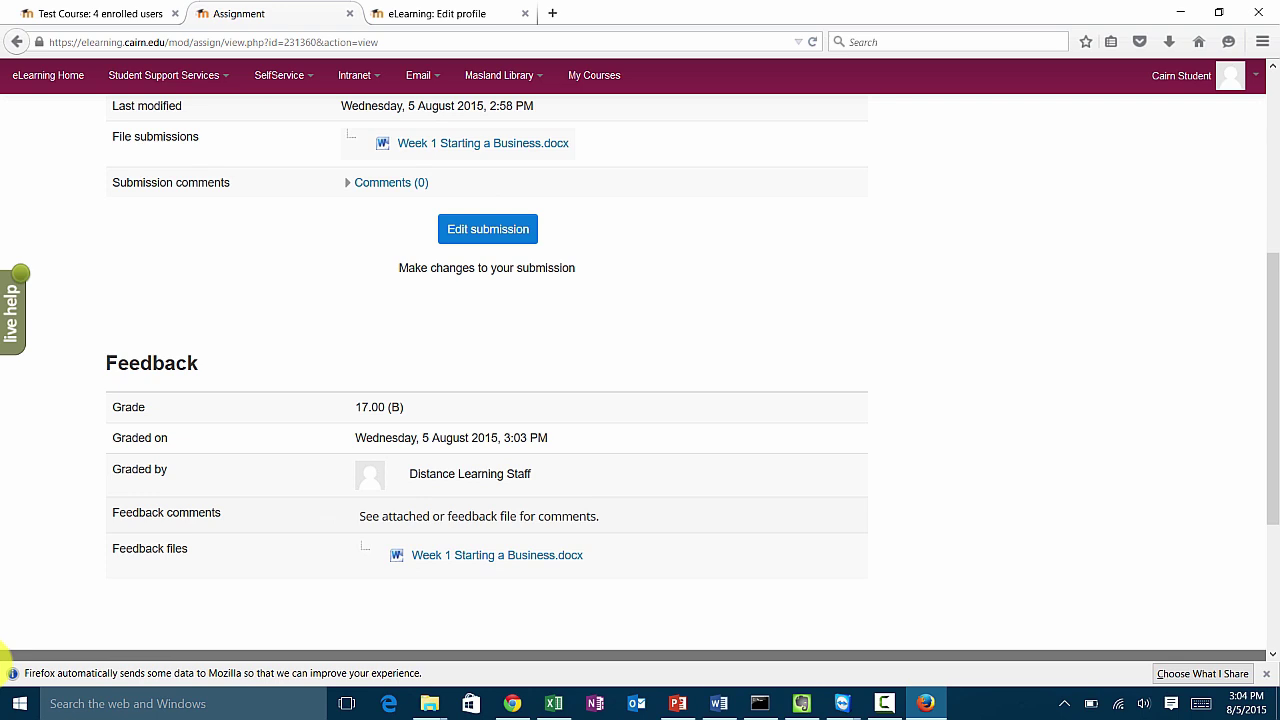
Check the instructor's feedback comment and open the Week 1 Starting a Business.docx feedback file with Microsoft Word
{"action": "left_click_drag", "start_coordinate": [392, 516], "coordinate": [602, 516]}
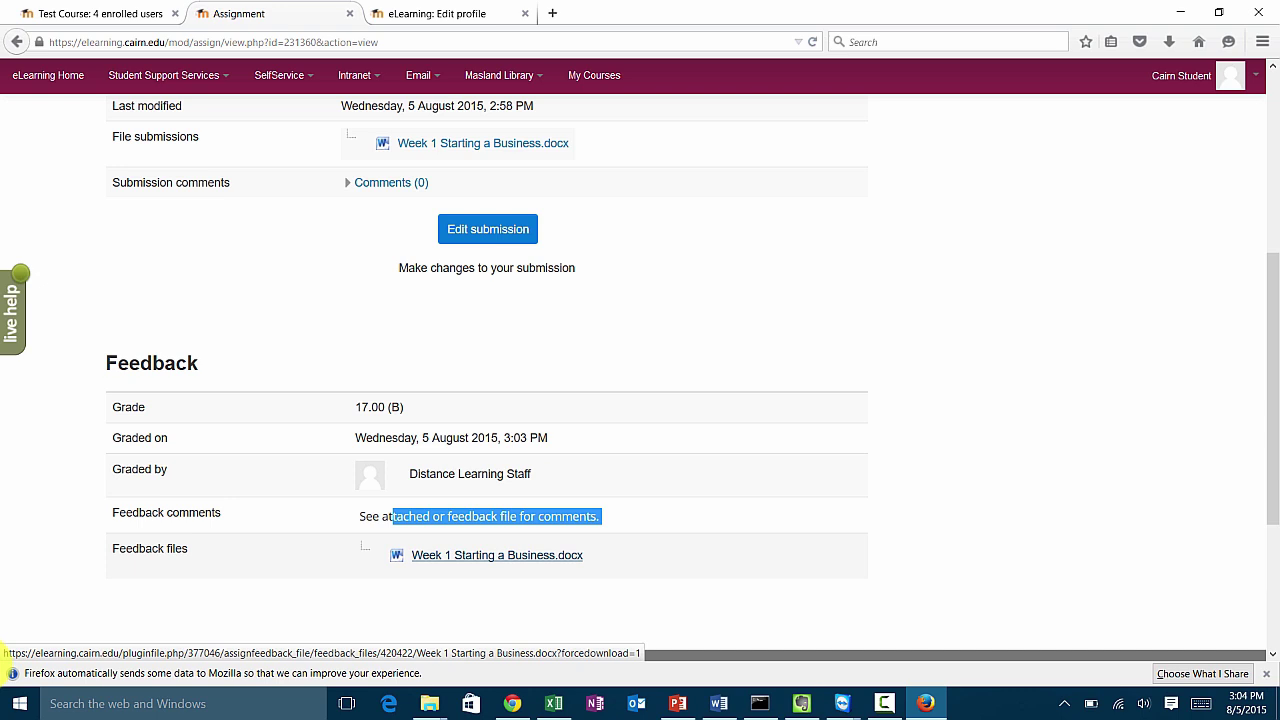
{"action": "left_click", "coordinate": [660, 540]}
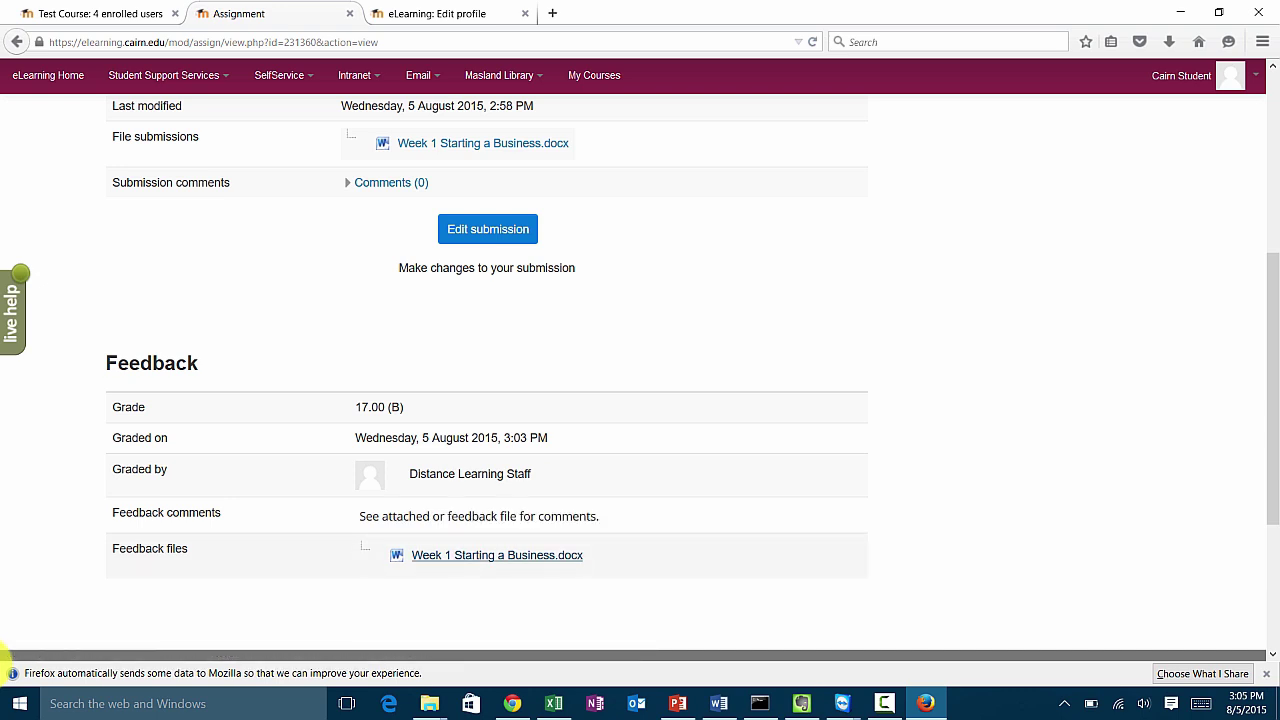
{"action": "left_click", "coordinate": [497, 555]}
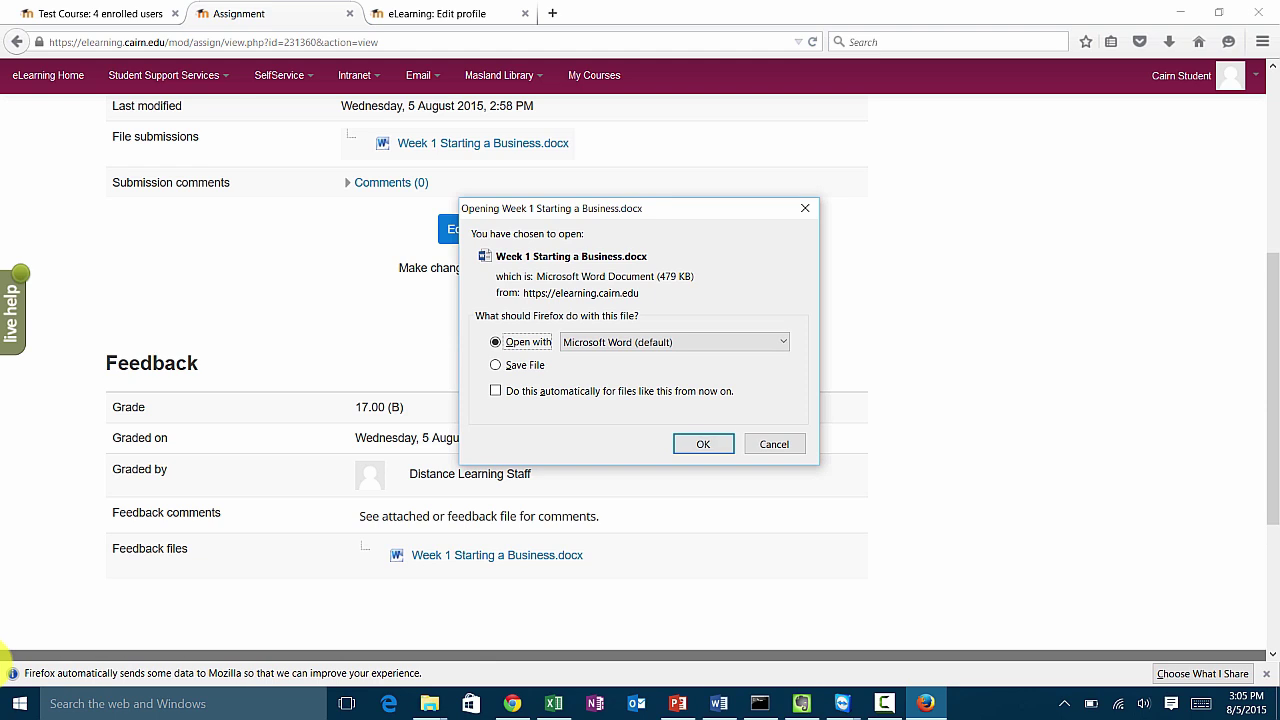
{"action": "key", "text": "Return"}
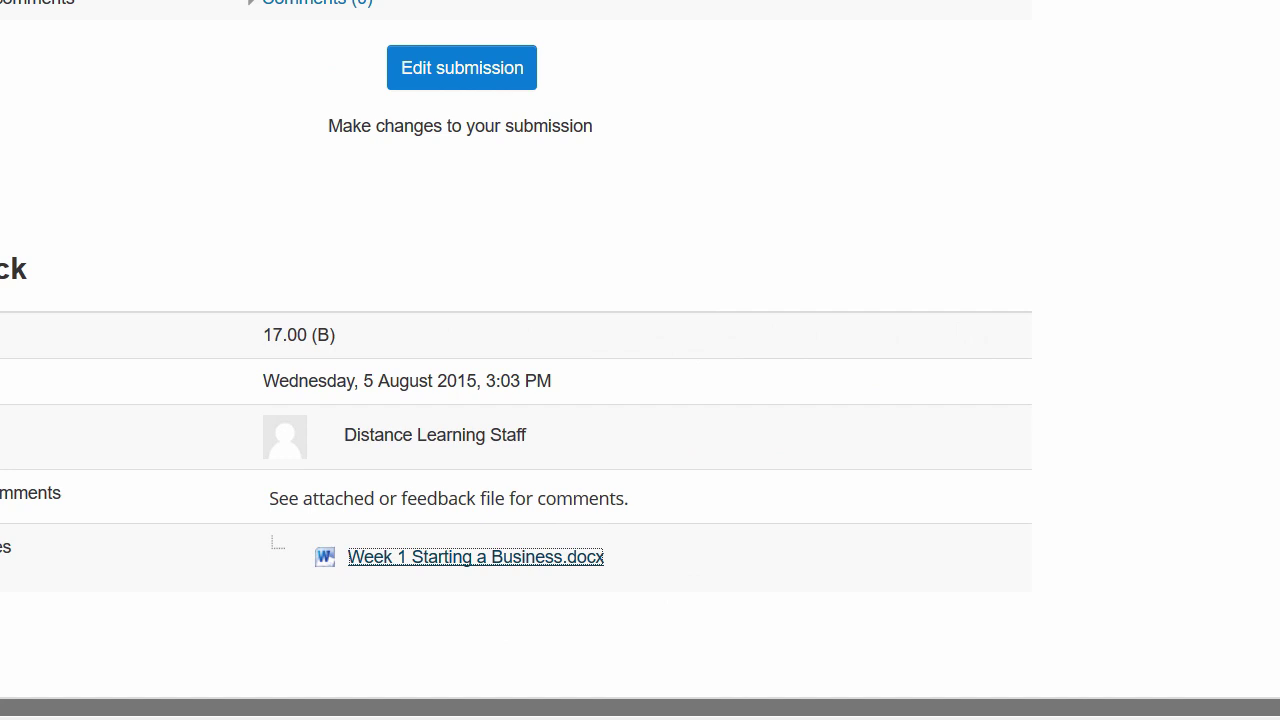
Open the instructor's course gradebook and examine the participants' grades across the category columns of the grader report
{"action": "scroll", "coordinate": [640, 358], "scroll_direction": "up", "scroll_amount": 5}
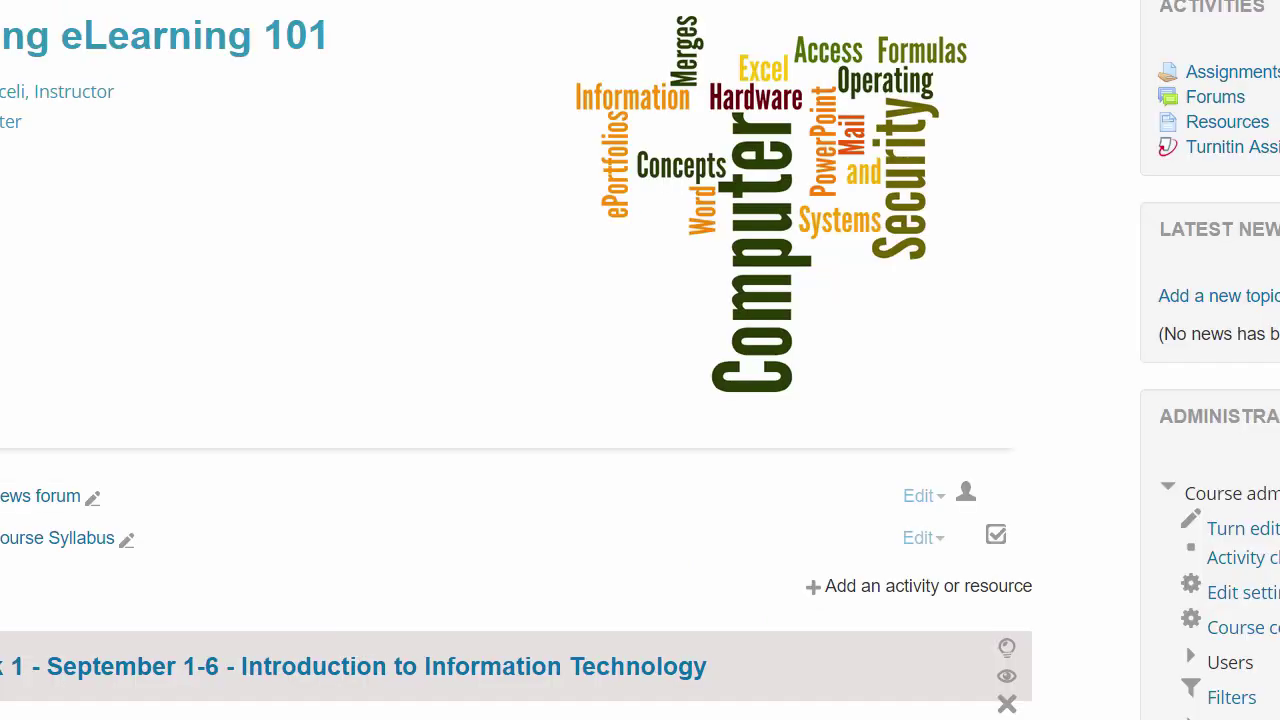
{"action": "scroll", "coordinate": [640, 360], "scroll_direction": "down", "scroll_amount": 4}
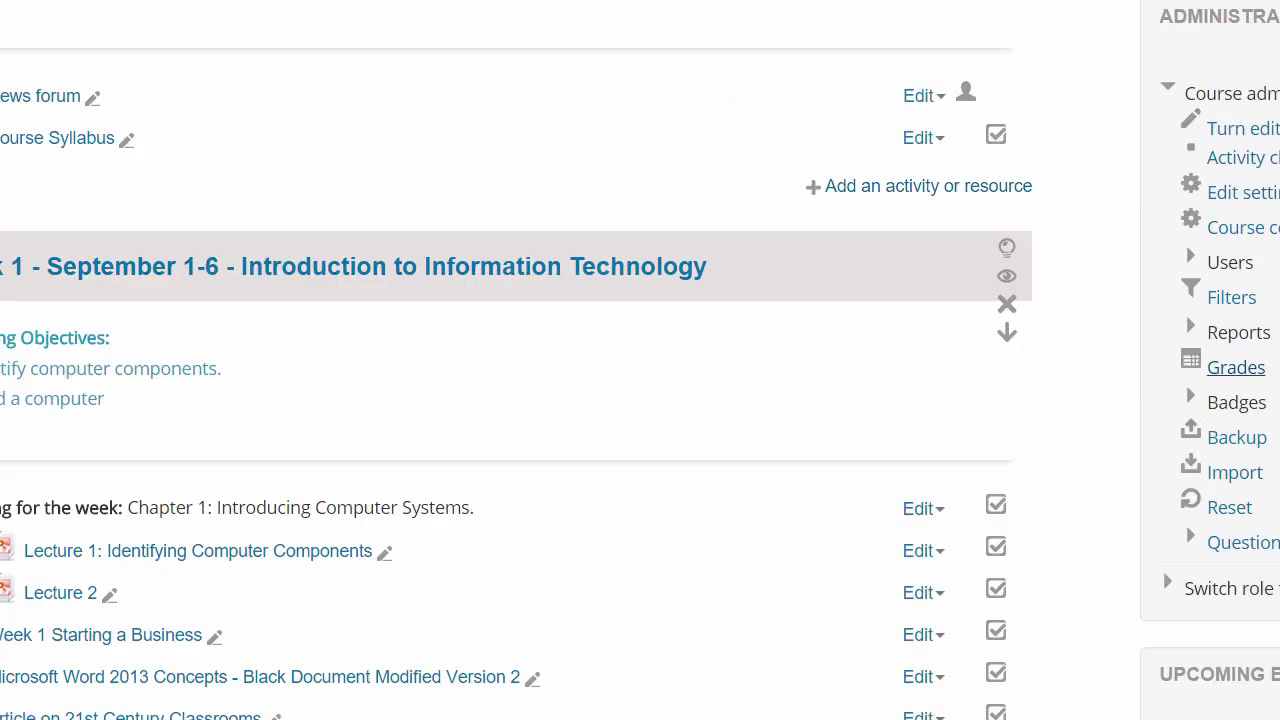
{"action": "left_click", "coordinate": [1236, 368]}
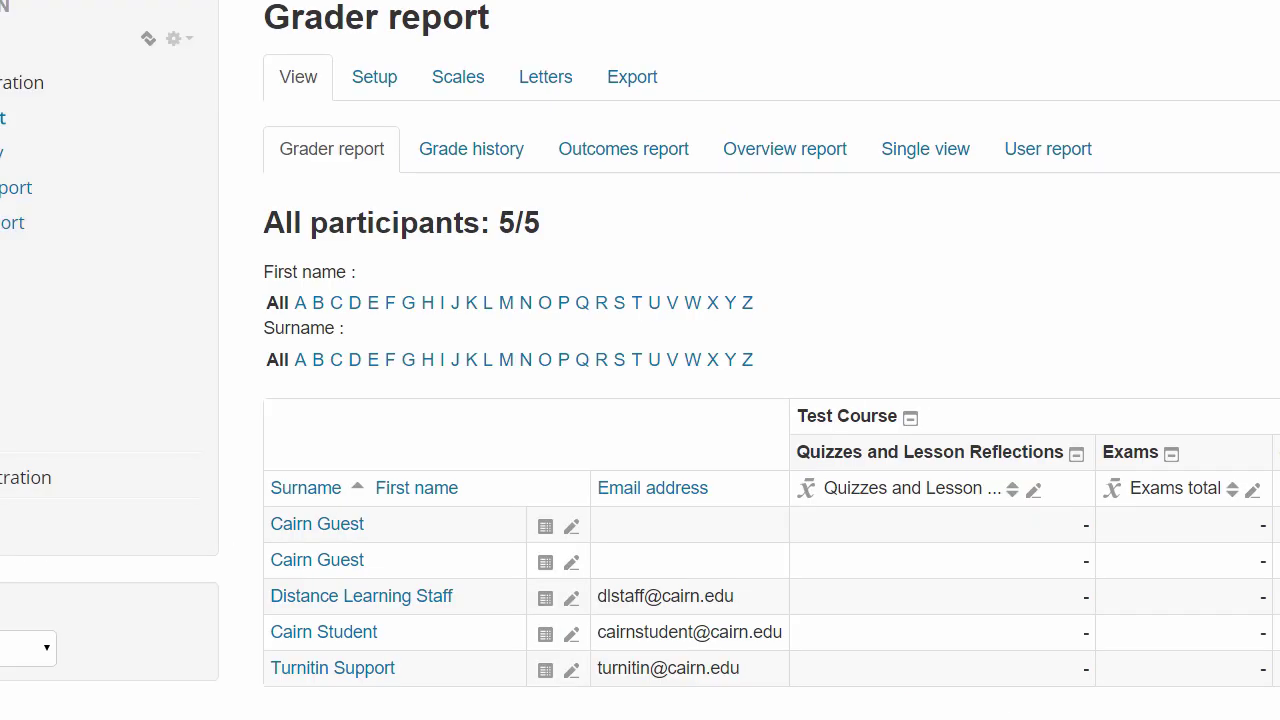
{"action": "scroll", "coordinate": [640, 360], "scroll_direction": "down", "scroll_amount": 1}
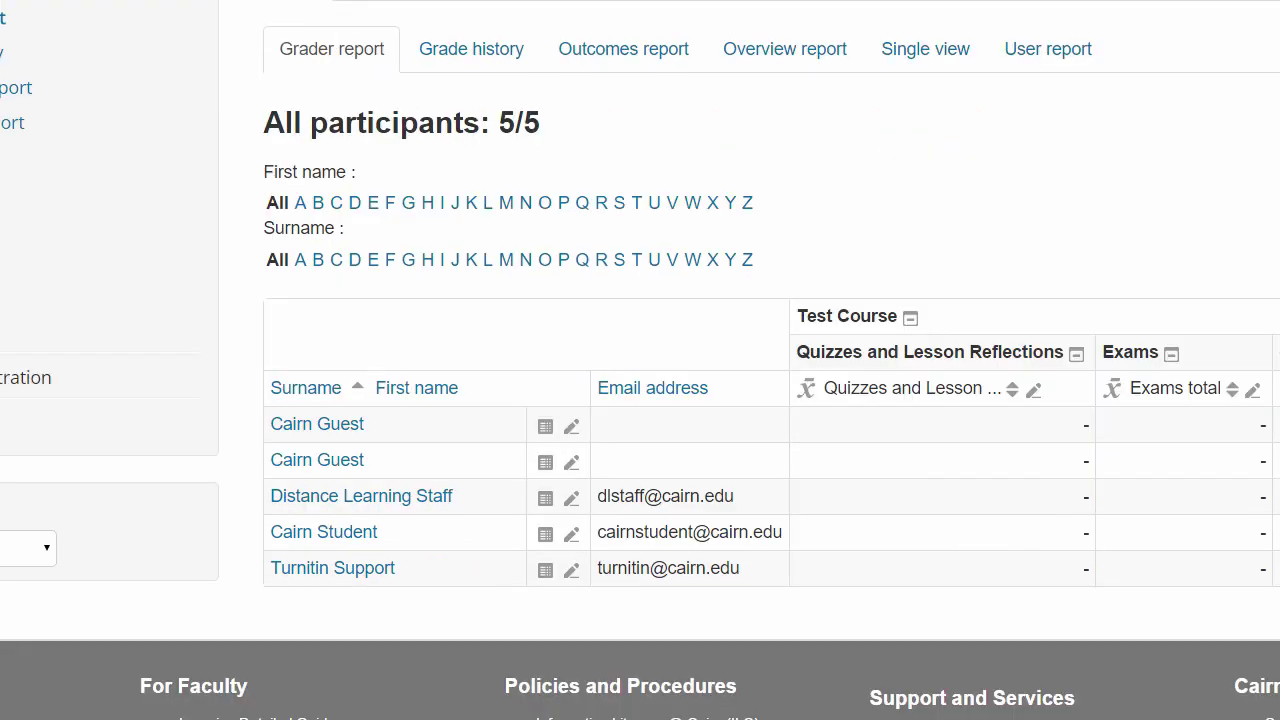
{"action": "scroll", "coordinate": [640, 360], "scroll_direction": "right", "scroll_amount": 3}
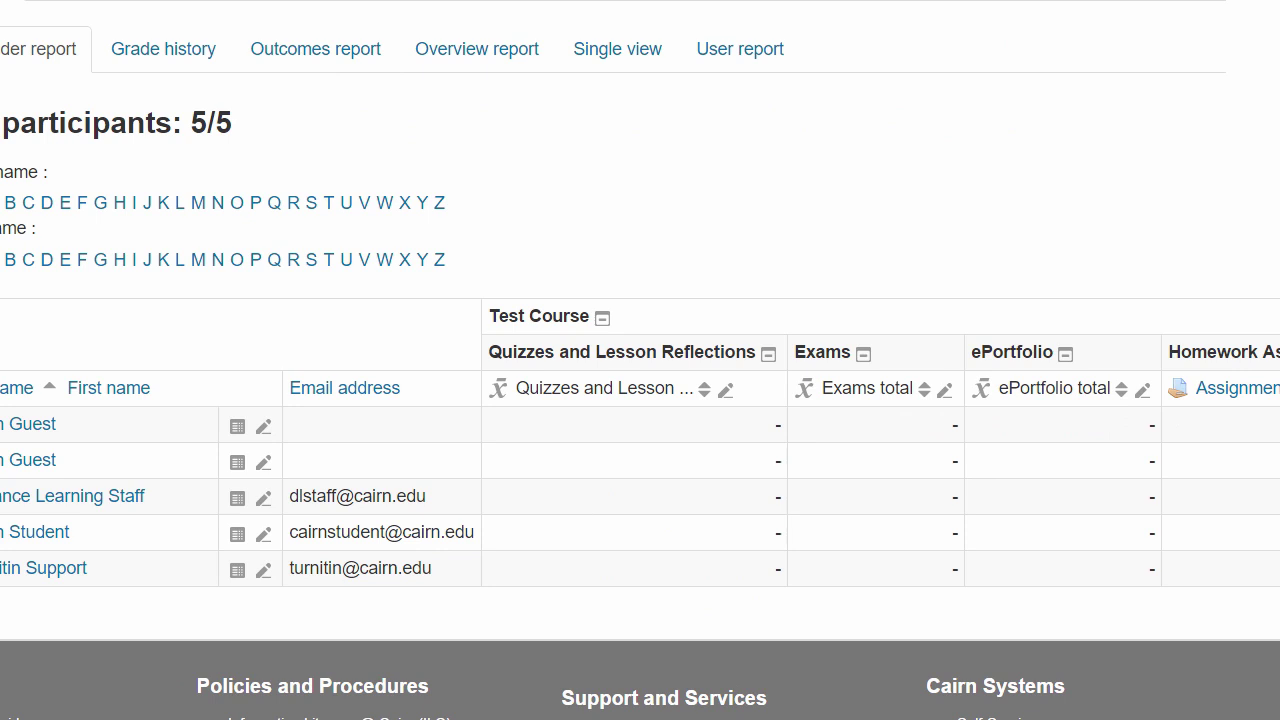
{"action": "scroll", "coordinate": [640, 360], "scroll_direction": "right", "scroll_amount": 9}
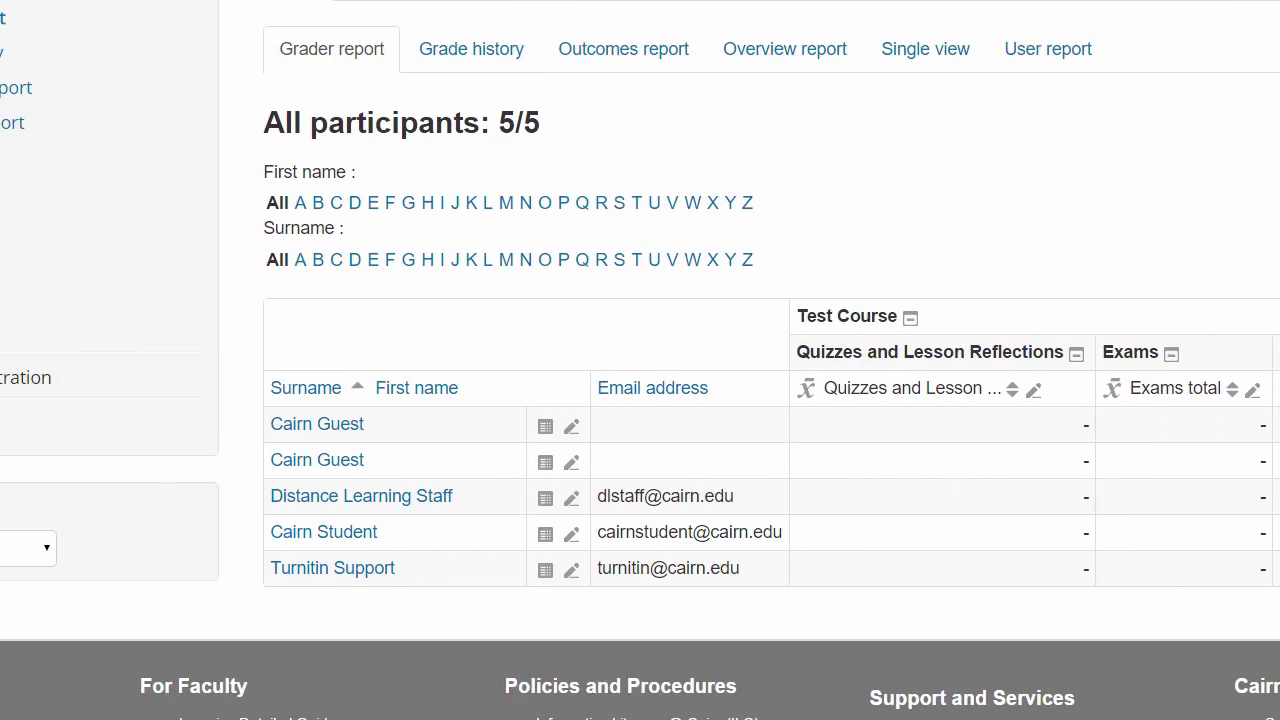
{"action": "scroll", "coordinate": [331, 150], "scroll_direction": "up", "scroll_amount": 1}
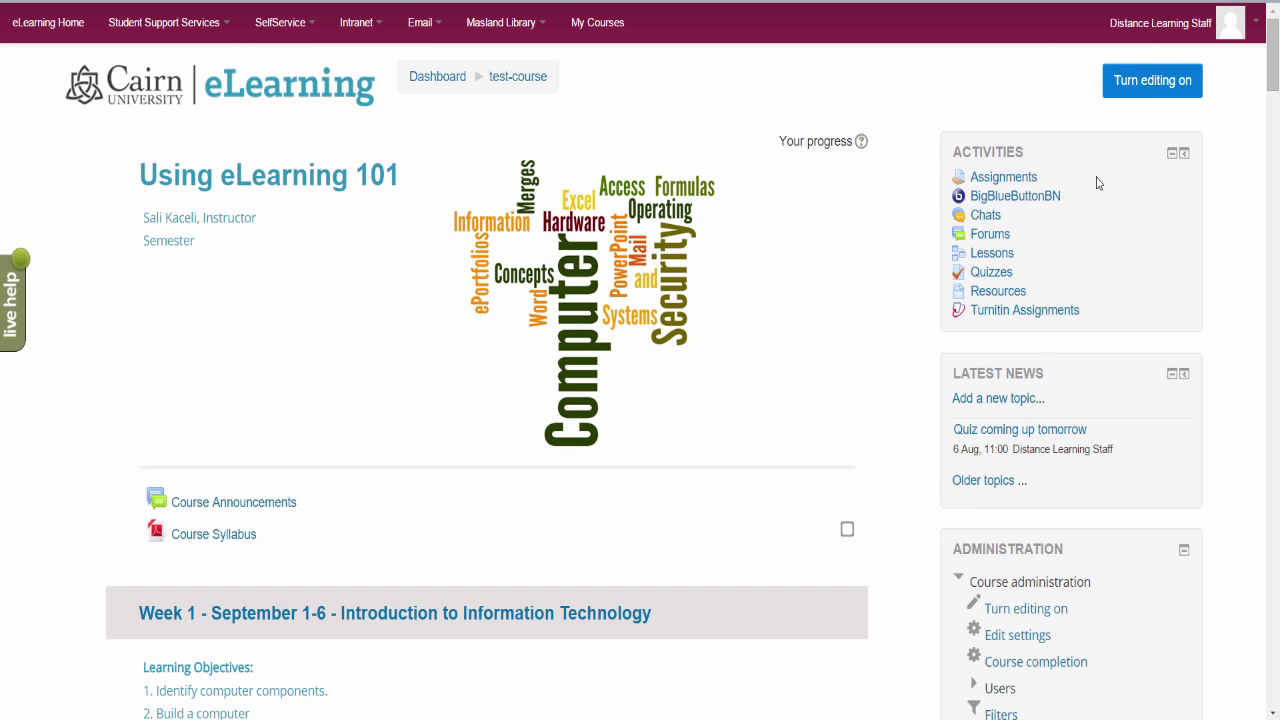
Turn on course editing and add an Attendance activity to the general section above Week 1
{"action": "left_click", "coordinate": [1138, 90]}
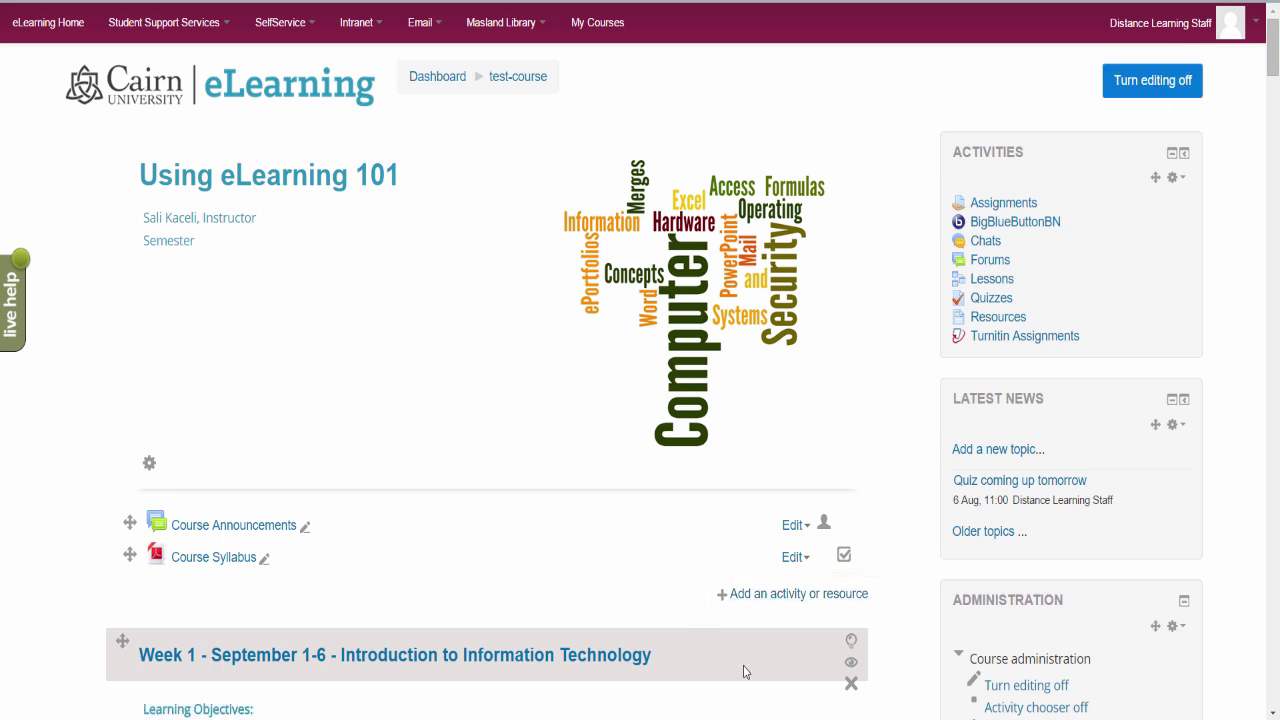
{"action": "left_click", "coordinate": [766, 597]}
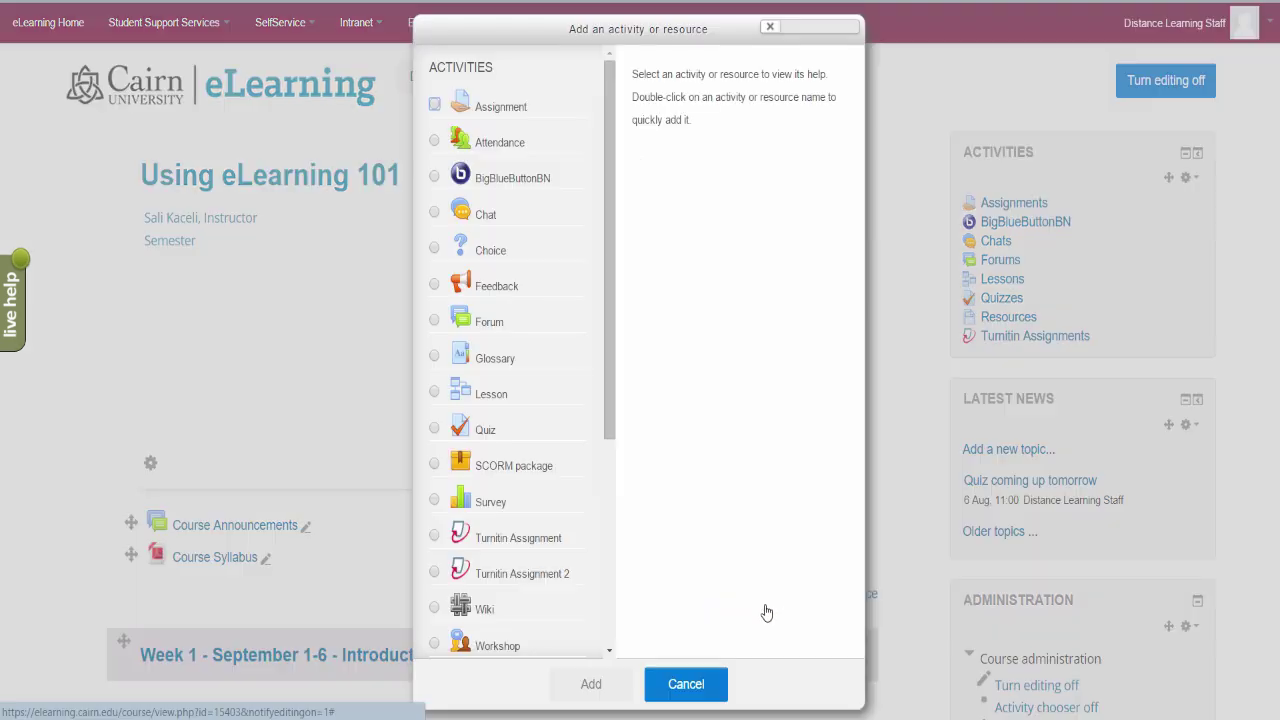
{"action": "left_click", "coordinate": [478, 146]}
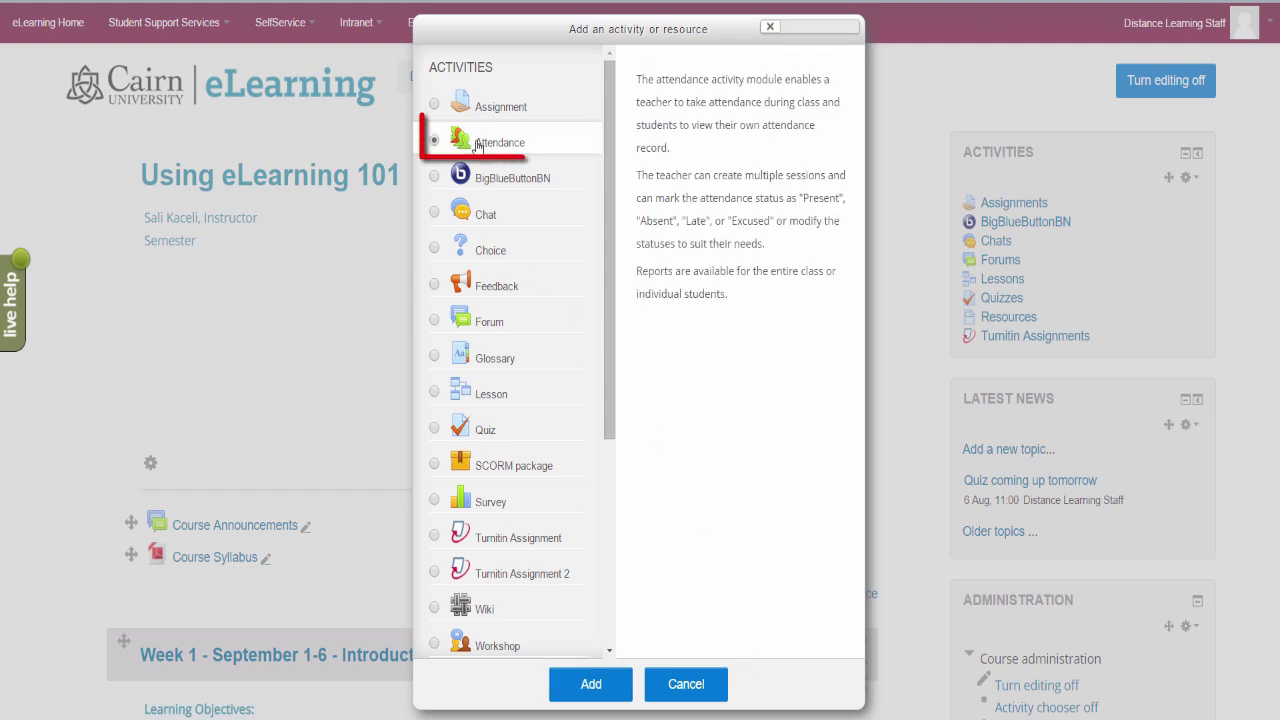
{"action": "left_click", "coordinate": [600, 688]}
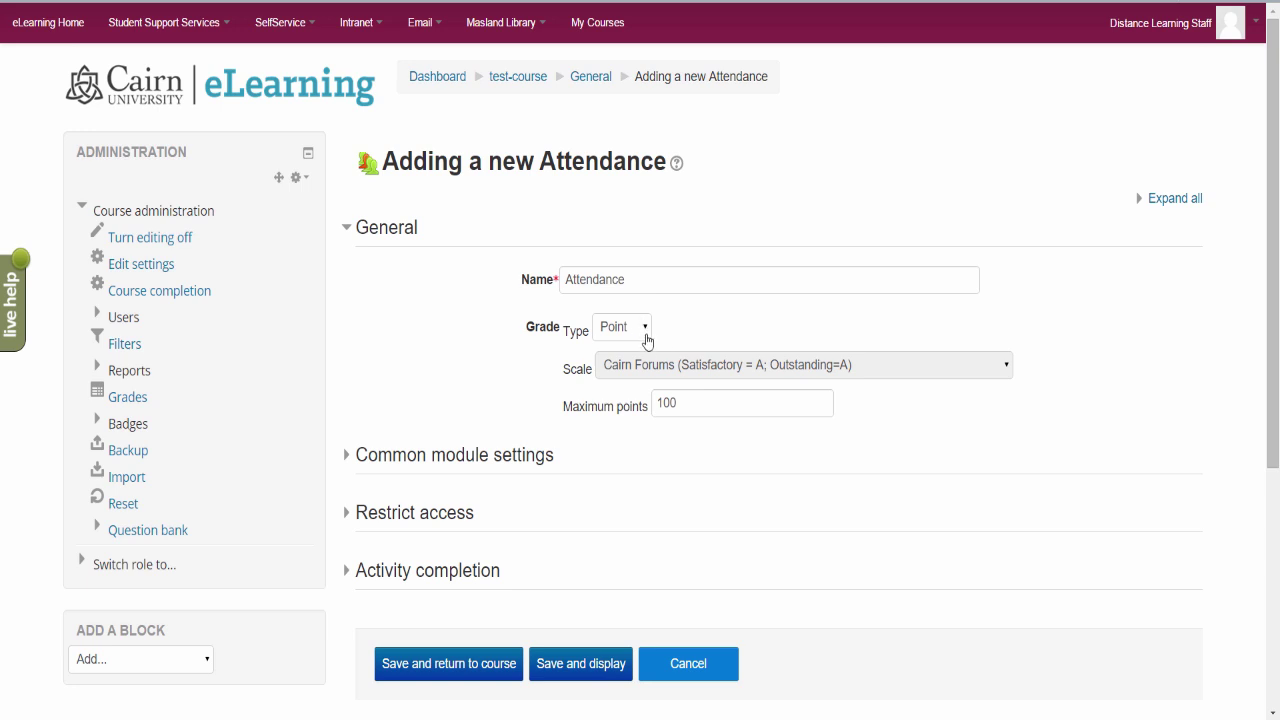
Set the Attendance activity's grade type to None, then save it and return to the course
{"action": "left_click", "coordinate": [645, 333]}
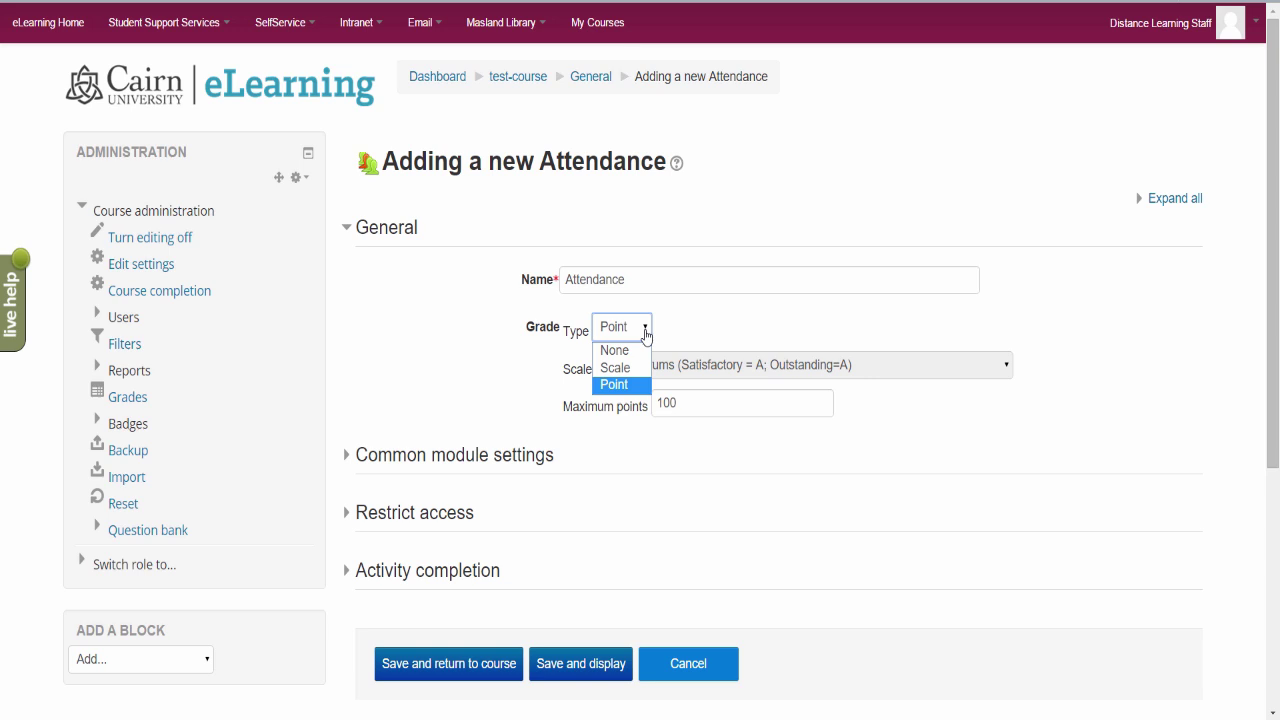
{"action": "left_click", "coordinate": [622, 352]}
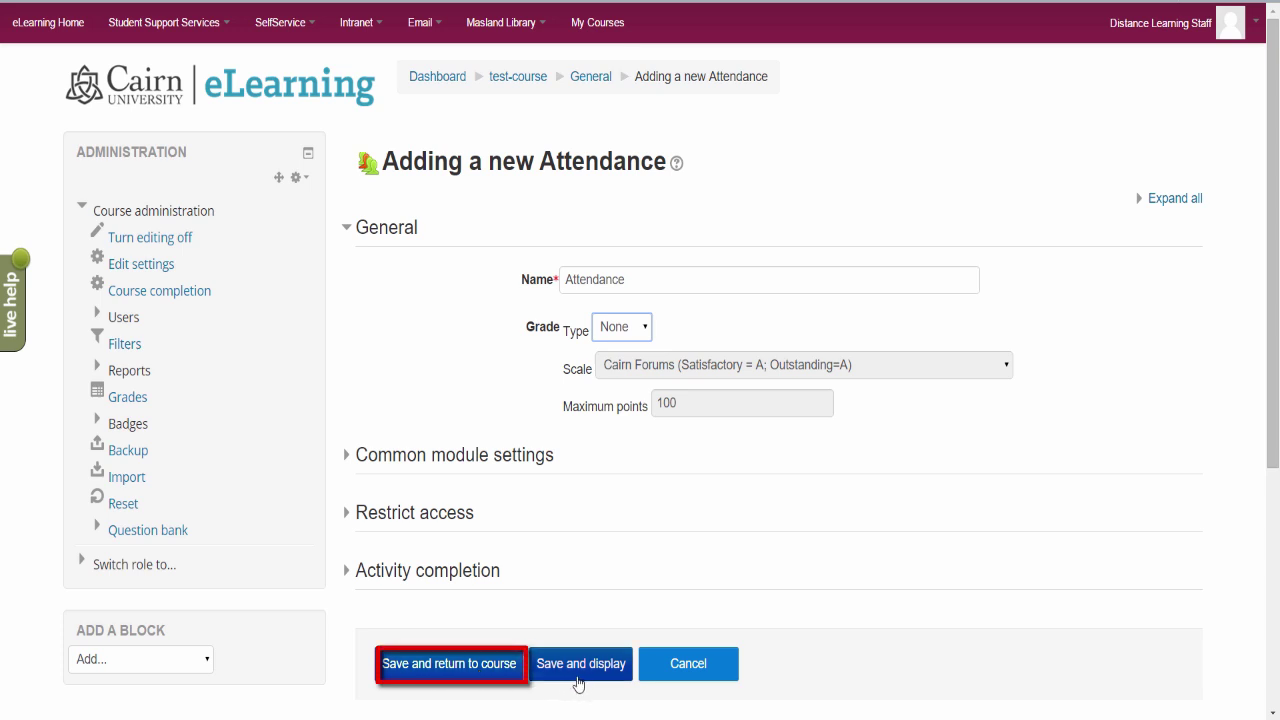
{"action": "left_click", "coordinate": [476, 673]}
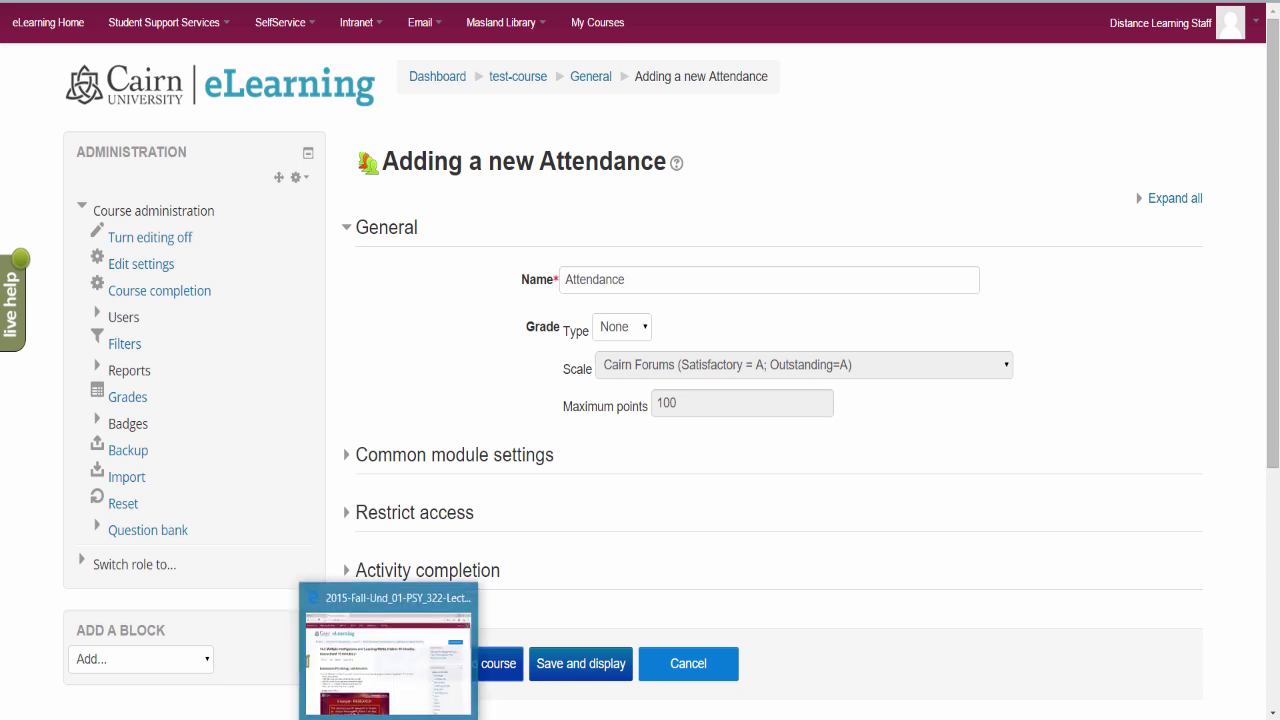
Open Attendance and start adding a session with Create multiple sessions and Allow students to record own attendance enabled
{"action": "scroll", "coordinate": [330, 530], "scroll_direction": "down", "scroll_amount": 1}
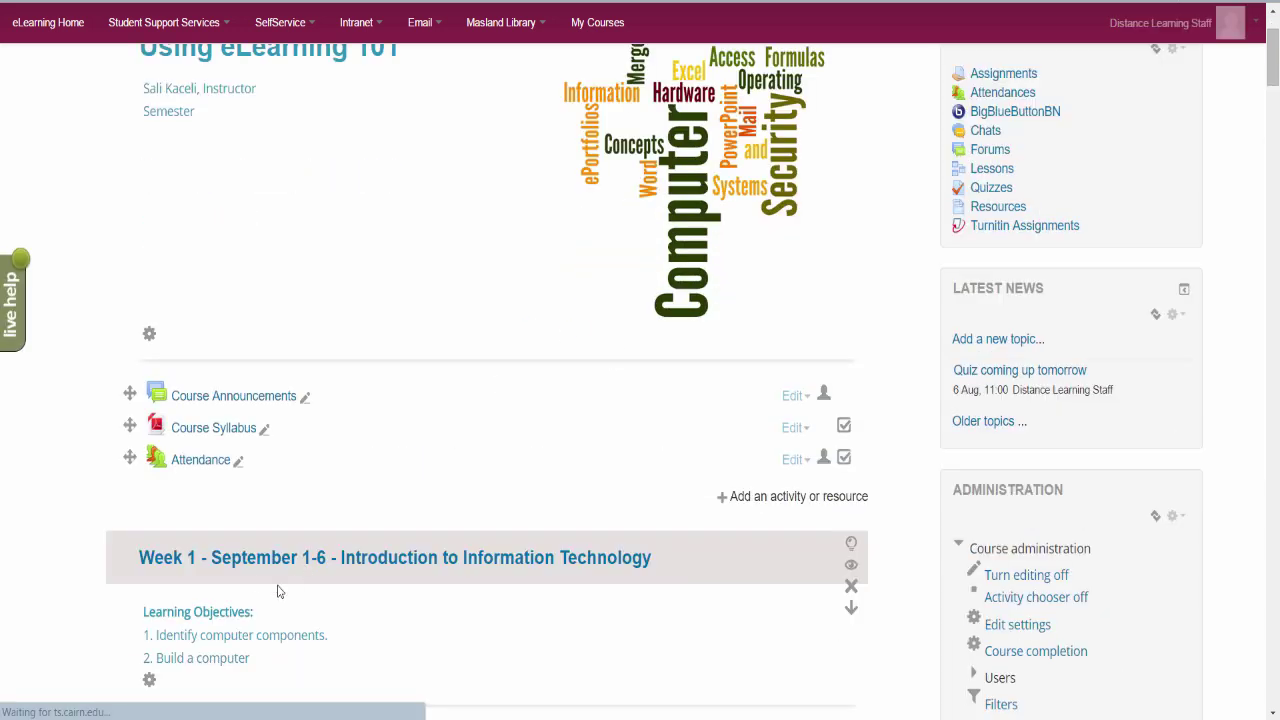
{"action": "left_click", "coordinate": [198, 466]}
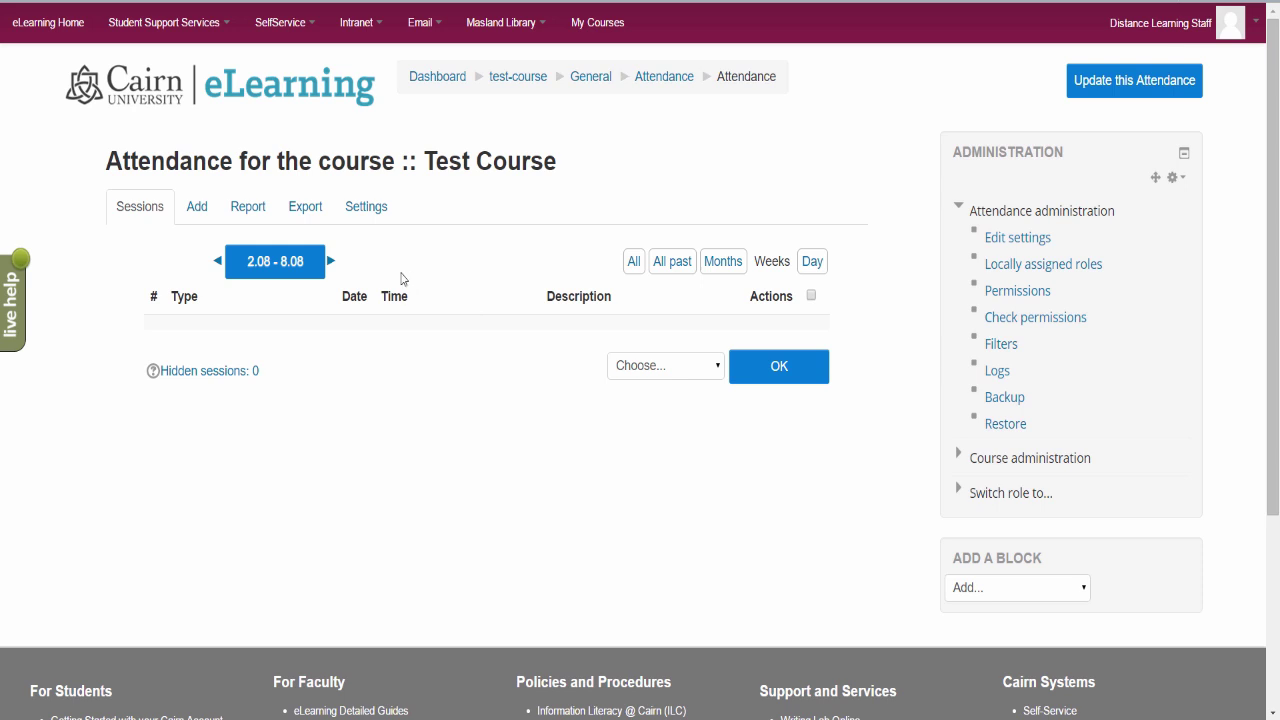
{"action": "left_click", "coordinate": [197, 210]}
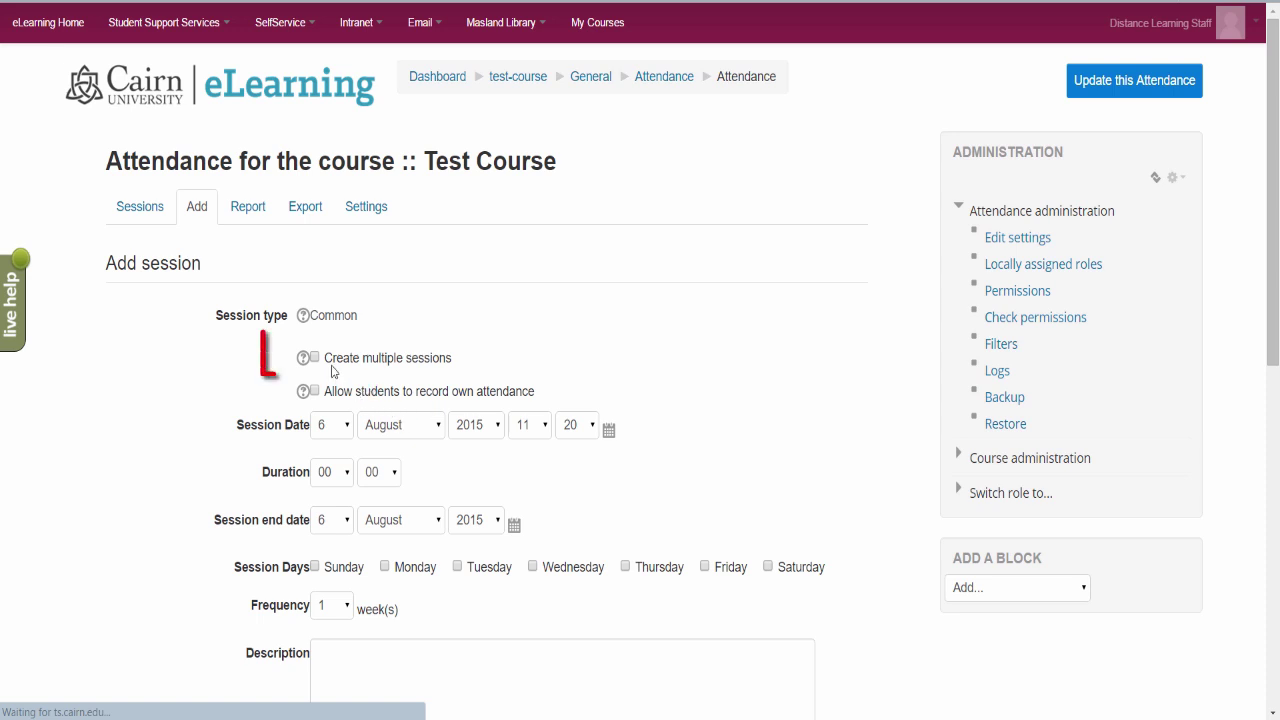
{"action": "left_click", "coordinate": [350, 362]}
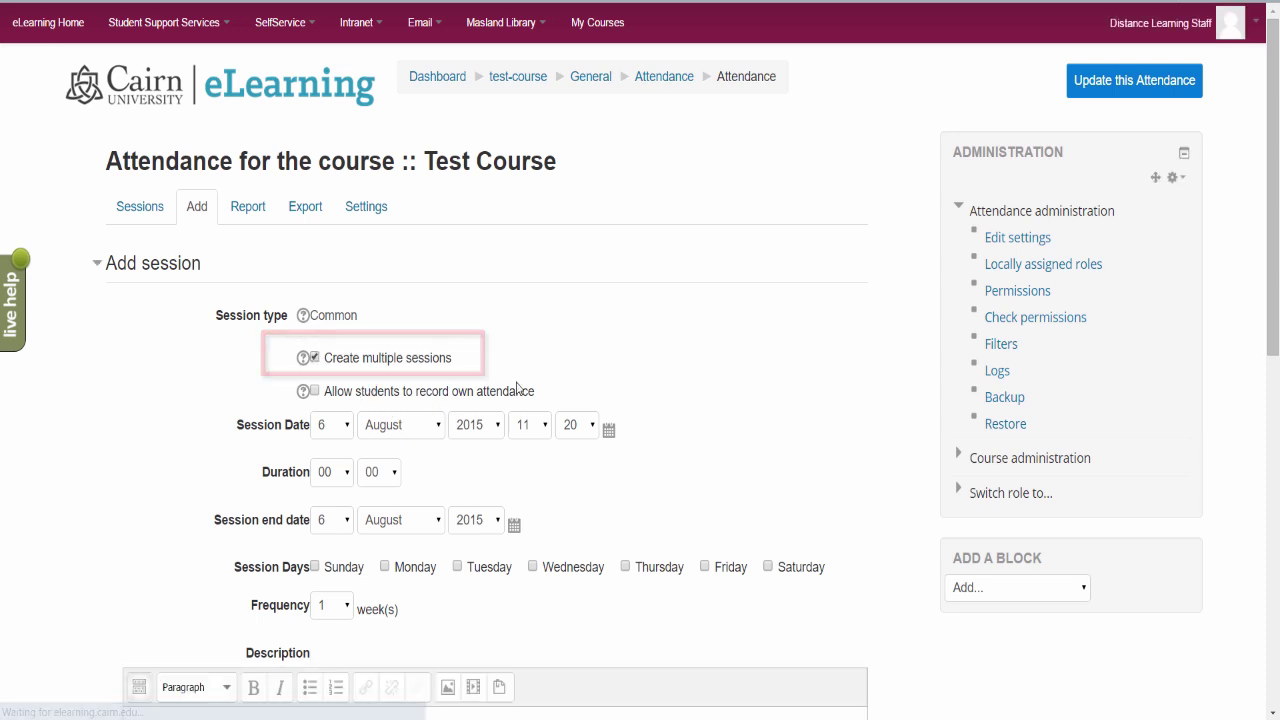
{"action": "scroll", "coordinate": [443, 391], "scroll_direction": "down", "scroll_amount": 2}
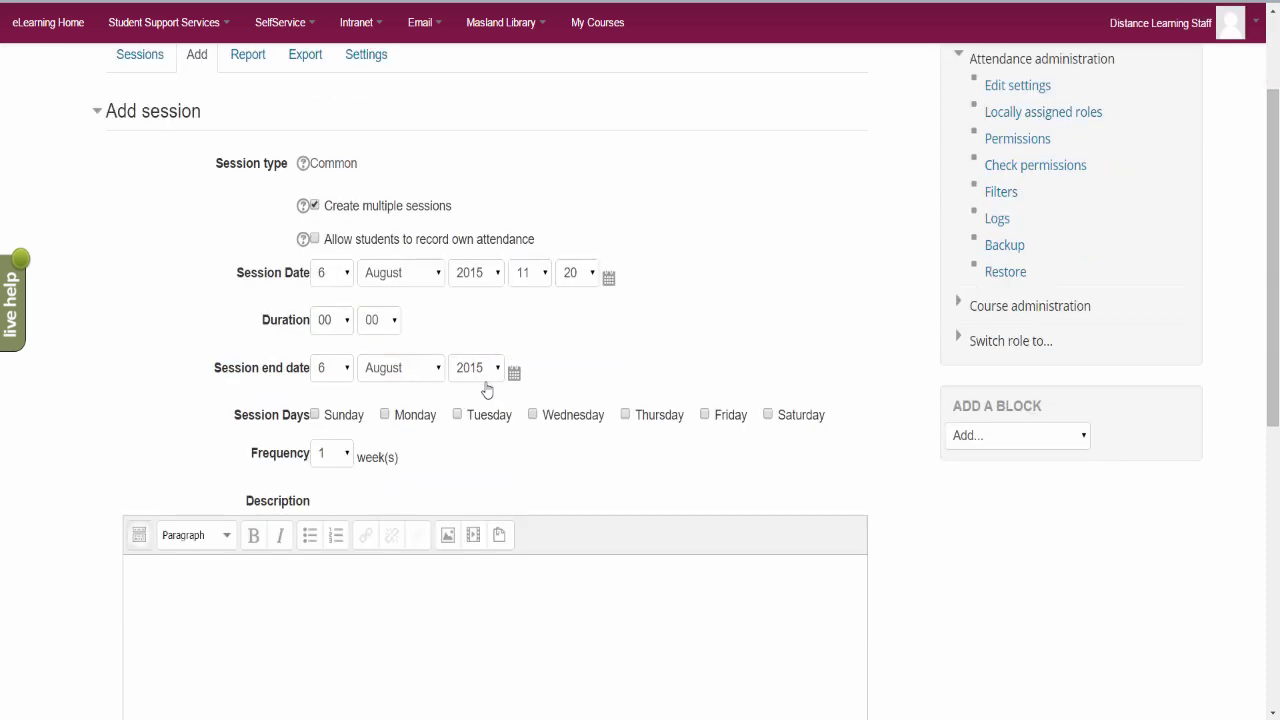
{"action": "left_click", "coordinate": [314, 240]}
Set the session date to 1 September 2016
{"action": "left_click", "coordinate": [336, 277]}
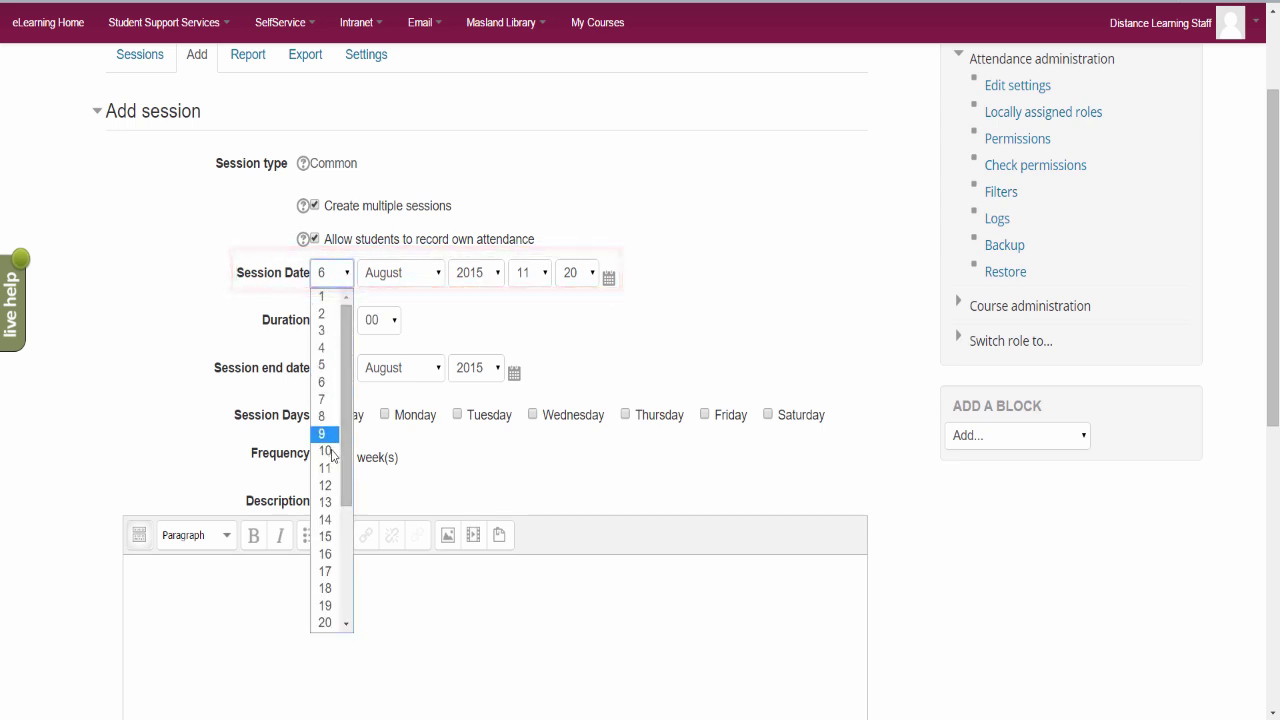
{"action": "left_click", "coordinate": [322, 296]}
{"action": "left_click", "coordinate": [414, 284]}
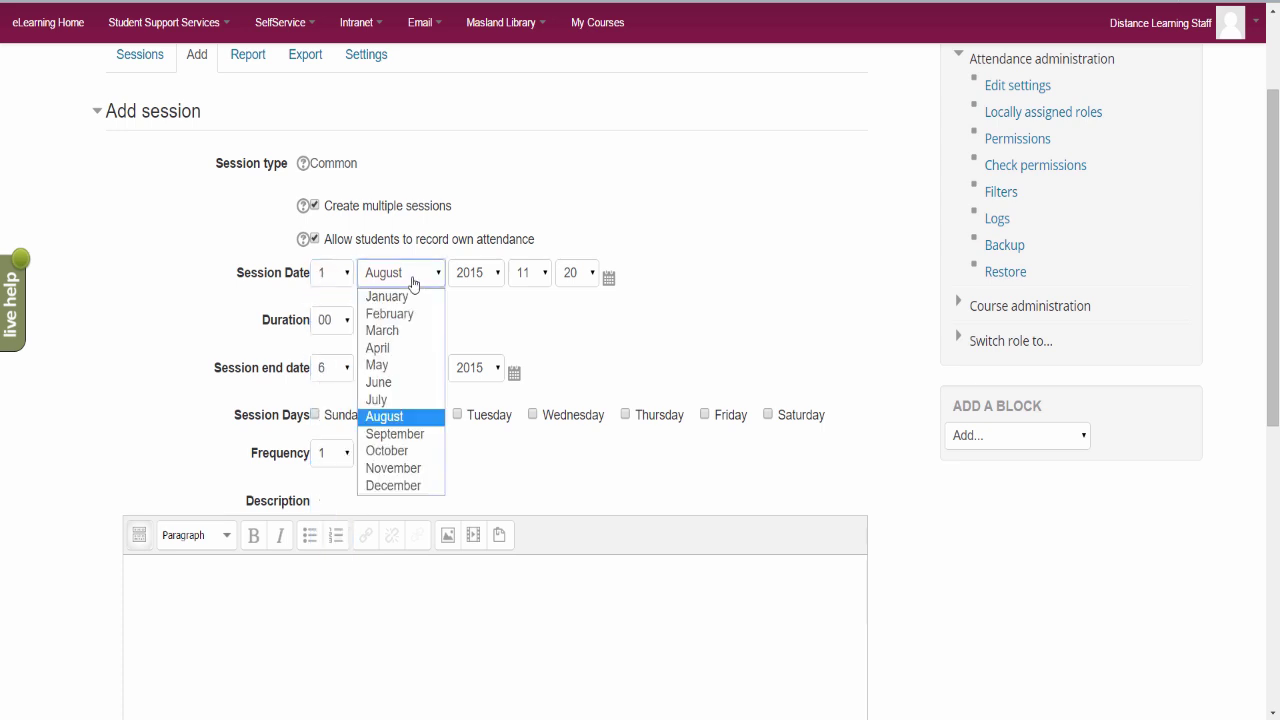
{"action": "left_click", "coordinate": [395, 433]}
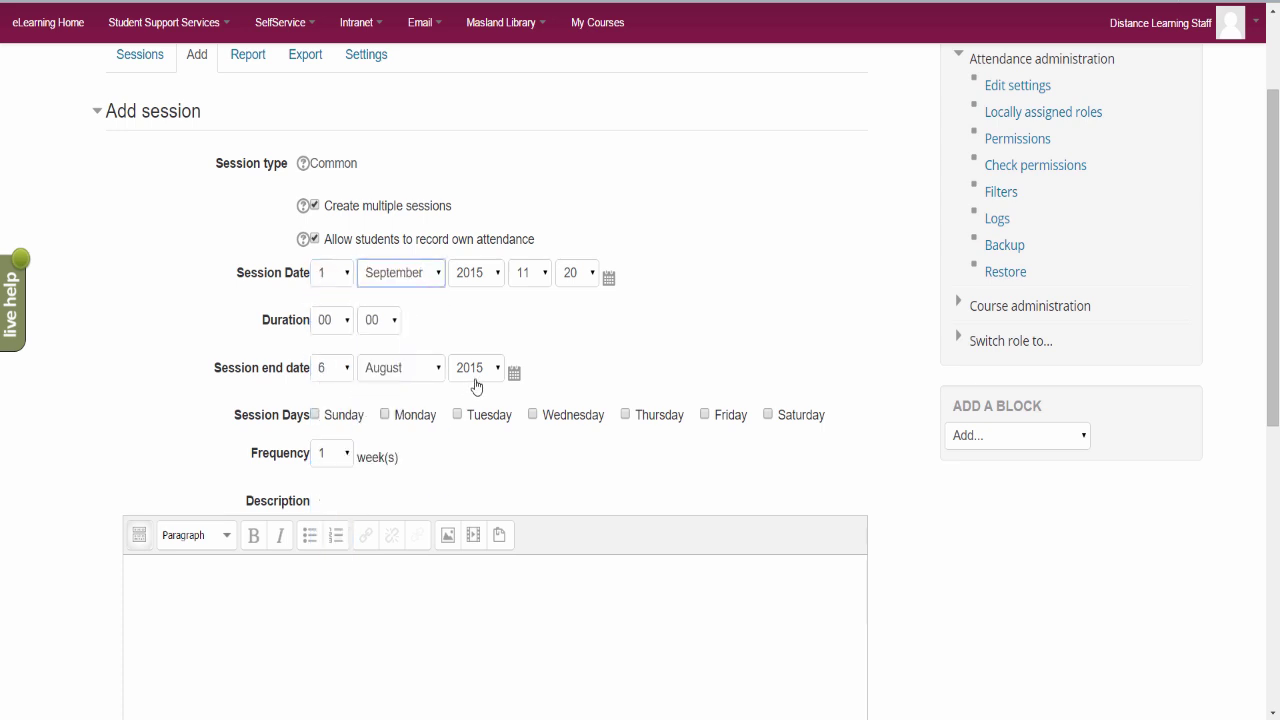
{"action": "left_click", "coordinate": [491, 276]}
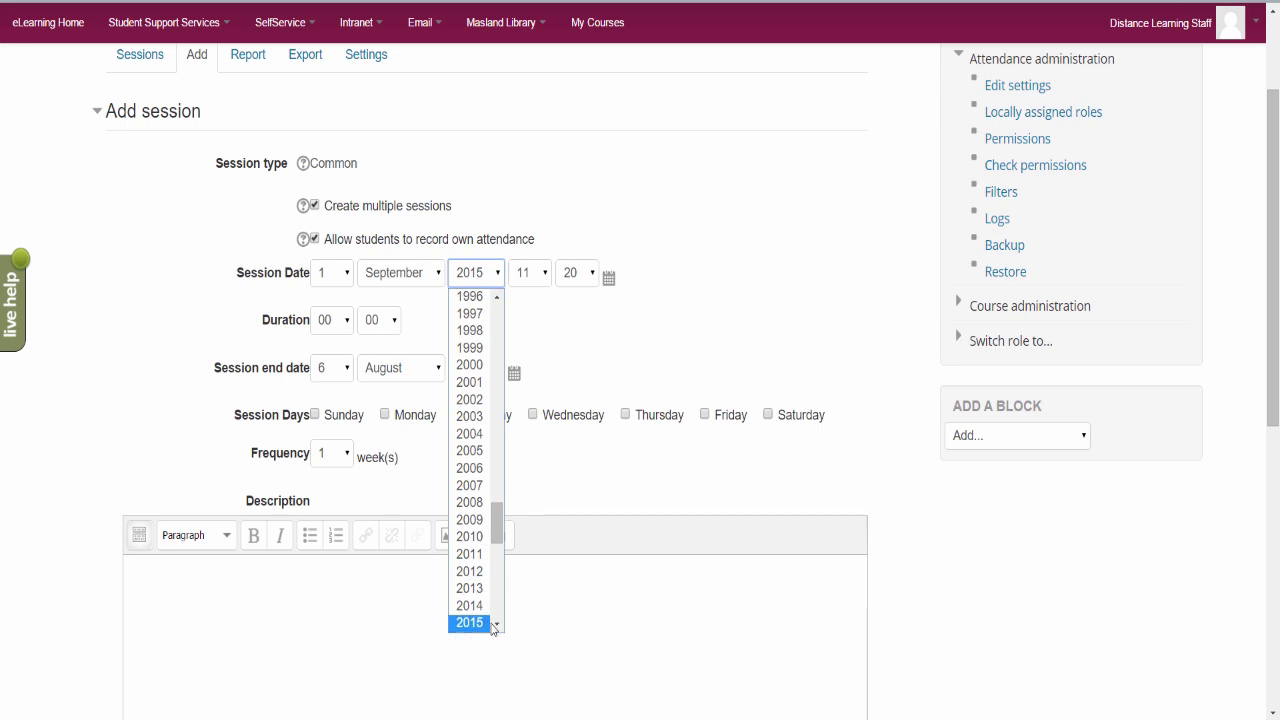
{"action": "scroll", "coordinate": [493, 620], "scroll_direction": "down", "scroll_amount": 1}
{"action": "left_click", "coordinate": [480, 600]}
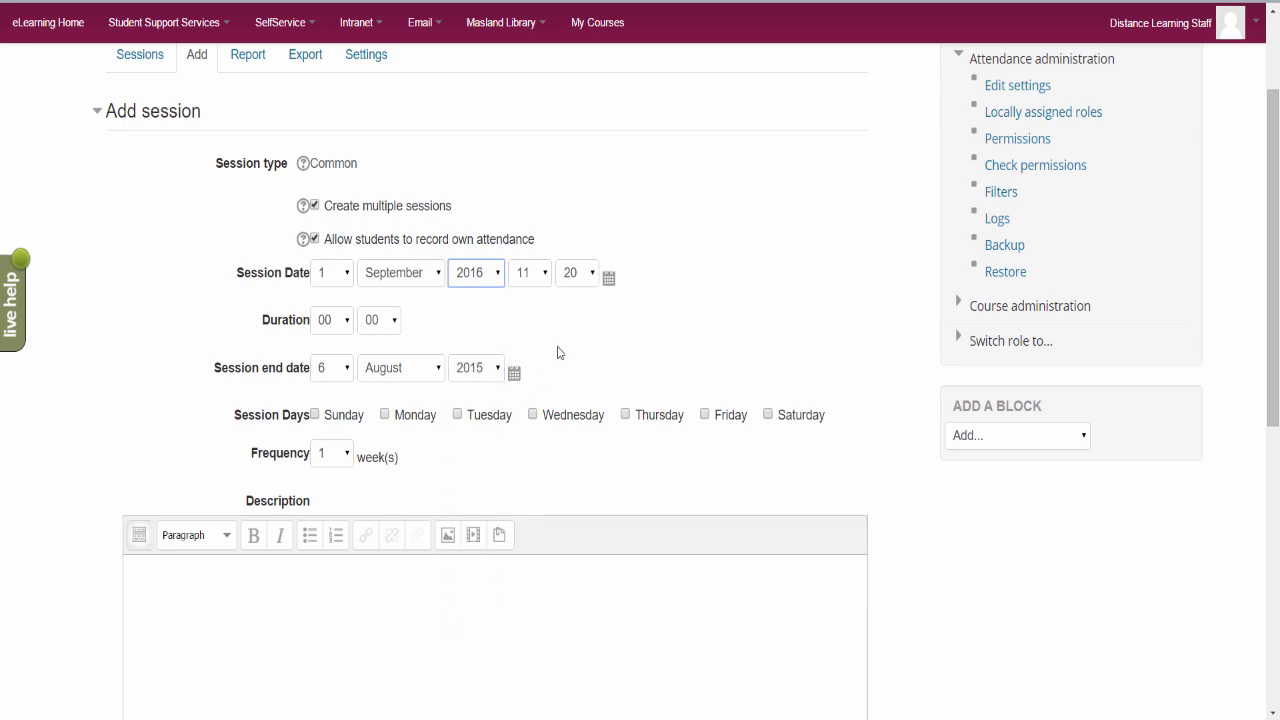
Set the session duration to 09 hours and the session end date to 16 December 2016
{"action": "left_click", "coordinate": [344, 328]}
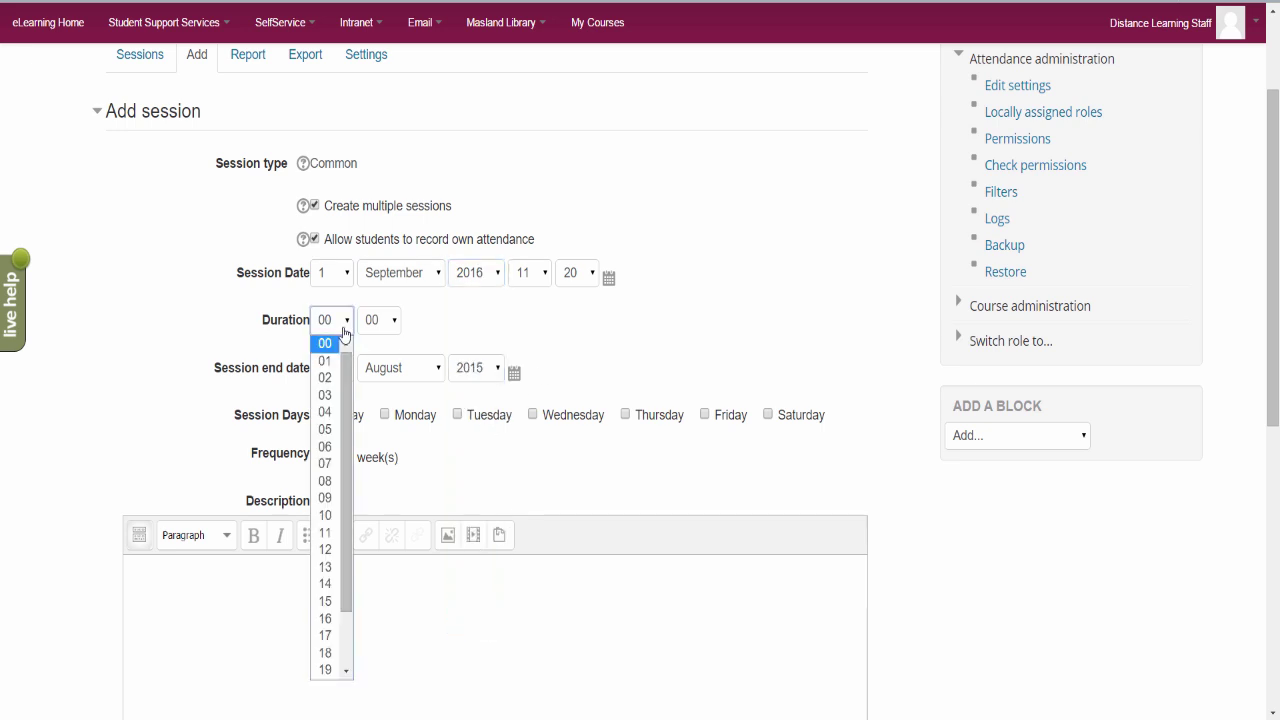
{"action": "left_click", "coordinate": [325, 496]}
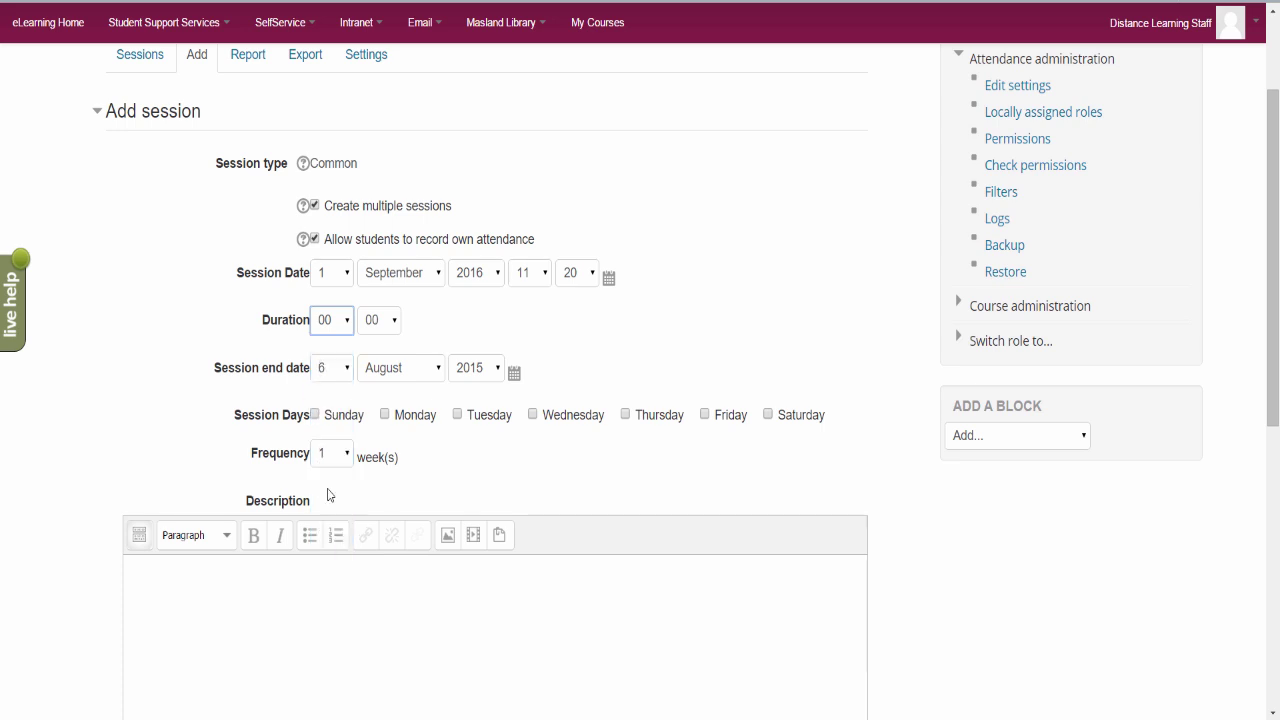
{"action": "left_click", "coordinate": [345, 378]}
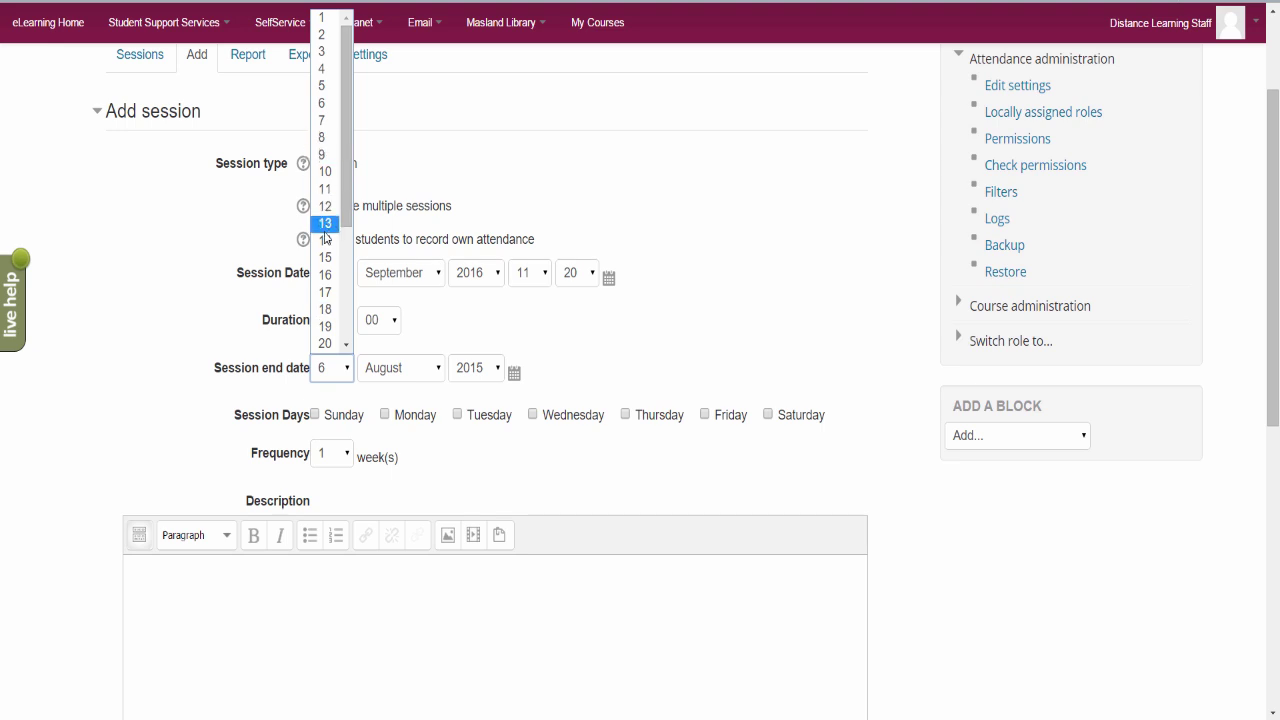
{"action": "left_click", "coordinate": [325, 275]}
{"action": "left_click", "coordinate": [424, 371]}
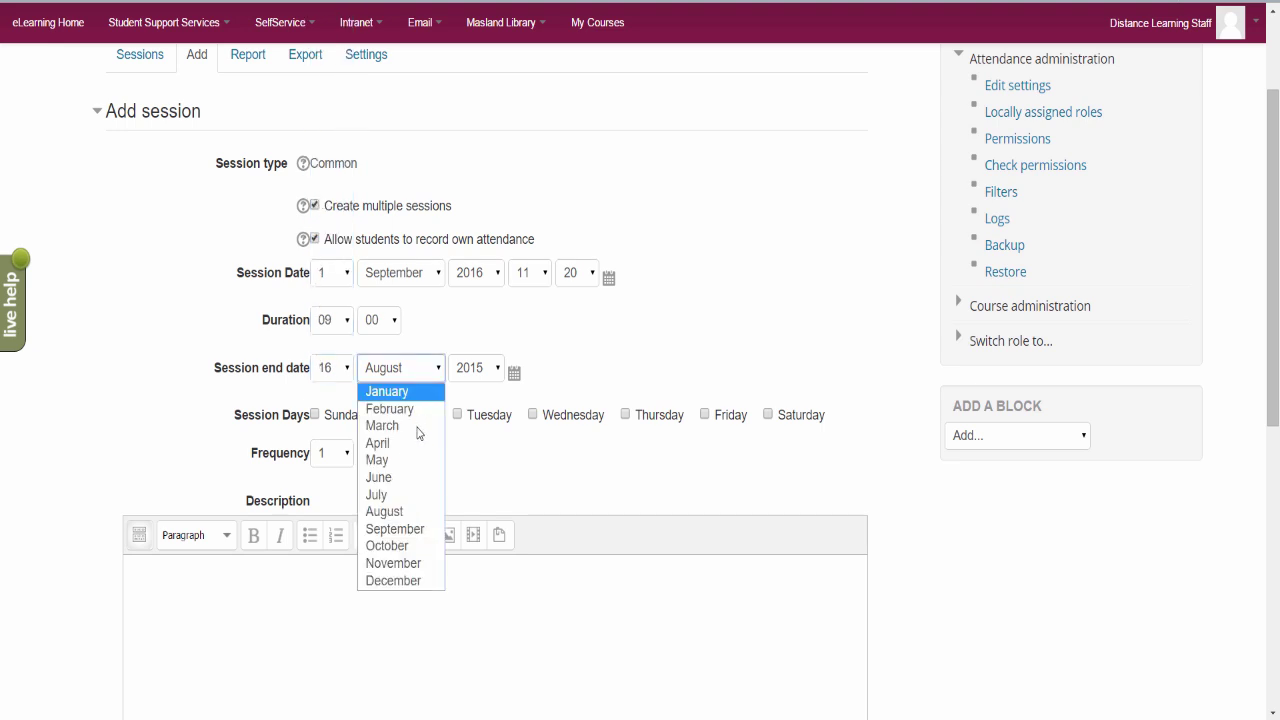
{"action": "left_click", "coordinate": [400, 580]}
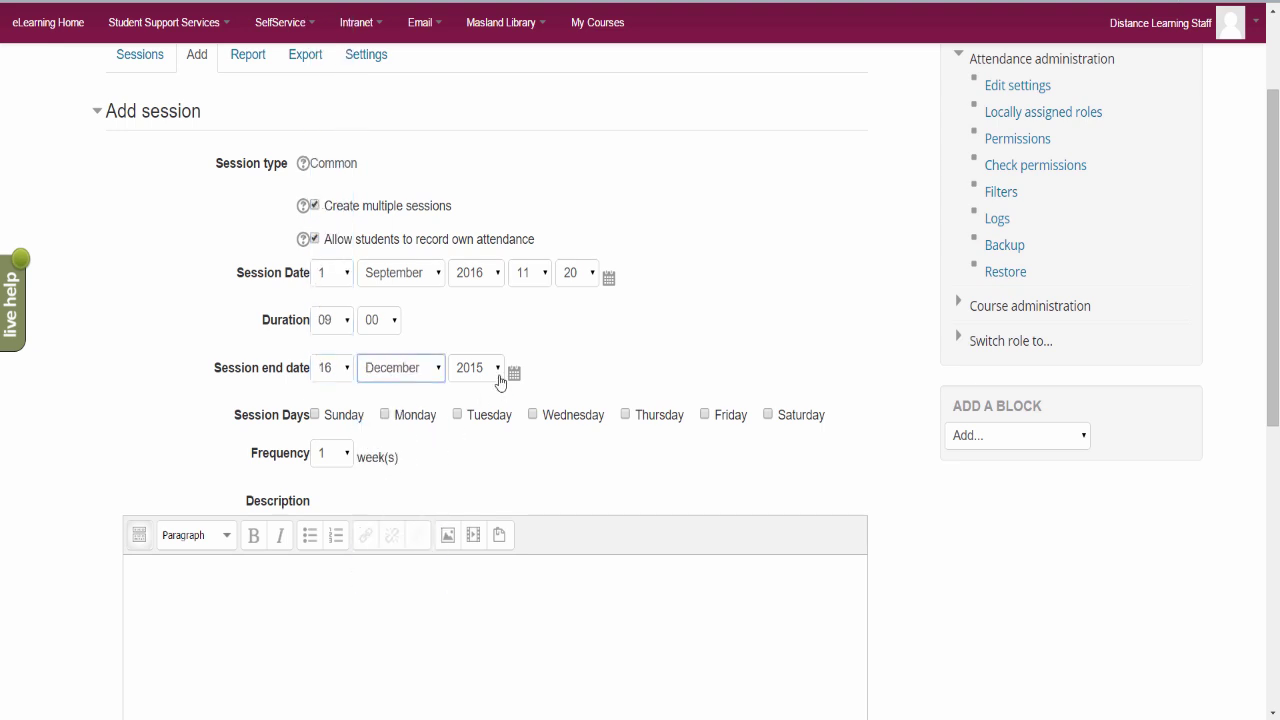
{"action": "left_click", "coordinate": [500, 378]}
{"action": "left_click", "coordinate": [496, 345]}
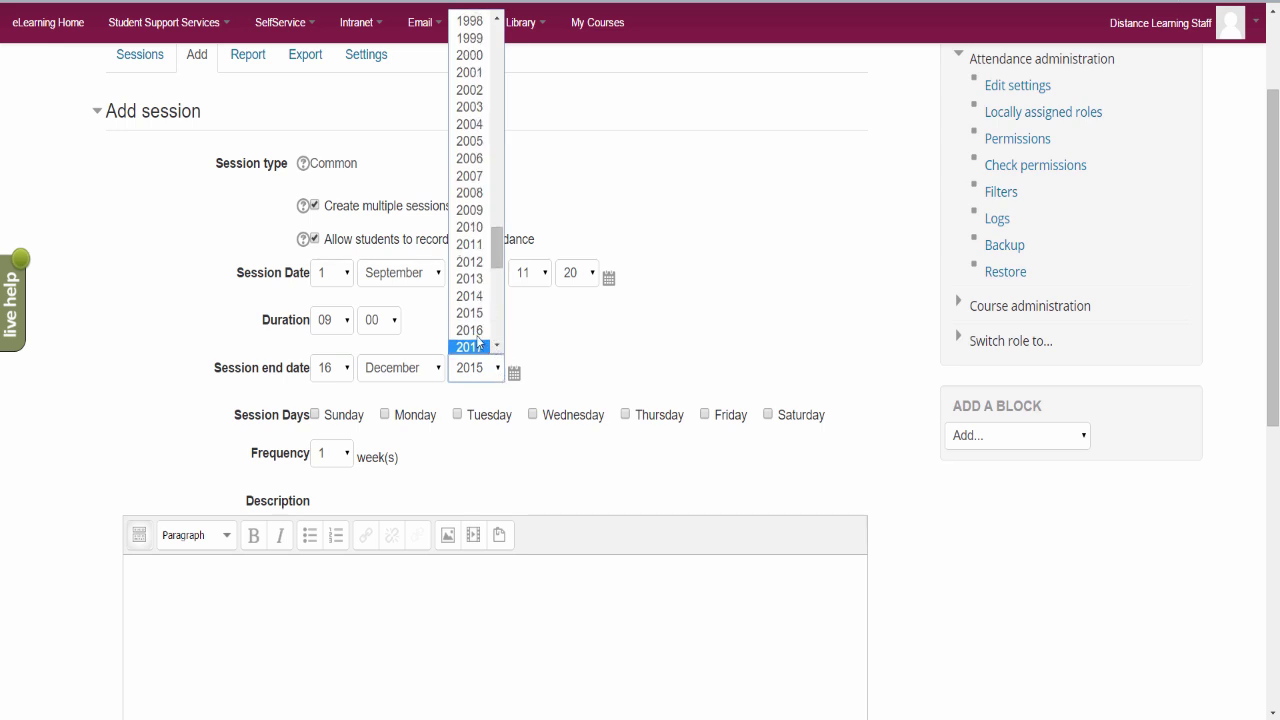
{"action": "left_click", "coordinate": [474, 330]}
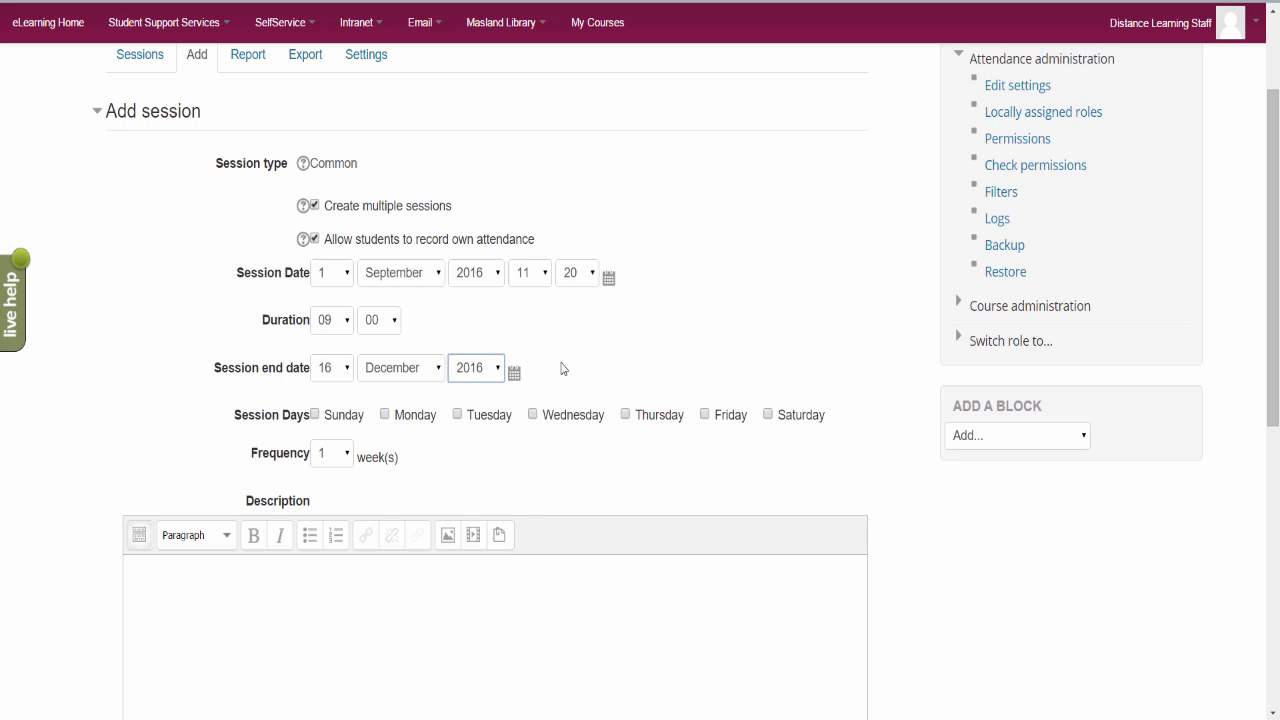
Choose Monday, Wednesday and Friday as the session days
{"action": "left_click", "coordinate": [386, 418]}
{"action": "left_click", "coordinate": [532, 416]}
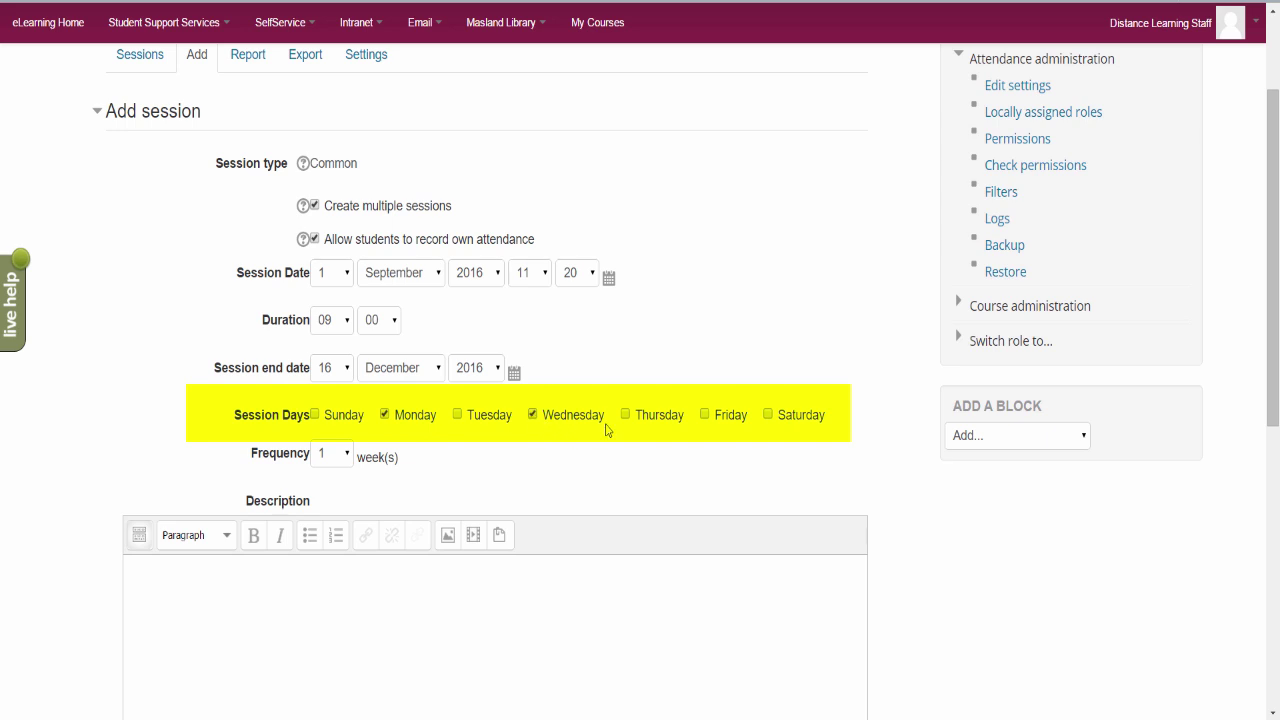
{"action": "left_click", "coordinate": [703, 416]}
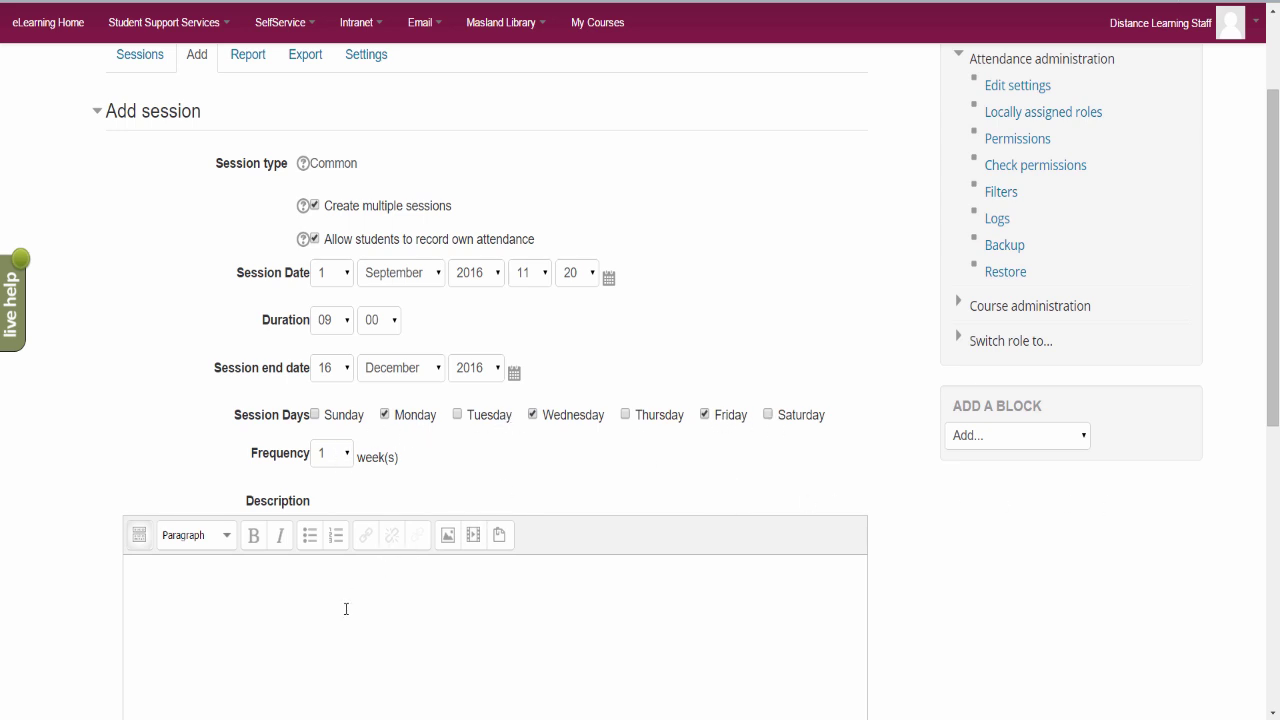
Enter "Regular class meeting" as the session description
{"action": "scroll", "coordinate": [335, 616], "scroll_direction": "down", "scroll_amount": 3}
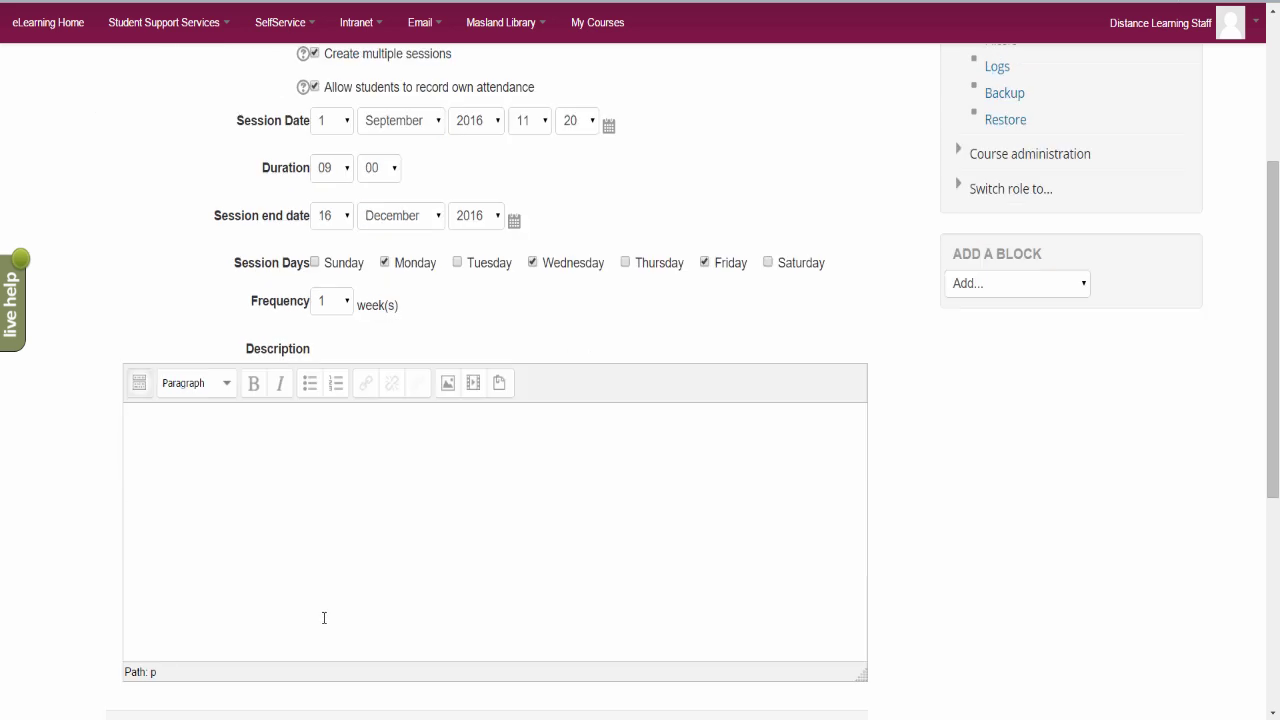
{"action": "type", "text": "Regylar"}
{"action": "key", "text": "BackSpace"}
{"action": "key", "text": "BackSpace"}
{"action": "key", "text": "BackSpace"}
{"action": "key", "text": "BackSpace"}
{"action": "key", "text": "BackSpace"}
{"action": "key", "text": "BackSpace"}
{"action": "scroll", "coordinate": [351, 569], "scroll_direction": "down", "scroll_amount": 3}
{"action": "left_click", "coordinate": [191, 606]}
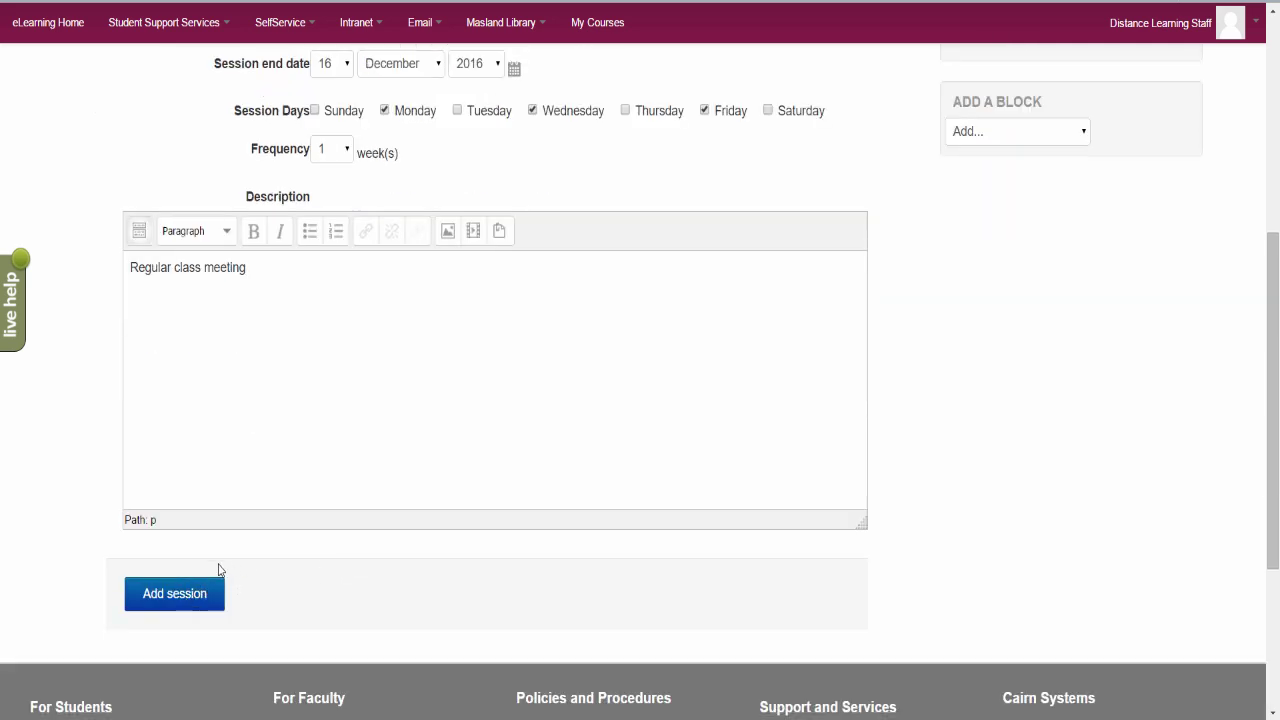
Review the session settings, add the recurring sessions and continue past the confirmation page
{"action": "scroll", "coordinate": [424, 361], "scroll_direction": "up", "scroll_amount": 3}
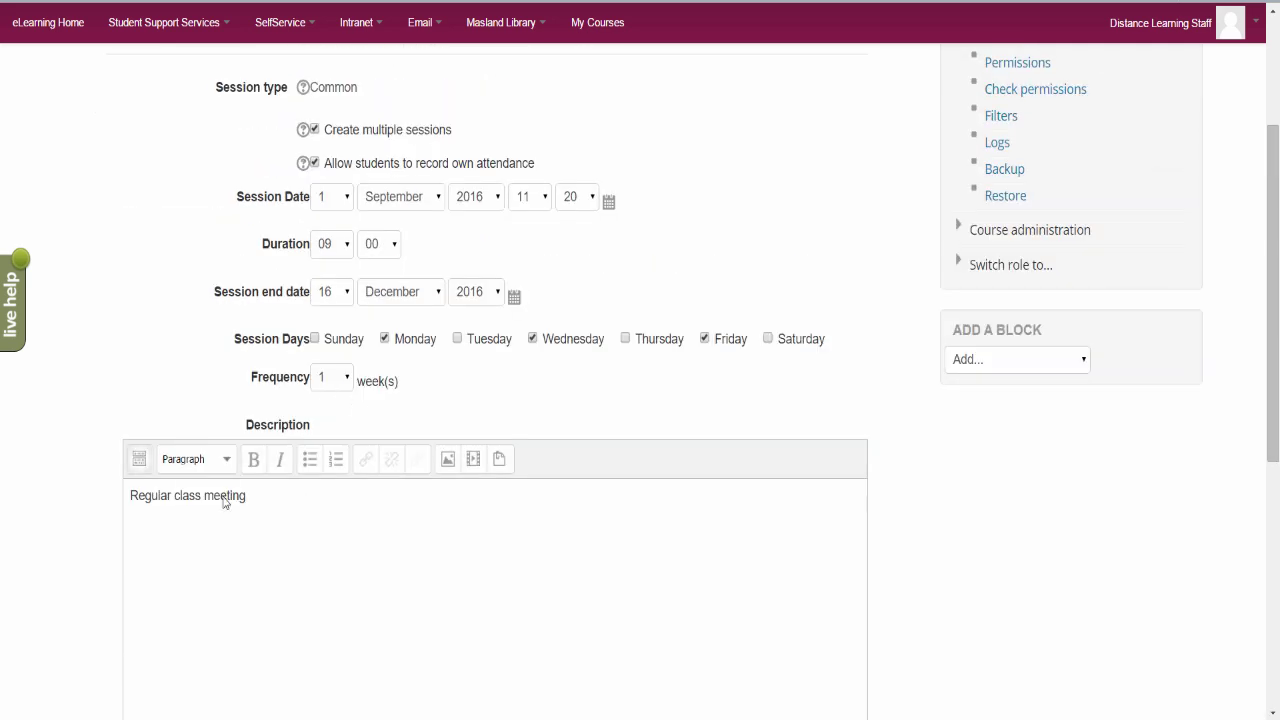
{"action": "scroll", "coordinate": [232, 577], "scroll_direction": "down", "scroll_amount": 1}
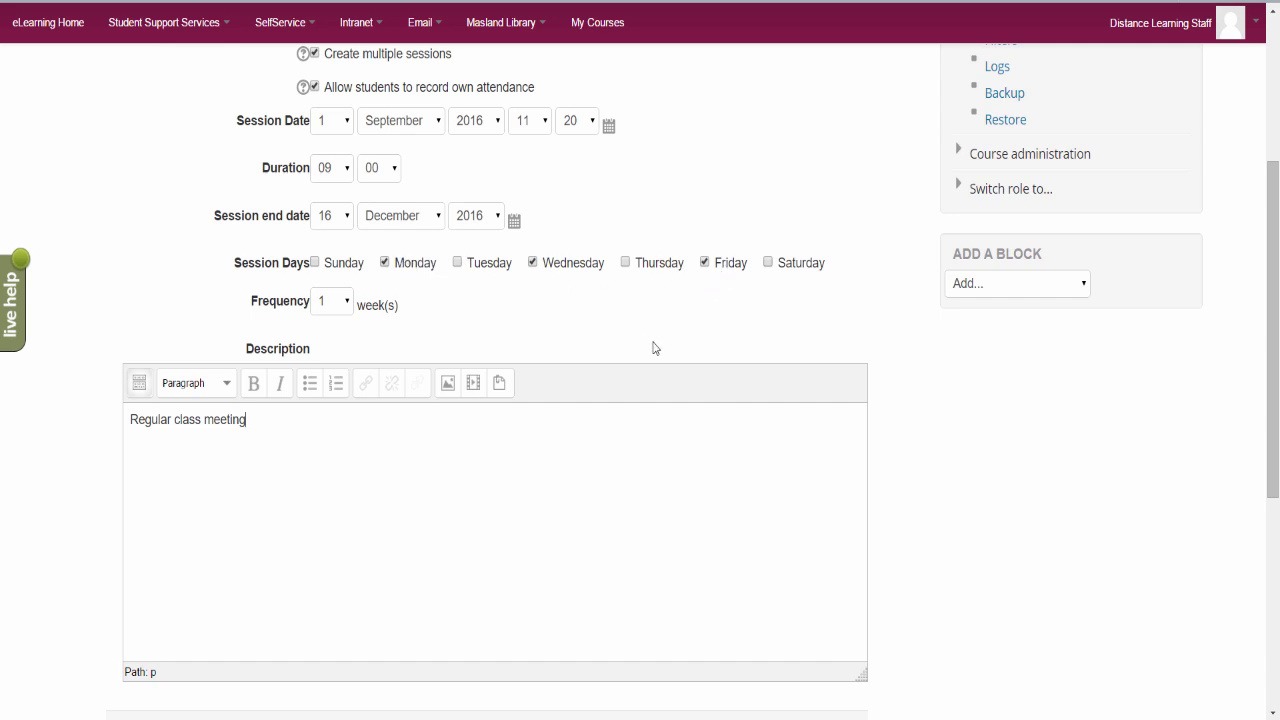
{"action": "scroll", "coordinate": [590, 340], "scroll_direction": "down", "scroll_amount": 2}
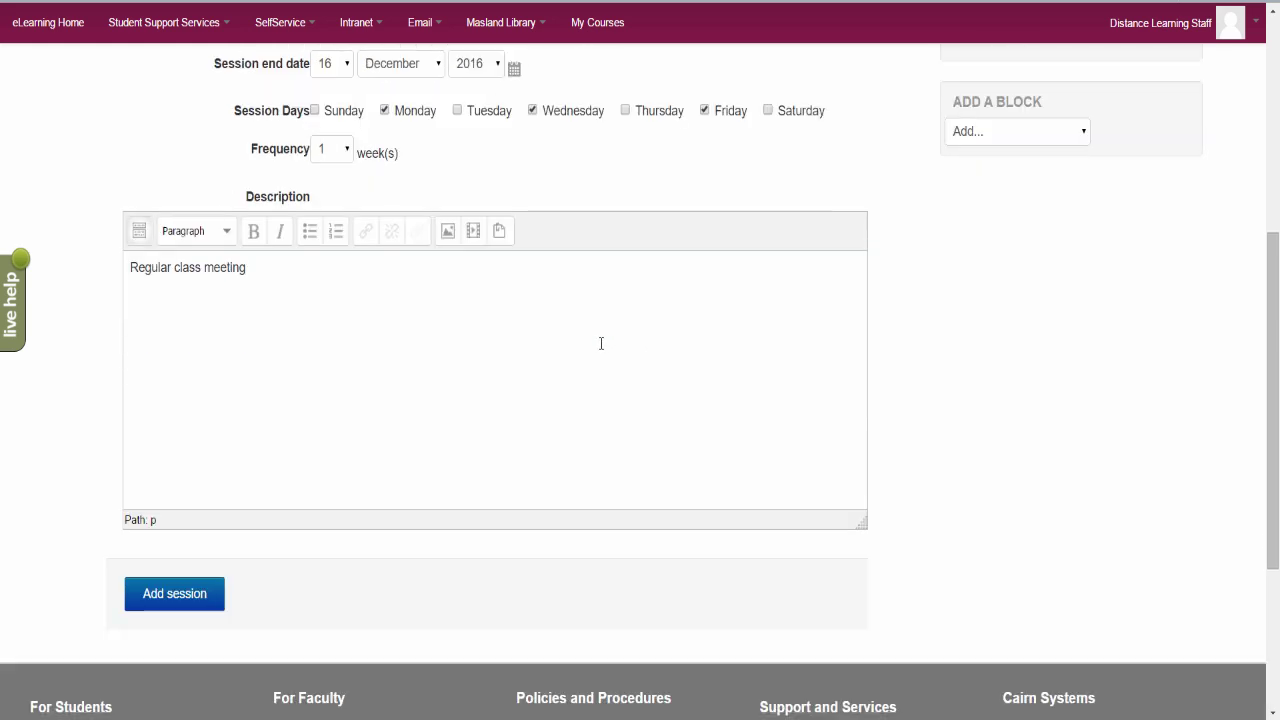
{"action": "left_click", "coordinate": [170, 606]}
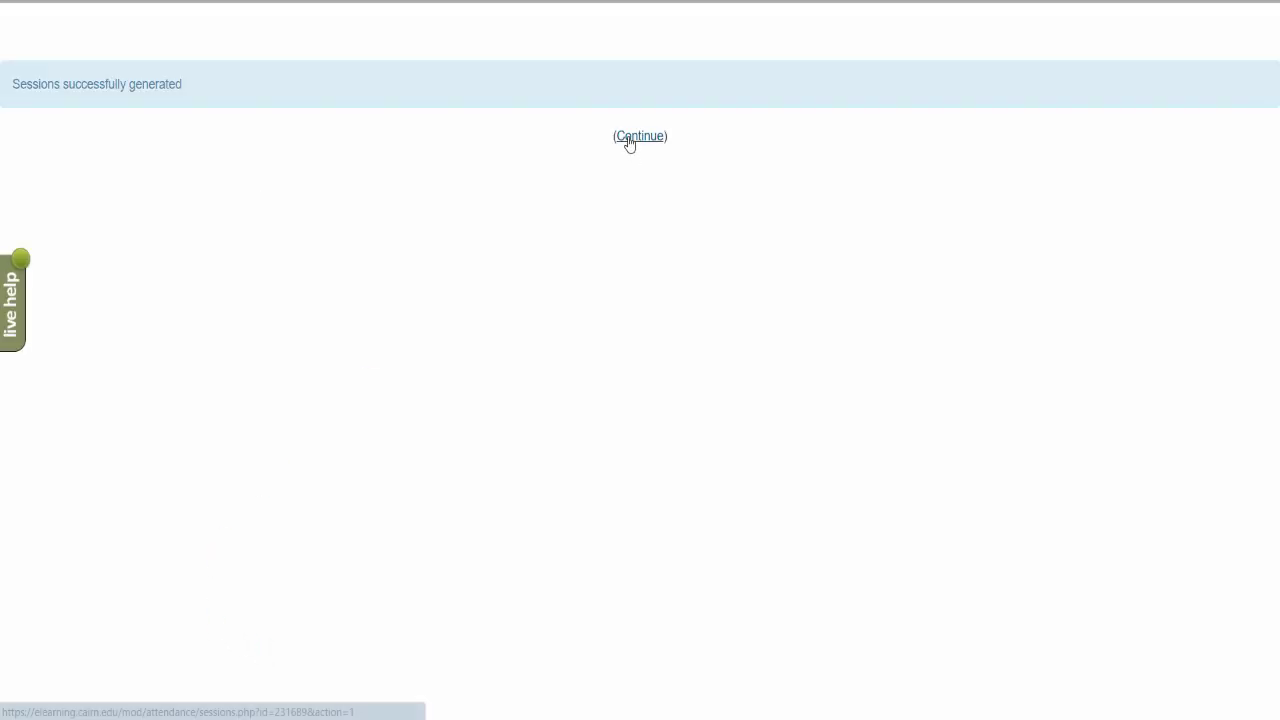
{"action": "left_click", "coordinate": [628, 142]}
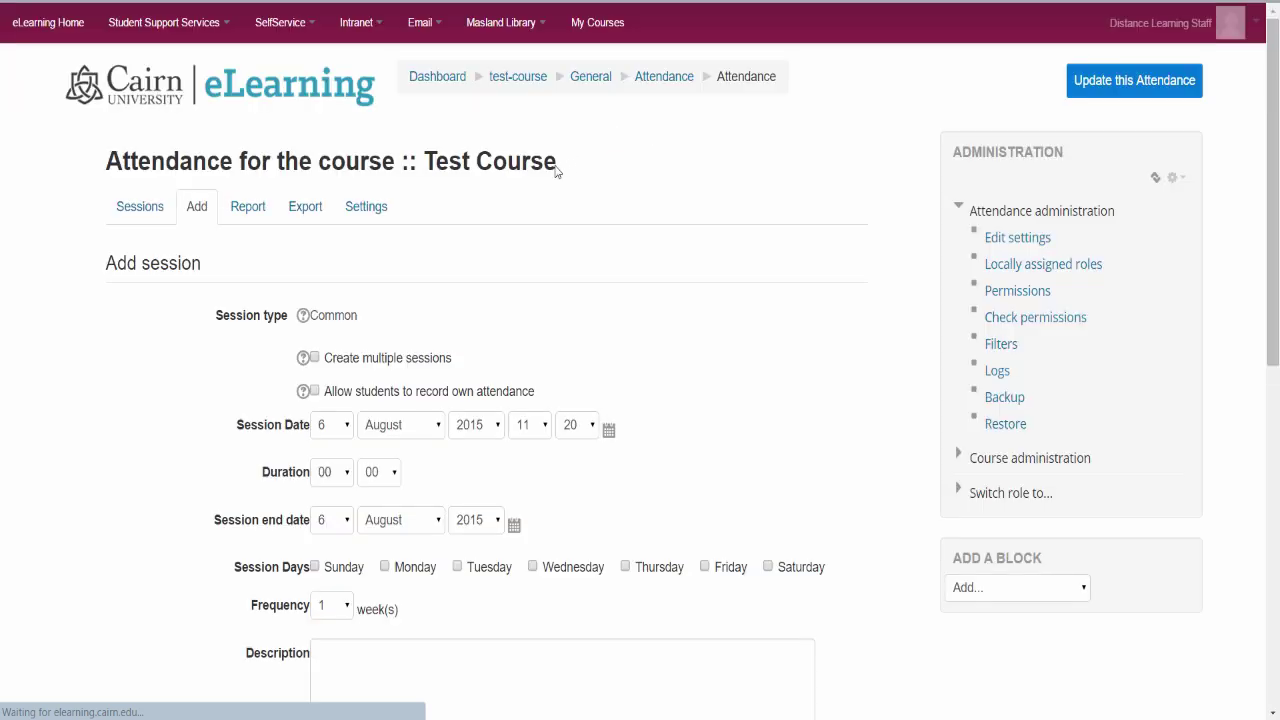
Show all Attendance sessions and review the dates and times of the generated class meetings
{"action": "left_click", "coordinate": [137, 207]}
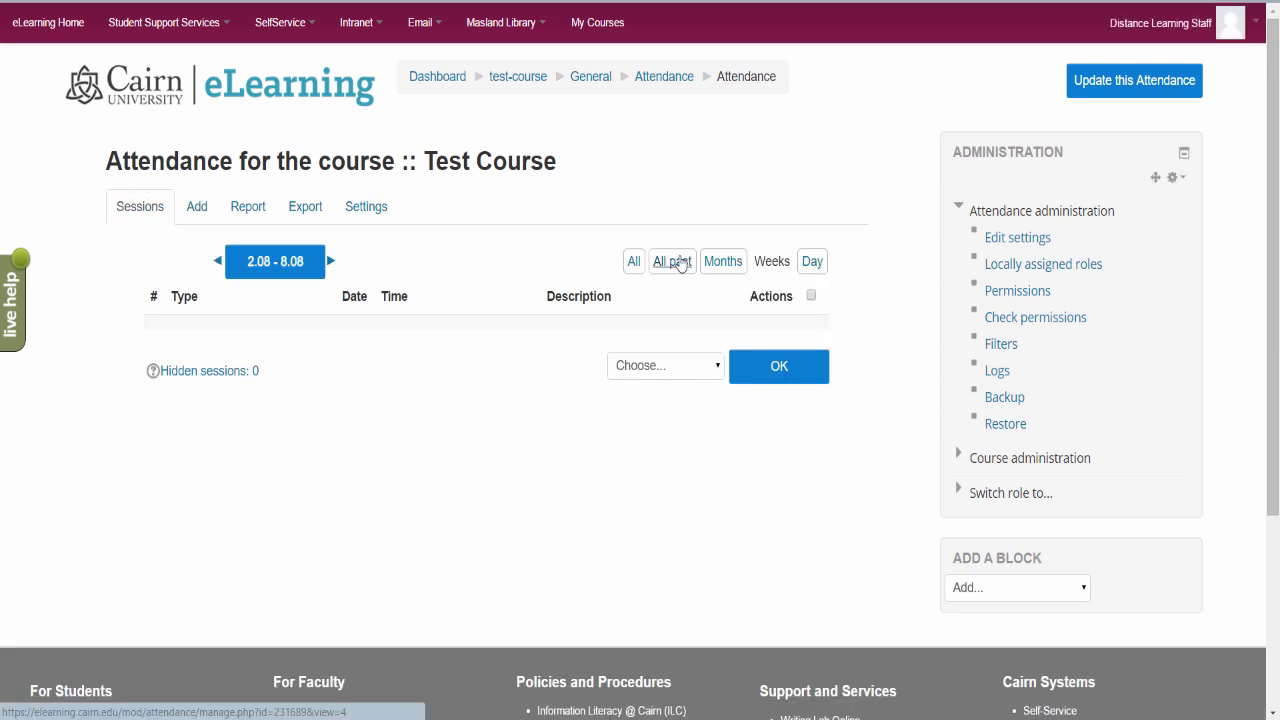
{"action": "left_click", "coordinate": [628, 264]}
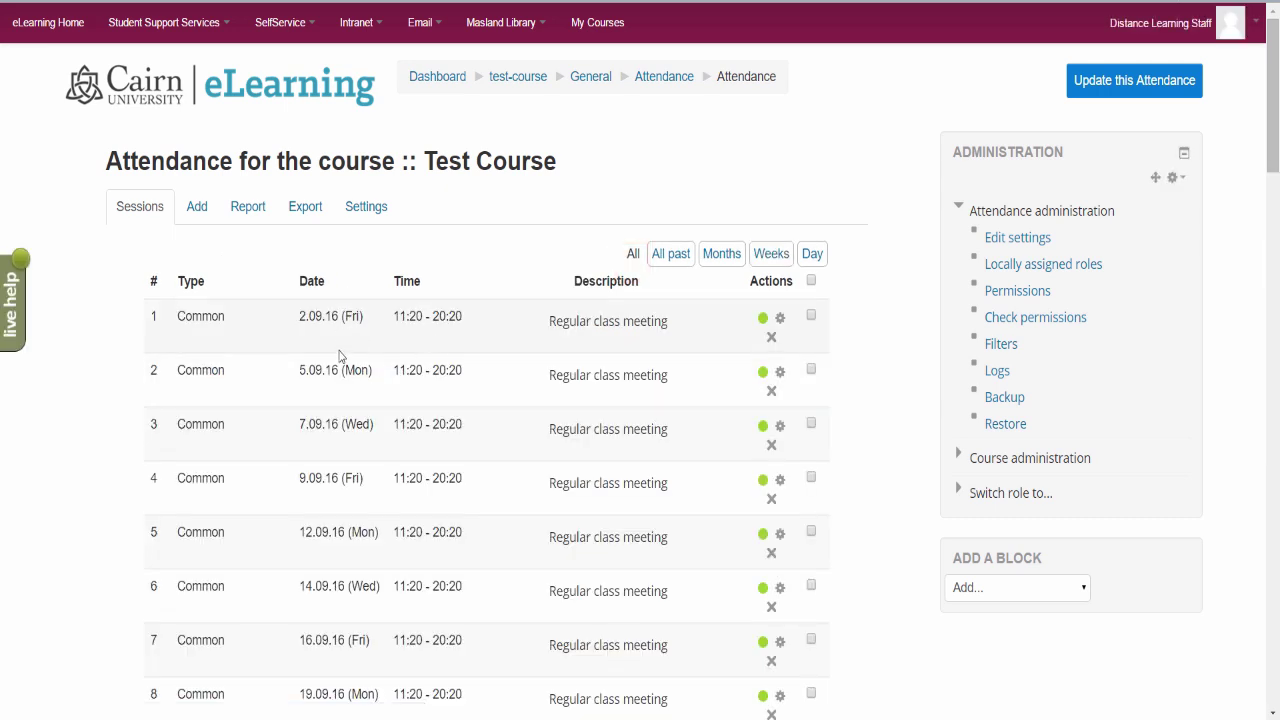
{"action": "scroll", "coordinate": [338, 364], "scroll_direction": "down", "scroll_amount": 1}
{"action": "scroll", "coordinate": [338, 364], "scroll_direction": "down", "scroll_amount": 9}
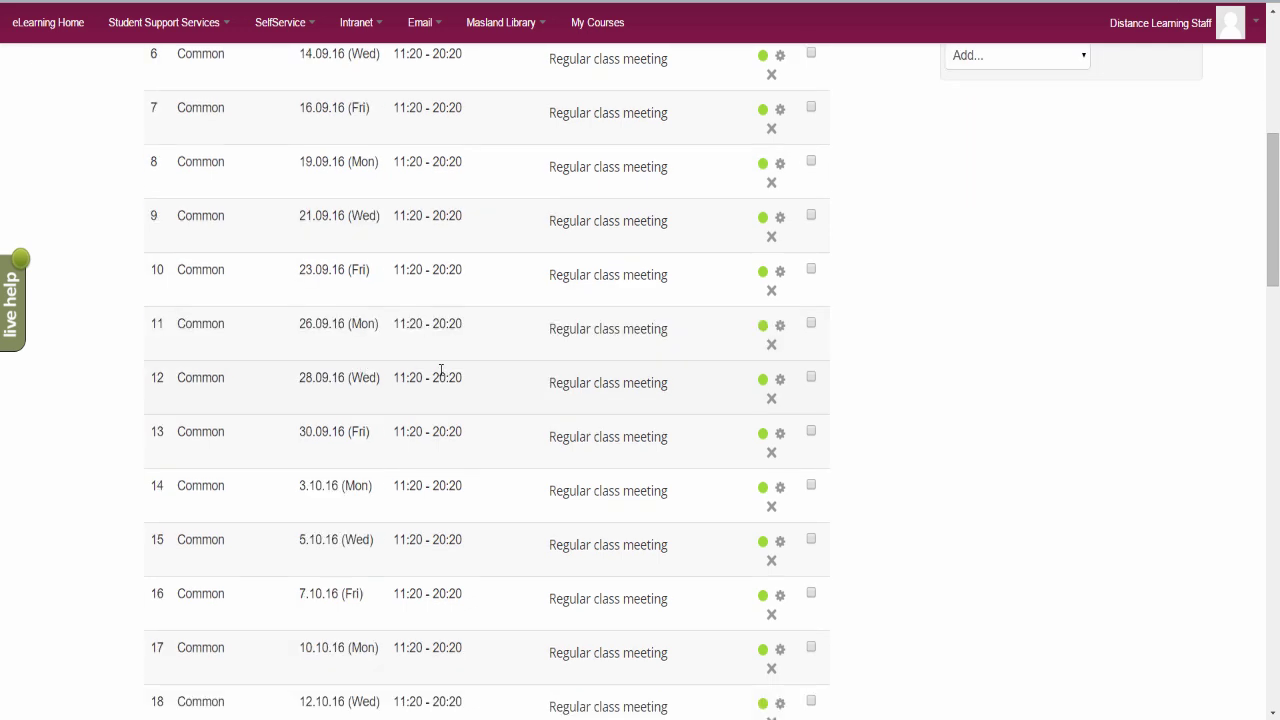
{"action": "scroll", "coordinate": [459, 381], "scroll_direction": "down", "scroll_amount": 14}
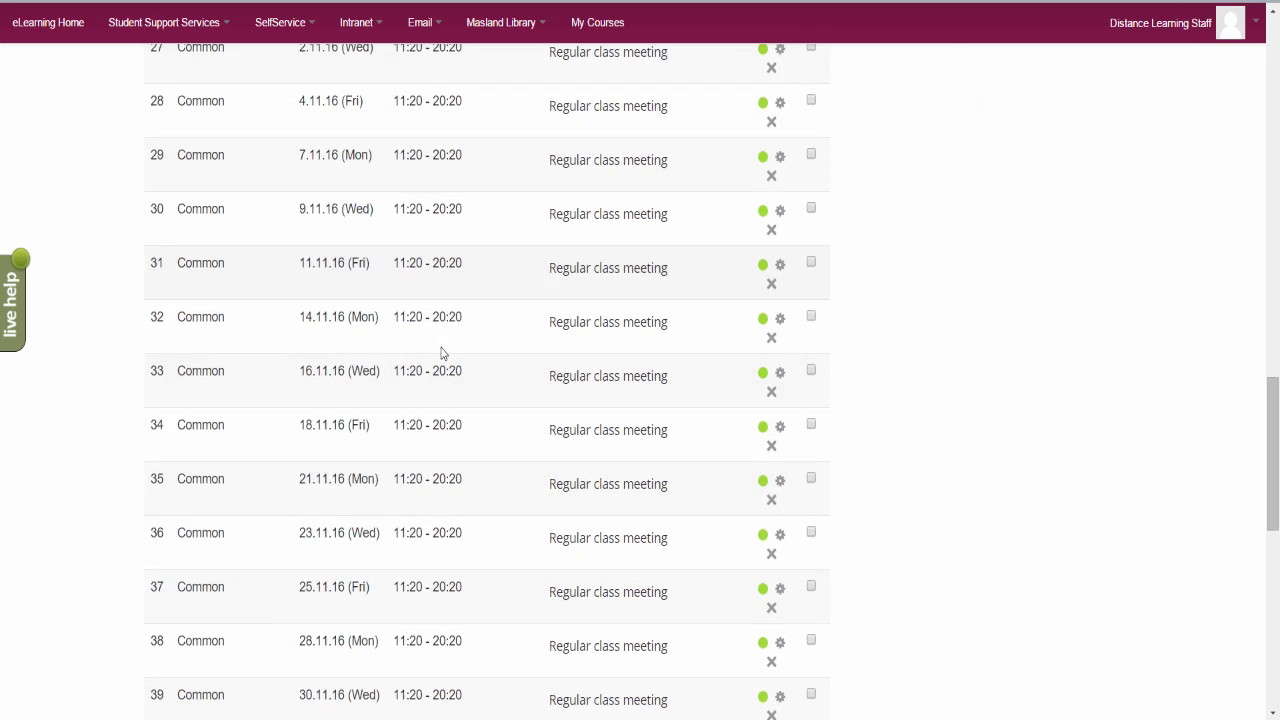
{"action": "scroll", "coordinate": [440, 356], "scroll_direction": "down", "scroll_amount": 6}
{"action": "scroll", "coordinate": [436, 354], "scroll_direction": "up", "scroll_amount": 12}
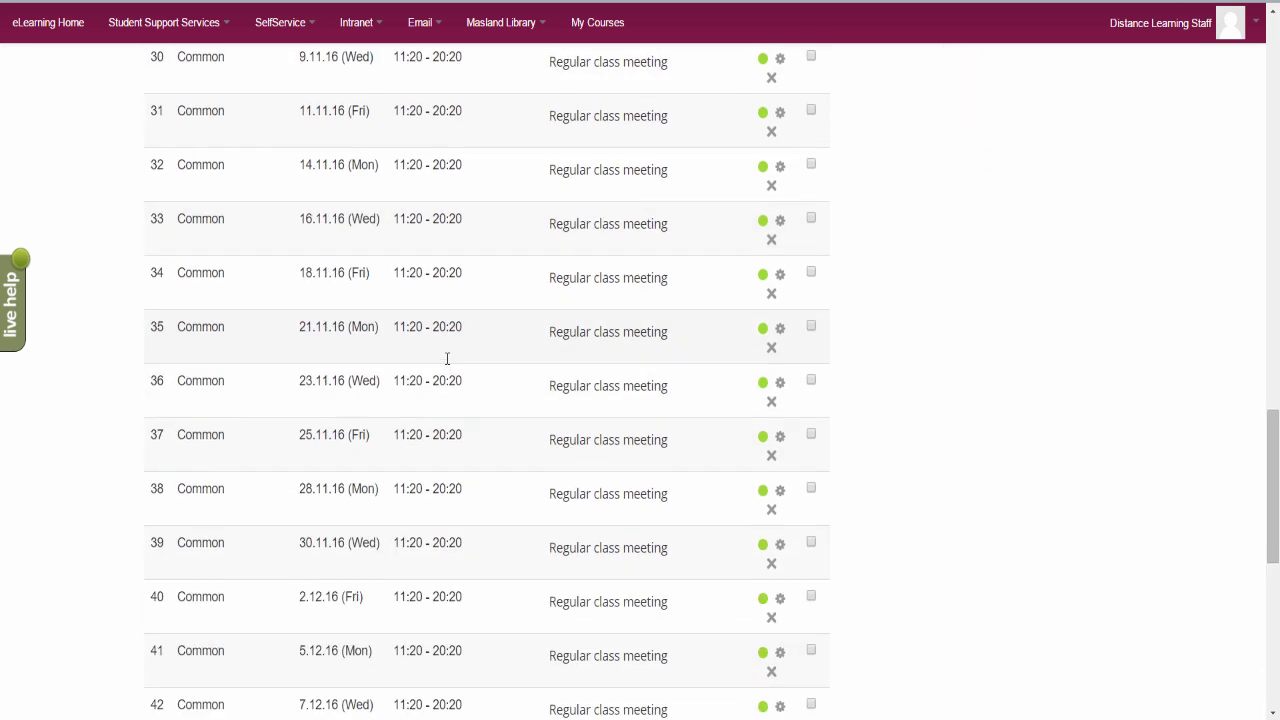
{"action": "scroll", "coordinate": [449, 365], "scroll_direction": "up", "scroll_amount": 14}
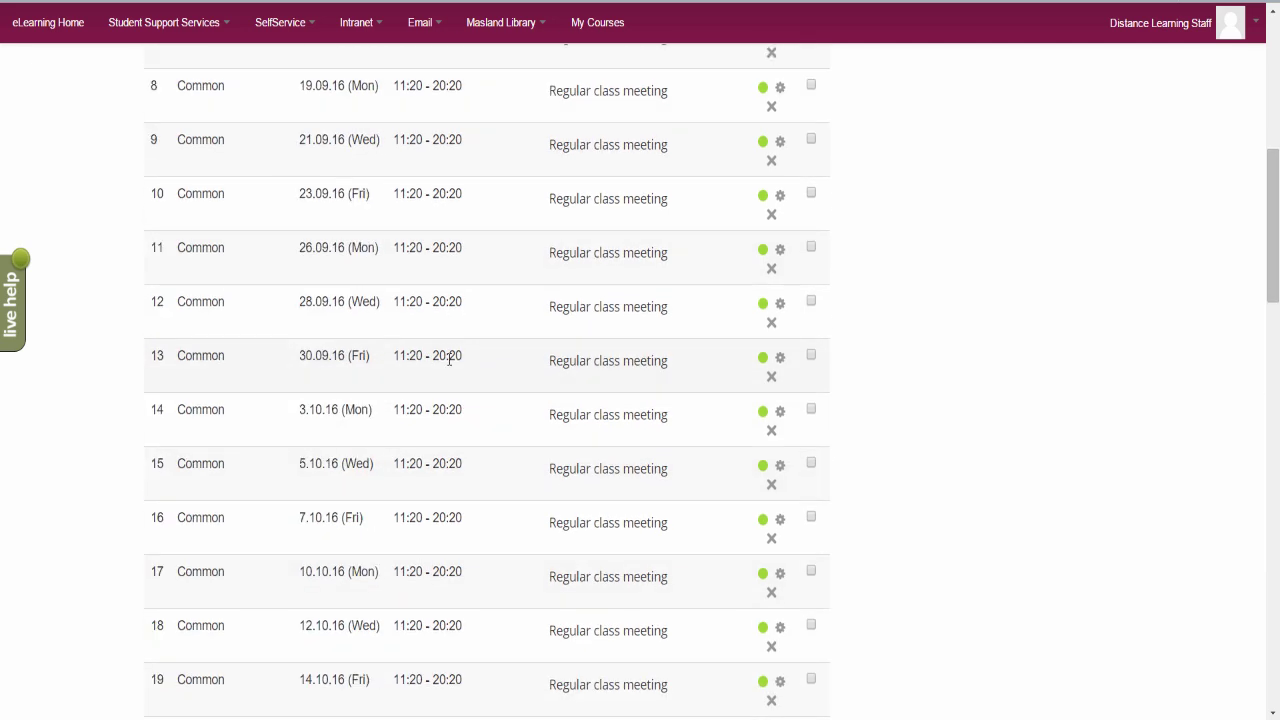
{"action": "scroll", "coordinate": [449, 365], "scroll_direction": "up", "scroll_amount": 4}
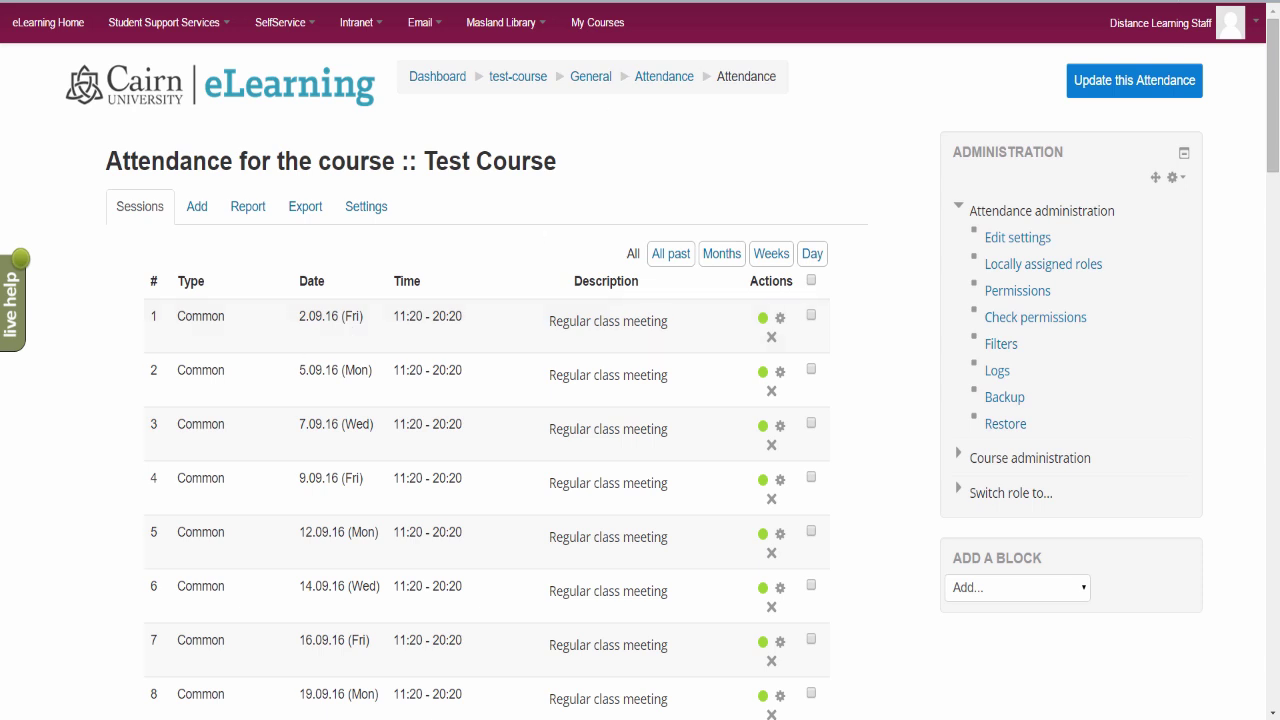
Return to the course page, reopen Attendance and open the 2 September 2016 session for taking attendance
{"action": "left_click", "coordinate": [518, 78]}
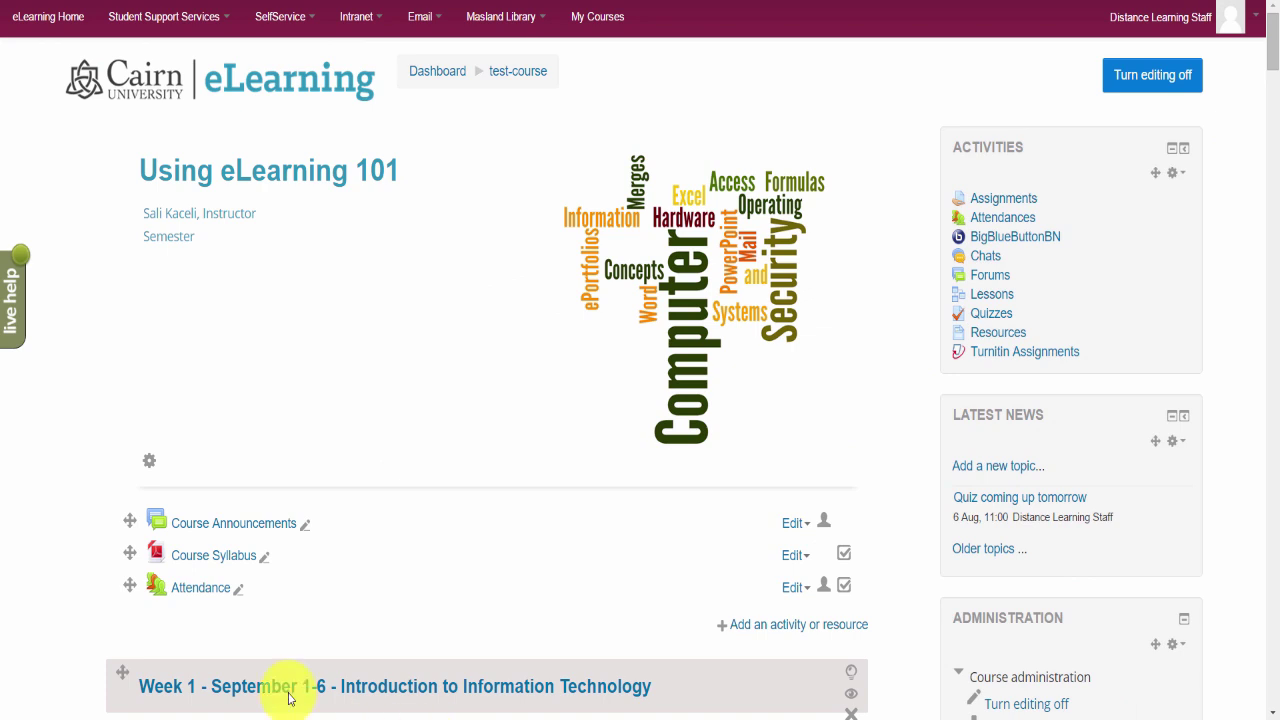
{"action": "left_click", "coordinate": [201, 588]}
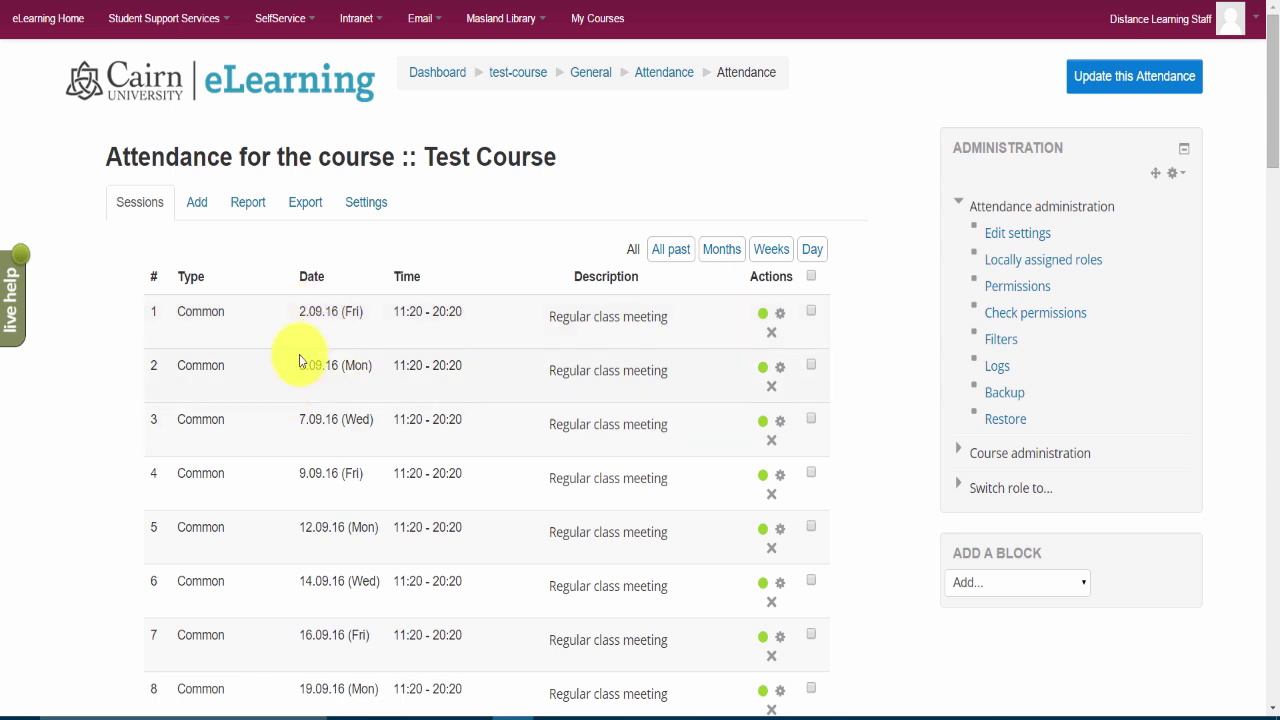
{"action": "left_click", "coordinate": [762, 318]}
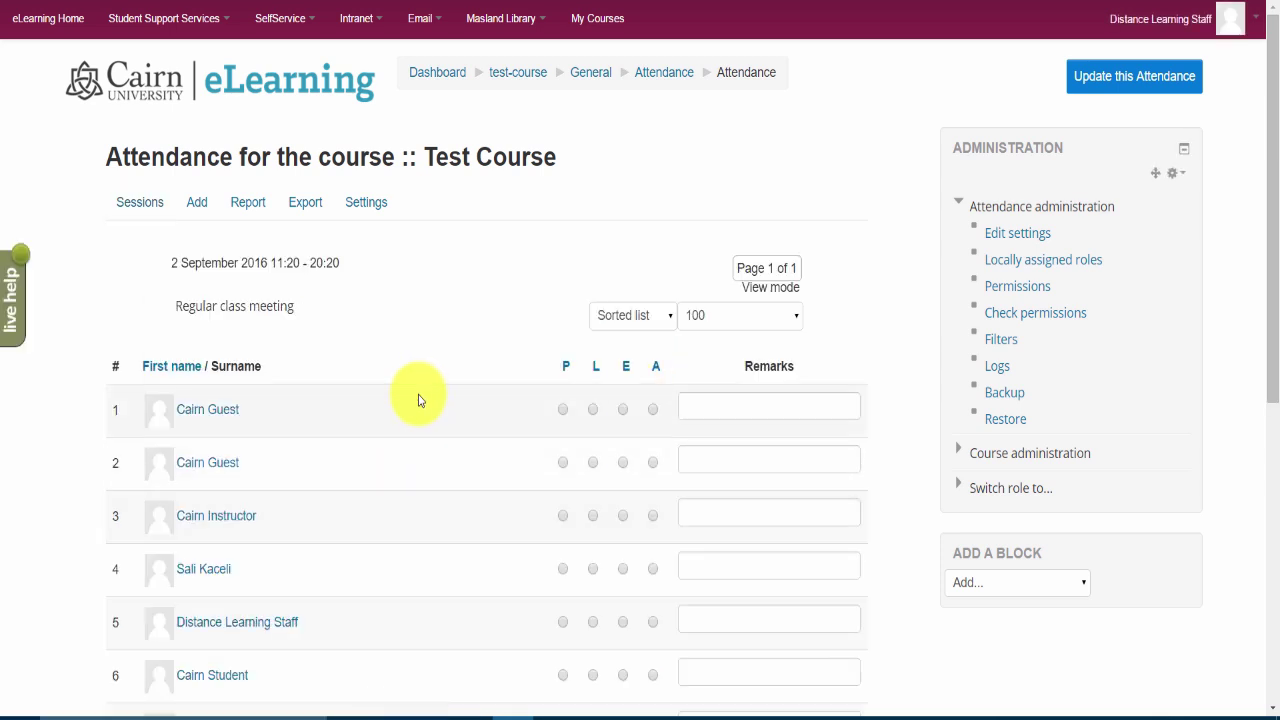
{"action": "scroll", "coordinate": [375, 372], "scroll_direction": "down", "scroll_amount": 2}
{"action": "scroll", "coordinate": [375, 372], "scroll_direction": "up", "scroll_amount": 2}
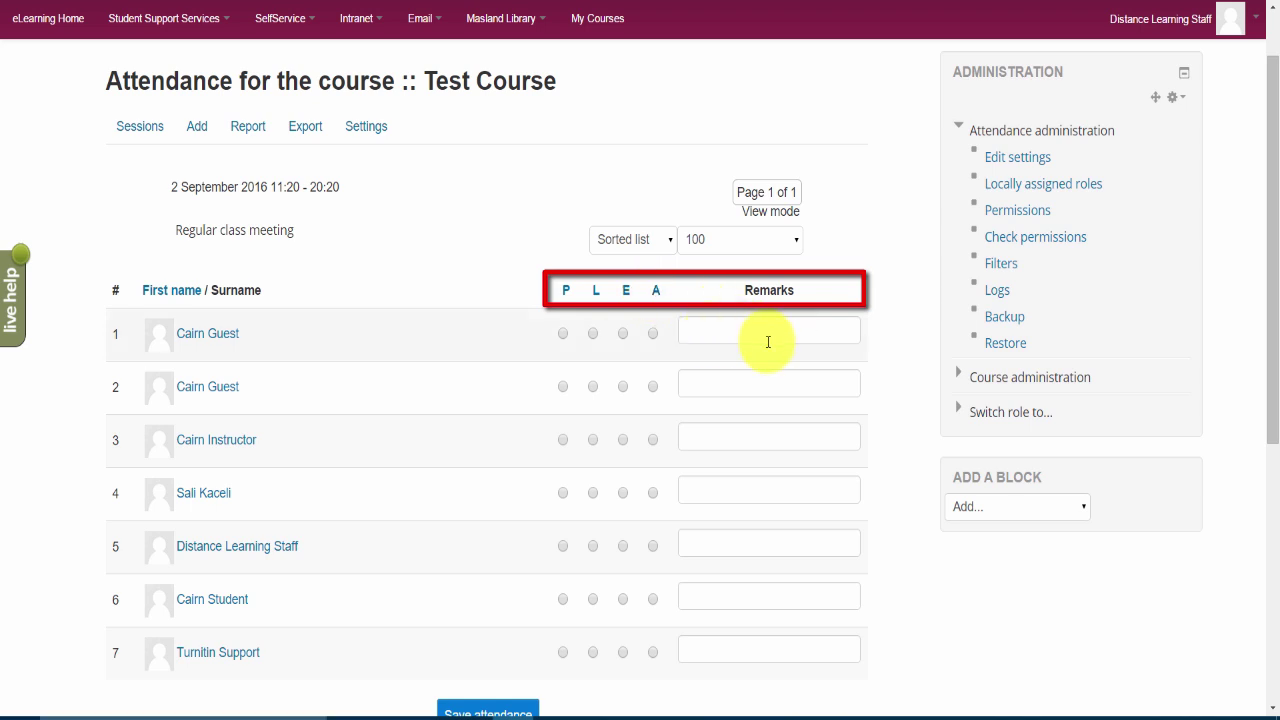
Mark everyone Present except the fourth participant, who is Absent with the remark "notes here.", and save the attendance
{"action": "left_click", "coordinate": [566, 297]}
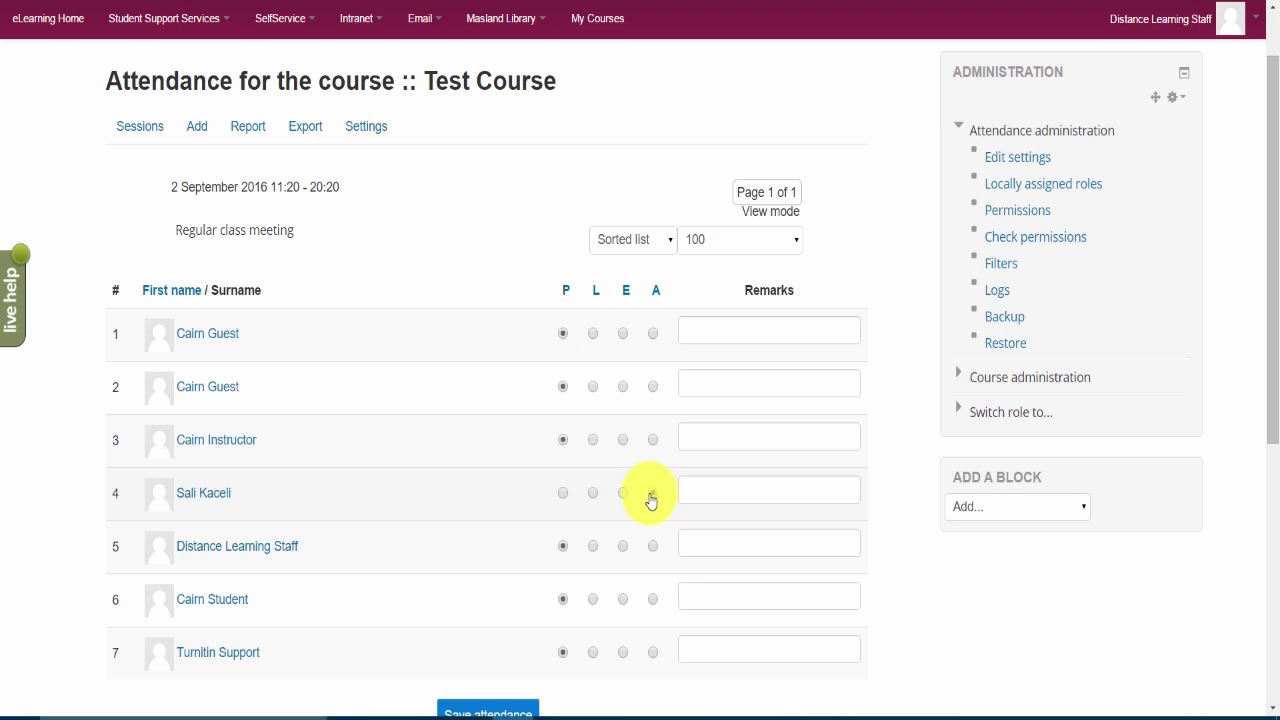
{"action": "left_click", "coordinate": [710, 487]}
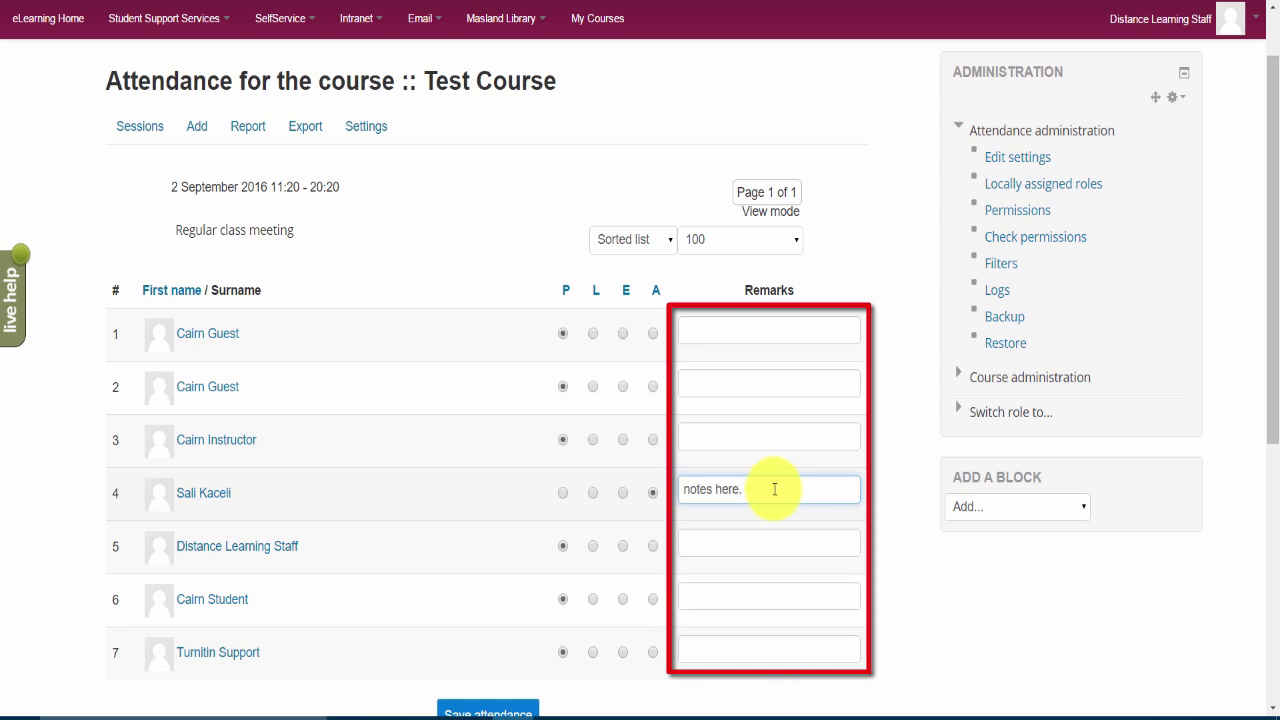
{"action": "scroll", "coordinate": [560, 525], "scroll_direction": "down", "scroll_amount": 1}
{"action": "left_click", "coordinate": [492, 630]}
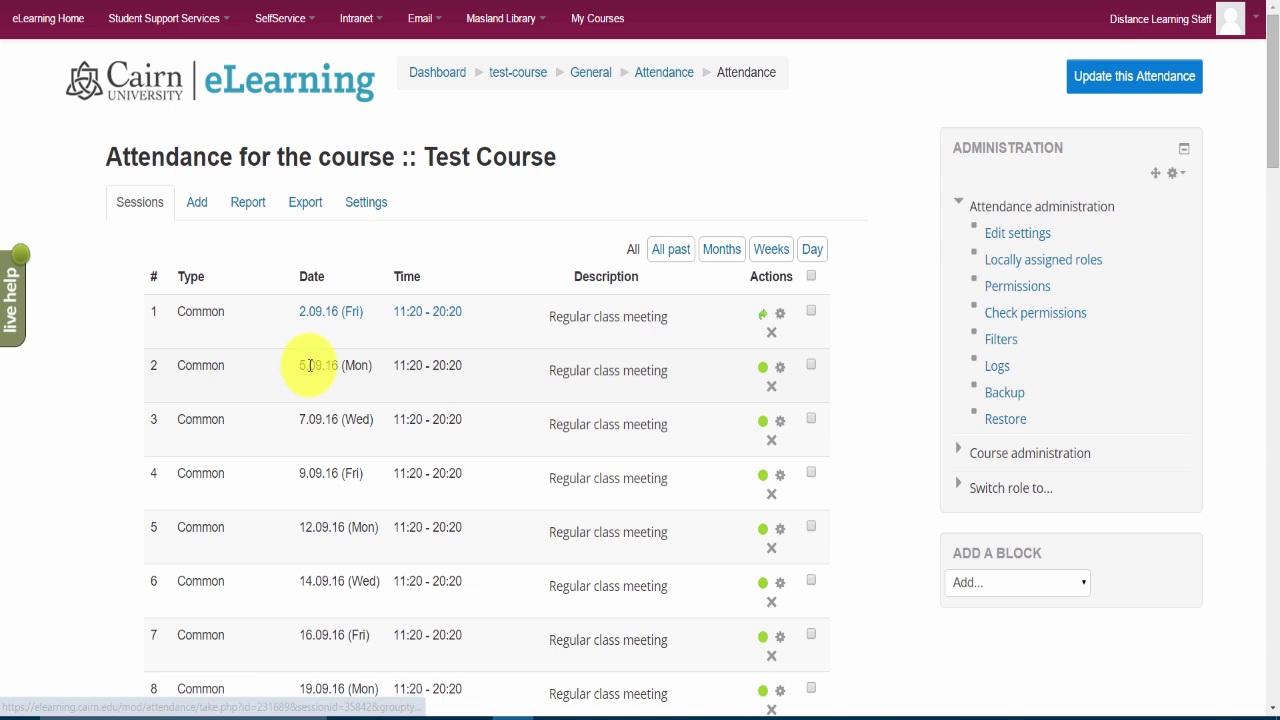
Reopen the 2 September attendance, change the fourth participant's status to Late, save it and return to the session list
{"action": "left_click", "coordinate": [318, 313]}
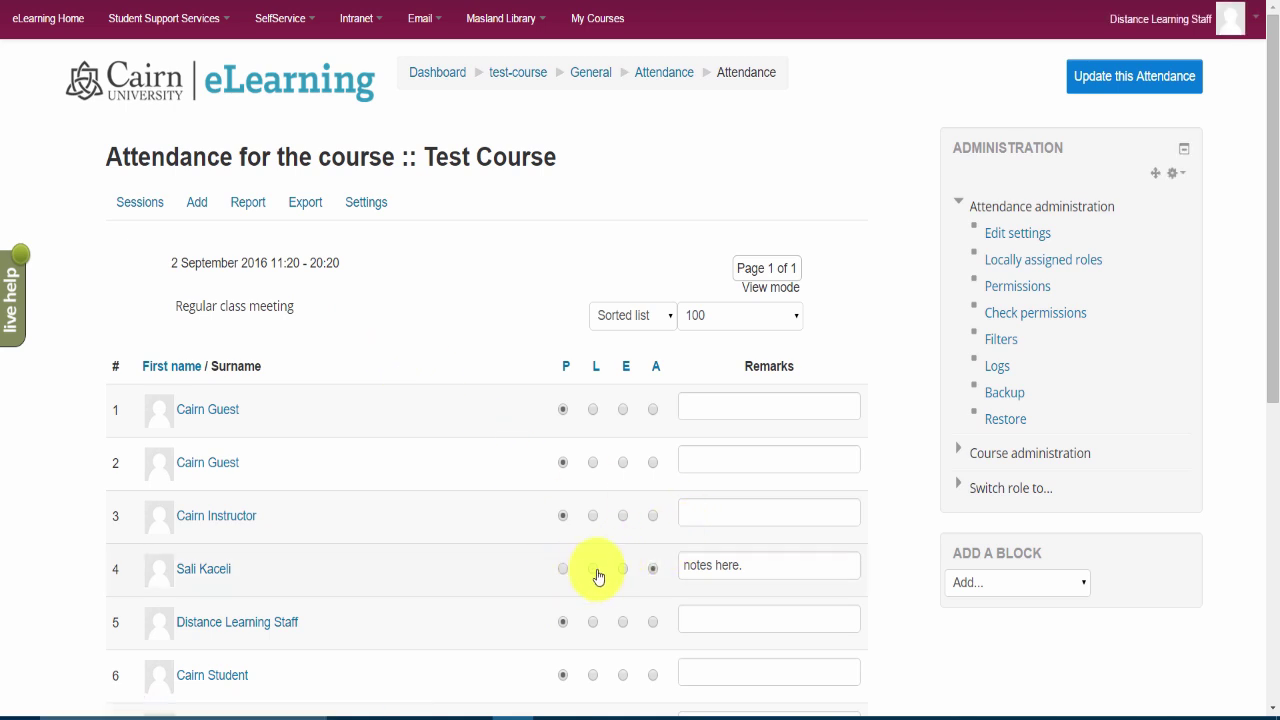
{"action": "left_click", "coordinate": [593, 568]}
{"action": "scroll", "coordinate": [600, 310], "scroll_direction": "down", "scroll_amount": 3}
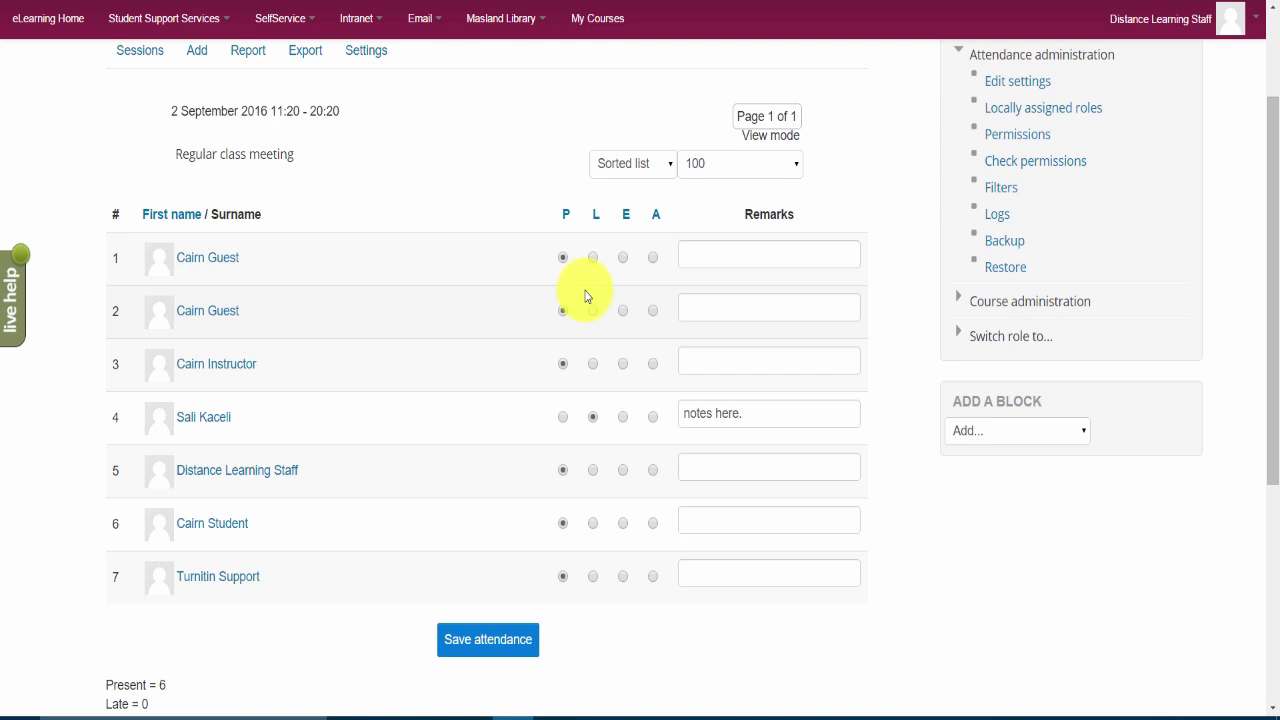
{"action": "left_click", "coordinate": [487, 648]}
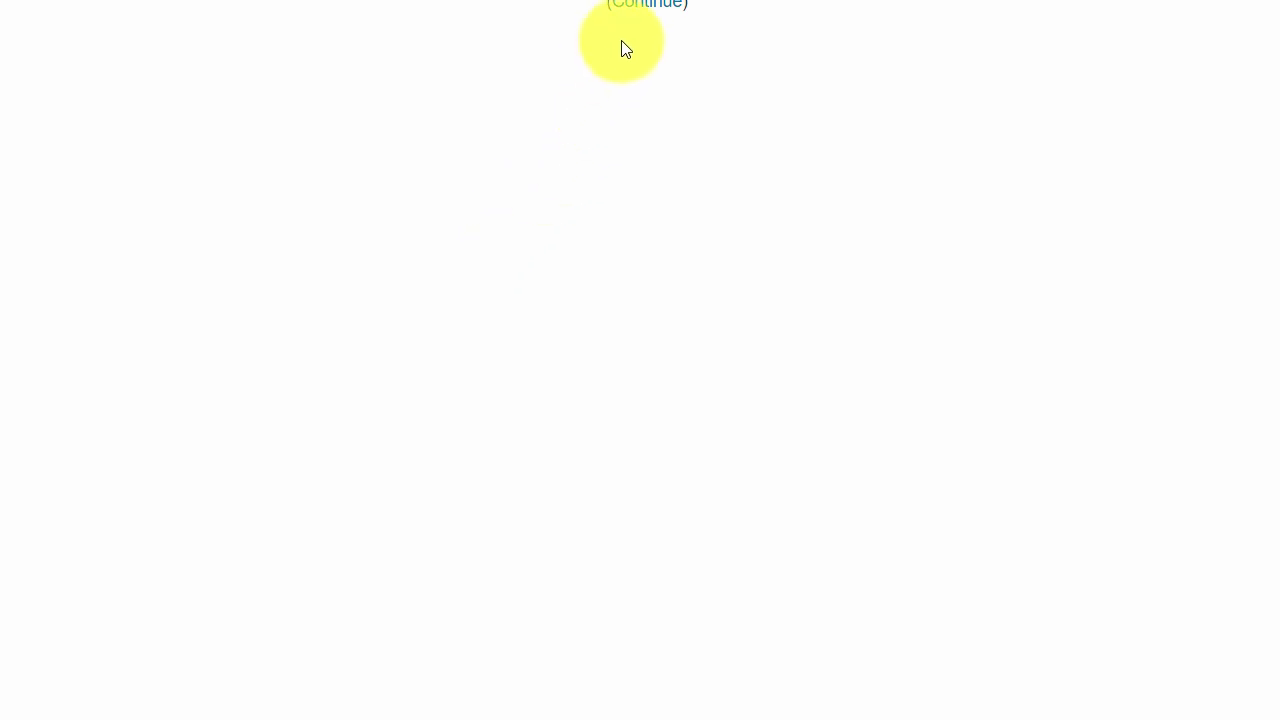
{"action": "left_click", "coordinate": [638, 6]}
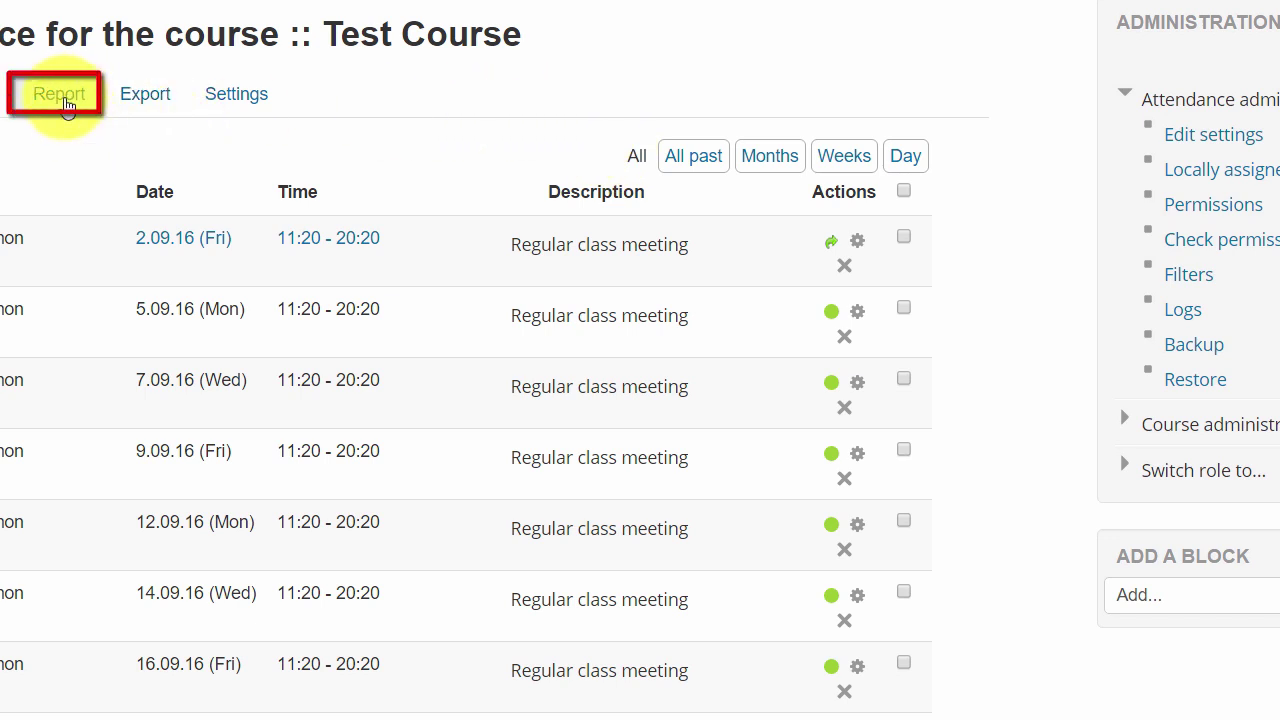
Open the attendance report covering all participants and sessions
{"action": "left_click", "coordinate": [62, 108]}
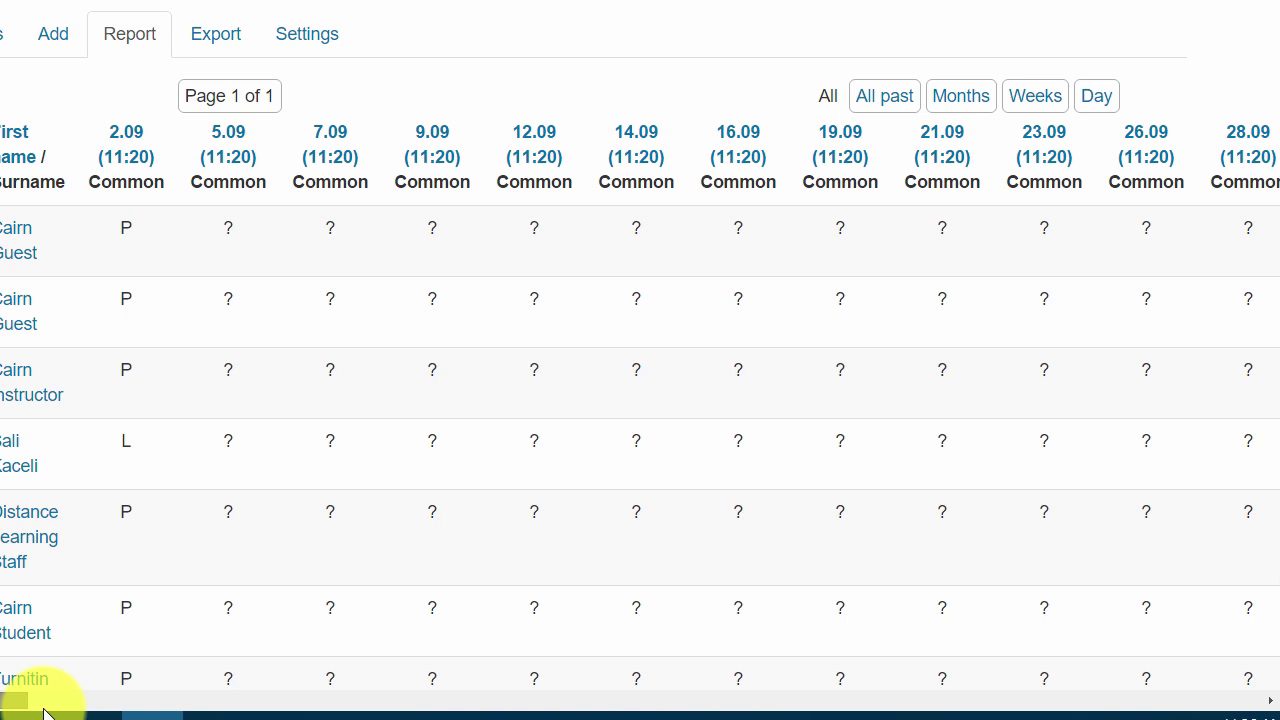
Review the attendance export options and open the attendance status settings
{"action": "mouse_move", "coordinate": [23, 700]}
{"action": "left_mouse_down"}
{"action": "mouse_move", "coordinate": [1209, 716]}
{"action": "mouse_move", "coordinate": [4, 714]}
{"action": "left_mouse_up"}
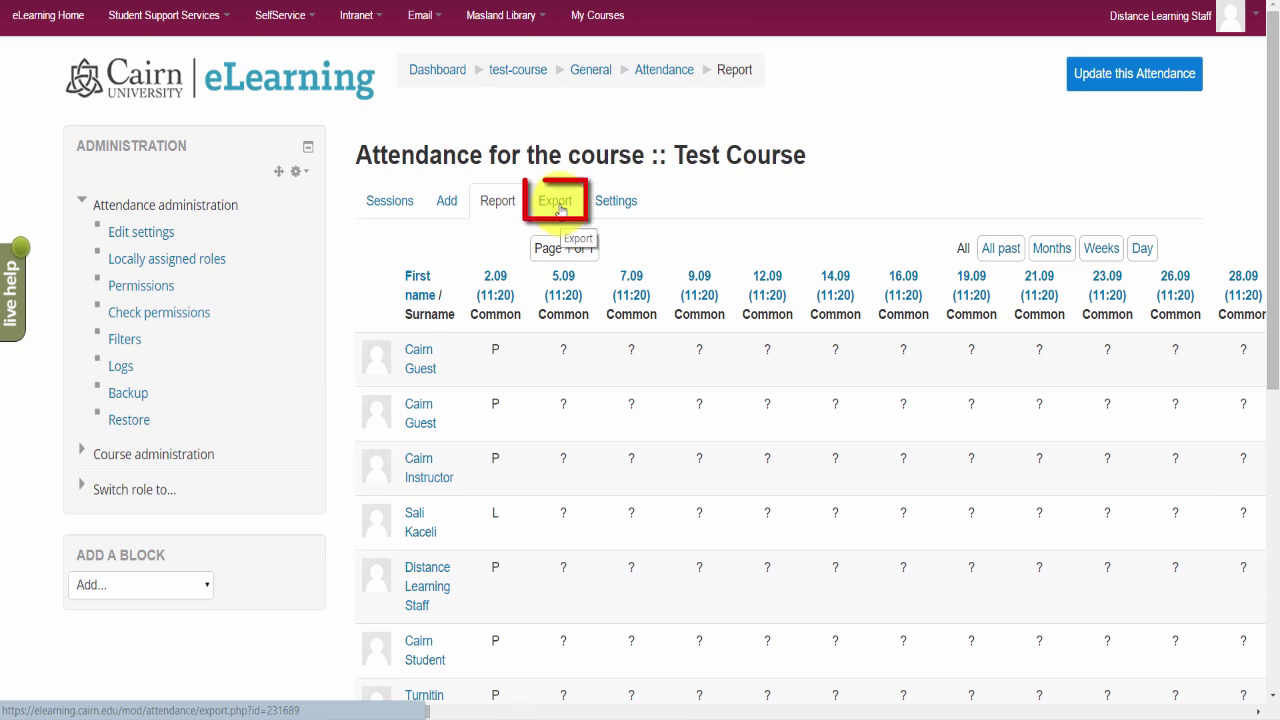
{"action": "left_click", "coordinate": [559, 204]}
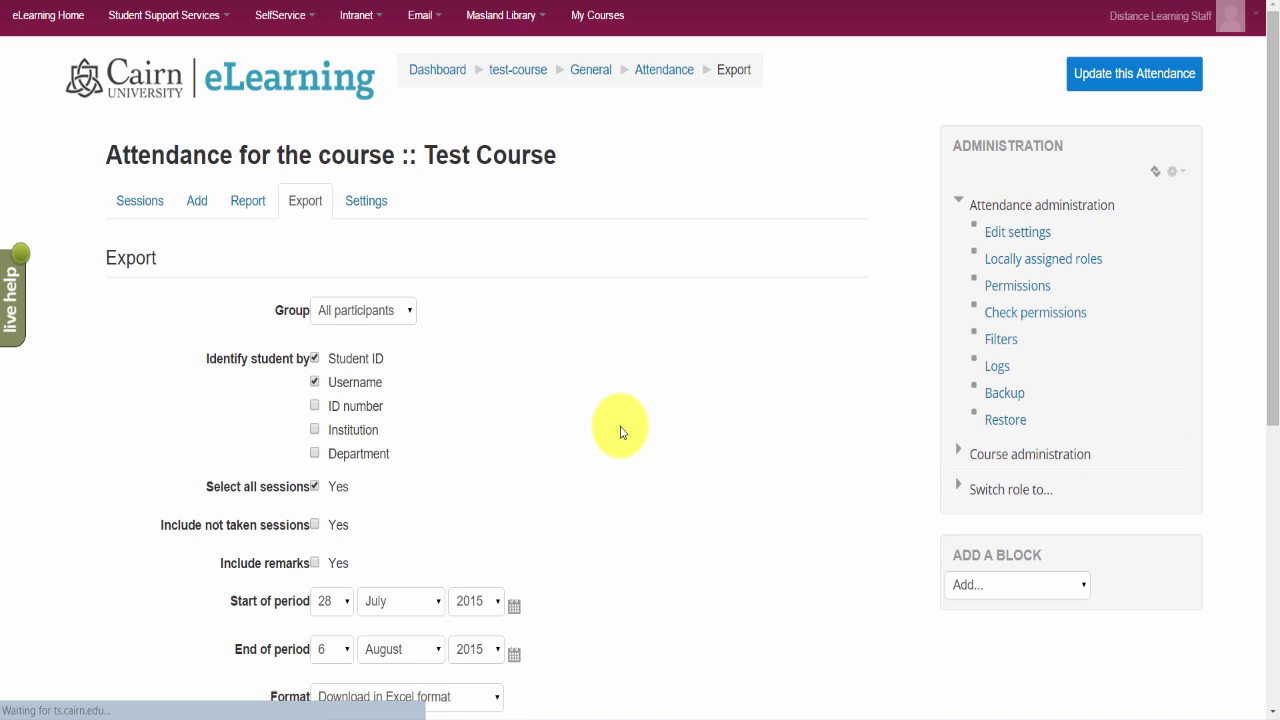
{"action": "scroll", "coordinate": [565, 435], "scroll_direction": "down", "scroll_amount": 2}
{"action": "scroll", "coordinate": [540, 440], "scroll_direction": "down", "scroll_amount": 1}
{"action": "scroll", "coordinate": [460, 460], "scroll_direction": "up", "scroll_amount": 3}
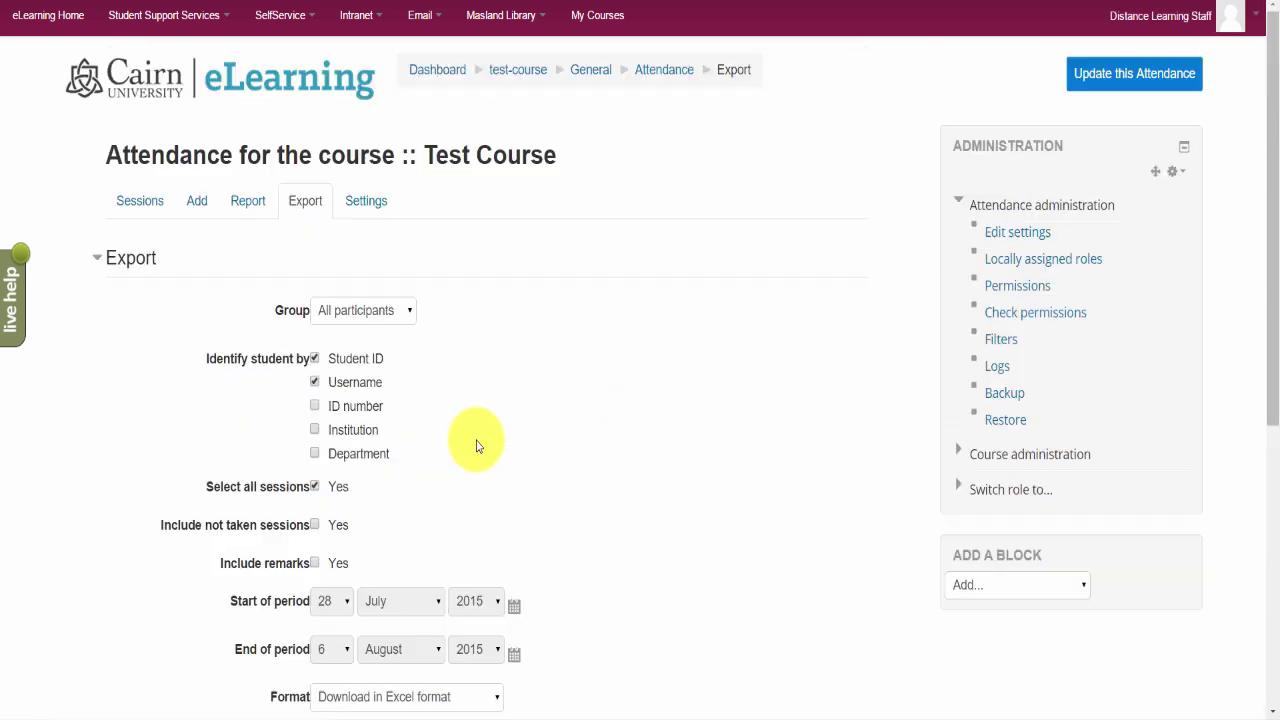
{"action": "left_click", "coordinate": [364, 204]}
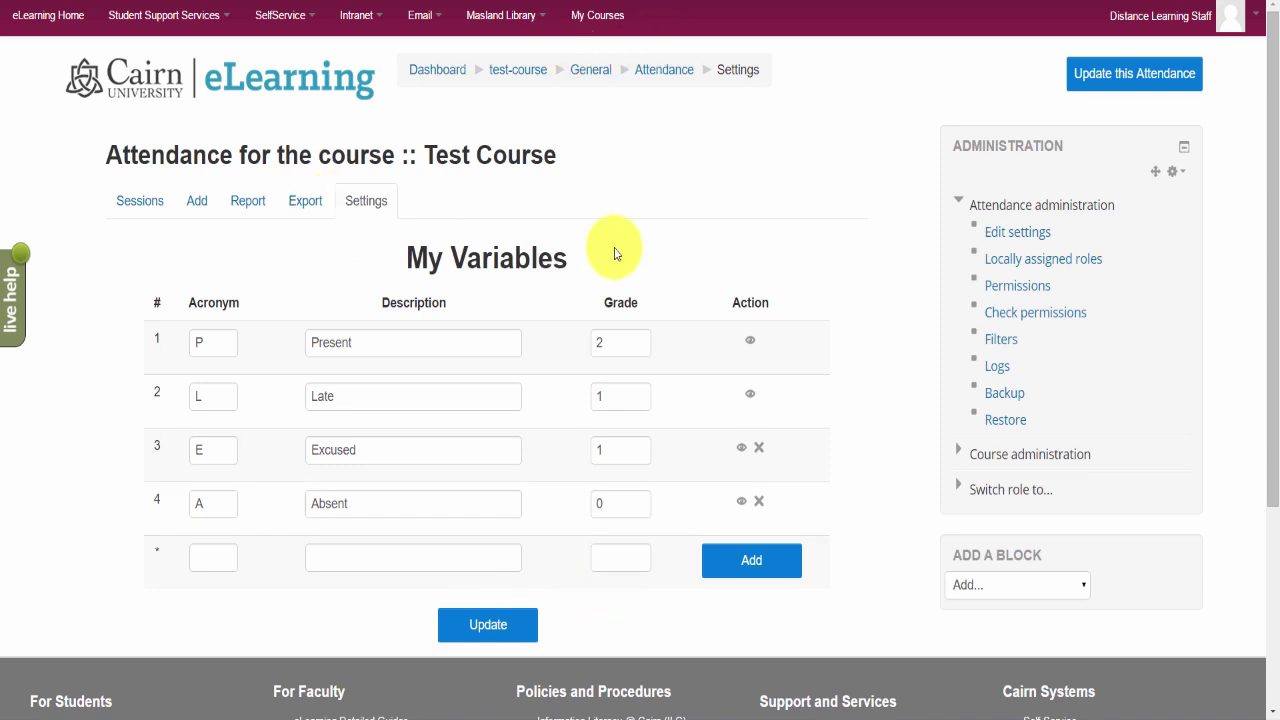
Return to the course page and rename the News forum to "Course Announcements"
{"action": "left_click", "coordinate": [518, 69]}
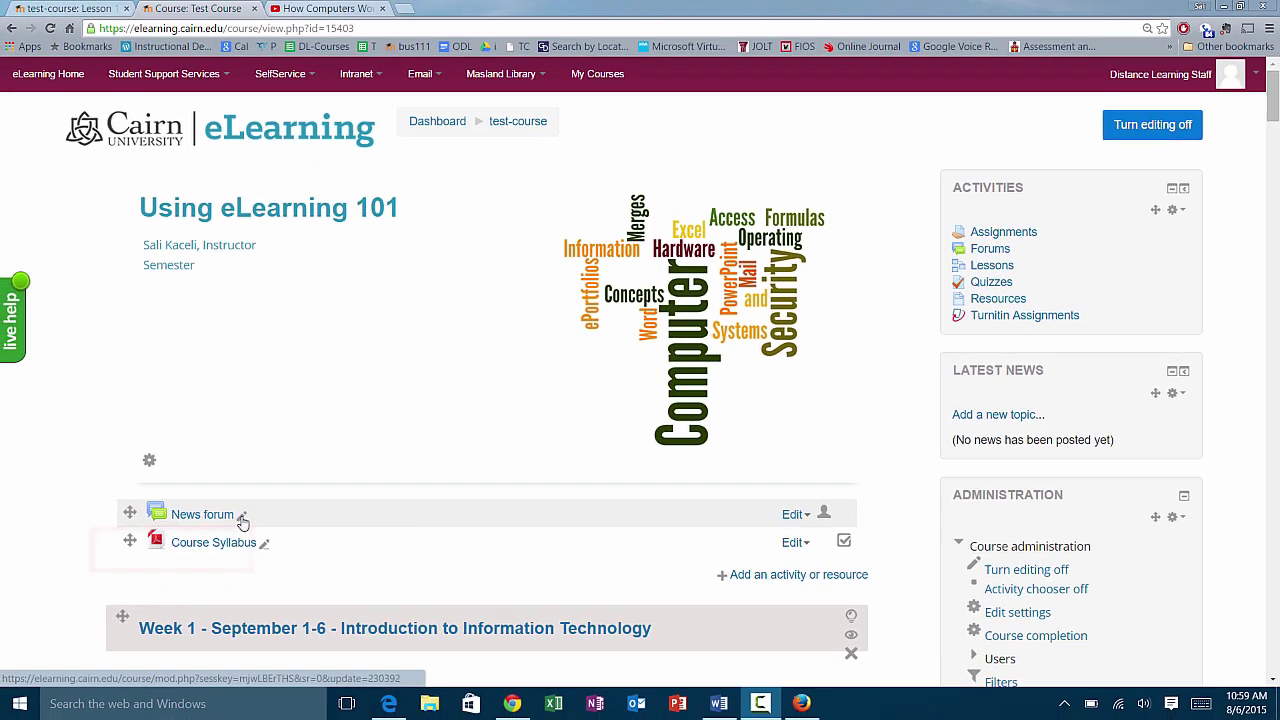
{"action": "left_click", "coordinate": [242, 518]}
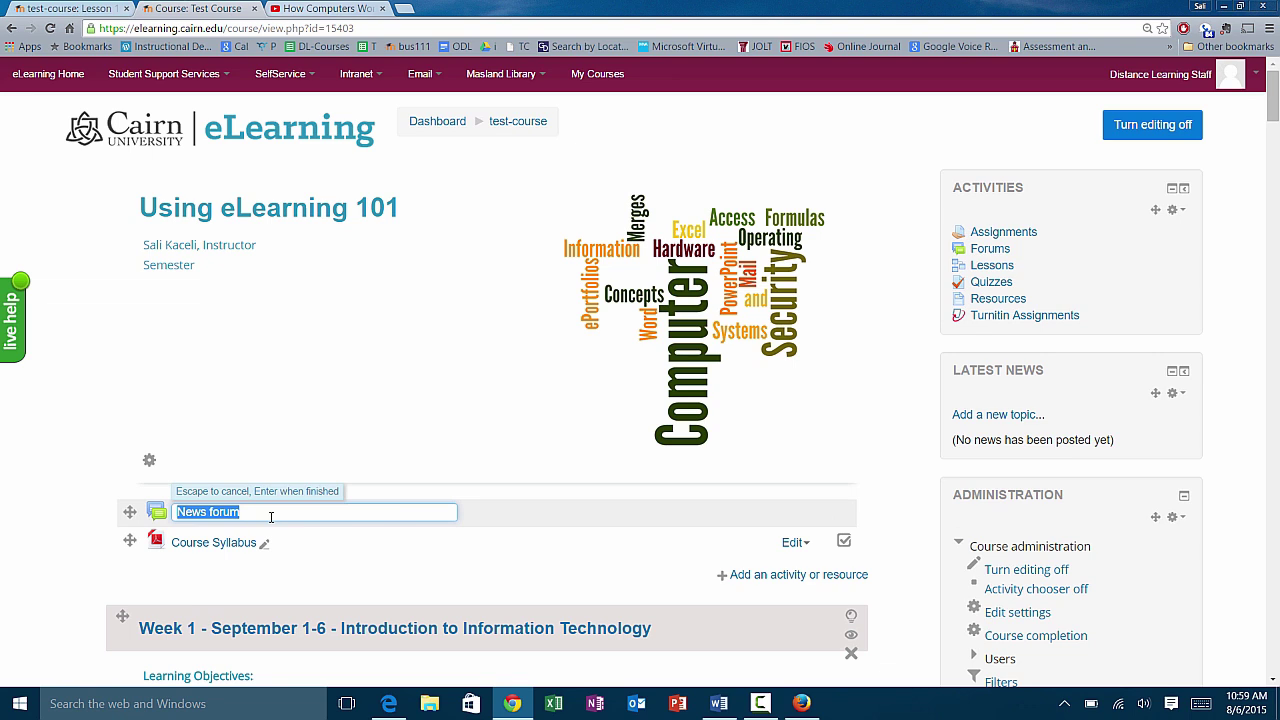
{"action": "type", "text": "C"}
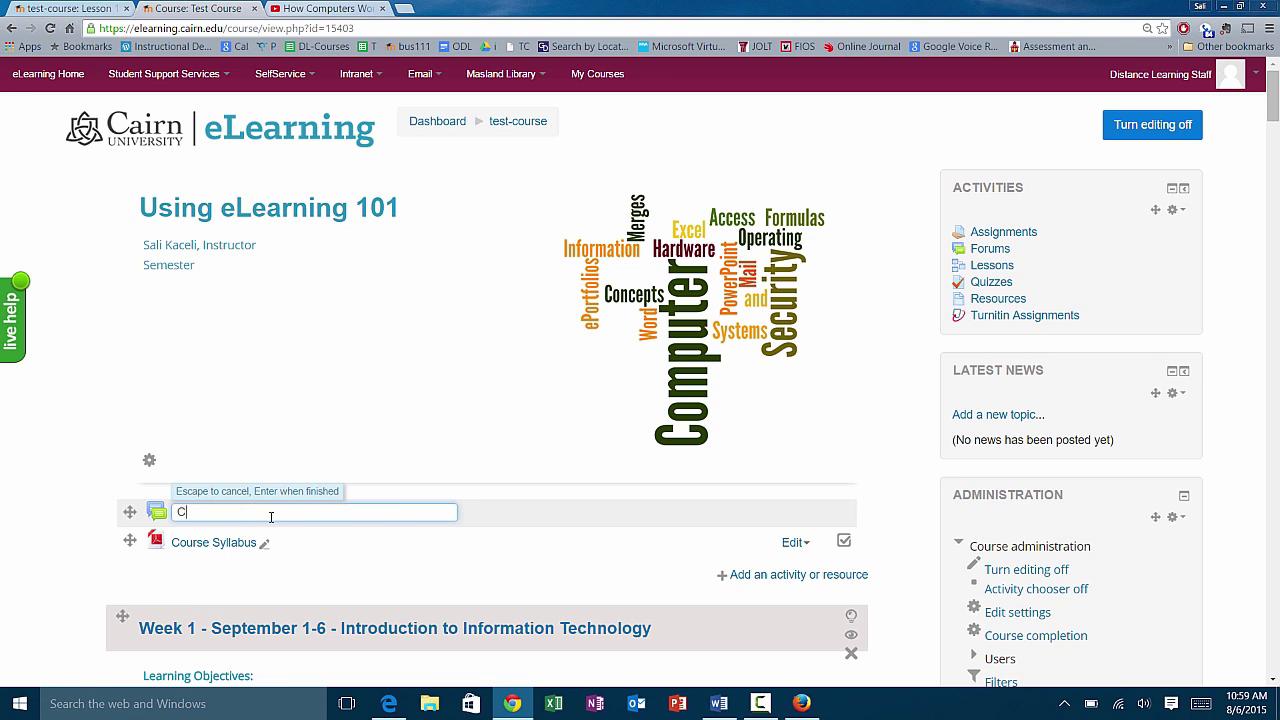
{"action": "type", "text": "ourse Announcements"}
{"action": "key", "text": "Return"}
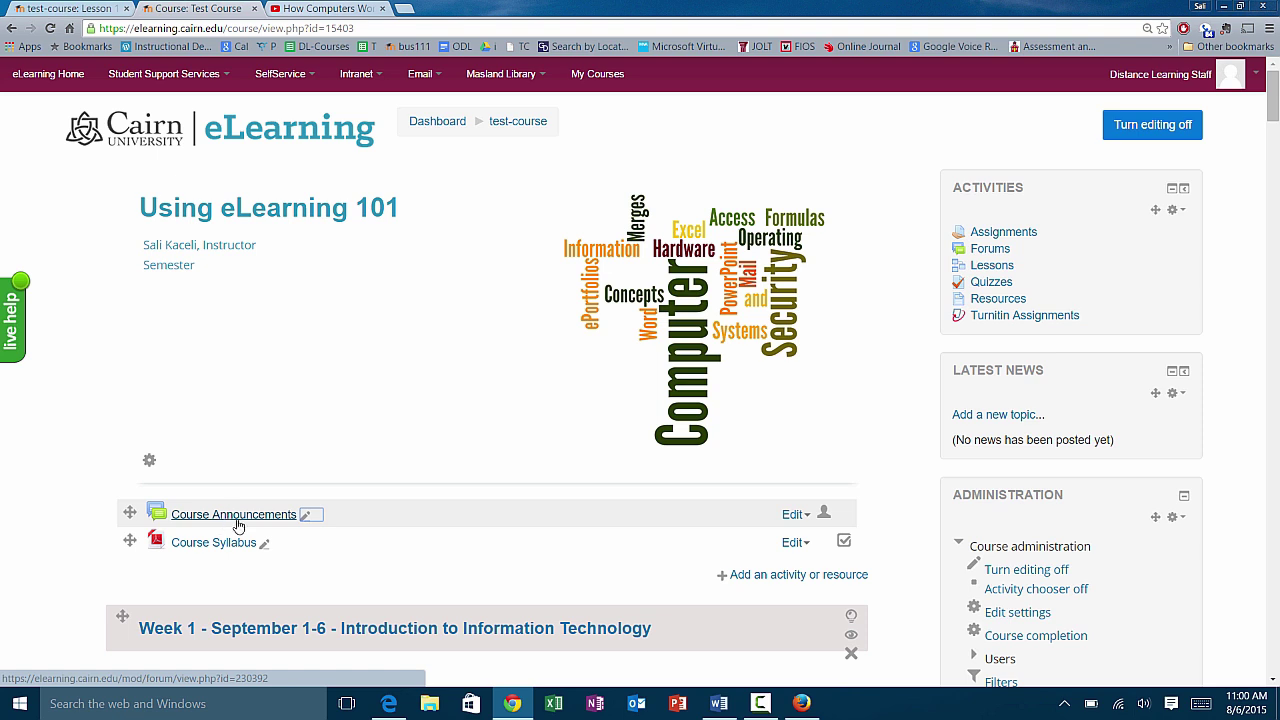
Start a Course Announcements topic with subject "Quiz coming up tomorrow" and message "A quiz on chapter 1 is coming up. Reference xyz."
{"action": "left_click", "coordinate": [239, 519]}
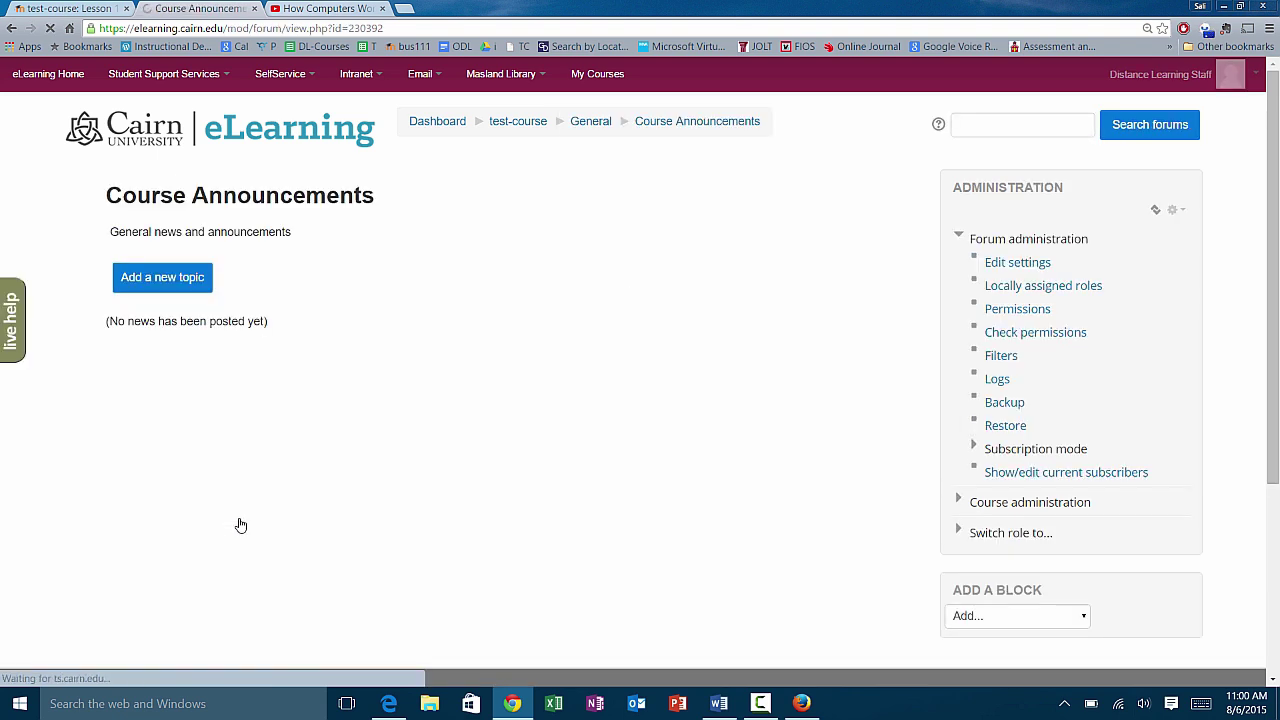
{"action": "left_click", "coordinate": [155, 285]}
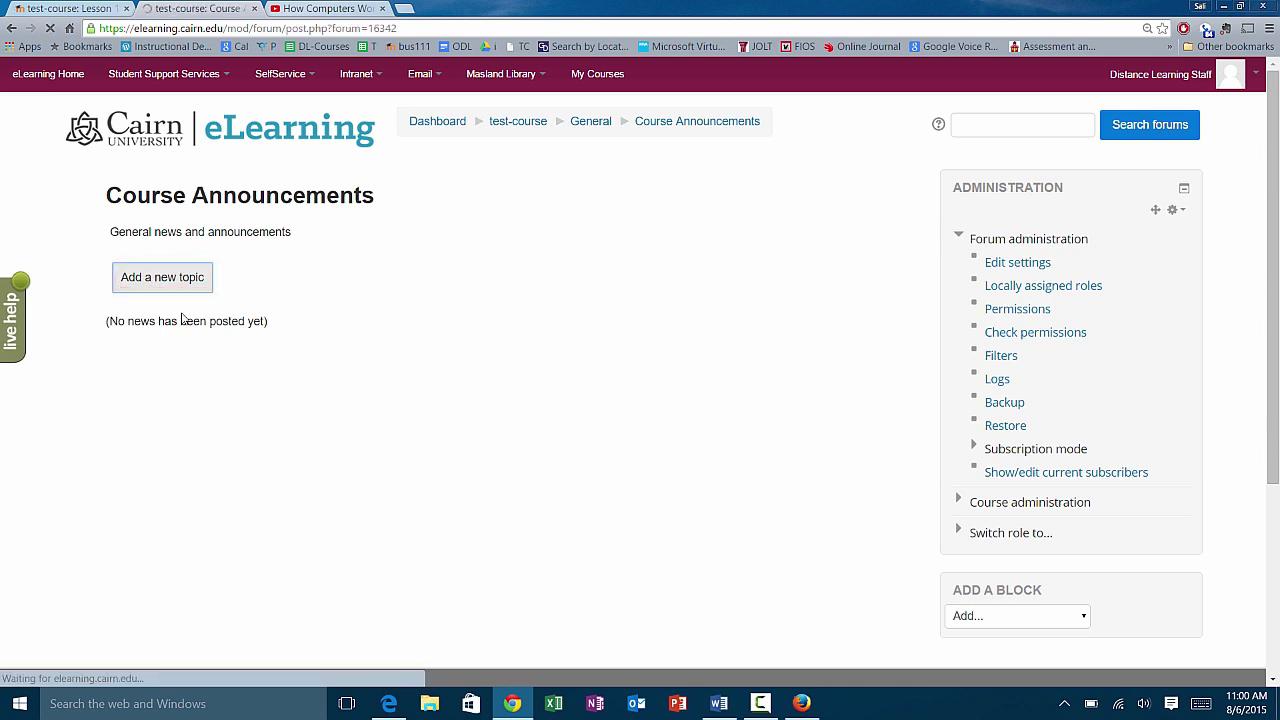
{"action": "left_click", "coordinate": [394, 312]}
{"action": "type", "text": "Quiz coming up tomorrow"}
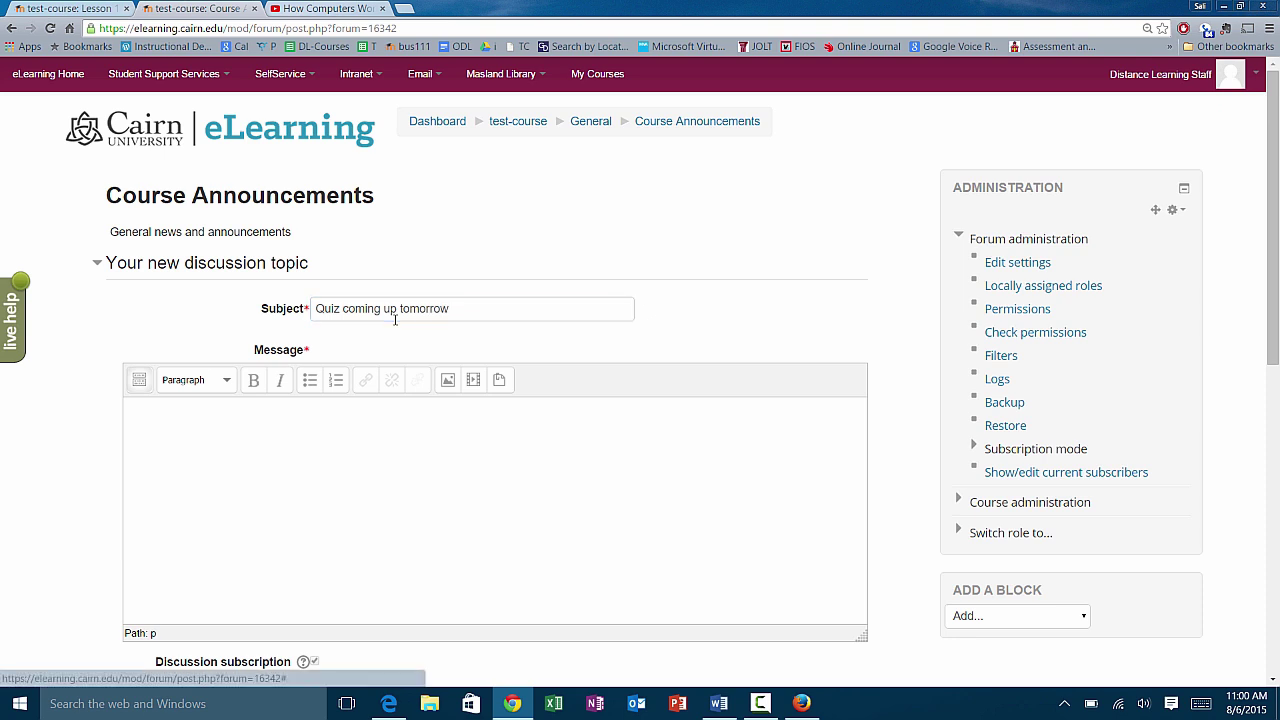
{"action": "left_click", "coordinate": [263, 434]}
{"action": "type", "text": "A q"}
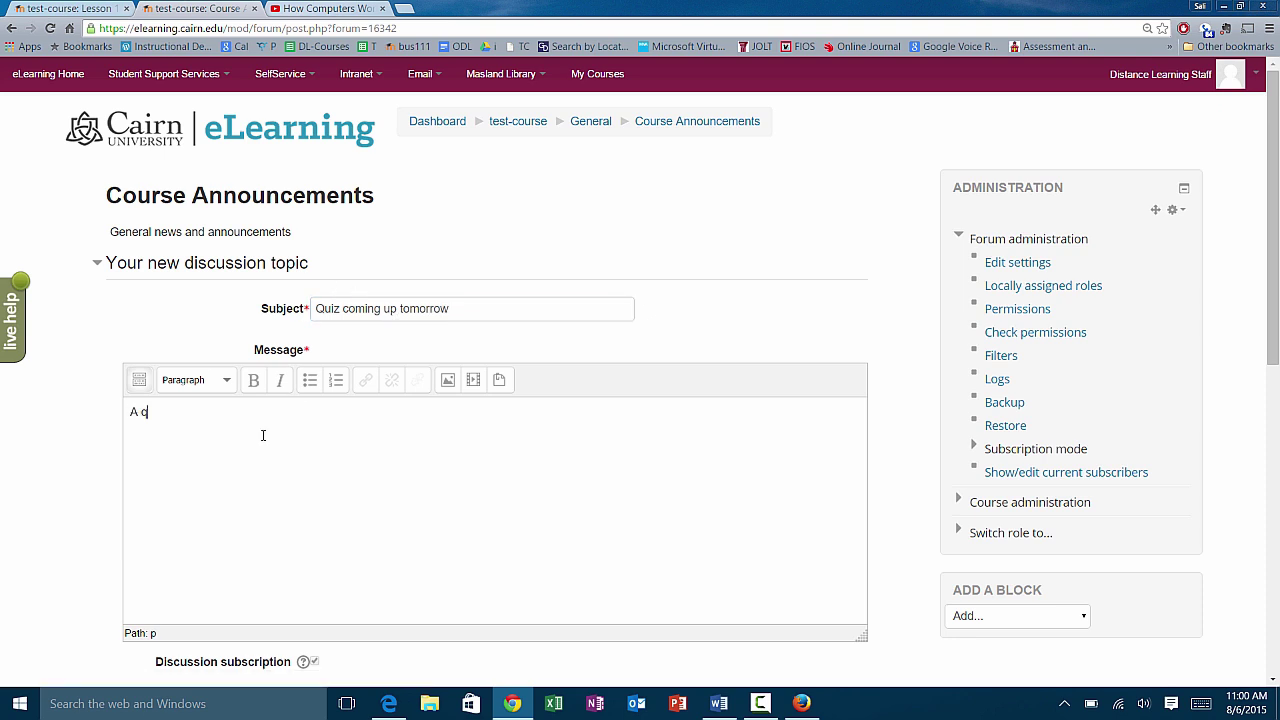
{"action": "type", "text": "uiz on chapter 1 is coming up. Reference "}
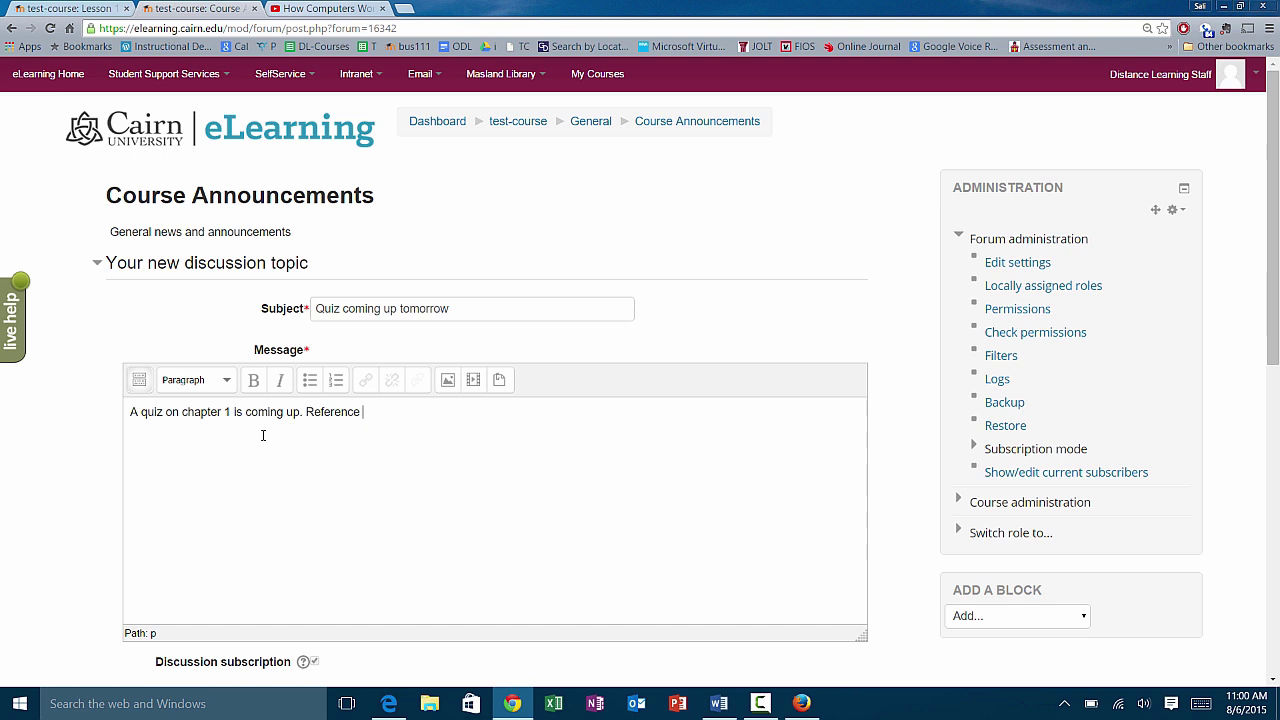
{"action": "type", "text": "xyz."}
Enable Mail now for the new announcement, post it to the forum and continue to the discussion list
{"action": "scroll", "coordinate": [307, 494], "scroll_direction": "down", "scroll_amount": 1}
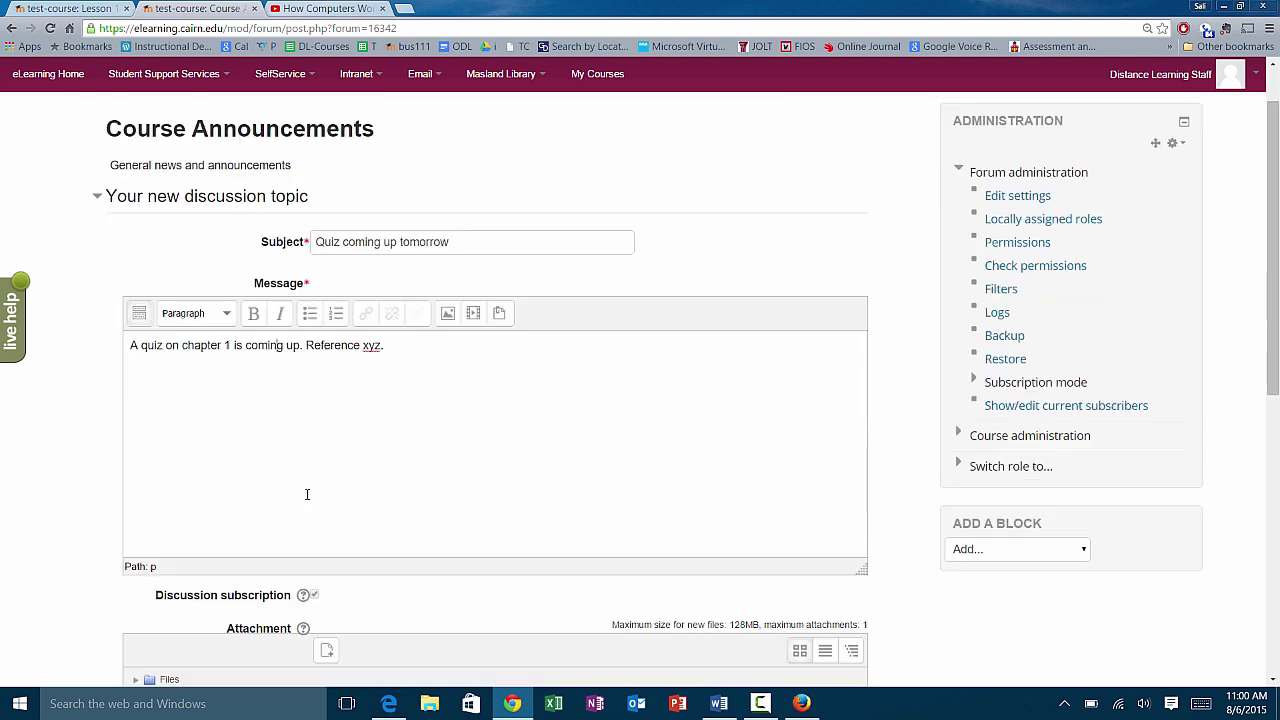
{"action": "scroll", "coordinate": [314, 494], "scroll_direction": "down", "scroll_amount": 1}
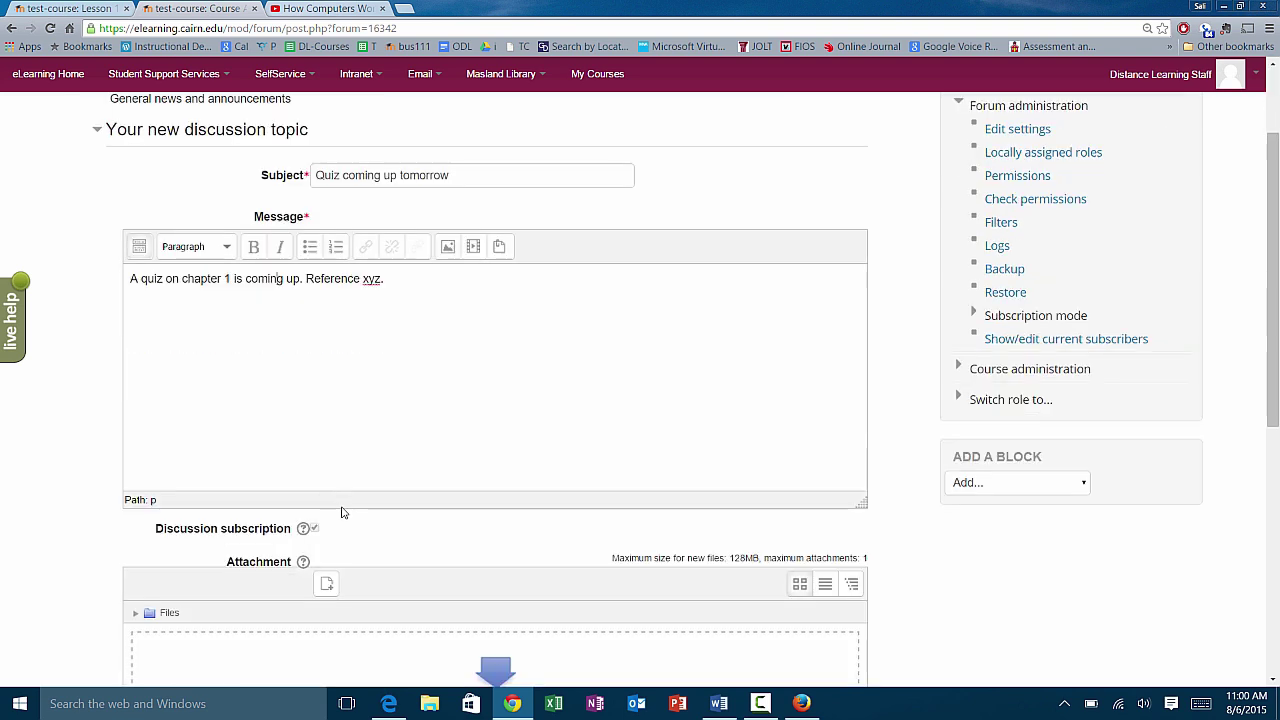
{"action": "scroll", "coordinate": [300, 546], "scroll_direction": "down", "scroll_amount": 2}
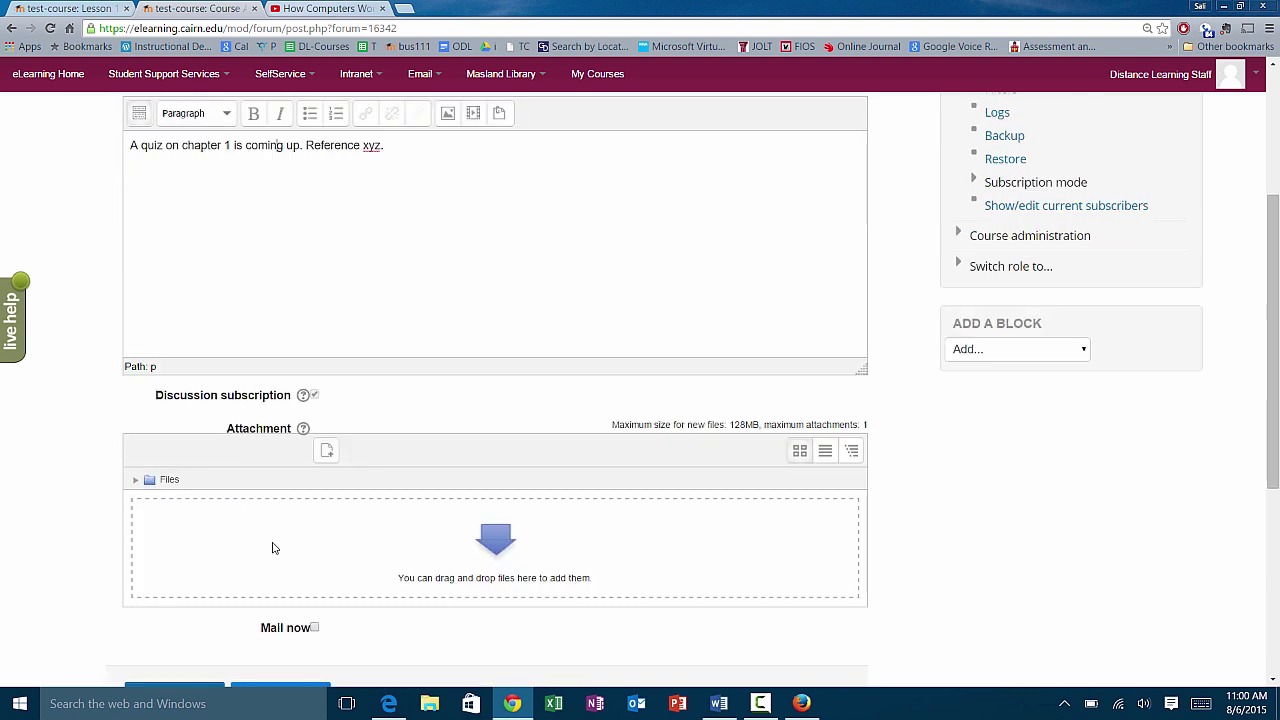
{"action": "scroll", "coordinate": [337, 546], "scroll_direction": "down", "scroll_amount": 2}
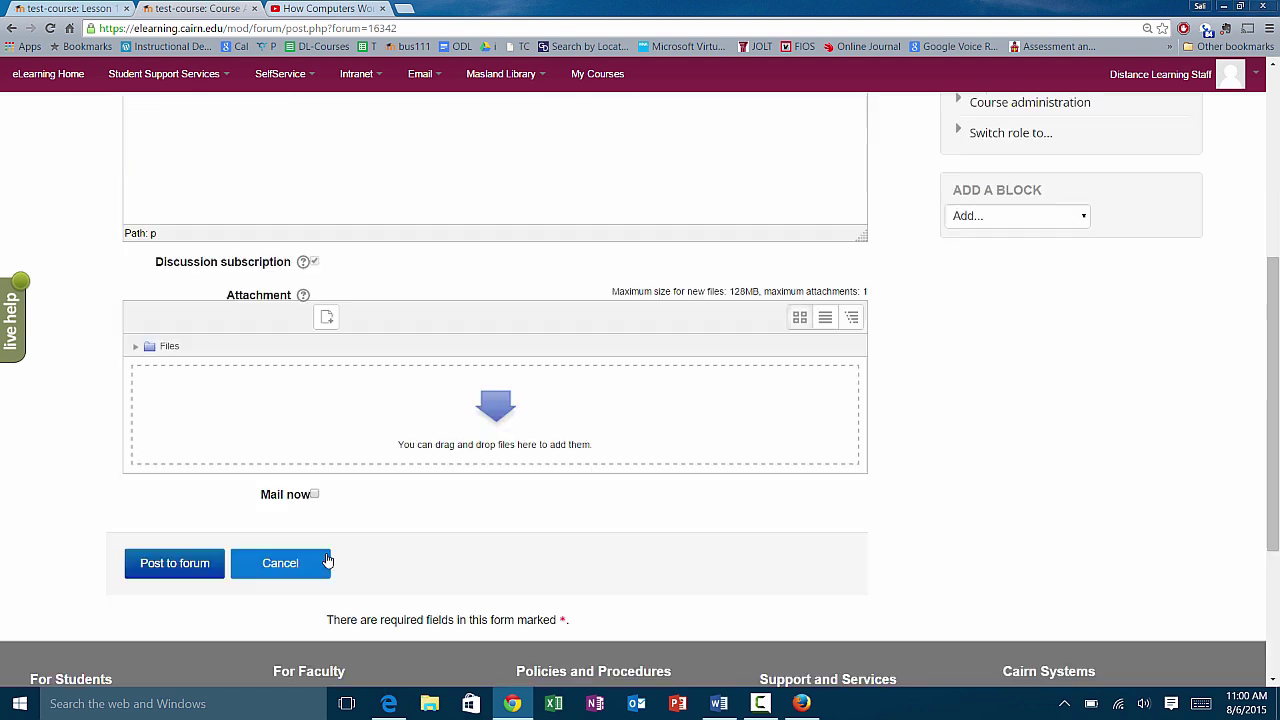
{"action": "left_click", "coordinate": [315, 494]}
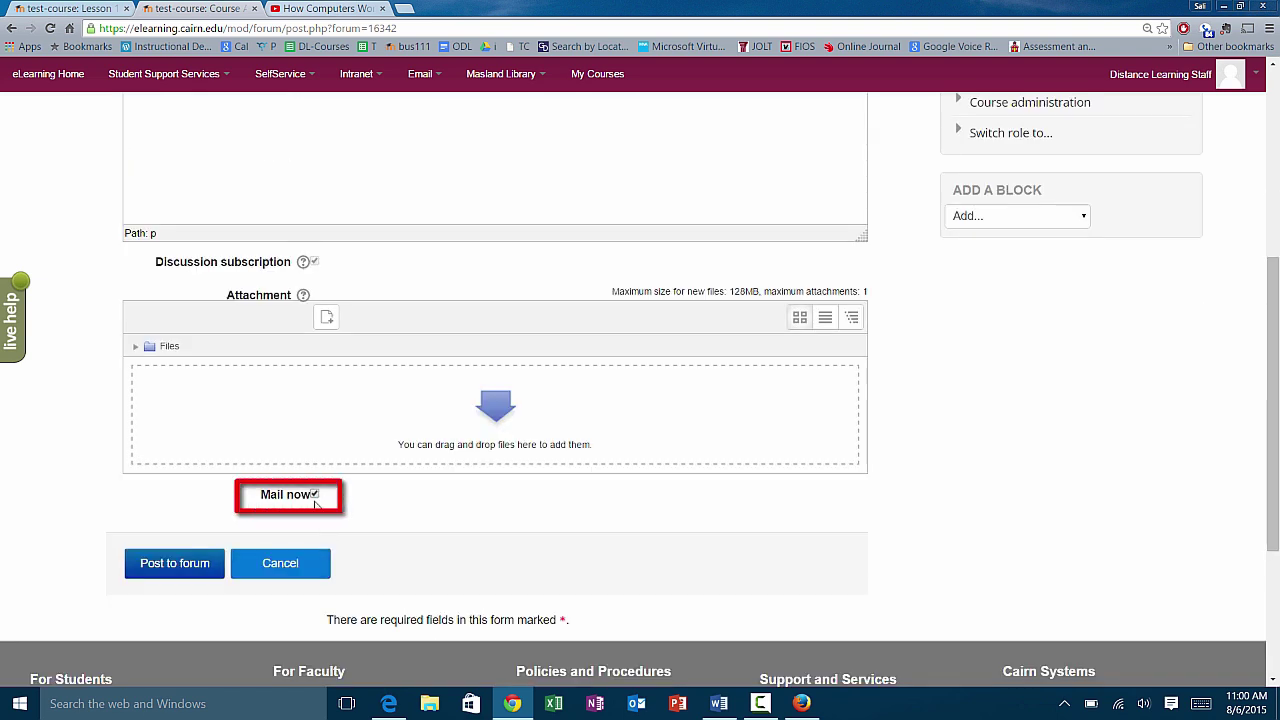
{"action": "left_click", "coordinate": [149, 567]}
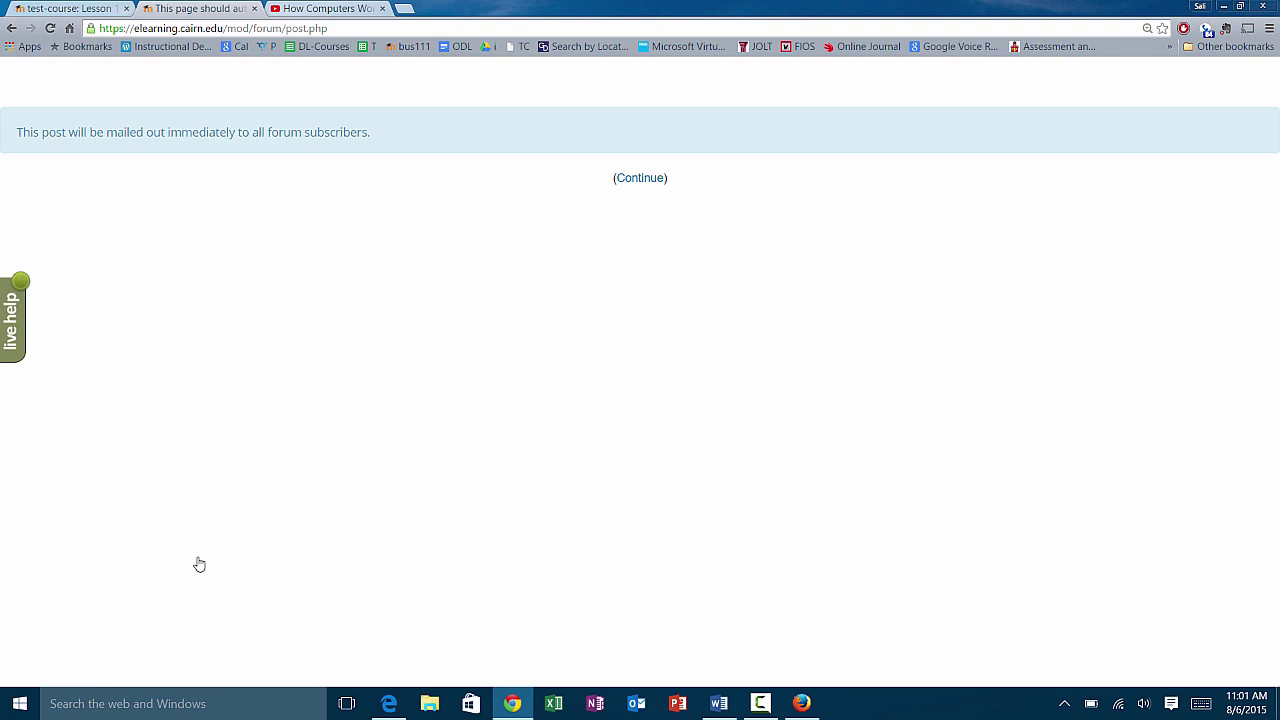
{"action": "left_click", "coordinate": [647, 183]}
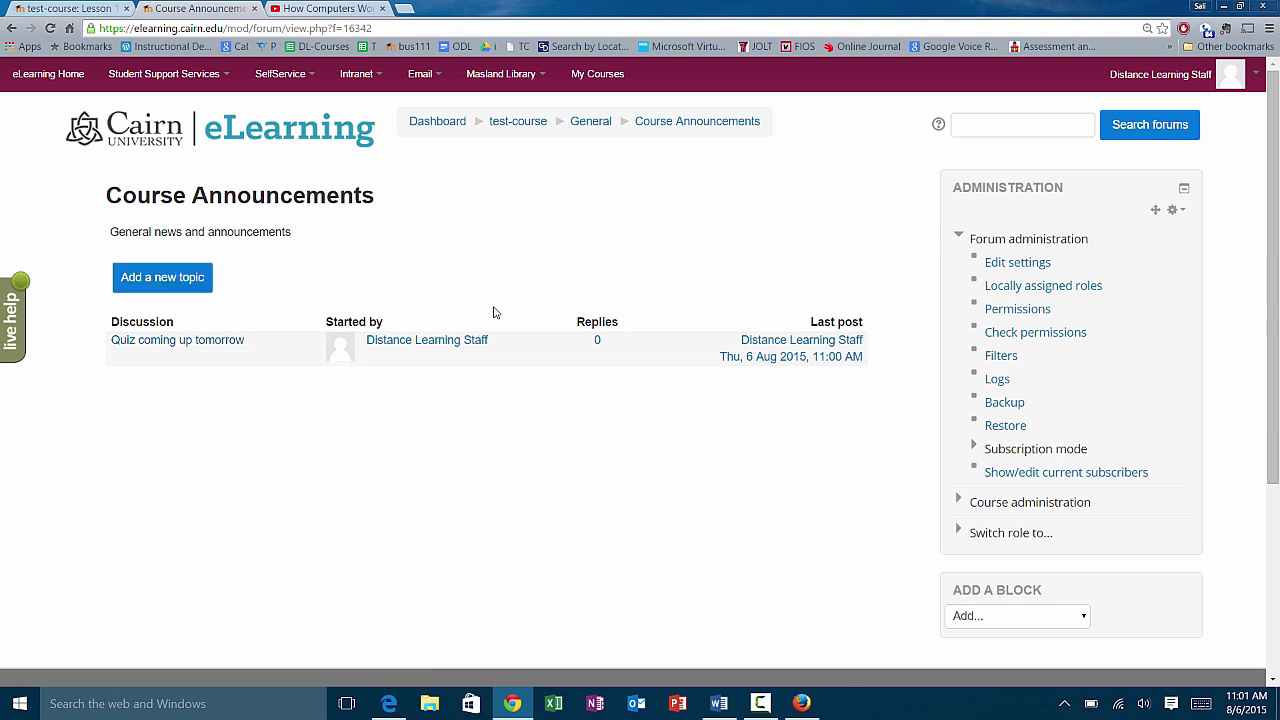
From the course page, open the new topic form through the Latest News block and go back to the course page
{"action": "left_click", "coordinate": [526, 129]}
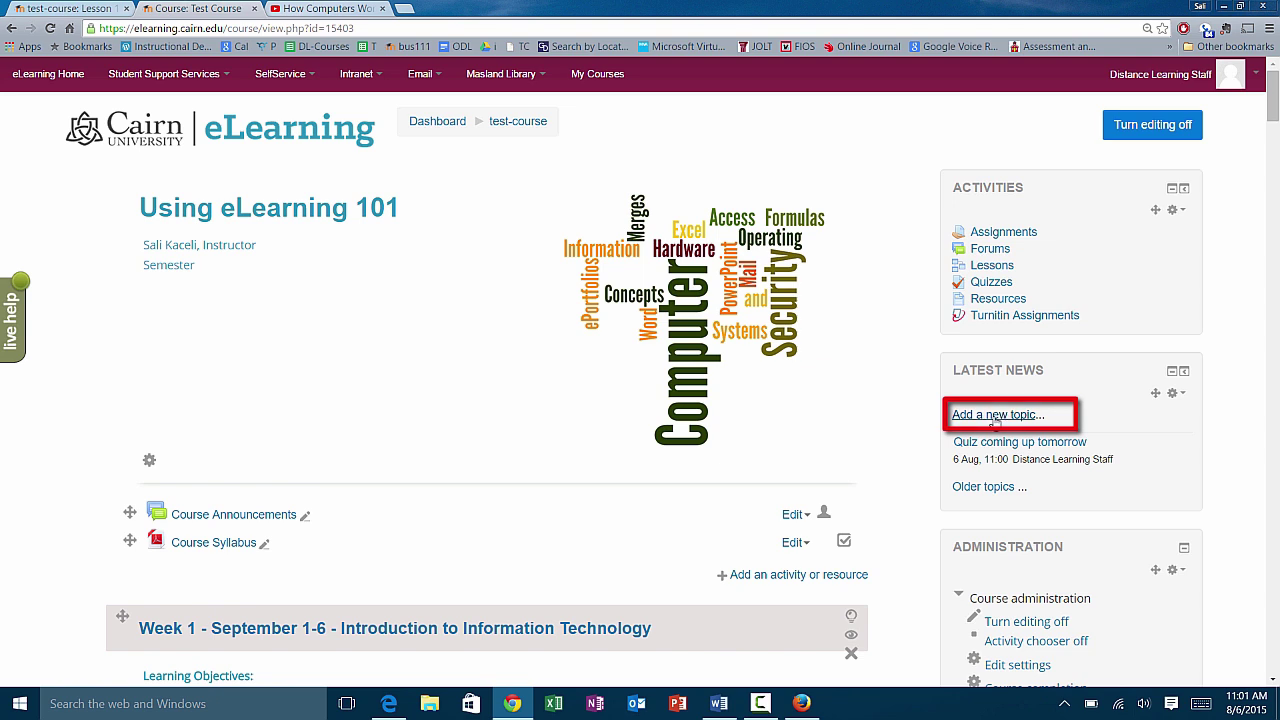
{"action": "scroll", "coordinate": [1057, 495], "scroll_direction": "down", "scroll_amount": 2}
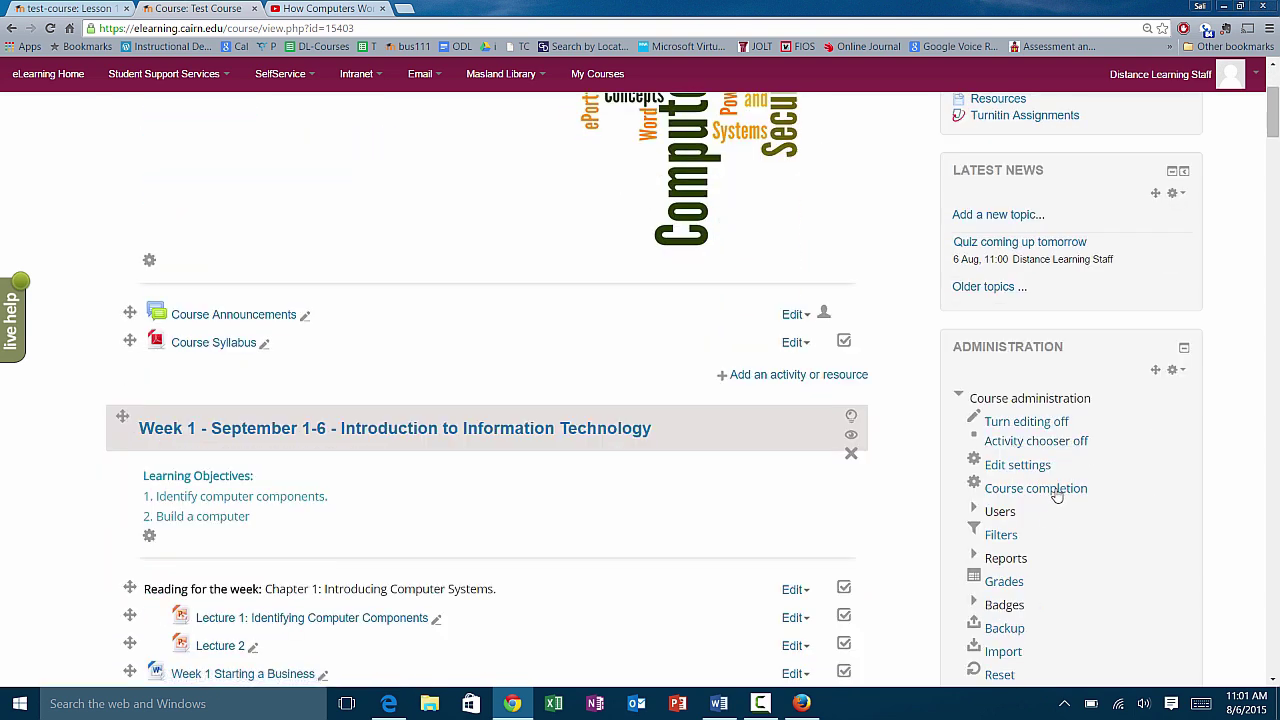
{"action": "scroll", "coordinate": [1141, 409], "scroll_direction": "up", "scroll_amount": 2}
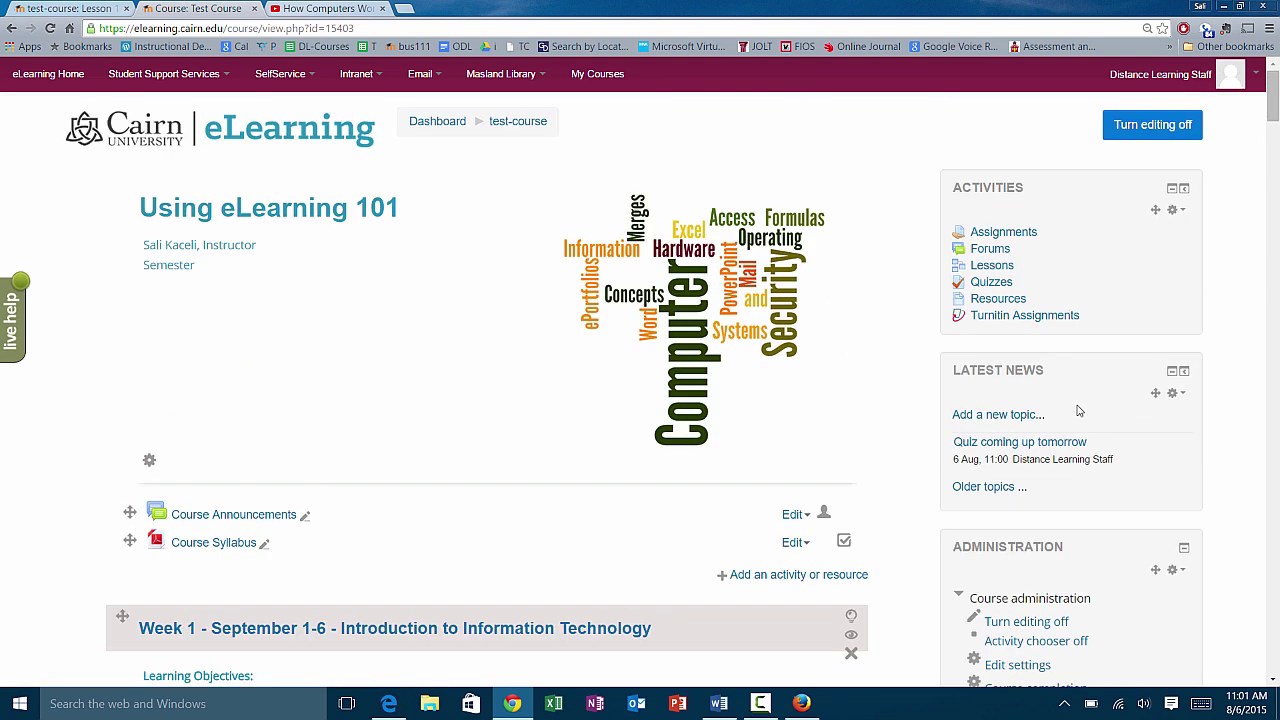
{"action": "left_click", "coordinate": [990, 417]}
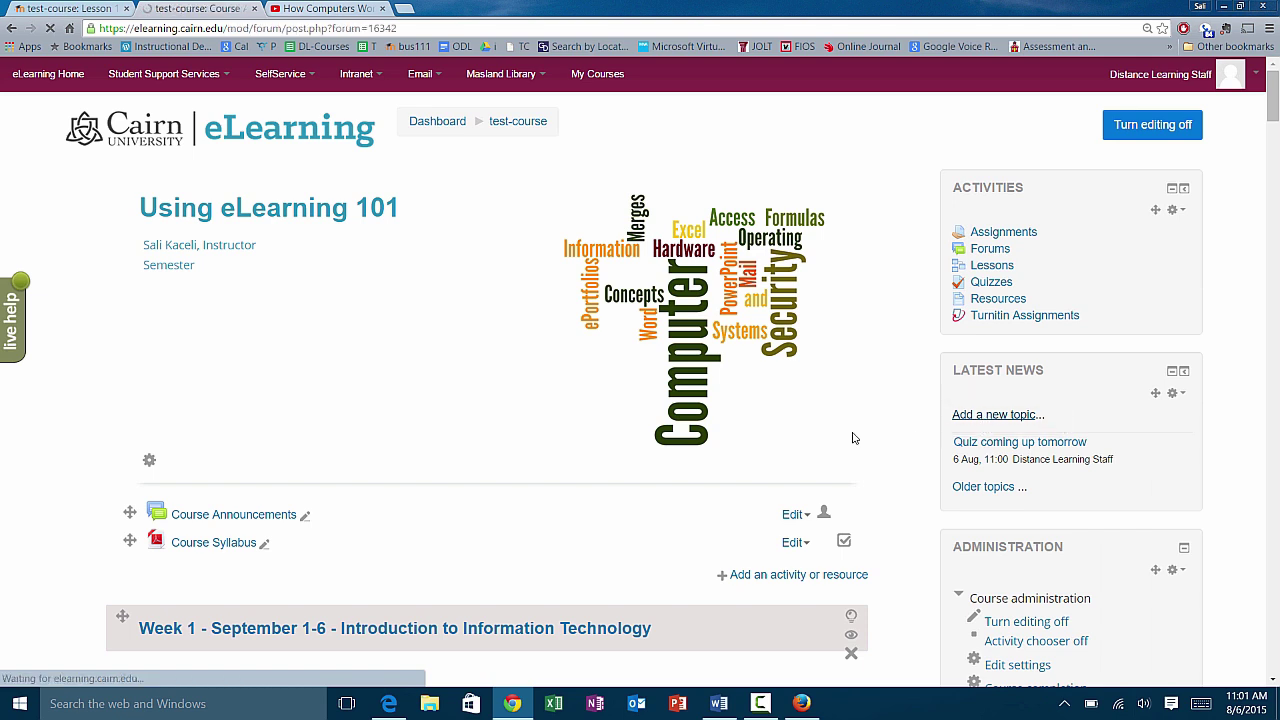
{"action": "left_click", "coordinate": [533, 133]}
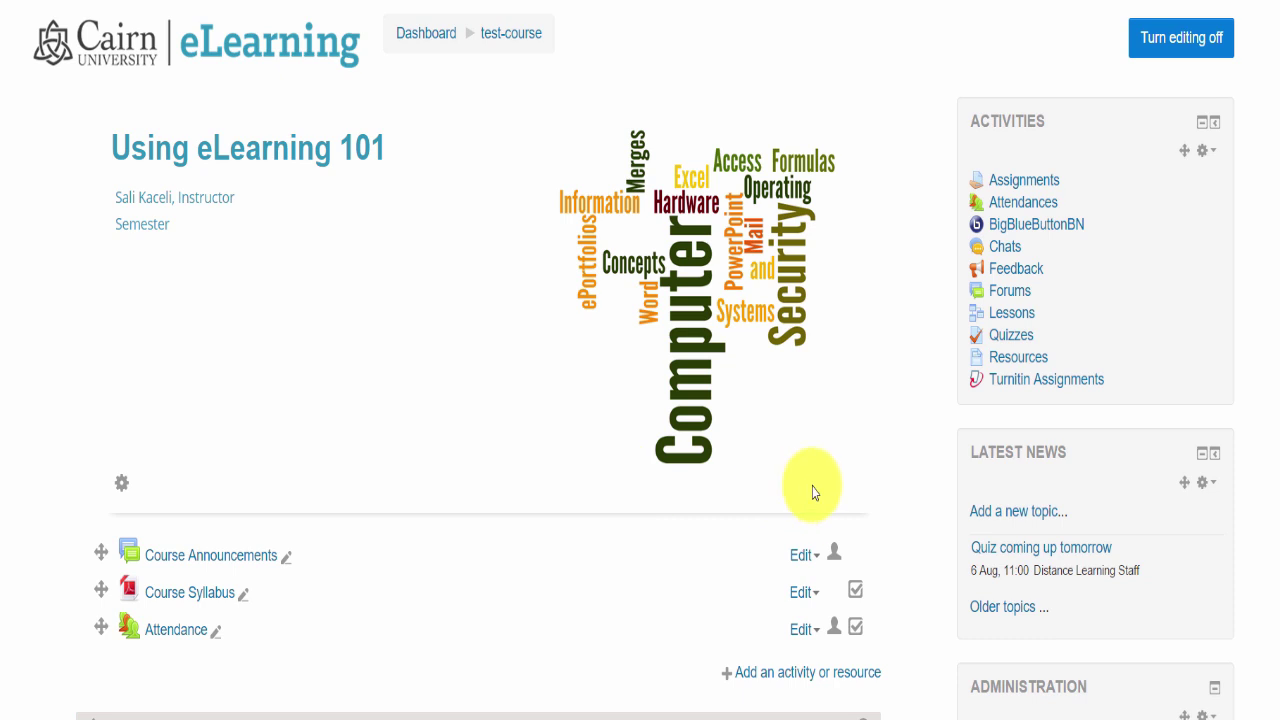
Open the course's grader report and view the grades of all participants
{"action": "scroll", "coordinate": [800, 497], "scroll_direction": "down", "scroll_amount": 1}
{"action": "scroll", "coordinate": [841, 400], "scroll_direction": "down", "scroll_amount": 3}
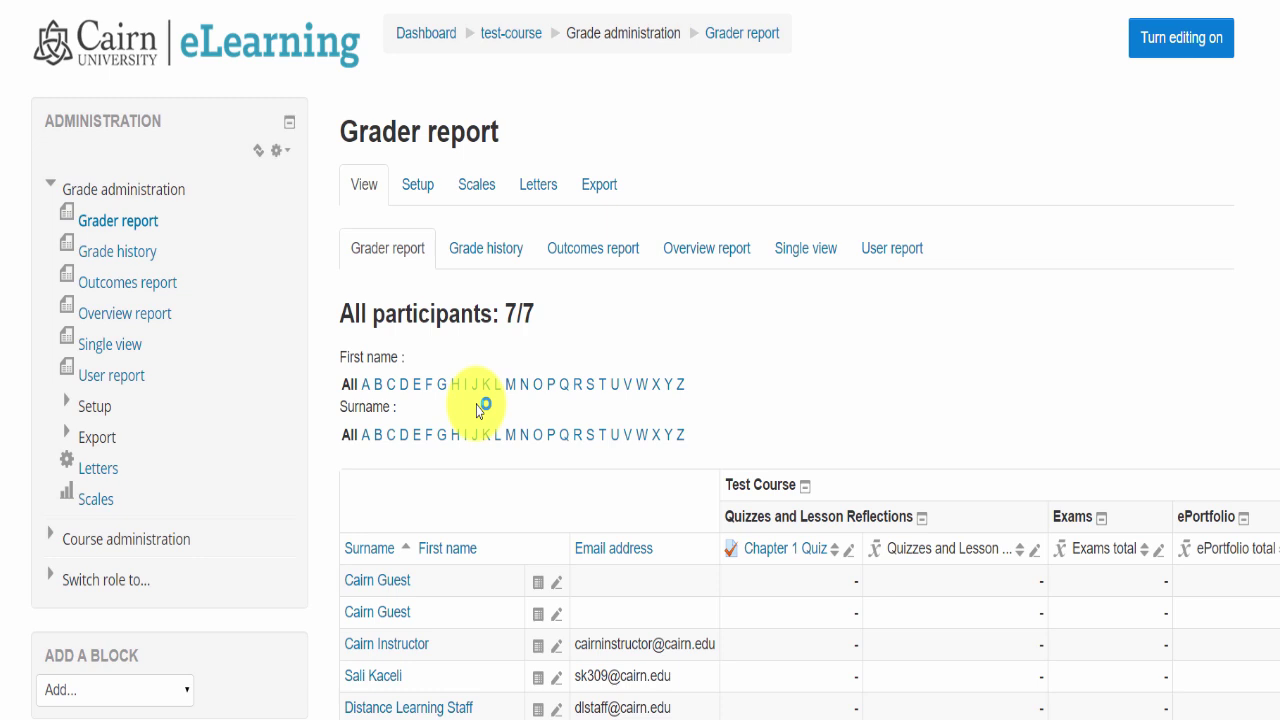
{"action": "scroll", "coordinate": [906, 370], "scroll_direction": "down", "scroll_amount": 1}
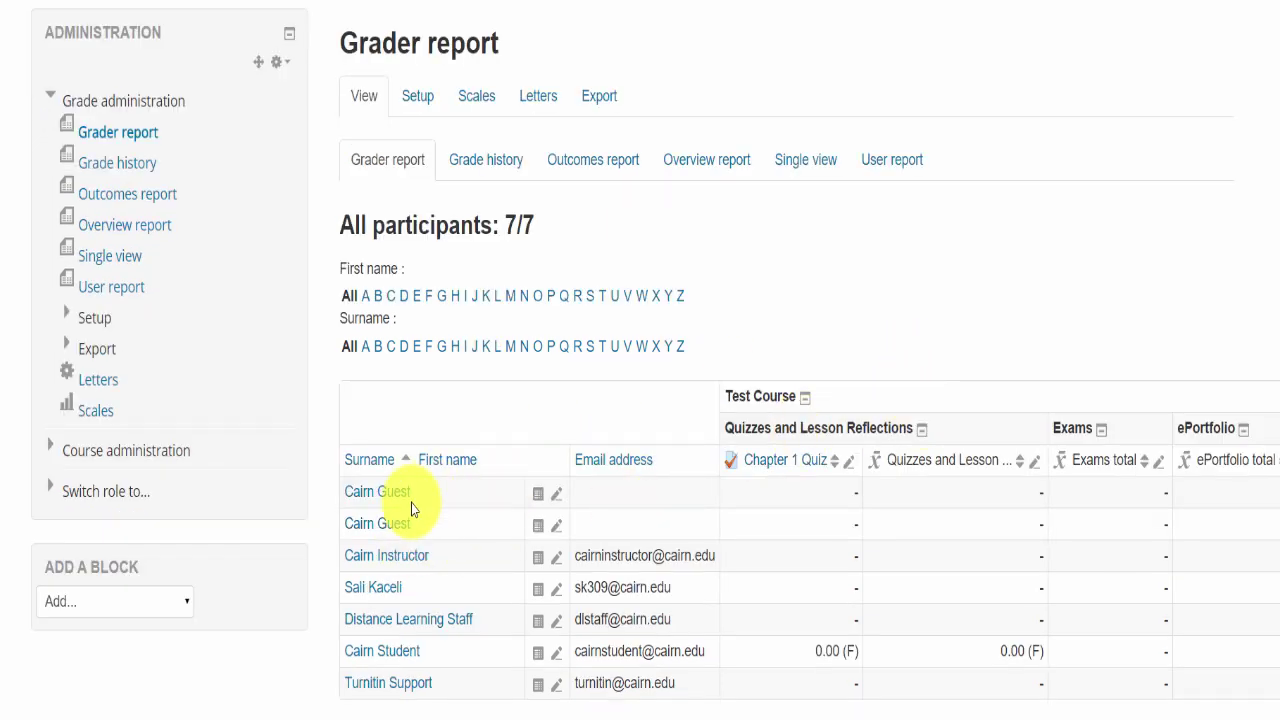
Open the Excel spreadsheet export of the grades, review the included grade items and expand the export format options
{"action": "scroll", "coordinate": [1110, 376], "scroll_direction": "up", "scroll_amount": 1}
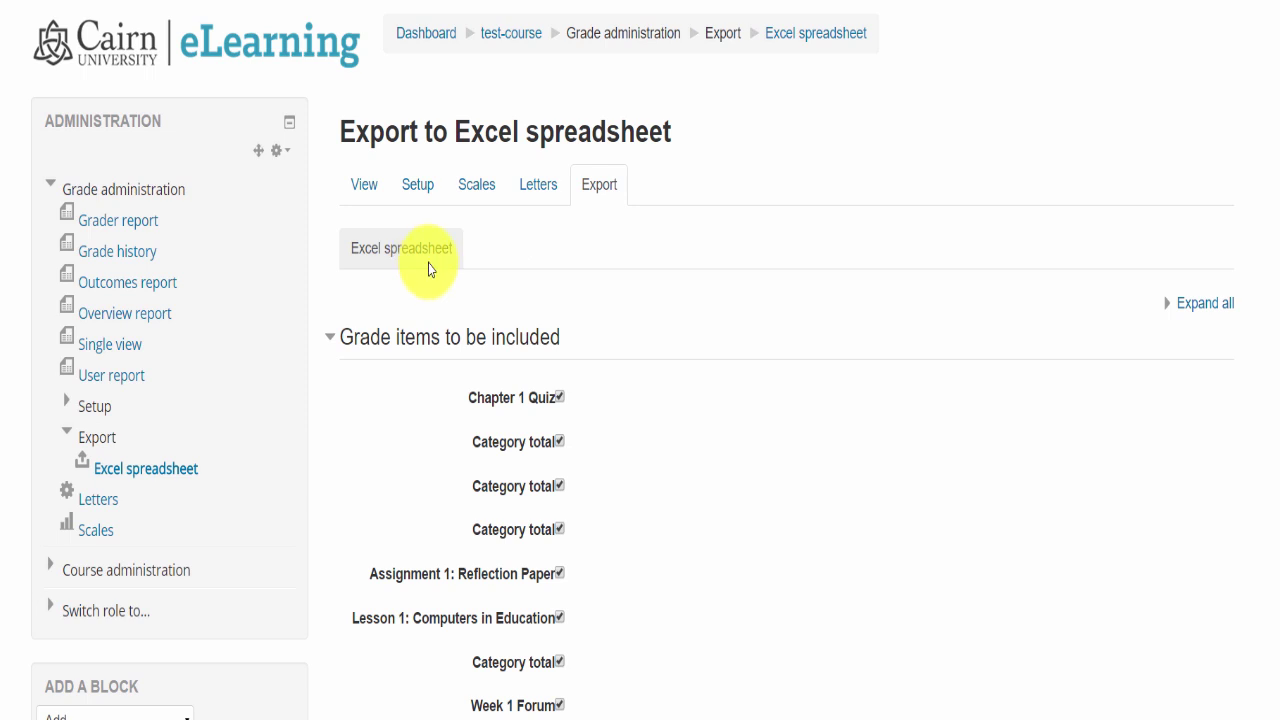
{"action": "scroll", "coordinate": [595, 418], "scroll_direction": "down", "scroll_amount": 3}
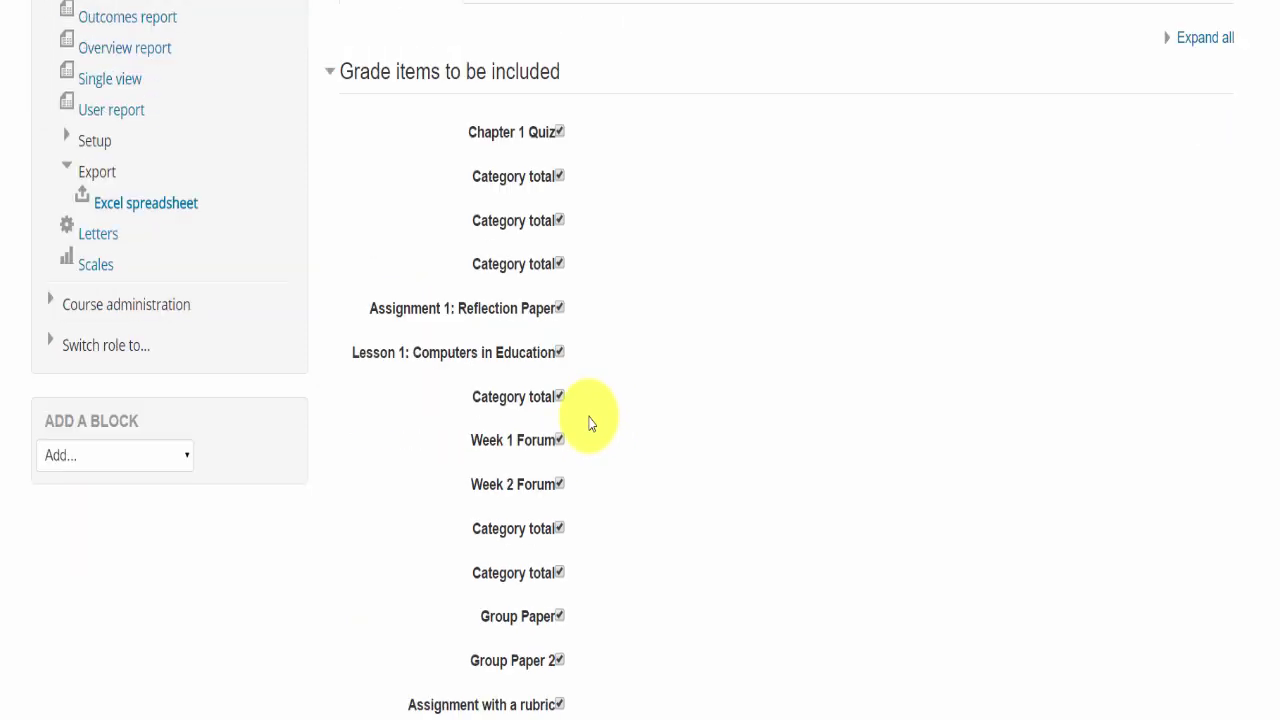
{"action": "scroll", "coordinate": [590, 423], "scroll_direction": "down", "scroll_amount": 3}
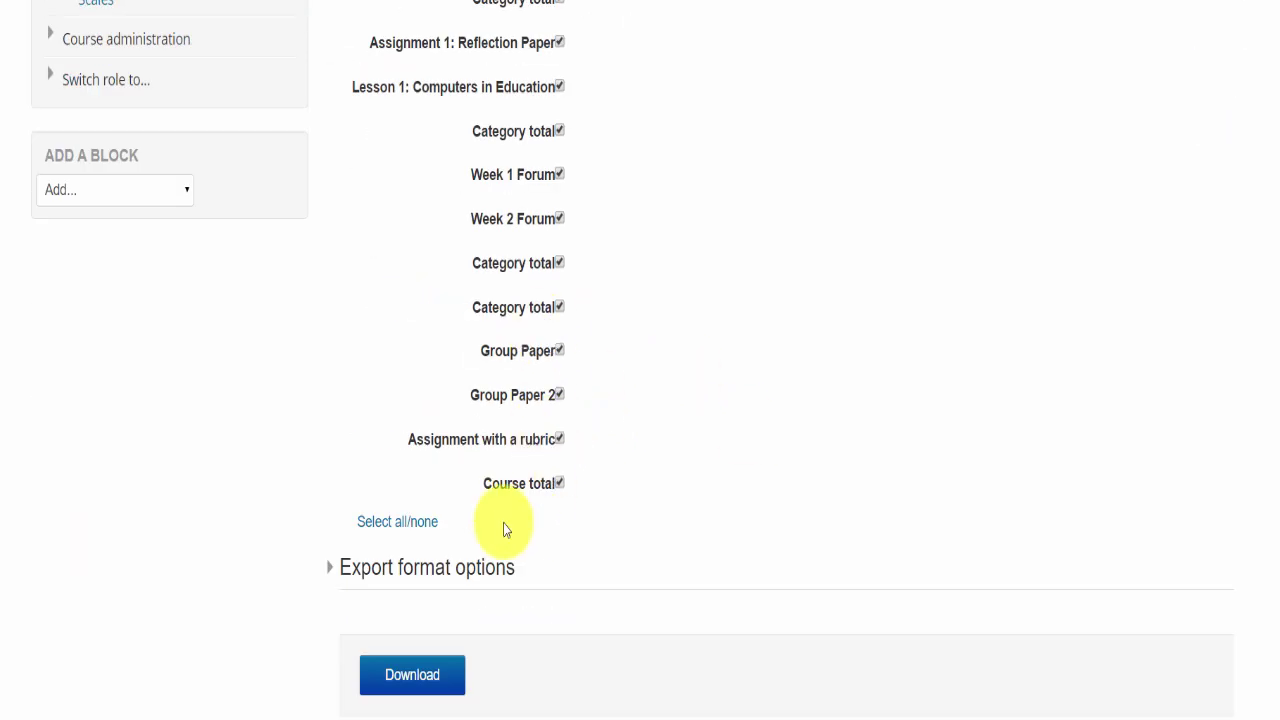
{"action": "left_click", "coordinate": [335, 568]}
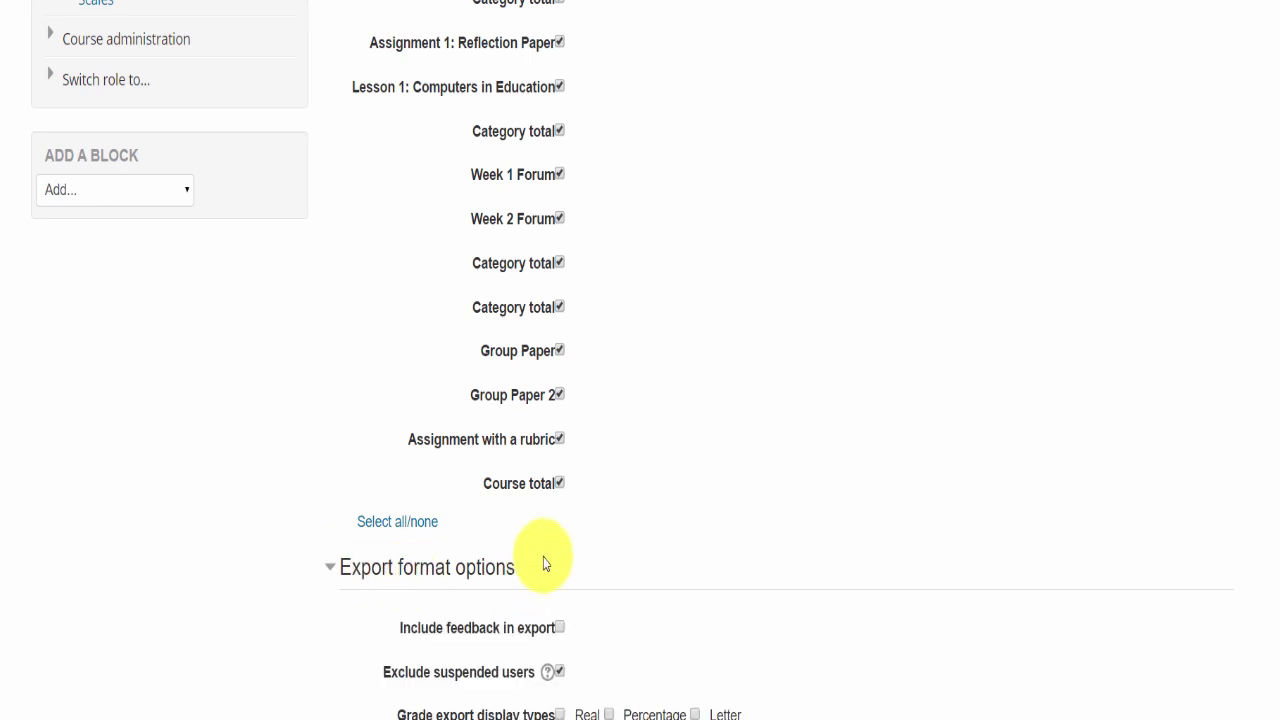
{"action": "scroll", "coordinate": [600, 545], "scroll_direction": "down", "scroll_amount": 2}
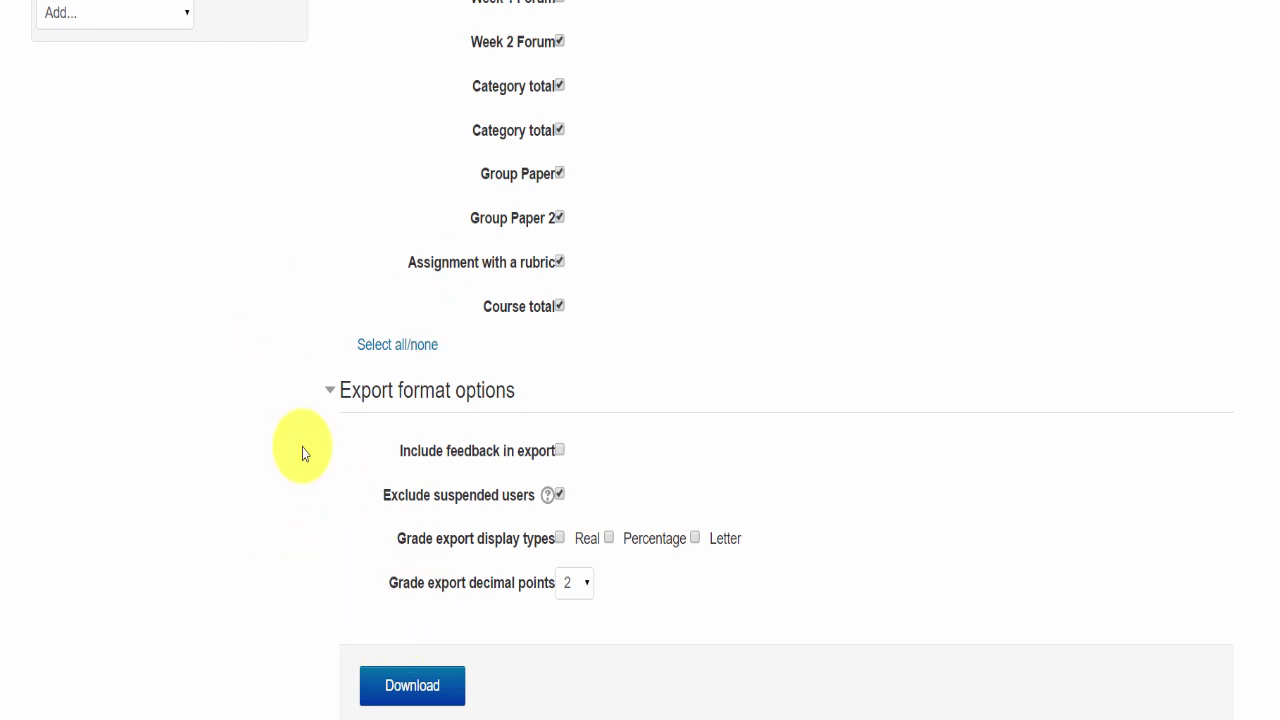
Download the grades and save them to the Desktop as the Excel worksheet "test-course Grades"
{"action": "left_click", "coordinate": [407, 690]}
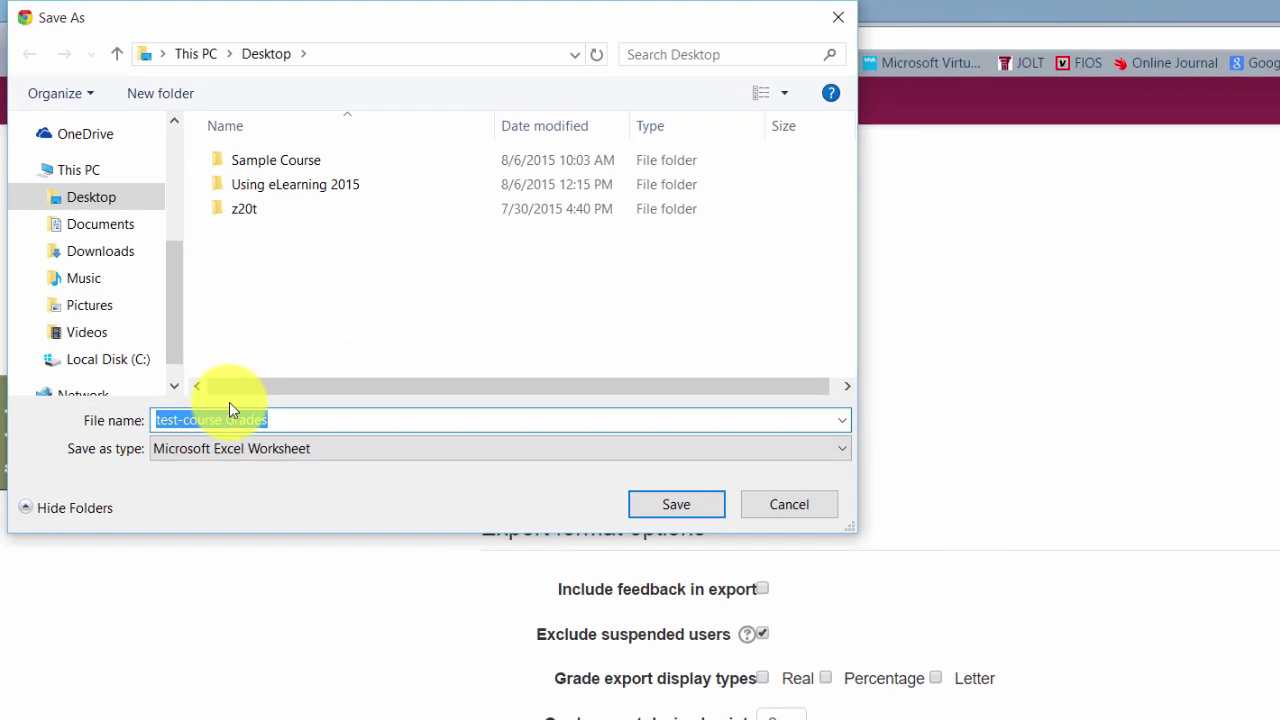
{"action": "left_click_drag", "start_coordinate": [173, 330], "coordinate": [236, 258]}
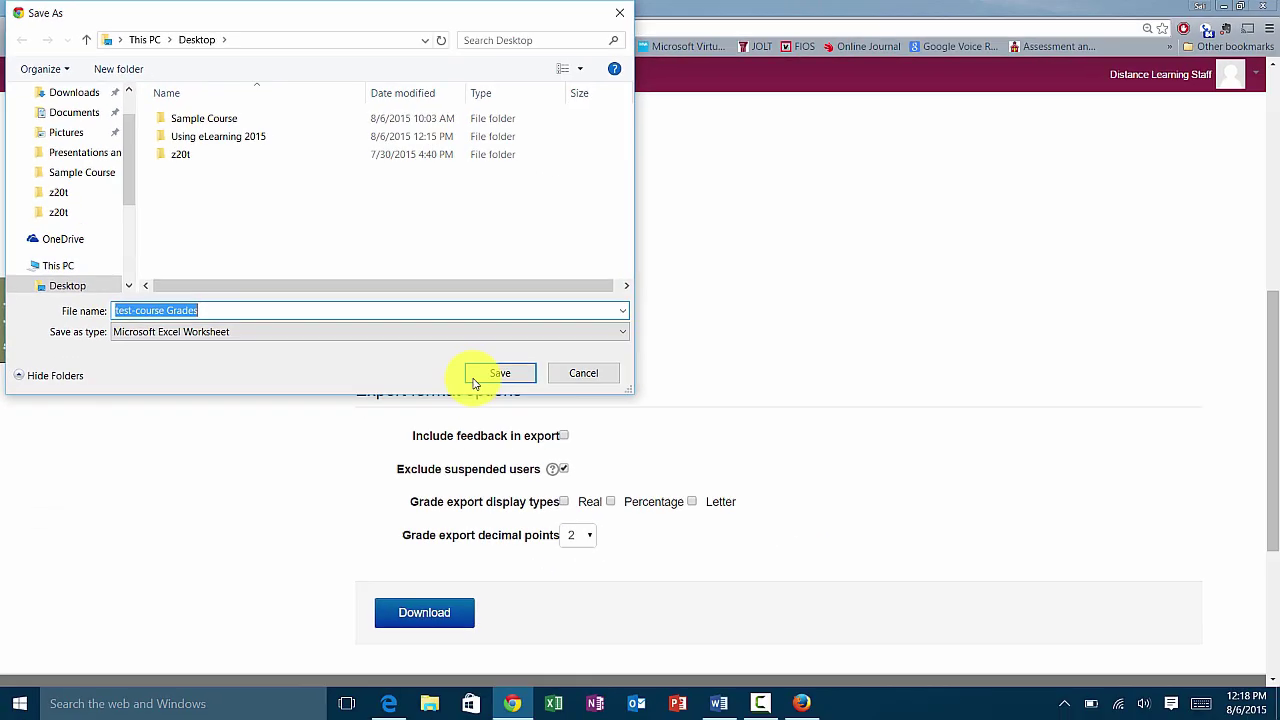
{"action": "left_click", "coordinate": [497, 375]}
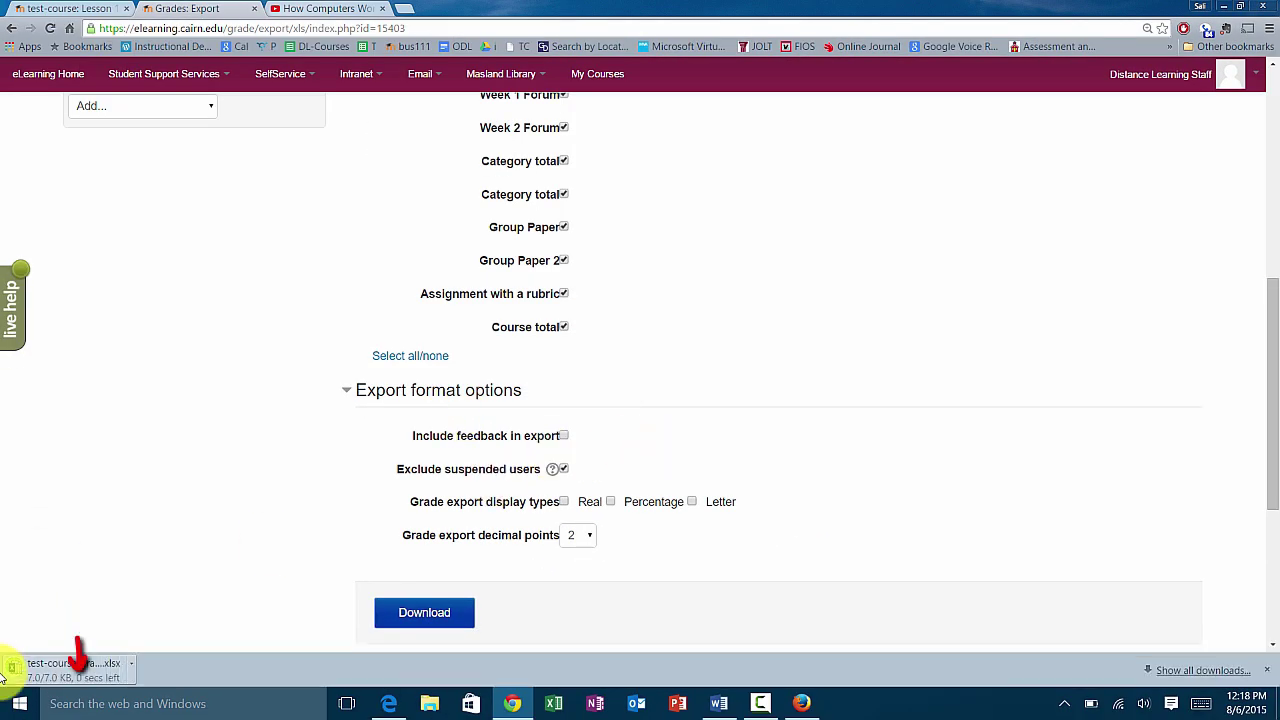
Open the downloaded "test-course Grades" worksheet in Excel and delete the ID number column
{"action": "left_click", "coordinate": [72, 672]}
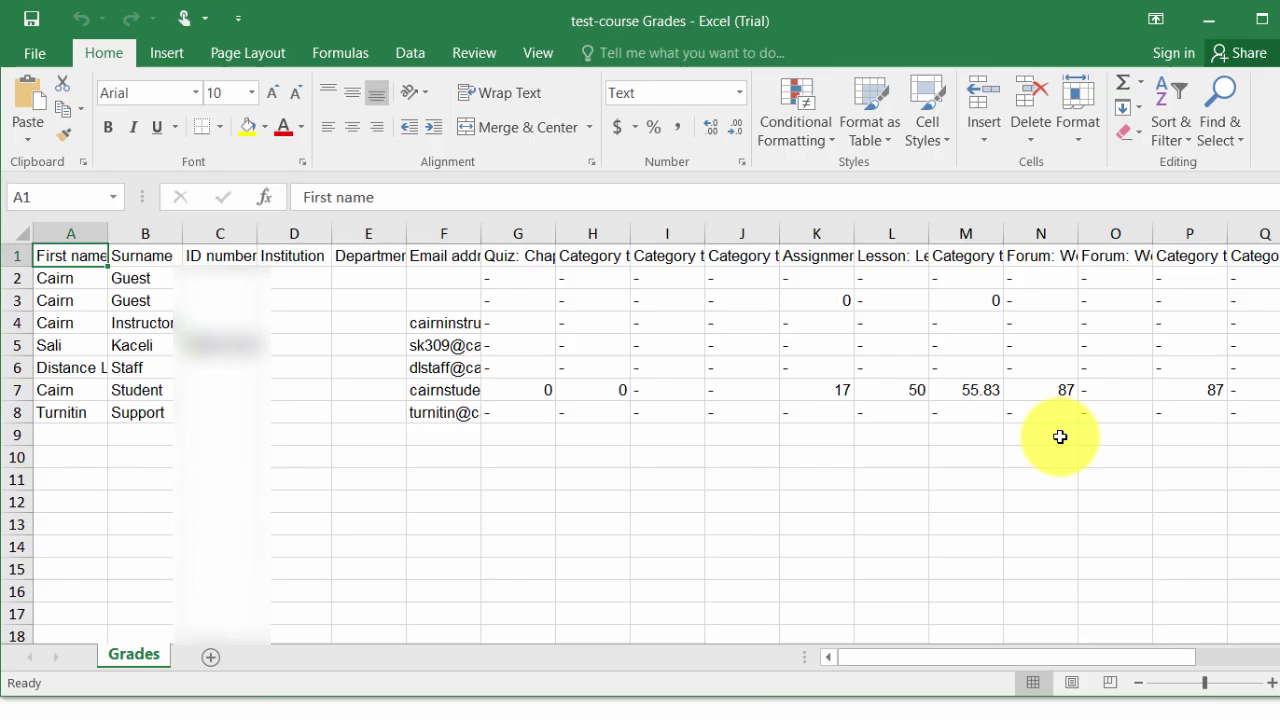
{"action": "left_click", "coordinate": [227, 234]}
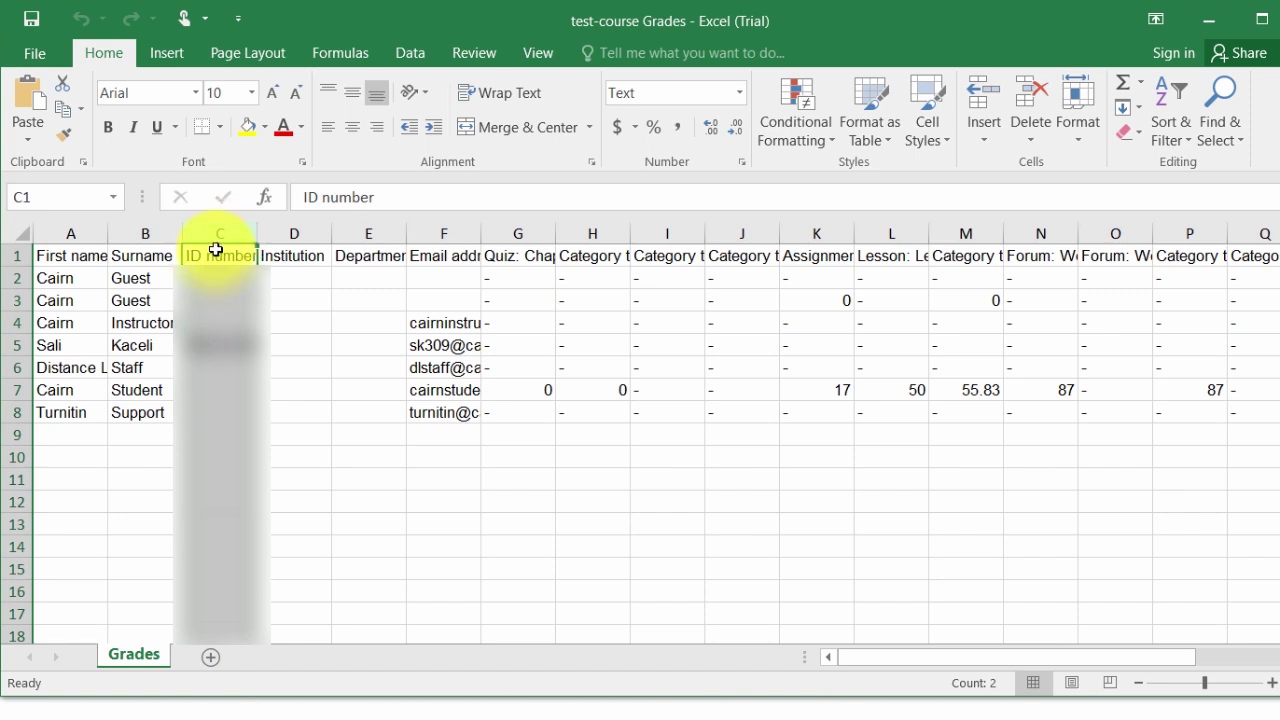
{"action": "right_click", "coordinate": [221, 234]}
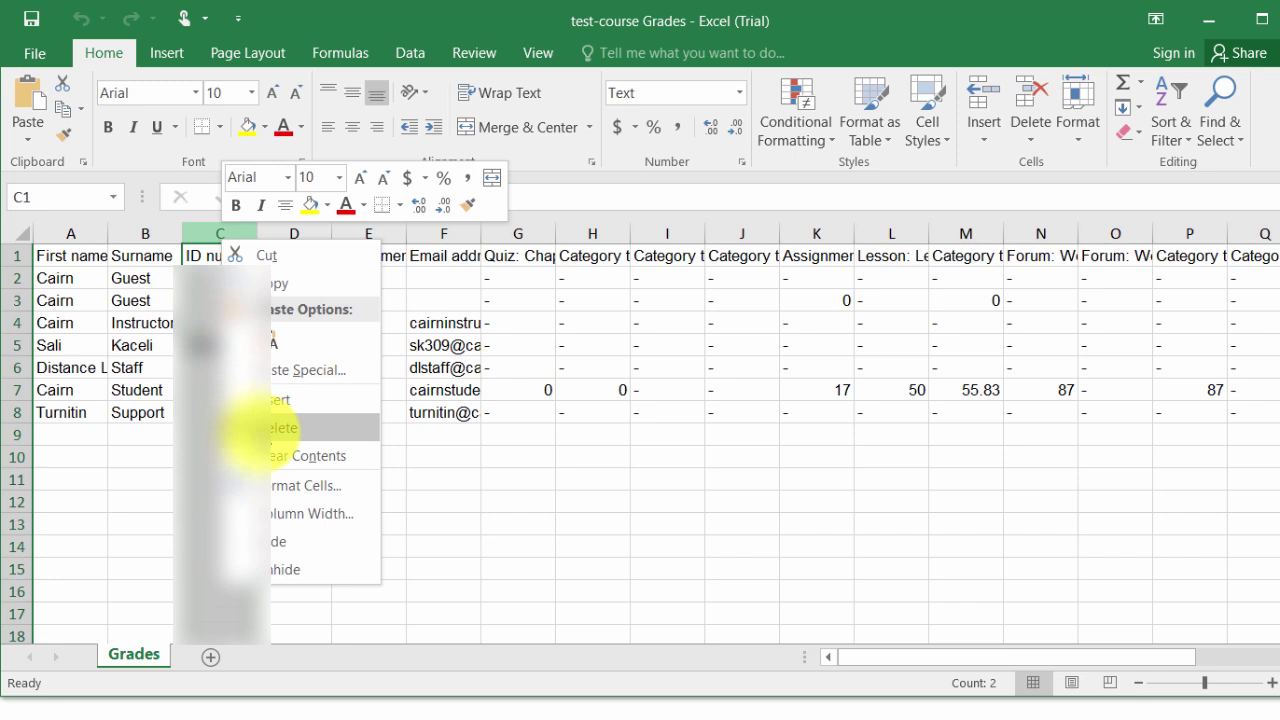
{"action": "left_click", "coordinate": [265, 428]}
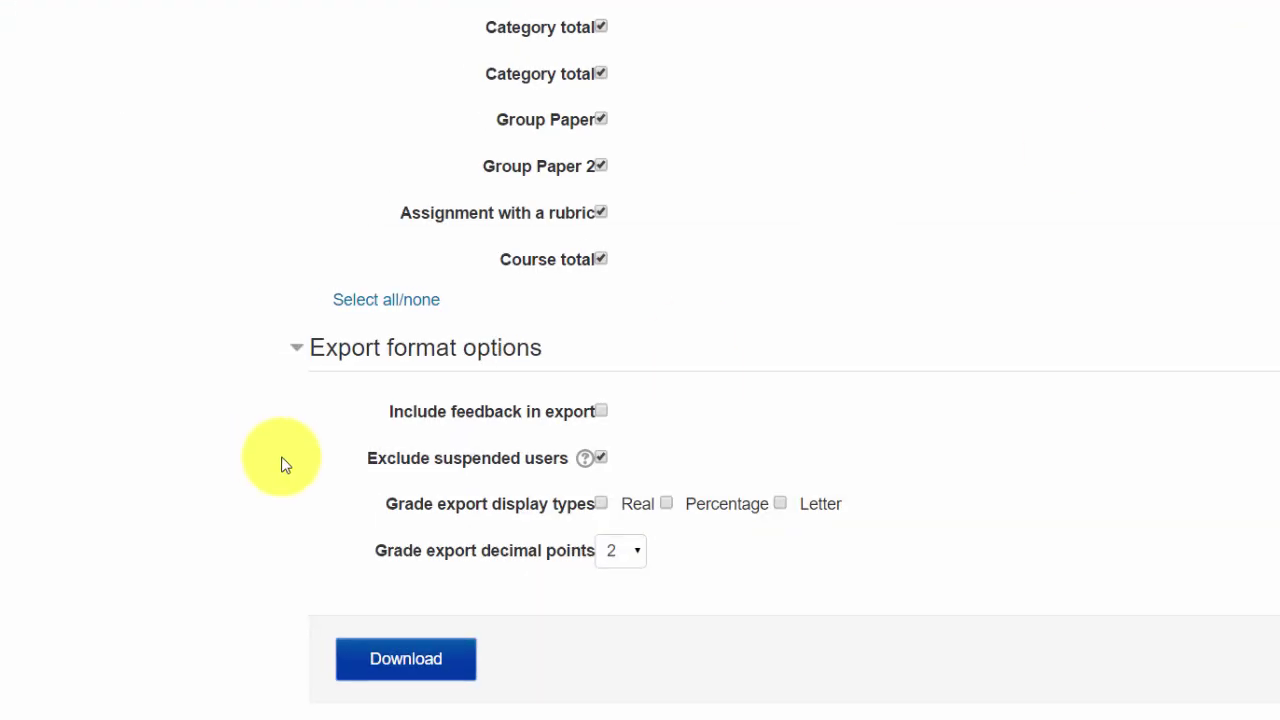
Switch back to Moodle, reopen the grade export to Excel spreadsheet and review the grade items to be included
{"action": "scroll", "coordinate": [363, 470], "scroll_direction": "up", "scroll_amount": 8}
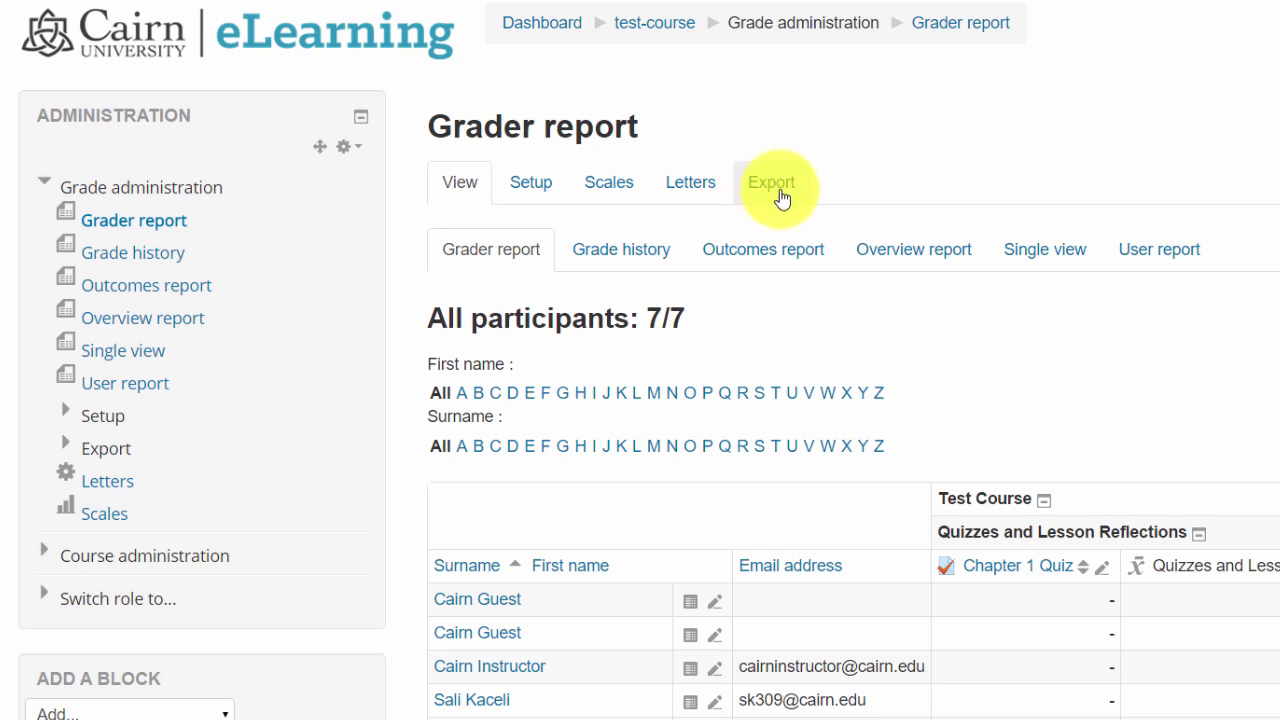
{"action": "left_click", "coordinate": [780, 200]}
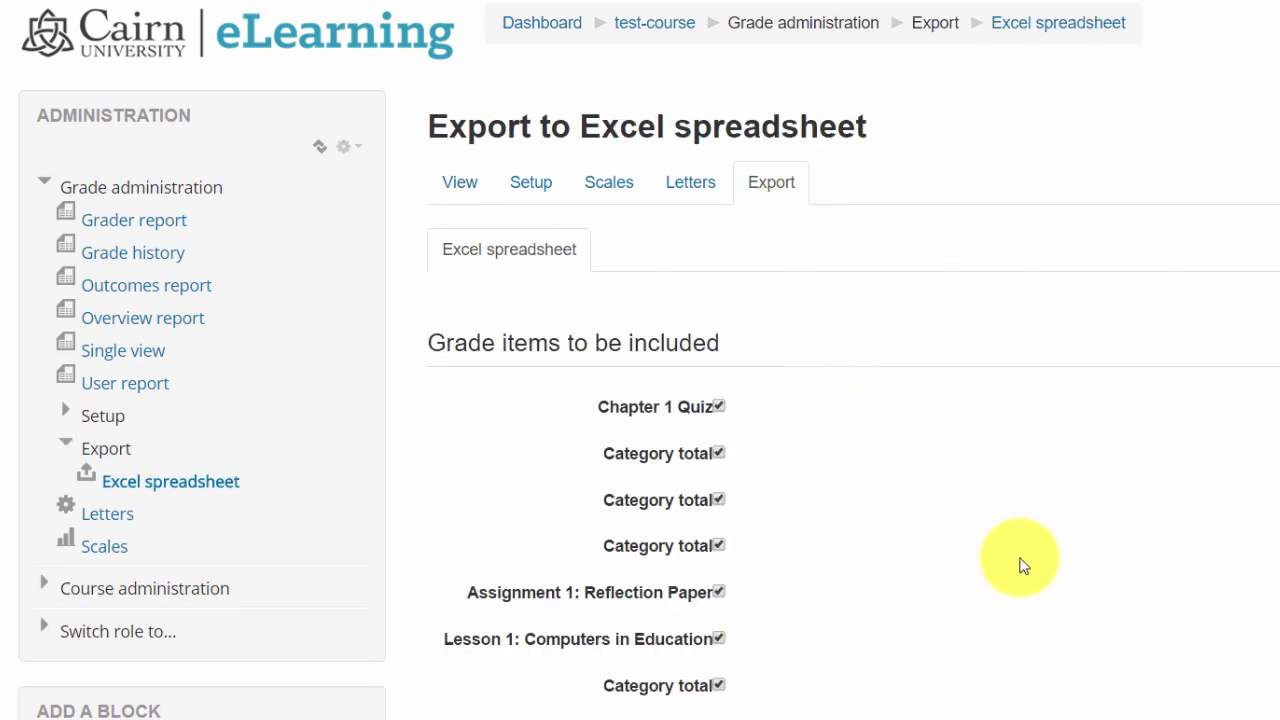
{"action": "scroll", "coordinate": [1005, 565], "scroll_direction": "down", "scroll_amount": 3}
{"action": "scroll", "coordinate": [1010, 568], "scroll_direction": "down", "scroll_amount": 2}
{"action": "scroll", "coordinate": [1012, 572], "scroll_direction": "up", "scroll_amount": 3}
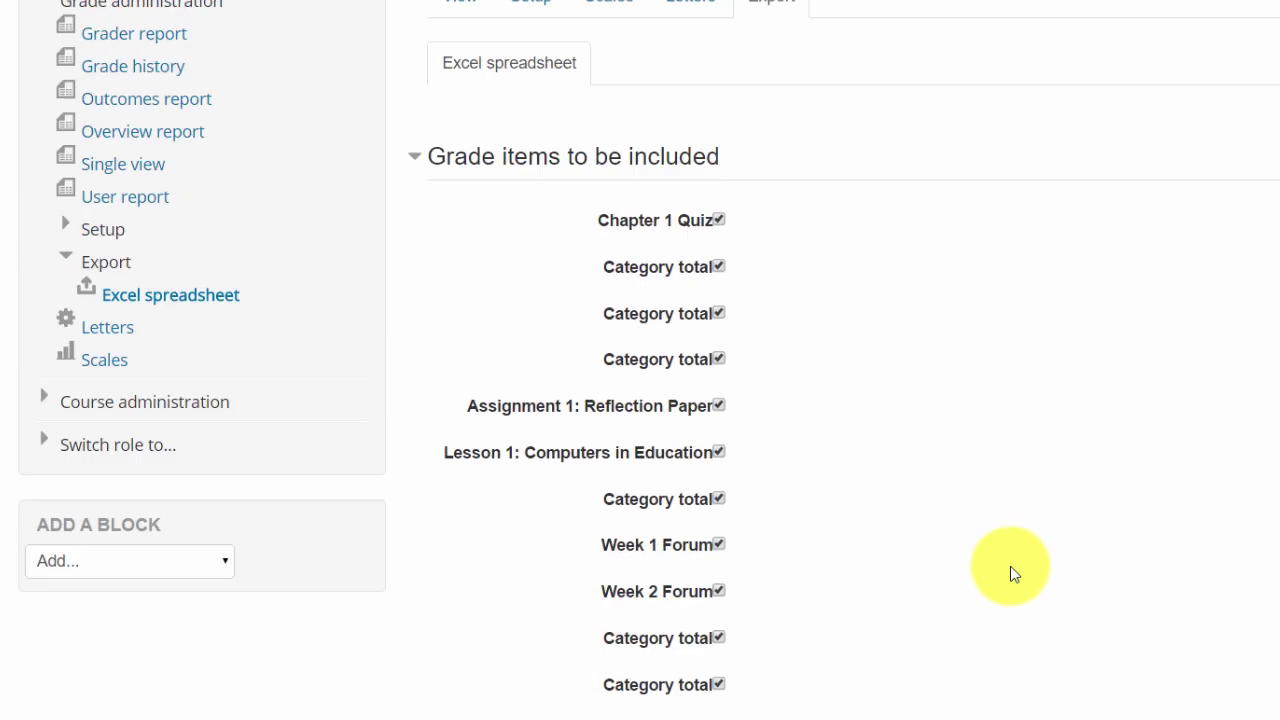
{"action": "scroll", "coordinate": [1000, 591], "scroll_direction": "up", "scroll_amount": 2}
{"action": "scroll", "coordinate": [1000, 591], "scroll_direction": "down", "scroll_amount": 7}
Choose Letter as the grade export display type and download the grades to the Desktop as "test-course Grades (1)"
{"action": "left_click", "coordinate": [493, 445]}
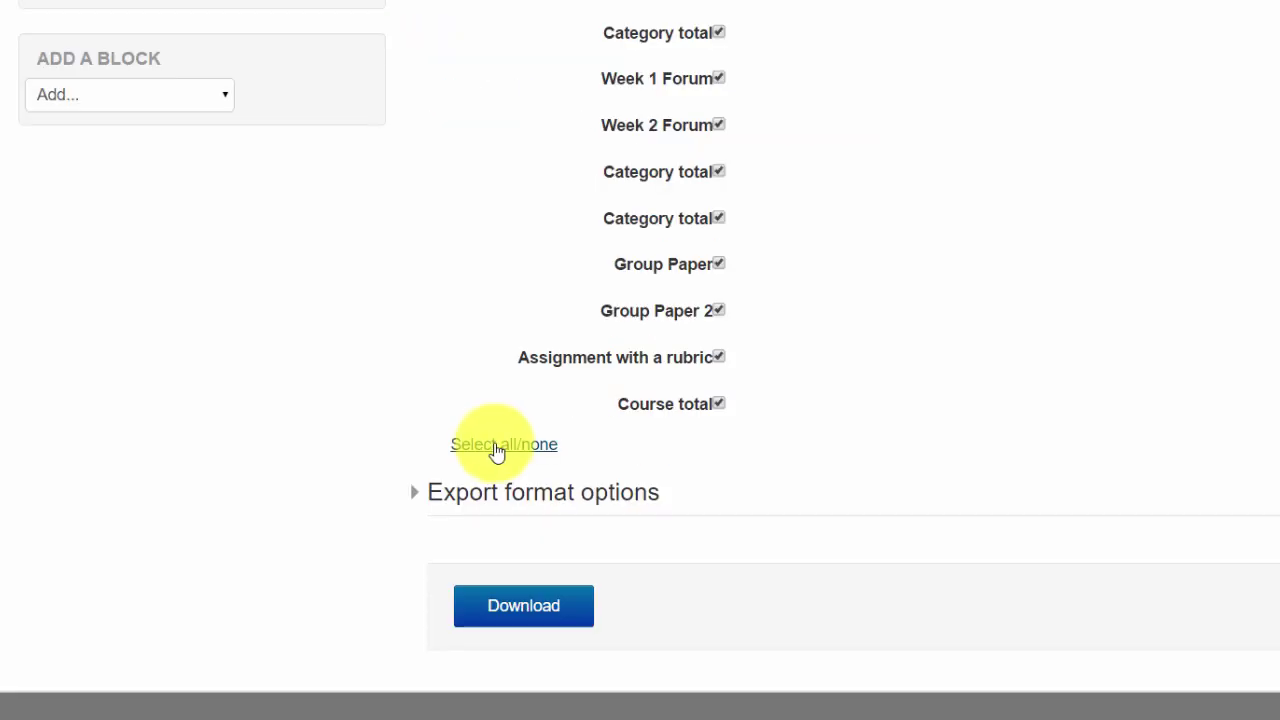
{"action": "left_click", "coordinate": [461, 503]}
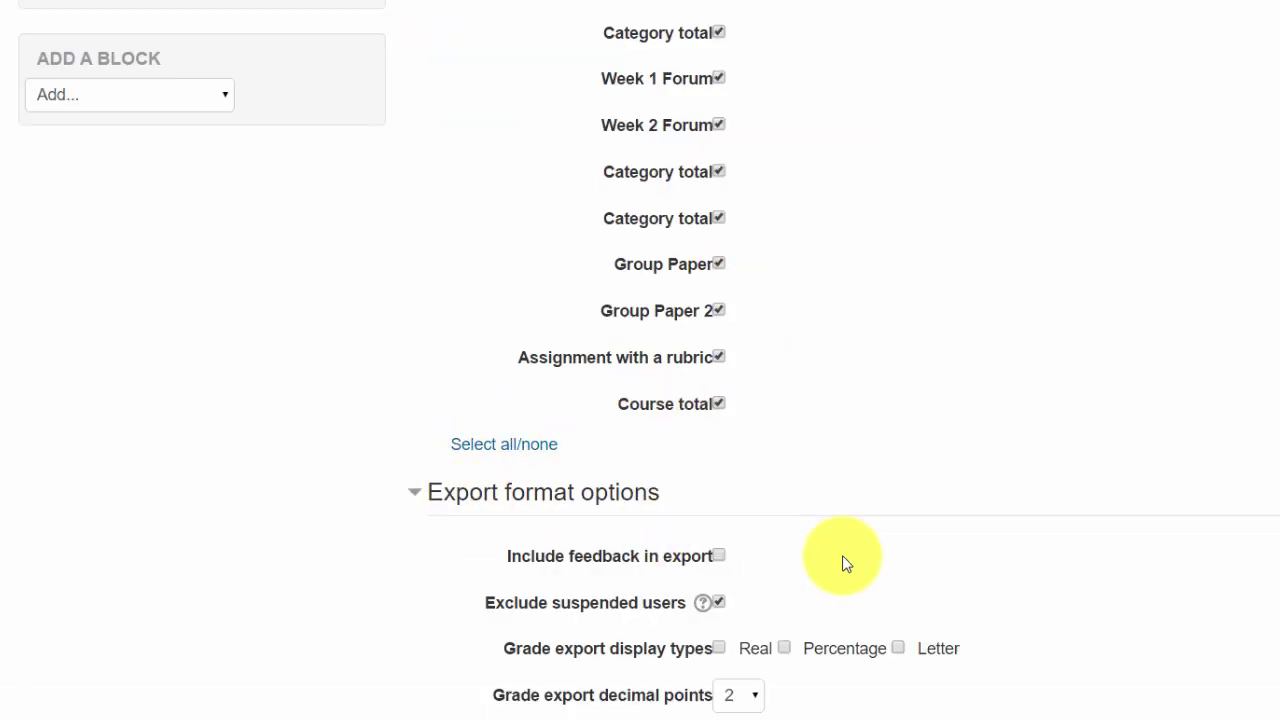
{"action": "left_click", "coordinate": [784, 649]}
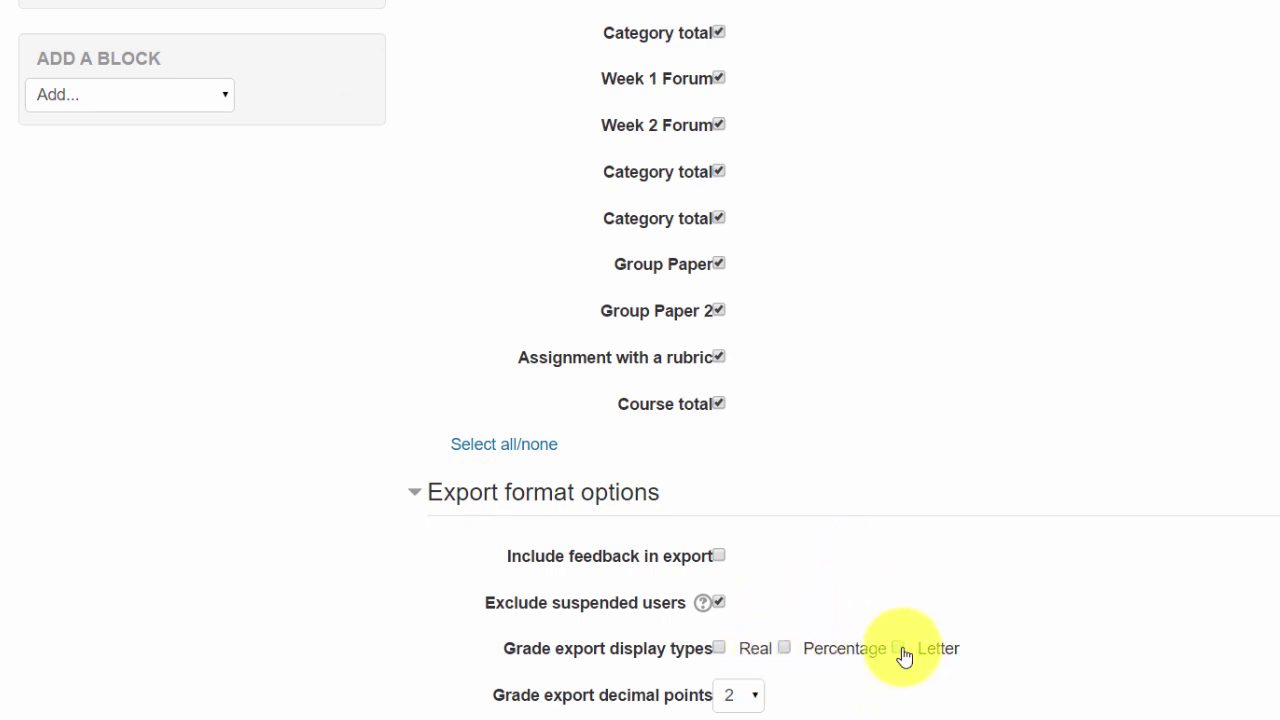
{"action": "scroll", "coordinate": [940, 655], "scroll_direction": "down", "scroll_amount": 2}
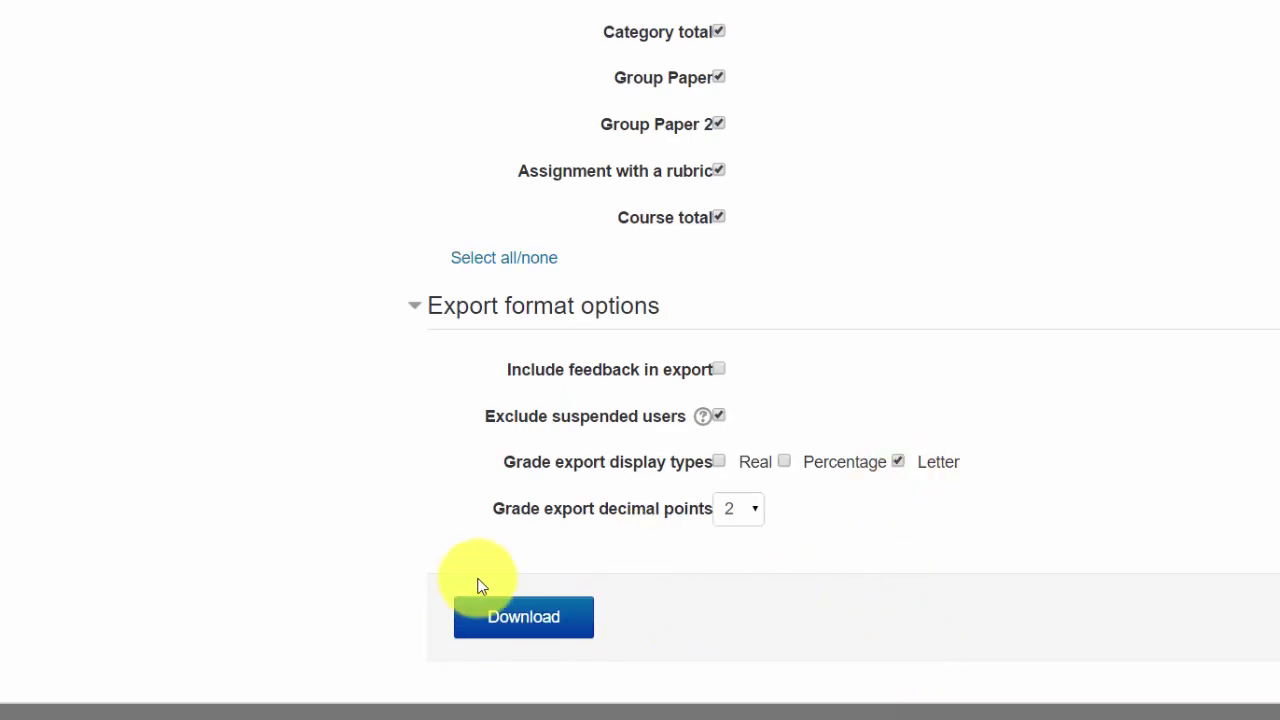
{"action": "left_click", "coordinate": [515, 628]}
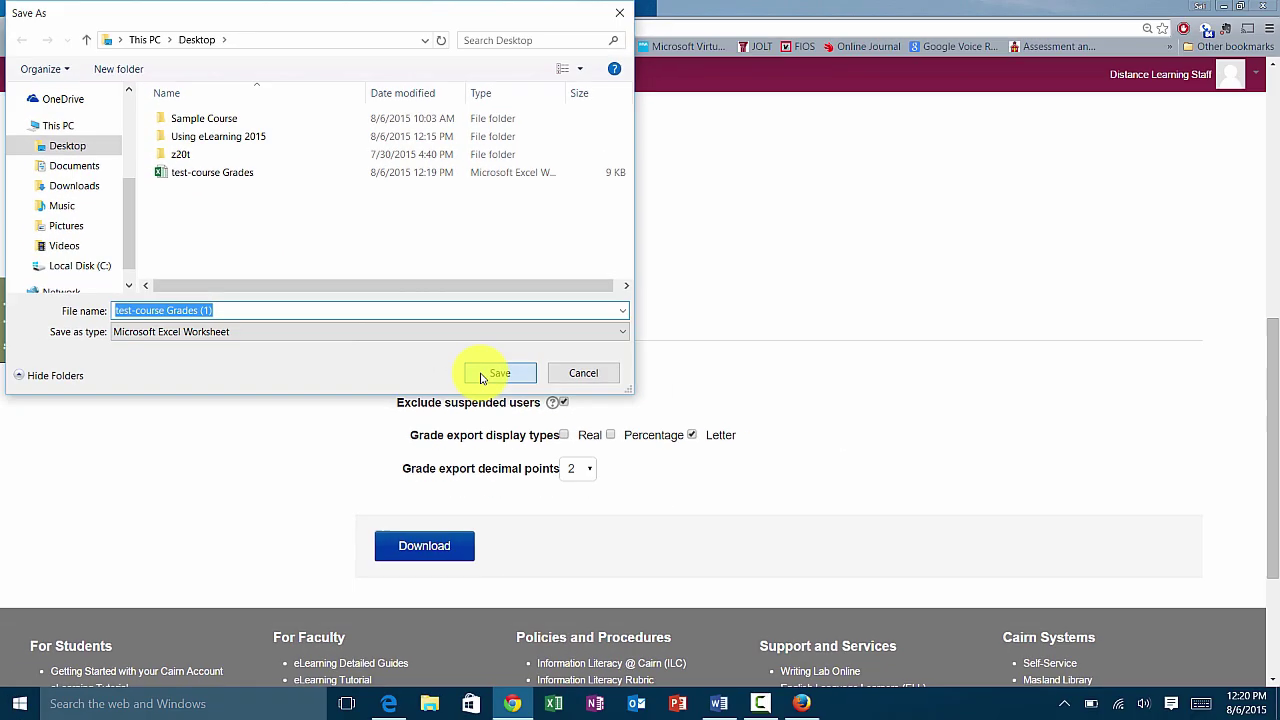
{"action": "left_click", "coordinate": [490, 374]}
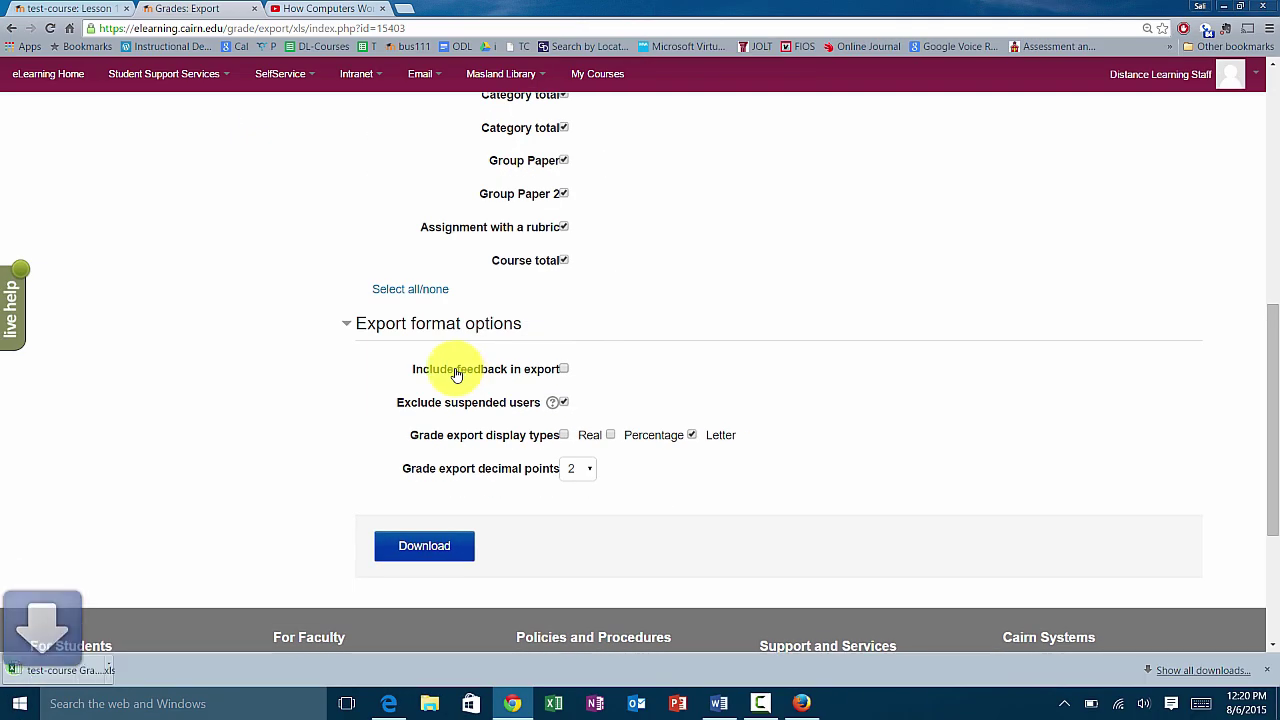
Open the "test-course Grades (1)" worksheet in Excel, widen the Course total column to review the letter grades and close the workbook
{"action": "left_click", "coordinate": [68, 672]}
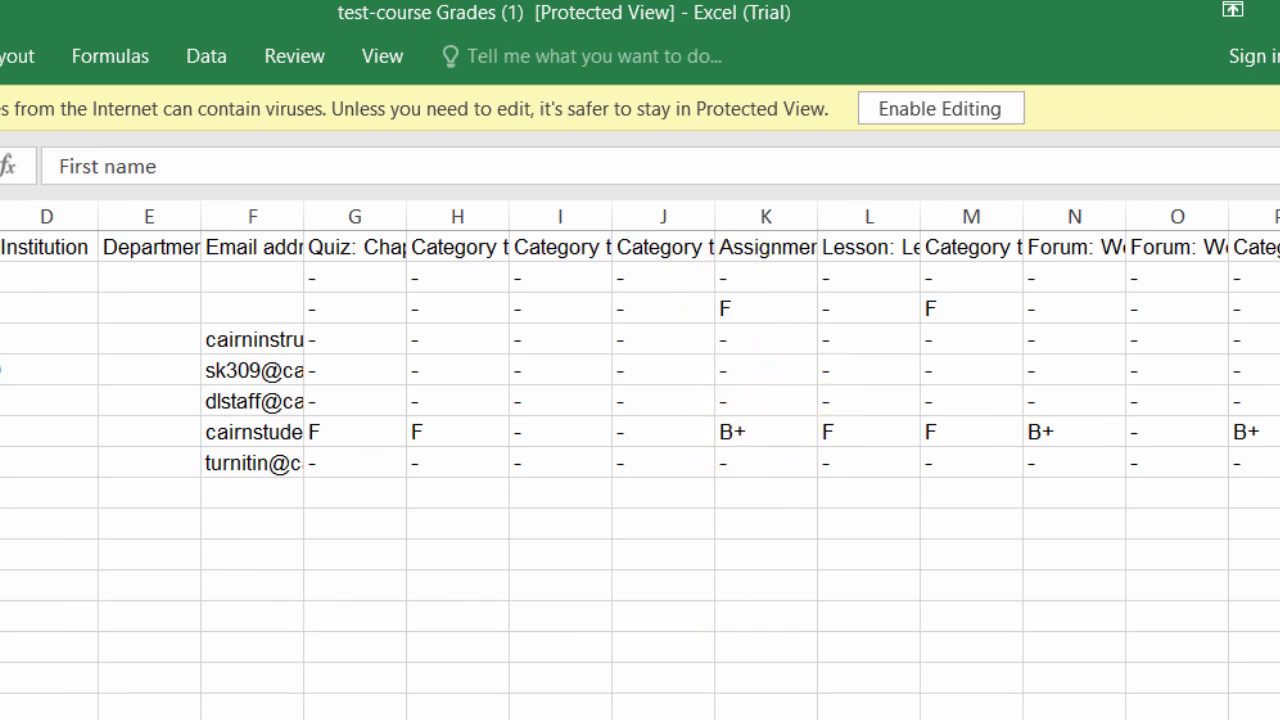
{"action": "scroll", "coordinate": [640, 460], "scroll_direction": "right", "scroll_amount": 5}
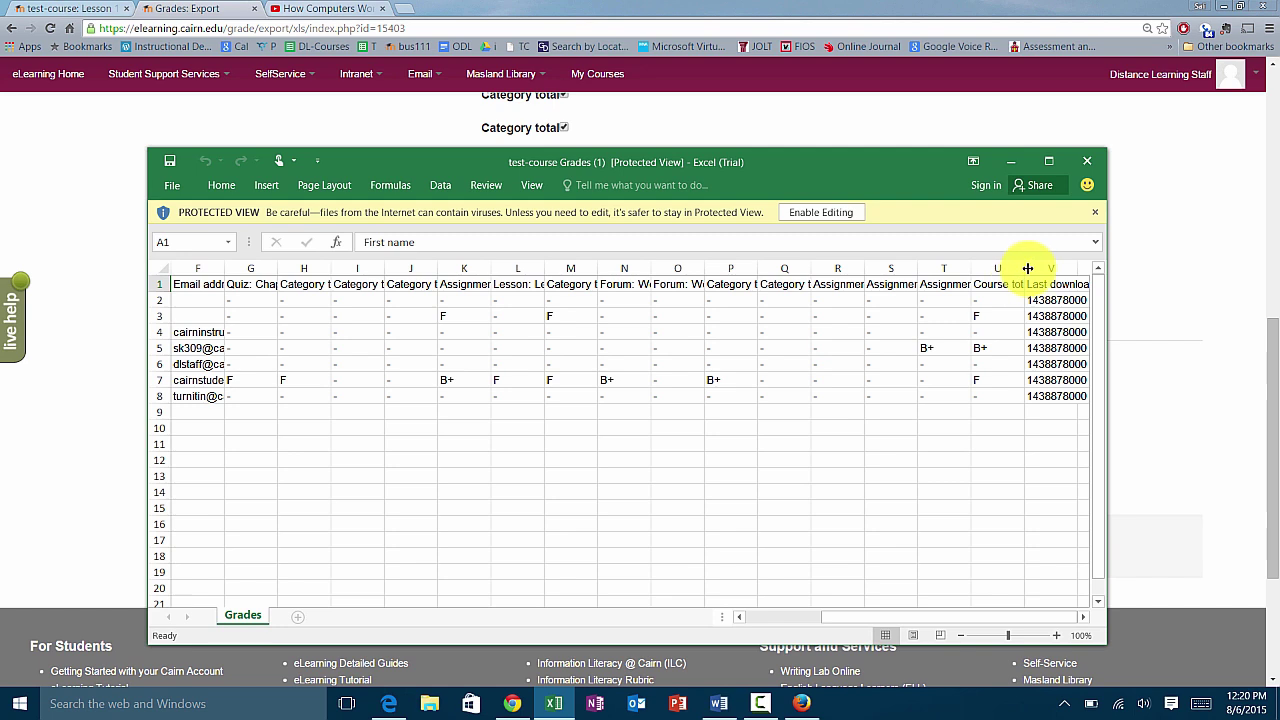
{"action": "left_click_drag", "start_coordinate": [1027, 268], "coordinate": [1069, 268]}
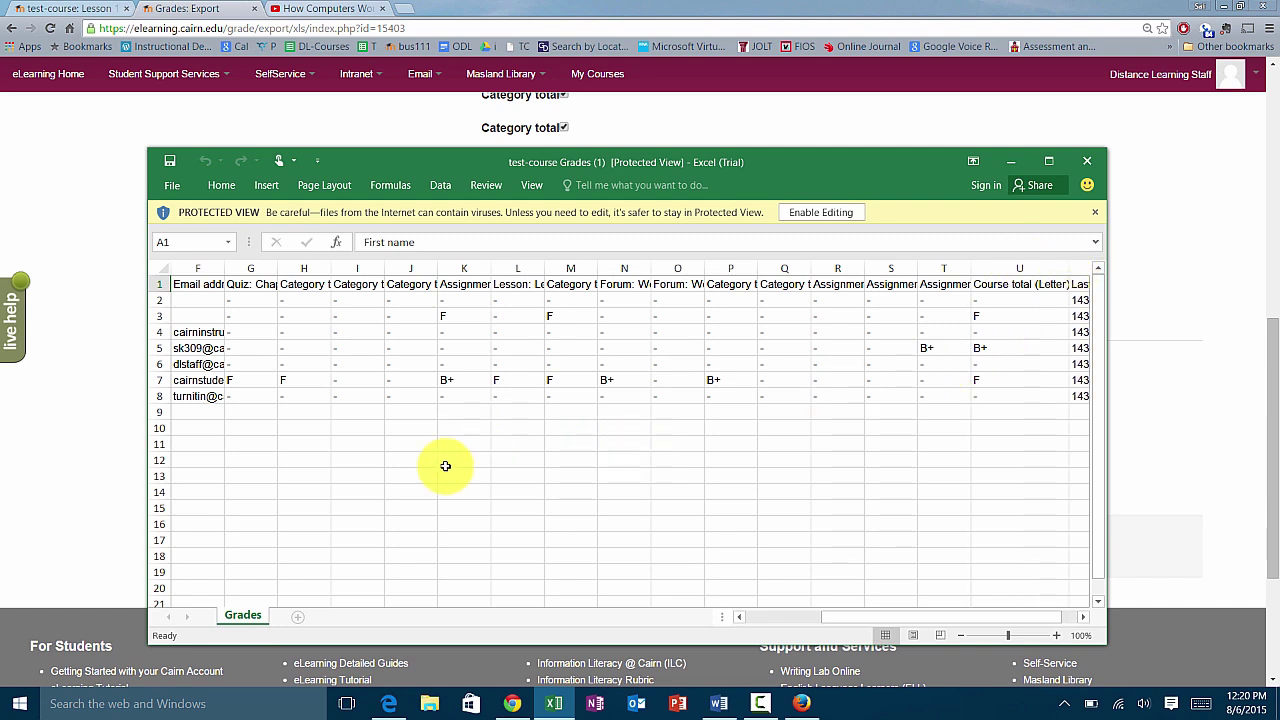
{"action": "left_click", "coordinate": [1087, 160]}
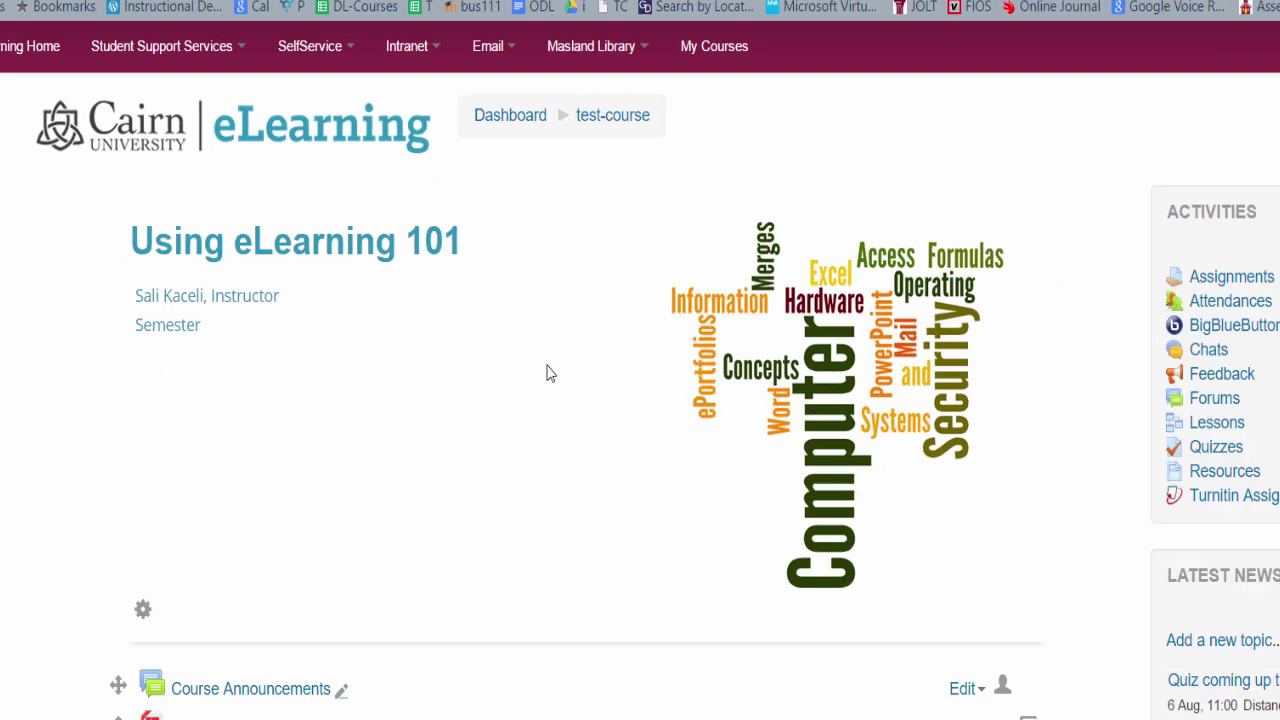
Open the course's grader report and enter a Chapter 1 Quiz grade of 0 for Cairn Instructor
{"action": "scroll", "coordinate": [1053, 541], "scroll_direction": "down", "scroll_amount": 4}
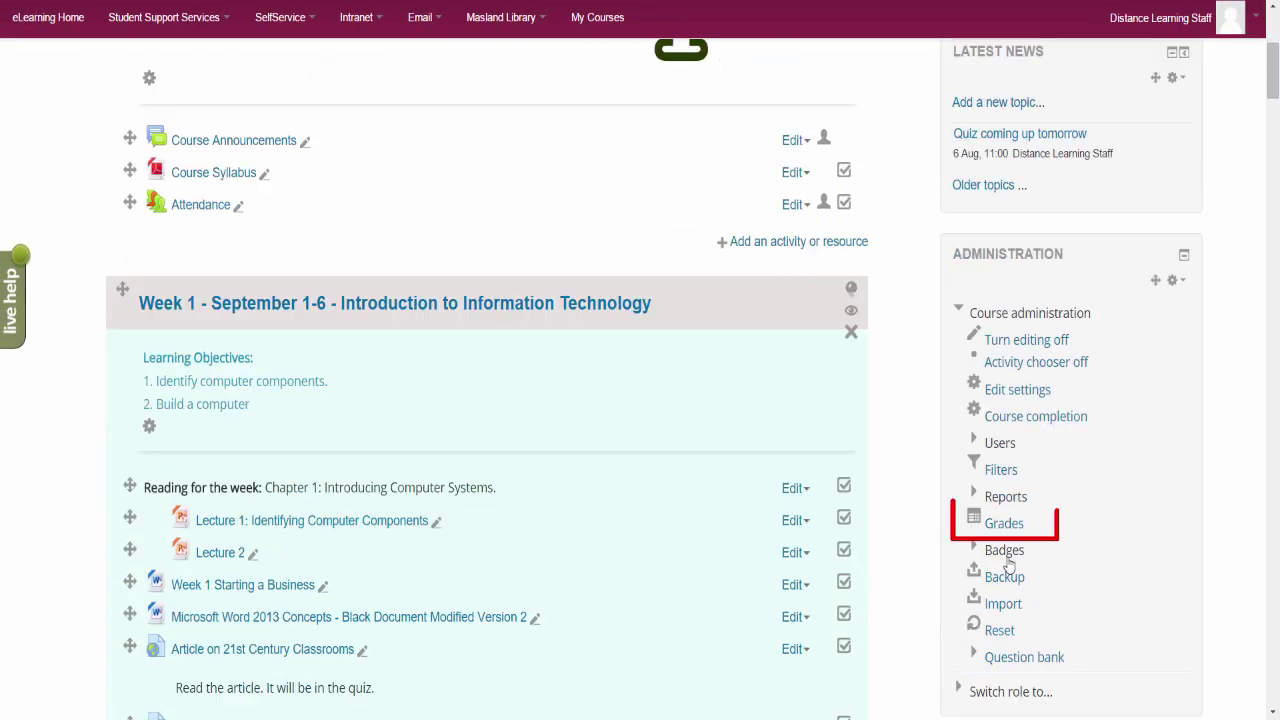
{"action": "left_click", "coordinate": [1004, 523]}
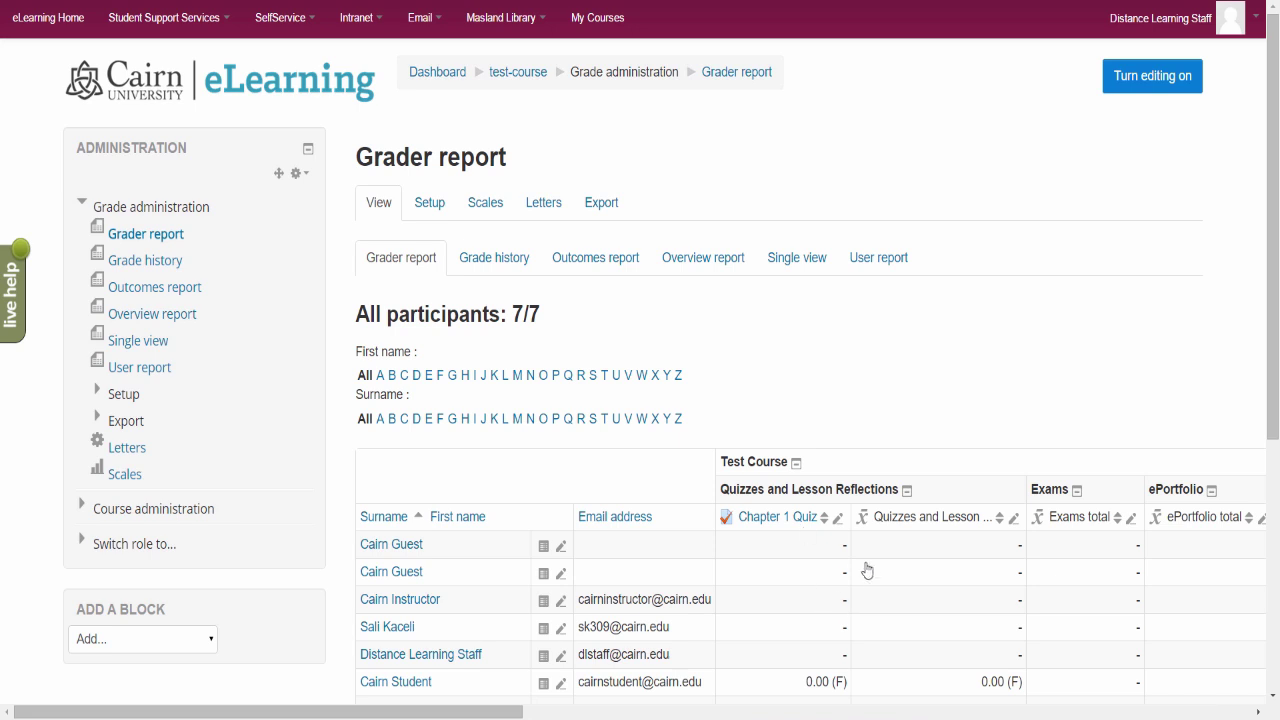
{"action": "scroll", "coordinate": [866, 569], "scroll_direction": "down", "scroll_amount": 2}
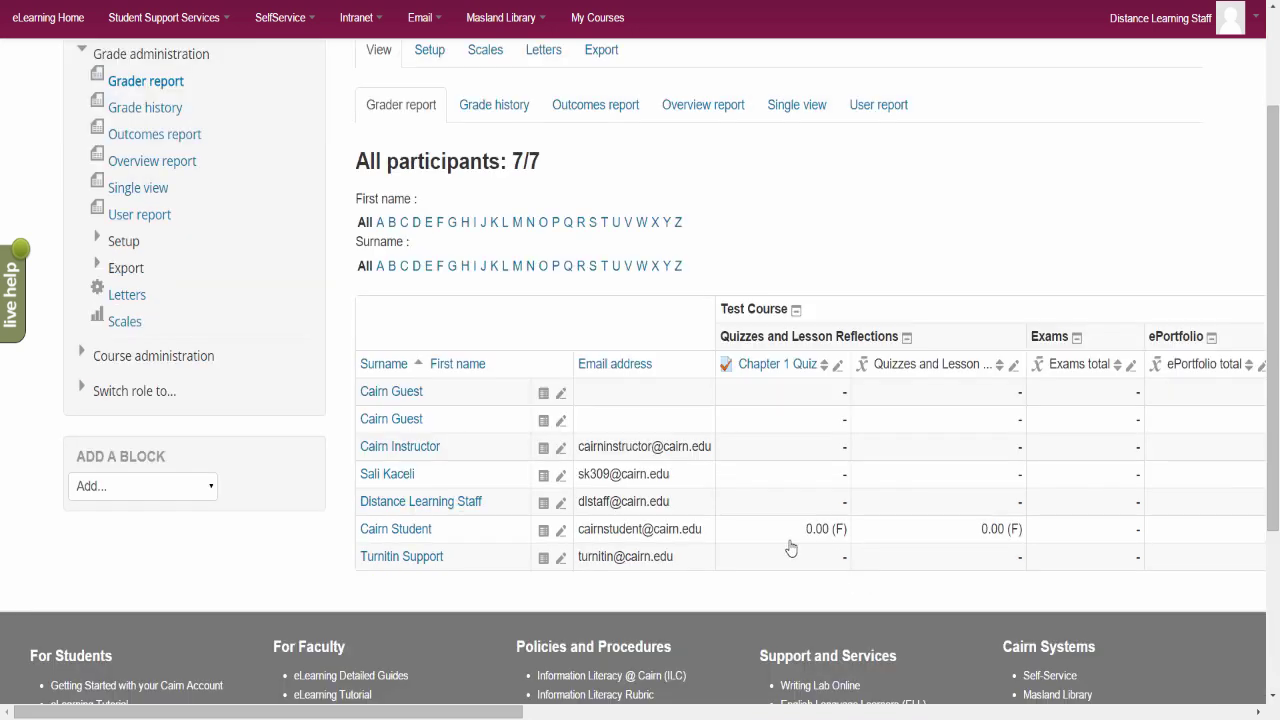
{"action": "left_click", "coordinate": [832, 461]}
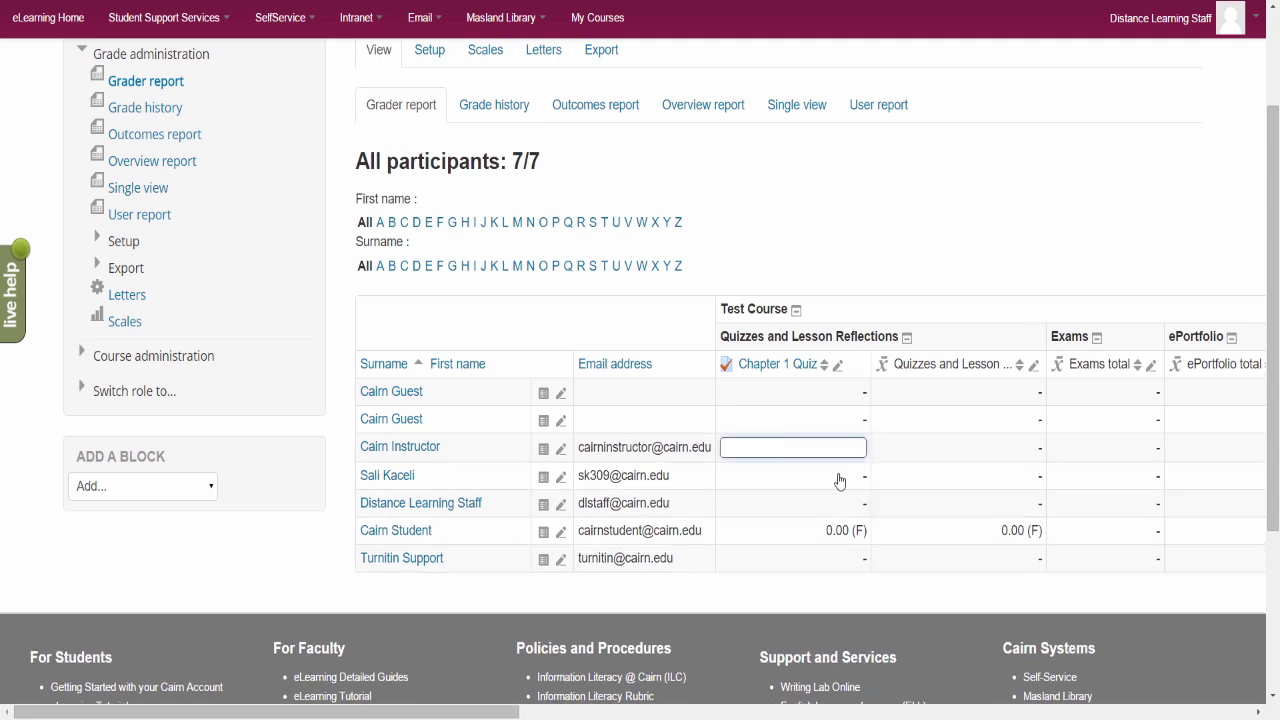
{"action": "key", "text": "Return"}
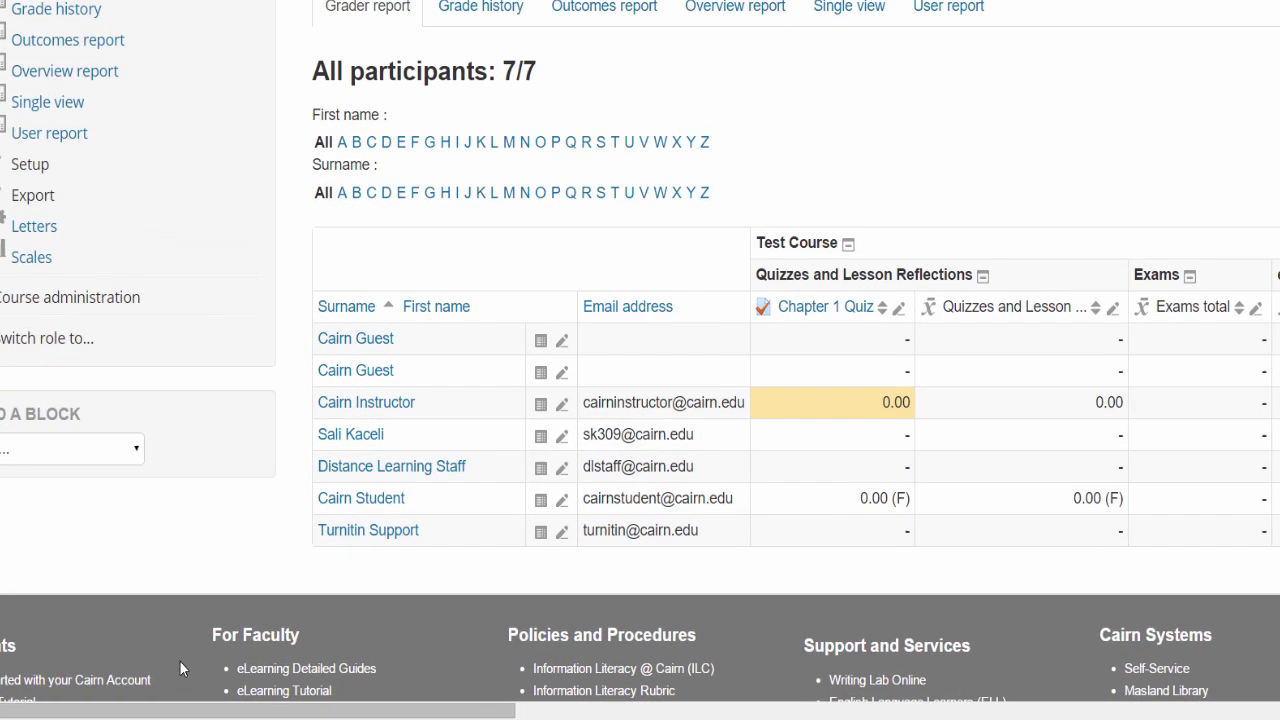
Review the grader report's remaining categories, from Homework Assignments through to the course total
{"action": "scroll", "coordinate": [640, 360], "scroll_direction": "right", "scroll_amount": 15}
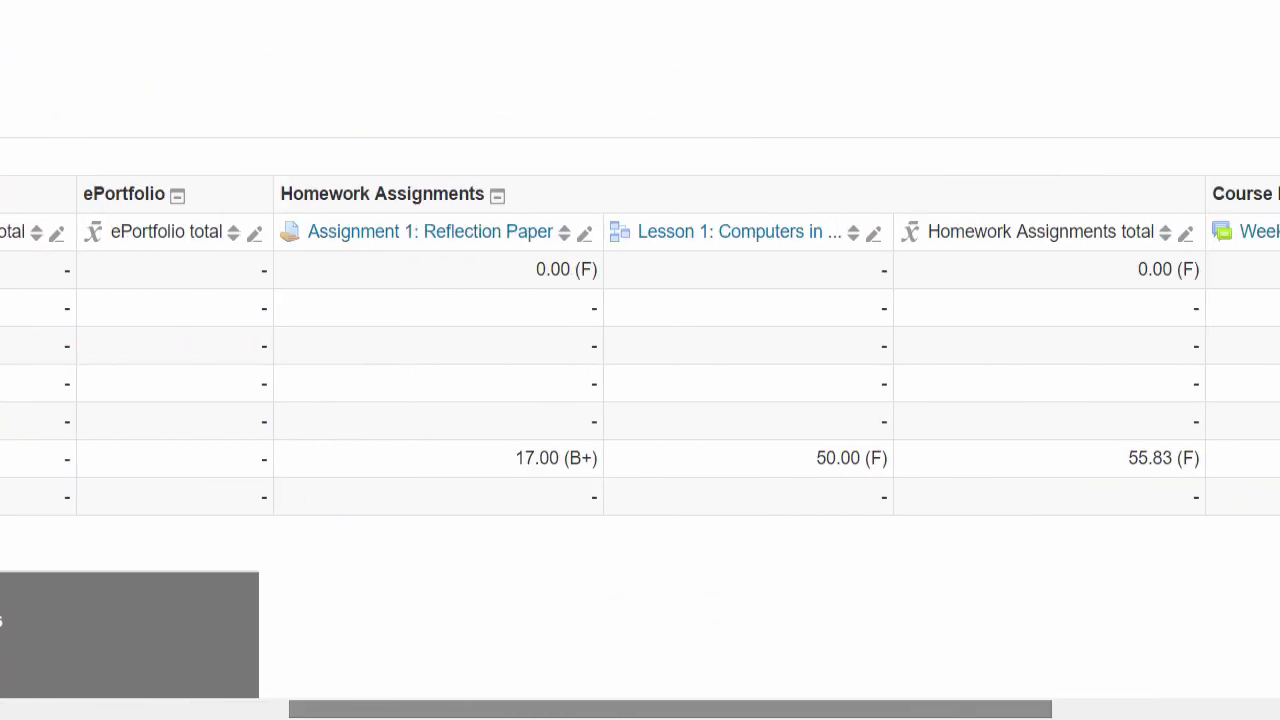
{"action": "left_click_drag", "start_coordinate": [840, 710], "coordinate": [853, 710]}
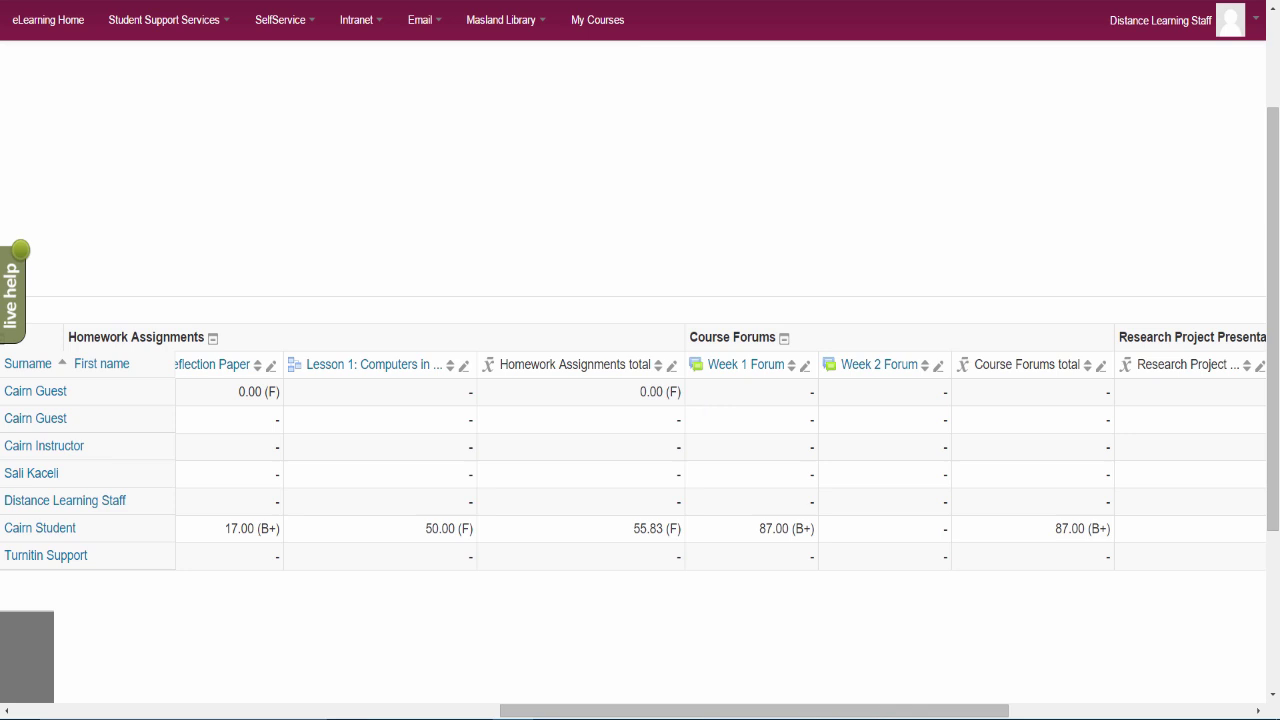
{"action": "left_click_drag", "start_coordinate": [937, 711], "coordinate": [1204, 711]}
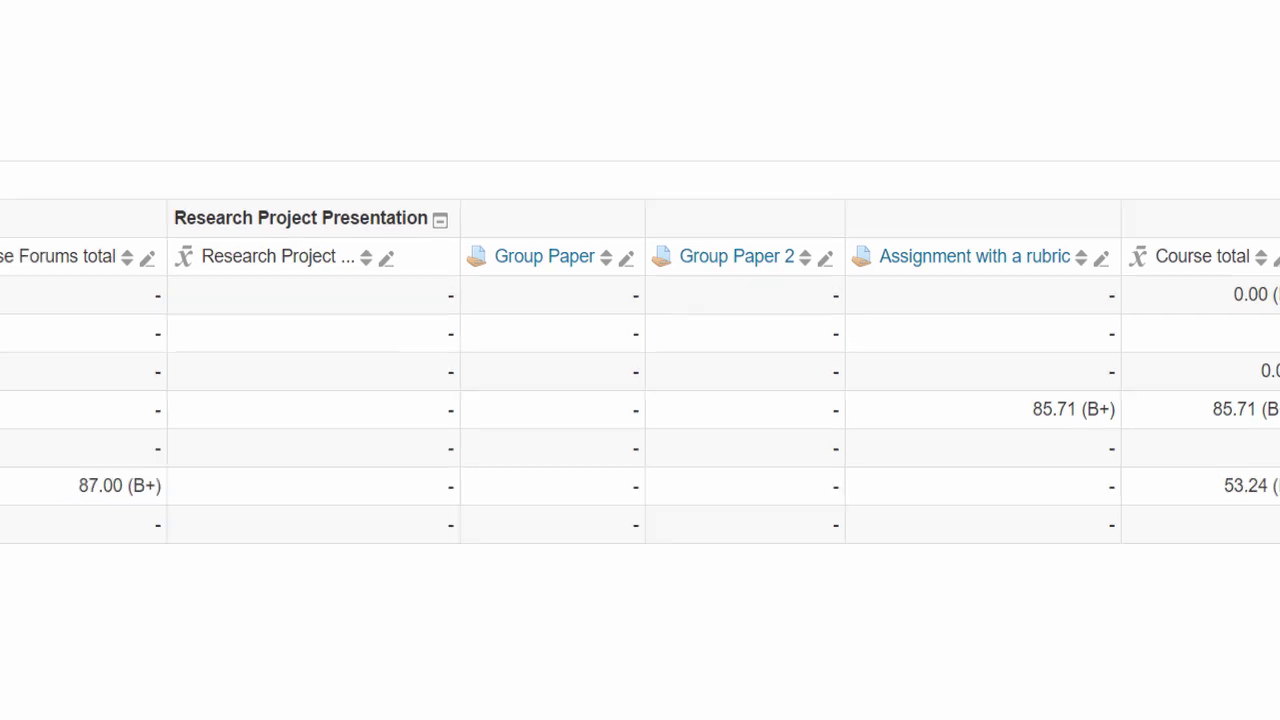
Open the Submit Final Grades (Faculty) page in Self-Service and log in with the user name and password
{"action": "left_click", "coordinate": [428, 35]}
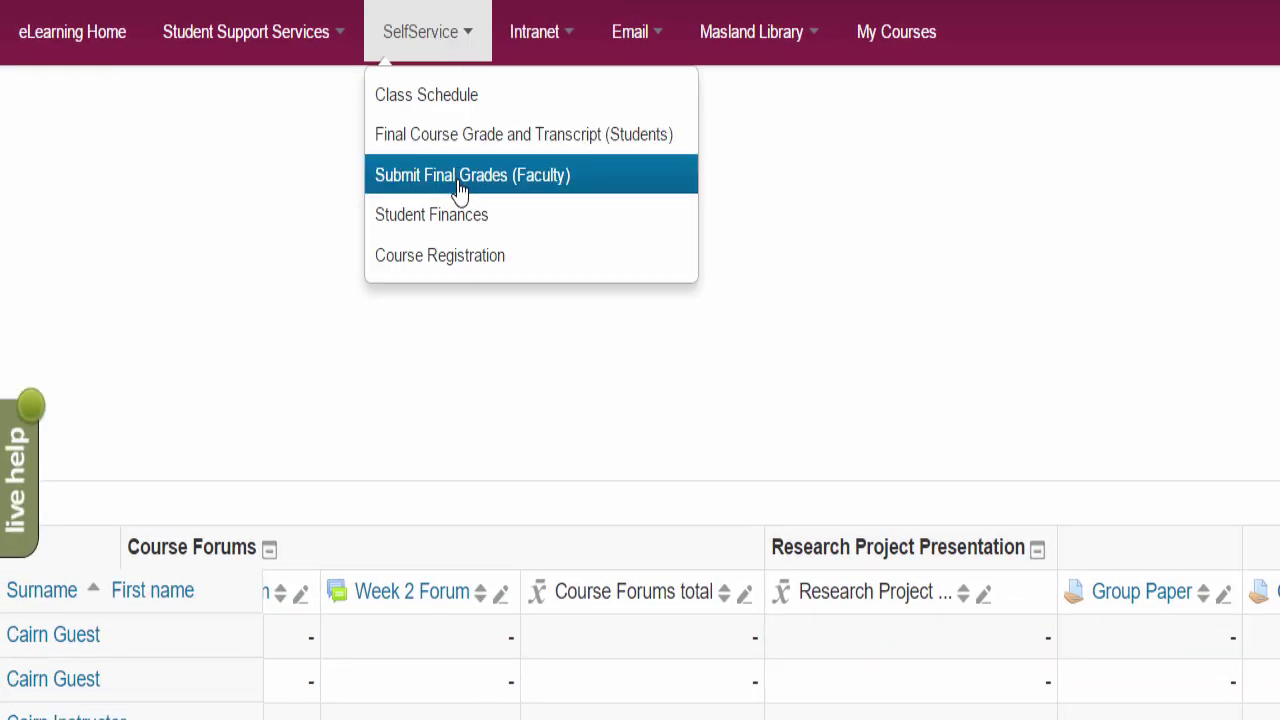
{"action": "left_click", "coordinate": [523, 194]}
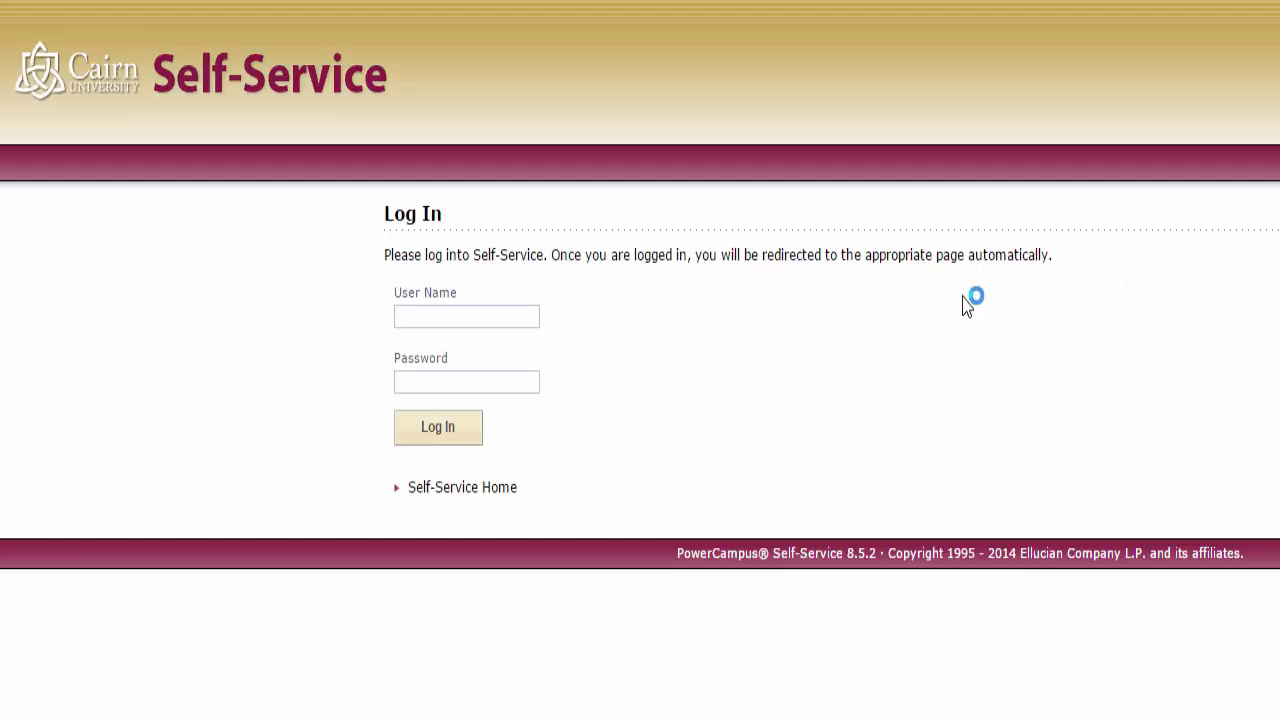
{"action": "left_click", "coordinate": [488, 321]}
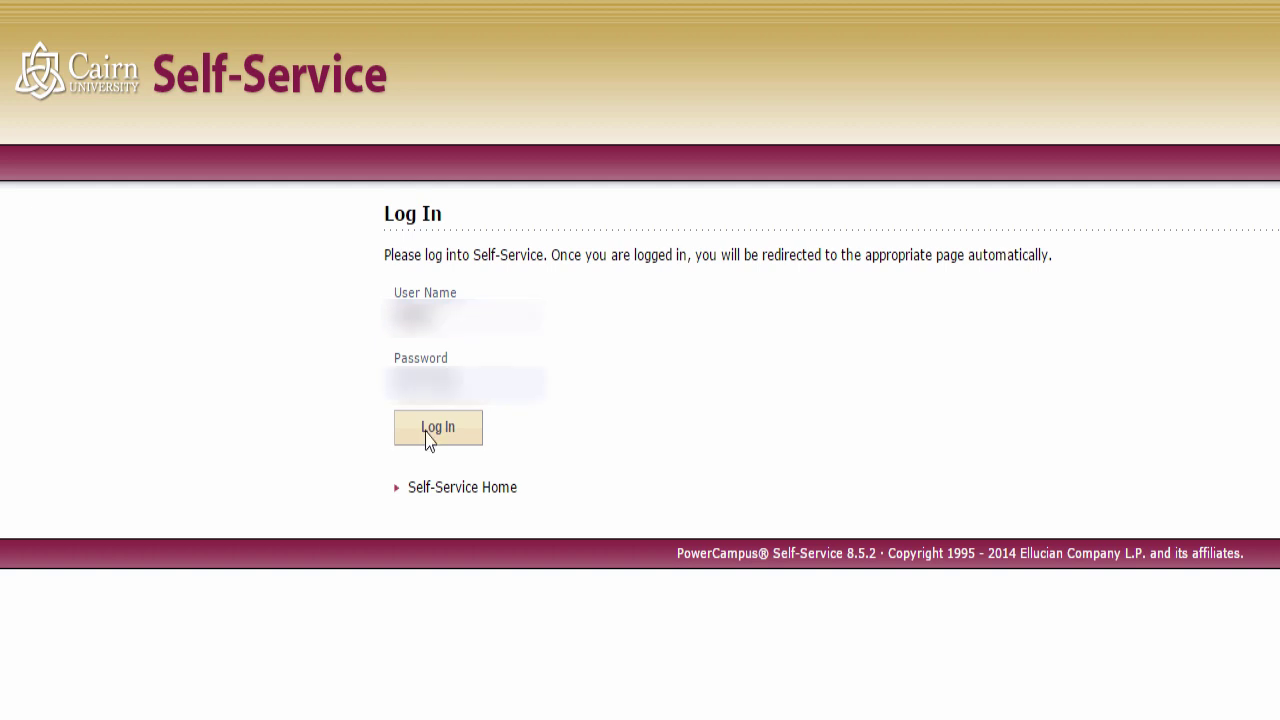
{"action": "left_click", "coordinate": [428, 431]}
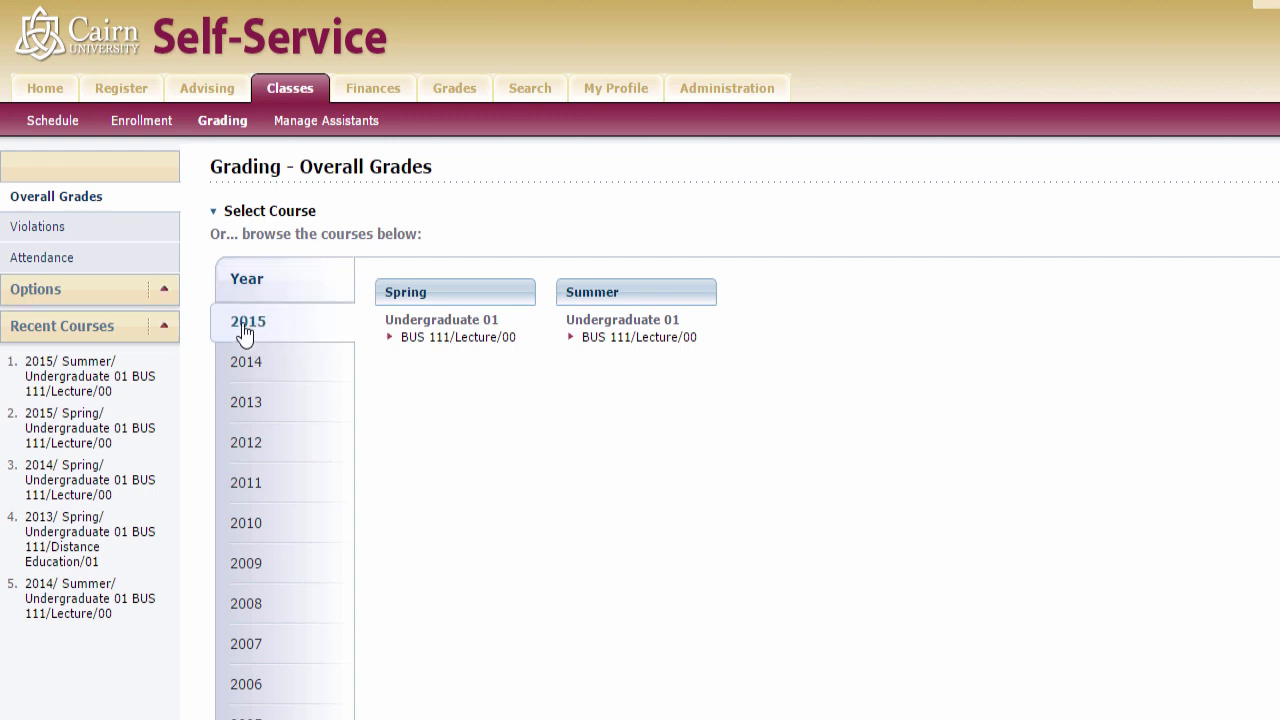
Open the overall grades of the 2015 Summer BUS 111 course and set the first student's midterm grade to A
{"action": "left_click", "coordinate": [622, 343]}
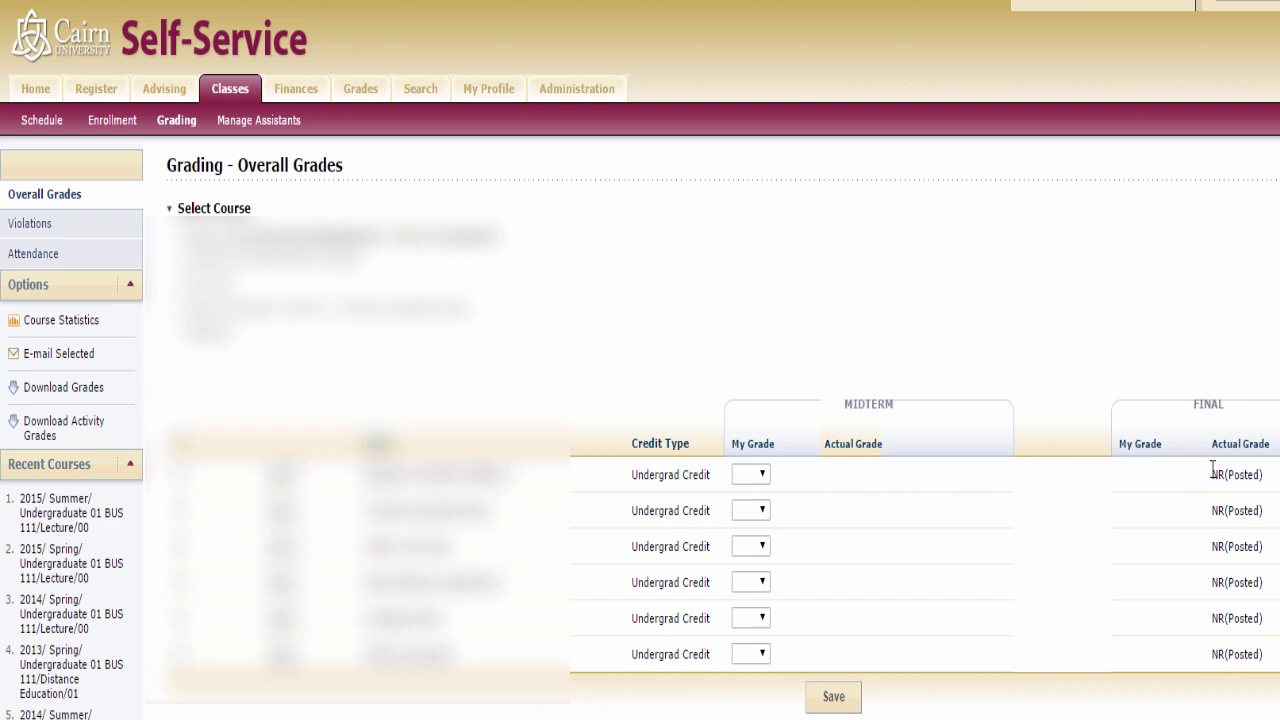
{"action": "left_click_drag", "start_coordinate": [1206, 486], "coordinate": [1252, 665]}
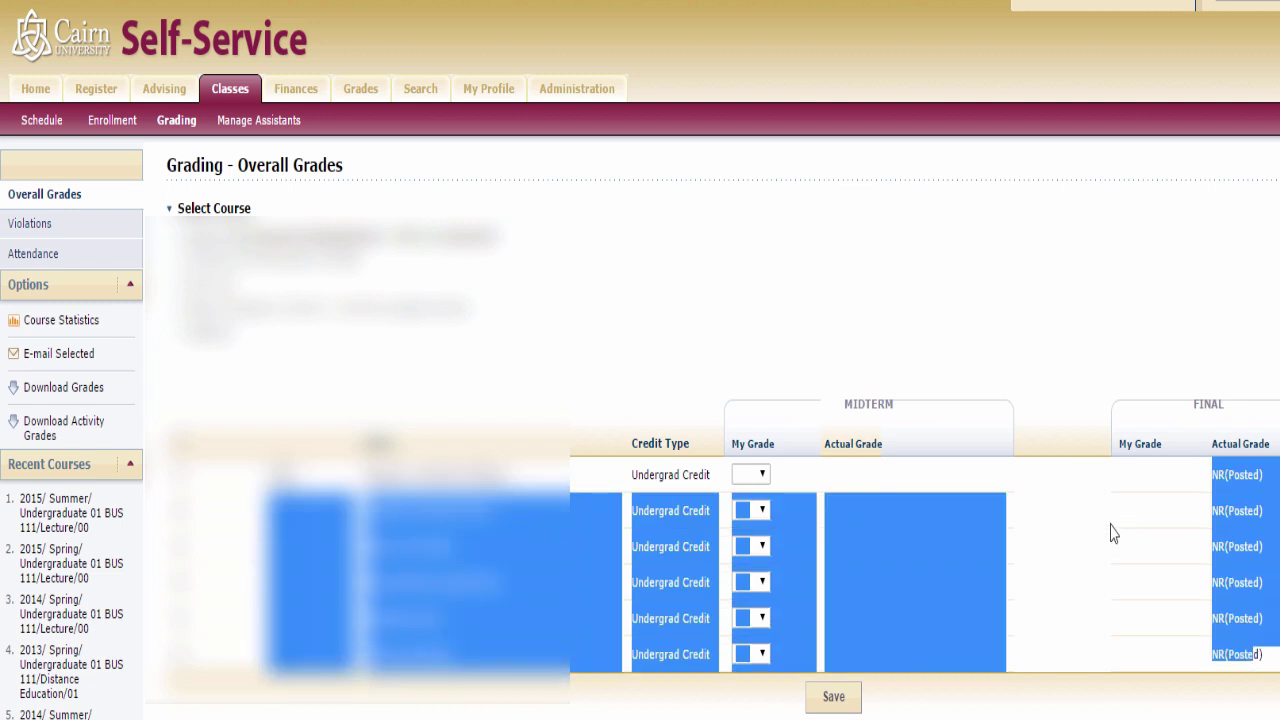
{"action": "left_click", "coordinate": [986, 531]}
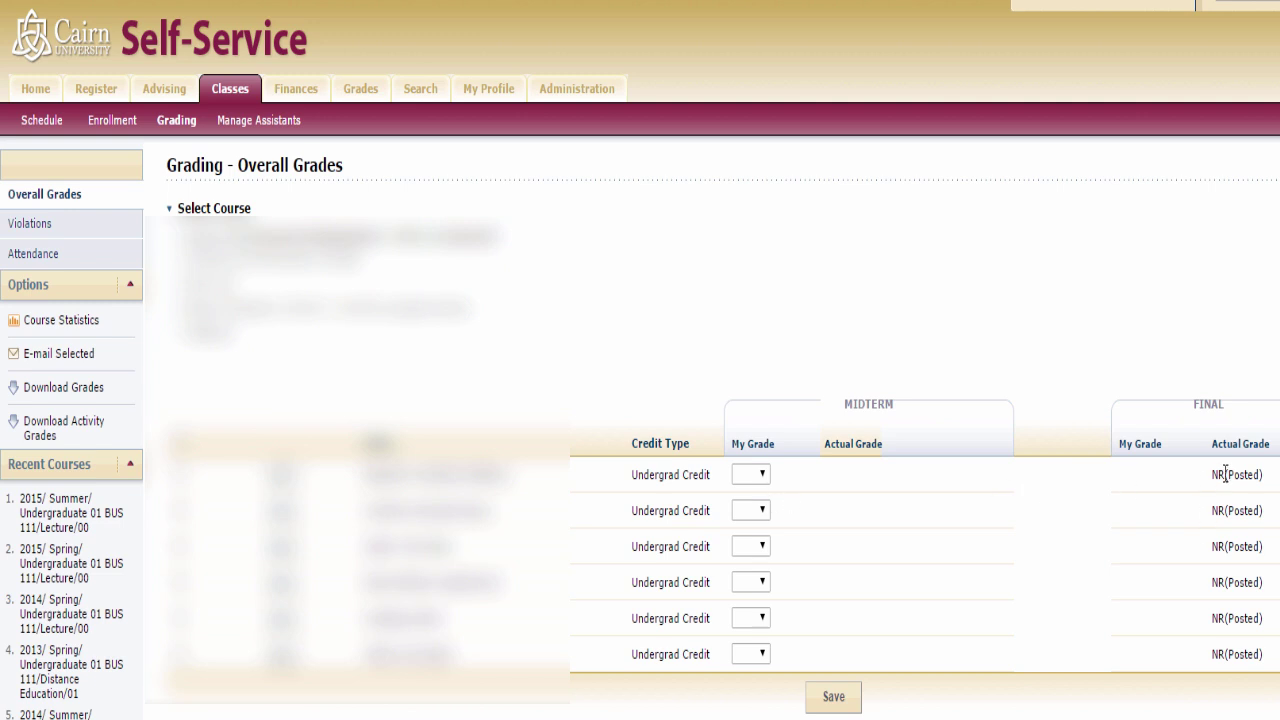
{"action": "left_click", "coordinate": [758, 480]}
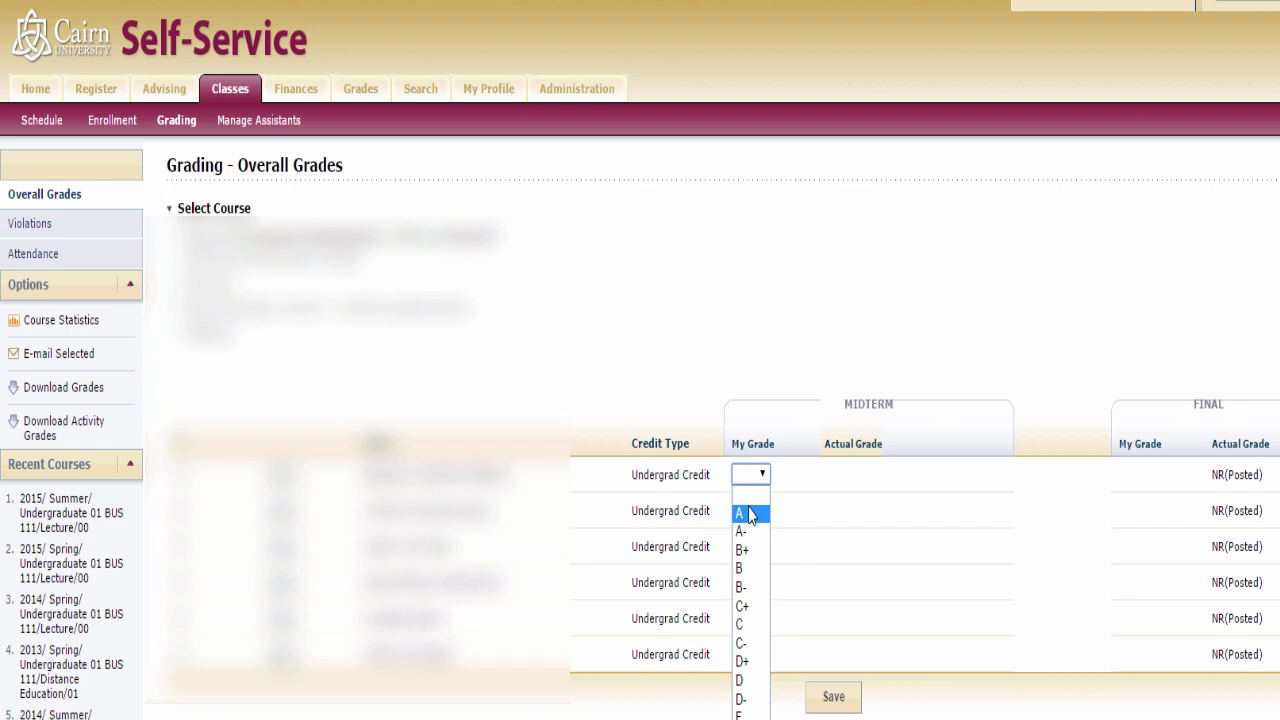
{"action": "left_click", "coordinate": [751, 514]}
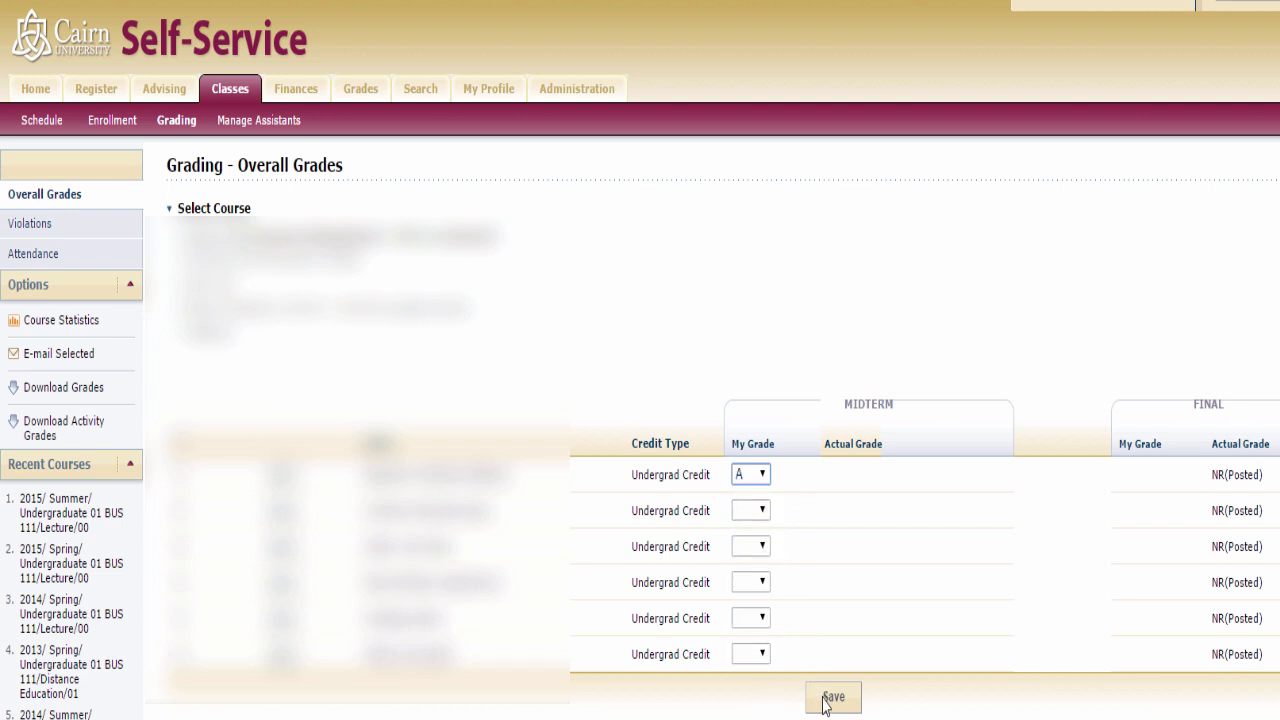
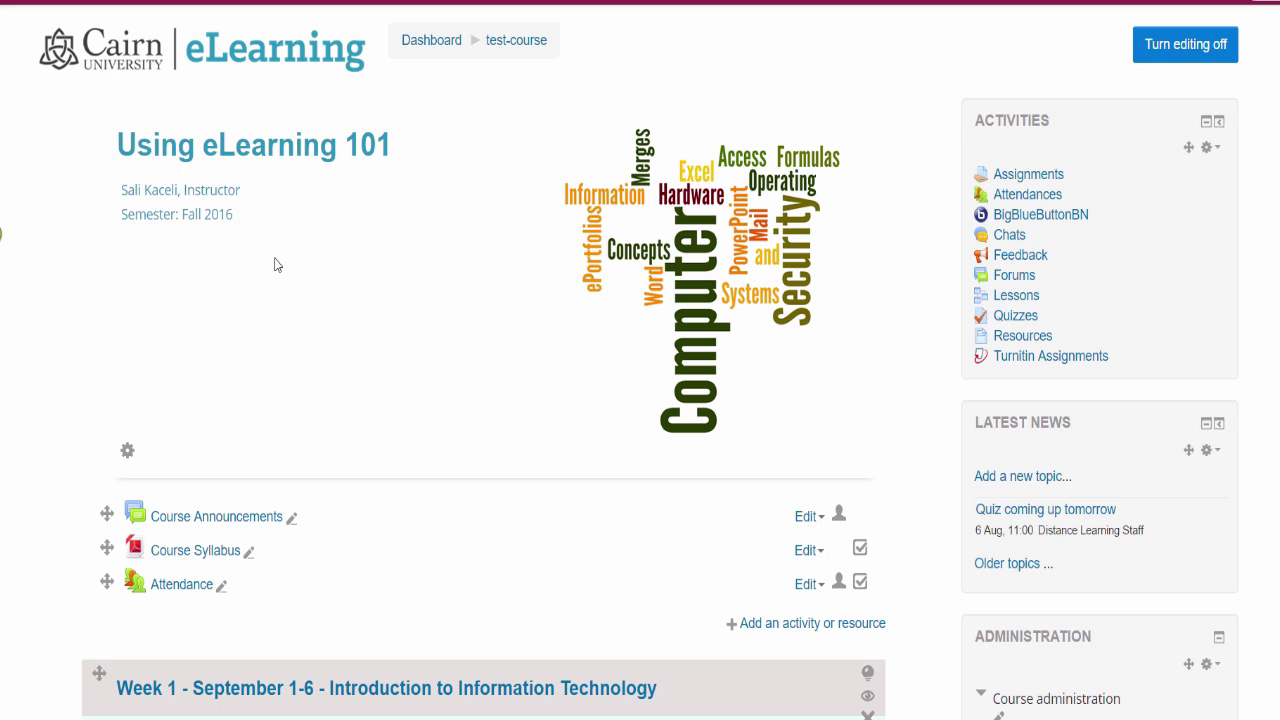
Review the Week 1 materials and activities on the Using eLearning 101 course page
{"action": "scroll", "coordinate": [289, 271], "scroll_direction": "down", "scroll_amount": 7}
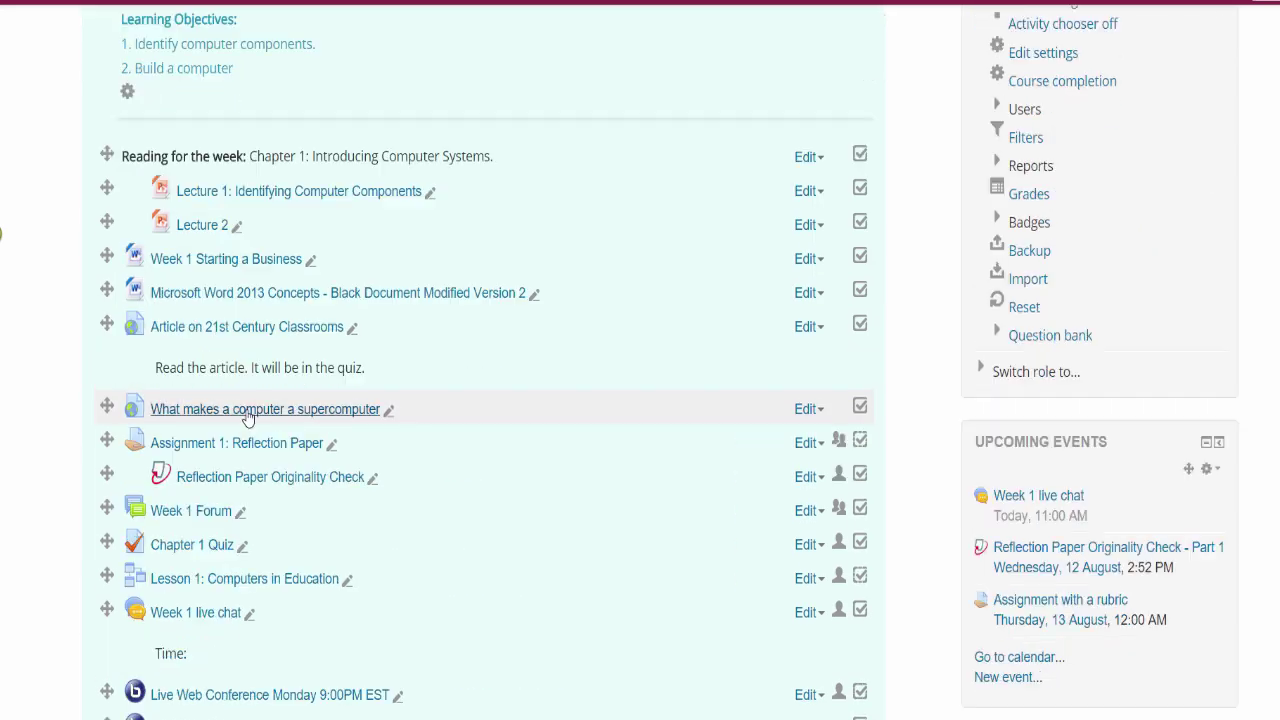
{"action": "scroll", "coordinate": [248, 418], "scroll_direction": "down", "scroll_amount": 2}
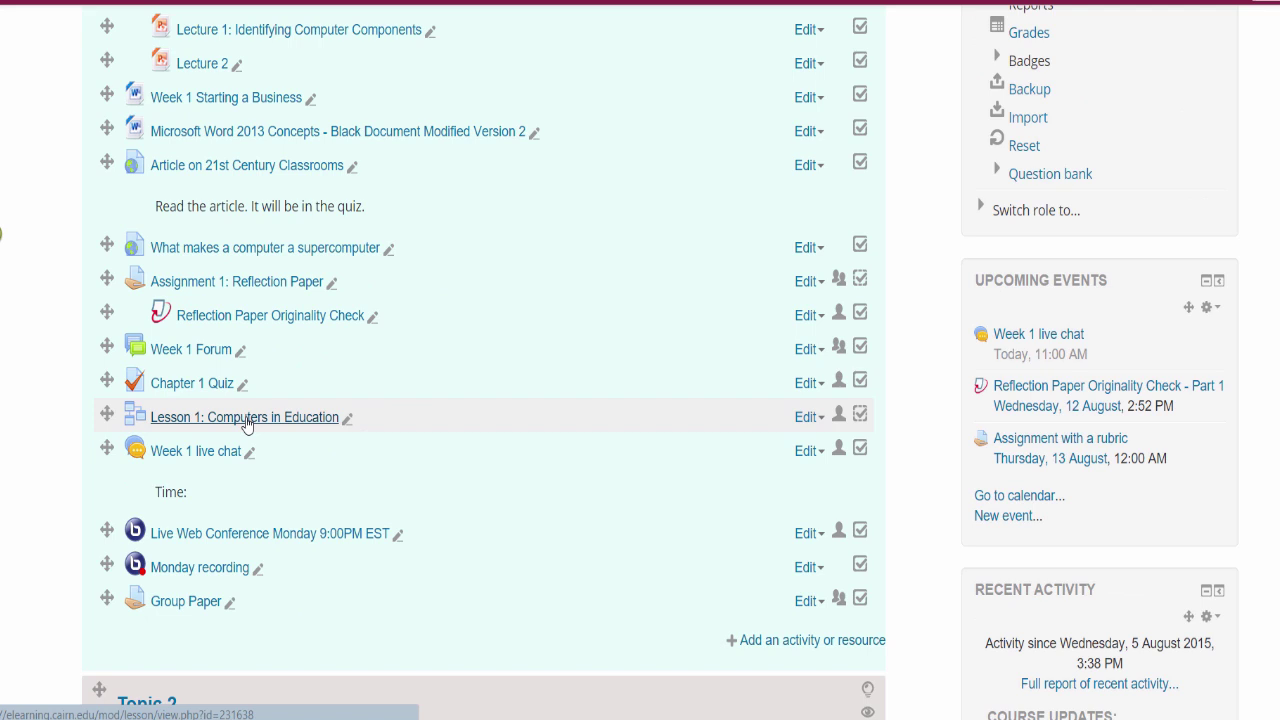
{"action": "scroll", "coordinate": [249, 100], "scroll_direction": "up", "scroll_amount": 7}
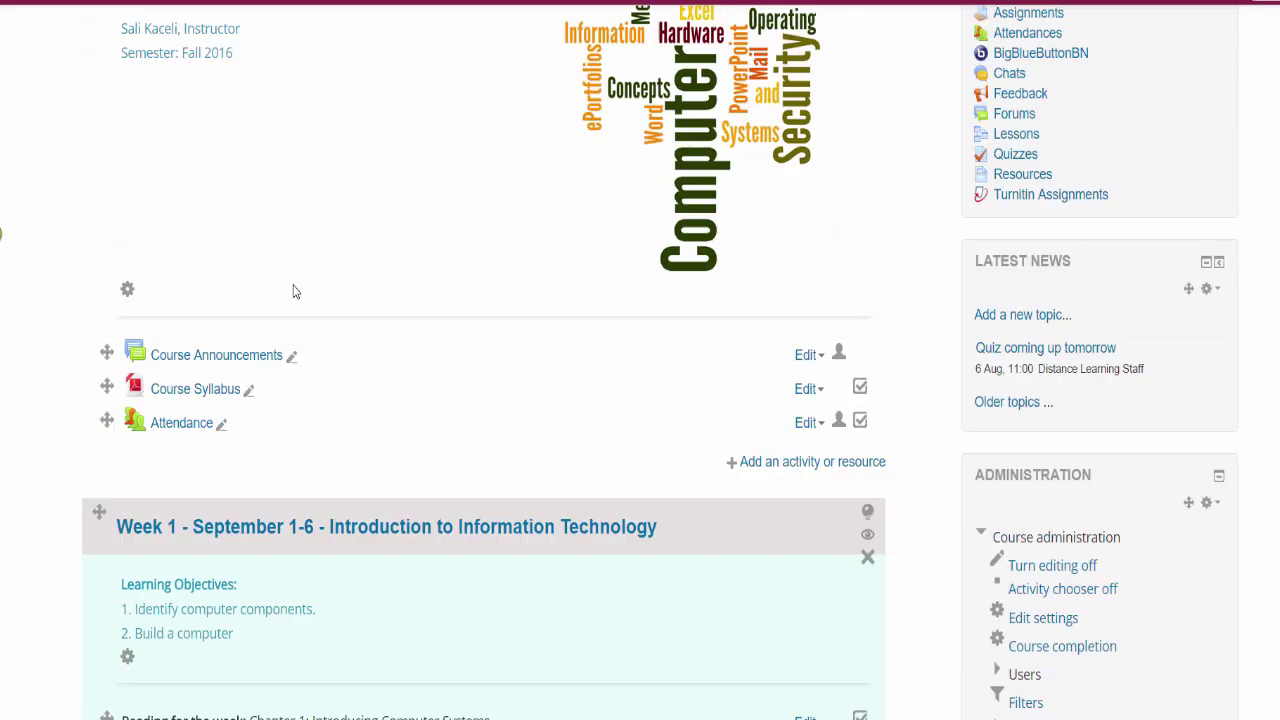
{"action": "scroll", "coordinate": [299, 291], "scroll_direction": "up", "scroll_amount": 2}
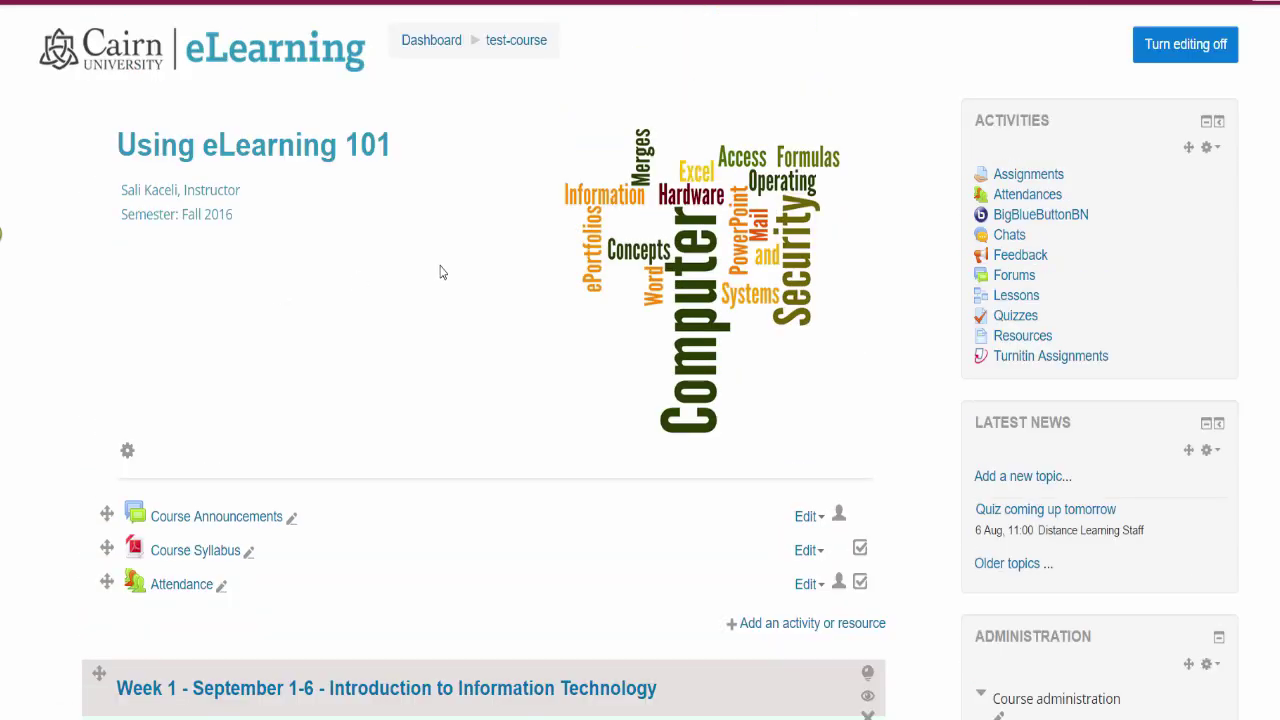
Return to the dashboard and set the course overview to always show all courses
{"action": "left_click", "coordinate": [414, 46]}
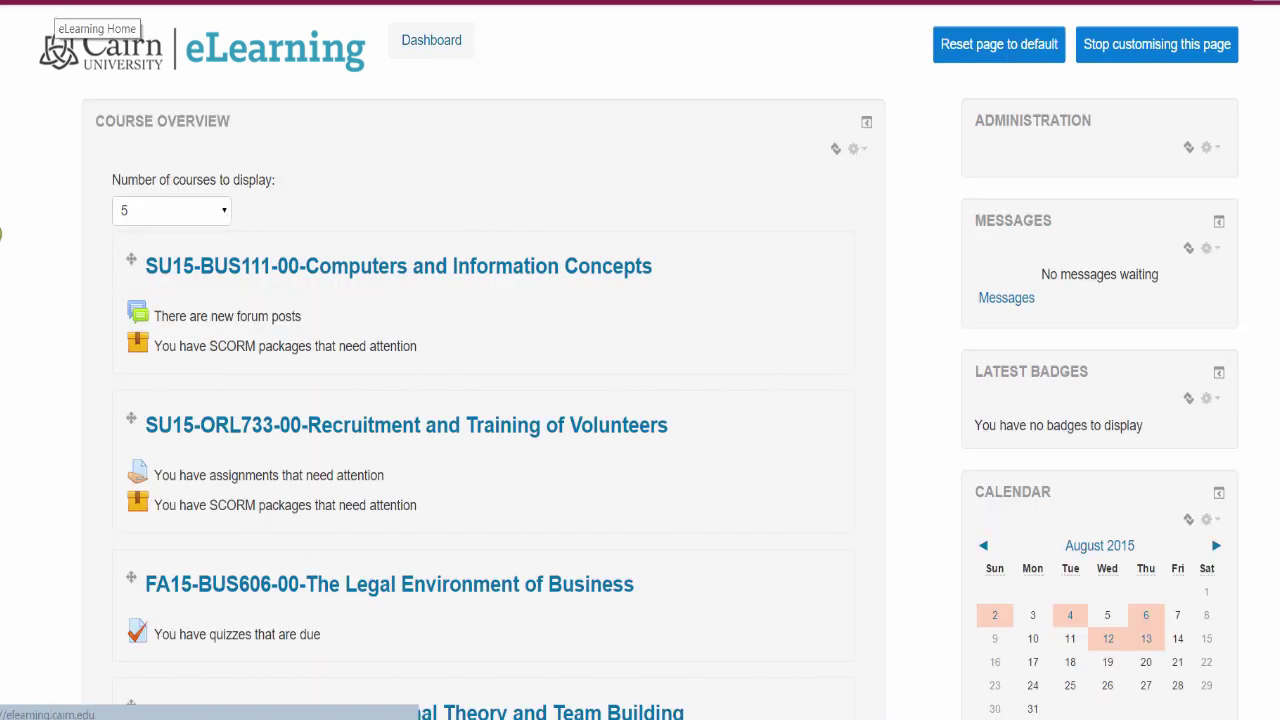
{"action": "left_click", "coordinate": [212, 213]}
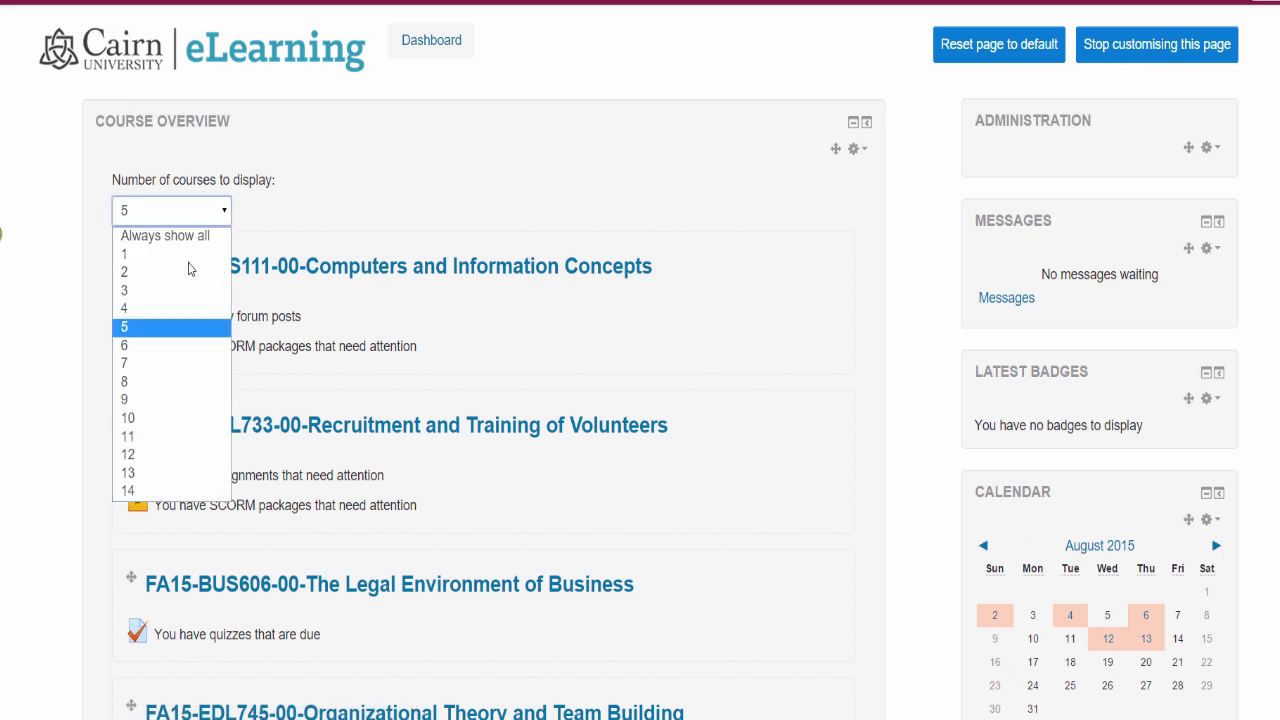
{"action": "left_click", "coordinate": [158, 240]}
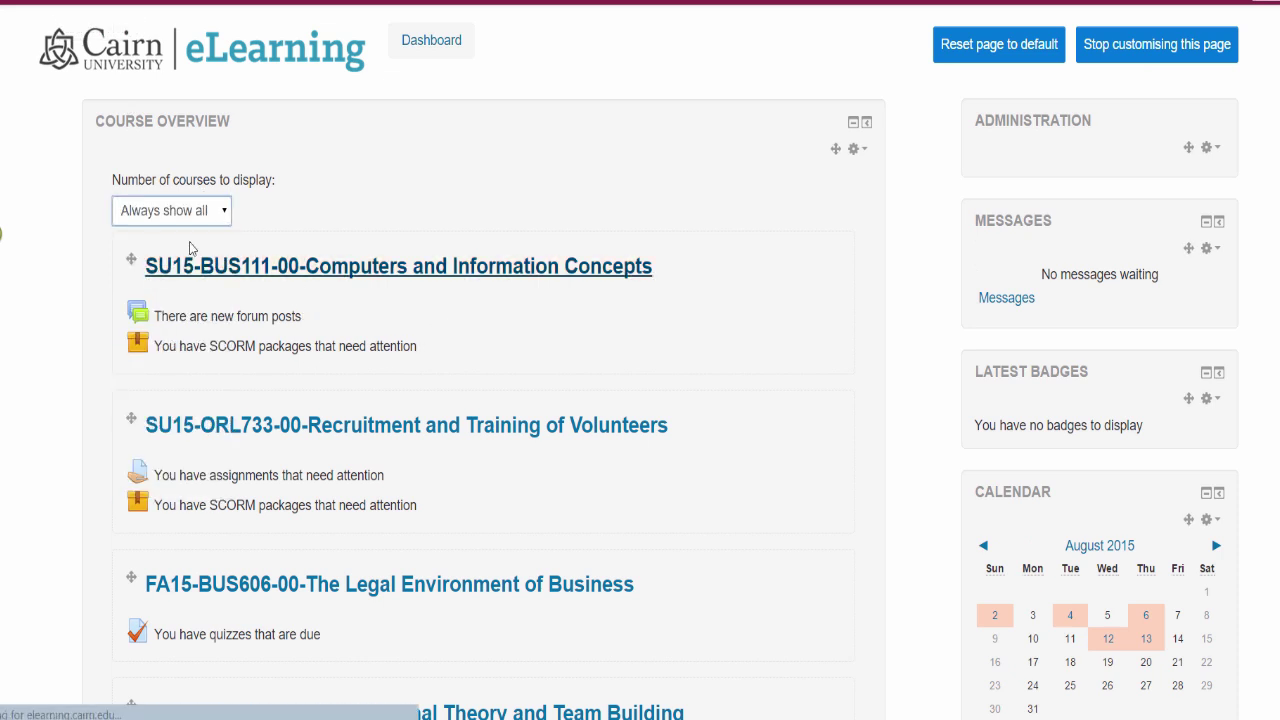
{"action": "left_click", "coordinate": [382, 266]}
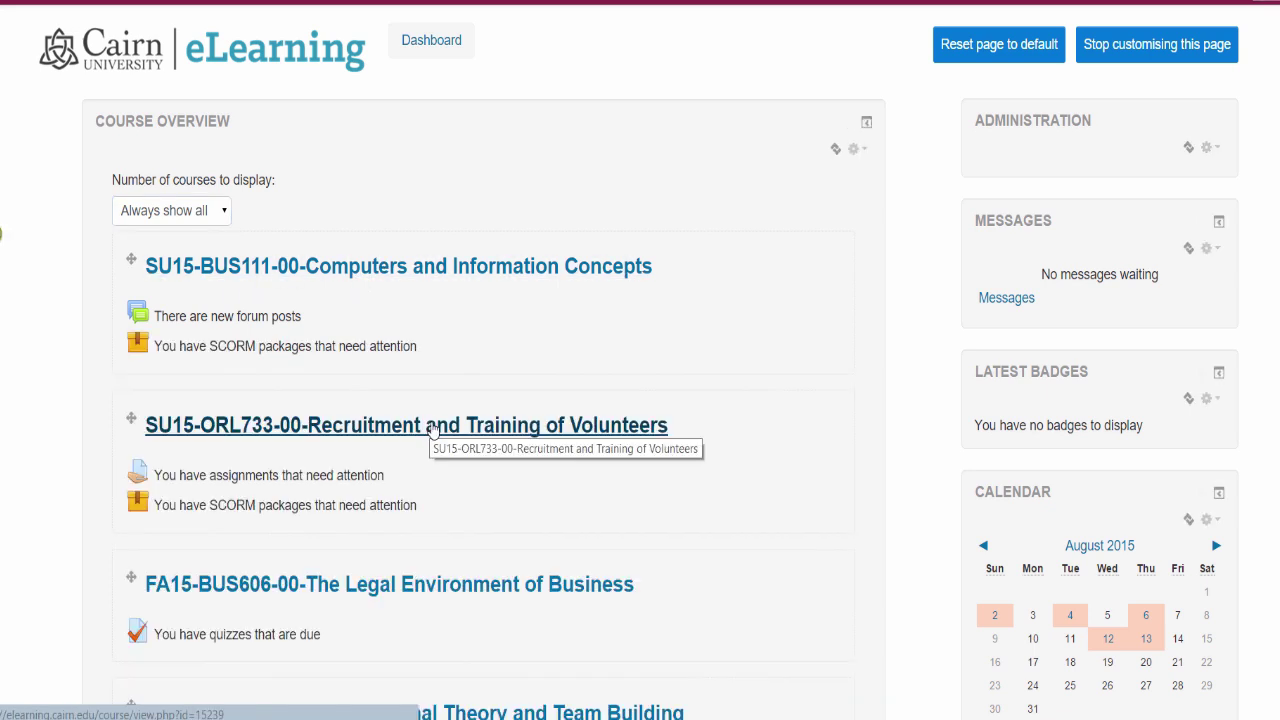
Open the course named new course from the course overview and go to its Import page
{"action": "scroll", "coordinate": [380, 422], "scroll_direction": "down", "scroll_amount": 2}
{"action": "scroll", "coordinate": [380, 422], "scroll_direction": "down", "scroll_amount": 2}
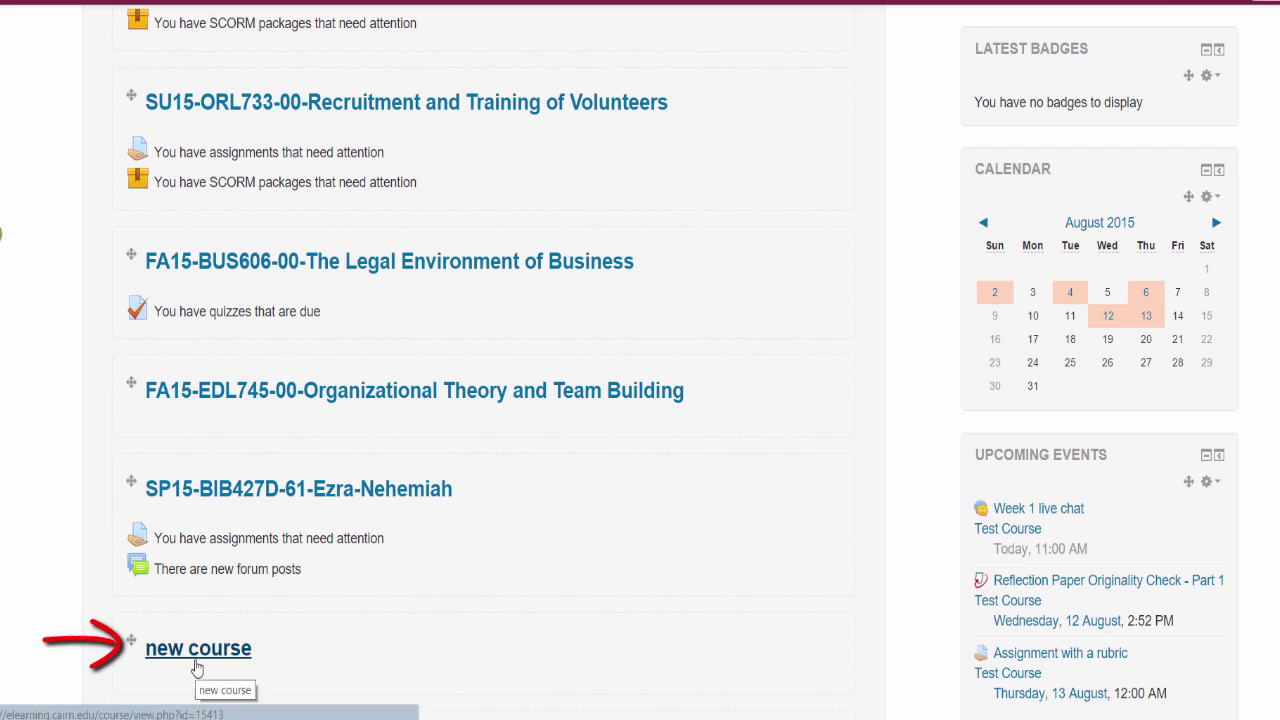
{"action": "scroll", "coordinate": [309, 660], "scroll_direction": "down", "scroll_amount": 2}
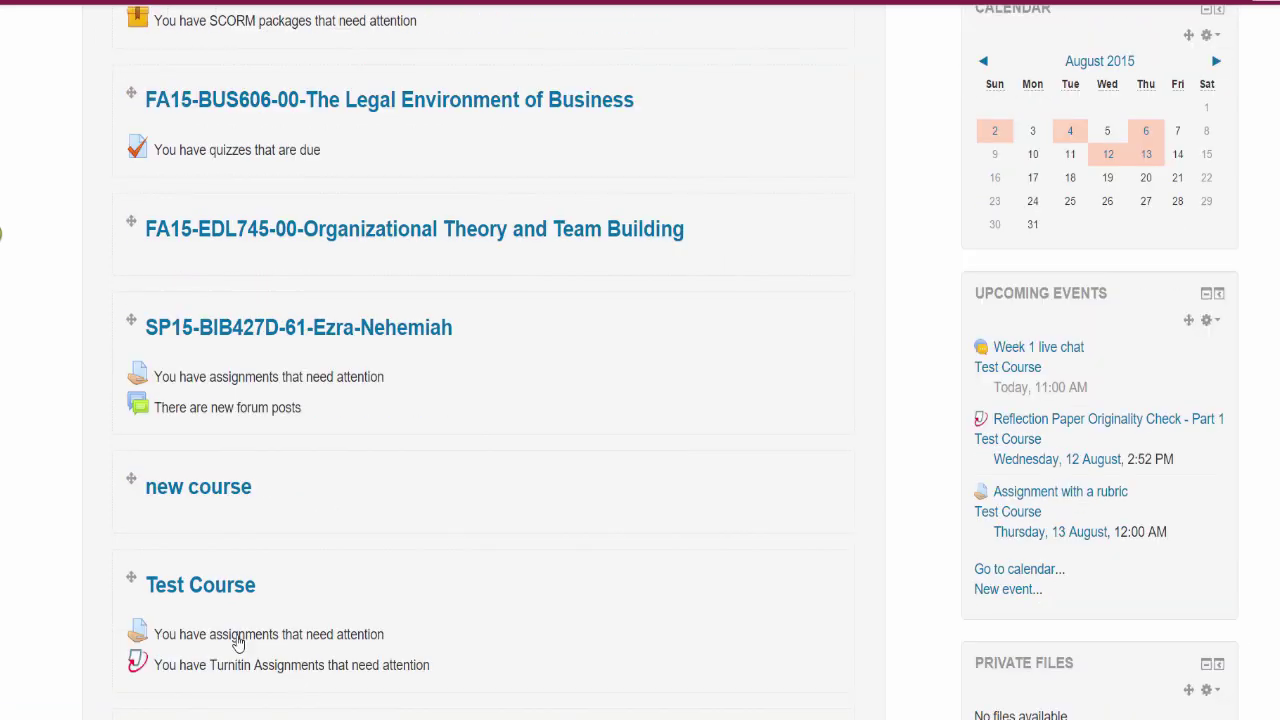
{"action": "left_click", "coordinate": [208, 505]}
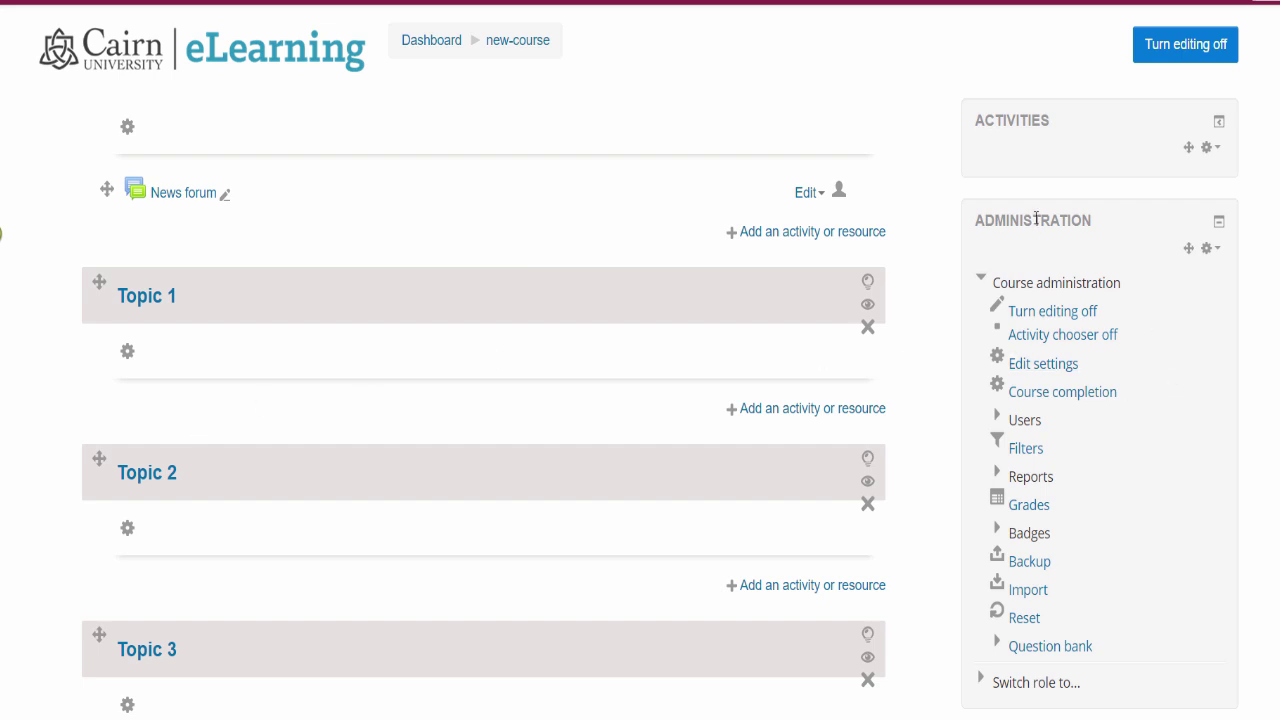
{"action": "left_click", "coordinate": [1030, 596]}
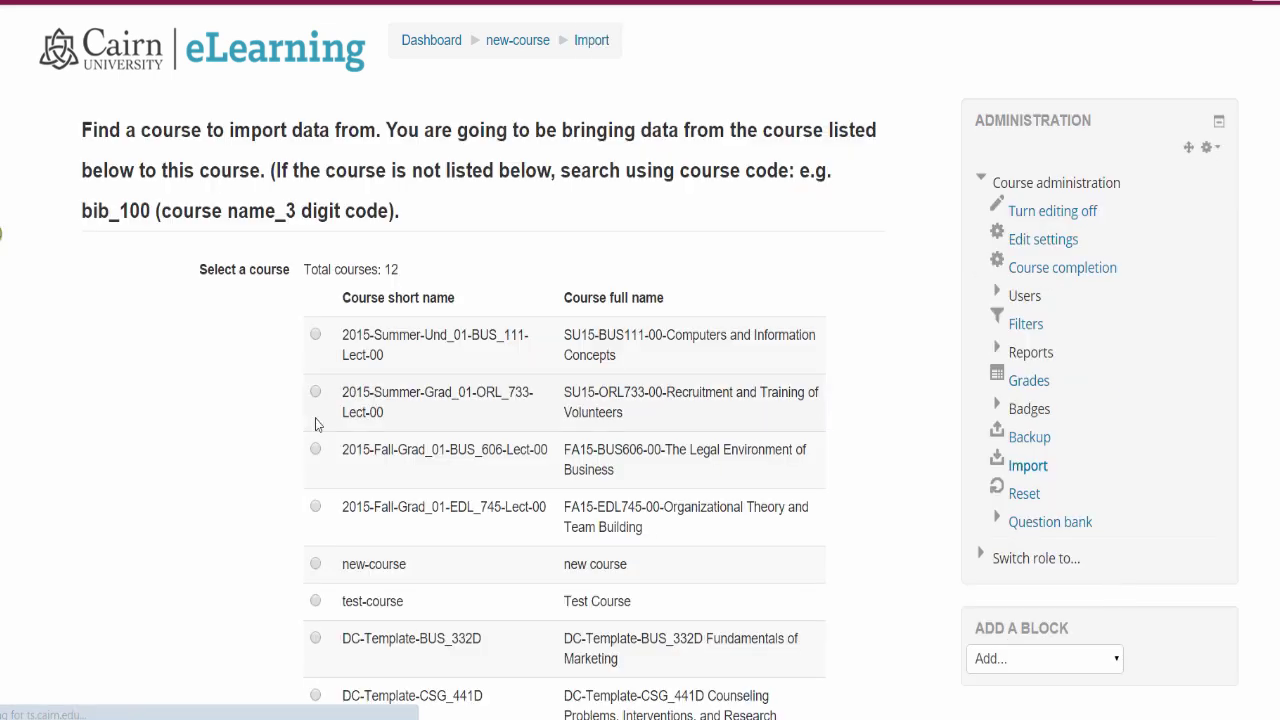
Select test-course as the course to import data from
{"action": "scroll", "coordinate": [270, 448], "scroll_direction": "down", "scroll_amount": 1}
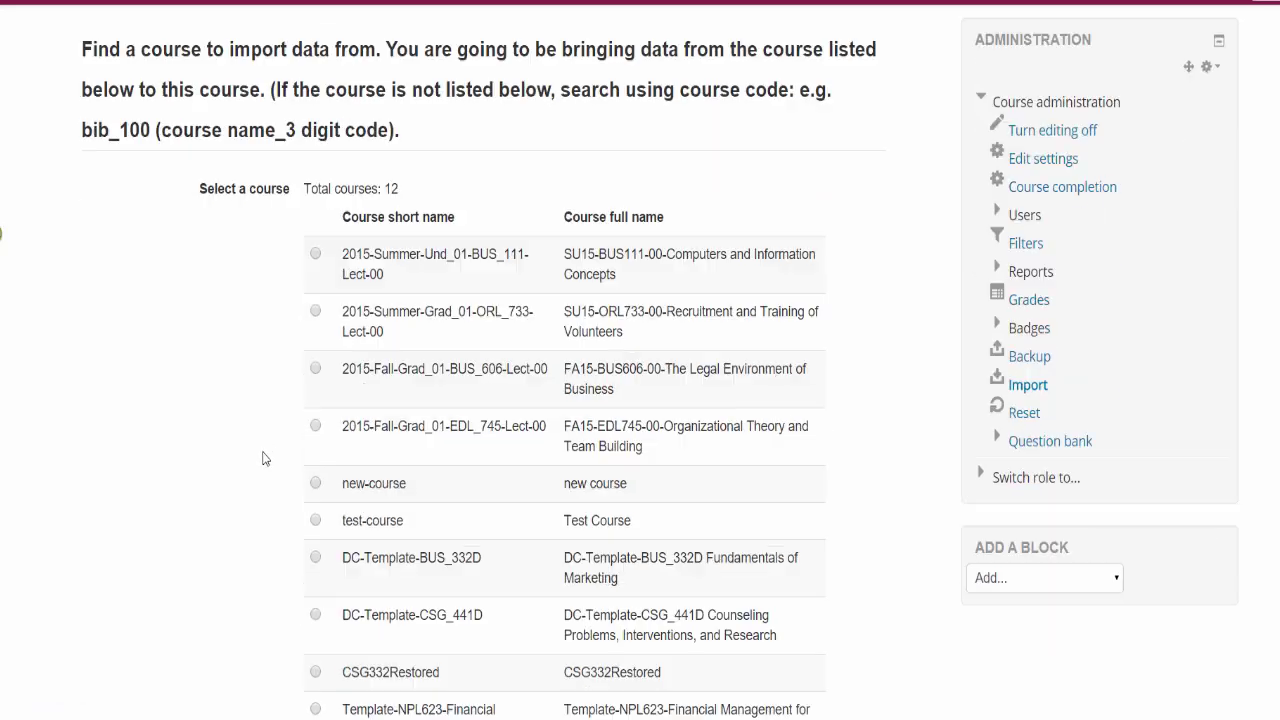
{"action": "left_click", "coordinate": [318, 521]}
{"action": "scroll", "coordinate": [345, 548], "scroll_direction": "down", "scroll_amount": 3}
{"action": "scroll", "coordinate": [360, 552], "scroll_direction": "down", "scroll_amount": 3}
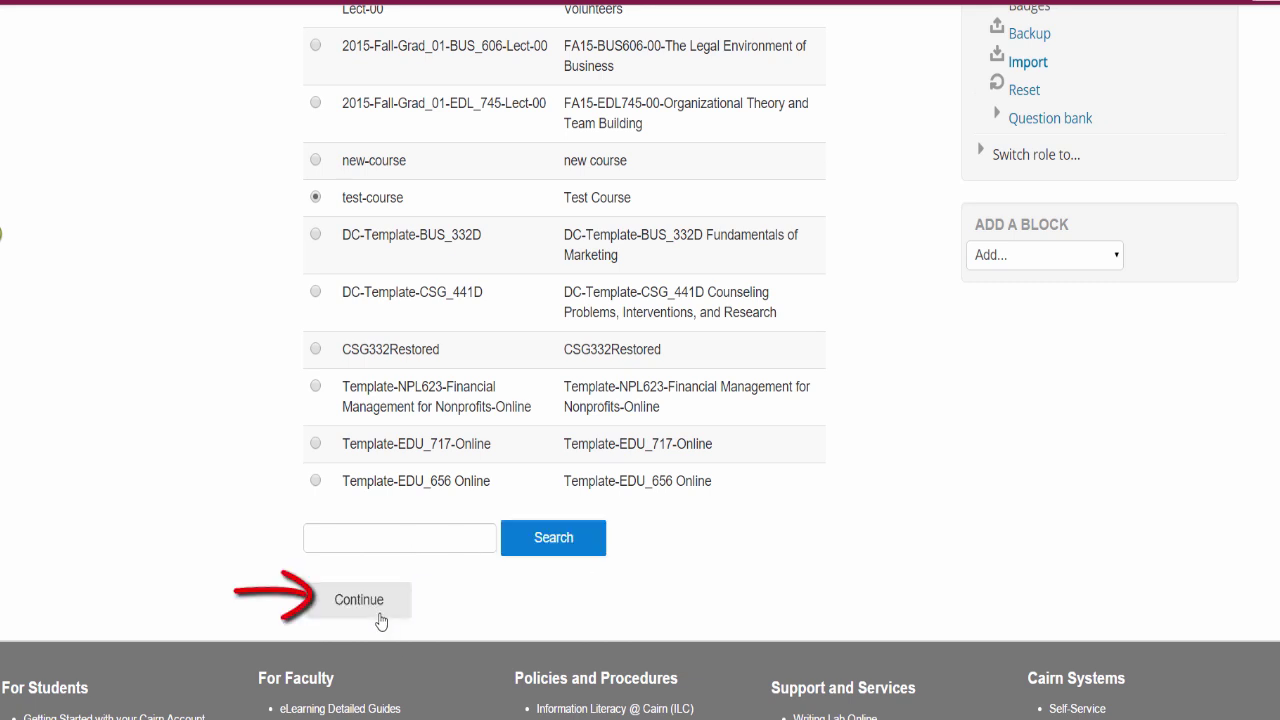
{"action": "scroll", "coordinate": [563, 513], "scroll_direction": "up", "scroll_amount": 6}
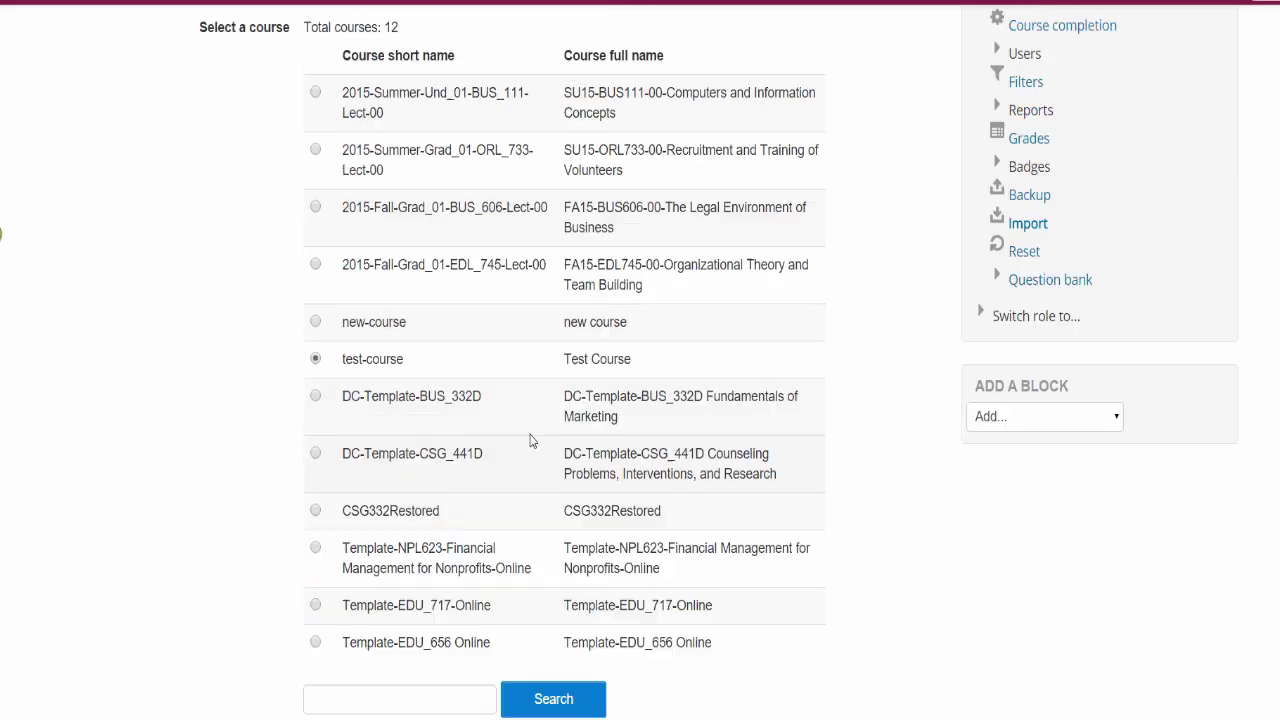
Enter the course code edu_101 as the search term for finding an unlisted source course
{"action": "scroll", "coordinate": [388, 537], "scroll_direction": "down", "scroll_amount": 5}
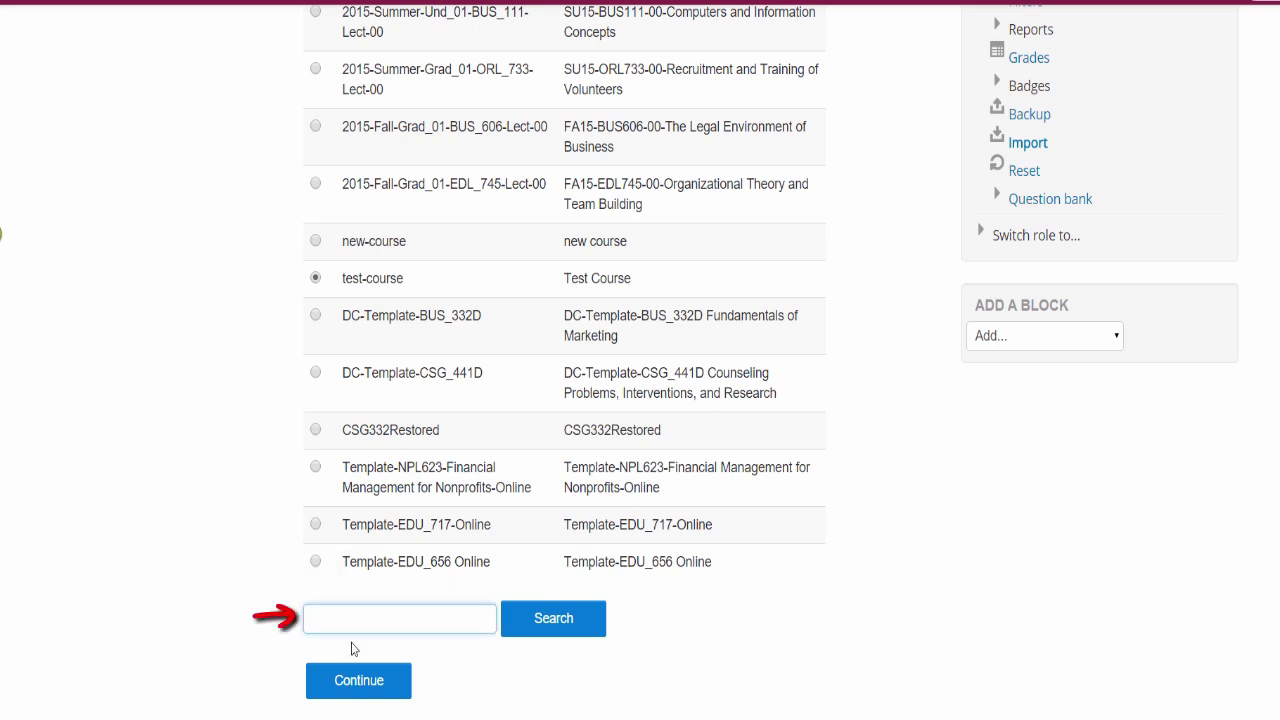
{"action": "type", "text": "edu"}
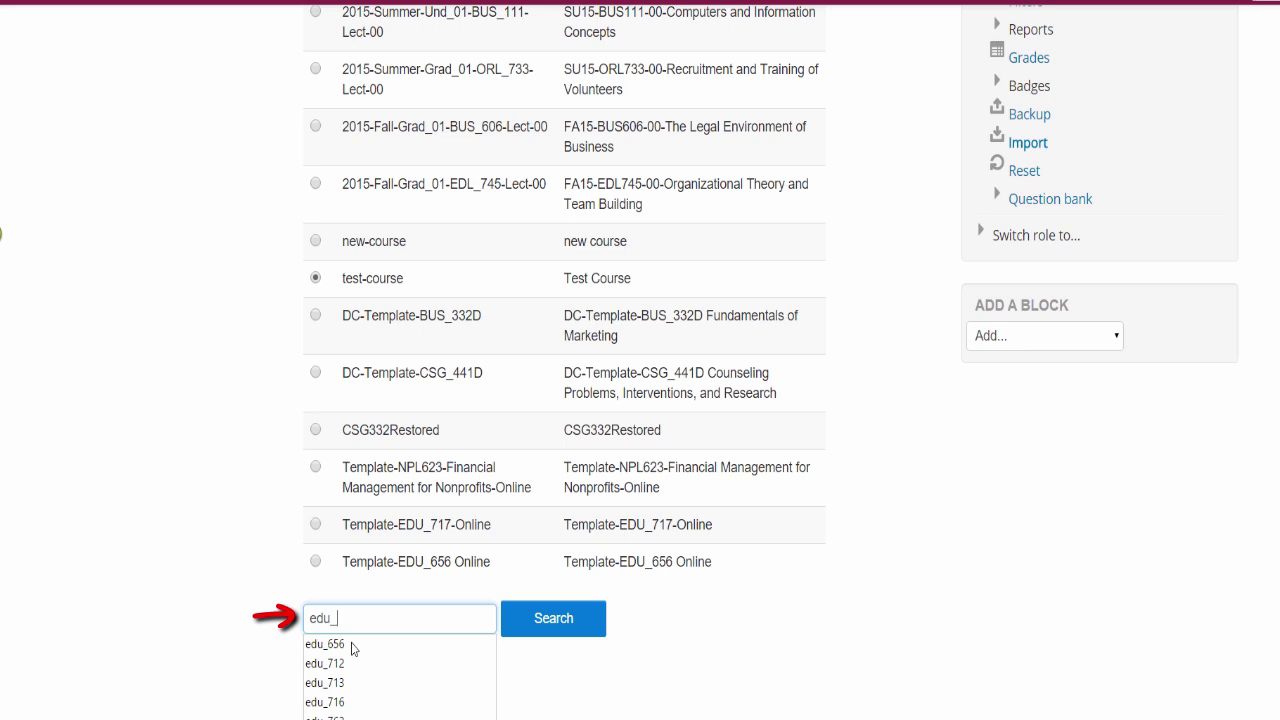
{"action": "type", "text": "_"}
{"action": "key", "text": "Escape"}
{"action": "type", "text": "101"}
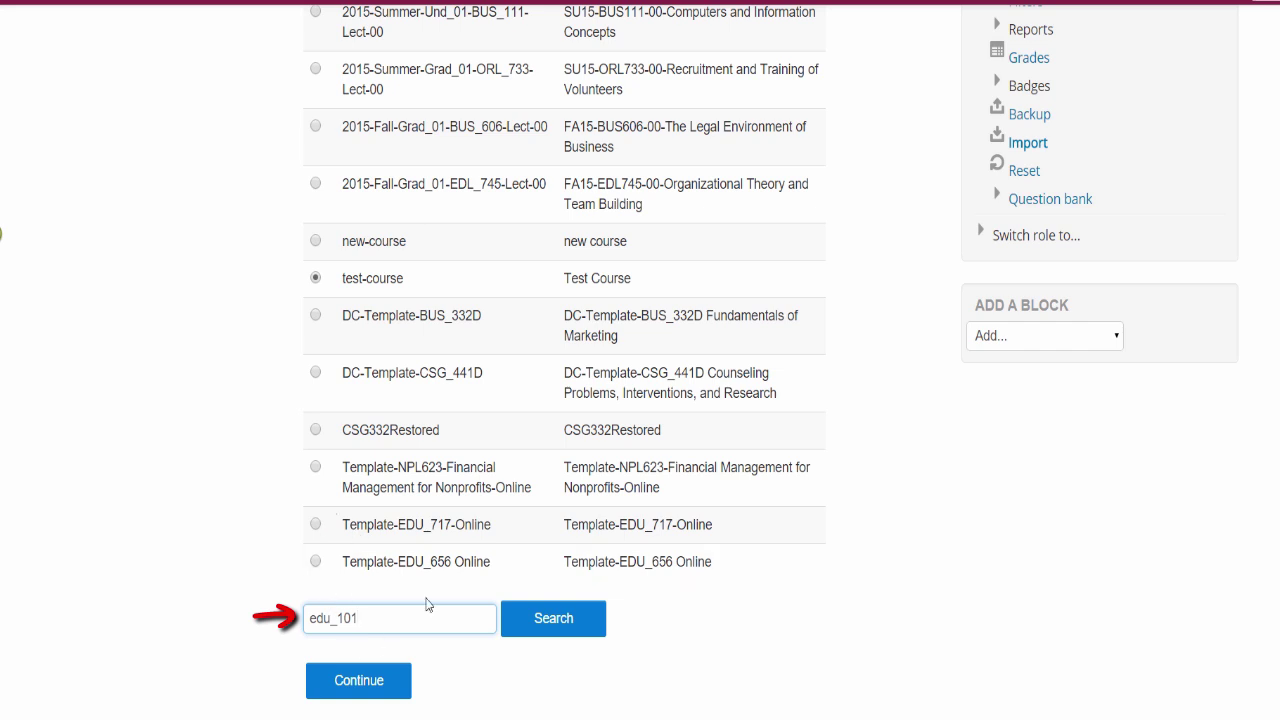
Continue the import with test-course and accept the initial settings with every content type included
{"action": "left_click", "coordinate": [378, 682]}
{"action": "left_click", "coordinate": [375, 688]}
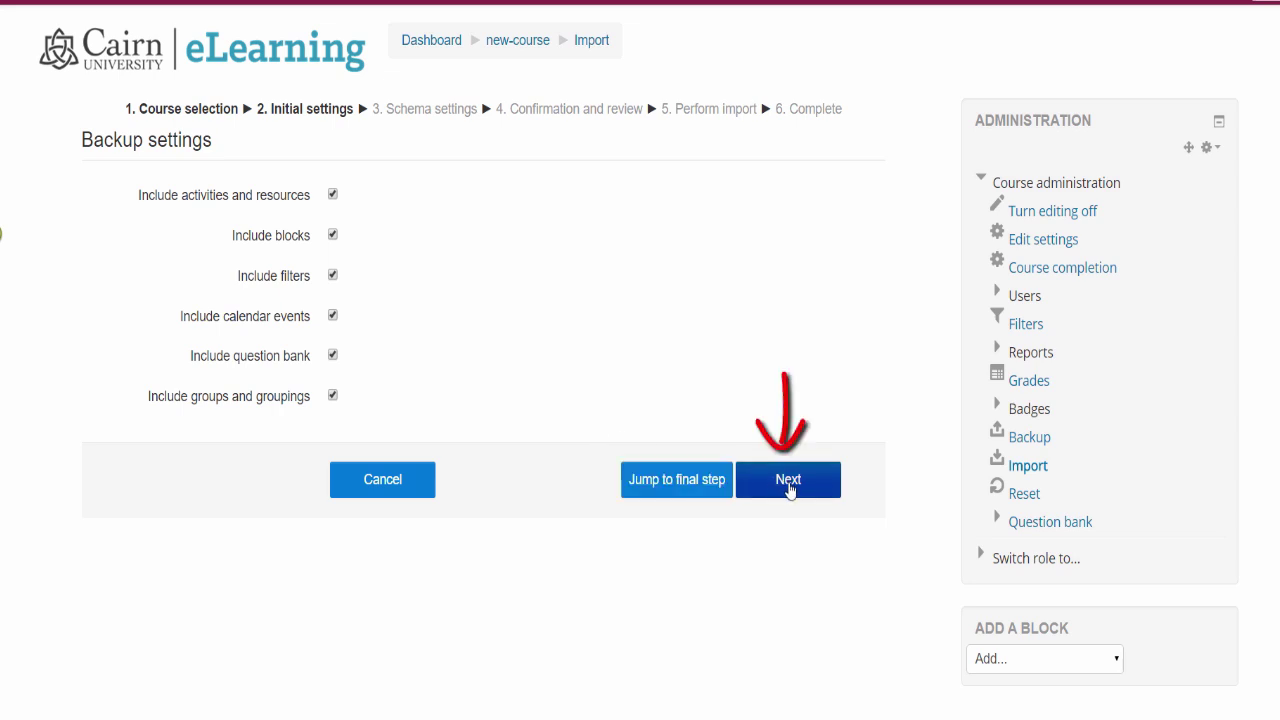
{"action": "left_click", "coordinate": [789, 489]}
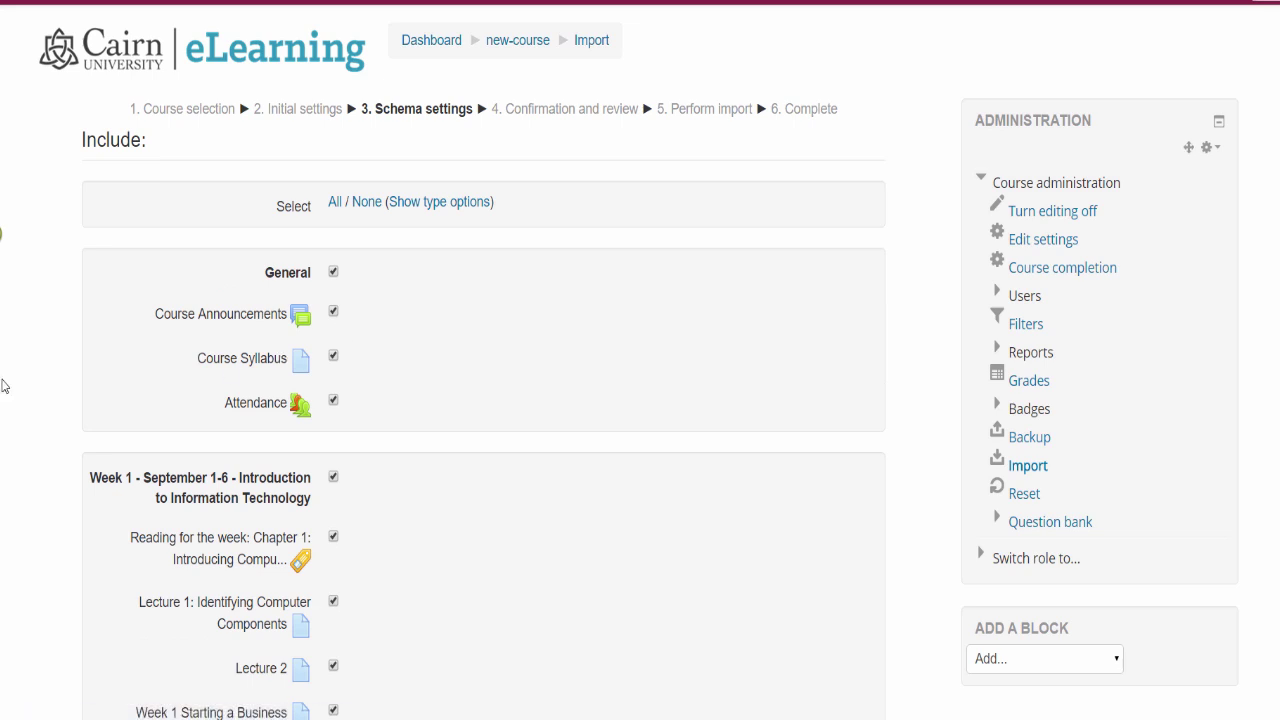
Exclude Course Syllabus and Week 1 live chat from the items to import and proceed to the confirmation and review
{"action": "left_click", "coordinate": [335, 359]}
{"action": "scroll", "coordinate": [353, 411], "scroll_direction": "down", "scroll_amount": 2}
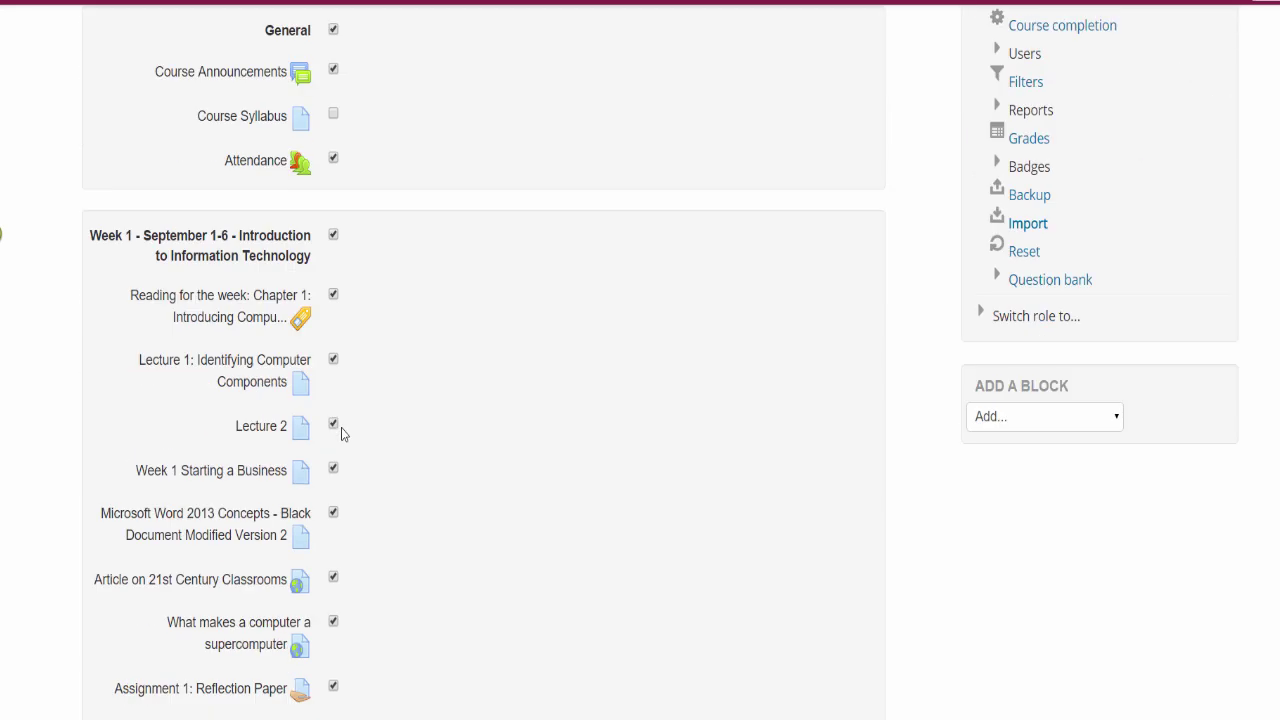
{"action": "scroll", "coordinate": [330, 481], "scroll_direction": "down", "scroll_amount": 2}
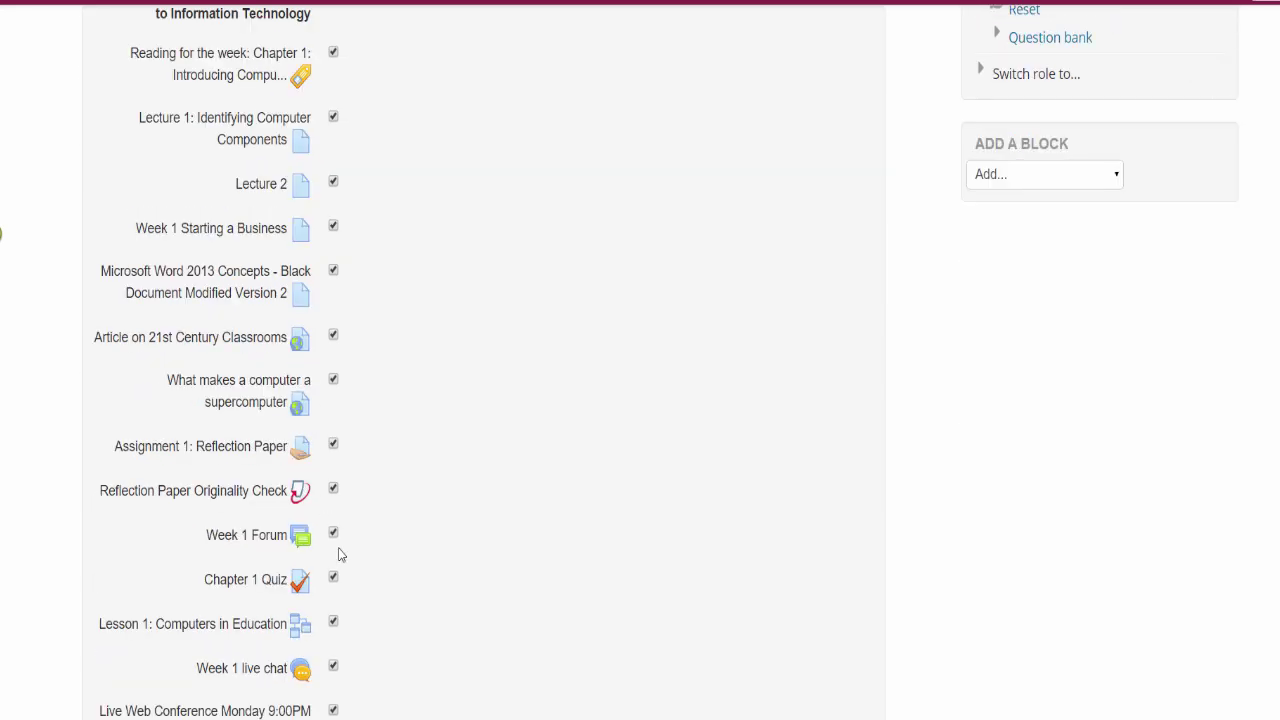
{"action": "scroll", "coordinate": [341, 557], "scroll_direction": "down", "scroll_amount": 1}
{"action": "scroll", "coordinate": [340, 557], "scroll_direction": "down", "scroll_amount": 1}
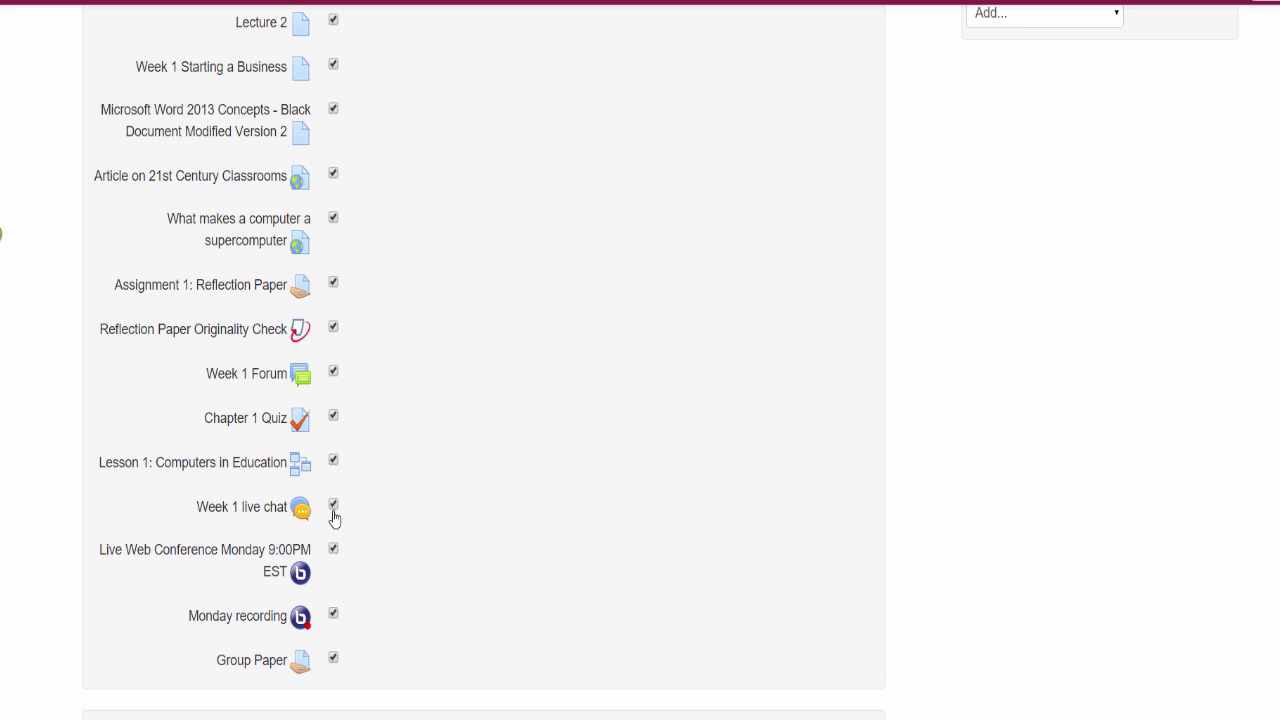
{"action": "left_click", "coordinate": [333, 507]}
{"action": "scroll", "coordinate": [460, 572], "scroll_direction": "down", "scroll_amount": 6}
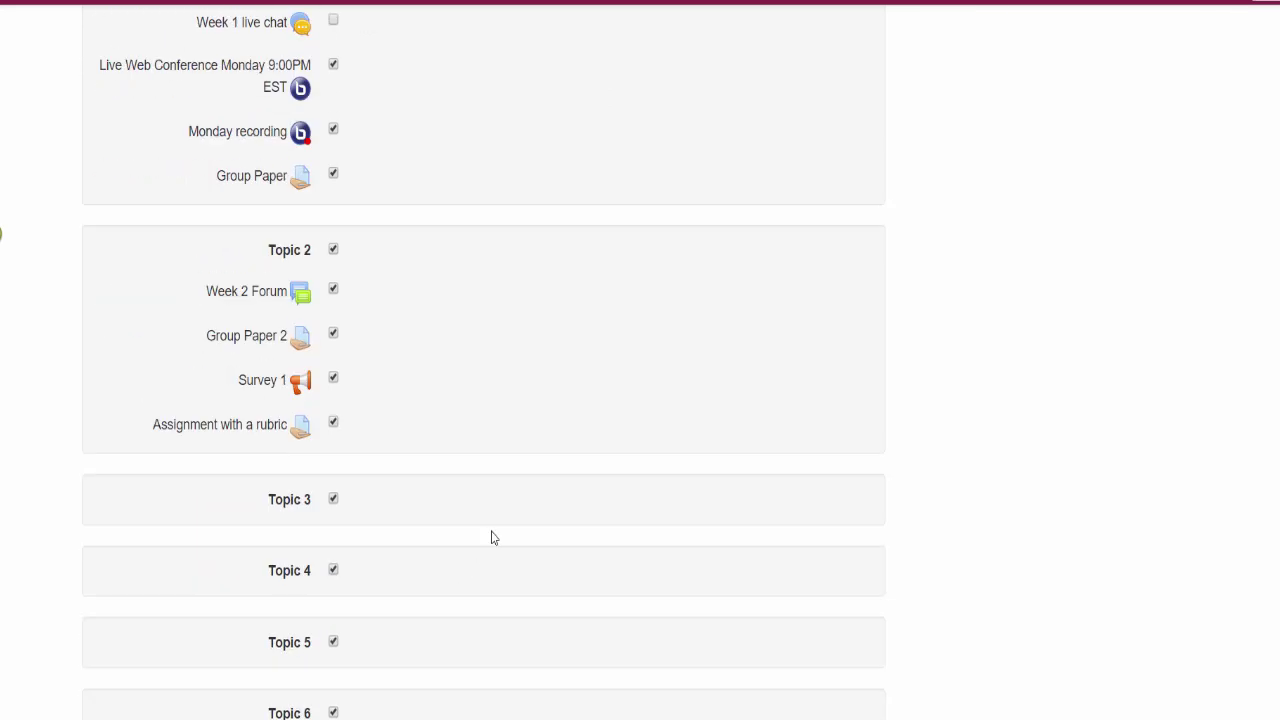
{"action": "scroll", "coordinate": [491, 535], "scroll_direction": "up", "scroll_amount": 6}
{"action": "scroll", "coordinate": [491, 536], "scroll_direction": "down", "scroll_amount": 20}
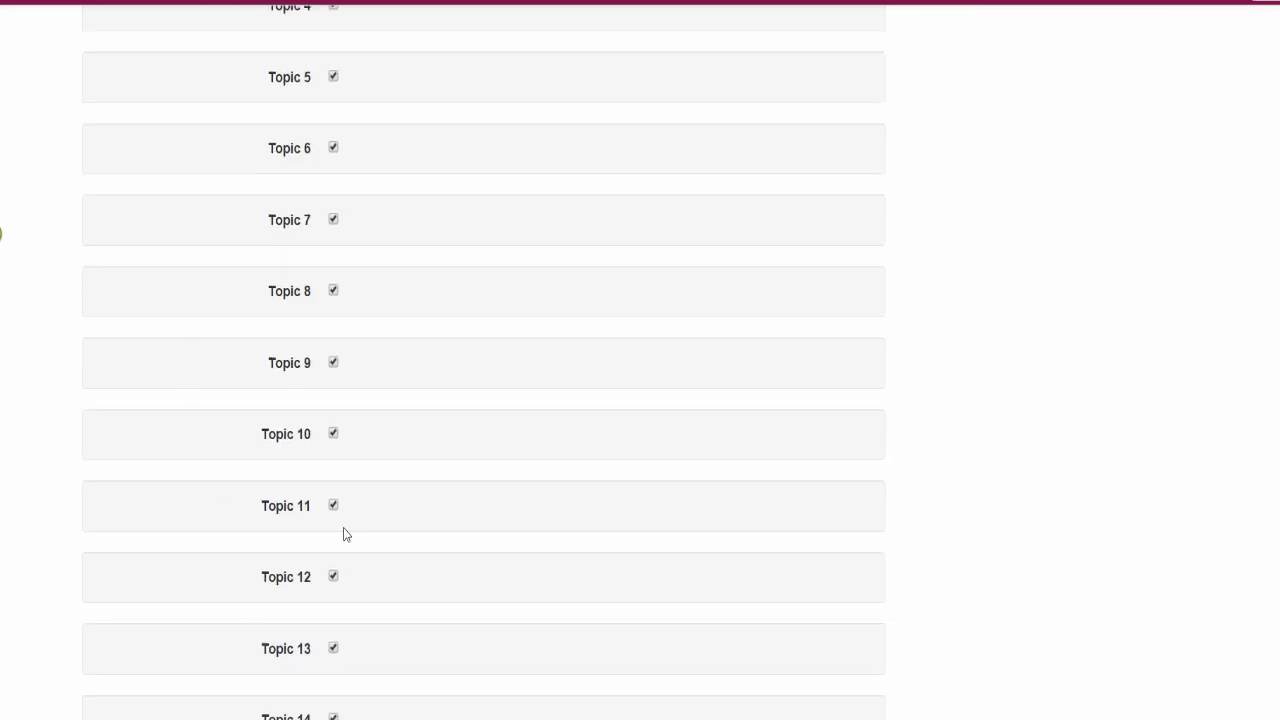
{"action": "scroll", "coordinate": [389, 520], "scroll_direction": "down", "scroll_amount": 20}
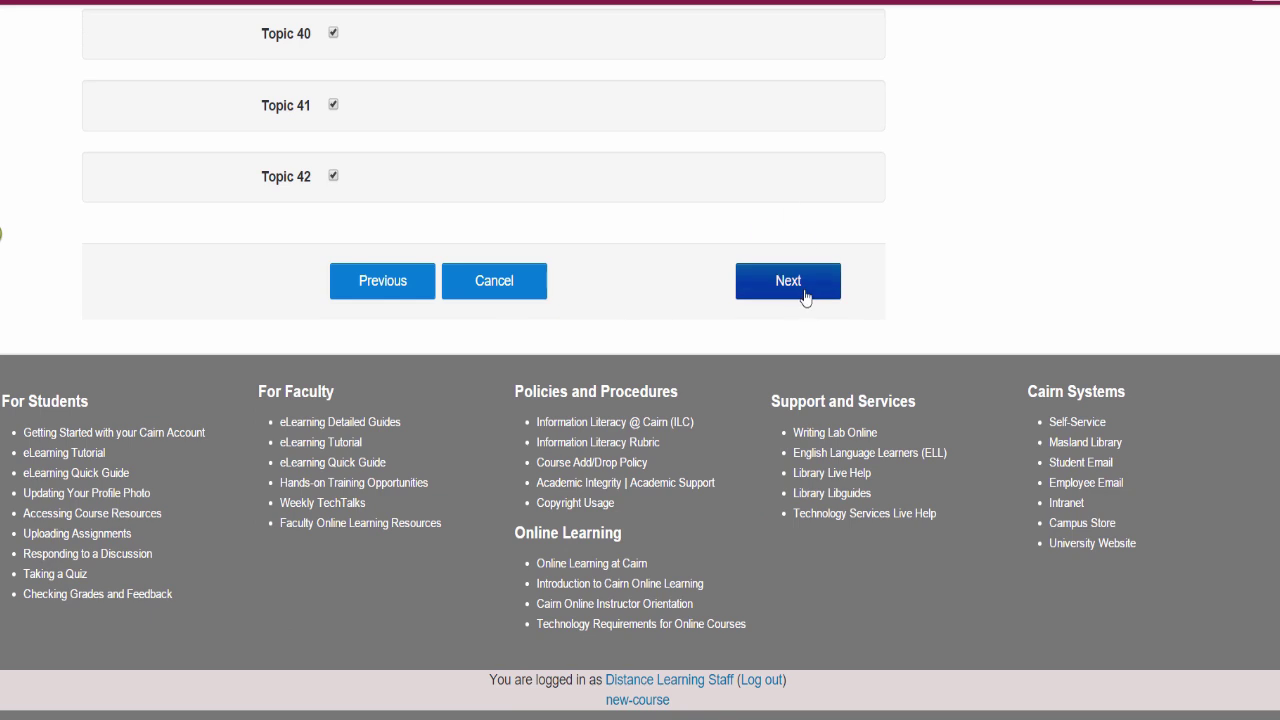
{"action": "left_click", "coordinate": [802, 288]}
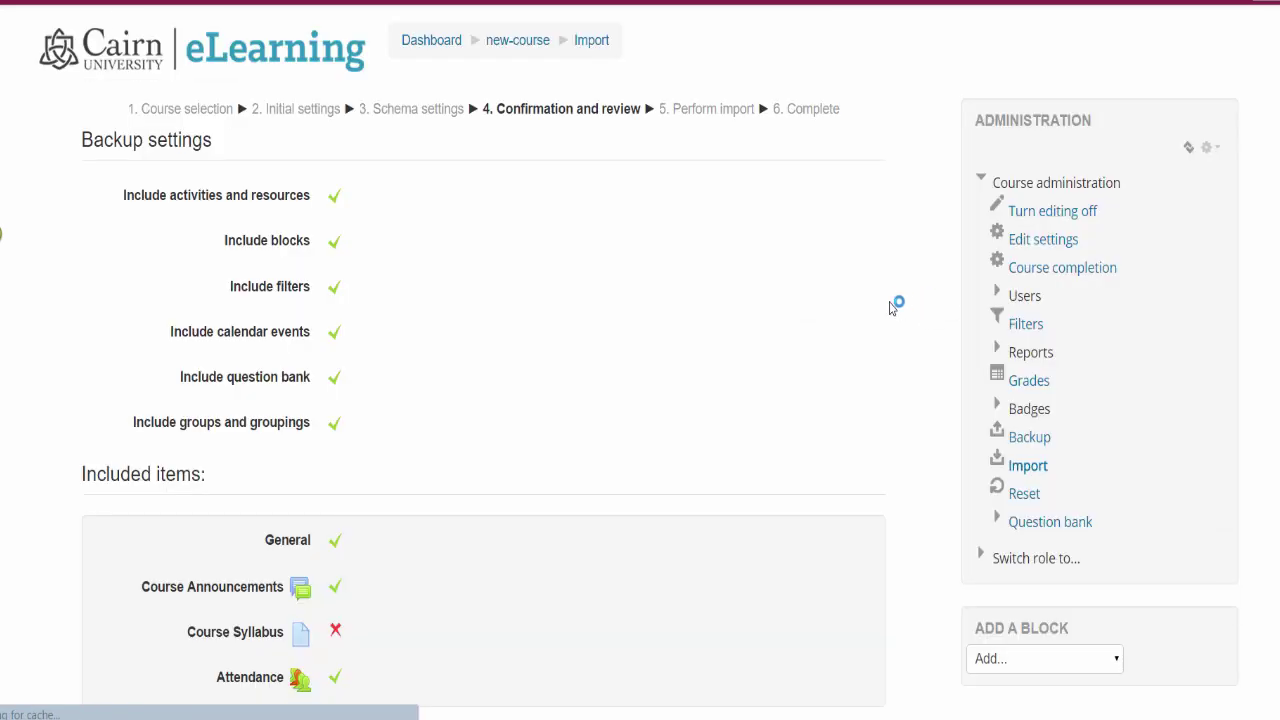
Check the list of included items, perform the import, and return to the new course
{"action": "scroll", "coordinate": [881, 314], "scroll_direction": "down", "scroll_amount": 2}
{"action": "scroll", "coordinate": [362, 252], "scroll_direction": "down", "scroll_amount": 10}
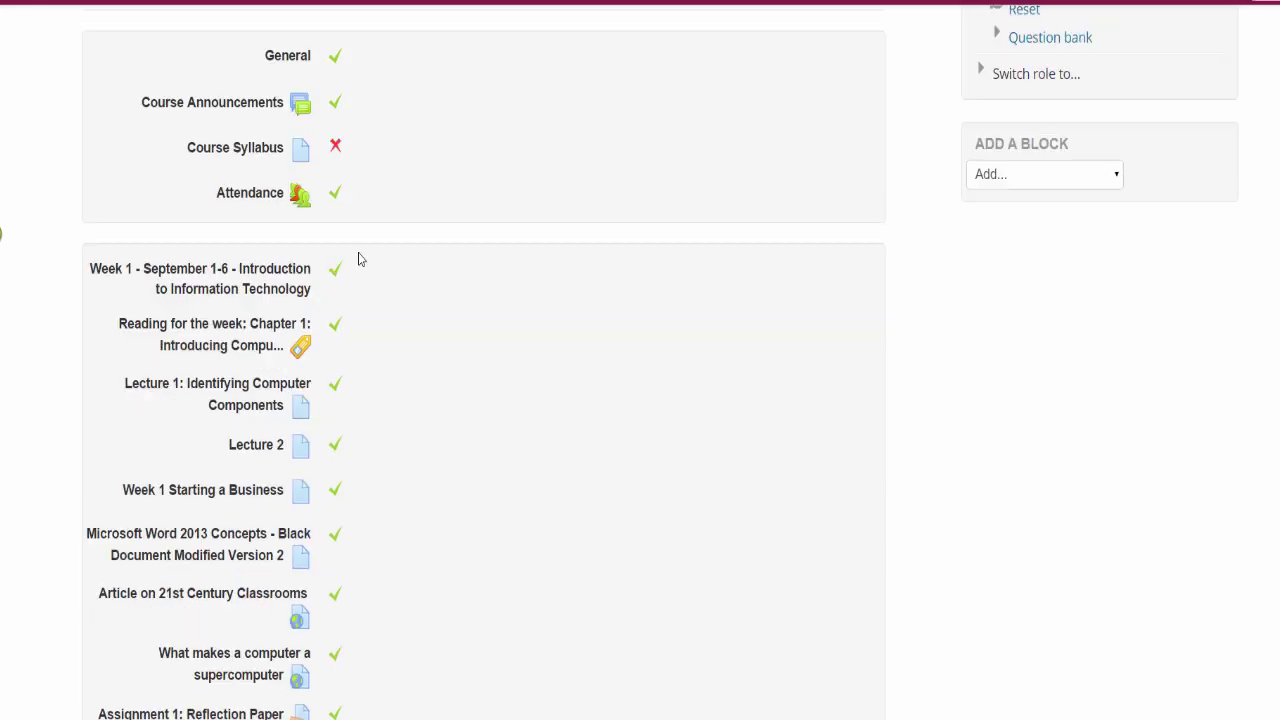
{"action": "scroll", "coordinate": [331, 318], "scroll_direction": "down", "scroll_amount": 13}
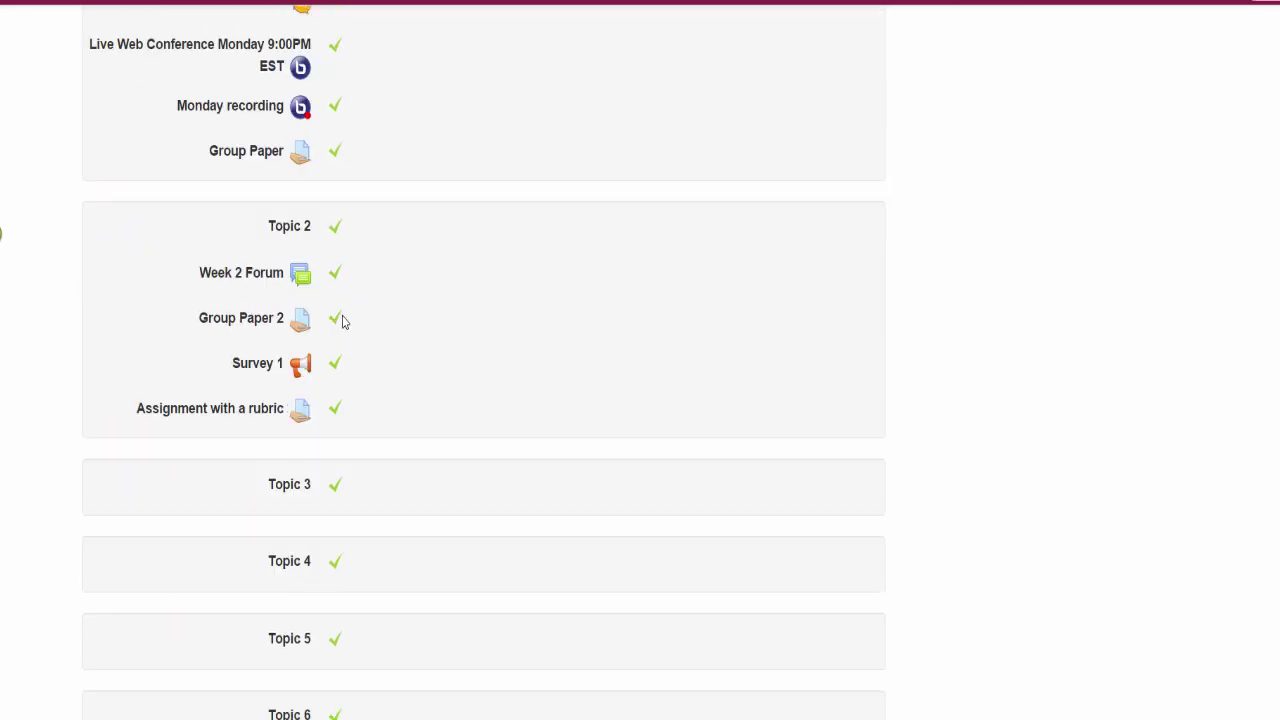
{"action": "scroll", "coordinate": [368, 318], "scroll_direction": "down", "scroll_amount": 20}
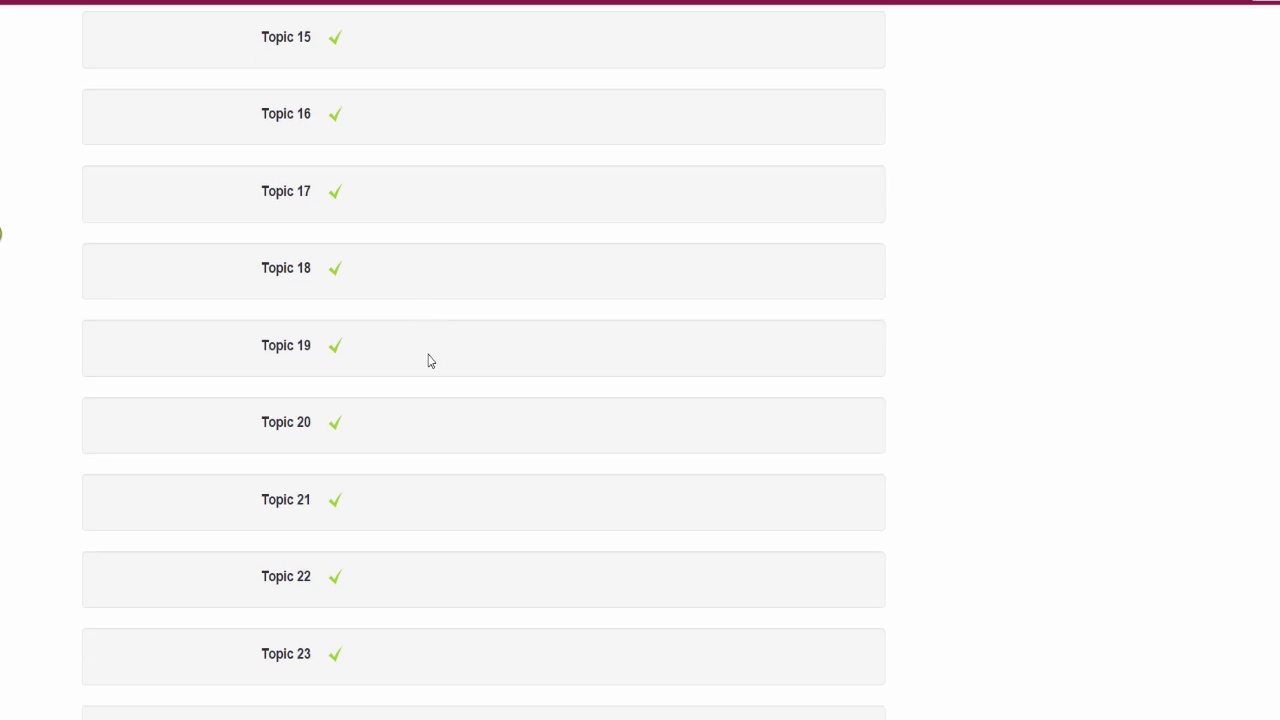
{"action": "scroll", "coordinate": [629, 462], "scroll_direction": "down", "scroll_amount": 2}
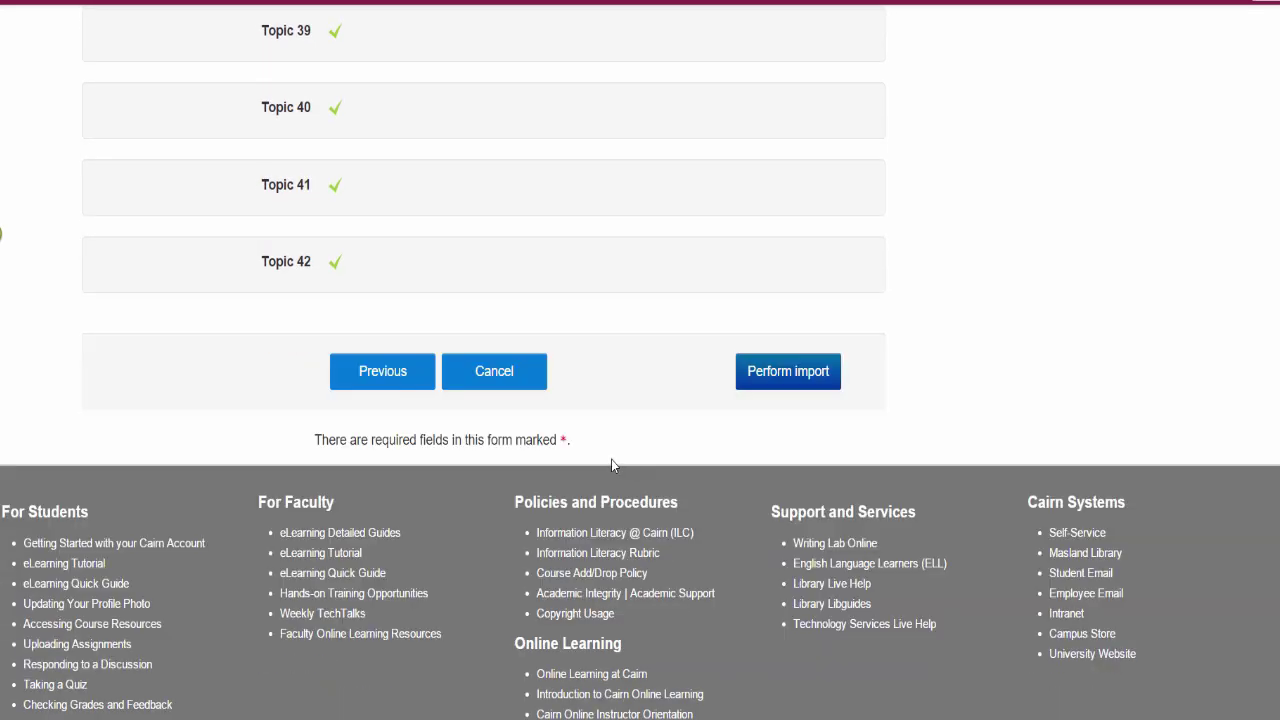
{"action": "left_click", "coordinate": [787, 390]}
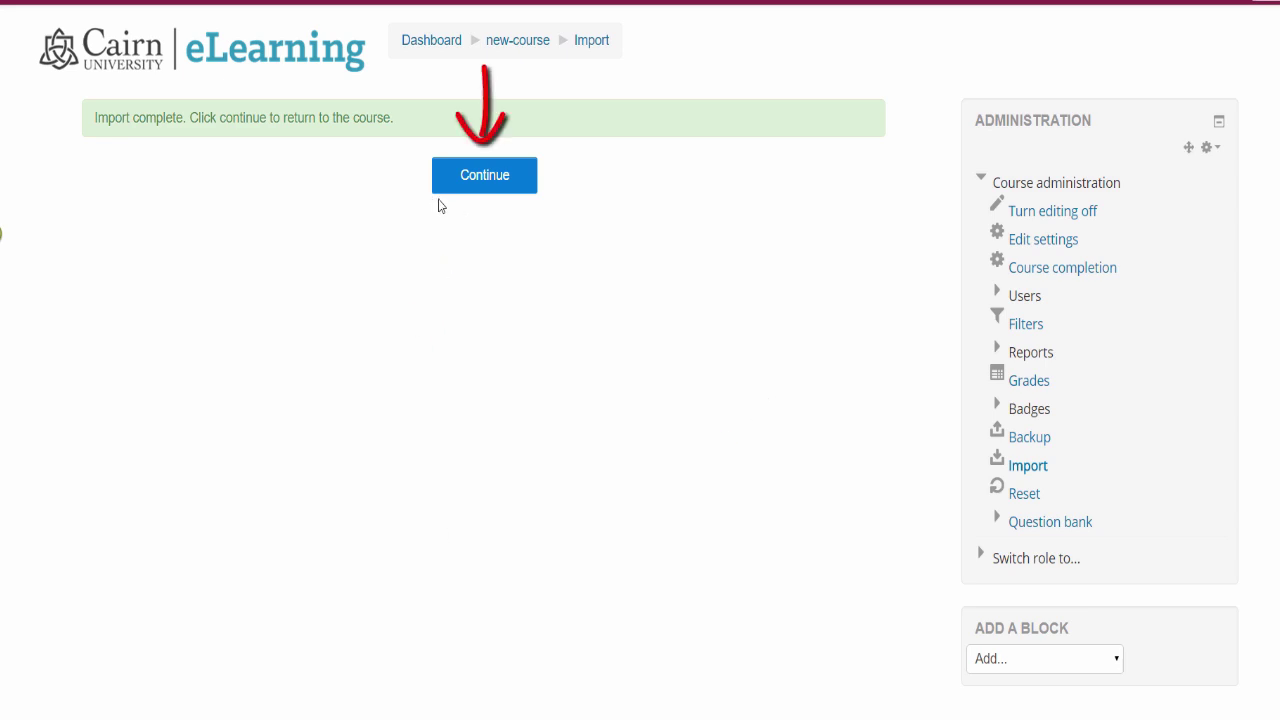
{"action": "left_click", "coordinate": [490, 190]}
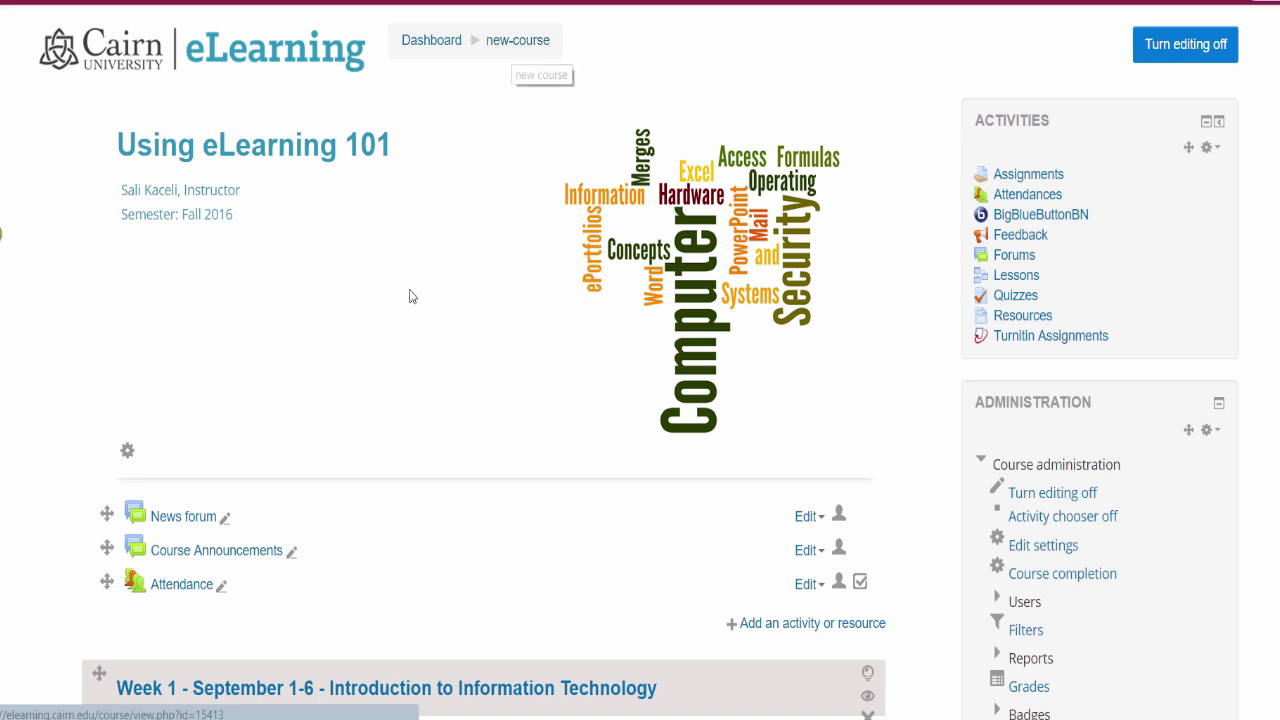
Review the imported sections and activities on the new course's page
{"action": "scroll", "coordinate": [400, 275], "scroll_direction": "down", "scroll_amount": 6}
{"action": "scroll", "coordinate": [402, 275], "scroll_direction": "down", "scroll_amount": 9}
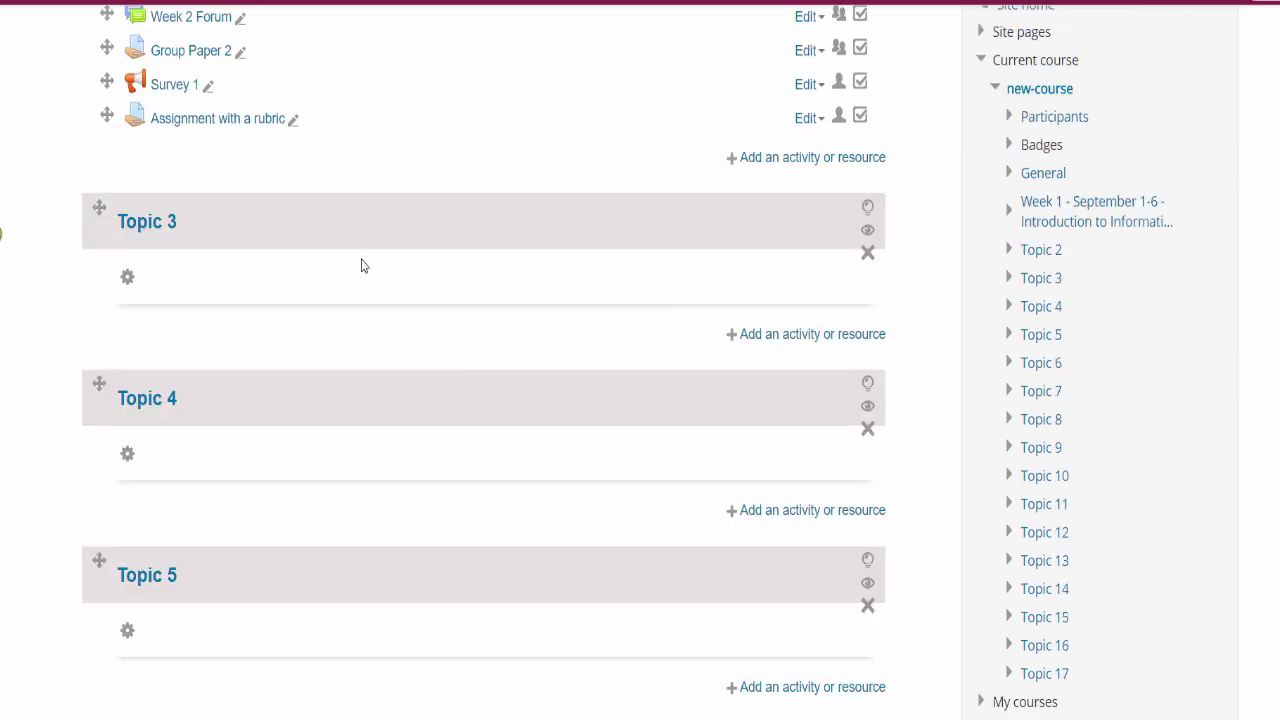
{"action": "scroll", "coordinate": [306, 294], "scroll_direction": "up", "scroll_amount": 8}
{"action": "scroll", "coordinate": [306, 299], "scroll_direction": "up", "scroll_amount": 3}
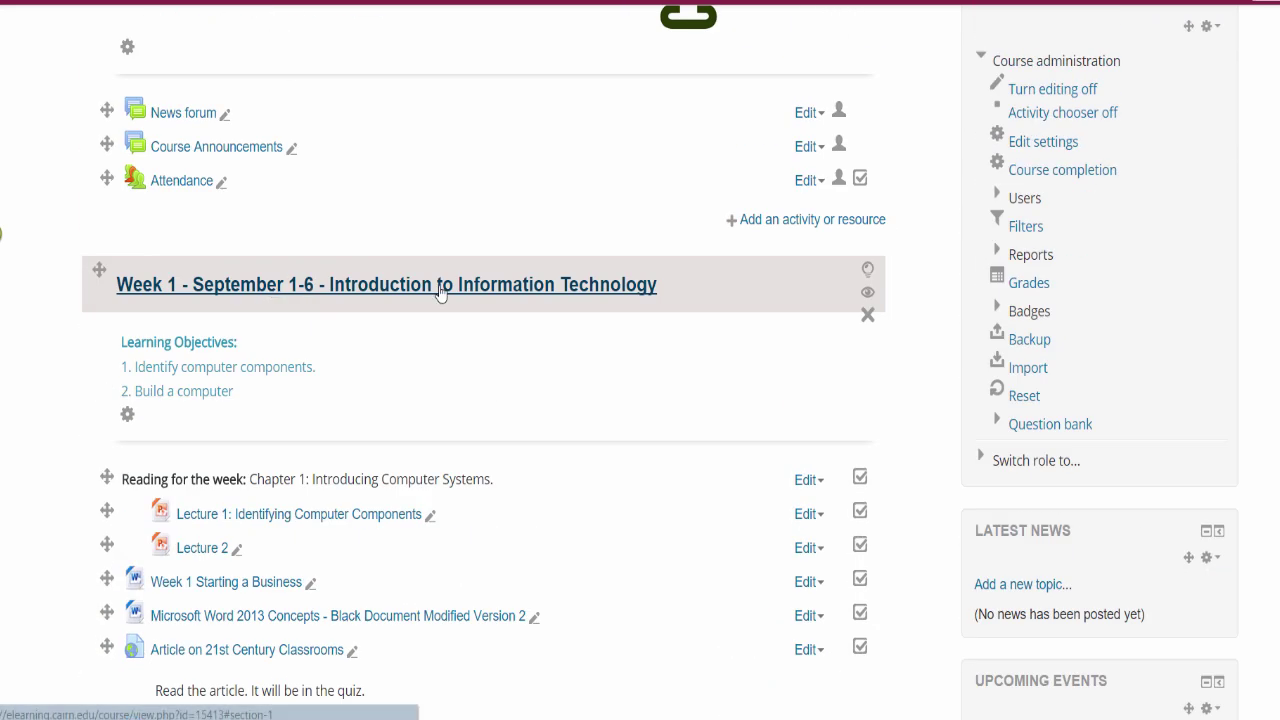
Look at the editing options for Lecture 1: Identifying Computer Components in Week 1, and close them without choosing any
{"action": "scroll", "coordinate": [470, 305], "scroll_direction": "down", "scroll_amount": 2}
{"action": "scroll", "coordinate": [533, 296], "scroll_direction": "up", "scroll_amount": 2}
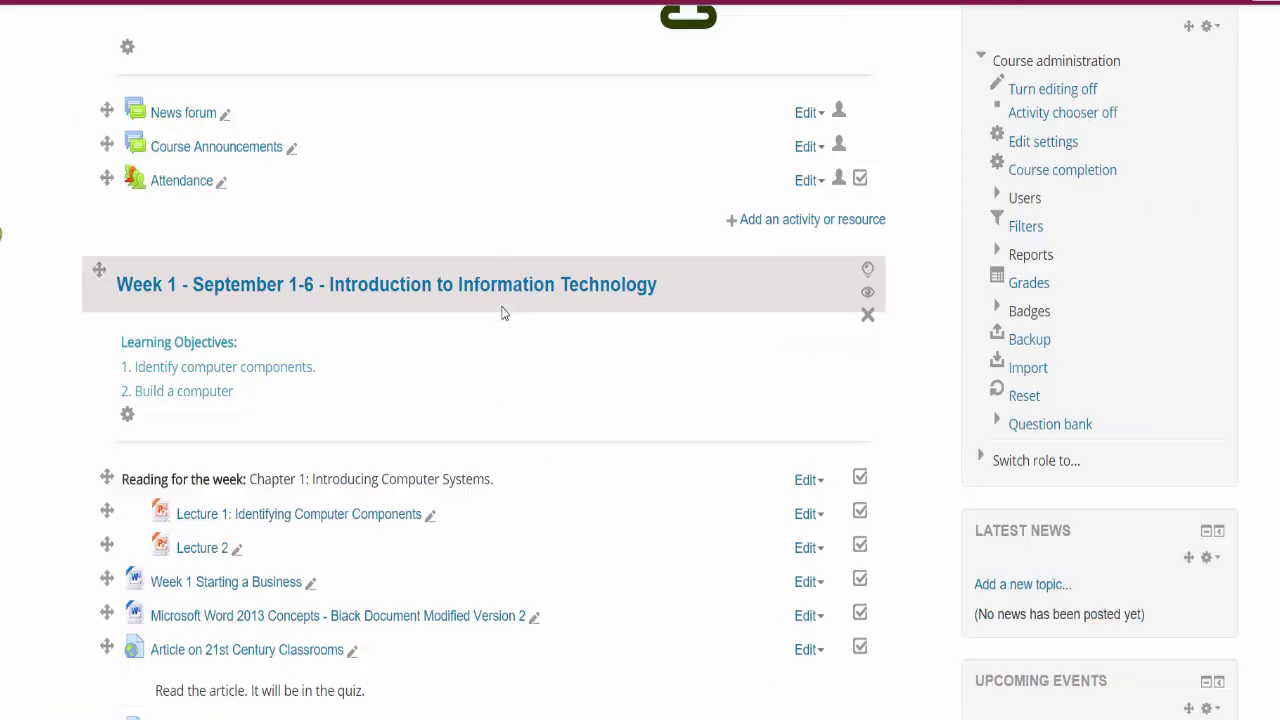
{"action": "left_click", "coordinate": [802, 516]}
{"action": "scroll", "coordinate": [785, 543], "scroll_direction": "down", "scroll_amount": 2}
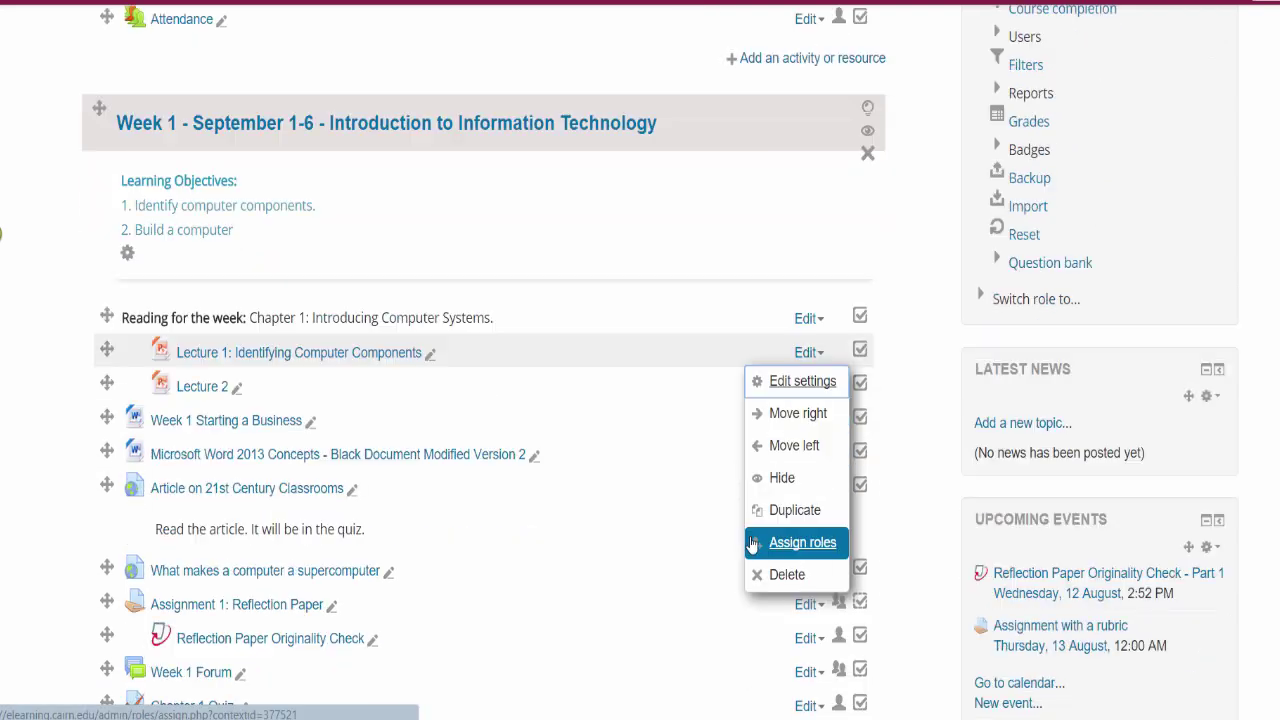
{"action": "left_click", "coordinate": [699, 310]}
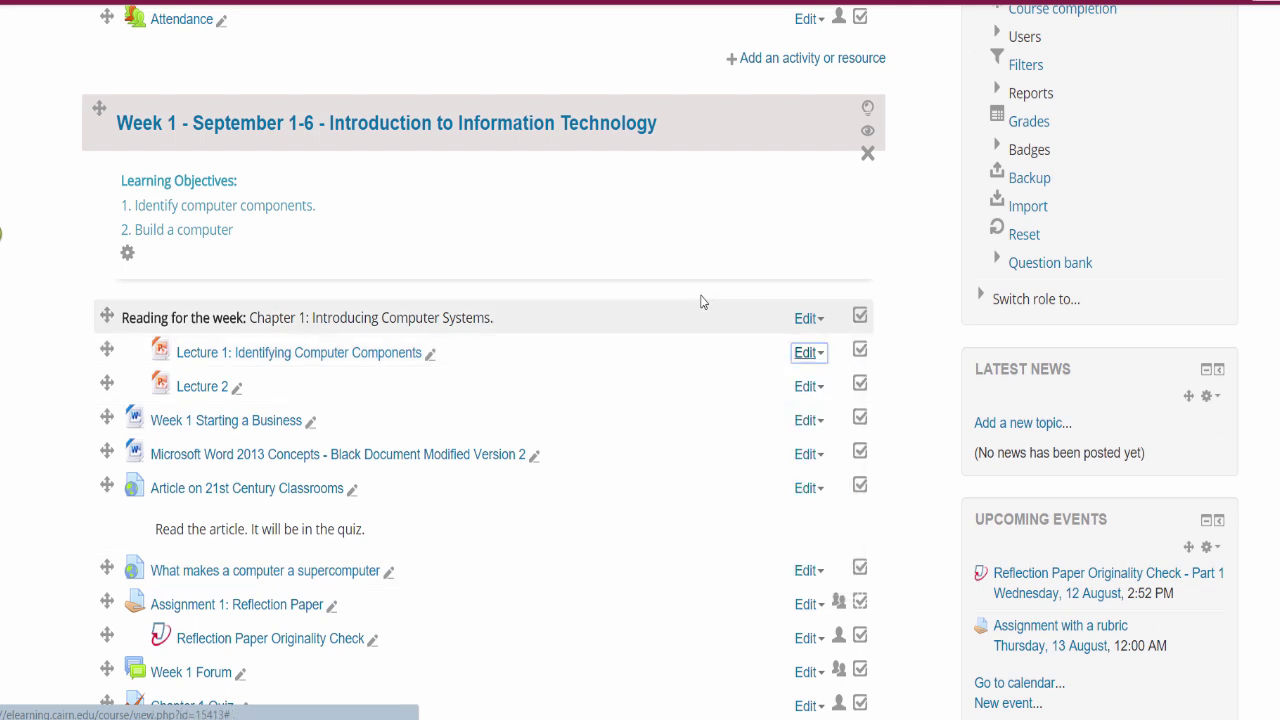
{"action": "left_click", "coordinate": [868, 136]}
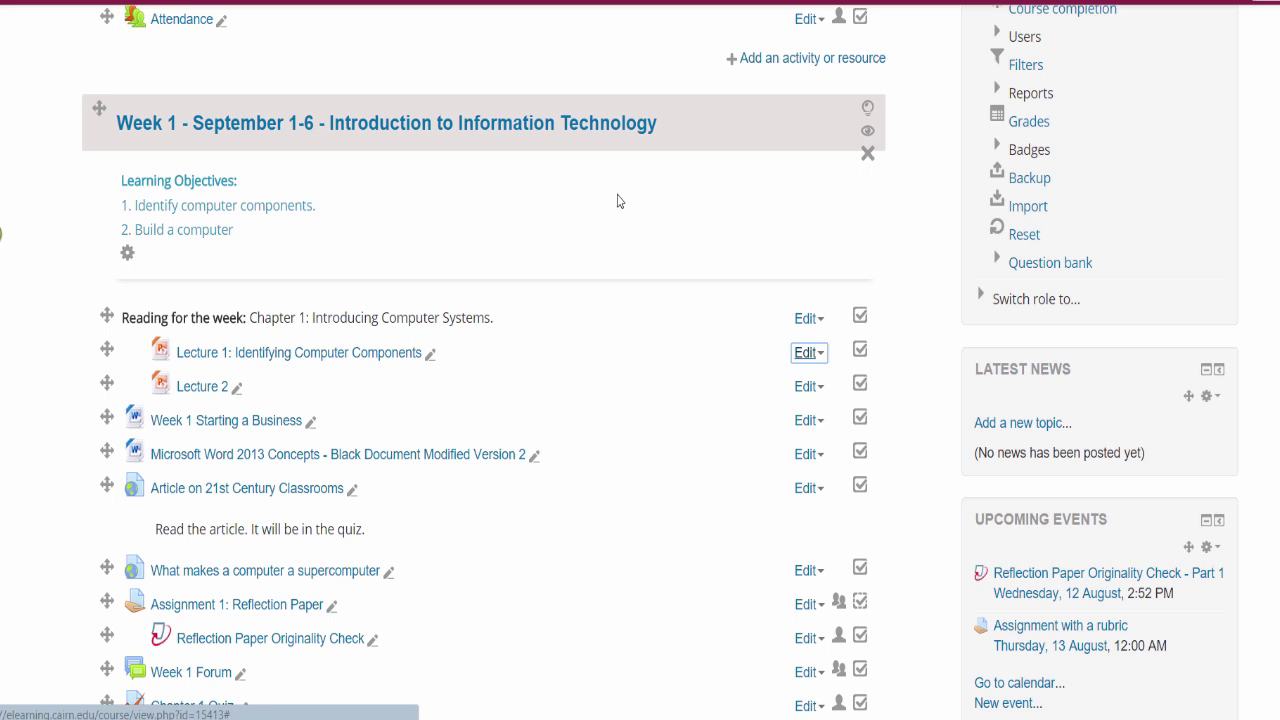
Examine the new course's page, from the course heading and general activities through the Week 1 section's imported items
{"action": "scroll", "coordinate": [490, 248], "scroll_direction": "up", "scroll_amount": 3}
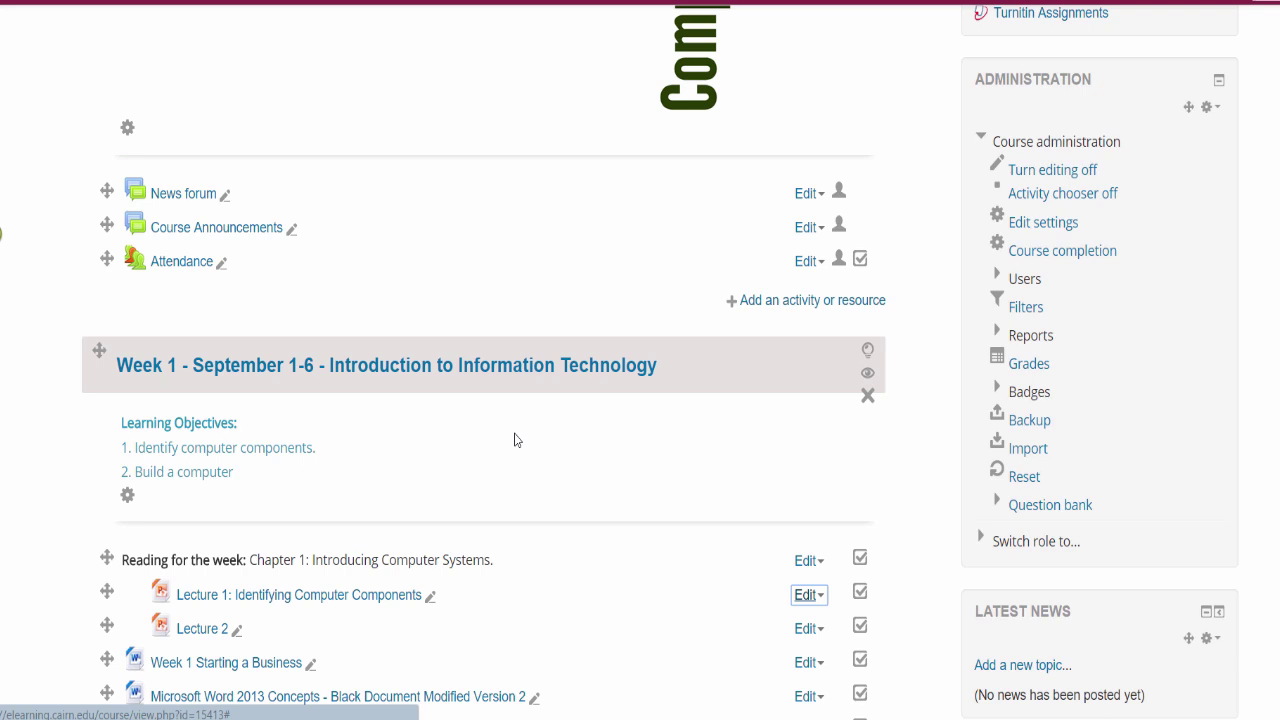
{"action": "scroll", "coordinate": [592, 453], "scroll_direction": "down", "scroll_amount": 1}
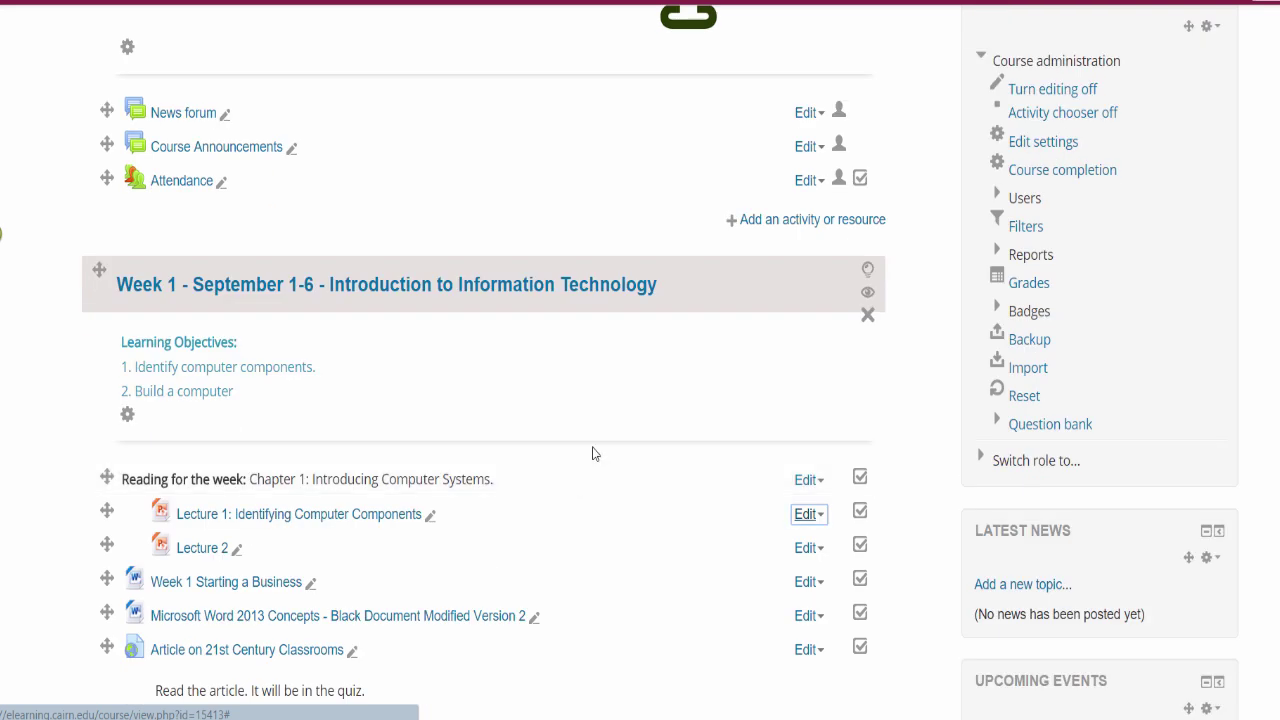
{"action": "scroll", "coordinate": [592, 453], "scroll_direction": "down", "scroll_amount": 1}
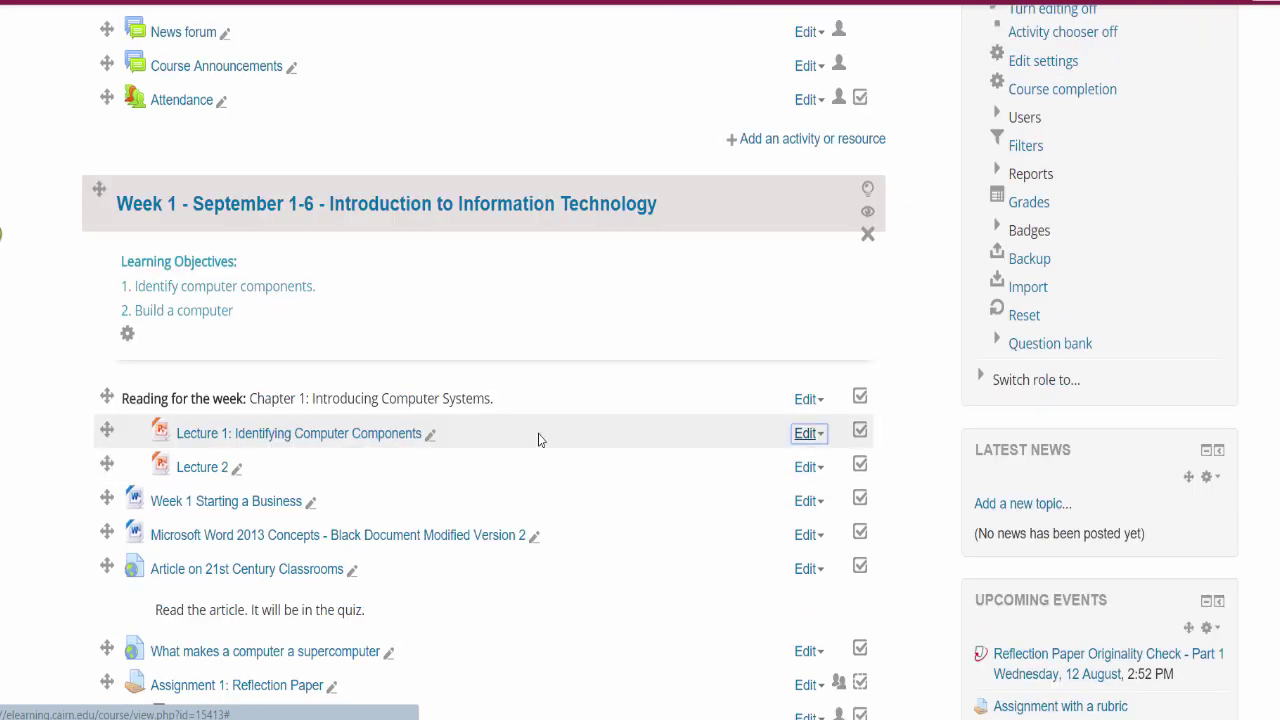
{"action": "scroll", "coordinate": [282, 245], "scroll_direction": "down", "scroll_amount": 1}
{"action": "scroll", "coordinate": [283, 260], "scroll_direction": "down", "scroll_amount": 1}
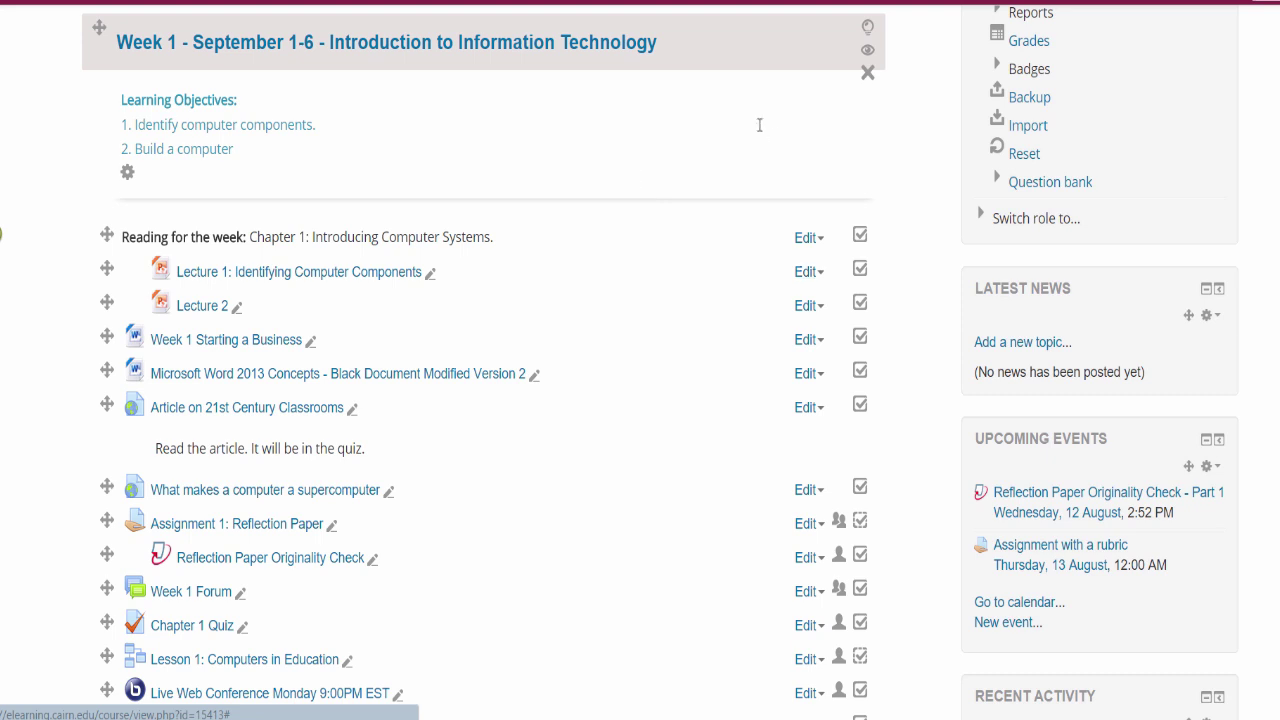
{"action": "scroll", "coordinate": [755, 125], "scroll_direction": "up", "scroll_amount": 6}
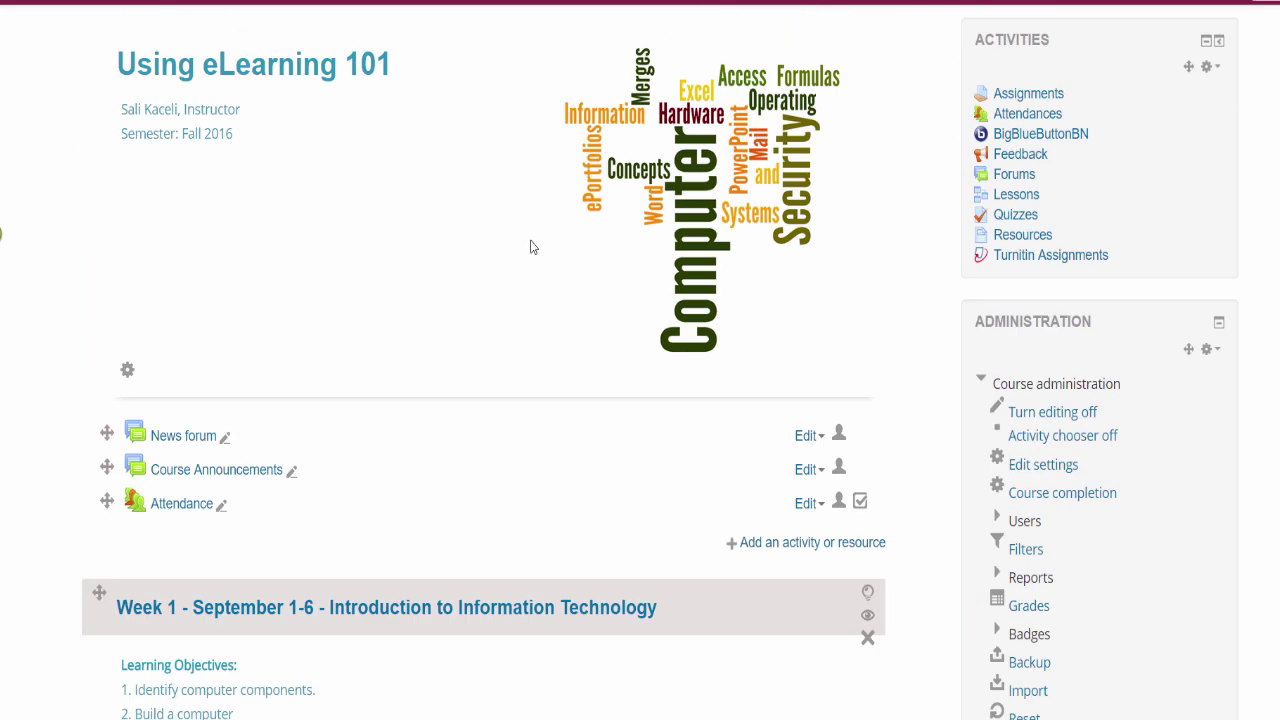
{"action": "scroll", "coordinate": [520, 250], "scroll_direction": "down", "scroll_amount": 2}
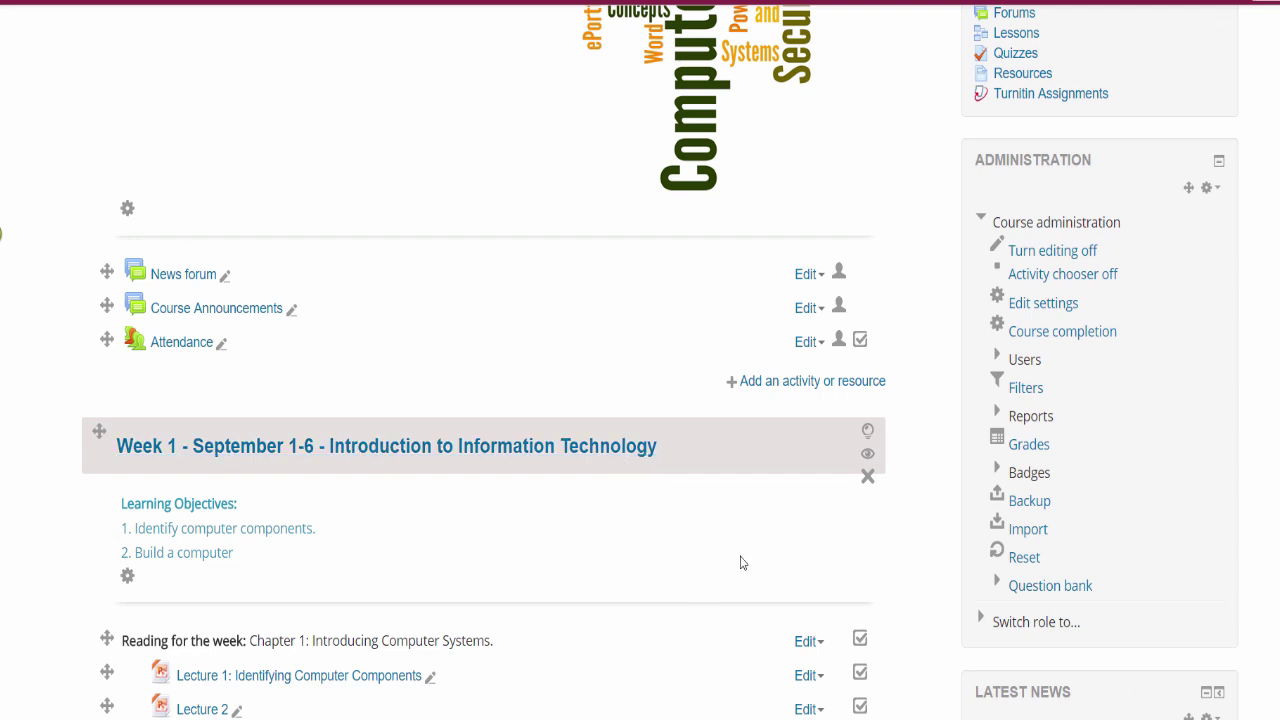
{"action": "scroll", "coordinate": [740, 563], "scroll_direction": "up", "scroll_amount": 3}
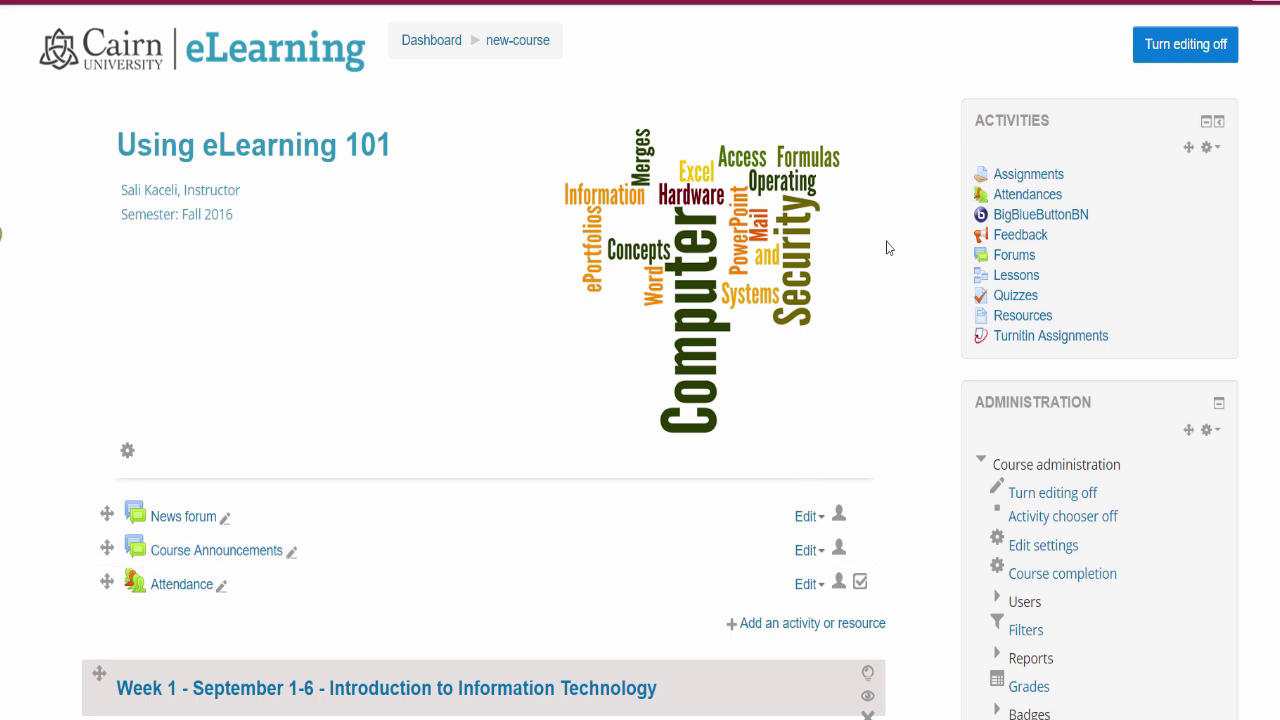
View the overview of all forums in the new course and return to the course page
{"action": "left_click", "coordinate": [1021, 198]}
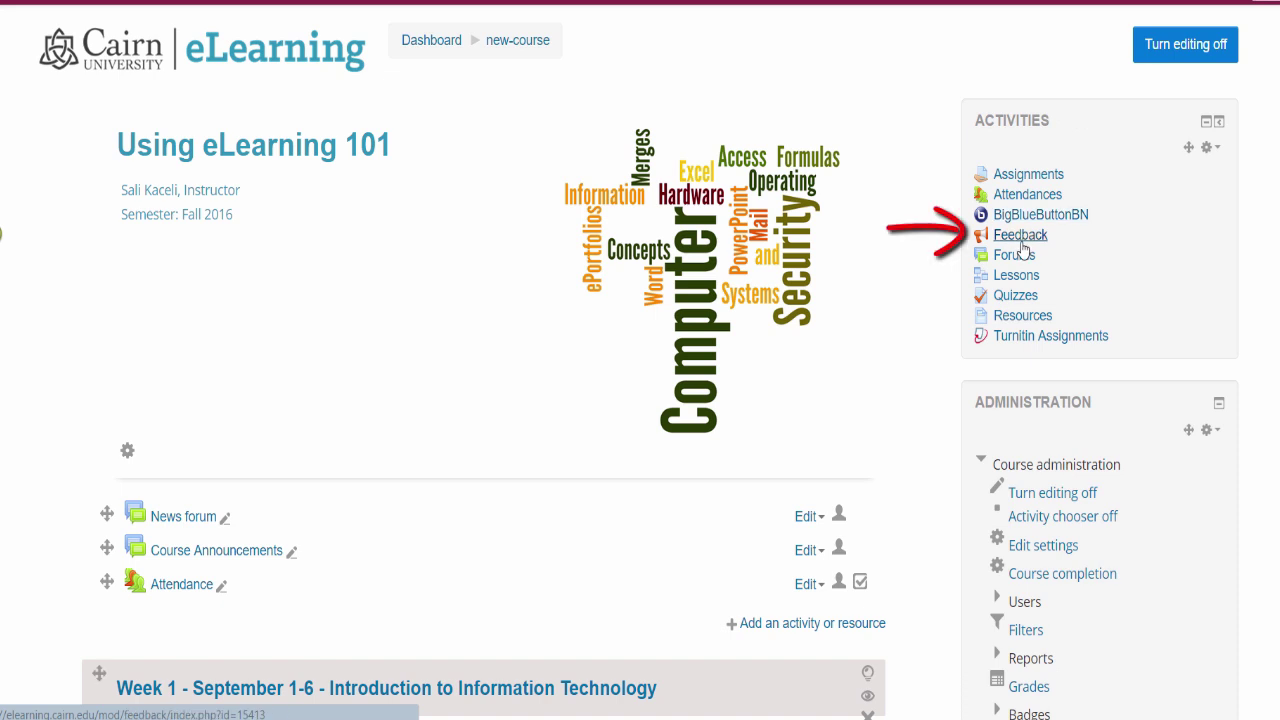
{"action": "left_click", "coordinate": [1014, 257]}
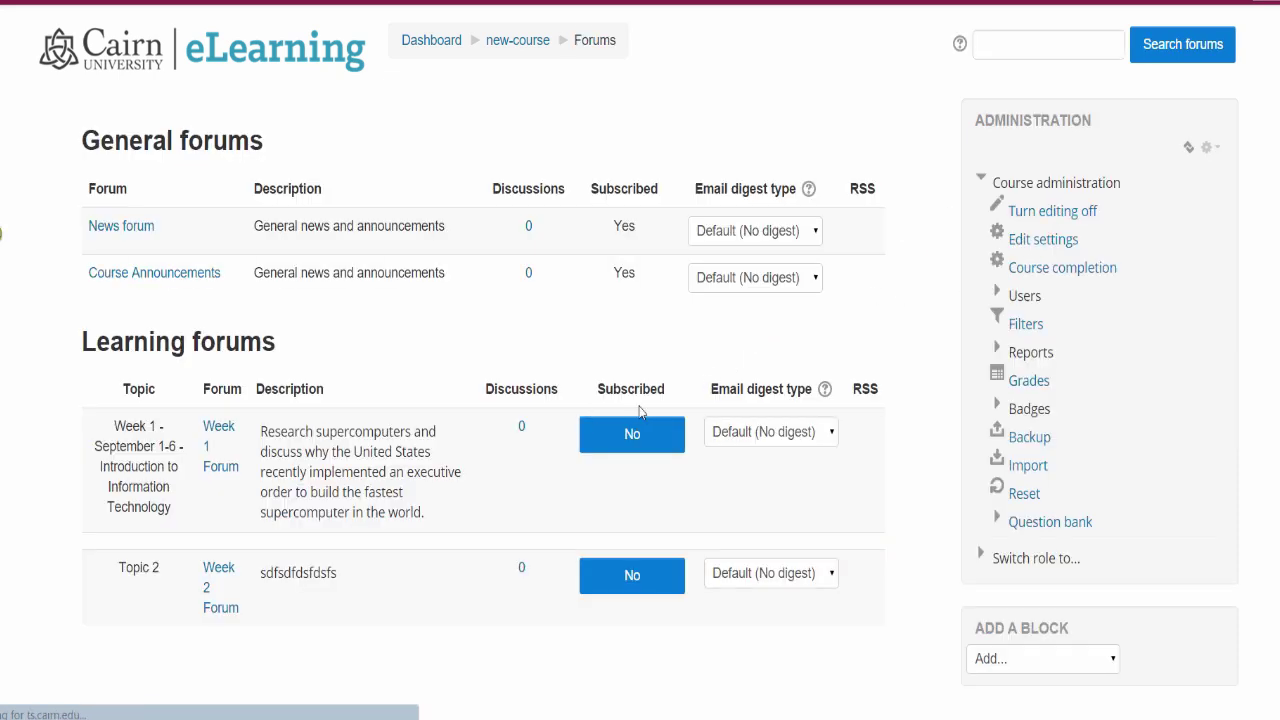
{"action": "scroll", "coordinate": [663, 349], "scroll_direction": "down", "scroll_amount": 3}
{"action": "scroll", "coordinate": [626, 374], "scroll_direction": "up", "scroll_amount": 2}
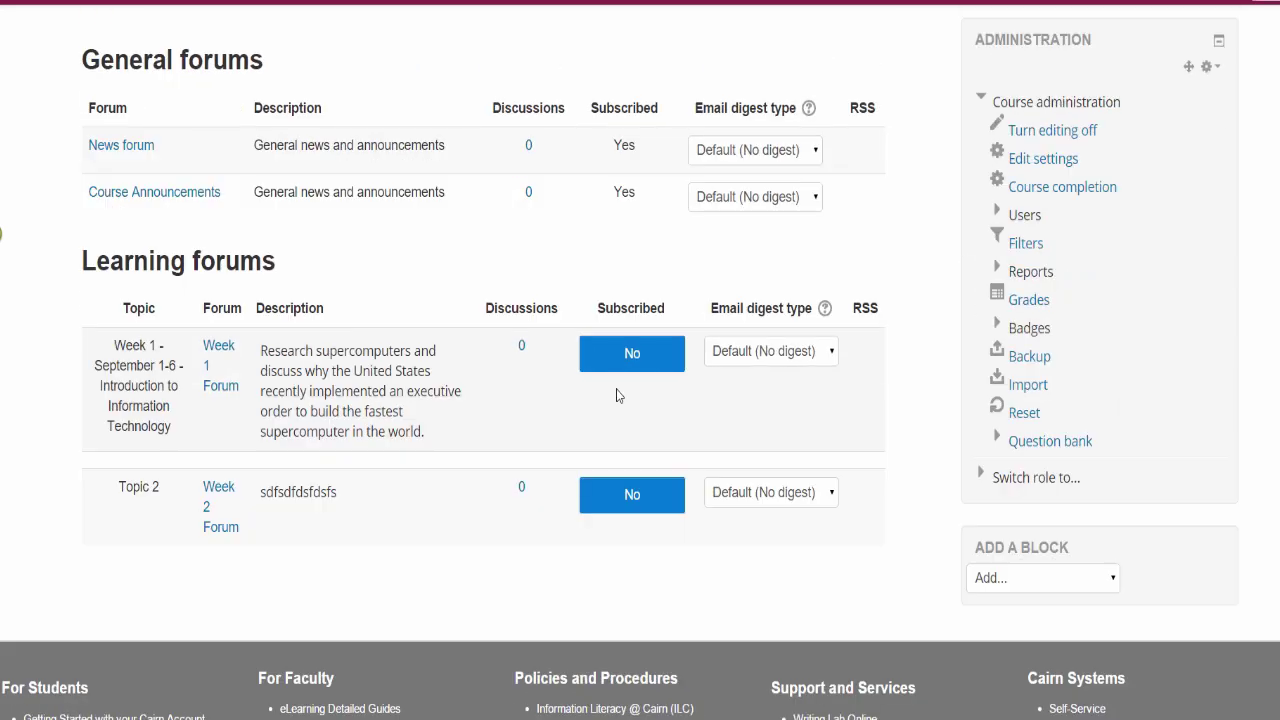
{"action": "scroll", "coordinate": [617, 396], "scroll_direction": "up", "scroll_amount": 2}
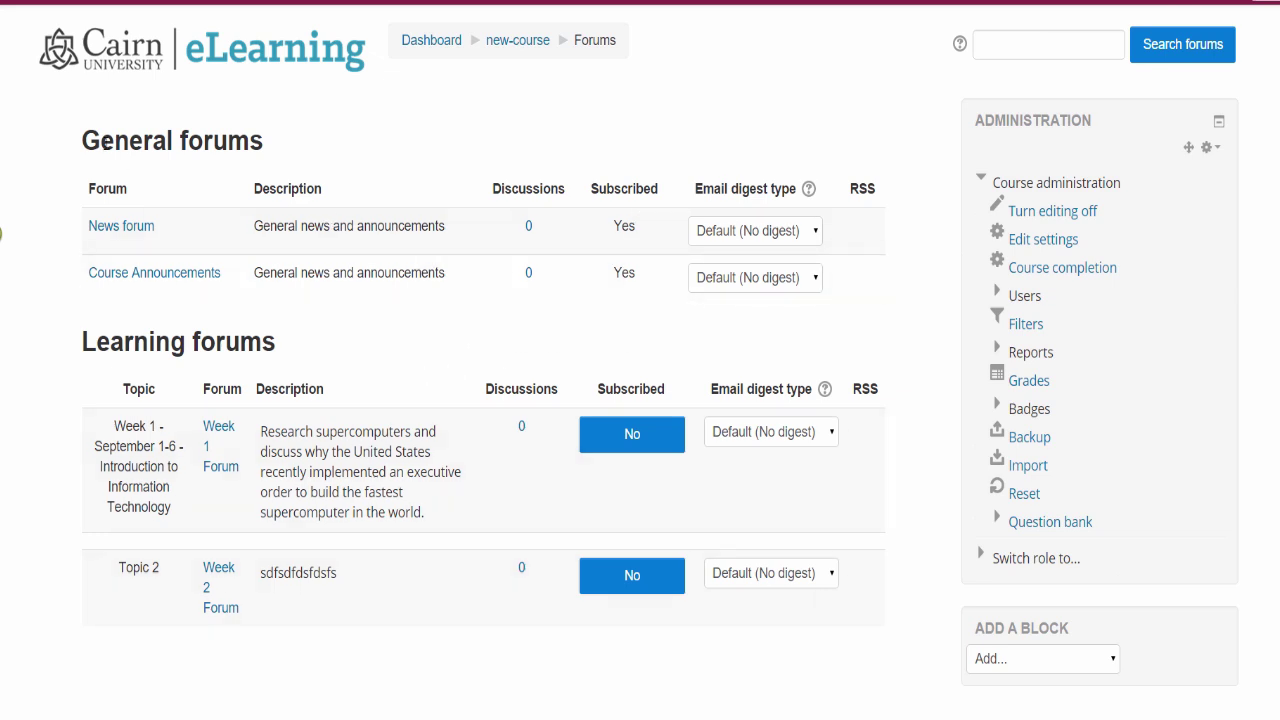
{"action": "left_click", "coordinate": [3, 3]}
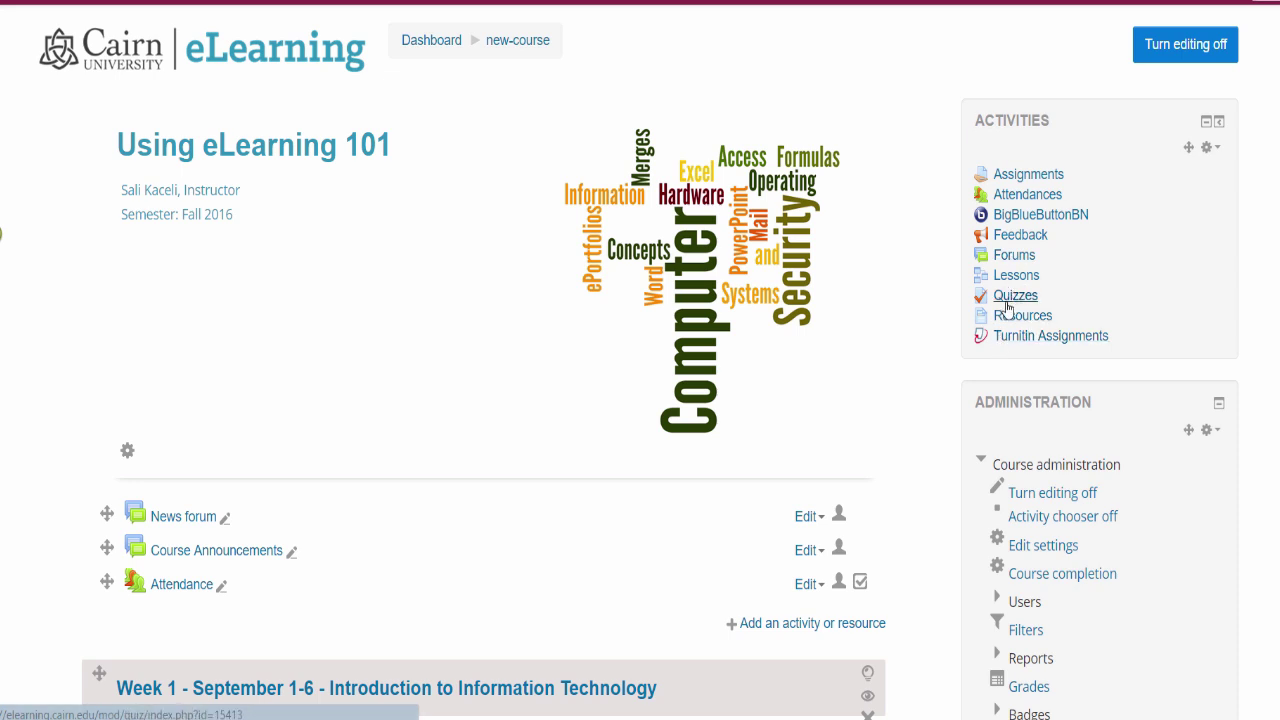
View the new course's list of quizzes and return to the course page to point out the semester year
{"action": "left_click", "coordinate": [1007, 300]}
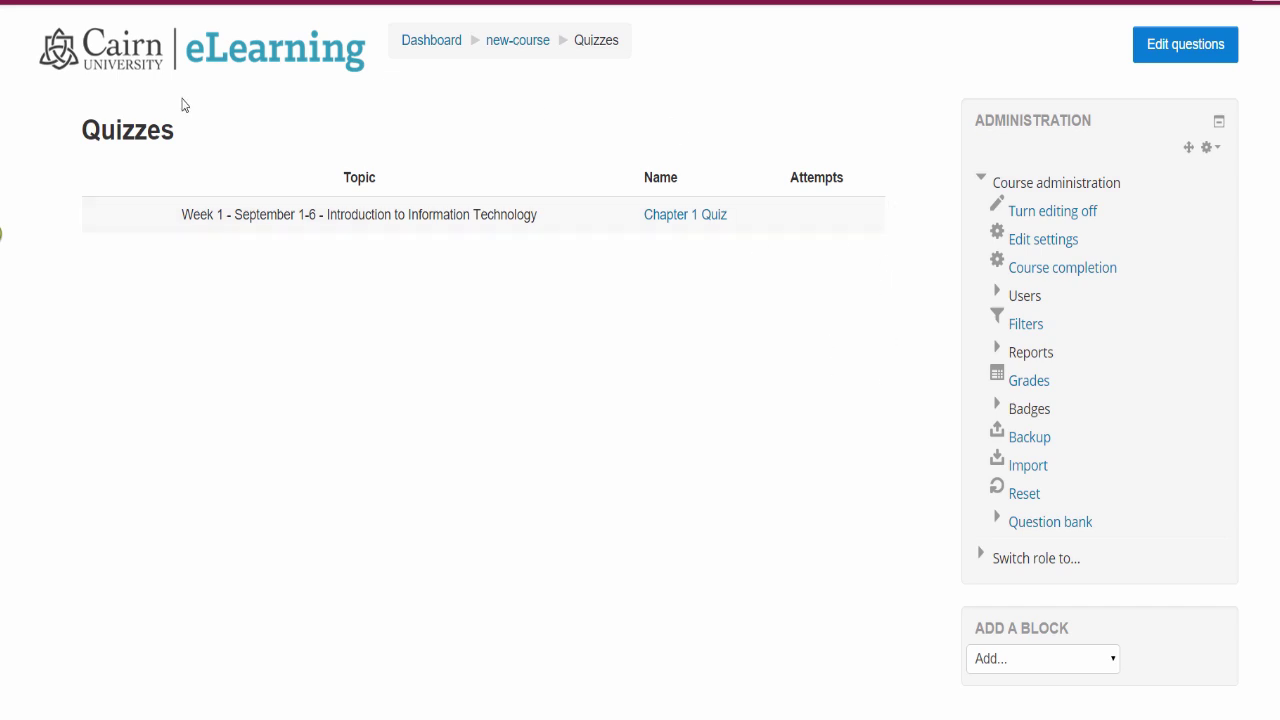
{"action": "left_click", "coordinate": [22, 2]}
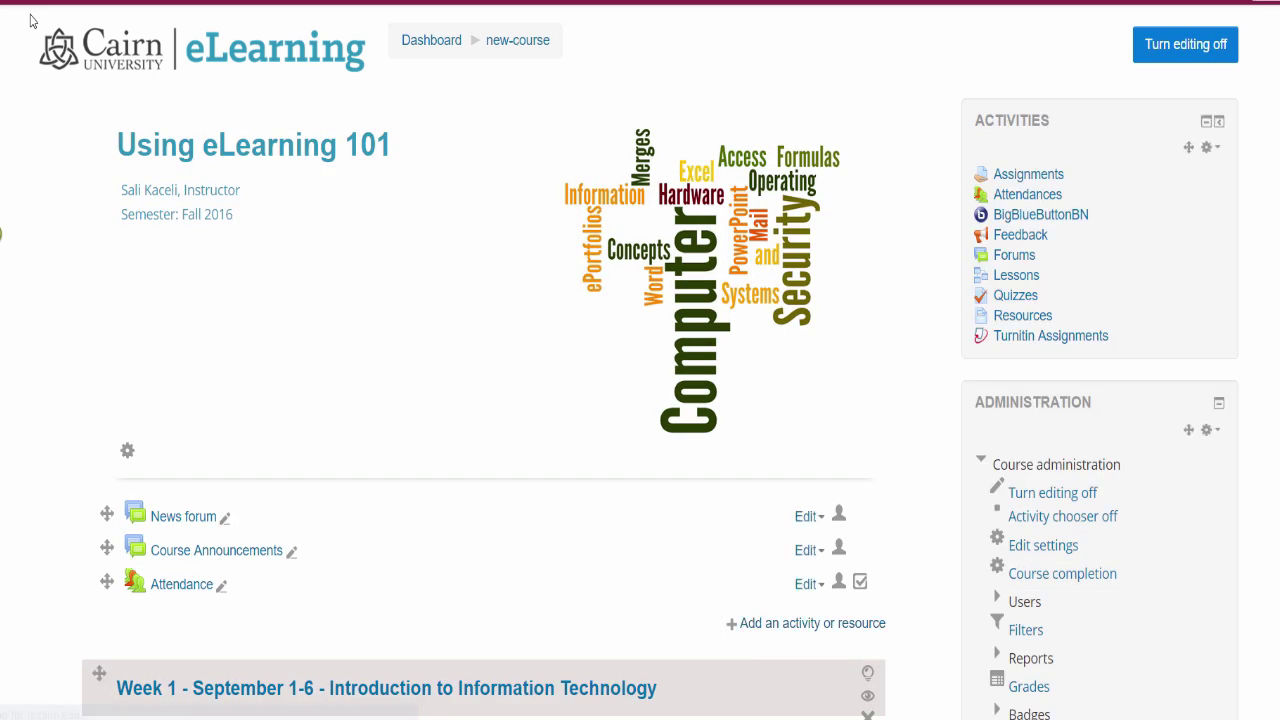
{"action": "double_click", "coordinate": [214, 215]}
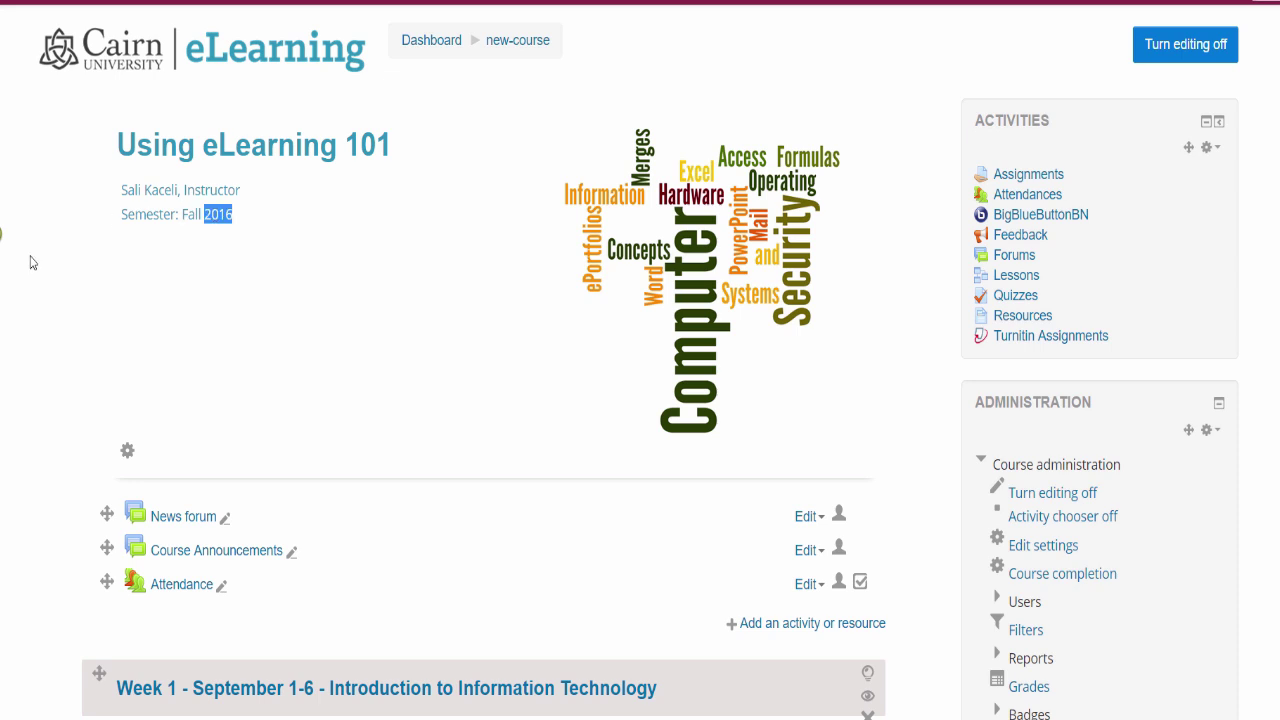